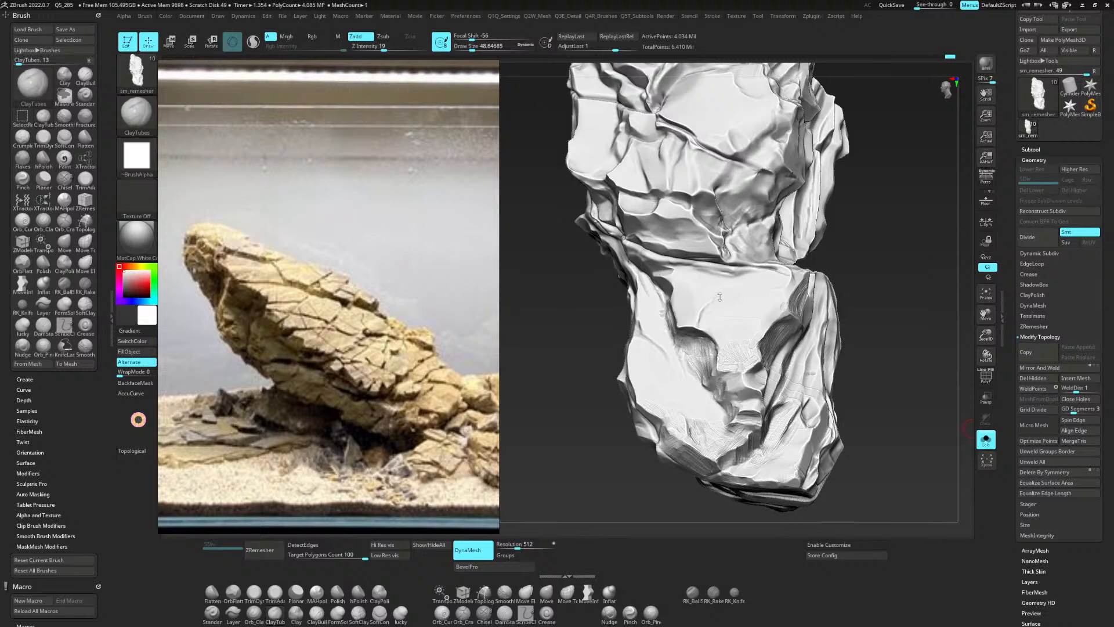
# Shrink the rock reference image window and park it in a corner of the viewport, clear of the sculpt.
pyautogui.moveTo(908, 289)
pyautogui.mouseDown()
pyautogui.moveTo(873, 356)
pyautogui.moveTo(904, 303)
pyautogui.moveTo(883, 336)
pyautogui.mouseUp()
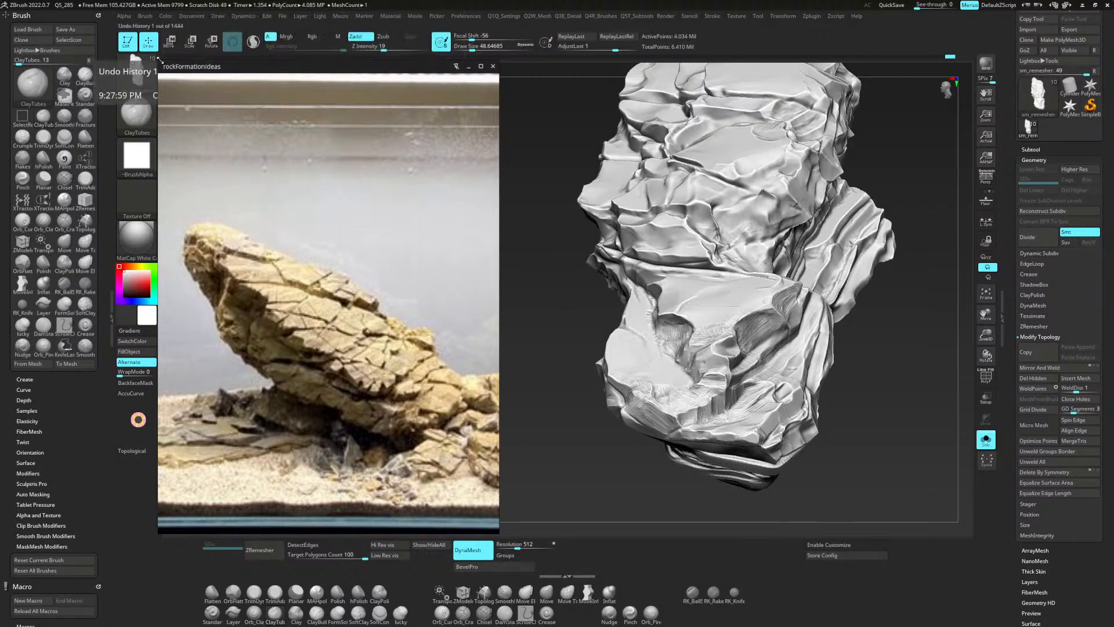
pyautogui.moveTo(159, 60); pyautogui.dragTo(215, 266)
pyautogui.moveTo(286, 272); pyautogui.dragTo(233, 73)
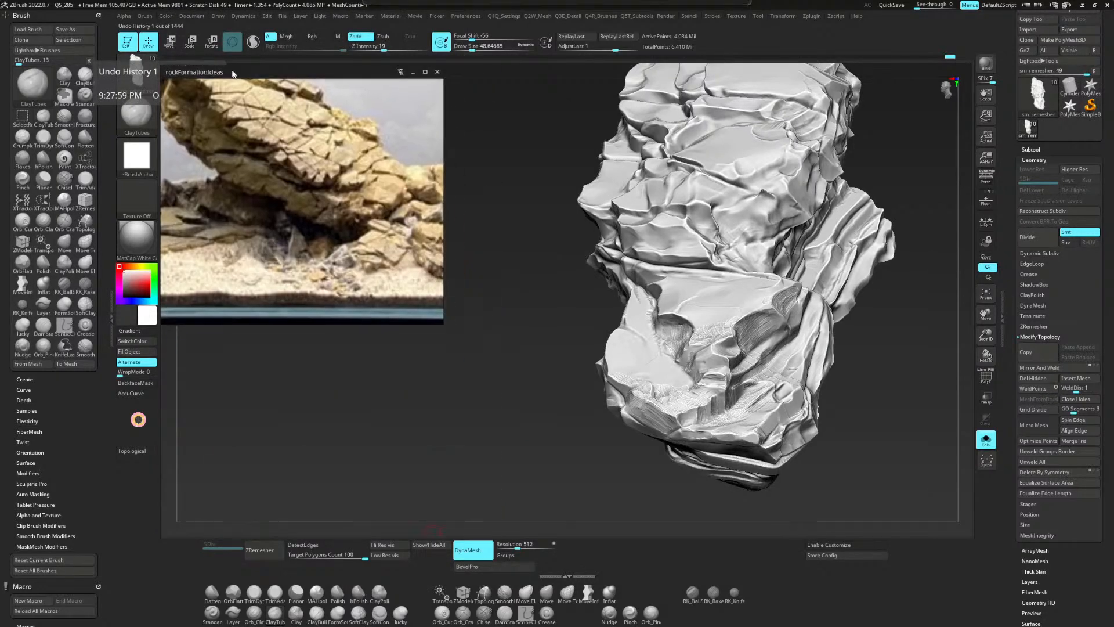
pyautogui.moveTo(442, 322); pyautogui.dragTo(423, 239)
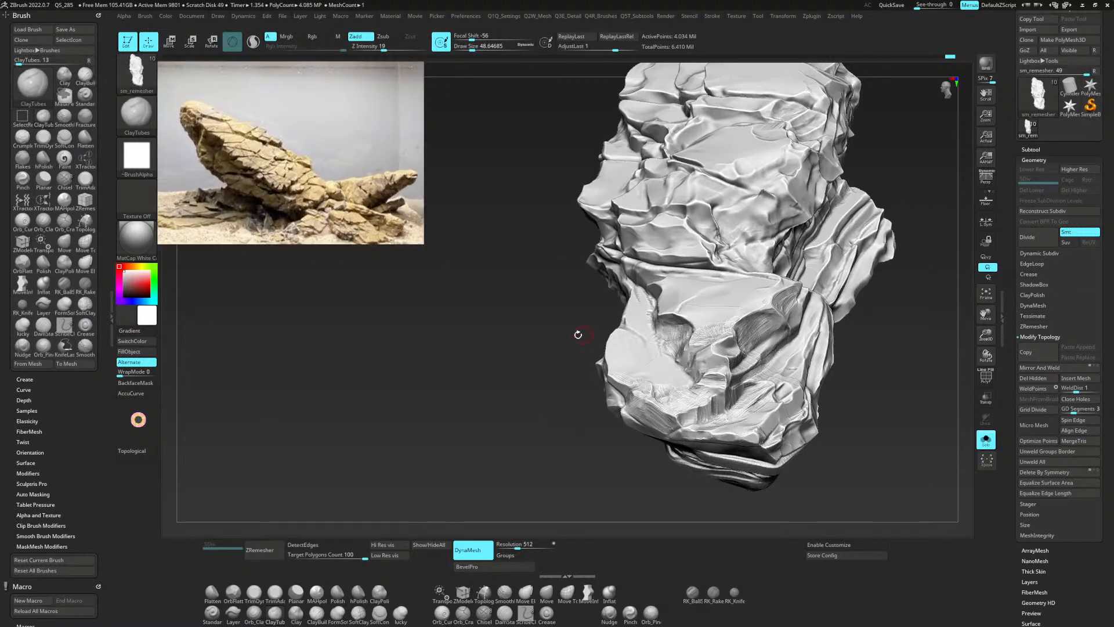
# Build up layered ClayTubes strokes along the outer side edge of the rock's lower block.
pyautogui.moveTo(578, 335); pyautogui.dragTo(616, 384)
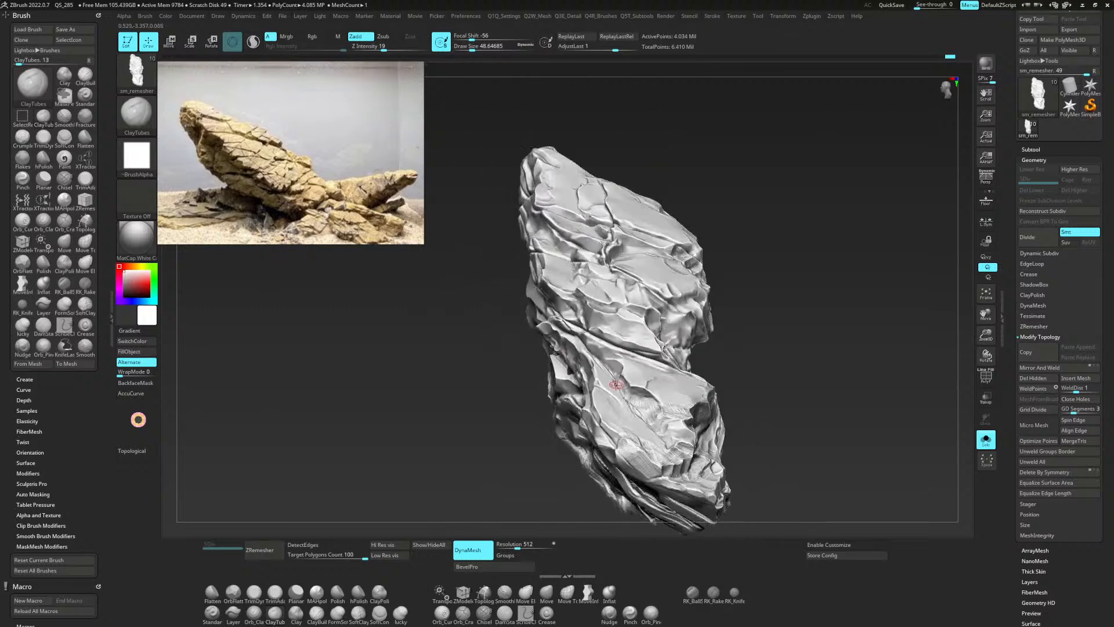
pyautogui.moveTo(616, 385); pyautogui.dragTo(618, 389, button='right')
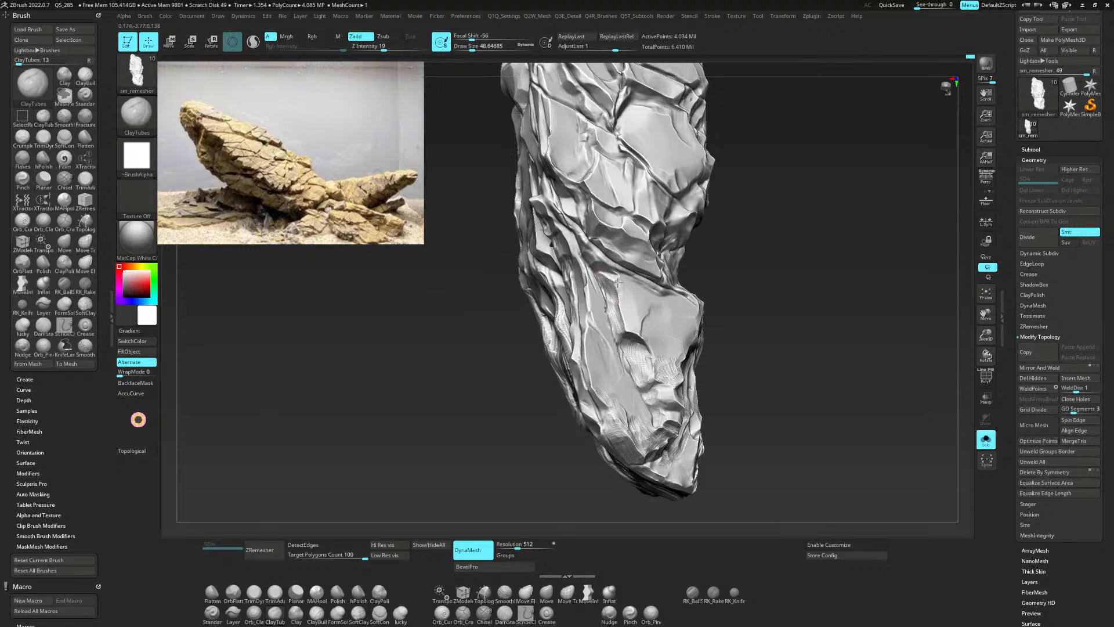
pyautogui.moveTo(624, 286); pyautogui.dragTo(617, 315)
pyautogui.moveTo(585, 308); pyautogui.dragTo(583, 293, button='right')
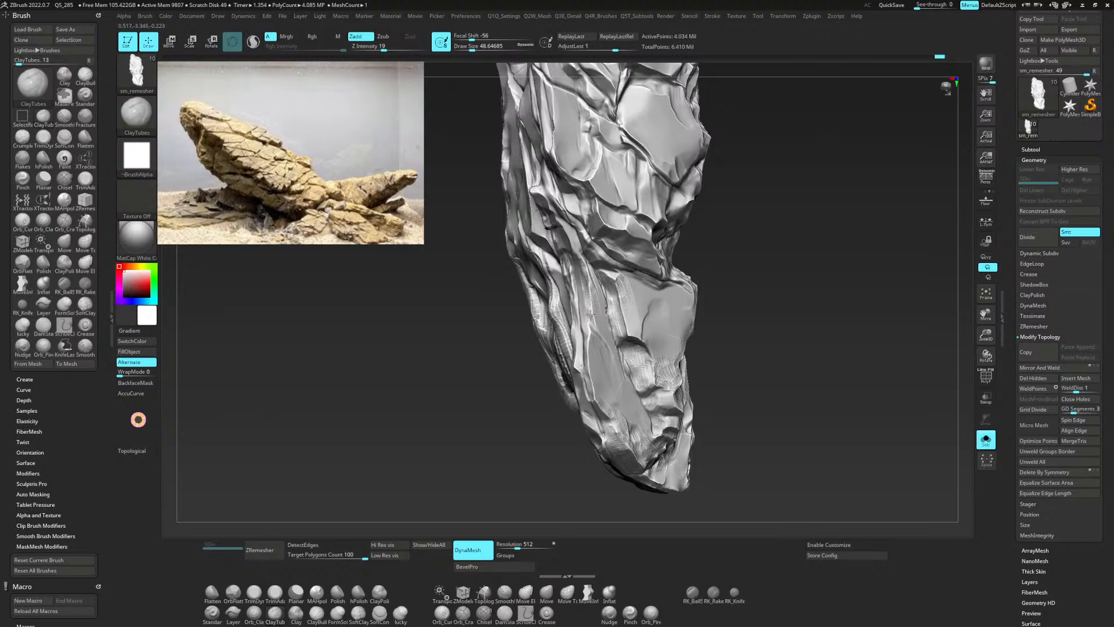
pyautogui.moveTo(597, 297); pyautogui.dragTo(585, 293, button='right')
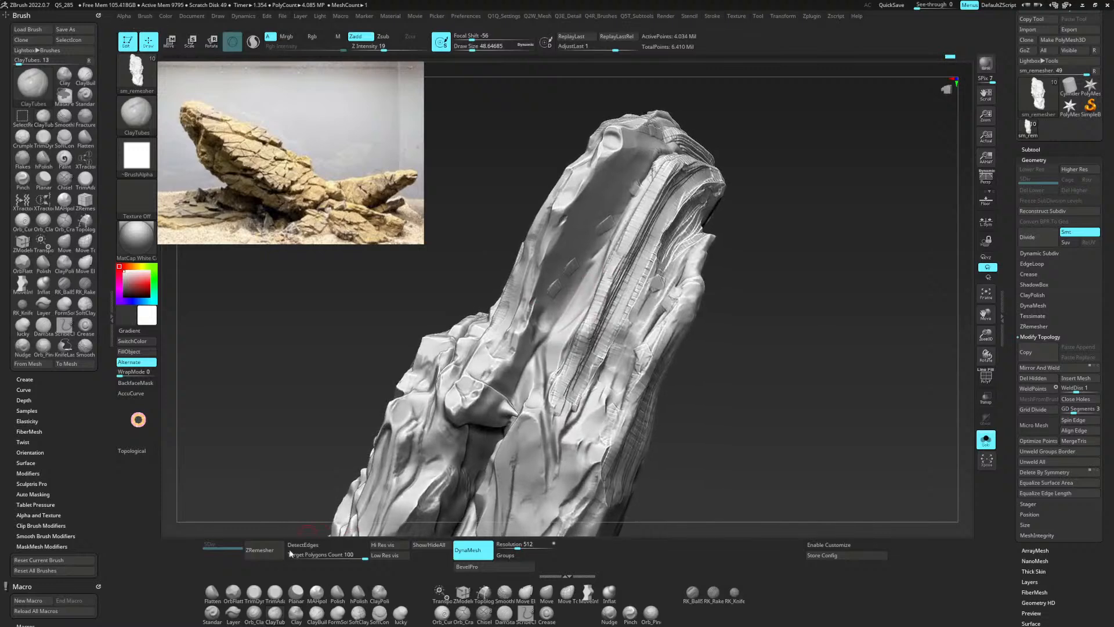
# Flatten the long smooth strip and its small bumps on the rock's underside with the Planar brush.
pyautogui.click(296, 592)
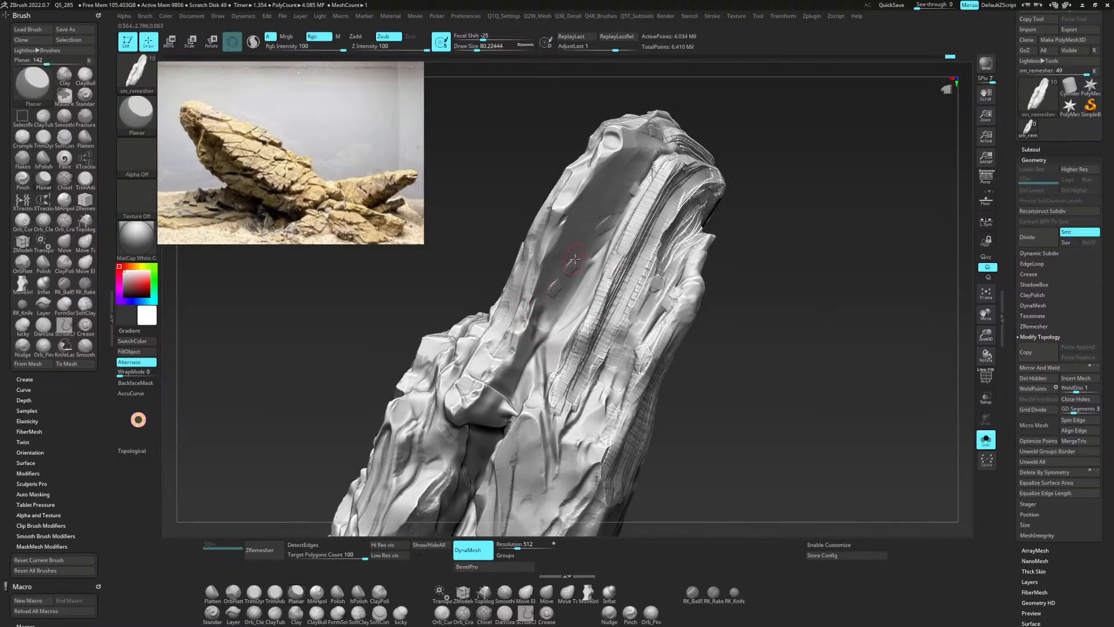
pyautogui.moveTo(575, 259); pyautogui.dragTo(556, 289)
pyautogui.moveTo(597, 230); pyautogui.dragTo(553, 283)
pyautogui.moveTo(626, 196); pyautogui.dragTo(634, 187)
pyautogui.keyDown('alt'); pyautogui.moveTo(631, 186); pyautogui.dragTo(614, 237, button='right'); pyautogui.keyUp('alt')
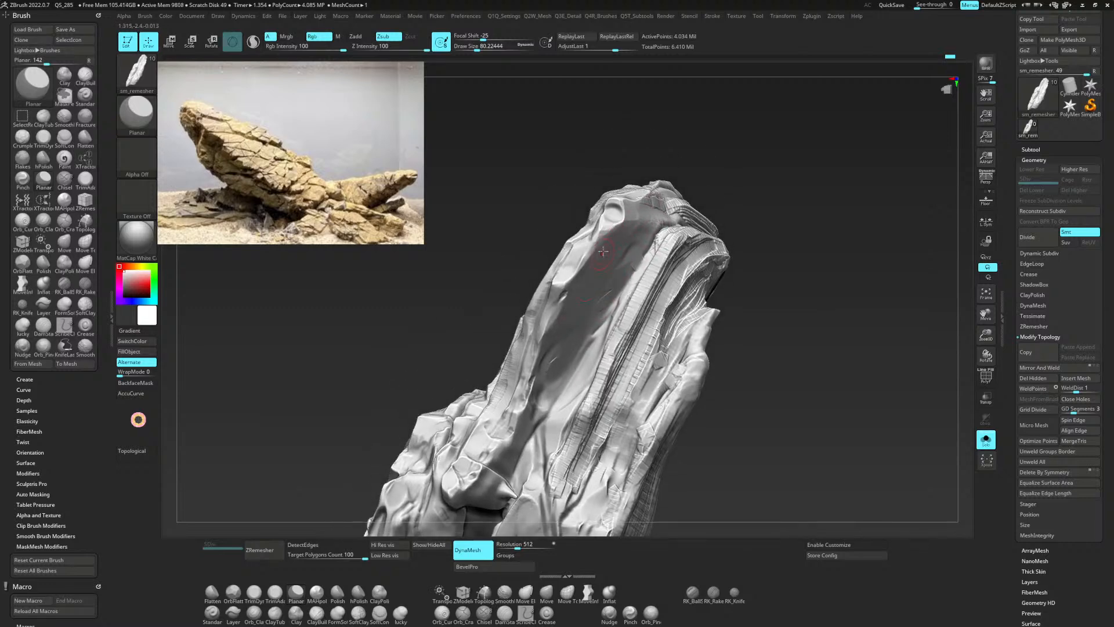
pyautogui.moveTo(614, 221); pyautogui.dragTo(616, 216)
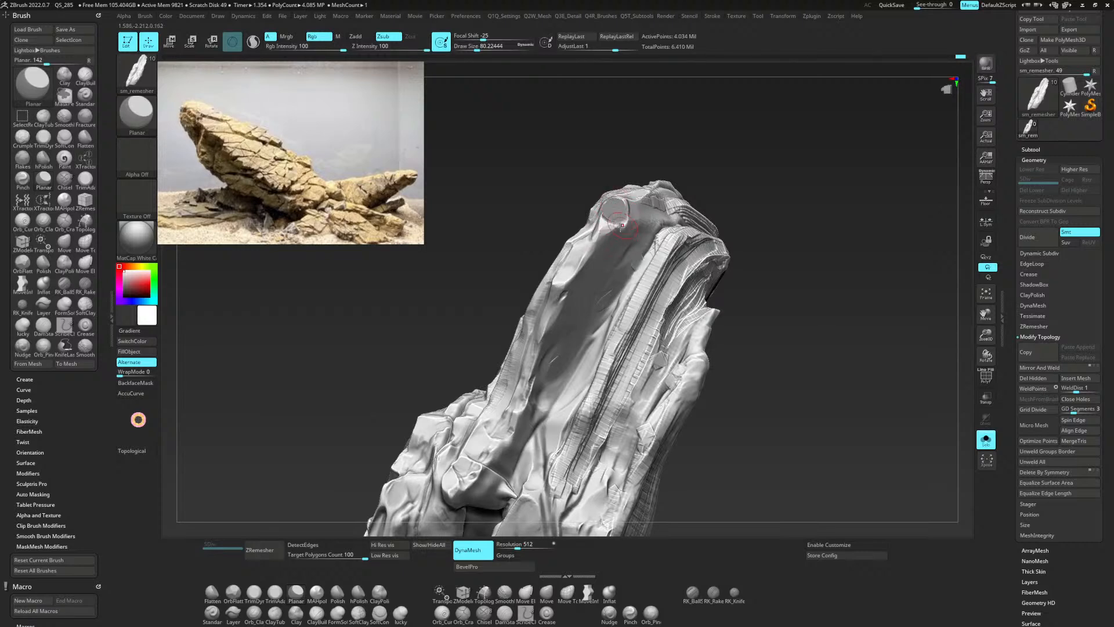
# Add ClayTubes strokes around the round flat spot near the tip of the rock.
pyautogui.moveTo(619, 219)
pyautogui.mouseDown(button='right')
pyautogui.moveTo(641, 248)
pyautogui.moveTo(476, 372)
pyautogui.moveTo(261, 574)
pyautogui.mouseUp(button='right')
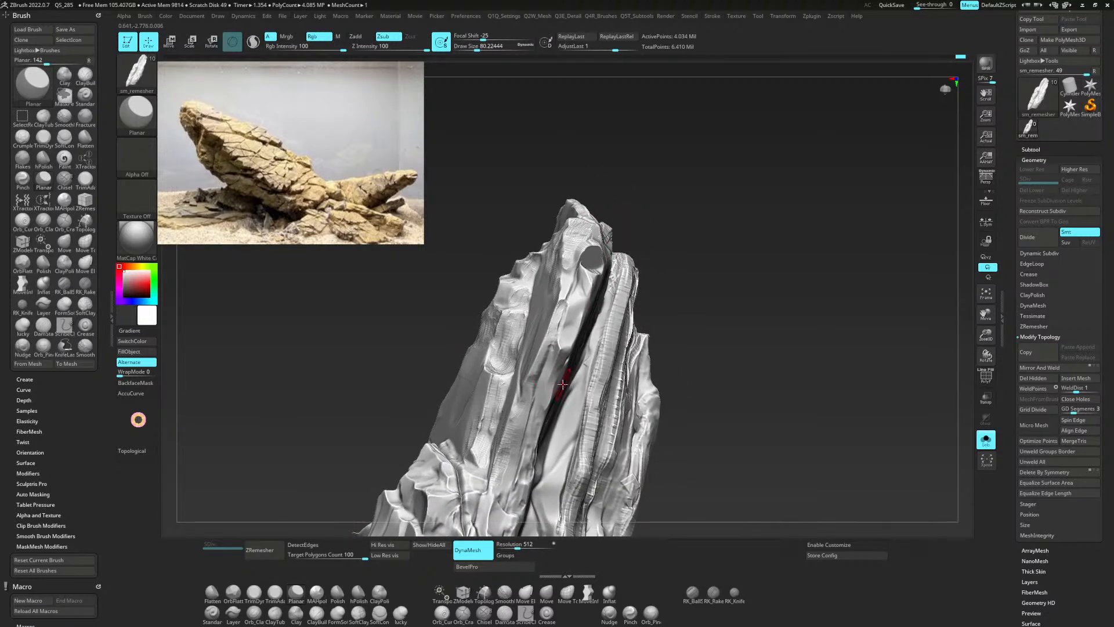
pyautogui.press('b')
pyautogui.press('c')
pyautogui.press('t')
pyautogui.moveTo(654, 264)
pyautogui.mouseDown(button='right')
pyautogui.moveTo(634, 303)
pyautogui.moveTo(658, 323)
pyautogui.mouseUp(button='right')
# Flatten the surface beside the round flat spot at the rock's tip with the hPolish brush.
pyautogui.press('b')
pyautogui.press('h')
pyautogui.press('p')
pyautogui.moveTo(727, 306)
pyautogui.mouseDown()
pyautogui.moveTo(727, 325)
pyautogui.moveTo(747, 324)
pyautogui.mouseUp()
pyautogui.press('ctrl')
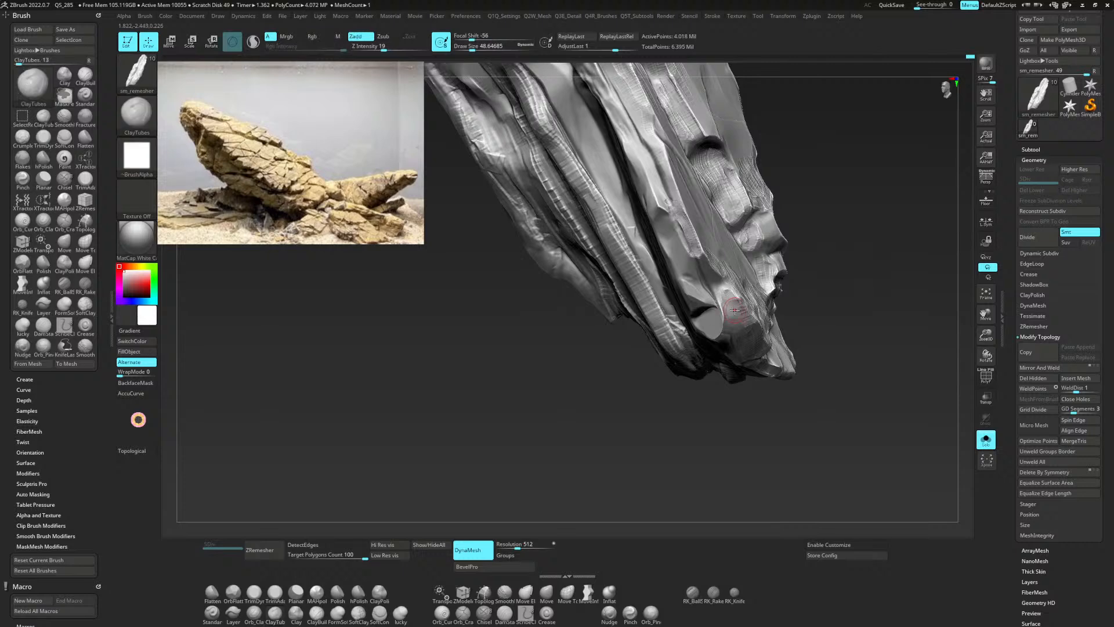
pyautogui.moveTo(734, 314); pyautogui.dragTo(736, 297)
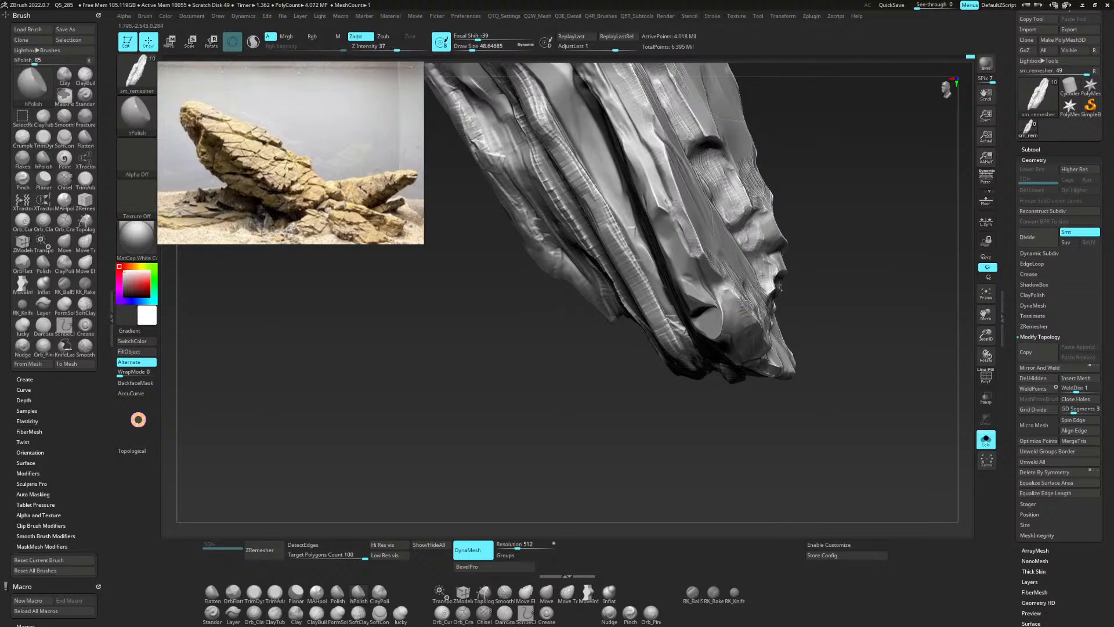
pyautogui.hotkey('ctrl', 'z')
pyautogui.moveTo(737, 285); pyautogui.dragTo(738, 303)
# Polish away the clay strokes on the lower block's front face and in its central hollow with hPolish.
pyautogui.press('2')
pyautogui.moveTo(818, 305)
pyautogui.mouseDown()
pyautogui.moveTo(759, 308)
pyautogui.moveTo(652, 369)
pyautogui.mouseUp()
pyautogui.press('1')
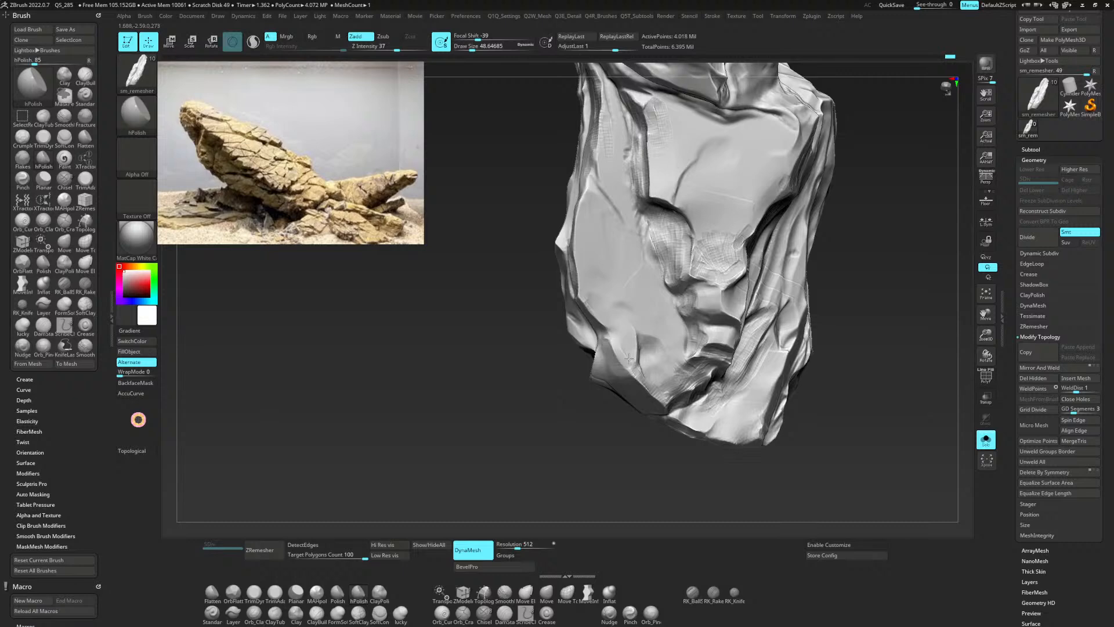
pyautogui.moveTo(631, 359)
pyautogui.mouseDown()
pyautogui.moveTo(651, 389)
pyautogui.moveTo(693, 385)
pyautogui.moveTo(665, 396)
pyautogui.moveTo(717, 376)
pyautogui.moveTo(699, 392)
pyautogui.mouseUp()
pyautogui.press('1')
pyautogui.moveTo(696, 336)
pyautogui.mouseDown()
pyautogui.moveTo(685, 337)
pyautogui.moveTo(718, 361)
pyautogui.mouseUp()
pyautogui.press('2')
pyautogui.press('1')
pyautogui.press('2')
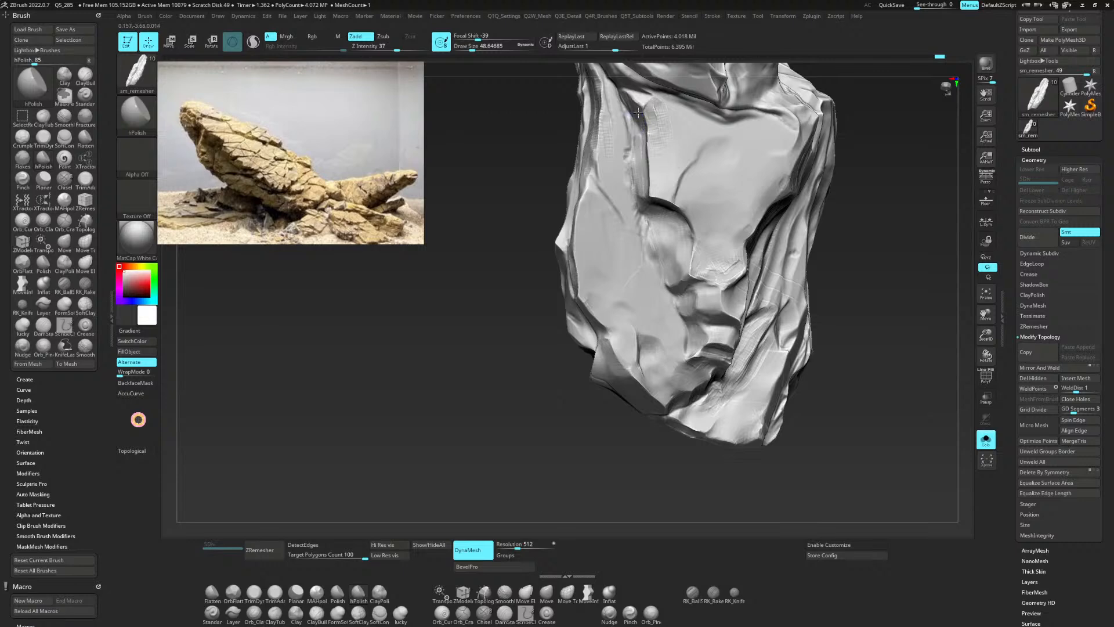
# Polish the rough clay patches beside the large flat face above the hollow and clean that face's edge.
pyautogui.moveTo(660, 134)
pyautogui.mouseDown()
pyautogui.moveTo(657, 147)
pyautogui.moveTo(674, 138)
pyautogui.moveTo(670, 160)
pyautogui.moveTo(644, 144)
pyautogui.mouseUp()
pyautogui.moveTo(611, 118); pyautogui.dragTo(605, 174)
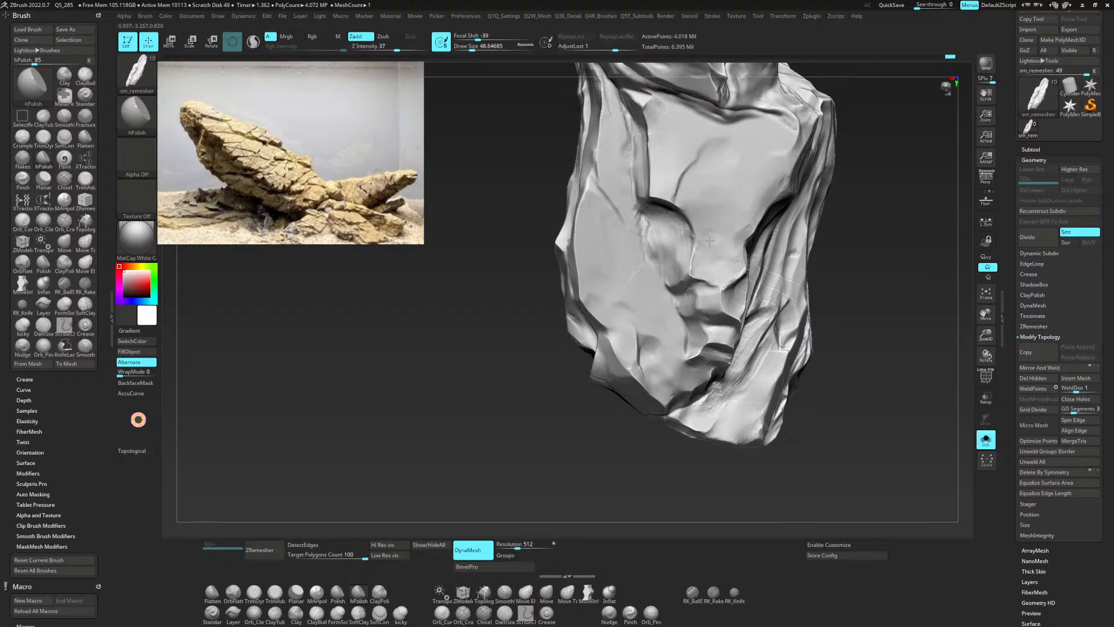
pyautogui.moveTo(745, 237); pyautogui.dragTo(740, 239)
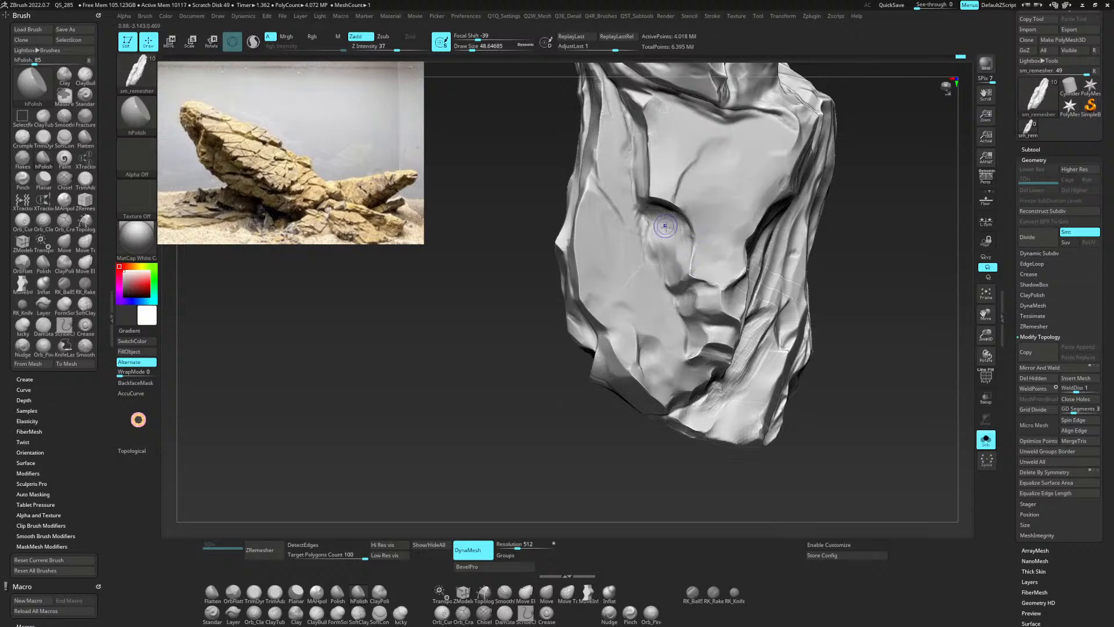
# Refine the hollow's planes, the ledges below the flat face and the adjoining side ridge with hPolish.
pyautogui.moveTo(666, 227)
pyautogui.mouseDown()
pyautogui.moveTo(659, 218)
pyautogui.moveTo(672, 222)
pyautogui.mouseUp()
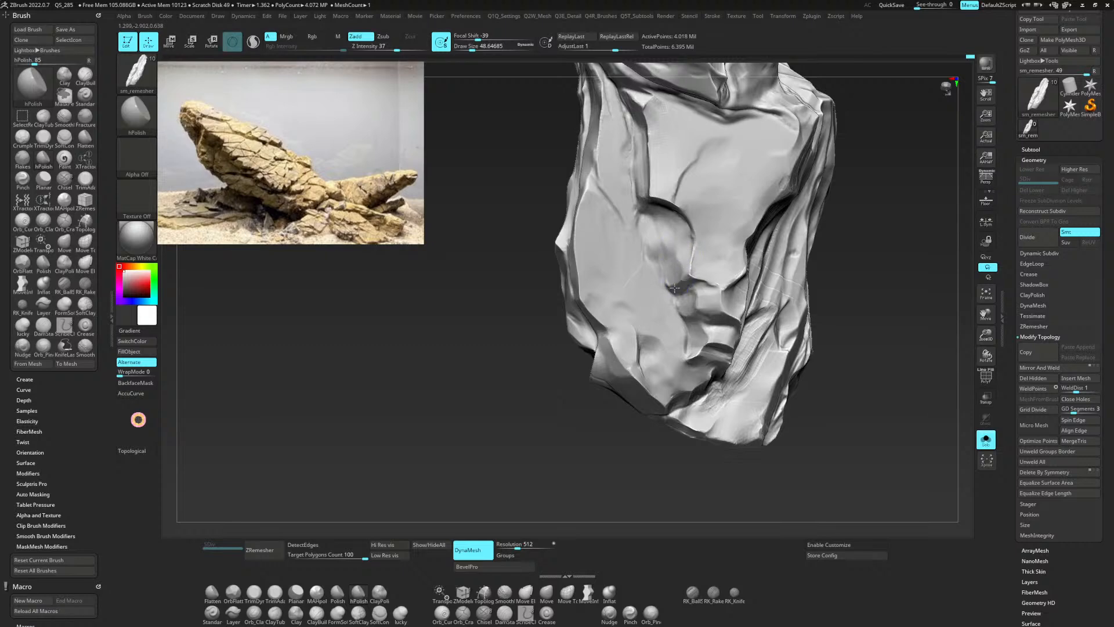
pyautogui.moveTo(679, 287); pyautogui.dragTo(669, 282)
pyautogui.moveTo(601, 121)
pyautogui.mouseDown()
pyautogui.moveTo(602, 109)
pyautogui.moveTo(663, 115)
pyautogui.moveTo(649, 185)
pyautogui.mouseUp()
pyautogui.moveTo(646, 130); pyautogui.dragTo(647, 183)
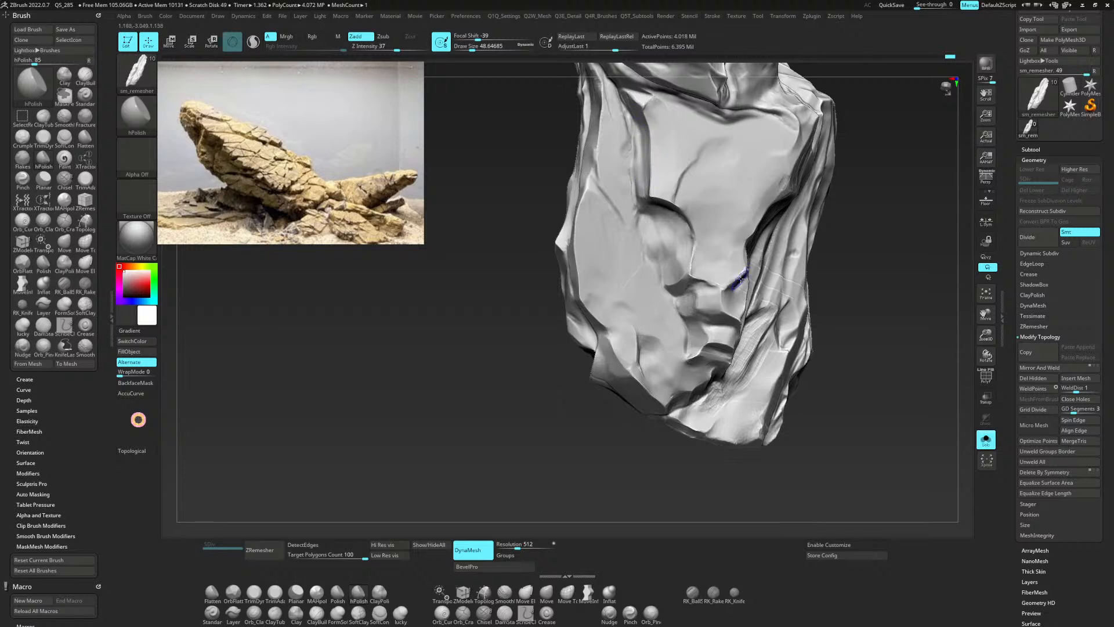
pyautogui.moveTo(742, 274); pyautogui.dragTo(693, 302)
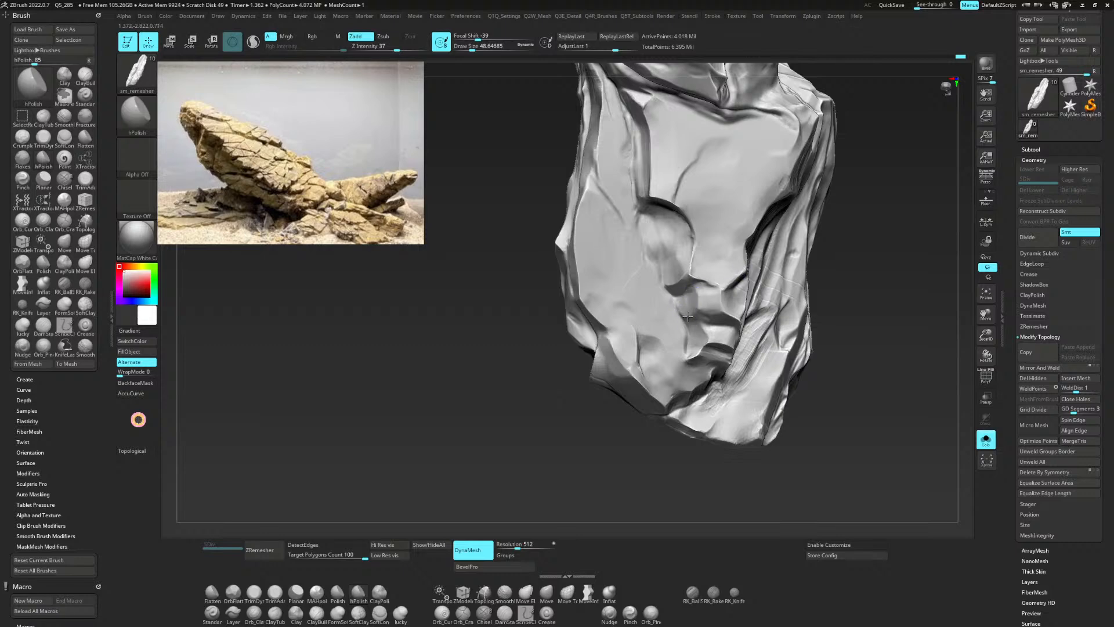
# Add ClayTubes strokes to the grooves and the recess on the side of the lower block.
pyautogui.press('b')
pyautogui.press('c')
pyautogui.press('t')
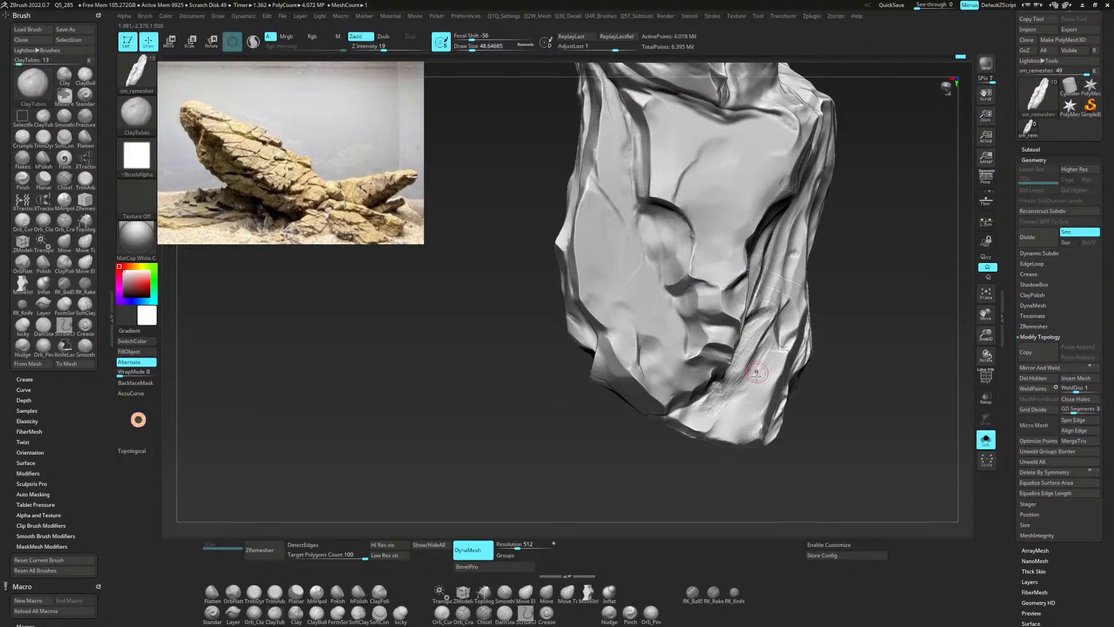
pyautogui.moveTo(765, 334)
pyautogui.mouseDown(button='right')
pyautogui.moveTo(754, 376)
pyautogui.moveTo(703, 284)
pyautogui.mouseUp(button='right')
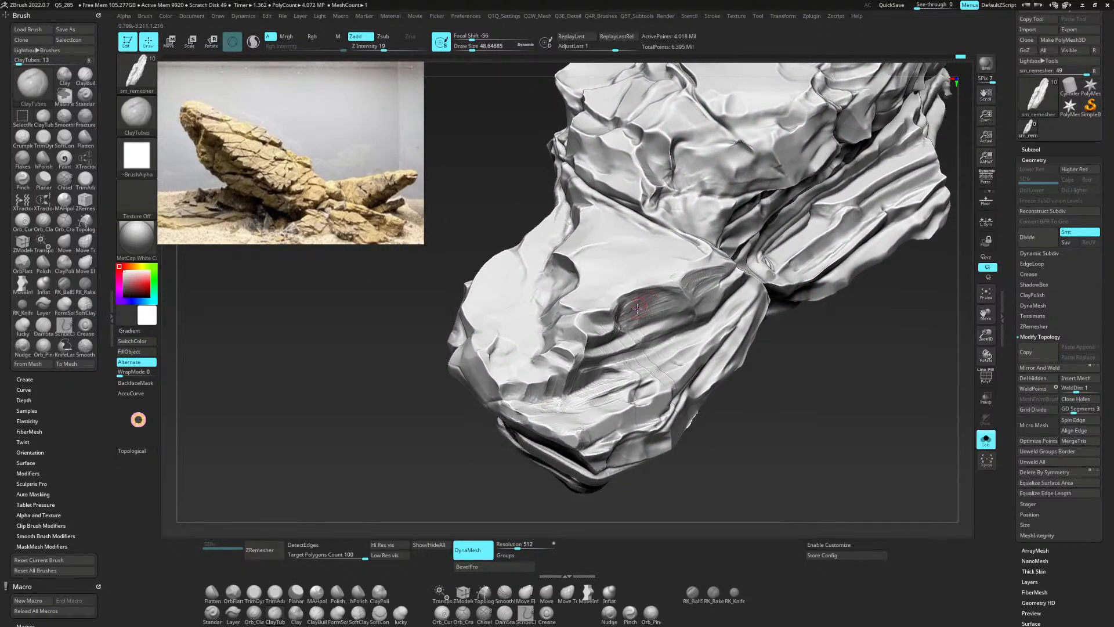
# Smooth the clay strokes inside the side recess of the lower block with hPolish.
pyautogui.press('b')
pyautogui.press('h')
pyautogui.press('p')
pyautogui.moveTo(657, 305); pyautogui.dragTo(636, 319)
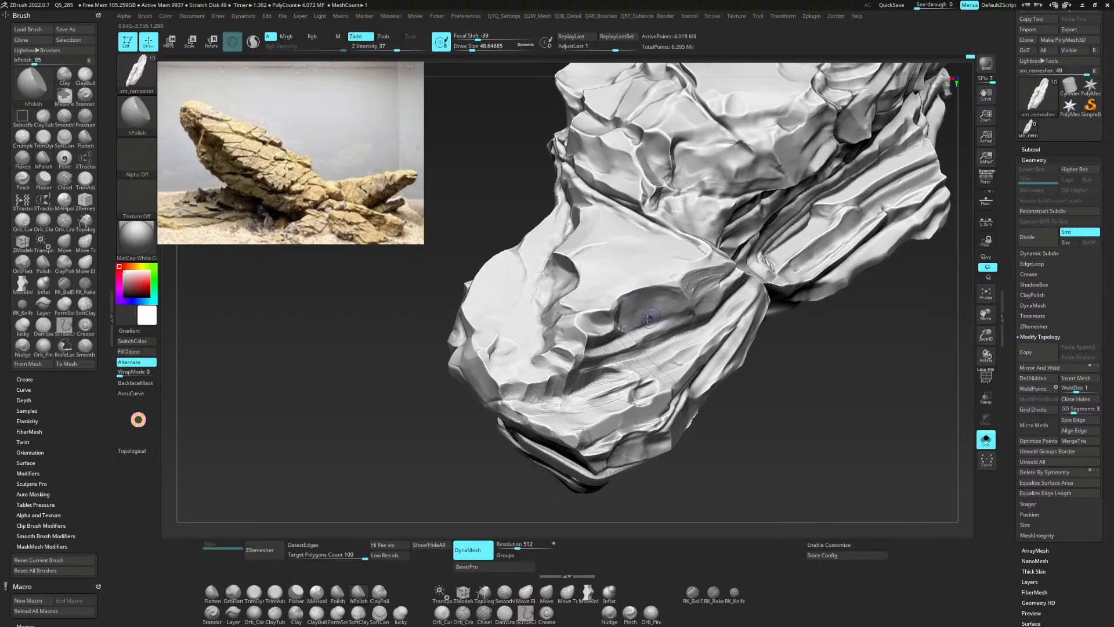
# Build up ClayTubes strokes along the long strata on the lower block's side, up to the crack at its upper end.
pyautogui.press('b')
pyautogui.press('c')
pyautogui.press('t')
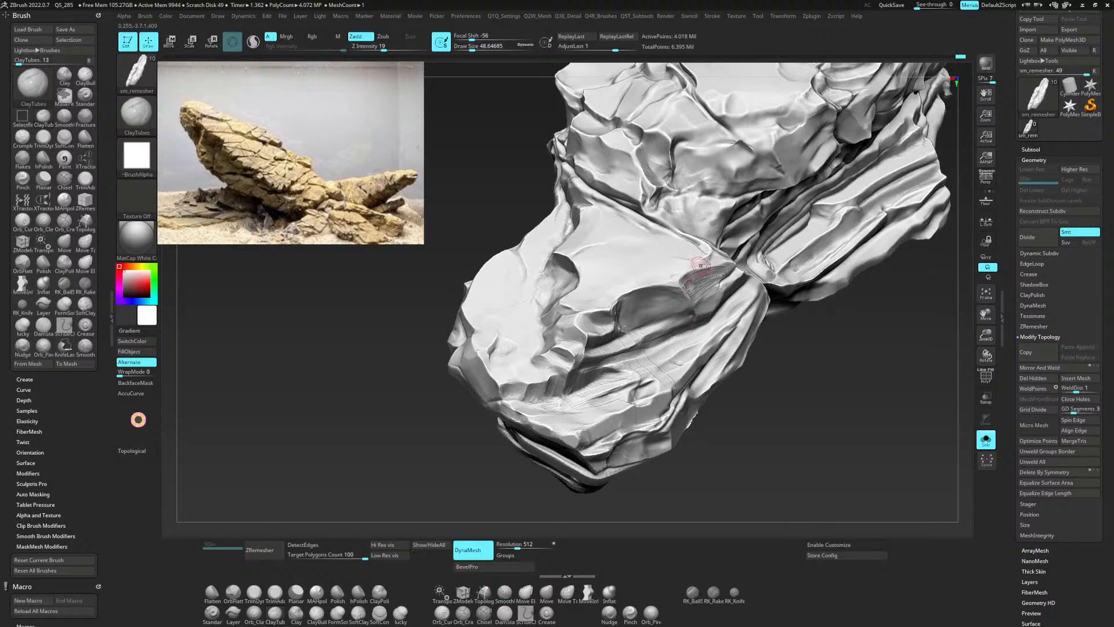
pyautogui.moveTo(742, 354)
pyautogui.mouseDown(button='right')
pyautogui.moveTo(724, 331)
pyautogui.moveTo(712, 335)
pyautogui.mouseUp(button='right')
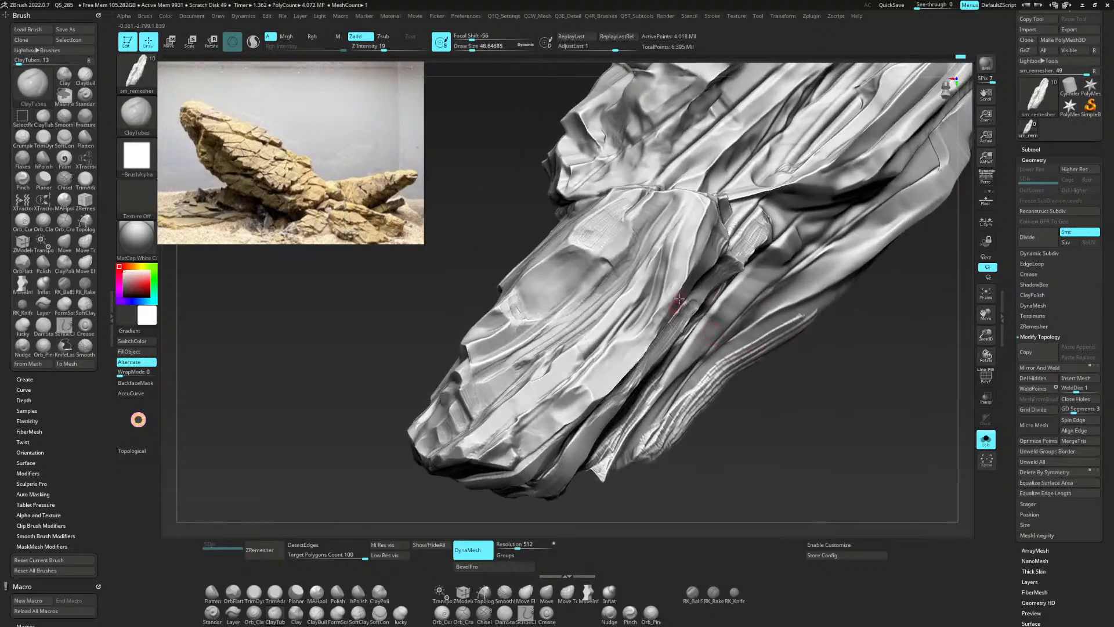
pyautogui.moveTo(658, 308)
pyautogui.mouseDown()
pyautogui.moveTo(666, 290)
pyautogui.moveTo(646, 332)
pyautogui.moveTo(673, 286)
pyautogui.mouseUp()
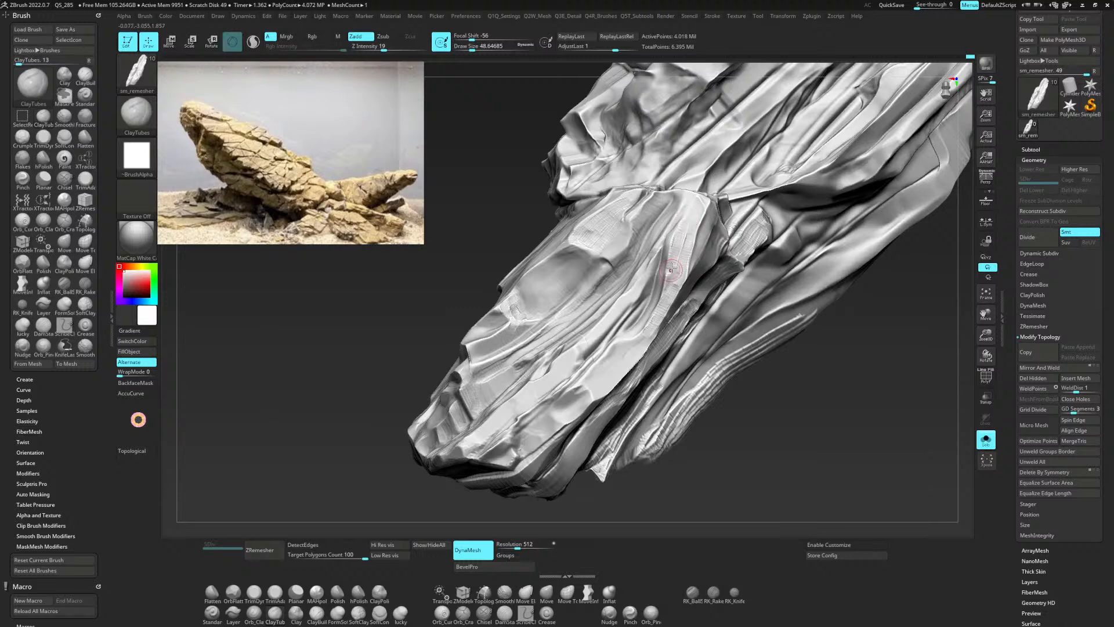
pyautogui.moveTo(694, 219)
pyautogui.mouseDown()
pyautogui.moveTo(687, 251)
pyautogui.moveTo(708, 210)
pyautogui.moveTo(689, 268)
pyautogui.mouseUp()
pyautogui.moveTo(713, 204); pyautogui.dragTo(698, 248)
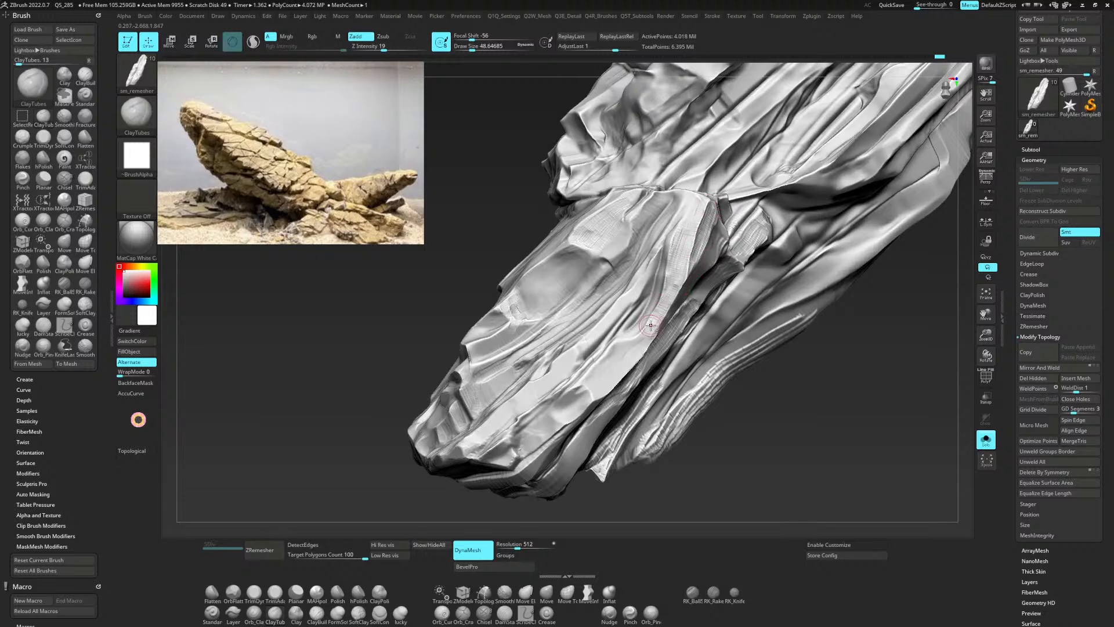
pyautogui.moveTo(656, 324); pyautogui.dragTo(648, 331)
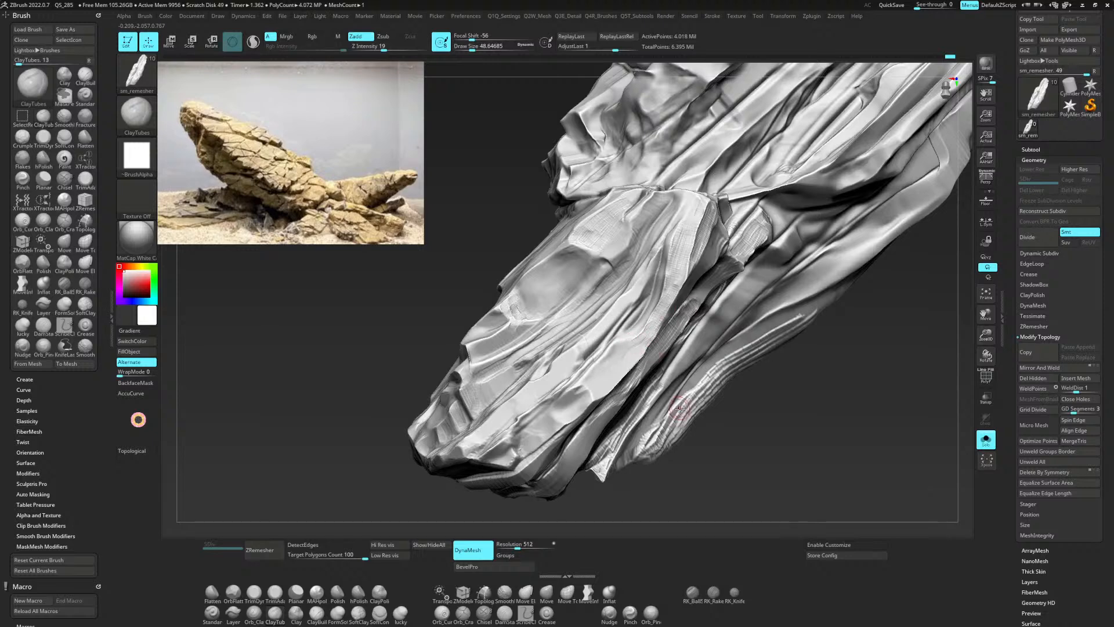
pyautogui.moveTo(727, 444); pyautogui.dragTo(704, 406)
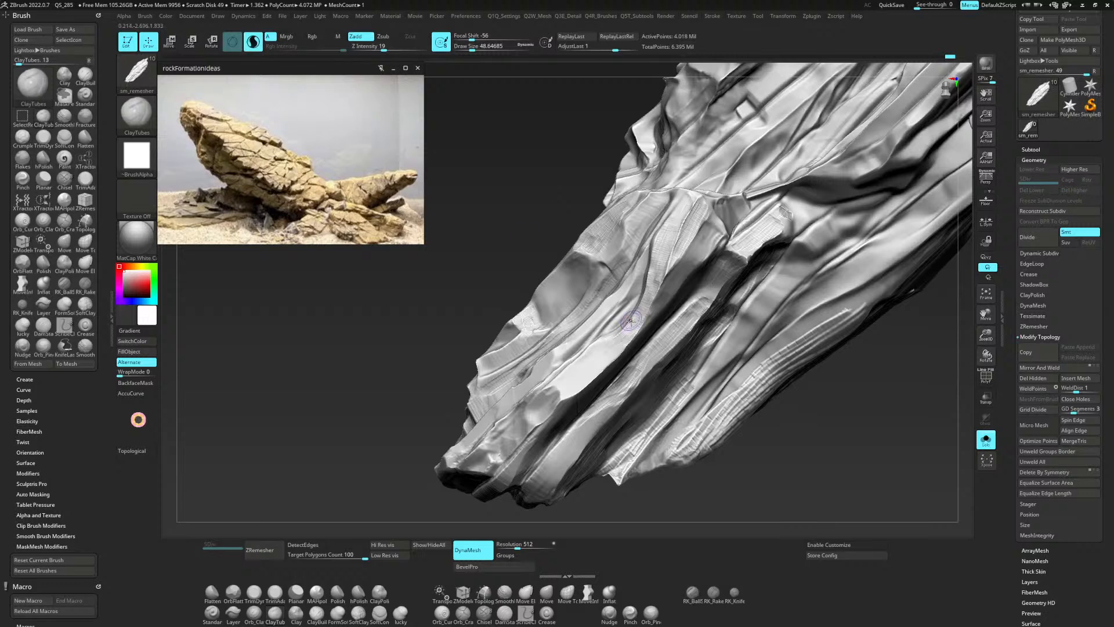
# Polish the edge of the long side ridge with hPolish and remesh the rock with DynaMesh.
pyautogui.press('b')
pyautogui.press('h')
pyautogui.press('p')
pyautogui.moveTo(627, 348)
pyautogui.mouseDown()
pyautogui.moveTo(634, 342)
pyautogui.moveTo(622, 349)
pyautogui.mouseUp()
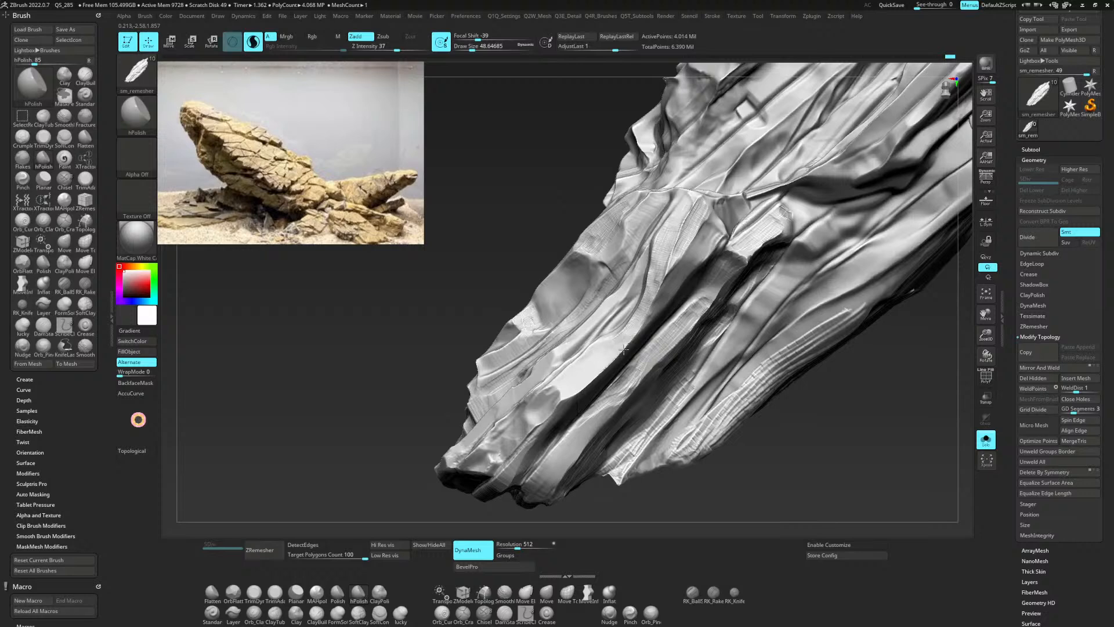
pyautogui.keyDown('ctrl'); pyautogui.moveTo(445, 290); pyautogui.dragTo(355, 415); pyautogui.keyUp('ctrl')
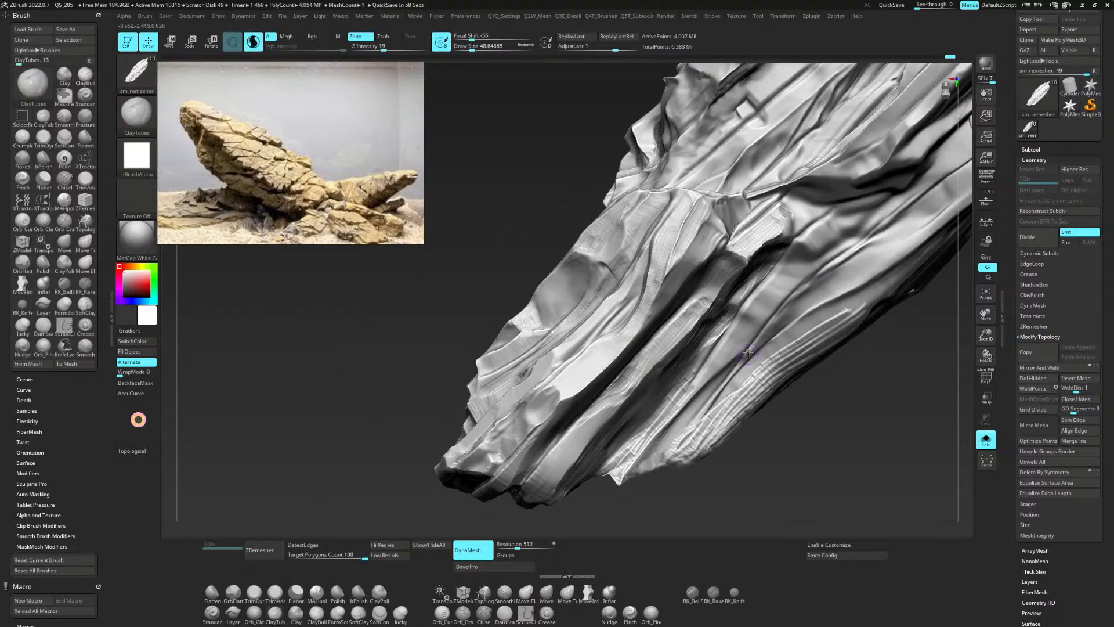
# Work ClayTubes around the small wedge beside the crack and turn off Sculptris Pro mode.
pyautogui.press('b')
pyautogui.press('c')
pyautogui.press('t')
pyautogui.moveTo(489, 306); pyautogui.dragTo(819, 225)
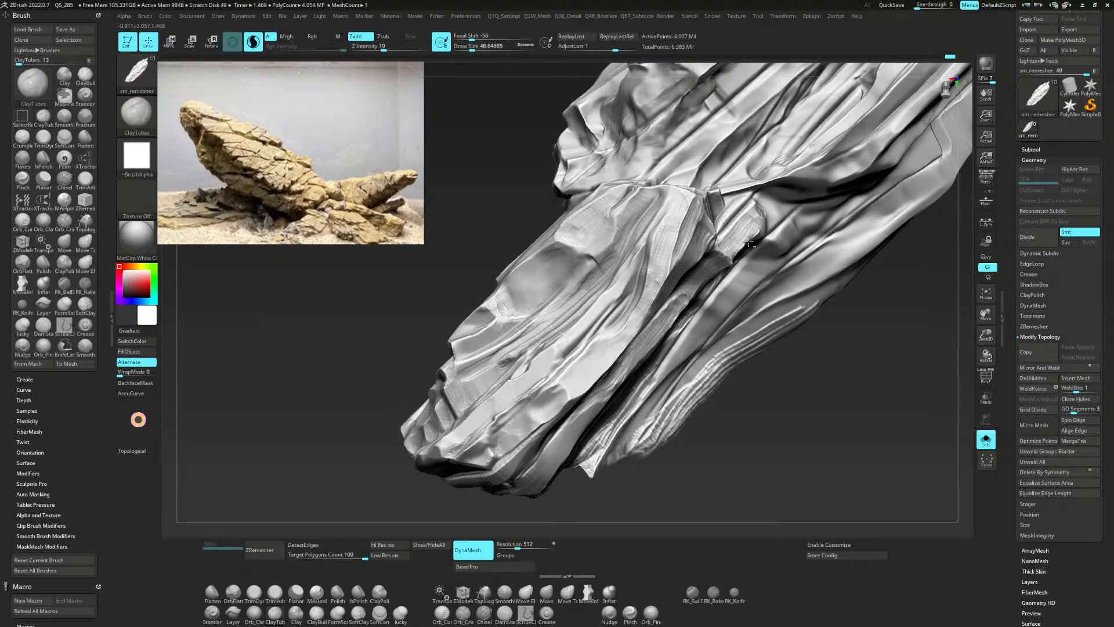
pyautogui.click(253, 42)
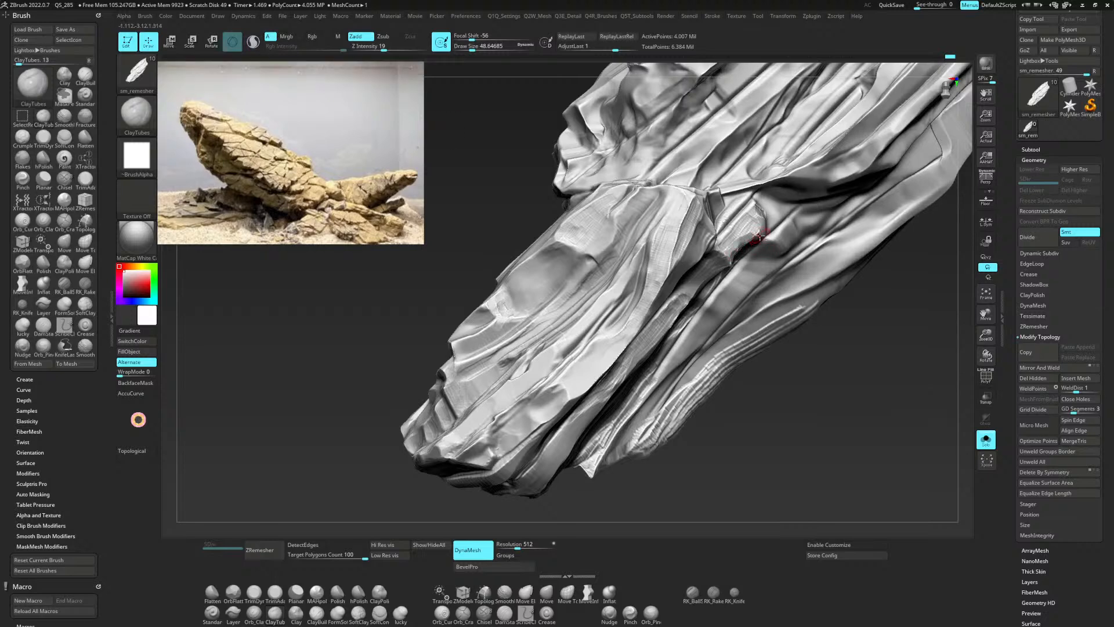
# Polish the small wedge beside the crack and the long ridge edge running toward the rock's tip with hPolish.
pyautogui.press('b')
pyautogui.press('h')
pyautogui.press('p')
pyautogui.moveTo(757, 219); pyautogui.dragTo(729, 245)
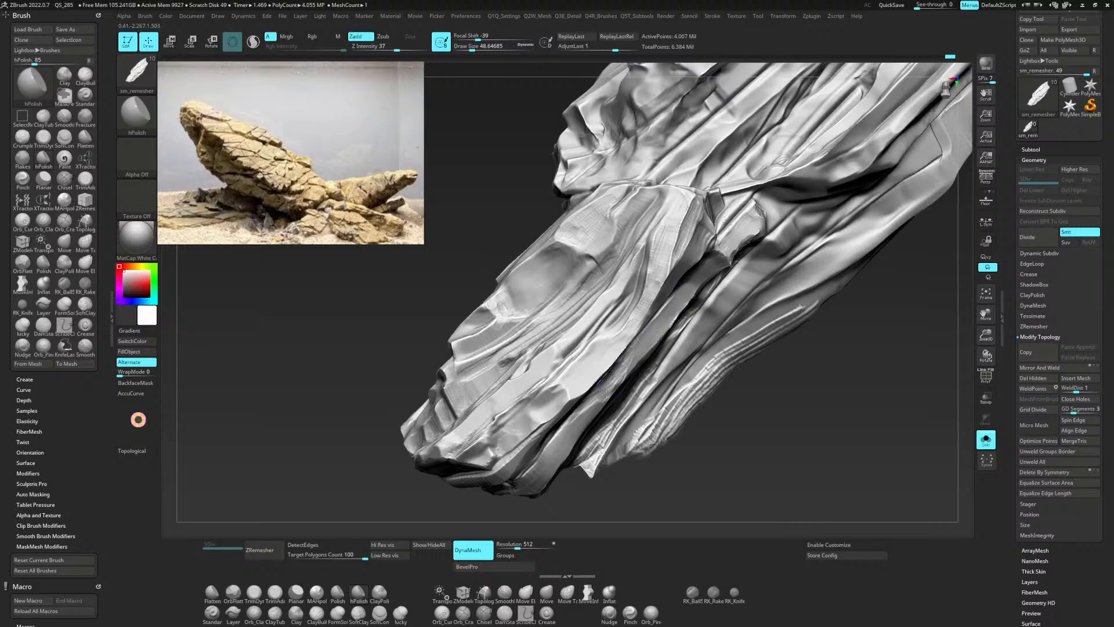
pyautogui.moveTo(640, 348); pyautogui.dragTo(517, 483)
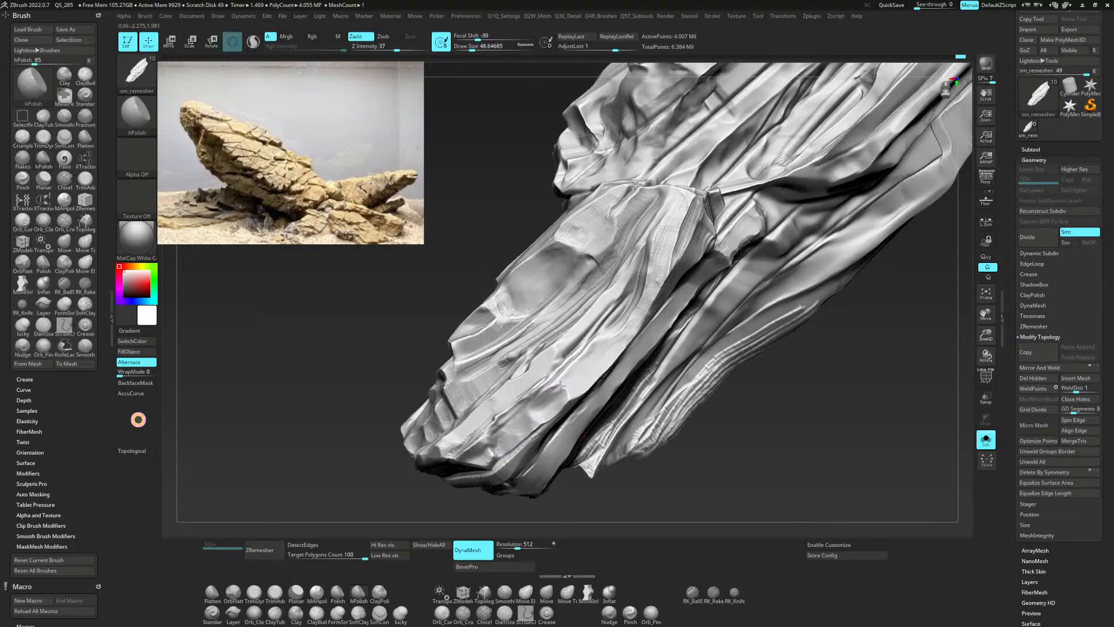
# Add ClayTubes strokes along the strata near the tip of the lower block.
pyautogui.press('b')
pyautogui.press('c')
pyautogui.press('t')
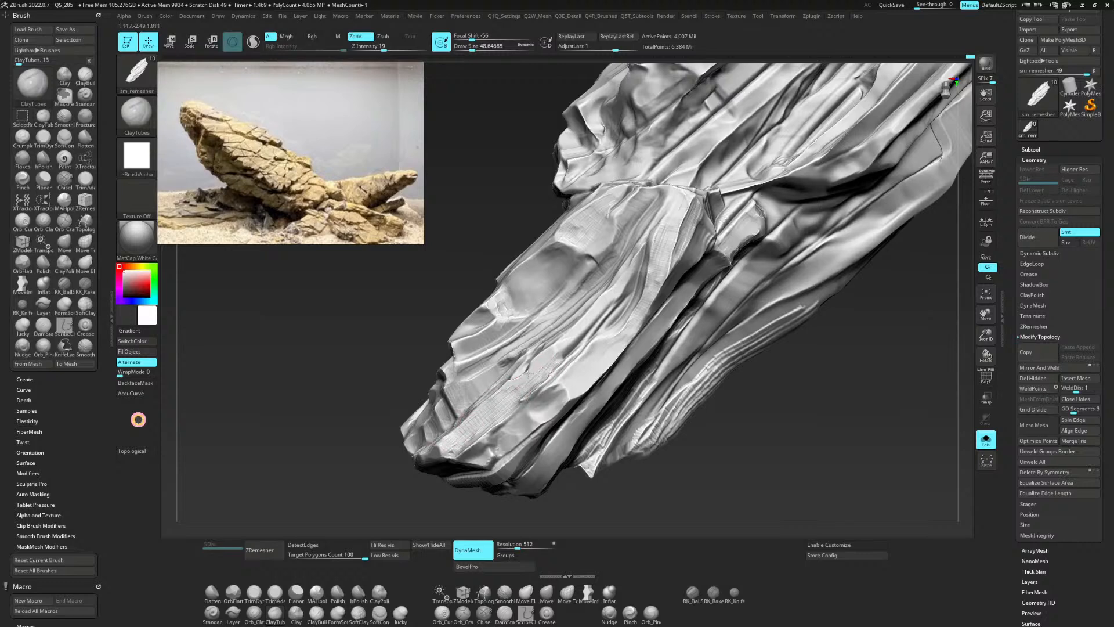
pyautogui.moveTo(507, 375)
pyautogui.mouseDown(button='right')
pyautogui.moveTo(523, 378)
pyautogui.moveTo(524, 393)
pyautogui.mouseUp(button='right')
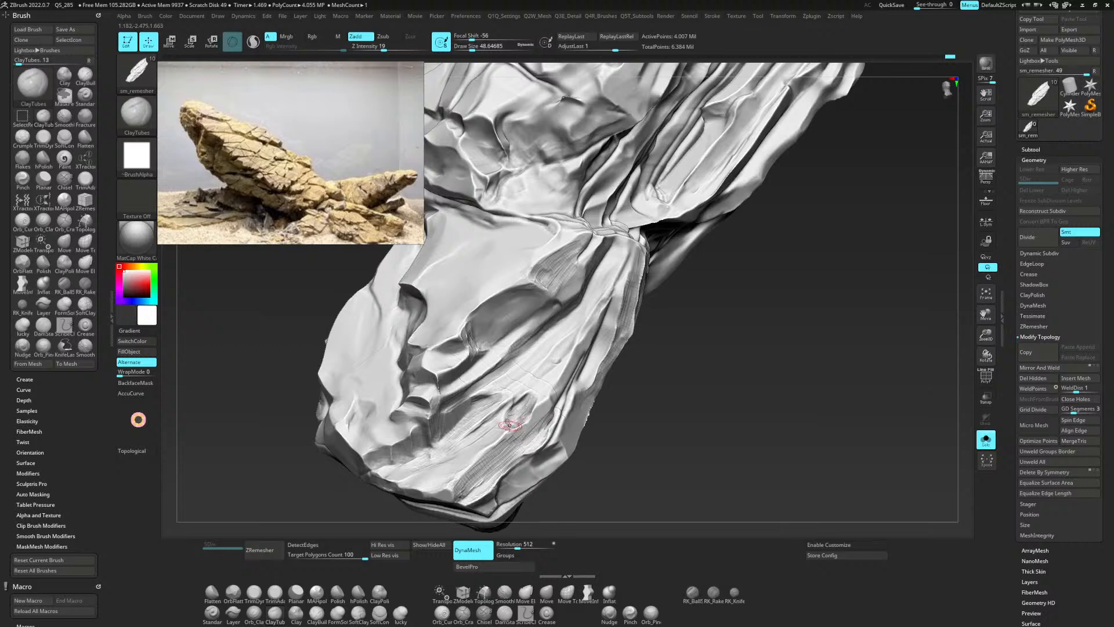
# Polish the small chipped hollow on the lower block's sloping strata with hPolish.
pyautogui.press('b')
pyautogui.press('h')
pyautogui.press('p')
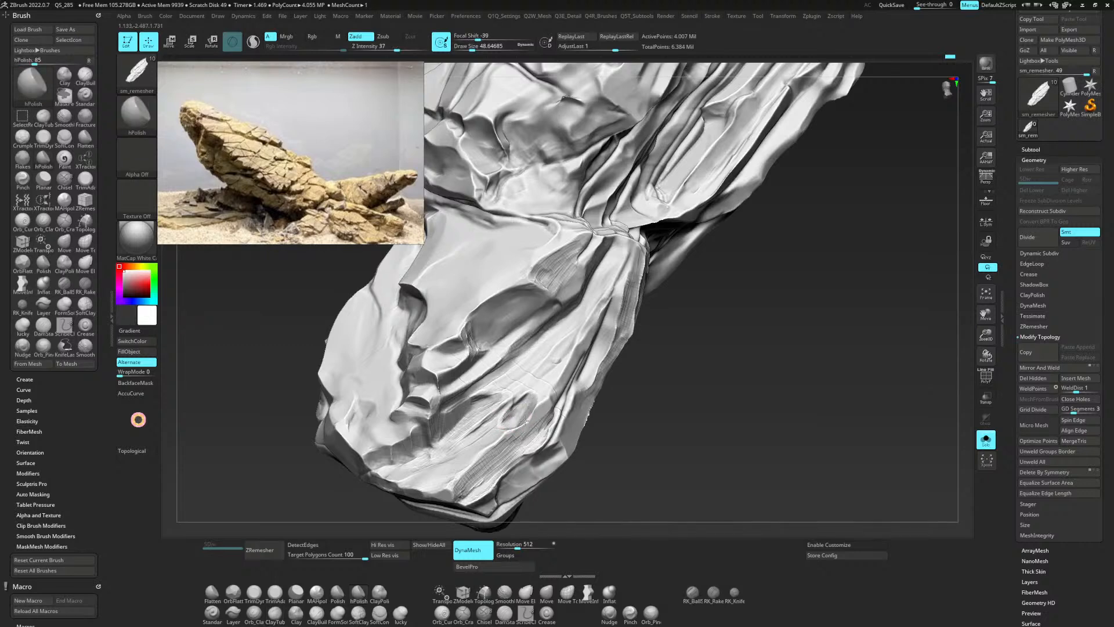
pyautogui.moveTo(523, 399); pyautogui.dragTo(518, 407)
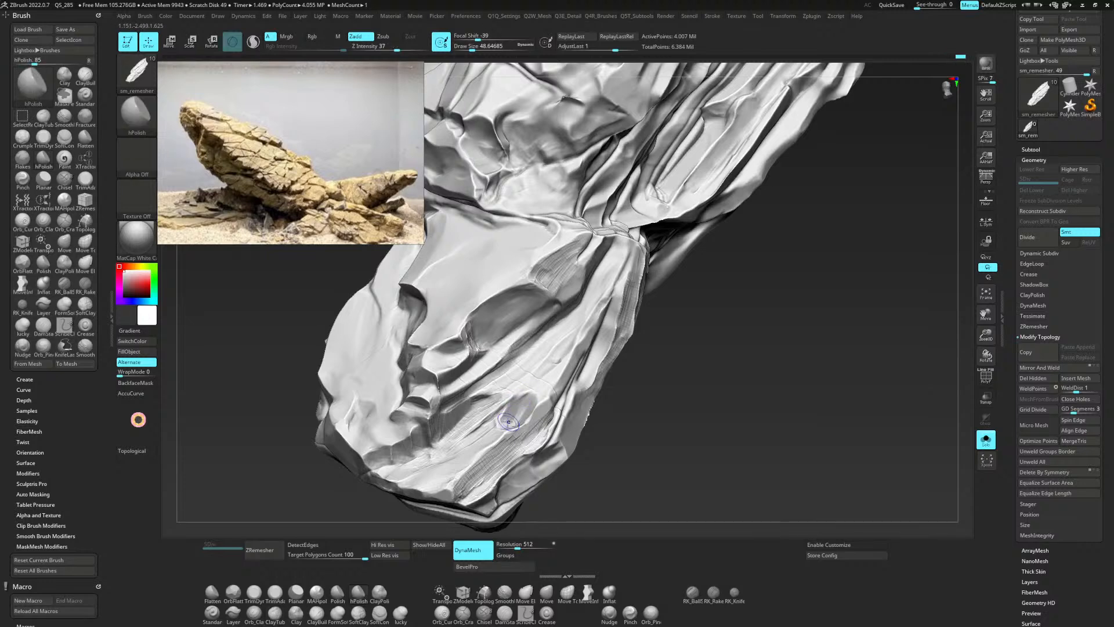
# Build up ClayTubes strokes beside the small chip and flatten the strata toward the block's outer edge with hPolish.
pyautogui.press('b')
pyautogui.press('c')
pyautogui.press('t')
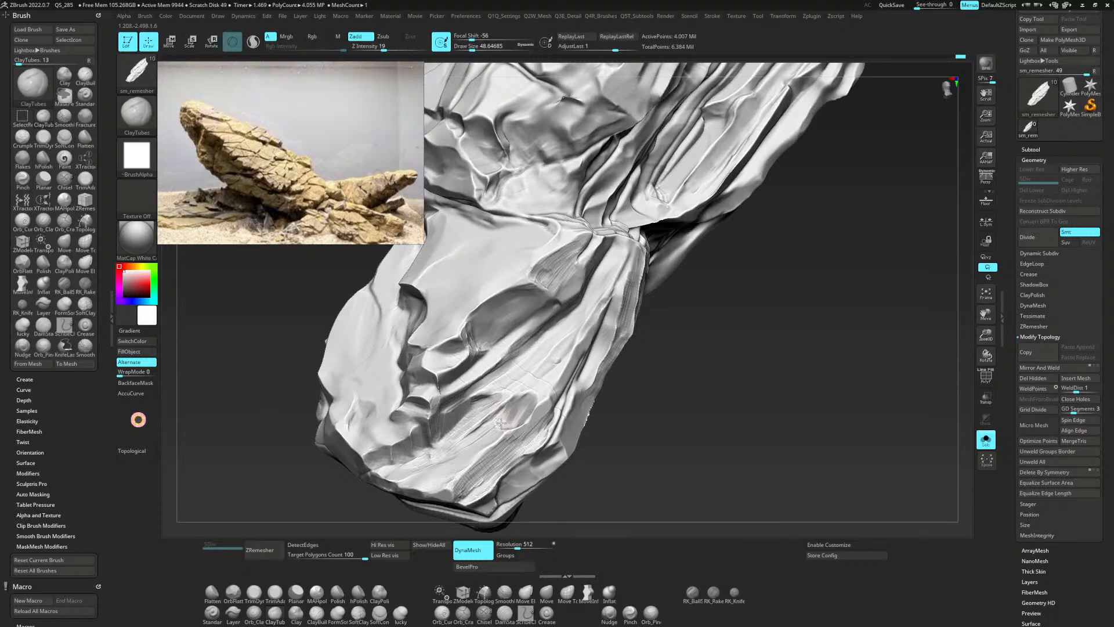
pyautogui.press('b')
pyautogui.press('h')
pyautogui.press('p')
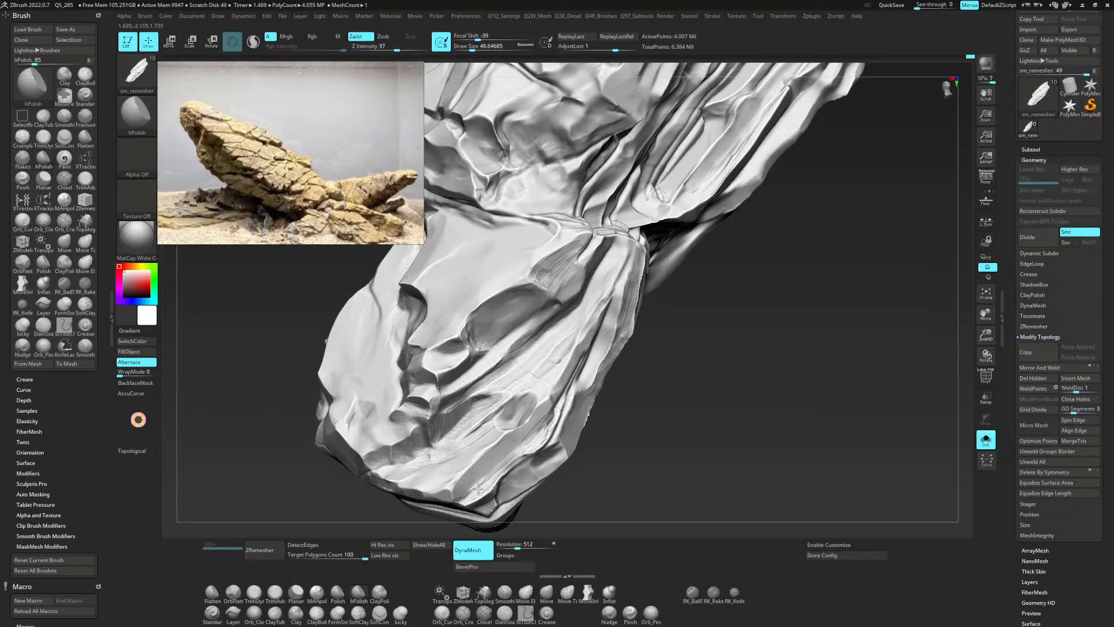
pyautogui.moveTo(555, 427); pyautogui.dragTo(540, 447)
# Touch up the lower block with ClayTubes and polish its streaked strata, stepped notches and upper corner near the crack with hPolish.
pyautogui.press('2')
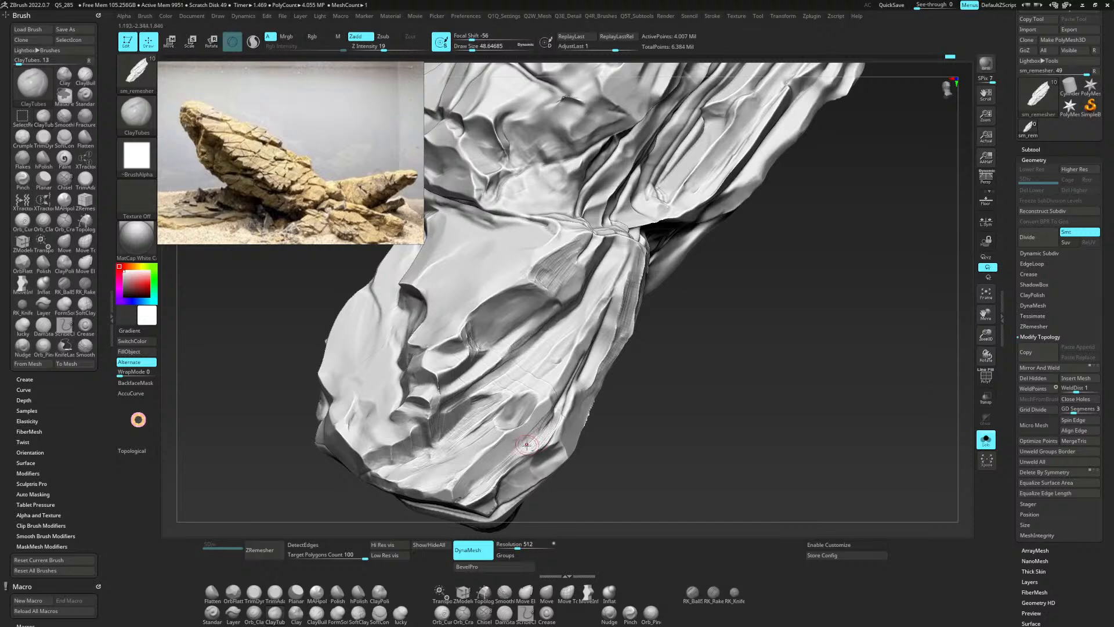
pyautogui.press('1')
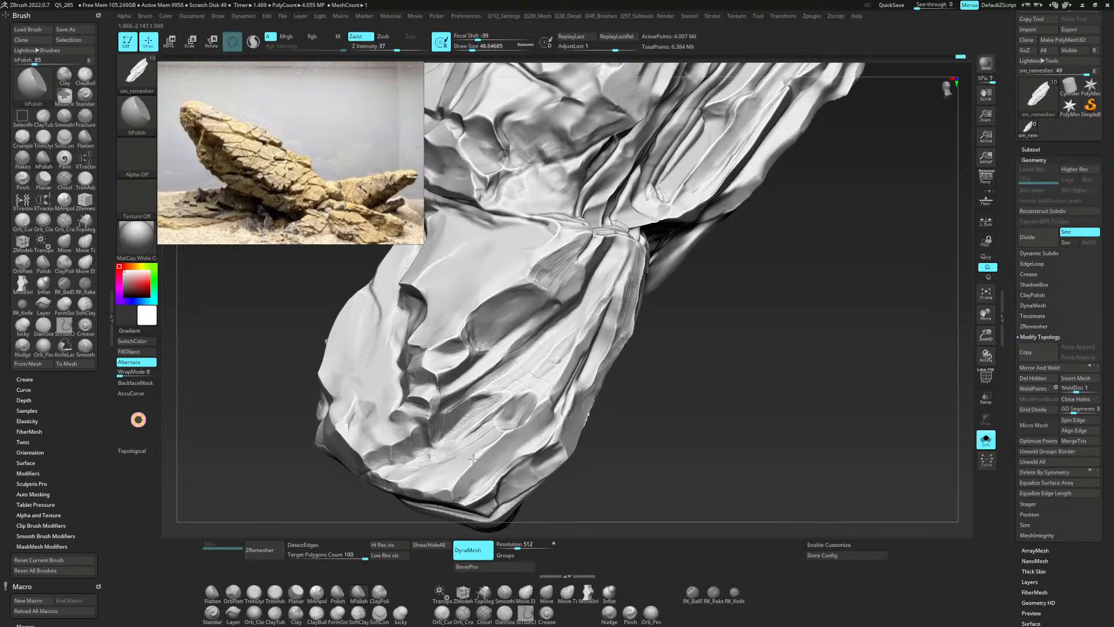
pyautogui.moveTo(500, 400); pyautogui.dragTo(430, 460)
pyautogui.moveTo(425, 399); pyautogui.dragTo(396, 417)
pyautogui.moveTo(435, 377); pyautogui.dragTo(437, 387)
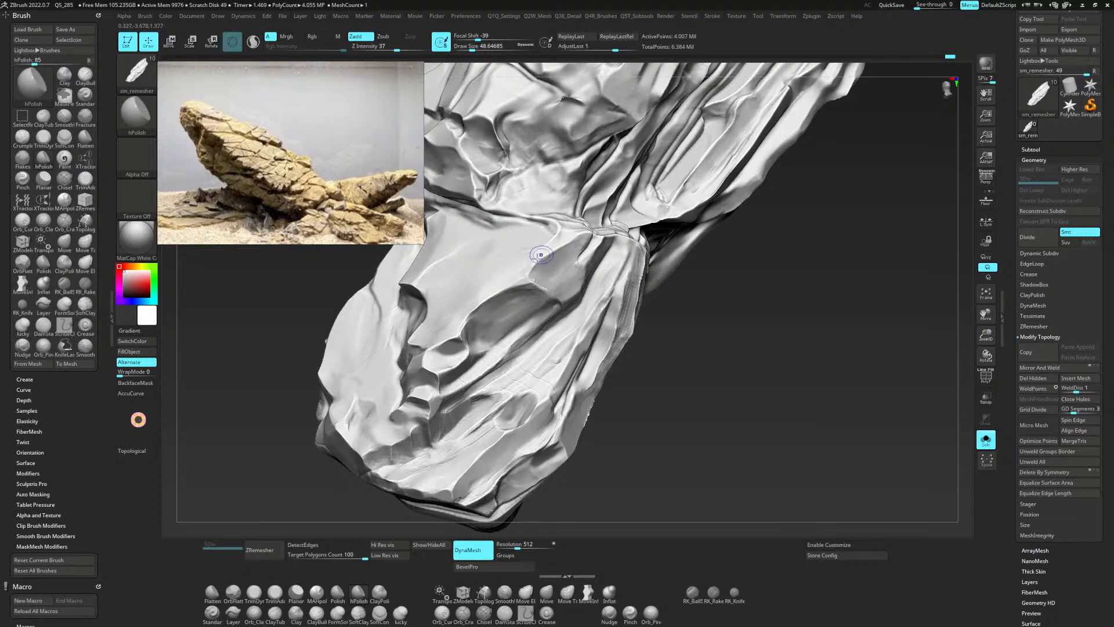
pyautogui.moveTo(541, 255); pyautogui.dragTo(579, 242)
# Try a ClayTubes stroke on the lower ledge of the middle block.
pyautogui.press('b')
pyautogui.press('c')
pyautogui.press('t')
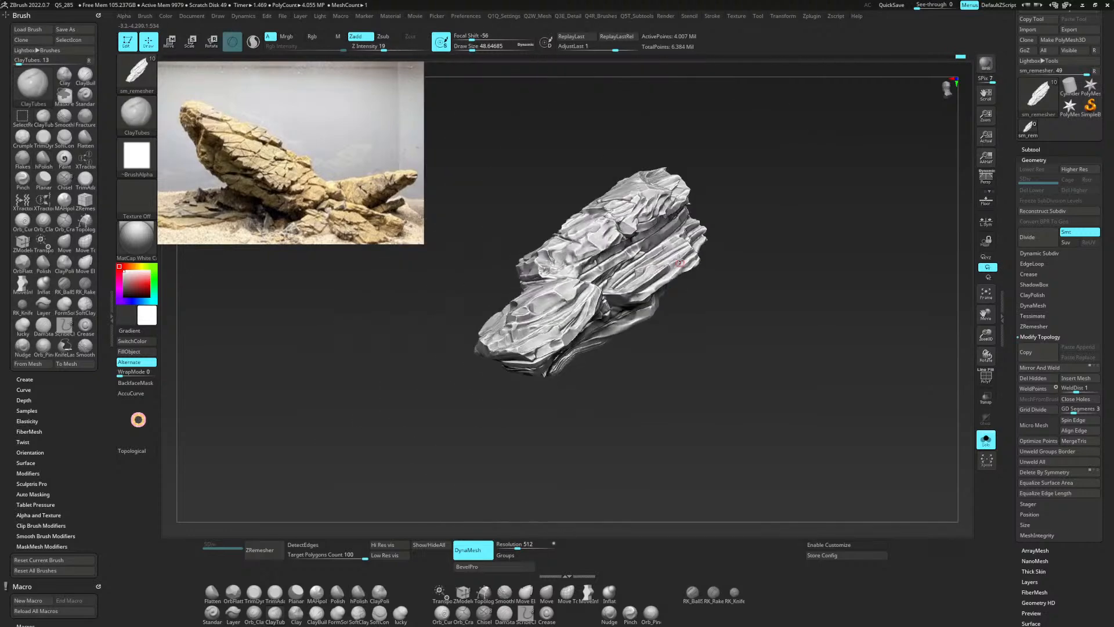
pyautogui.moveTo(679, 261)
pyautogui.mouseDown(button='right')
pyautogui.moveTo(666, 311)
pyautogui.moveTo(701, 313)
pyautogui.moveTo(674, 307)
pyautogui.moveTo(663, 319)
pyautogui.mouseUp(button='right')
pyautogui.press('2')
pyautogui.moveTo(651, 328)
pyautogui.mouseDown()
pyautogui.moveTo(658, 323)
pyautogui.moveTo(645, 323)
pyautogui.mouseUp()
pyautogui.hotkey('ctrl', 'z')
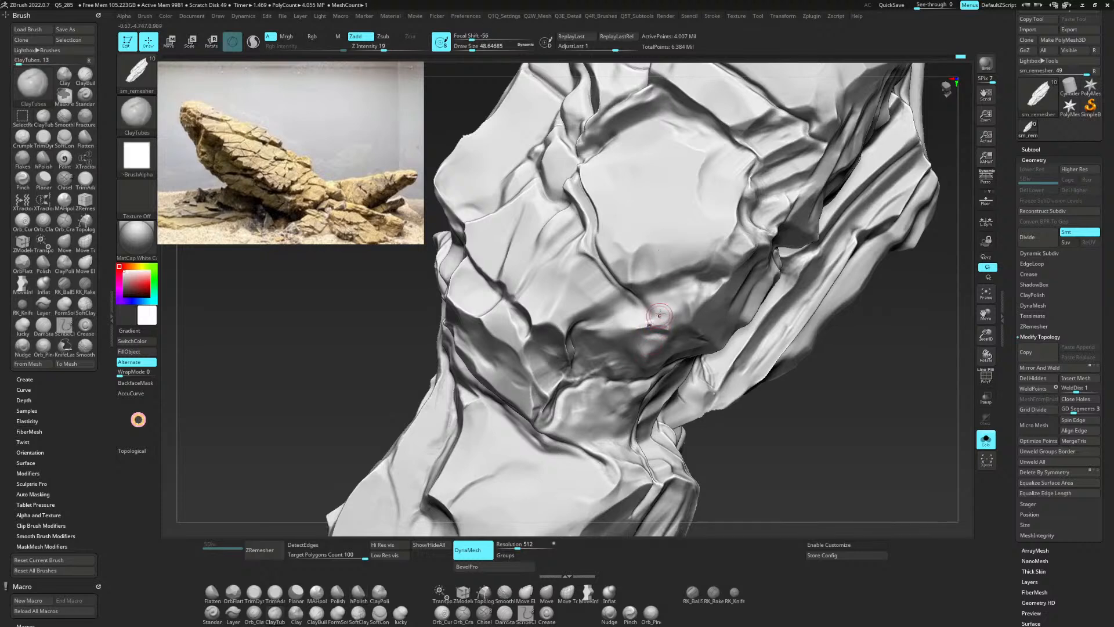
# Rework the lower ledge of the middle block with ClayTubes, hPolish and smoothing, and remesh the rock with DynaMesh.
pyautogui.click(504, 592)
pyautogui.click(479, 614)
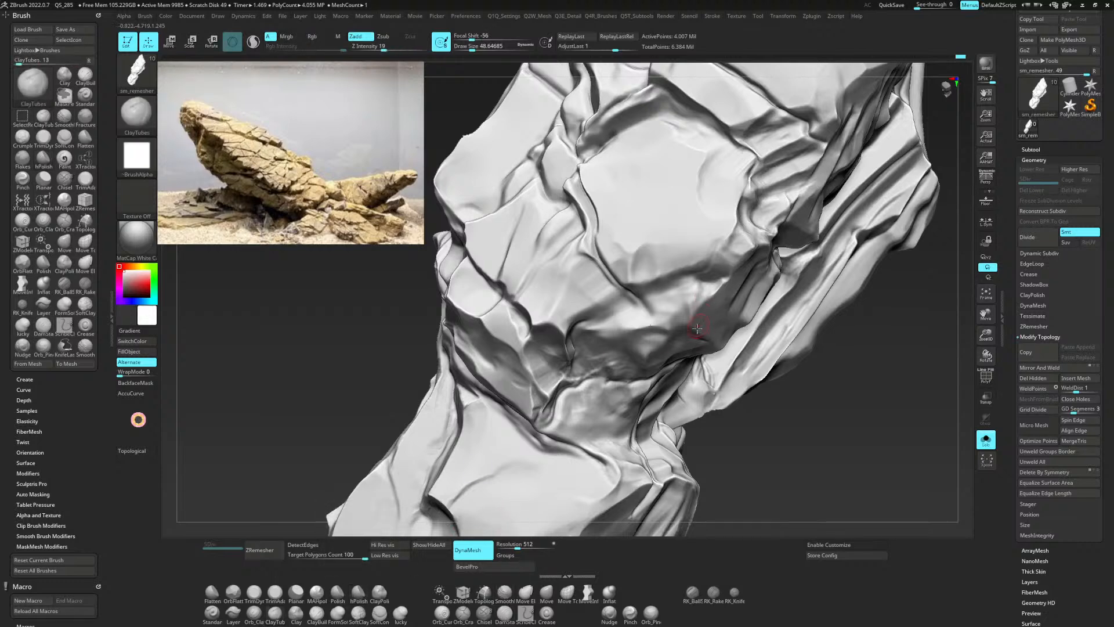
pyautogui.press('3')
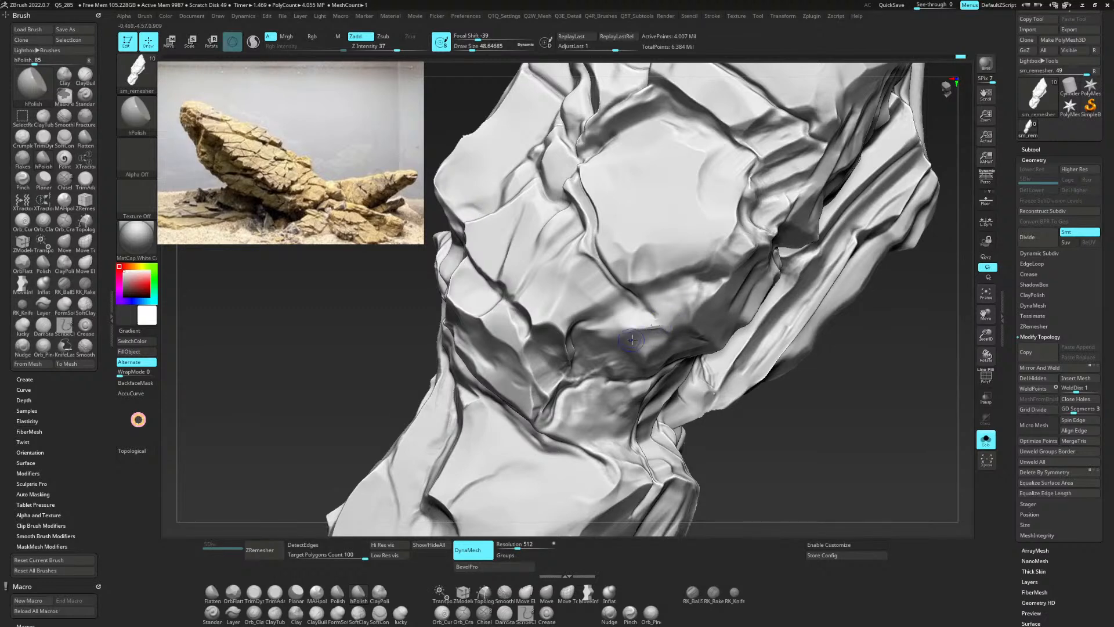
pyautogui.press('1')
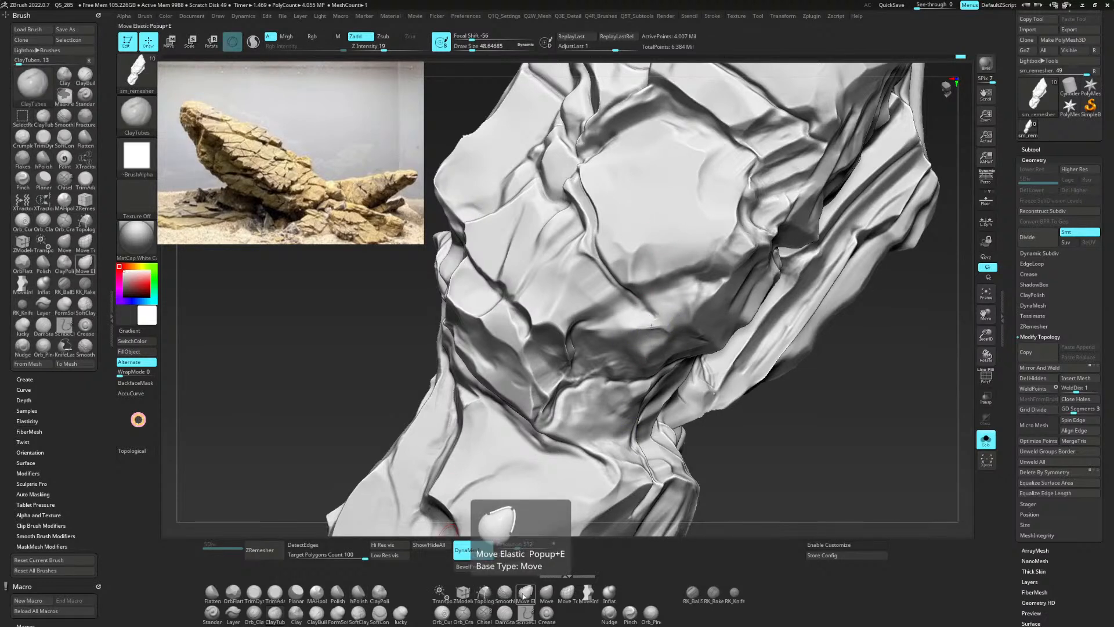
pyautogui.click(505, 592)
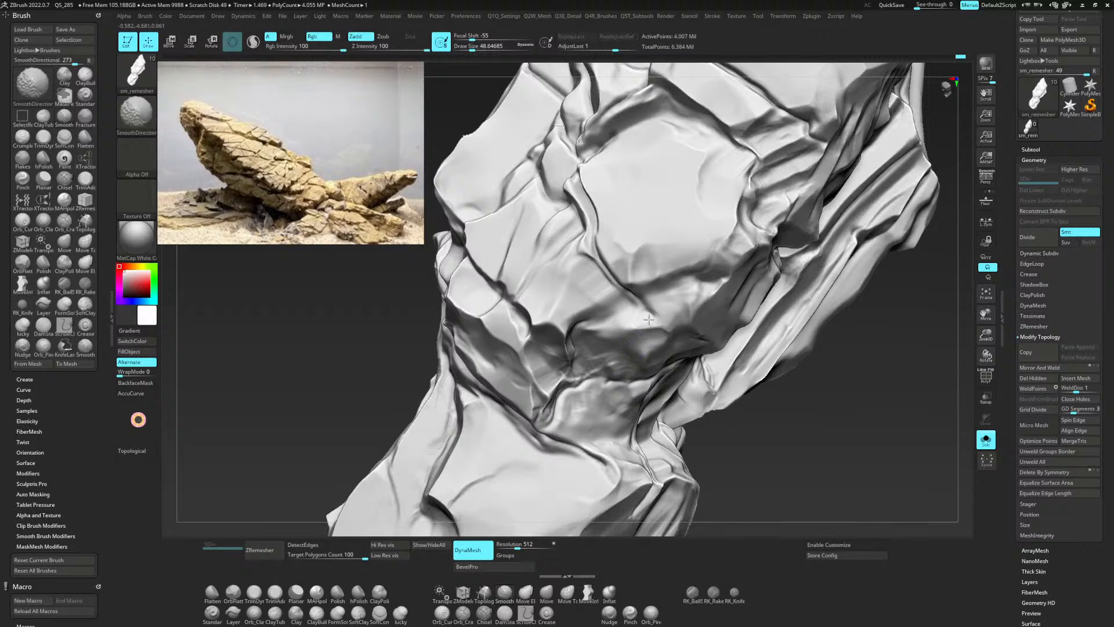
pyautogui.press('1')
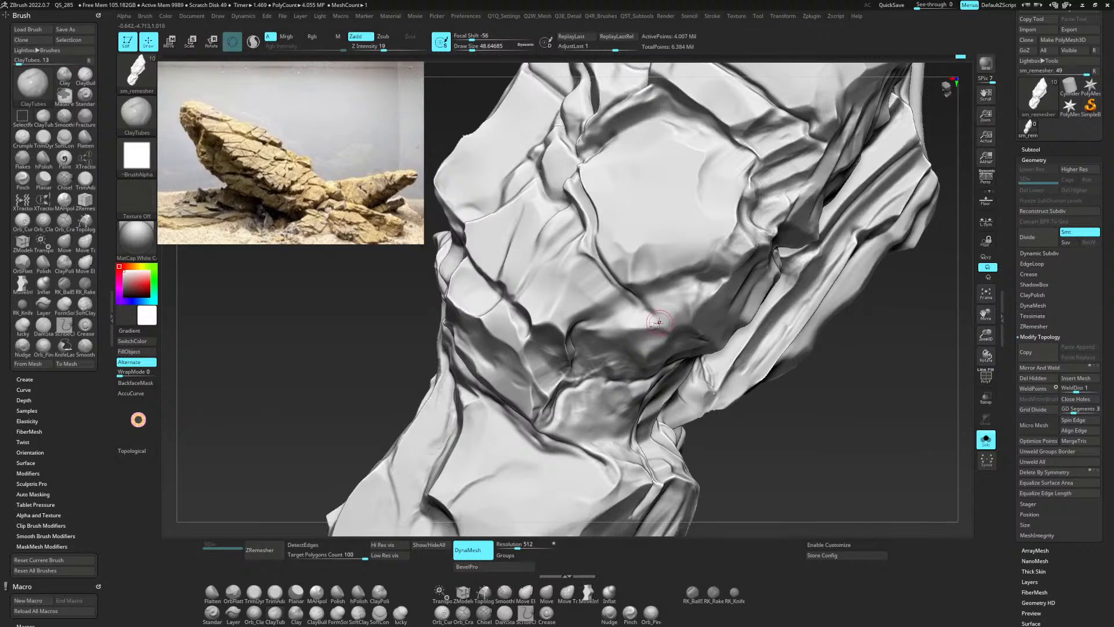
pyautogui.press('shift')
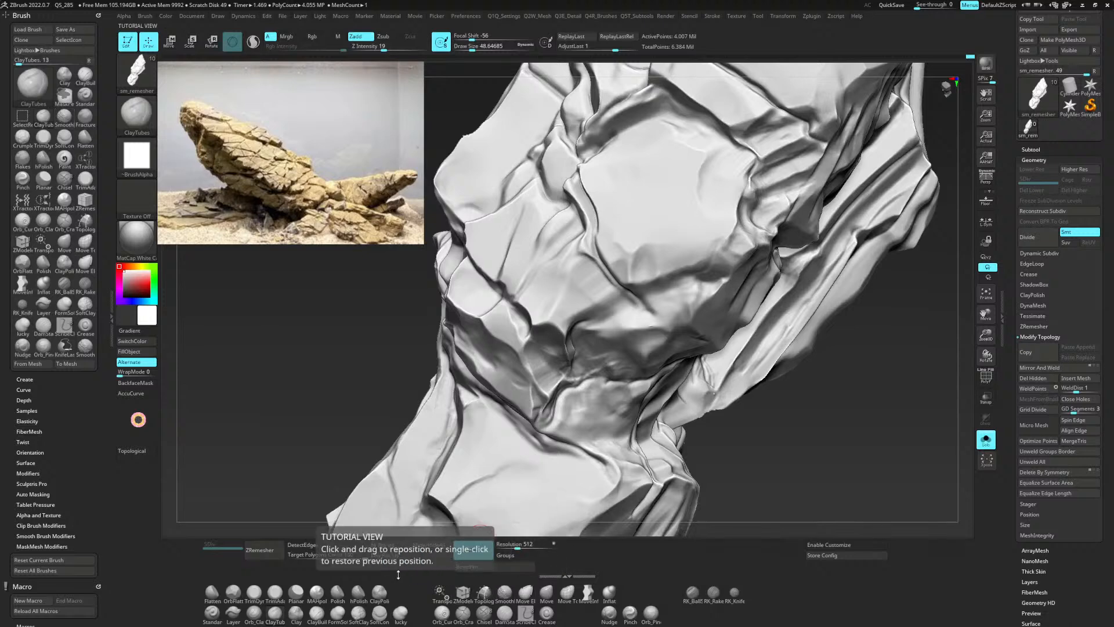
pyautogui.press('shift')
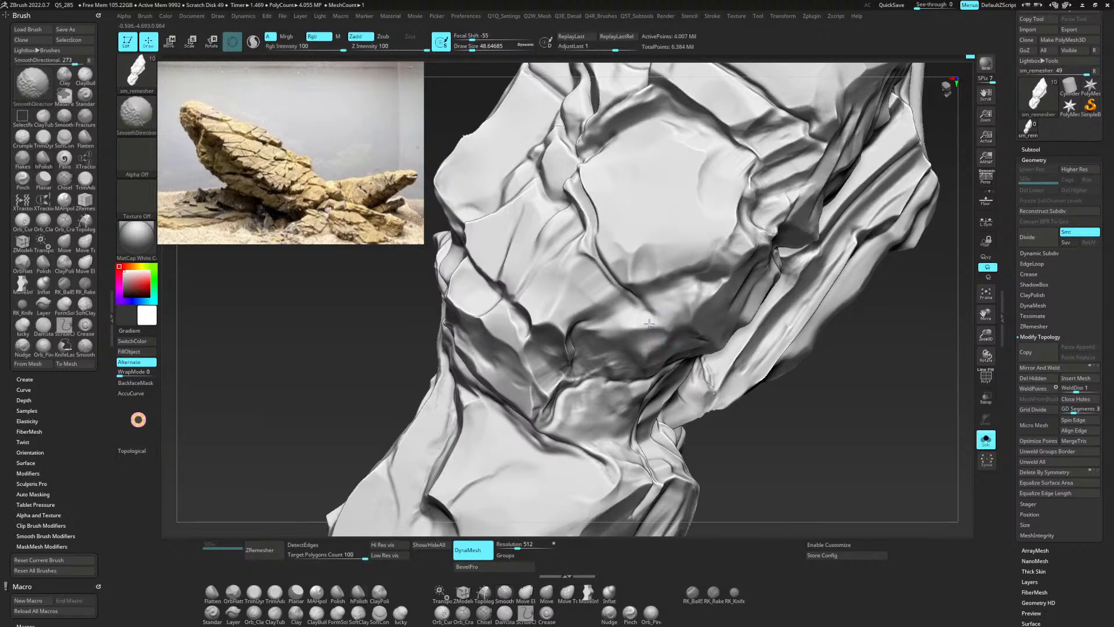
pyautogui.moveTo(833, 426)
pyautogui.mouseDown()
pyautogui.moveTo(836, 410)
pyautogui.moveTo(895, 379)
pyautogui.mouseUp()
pyautogui.keyDown('ctrl'); pyautogui.moveTo(895, 382); pyautogui.dragTo(839, 423); pyautogui.keyUp('ctrl')
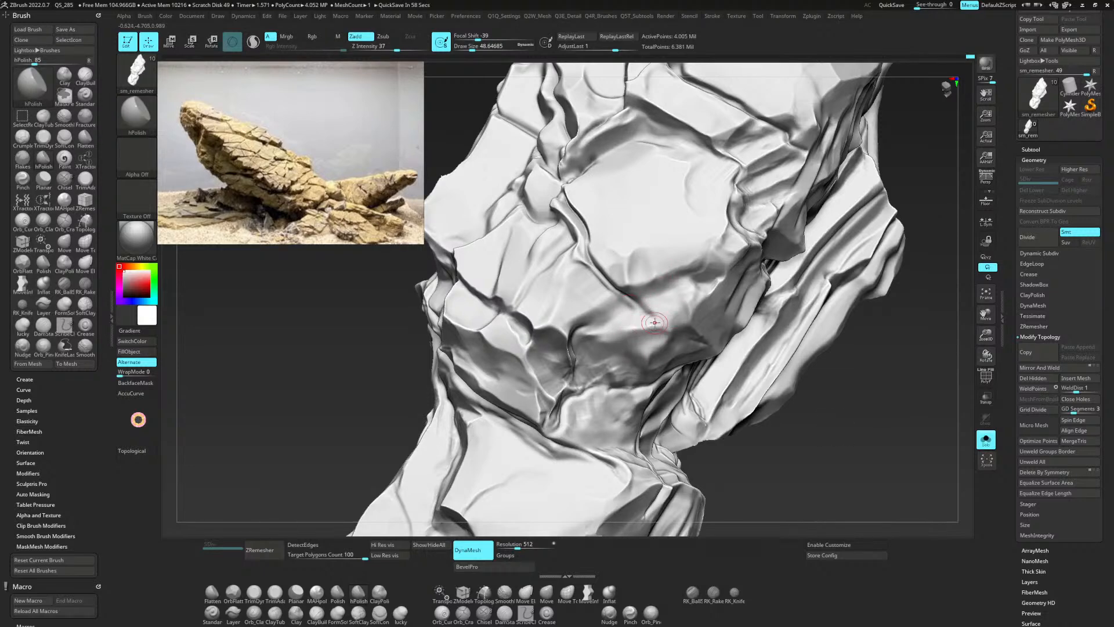
# Smooth the middle block's lower ledge and flatten the front facet beneath it with hPolish.
pyautogui.press('shift')
pyautogui.moveTo(647, 326)
pyautogui.keyDown('shift'); pyautogui.mouseDown()
pyautogui.moveTo(659, 345)
pyautogui.moveTo(646, 373)
pyautogui.moveTo(651, 344)
pyautogui.moveTo(642, 348)
pyautogui.mouseUp(); pyautogui.keyUp('shift')
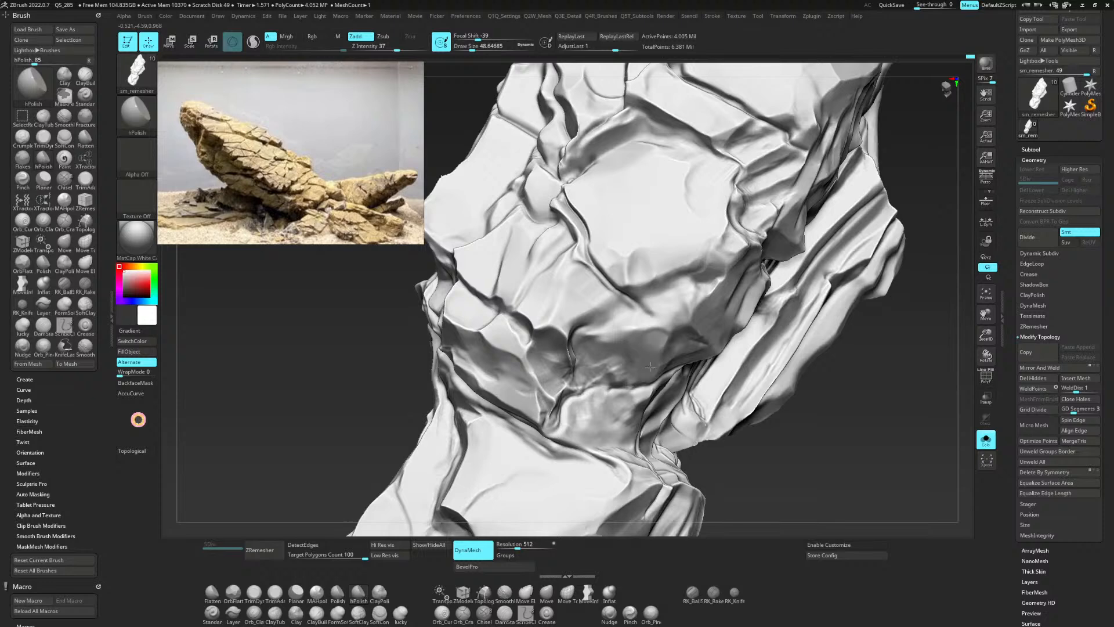
pyautogui.moveTo(619, 361)
pyautogui.mouseDown()
pyautogui.moveTo(593, 350)
pyautogui.moveTo(617, 377)
pyautogui.moveTo(600, 342)
pyautogui.moveTo(633, 343)
pyautogui.moveTo(612, 385)
pyautogui.moveTo(623, 383)
pyautogui.mouseUp()
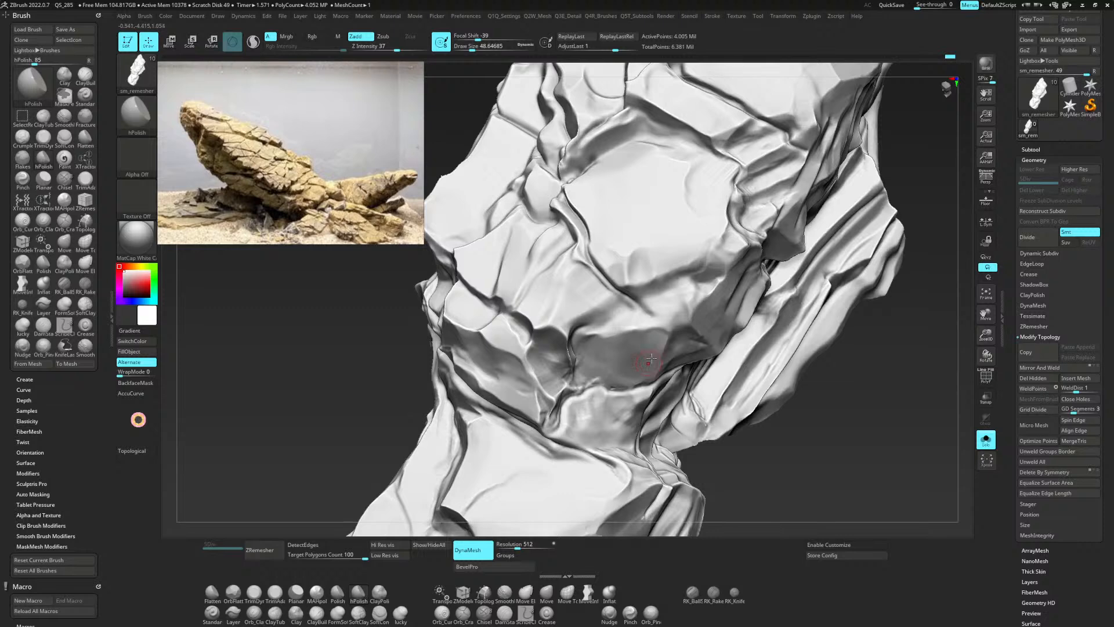
pyautogui.moveTo(653, 338)
pyautogui.mouseDown()
pyautogui.moveTo(615, 339)
pyautogui.moveTo(587, 378)
pyautogui.moveTo(633, 376)
pyautogui.moveTo(637, 352)
pyautogui.mouseUp()
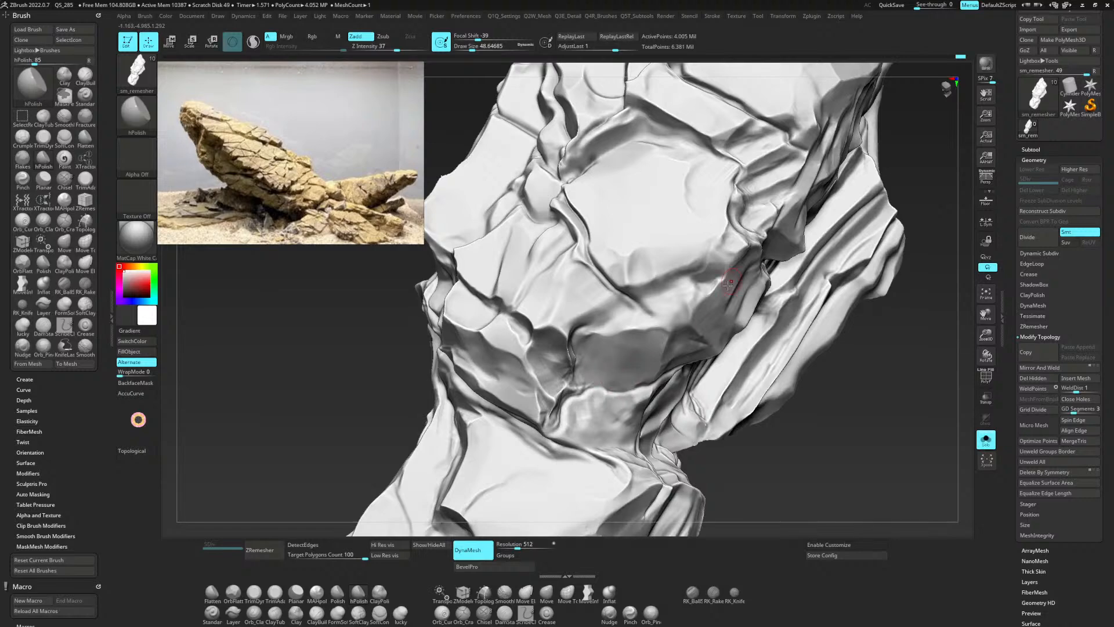
# Polish the angular facets at the middle block's side corner with hPolish.
pyautogui.moveTo(728, 284)
pyautogui.mouseDown(button='right')
pyautogui.moveTo(694, 325)
pyautogui.moveTo(626, 365)
pyautogui.moveTo(660, 378)
pyautogui.moveTo(666, 347)
pyautogui.moveTo(662, 367)
pyautogui.moveTo(689, 361)
pyautogui.mouseUp(button='right')
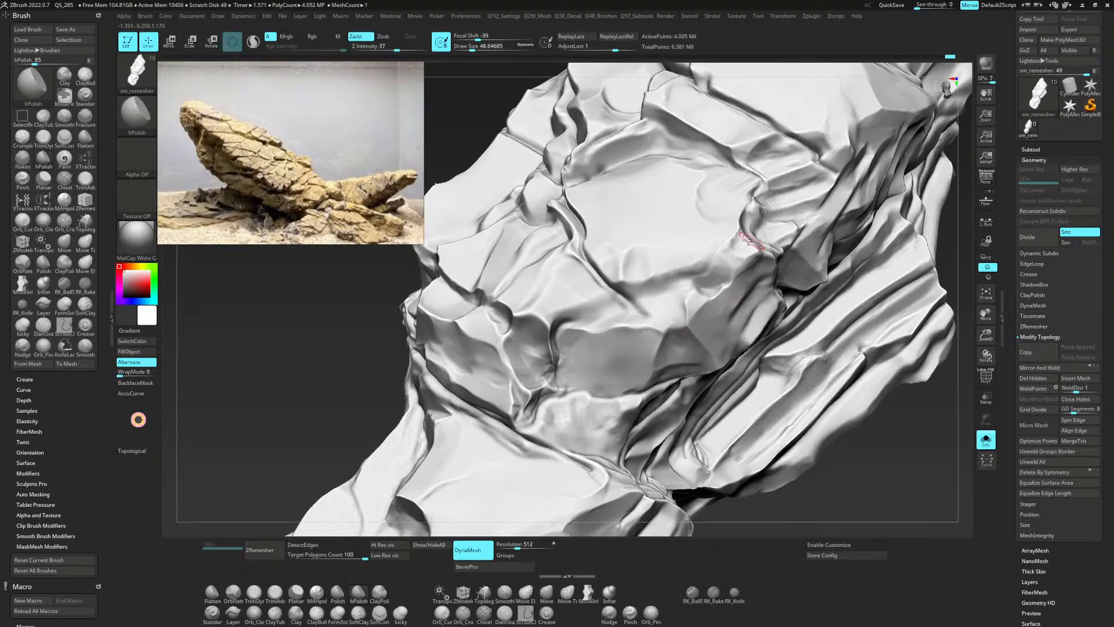
pyautogui.moveTo(745, 242); pyautogui.dragTo(753, 249, button='right')
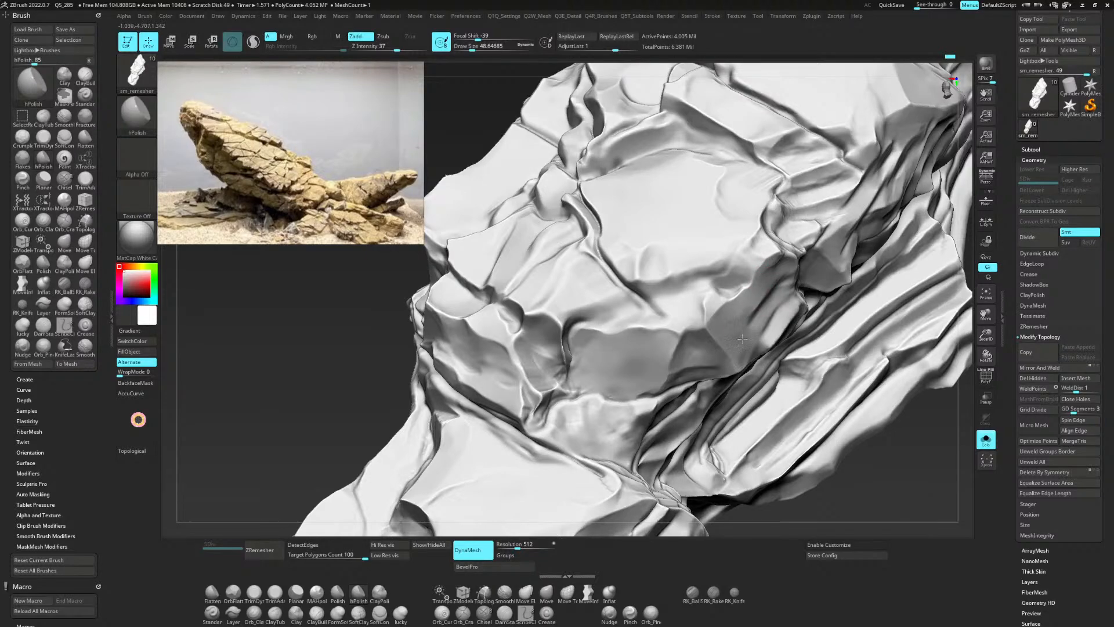
pyautogui.keyDown('ctrl'); pyautogui.moveTo(724, 317); pyautogui.dragTo(760, 293, button='right'); pyautogui.keyUp('ctrl')
pyautogui.keyDown('ctrl'); pyautogui.moveTo(760, 293); pyautogui.dragTo(786, 329, button='right'); pyautogui.keyUp('ctrl')
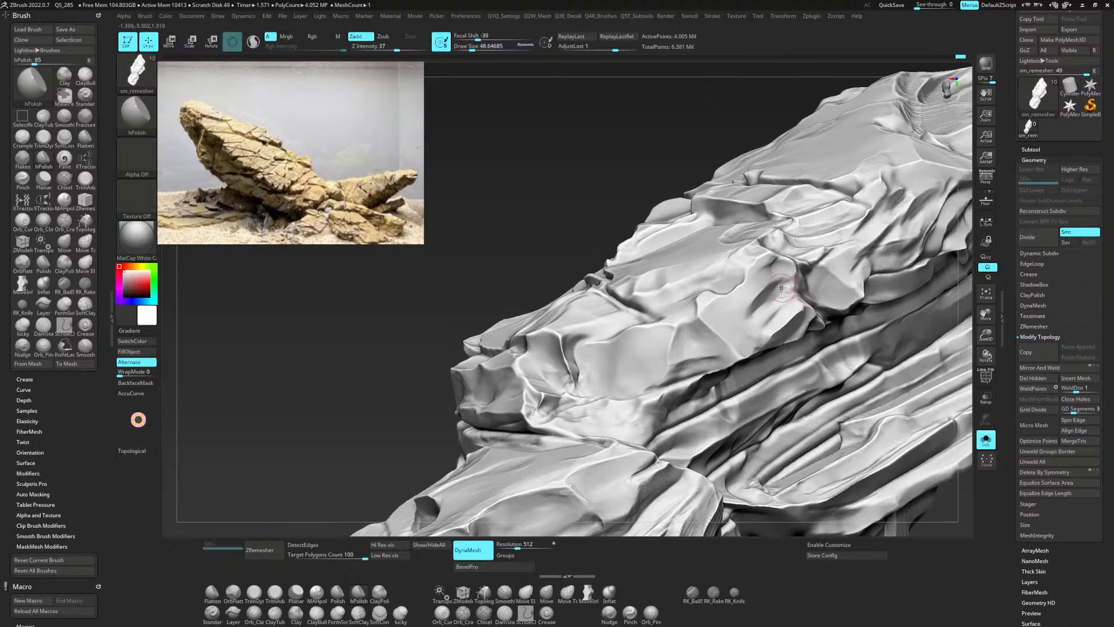
# Polish the side facets and lower rim of the middle block along the overhang above the long strata with hPolish.
pyautogui.moveTo(781, 288)
pyautogui.mouseDown()
pyautogui.moveTo(772, 297)
pyautogui.moveTo(779, 285)
pyautogui.mouseUp()
pyautogui.moveTo(771, 254)
pyautogui.mouseDown(button='right')
pyautogui.moveTo(764, 313)
pyautogui.moveTo(747, 323)
pyautogui.mouseUp(button='right')
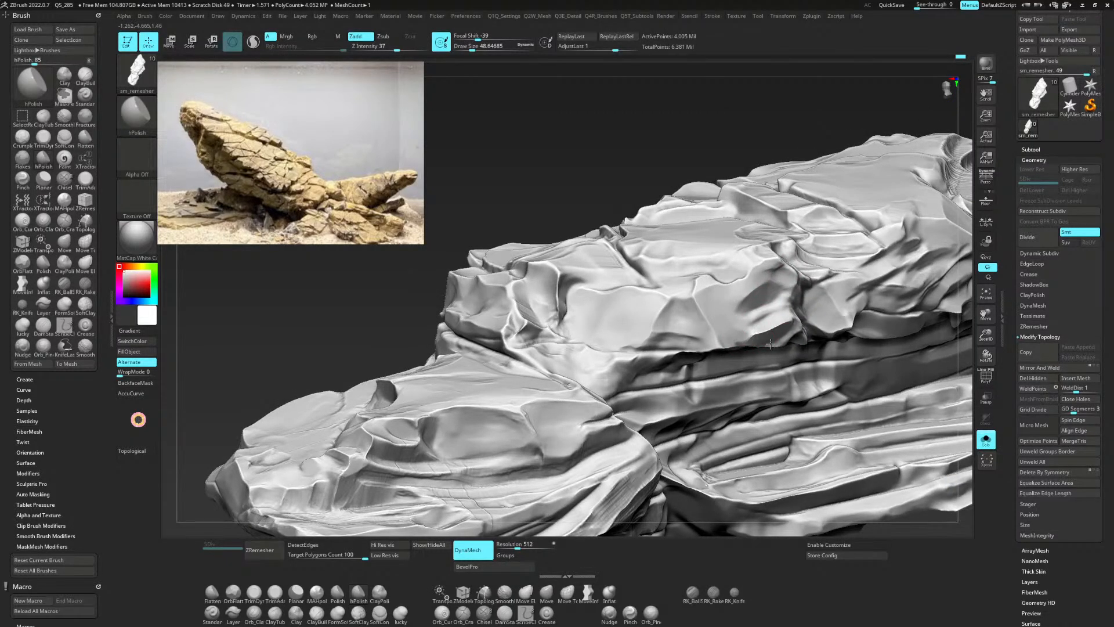
pyautogui.moveTo(787, 341); pyautogui.dragTo(774, 345)
pyautogui.moveTo(777, 348); pyautogui.dragTo(749, 347, button='right')
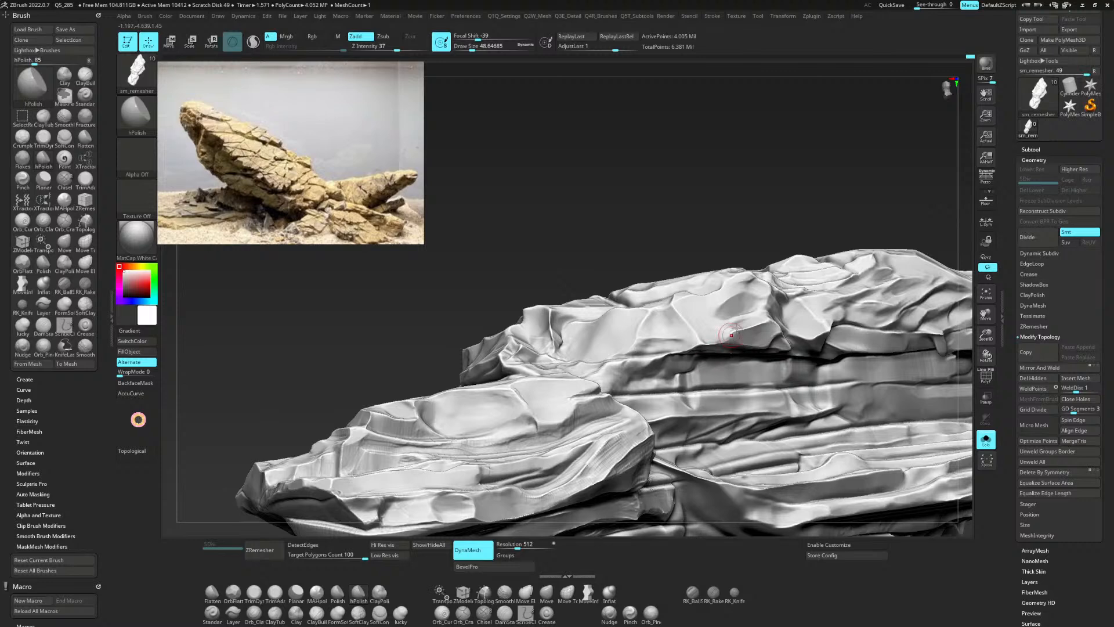
pyautogui.moveTo(737, 344); pyautogui.dragTo(776, 331, button='right')
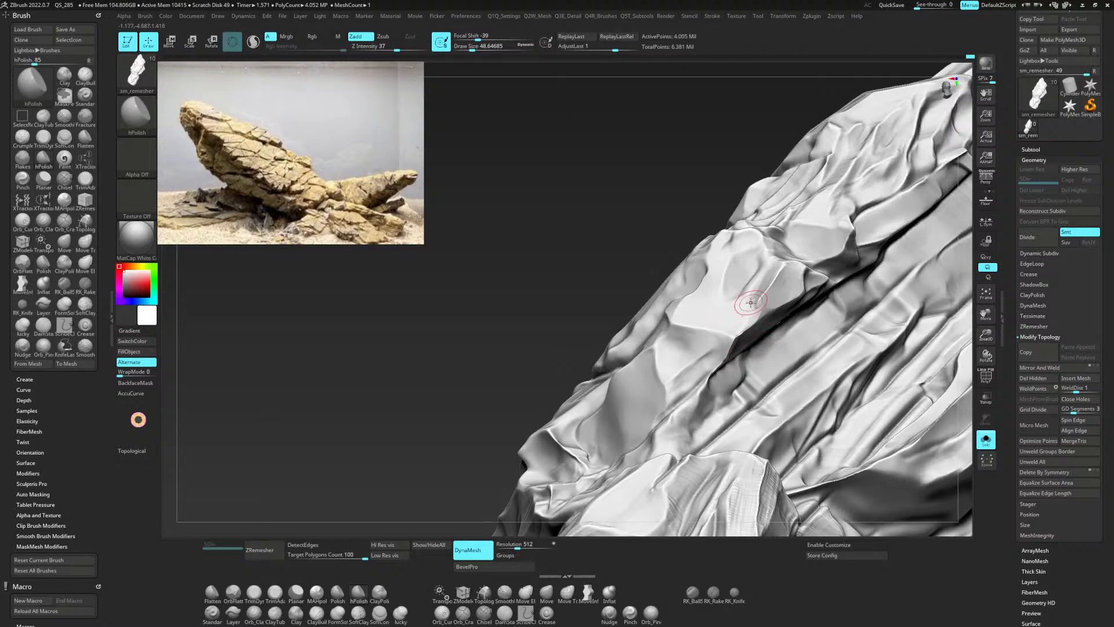
# Flatten and smooth the middle block's corner facets with the OrbFlatten_EdgeProtect brush at a draw size of about 48.65.
pyautogui.press('shift')
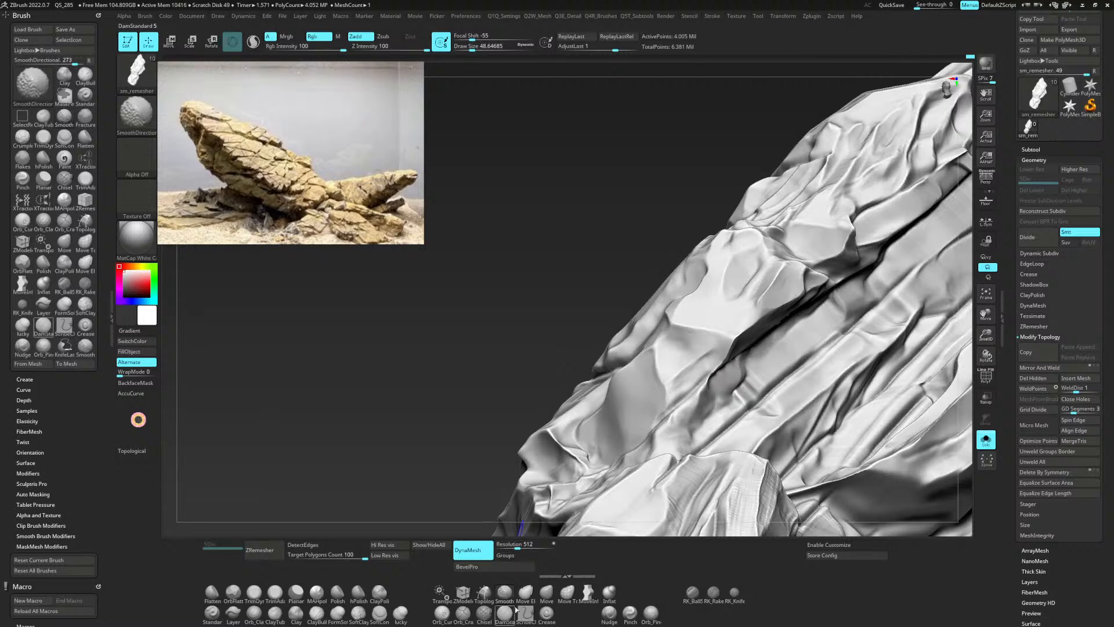
pyautogui.click(358, 592)
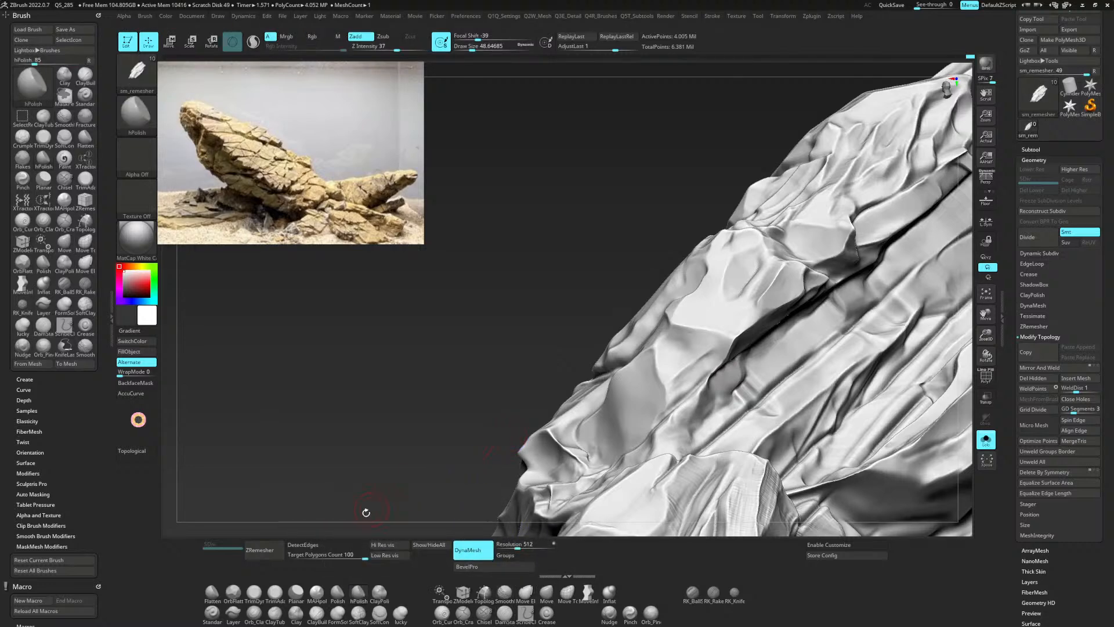
pyautogui.click(233, 591)
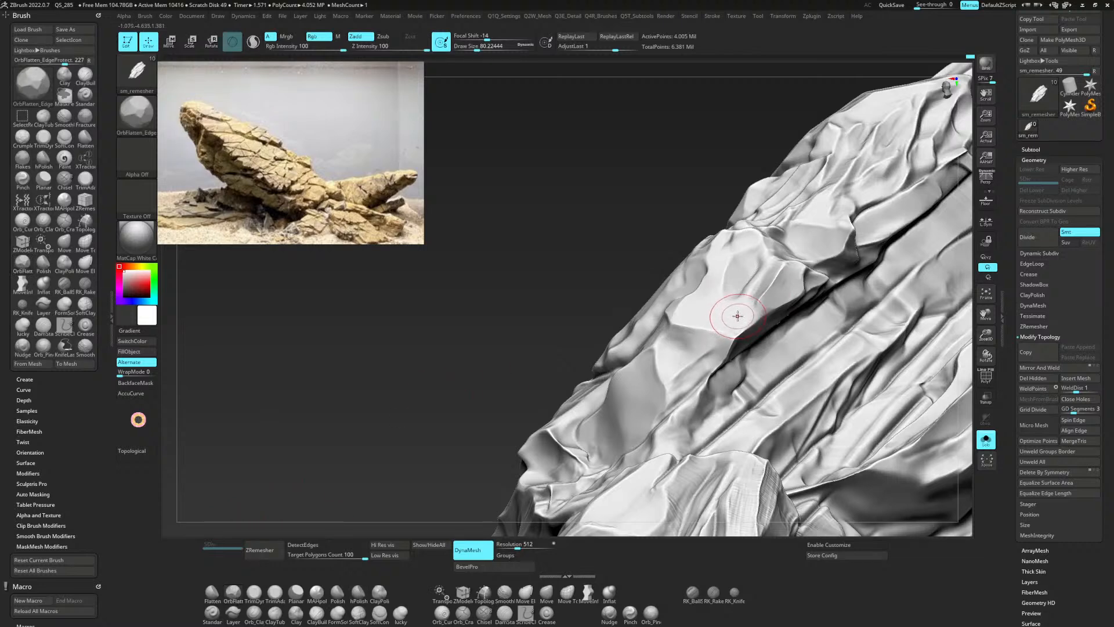
pyautogui.press('space')
pyautogui.moveTo(740, 309); pyautogui.dragTo(738, 309)
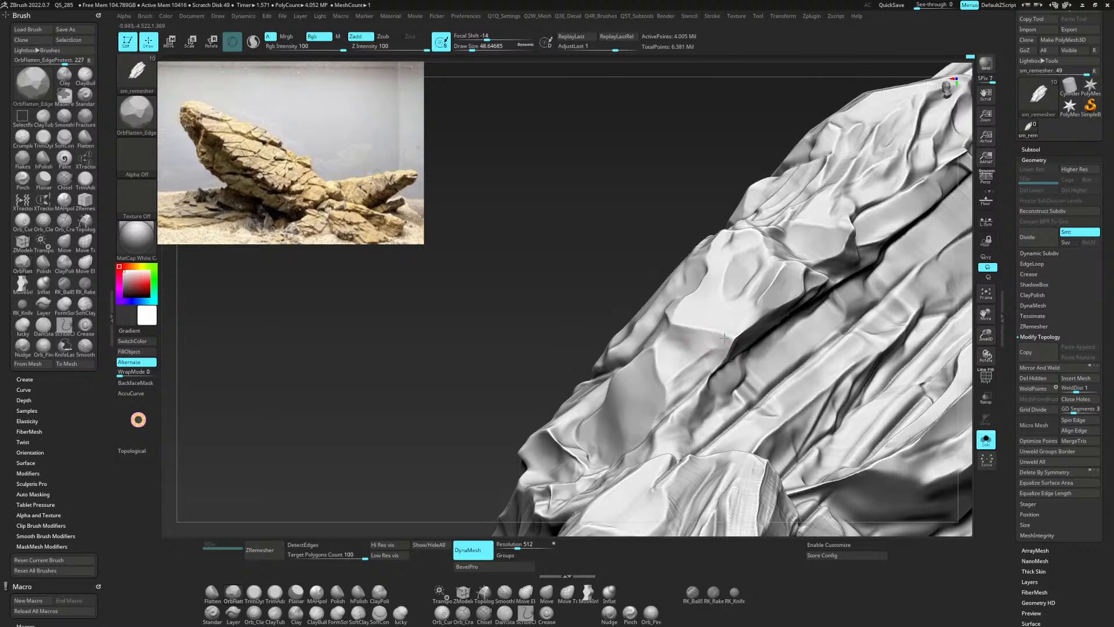
pyautogui.moveTo(735, 343); pyautogui.dragTo(730, 343, button='right')
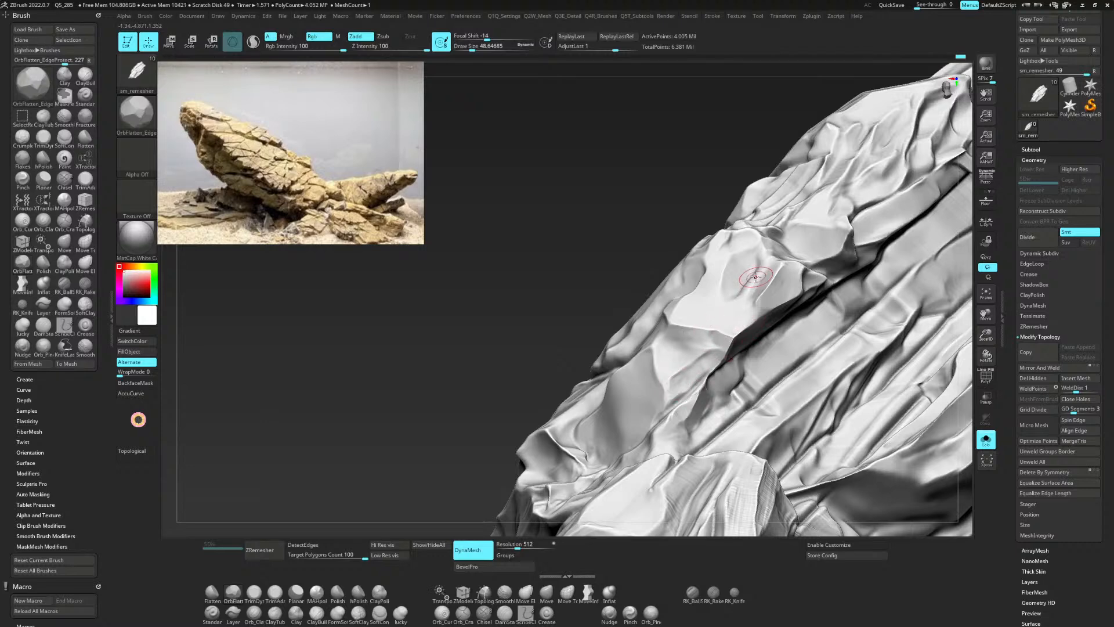
pyautogui.moveTo(753, 275)
pyautogui.keyDown('shift'); pyautogui.mouseDown()
pyautogui.moveTo(745, 282)
pyautogui.moveTo(754, 257)
pyautogui.mouseUp(); pyautogui.keyUp('shift')
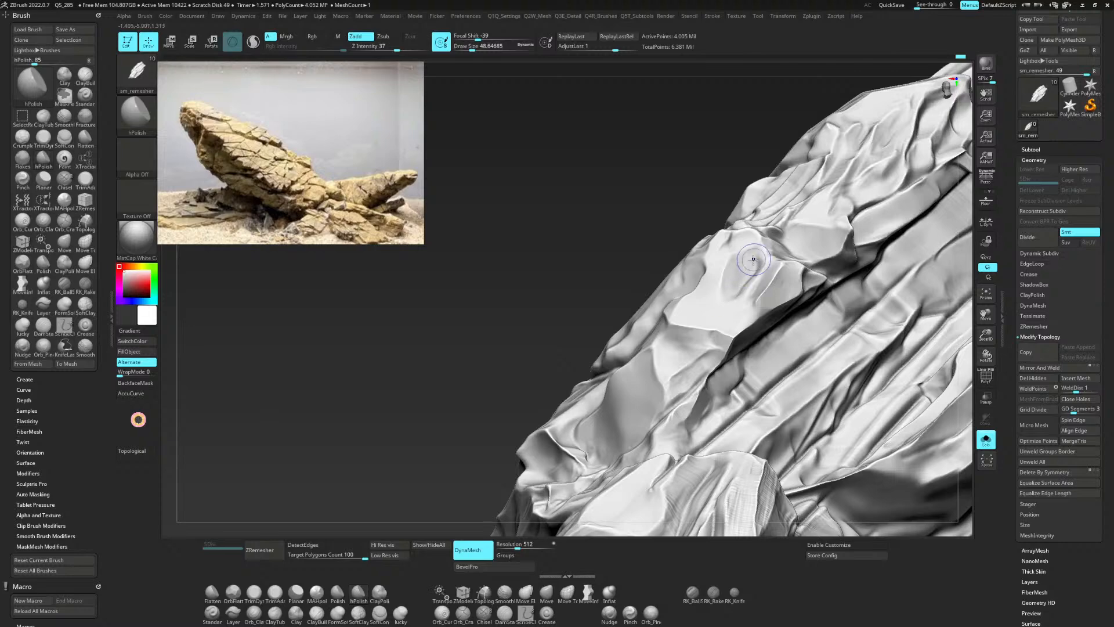
pyautogui.moveTo(739, 266)
pyautogui.mouseDown(button='right')
pyautogui.moveTo(733, 288)
pyautogui.moveTo(705, 303)
pyautogui.mouseUp(button='right')
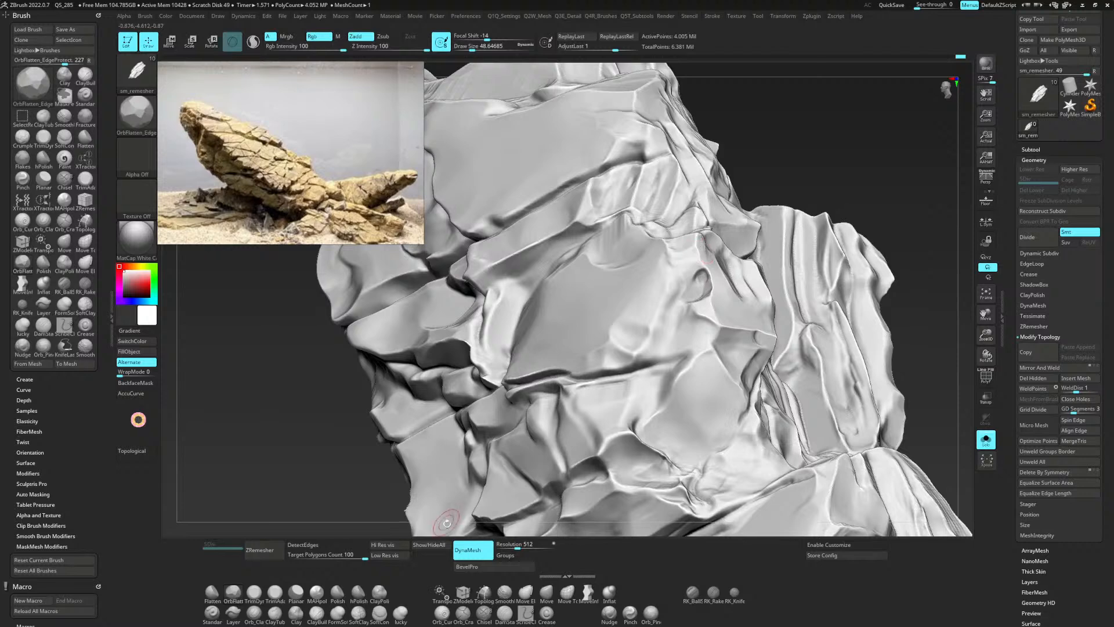
# Fill the small round pit beside the middle block's corner ridge with ClayTubes at a draw size of about 39.14 and polish it with hPolish.
pyautogui.press('b')
pyautogui.press('c')
pyautogui.press('t')
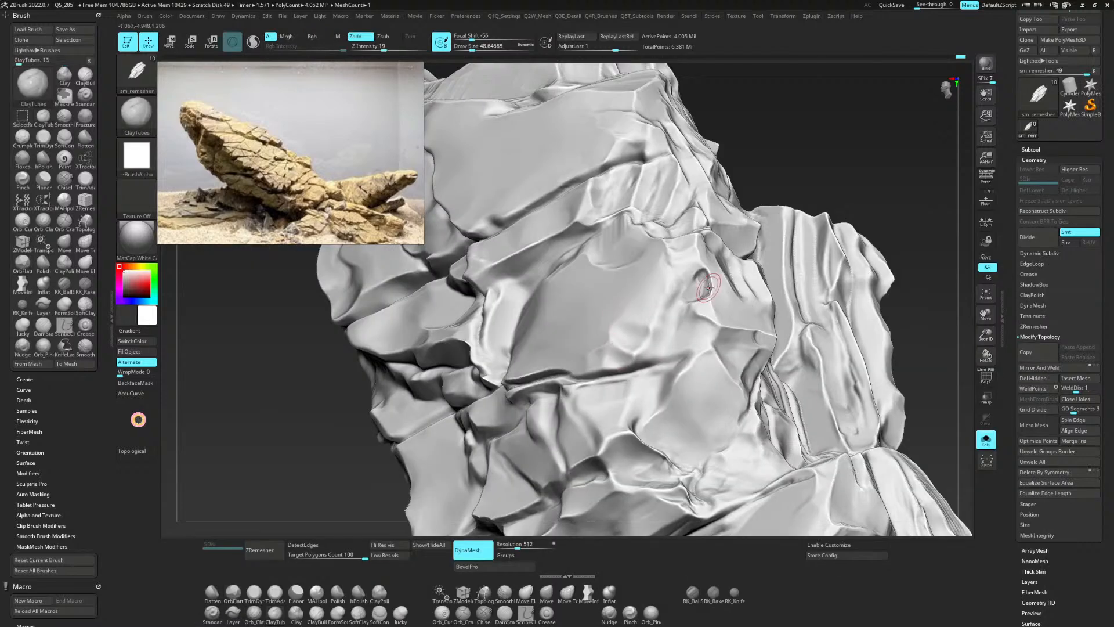
pyautogui.press('space')
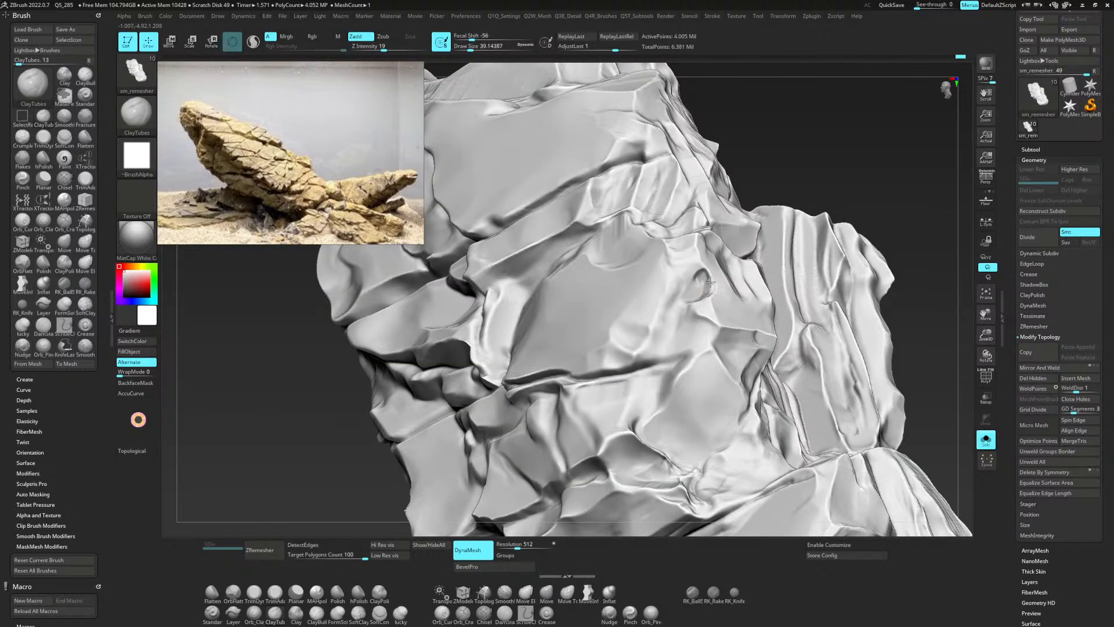
pyautogui.moveTo(703, 278)
pyautogui.mouseDown()
pyautogui.moveTo(691, 296)
pyautogui.moveTo(711, 288)
pyautogui.moveTo(700, 273)
pyautogui.mouseUp()
pyautogui.press('b')
pyautogui.press('h')
pyautogui.press('p')
pyautogui.press('b')
pyautogui.press('c')
pyautogui.press('t')
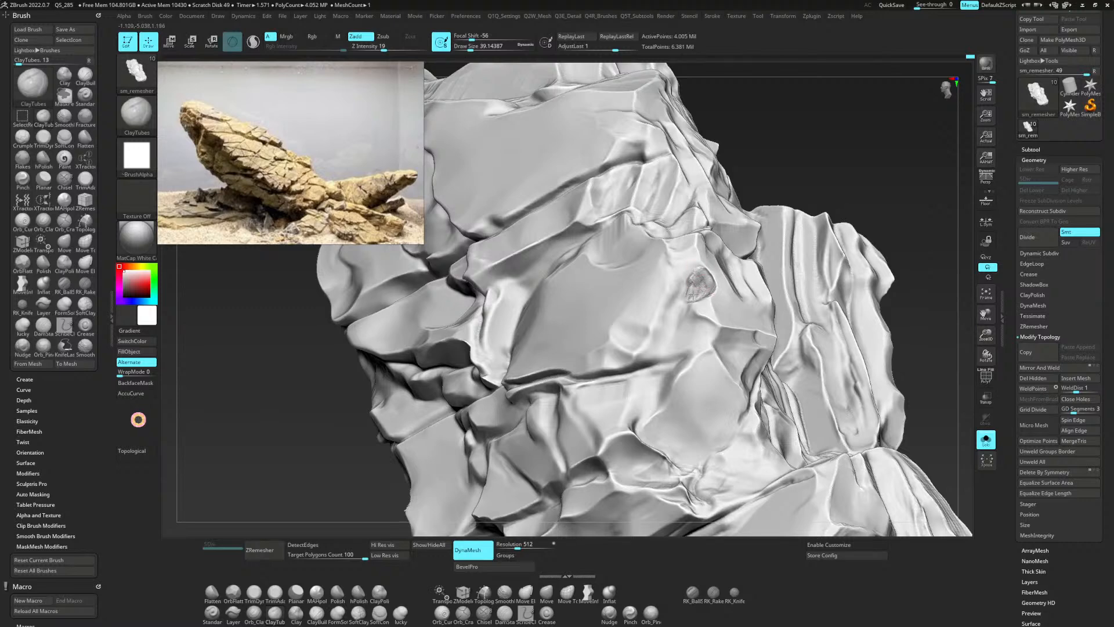
# Build up the pit's upper rim with ClayTubes and flatten the patched area into the surrounding facets with hPolish.
pyautogui.press('b')
pyautogui.press('h')
pyautogui.press('p')
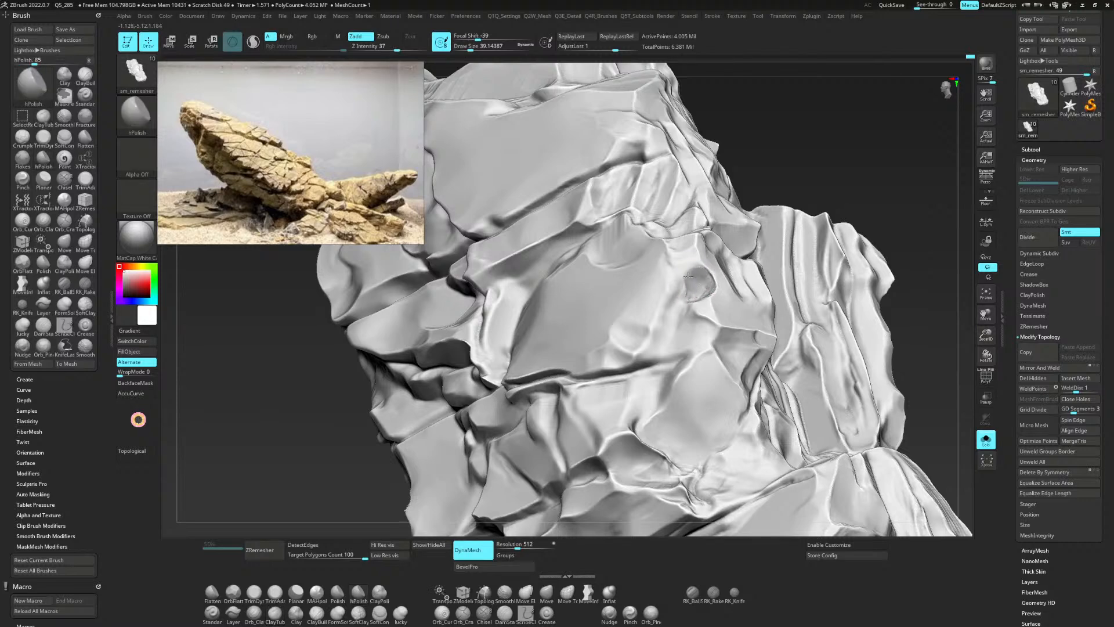
pyautogui.press('b')
pyautogui.press('c')
pyautogui.press('t')
pyautogui.moveTo(703, 271)
pyautogui.mouseDown()
pyautogui.moveTo(671, 249)
pyautogui.moveTo(691, 268)
pyautogui.moveTo(692, 247)
pyautogui.moveTo(701, 278)
pyautogui.moveTo(688, 279)
pyautogui.moveTo(700, 267)
pyautogui.mouseUp()
pyautogui.press('3')
pyautogui.press('2')
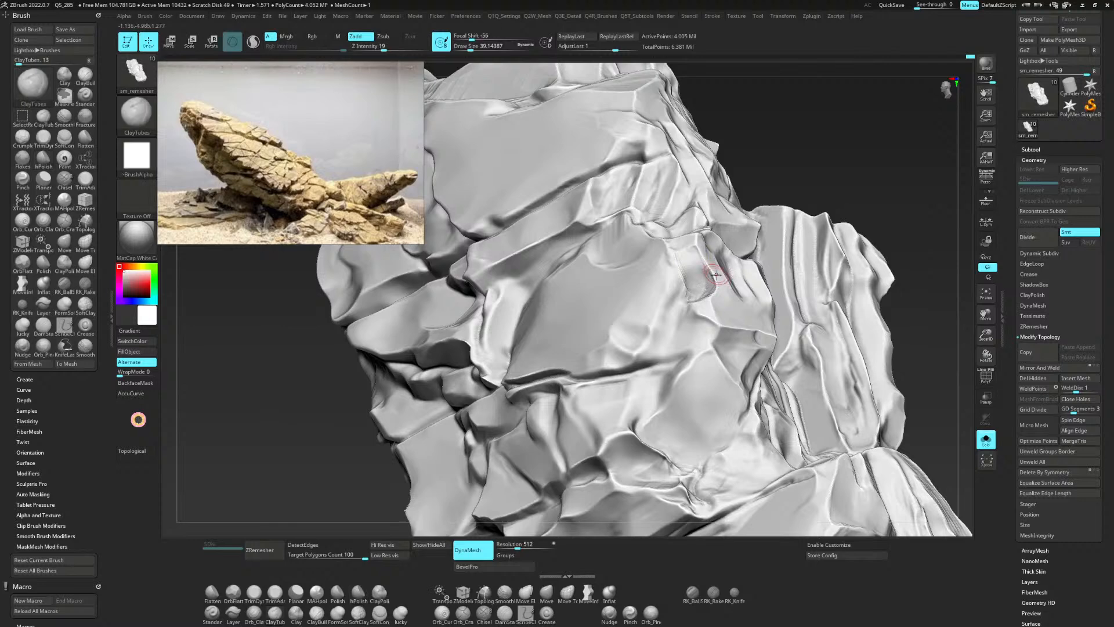
pyautogui.press('3')
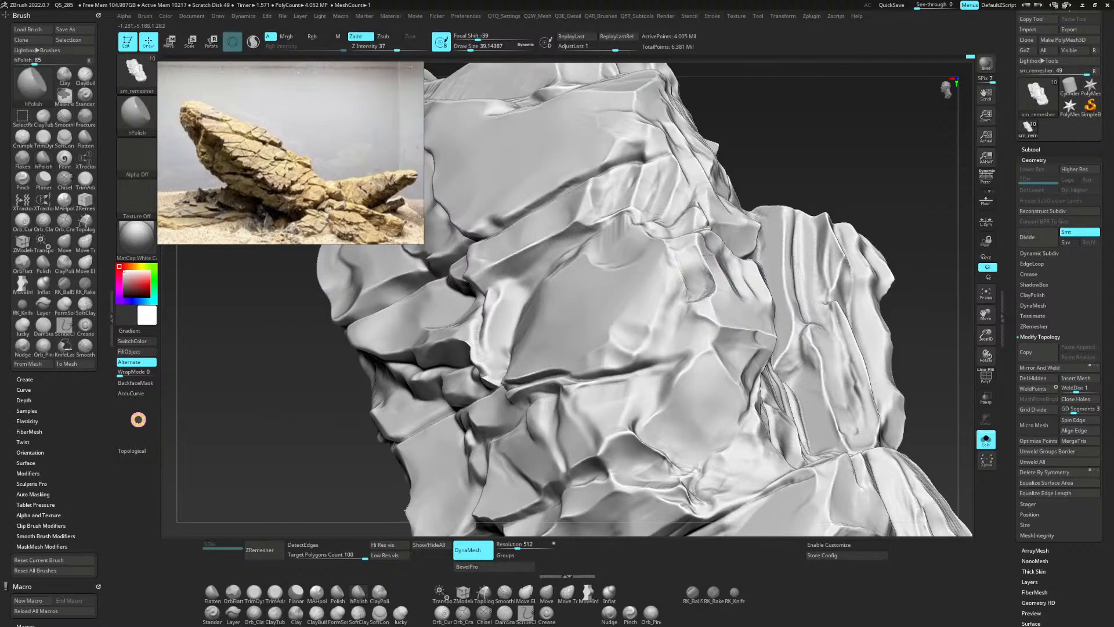
pyautogui.moveTo(730, 297); pyautogui.dragTo(708, 288)
# Touch up the front slab's lower edge and the ledge beneath it with ClayTubes and hPolish.
pyautogui.moveTo(696, 287)
pyautogui.keyDown('ctrl'); pyautogui.mouseDown(button='right')
pyautogui.moveTo(744, 283)
pyautogui.moveTo(758, 263)
pyautogui.moveTo(742, 292)
pyautogui.moveTo(752, 266)
pyautogui.moveTo(754, 309)
pyautogui.mouseUp(button='right'); pyautogui.keyUp('ctrl')
pyautogui.press('b')
pyautogui.press('c')
pyautogui.press('t')
pyautogui.moveTo(754, 309)
pyautogui.keyDown('ctrl'); pyautogui.mouseDown(button='right')
pyautogui.moveTo(739, 319)
pyautogui.moveTo(719, 385)
pyautogui.moveTo(681, 371)
pyautogui.mouseUp(button='right'); pyautogui.keyUp('ctrl')
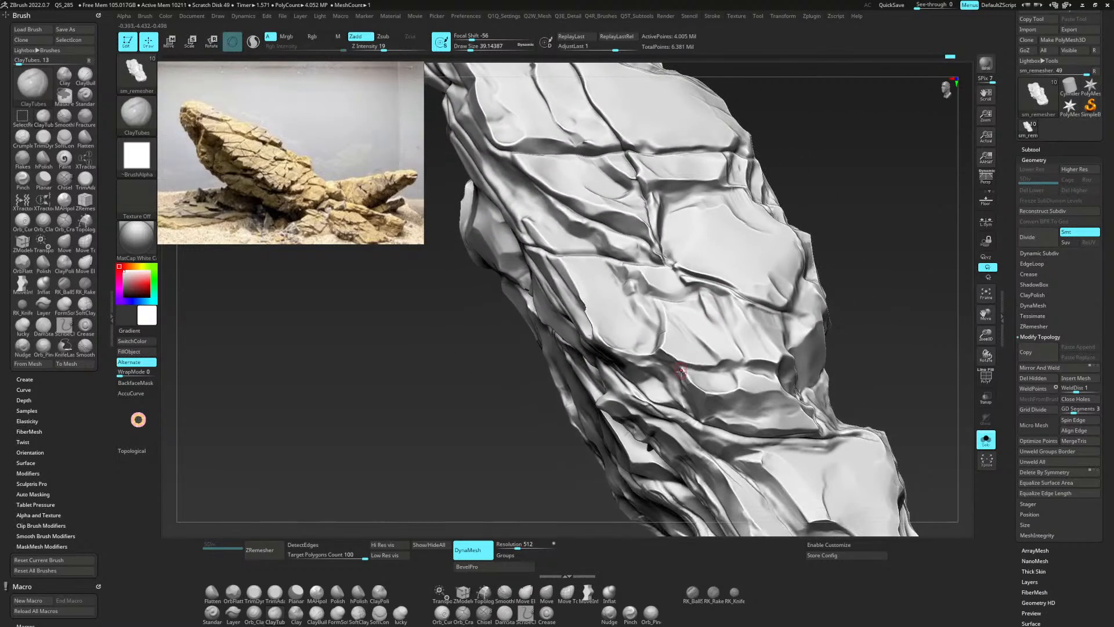
pyautogui.press('b')
pyautogui.press('h')
pyautogui.press('p')
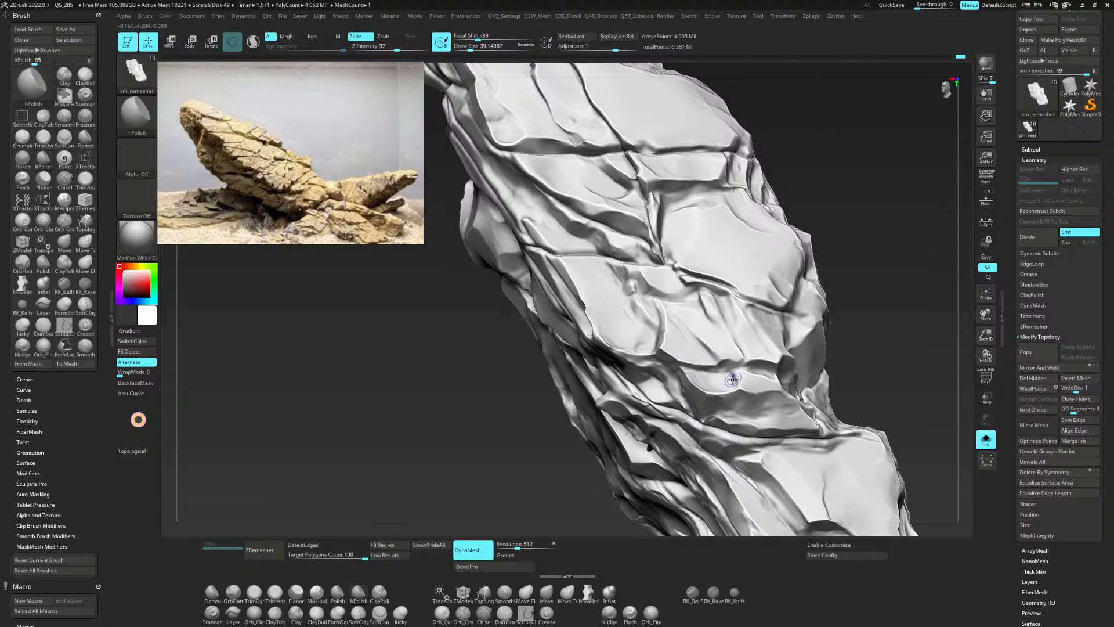
# Carve a diagonal crack down the front slab to its lower edge with DamStandard at a draw size of about 62.01.
pyautogui.press('b')
pyautogui.press('c')
pyautogui.press('t')
pyautogui.press('b')
pyautogui.press('d')
pyautogui.press('s')
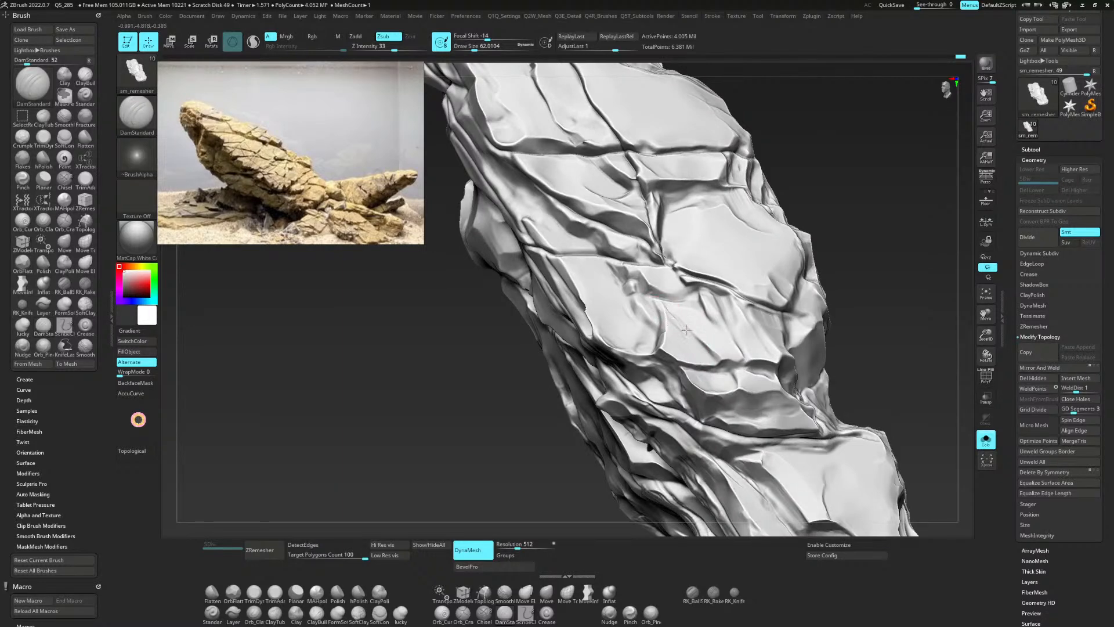
pyautogui.moveTo(676, 317); pyautogui.dragTo(718, 363)
pyautogui.moveTo(734, 370); pyautogui.dragTo(737, 372)
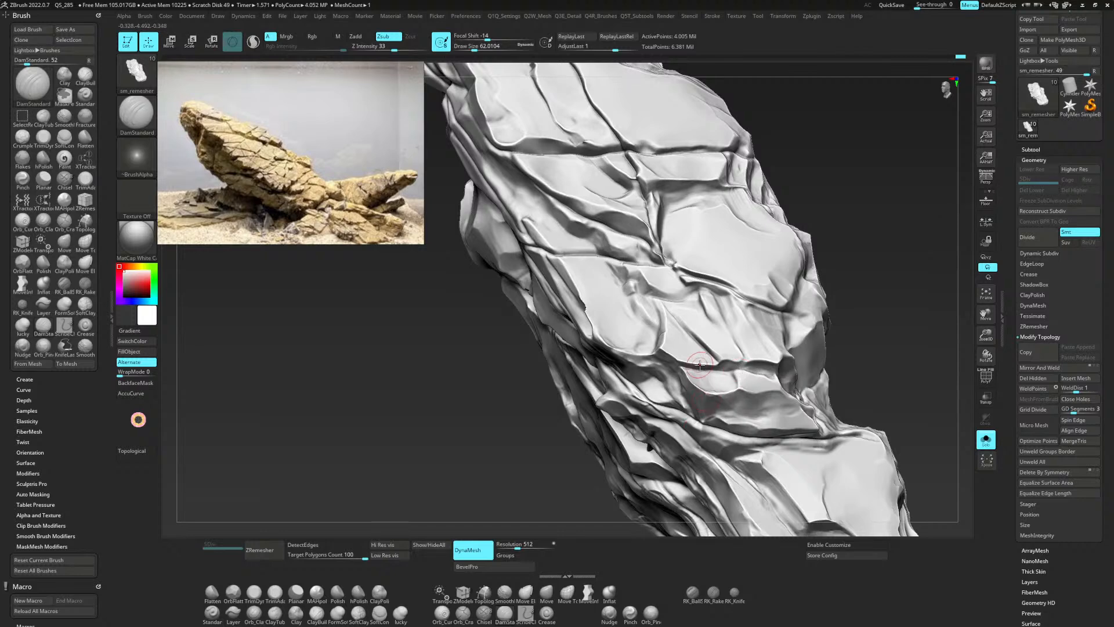
# Flatten the narrow ledge below the front slab up to the crack's lower end with hPolish.
pyautogui.press('b')
pyautogui.press('h')
pyautogui.press('p')
pyautogui.moveTo(715, 400)
pyautogui.mouseDown()
pyautogui.moveTo(723, 388)
pyautogui.moveTo(702, 380)
pyautogui.moveTo(757, 385)
pyautogui.moveTo(737, 362)
pyautogui.mouseUp()
# Refine the slab's side crevice with DamStandard and hPolish at a draw size of about 46.17, flattening the adjoining side facet.
pyautogui.press('b')
pyautogui.press('d')
pyautogui.press('s')
pyautogui.press('space')
pyautogui.press('b')
pyautogui.press('h')
pyautogui.press('p')
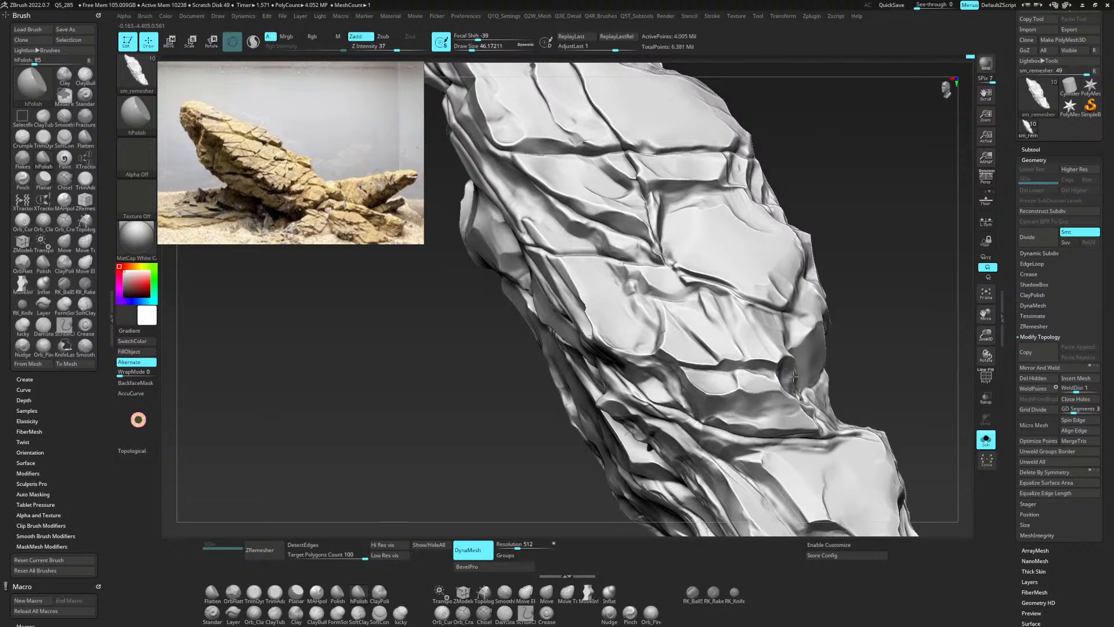
pyautogui.moveTo(793, 376); pyautogui.dragTo(792, 384)
# Carve the curved crack separating the long outer slab from the neighbouring central facet with DamStandard.
pyautogui.press('b')
pyautogui.press('d')
pyautogui.press('s')
pyautogui.moveTo(786, 290); pyautogui.dragTo(717, 248, button='right')
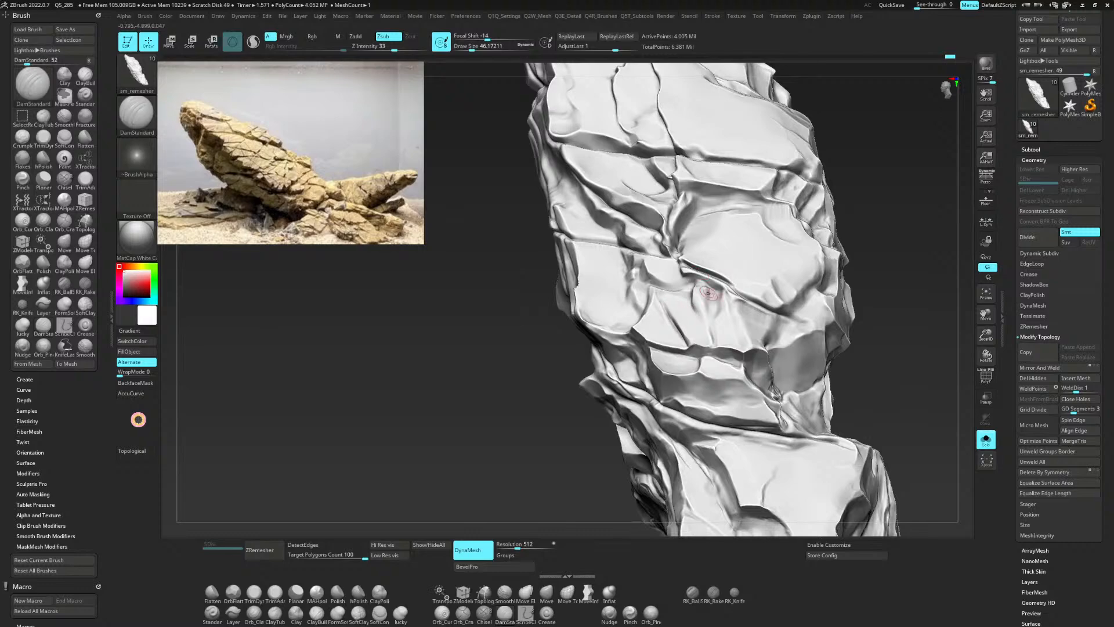
pyautogui.moveTo(709, 293)
pyautogui.mouseDown(button='right')
pyautogui.moveTo(738, 300)
pyautogui.moveTo(717, 393)
pyautogui.mouseUp(button='right')
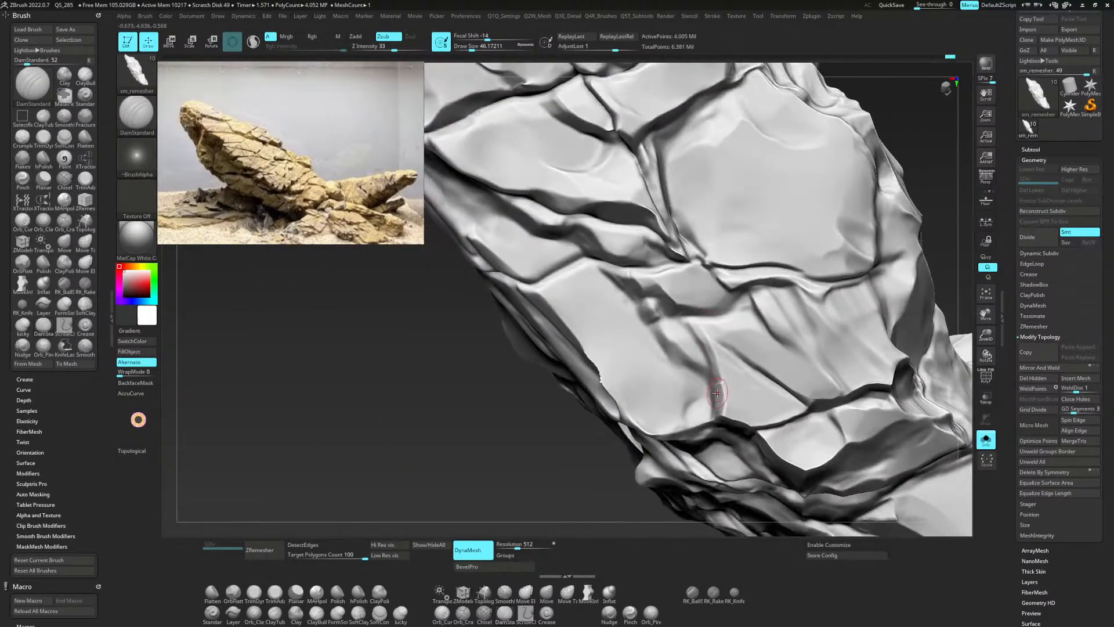
pyautogui.press('ctrl')
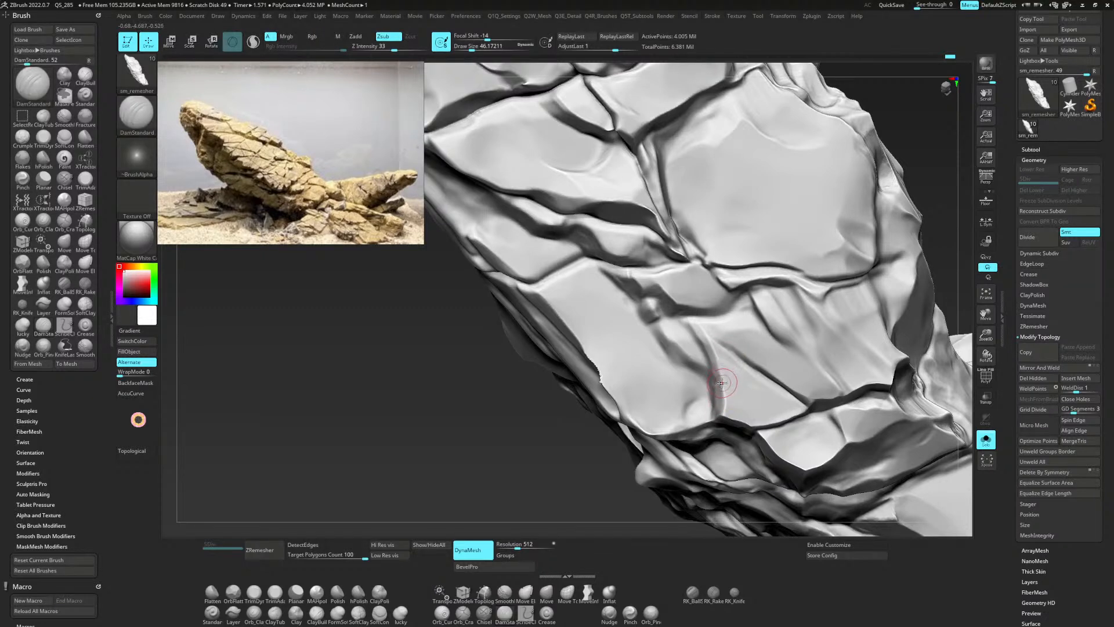
# Sharpen both sides of the curved crack beside the long outer slab with hPolish.
pyautogui.press('b')
pyautogui.press('h')
pyautogui.press('p')
pyautogui.moveTo(723, 383); pyautogui.dragTo(721, 390)
pyautogui.moveTo(709, 341); pyautogui.dragTo(705, 332)
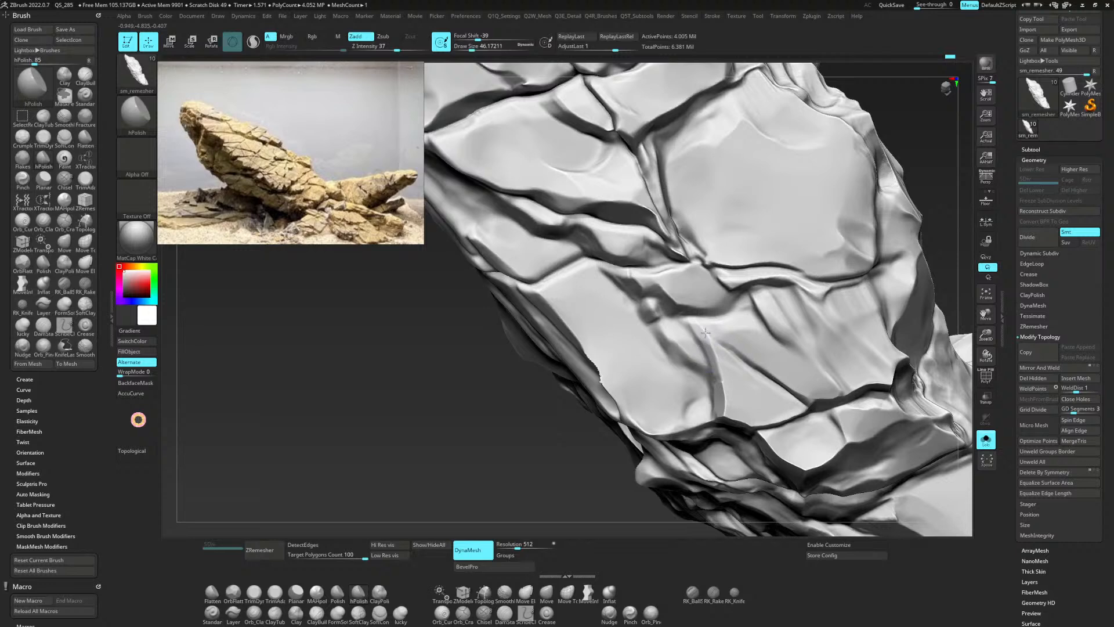
pyautogui.moveTo(719, 372)
pyautogui.mouseDown()
pyautogui.moveTo(714, 359)
pyautogui.moveTo(721, 415)
pyautogui.mouseUp()
pyautogui.moveTo(658, 329); pyautogui.dragTo(703, 368)
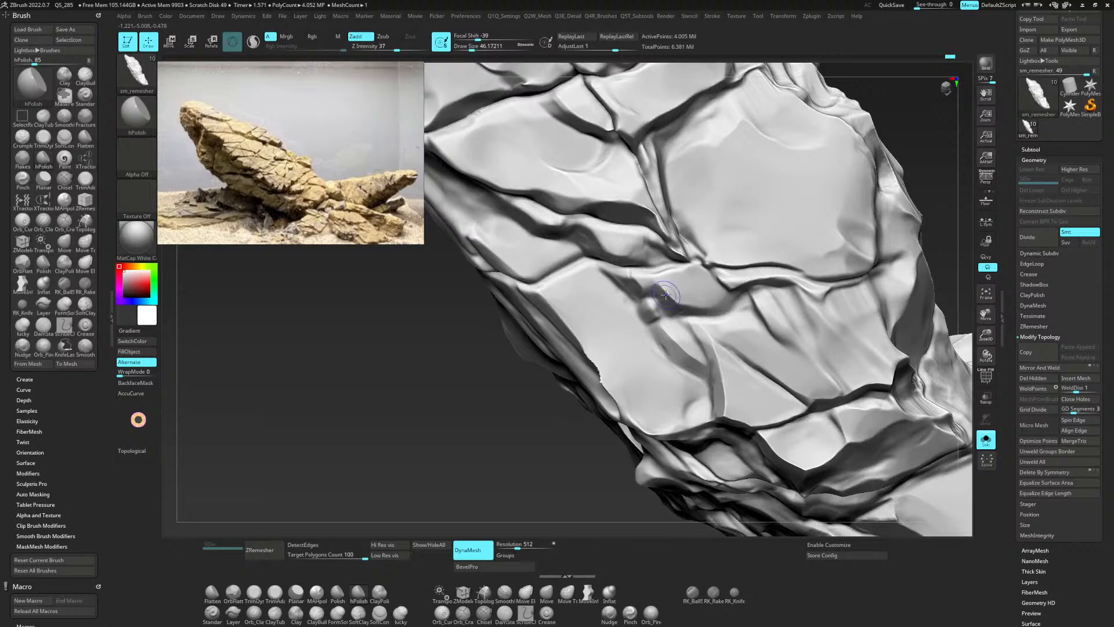
# Polish the underside of the ledge above the central facet and the start of its diagonal groove with hPolish.
pyautogui.moveTo(685, 310)
pyautogui.mouseDown()
pyautogui.moveTo(785, 284)
pyautogui.moveTo(747, 286)
pyautogui.mouseUp()
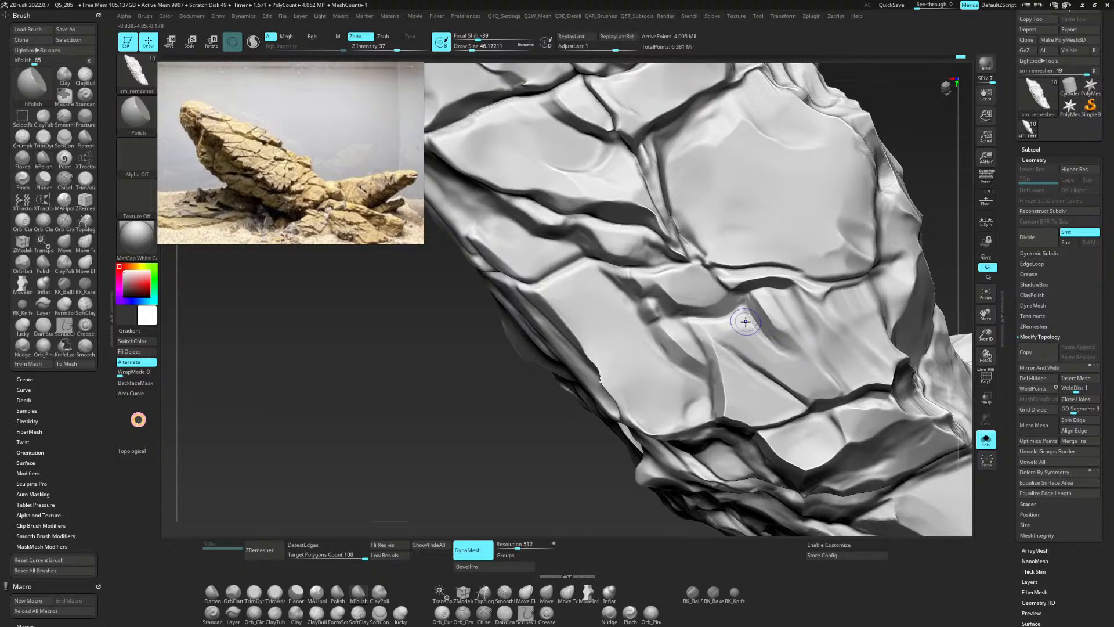
pyautogui.moveTo(753, 332)
pyautogui.mouseDown()
pyautogui.moveTo(758, 364)
pyautogui.moveTo(732, 330)
pyautogui.moveTo(778, 362)
pyautogui.moveTo(756, 334)
pyautogui.moveTo(766, 345)
pyautogui.mouseUp()
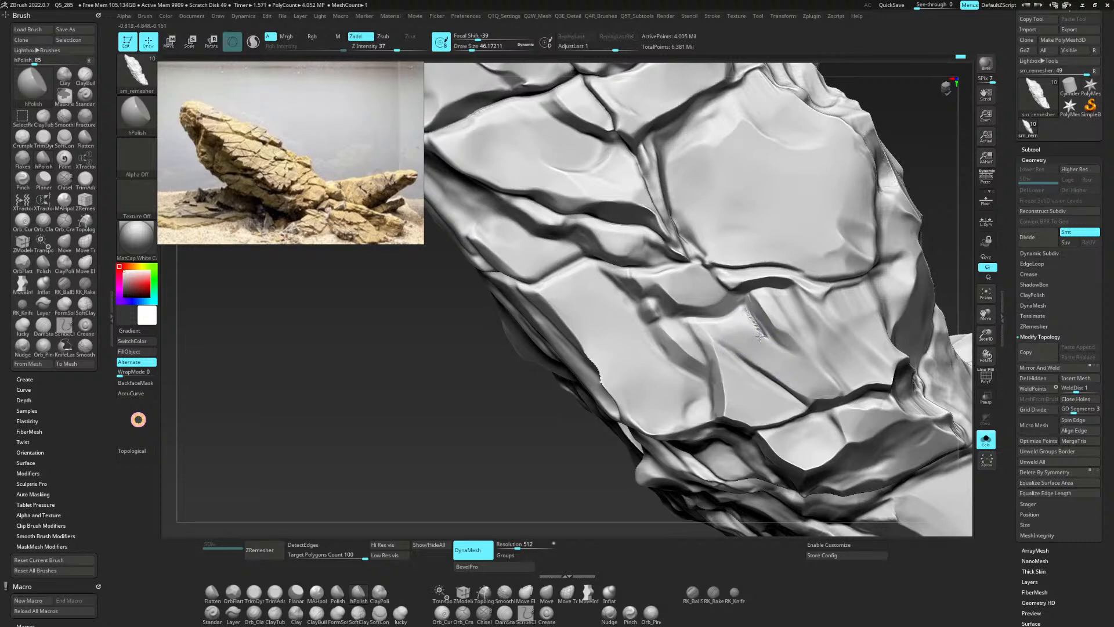
# Smooth the long outer slab's face next to the curved crack with the SmoothDirectional brush.
pyautogui.click(504, 614)
pyautogui.click(506, 596)
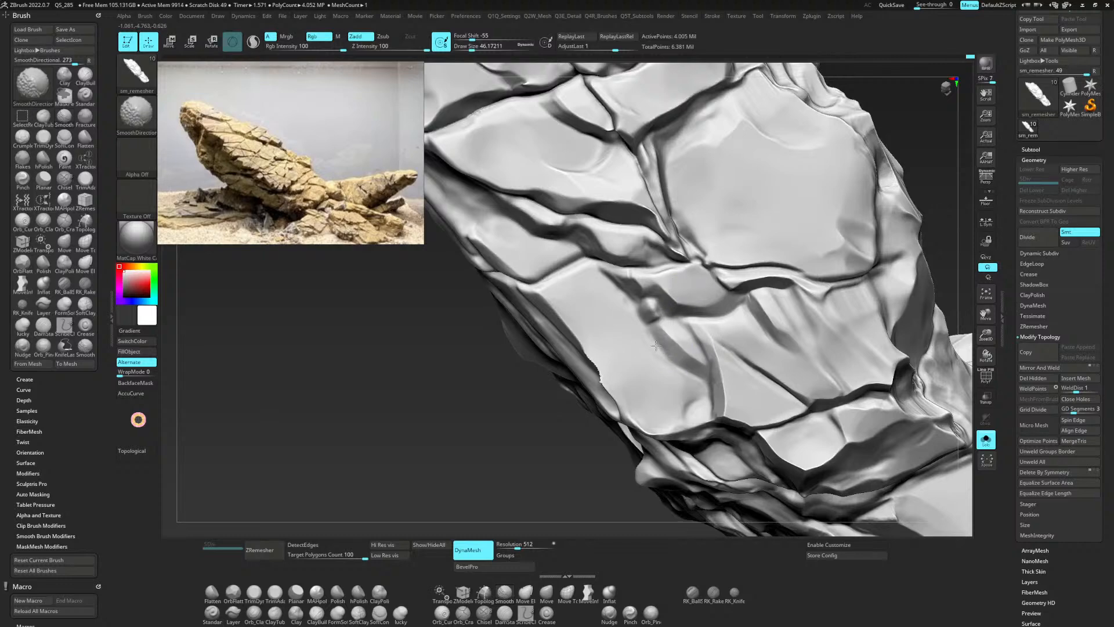
pyautogui.moveTo(684, 379)
pyautogui.keyDown('shift'); pyautogui.mouseDown()
pyautogui.moveTo(679, 412)
pyautogui.moveTo(682, 403)
pyautogui.mouseUp(); pyautogui.keyUp('shift')
pyautogui.moveTo(627, 346)
pyautogui.mouseDown(button='right')
pyautogui.moveTo(536, 463)
pyautogui.moveTo(616, 385)
pyautogui.mouseUp(button='right')
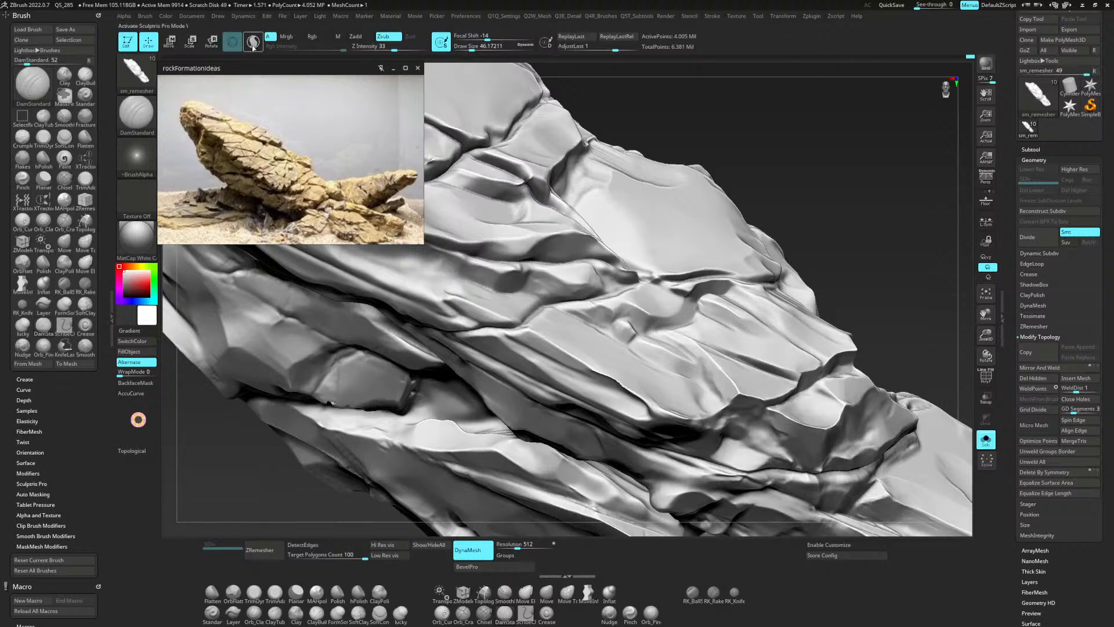
# Smooth the outer slab's long edge and the upper ledge with SmoothDirectional in Sculptris Pro mode, and turn the mode off.
pyautogui.click(253, 43)
pyautogui.press('shift')
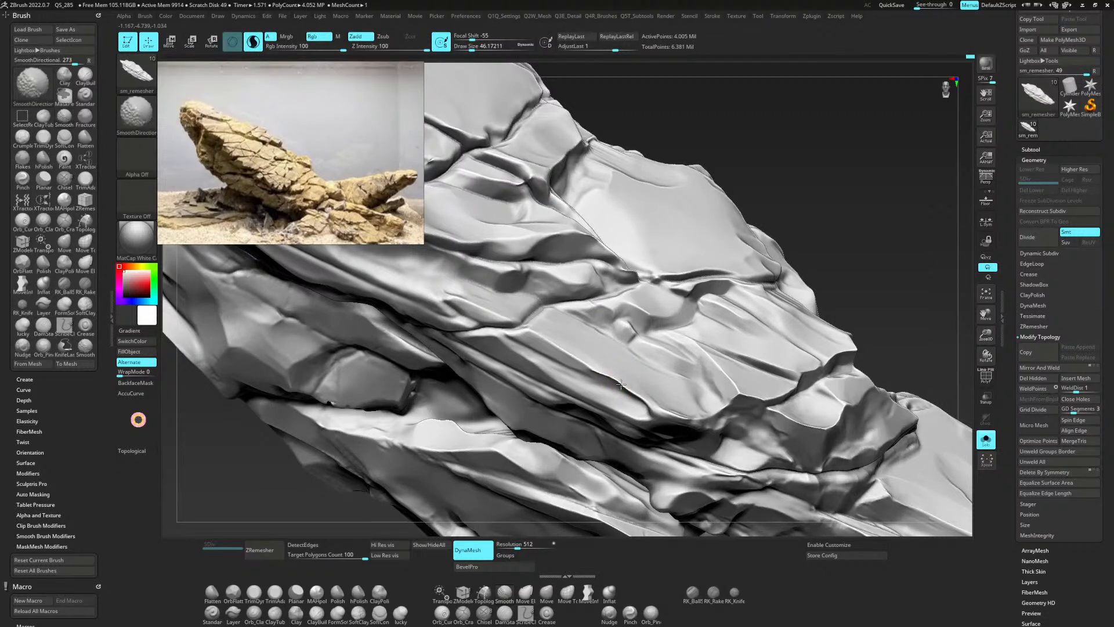
pyautogui.keyDown('shift'); pyautogui.moveTo(590, 371); pyautogui.dragTo(603, 378); pyautogui.keyUp('shift')
pyautogui.keyDown('shift'); pyautogui.moveTo(526, 192); pyautogui.dragTo(518, 188); pyautogui.keyUp('shift')
pyautogui.click(253, 42)
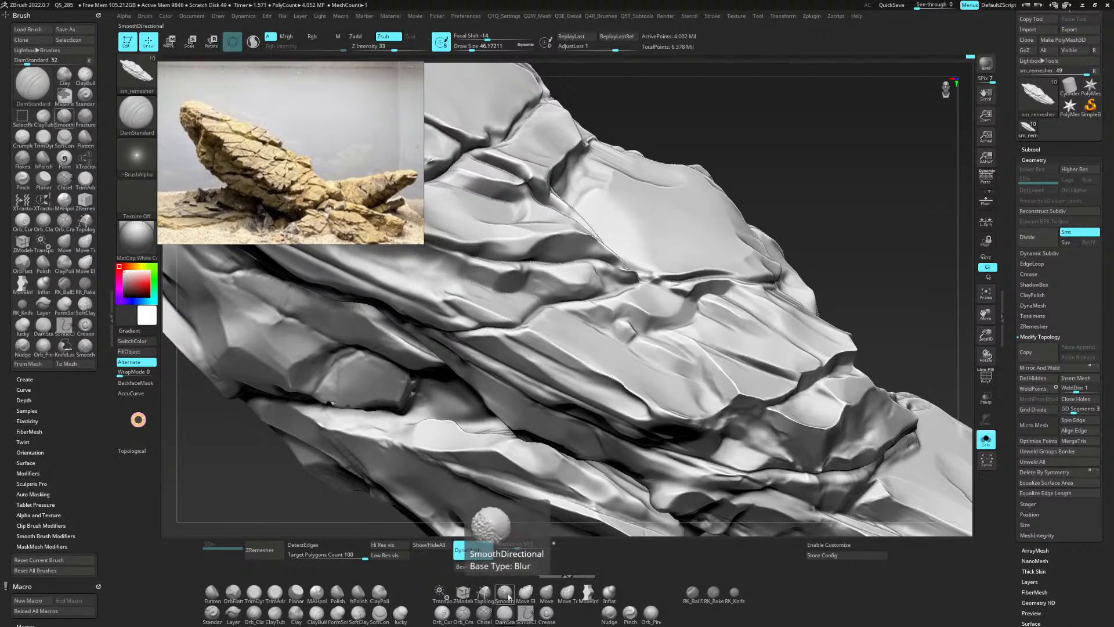
# Flatten the outer slab's face and crisp up its long lower edge with hPolish.
pyautogui.click(358, 592)
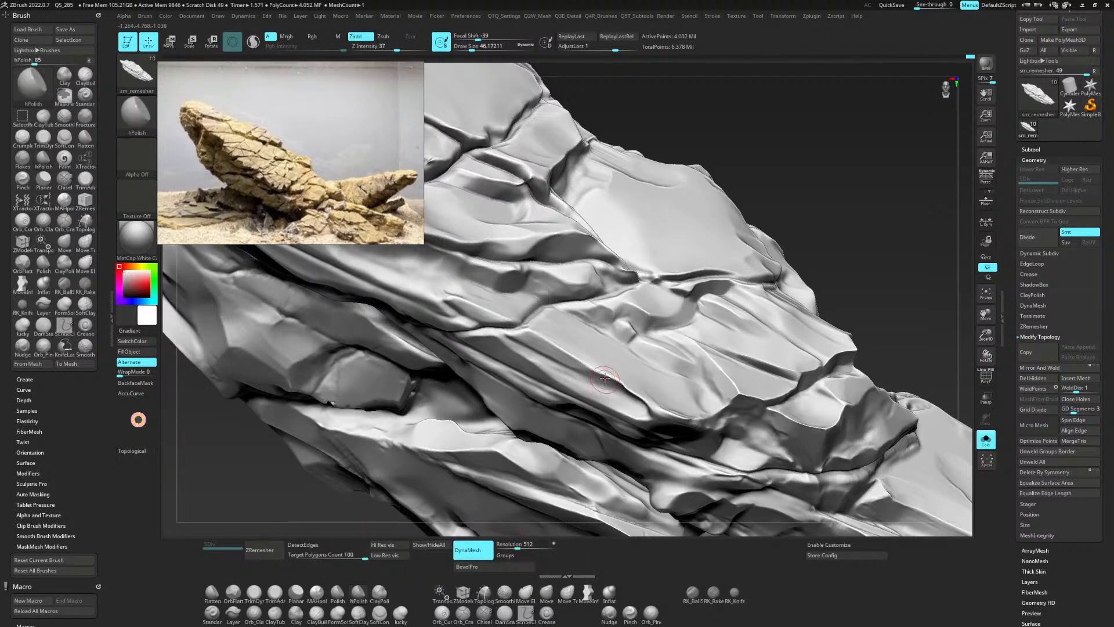
pyautogui.moveTo(607, 379)
pyautogui.mouseDown()
pyautogui.moveTo(551, 359)
pyautogui.moveTo(566, 366)
pyautogui.mouseUp()
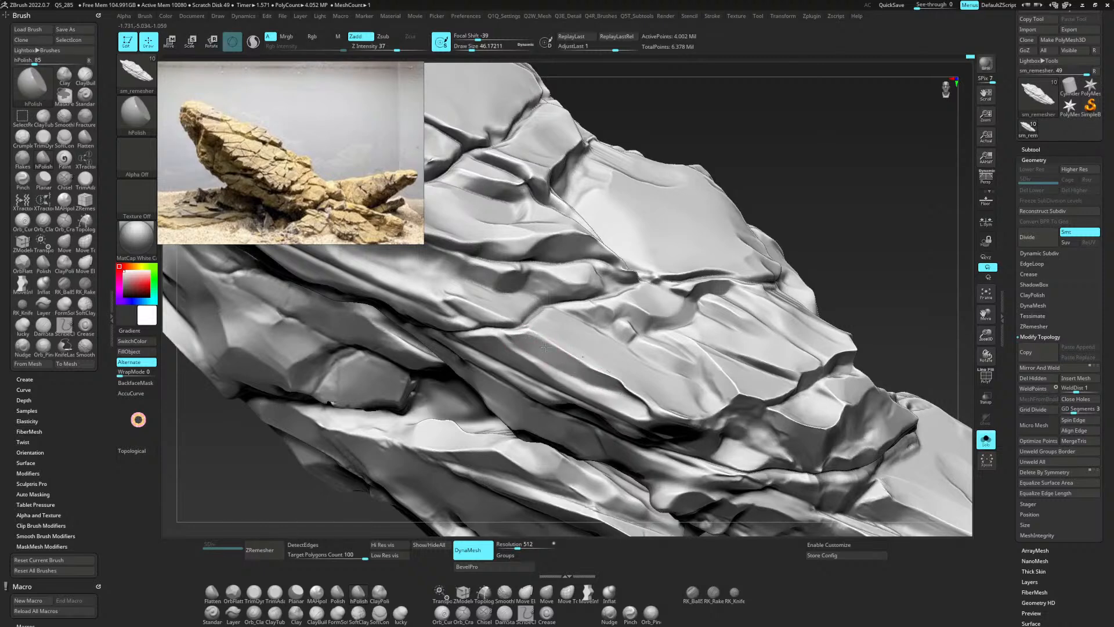
pyautogui.press('shift')
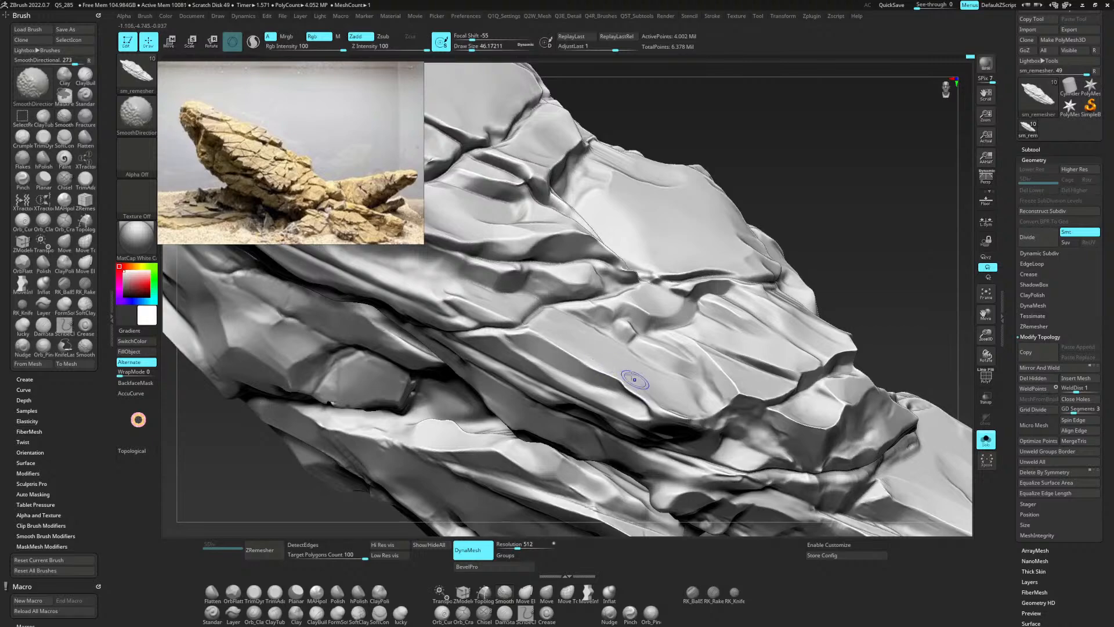
# Flatten the underside facet at the outer slab's pointed tip with the Planar brush at a draw size of about 43.76.
pyautogui.moveTo(684, 352)
pyautogui.mouseDown(button='right')
pyautogui.moveTo(687, 366)
pyautogui.moveTo(672, 355)
pyautogui.moveTo(677, 523)
pyautogui.moveTo(444, 527)
pyautogui.mouseUp(button='right')
pyautogui.click(295, 598)
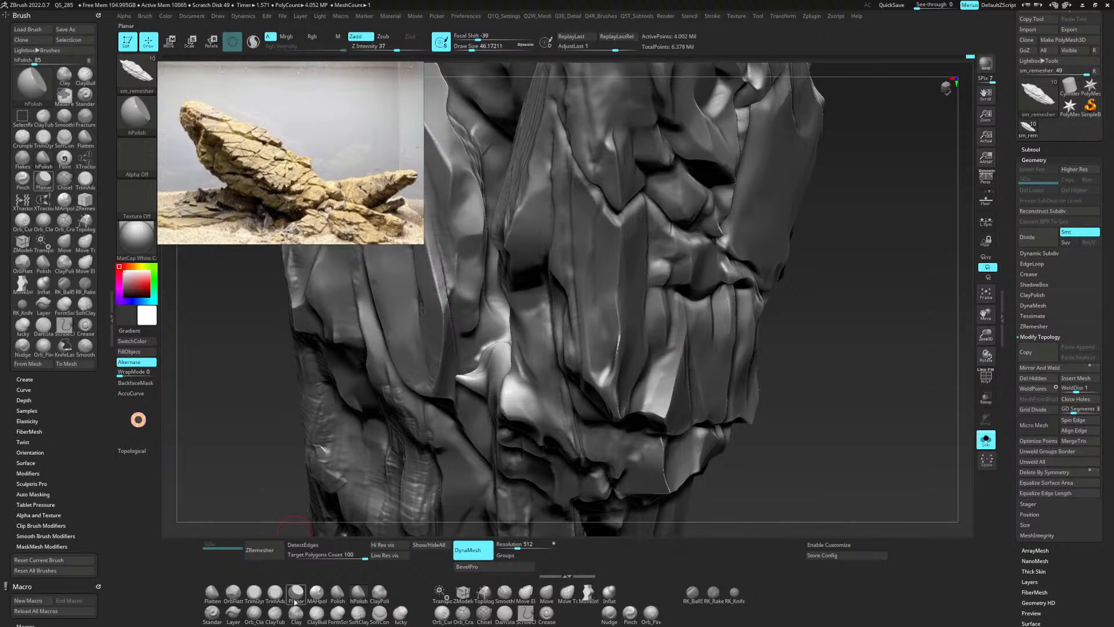
pyautogui.moveTo(614, 332); pyautogui.dragTo(616, 370)
pyautogui.press('space')
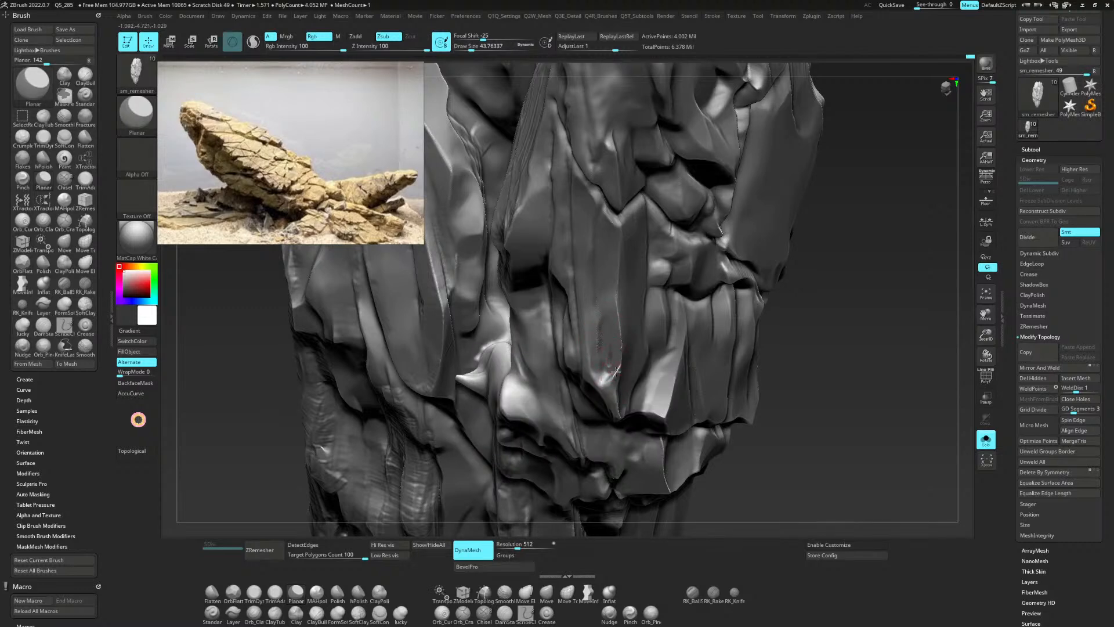
pyautogui.press('shift')
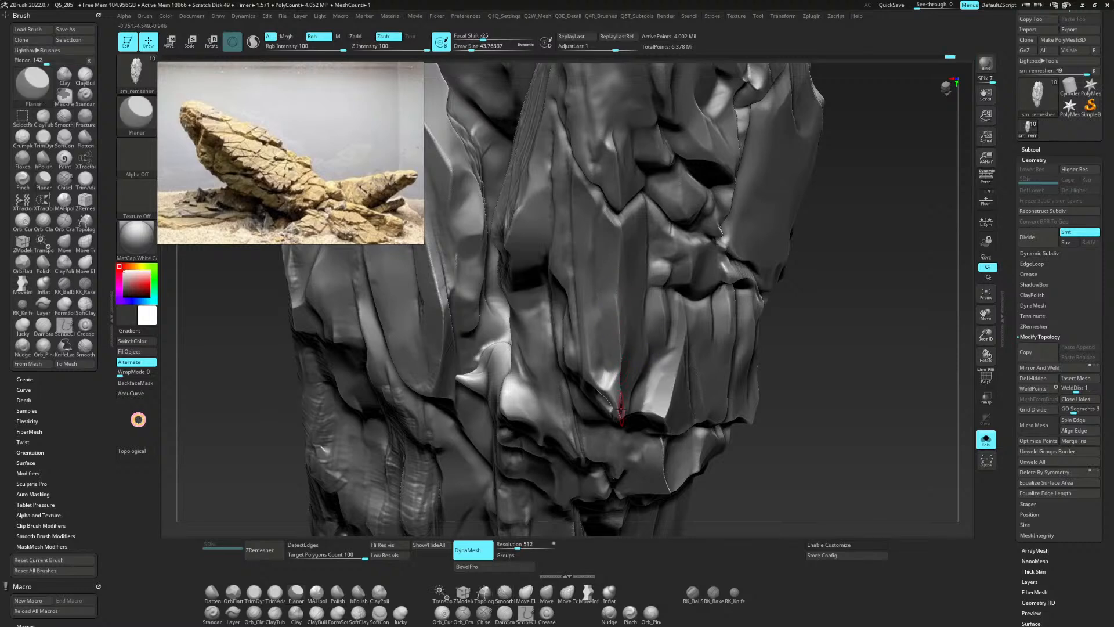
# Try flattening the side of the outer slab around the hollow at its end with Planar, and undo the strokes.
pyautogui.moveTo(640, 329)
pyautogui.mouseDown(button='right')
pyautogui.moveTo(647, 370)
pyautogui.moveTo(711, 304)
pyautogui.moveTo(705, 354)
pyautogui.mouseUp(button='right')
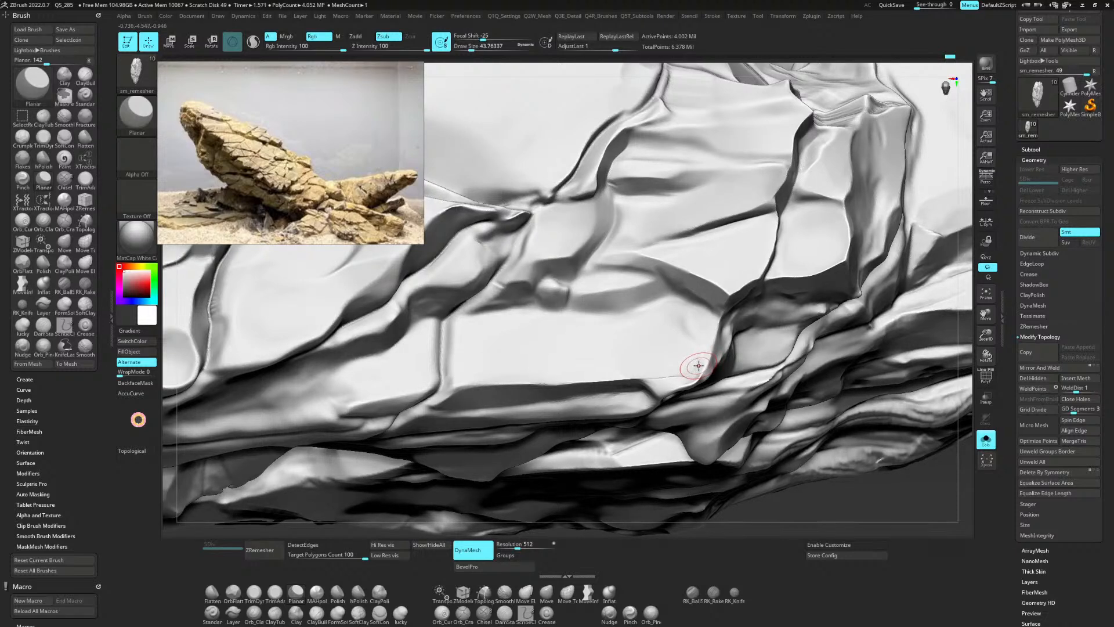
pyautogui.moveTo(699, 372); pyautogui.dragTo(696, 420, button='right')
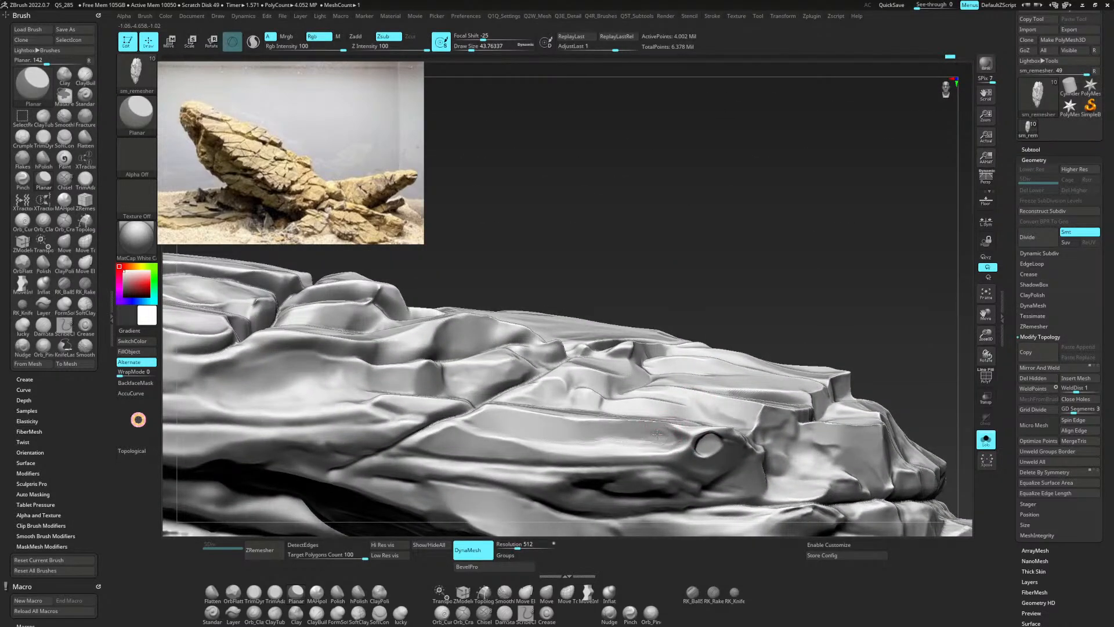
pyautogui.moveTo(607, 430)
pyautogui.mouseDown()
pyautogui.moveTo(710, 435)
pyautogui.moveTo(693, 449)
pyautogui.moveTo(668, 444)
pyautogui.moveTo(689, 448)
pyautogui.mouseUp()
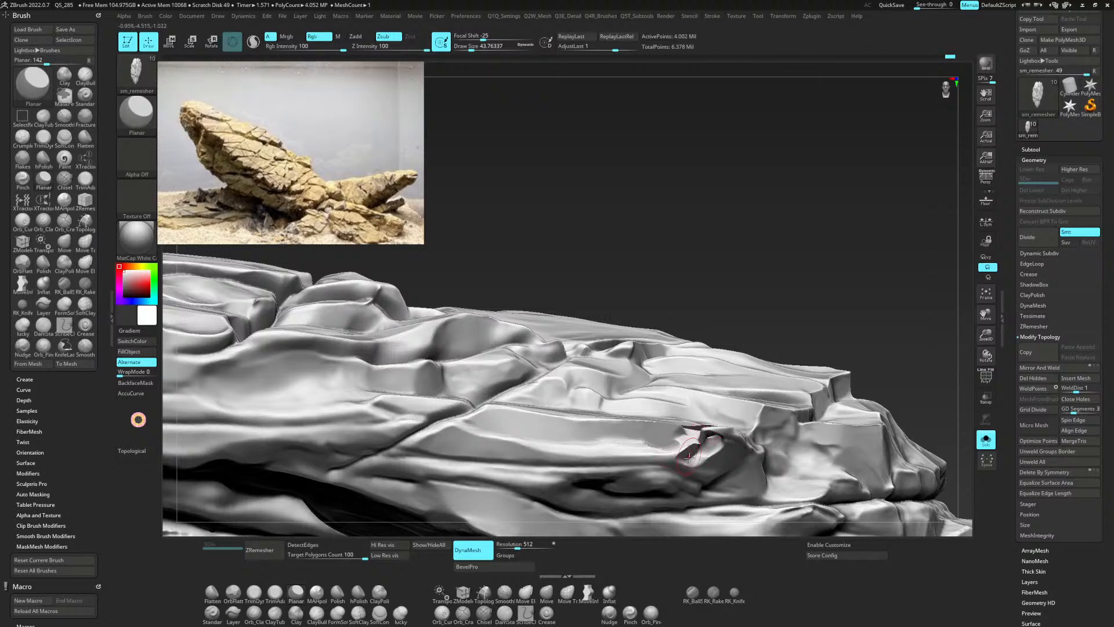
pyautogui.hotkey('ctrl', 'z')
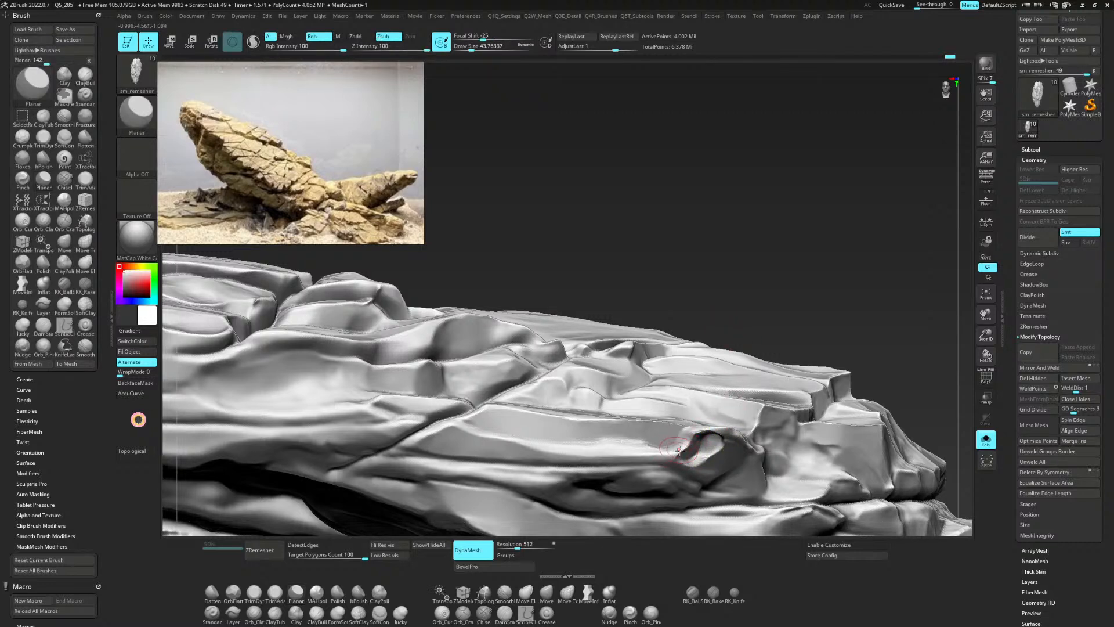
pyautogui.hotkey('ctrl', 'z')
pyautogui.hotkey('ctrl', 'z')
pyautogui.hotkey('ctrl', 'z')
pyautogui.hotkey('ctrl', 'z')
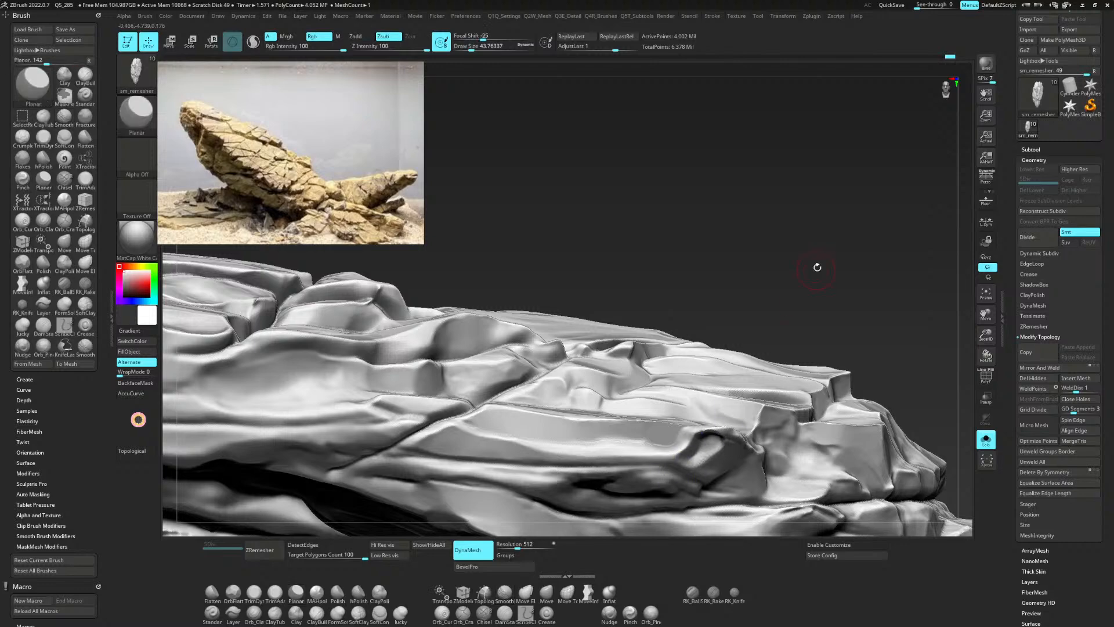
# Build up the side of the outer slab around the hollow at its end with ClayTubes and smooth the first patch.
pyautogui.moveTo(817, 267); pyautogui.dragTo(723, 368)
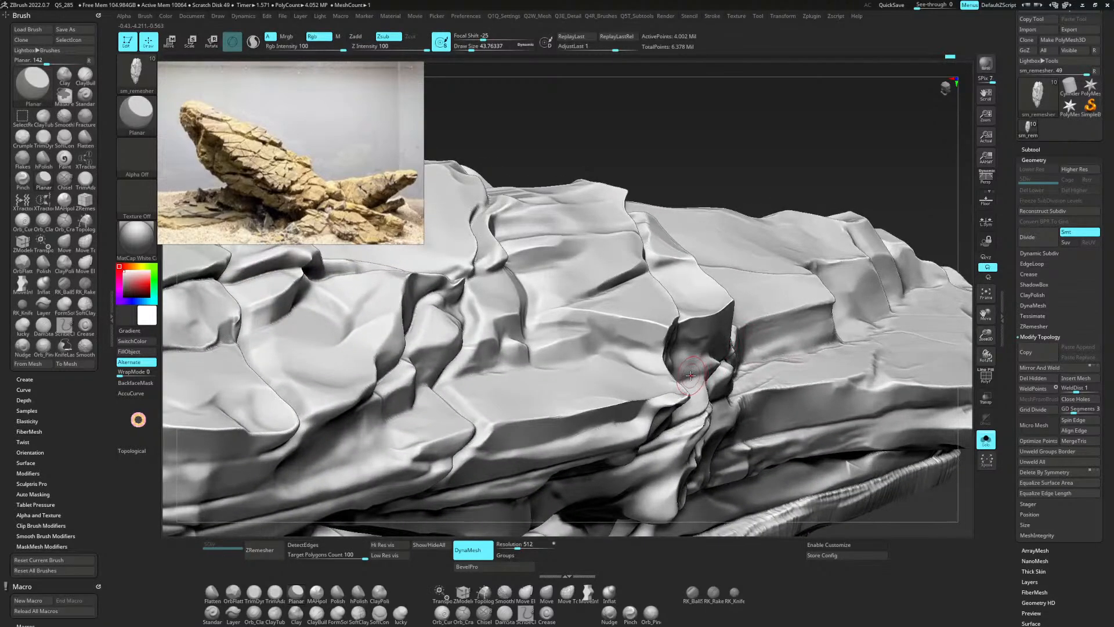
pyautogui.press('b')
pyautogui.press('c')
pyautogui.press('t')
pyautogui.moveTo(644, 435)
pyautogui.mouseDown()
pyautogui.moveTo(646, 420)
pyautogui.moveTo(681, 402)
pyautogui.mouseUp()
pyautogui.keyDown('shift'); pyautogui.moveTo(682, 402); pyautogui.dragTo(672, 405); pyautogui.keyUp('shift')
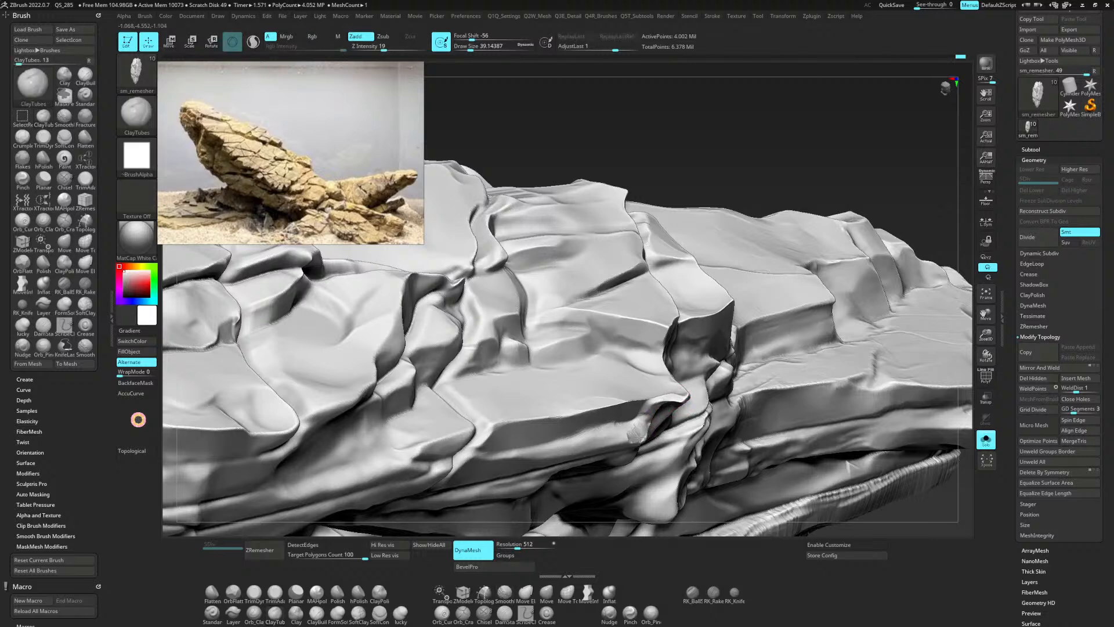
pyautogui.moveTo(635, 435)
pyautogui.mouseDown()
pyautogui.moveTo(563, 455)
pyautogui.moveTo(633, 444)
pyautogui.moveTo(567, 459)
pyautogui.moveTo(604, 457)
pyautogui.mouseUp()
pyautogui.moveTo(654, 356)
pyautogui.mouseDown(button='right')
pyautogui.moveTo(639, 417)
pyautogui.moveTo(639, 406)
pyautogui.moveTo(628, 413)
pyautogui.moveTo(637, 391)
pyautogui.moveTo(622, 318)
pyautogui.mouseUp(button='right')
pyautogui.moveTo(620, 308)
pyautogui.mouseDown()
pyautogui.moveTo(638, 328)
pyautogui.moveTo(614, 294)
pyautogui.moveTo(638, 345)
pyautogui.moveTo(630, 343)
pyautogui.moveTo(622, 398)
pyautogui.mouseUp()
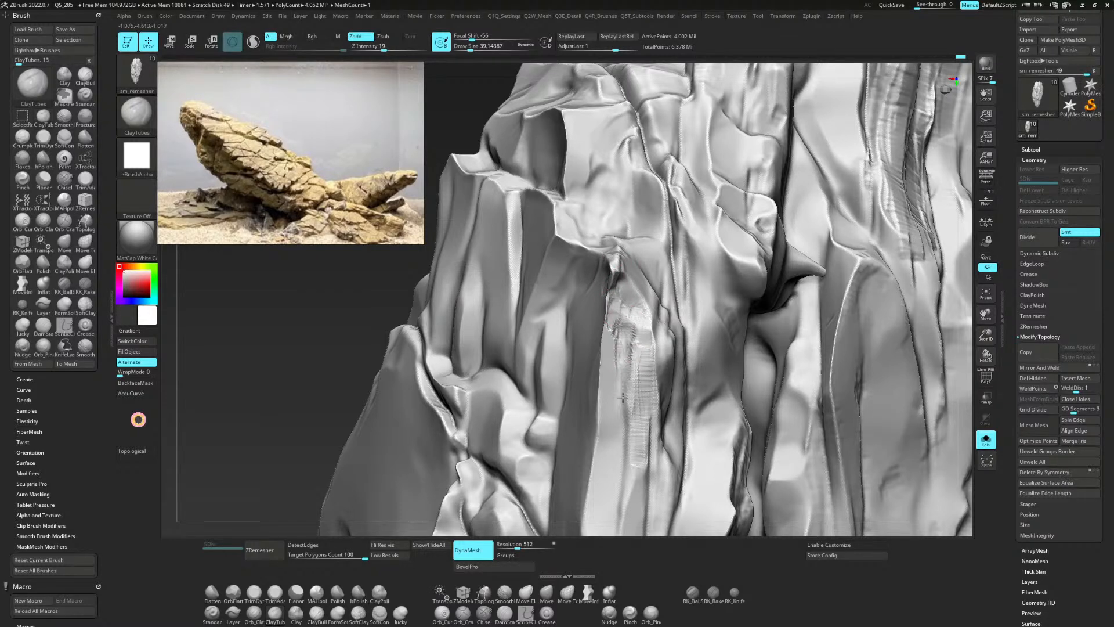
# Flatten the fresh clay strip on the outer slab's side with hPolish, and undo a trial smoothing stroke at its tip.
pyautogui.click(338, 592)
pyautogui.click(364, 591)
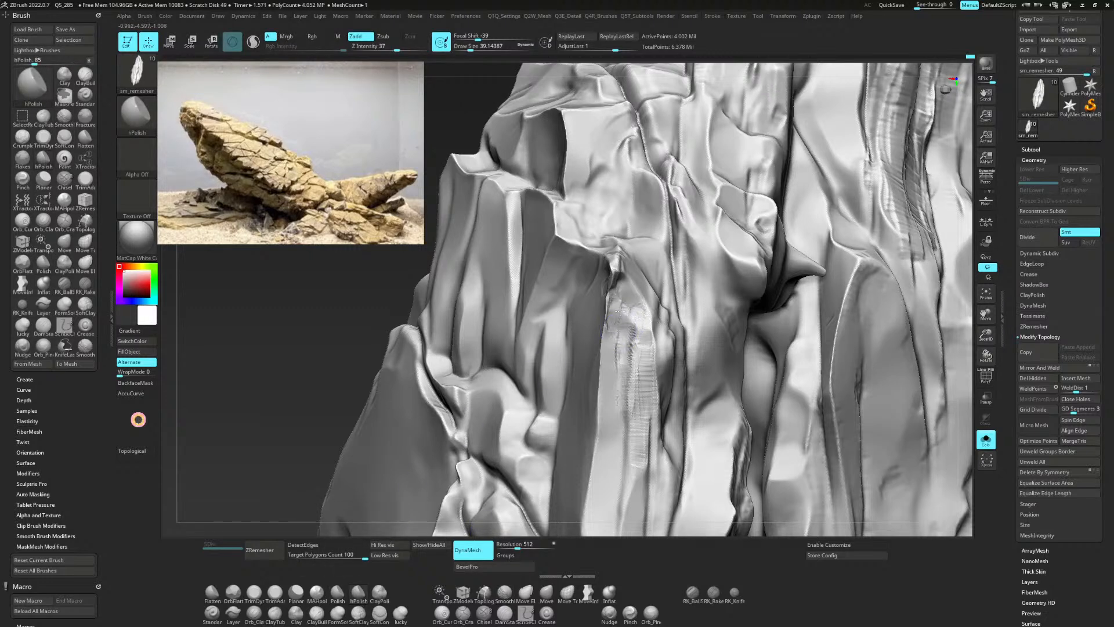
pyautogui.moveTo(631, 343)
pyautogui.mouseDown()
pyautogui.moveTo(630, 436)
pyautogui.moveTo(619, 358)
pyautogui.moveTo(622, 393)
pyautogui.mouseUp()
pyautogui.press('b')
pyautogui.press('c')
pyautogui.press('t')
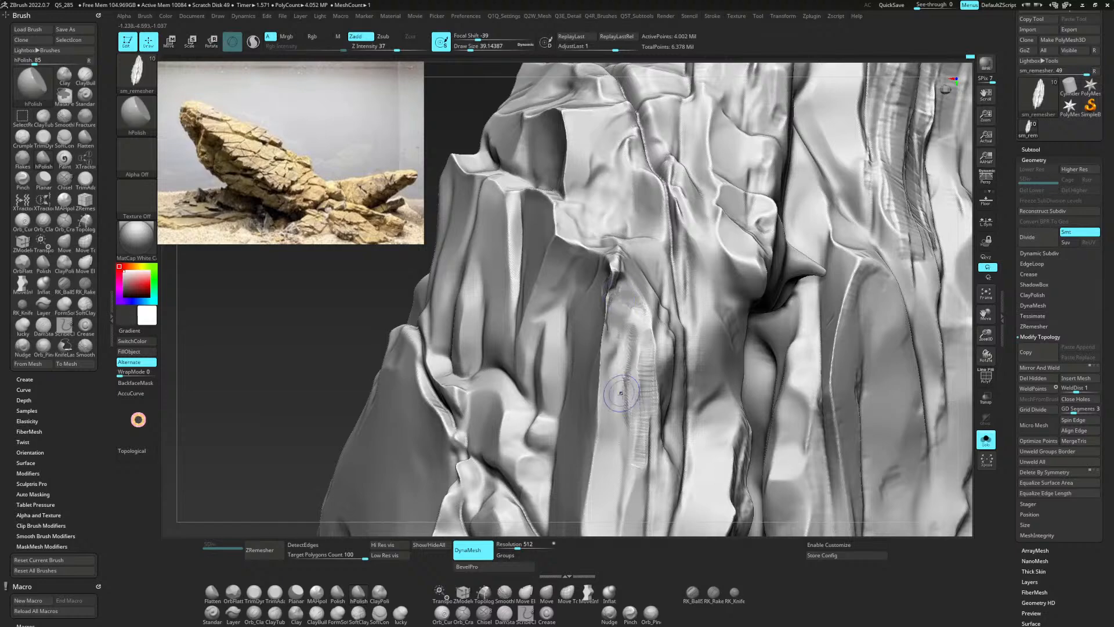
pyautogui.keyDown('shift'); pyautogui.moveTo(626, 295); pyautogui.dragTo(615, 281); pyautogui.keyUp('shift')
pyautogui.hotkey('ctrl', 'z')
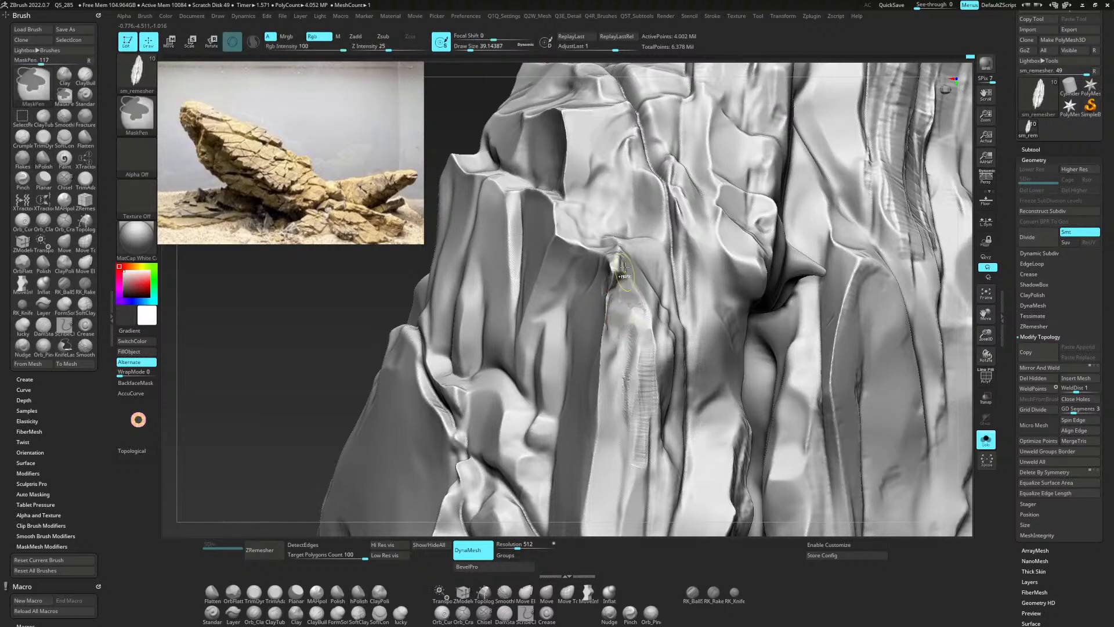
# Trim the clay strip along the outer slab's narrow side with TrimDynamic at a draw size of 64.
pyautogui.moveTo(651, 295); pyautogui.dragTo(590, 407, button='right')
pyautogui.moveTo(495, 327); pyautogui.dragTo(493, 339, button='right')
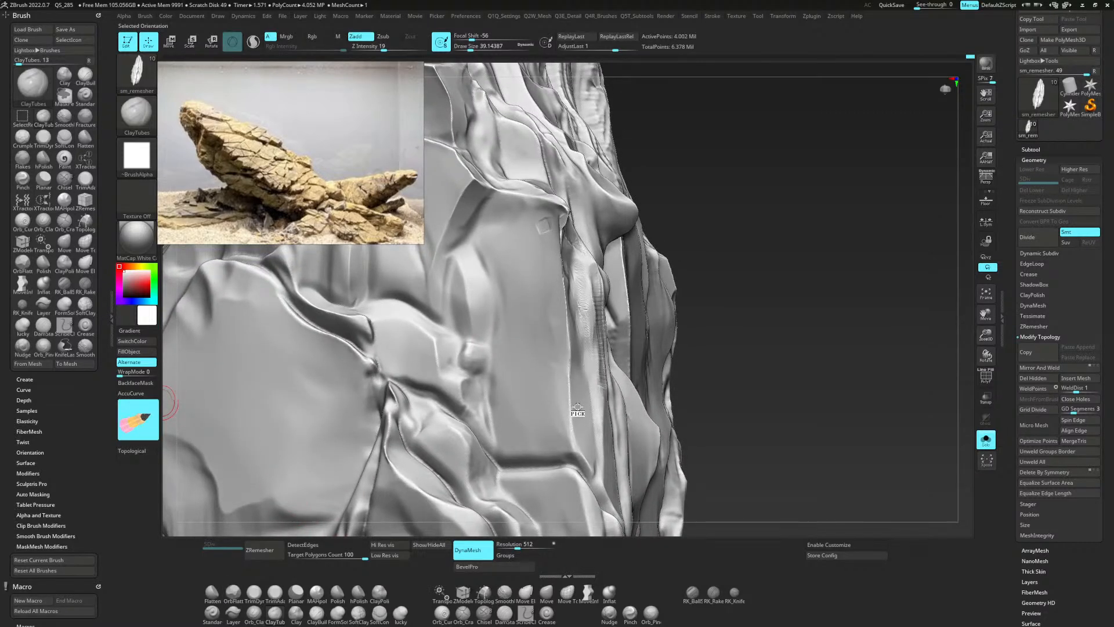
pyautogui.click(254, 594)
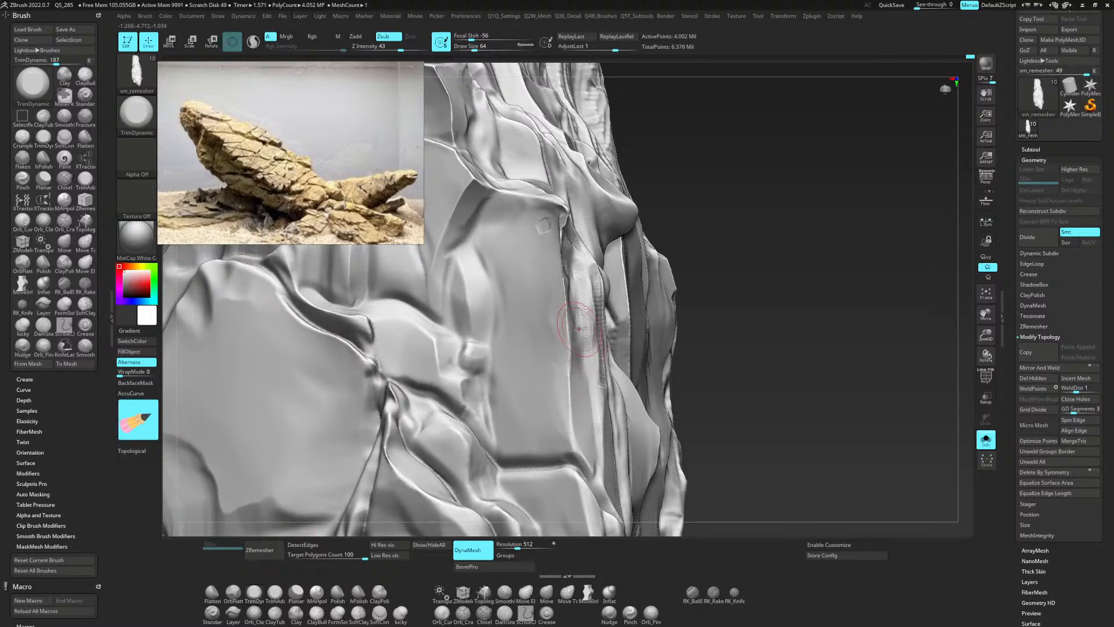
pyautogui.moveTo(577, 285)
pyautogui.mouseDown()
pyautogui.moveTo(578, 311)
pyautogui.moveTo(572, 242)
pyautogui.moveTo(577, 298)
pyautogui.moveTo(574, 268)
pyautogui.mouseUp()
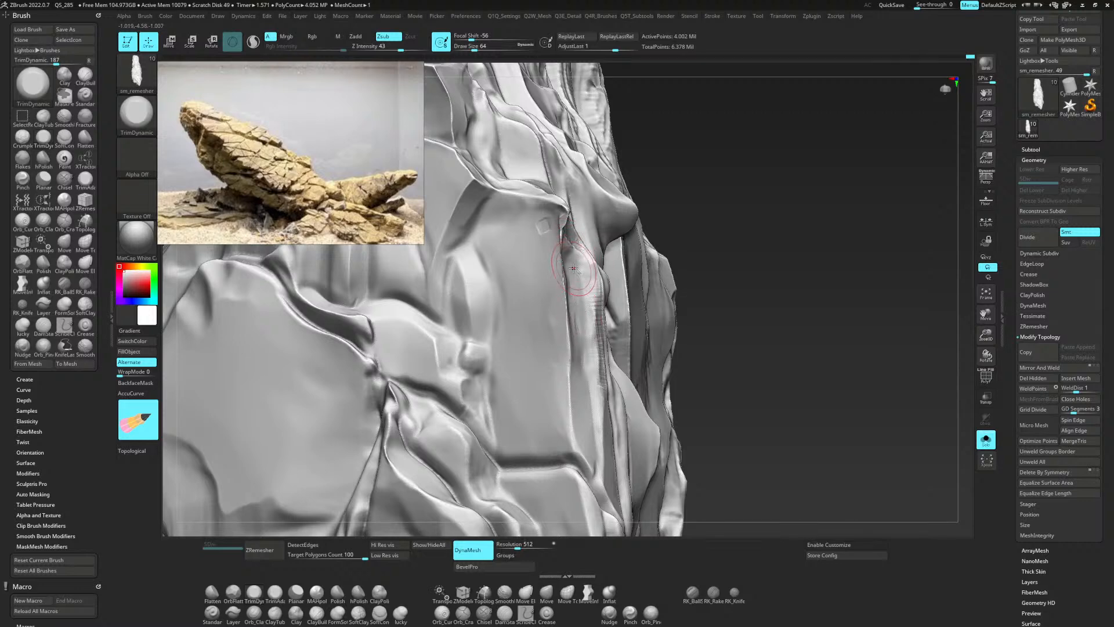
pyautogui.moveTo(579, 333)
pyautogui.mouseDown()
pyautogui.moveTo(569, 215)
pyautogui.moveTo(577, 325)
pyautogui.moveTo(574, 249)
pyautogui.moveTo(588, 279)
pyautogui.mouseUp()
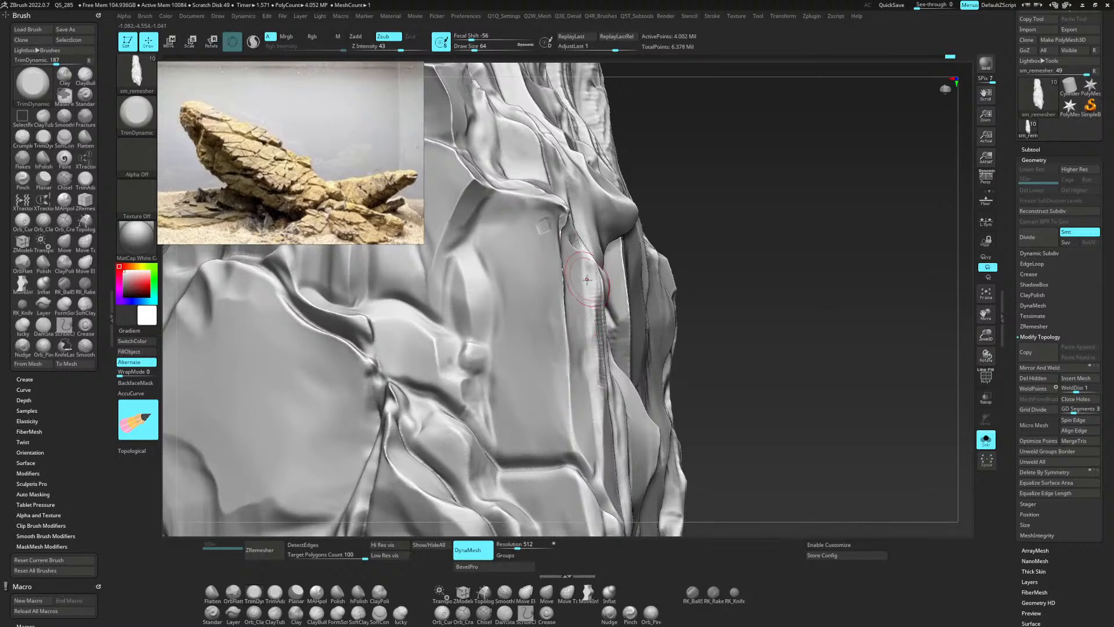
# Flatten the narrow facet just below the slab's pointed corner with Planar at a draw size of about 43.76.
pyautogui.moveTo(588, 280); pyautogui.dragTo(529, 401, button='right')
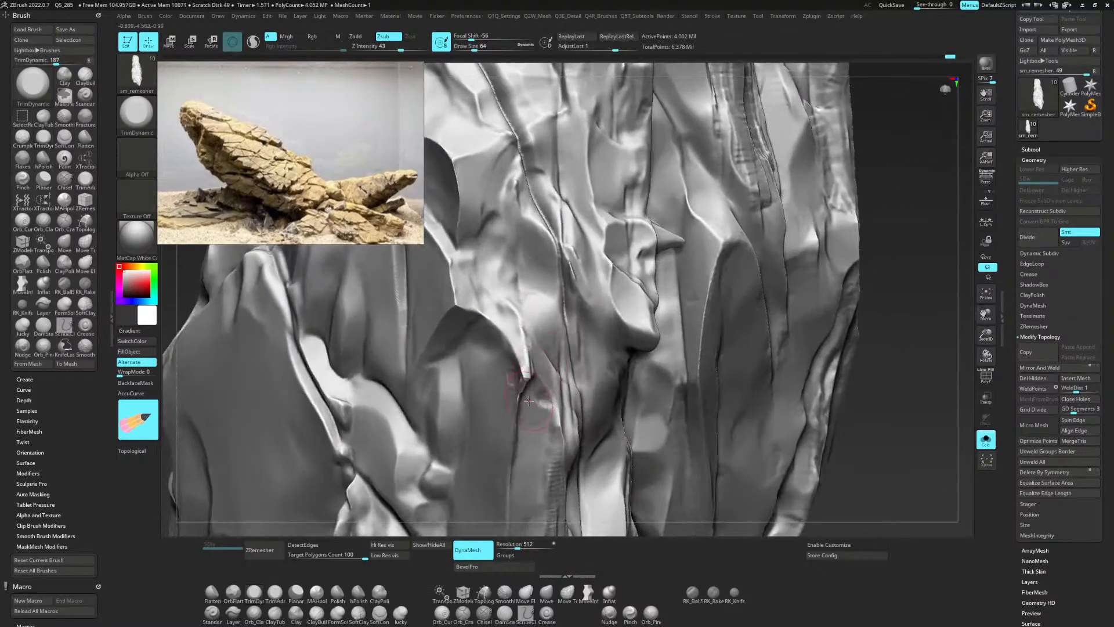
pyautogui.click(296, 592)
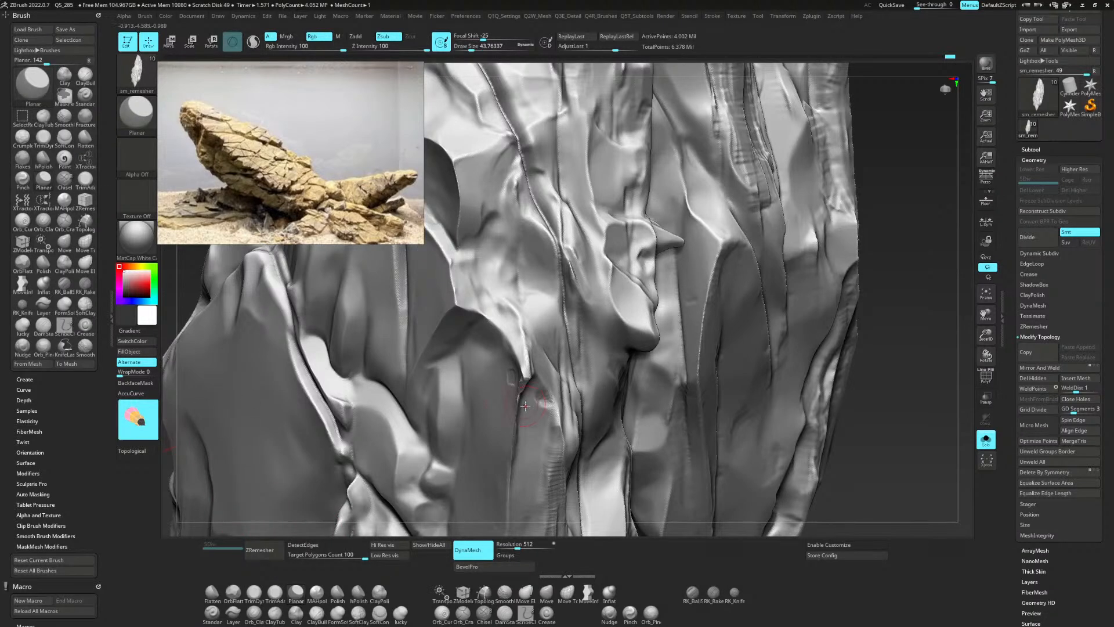
pyautogui.moveTo(527, 404)
pyautogui.mouseDown()
pyautogui.moveTo(522, 377)
pyautogui.moveTo(524, 477)
pyautogui.moveTo(549, 471)
pyautogui.mouseUp()
# Polish the long edge below the slab's pointed corner with hPolish and soften it with SmoothDirectional.
pyautogui.moveTo(542, 307)
pyautogui.mouseDown(button='right')
pyautogui.moveTo(552, 392)
pyautogui.moveTo(570, 412)
pyautogui.moveTo(561, 365)
pyautogui.mouseUp(button='right')
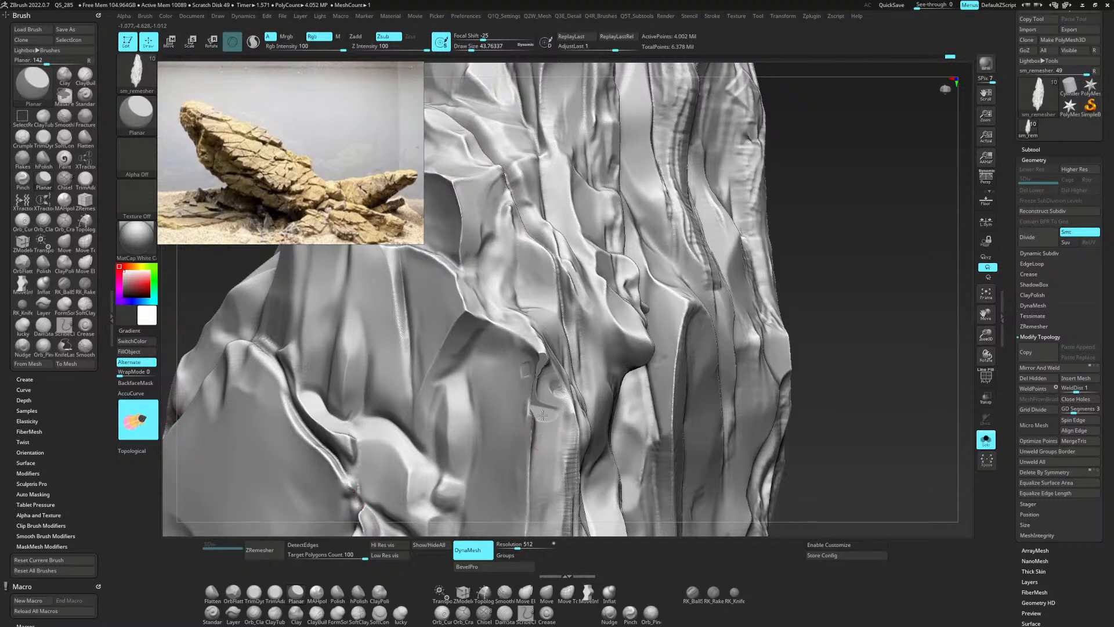
pyautogui.press('shift')
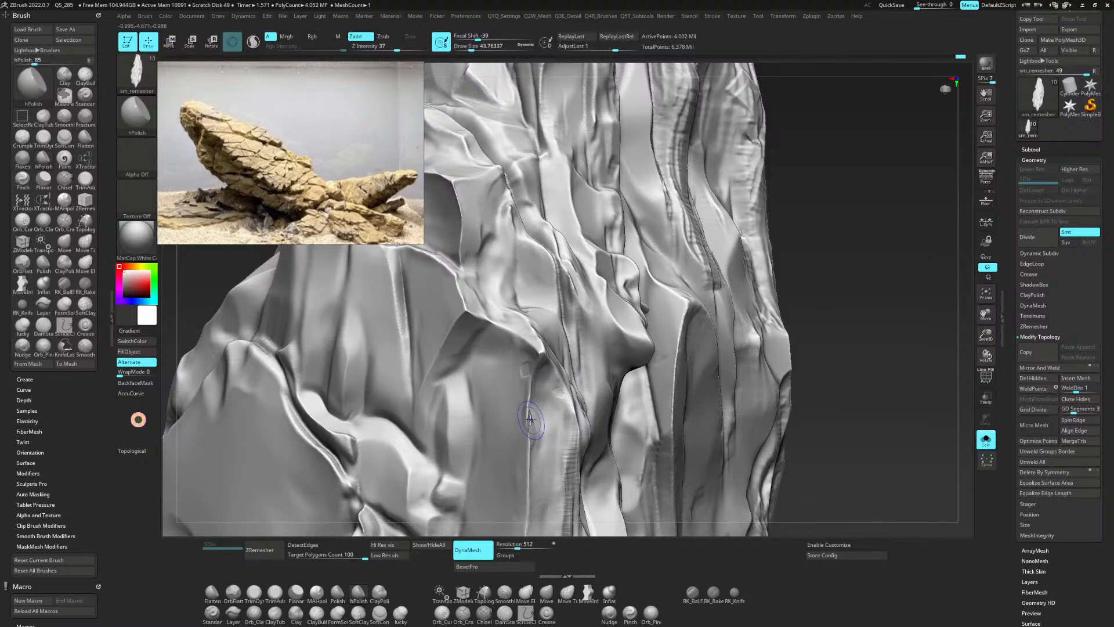
pyautogui.press('shift')
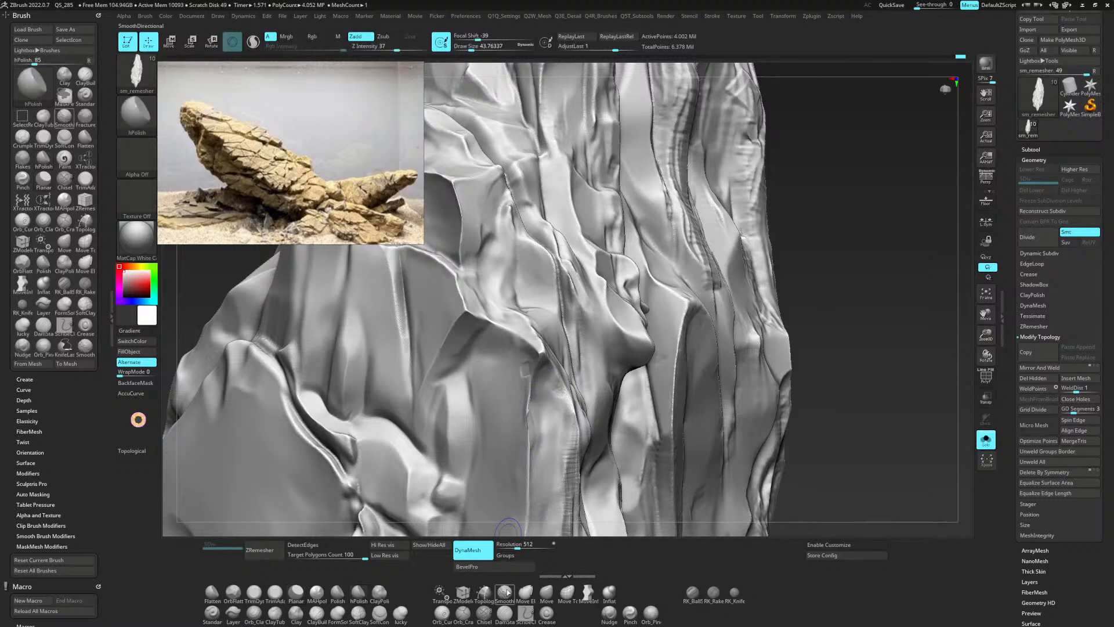
pyautogui.keyDown('shift'); pyautogui.moveTo(524, 413); pyautogui.dragTo(530, 436); pyautogui.keyUp('shift')
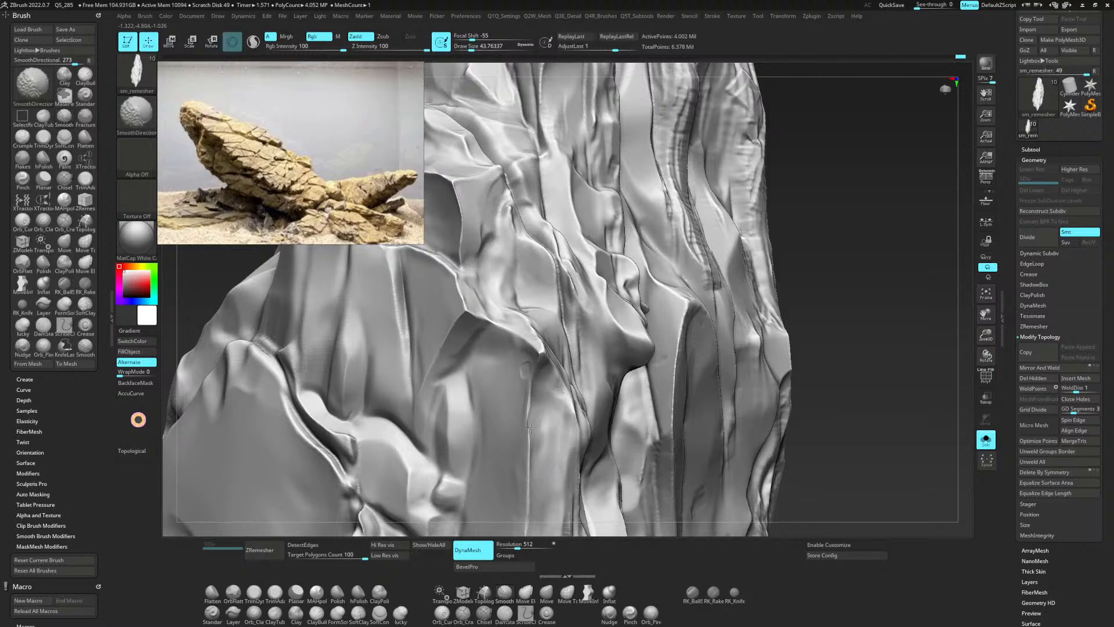
# Fill the slab's side below its pointed corner with ClayTubes at a draw size of about 26.87, and remesh the rock with DynaMesh.
pyautogui.moveTo(555, 428)
pyautogui.mouseDown(button='right')
pyautogui.moveTo(555, 397)
pyautogui.moveTo(591, 453)
pyautogui.mouseUp(button='right')
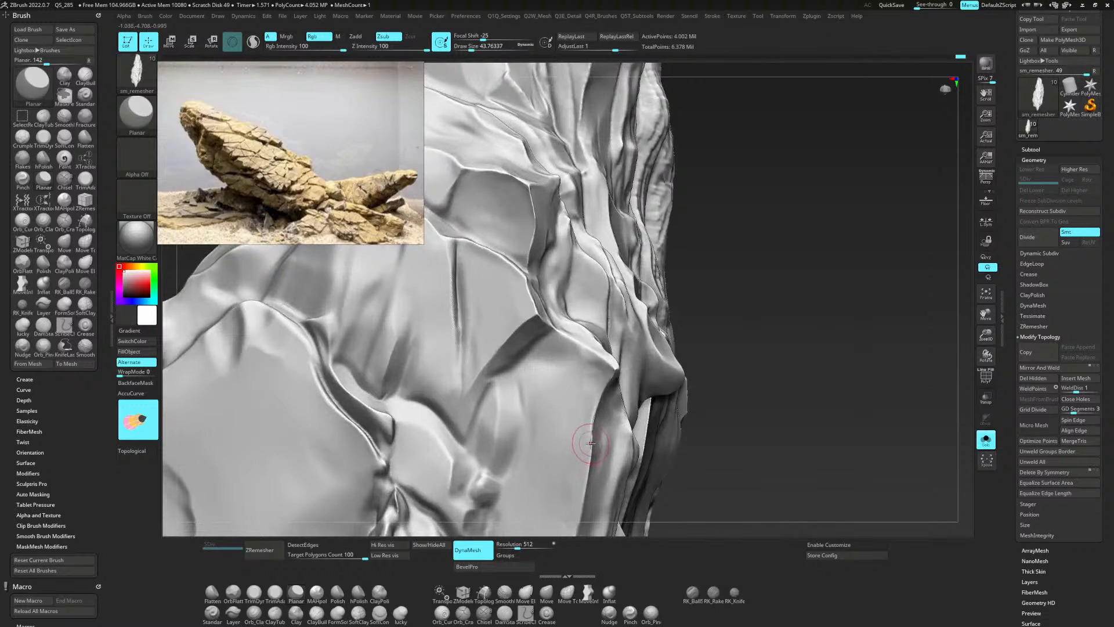
pyautogui.press('b')
pyautogui.press('c')
pyautogui.press('t')
pyautogui.press('space')
pyautogui.moveTo(594, 446); pyautogui.dragTo(596, 449)
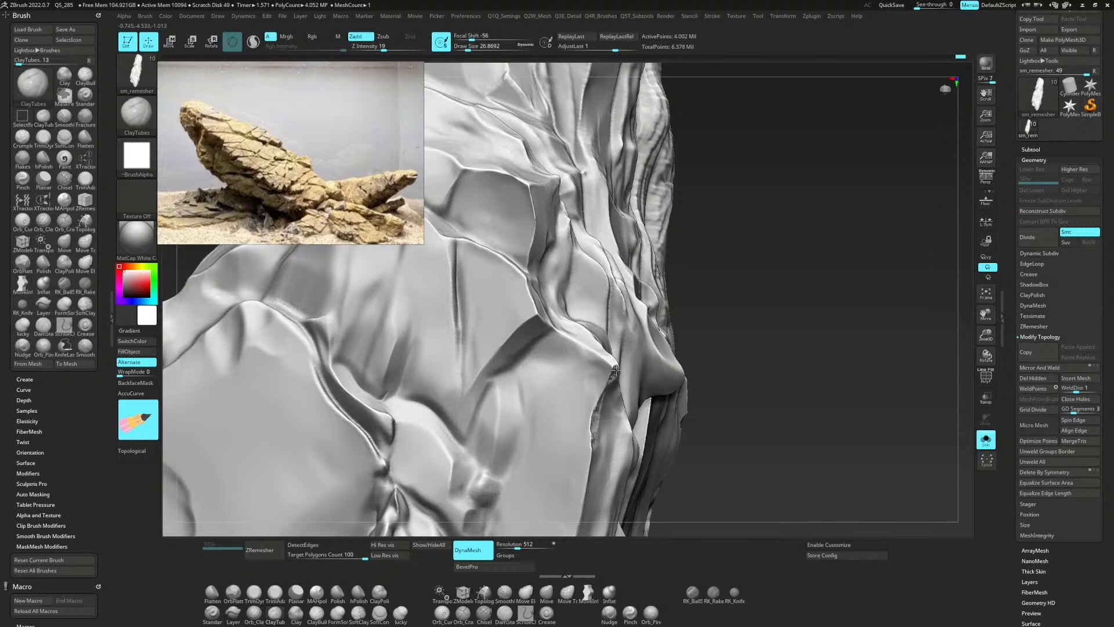
pyautogui.moveTo(616, 370); pyautogui.dragTo(603, 393)
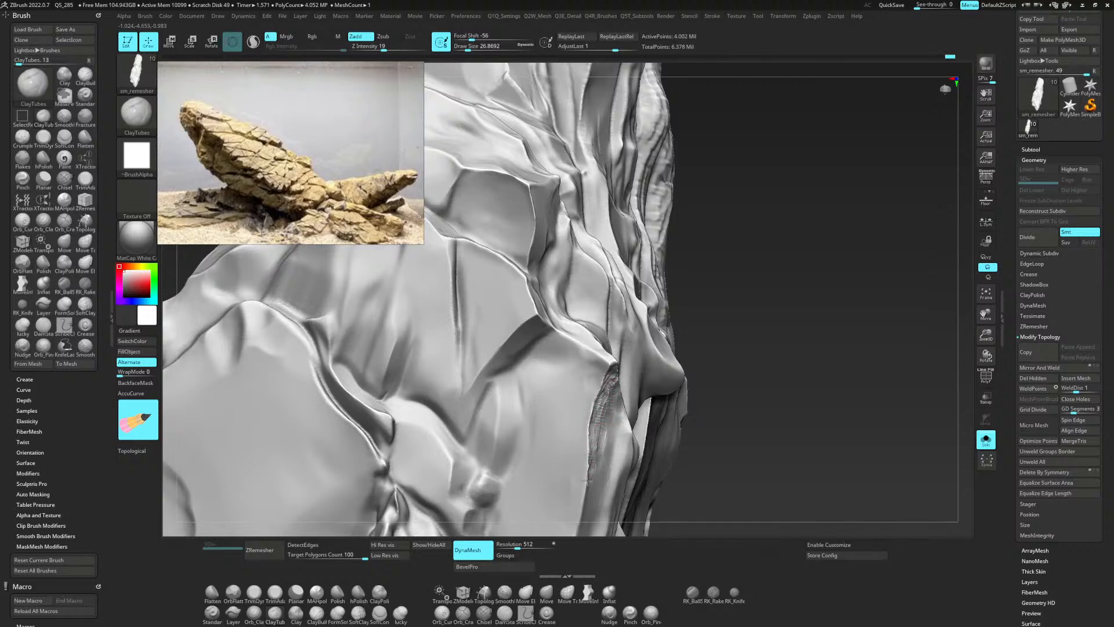
pyautogui.keyDown('ctrl'); pyautogui.moveTo(884, 312); pyautogui.dragTo(792, 418); pyautogui.keyUp('ctrl')
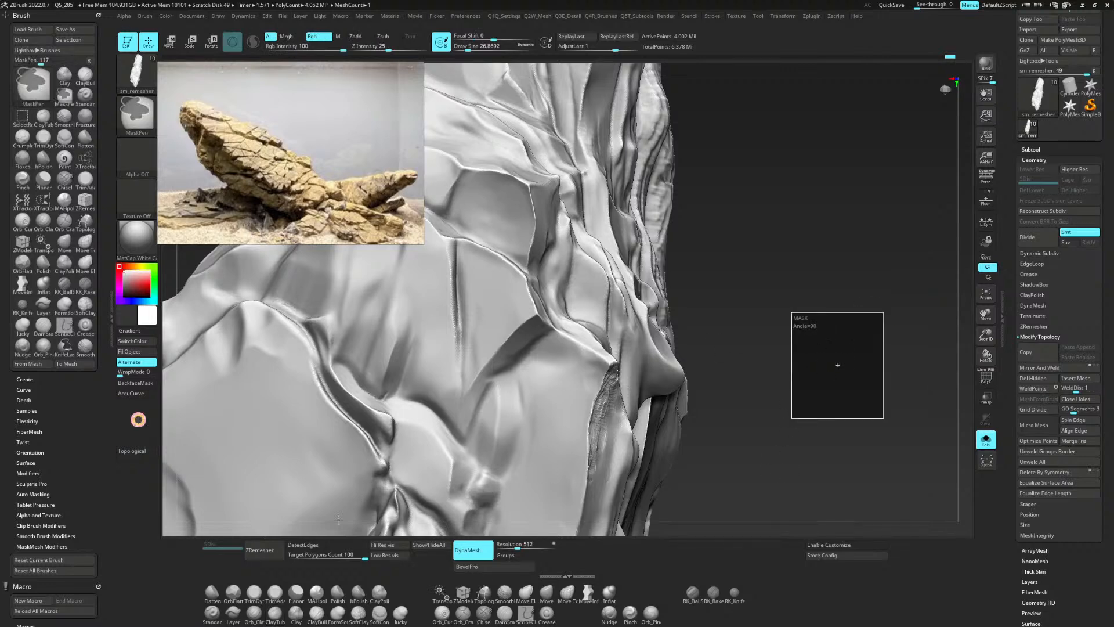
# Flatten the filled side and crisp up the slab's corner edge with hPolish at a draw size of about 43.76.
pyautogui.click(359, 592)
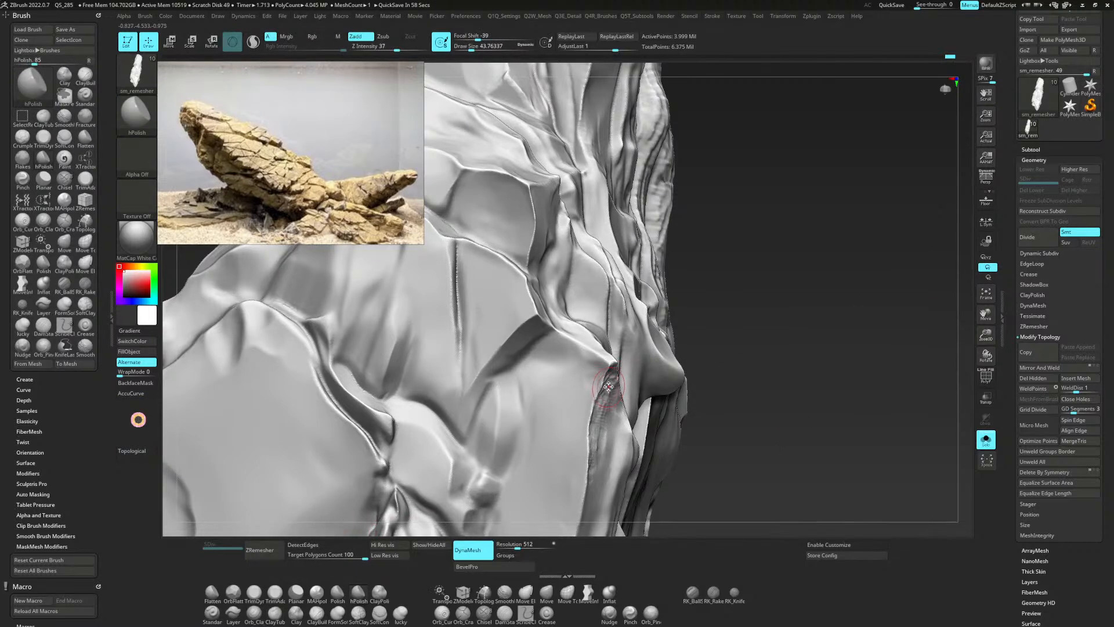
pyautogui.moveTo(608, 385)
pyautogui.mouseDown()
pyautogui.moveTo(610, 373)
pyautogui.moveTo(585, 485)
pyautogui.moveTo(608, 359)
pyautogui.moveTo(624, 380)
pyautogui.moveTo(612, 371)
pyautogui.moveTo(599, 416)
pyautogui.moveTo(624, 389)
pyautogui.moveTo(633, 432)
pyautogui.moveTo(596, 452)
pyautogui.moveTo(591, 375)
pyautogui.moveTo(579, 357)
pyautogui.mouseUp()
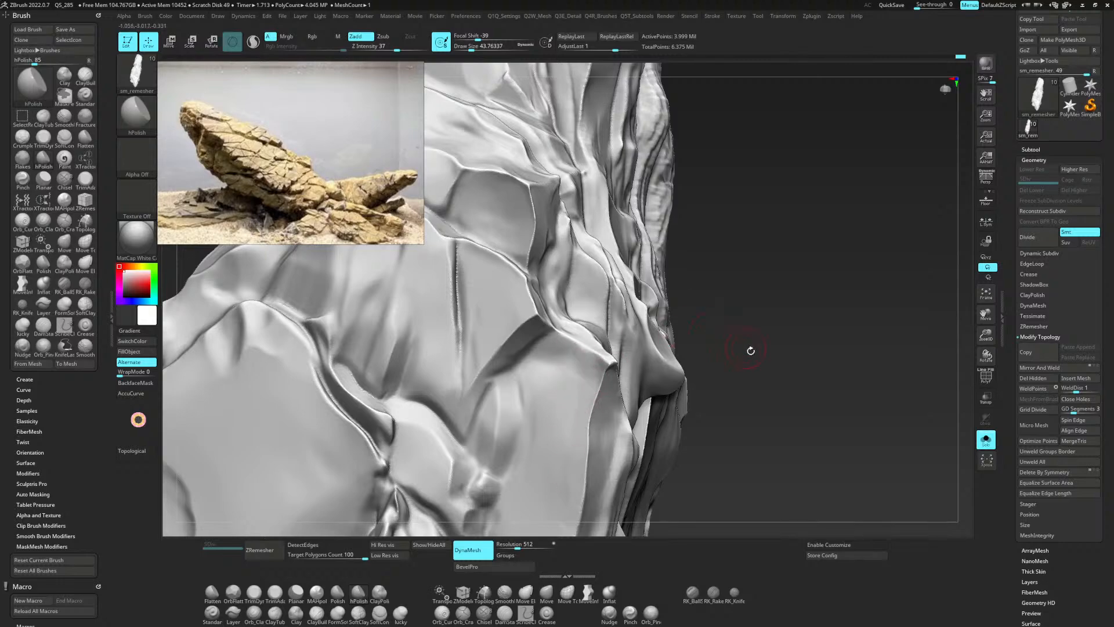
pyautogui.moveTo(827, 350)
pyautogui.mouseDown()
pyautogui.moveTo(822, 332)
pyautogui.moveTo(809, 349)
pyautogui.moveTo(714, 373)
pyautogui.moveTo(728, 418)
pyautogui.moveTo(686, 436)
pyautogui.mouseUp()
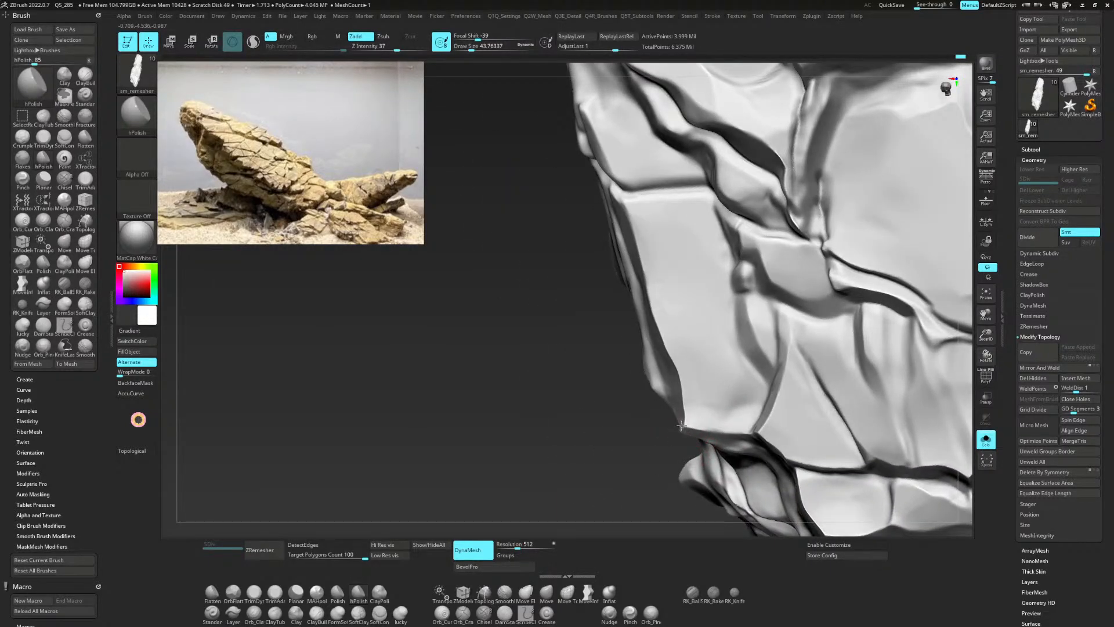
pyautogui.moveTo(684, 426)
pyautogui.mouseDown()
pyautogui.moveTo(686, 409)
pyautogui.moveTo(676, 432)
pyautogui.moveTo(673, 400)
pyautogui.moveTo(635, 428)
pyautogui.moveTo(651, 434)
pyautogui.moveTo(666, 419)
pyautogui.moveTo(706, 456)
pyautogui.moveTo(753, 440)
pyautogui.moveTo(749, 457)
pyautogui.moveTo(740, 428)
pyautogui.moveTo(754, 448)
pyautogui.mouseUp()
# Flatten the bulging facet under the rock's upper overhang with hPolish at a draw size of about 70.82.
pyautogui.moveTo(754, 448)
pyautogui.mouseDown(button='right')
pyautogui.moveTo(739, 394)
pyautogui.moveTo(727, 394)
pyautogui.moveTo(717, 328)
pyautogui.moveTo(725, 370)
pyautogui.mouseUp(button='right')
pyautogui.keyDown('ctrl'); pyautogui.moveTo(724, 369); pyautogui.dragTo(717, 414, button='right'); pyautogui.keyUp('ctrl')
pyautogui.moveTo(615, 359); pyautogui.dragTo(629, 325, button='right')
pyautogui.keyDown('alt'); pyautogui.moveTo(629, 325); pyautogui.dragTo(556, 329, button='right'); pyautogui.keyUp('alt')
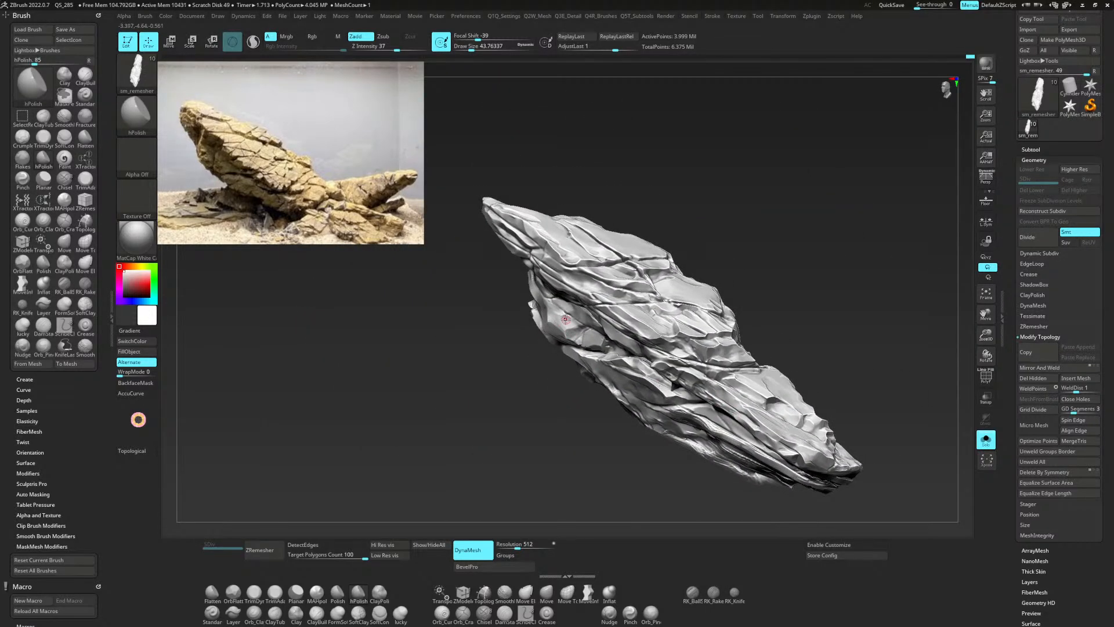
pyautogui.press('space')
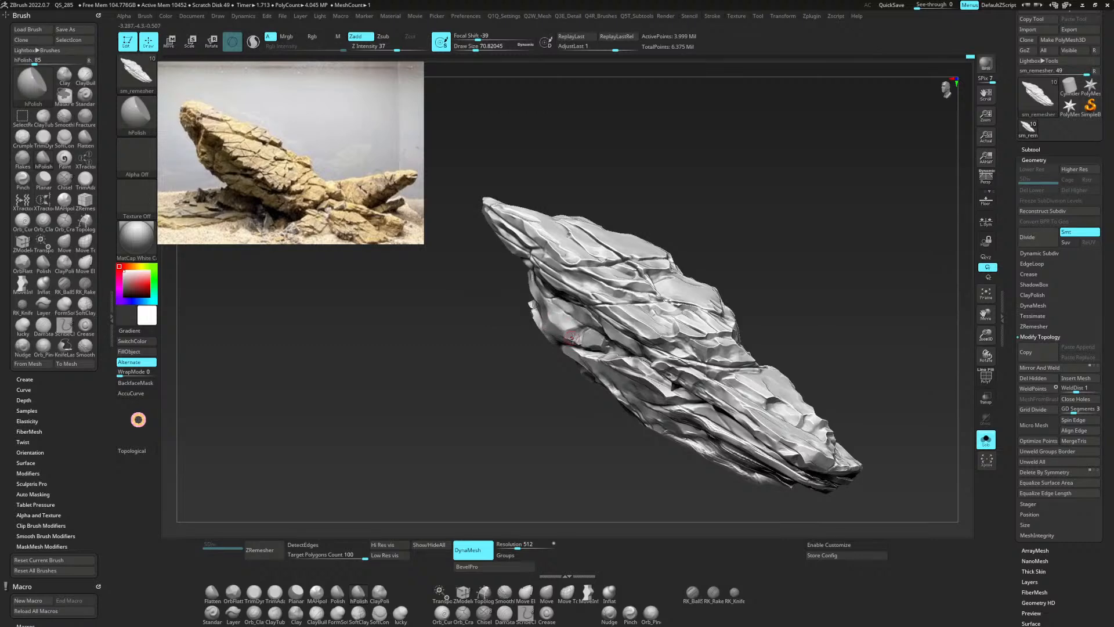
pyautogui.moveTo(571, 331); pyautogui.dragTo(543, 312)
# Add clay to the bulge under the overhang with ClayTubes at a draw size of about 59.2, and remesh the rock with DynaMesh.
pyautogui.press('b')
pyautogui.press('c')
pyautogui.press('t')
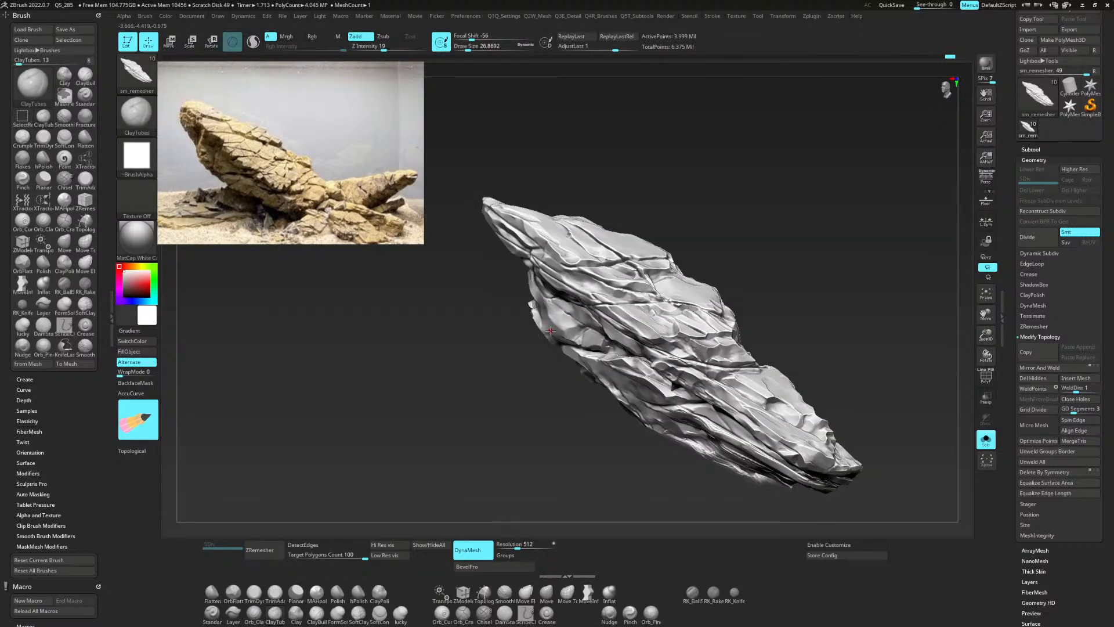
pyautogui.press('space')
pyautogui.moveTo(557, 331); pyautogui.dragTo(552, 323)
pyautogui.press('ctrl')
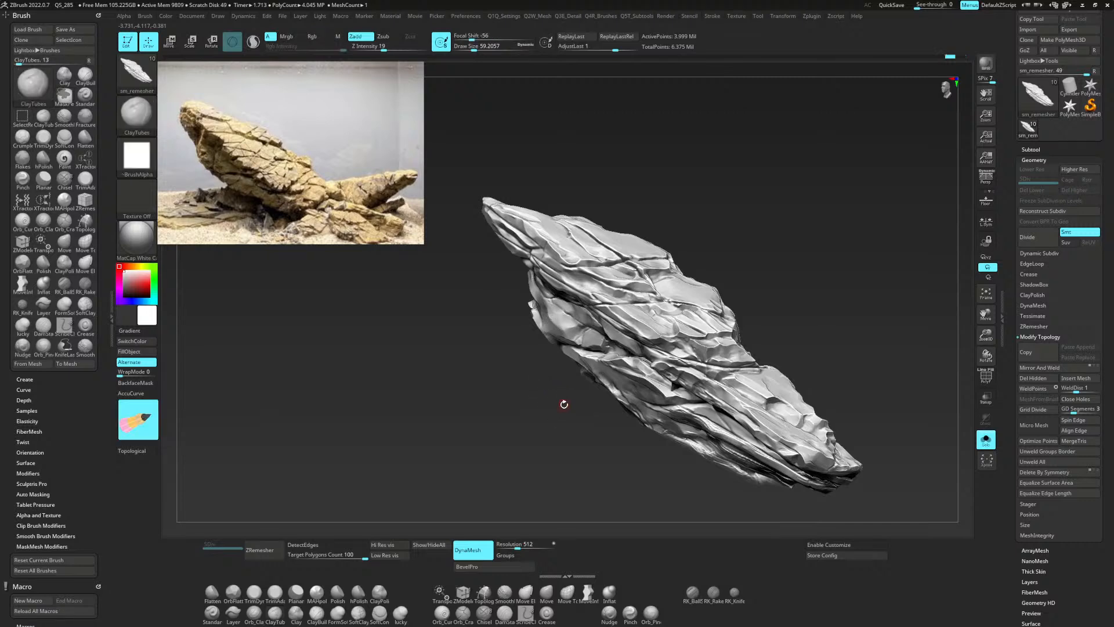
pyautogui.keyDown('ctrl'); pyautogui.moveTo(560, 403); pyautogui.dragTo(535, 445); pyautogui.keyUp('ctrl')
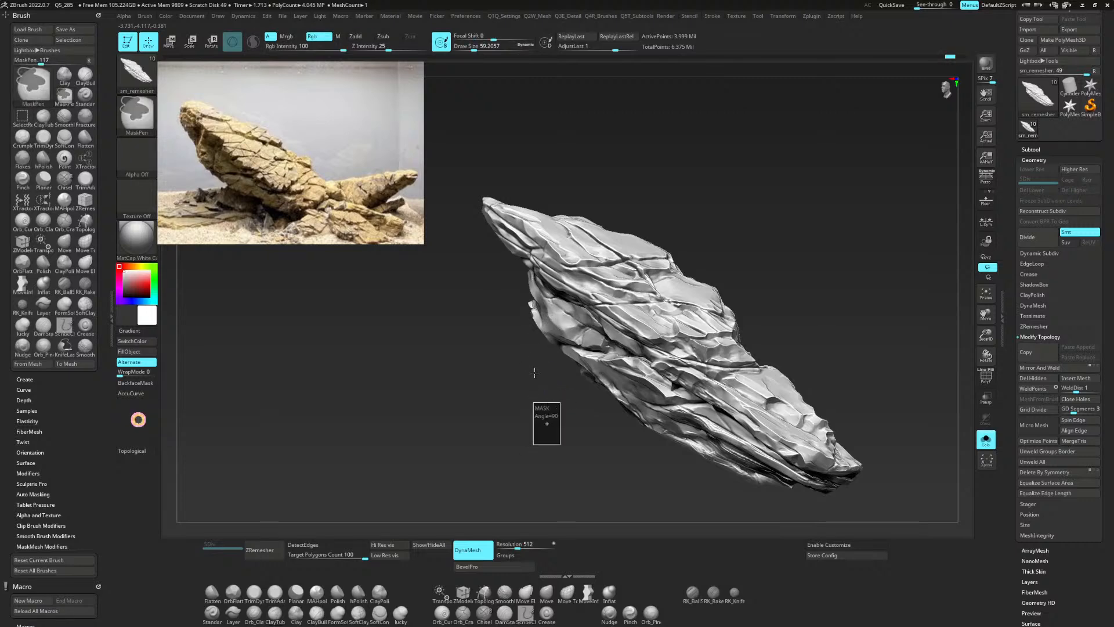
# Set the ClayTubes brush's picker orientation to Cont Ori.
pyautogui.moveTo(537, 373); pyautogui.dragTo(539, 371)
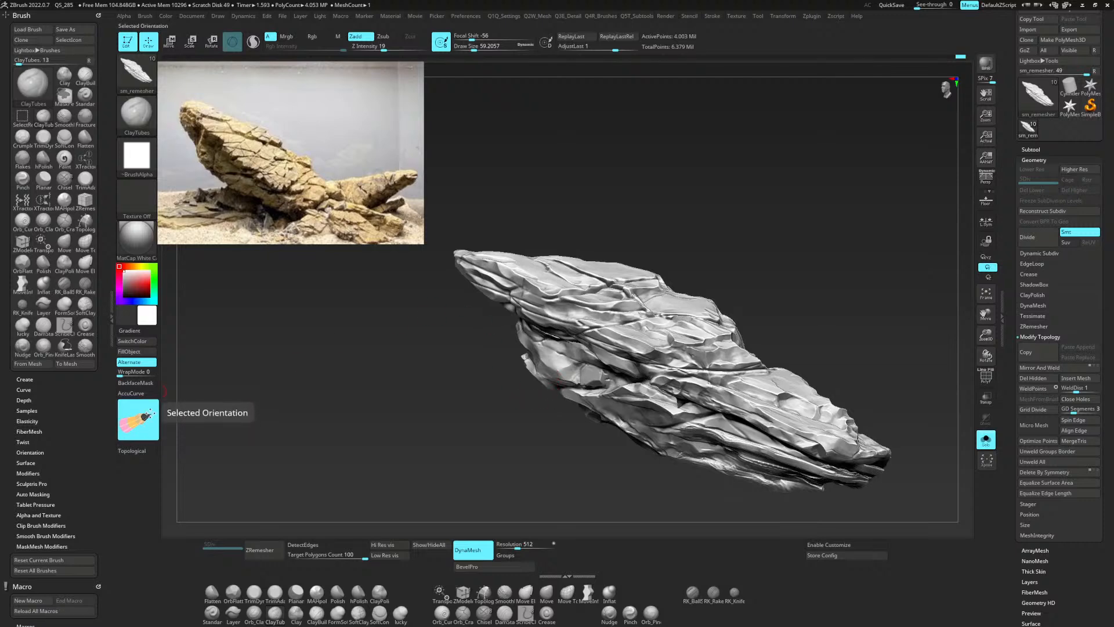
pyautogui.press('ctrl')
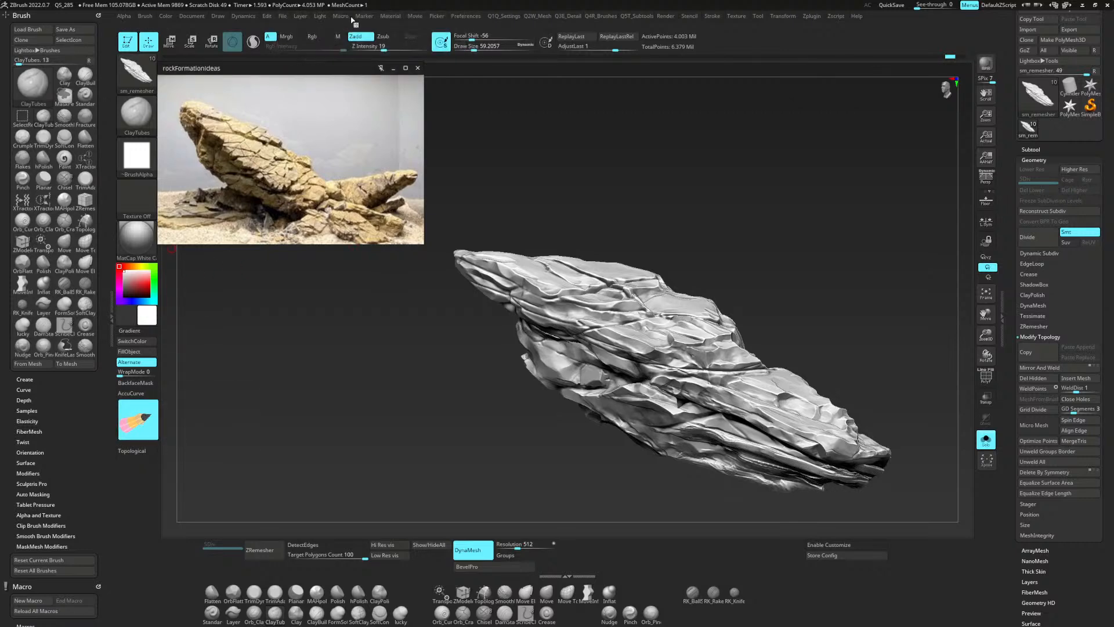
pyautogui.click(437, 16)
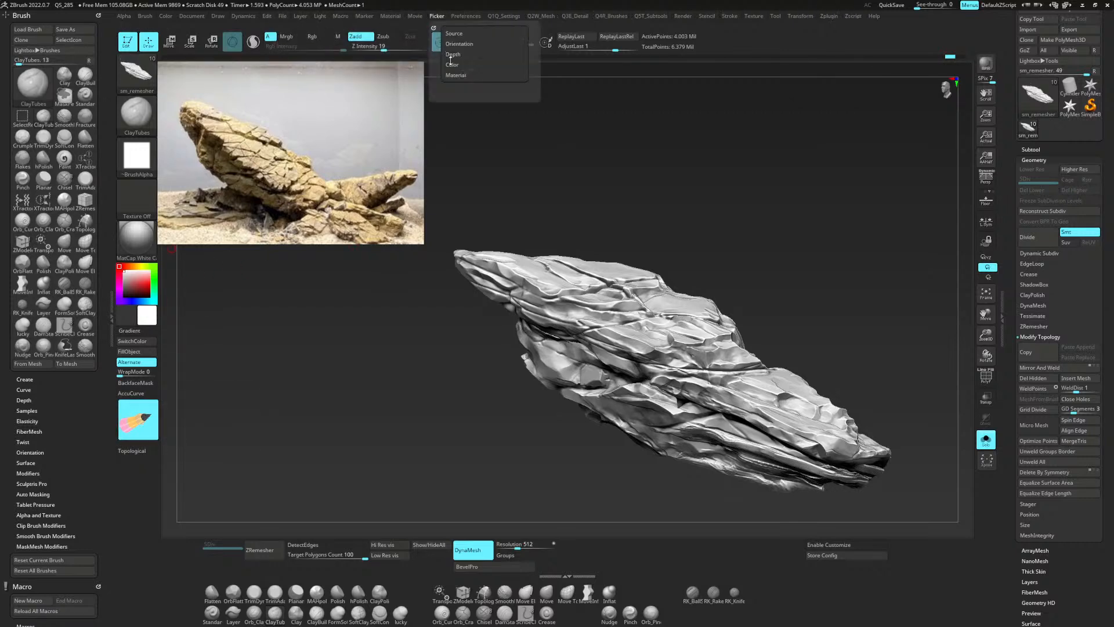
pyautogui.click(464, 43)
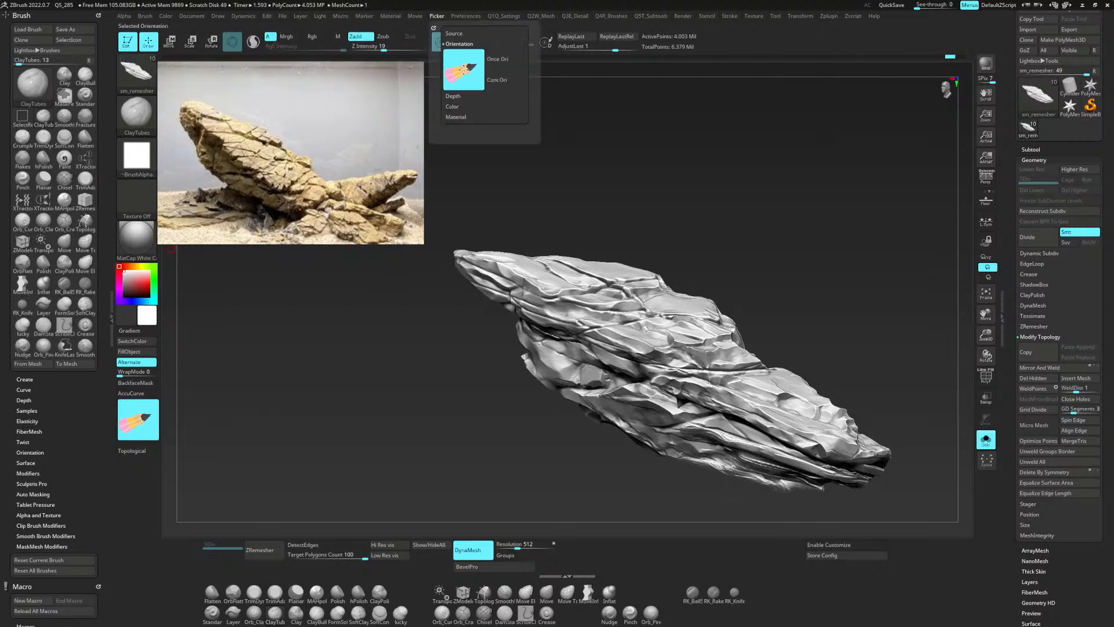
pyautogui.click(510, 82)
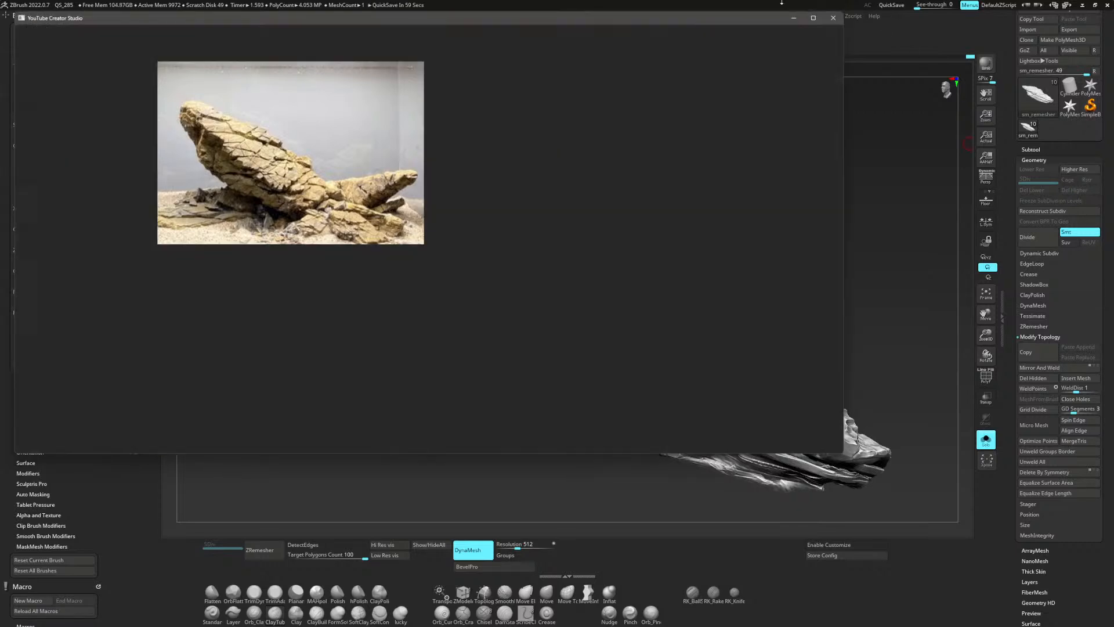
pyautogui.moveTo(701, 21)
pyautogui.mouseDown()
pyautogui.moveTo(893, 132)
pyautogui.moveTo(1113, 151)
pyautogui.mouseUp()
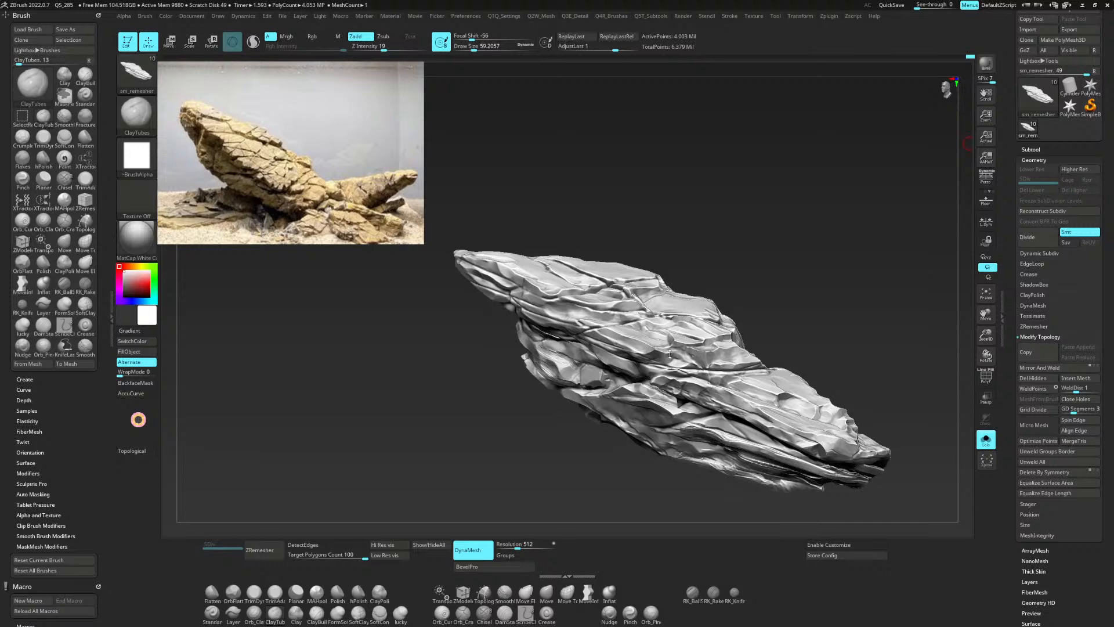
pyautogui.moveTo(764, 270); pyautogui.dragTo(812, 300)
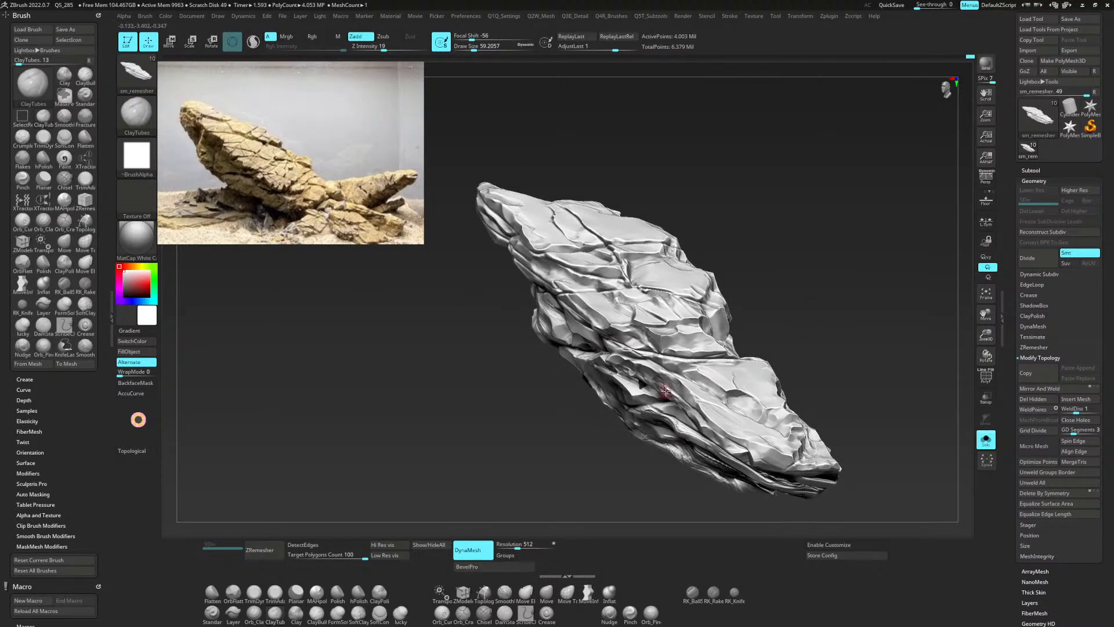
# Leave solo mode to show the whole rock scene, and insert a Cube3D subtool below the main rock in the subtool list.
pyautogui.moveTo(831, 303); pyautogui.dragTo(833, 308)
pyautogui.click(1036, 170)
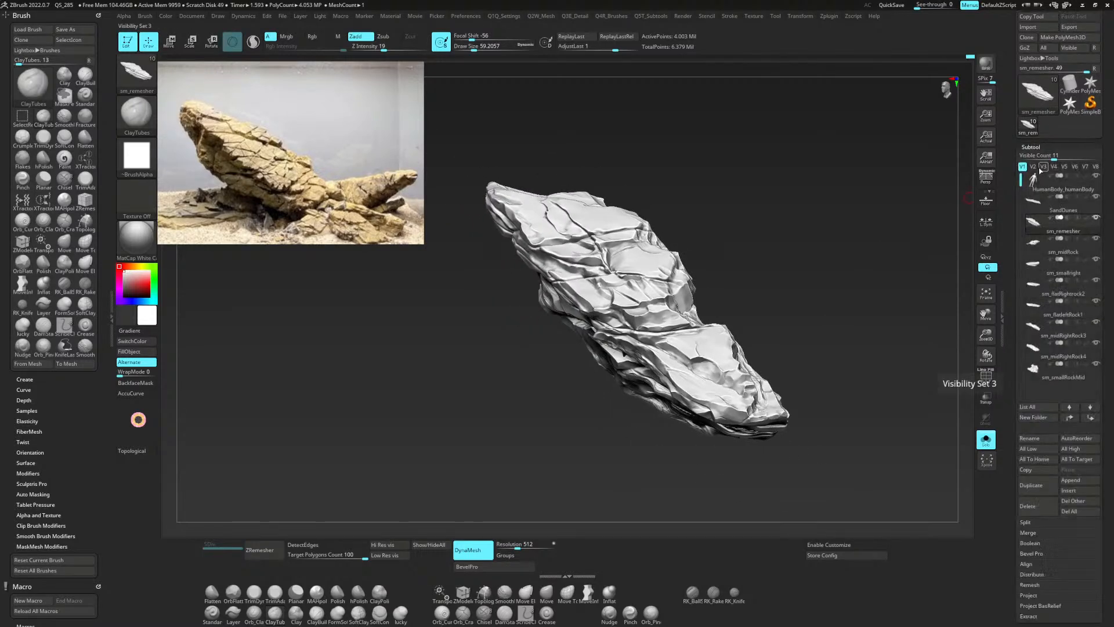
pyautogui.click(986, 439)
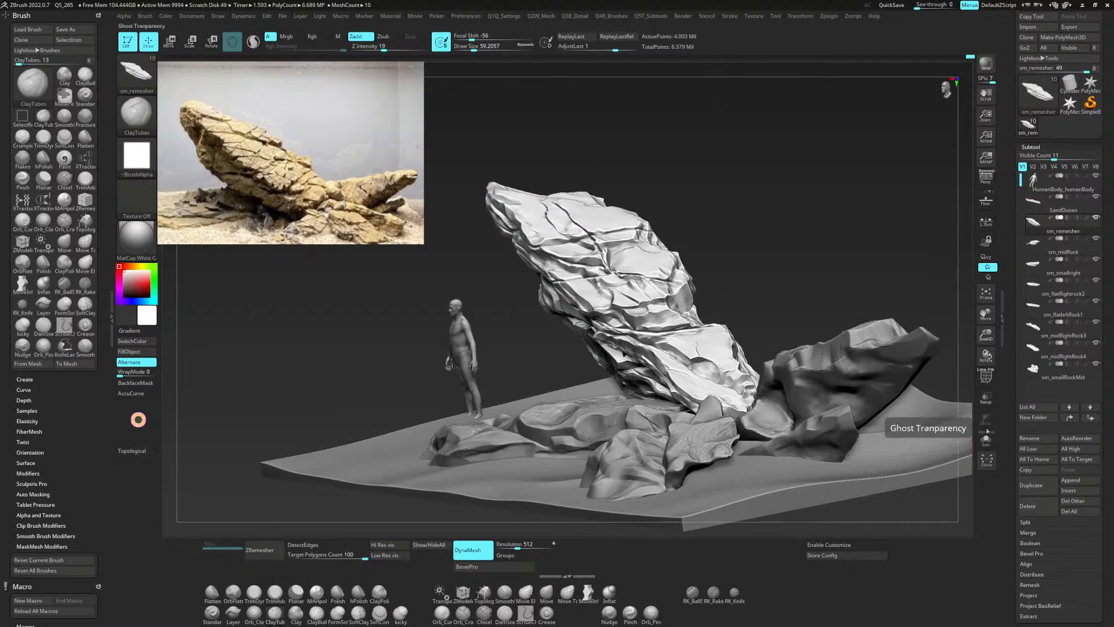
pyautogui.moveTo(946, 348); pyautogui.dragTo(945, 350)
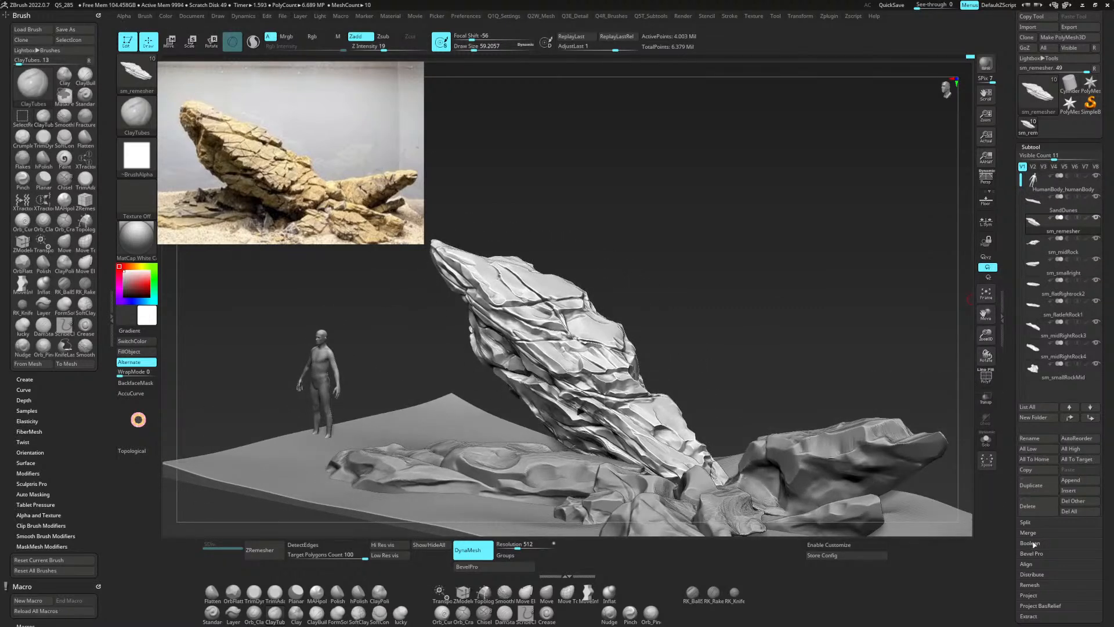
pyautogui.click(1071, 491)
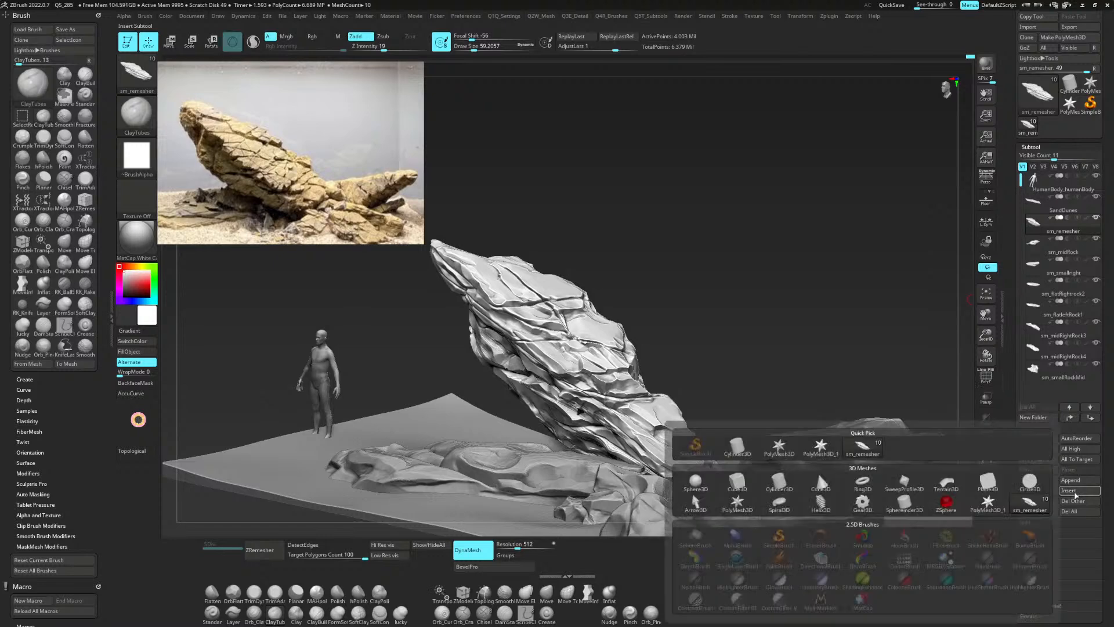
pyautogui.click(747, 482)
# Move, rotate and scale the cube into a tilted flat slab embedded in the lower flank of the leaning rock.
pyautogui.moveTo(777, 412)
pyautogui.mouseDown()
pyautogui.moveTo(770, 421)
pyautogui.moveTo(768, 401)
pyautogui.mouseUp()
pyautogui.press('w')
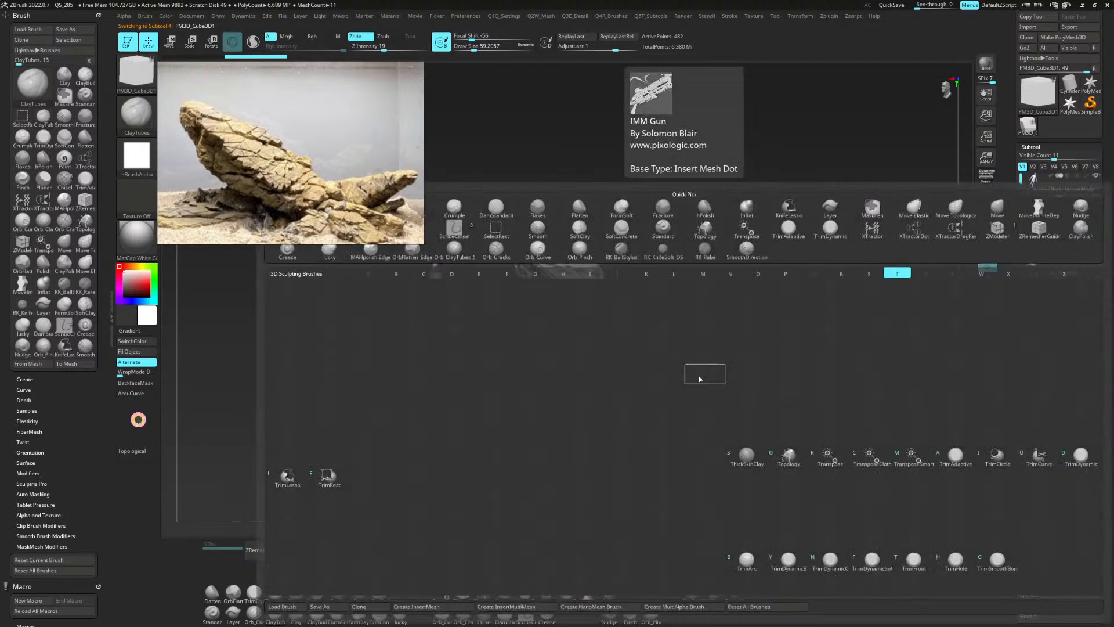
pyautogui.moveTo(598, 343); pyautogui.dragTo(597, 220)
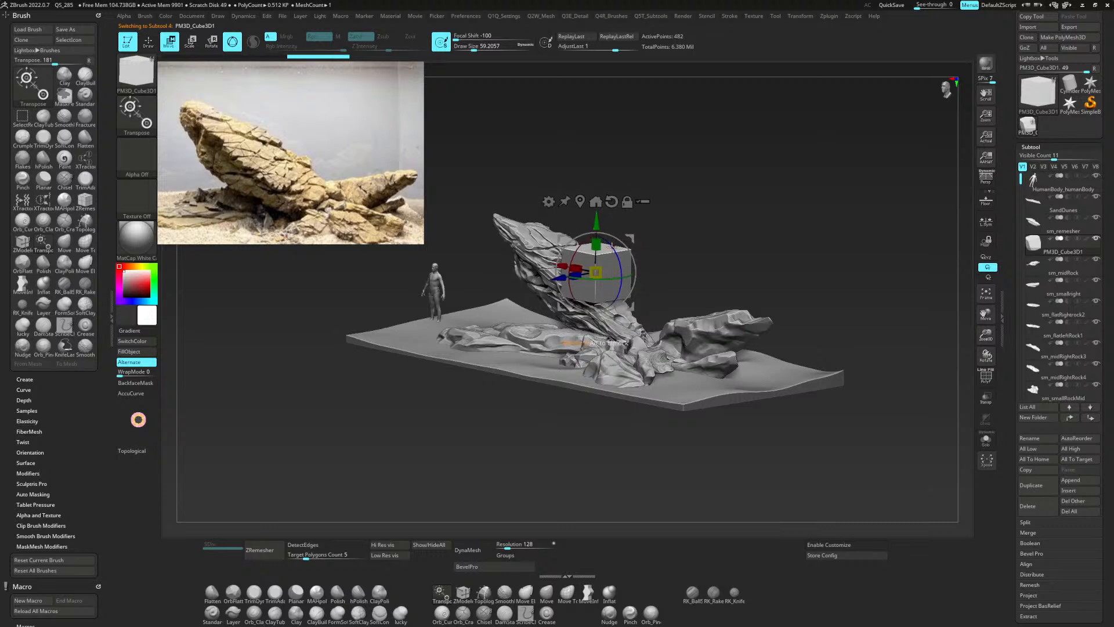
pyautogui.moveTo(620, 257); pyautogui.dragTo(630, 296)
pyautogui.moveTo(629, 296); pyautogui.dragTo(647, 360, button='right')
pyautogui.moveTo(653, 339); pyautogui.dragTo(659, 385)
pyautogui.moveTo(661, 387); pyautogui.dragTo(733, 362, button='right')
pyautogui.moveTo(744, 427); pyautogui.dragTo(734, 378)
pyautogui.moveTo(768, 376); pyautogui.dragTo(831, 254, button='right')
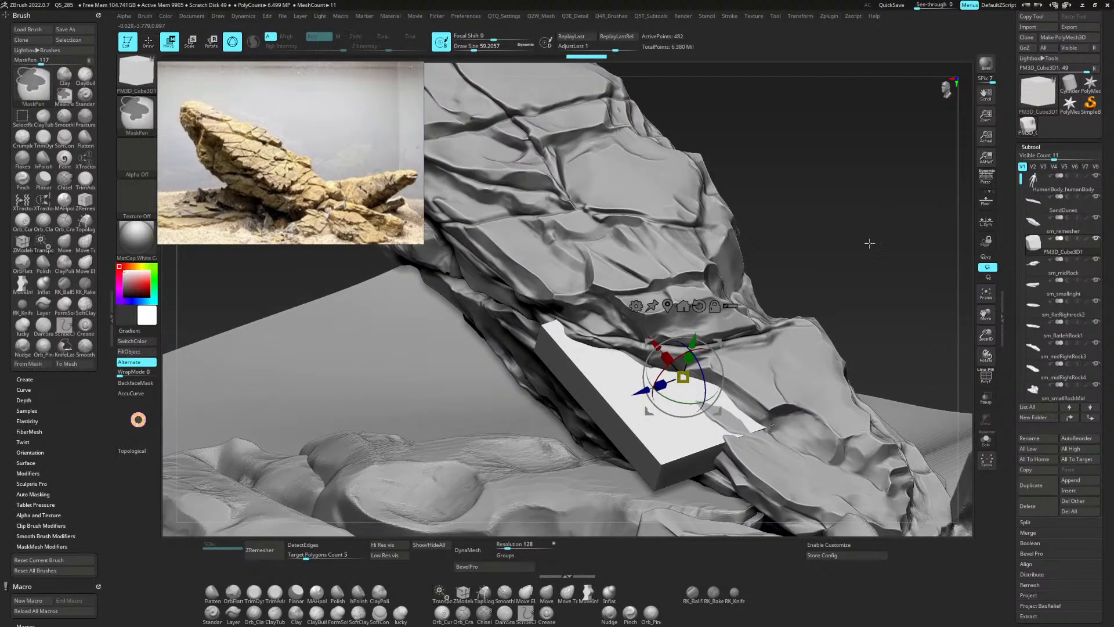
# Remesh the slab with DynaMesh at resolution 128, with ClayTubes as the active brush.
pyautogui.press('b')
pyautogui.press('c')
pyautogui.press('t')
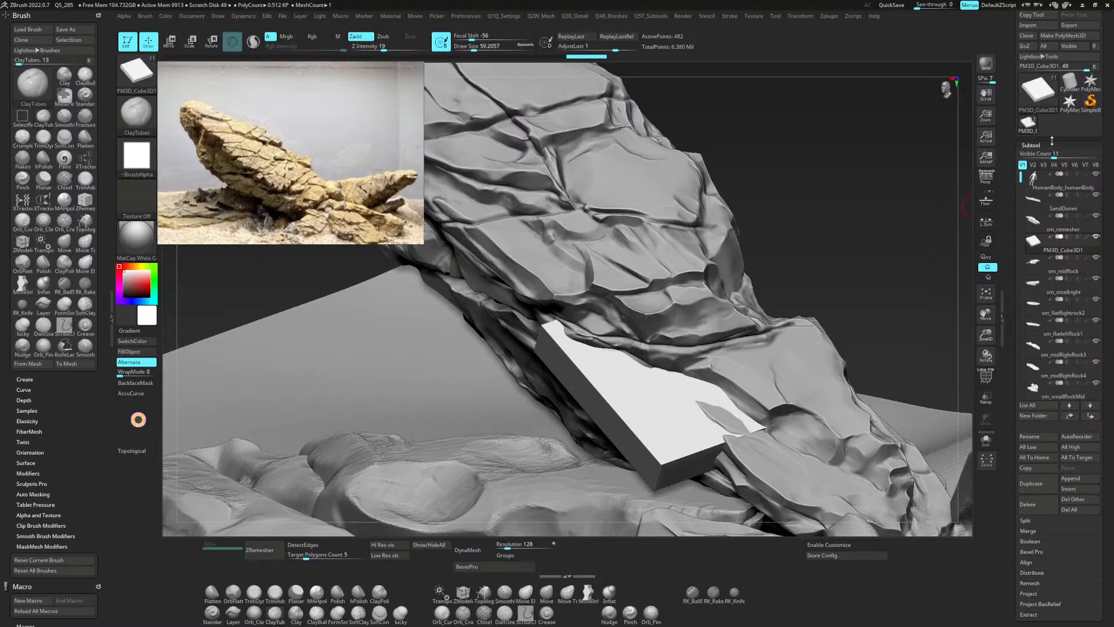
pyautogui.click(1048, 147)
pyautogui.click(1046, 155)
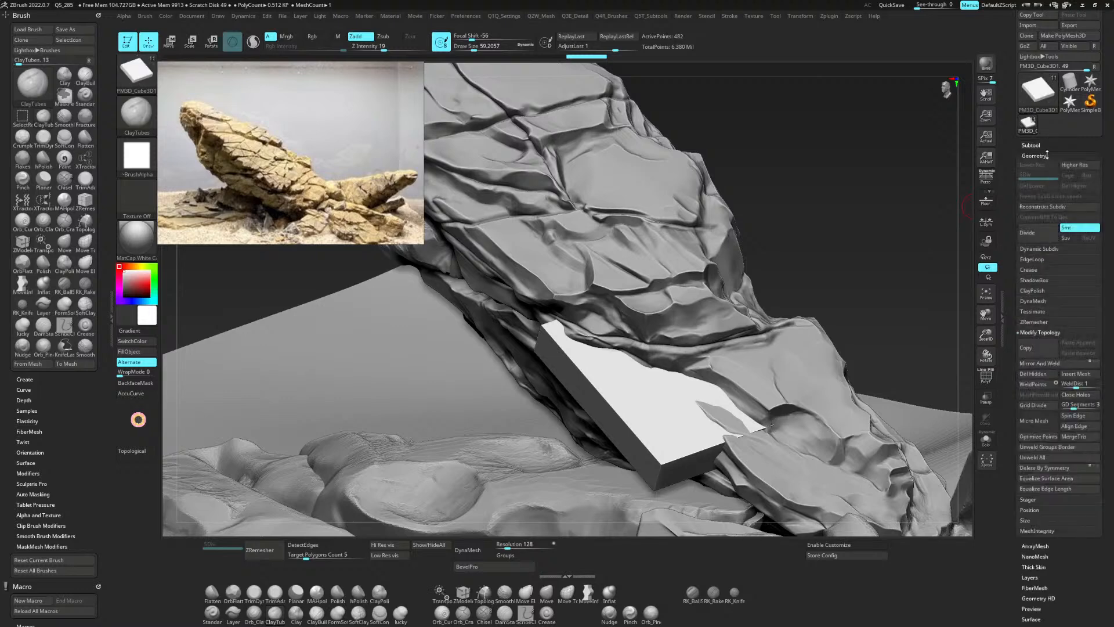
pyautogui.click(1034, 301)
pyautogui.click(1042, 318)
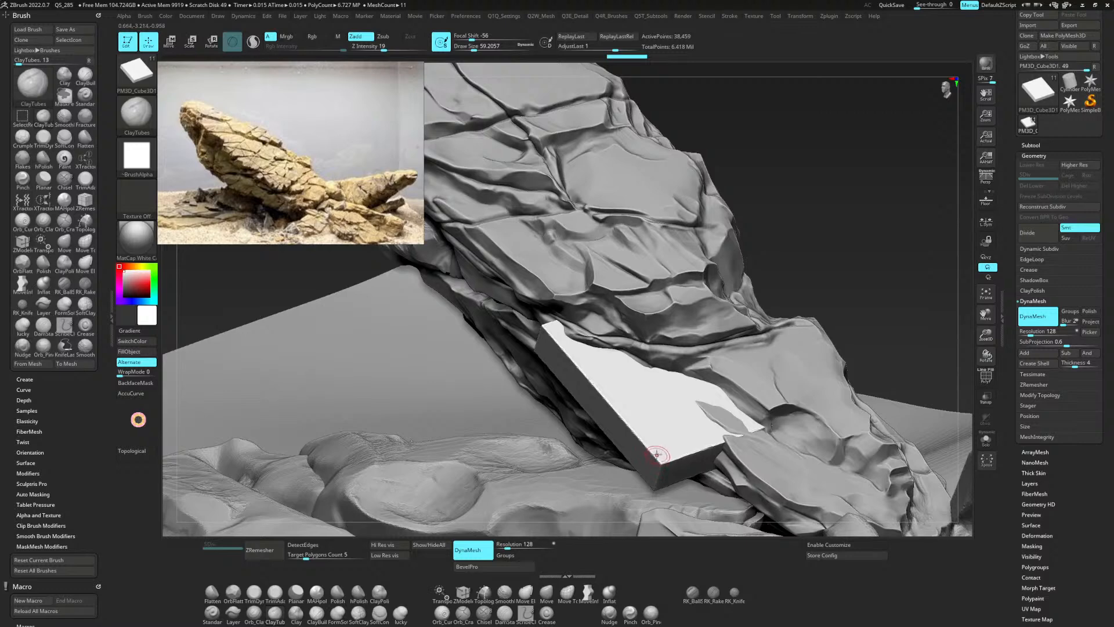
# Build up clay along the slab's upper end and outer long edge with ClayTubes at a draw size of about 93.69.
pyautogui.press('b')
pyautogui.press('Escape')
pyautogui.press('space')
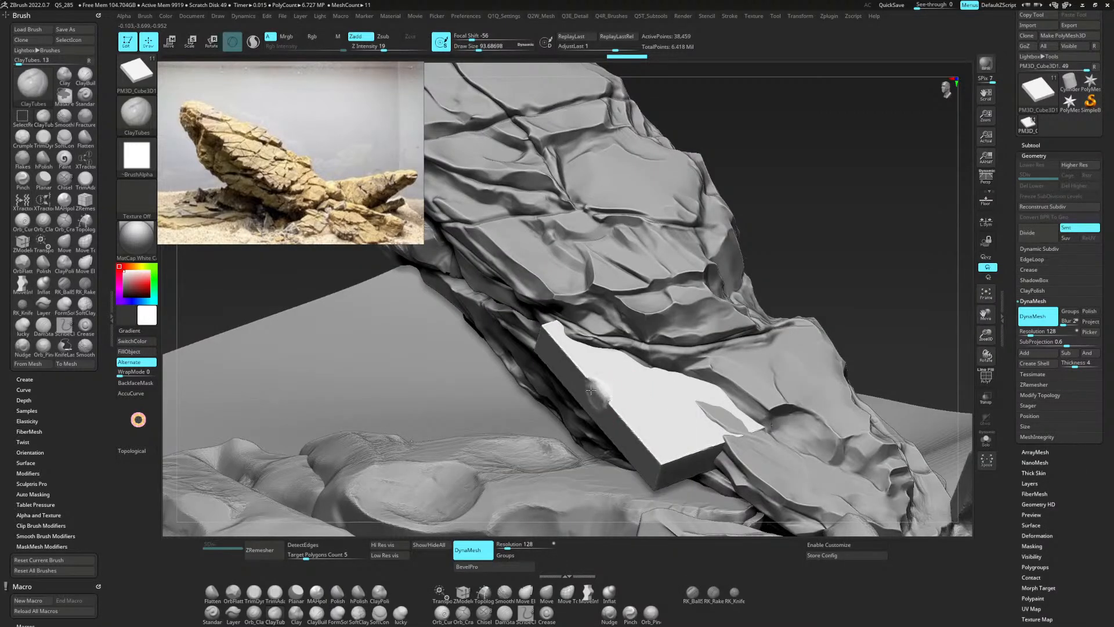
pyautogui.moveTo(553, 342); pyautogui.dragTo(546, 333)
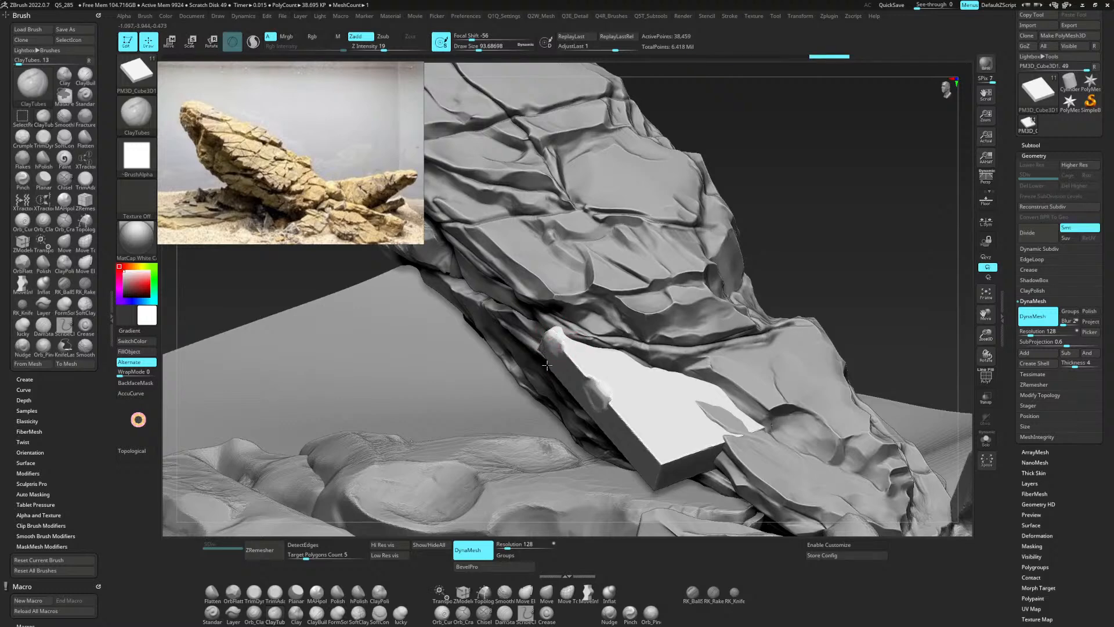
pyautogui.moveTo(546, 364)
pyautogui.mouseDown()
pyautogui.moveTo(562, 361)
pyautogui.moveTo(599, 396)
pyautogui.moveTo(564, 358)
pyautogui.moveTo(596, 372)
pyautogui.moveTo(611, 417)
pyautogui.moveTo(587, 402)
pyautogui.moveTo(593, 415)
pyautogui.mouseUp()
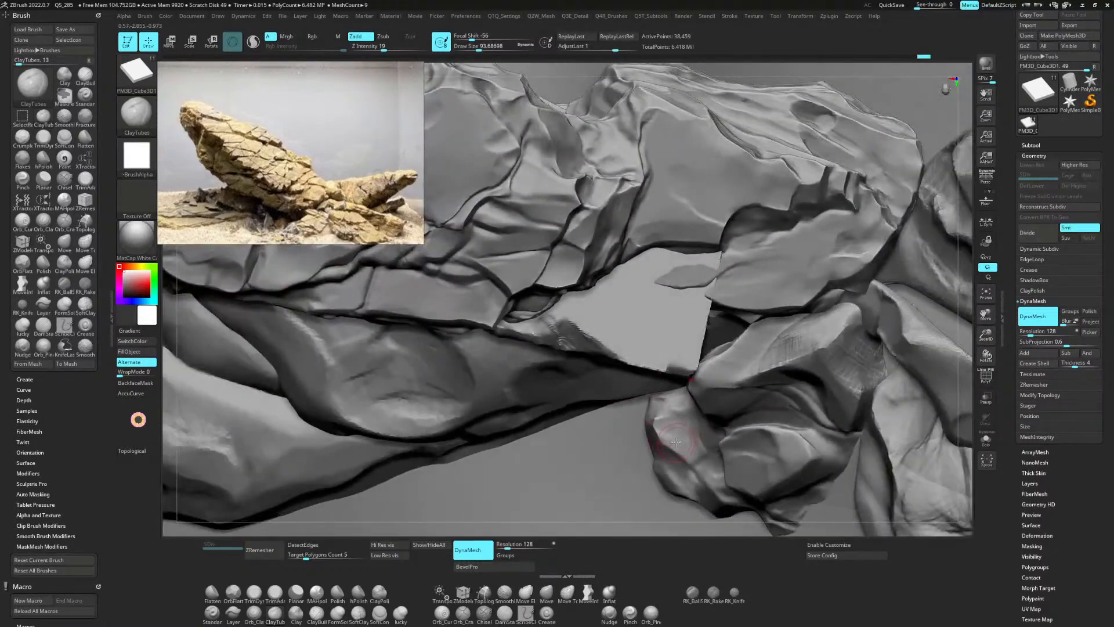
# Reposition and rotate the slab with the transform gizmo so it sits deeper in the rock's lower layers.
pyautogui.press('b')
pyautogui.press('w')
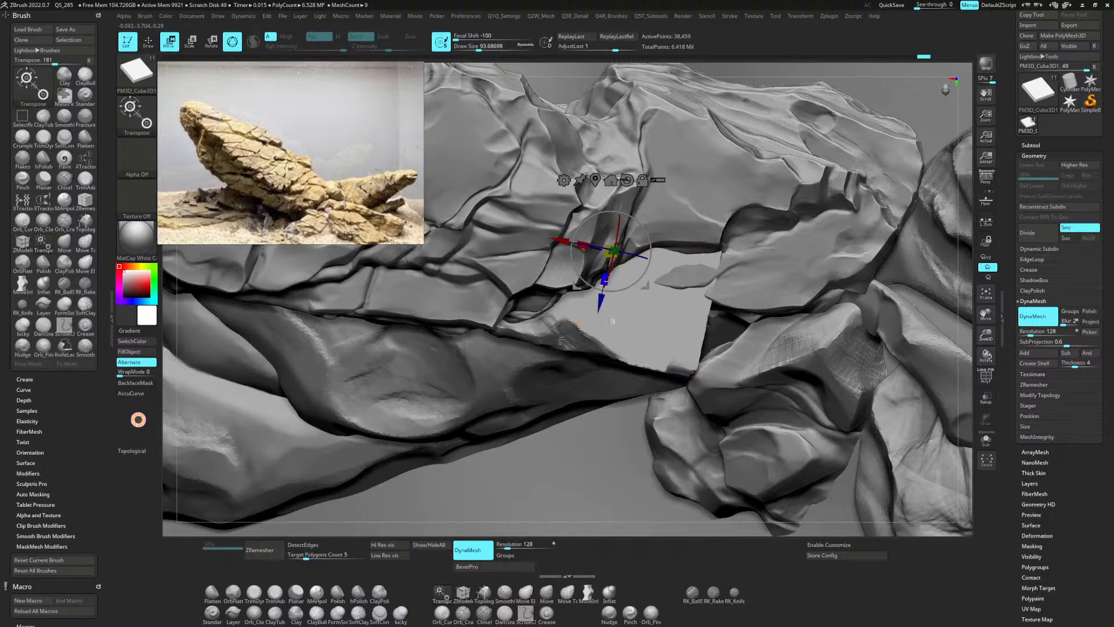
pyautogui.moveTo(605, 280)
pyautogui.mouseDown()
pyautogui.moveTo(641, 273)
pyautogui.moveTo(612, 271)
pyautogui.mouseUp()
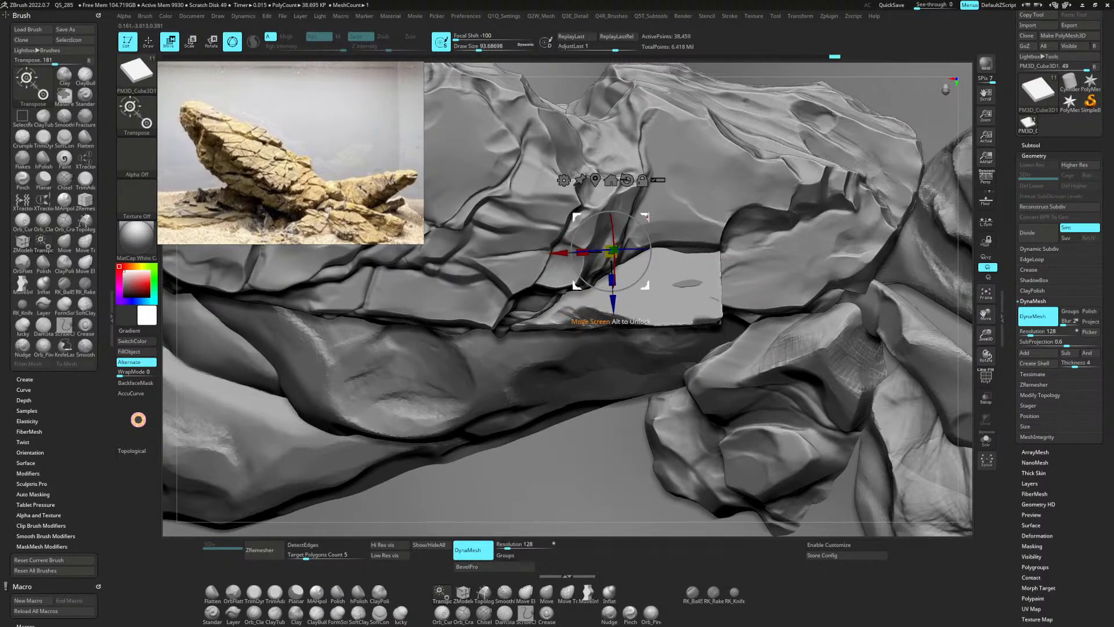
pyautogui.moveTo(647, 225); pyautogui.dragTo(641, 253)
pyautogui.moveTo(644, 272); pyautogui.dragTo(691, 339, button='right')
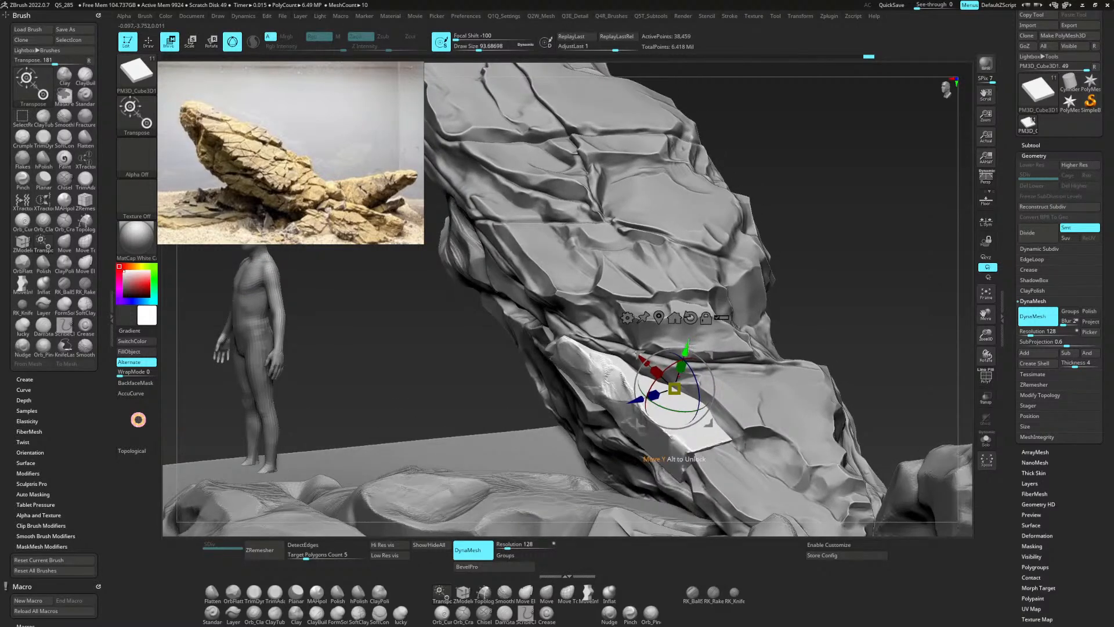
pyautogui.moveTo(686, 348); pyautogui.dragTo(692, 344)
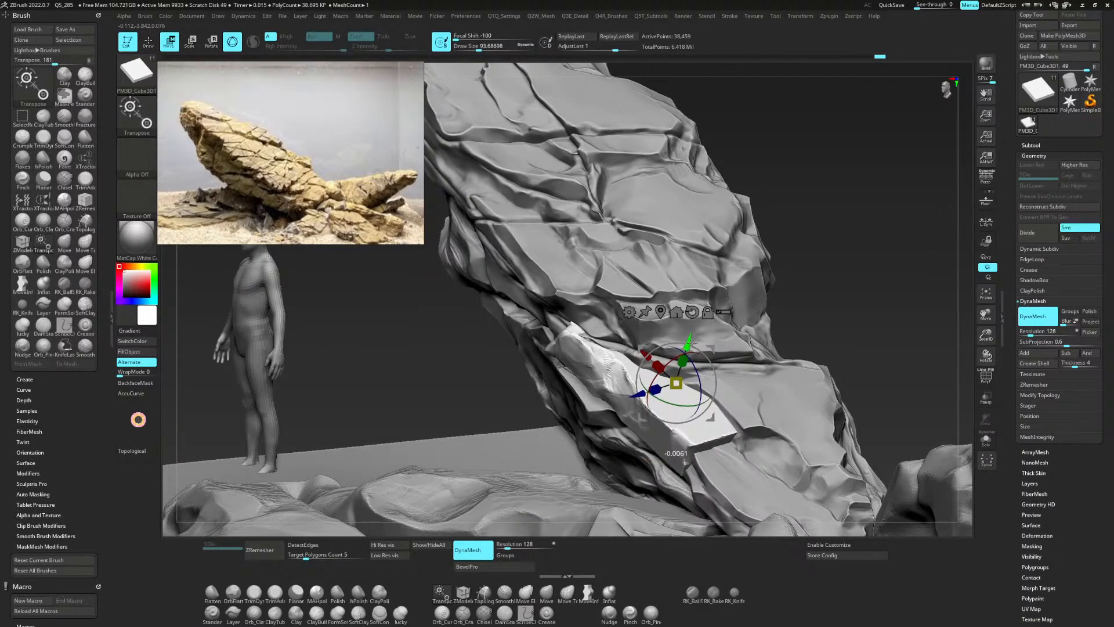
# Reshape the slab's outer side and lower corner with Move Topological at a draw size of about 484, keeping the slab as the active subtool.
pyautogui.press('b')
pyautogui.press('m')
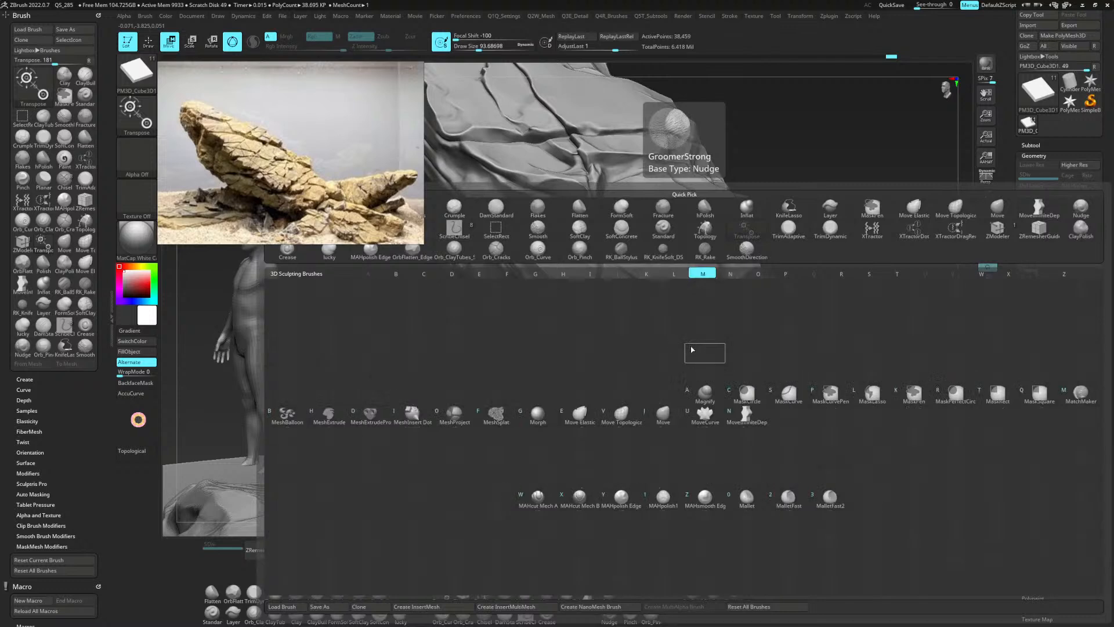
pyautogui.press('t')
pyautogui.press('space')
pyautogui.moveTo(674, 387); pyautogui.dragTo(658, 393)
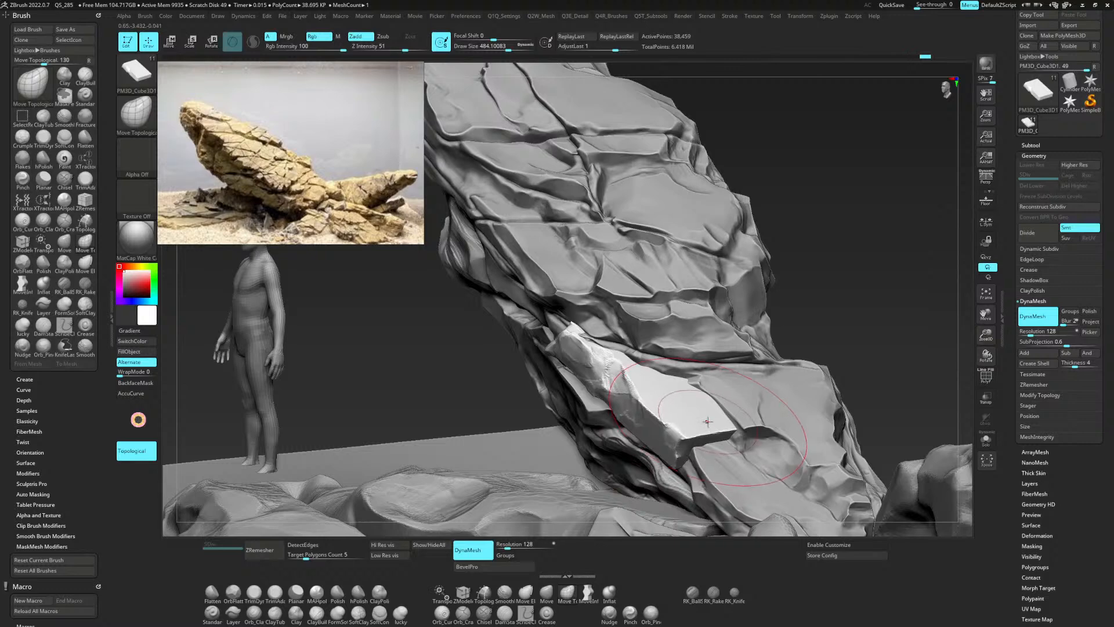
pyautogui.moveTo(710, 418); pyautogui.dragTo(701, 416)
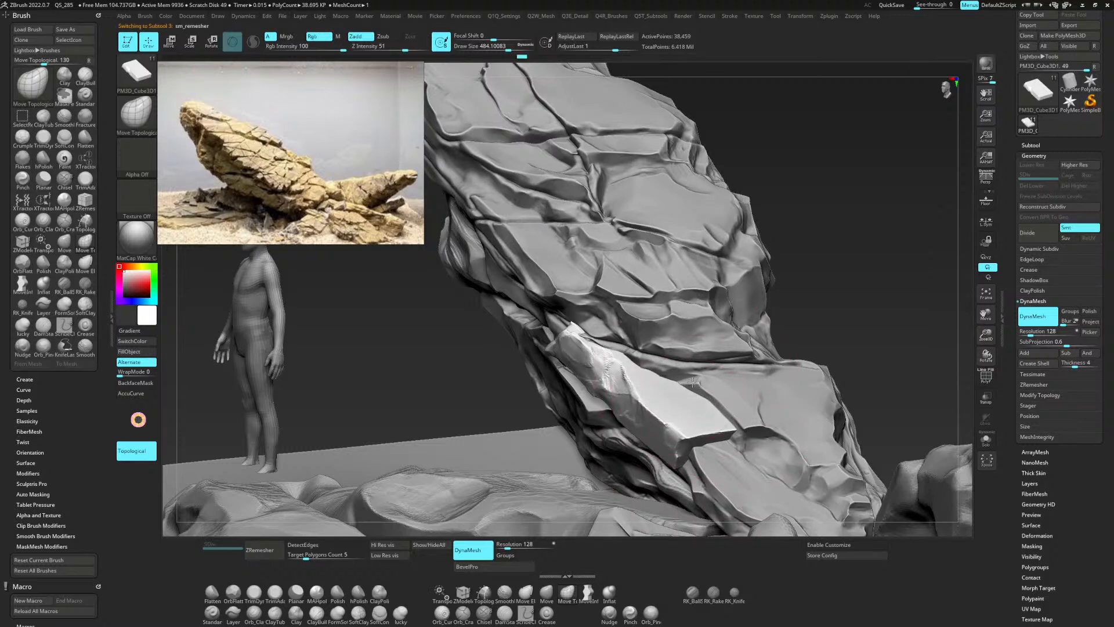
pyautogui.keyDown('alt'); pyautogui.click(692, 396); pyautogui.keyUp('alt')
pyautogui.keyDown('alt'); pyautogui.click(681, 423); pyautogui.keyUp('alt')
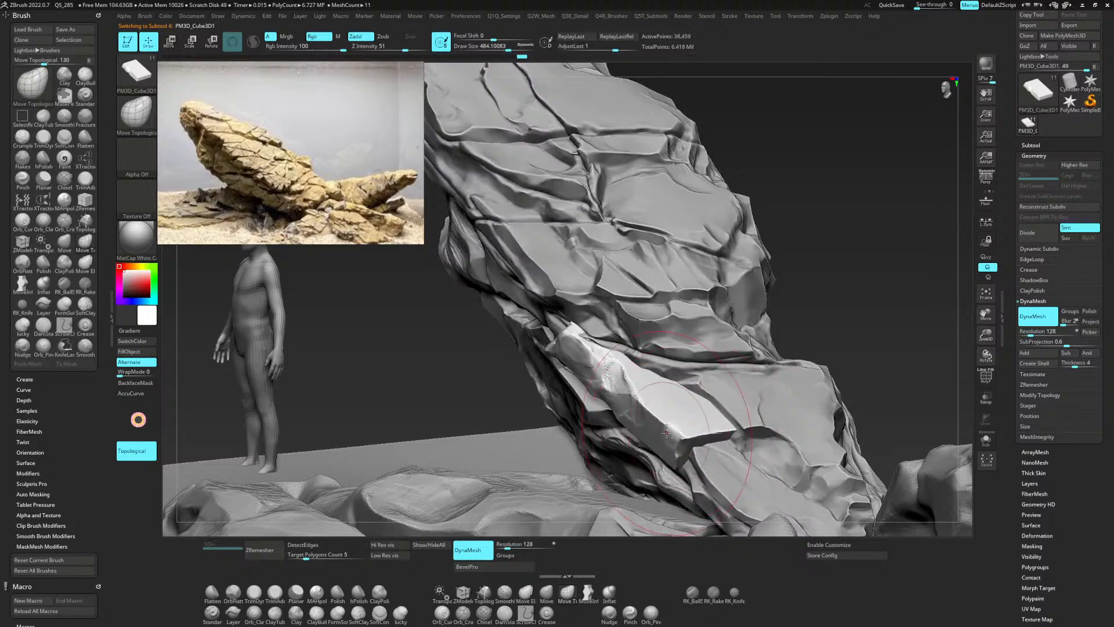
# Roughen the slab's lower end, side and upper edge by adding clay with ClayTubes at a draw size of about 93.69.
pyautogui.press('b')
pyautogui.press('c')
pyautogui.press('t')
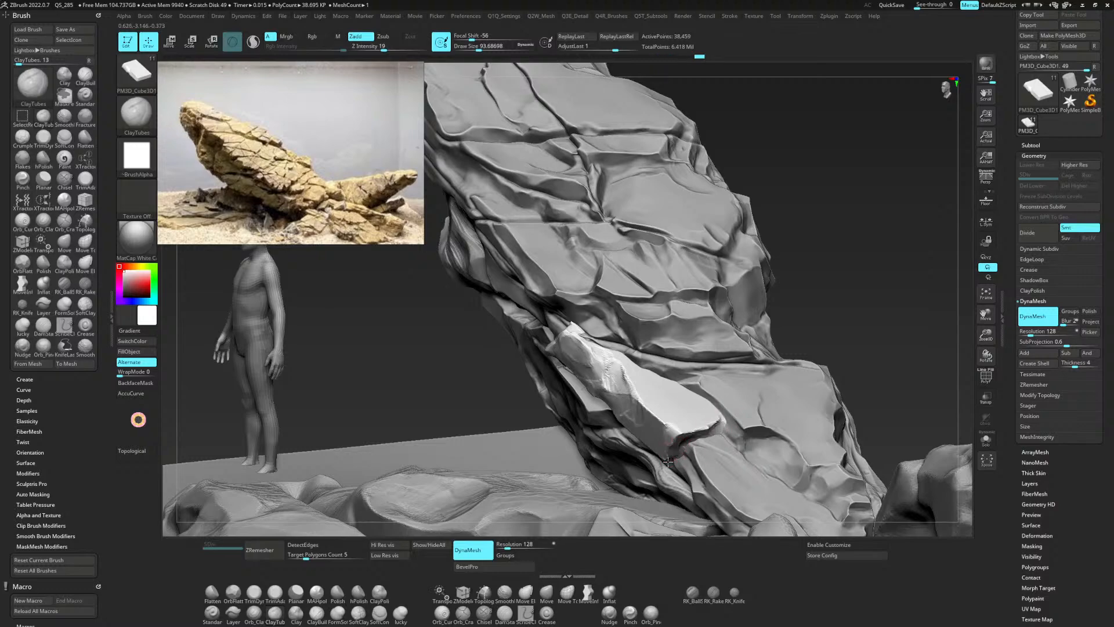
pyautogui.moveTo(673, 457); pyautogui.dragTo(675, 418, button='right')
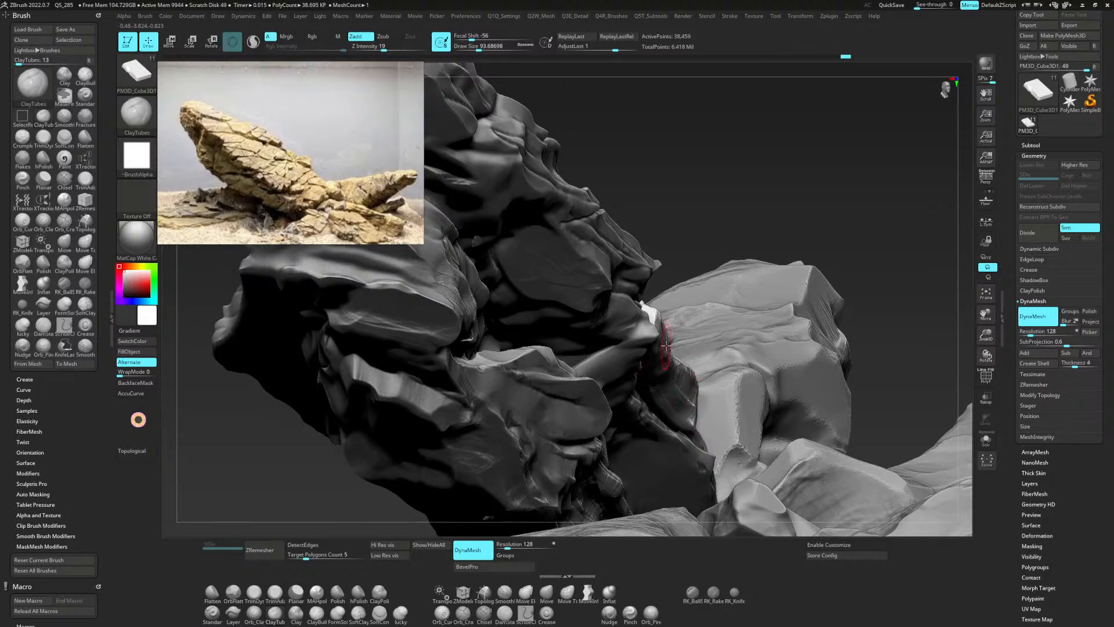
pyautogui.moveTo(713, 367)
pyautogui.mouseDown(button='right')
pyautogui.moveTo(718, 383)
pyautogui.moveTo(685, 367)
pyautogui.moveTo(670, 376)
pyautogui.moveTo(637, 326)
pyautogui.mouseUp(button='right')
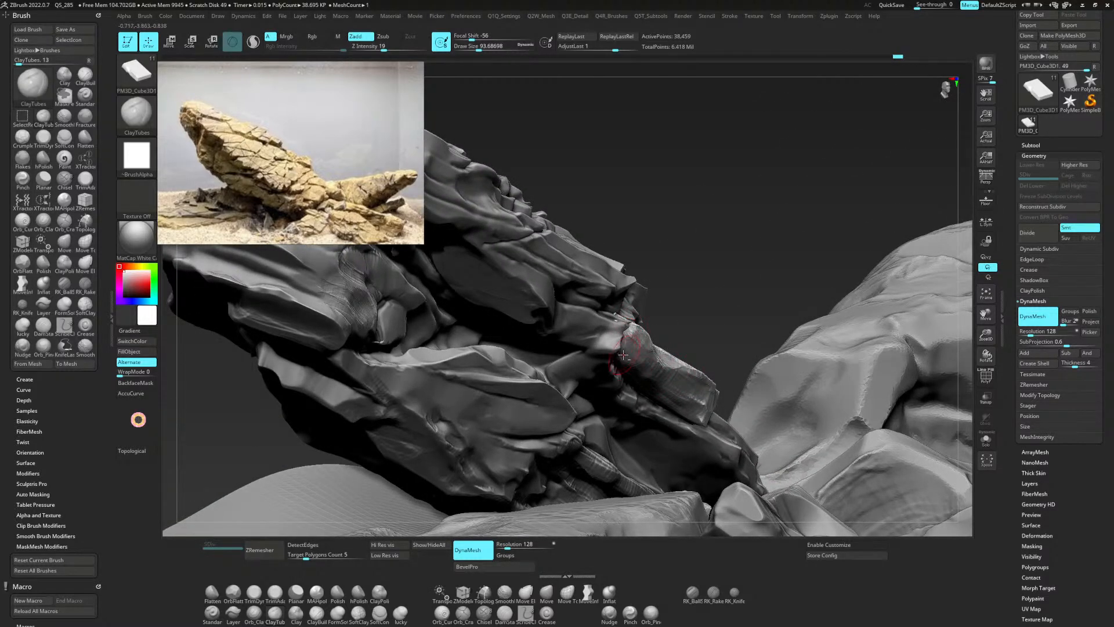
pyautogui.moveTo(685, 287); pyautogui.dragTo(671, 342, button='right')
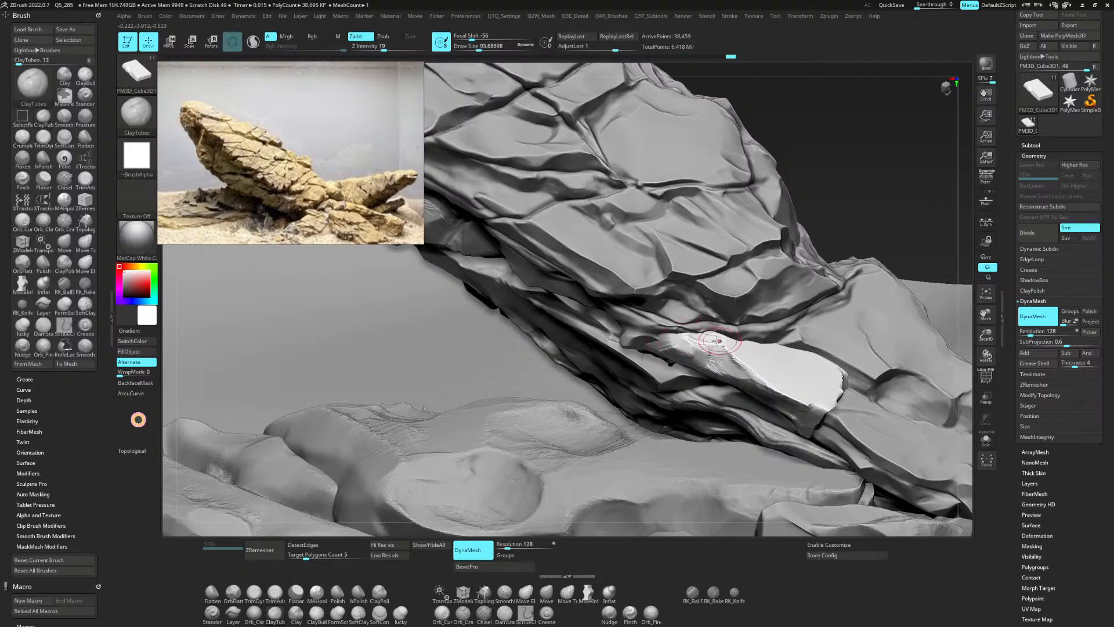
pyautogui.moveTo(708, 329); pyautogui.dragTo(734, 351)
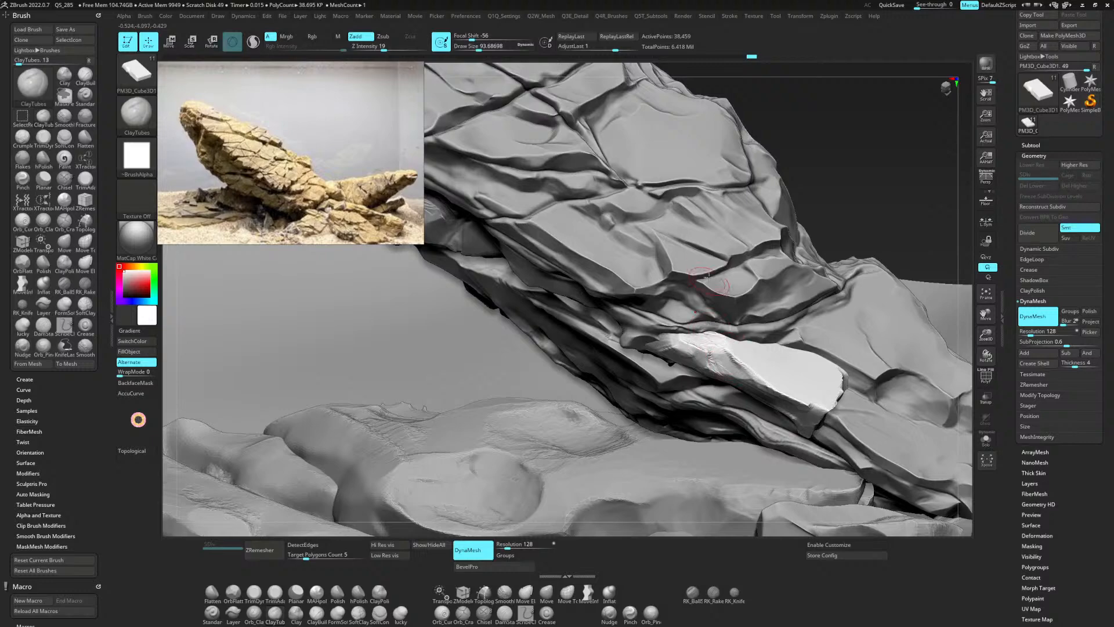
pyautogui.moveTo(713, 266)
pyautogui.mouseDown(button='right')
pyautogui.moveTo(749, 308)
pyautogui.moveTo(727, 349)
pyautogui.moveTo(798, 346)
pyautogui.moveTo(722, 349)
pyautogui.moveTo(705, 381)
pyautogui.moveTo(699, 371)
pyautogui.moveTo(684, 381)
pyautogui.mouseUp(button='right')
# Give TrimDynamic the same picker orientation as ClayTubes, and flatten the slab's top face, long edge and lower end at a draw size of 64.
pyautogui.press('b')
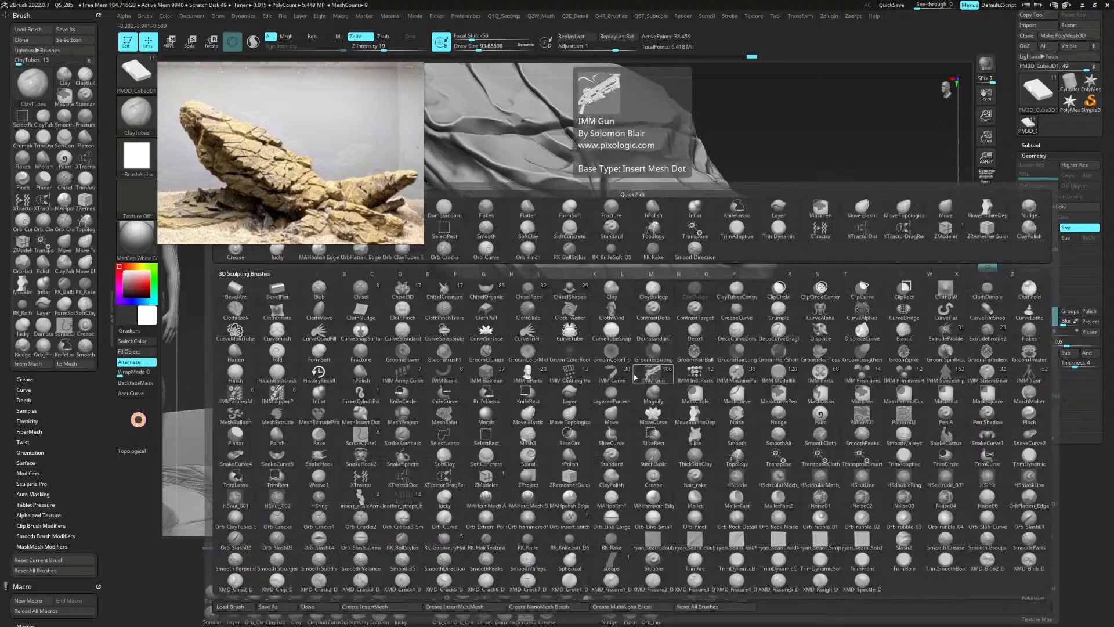
pyautogui.press('t')
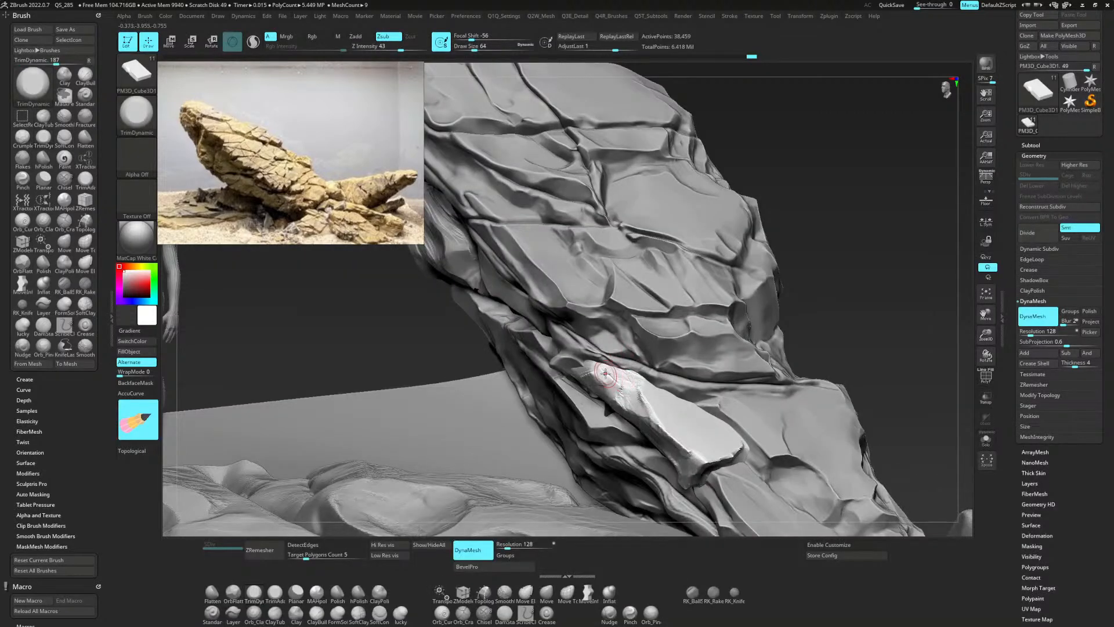
pyautogui.click(436, 16)
pyautogui.click(498, 84)
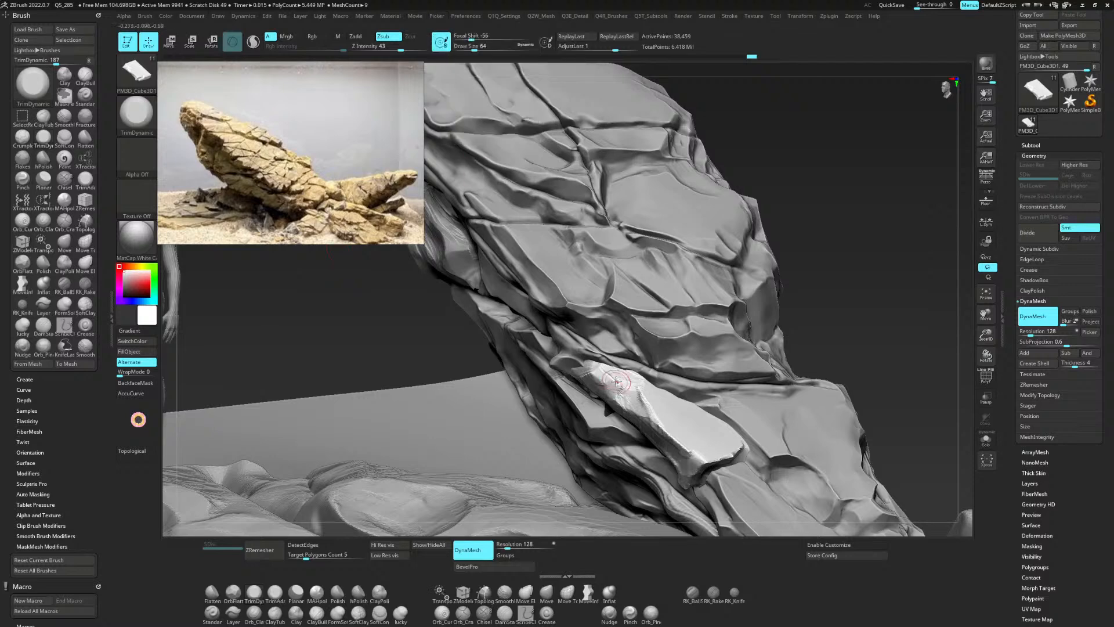
pyautogui.moveTo(586, 371)
pyautogui.mouseDown()
pyautogui.moveTo(633, 378)
pyautogui.moveTo(647, 397)
pyautogui.moveTo(619, 378)
pyautogui.moveTo(638, 395)
pyautogui.moveTo(635, 414)
pyautogui.moveTo(664, 427)
pyautogui.moveTo(665, 444)
pyautogui.moveTo(664, 435)
pyautogui.moveTo(731, 454)
pyautogui.moveTo(724, 463)
pyautogui.moveTo(745, 454)
pyautogui.moveTo(722, 463)
pyautogui.mouseUp()
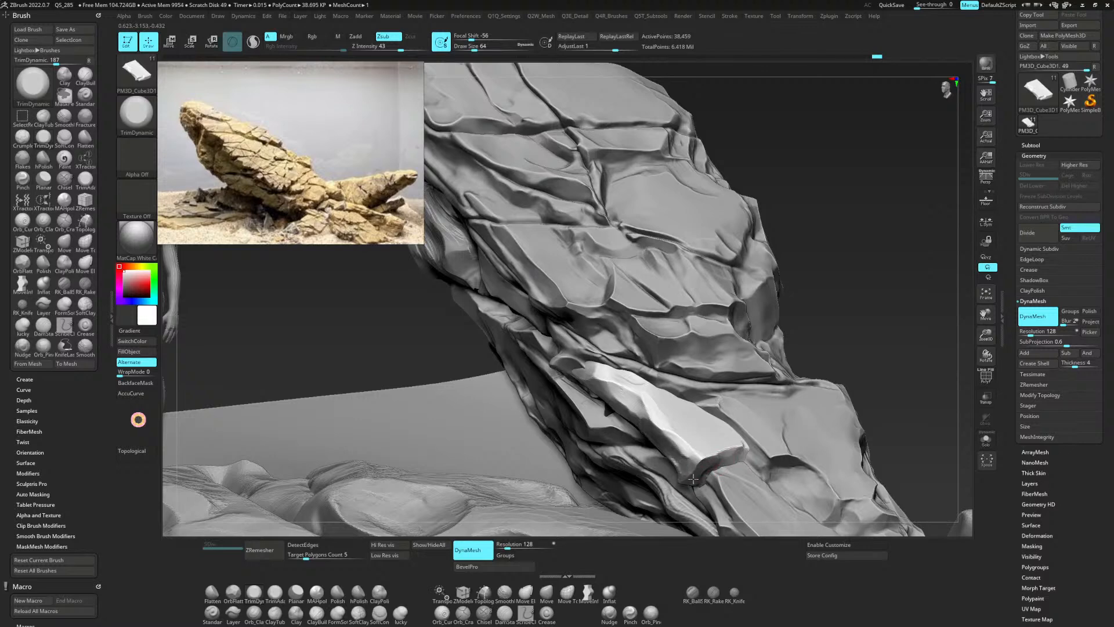
pyautogui.moveTo(693, 479); pyautogui.dragTo(681, 471)
pyautogui.moveTo(680, 472); pyautogui.dragTo(686, 466)
# Trim the slab's long side face, ridge and broken lower end into flat facets with TrimDynamic at a draw size of 64.
pyautogui.moveTo(734, 361)
pyautogui.mouseDown(button='right')
pyautogui.moveTo(710, 415)
pyautogui.moveTo(721, 417)
pyautogui.moveTo(717, 397)
pyautogui.moveTo(692, 398)
pyautogui.moveTo(737, 414)
pyautogui.mouseUp(button='right')
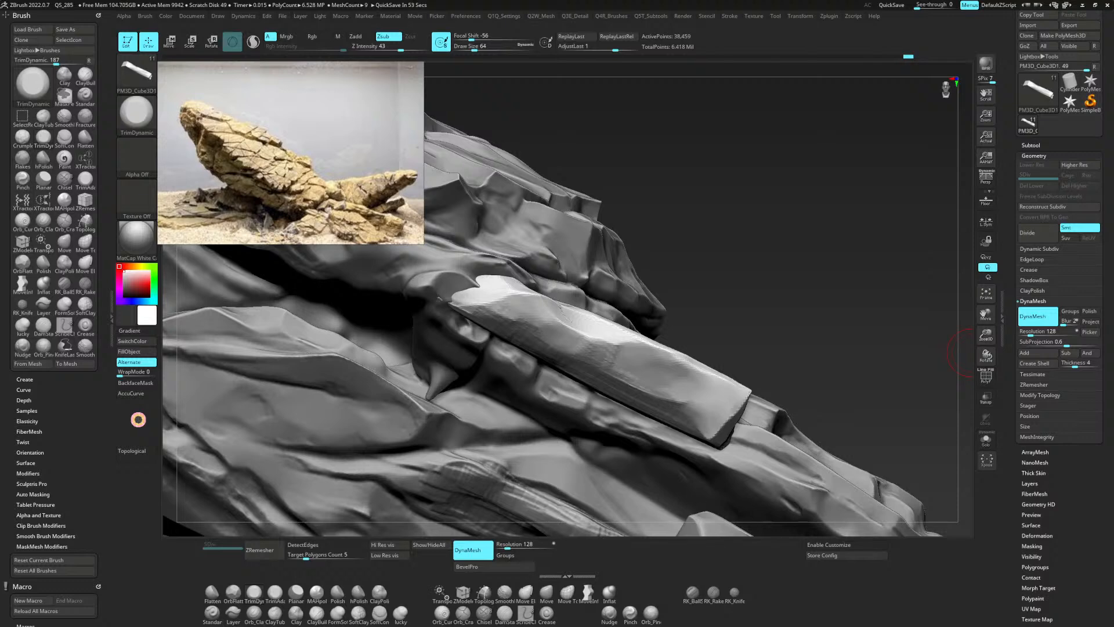
pyautogui.moveTo(951, 343)
pyautogui.keyDown('ctrl'); pyautogui.mouseDown(button='right')
pyautogui.moveTo(796, 251)
pyautogui.moveTo(729, 326)
pyautogui.moveTo(754, 319)
pyautogui.moveTo(657, 328)
pyautogui.moveTo(632, 309)
pyautogui.mouseUp(button='right'); pyautogui.keyUp('ctrl')
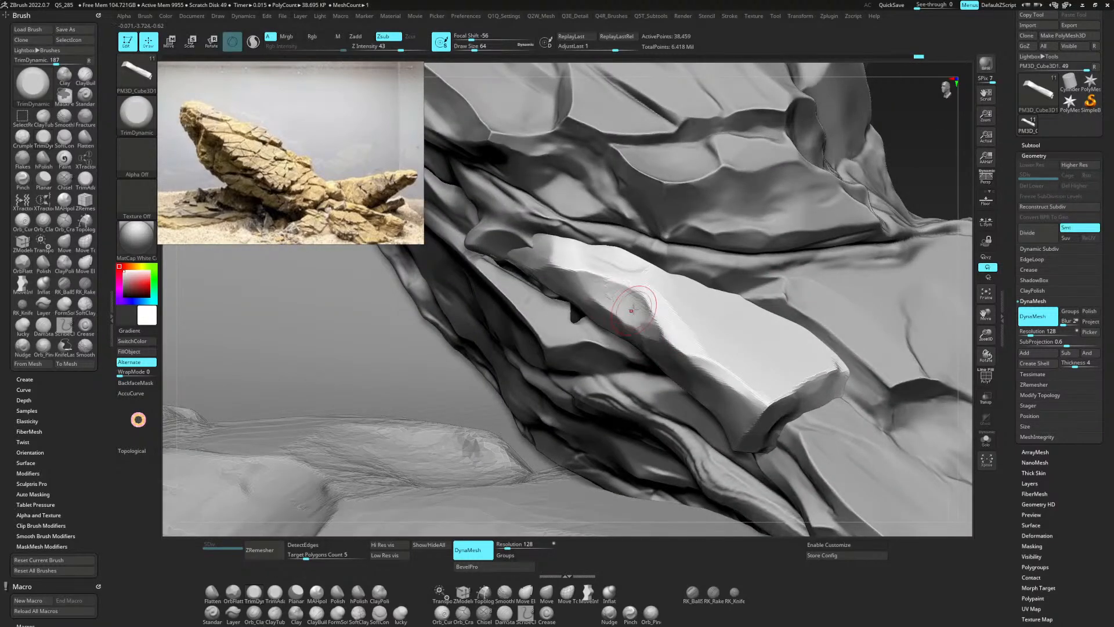
pyautogui.moveTo(633, 309); pyautogui.dragTo(709, 396)
pyautogui.moveTo(811, 348); pyautogui.dragTo(809, 320, button='right')
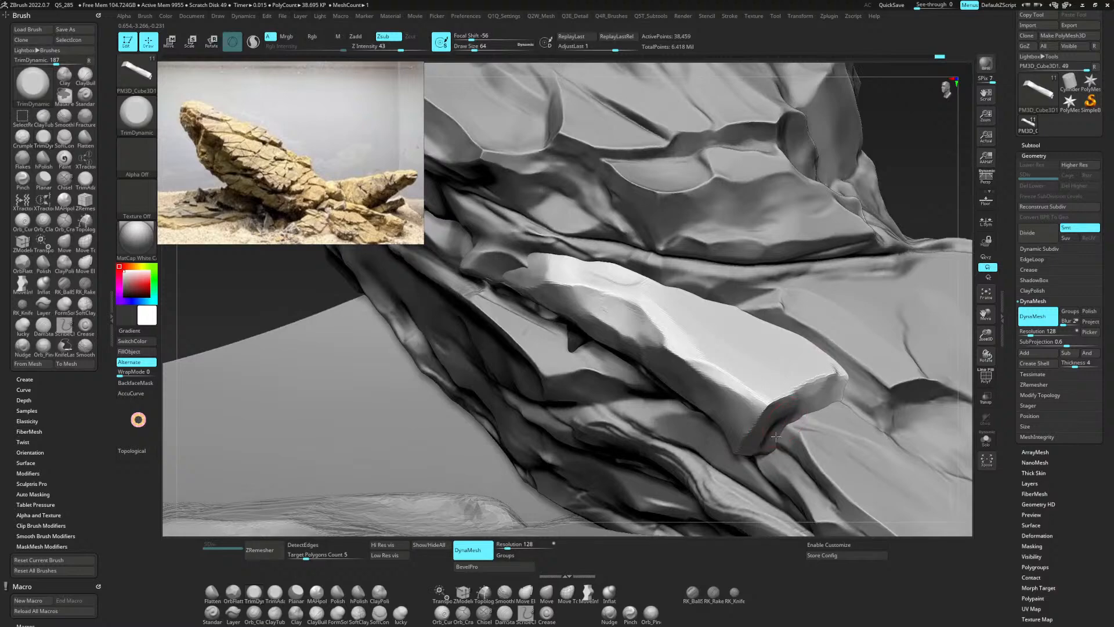
pyautogui.moveTo(776, 435)
pyautogui.mouseDown()
pyautogui.moveTo(813, 400)
pyautogui.moveTo(788, 406)
pyautogui.moveTo(792, 419)
pyautogui.mouseUp()
pyautogui.moveTo(791, 419); pyautogui.dragTo(751, 443, button='right')
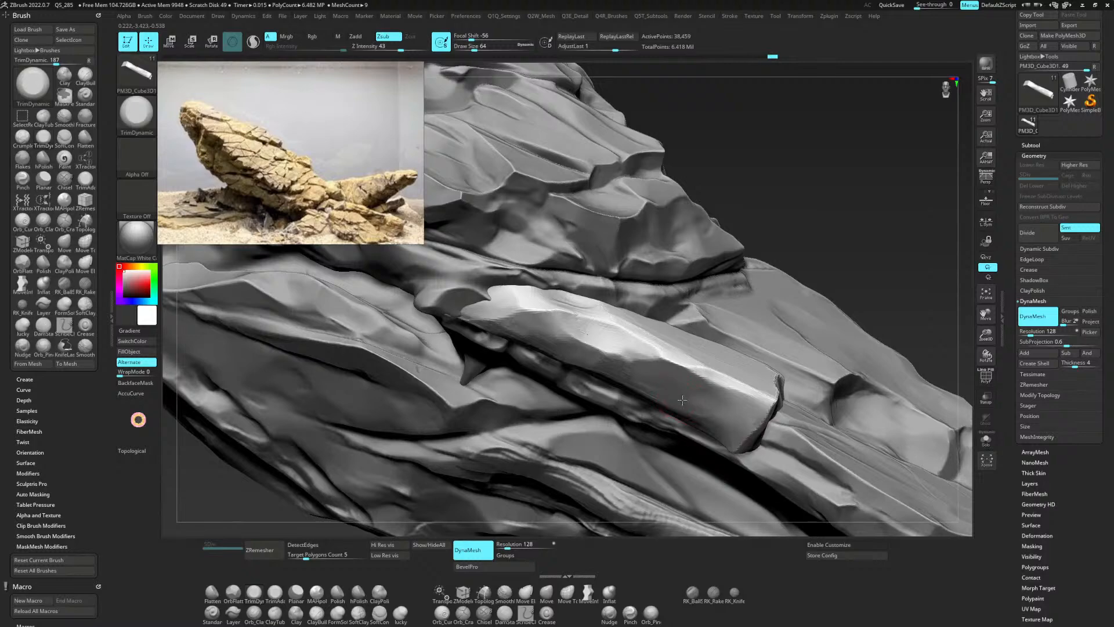
pyautogui.moveTo(604, 338)
pyautogui.mouseDown()
pyautogui.moveTo(622, 344)
pyautogui.moveTo(590, 337)
pyautogui.moveTo(612, 338)
pyautogui.mouseUp()
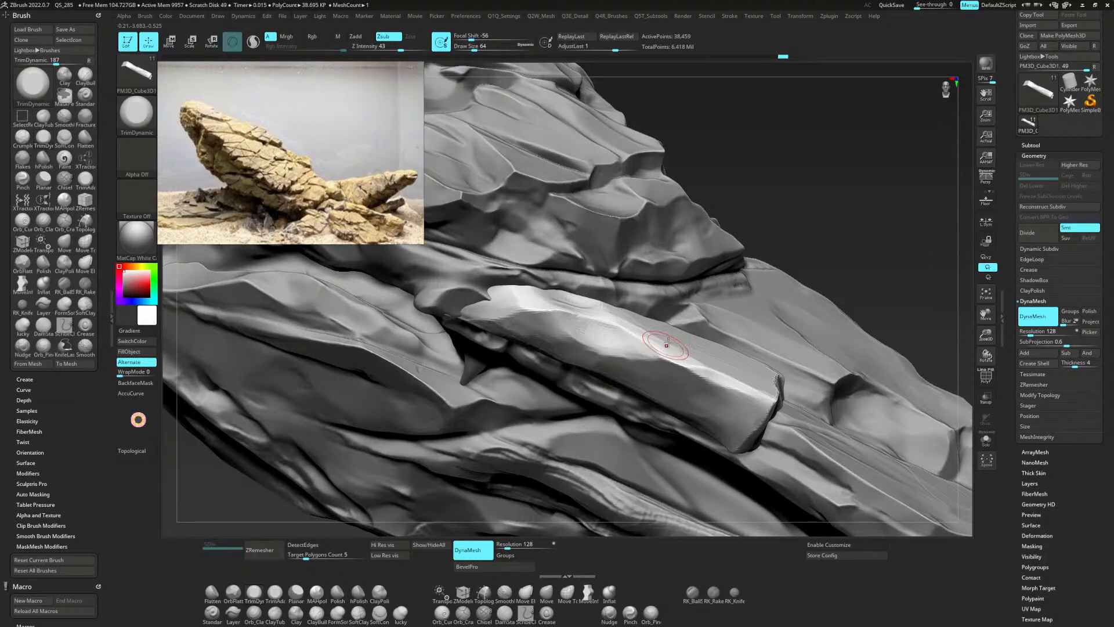
# Cut a groove across the middle of the slab with DamStandard at a draw size of about 46.17.
pyautogui.moveTo(667, 342)
pyautogui.mouseDown(button='right')
pyautogui.moveTo(603, 325)
pyautogui.moveTo(580, 342)
pyautogui.moveTo(598, 360)
pyautogui.moveTo(635, 340)
pyautogui.mouseUp(button='right')
pyautogui.press('b')
pyautogui.press('d')
pyautogui.press('s')
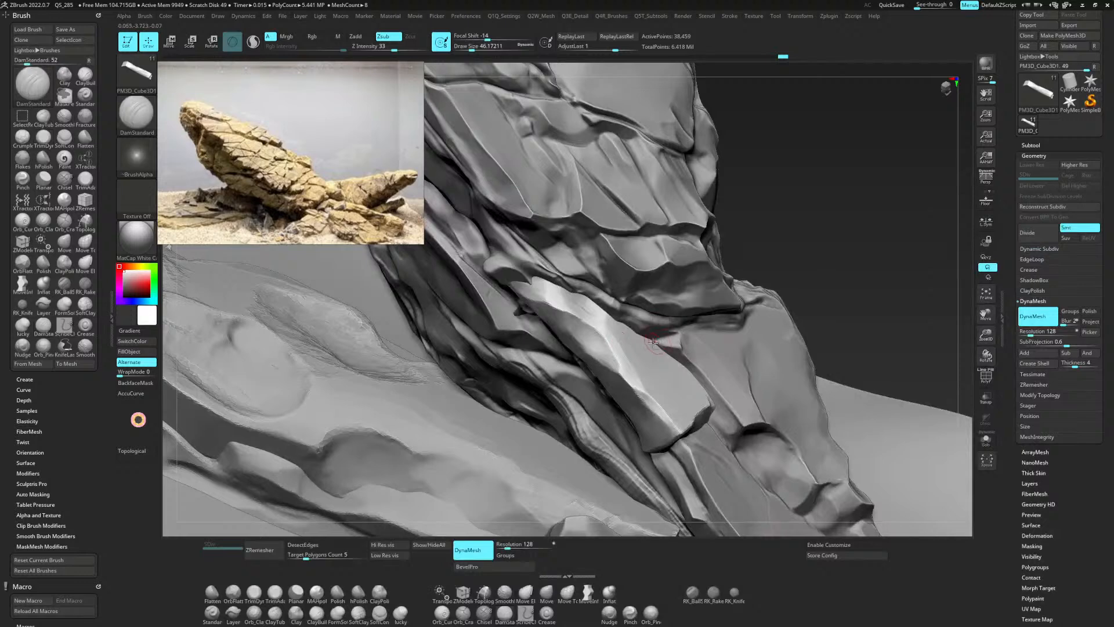
pyautogui.moveTo(653, 343)
pyautogui.mouseDown()
pyautogui.moveTo(568, 339)
pyautogui.moveTo(649, 352)
pyautogui.moveTo(615, 366)
pyautogui.moveTo(580, 348)
pyautogui.mouseUp()
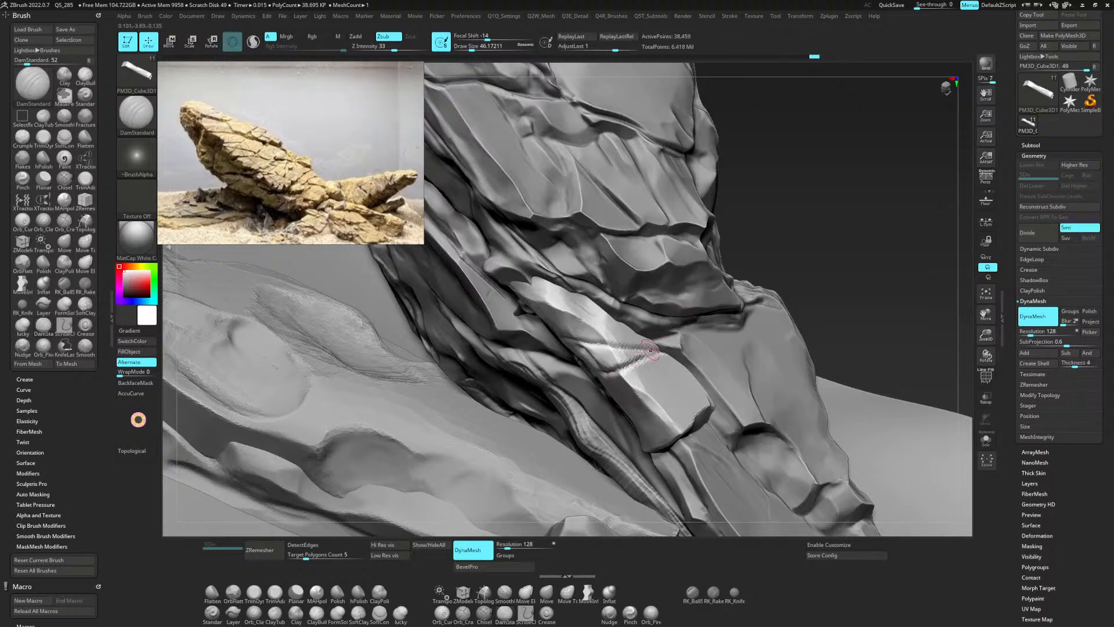
# Add clay along the slab's cross groove with ClayTubes at a draw size of about 41.42.
pyautogui.press('b')
pyautogui.press('c')
pyautogui.press('t')
pyautogui.press('space')
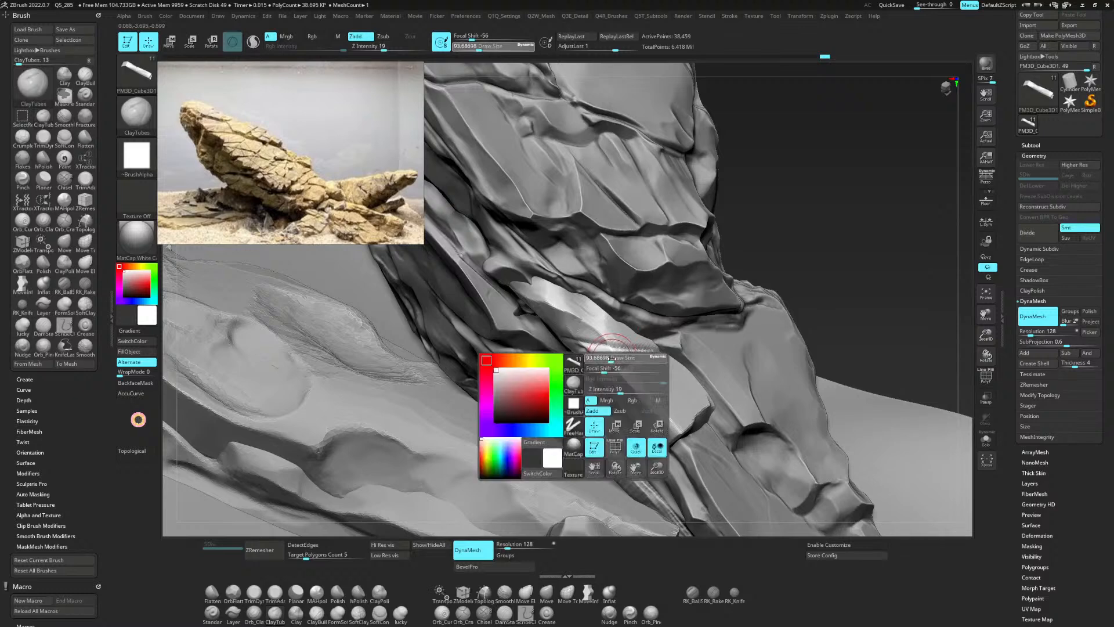
pyautogui.moveTo(612, 359); pyautogui.dragTo(603, 358)
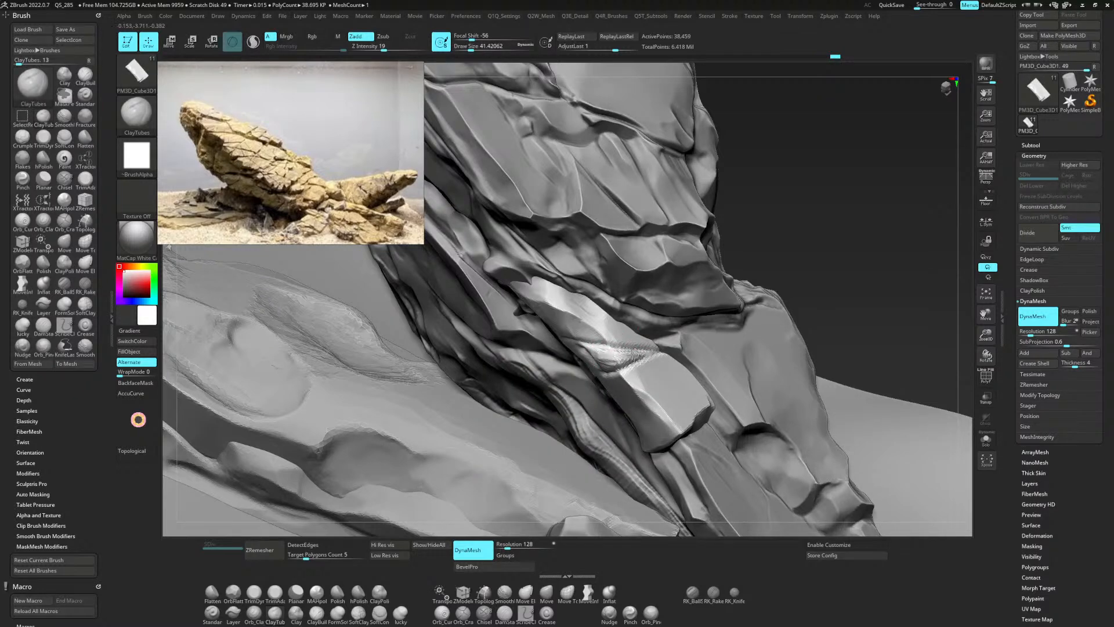
pyautogui.moveTo(607, 359); pyautogui.dragTo(637, 357)
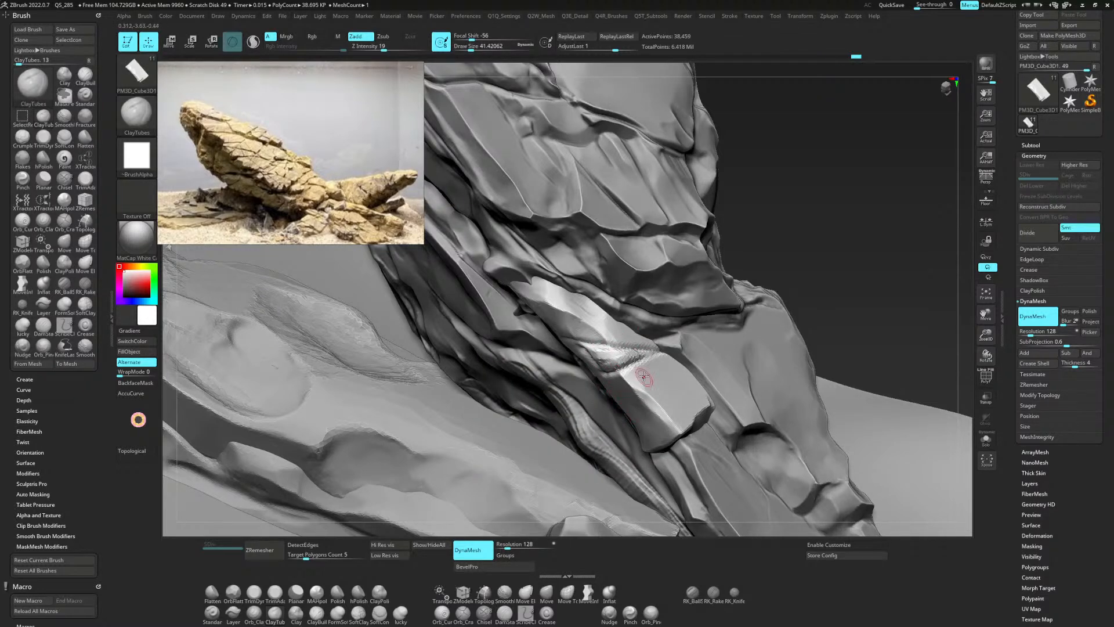
# Build up clay on the slab's long side below the groove and at its upper end with ClayTubes at a draw size of about 90.22.
pyautogui.moveTo(644, 378)
pyautogui.mouseDown(button='right')
pyautogui.moveTo(637, 400)
pyautogui.moveTo(633, 392)
pyautogui.mouseUp(button='right')
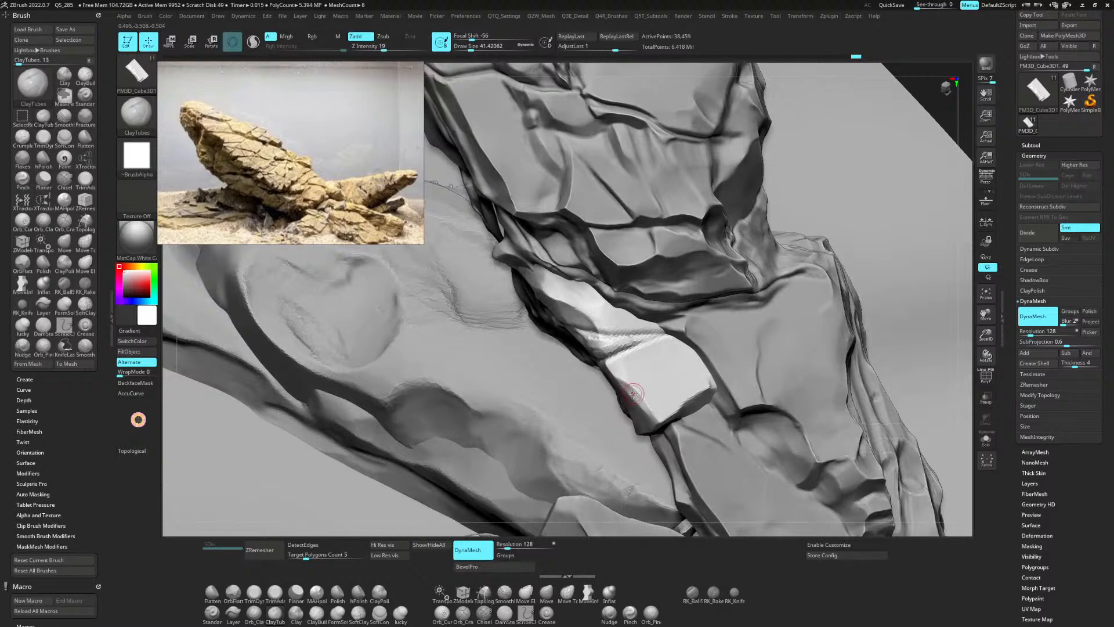
pyautogui.press('b')
pyautogui.press('c')
pyautogui.press('t')
pyautogui.moveTo(633, 393); pyautogui.dragTo(607, 369)
pyautogui.press('space')
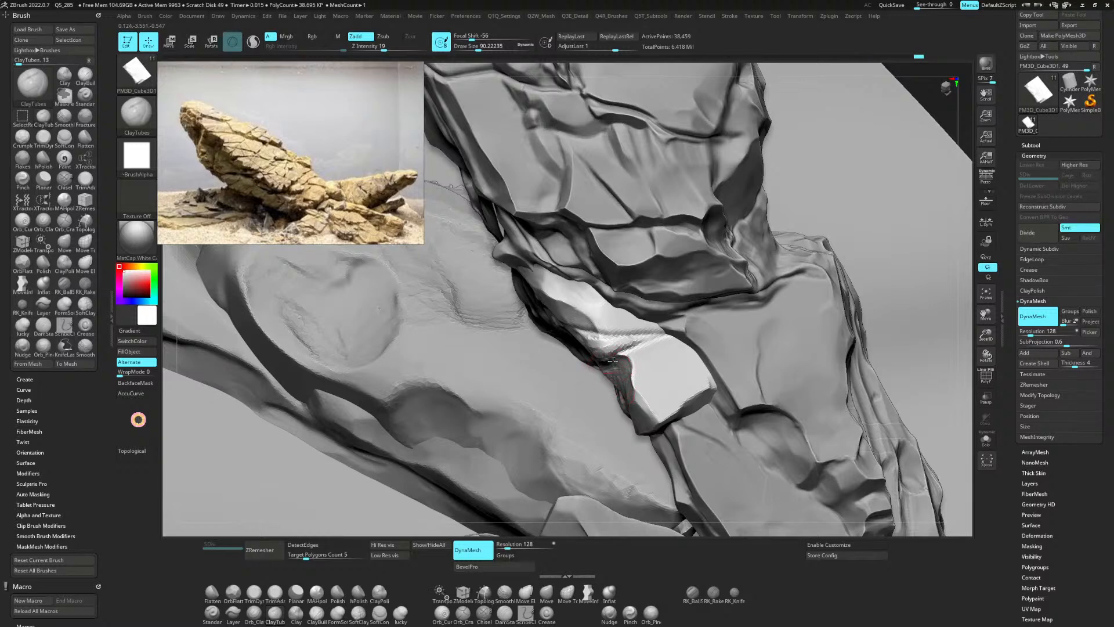
pyautogui.moveTo(612, 361)
pyautogui.mouseDown()
pyautogui.moveTo(617, 381)
pyautogui.moveTo(626, 383)
pyautogui.moveTo(620, 364)
pyautogui.moveTo(630, 379)
pyautogui.mouseUp()
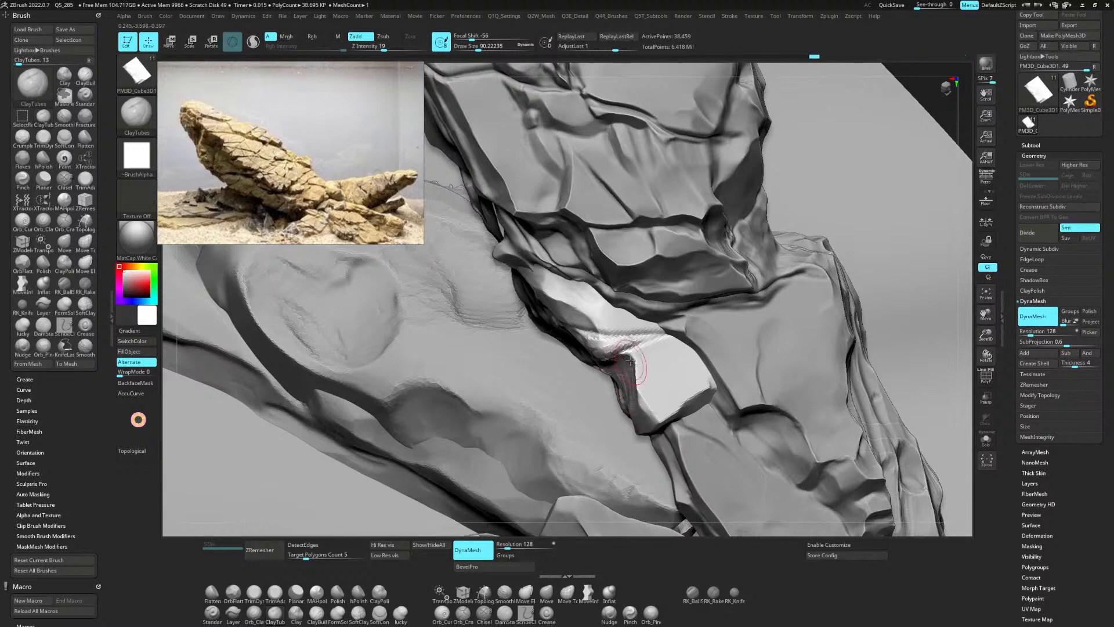
pyautogui.moveTo(568, 303)
pyautogui.mouseDown()
pyautogui.moveTo(552, 289)
pyautogui.moveTo(572, 309)
pyautogui.mouseUp()
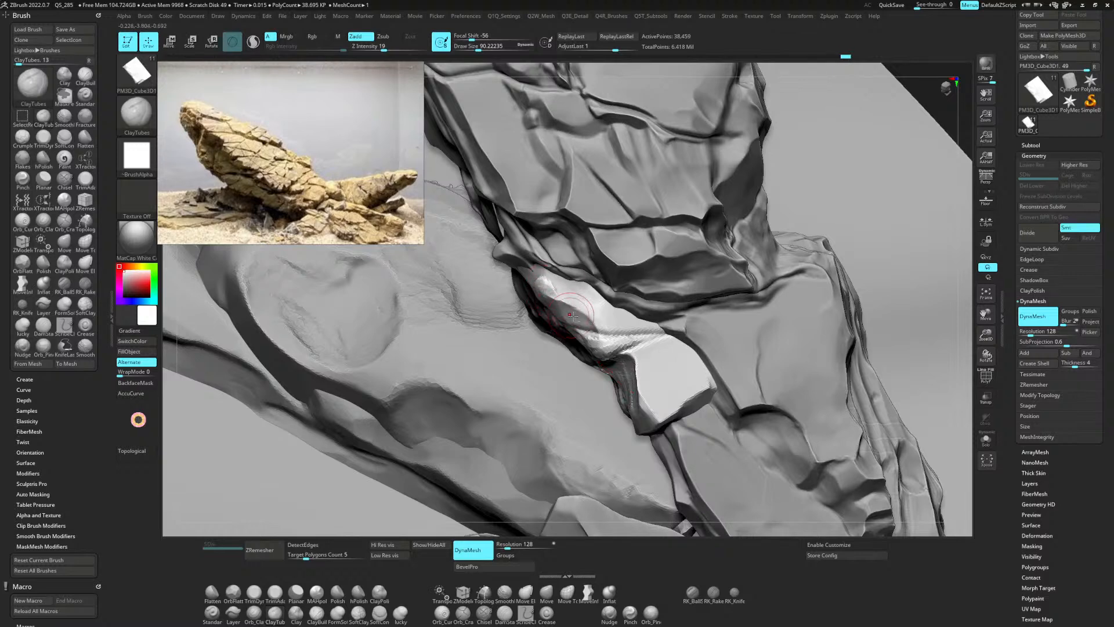
pyautogui.moveTo(539, 271)
pyautogui.mouseDown()
pyautogui.moveTo(542, 289)
pyautogui.moveTo(529, 267)
pyautogui.mouseUp()
# Carve into the slab's upper end, lower corner, lower block and side with subtractive ClayTubes strokes.
pyautogui.moveTo(558, 282)
pyautogui.keyDown('alt'); pyautogui.mouseDown()
pyautogui.moveTo(566, 292)
pyautogui.moveTo(538, 290)
pyautogui.moveTo(613, 334)
pyautogui.moveTo(596, 345)
pyautogui.mouseUp(); pyautogui.keyUp('alt')
pyautogui.keyDown('alt'); pyautogui.moveTo(661, 417); pyautogui.dragTo(671, 415); pyautogui.keyUp('alt')
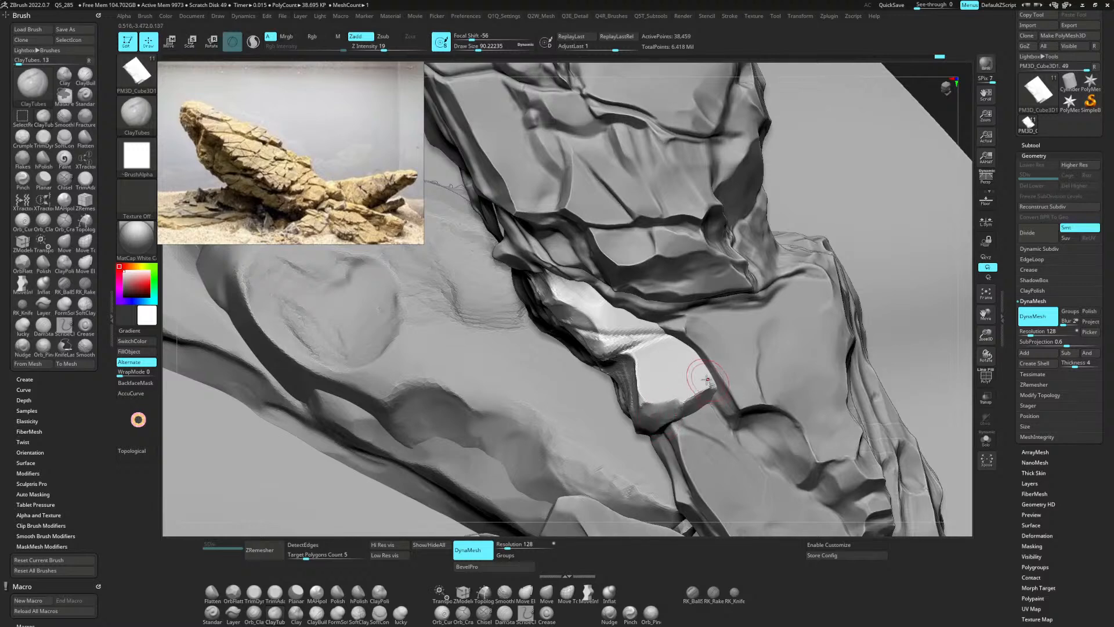
pyautogui.moveTo(704, 377)
pyautogui.keyDown('alt'); pyautogui.mouseDown()
pyautogui.moveTo(684, 374)
pyautogui.moveTo(670, 387)
pyautogui.moveTo(632, 349)
pyautogui.moveTo(638, 411)
pyautogui.moveTo(623, 371)
pyautogui.moveTo(631, 384)
pyautogui.mouseUp(); pyautogui.keyUp('alt')
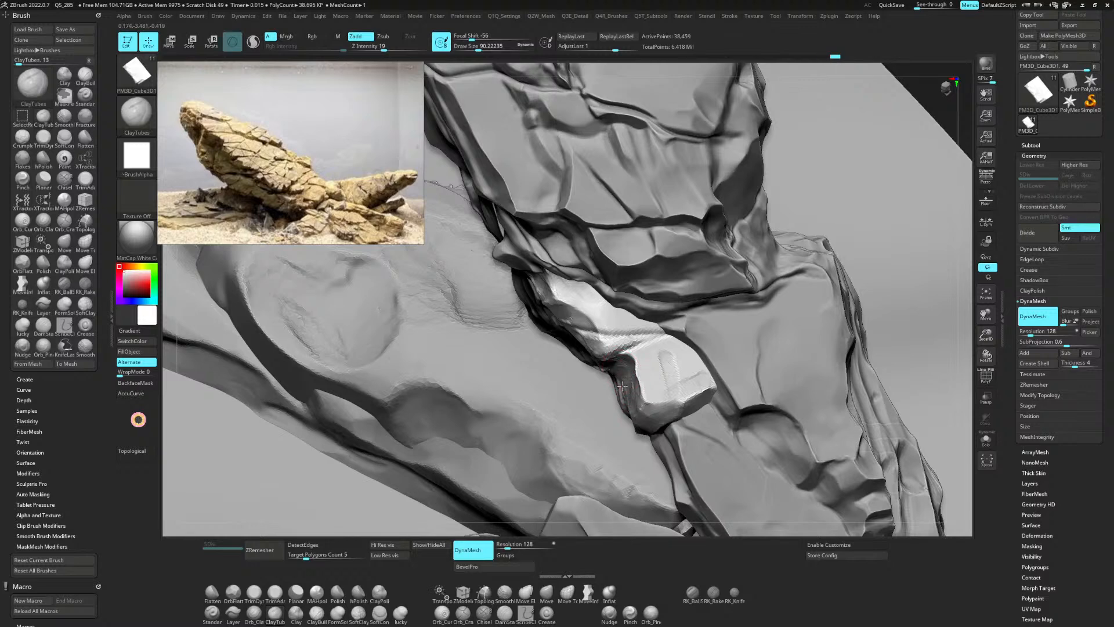
pyautogui.keyDown('alt'); pyautogui.moveTo(629, 365); pyautogui.dragTo(640, 397); pyautogui.keyUp('alt')
# Roughen the top face and broken lower end of the slab with ClayTubes strokes at a draw size of about 90.22.
pyautogui.moveTo(677, 369)
pyautogui.mouseDown(button='right')
pyautogui.moveTo(669, 411)
pyautogui.moveTo(606, 449)
pyautogui.mouseUp(button='right')
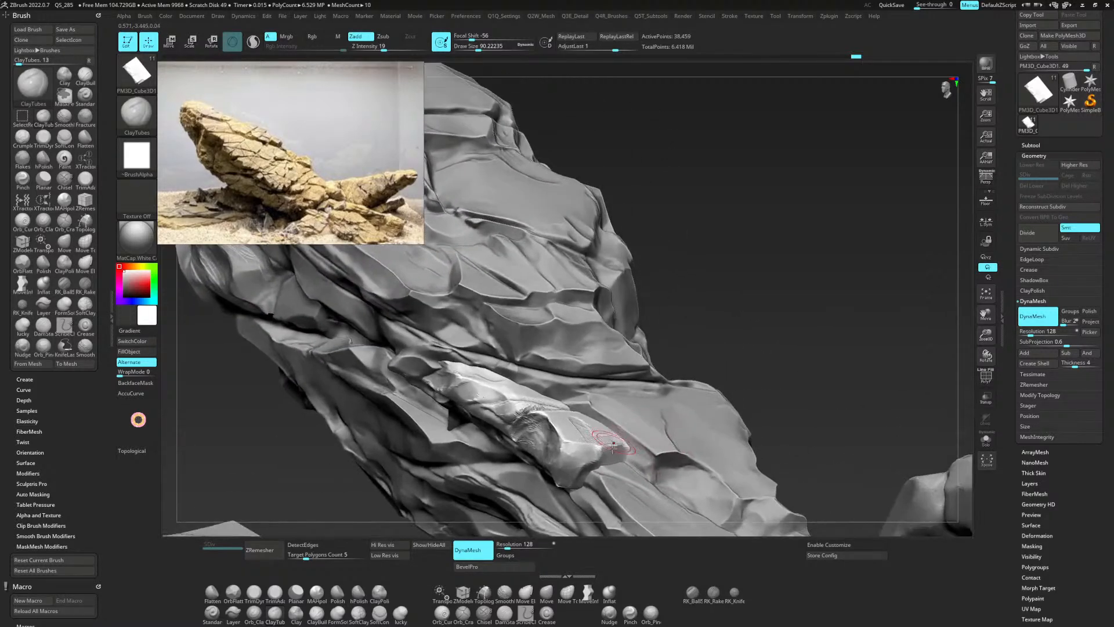
pyautogui.moveTo(606, 448); pyautogui.dragTo(603, 443)
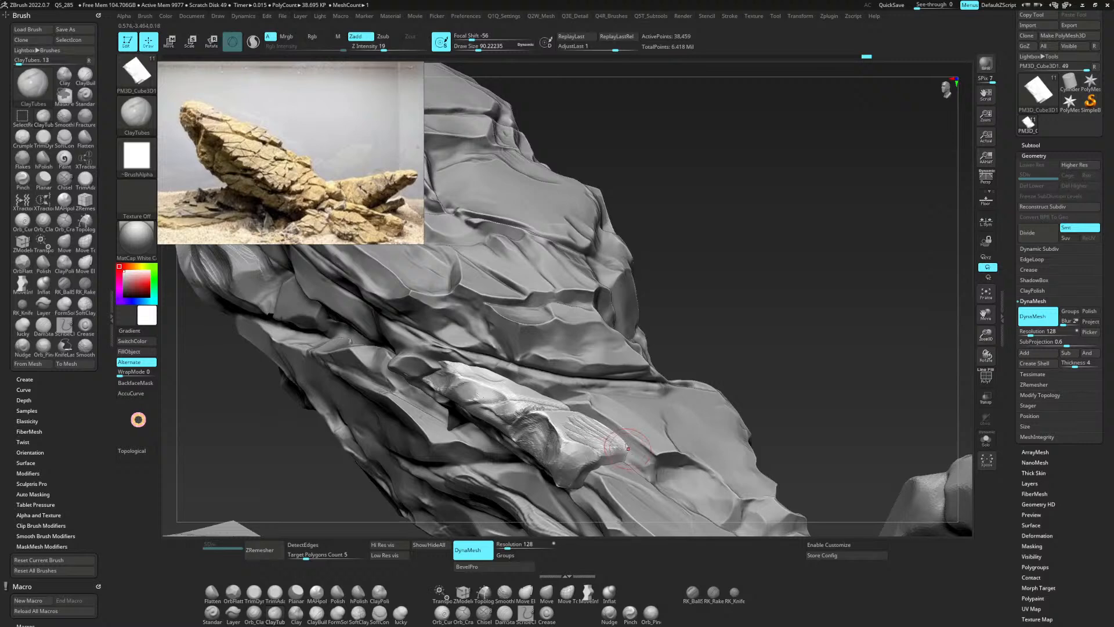
pyautogui.moveTo(626, 448)
pyautogui.mouseDown()
pyautogui.moveTo(560, 428)
pyautogui.moveTo(560, 417)
pyautogui.moveTo(584, 422)
pyautogui.mouseUp()
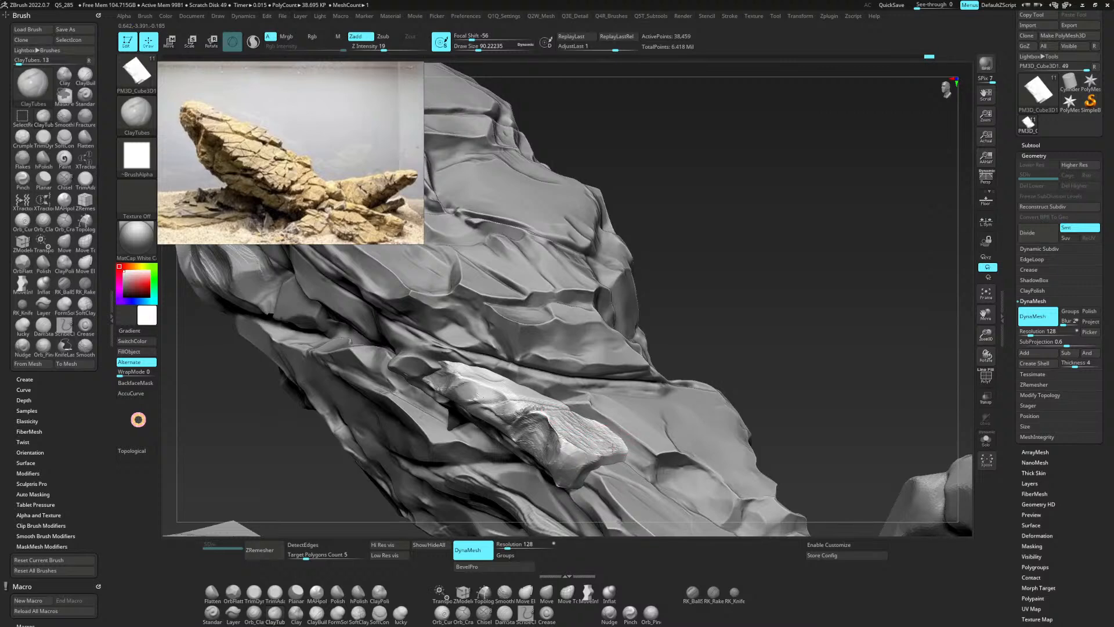
pyautogui.moveTo(607, 441); pyautogui.dragTo(588, 429)
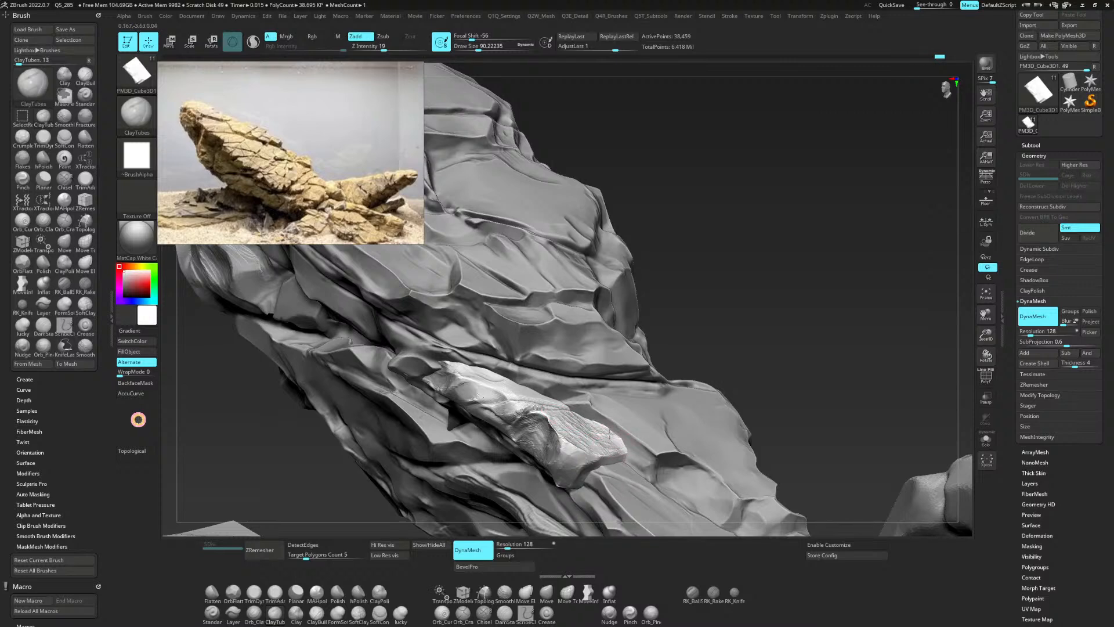
pyautogui.moveTo(634, 324); pyautogui.dragTo(700, 292, button='right')
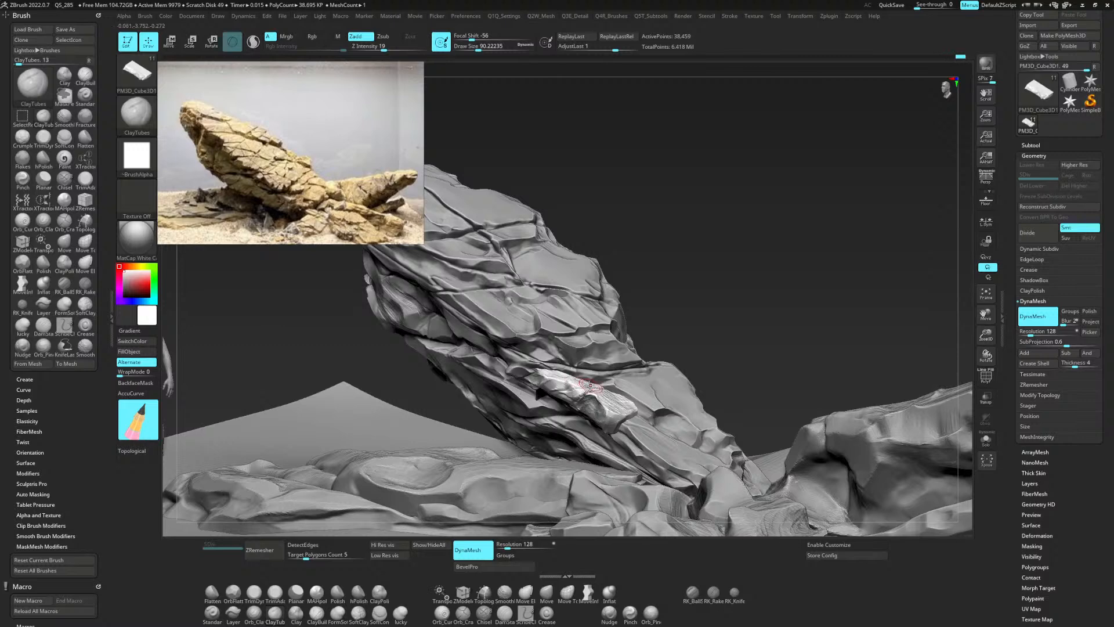
pyautogui.moveTo(573, 381)
pyautogui.mouseDown()
pyautogui.moveTo(607, 404)
pyautogui.moveTo(624, 398)
pyautogui.mouseUp()
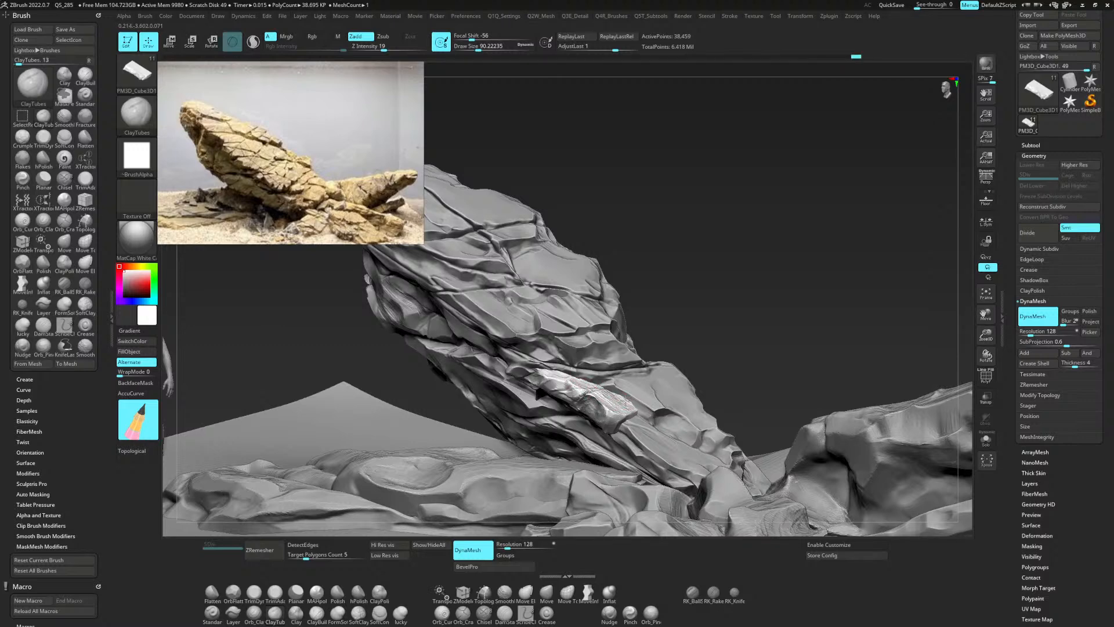
# Flatten the slab's top face and upper end with Planar at a draw size of about 77.02, and smooth its lower part.
pyautogui.click(296, 591)
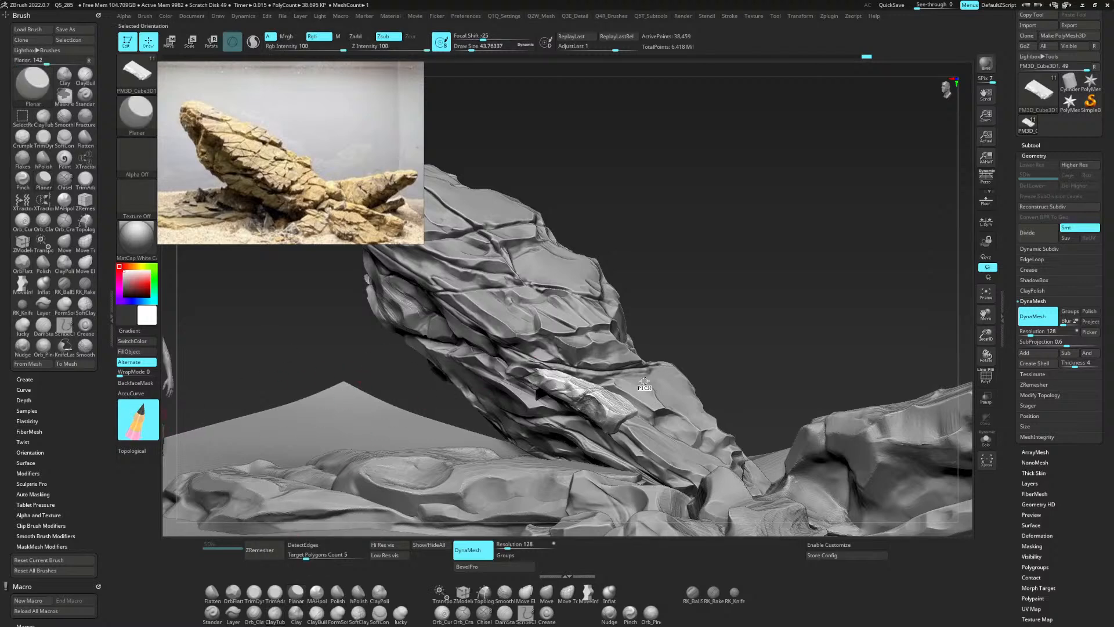
pyautogui.press('space')
pyautogui.moveTo(606, 399)
pyautogui.mouseDown()
pyautogui.moveTo(617, 399)
pyautogui.moveTo(572, 382)
pyautogui.moveTo(585, 388)
pyautogui.mouseUp()
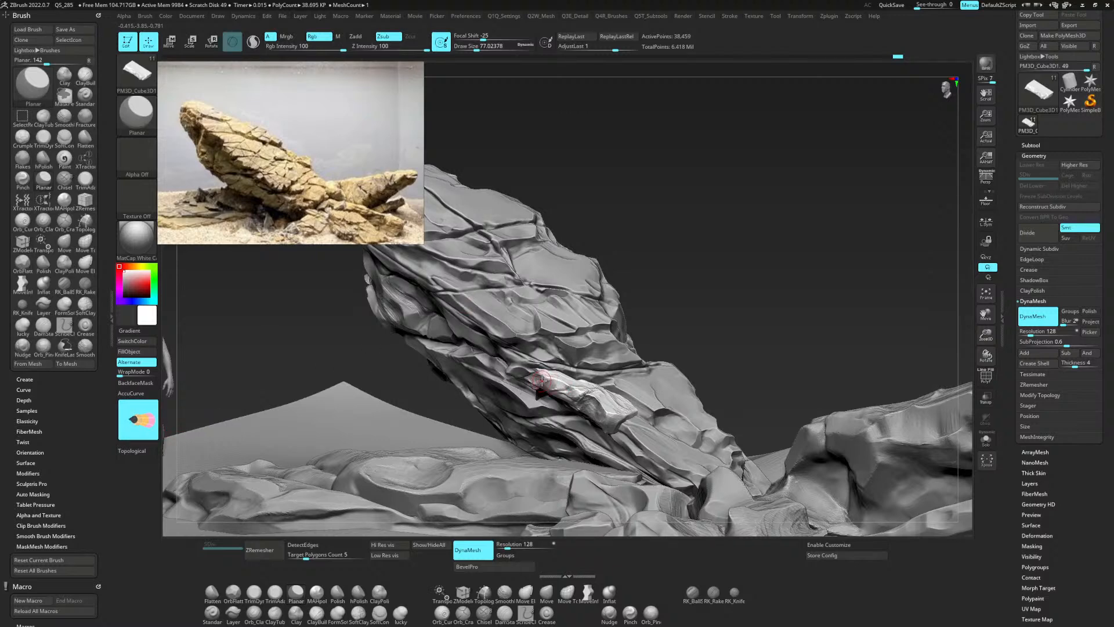
pyautogui.moveTo(540, 382); pyautogui.dragTo(540, 379)
pyautogui.press('shift')
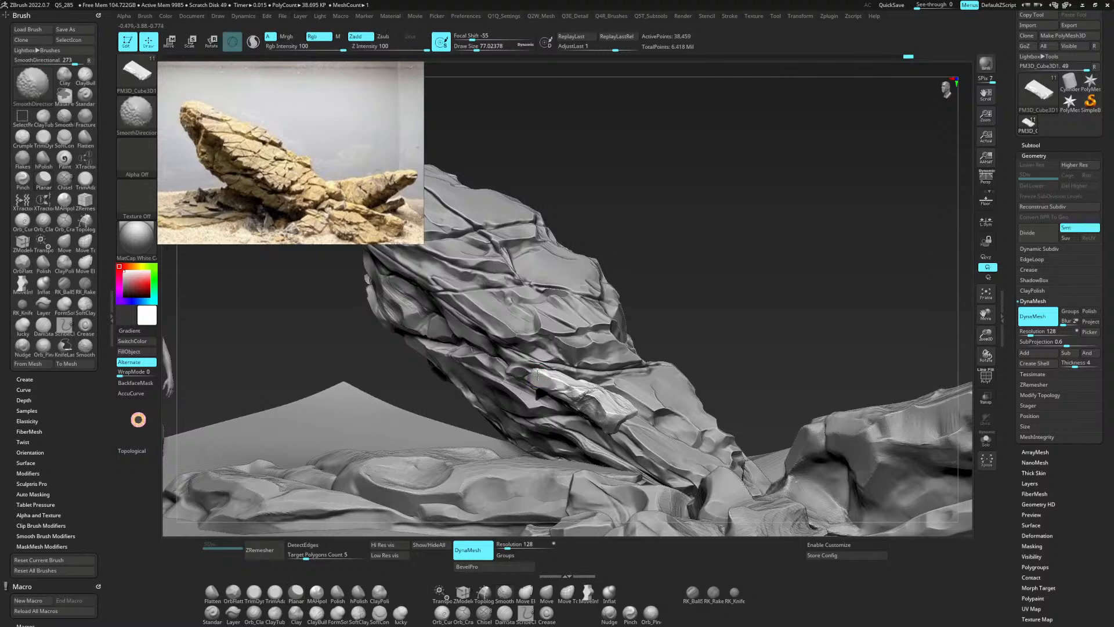
pyautogui.keyDown('shift'); pyautogui.moveTo(594, 401); pyautogui.dragTo(593, 401); pyautogui.keyUp('shift')
# Remesh the slab with DynaMesh at resolution 128, and set the DynaMesh resolution to 512.
pyautogui.keyDown('ctrl'); pyautogui.moveTo(736, 290); pyautogui.dragTo(743, 298); pyautogui.keyUp('ctrl')
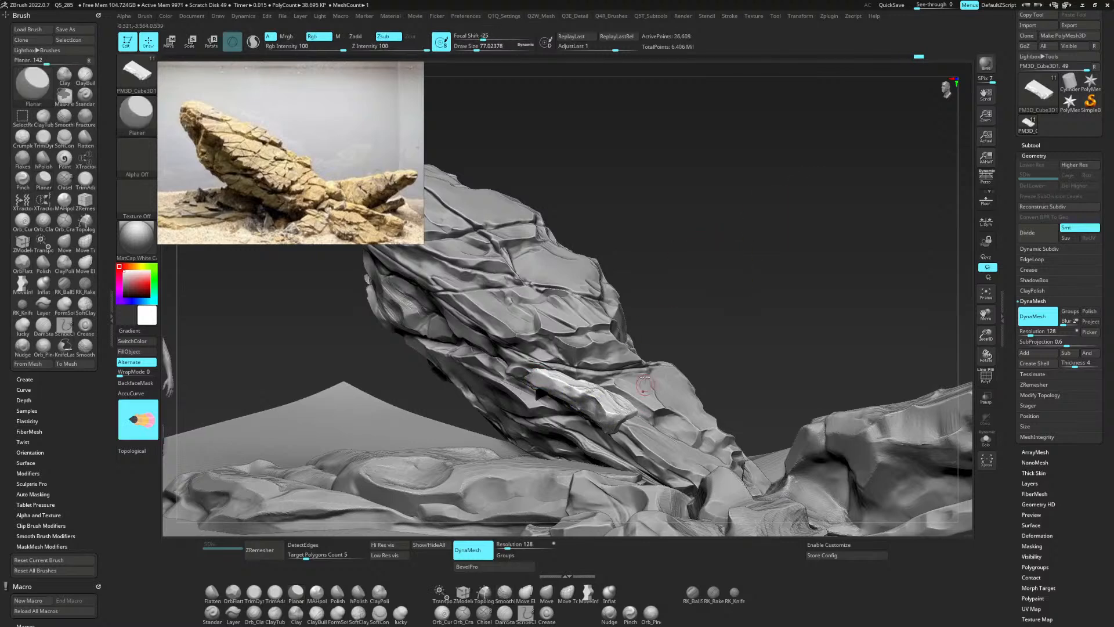
pyautogui.click(1051, 332)
pyautogui.write('5')
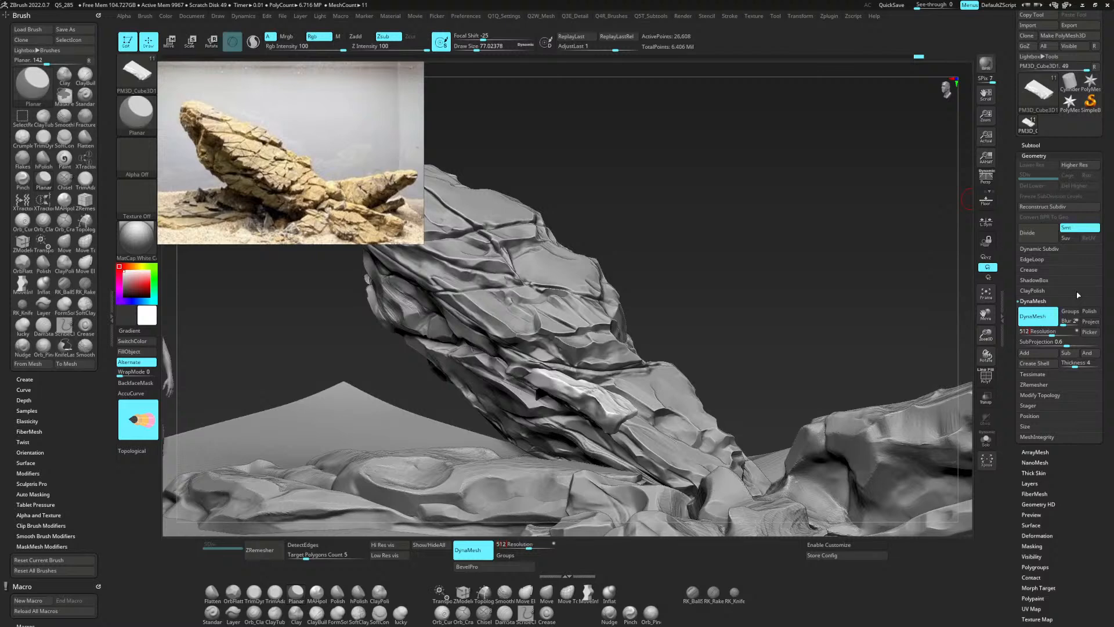
pyautogui.press('Return')
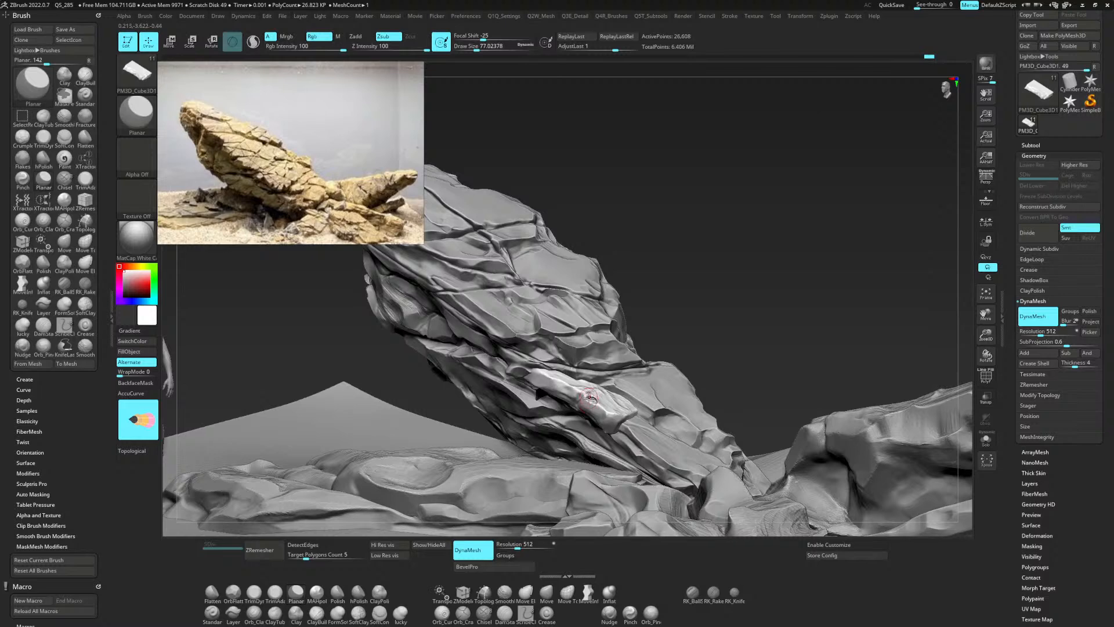
# Set the picker orientation for ClayTubes and layer rough clay along the slab's length and lower end at a draw size of about 90.22.
pyautogui.press('shift')
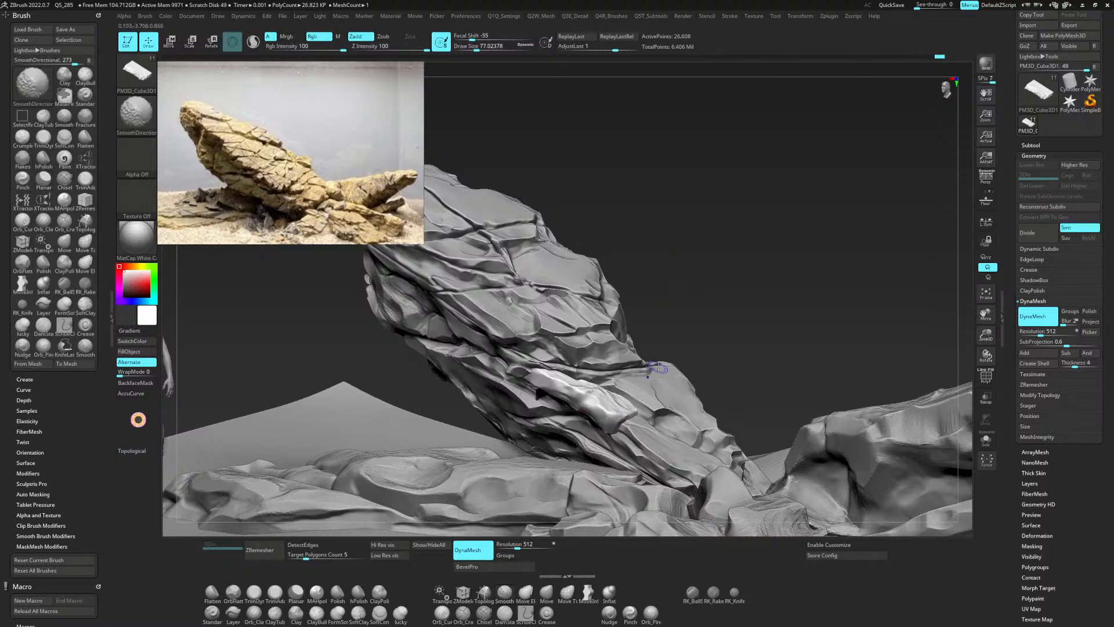
pyautogui.press('b')
pyautogui.press('c')
pyautogui.press('t')
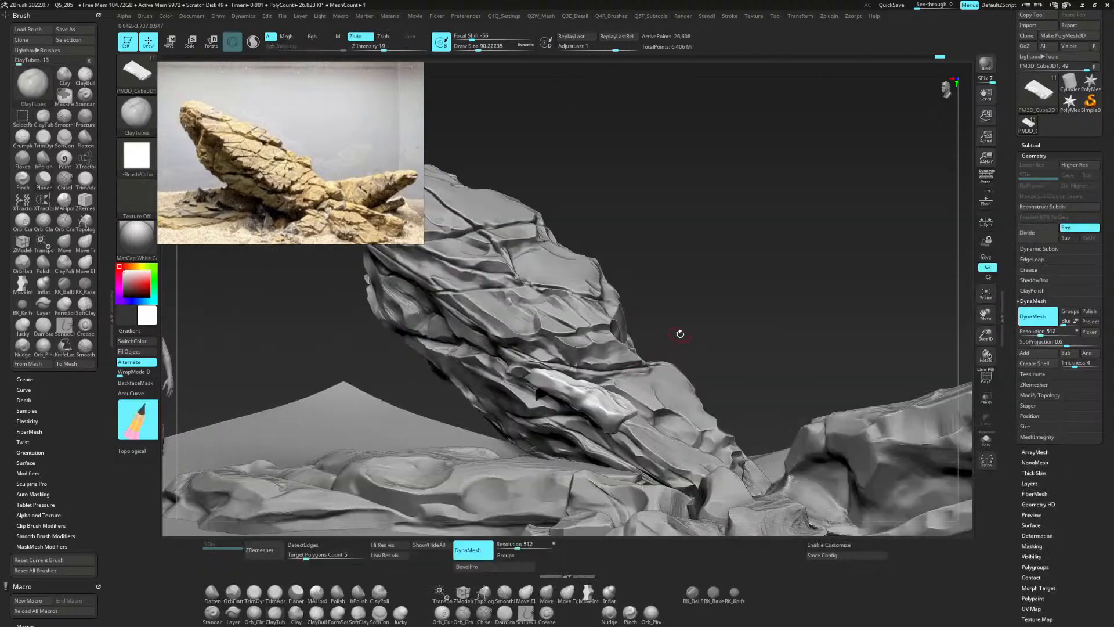
pyautogui.moveTo(623, 421); pyautogui.dragTo(617, 428)
pyautogui.moveTo(322, 395); pyautogui.dragTo(354, 255)
pyautogui.moveTo(432, 103)
pyautogui.mouseDown()
pyautogui.moveTo(855, 202)
pyautogui.moveTo(811, 218)
pyautogui.moveTo(798, 242)
pyautogui.mouseUp()
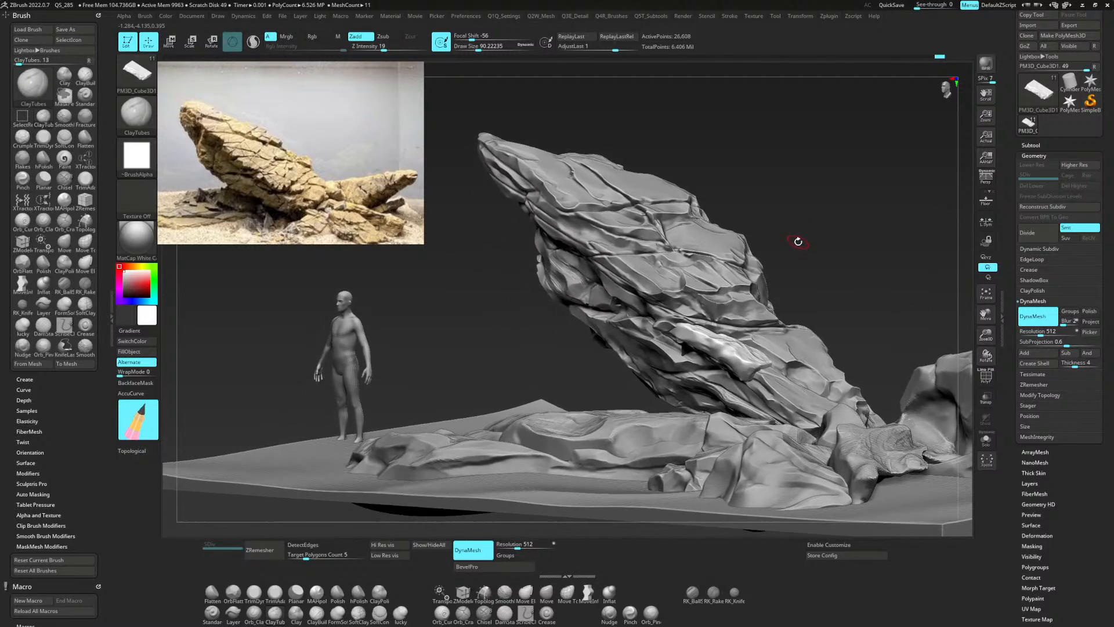
pyautogui.click(443, 19)
pyautogui.click(498, 82)
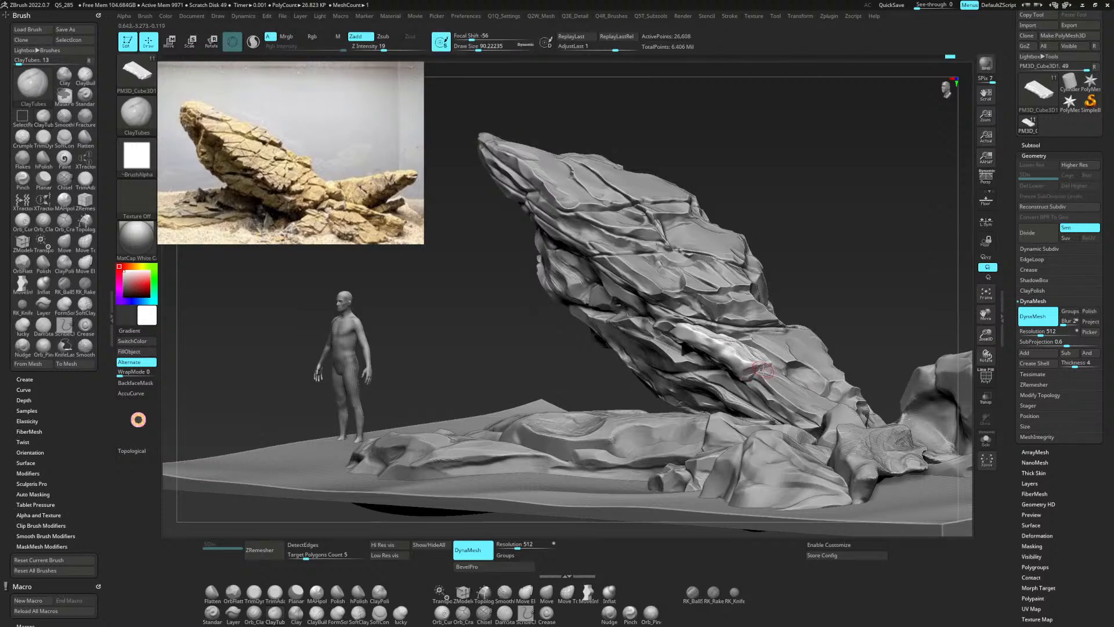
pyautogui.moveTo(747, 377)
pyautogui.mouseDown()
pyautogui.moveTo(763, 367)
pyautogui.moveTo(751, 376)
pyautogui.moveTo(739, 367)
pyautogui.mouseUp()
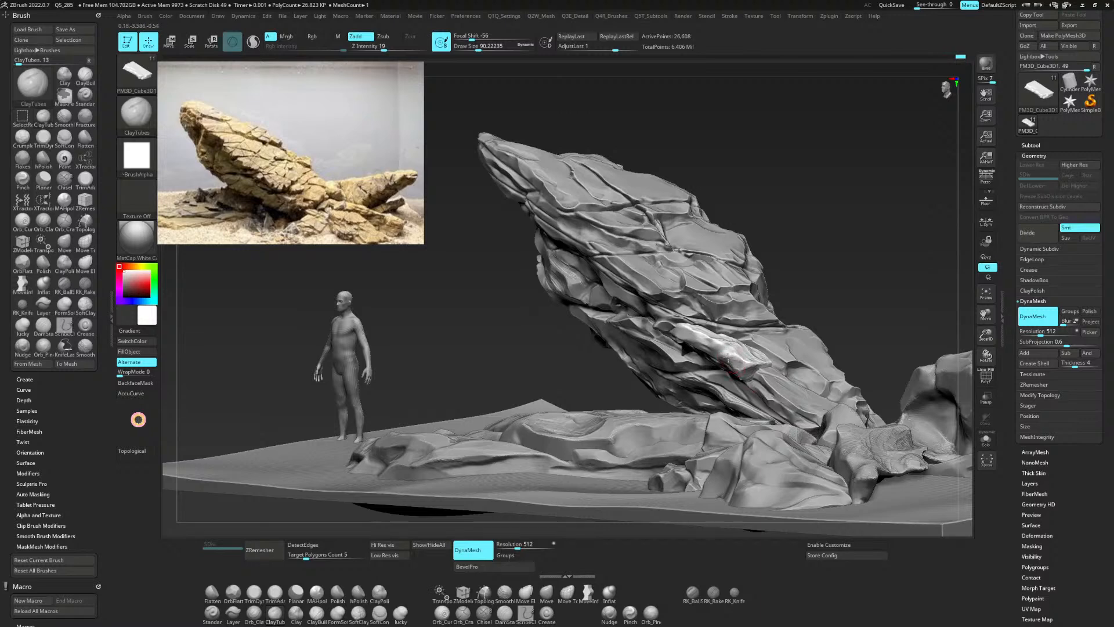
pyautogui.hotkey('ctrl', 'z')
pyautogui.moveTo(762, 358); pyautogui.dragTo(764, 356)
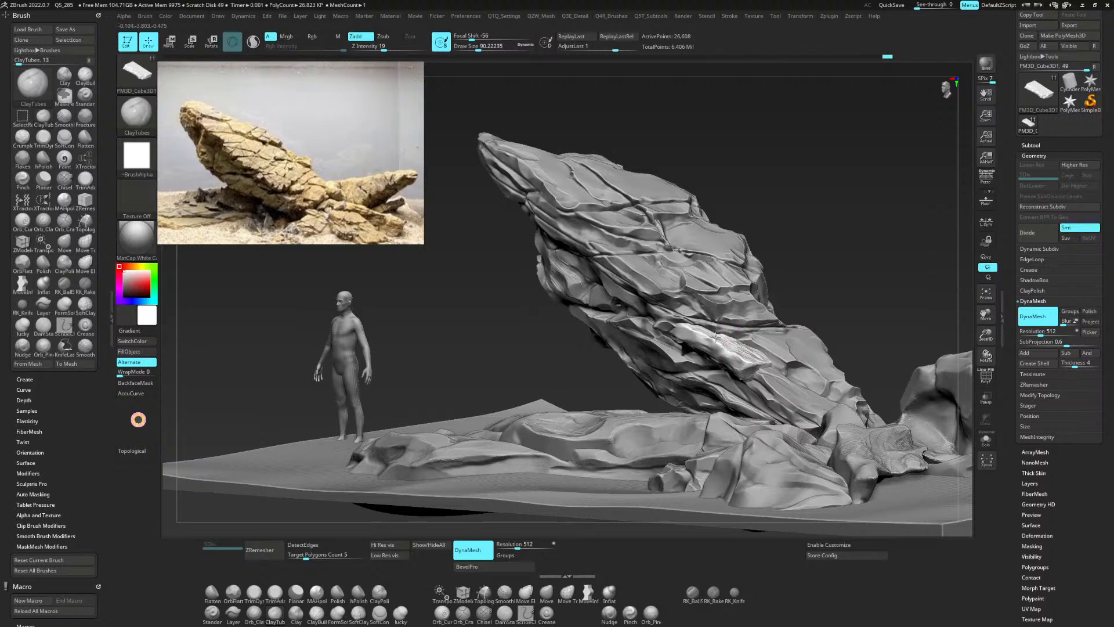
pyautogui.moveTo(719, 339)
pyautogui.mouseDown()
pyautogui.moveTo(674, 334)
pyautogui.moveTo(692, 337)
pyautogui.mouseUp()
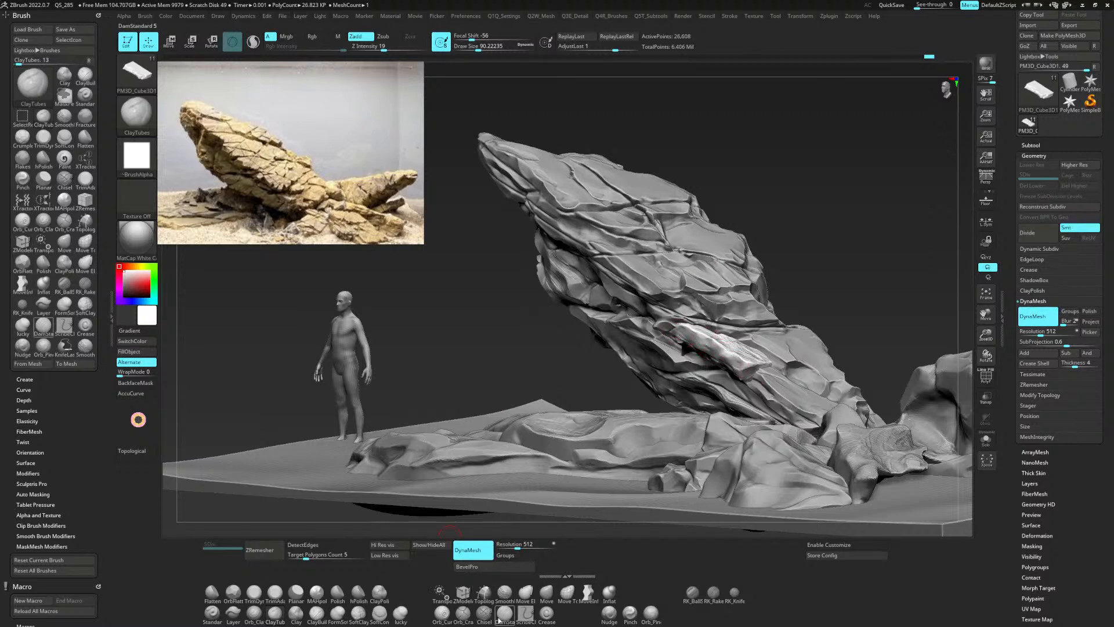
# Polish the slab's top face, side and ridge into flatter facets with hPolish at a draw size of about 70.82.
pyautogui.click(358, 593)
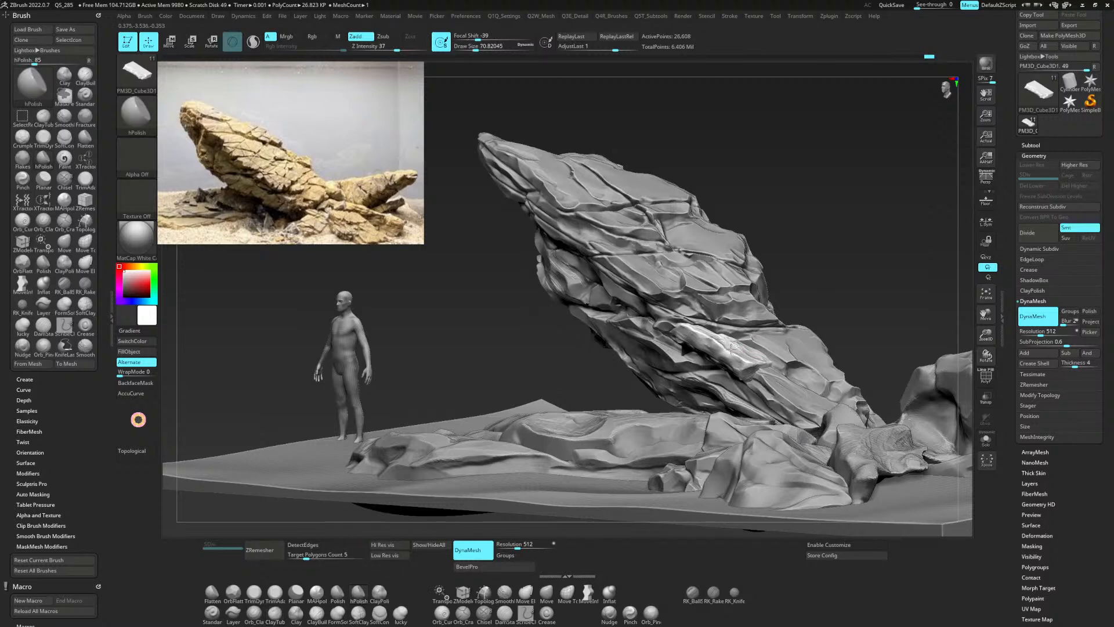
pyautogui.moveTo(709, 337); pyautogui.dragTo(741, 346)
pyautogui.press('shift')
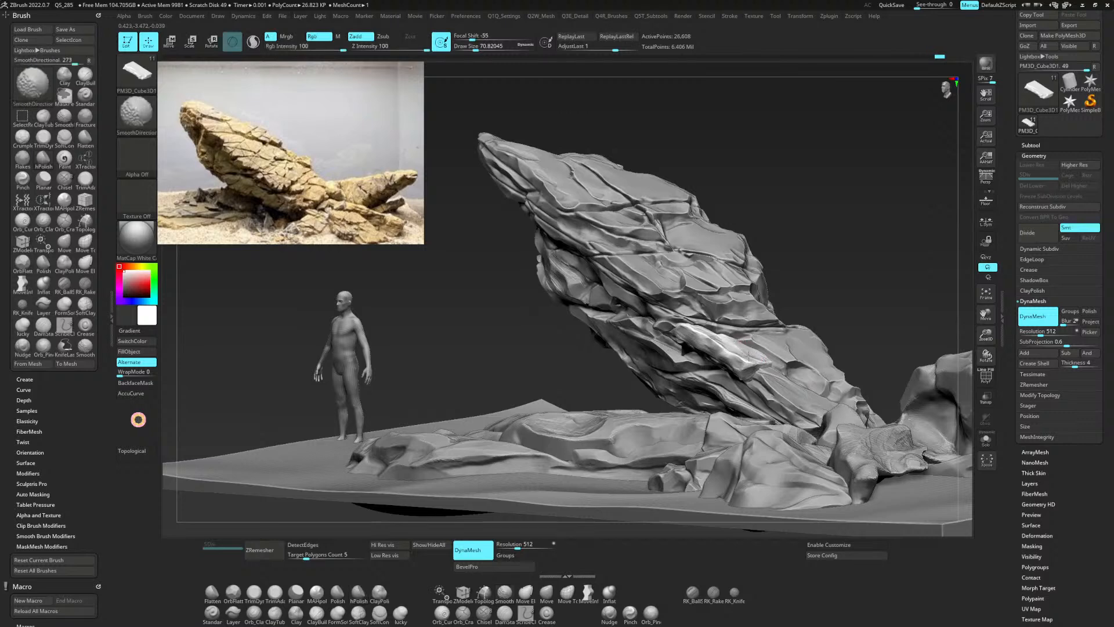
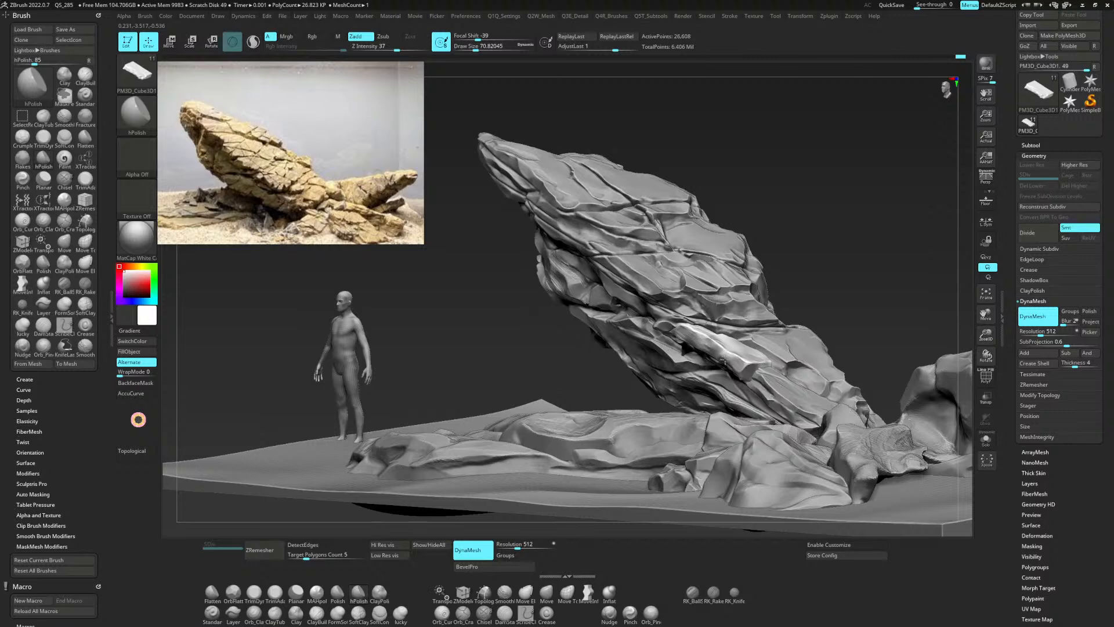
pyautogui.moveTo(715, 347)
pyautogui.mouseDown()
pyautogui.moveTo(727, 365)
pyautogui.moveTo(691, 335)
pyautogui.mouseUp()
pyautogui.moveTo(722, 345); pyautogui.dragTo(726, 348)
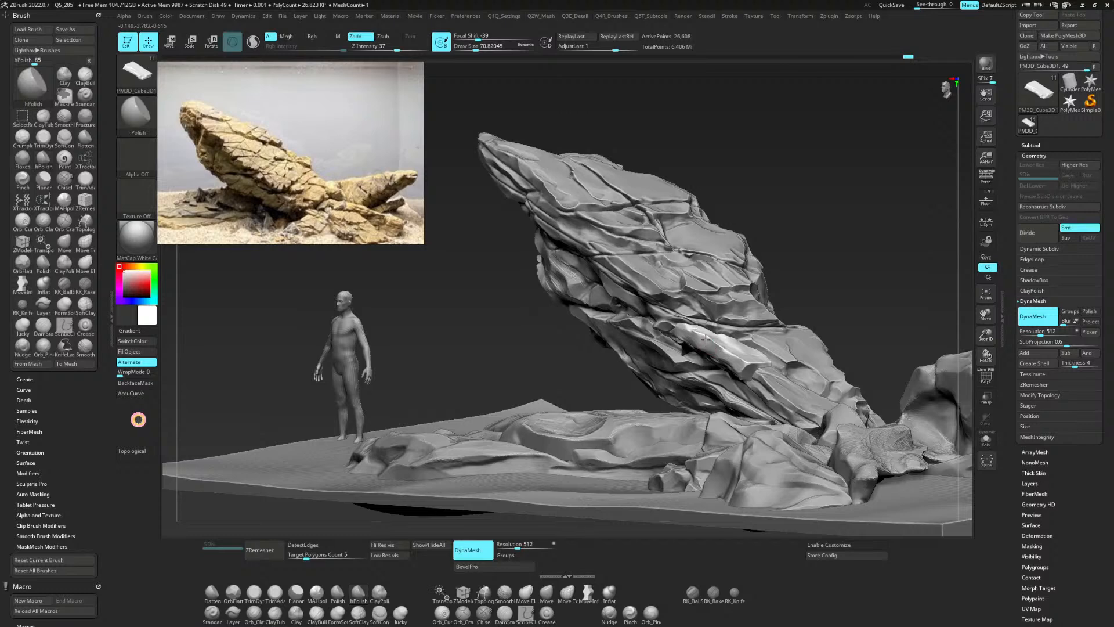
pyautogui.moveTo(717, 350); pyautogui.dragTo(729, 355)
pyautogui.press('shift')
pyautogui.moveTo(792, 304)
pyautogui.mouseDown()
pyautogui.moveTo(766, 319)
pyautogui.moveTo(783, 337)
pyautogui.moveTo(748, 351)
pyautogui.moveTo(726, 381)
pyautogui.moveTo(692, 364)
pyautogui.moveTo(710, 391)
pyautogui.mouseUp()
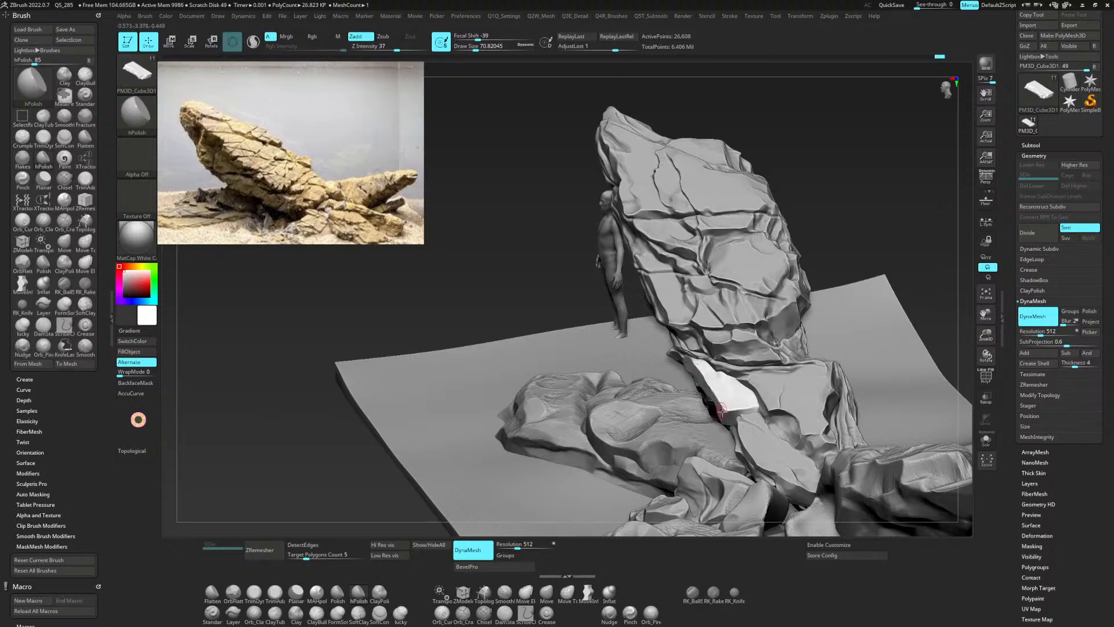
# Polish the slab's lower side edge with hPolish and duplicate the slab subtool.
pyautogui.moveTo(795, 525); pyautogui.dragTo(818, 487)
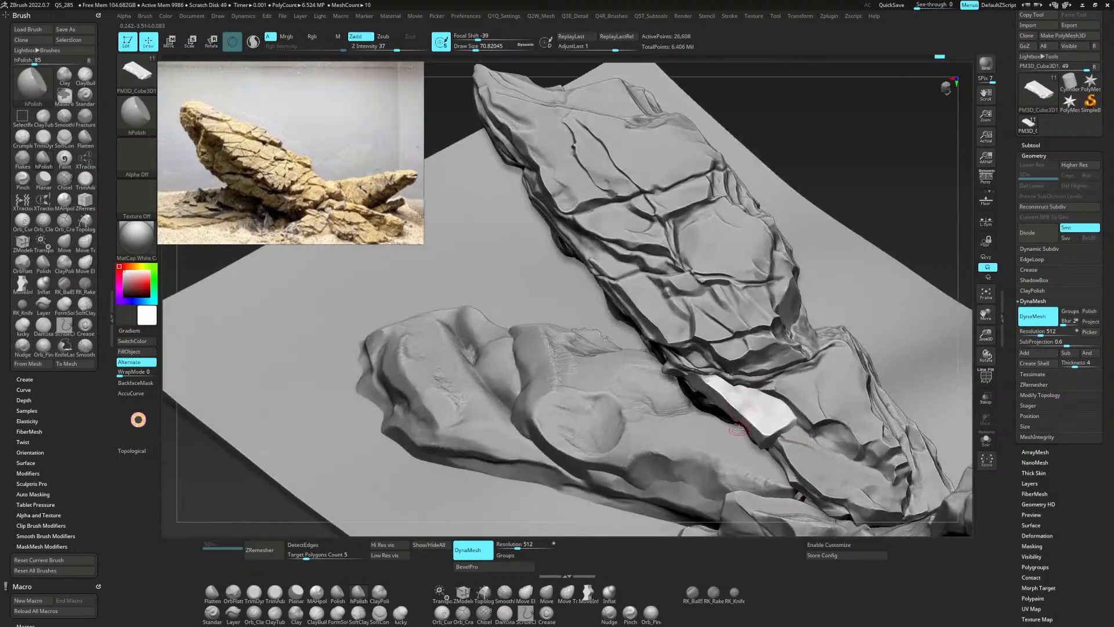
pyautogui.moveTo(738, 430)
pyautogui.mouseDown()
pyautogui.moveTo(739, 403)
pyautogui.moveTo(742, 418)
pyautogui.moveTo(767, 406)
pyautogui.mouseUp()
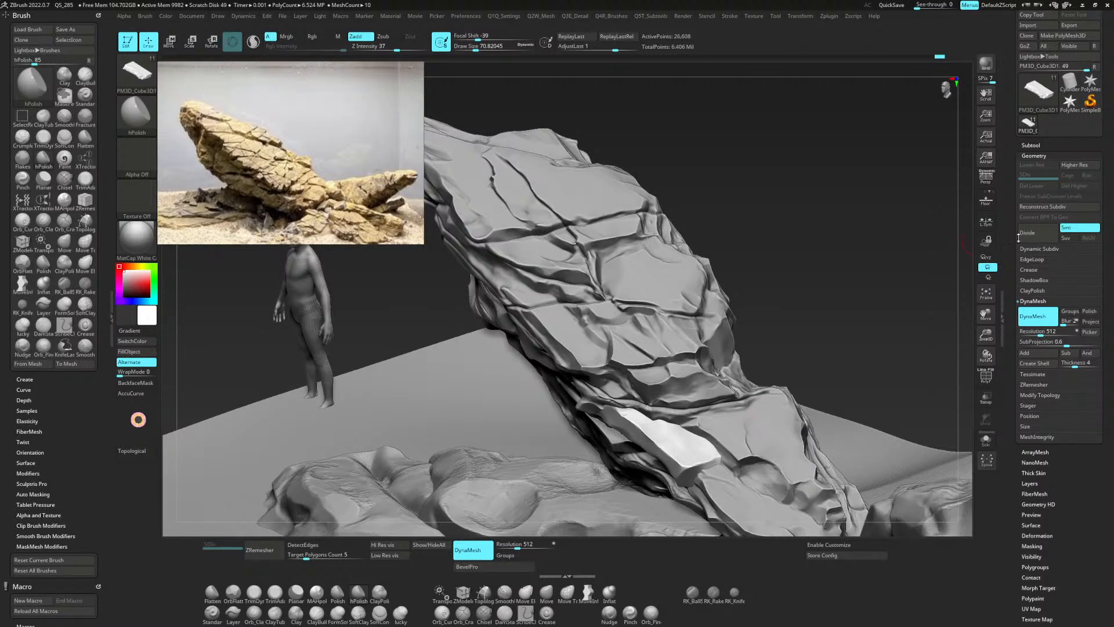
pyautogui.click(1036, 156)
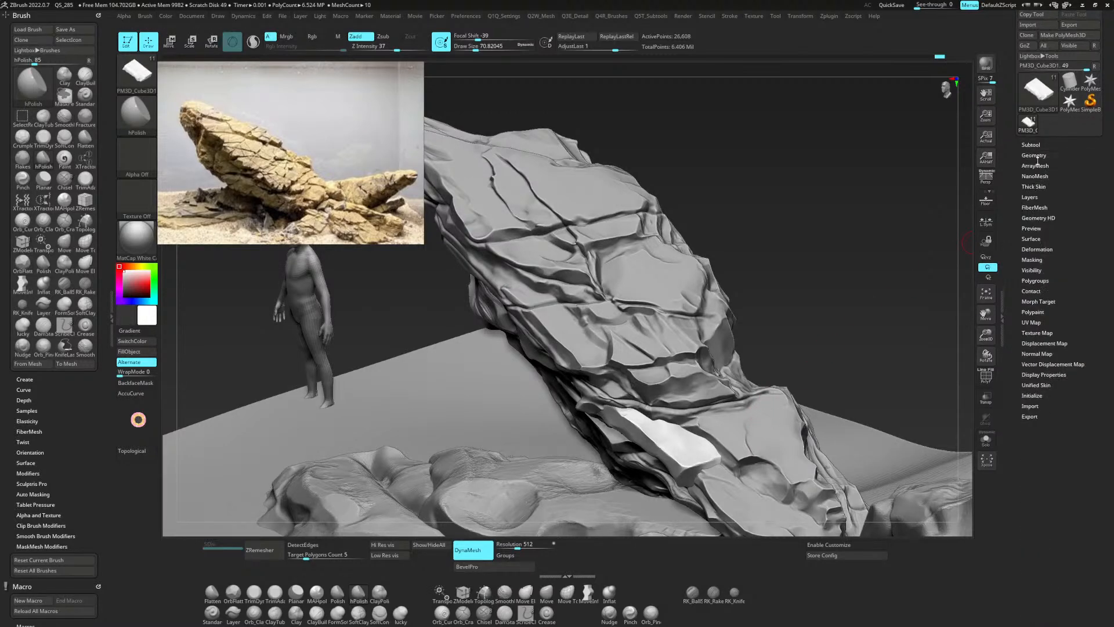
pyautogui.click(1032, 145)
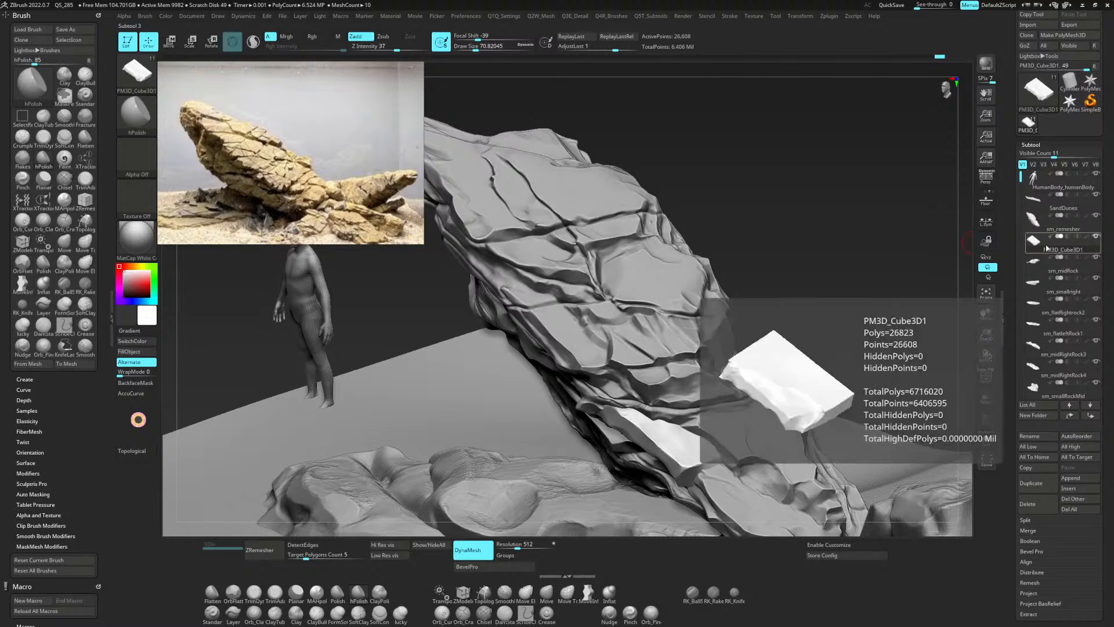
pyautogui.moveTo(1043, 261)
pyautogui.click(1031, 483)
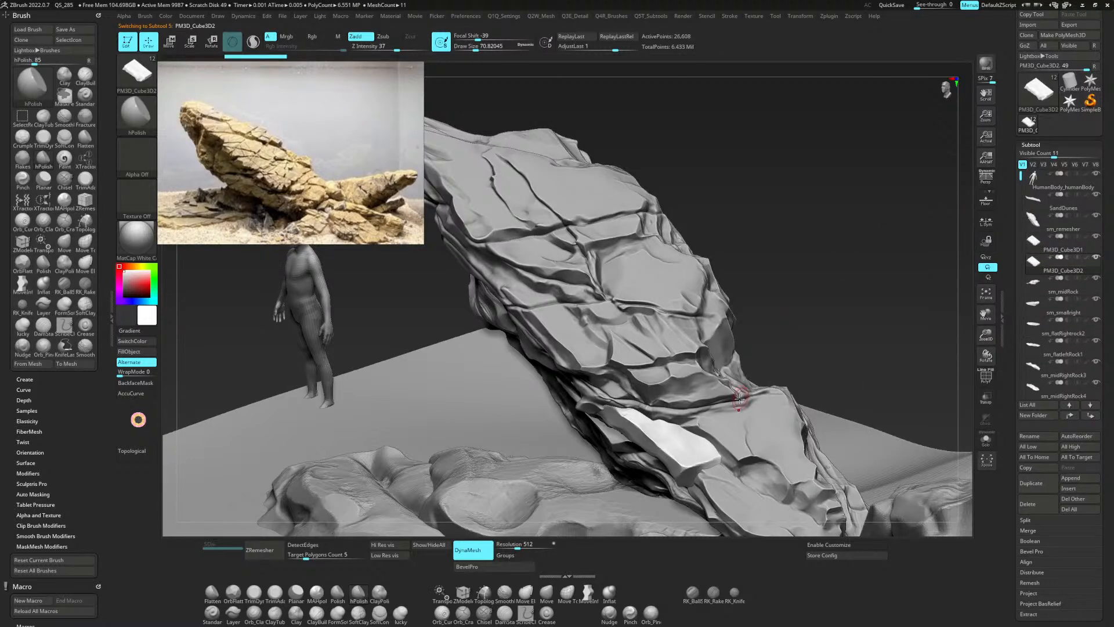
# Move the duplicated slab to the original slab's upper end and rotate it to follow the layer beneath the main rock.
pyautogui.press('w')
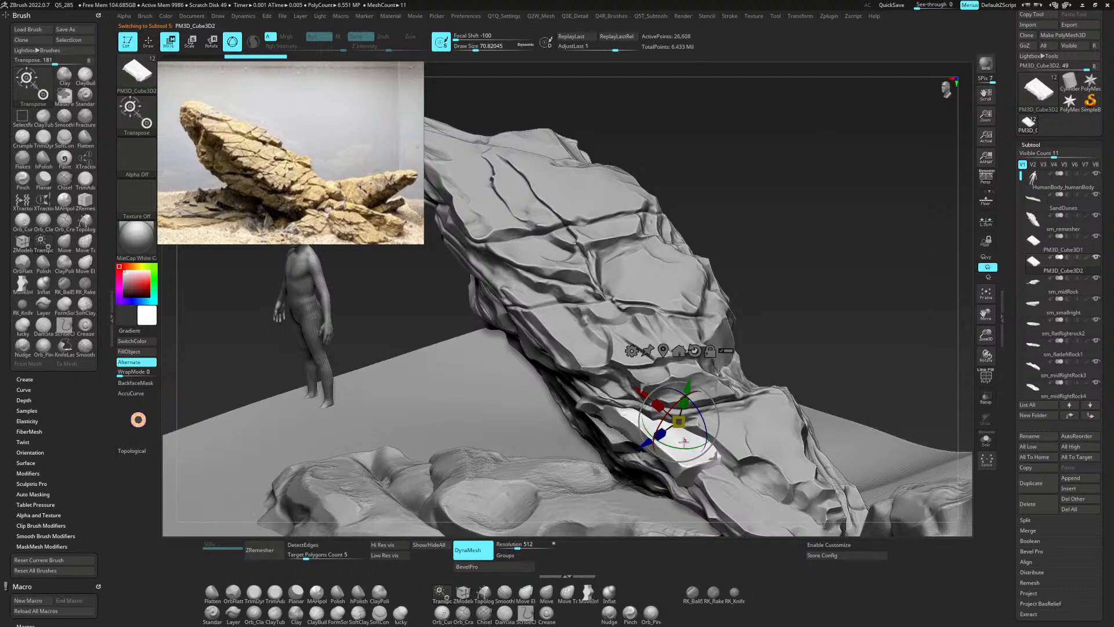
pyautogui.moveTo(679, 422); pyautogui.dragTo(642, 453)
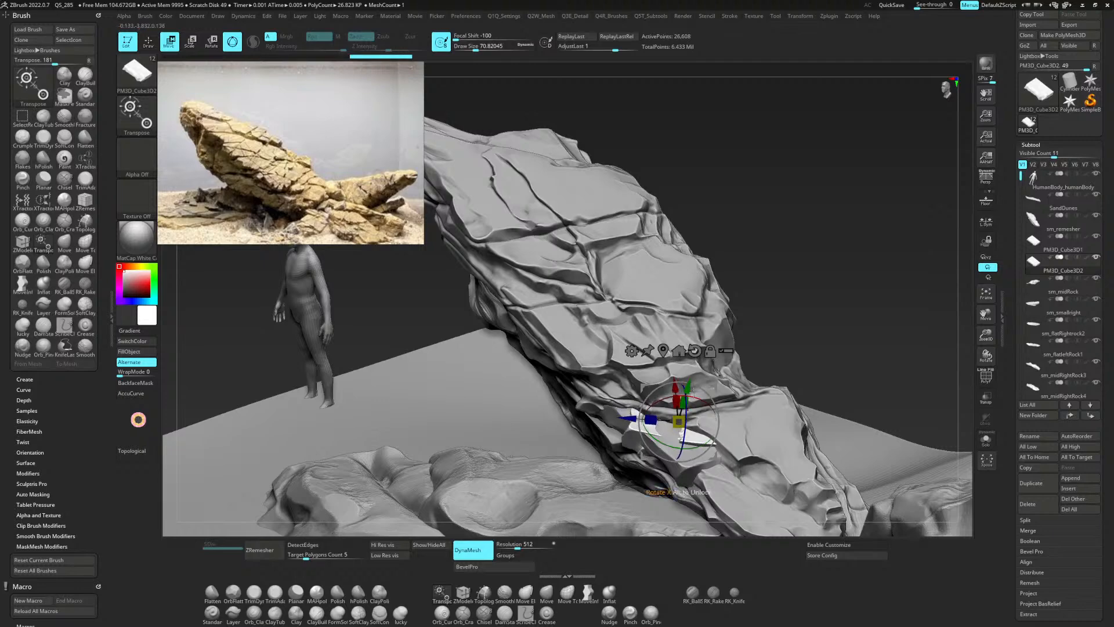
pyautogui.moveTo(738, 413); pyautogui.dragTo(723, 365, button='right')
pyautogui.moveTo(645, 382); pyautogui.dragTo(629, 332)
pyautogui.moveTo(673, 407); pyautogui.dragTo(666, 362, button='right')
pyautogui.moveTo(685, 354); pyautogui.dragTo(586, 383)
pyautogui.moveTo(616, 404)
pyautogui.mouseDown(button='right')
pyautogui.moveTo(637, 433)
pyautogui.moveTo(618, 391)
pyautogui.mouseUp(button='right')
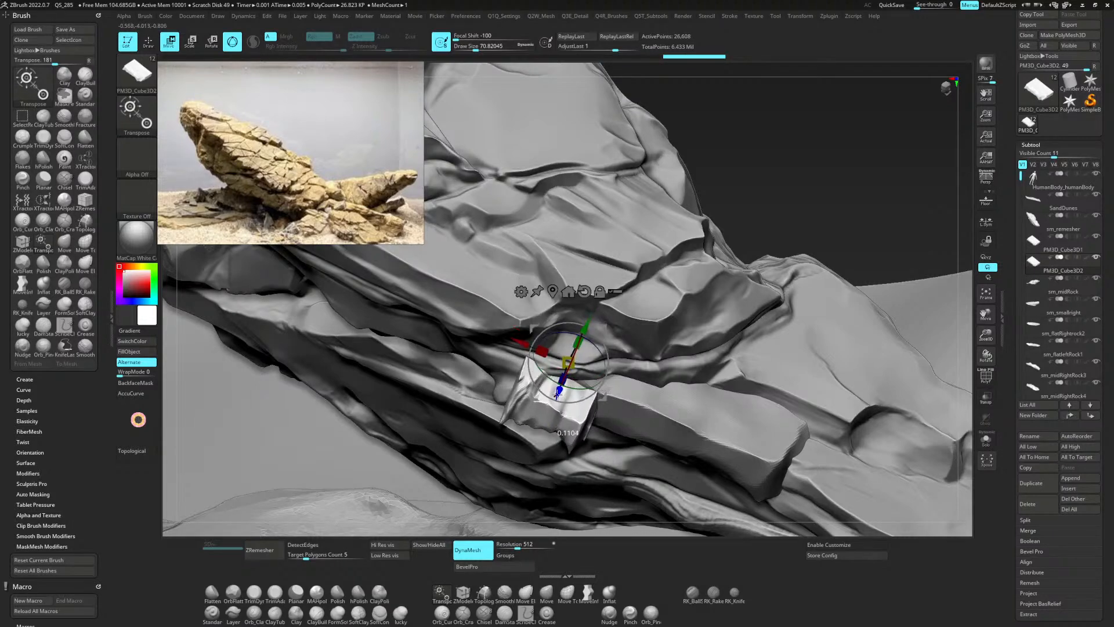
# Fine-tune the duplicate's position with the gizmo so it sits as a small block in line with the slab's upper end.
pyautogui.moveTo(557, 394); pyautogui.dragTo(559, 392)
pyautogui.moveTo(565, 390); pyautogui.dragTo(596, 382, button='right')
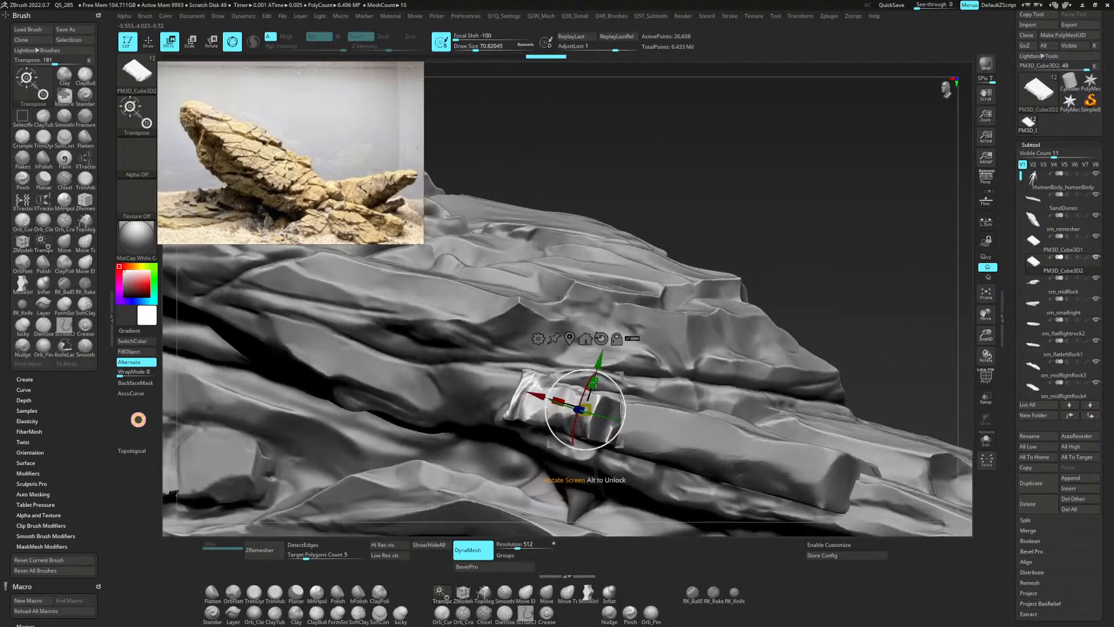
pyautogui.moveTo(598, 371)
pyautogui.mouseDown()
pyautogui.moveTo(579, 347)
pyautogui.moveTo(599, 372)
pyautogui.mouseUp()
pyautogui.moveTo(598, 372); pyautogui.dragTo(637, 441, button='right')
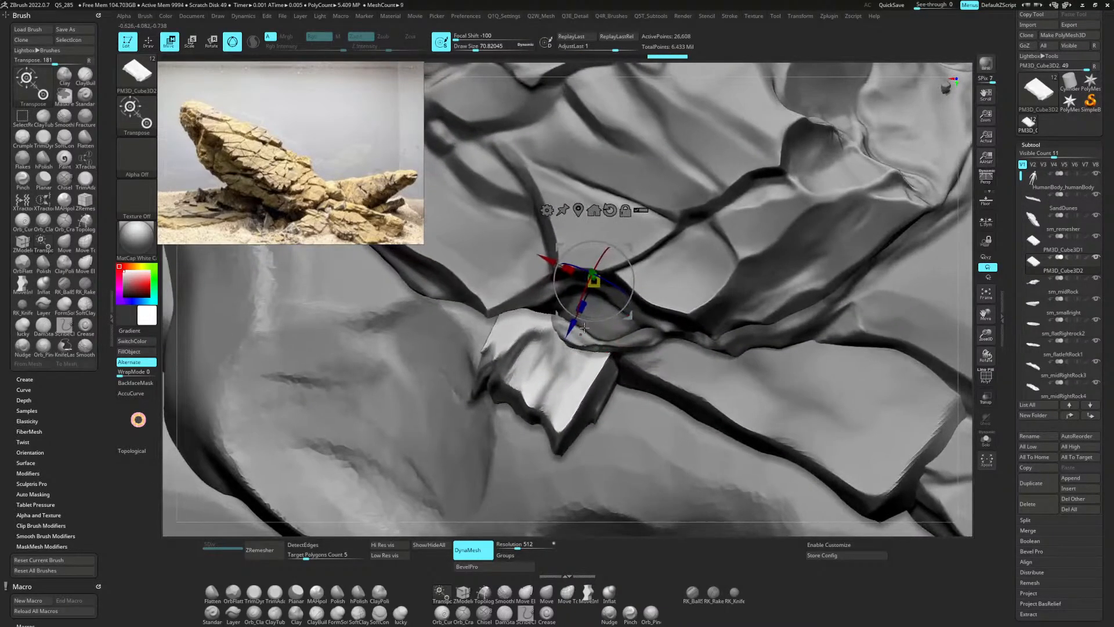
pyautogui.moveTo(599, 321); pyautogui.dragTo(592, 289)
pyautogui.moveTo(632, 254); pyautogui.dragTo(628, 208, button='right')
pyautogui.keyDown('alt'); pyautogui.moveTo(628, 207); pyautogui.dragTo(670, 321, button='right'); pyautogui.keyUp('alt')
pyautogui.moveTo(636, 366); pyautogui.dragTo(656, 378)
# Flatten the small block's top edge with the Flatten brush and remesh the block with DynaMesh at resolution 512.
pyautogui.press('b')
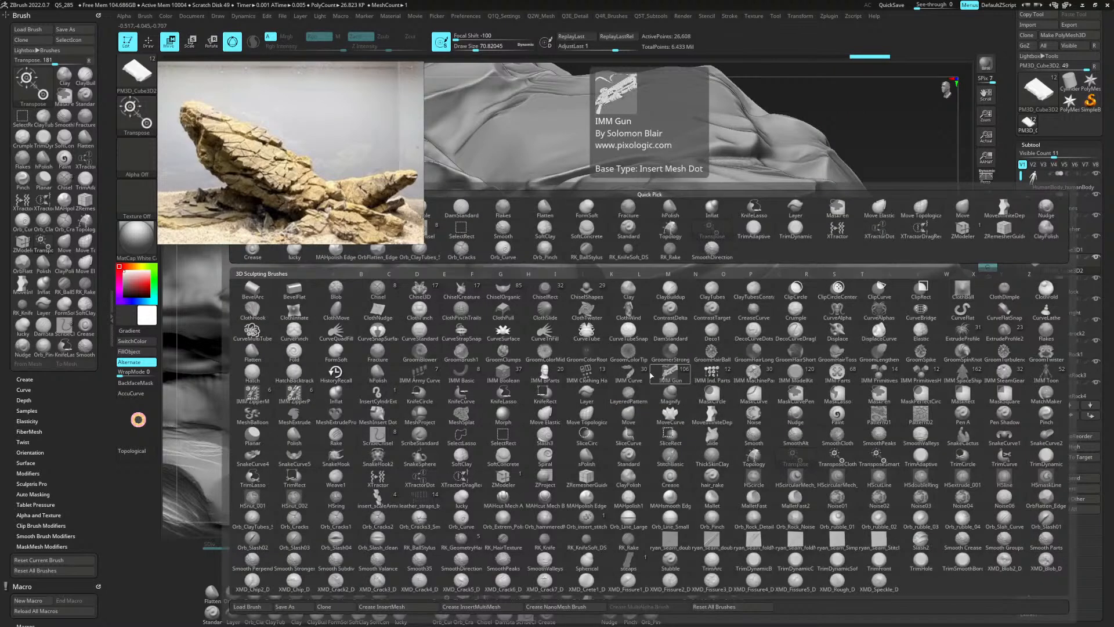
pyautogui.click(664, 349)
pyautogui.moveTo(588, 430)
pyautogui.mouseDown()
pyautogui.moveTo(583, 399)
pyautogui.moveTo(564, 395)
pyautogui.moveTo(624, 408)
pyautogui.mouseUp()
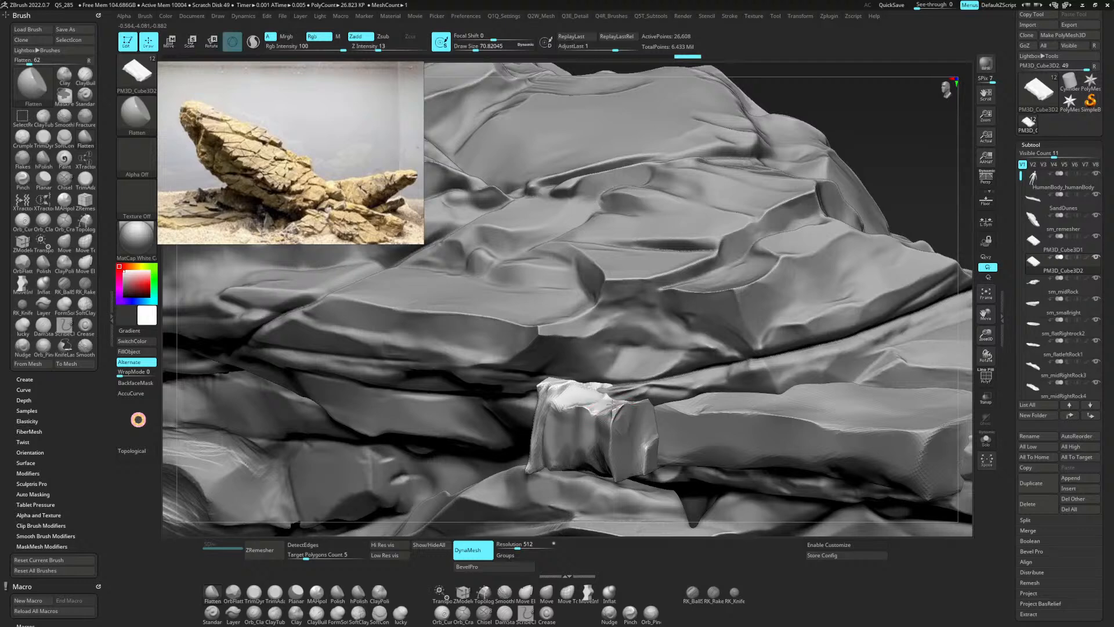
pyautogui.keyDown('ctrl'); pyautogui.moveTo(911, 183); pyautogui.dragTo(935, 157); pyautogui.keyUp('ctrl')
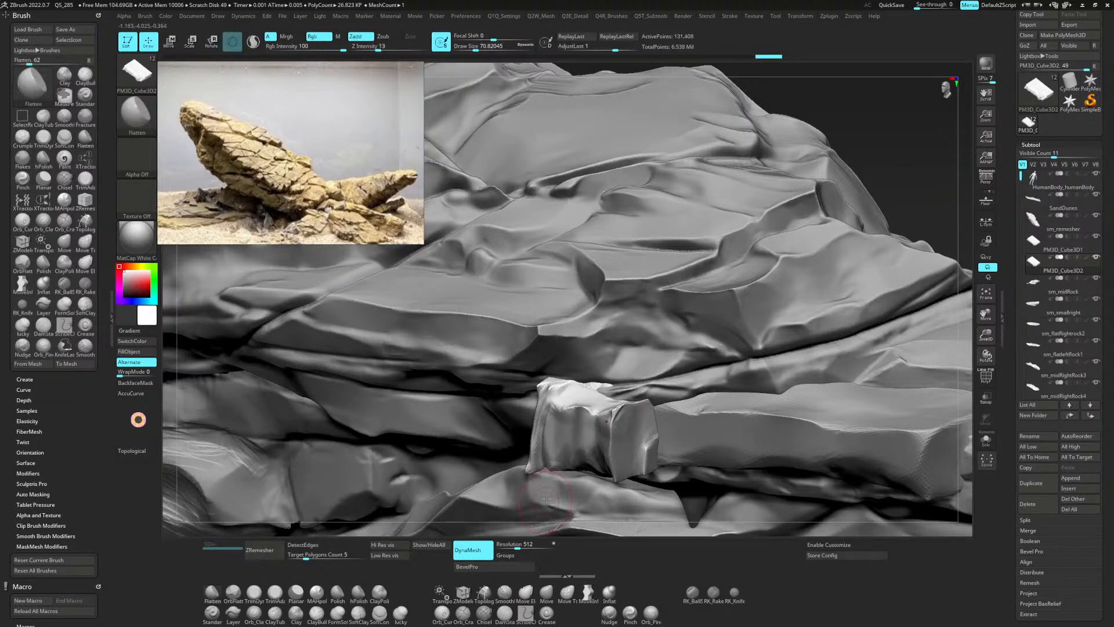
# Flatten the small block's front face, outer end and upper edge with the Flatten brush at a draw size of about 70.82.
pyautogui.moveTo(589, 448)
pyautogui.mouseDown()
pyautogui.moveTo(592, 418)
pyautogui.moveTo(564, 414)
pyautogui.moveTo(610, 421)
pyautogui.moveTo(610, 434)
pyautogui.moveTo(634, 406)
pyautogui.moveTo(617, 411)
pyautogui.moveTo(649, 428)
pyautogui.moveTo(648, 469)
pyautogui.moveTo(644, 441)
pyautogui.moveTo(650, 463)
pyautogui.moveTo(639, 458)
pyautogui.mouseUp()
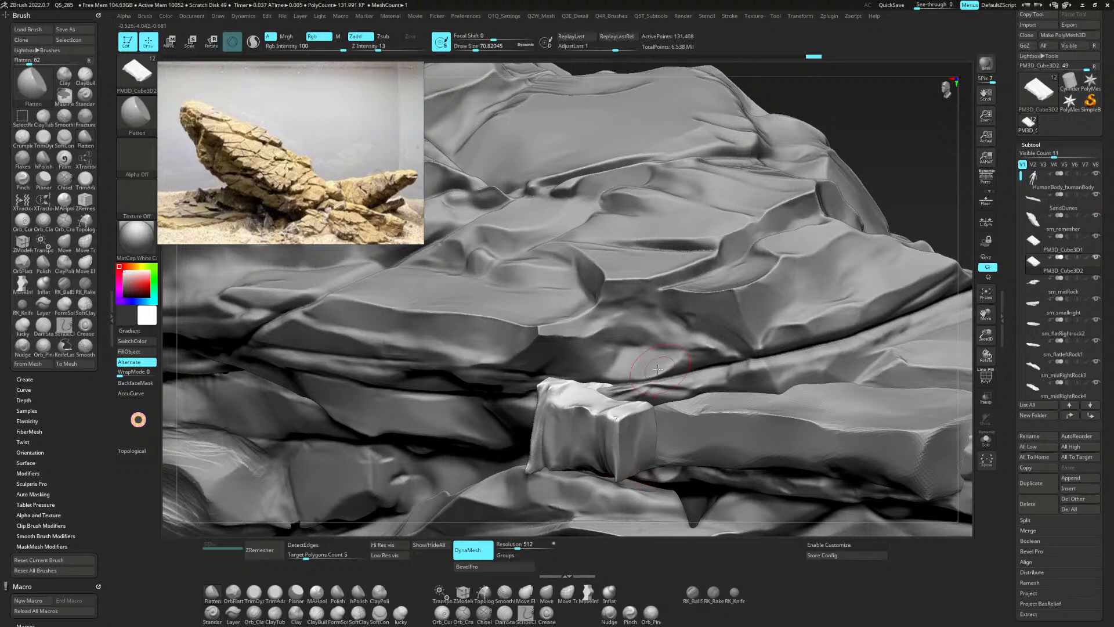
pyautogui.moveTo(586, 449); pyautogui.dragTo(637, 442, button='right')
pyautogui.moveTo(646, 436)
pyautogui.mouseDown()
pyautogui.moveTo(605, 432)
pyautogui.moveTo(628, 434)
pyautogui.moveTo(594, 399)
pyautogui.mouseUp()
pyautogui.moveTo(566, 446)
pyautogui.mouseDown()
pyautogui.moveTo(575, 464)
pyautogui.moveTo(578, 390)
pyautogui.moveTo(564, 452)
pyautogui.mouseUp()
pyautogui.moveTo(571, 429)
pyautogui.mouseDown(button='right')
pyautogui.moveTo(668, 470)
pyautogui.moveTo(650, 348)
pyautogui.moveTo(679, 324)
pyautogui.mouseUp(button='right')
pyautogui.moveTo(548, 452)
pyautogui.mouseDown()
pyautogui.moveTo(560, 430)
pyautogui.moveTo(545, 455)
pyautogui.moveTo(582, 467)
pyautogui.mouseUp()
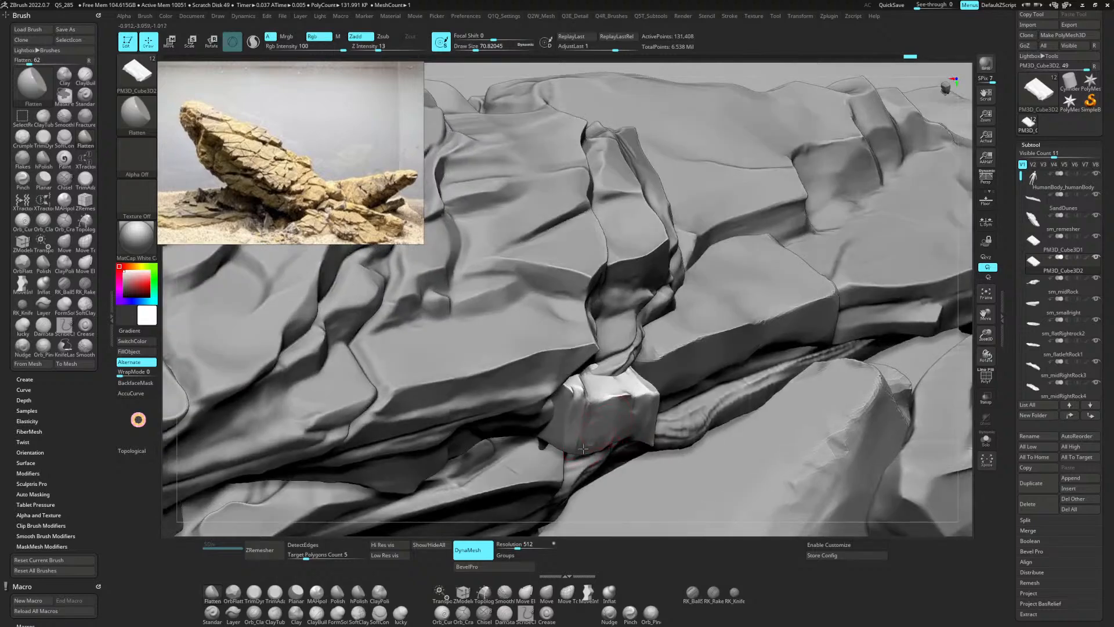
pyautogui.moveTo(603, 395)
pyautogui.mouseDown()
pyautogui.moveTo(633, 392)
pyautogui.moveTo(607, 396)
pyautogui.mouseUp()
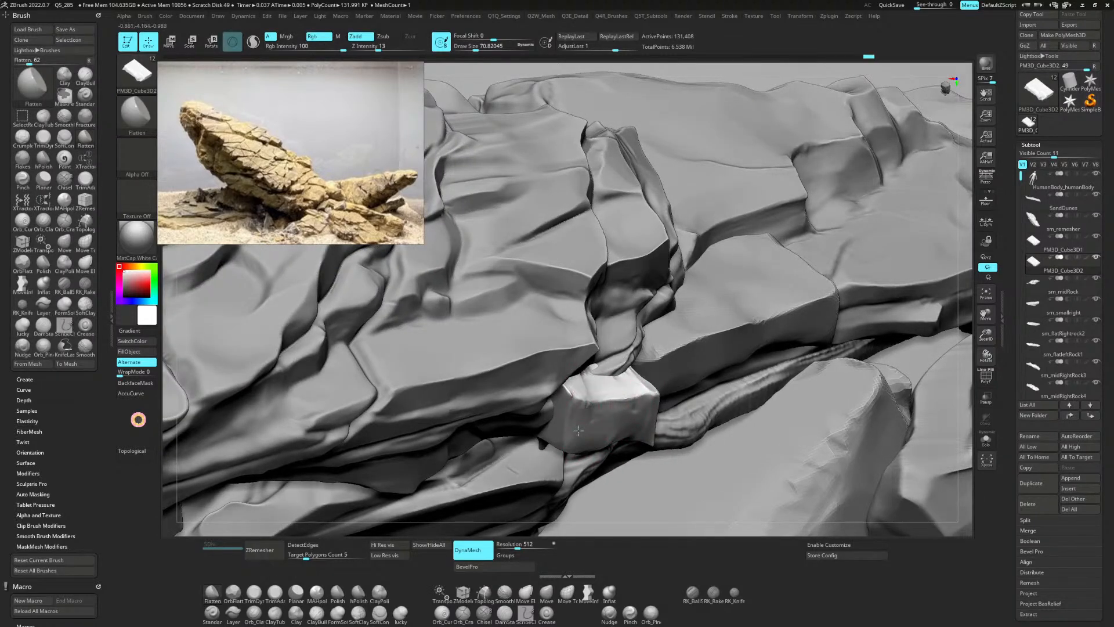
# Flatten the small block's corner facing the slab and remesh the block again with DynaMesh at resolution 512.
pyautogui.moveTo(579, 430); pyautogui.dragTo(540, 401, button='right')
pyautogui.moveTo(661, 400); pyautogui.dragTo(662, 424)
pyautogui.moveTo(662, 423); pyautogui.dragTo(635, 409, button='right')
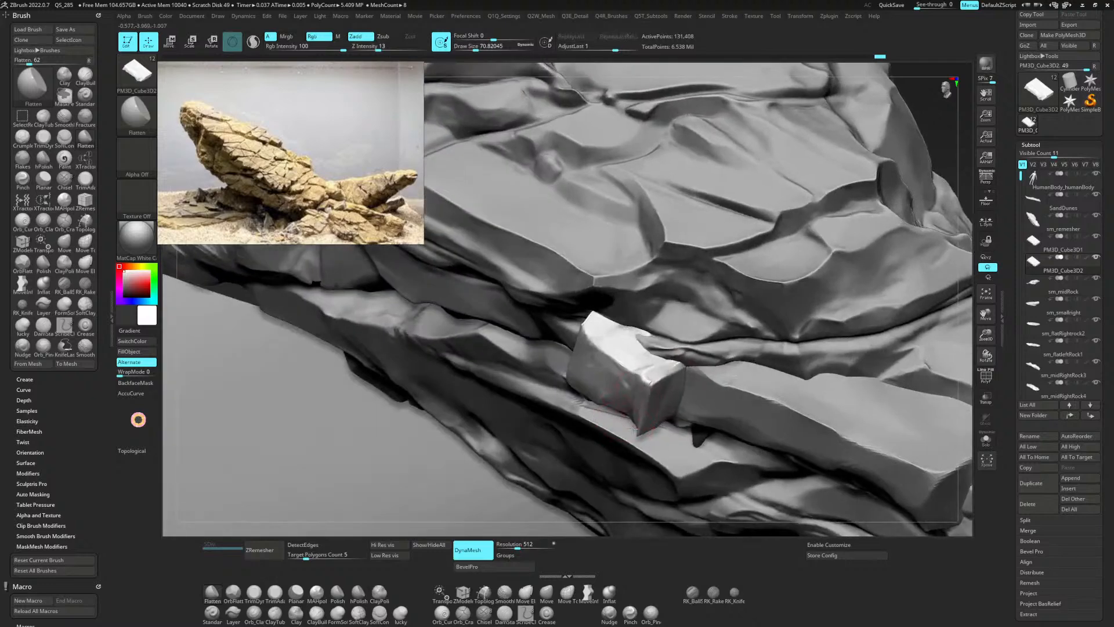
pyautogui.moveTo(644, 387)
pyautogui.mouseDown()
pyautogui.moveTo(653, 379)
pyautogui.moveTo(647, 387)
pyautogui.moveTo(637, 363)
pyautogui.mouseUp()
pyautogui.keyDown('ctrl'); pyautogui.moveTo(949, 106); pyautogui.dragTo(929, 136); pyautogui.keyUp('ctrl')
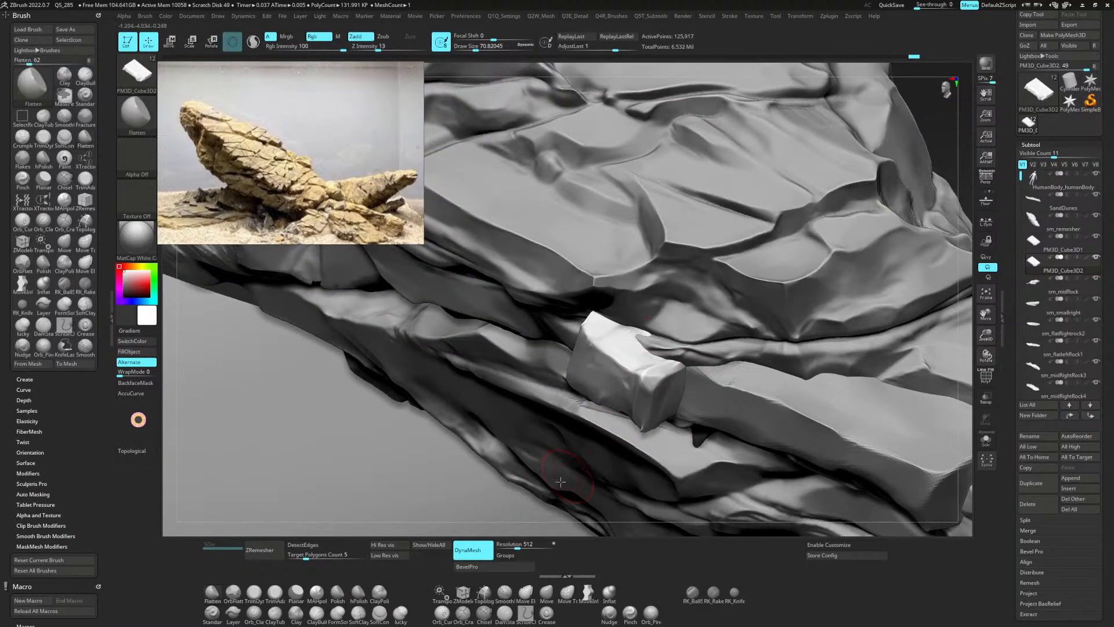
# Soften the block's lower corner and ridge with Flatten, reducing the draw size to about 32.71 for the finer strokes.
pyautogui.moveTo(666, 364)
pyautogui.mouseDown()
pyautogui.moveTo(641, 383)
pyautogui.moveTo(638, 418)
pyautogui.moveTo(611, 374)
pyautogui.mouseUp()
pyautogui.moveTo(641, 410)
pyautogui.mouseDown()
pyautogui.moveTo(596, 390)
pyautogui.moveTo(582, 361)
pyautogui.moveTo(611, 393)
pyautogui.moveTo(626, 367)
pyautogui.moveTo(655, 425)
pyautogui.moveTo(641, 384)
pyautogui.moveTo(655, 422)
pyautogui.moveTo(627, 381)
pyautogui.moveTo(653, 409)
pyautogui.moveTo(585, 352)
pyautogui.moveTo(590, 361)
pyautogui.moveTo(589, 338)
pyautogui.moveTo(600, 351)
pyautogui.moveTo(594, 370)
pyautogui.mouseUp()
pyautogui.press('space')
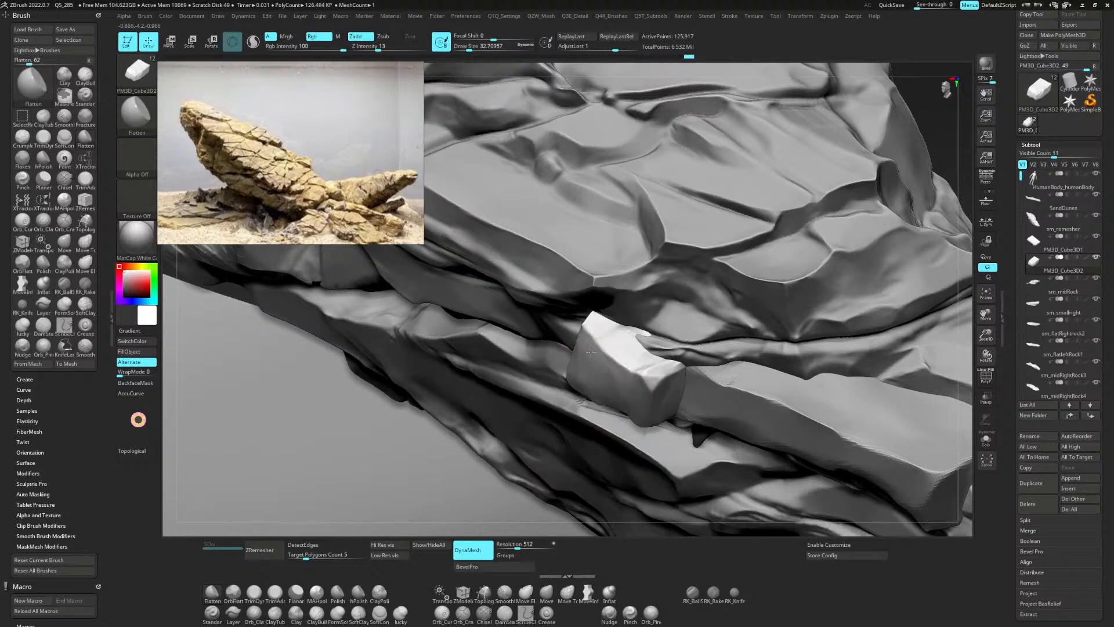
pyautogui.moveTo(620, 382); pyautogui.dragTo(651, 373)
pyautogui.moveTo(658, 374); pyautogui.dragTo(663, 378)
# Build clay on the slab's upper end with ClayTubes at a draw size of about 90.22 to bridge the gap to the small block.
pyautogui.moveTo(688, 348)
pyautogui.keyDown('ctrl'); pyautogui.mouseDown(button='right')
pyautogui.moveTo(673, 232)
pyautogui.moveTo(650, 325)
pyautogui.moveTo(689, 353)
pyautogui.moveTo(656, 337)
pyautogui.moveTo(627, 298)
pyautogui.moveTo(650, 343)
pyautogui.moveTo(700, 327)
pyautogui.moveTo(667, 349)
pyautogui.mouseUp(button='right'); pyautogui.keyUp('ctrl')
pyautogui.keyDown('alt'); pyautogui.click(642, 337); pyautogui.keyUp('alt')
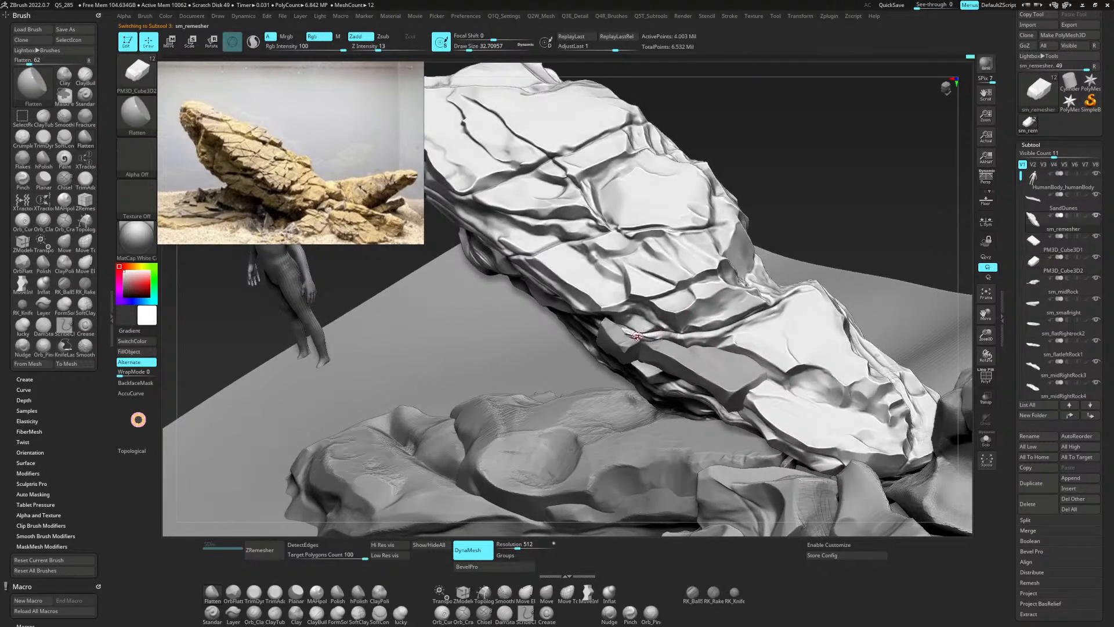
pyautogui.press('space')
pyautogui.moveTo(637, 336); pyautogui.dragTo(643, 336)
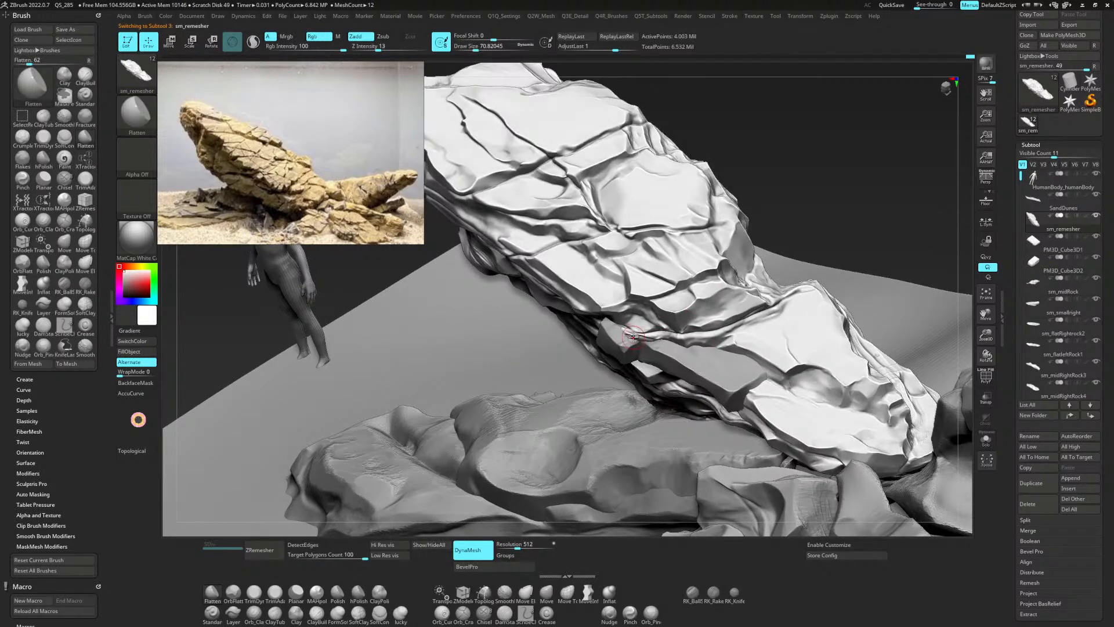
pyautogui.press('b')
pyautogui.press('c')
pyautogui.press('t')
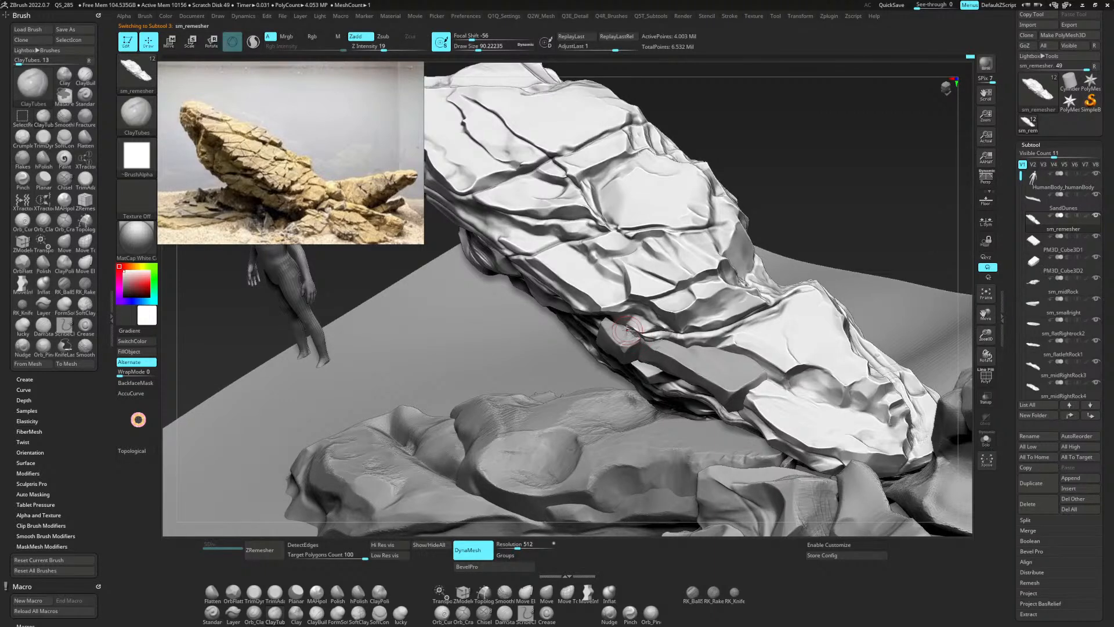
pyautogui.keyDown('alt'); pyautogui.click(638, 336); pyautogui.keyUp('alt')
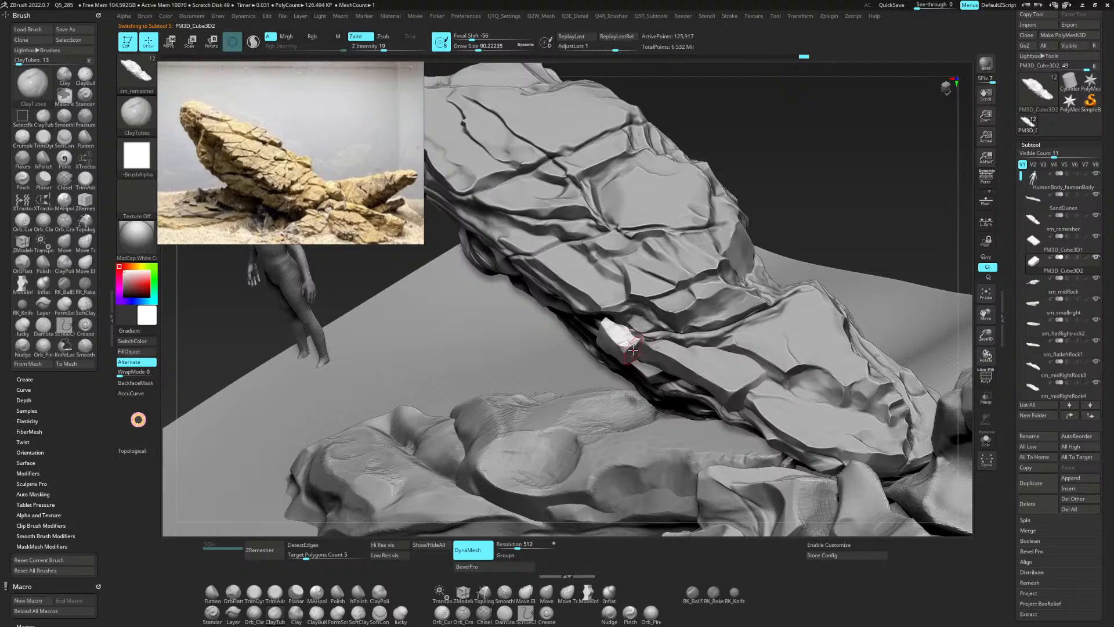
pyautogui.keyDown('alt'); pyautogui.click(647, 361); pyautogui.keyUp('alt')
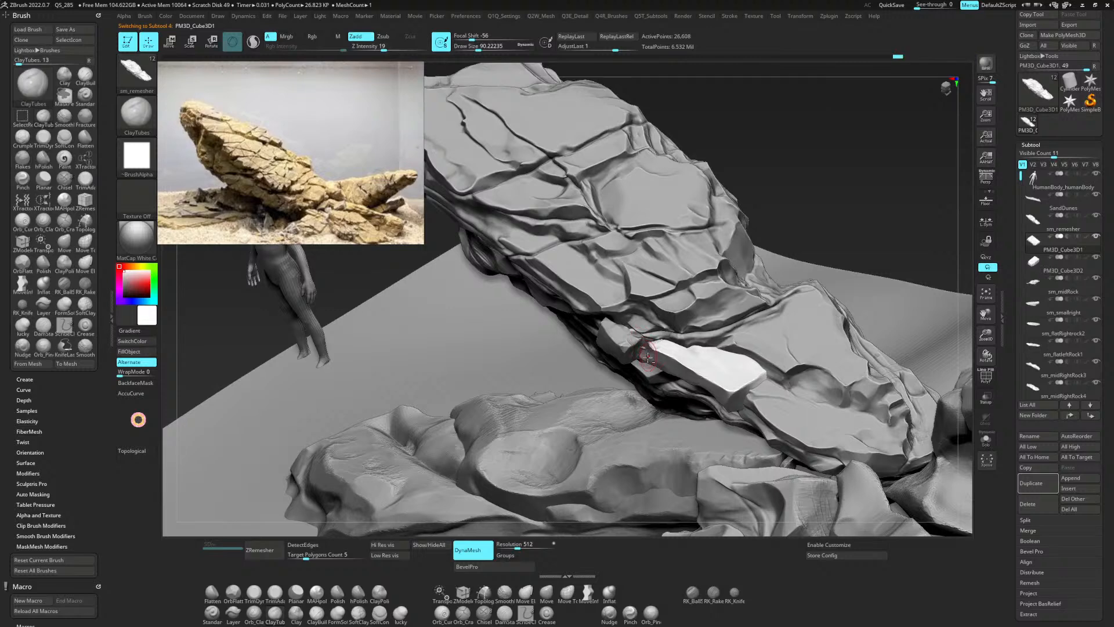
pyautogui.keyDown('alt'); pyautogui.click(638, 350); pyautogui.keyUp('alt')
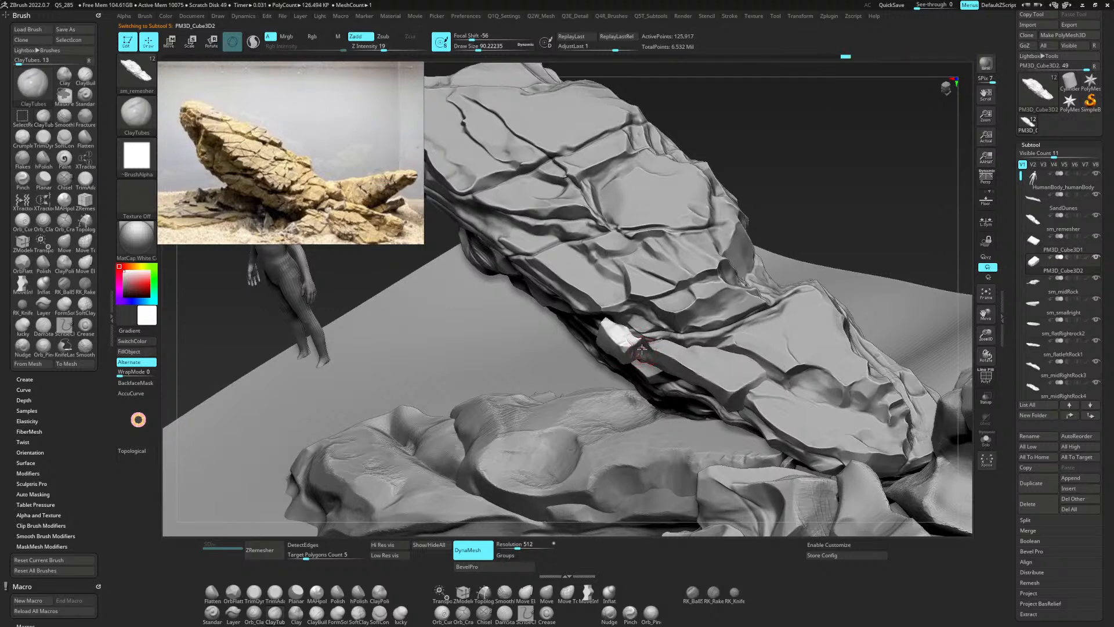
pyautogui.keyDown('alt'); pyautogui.click(645, 347); pyautogui.keyUp('alt')
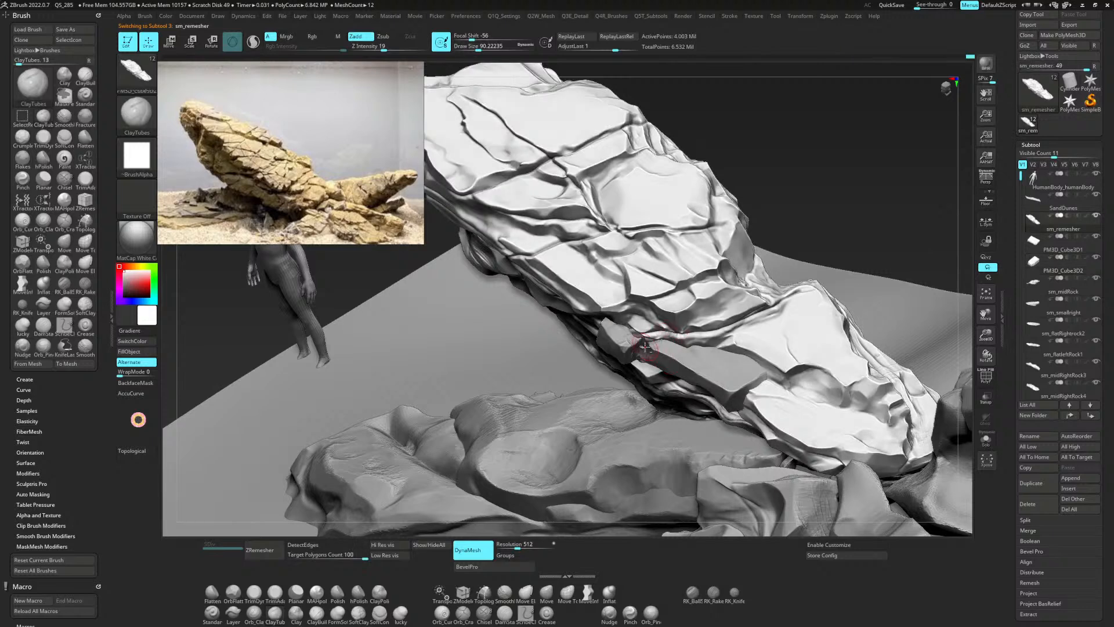
pyautogui.keyDown('alt'); pyautogui.click(644, 356); pyautogui.keyUp('alt')
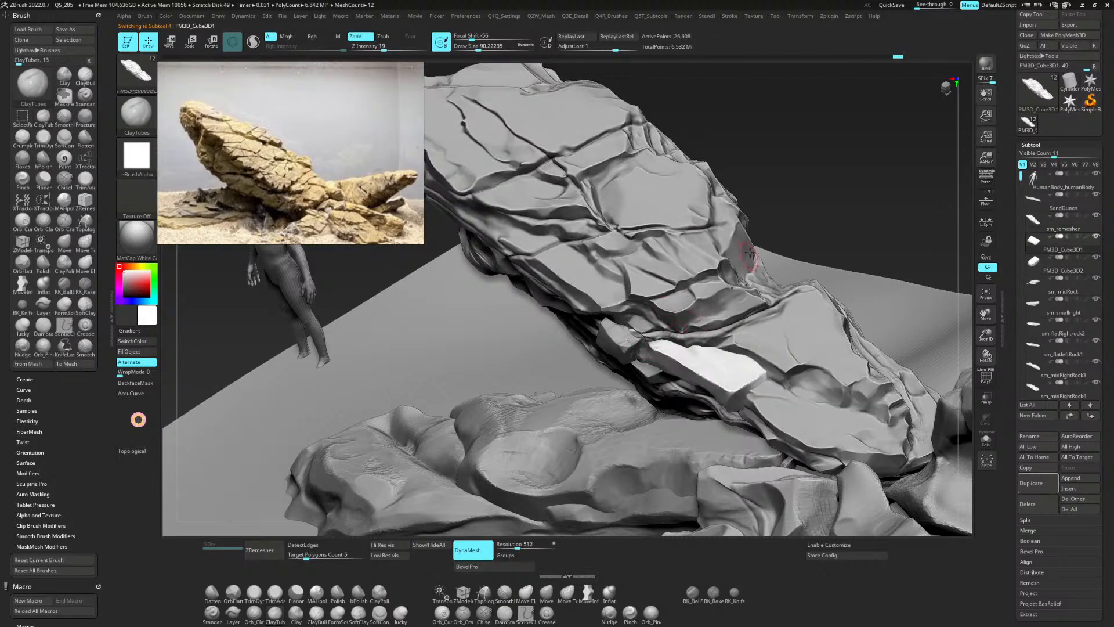
# Carve creases into the clay joint between the block and slab with DamStandard at a draw size of about 46.17.
pyautogui.keyDown('alt'); pyautogui.click(677, 344); pyautogui.keyUp('alt')
pyautogui.moveTo(725, 348)
pyautogui.mouseDown(button='right')
pyautogui.moveTo(722, 336)
pyautogui.moveTo(681, 373)
pyautogui.moveTo(709, 371)
pyautogui.moveTo(692, 378)
pyautogui.mouseUp(button='right')
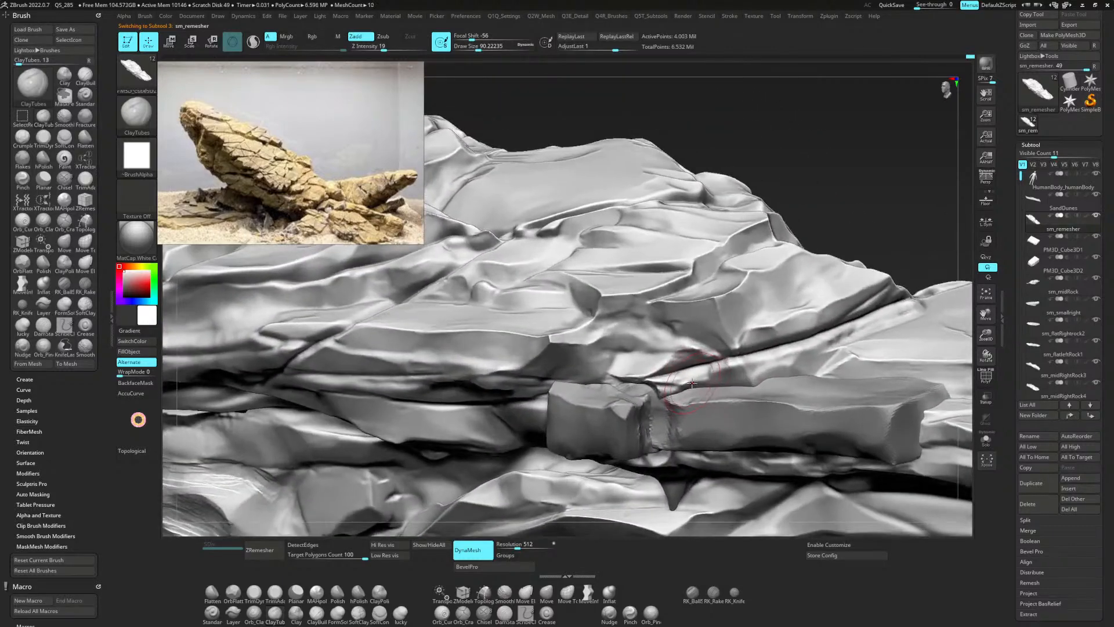
pyautogui.press('b')
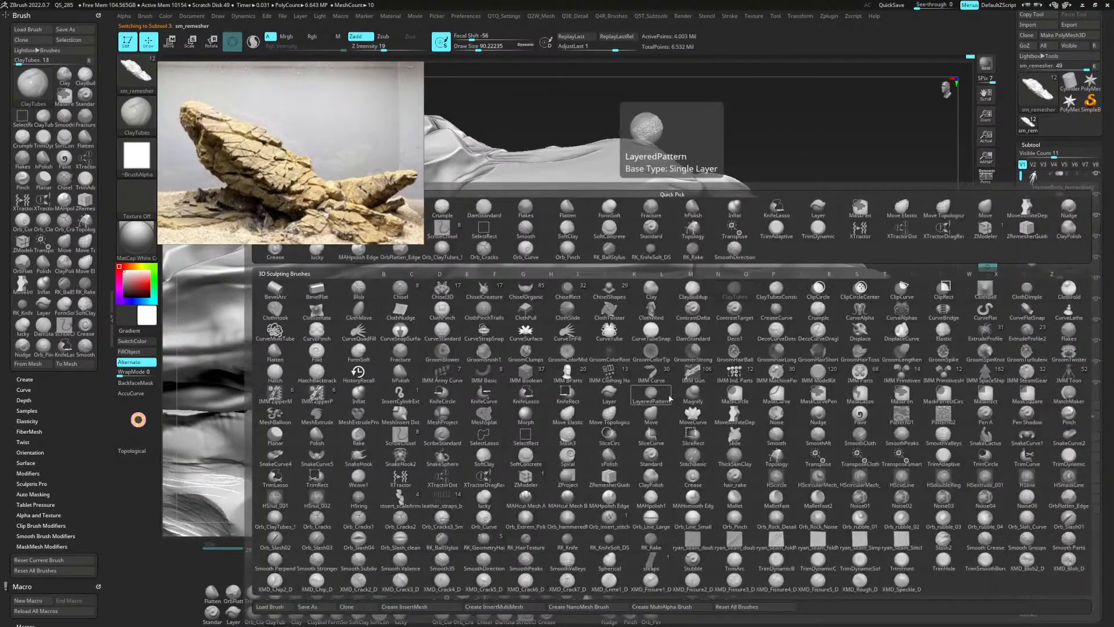
pyautogui.press('d')
pyautogui.press('s')
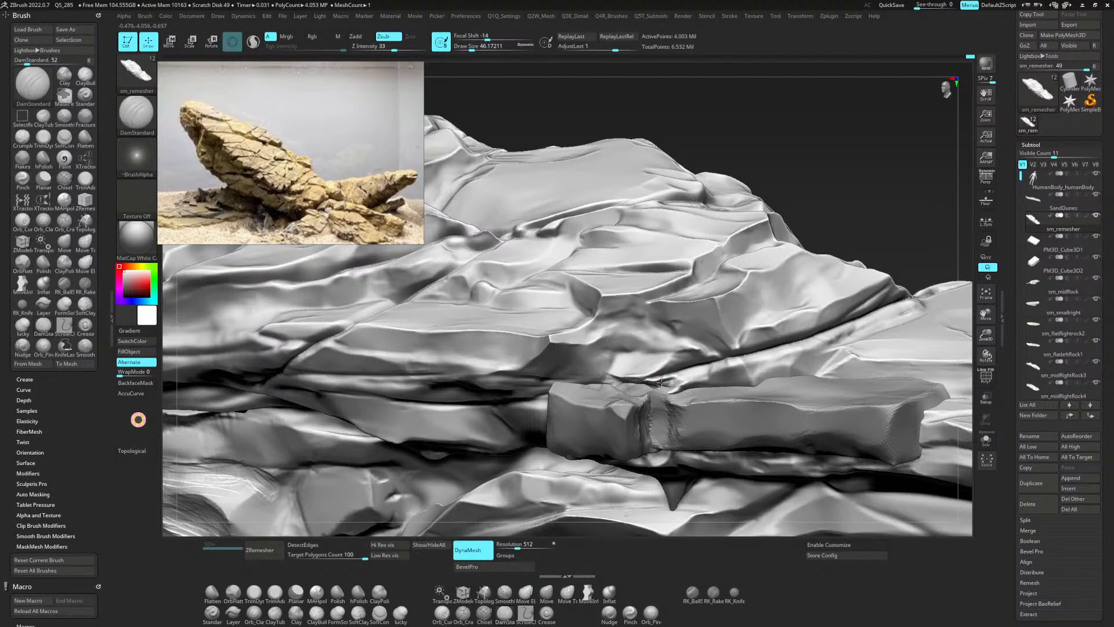
pyautogui.keyDown('alt'); pyautogui.click(681, 427); pyautogui.keyUp('alt')
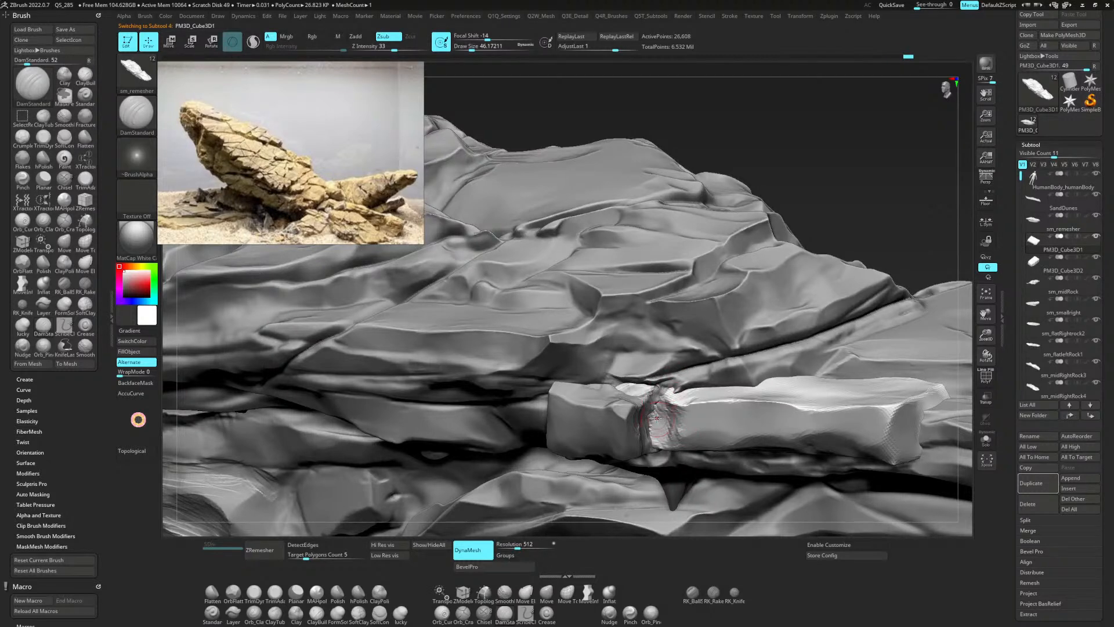
pyautogui.moveTo(657, 417)
pyautogui.mouseDown()
pyautogui.moveTo(659, 439)
pyautogui.moveTo(646, 390)
pyautogui.mouseUp()
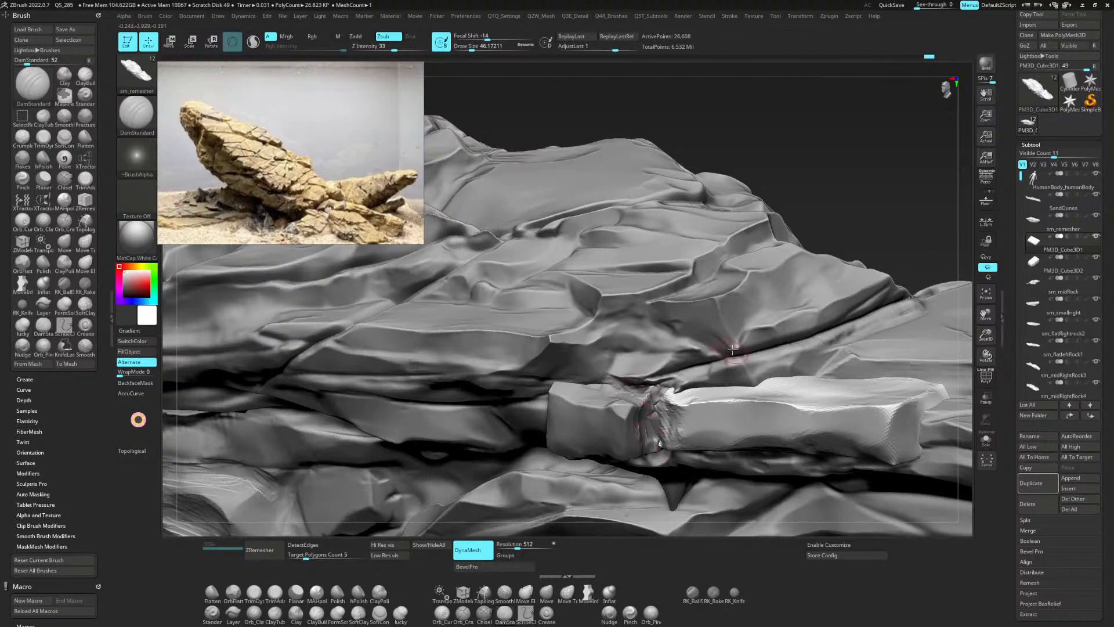
# Build up the small block's upper edge and front face with ClayTubes at a draw size of about 56.47.
pyautogui.moveTo(732, 350); pyautogui.dragTo(712, 404, button='right')
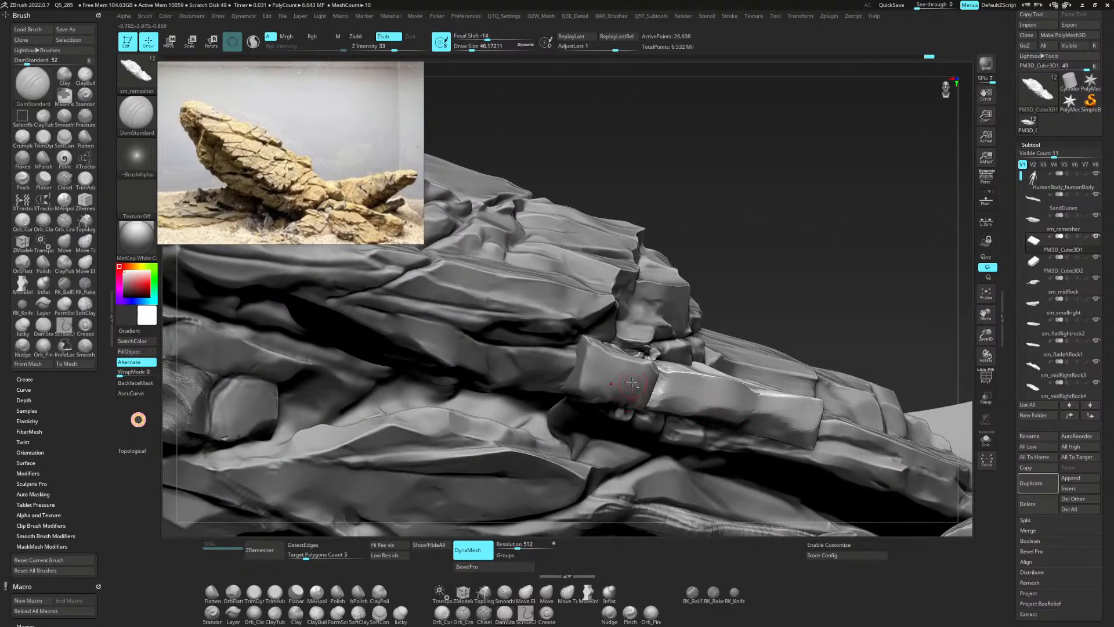
pyautogui.keyDown('alt'); pyautogui.click(615, 374); pyautogui.keyUp('alt')
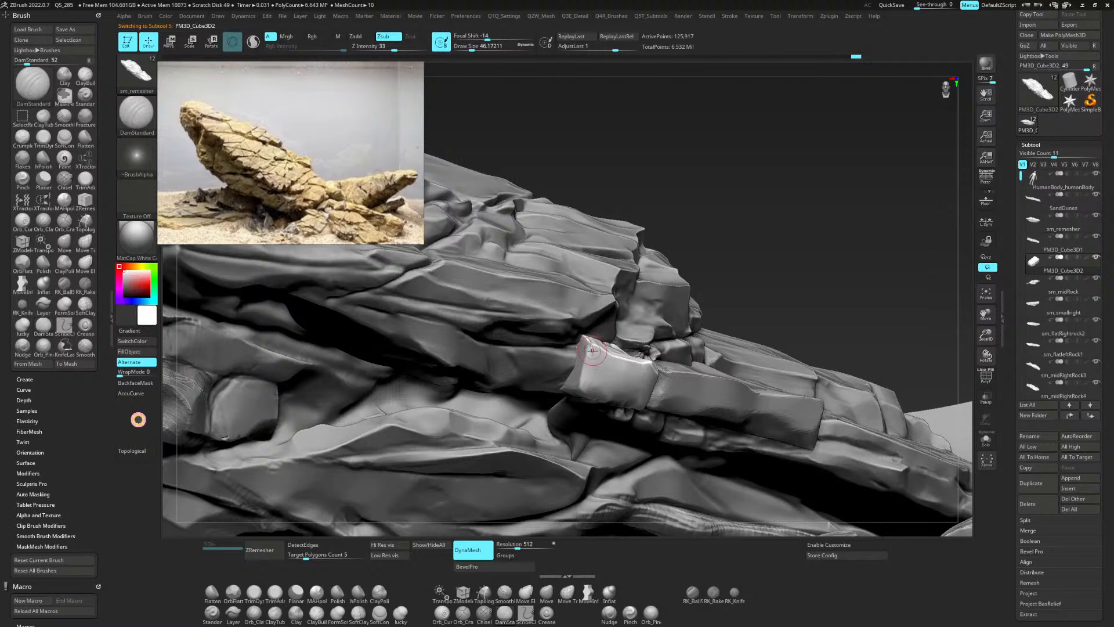
pyautogui.press('b')
pyautogui.press('c')
pyautogui.press('t')
pyautogui.press('space')
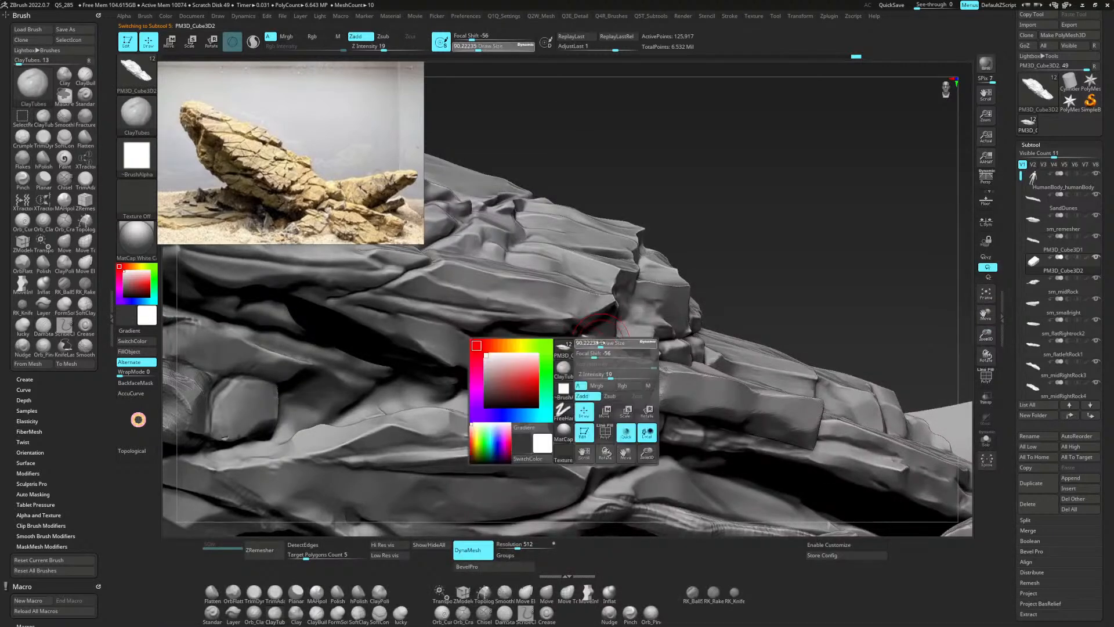
pyautogui.moveTo(595, 352); pyautogui.dragTo(598, 352)
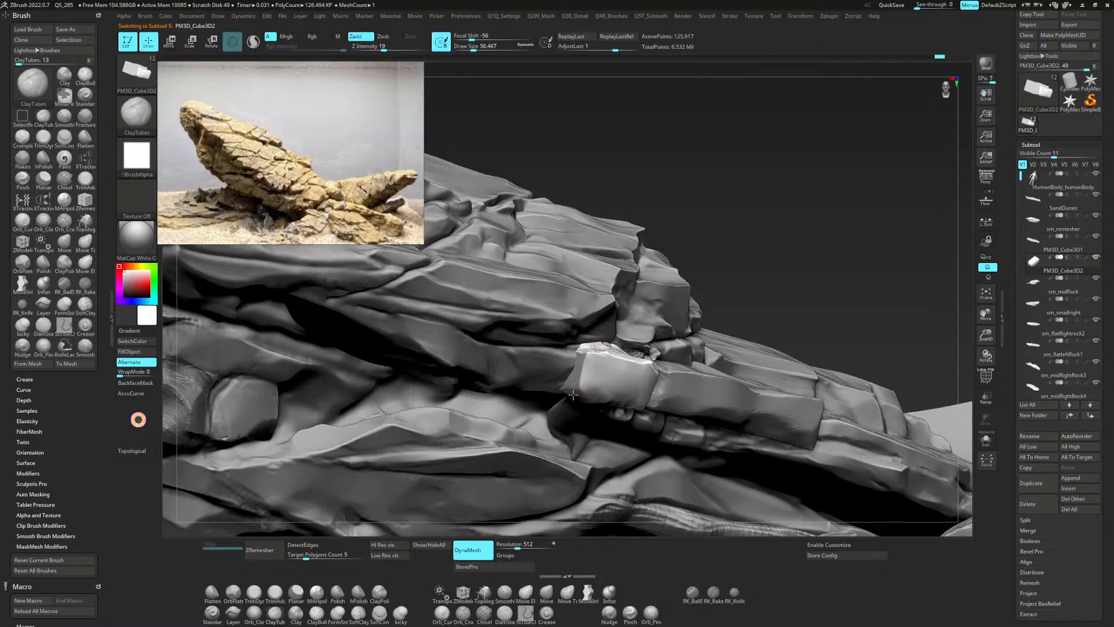
pyautogui.moveTo(589, 375)
pyautogui.mouseDown()
pyautogui.moveTo(624, 377)
pyautogui.moveTo(638, 393)
pyautogui.mouseUp()
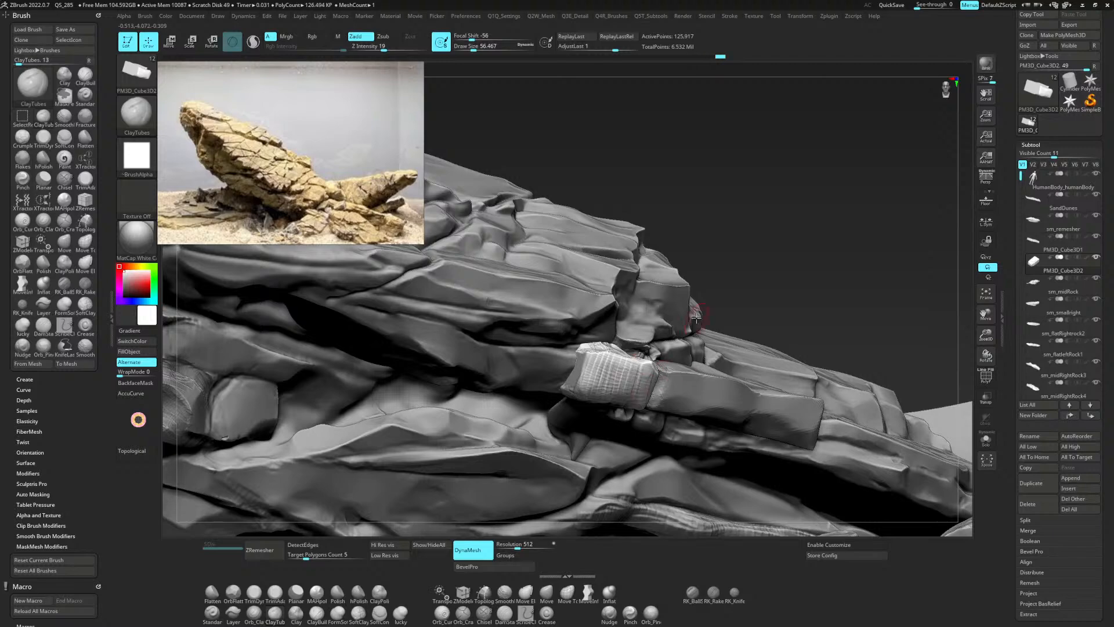
# Carve the main rock's crease beside the slab joint with DamStandard at a draw size of about 46.17, then reselect the small block.
pyautogui.moveTo(696, 318)
pyautogui.keyDown('ctrl'); pyautogui.mouseDown(button='right')
pyautogui.moveTo(679, 290)
pyautogui.moveTo(656, 361)
pyautogui.mouseUp(button='right'); pyautogui.keyUp('ctrl')
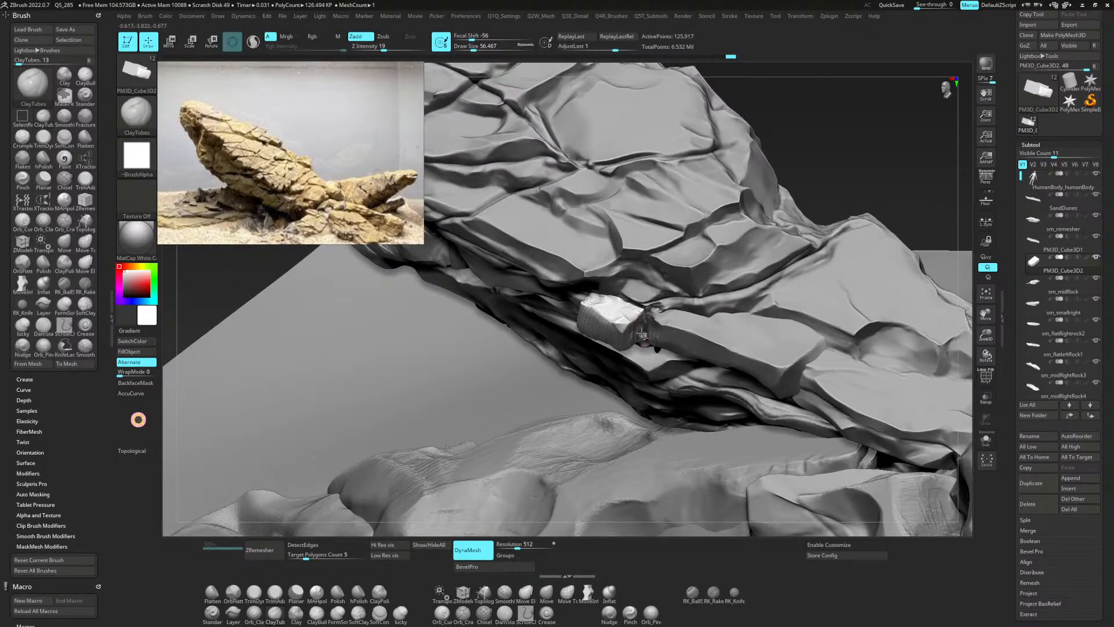
pyautogui.keyDown('alt'); pyautogui.click(644, 334); pyautogui.keyUp('alt')
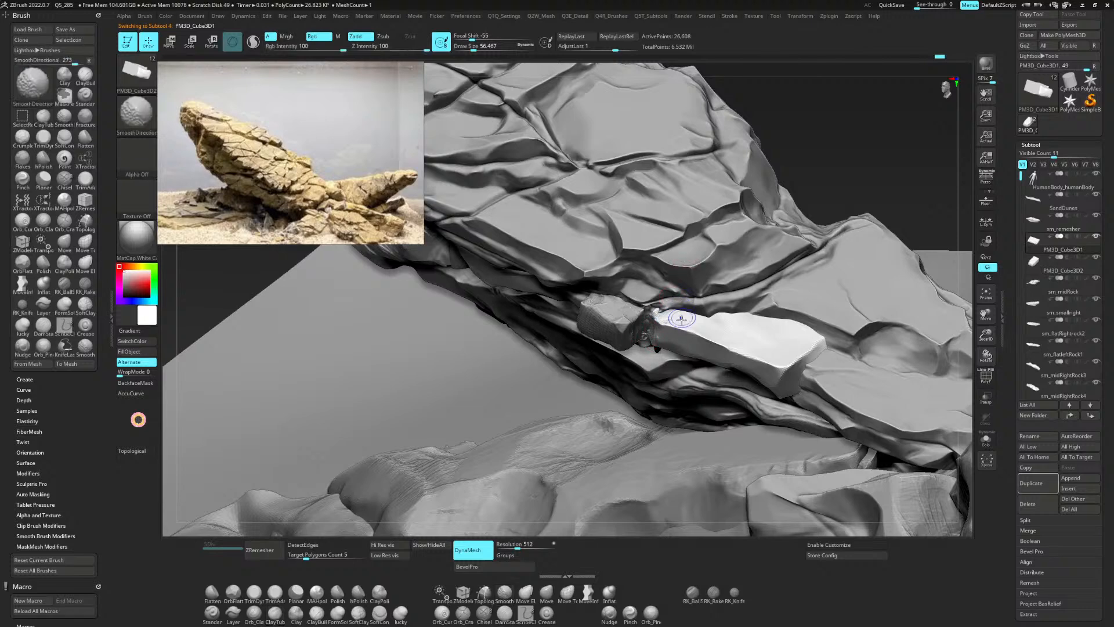
pyautogui.keyDown('alt'); pyautogui.click(652, 319); pyautogui.keyUp('alt')
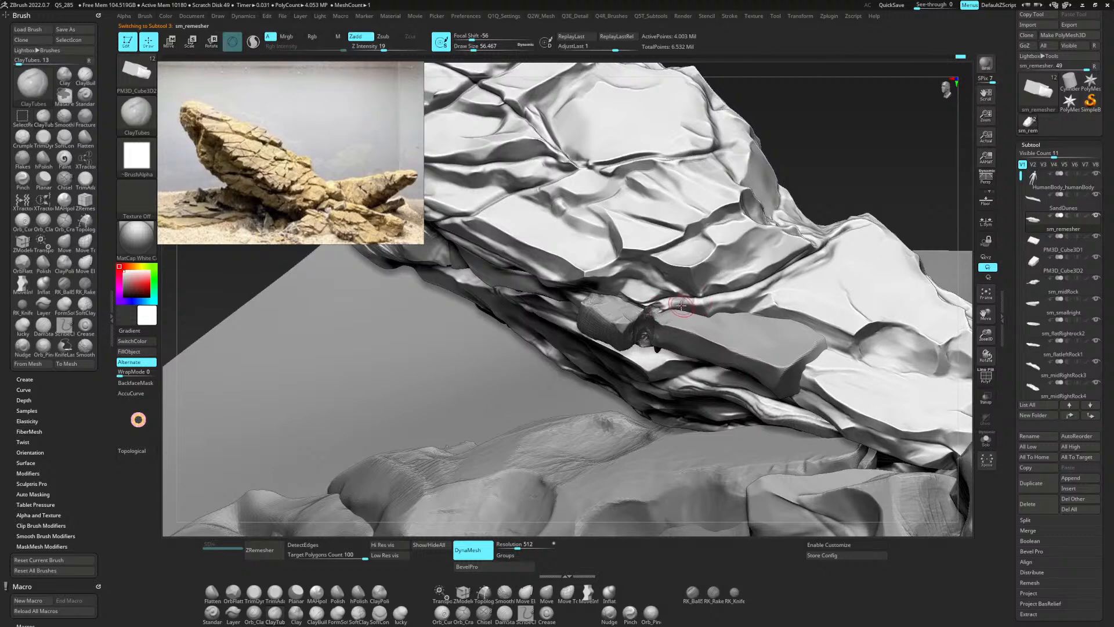
pyautogui.press('b')
pyautogui.press('d')
pyautogui.press('s')
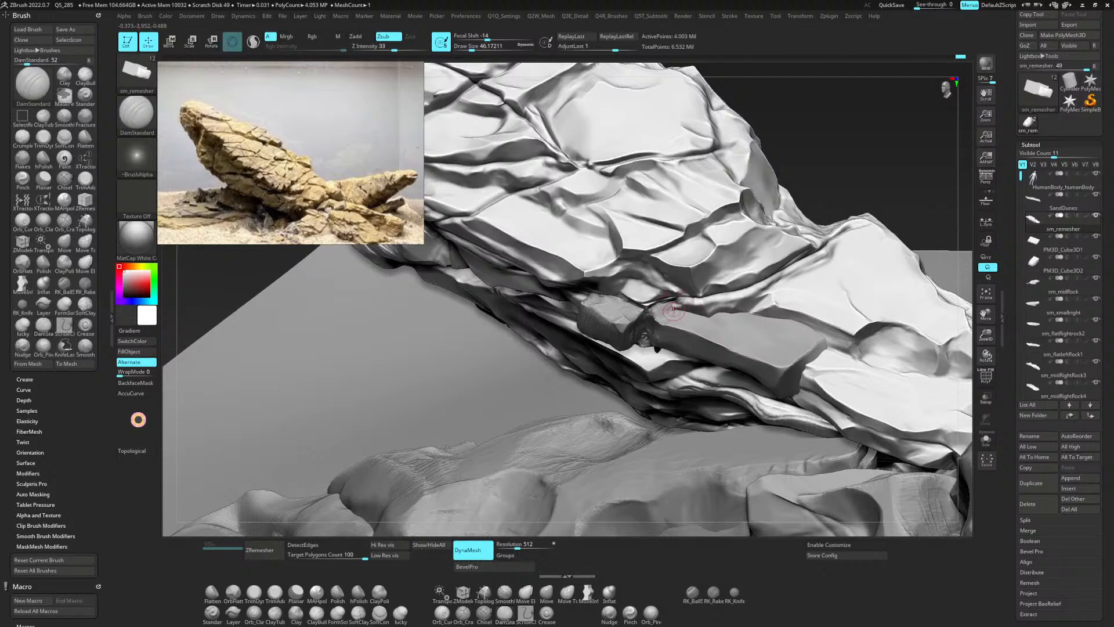
pyautogui.keyDown('alt'); pyautogui.click(670, 332); pyautogui.keyUp('alt')
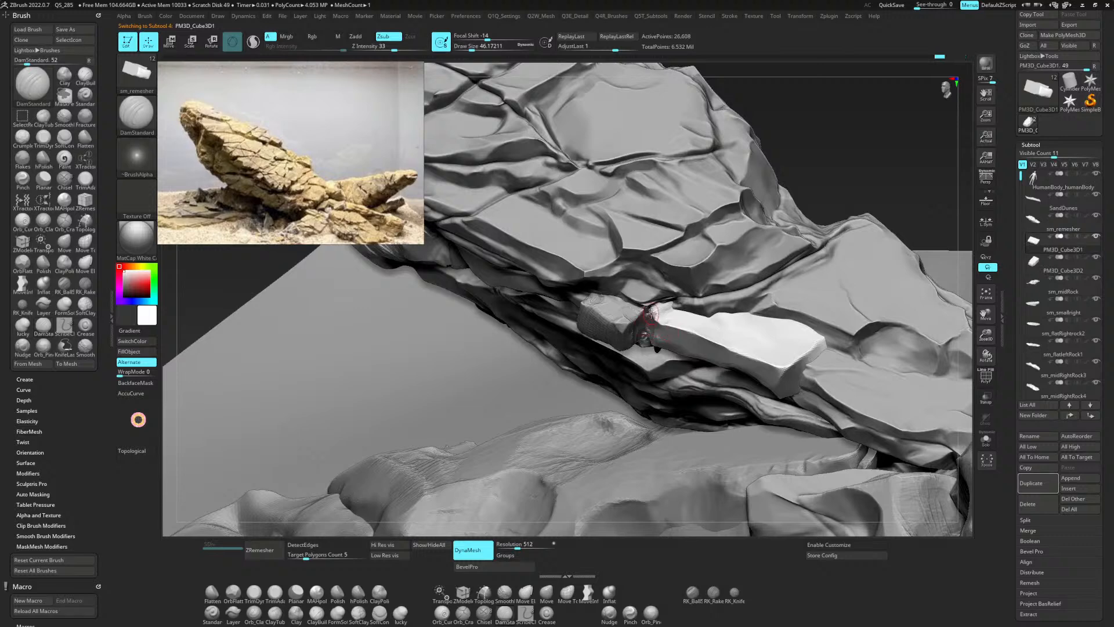
pyautogui.keyDown('alt'); pyautogui.click(639, 329); pyautogui.keyUp('alt')
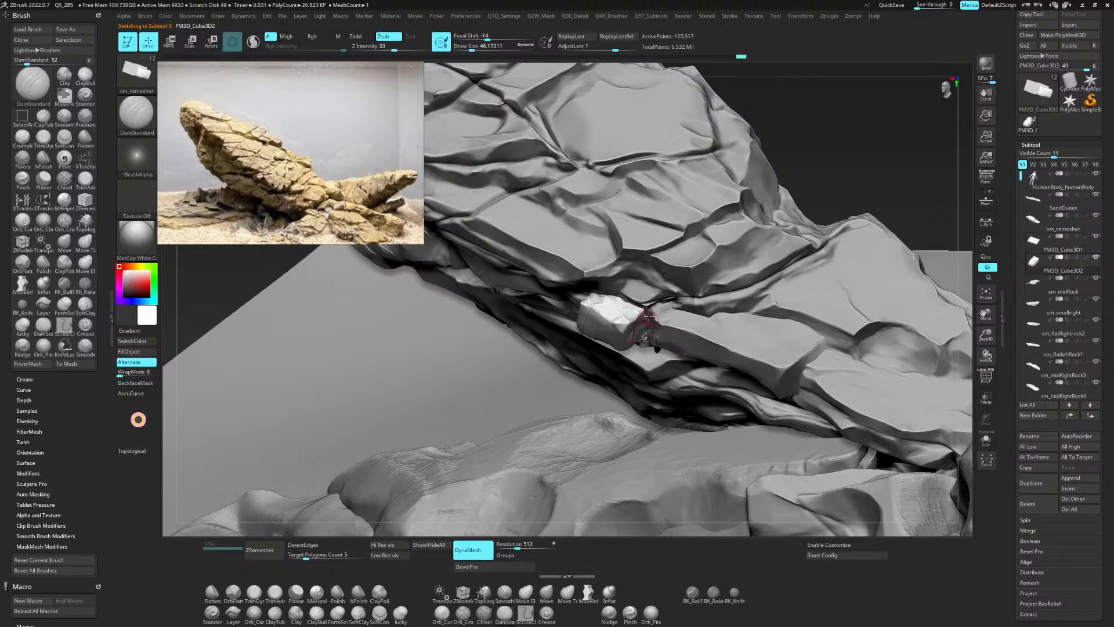
# Polish the small block's edges and faces into flat planes with hPolish at a draw size of about 70.82.
pyautogui.press('shift')
pyautogui.press('b')
pyautogui.press('h')
pyautogui.press('p')
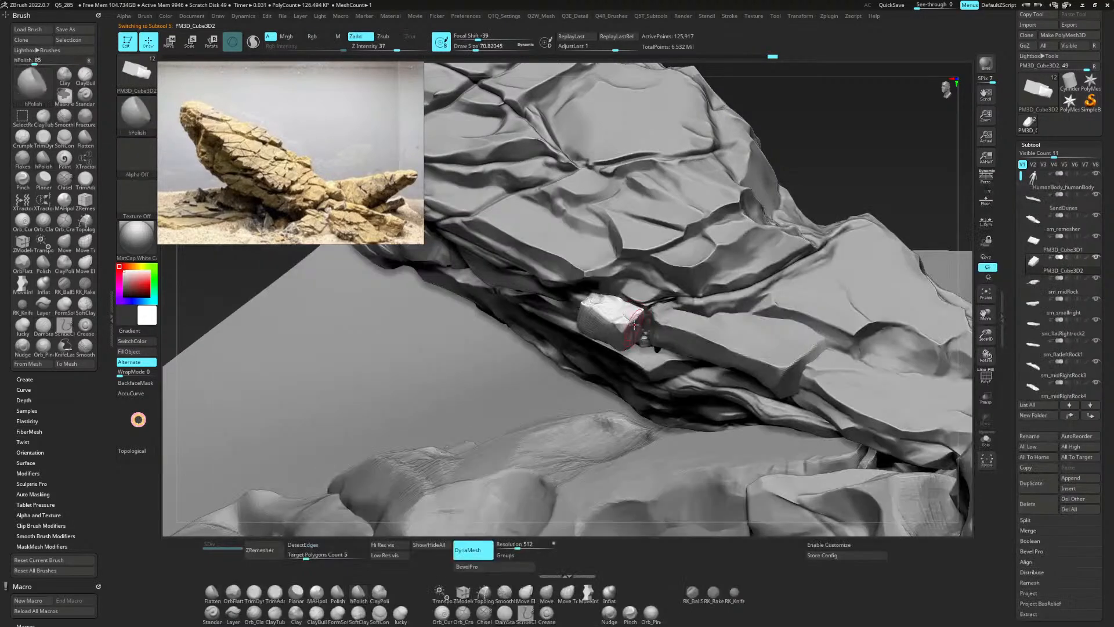
pyautogui.moveTo(630, 311)
pyautogui.mouseDown()
pyautogui.moveTo(594, 301)
pyautogui.moveTo(611, 350)
pyautogui.mouseUp()
pyautogui.moveTo(646, 364); pyautogui.dragTo(578, 356, button='right')
pyautogui.moveTo(576, 356)
pyautogui.mouseDown()
pyautogui.moveTo(617, 372)
pyautogui.moveTo(615, 347)
pyautogui.moveTo(575, 351)
pyautogui.moveTo(567, 335)
pyautogui.moveTo(562, 364)
pyautogui.mouseUp()
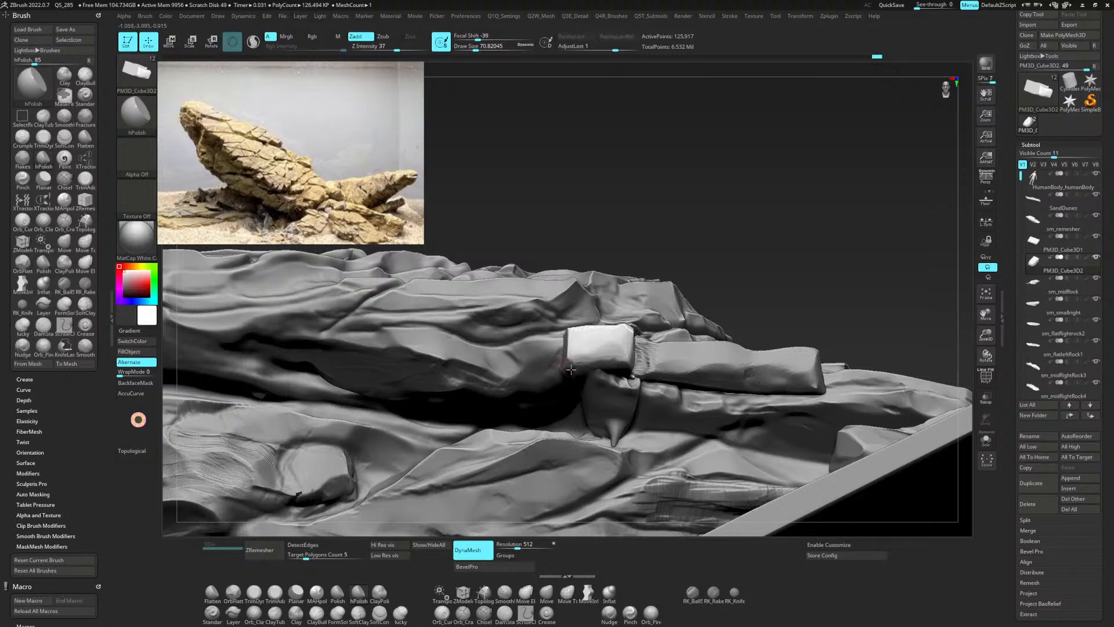
pyautogui.moveTo(626, 311)
pyautogui.mouseDown(button='right')
pyautogui.moveTo(647, 328)
pyautogui.moveTo(634, 378)
pyautogui.mouseUp(button='right')
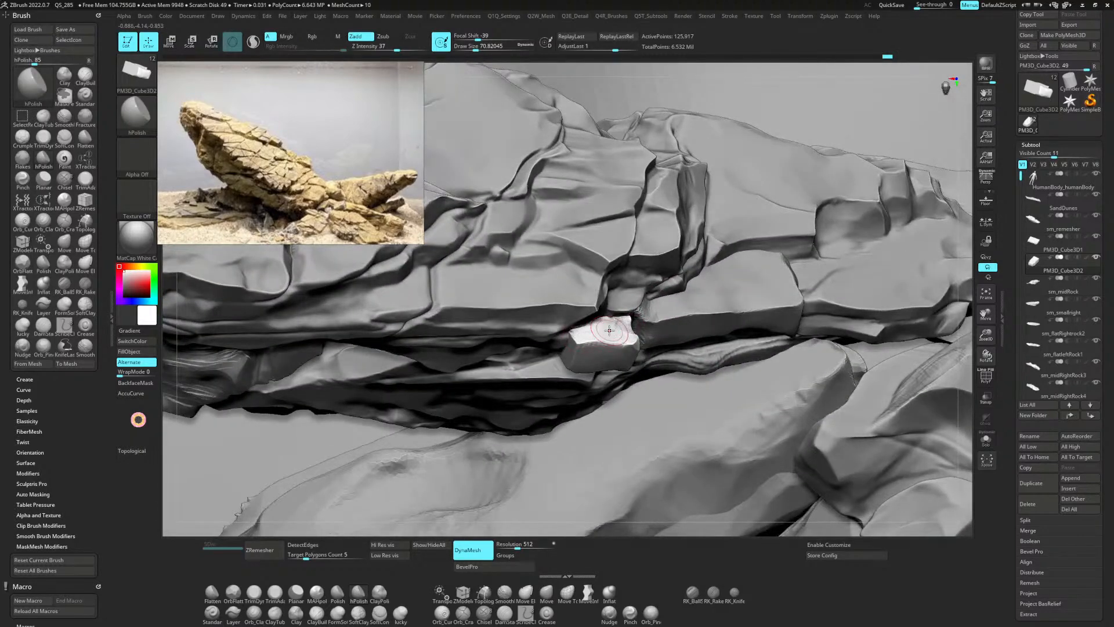
pyautogui.moveTo(626, 328)
pyautogui.mouseDown(button='right')
pyautogui.moveTo(665, 346)
pyautogui.moveTo(639, 342)
pyautogui.mouseUp(button='right')
pyautogui.moveTo(620, 337)
pyautogui.mouseDown()
pyautogui.moveTo(644, 365)
pyautogui.moveTo(673, 344)
pyautogui.moveTo(661, 321)
pyautogui.moveTo(622, 315)
pyautogui.mouseUp()
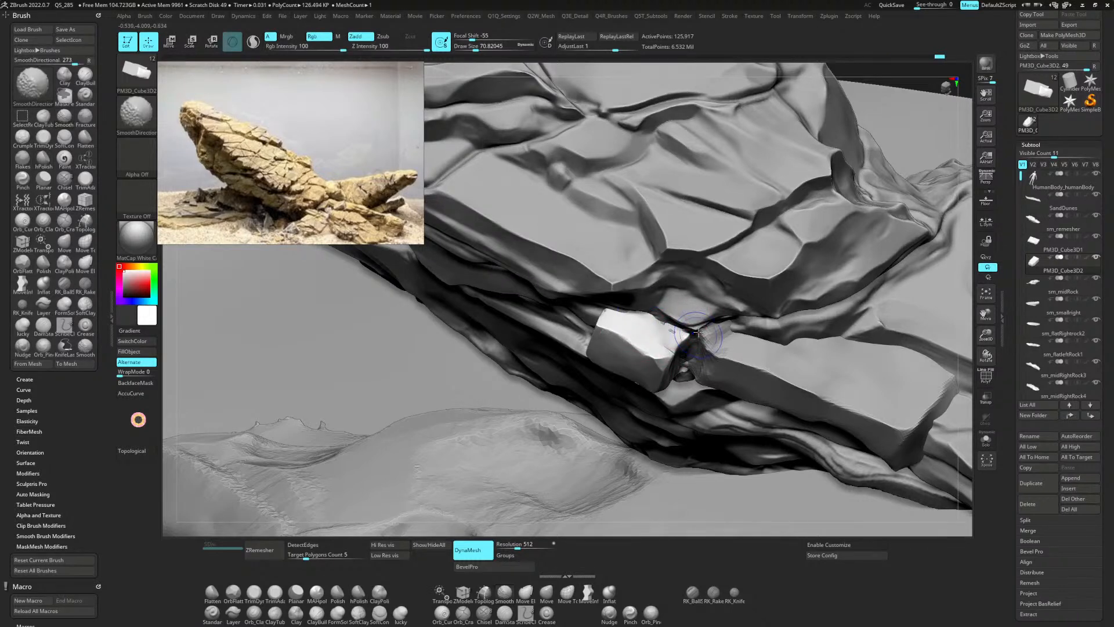
# Remesh the slab with DynaMesh at resolution 512 and polish its lower end with hPolish.
pyautogui.keyDown('alt'); pyautogui.click(674, 334); pyautogui.keyUp('alt')
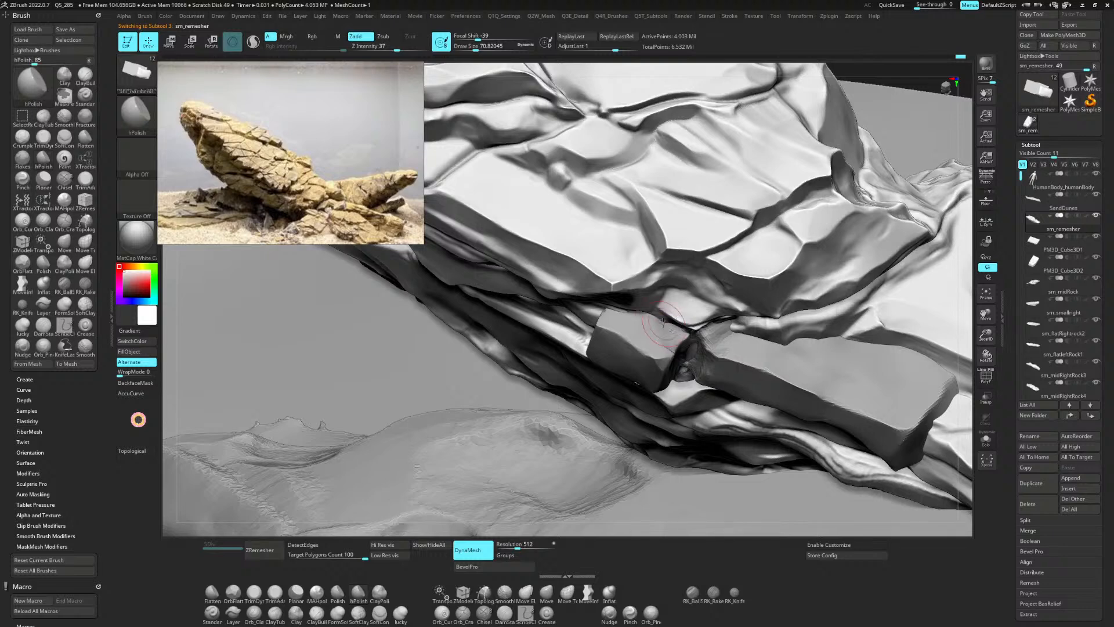
pyautogui.keyDown('alt'); pyautogui.click(671, 330); pyautogui.keyUp('alt')
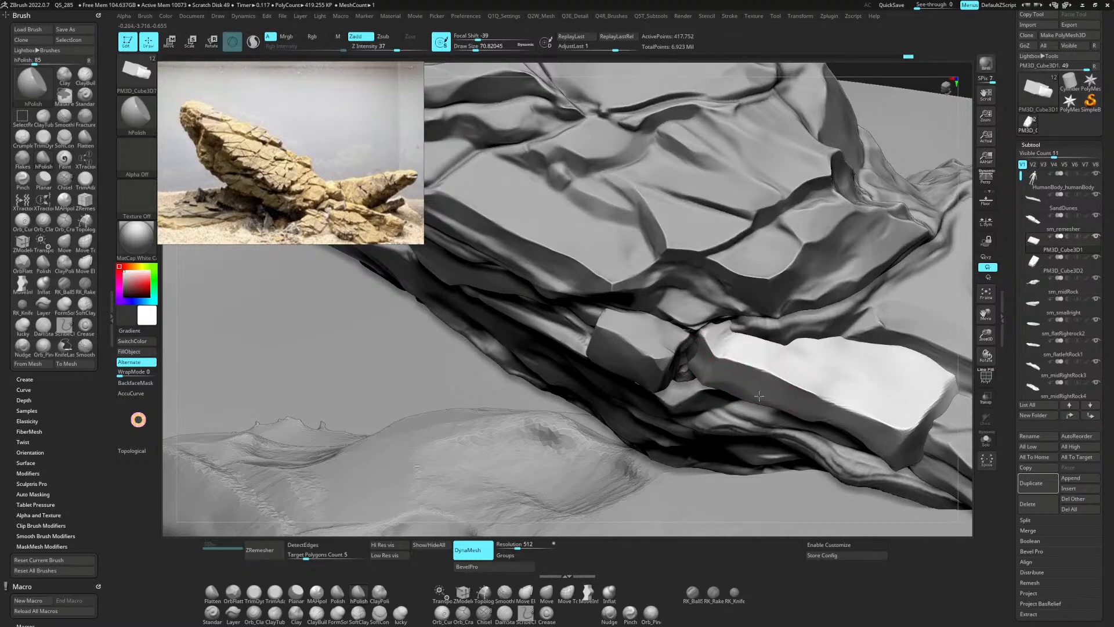
pyautogui.moveTo(845, 363)
pyautogui.mouseDown(button='right')
pyautogui.moveTo(864, 329)
pyautogui.moveTo(858, 316)
pyautogui.moveTo(778, 348)
pyautogui.mouseUp(button='right')
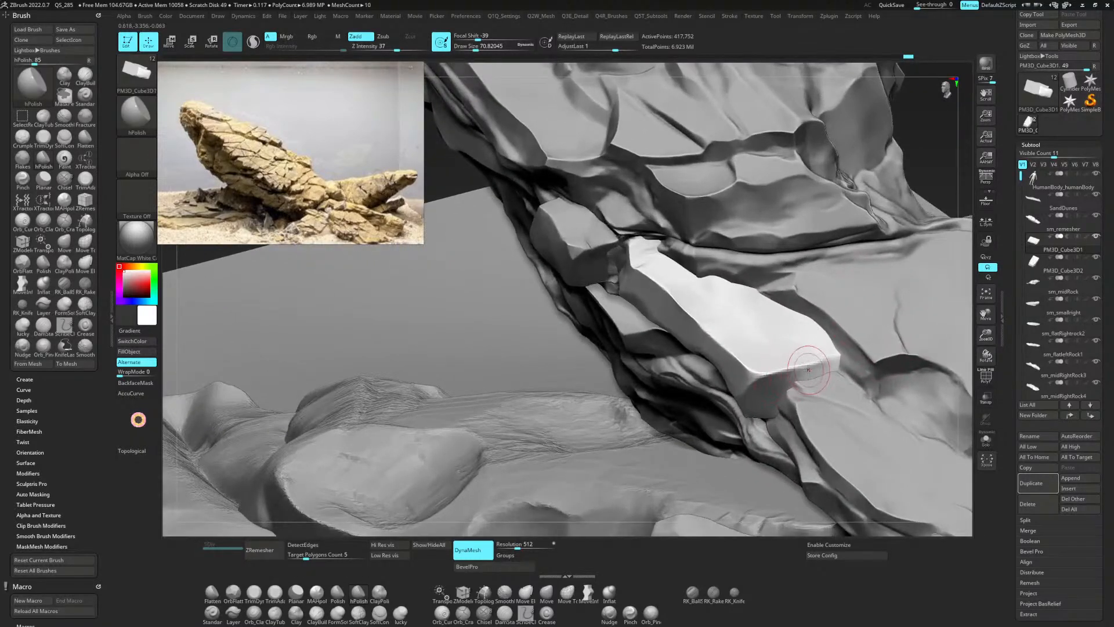
pyautogui.moveTo(809, 369)
pyautogui.mouseDown()
pyautogui.moveTo(833, 365)
pyautogui.moveTo(783, 380)
pyautogui.moveTo(739, 372)
pyautogui.mouseUp()
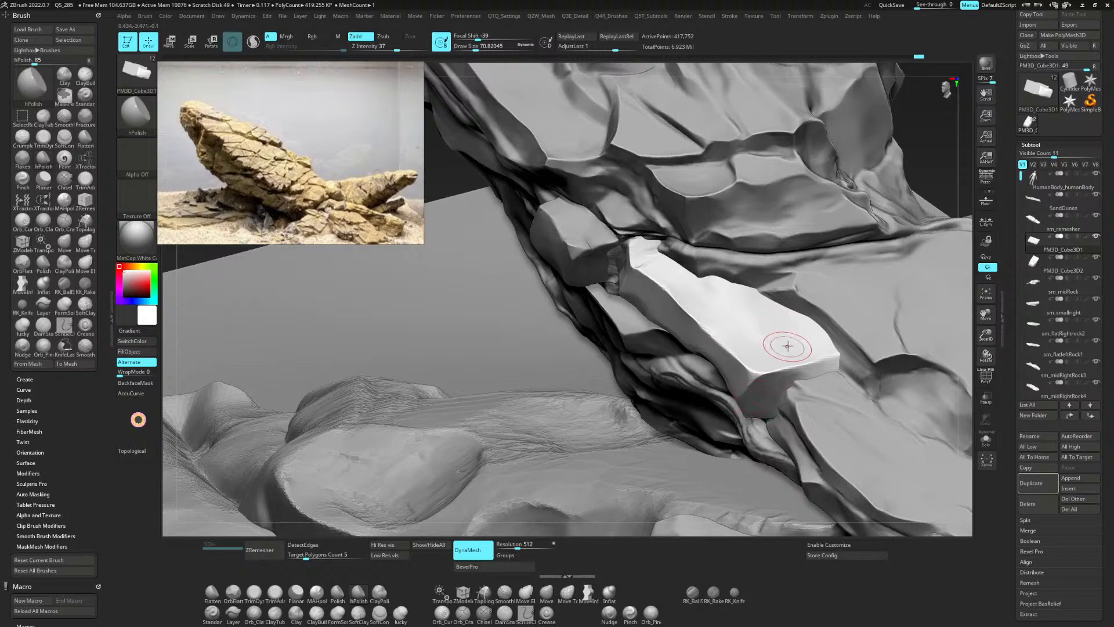
# Cut several slashes into the slab's lower end with the Orb_Slash01 brush at a draw size of about 70.82.
pyautogui.press('b')
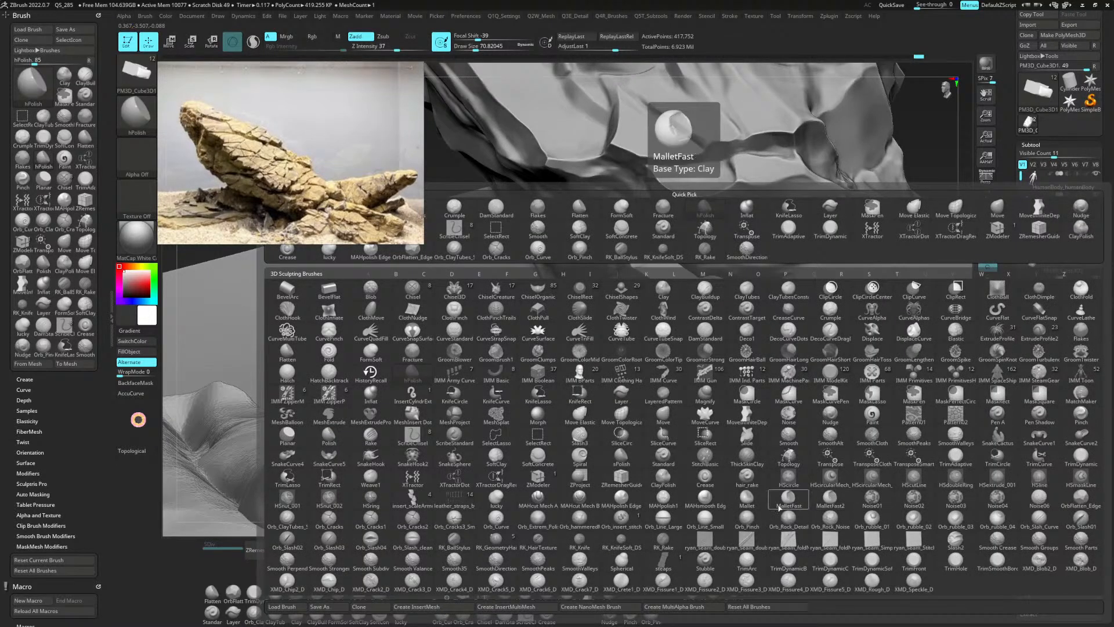
pyautogui.click(1083, 518)
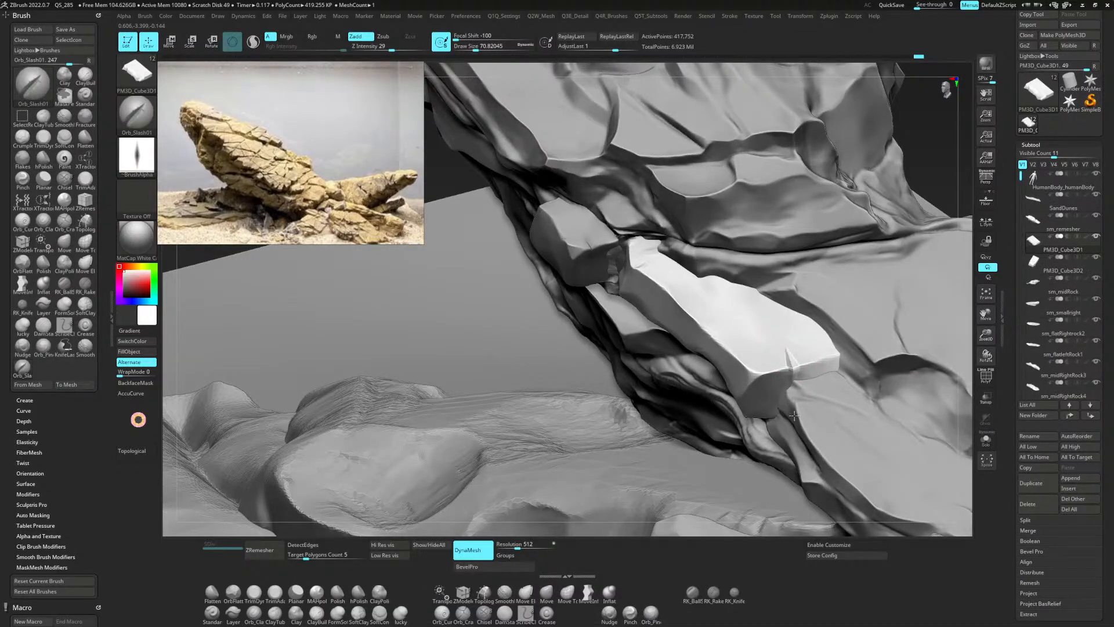
pyautogui.moveTo(794, 416); pyautogui.dragTo(801, 449)
pyautogui.moveTo(795, 374); pyautogui.dragTo(778, 456)
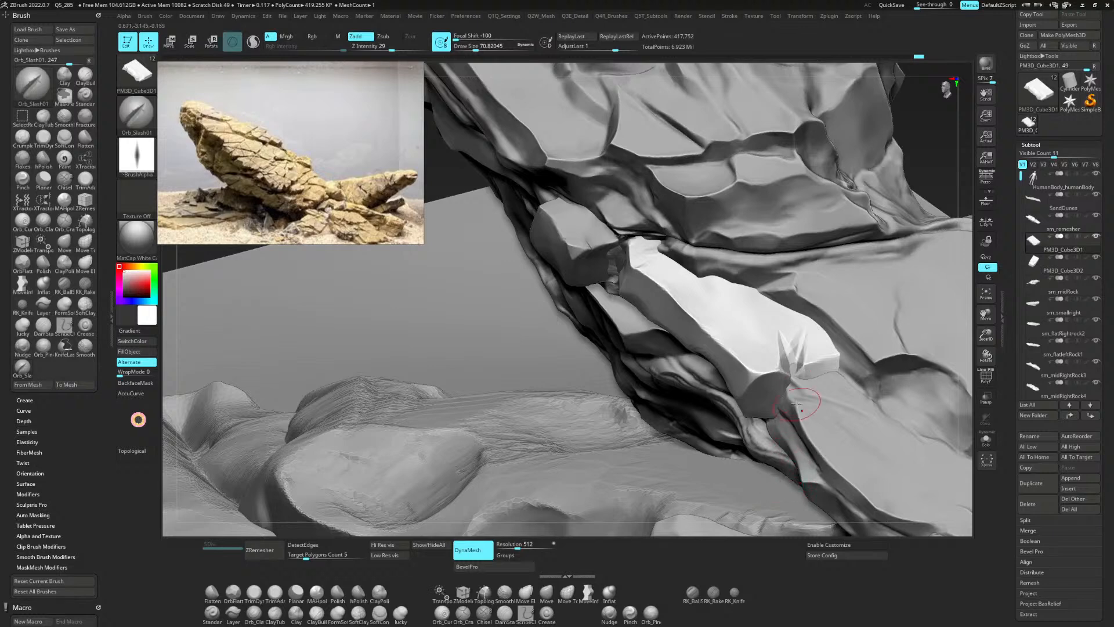
pyautogui.moveTo(791, 384); pyautogui.dragTo(772, 364)
pyautogui.moveTo(769, 412); pyautogui.dragTo(783, 392)
pyautogui.moveTo(806, 350); pyautogui.dragTo(779, 449)
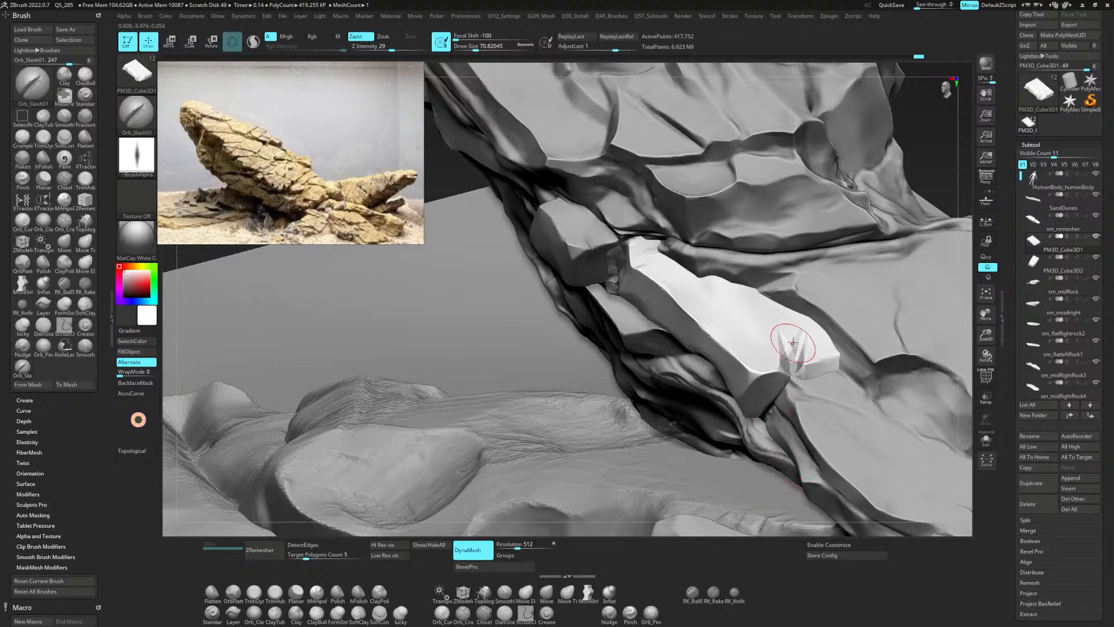
# Slash the slab's upper end where it meets the small block with Orb_Slash01, keeping the slab as the active subtool.
pyautogui.moveTo(644, 248); pyautogui.dragTo(616, 278)
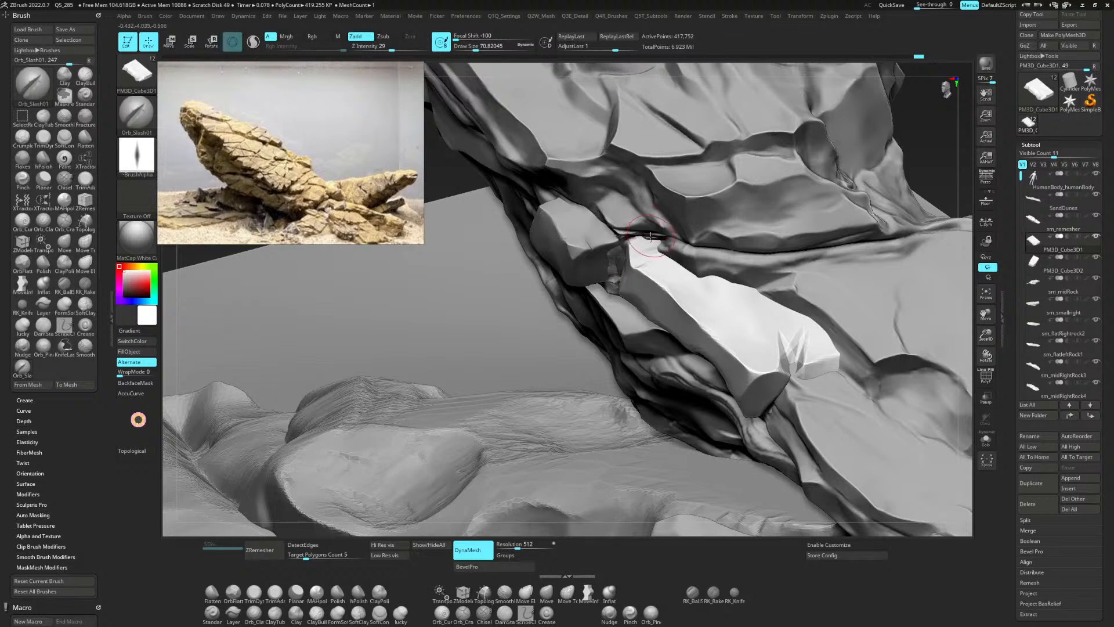
pyautogui.moveTo(650, 236)
pyautogui.mouseDown()
pyautogui.moveTo(656, 284)
pyautogui.moveTo(650, 244)
pyautogui.moveTo(609, 252)
pyautogui.mouseUp()
pyautogui.keyDown('alt'); pyautogui.click(608, 267); pyautogui.keyUp('alt')
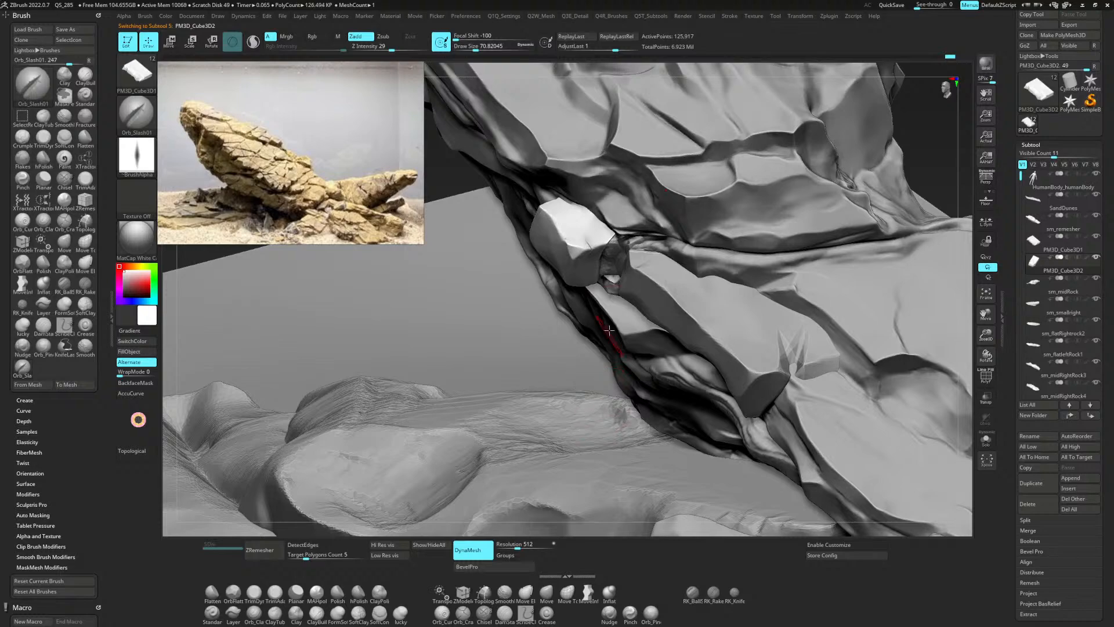
pyautogui.keyDown('alt'); pyautogui.click(612, 274); pyautogui.keyUp('alt')
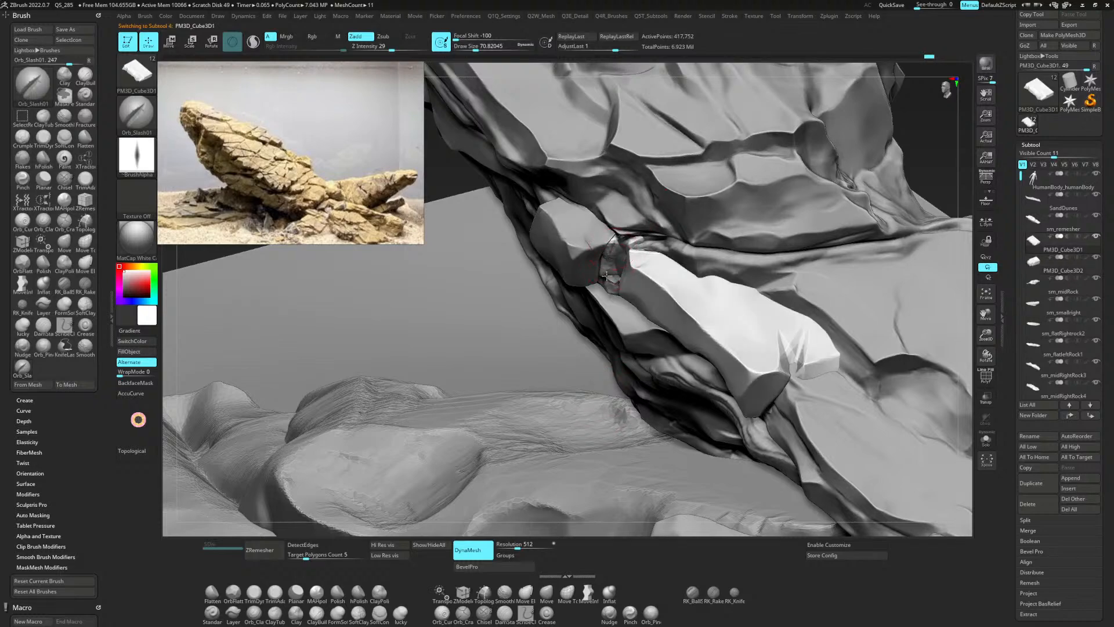
# Cut a long diagonal crack across the slab's upper face with the Orb_Slash03 brush.
pyautogui.moveTo(604, 400)
pyautogui.mouseDown(button='right')
pyautogui.moveTo(640, 305)
pyautogui.moveTo(670, 316)
pyautogui.mouseUp(button='right')
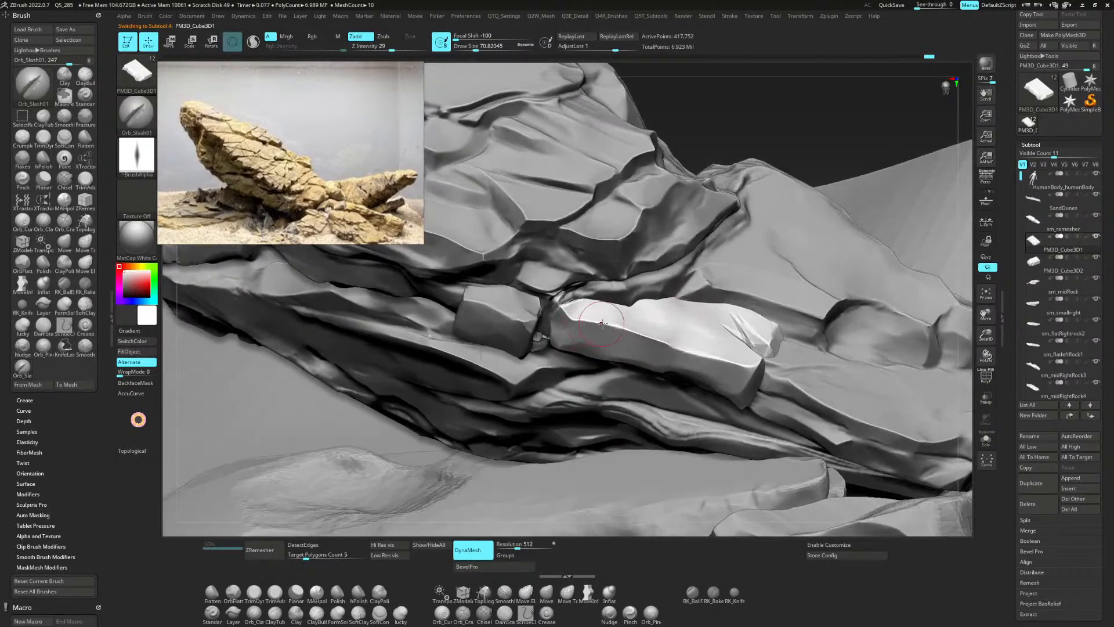
pyautogui.press('b')
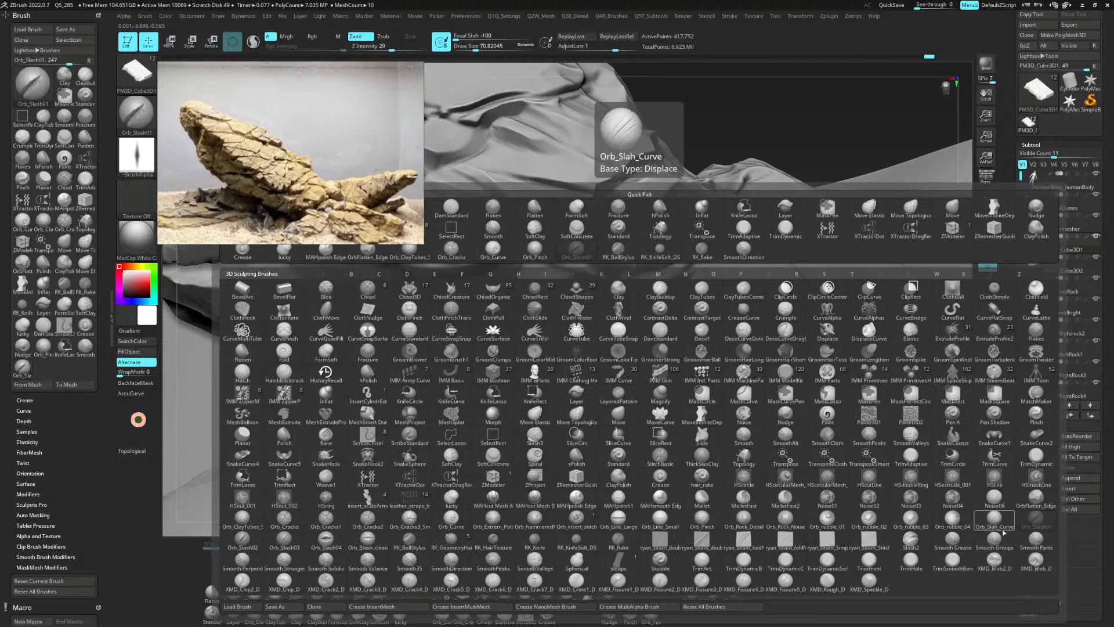
pyautogui.click(286, 543)
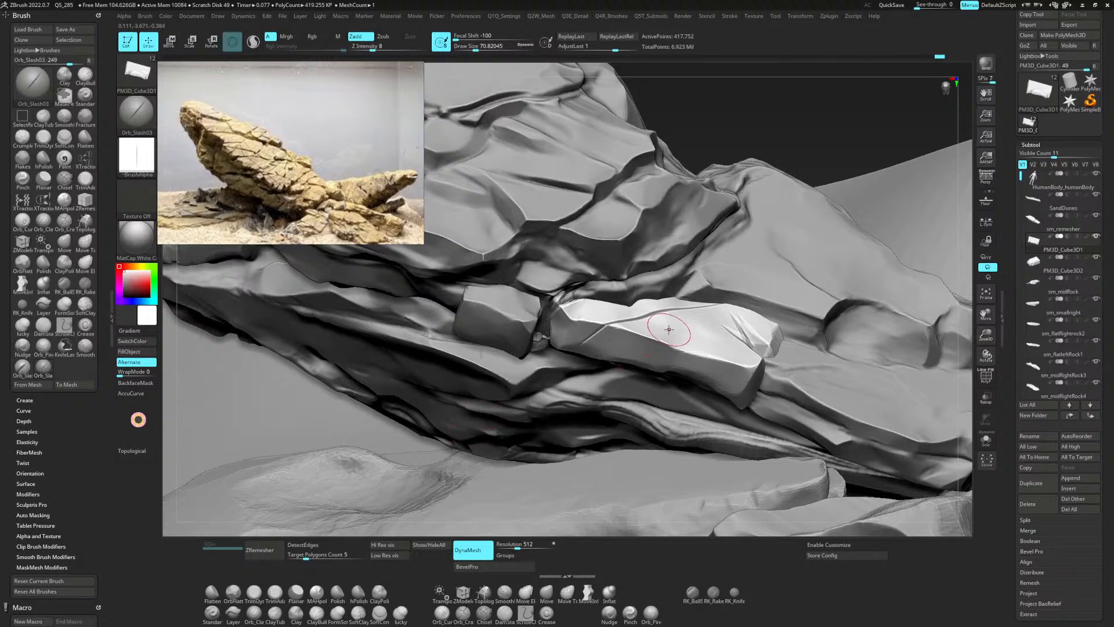
pyautogui.moveTo(635, 316); pyautogui.dragTo(634, 316)
# Move the reference image off the brush list, choose a masking brush and mask the slab's lower part up to the crack.
pyautogui.press('ctrl')
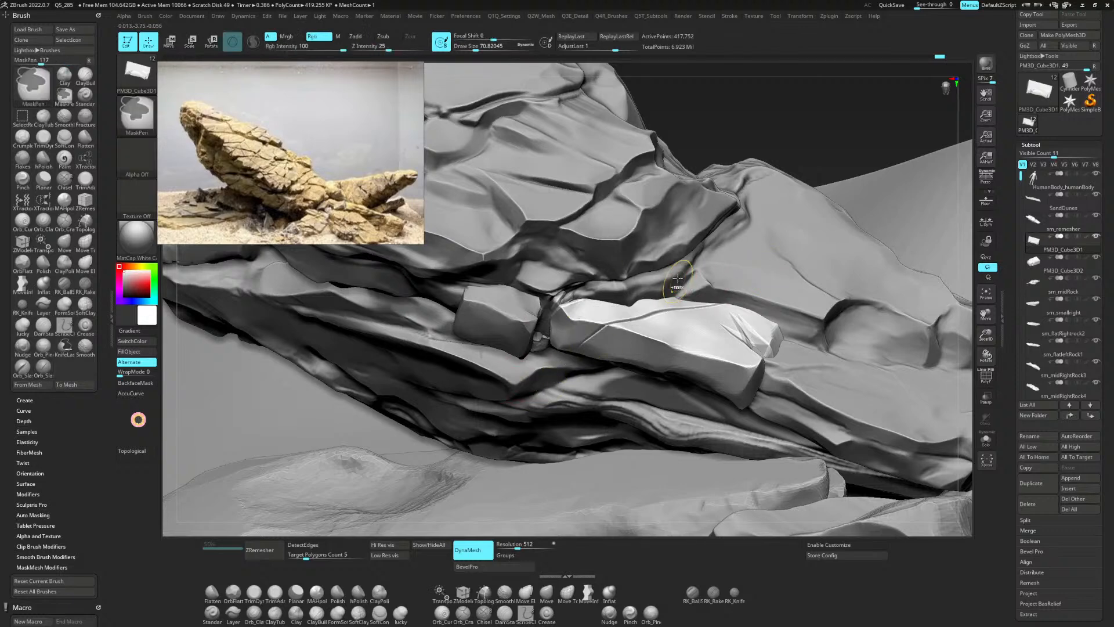
pyautogui.press('b')
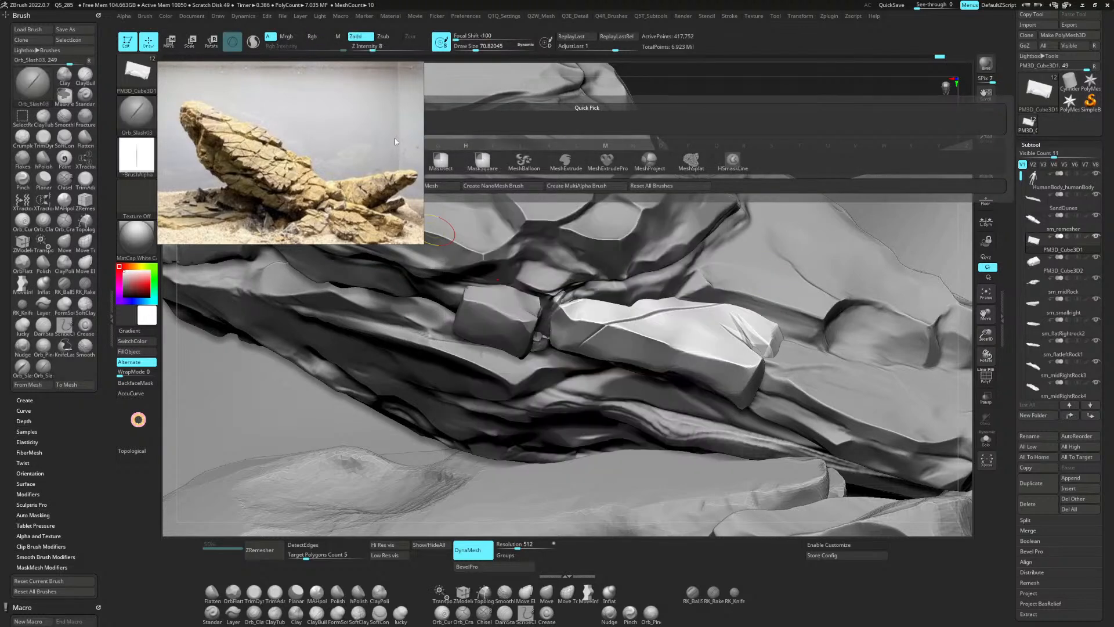
pyautogui.moveTo(371, 153); pyautogui.dragTo(383, 434)
pyautogui.click(357, 172)
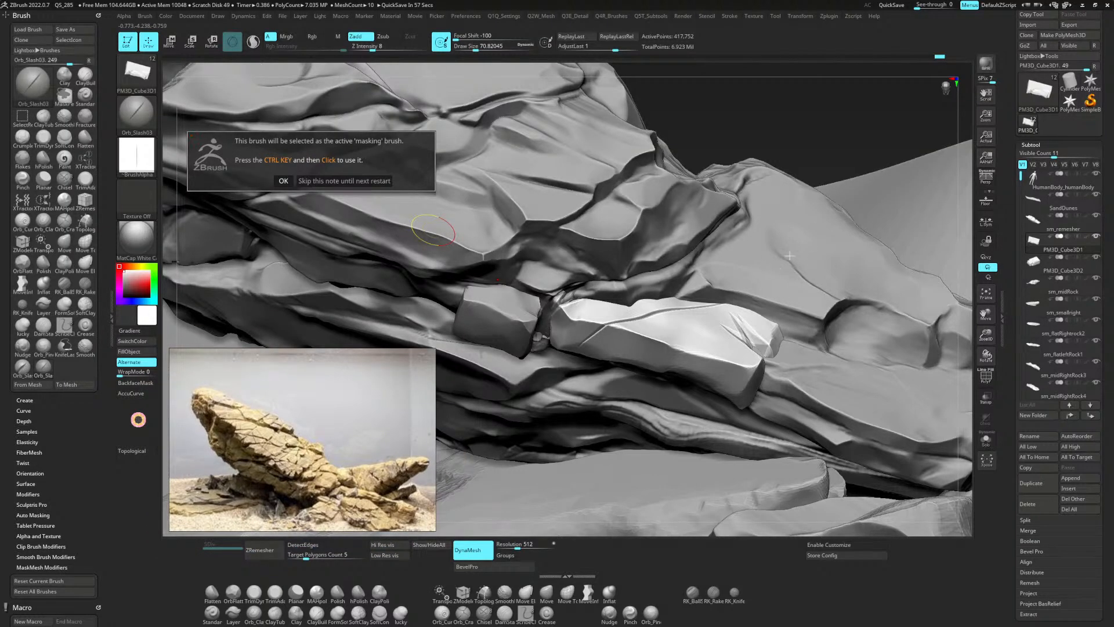
pyautogui.click(282, 180)
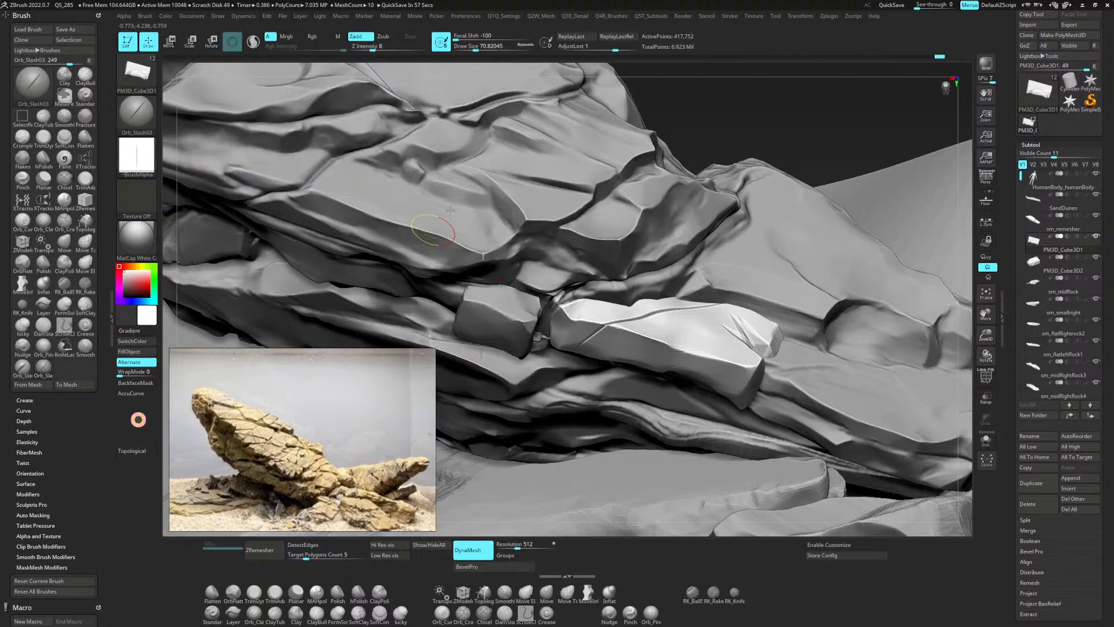
pyautogui.moveTo(821, 268)
pyautogui.keyDown('ctrl'); pyautogui.mouseDown()
pyautogui.moveTo(599, 329)
pyautogui.moveTo(576, 357)
pyautogui.moveTo(735, 477)
pyautogui.moveTo(818, 272)
pyautogui.moveTo(609, 330)
pyautogui.mouseUp(); pyautogui.keyUp('ctrl')
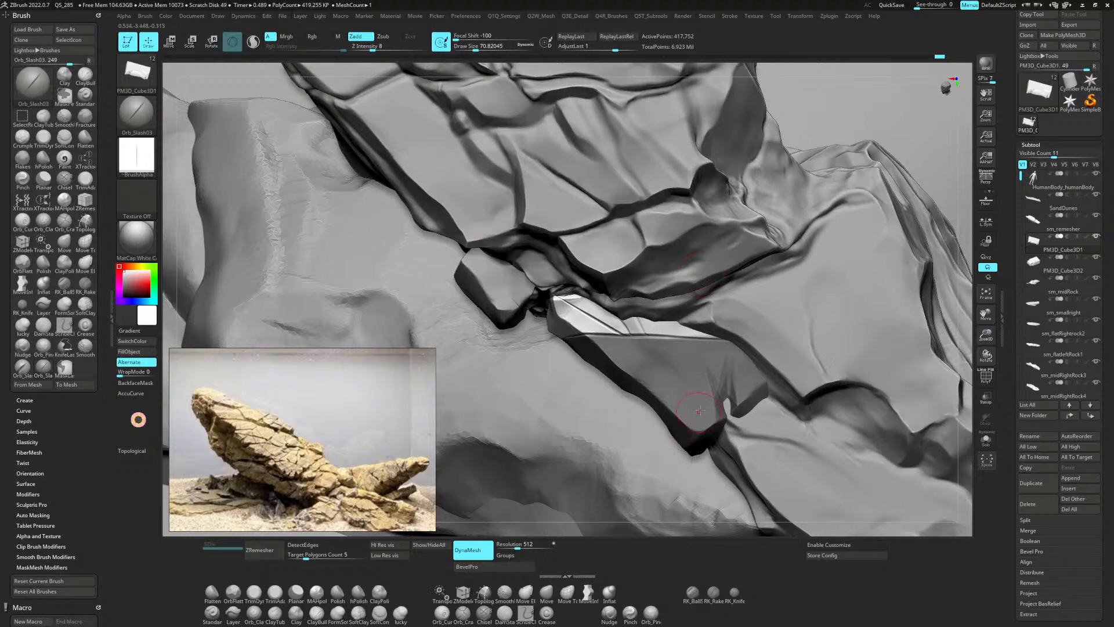
pyautogui.press('b')
pyautogui.press('c')
pyautogui.press('Escape')
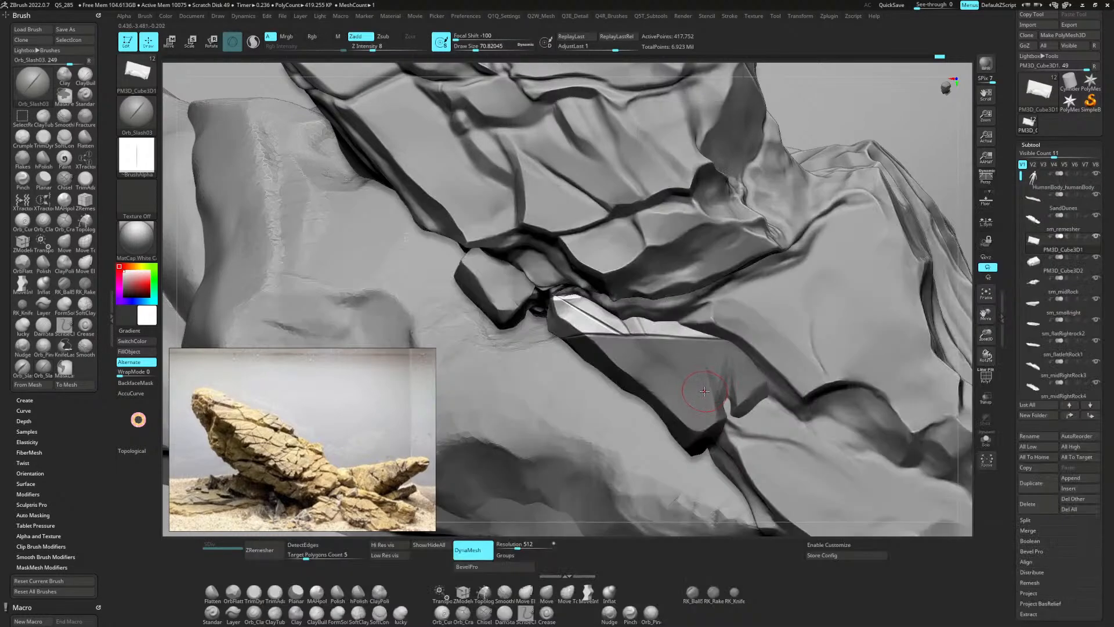
# Carve slashes across the slab's unmasked upper end with the Orb_Slah_Curve brush and invert the mask.
pyautogui.press('b')
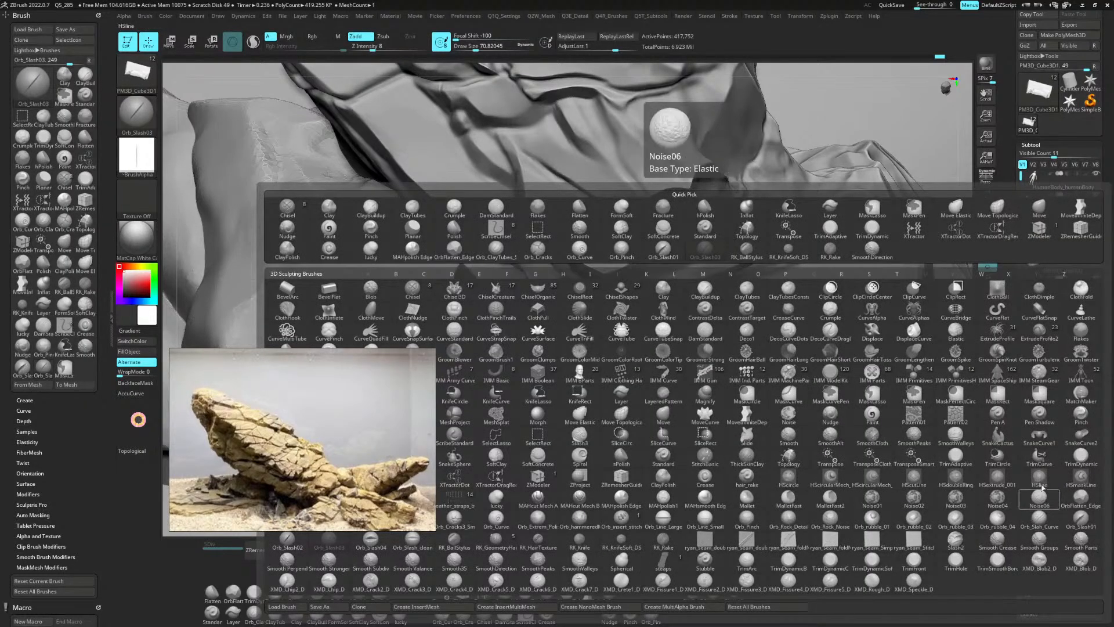
pyautogui.click(1041, 520)
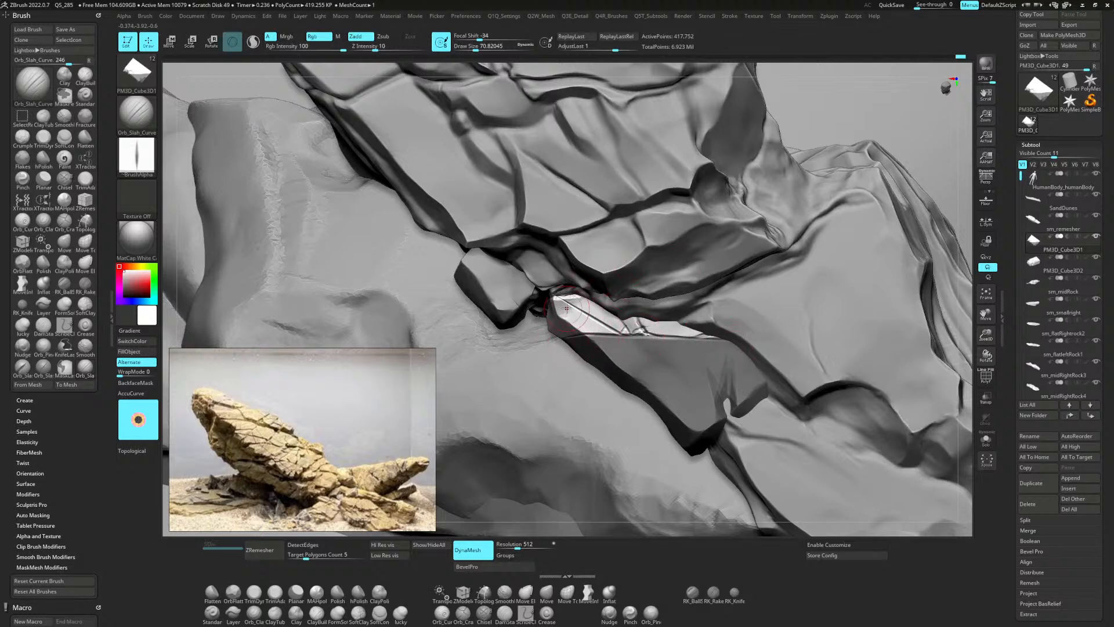
pyautogui.moveTo(568, 300); pyautogui.dragTo(585, 332)
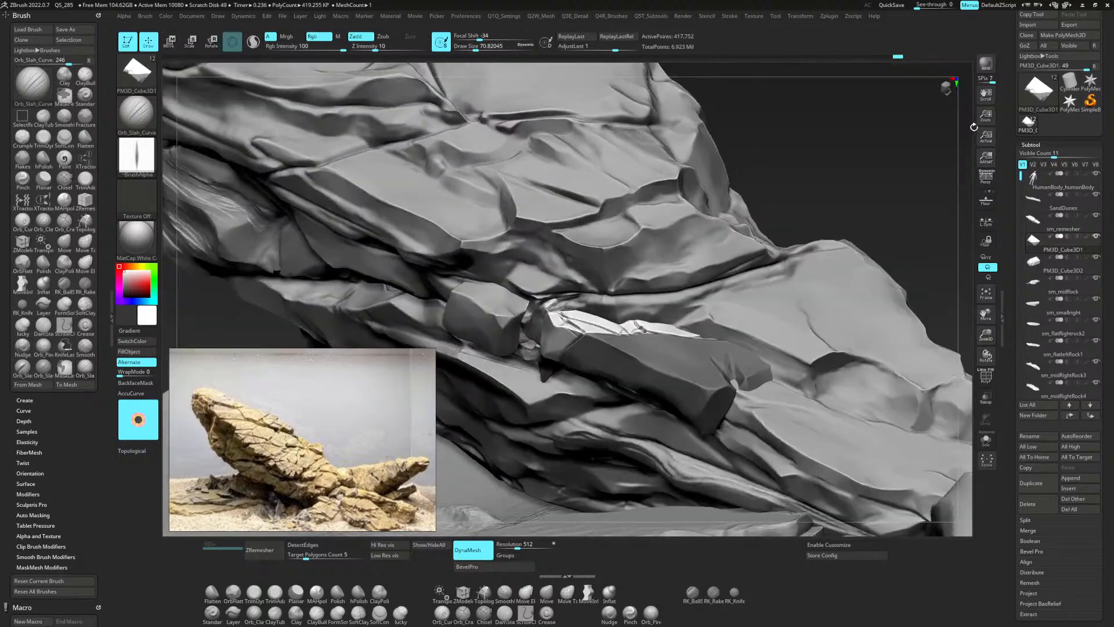
pyautogui.moveTo(961, 110); pyautogui.dragTo(871, 268)
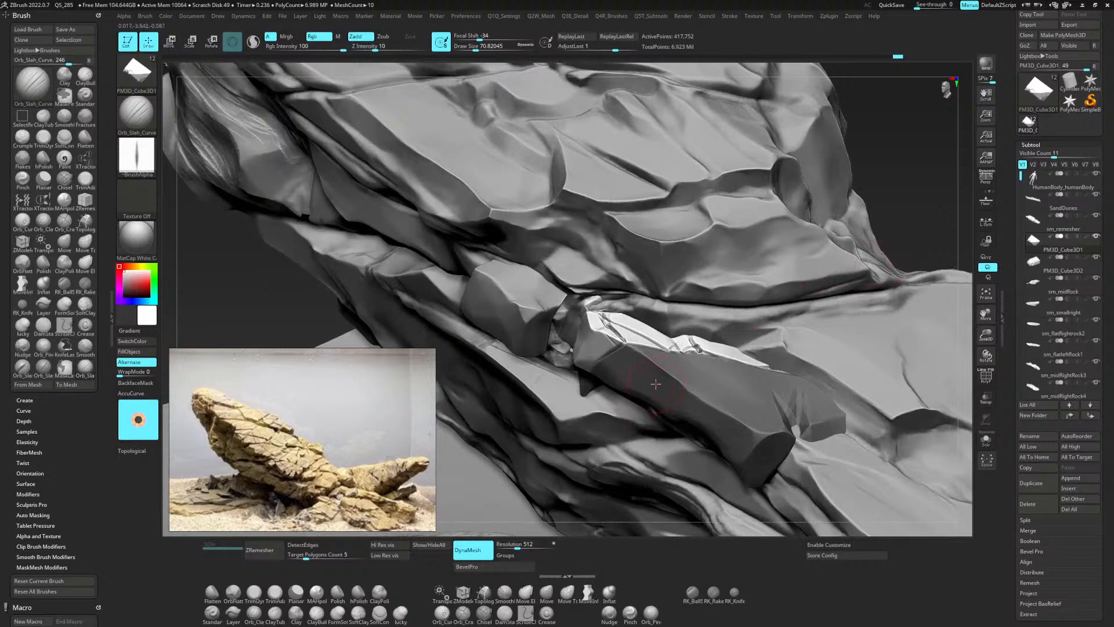
pyautogui.keyDown('alt'); pyautogui.click(655, 358); pyautogui.keyUp('alt')
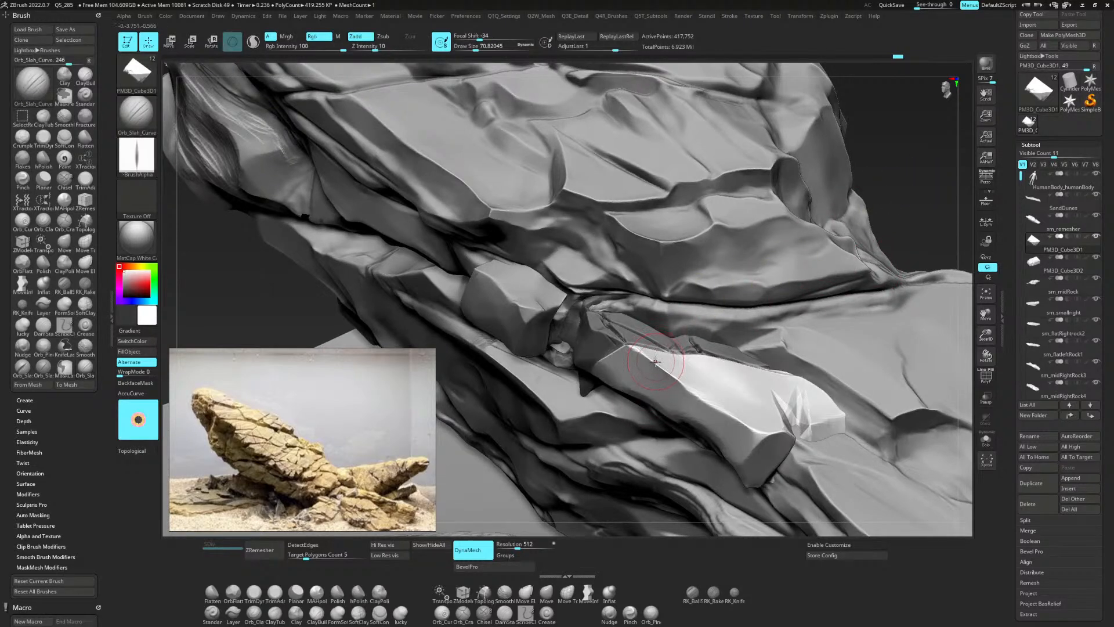
# Build up the corner of the slab's lower part beside the crack with the ClayTubes brush.
pyautogui.press('b')
pyautogui.press('c')
pyautogui.press('t')
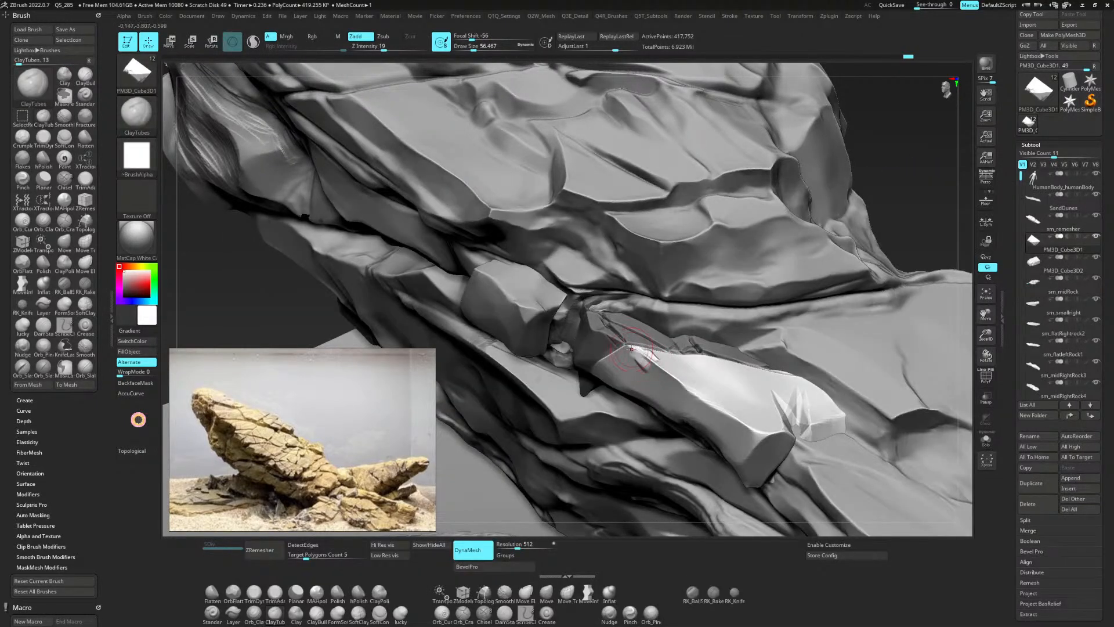
pyautogui.moveTo(628, 351); pyautogui.dragTo(639, 356)
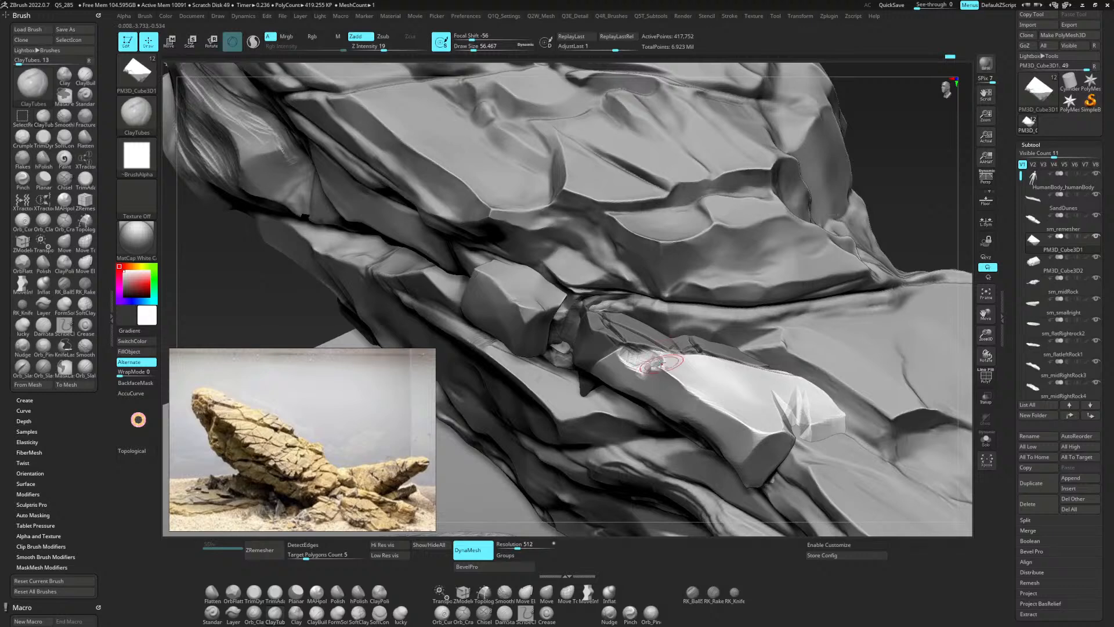
# Flatten the reworked corner beside the slab's crack with the hPolish brush at a draw size of about 43.76.
pyautogui.press('b')
pyautogui.press('h')
pyautogui.press('p')
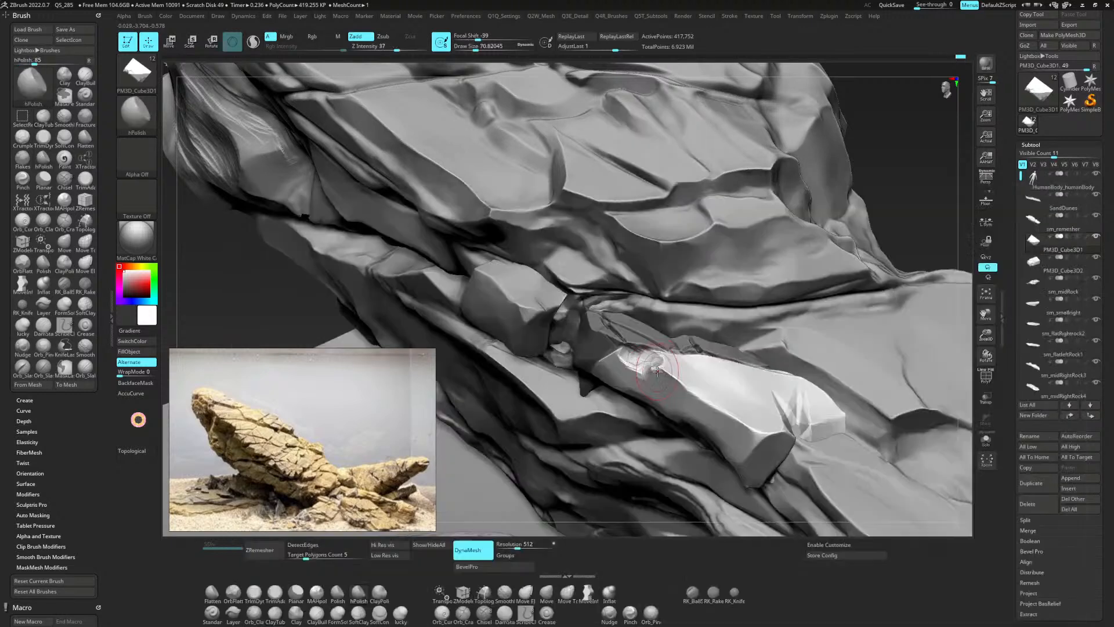
pyautogui.press('space')
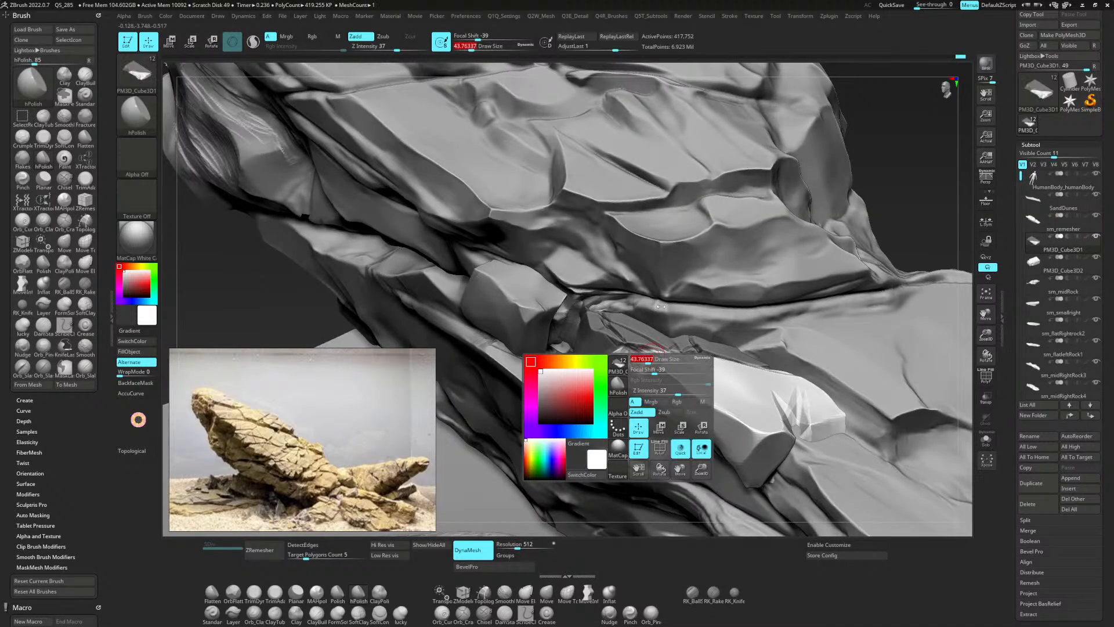
pyautogui.moveTo(635, 358); pyautogui.dragTo(662, 354)
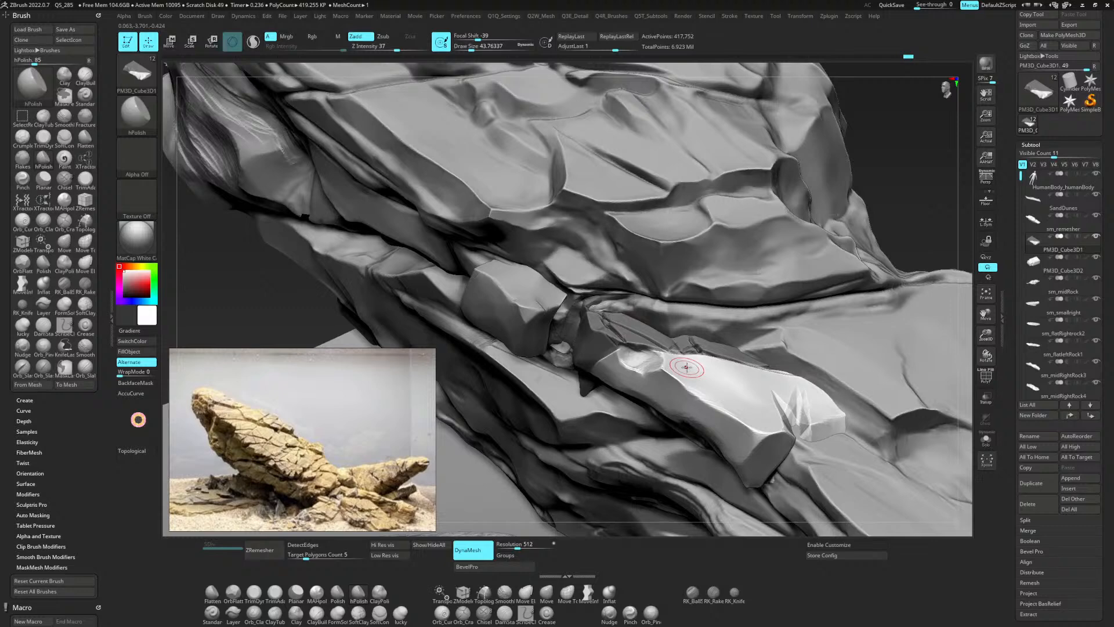
pyautogui.moveTo(662, 439)
pyautogui.mouseDown(button='right')
pyautogui.moveTo(671, 313)
pyautogui.moveTo(649, 280)
pyautogui.moveTo(646, 291)
pyautogui.mouseUp(button='right')
pyautogui.moveTo(656, 278)
pyautogui.mouseDown()
pyautogui.moveTo(654, 269)
pyautogui.moveTo(652, 278)
pyautogui.mouseUp()
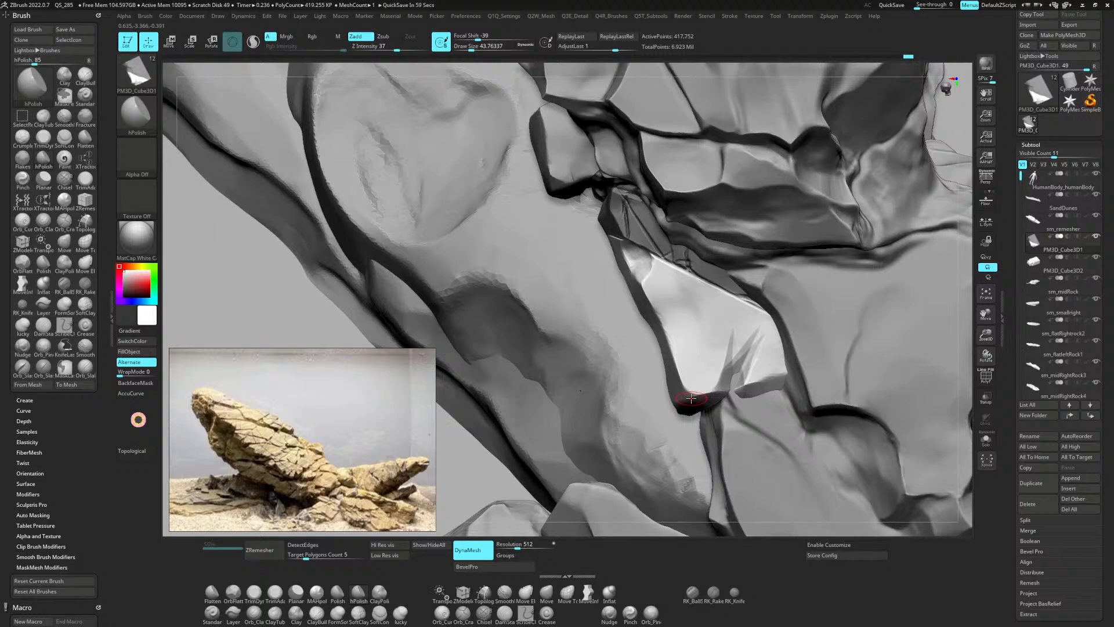
pyautogui.moveTo(691, 398); pyautogui.dragTo(747, 360, button='right')
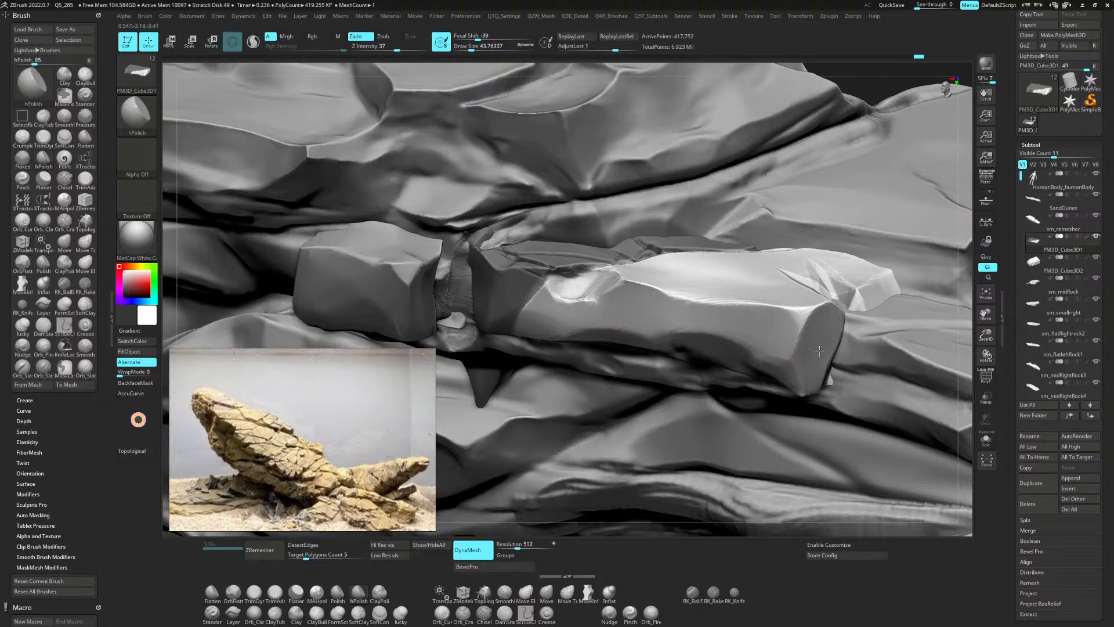
# Switch to the small block's subtool and polish its outer end face with hPolish.
pyautogui.moveTo(748, 386)
pyautogui.mouseDown(button='right')
pyautogui.moveTo(730, 395)
pyautogui.moveTo(676, 377)
pyautogui.moveTo(702, 351)
pyautogui.moveTo(708, 321)
pyautogui.moveTo(667, 290)
pyautogui.mouseUp(button='right')
pyautogui.keyDown('alt'); pyautogui.click(619, 330); pyautogui.keyUp('alt')
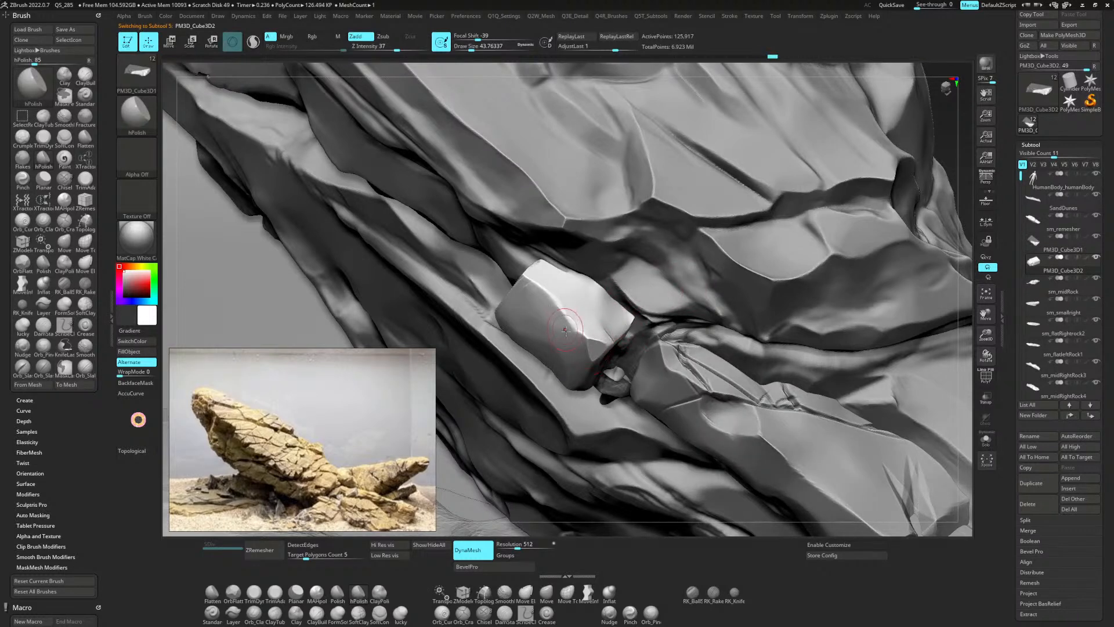
pyautogui.moveTo(571, 320); pyautogui.dragTo(526, 340, button='right')
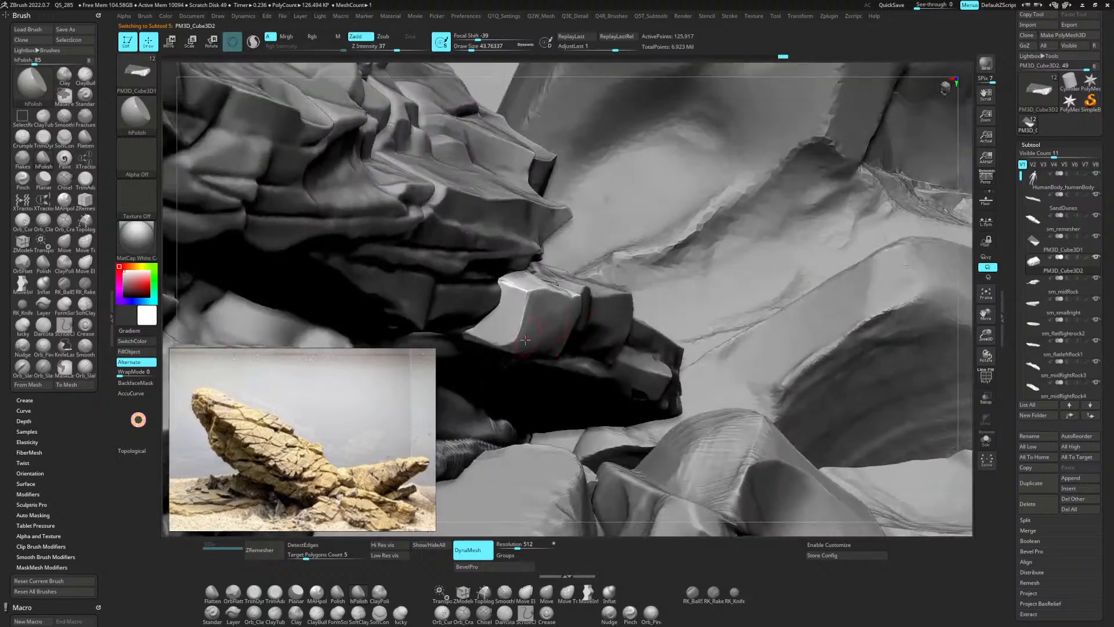
pyautogui.moveTo(514, 340); pyautogui.dragTo(527, 290)
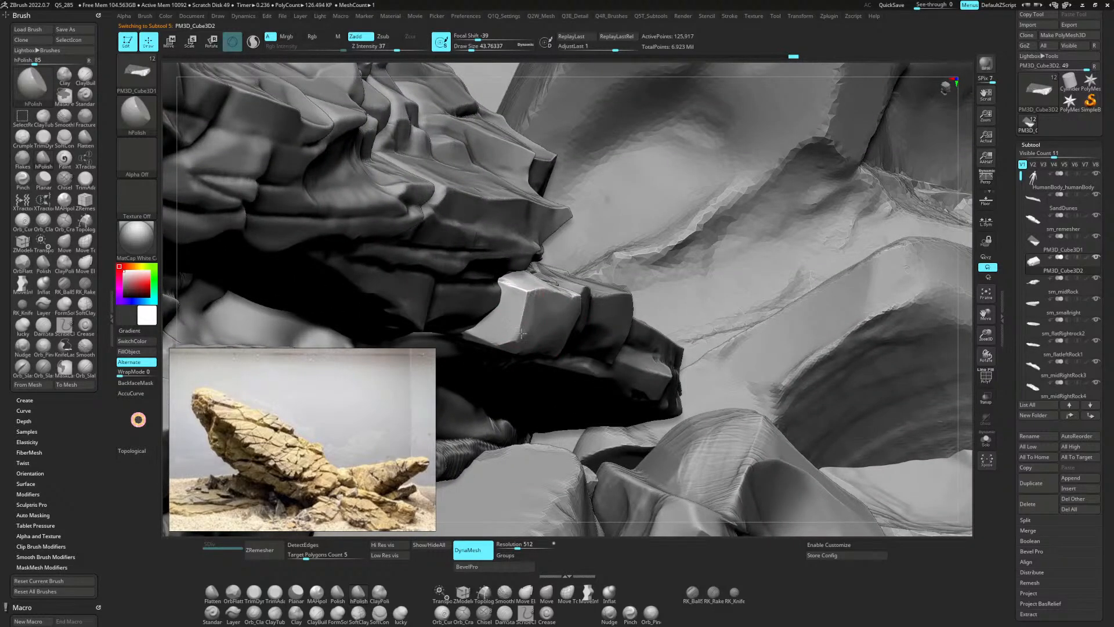
pyautogui.moveTo(552, 305)
pyautogui.mouseDown(button='right')
pyautogui.moveTo(605, 292)
pyautogui.moveTo(615, 322)
pyautogui.moveTo(606, 314)
pyautogui.mouseUp(button='right')
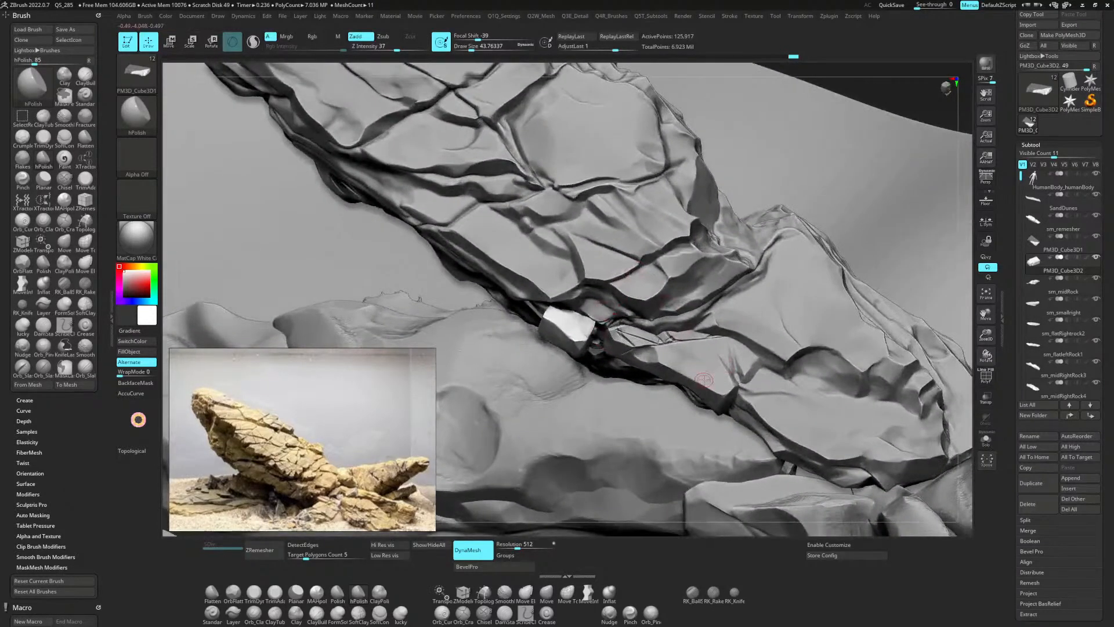
# Reactivate the slab's subtool and polish the slashed edge at its lower end with hPolish.
pyautogui.keyDown('alt'); pyautogui.click(701, 375); pyautogui.keyUp('alt')
pyautogui.keyDown('alt'); pyautogui.click(568, 331); pyautogui.keyUp('alt')
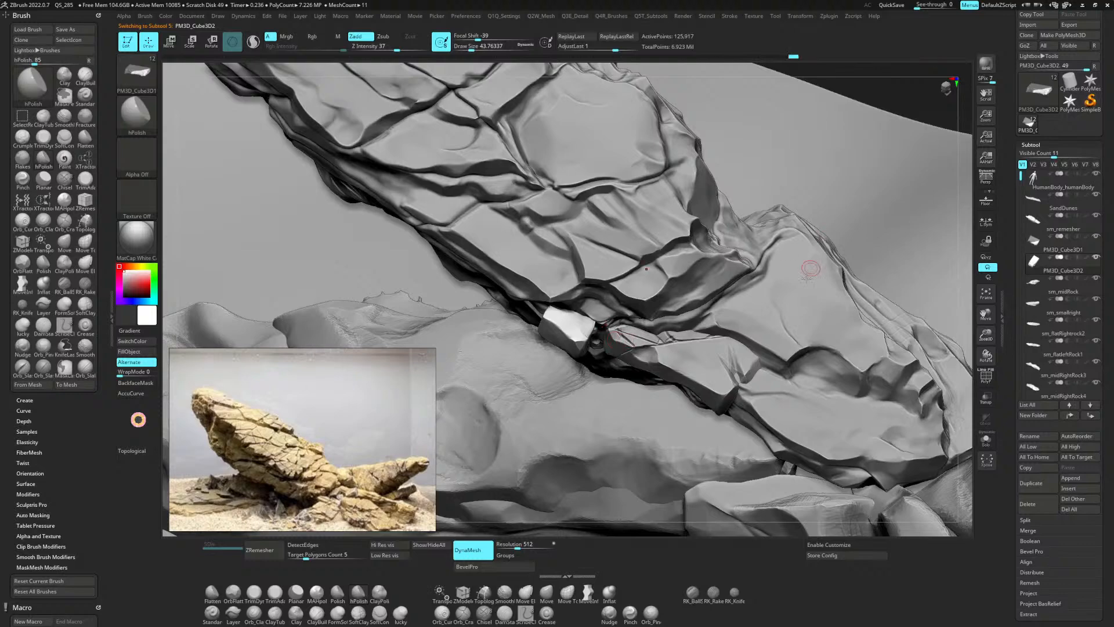
pyautogui.keyDown('alt'); pyautogui.click(718, 370); pyautogui.keyUp('alt')
pyautogui.moveTo(753, 316); pyautogui.dragTo(737, 279, button='right')
pyautogui.keyDown('ctrl'); pyautogui.moveTo(737, 278); pyautogui.dragTo(745, 332, button='right'); pyautogui.keyUp('ctrl')
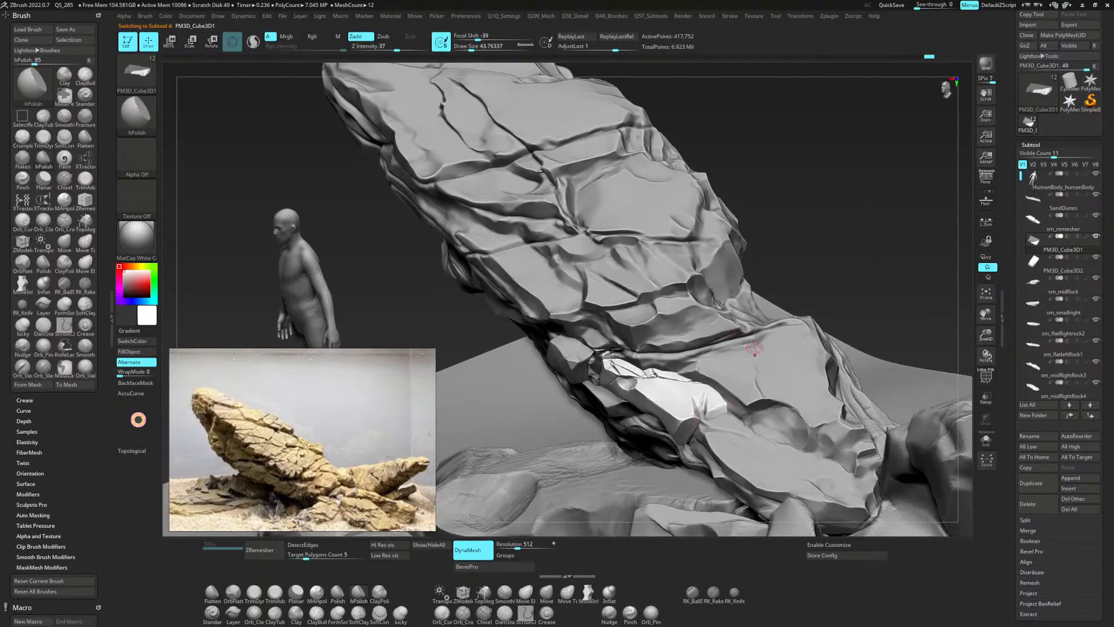
pyautogui.moveTo(712, 390); pyautogui.dragTo(490, 365, button='right')
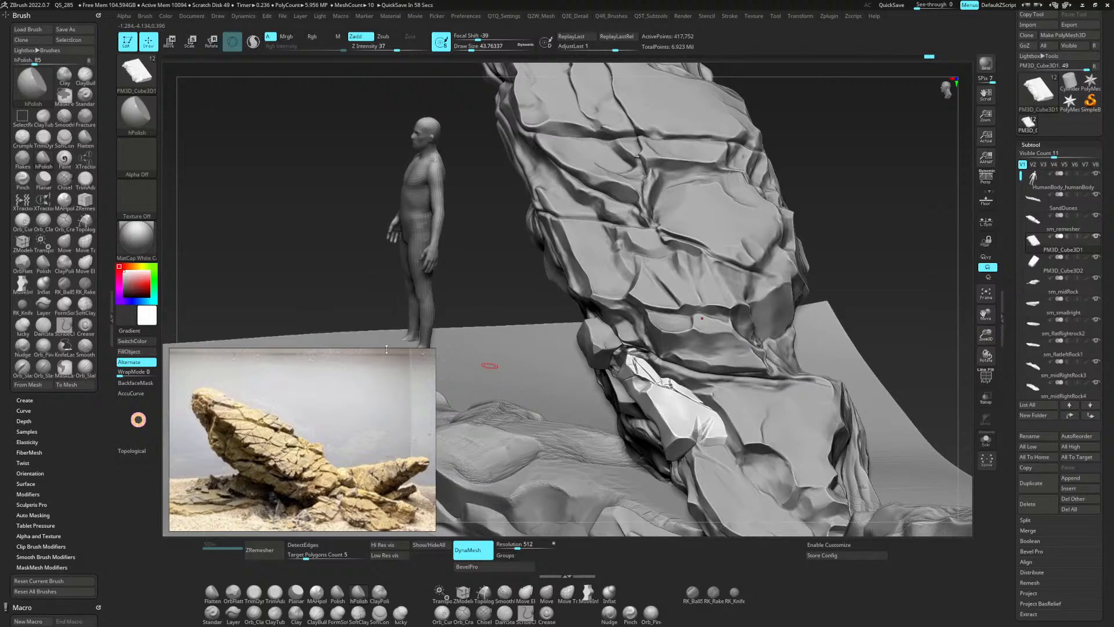
pyautogui.moveTo(721, 430); pyautogui.dragTo(785, 433, button='right')
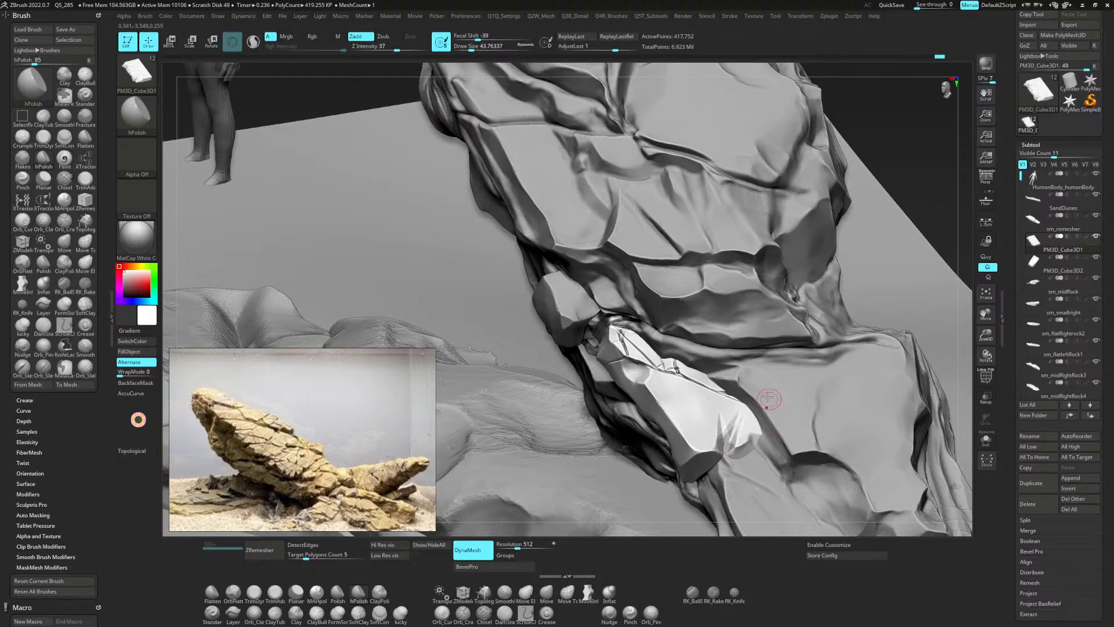
pyautogui.moveTo(747, 446); pyautogui.dragTo(756, 434)
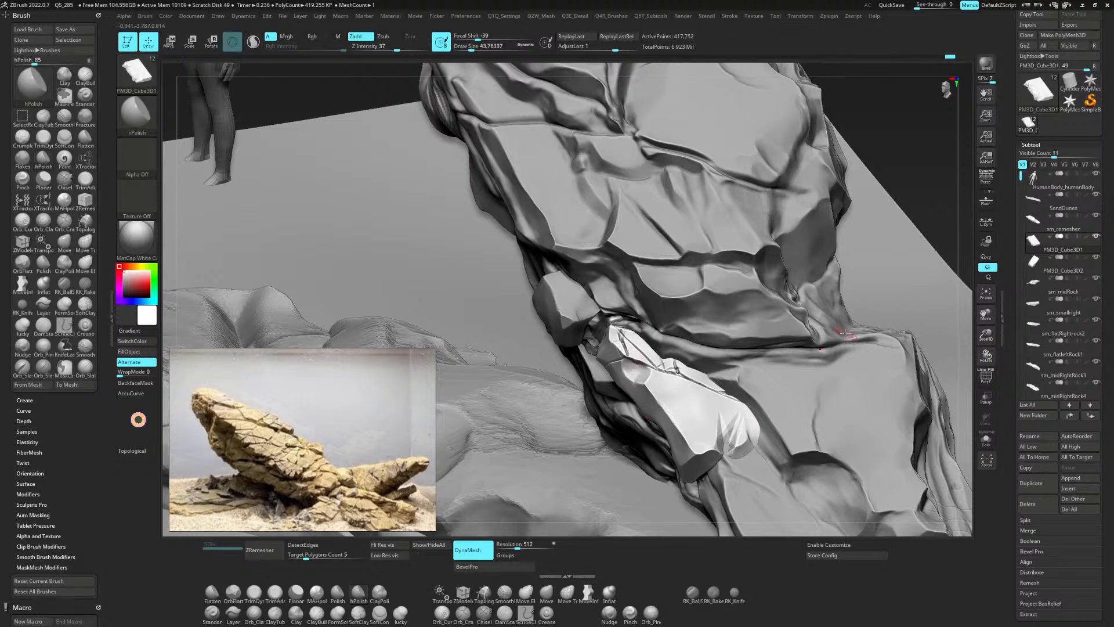
# Cut short slashes into the slab's edge below the crack and across its middle face with the Orb_Slash03 brush.
pyautogui.press('b')
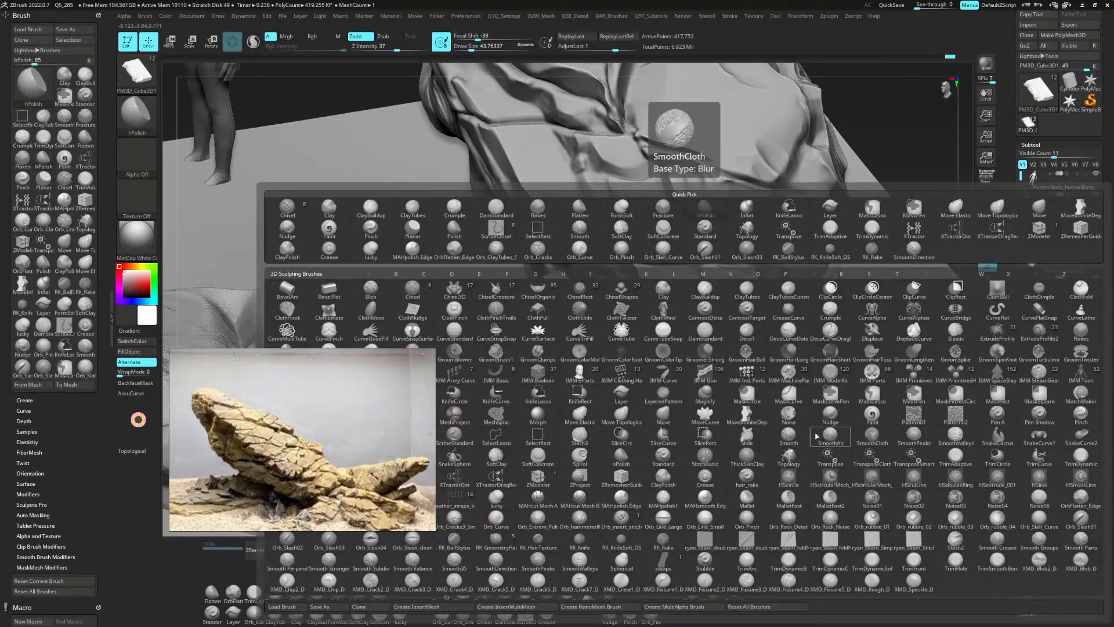
pyautogui.click(329, 542)
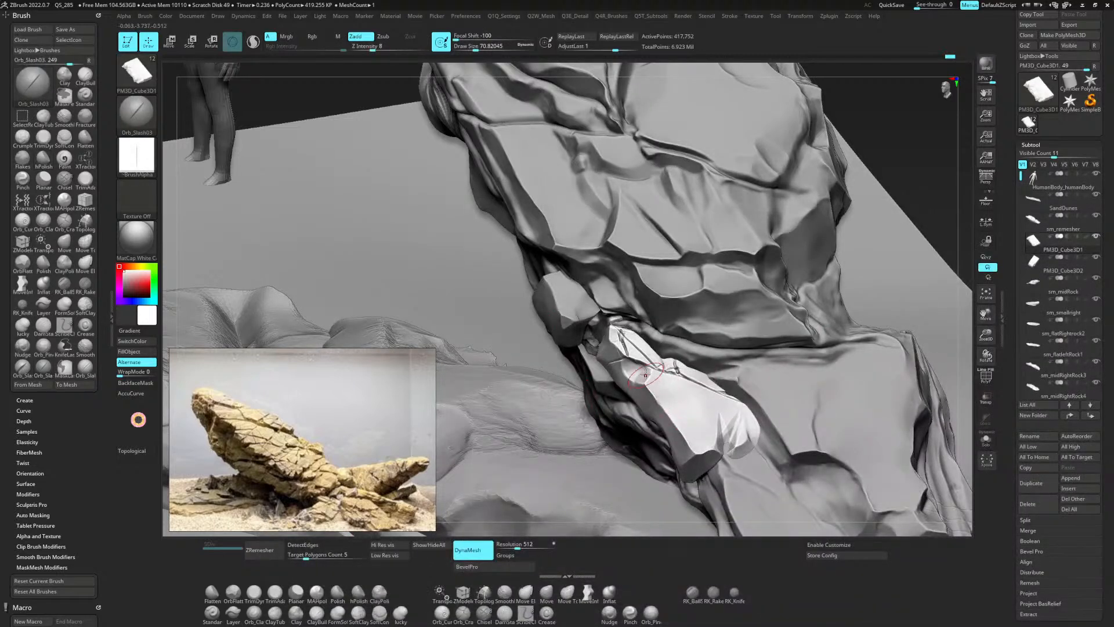
pyautogui.moveTo(639, 365); pyautogui.dragTo(642, 381)
pyautogui.keyDown('alt'); pyautogui.moveTo(699, 399); pyautogui.dragTo(719, 399, button='right'); pyautogui.keyUp('alt')
pyautogui.moveTo(688, 412); pyautogui.dragTo(715, 413)
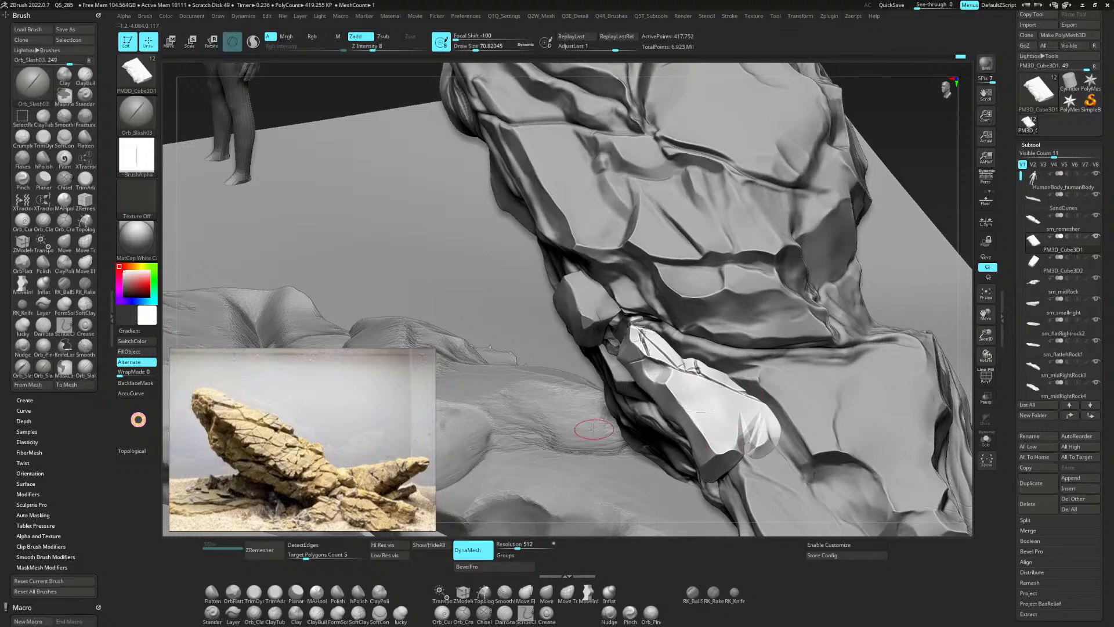
# Carve finer curved cracks around the slab's upper corner with the Orb_Slah_Curve brush at a draw size of about 34.79.
pyautogui.press('b')
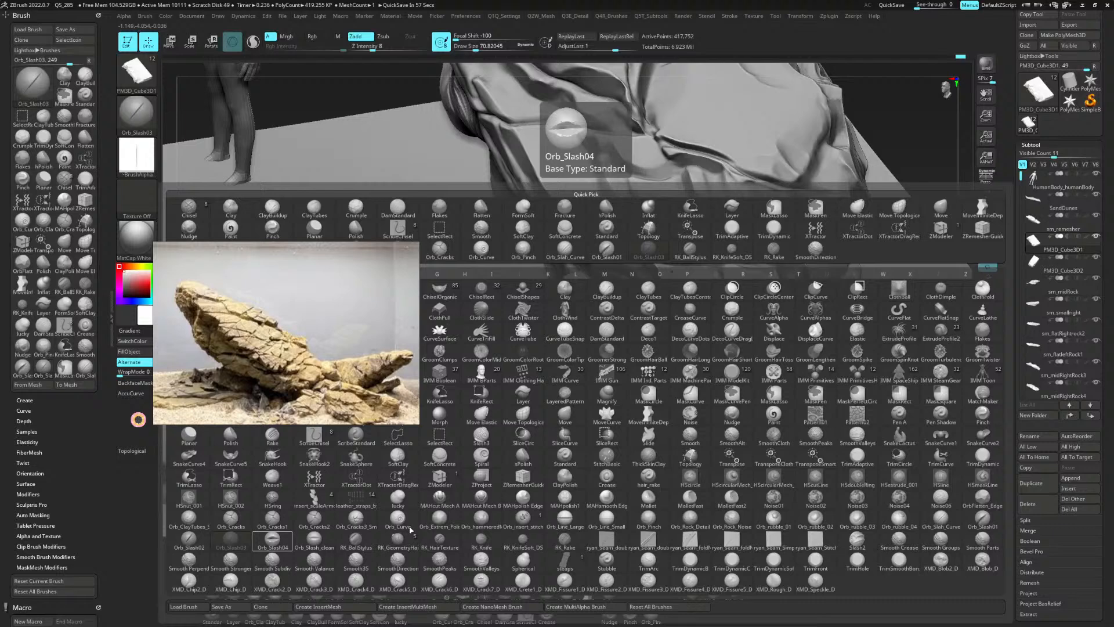
pyautogui.click(939, 528)
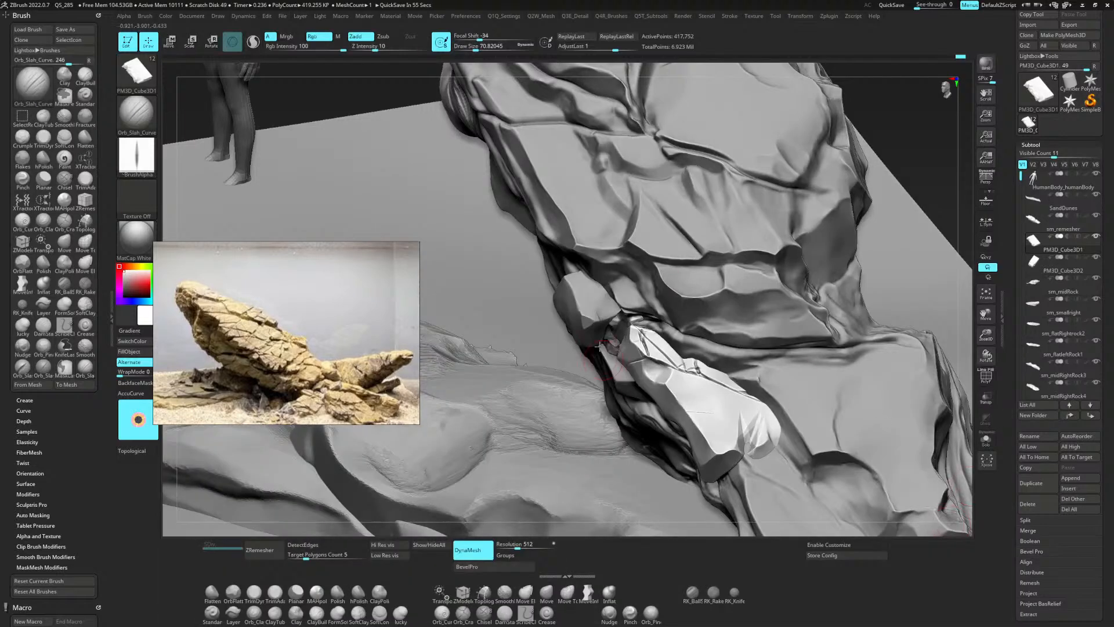
pyautogui.press('space')
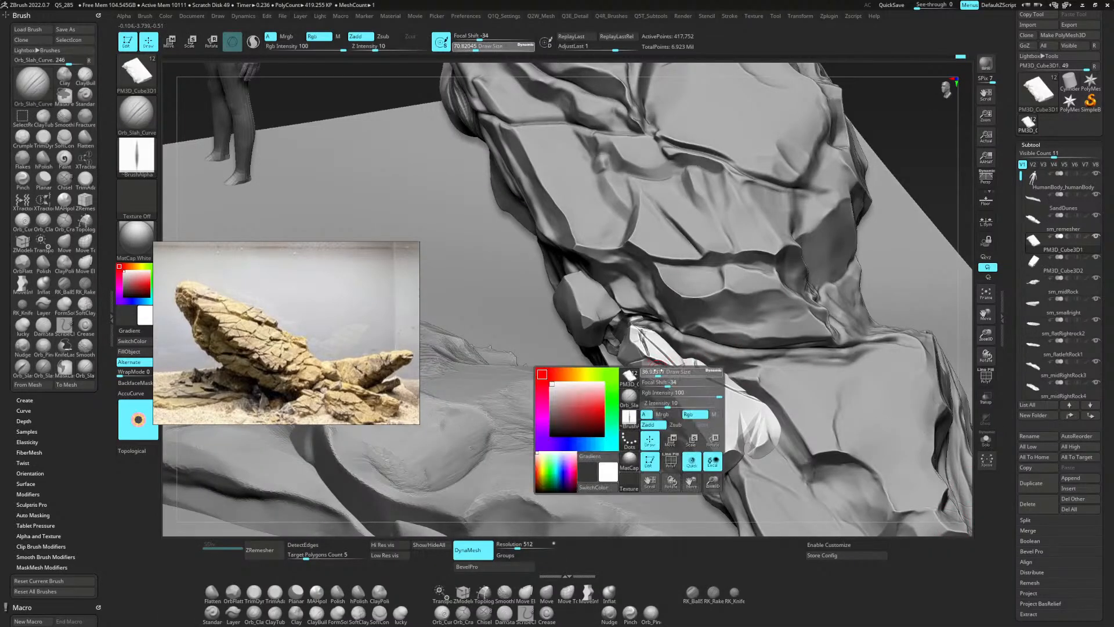
pyautogui.moveTo(663, 374); pyautogui.dragTo(657, 373)
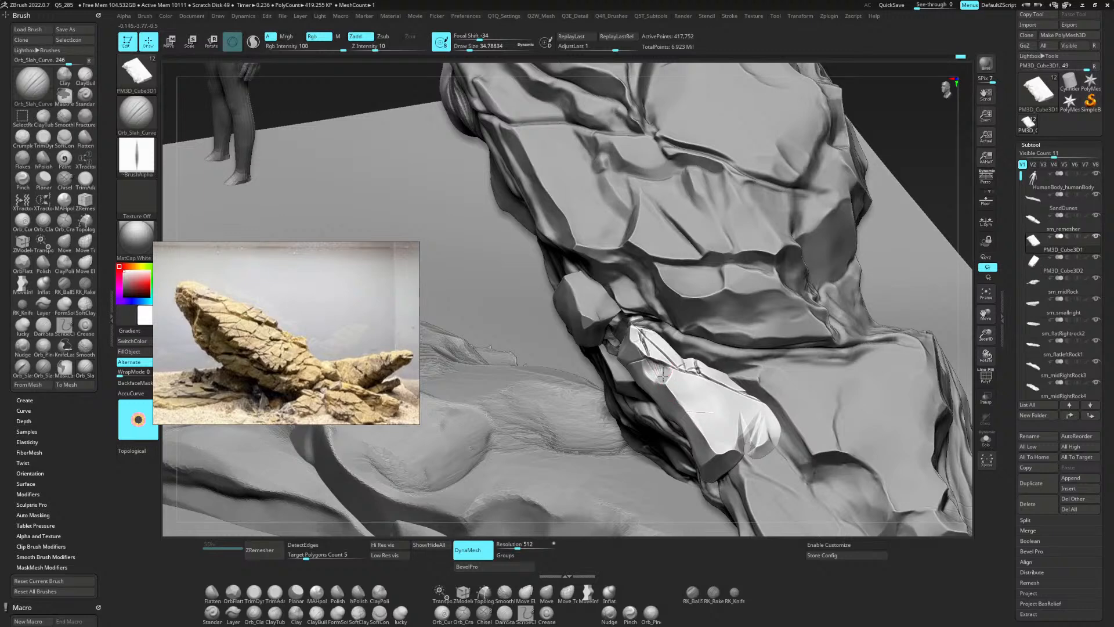
pyautogui.moveTo(660, 394); pyautogui.dragTo(663, 364)
pyautogui.moveTo(661, 351); pyautogui.dragTo(664, 403, button='right')
pyautogui.moveTo(648, 397); pyautogui.dragTo(680, 384)
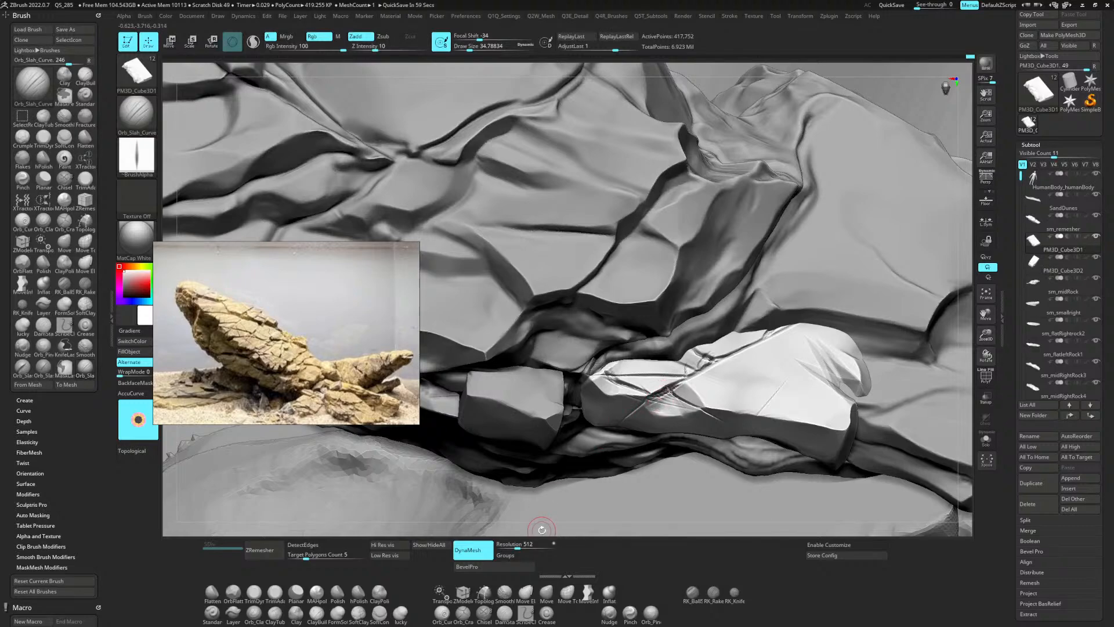
pyautogui.moveTo(542, 529)
pyautogui.mouseDown()
pyautogui.moveTo(586, 406)
pyautogui.moveTo(729, 336)
pyautogui.mouseUp()
pyautogui.moveTo(729, 336); pyautogui.dragTo(426, 406, button='right')
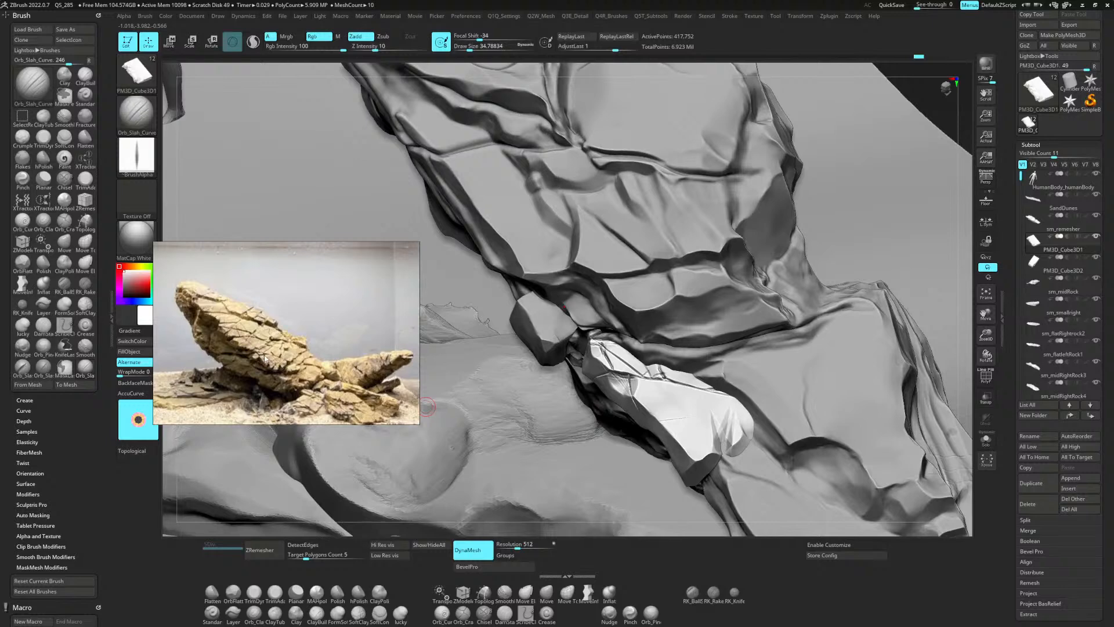
# Choose ClayTubes, lasso-mask a small patch on the slab's lower front edge and invert the mask.
pyautogui.moveTo(652, 415); pyautogui.dragTo(678, 451, button='right')
pyautogui.press('b')
pyautogui.press('c')
pyautogui.press('t')
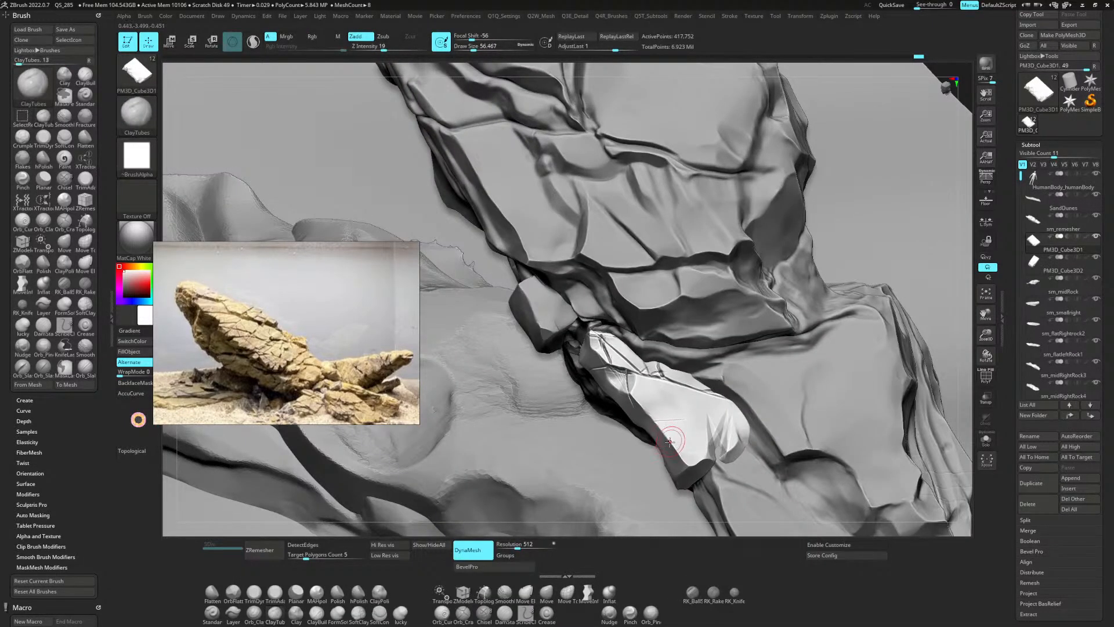
pyautogui.press('ctrl')
pyautogui.moveTo(657, 433)
pyautogui.keyDown('ctrl'); pyautogui.mouseDown()
pyautogui.moveTo(674, 429)
pyautogui.moveTo(665, 439)
pyautogui.mouseUp(); pyautogui.keyUp('ctrl')
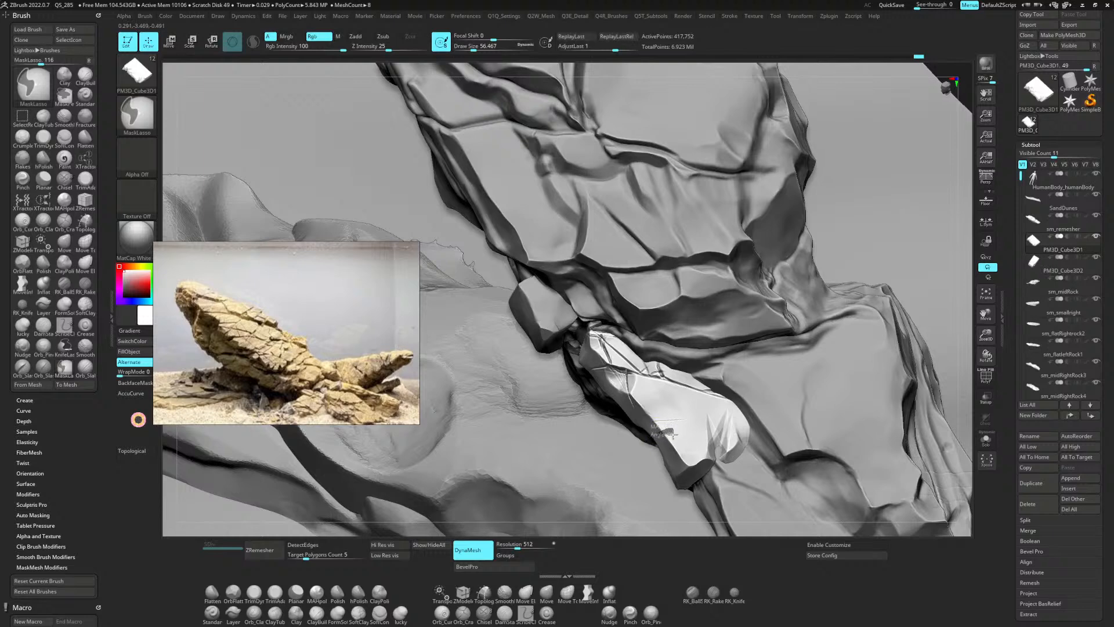
pyautogui.keyDown('ctrl'); pyautogui.click(952, 266); pyautogui.keyUp('ctrl')
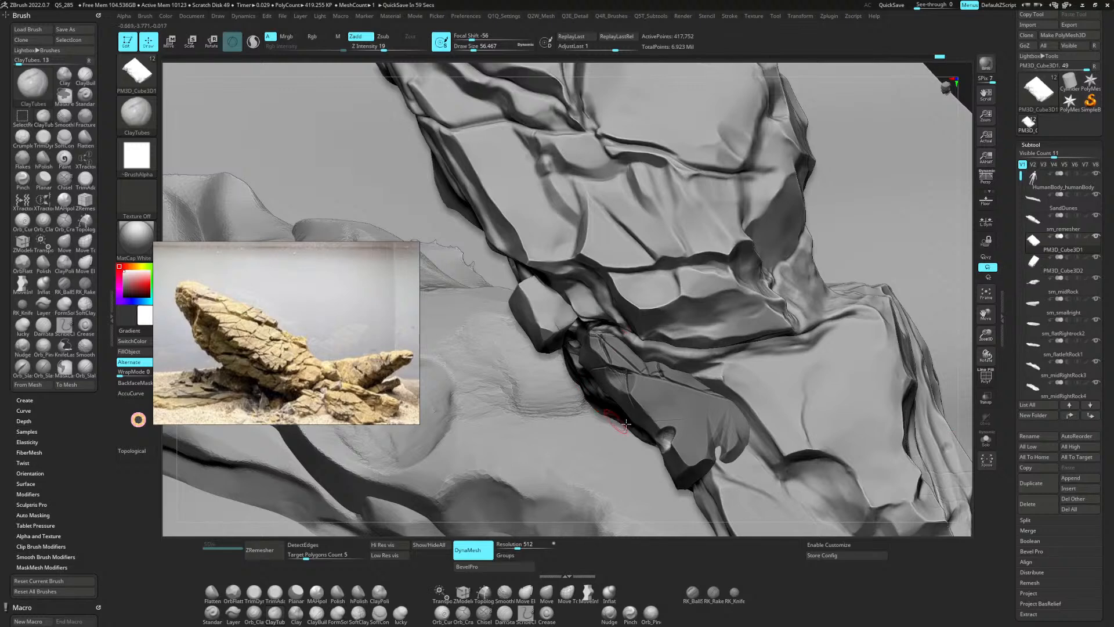
# Invert the slab's mask again and polish around the small patch on its lower front edge with hPolish.
pyautogui.moveTo(618, 425); pyautogui.dragTo(711, 376, button='right')
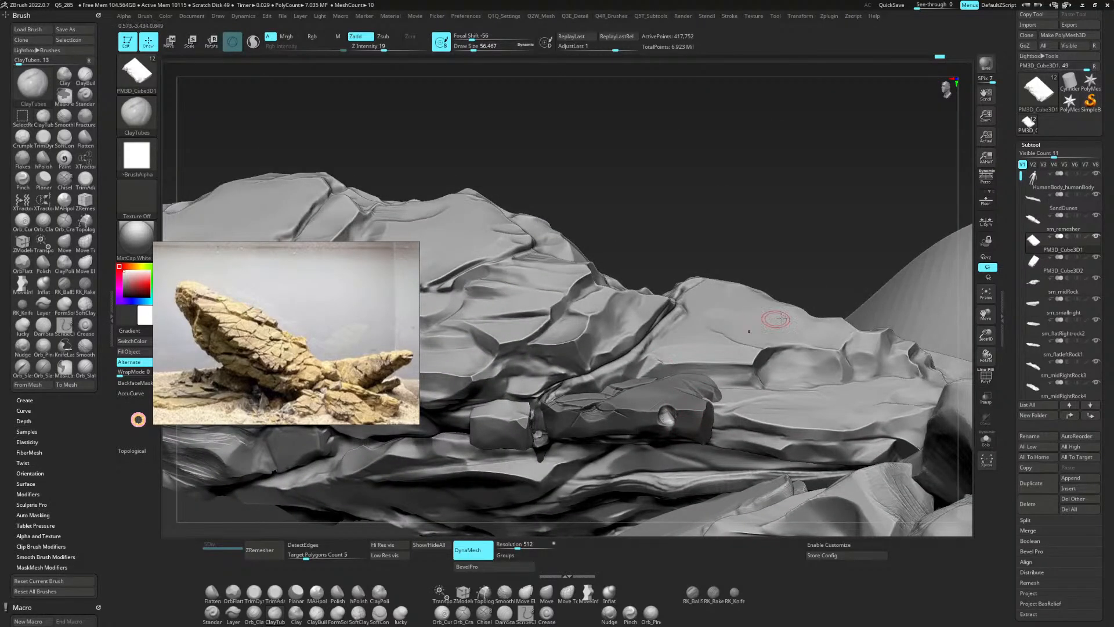
pyautogui.keyDown('ctrl'); pyautogui.click(872, 166); pyautogui.keyUp('ctrl')
pyautogui.press('b')
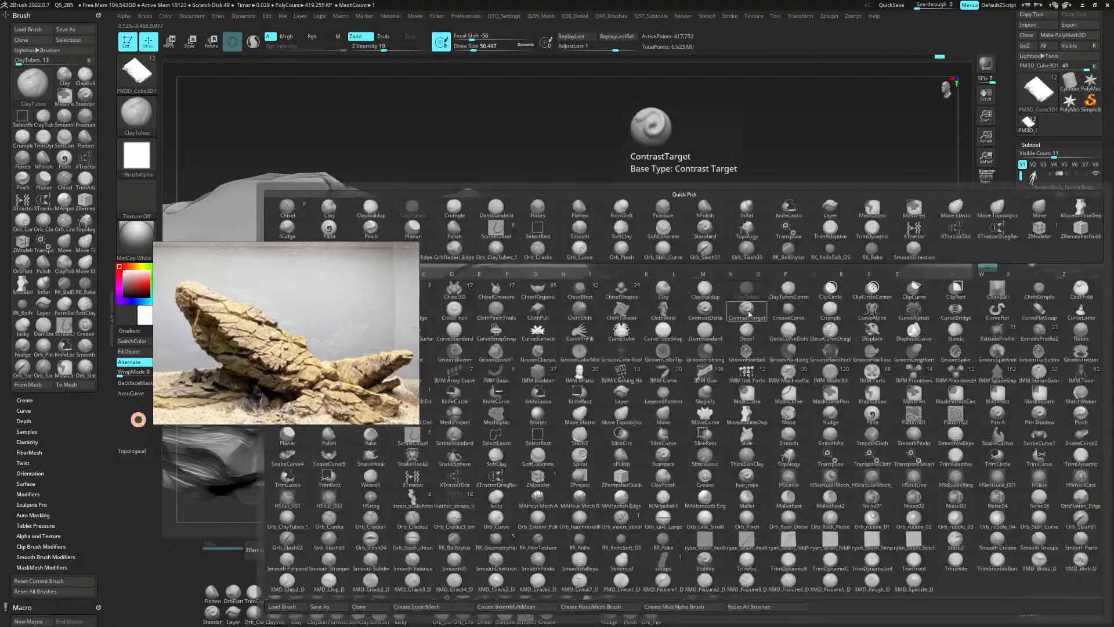
pyautogui.press('h')
pyautogui.press('p')
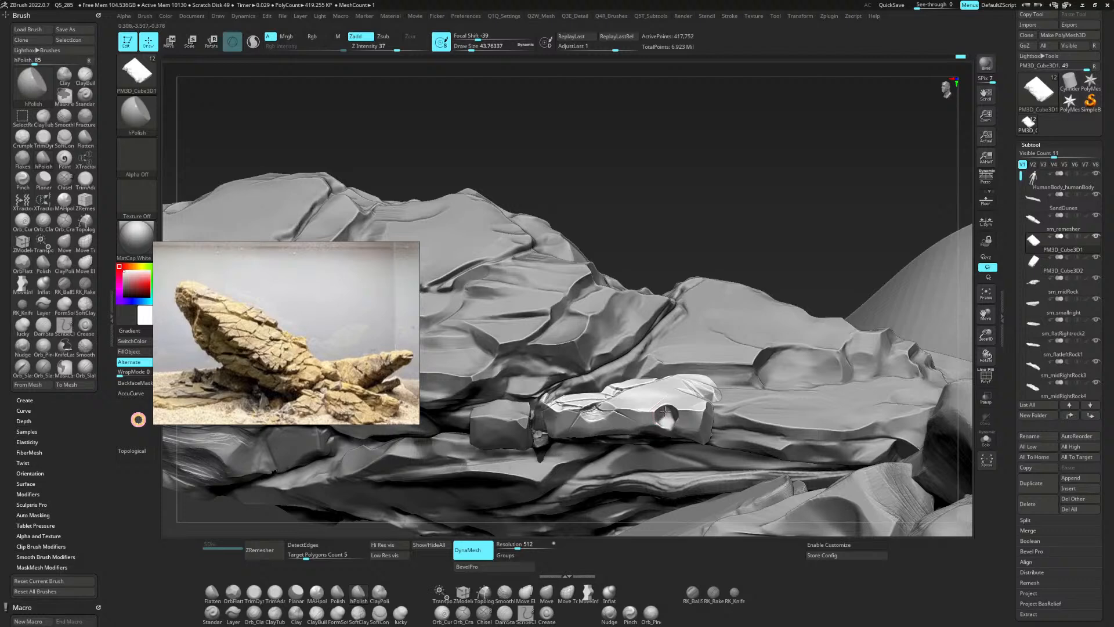
pyautogui.keyDown('shift'); pyautogui.moveTo(663, 417); pyautogui.dragTo(668, 419); pyautogui.keyUp('shift')
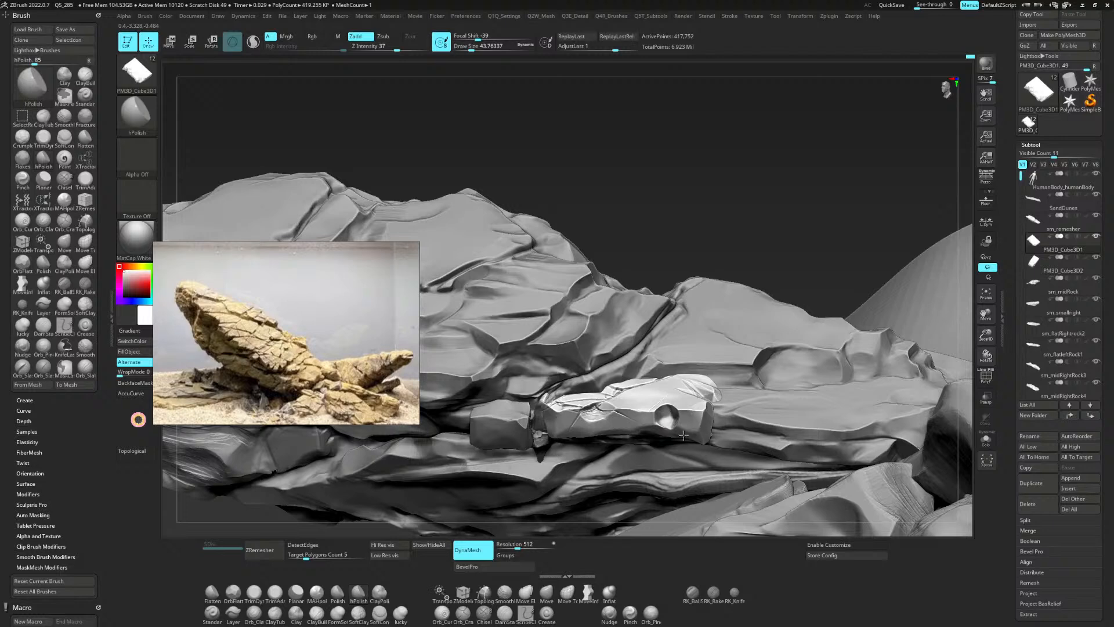
pyautogui.hotkey('ctrl', 'z')
pyautogui.moveTo(687, 431); pyautogui.dragTo(681, 414)
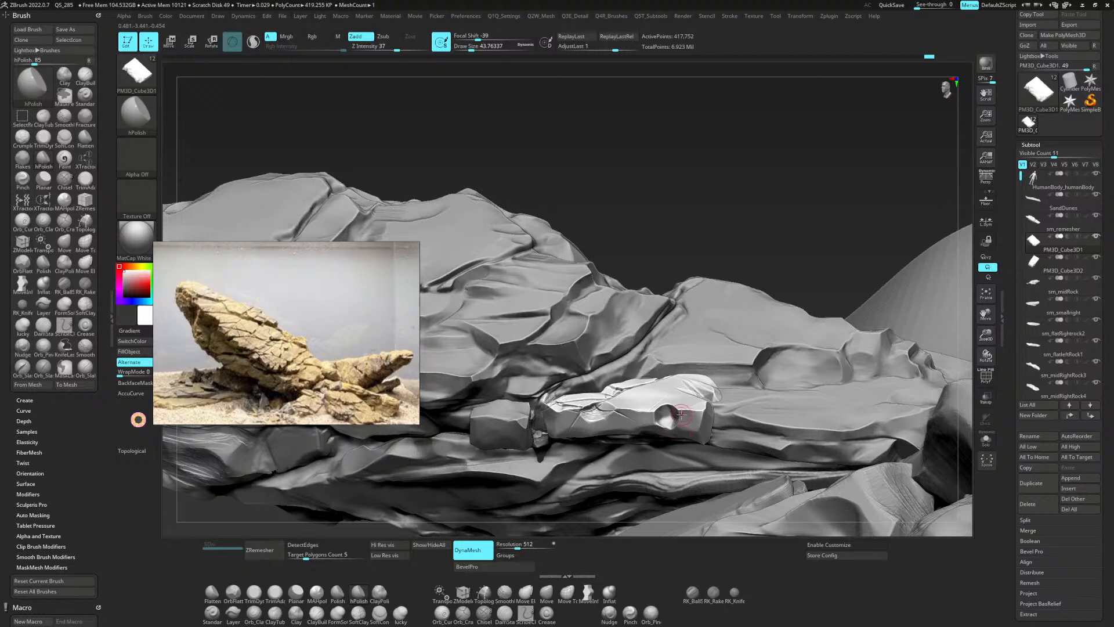
pyautogui.moveTo(840, 221)
pyautogui.mouseDown()
pyautogui.moveTo(835, 203)
pyautogui.moveTo(829, 215)
pyautogui.mouseUp()
# Switch to Photoshop, open portfolioDreams.psd without updating its text layers, and move the reference photo off the artwork.
pyautogui.press('super')
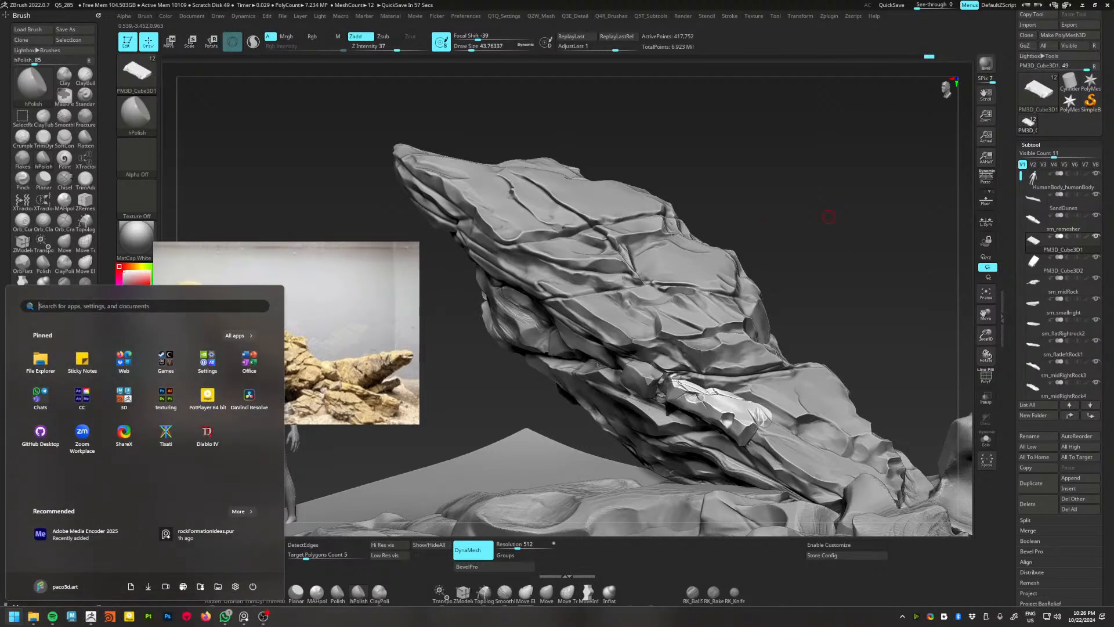
pyautogui.press('super')
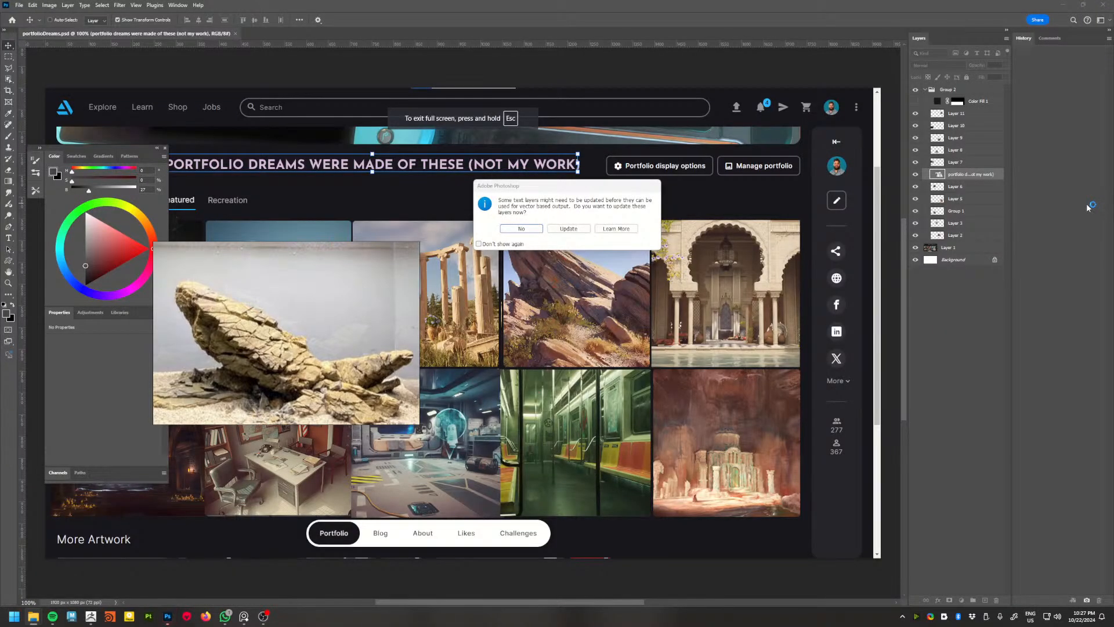
pyautogui.click(528, 229)
pyautogui.moveTo(300, 321); pyautogui.dragTo(991, 502)
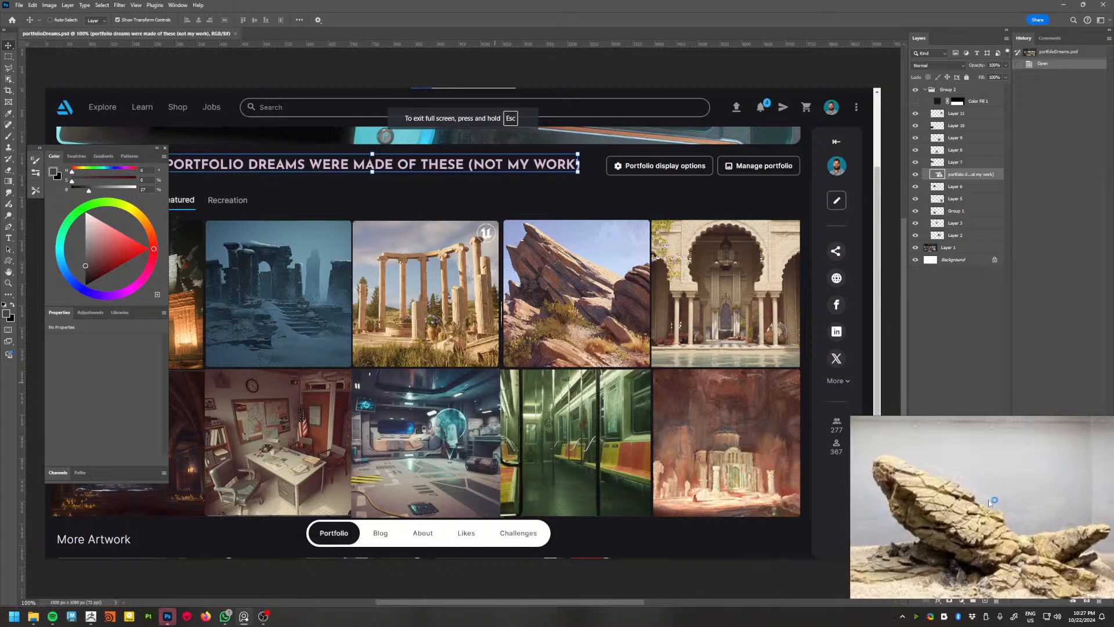
# Move the floating Color panel group off the document and shift the reference photo farther from the layer list.
pyautogui.moveTo(99, 151); pyautogui.dragTo(963, 90)
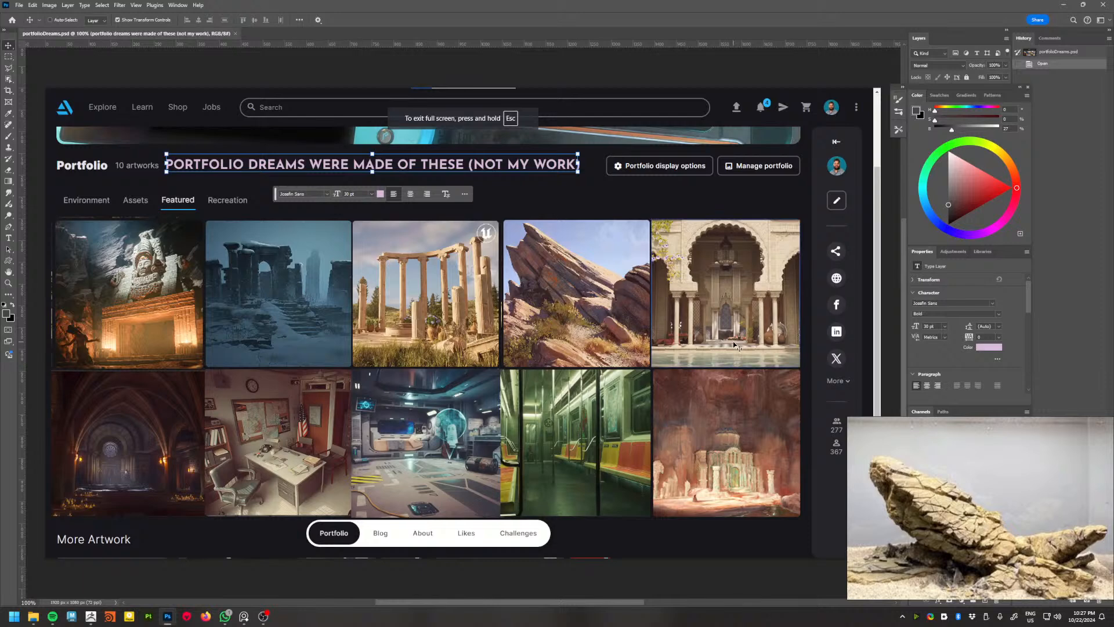
pyautogui.moveTo(876, 343); pyautogui.dragTo(874, 358)
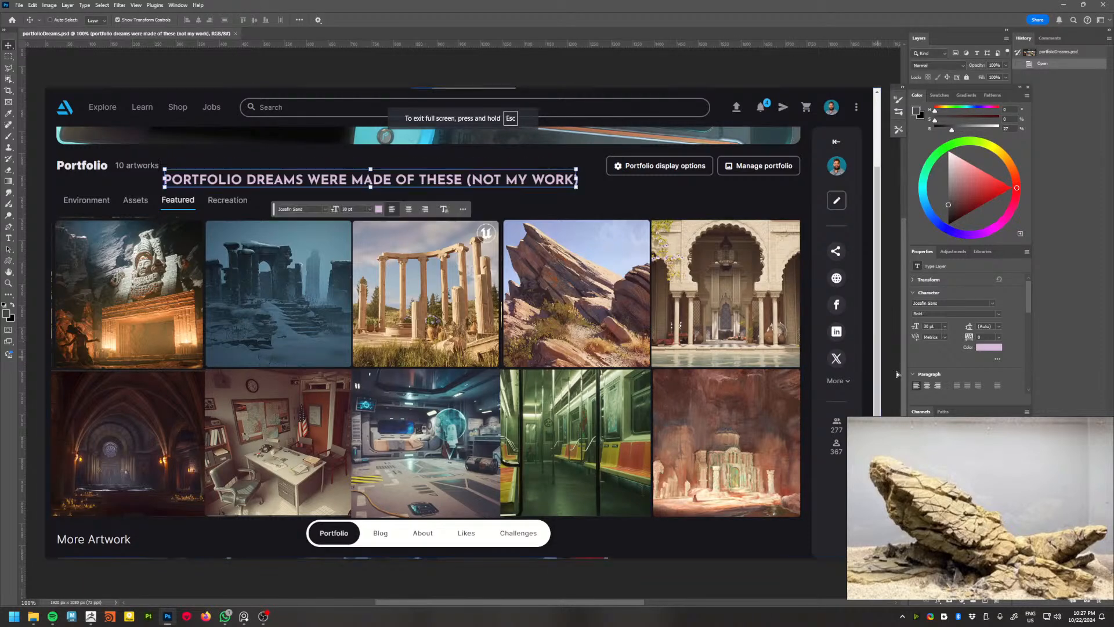
pyautogui.moveTo(933, 445); pyautogui.dragTo(965, 489, button='right')
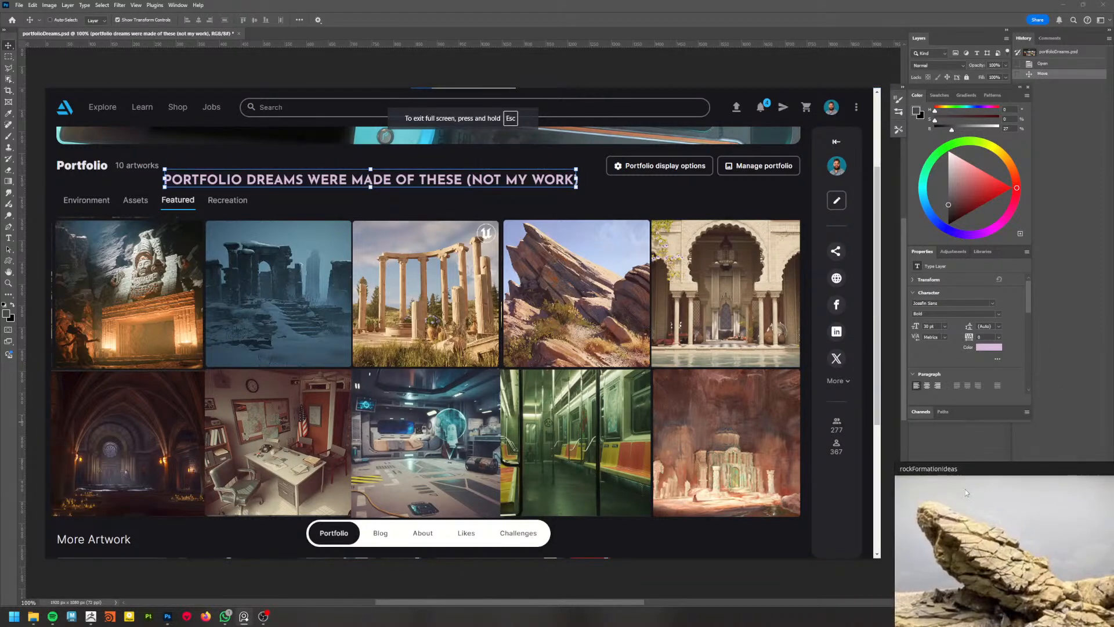
pyautogui.moveTo(955, 86); pyautogui.dragTo(1113, 81)
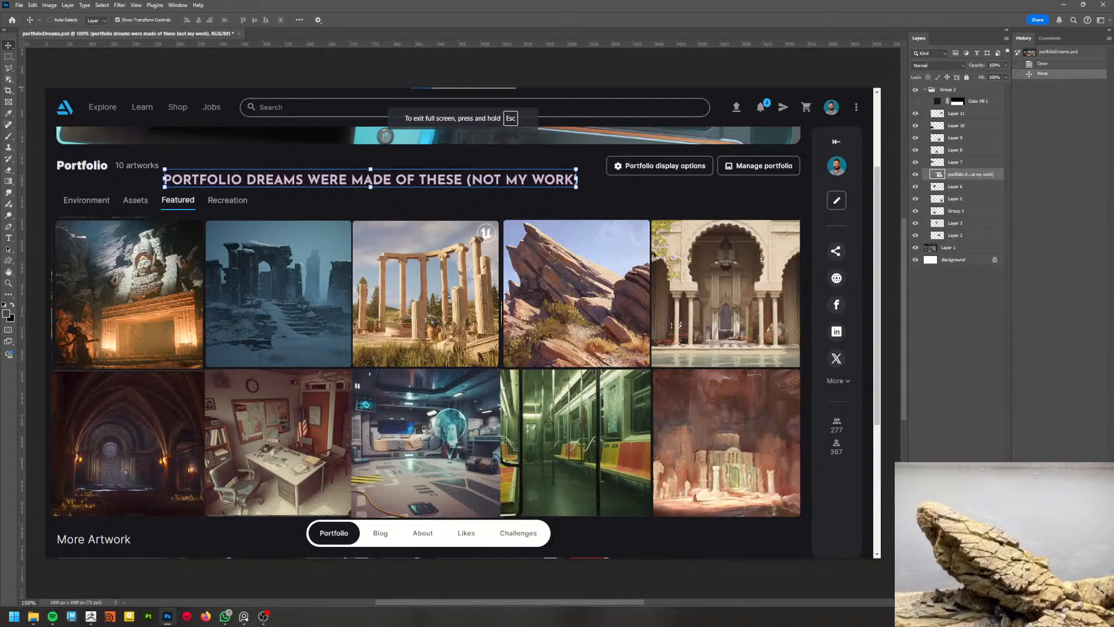
# Toggle the top layer group's visibility repeatedly to compare the current portfolio with the dream portfolio artworks, keeping the group visible.
pyautogui.click(916, 90)
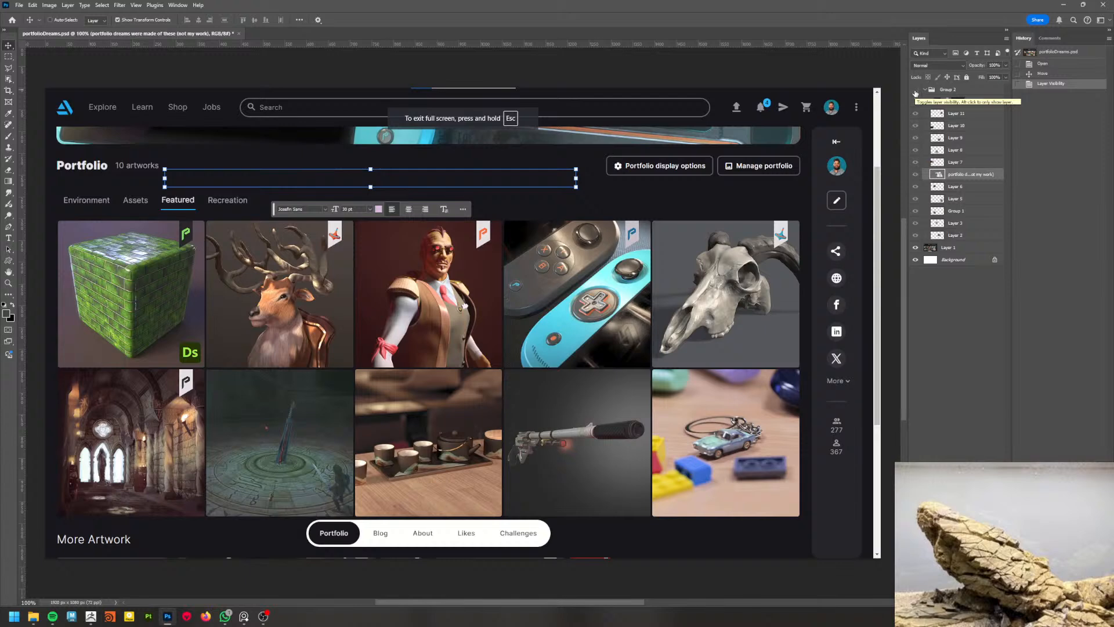
pyautogui.moveTo(1113, 176); pyautogui.dragTo(1036, 190)
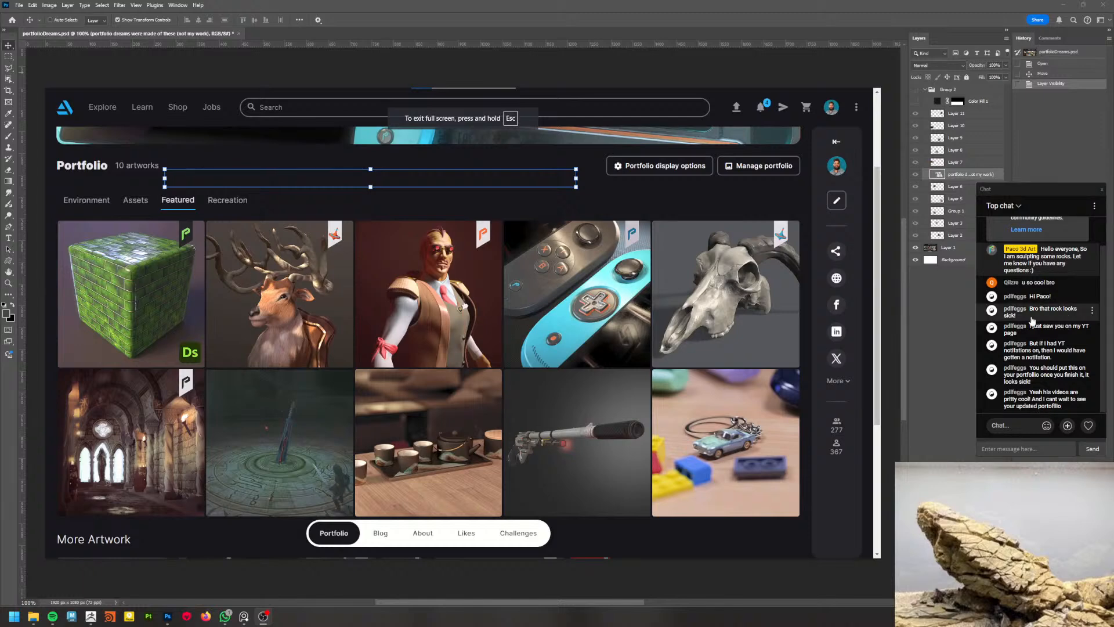
pyautogui.click(915, 88)
pyautogui.click(914, 89)
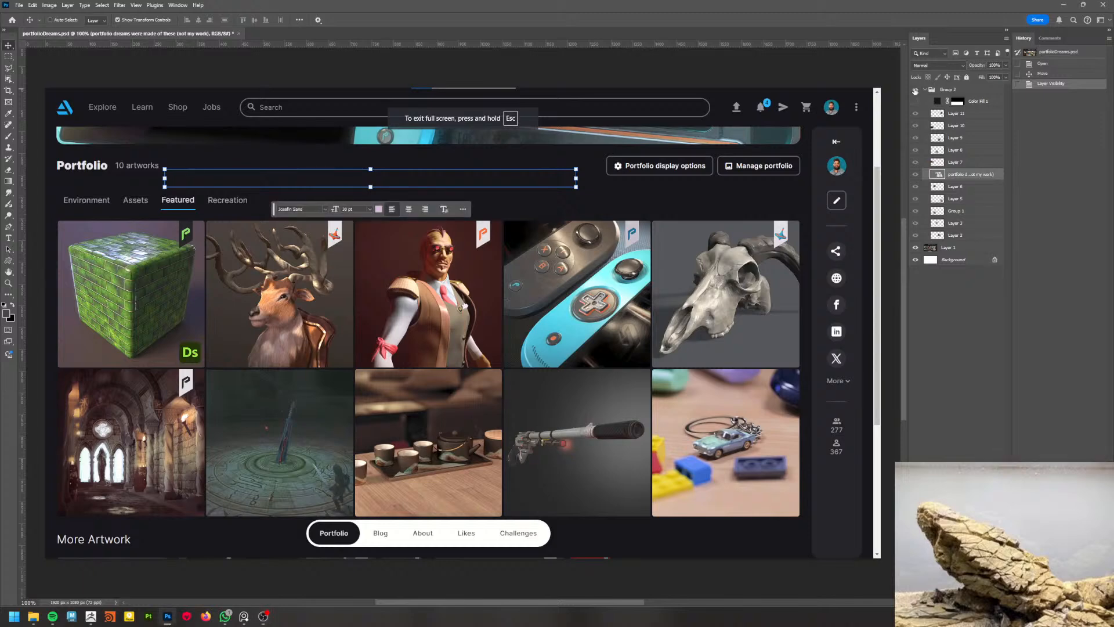
pyautogui.click(915, 89)
pyautogui.click(915, 90)
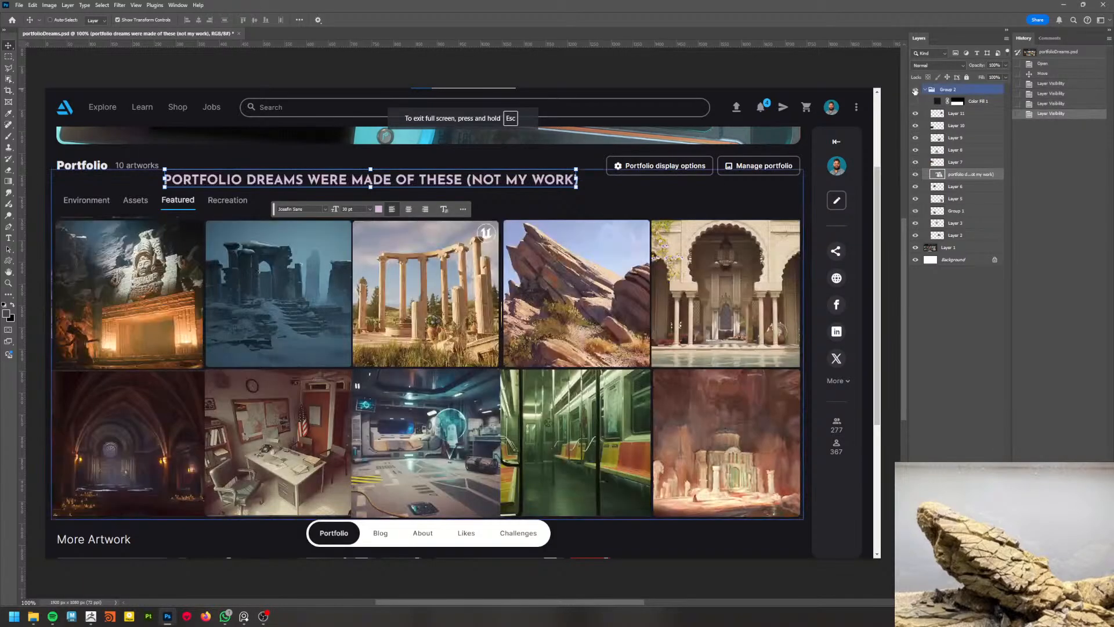
pyautogui.click(916, 90)
pyautogui.click(915, 91)
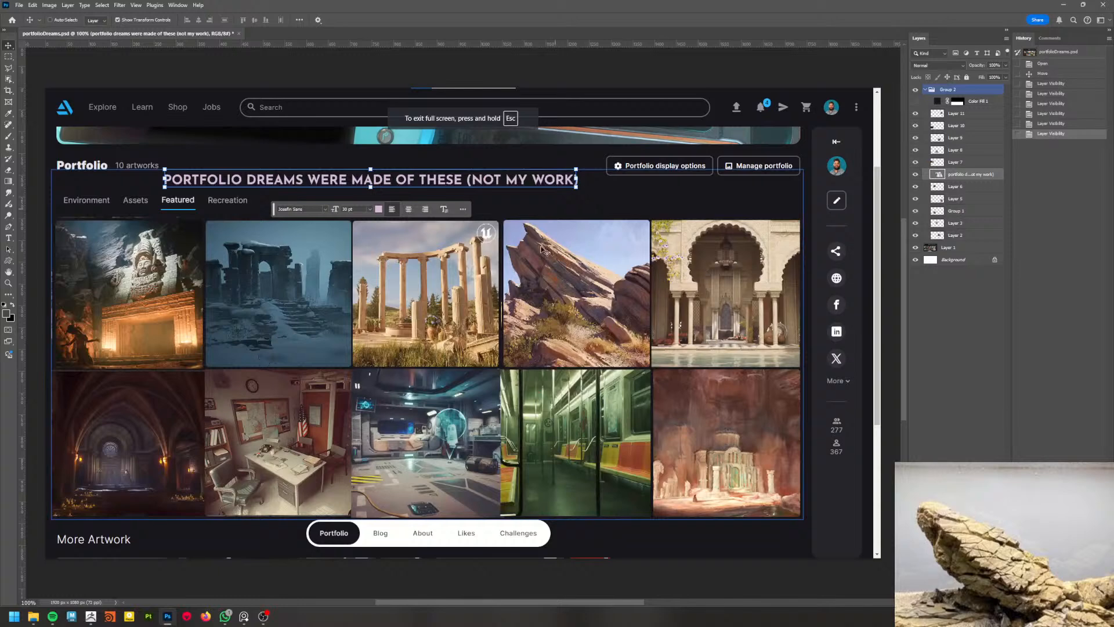
# Examine the column ruins and desert rock artworks in the portfolio mockup, and return to ZBrush.
pyautogui.keyDown('ctrl'); pyautogui.click(432, 349); pyautogui.keyUp('ctrl')
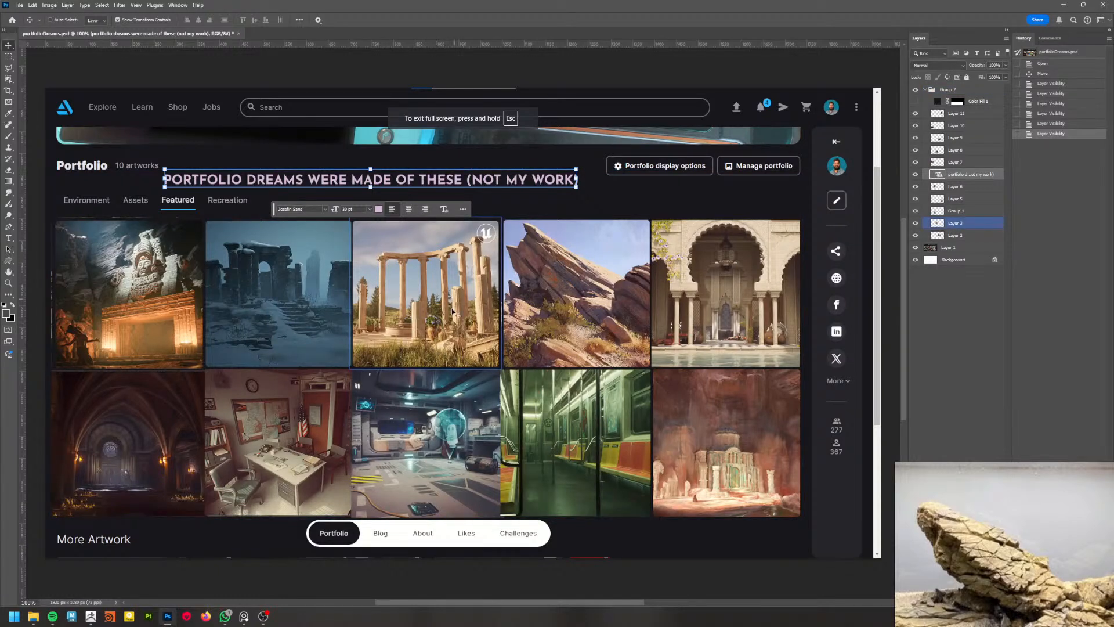
pyautogui.keyDown('ctrl'); pyautogui.click(539, 278); pyautogui.keyUp('ctrl')
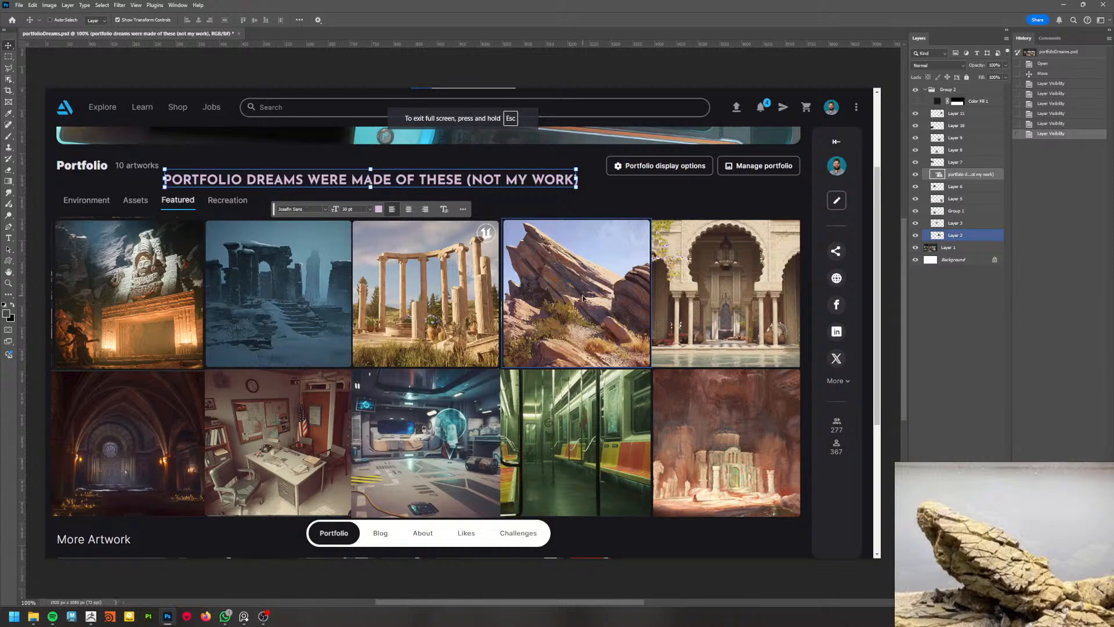
pyautogui.keyDown('ctrl'); pyautogui.click(423, 332); pyautogui.keyUp('ctrl')
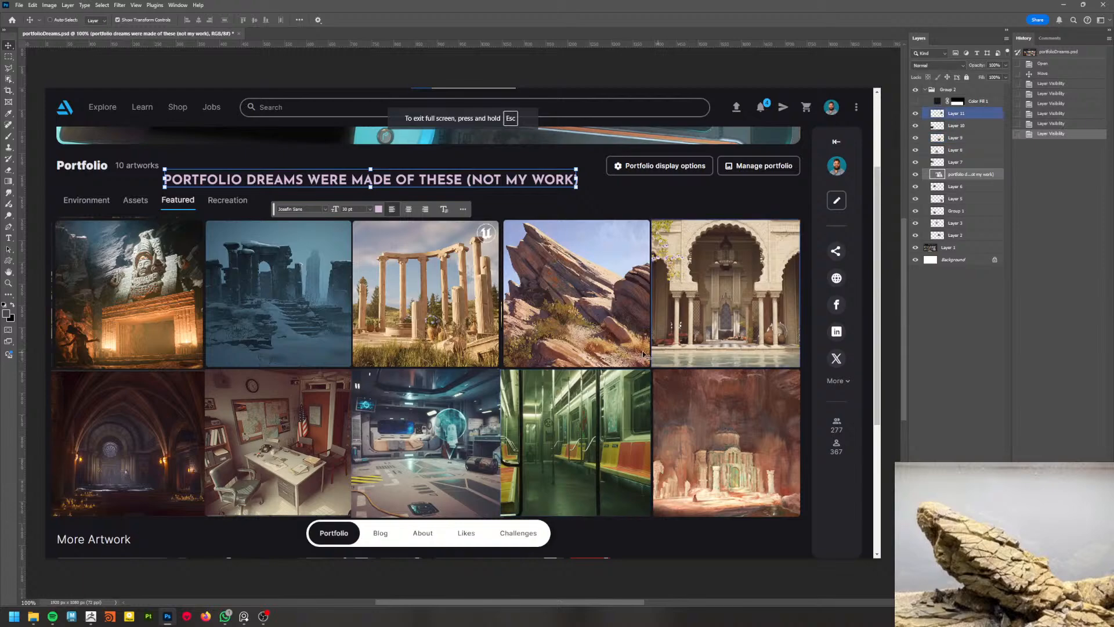
pyautogui.keyDown('ctrl'); pyautogui.click(574, 360); pyautogui.keyUp('ctrl')
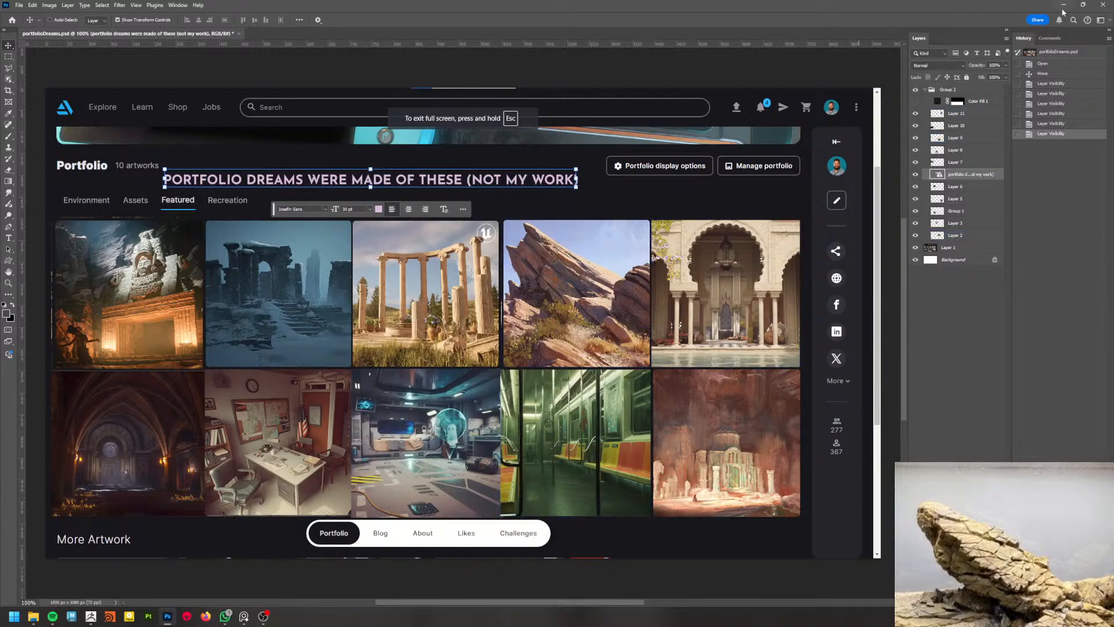
pyautogui.click(1063, 6)
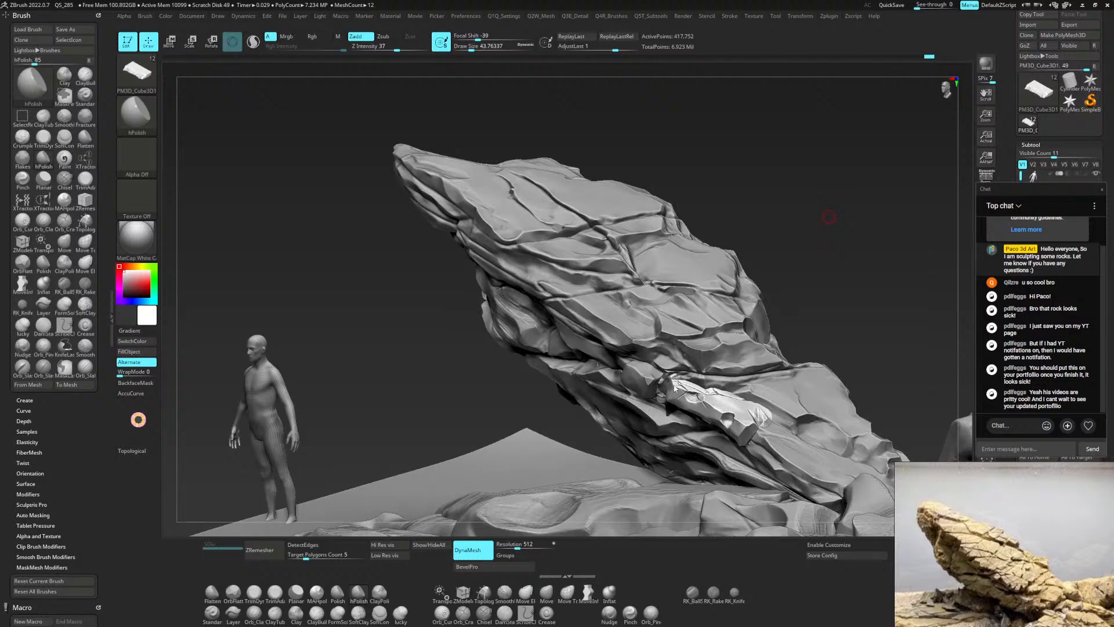
# Build up clay on the slab's rounded lower end with the ClayTubes brush.
pyautogui.moveTo(852, 362); pyautogui.dragTo(739, 454, button='right')
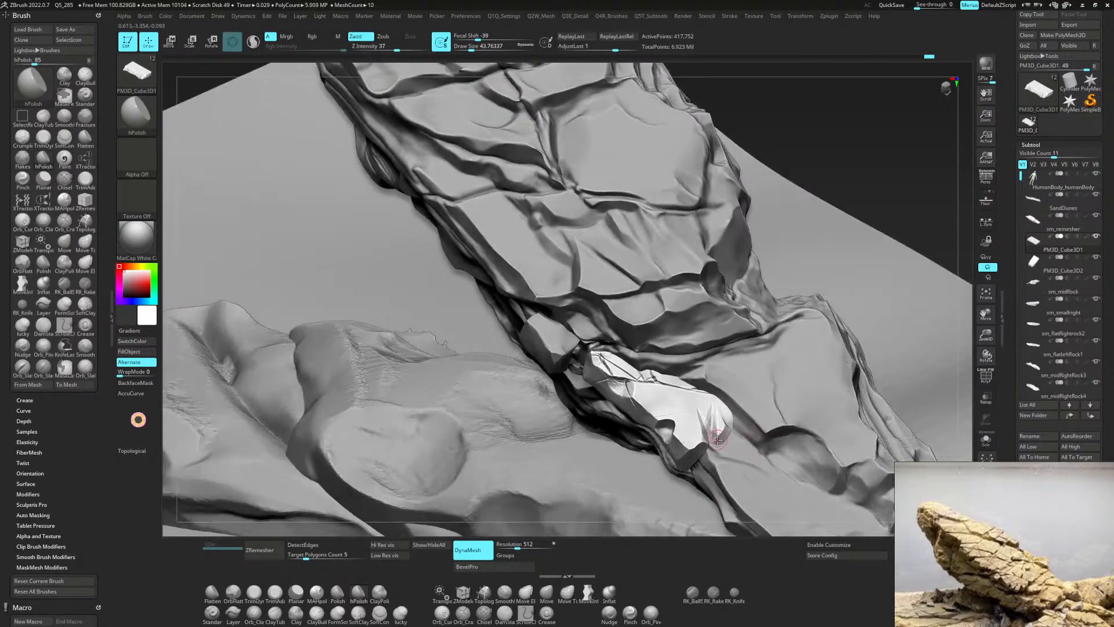
pyautogui.press('b')
pyautogui.press('t')
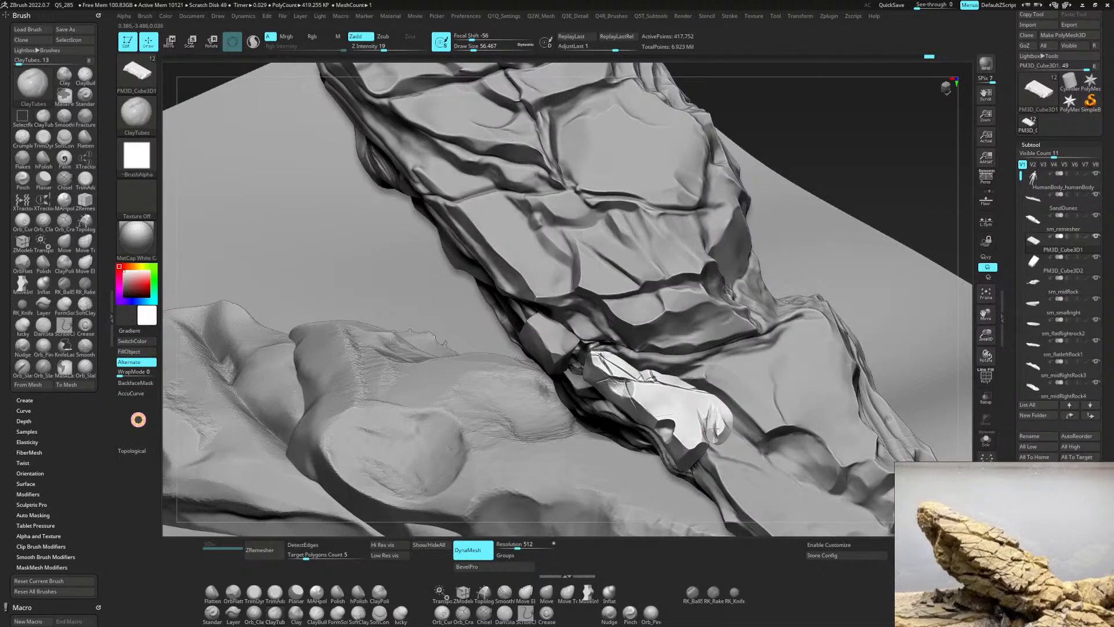
pyautogui.moveTo(706, 418)
pyautogui.mouseDown()
pyautogui.moveTo(705, 398)
pyautogui.moveTo(709, 416)
pyautogui.mouseUp()
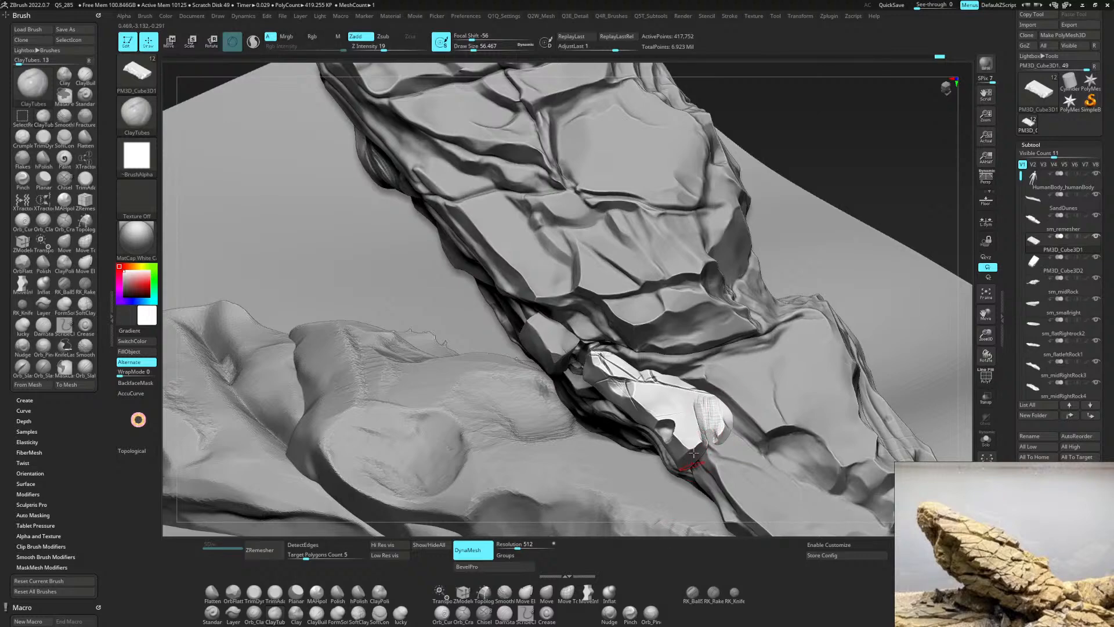
pyautogui.moveTo(694, 452); pyautogui.dragTo(670, 440, button='right')
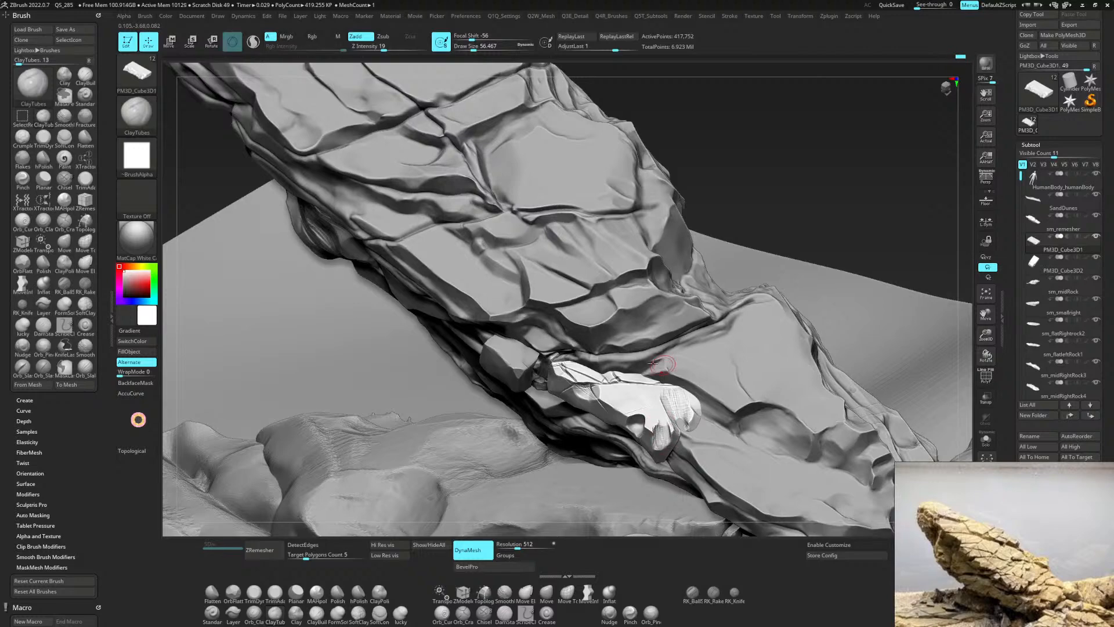
pyautogui.keyDown('ctrl'); pyautogui.moveTo(664, 365); pyautogui.dragTo(718, 479, button='right'); pyautogui.keyUp('ctrl')
# Move the reference photo clear of the subtool controls and select the main rock subtool sm_remesher.
pyautogui.keyDown('alt'); pyautogui.click(615, 255); pyautogui.keyUp('alt')
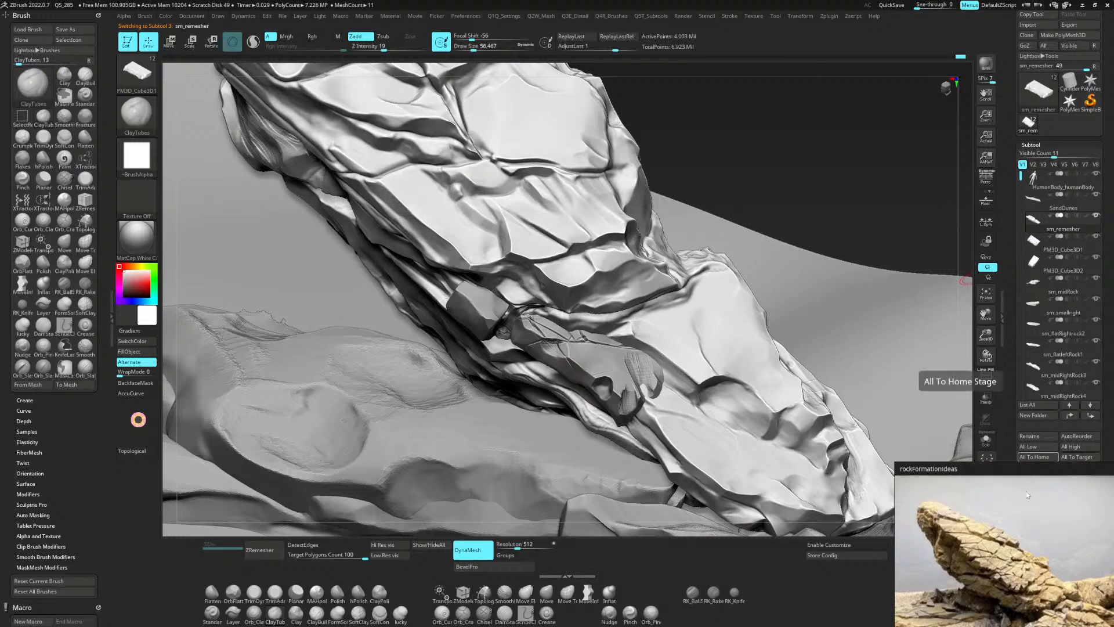
pyautogui.moveTo(1014, 474); pyautogui.dragTo(685, 626)
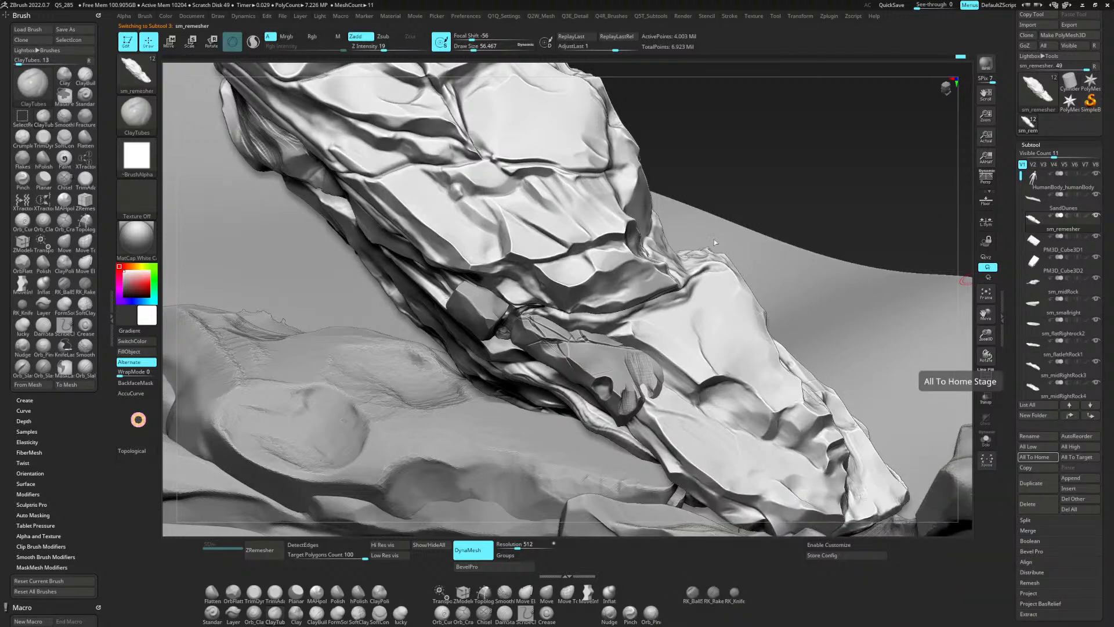
pyautogui.moveTo(698, 215); pyautogui.dragTo(585, 360, button='right')
pyautogui.keyDown('alt'); pyautogui.click(558, 340); pyautogui.keyUp('alt')
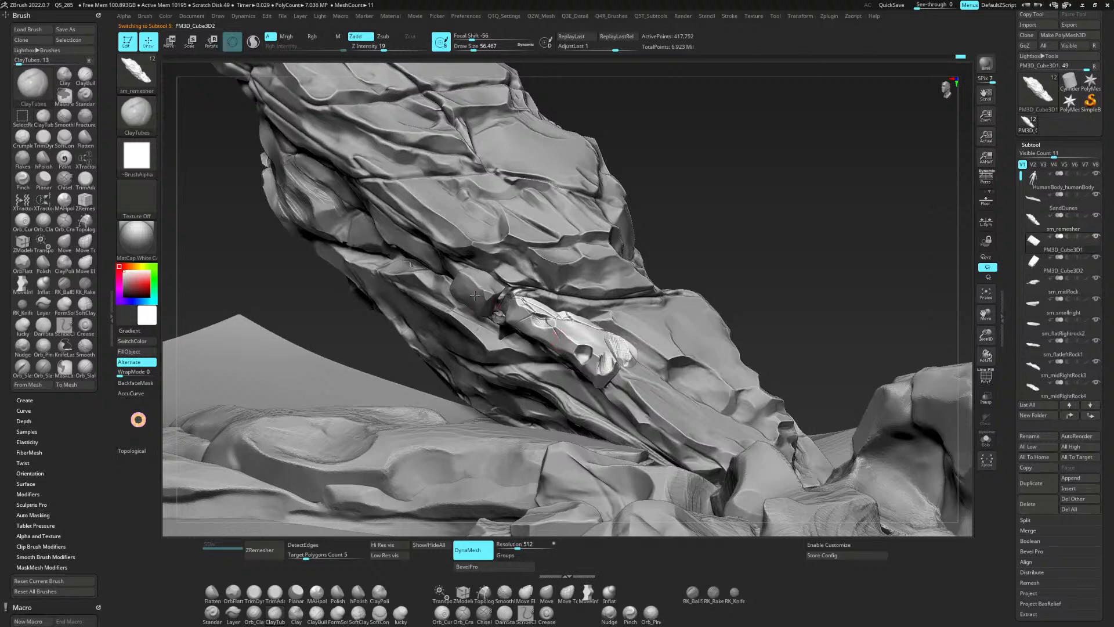
pyautogui.keyDown('alt'); pyautogui.click(554, 268); pyautogui.keyUp('alt')
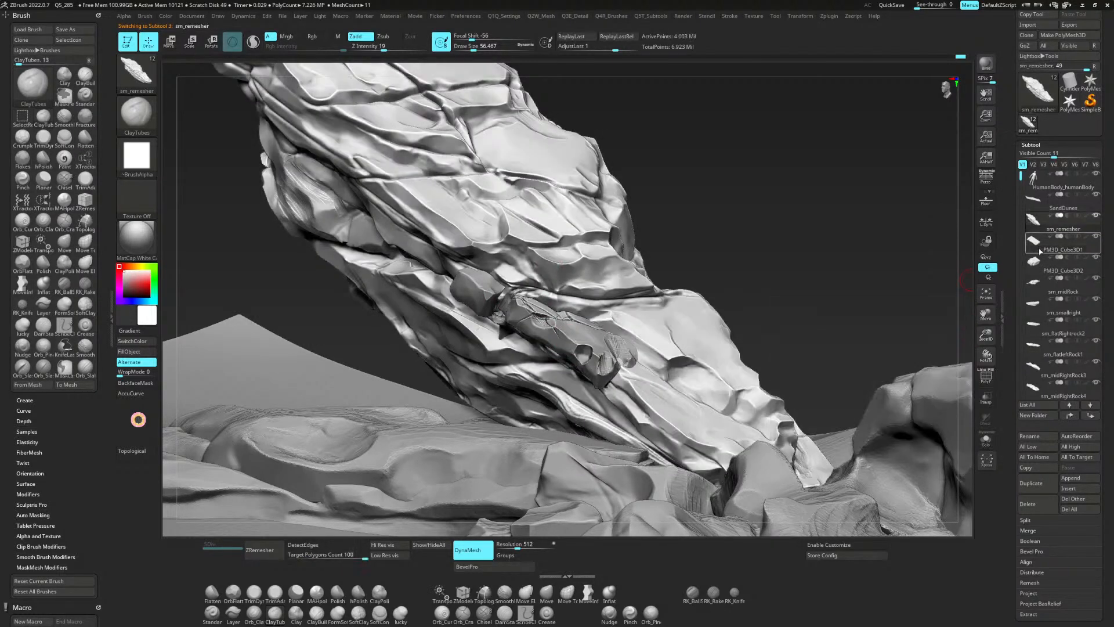
# Reorder the subtools so that PM3D_Cube3D2 and PM3D_Cube3D1 sit directly above sm_remesher.
pyautogui.click(1040, 251)
pyautogui.moveTo(1037, 250); pyautogui.dragTo(1037, 223)
pyautogui.click(1039, 265)
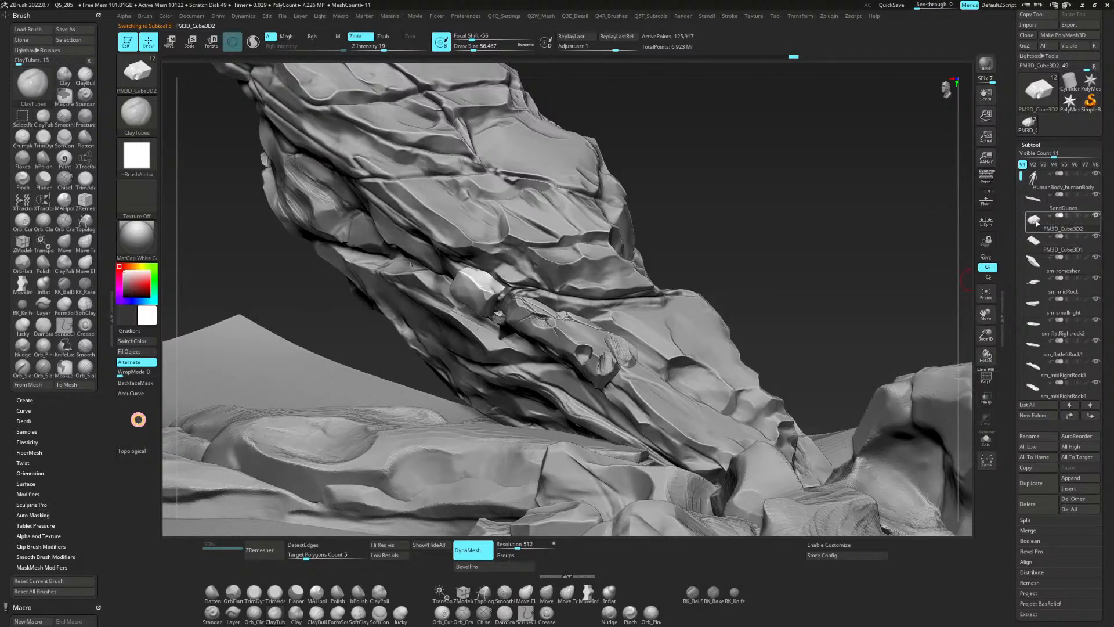
# Merge the slab subtool PM3D_Cube3D1 down into sm_remesher, choosing to skip the undo warning until the next restart.
pyautogui.click(1033, 235)
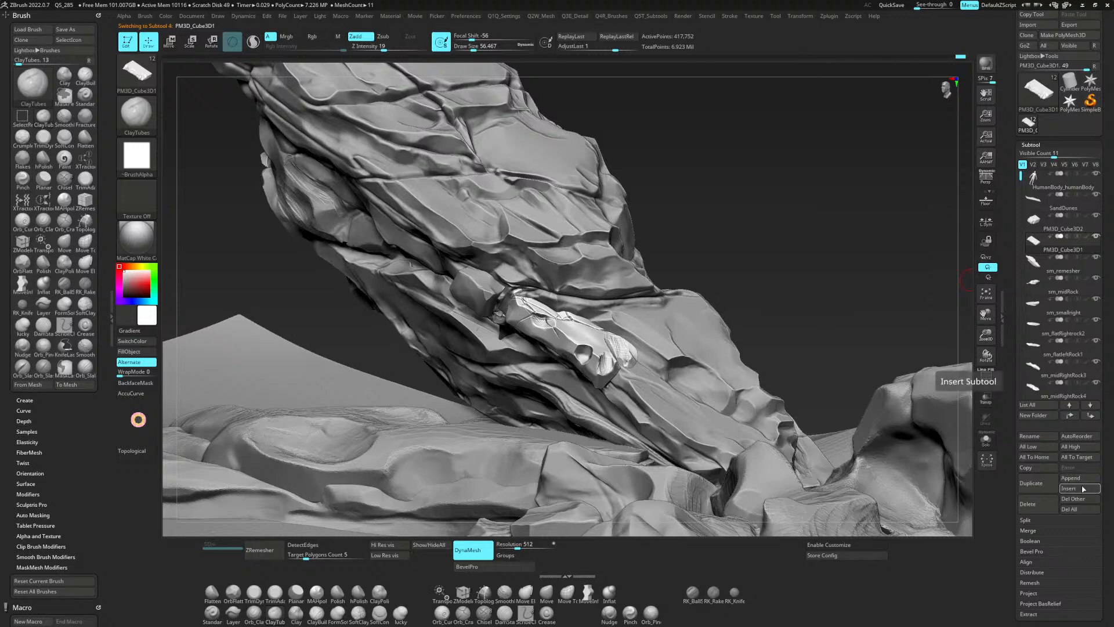
pyautogui.click(1037, 530)
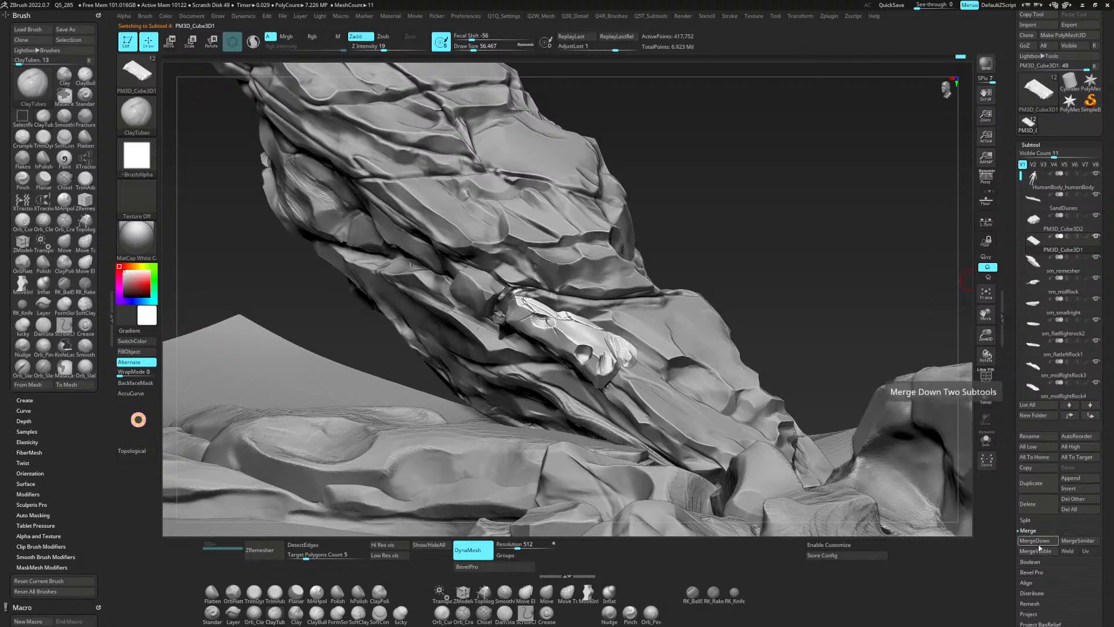
pyautogui.click(1037, 541)
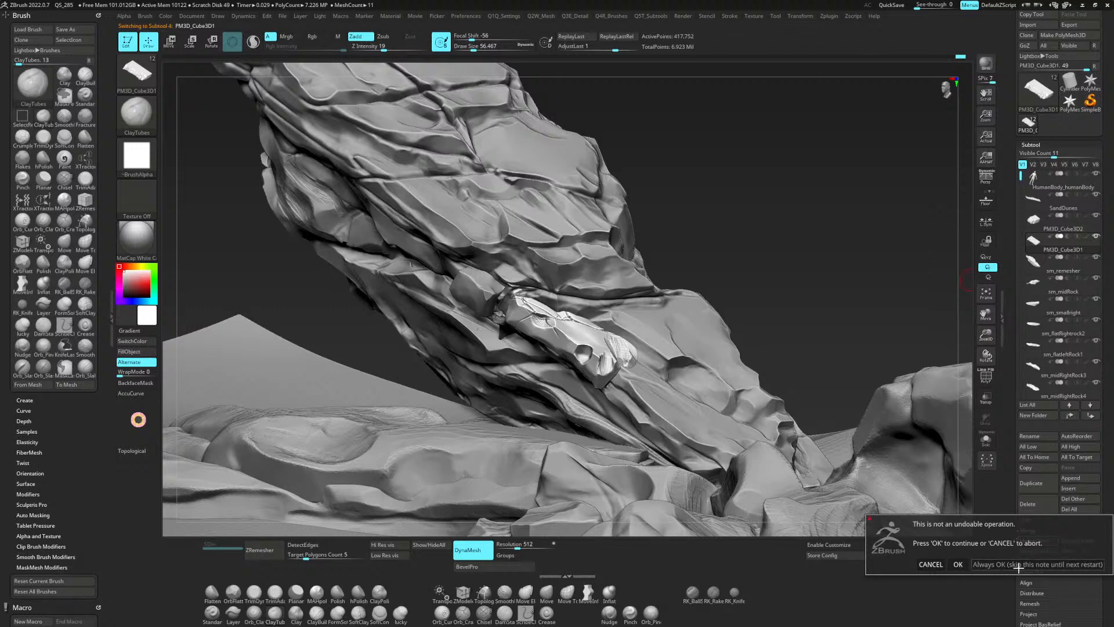
pyautogui.click(993, 566)
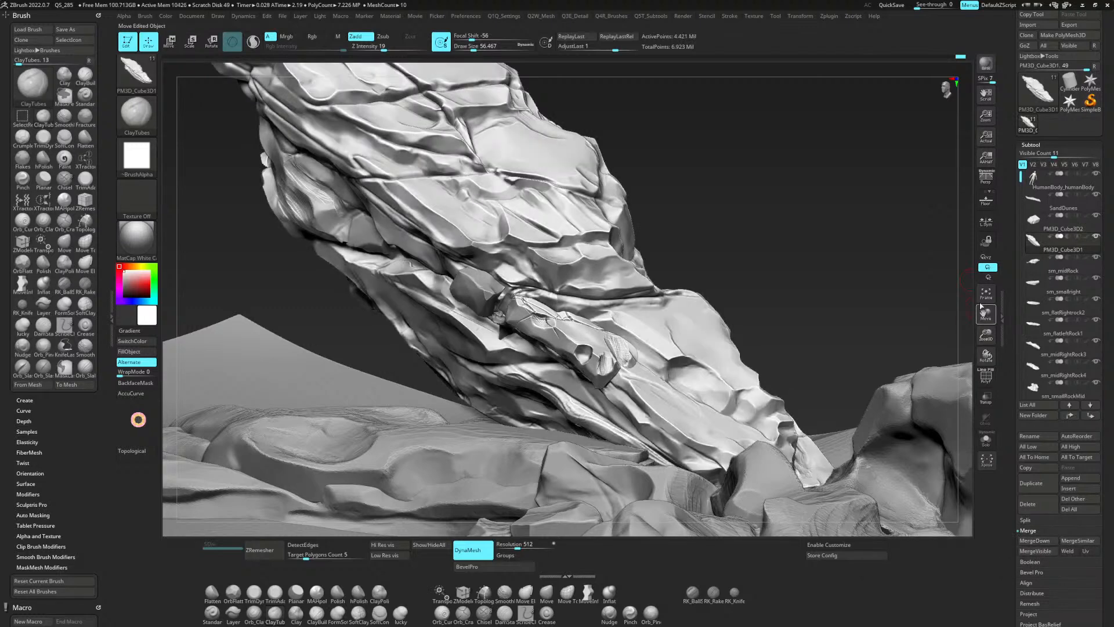
# Merge the small angular chunk PM3D_Cube3D2 down into the main rock and show the polygroups around the merged pieces.
pyautogui.keyDown('alt'); pyautogui.click(489, 296); pyautogui.keyUp('alt')
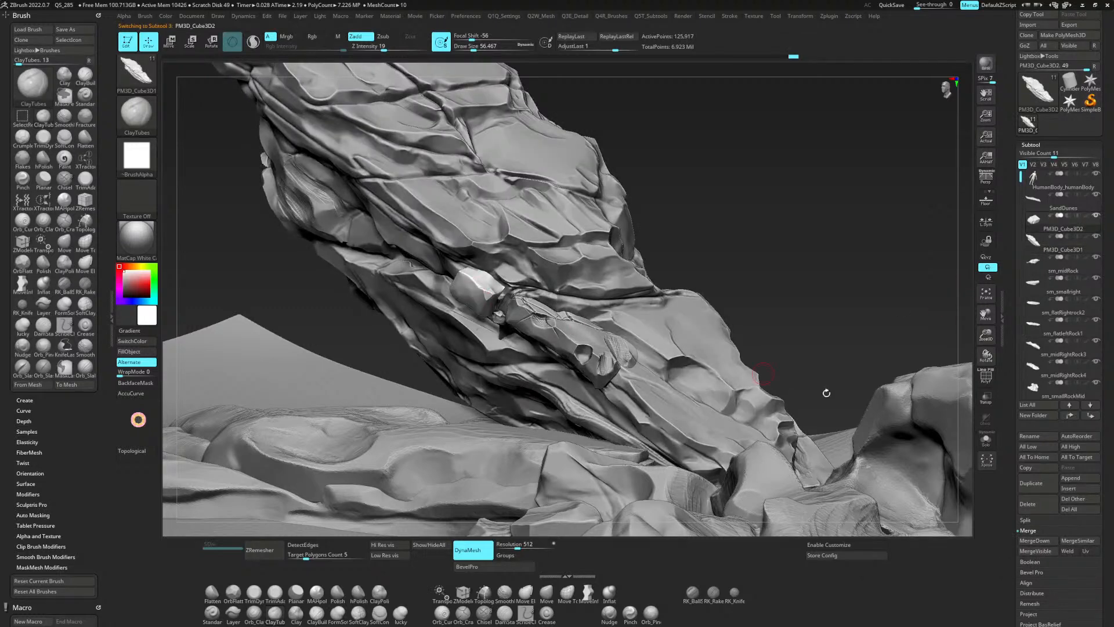
pyautogui.click(1020, 545)
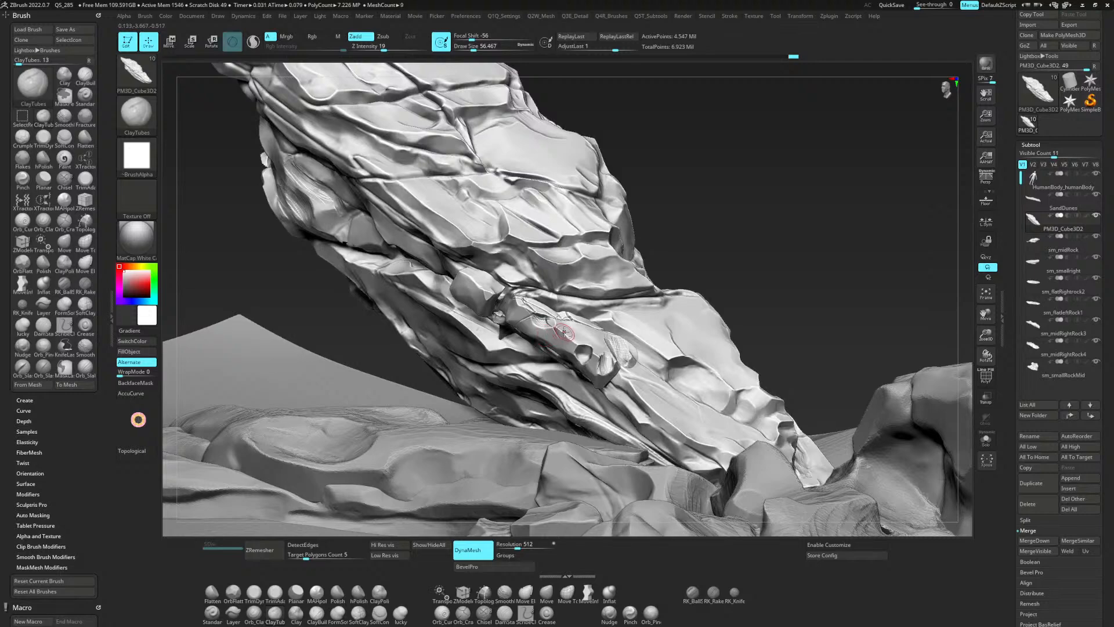
pyautogui.moveTo(801, 268); pyautogui.dragTo(834, 273)
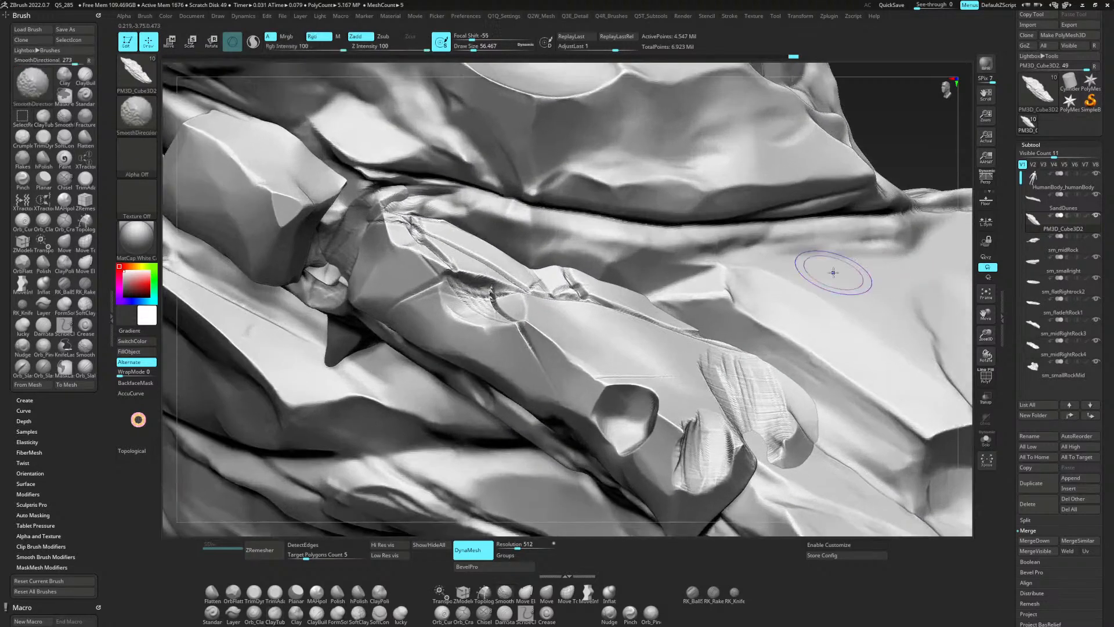
pyautogui.hotkey('shift', 'f')
pyautogui.keyDown('alt'); pyautogui.moveTo(894, 130); pyautogui.dragTo(1062, 262); pyautogui.keyUp('alt')
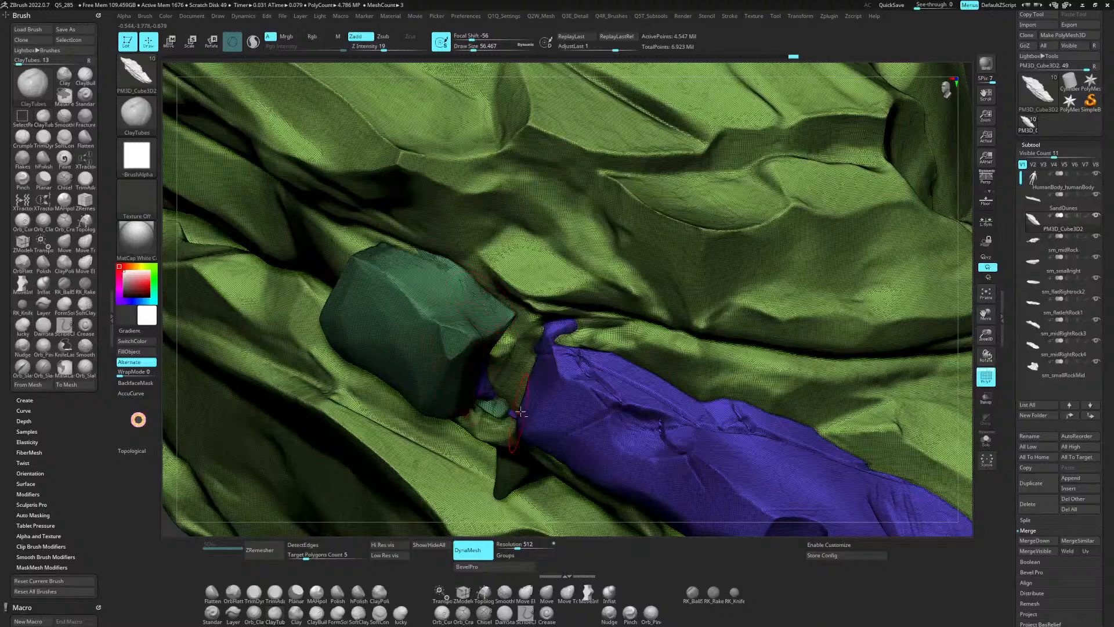
pyautogui.keyDown('alt'); pyautogui.moveTo(965, 186); pyautogui.dragTo(861, 109); pyautogui.keyUp('alt')
# Remesh the merged rock with DynaMesh at resolution 512, assign it a single polygroup and hide the polyframe.
pyautogui.click(1044, 144)
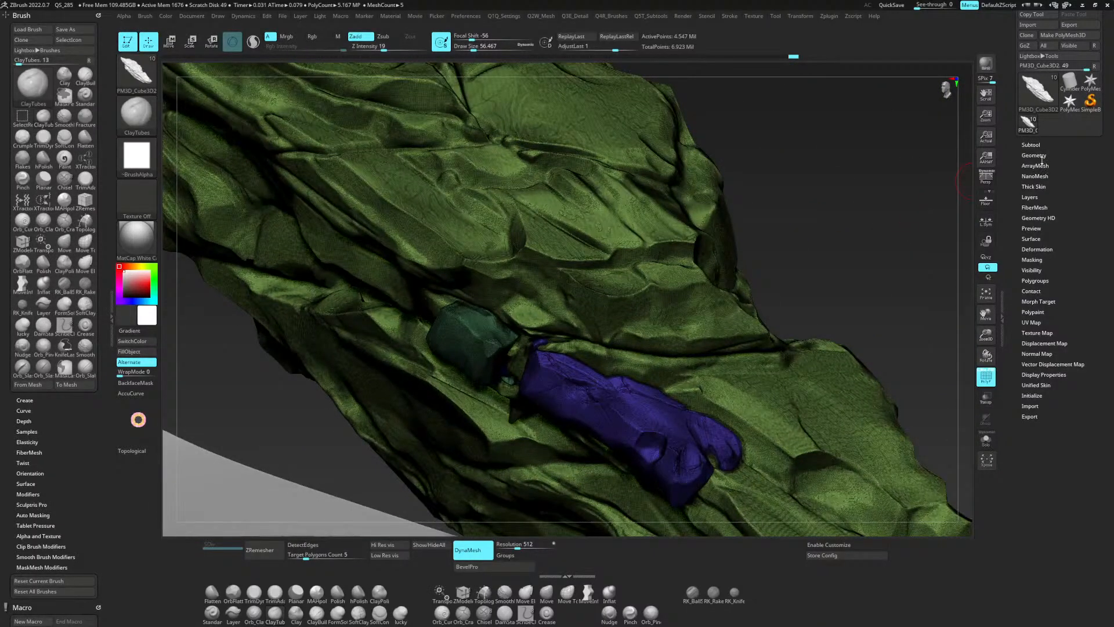
pyautogui.click(1040, 156)
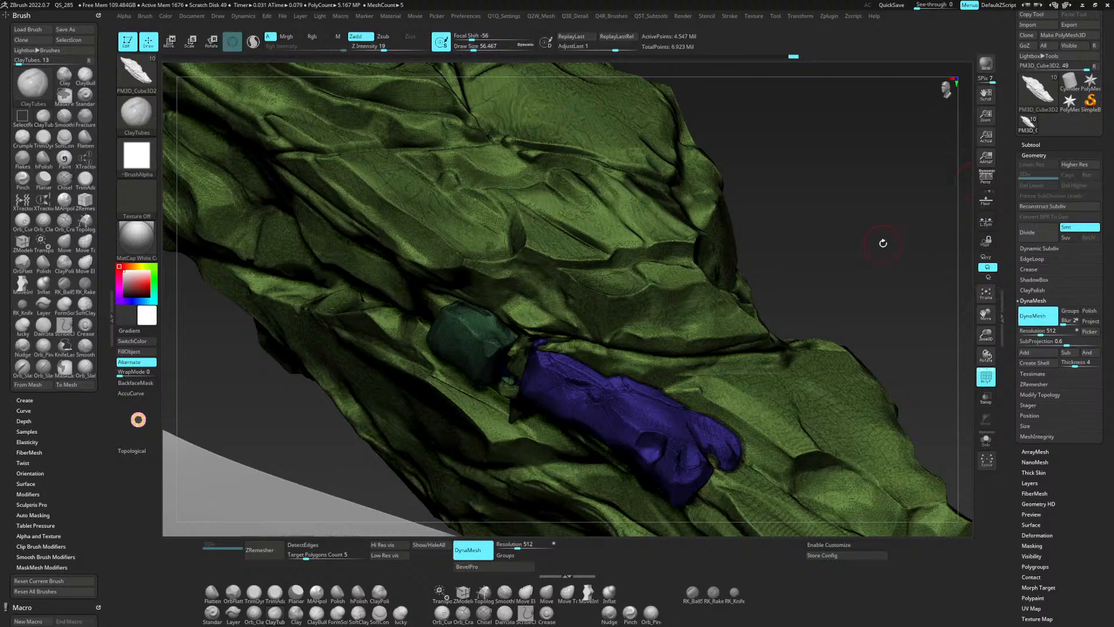
pyautogui.keyDown('ctrl'); pyautogui.moveTo(830, 240); pyautogui.dragTo(851, 241); pyautogui.keyUp('ctrl')
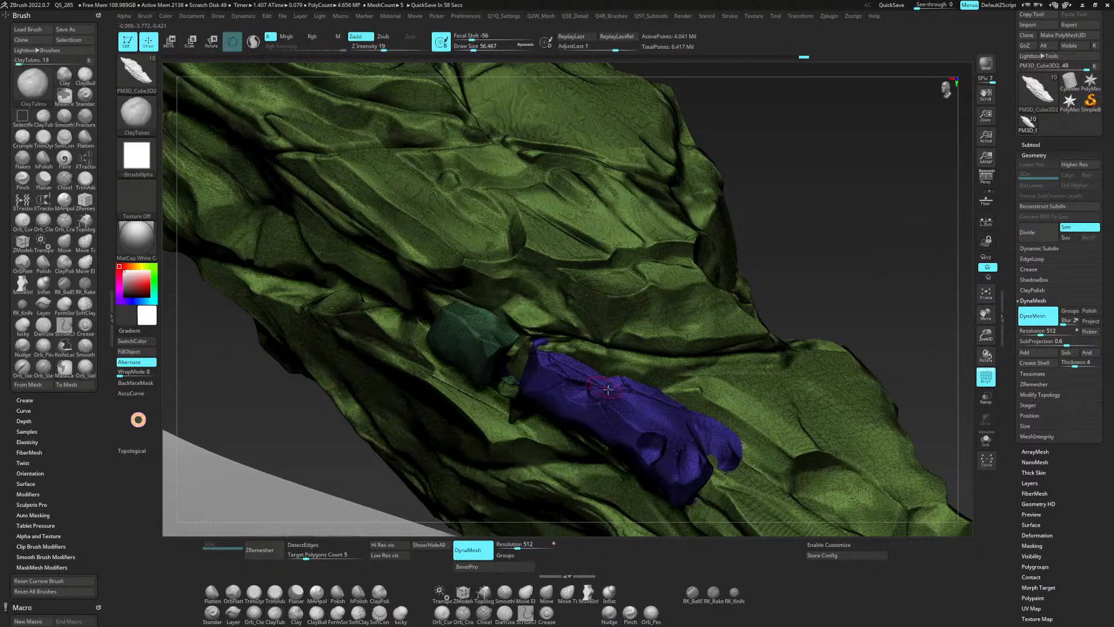
pyautogui.hotkey('ctrl', 'w')
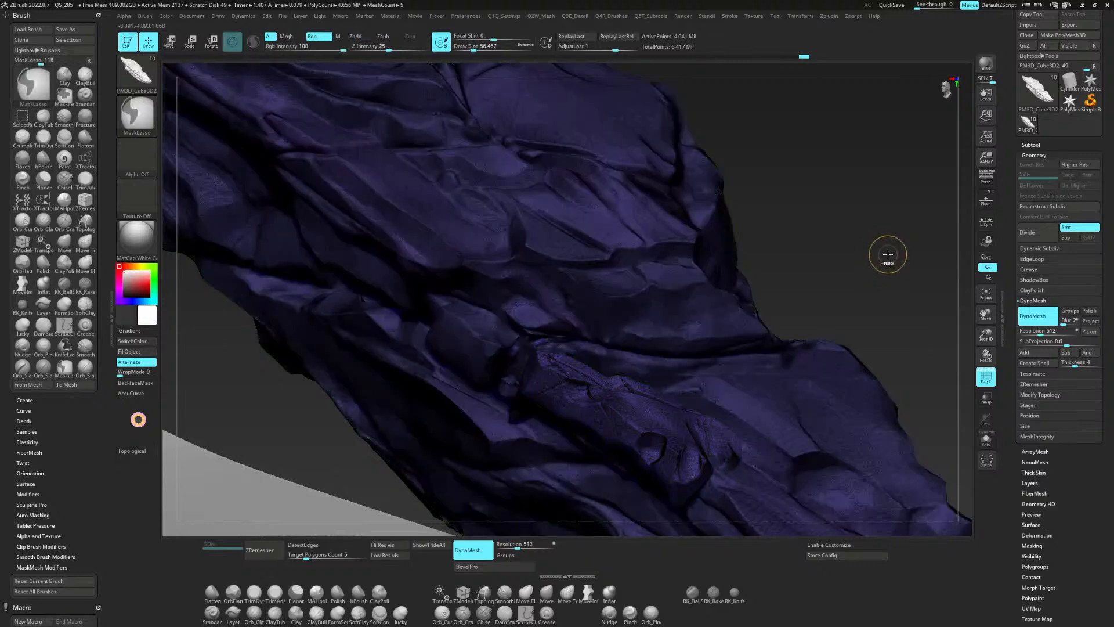
pyautogui.hotkey('shift', 'f')
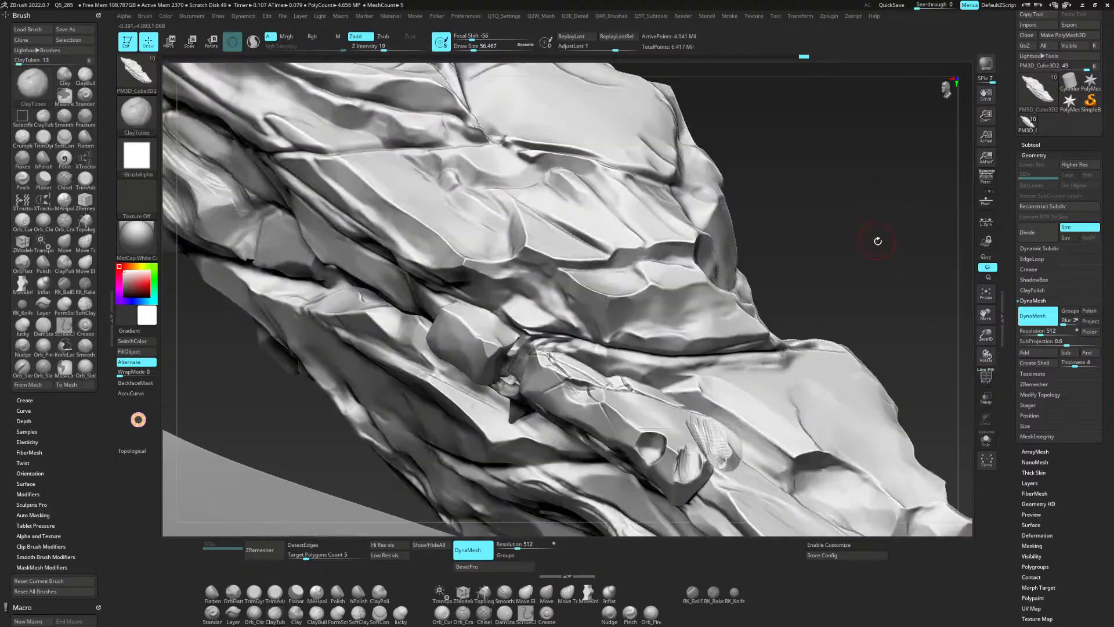
# Smooth the rough clay on the merged slab and the seams along its side and beneath the angular chunk.
pyautogui.moveTo(876, 242); pyautogui.dragTo(875, 259)
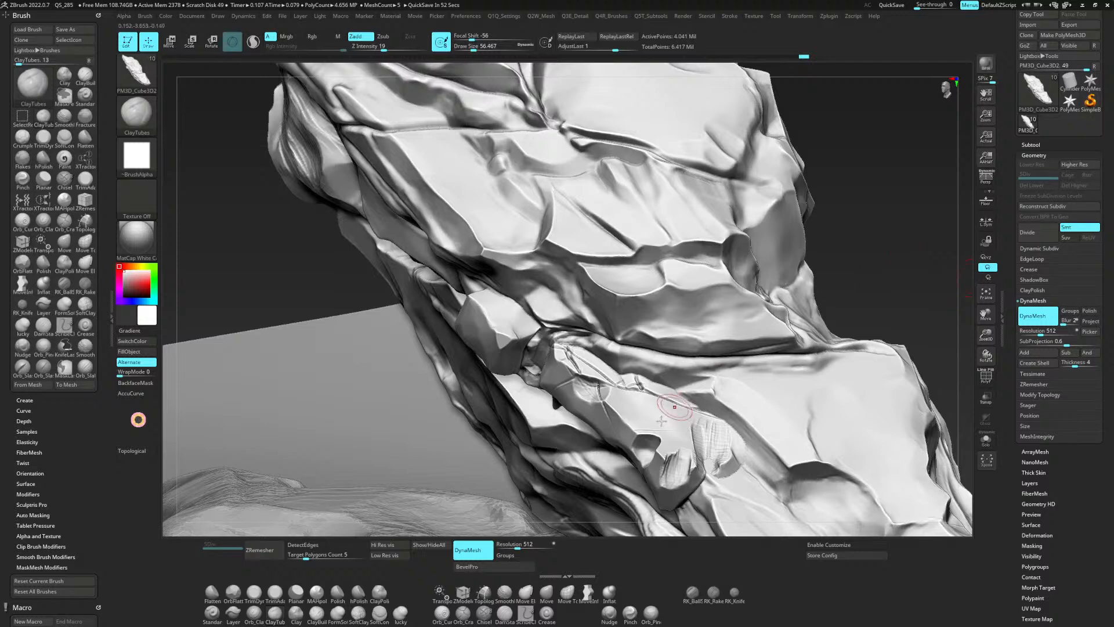
pyautogui.moveTo(604, 391)
pyautogui.keyDown('shift'); pyautogui.mouseDown()
pyautogui.moveTo(592, 376)
pyautogui.moveTo(700, 420)
pyautogui.moveTo(716, 461)
pyautogui.moveTo(726, 426)
pyautogui.mouseUp(); pyautogui.keyUp('shift')
pyautogui.moveTo(643, 437)
pyautogui.keyDown('shift'); pyautogui.mouseDown()
pyautogui.moveTo(573, 389)
pyautogui.moveTo(494, 295)
pyautogui.moveTo(495, 358)
pyautogui.mouseUp(); pyautogui.keyUp('shift')
pyautogui.moveTo(546, 309)
pyautogui.mouseDown(button='right')
pyautogui.moveTo(579, 359)
pyautogui.moveTo(571, 396)
pyautogui.moveTo(470, 428)
pyautogui.mouseUp(button='right')
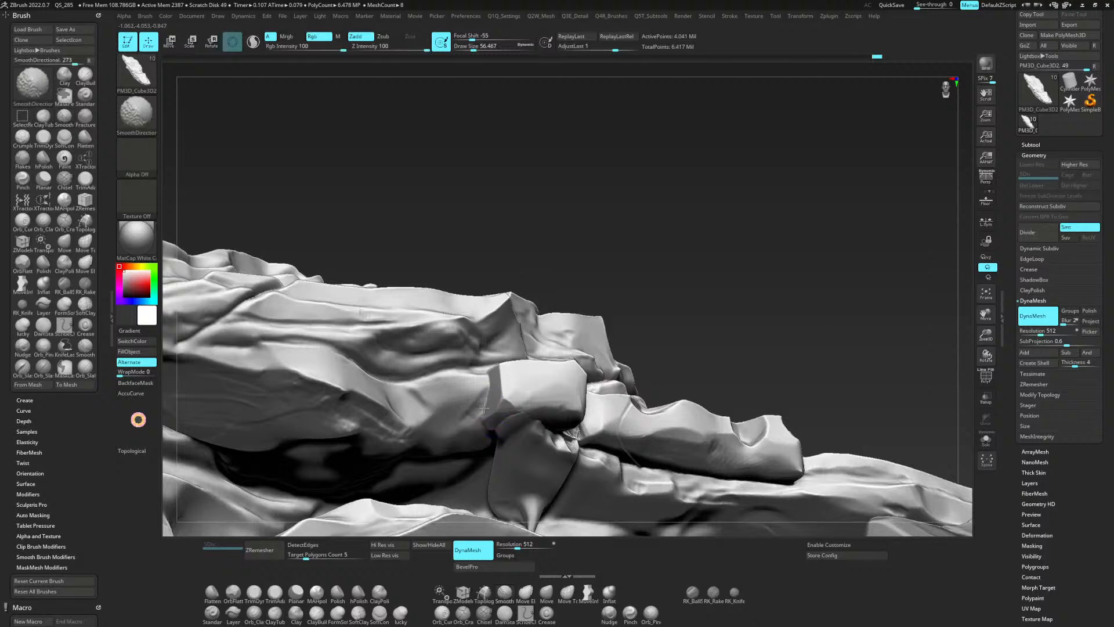
pyautogui.moveTo(545, 441)
pyautogui.keyDown('shift'); pyautogui.mouseDown()
pyautogui.moveTo(636, 470)
pyautogui.moveTo(615, 467)
pyautogui.mouseUp(); pyautogui.keyUp('shift')
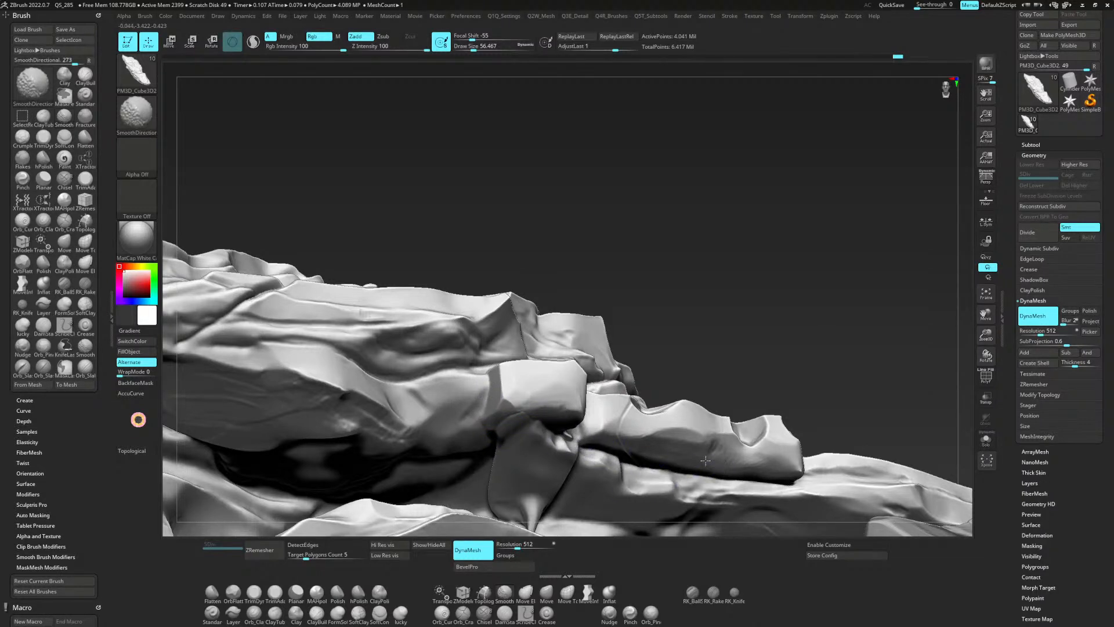
pyautogui.keyDown('shift'); pyautogui.moveTo(705, 461); pyautogui.dragTo(682, 444); pyautogui.keyUp('shift')
# Smooth the slab's lower end, its upper edge and the gap between the slab and the angular chunk.
pyautogui.moveTo(752, 311)
pyautogui.mouseDown(button='right')
pyautogui.moveTo(778, 298)
pyautogui.moveTo(736, 464)
pyautogui.mouseUp(button='right')
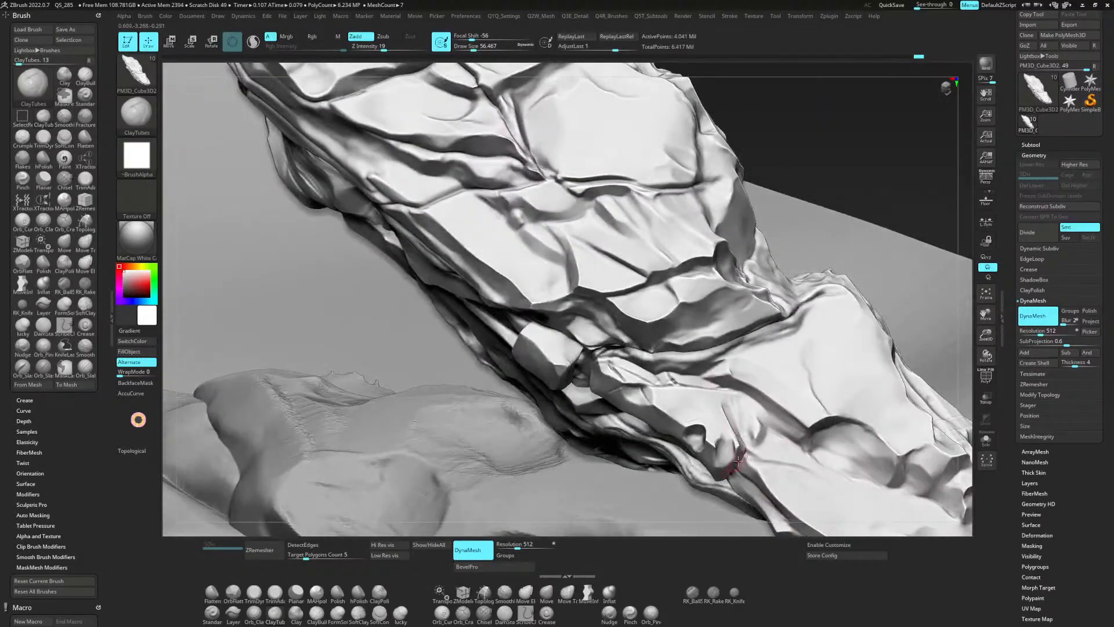
pyautogui.press('shift')
pyautogui.keyDown('shift'); pyautogui.moveTo(719, 432); pyautogui.dragTo(742, 429); pyautogui.keyUp('shift')
pyautogui.keyDown('shift'); pyautogui.moveTo(709, 396); pyautogui.dragTo(694, 381); pyautogui.keyUp('shift')
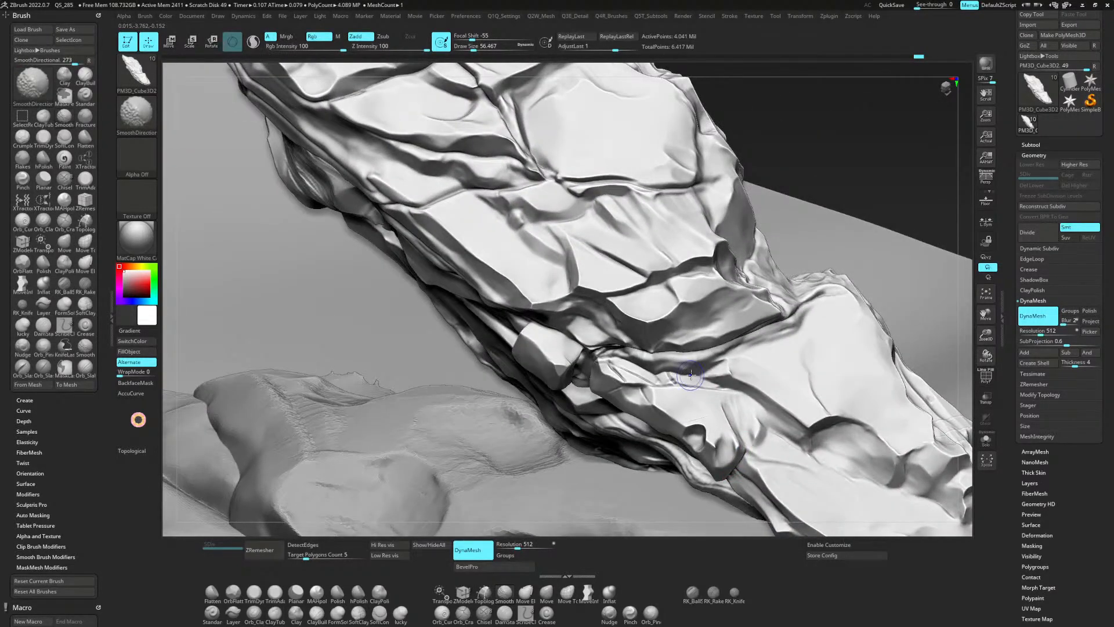
pyautogui.moveTo(577, 359)
pyautogui.keyDown('shift'); pyautogui.mouseDown()
pyautogui.moveTo(583, 388)
pyautogui.moveTo(588, 354)
pyautogui.mouseUp(); pyautogui.keyUp('shift')
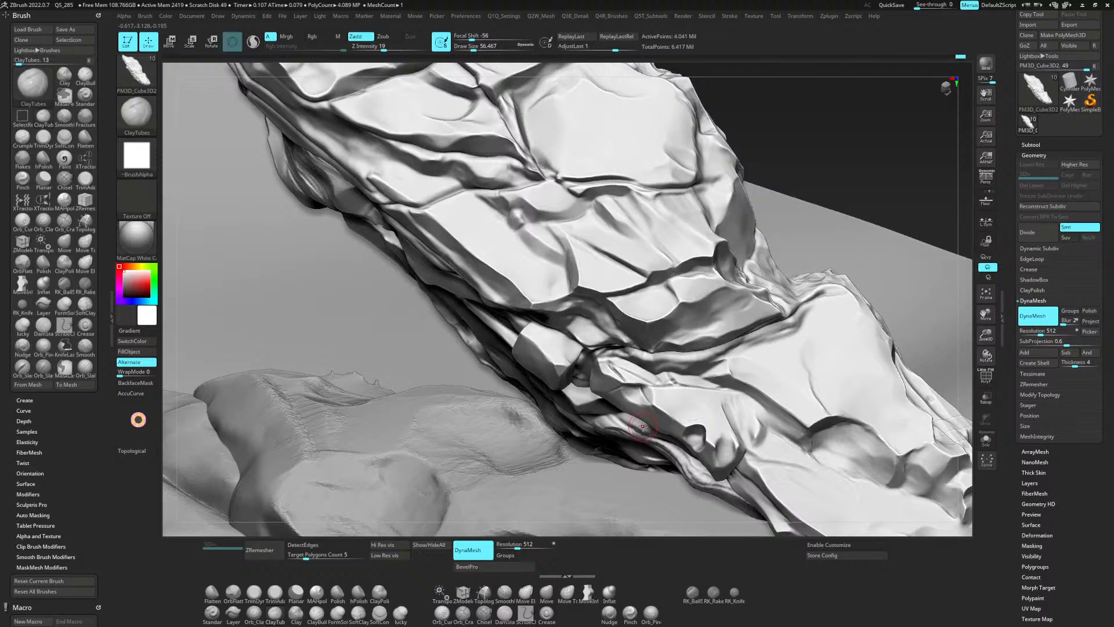
pyautogui.press('b')
pyautogui.press('t')
pyautogui.press('d')
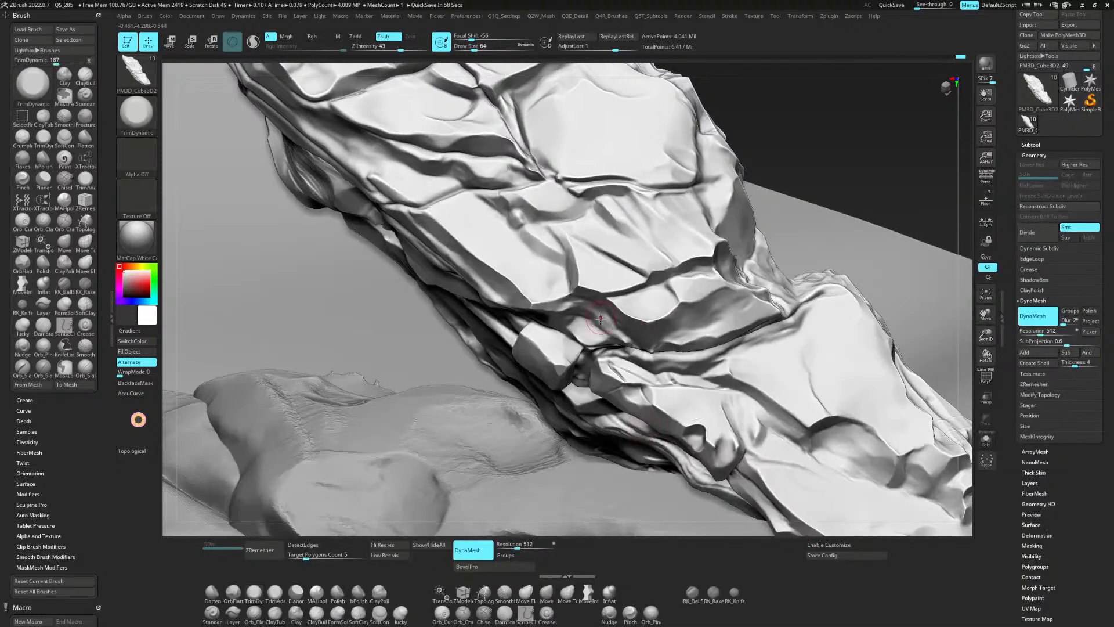
# Carve a crease along the slab's upper edge where it meets the main rock with the DamStandard brush.
pyautogui.press('b')
pyautogui.press('d')
pyautogui.press('s')
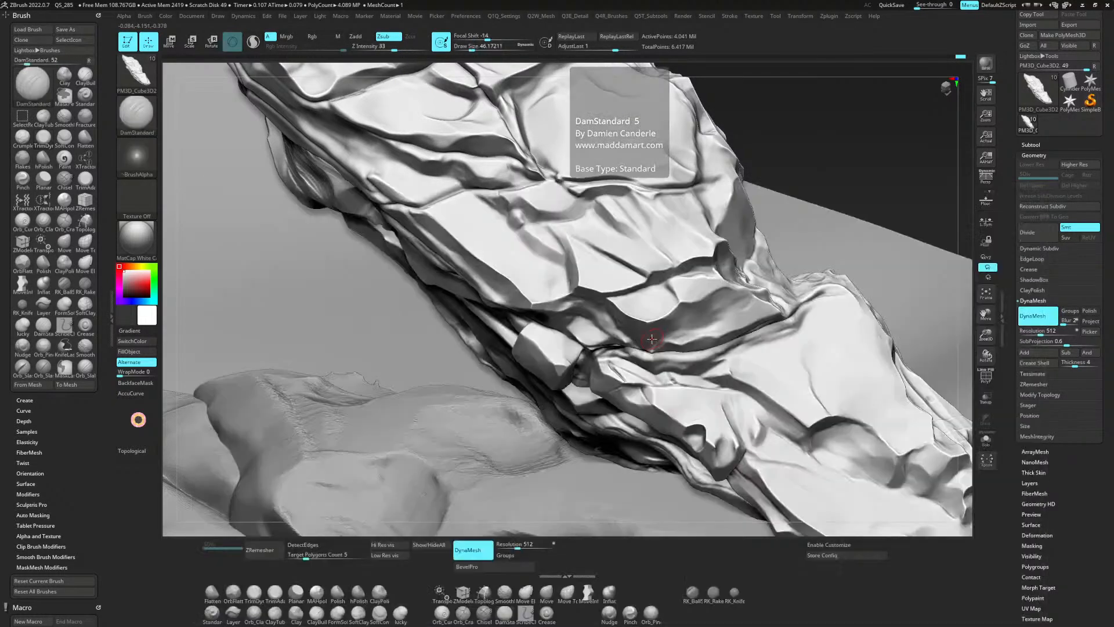
pyautogui.keyDown('ctrl'); pyautogui.moveTo(631, 403); pyautogui.dragTo(629, 354, button='right'); pyautogui.keyUp('ctrl')
pyautogui.moveTo(629, 354)
pyautogui.mouseDown(button='right')
pyautogui.moveTo(632, 325)
pyautogui.moveTo(656, 348)
pyautogui.moveTo(652, 389)
pyautogui.moveTo(624, 385)
pyautogui.moveTo(662, 421)
pyautogui.mouseUp(button='right')
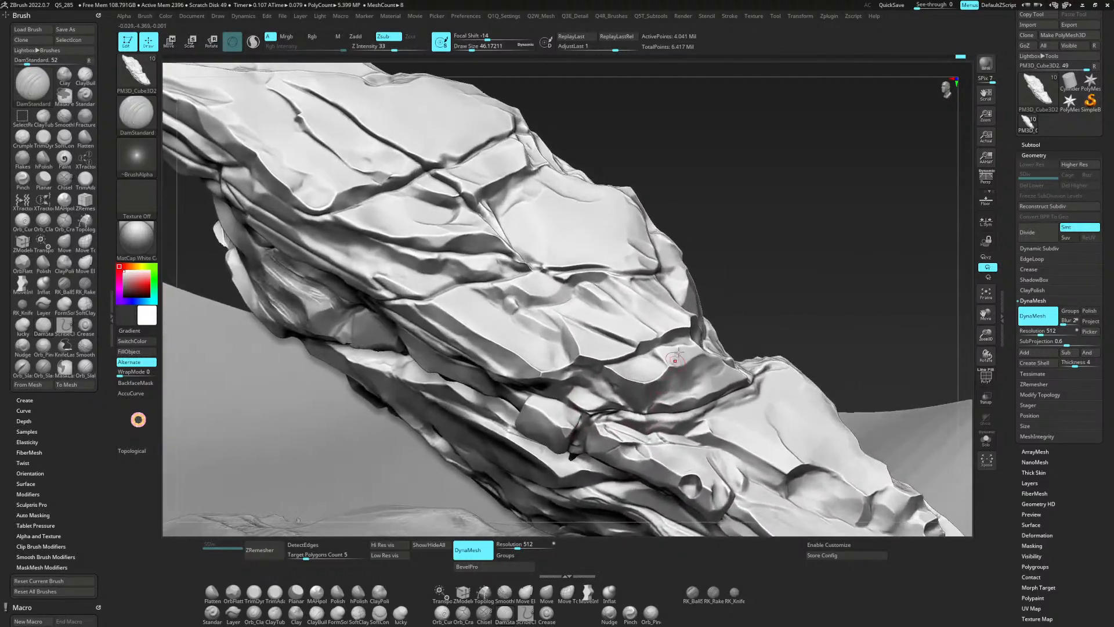
pyautogui.moveTo(676, 357); pyautogui.dragTo(607, 402, button='right')
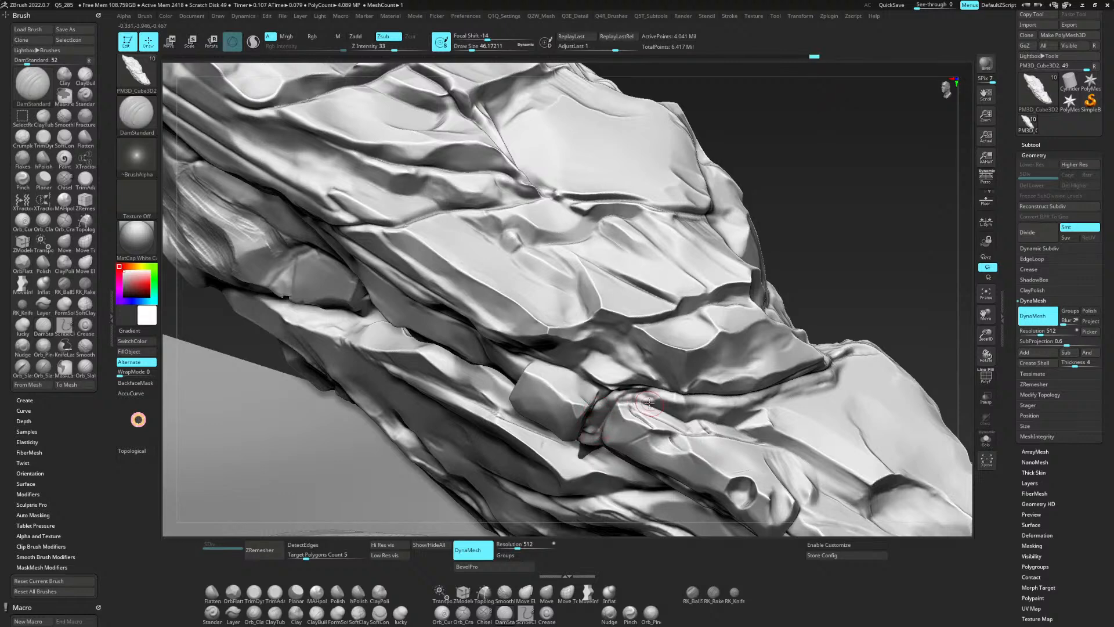
pyautogui.moveTo(647, 403)
pyautogui.mouseDown()
pyautogui.moveTo(685, 426)
pyautogui.moveTo(754, 418)
pyautogui.mouseUp()
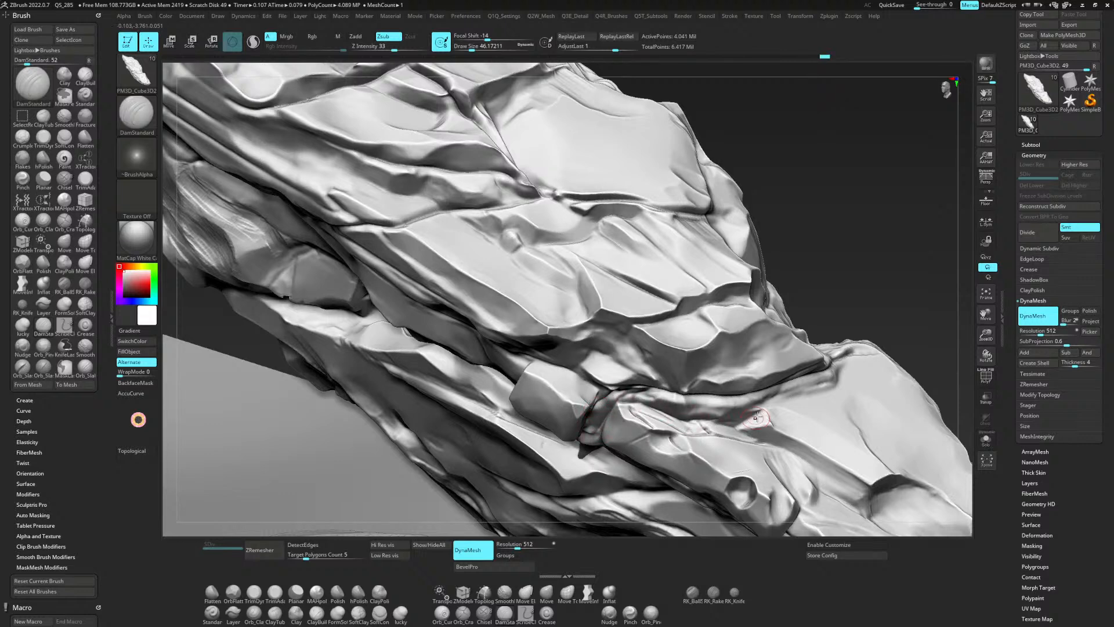
# Carve a DamStandard crease along the upper side of the angular chunk beside the slab.
pyautogui.keyDown('ctrl'); pyautogui.moveTo(755, 418); pyautogui.dragTo(723, 379, button='right'); pyautogui.keyUp('ctrl')
pyautogui.moveTo(722, 379)
pyautogui.mouseDown(button='right')
pyautogui.moveTo(703, 416)
pyautogui.moveTo(530, 401)
pyautogui.mouseUp(button='right')
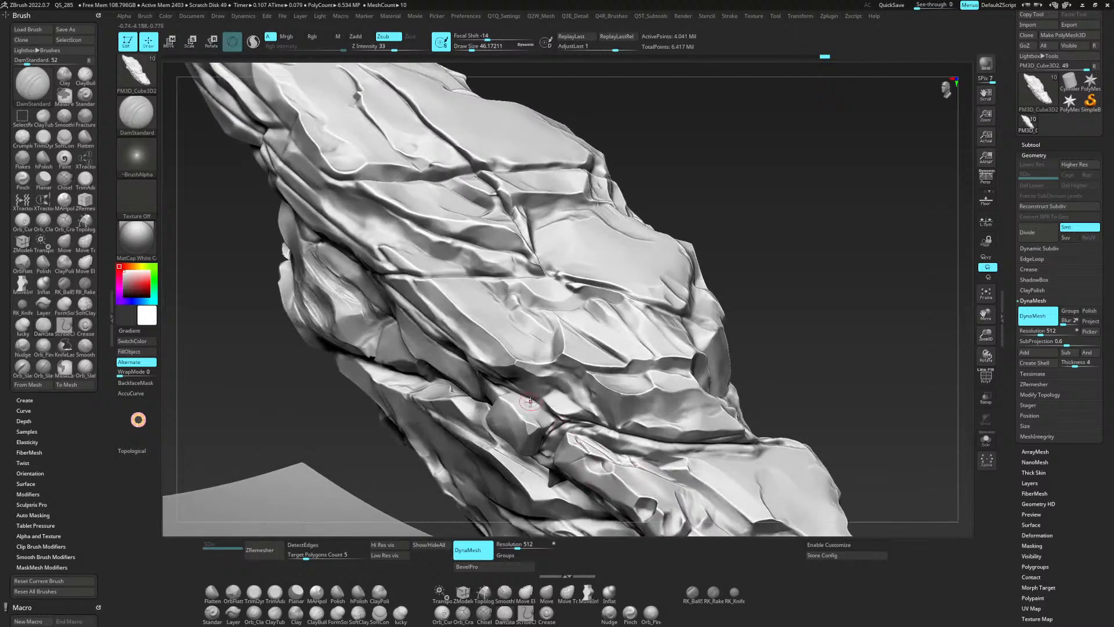
pyautogui.moveTo(528, 400); pyautogui.dragTo(551, 422)
# Switch the brush picker to Selected Orientation and sample the orientation from the rock's broad upper face.
pyautogui.moveTo(524, 471)
pyautogui.keyDown('ctrl'); pyautogui.mouseDown(button='right')
pyautogui.moveTo(546, 376)
pyautogui.moveTo(629, 443)
pyautogui.moveTo(540, 432)
pyautogui.moveTo(470, 400)
pyautogui.moveTo(517, 331)
pyautogui.moveTo(542, 407)
pyautogui.moveTo(552, 398)
pyautogui.moveTo(509, 328)
pyautogui.moveTo(596, 412)
pyautogui.moveTo(596, 465)
pyautogui.moveTo(590, 440)
pyautogui.moveTo(501, 361)
pyautogui.moveTo(583, 434)
pyautogui.moveTo(600, 386)
pyautogui.moveTo(680, 395)
pyautogui.mouseUp(button='right'); pyautogui.keyUp('ctrl')
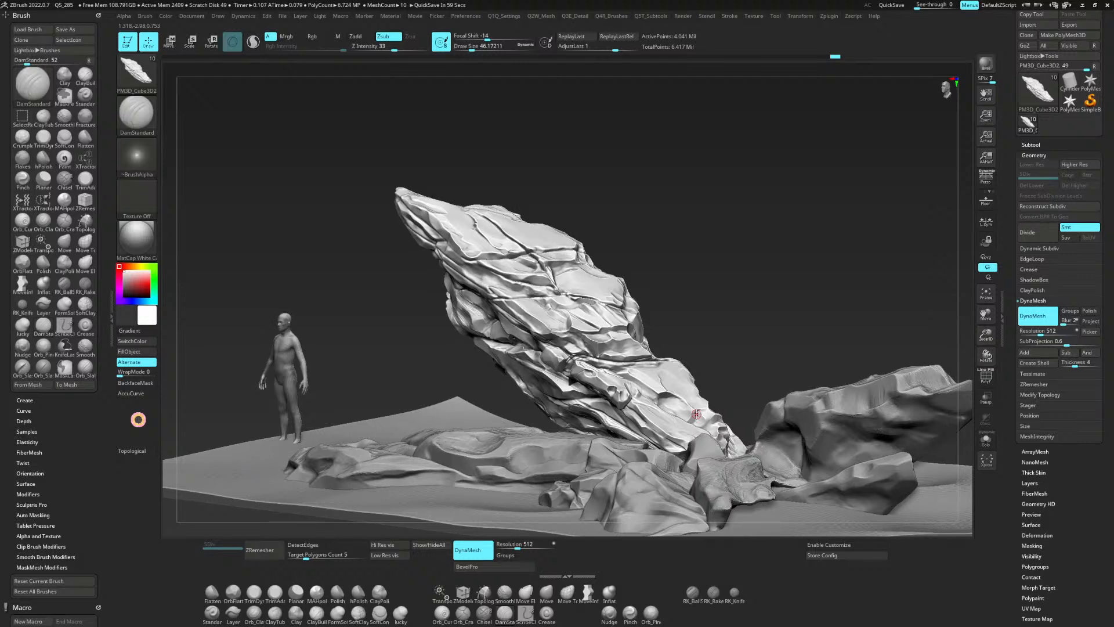
pyautogui.moveTo(701, 417)
pyautogui.keyDown('ctrl'); pyautogui.mouseDown(button='right')
pyautogui.moveTo(651, 418)
pyautogui.moveTo(549, 294)
pyautogui.moveTo(604, 283)
pyautogui.moveTo(589, 277)
pyautogui.moveTo(624, 321)
pyautogui.mouseUp(button='right'); pyautogui.keyUp('ctrl')
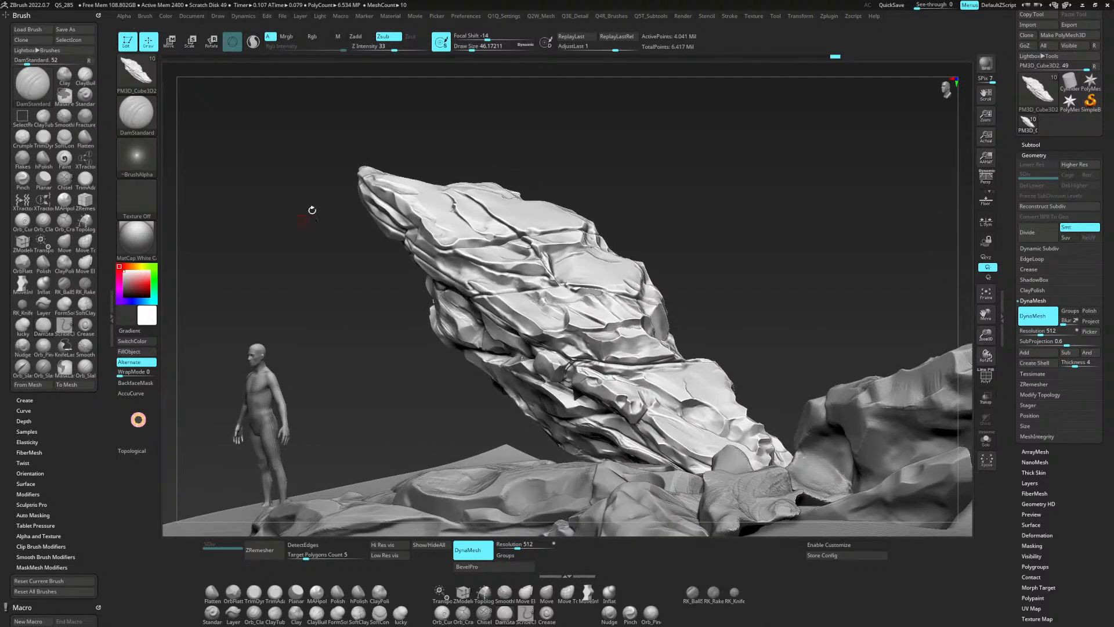
pyautogui.click(436, 15)
pyautogui.click(466, 69)
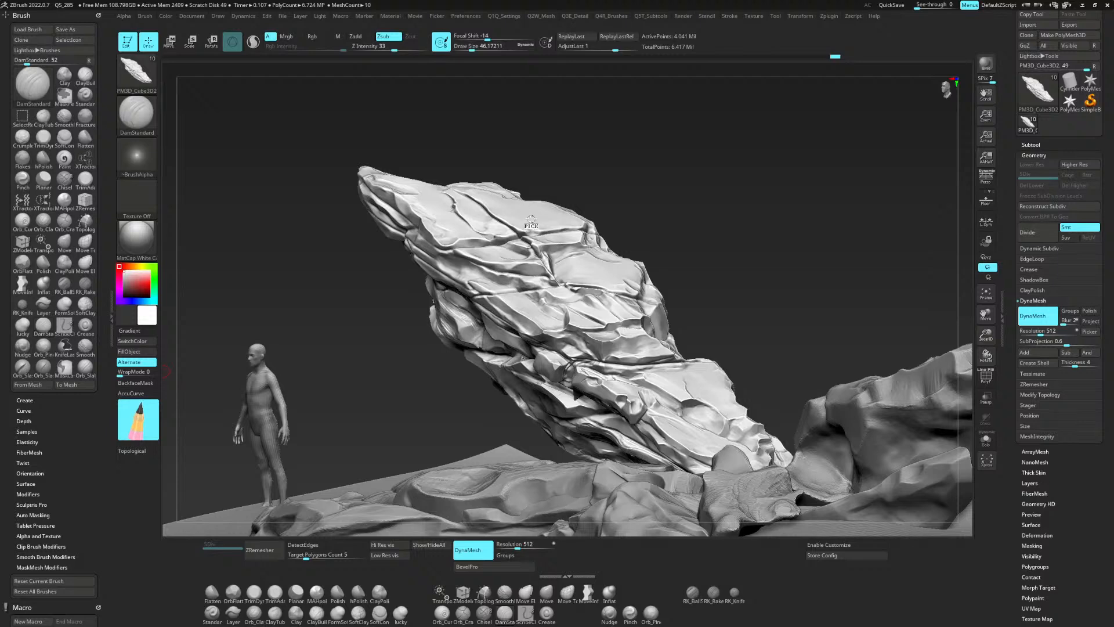
pyautogui.moveTo(535, 216)
pyautogui.mouseDown(button='right')
pyautogui.moveTo(572, 306)
pyautogui.moveTo(594, 308)
pyautogui.moveTo(573, 318)
pyautogui.mouseUp(button='right')
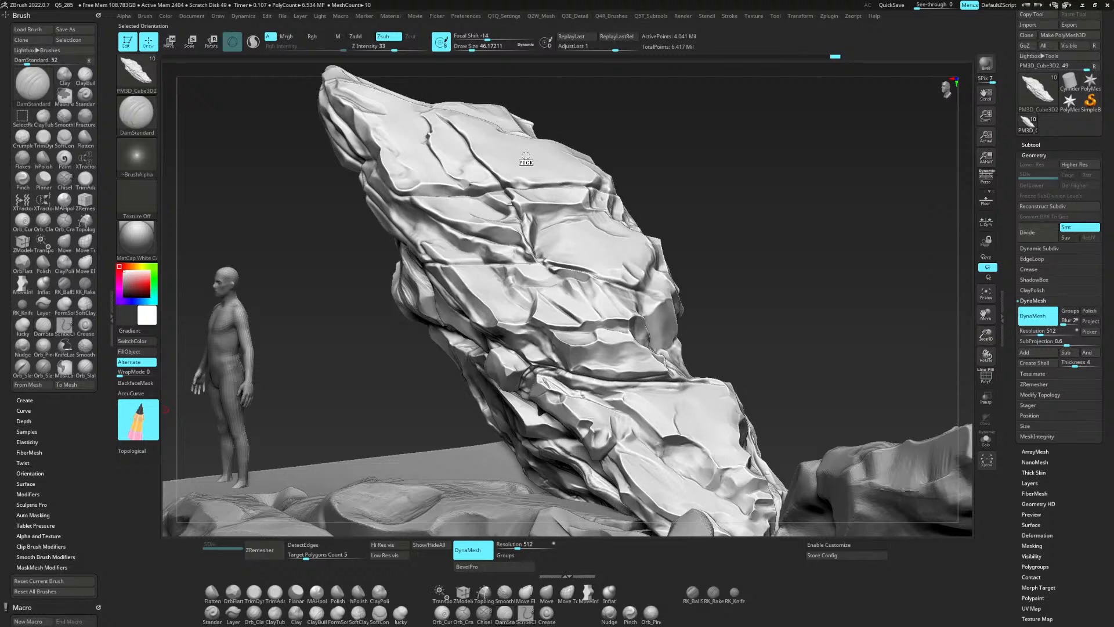
# Flatten the upper face of the merged slab along the sampled orientation with the Planar brush.
pyautogui.click(295, 592)
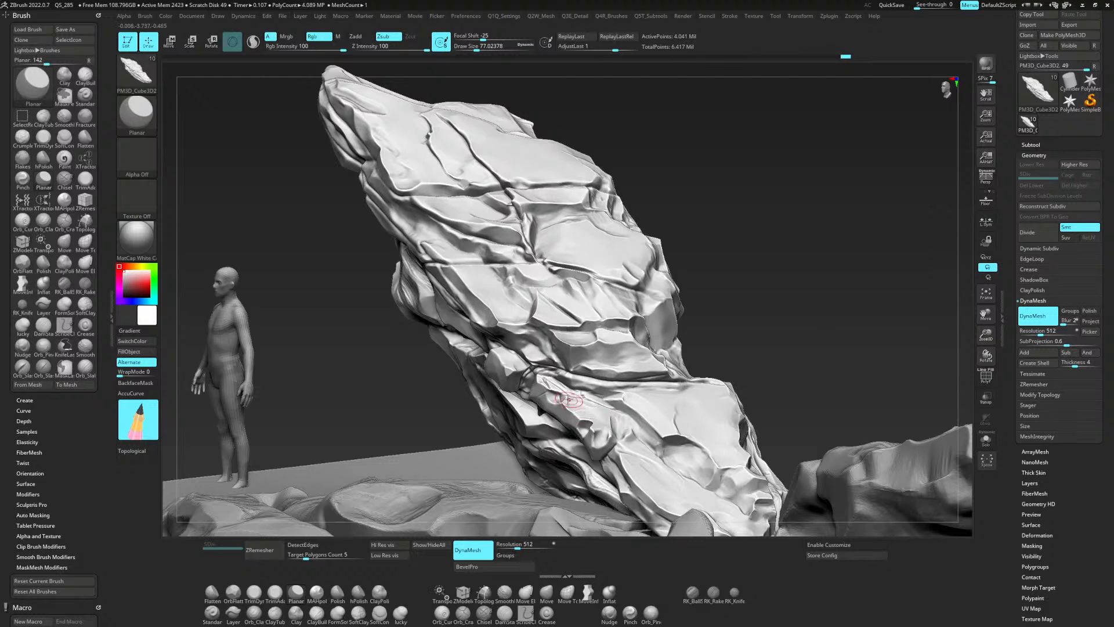
pyautogui.moveTo(575, 402)
pyautogui.mouseDown()
pyautogui.moveTo(600, 421)
pyautogui.moveTo(553, 393)
pyautogui.mouseUp()
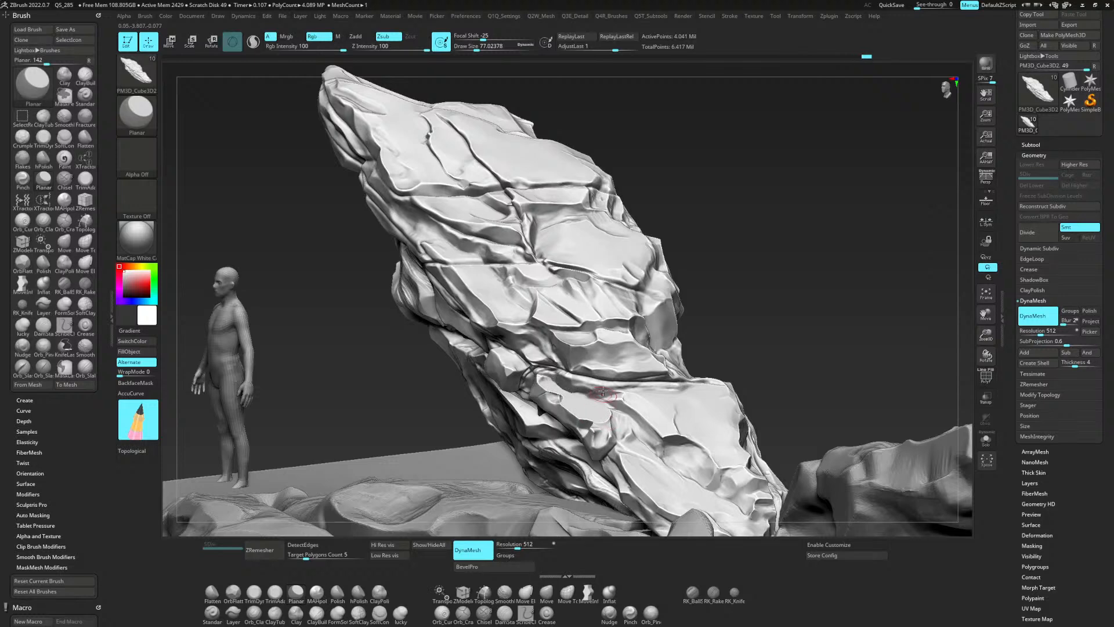
pyautogui.press('shift')
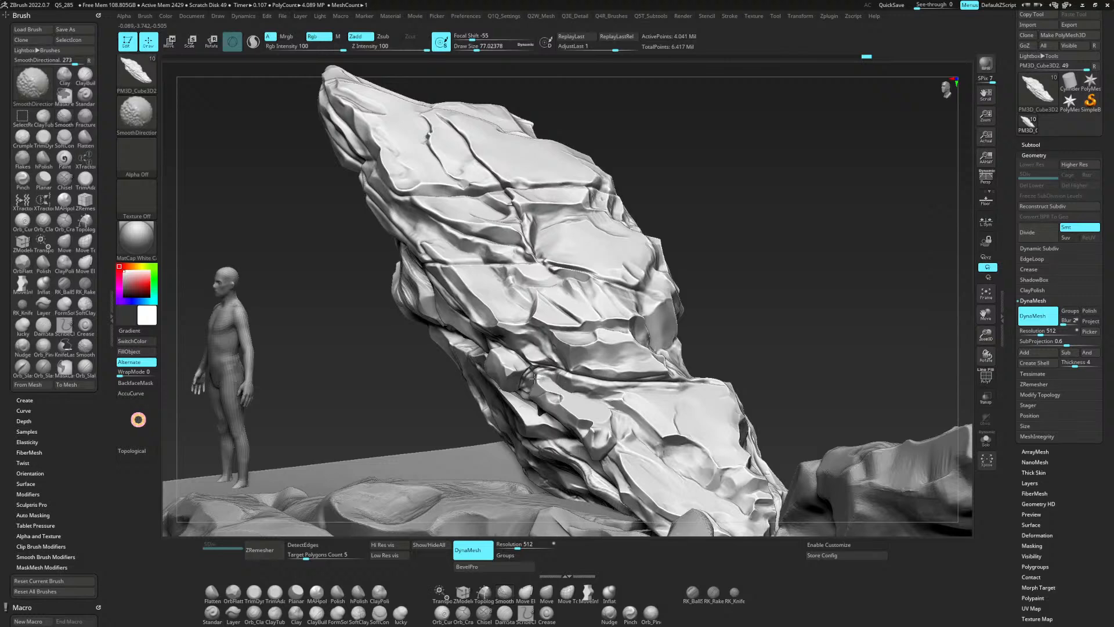
# Sample a new orientation from the layered side of the rock, then plane the slab's side face and smooth its edge.
pyautogui.moveTo(489, 331); pyautogui.dragTo(526, 368, button='right')
pyautogui.moveTo(801, 276)
pyautogui.mouseDown()
pyautogui.moveTo(808, 259)
pyautogui.moveTo(706, 296)
pyautogui.mouseUp()
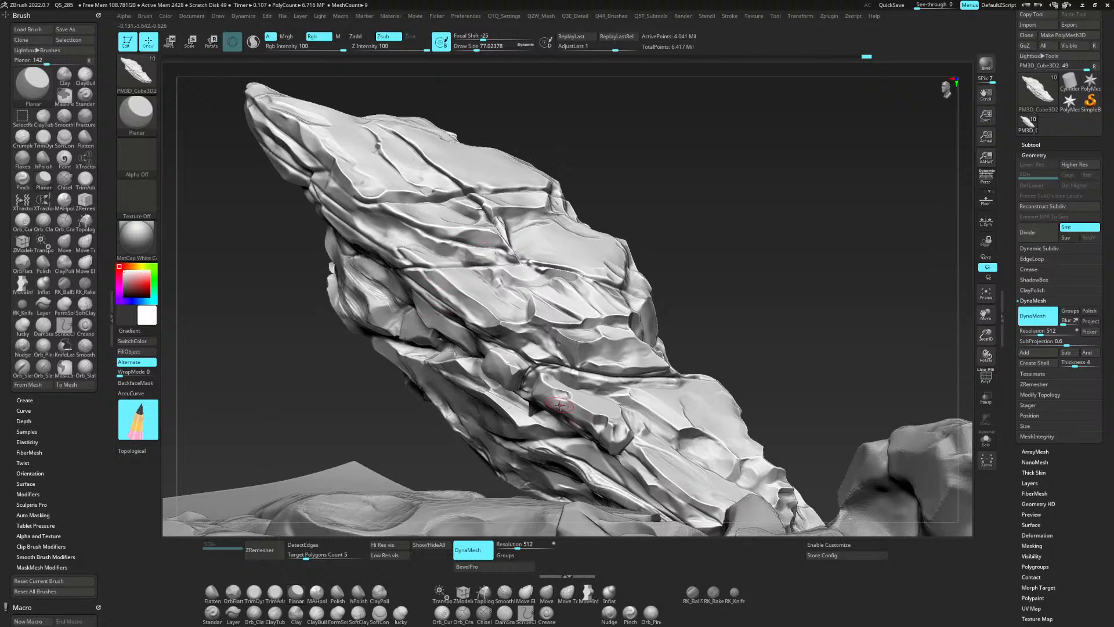
pyautogui.moveTo(139, 416); pyautogui.dragTo(444, 280)
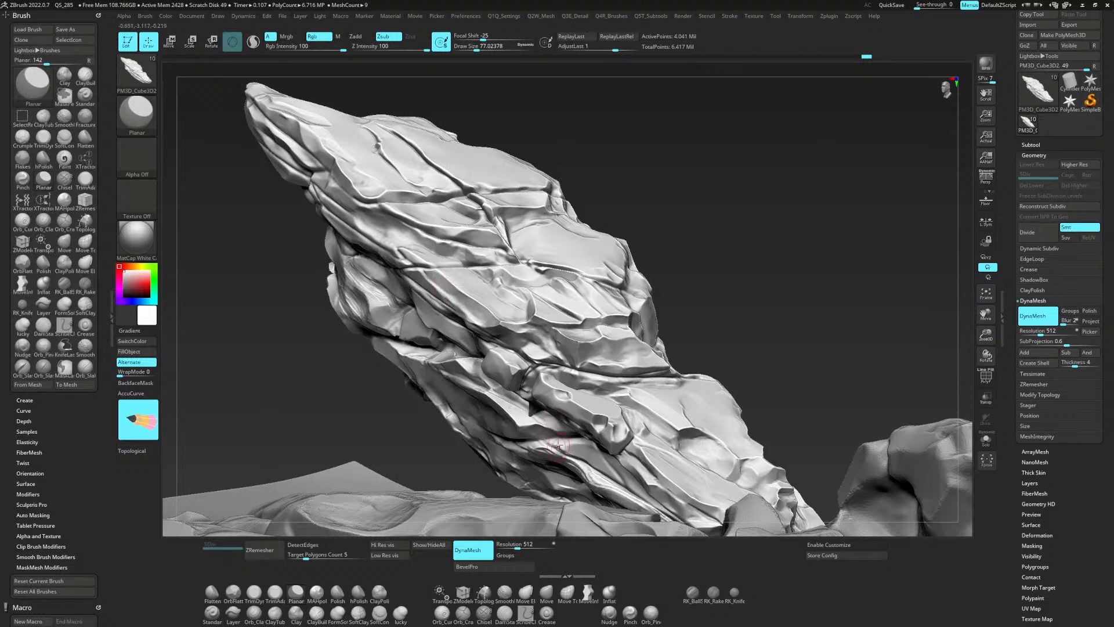
pyautogui.moveTo(545, 395); pyautogui.dragTo(581, 420)
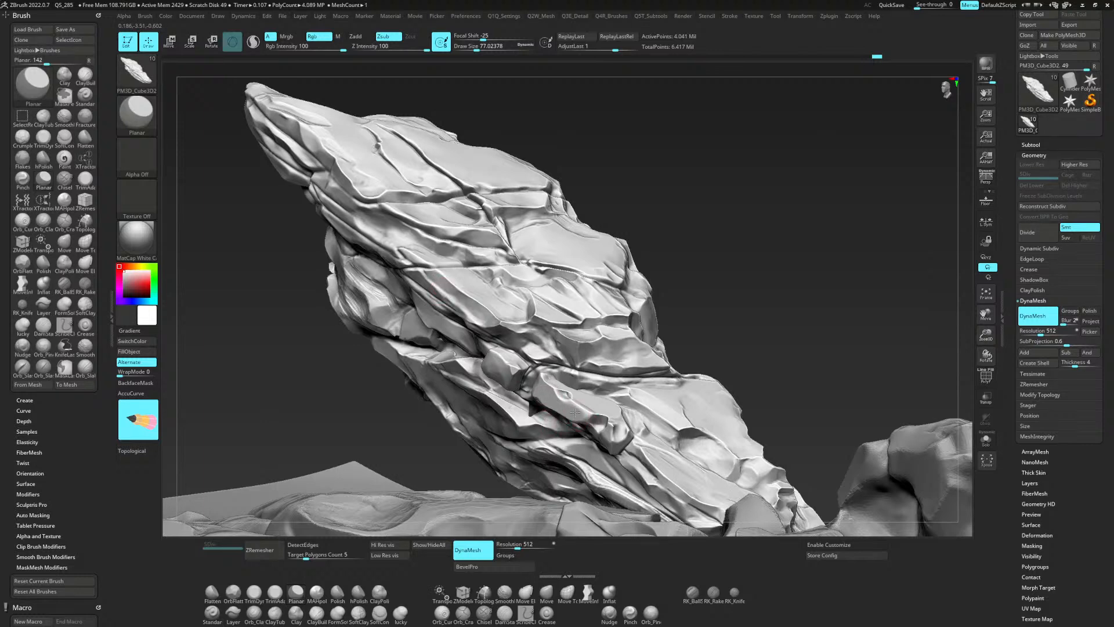
pyautogui.moveTo(560, 400)
pyautogui.keyDown('shift'); pyautogui.mouseDown()
pyautogui.moveTo(546, 380)
pyautogui.moveTo(590, 397)
pyautogui.mouseUp(); pyautogui.keyUp('shift')
# Trim the slab's end beside the angular chunk with the TrimDynamic brush and smooth along its lower side.
pyautogui.press('b')
pyautogui.press('t')
pyautogui.press('d')
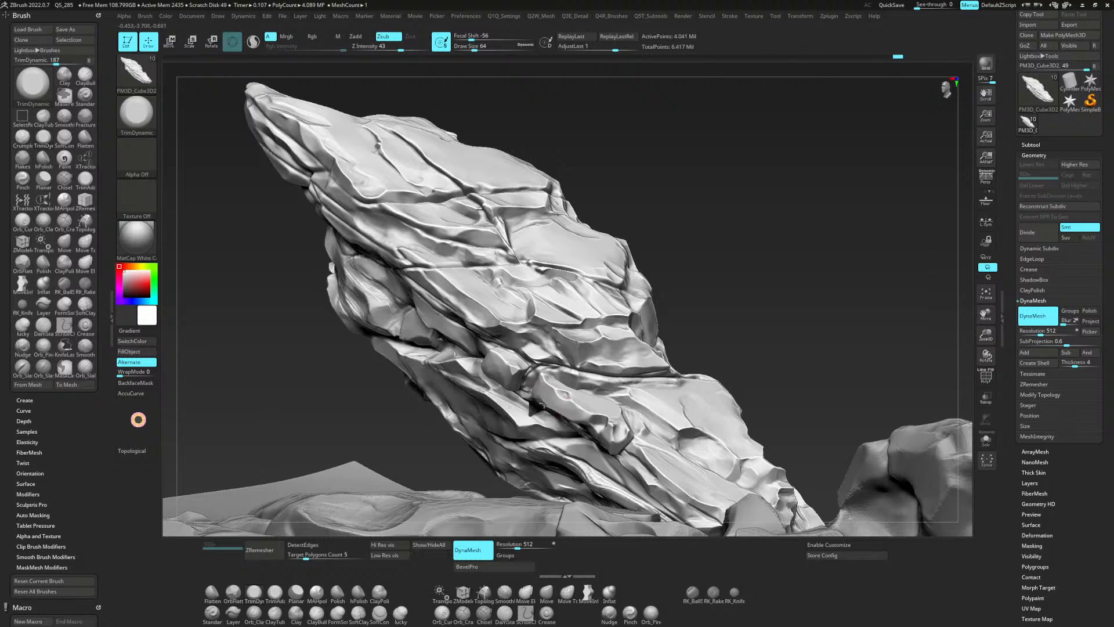
pyautogui.moveTo(566, 401); pyautogui.dragTo(558, 422)
pyautogui.moveTo(558, 411); pyautogui.dragTo(554, 409)
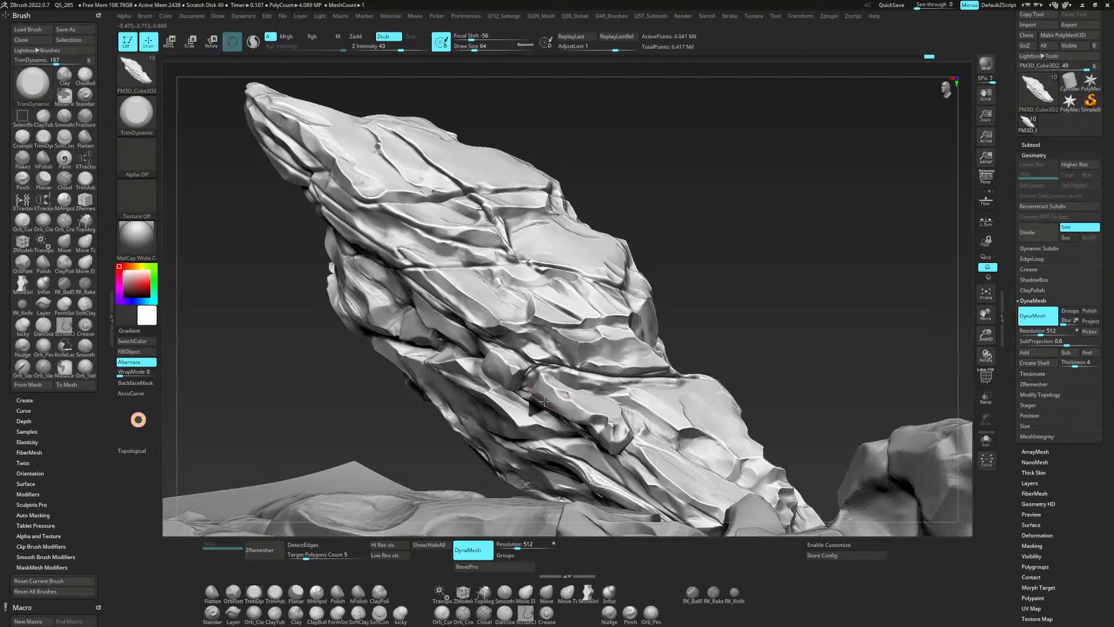
pyautogui.press('shift')
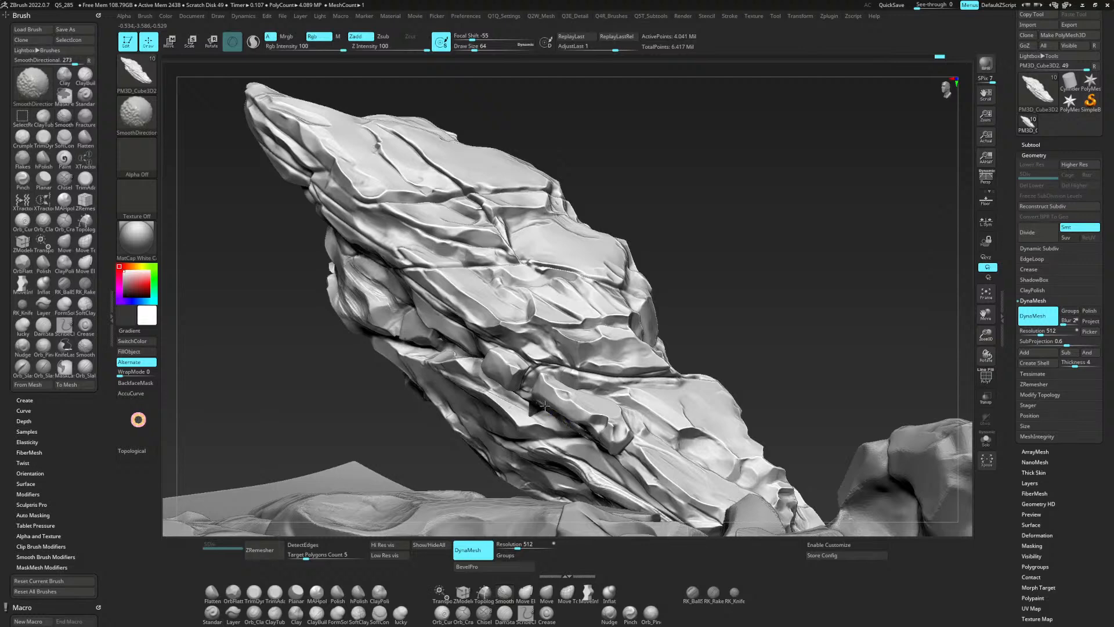
pyautogui.moveTo(545, 405)
pyautogui.keyDown('shift'); pyautogui.mouseDown()
pyautogui.moveTo(614, 431)
pyautogui.moveTo(612, 443)
pyautogui.moveTo(629, 433)
pyautogui.moveTo(607, 447)
pyautogui.mouseUp(); pyautogui.keyUp('shift')
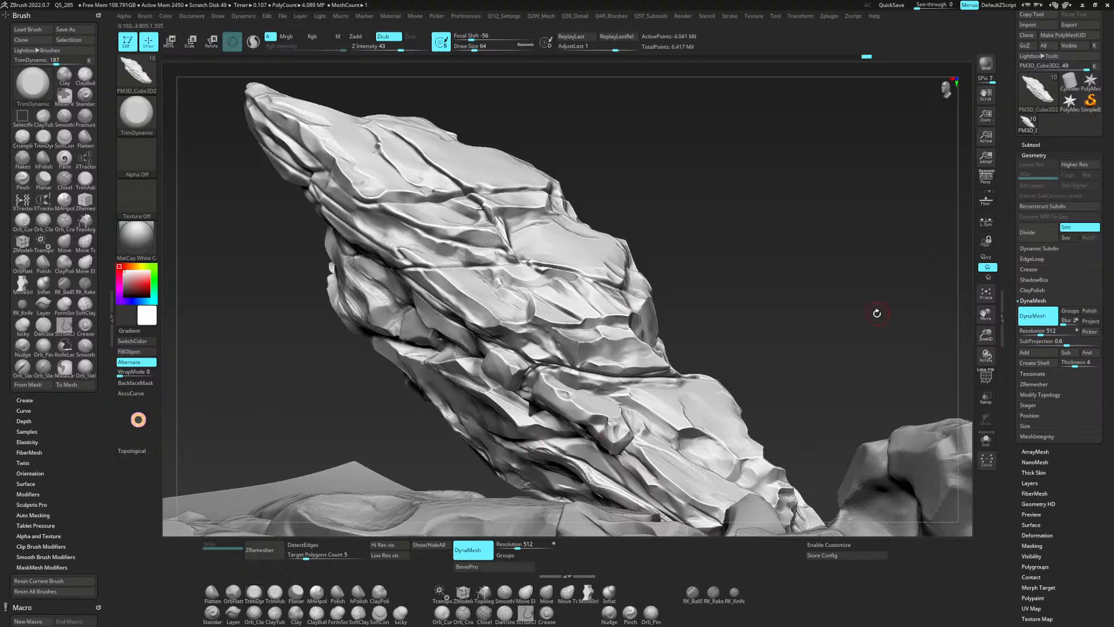
# Choose the DamStandard brush for the small blocks on the rock's lower side and set its picker orientation to Cont Ori.
pyautogui.moveTo(877, 313)
pyautogui.mouseDown()
pyautogui.moveTo(786, 360)
pyautogui.moveTo(571, 416)
pyautogui.moveTo(532, 392)
pyautogui.mouseUp()
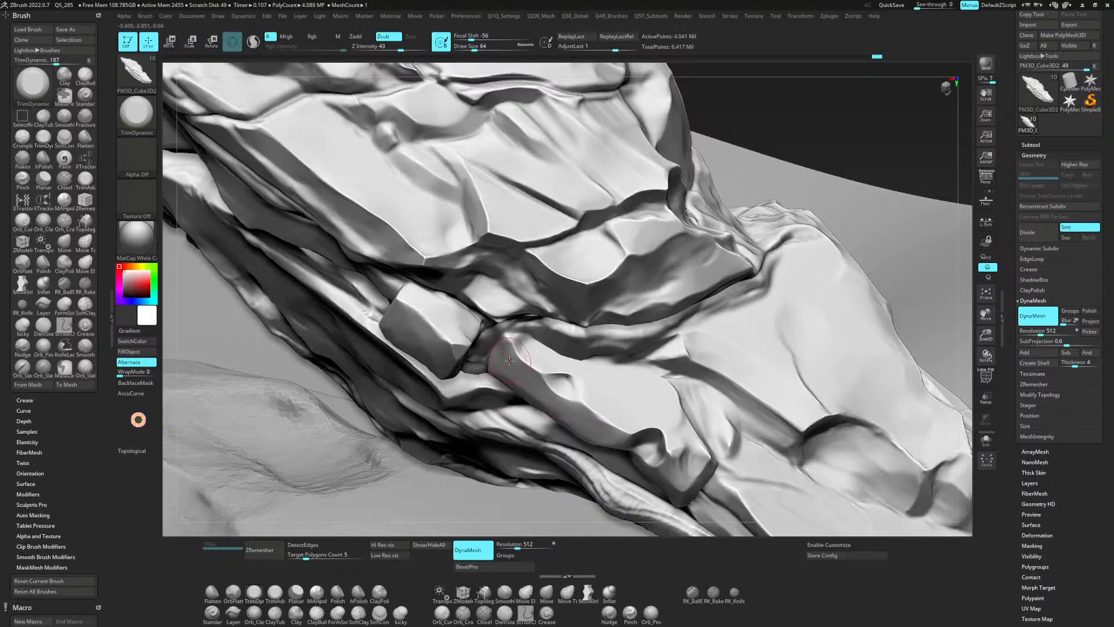
pyautogui.press('b')
pyautogui.press('d')
pyautogui.press('s')
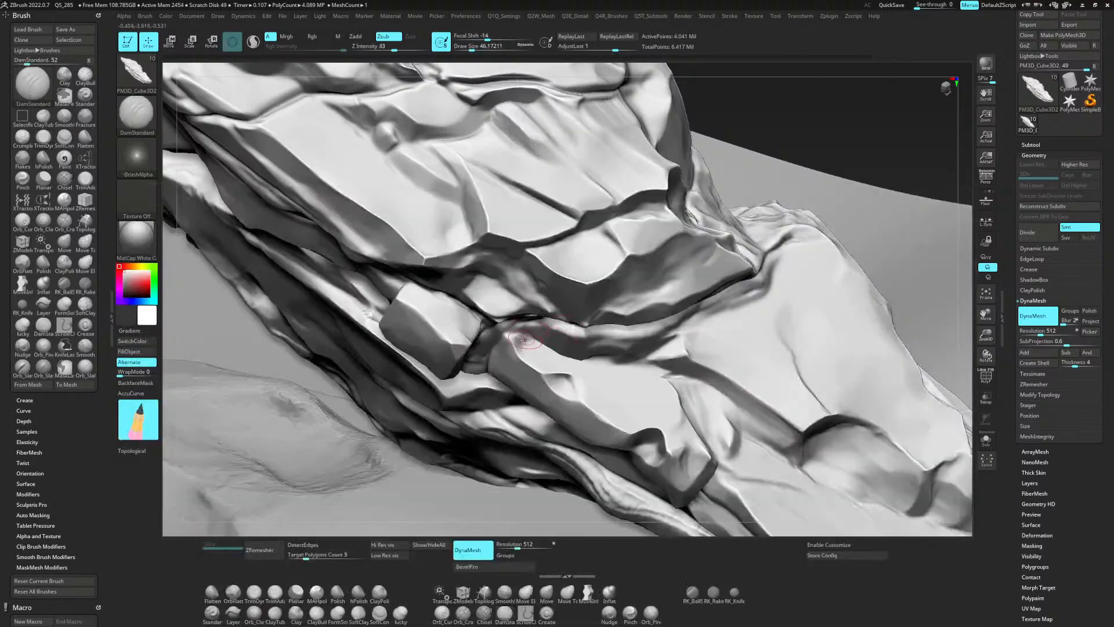
pyautogui.moveTo(529, 332); pyautogui.dragTo(504, 343)
pyautogui.click(436, 15)
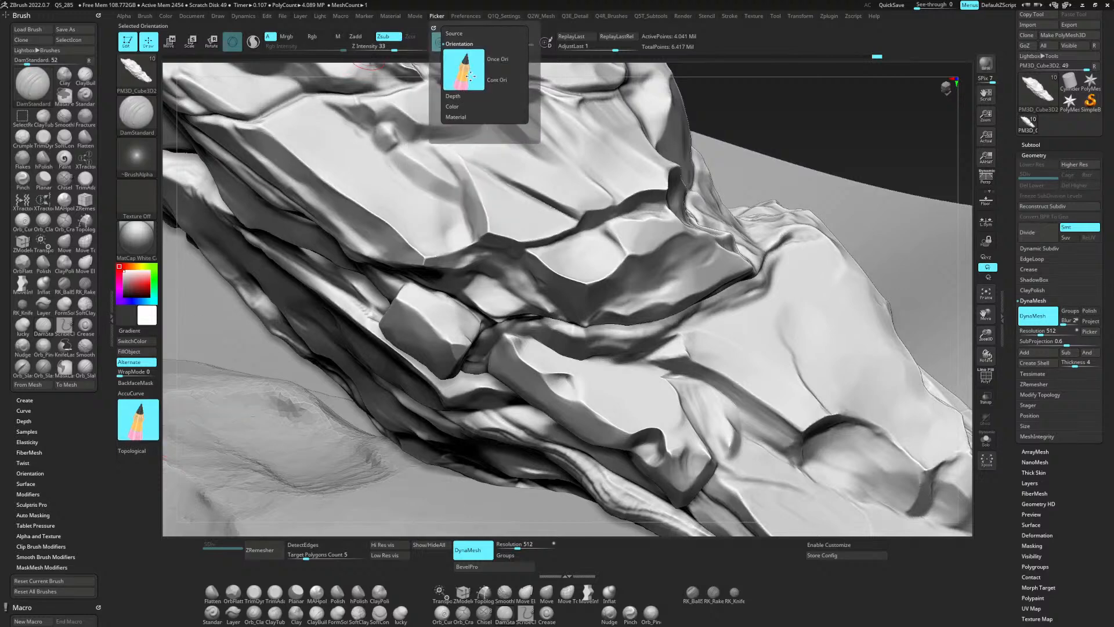
pyautogui.click(503, 86)
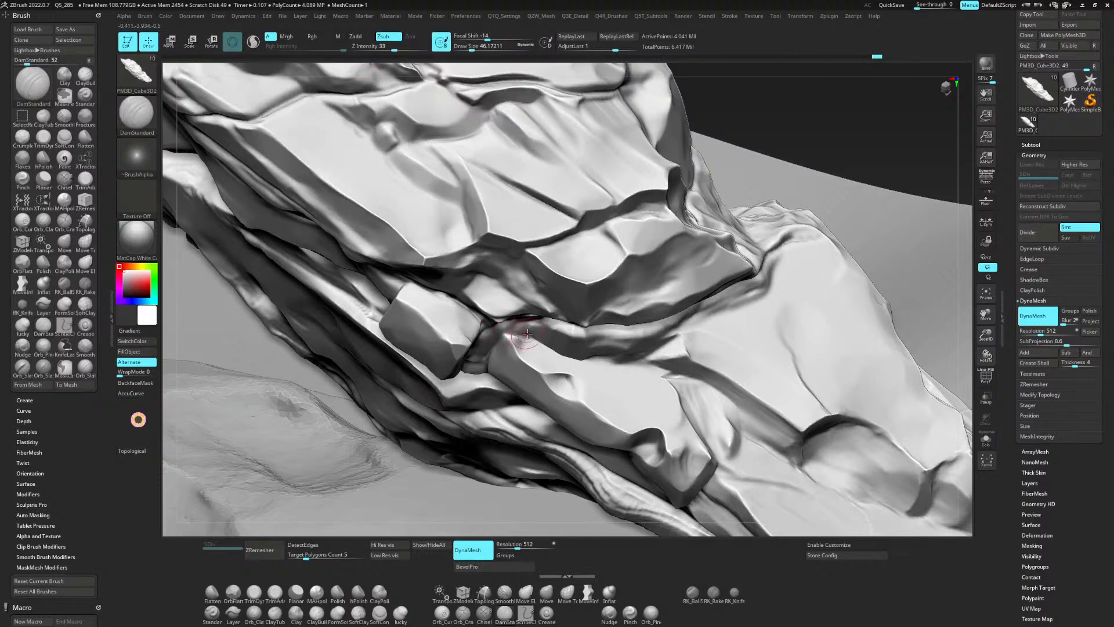
# Carve the crevice around the upper end of the long block, beside the small protruding block, with DamStandard strokes.
pyautogui.moveTo(530, 337)
pyautogui.mouseDown()
pyautogui.moveTo(497, 337)
pyautogui.moveTo(517, 325)
pyautogui.mouseUp()
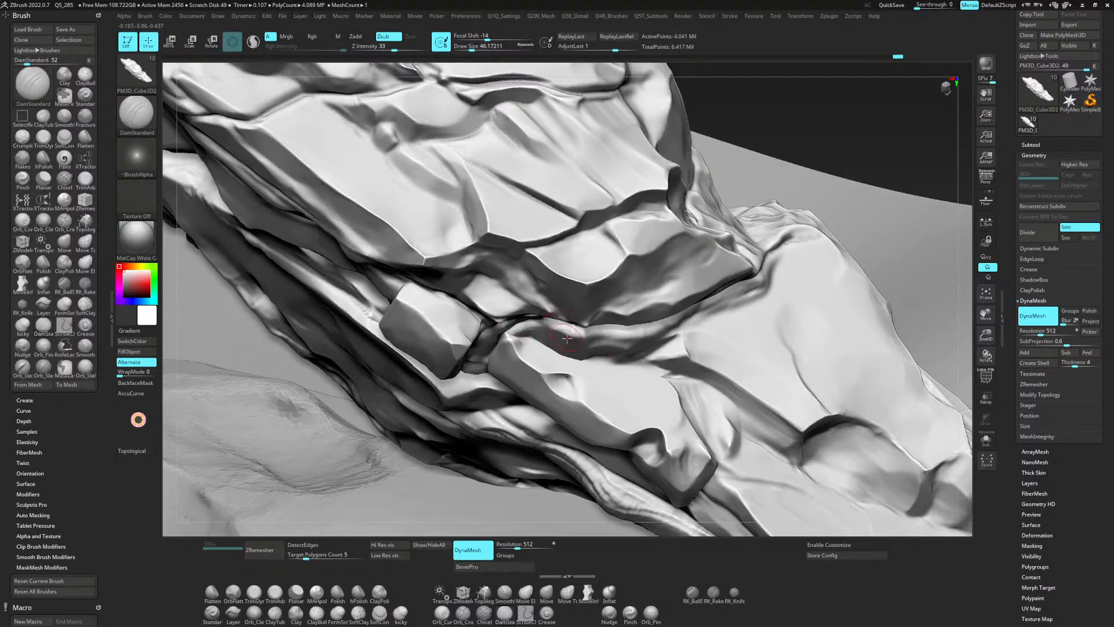
pyautogui.moveTo(525, 334)
pyautogui.mouseDown()
pyautogui.moveTo(554, 350)
pyautogui.moveTo(544, 346)
pyautogui.mouseUp()
pyautogui.press('ctrl')
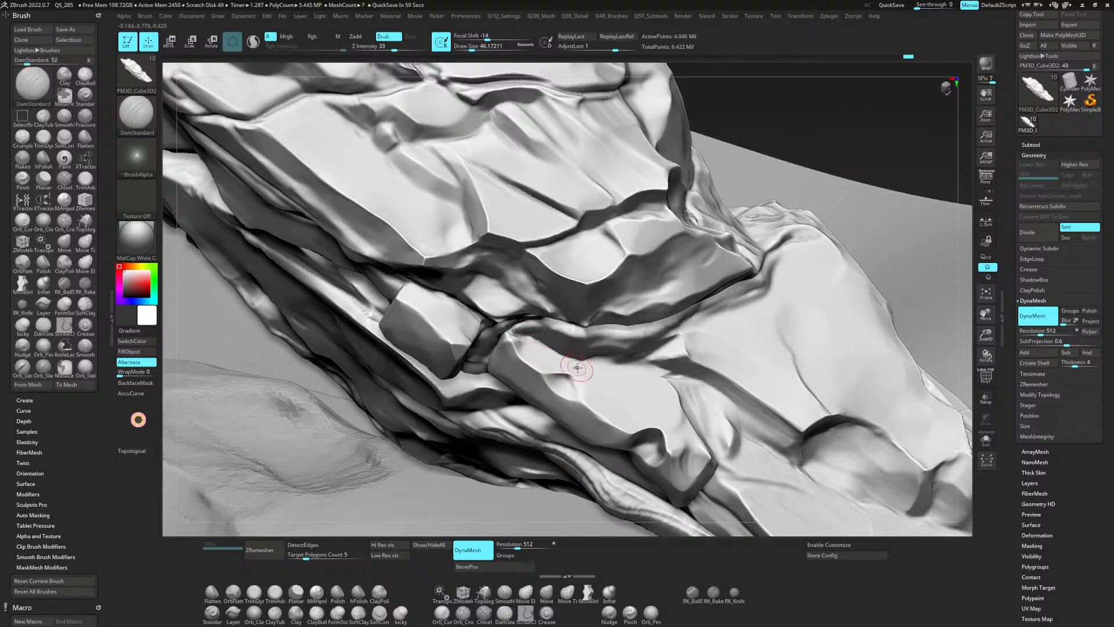
pyautogui.press('shift')
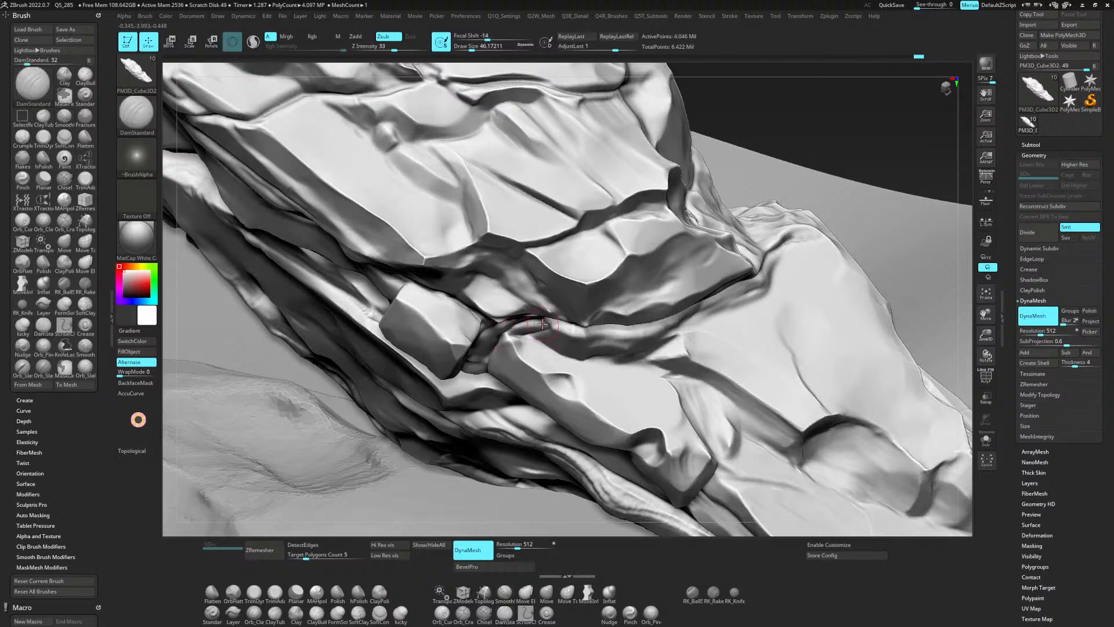
pyautogui.moveTo(505, 334); pyautogui.dragTo(495, 347)
# Switch to Firefox and search the web for "michael pavlovich zbrush".
pyautogui.hotkey('alt', 'Tab')
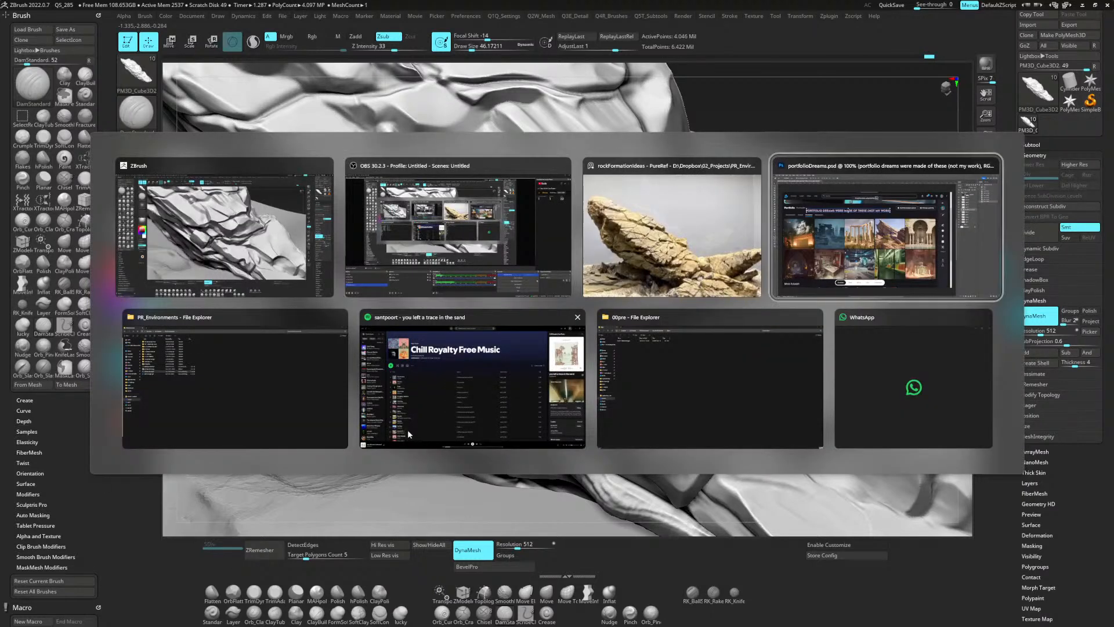
pyautogui.hotkey('alt', 'shift', 'Tab')
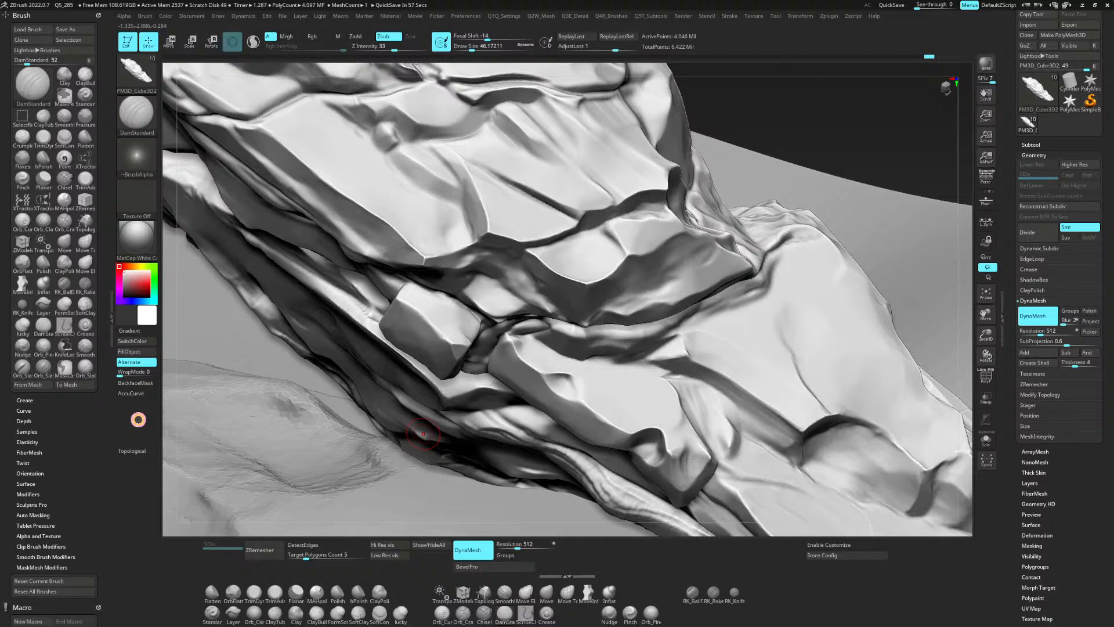
pyautogui.moveTo(615, 63); pyautogui.dragTo(617, 2)
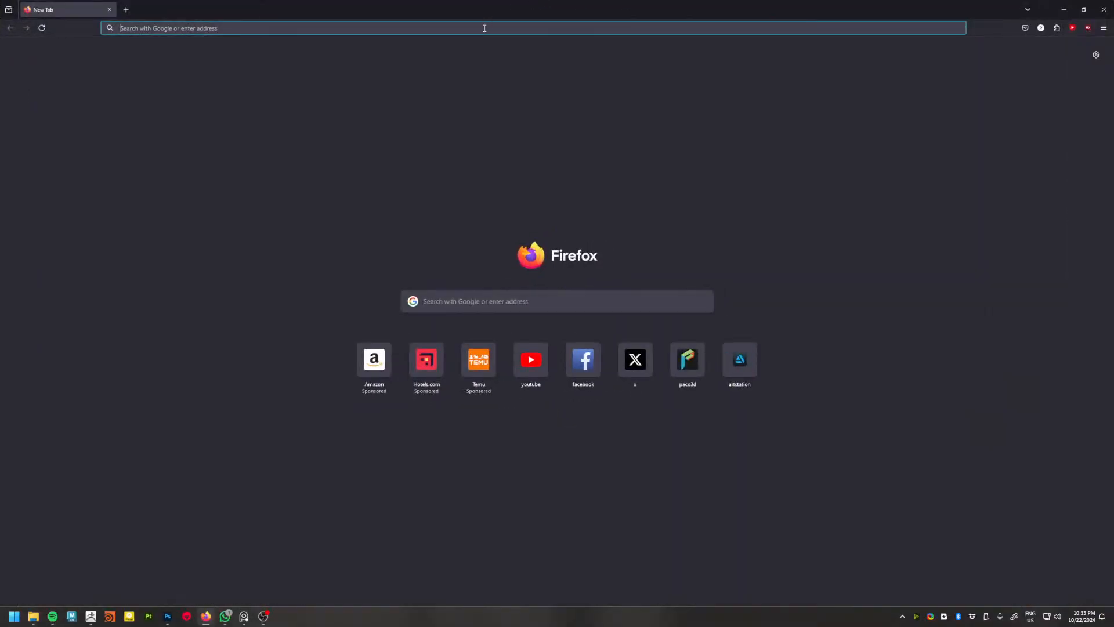
pyautogui.click(485, 28)
pyautogui.write('micha')
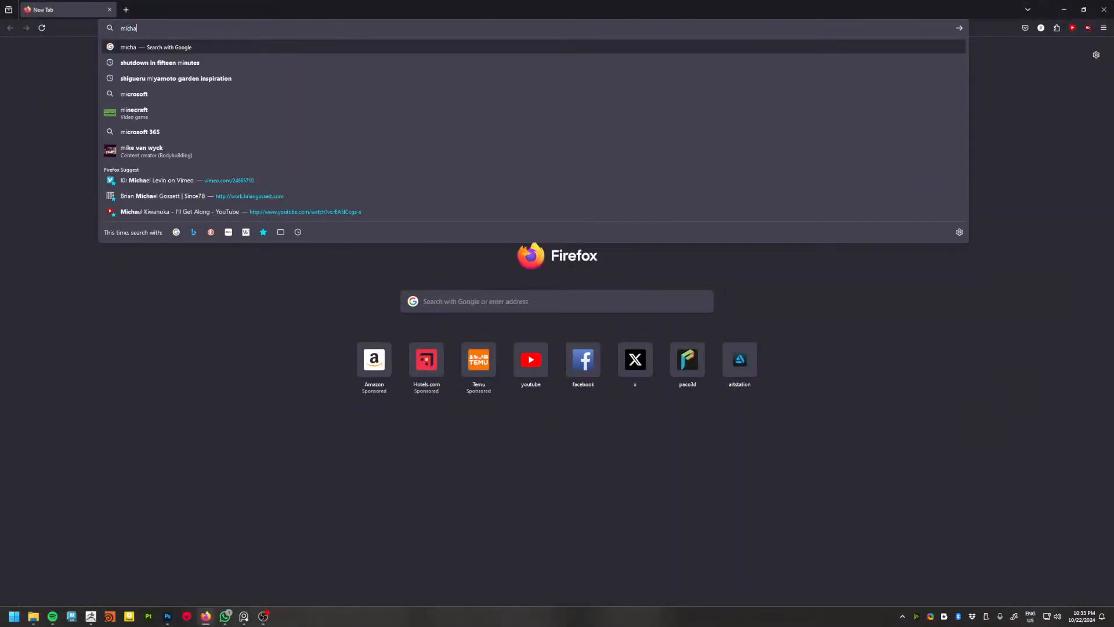
pyautogui.write('el pavo')
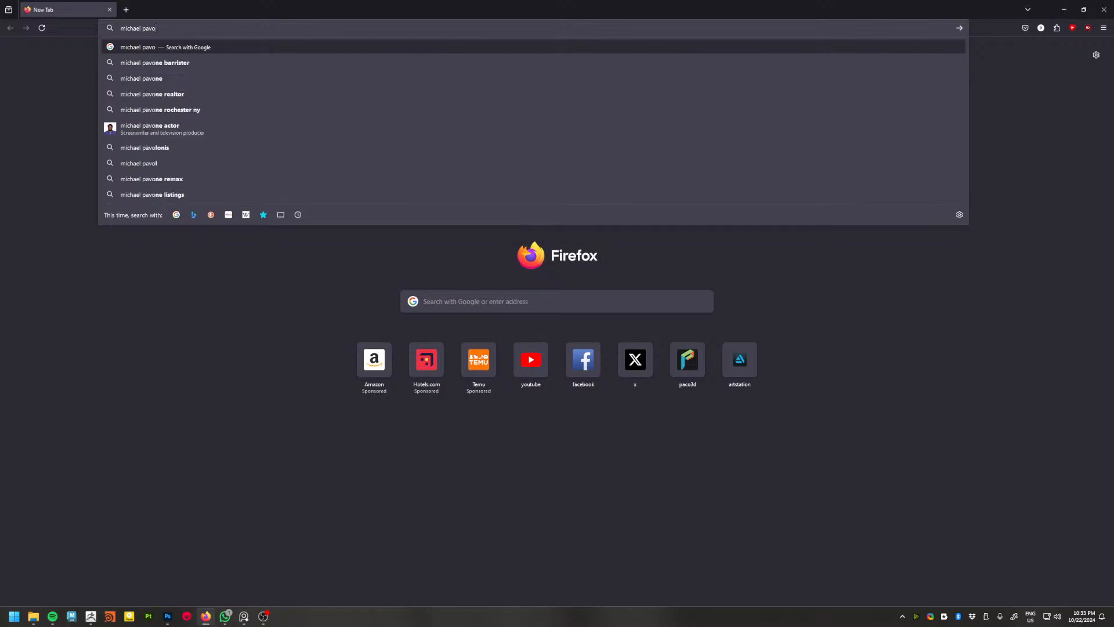
pyautogui.write('lich')
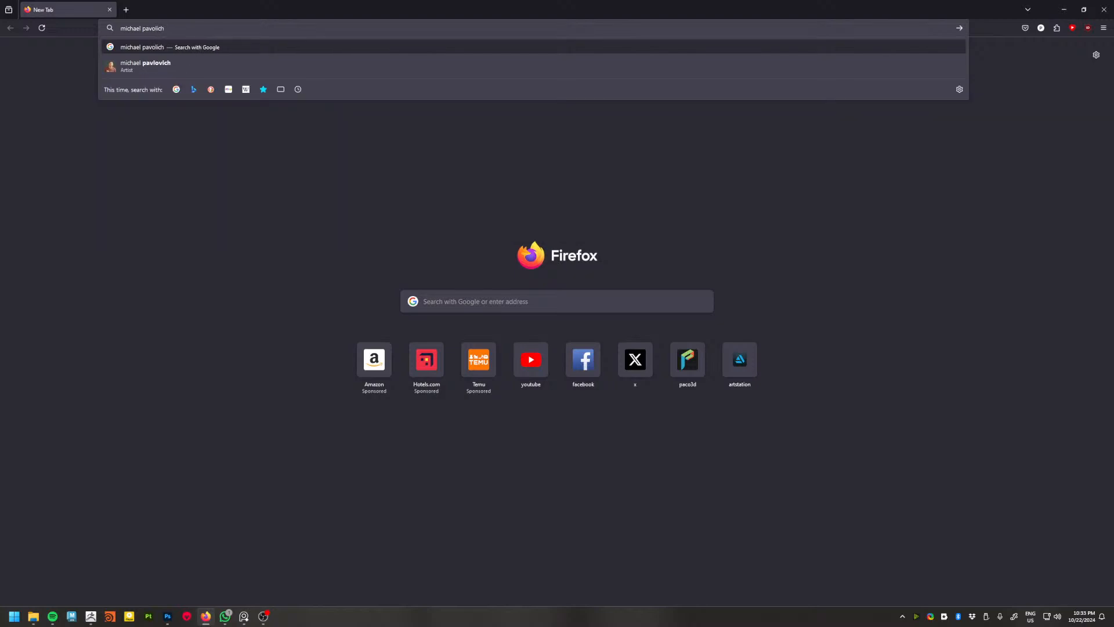
pyautogui.write(' zbrush')
pyautogui.press('Return')
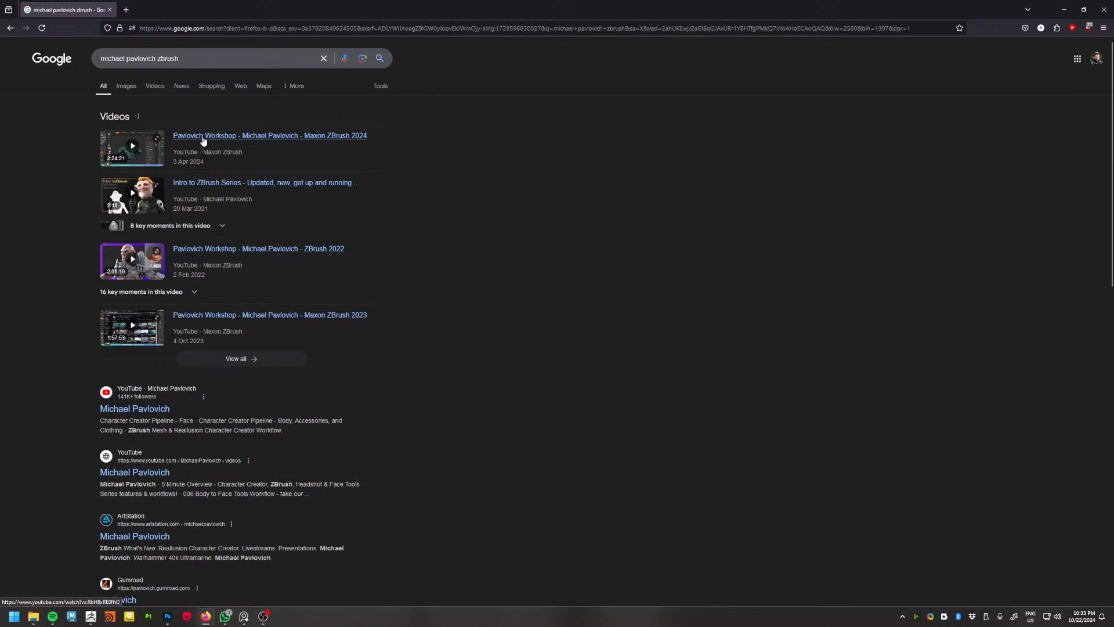
# Open the Michael Pavlovich YouTube channel from the search results, look over its home page and show its videos.
pyautogui.click(152, 410)
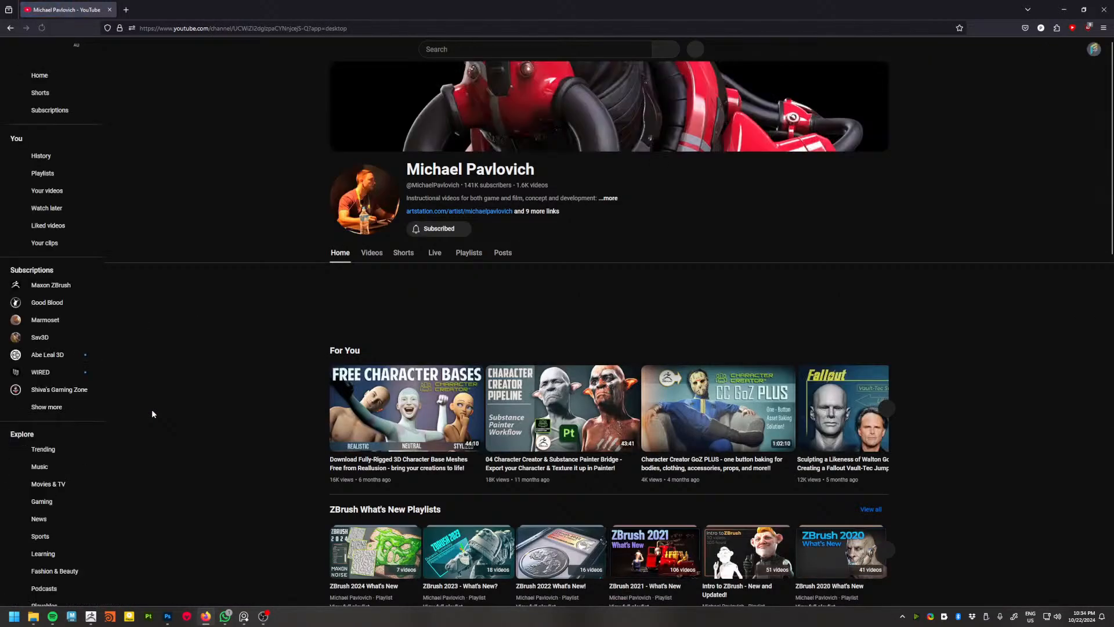
pyautogui.moveTo(408, 170); pyautogui.dragTo(547, 180)
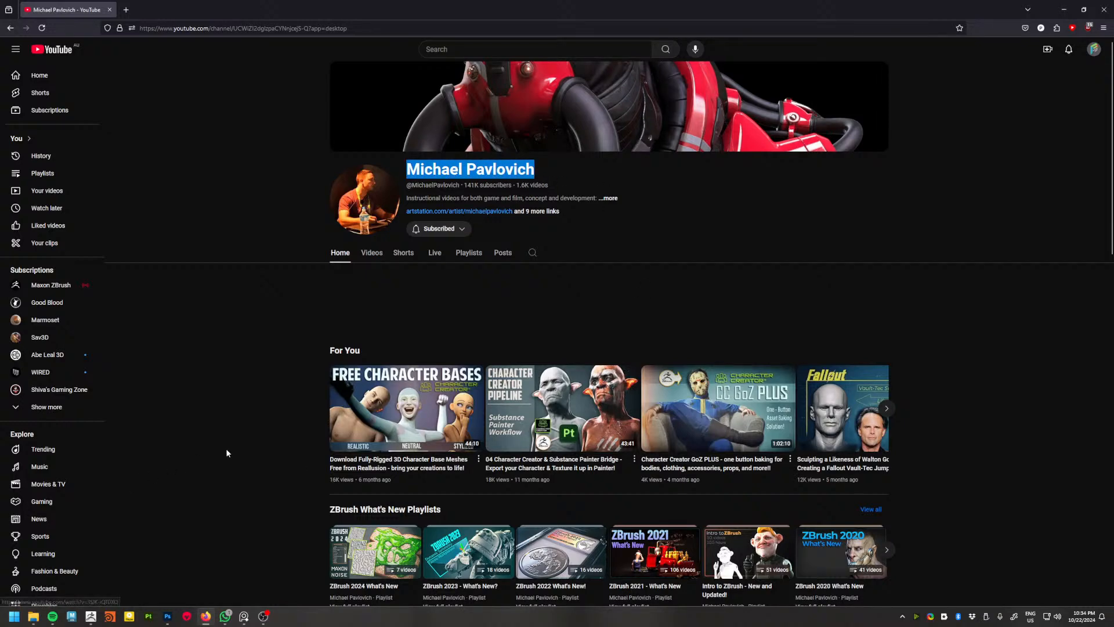
pyautogui.scroll(-3, 903, 298)
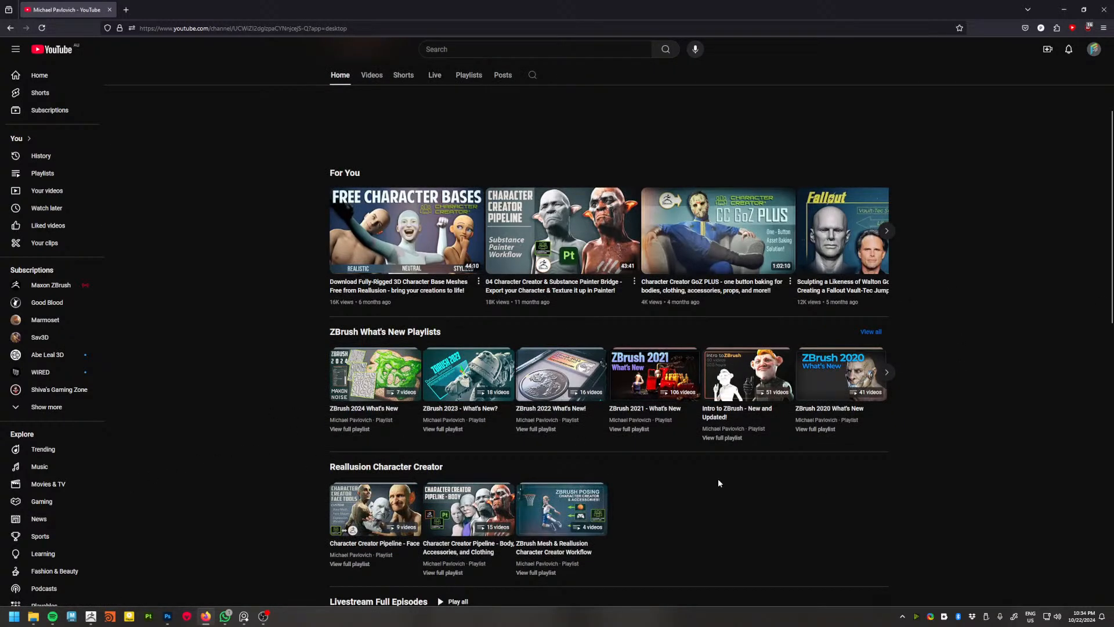
pyautogui.scroll(3, 308, 382)
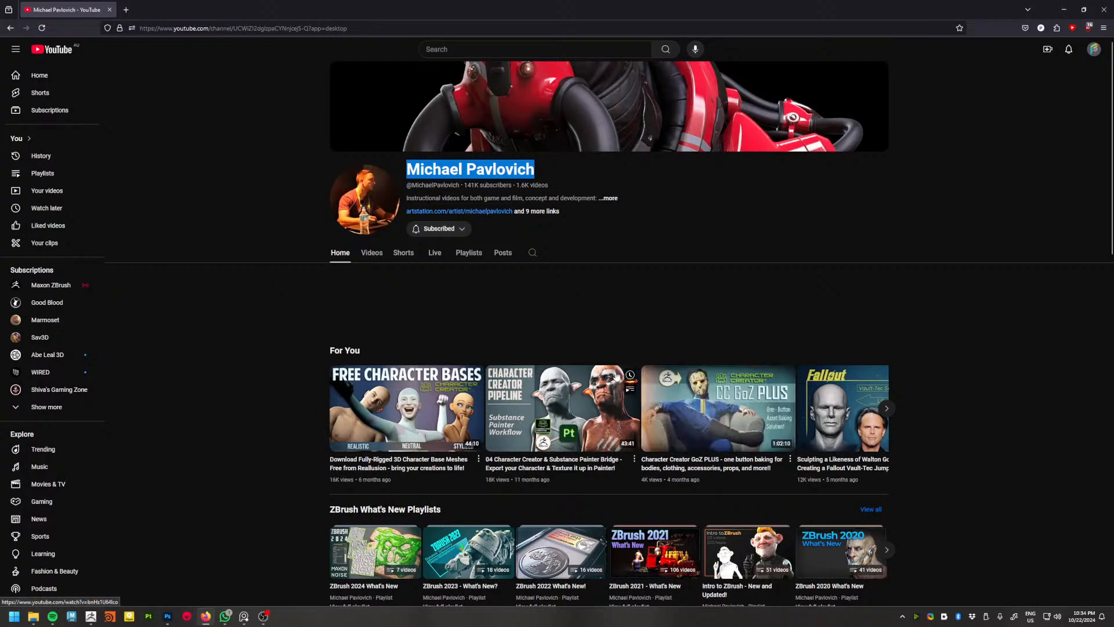
pyautogui.click(368, 255)
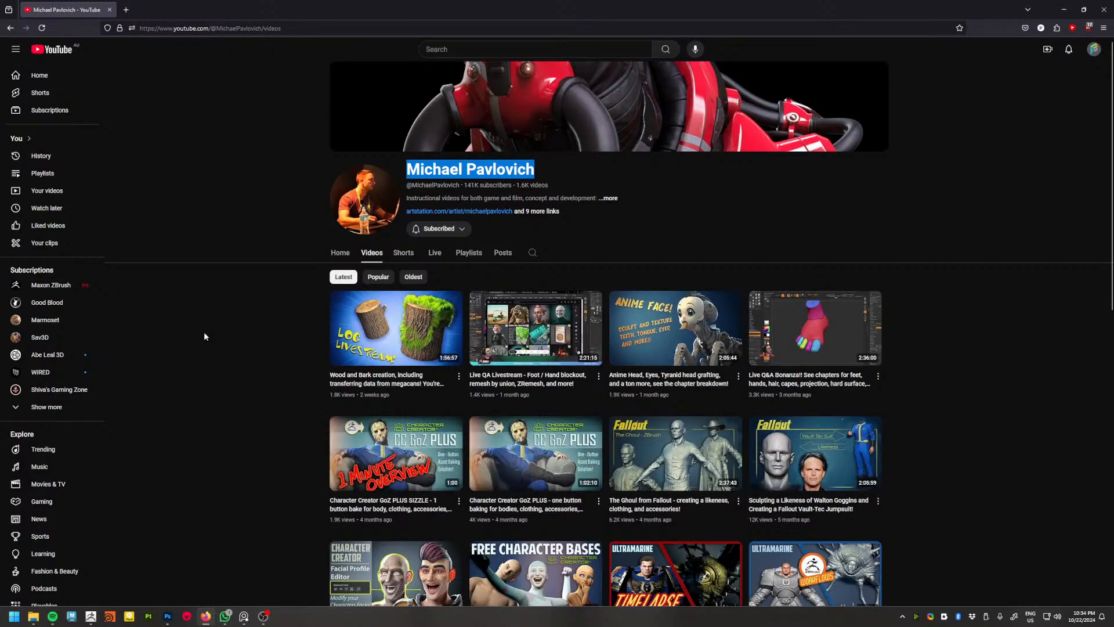
# Browse the channel's uploaded videos back through the ZBrush 2024 and ZBrush 2023 tutorials, and return to ZBrush.
pyautogui.scroll(-5, 224, 367)
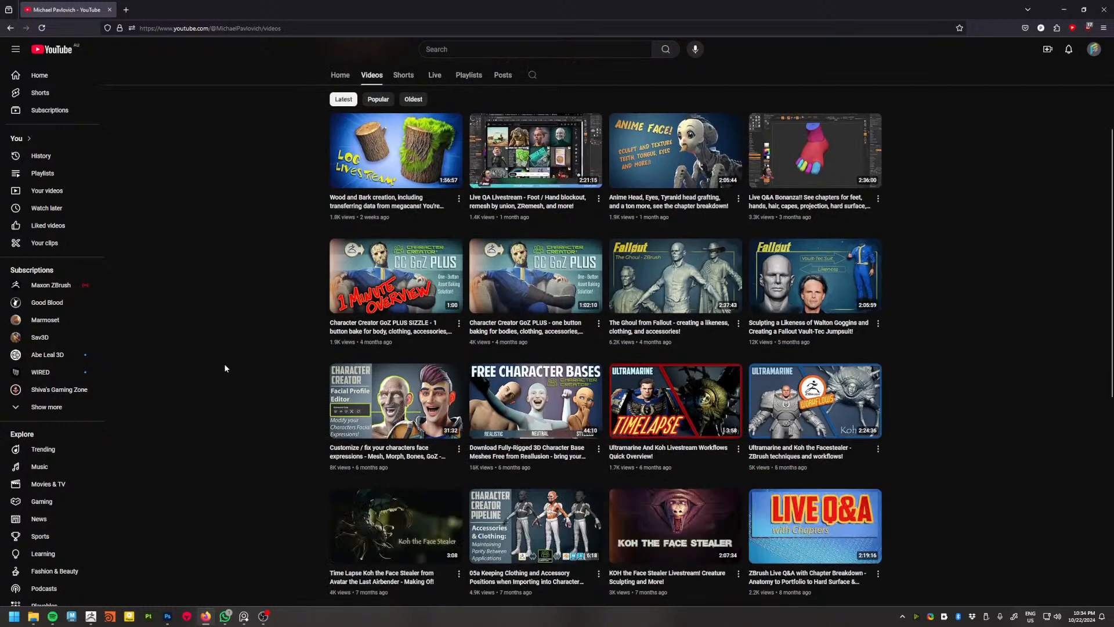
pyautogui.scroll(-3, 224, 363)
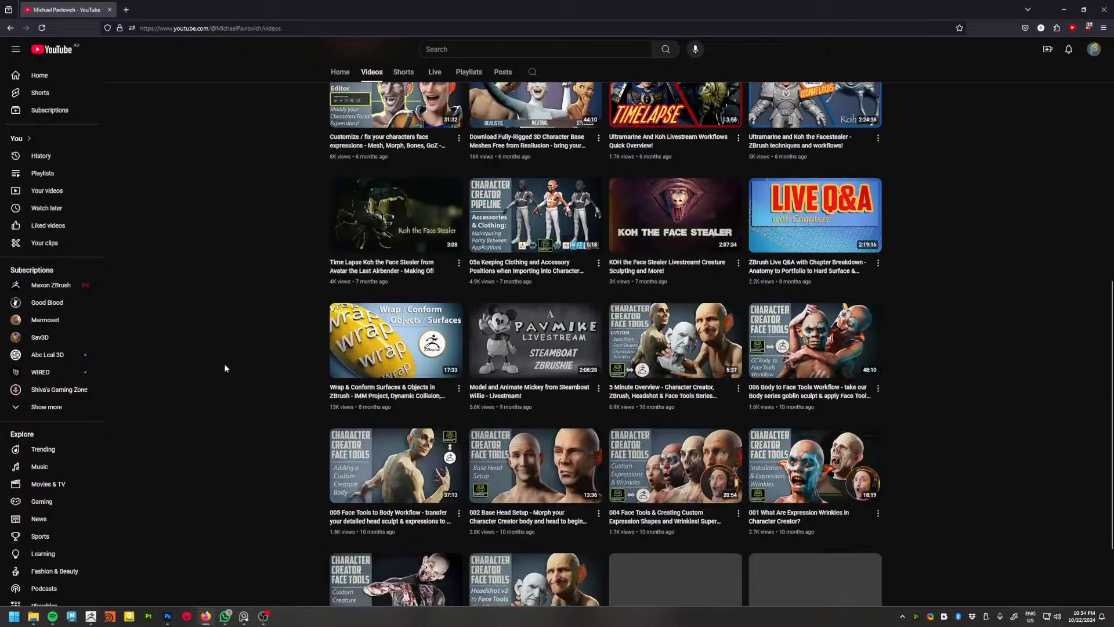
pyautogui.scroll(-2, 224, 360)
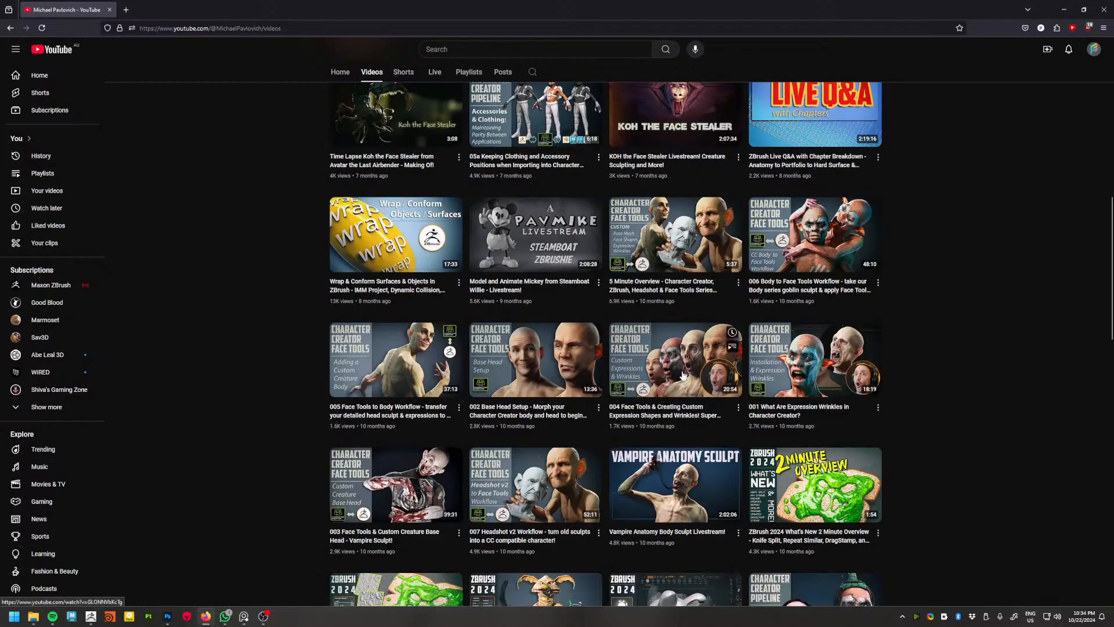
pyautogui.scroll(-2, 530, 361)
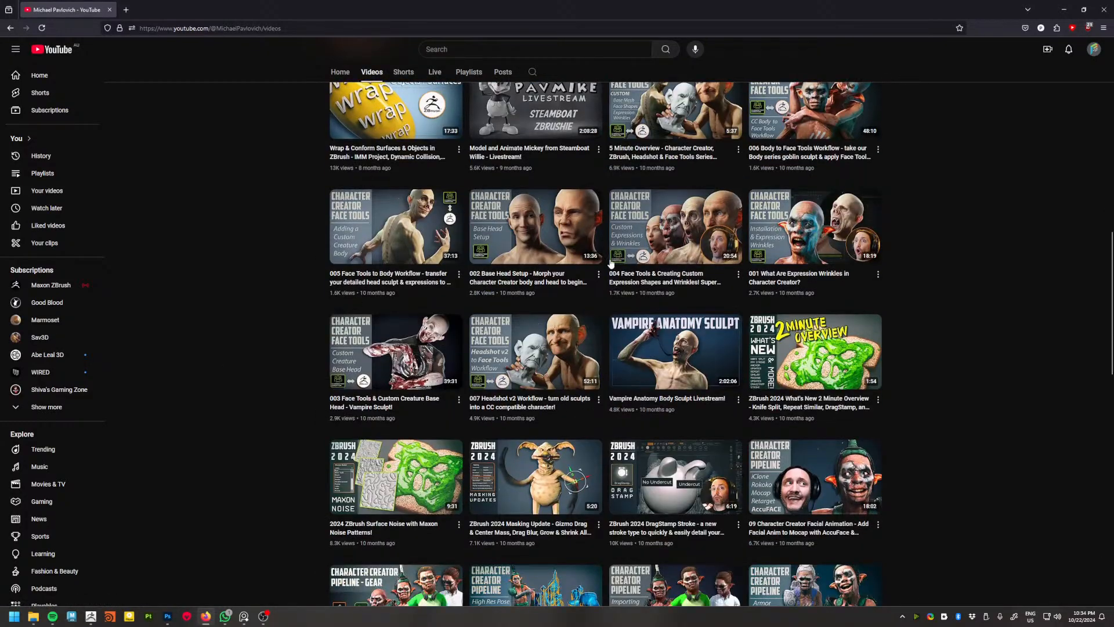
pyautogui.scroll(-3, 530, 361)
pyautogui.scroll(-8, 725, 191)
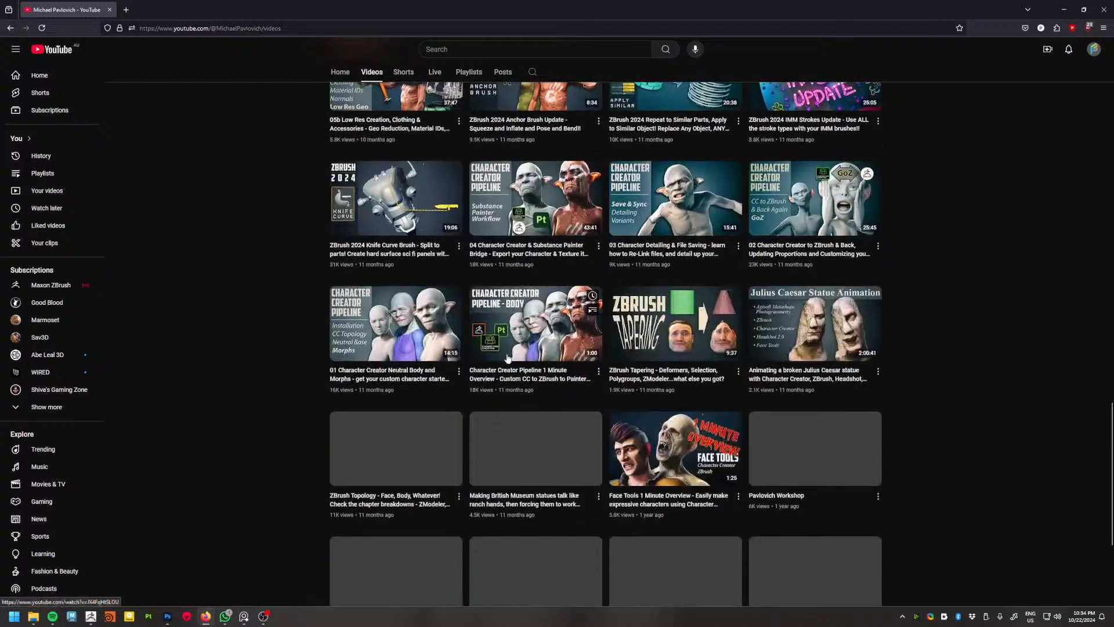
pyautogui.scroll(-10, 624, 170)
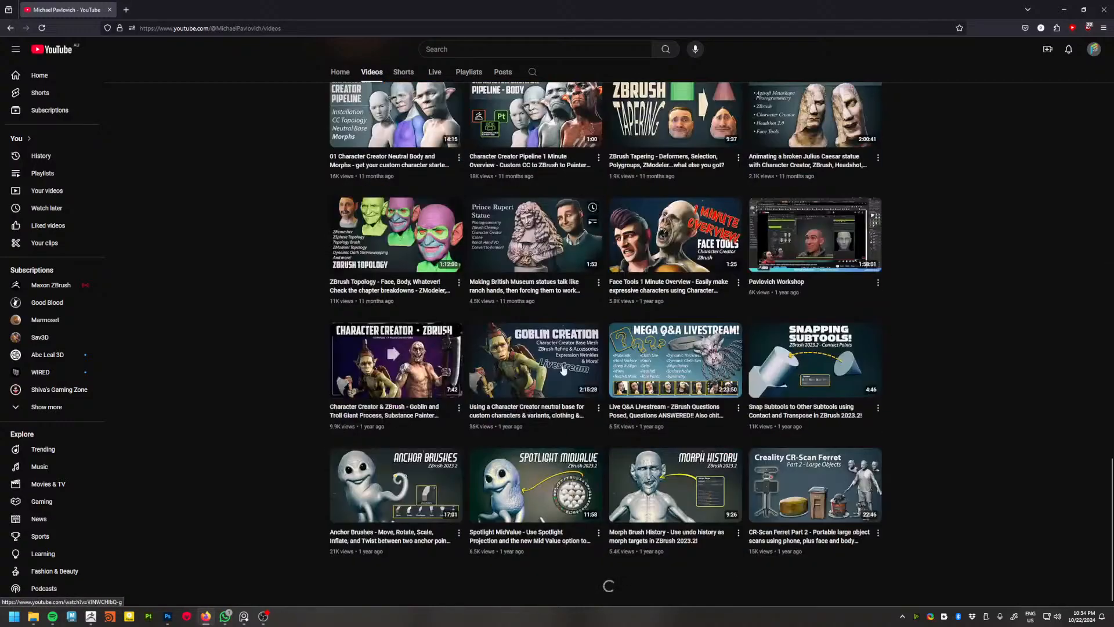
pyautogui.scroll(-3, 547, 432)
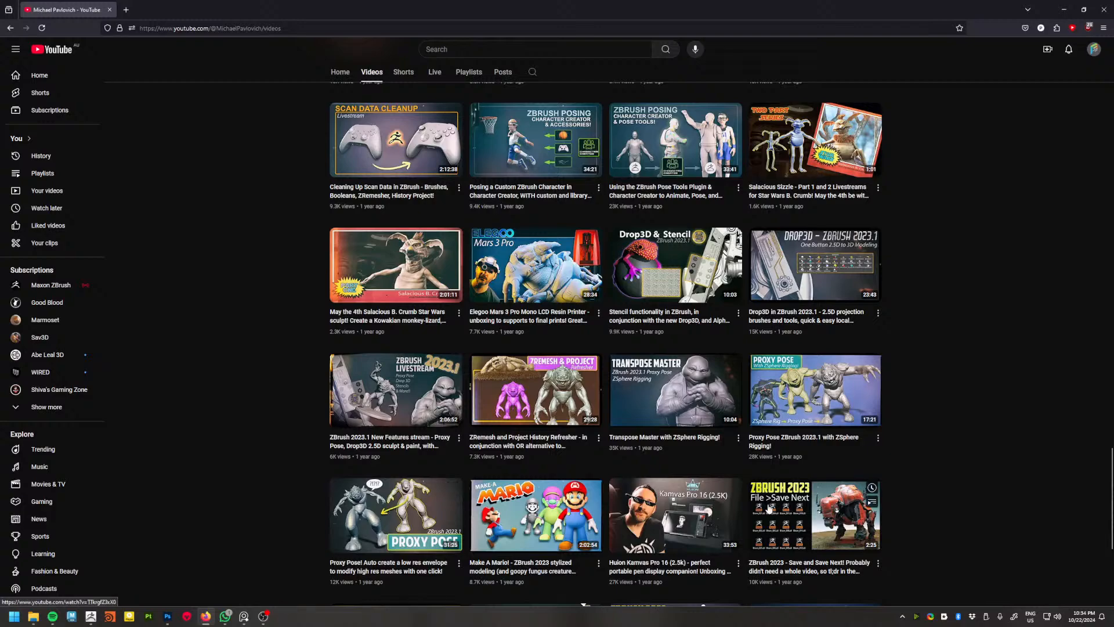
pyautogui.scroll(-4, 928, 409)
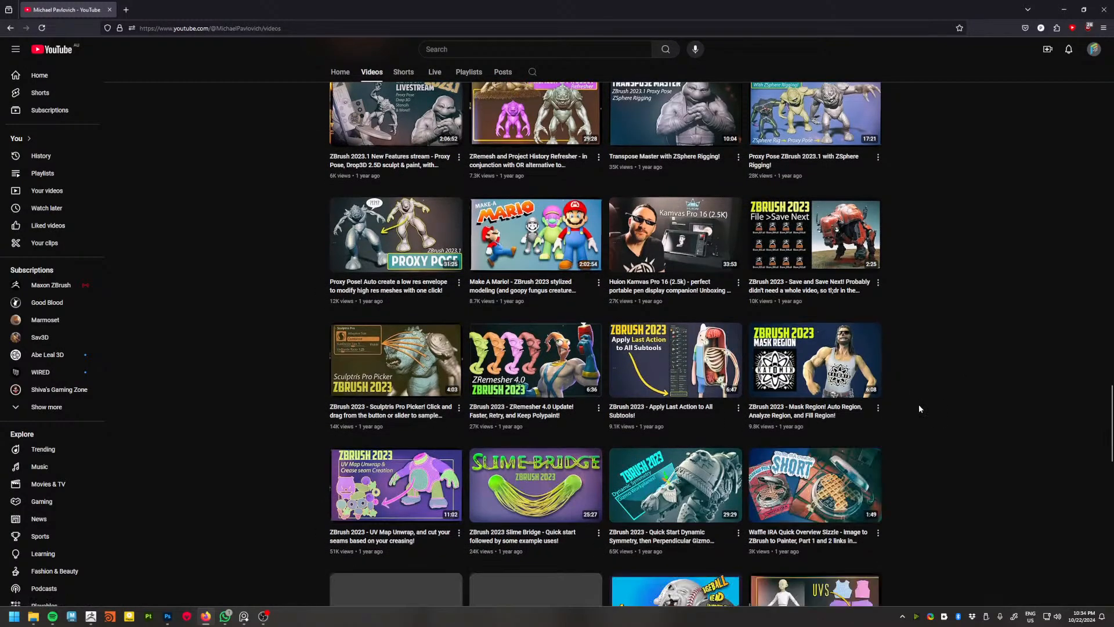
pyautogui.scroll(-3, 918, 404)
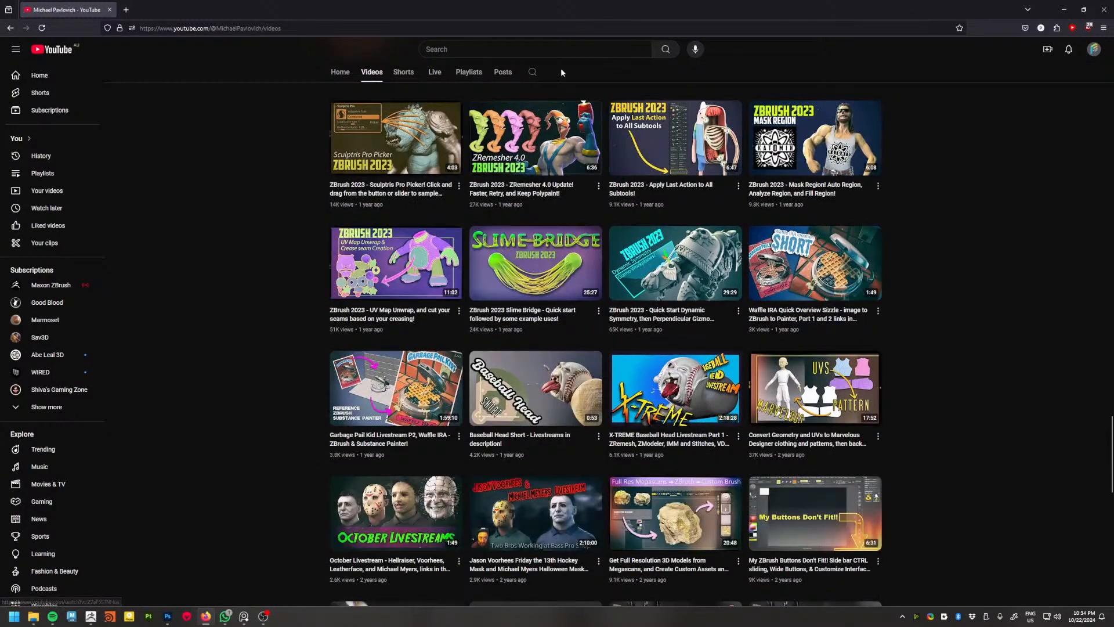
pyautogui.click(1063, 10)
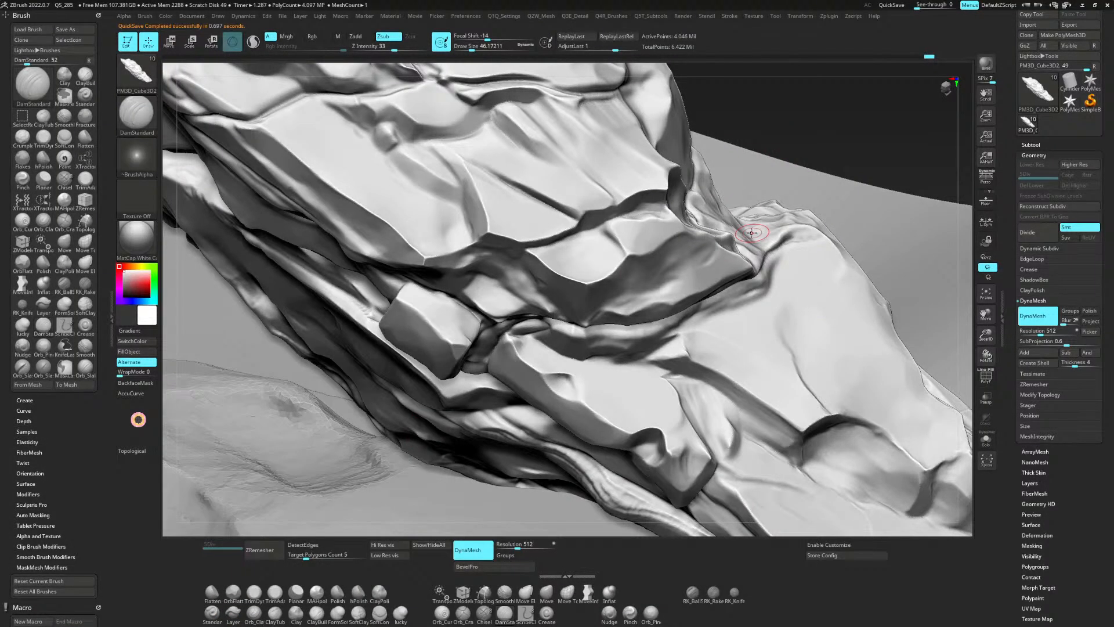
# Sharpen the protruding block's edge with DamStandard and carve the narrow vertical gap separating it from the long neighbouring block.
pyautogui.moveTo(752, 232)
pyautogui.mouseDown(button='right')
pyautogui.moveTo(539, 329)
pyautogui.moveTo(527, 390)
pyautogui.moveTo(501, 341)
pyautogui.mouseUp(button='right')
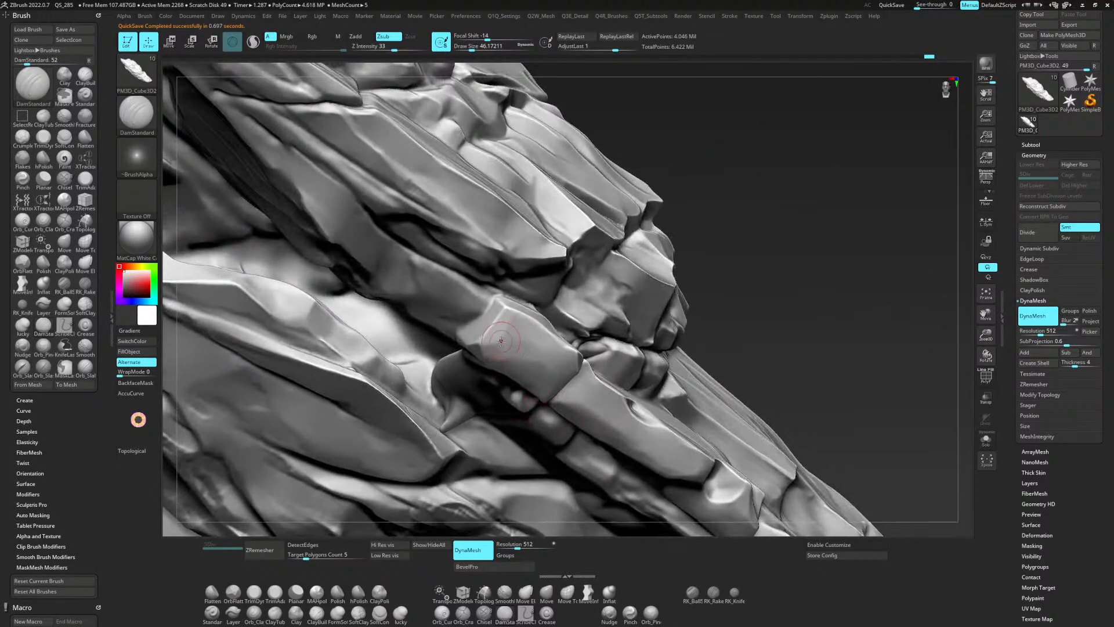
pyautogui.moveTo(501, 341); pyautogui.dragTo(499, 344)
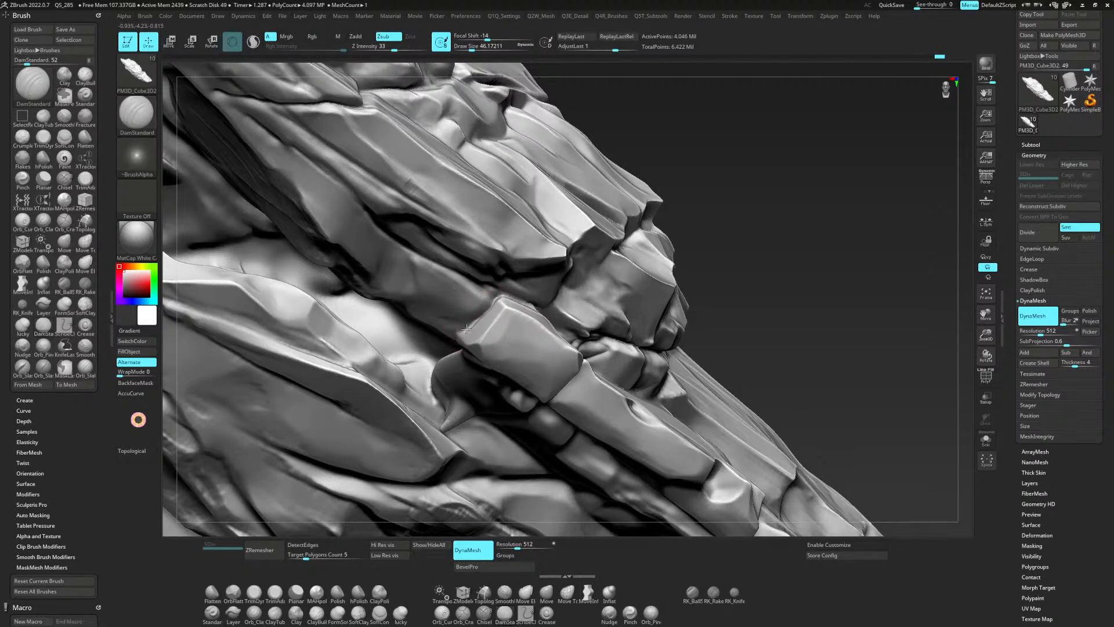
pyautogui.moveTo(488, 320)
pyautogui.mouseDown(button='right')
pyautogui.moveTo(515, 376)
pyautogui.moveTo(504, 331)
pyautogui.moveTo(597, 319)
pyautogui.moveTo(589, 282)
pyautogui.mouseUp(button='right')
pyautogui.moveTo(587, 262); pyautogui.dragTo(588, 345)
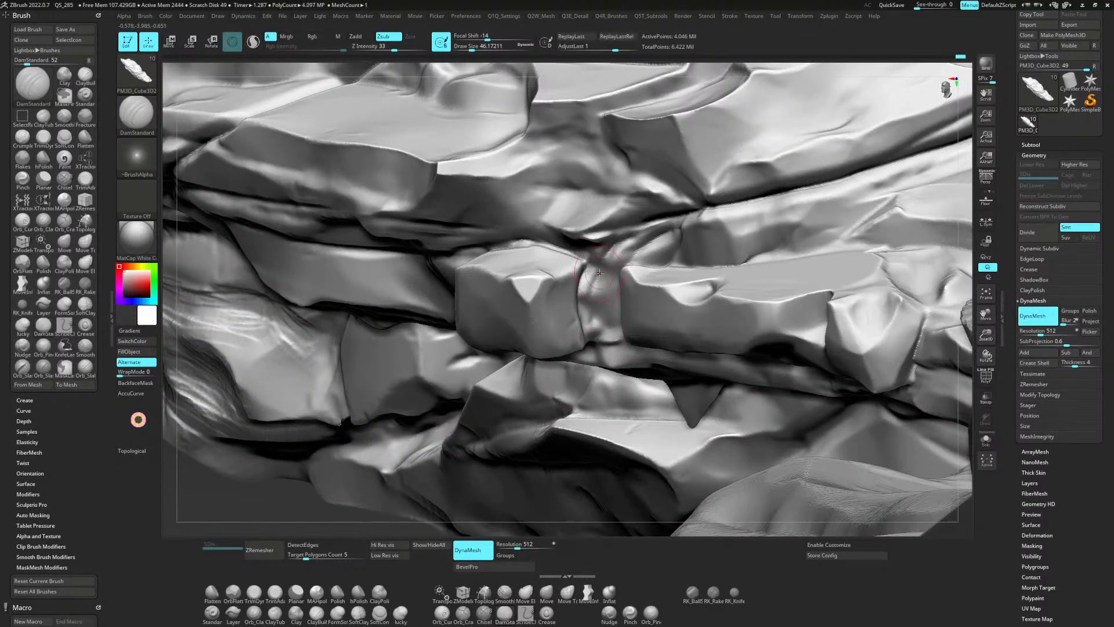
pyautogui.moveTo(591, 271); pyautogui.dragTo(589, 351)
pyautogui.moveTo(590, 261); pyautogui.dragTo(592, 334)
pyautogui.moveTo(641, 307); pyautogui.dragTo(619, 292, button='right')
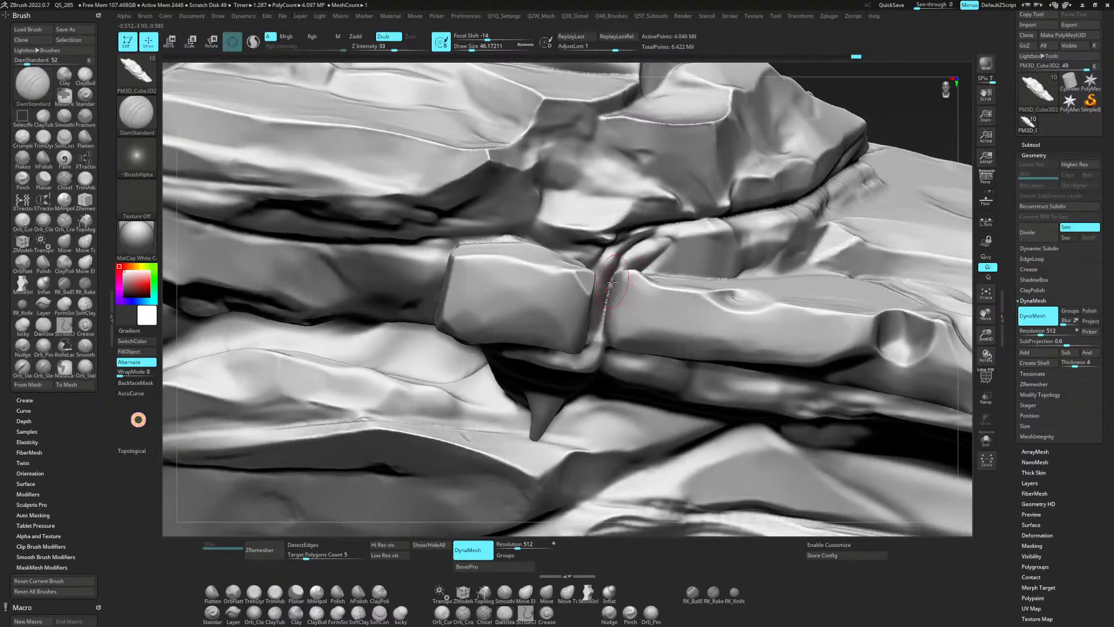
# Carve the crevice along the edge of the small rock just above the long block with DamStandard.
pyautogui.moveTo(671, 242); pyautogui.dragTo(648, 266)
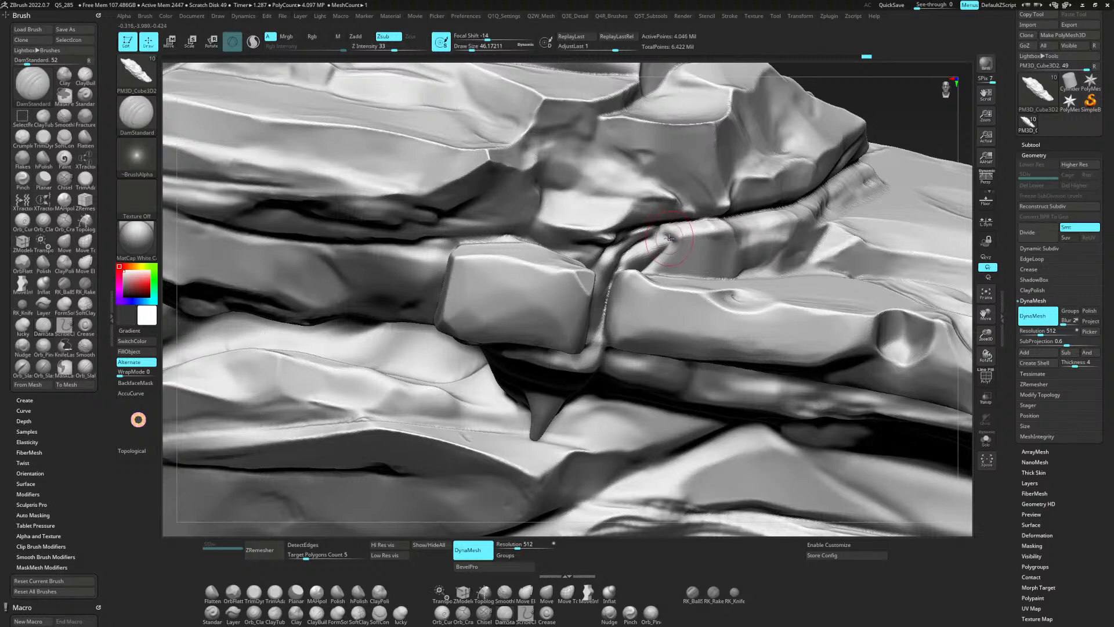
pyautogui.moveTo(669, 238); pyautogui.dragTo(668, 225)
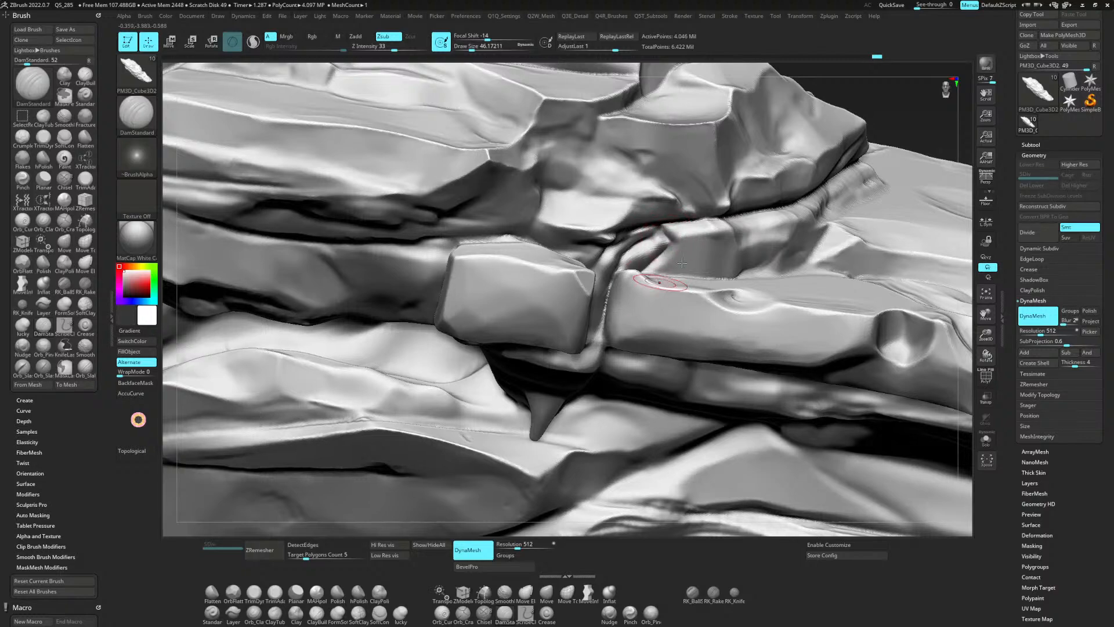
# Carve a crack down through the end of the long block and detail its upper edge with DamStandard.
pyautogui.moveTo(663, 278)
pyautogui.keyDown('ctrl'); pyautogui.mouseDown(button='right')
pyautogui.moveTo(648, 312)
pyautogui.moveTo(636, 265)
pyautogui.moveTo(684, 361)
pyautogui.moveTo(765, 366)
pyautogui.mouseUp(button='right'); pyautogui.keyUp('ctrl')
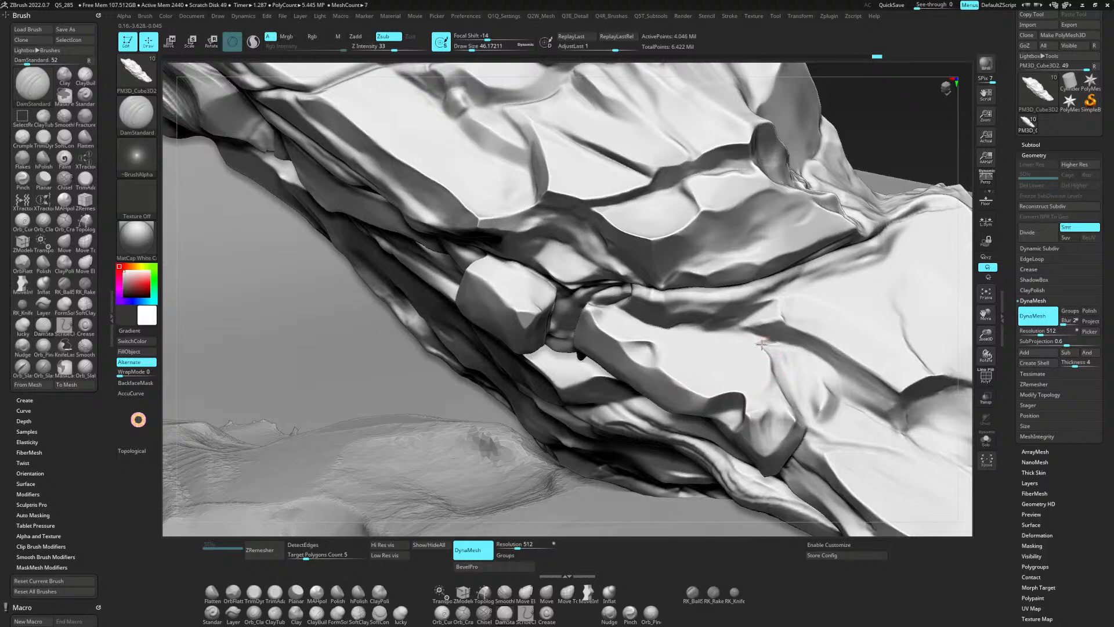
pyautogui.moveTo(761, 343)
pyautogui.mouseDown()
pyautogui.moveTo(741, 399)
pyautogui.moveTo(720, 419)
pyautogui.mouseUp()
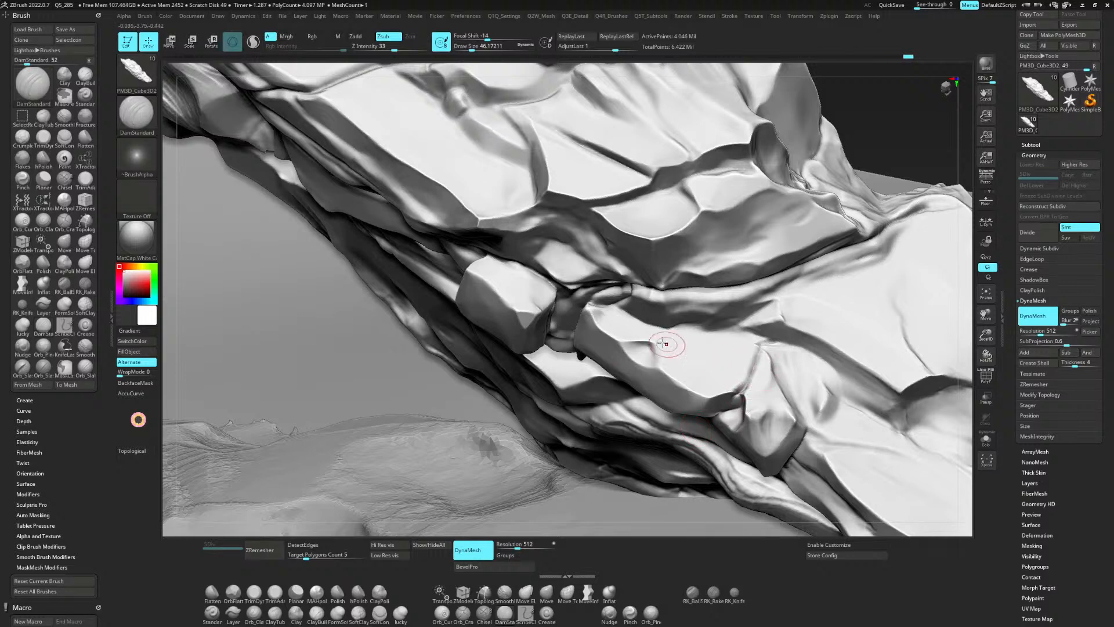
pyautogui.moveTo(642, 350); pyautogui.dragTo(659, 363)
# Switch to Firefox to look at the Michael Pavlovich YouTube channel's header and latest videos, and return to ZBrush.
pyautogui.hotkey('alt', 'Tab')
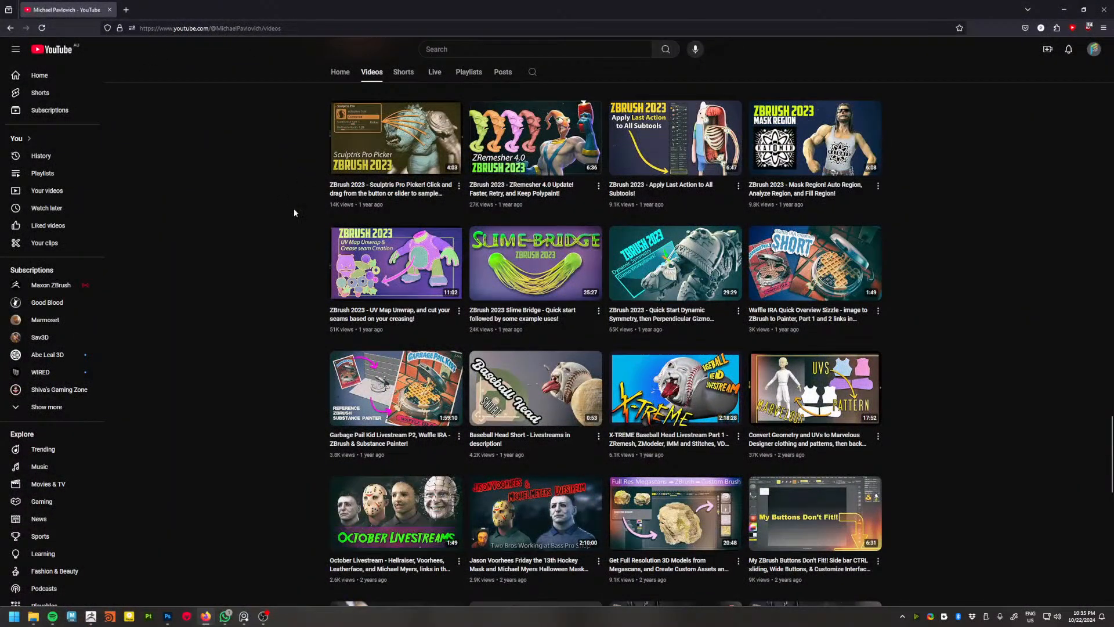
pyautogui.scroll(15, 210, 192)
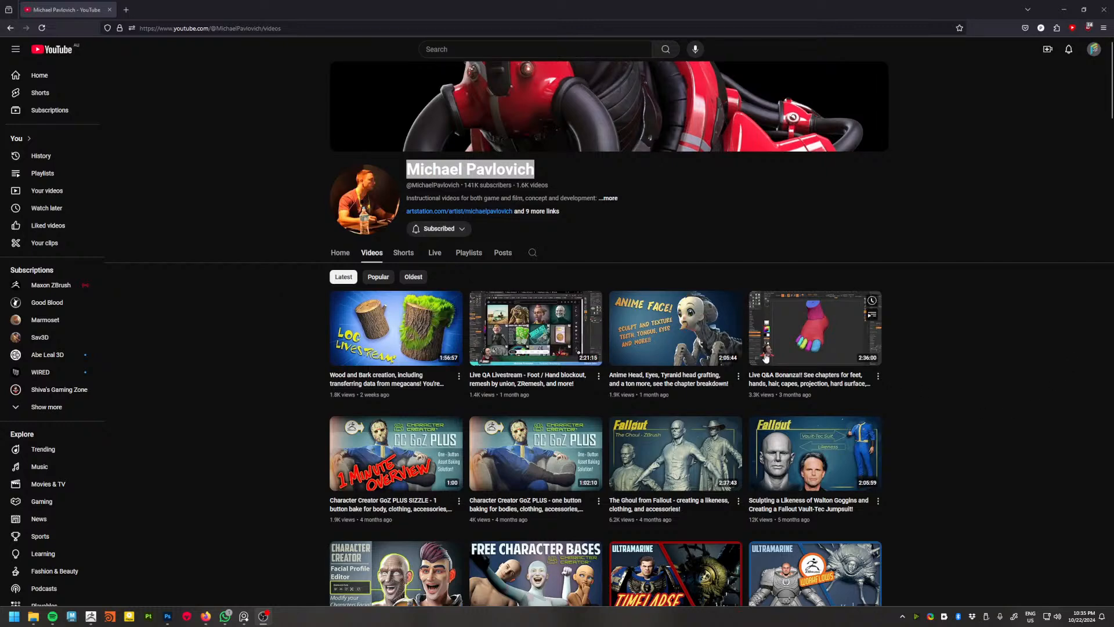
pyautogui.click(1061, 10)
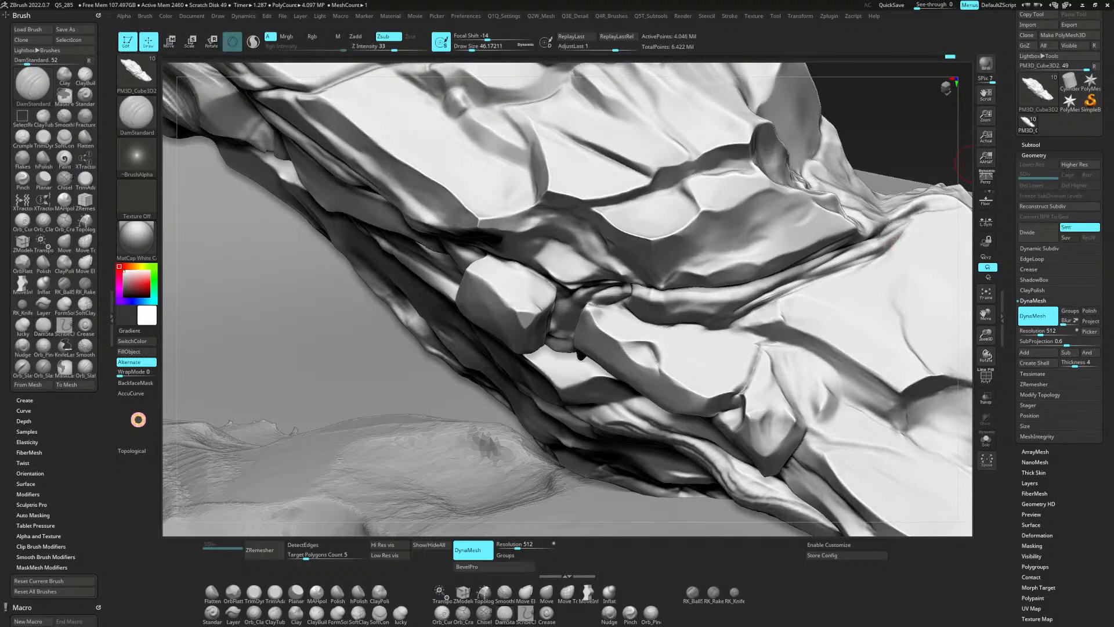
# Define the creases of the diagonal strata between the upper rock and the long block with DamStandard, and smooth them.
pyautogui.moveTo(720, 300)
pyautogui.keyDown('ctrl'); pyautogui.mouseDown(button='right')
pyautogui.moveTo(737, 332)
pyautogui.moveTo(786, 301)
pyautogui.moveTo(590, 333)
pyautogui.mouseUp(button='right'); pyautogui.keyUp('ctrl')
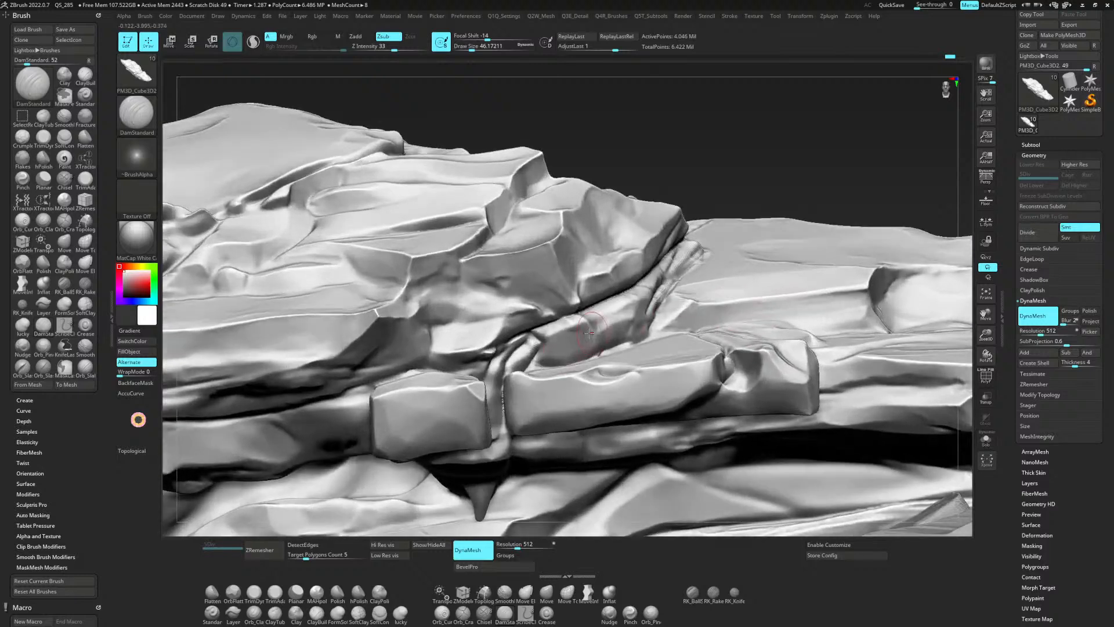
pyautogui.keyDown('alt'); pyautogui.moveTo(548, 335); pyautogui.dragTo(630, 304); pyautogui.keyUp('alt')
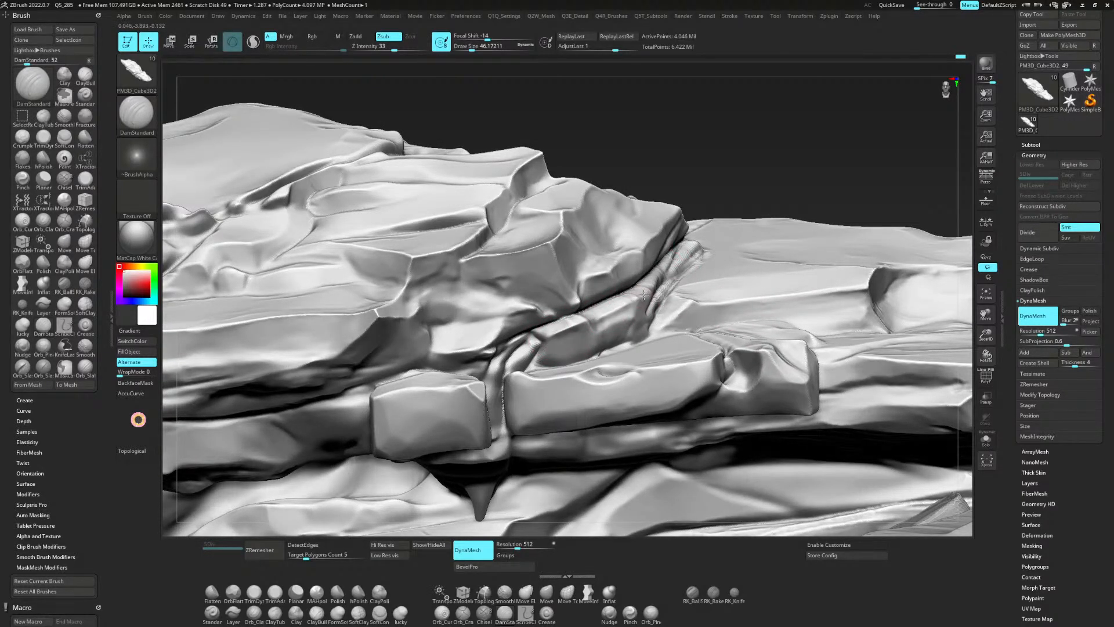
pyautogui.hotkey('ctrl', 'z')
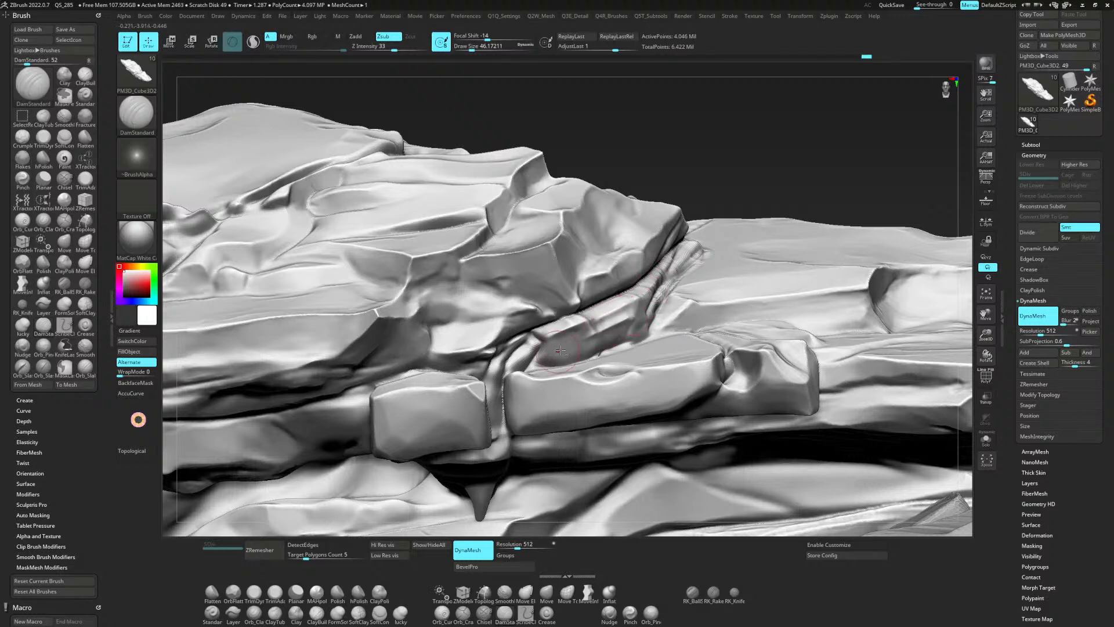
pyautogui.moveTo(547, 357); pyautogui.dragTo(572, 345)
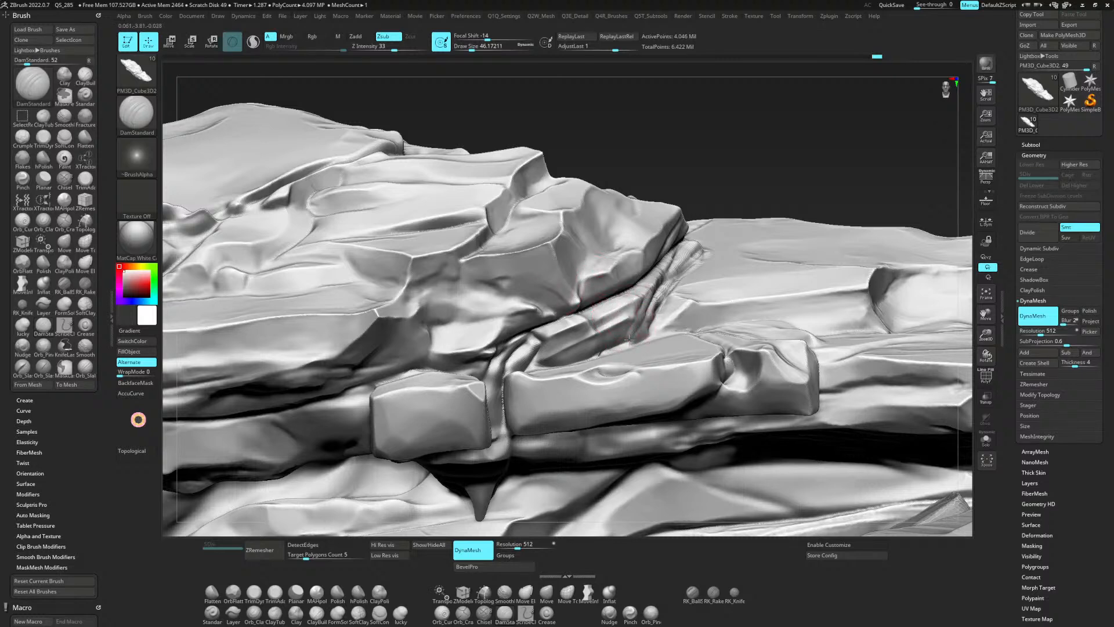
pyautogui.moveTo(651, 310); pyautogui.dragTo(631, 342)
pyautogui.press('shift')
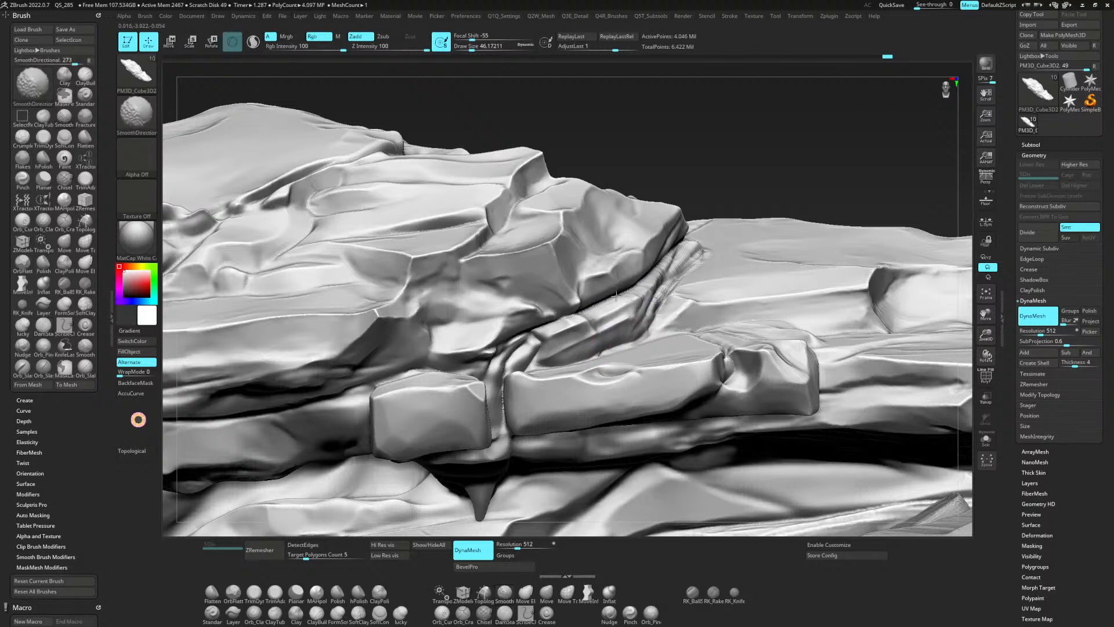
pyautogui.keyDown('shift'); pyautogui.moveTo(548, 327); pyautogui.dragTo(538, 353); pyautogui.keyUp('shift')
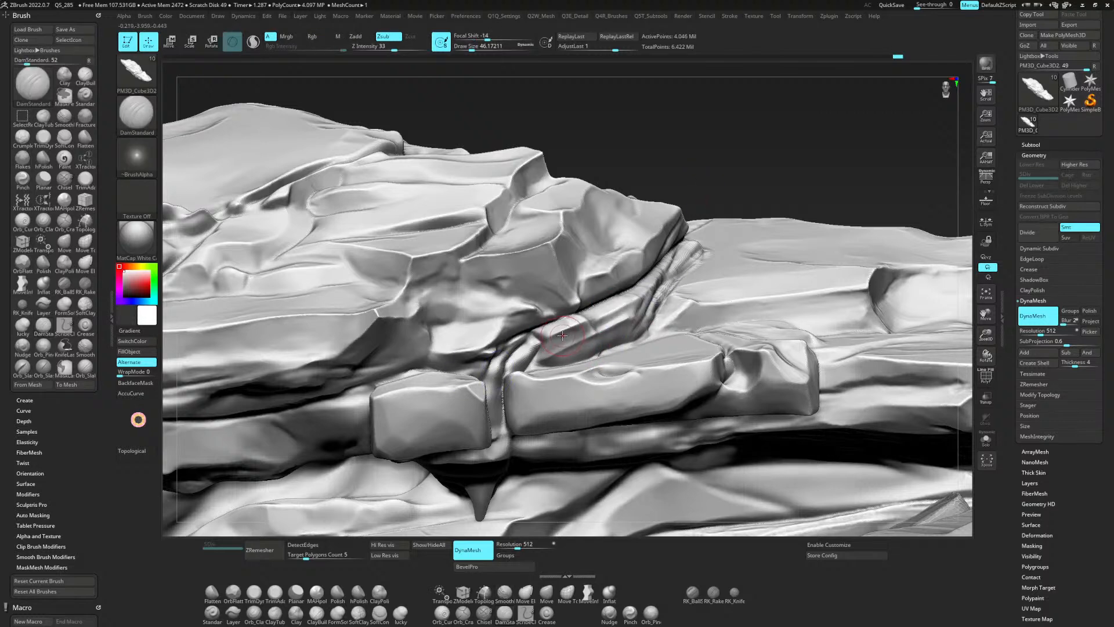
# Flatten the faces and edges of the blocks above the diagonal crevice with hPolish at a draw size of about 41.
pyautogui.press('b')
pyautogui.click(582, 334)
pyautogui.click(367, 597)
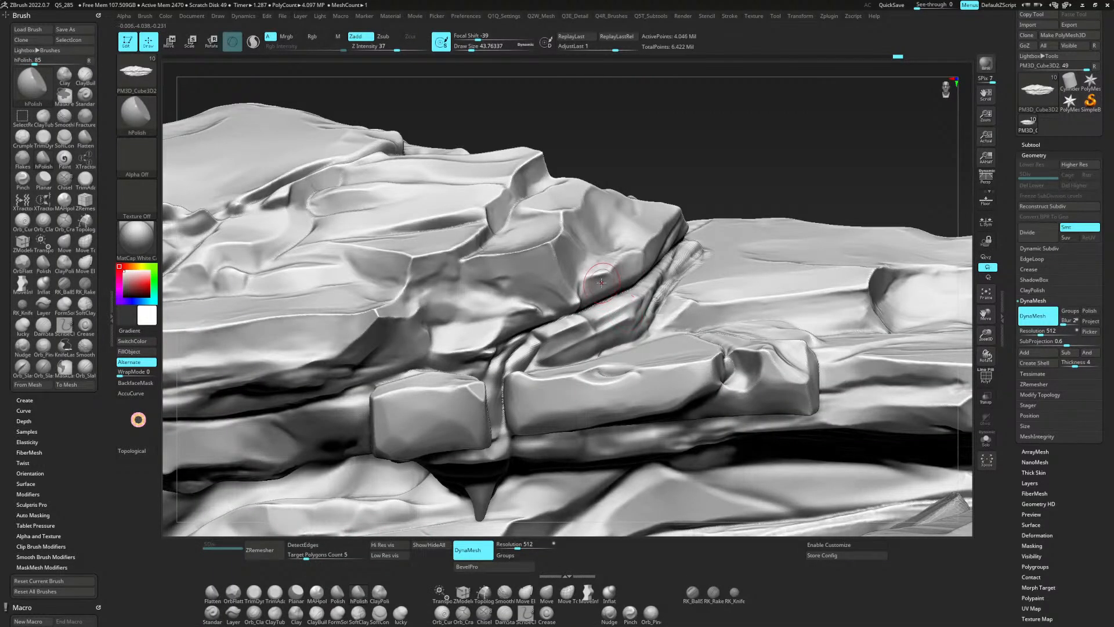
pyautogui.press('space')
pyautogui.moveTo(605, 268); pyautogui.dragTo(648, 233)
pyautogui.moveTo(671, 218); pyautogui.dragTo(673, 208)
pyautogui.moveTo(552, 273); pyautogui.dragTo(531, 276)
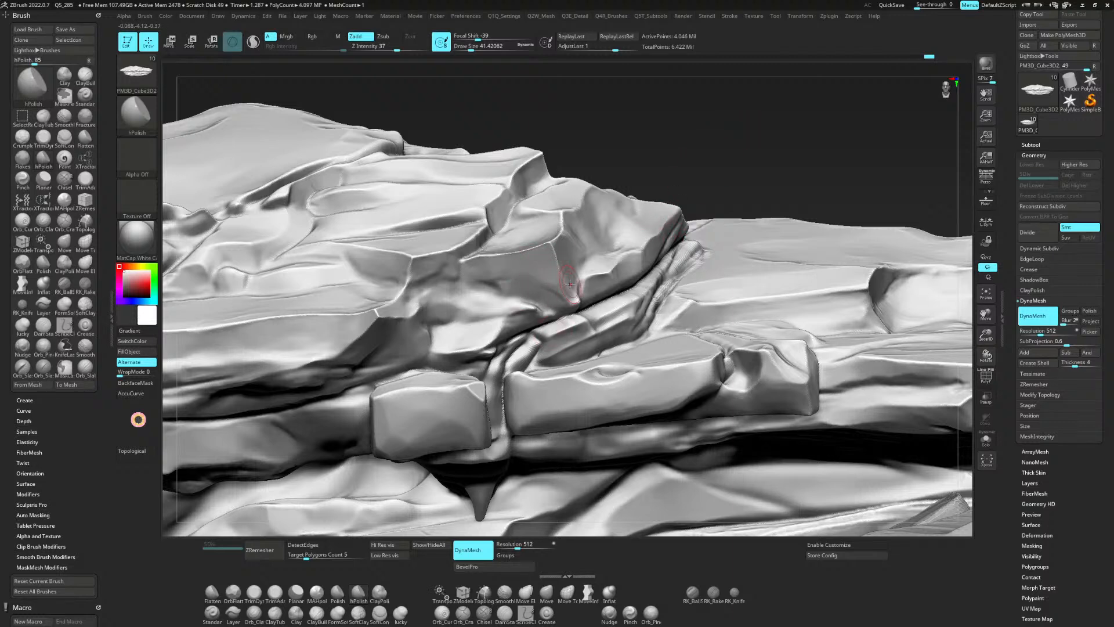
# Bring up the live chat window to read the viewers' messages, and move it off the canvas.
pyautogui.moveTo(740, 89); pyautogui.dragTo(55, 344)
pyautogui.click(812, 112)
pyautogui.moveTo(791, 169); pyautogui.dragTo(790, 161)
pyautogui.hotkey('alt', 'Tab')
pyautogui.hotkey('alt', 'Tab')
pyautogui.hotkey('alt', 'Tab')
pyautogui.hotkey('alt', 'Tab')
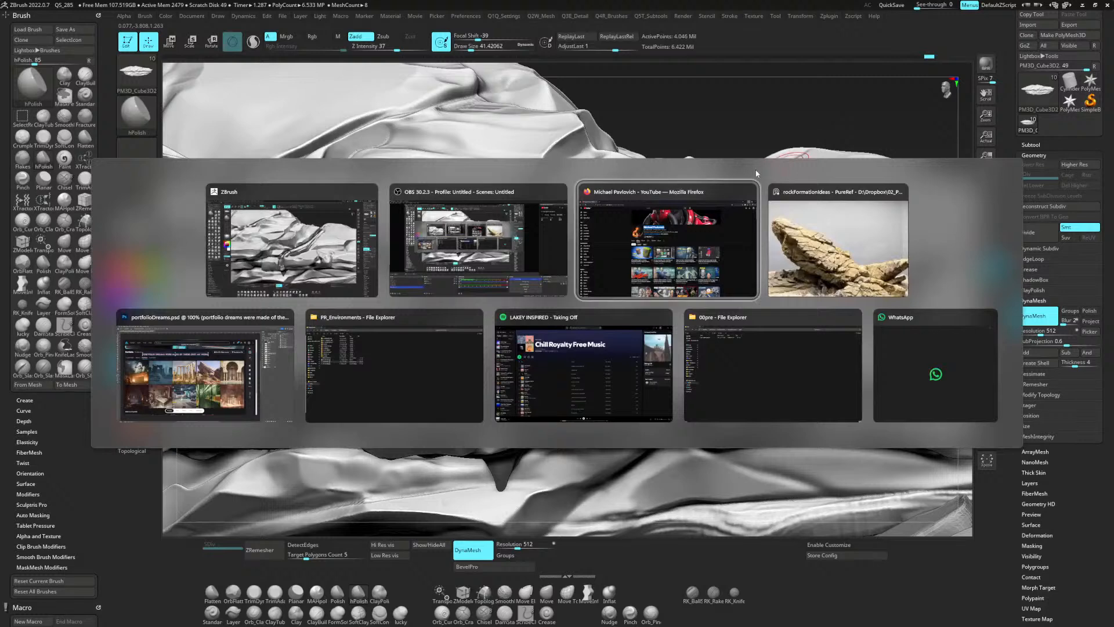
pyautogui.hotkey('alt', 'shift', 'Tab')
pyautogui.hotkey('alt', 'shift', 'Tab')
pyautogui.hotkey('alt', 'shift', 'Tab')
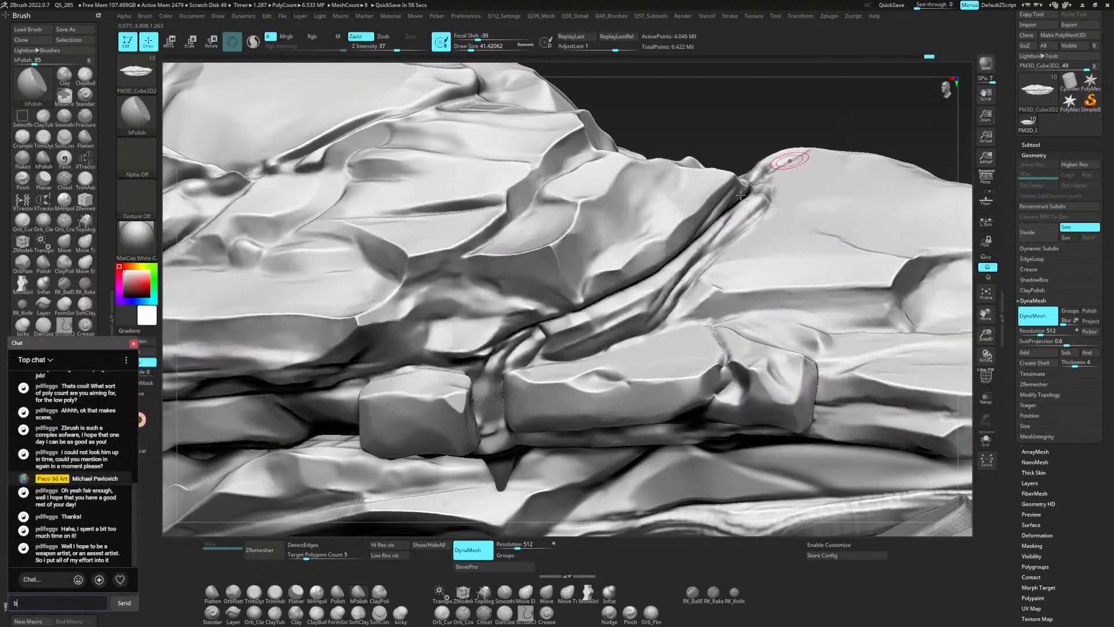
pyautogui.hotkey('alt', 'Tab')
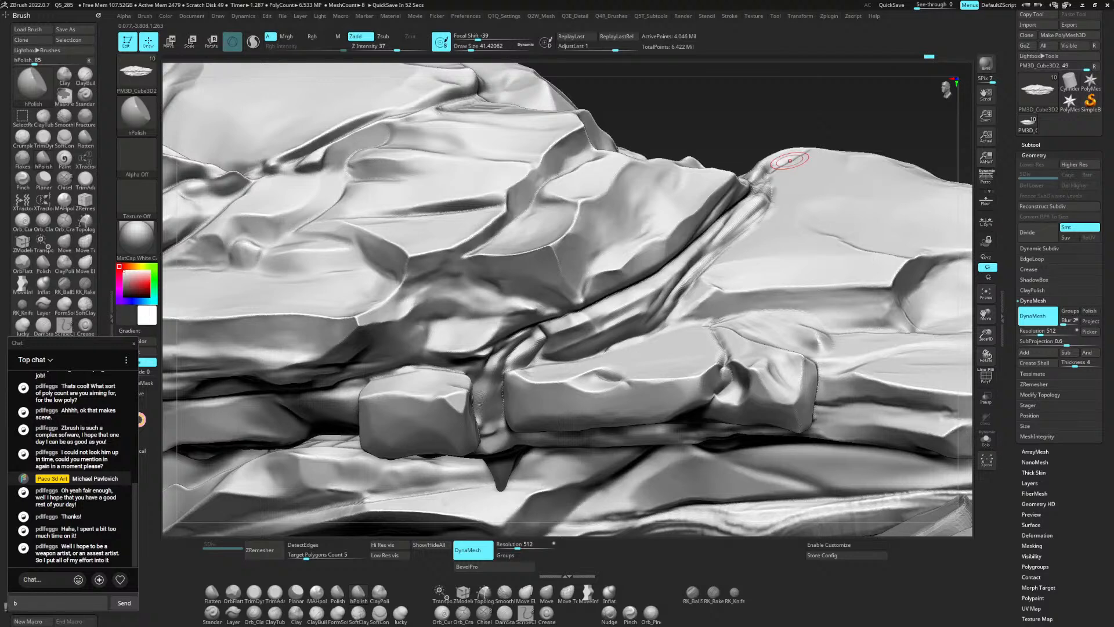
pyautogui.moveTo(89, 343); pyautogui.dragTo(0, 342)
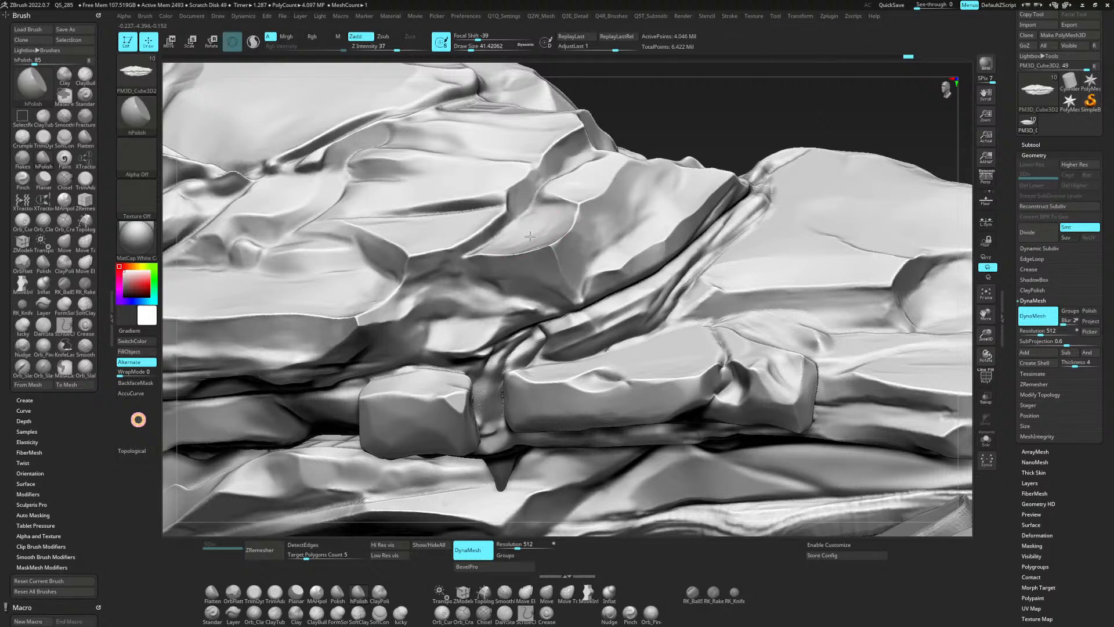
# Polish the upper block's edge and the thin ledge beside it with hPolish at a draw size of about 27.
pyautogui.press('shift')
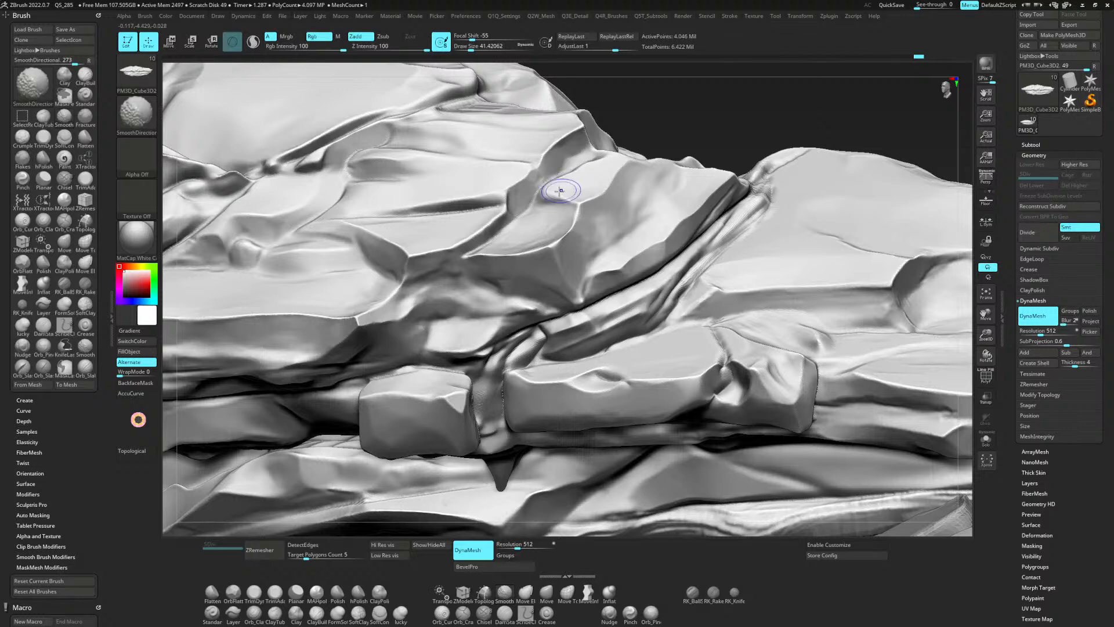
pyautogui.press('space')
pyautogui.moveTo(559, 201)
pyautogui.mouseDown()
pyautogui.moveTo(545, 203)
pyautogui.moveTo(569, 213)
pyautogui.moveTo(551, 241)
pyautogui.moveTo(495, 221)
pyautogui.mouseUp()
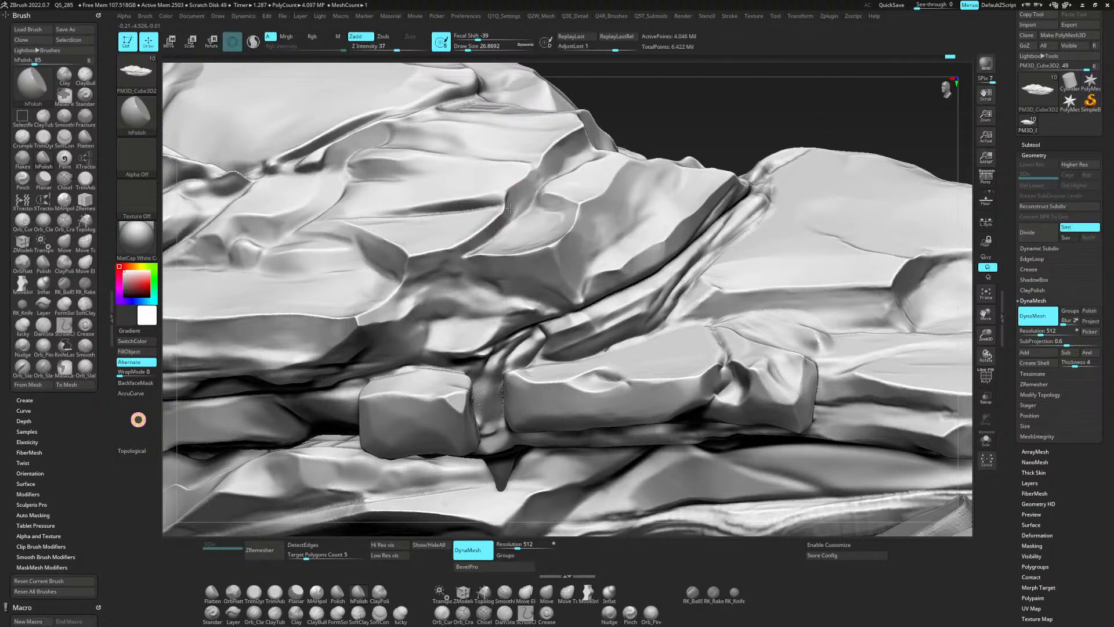
pyautogui.moveTo(509, 208); pyautogui.dragTo(498, 199)
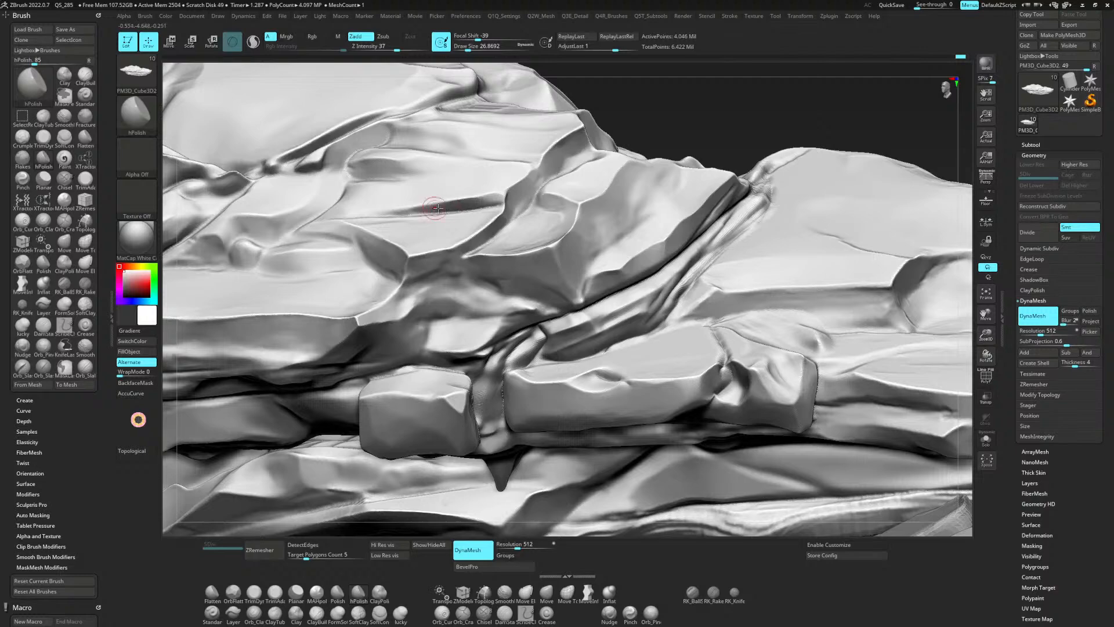
pyautogui.moveTo(410, 208); pyautogui.dragTo(493, 195)
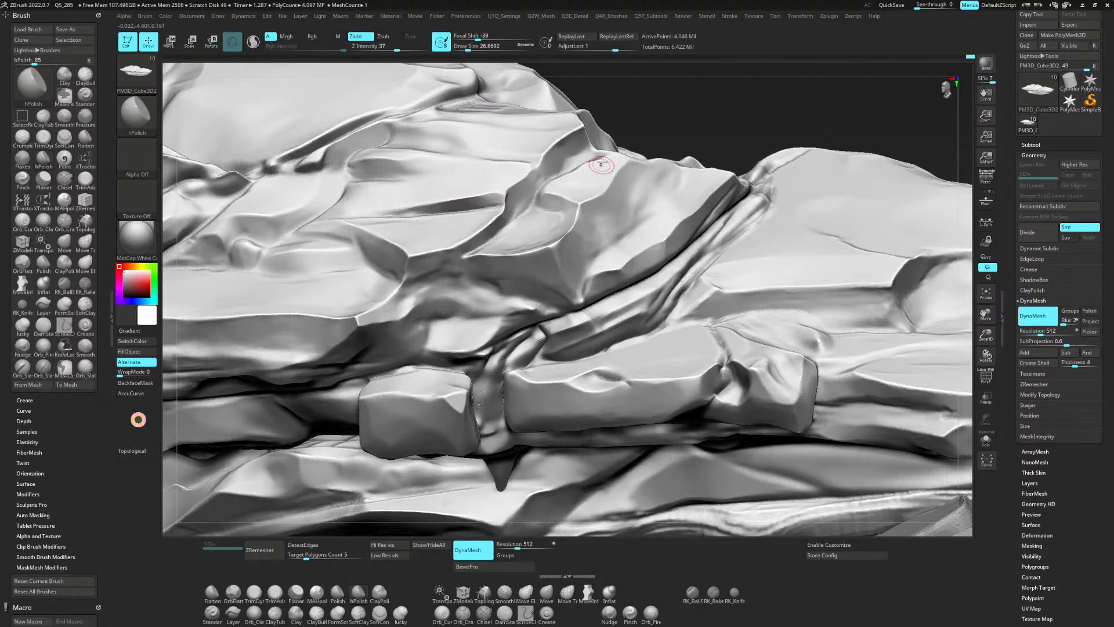
# Polish and smooth the middle ledges on the side of the leaning rock using hPolish at a draw size of about 65.
pyautogui.moveTo(566, 218); pyautogui.dragTo(589, 238, button='right')
pyautogui.moveTo(540, 257); pyautogui.dragTo(535, 263, button='right')
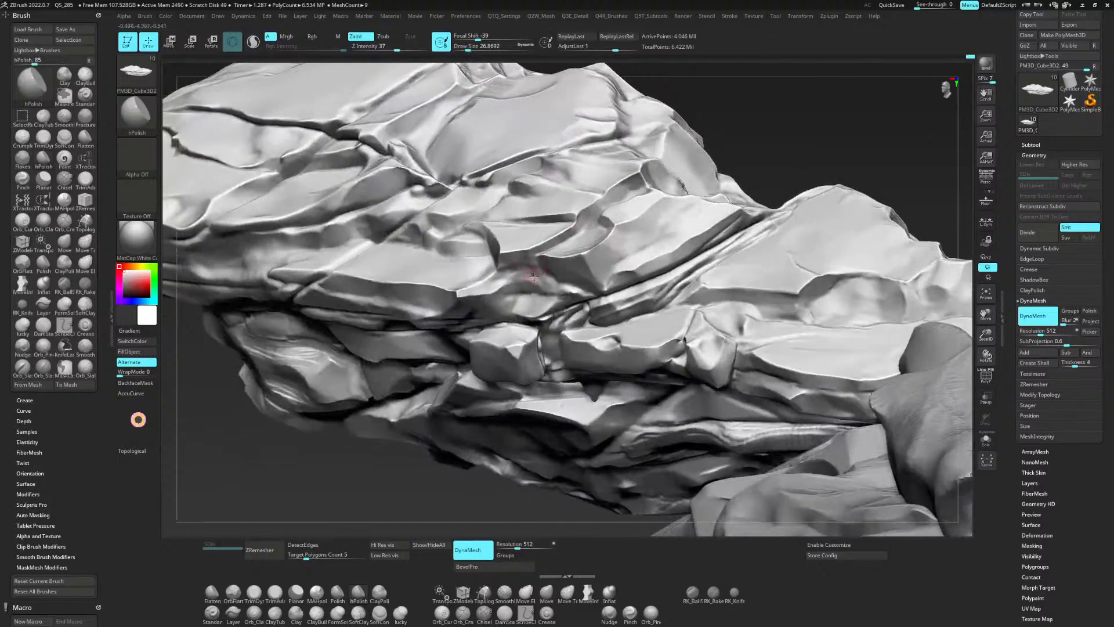
pyautogui.press('space')
pyautogui.moveTo(519, 273); pyautogui.dragTo(526, 273)
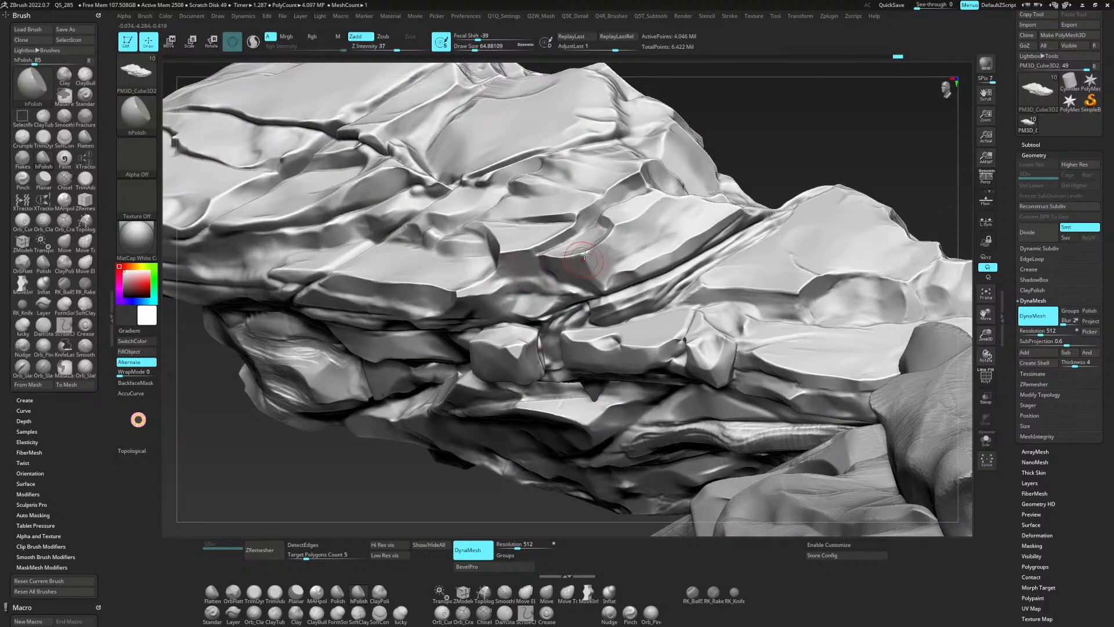
pyautogui.keyDown('ctrl'); pyautogui.moveTo(583, 257); pyautogui.dragTo(603, 336, button='right'); pyautogui.keyUp('ctrl')
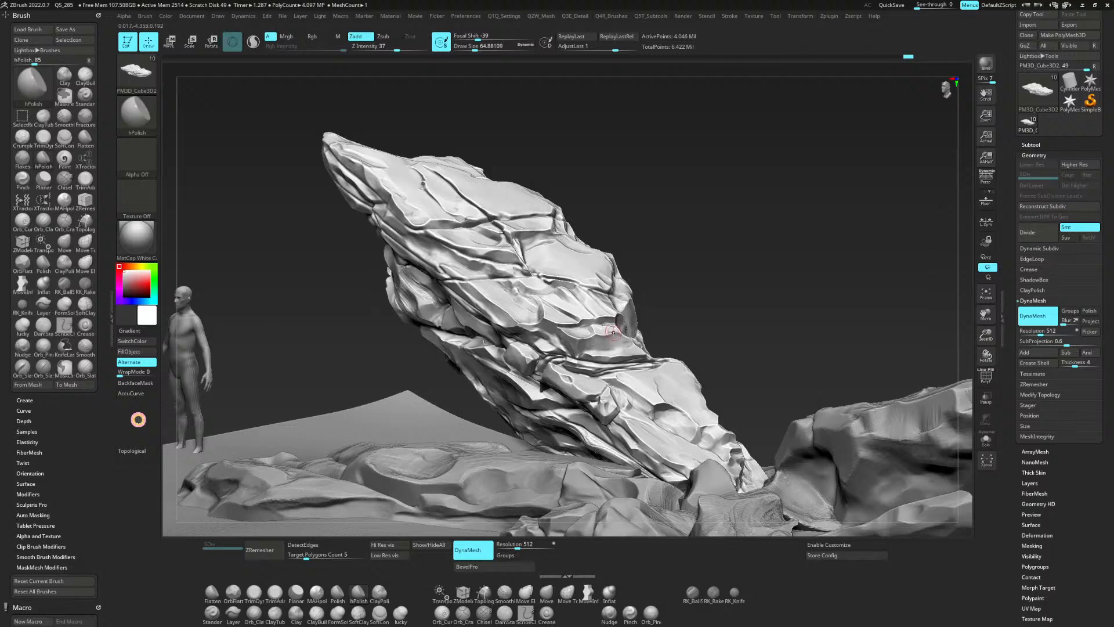
pyautogui.press('shift')
pyautogui.keyDown('shift'); pyautogui.moveTo(604, 325); pyautogui.dragTo(610, 330); pyautogui.keyUp('shift')
pyautogui.moveTo(489, 308); pyautogui.dragTo(491, 310)
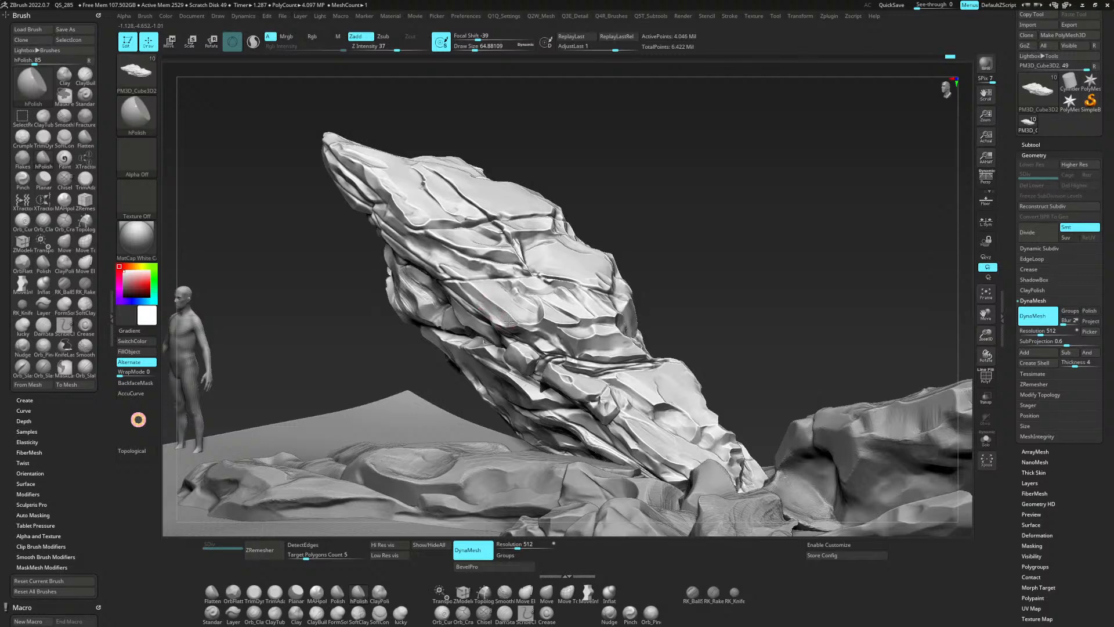
pyautogui.click(499, 308)
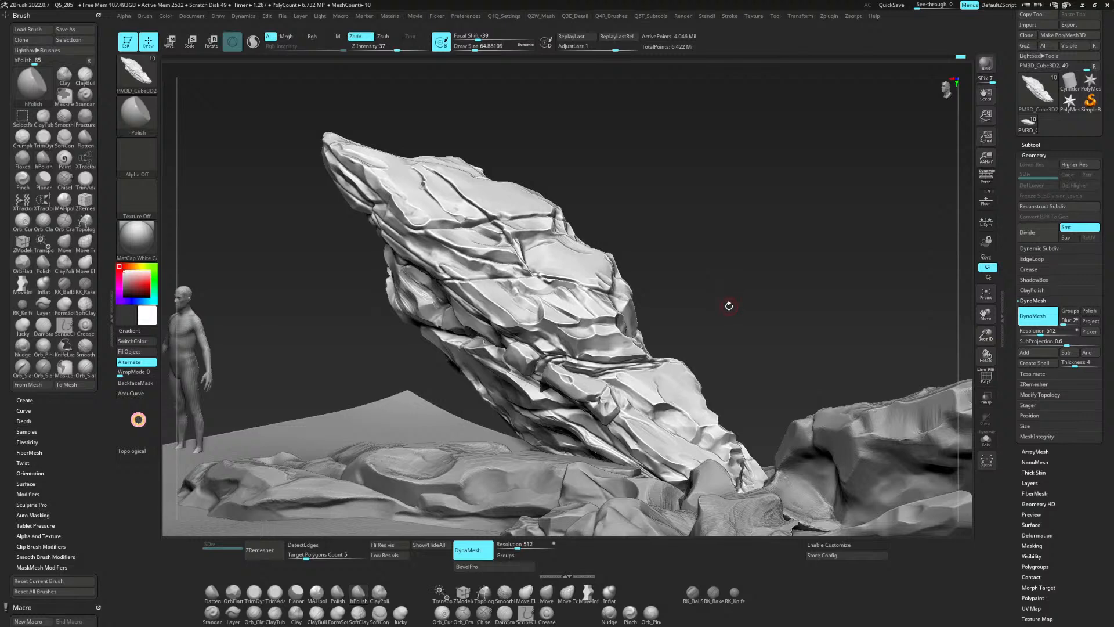
# Polish the broad face in the middle of the rock's upper side, reducing the hPolish draw size to about 49.
pyautogui.moveTo(748, 313)
pyautogui.mouseDown()
pyautogui.moveTo(778, 301)
pyautogui.moveTo(732, 300)
pyautogui.mouseUp()
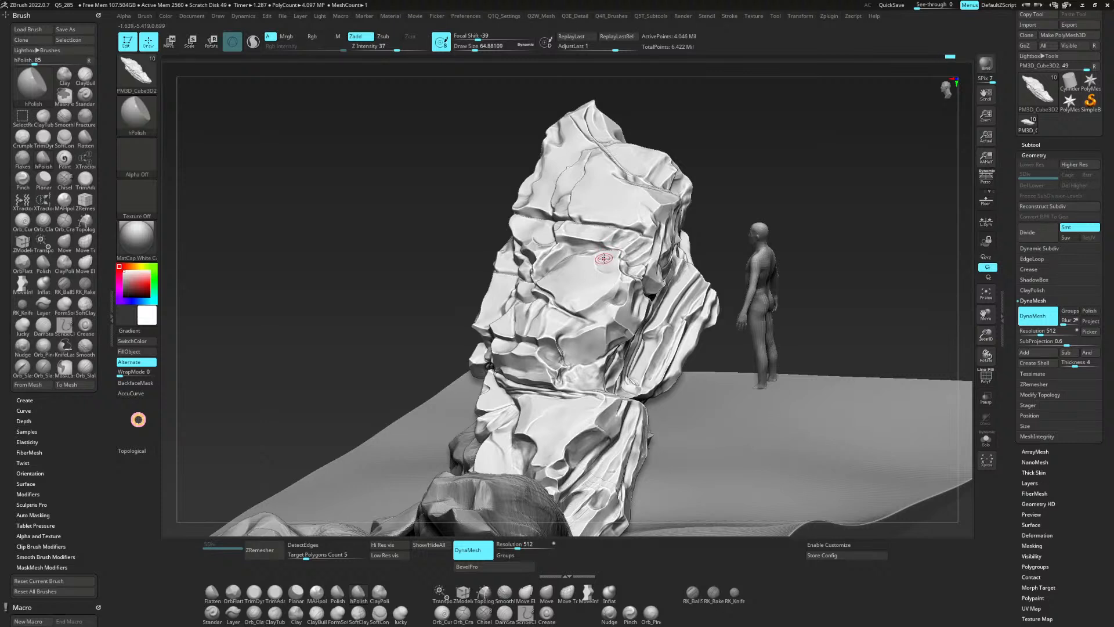
pyautogui.moveTo(615, 264); pyautogui.dragTo(622, 240)
pyautogui.press('space')
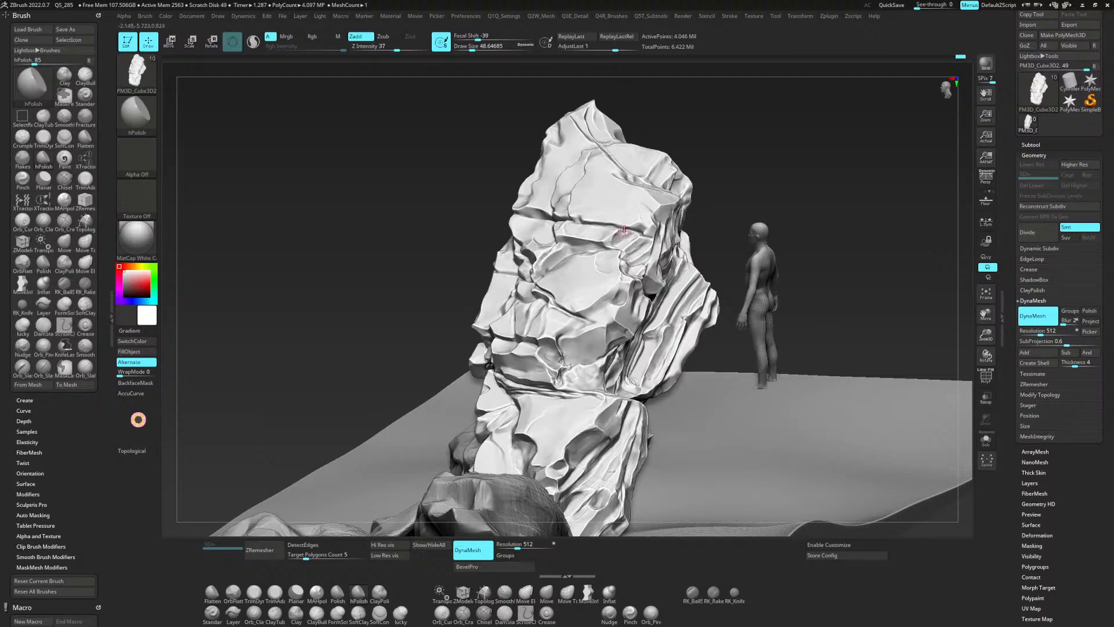
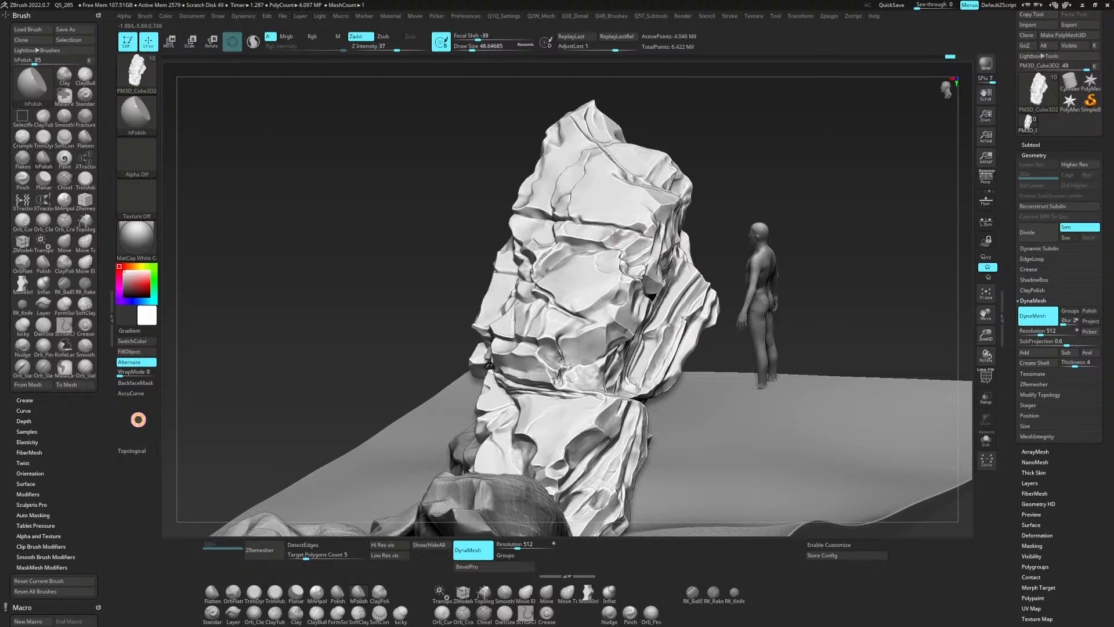
# Check the whole rock from a distance and polish a small ledge on its lower section with hPolish.
pyautogui.moveTo(718, 134); pyautogui.dragTo(665, 365)
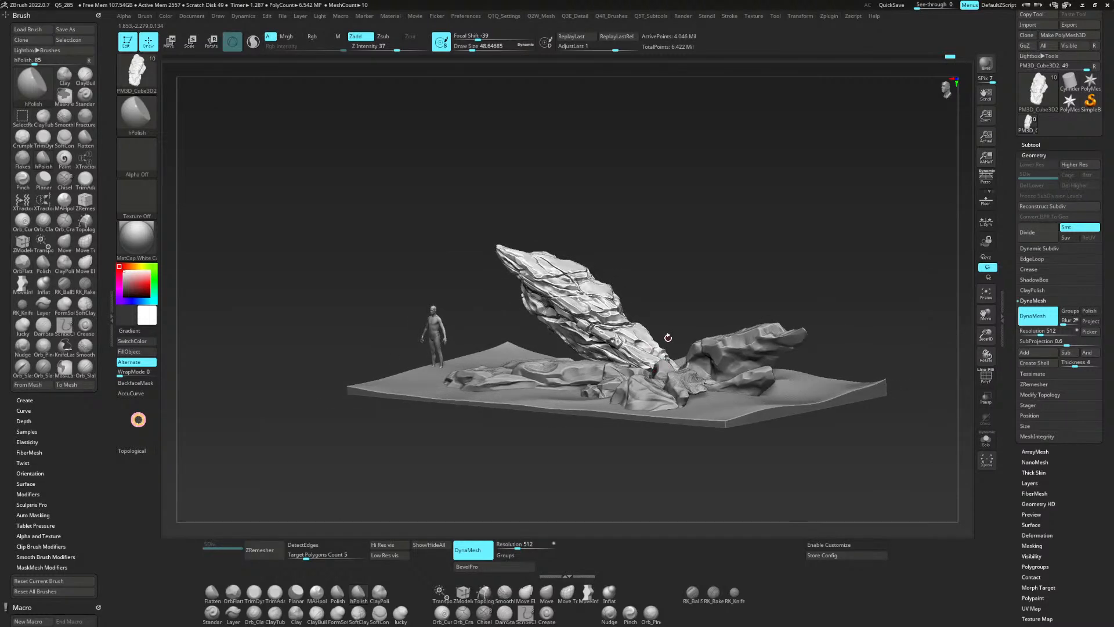
pyautogui.keyDown('alt'); pyautogui.moveTo(685, 293); pyautogui.dragTo(619, 316); pyautogui.keyUp('alt')
pyautogui.moveTo(620, 317); pyautogui.dragTo(632, 376, button='right')
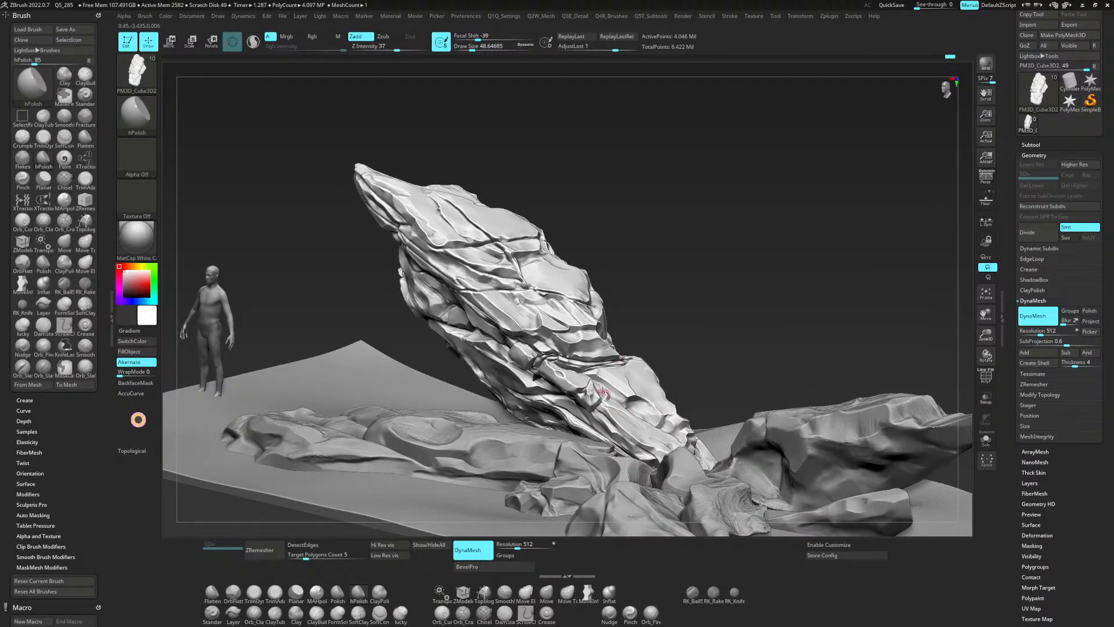
pyautogui.moveTo(599, 387); pyautogui.dragTo(600, 390)
# Polish the ledges and faces of the rock's upper middle section with hPolish, varying the draw size between about 41 and 77.
pyautogui.moveTo(658, 306)
pyautogui.mouseDown()
pyautogui.moveTo(658, 386)
pyautogui.moveTo(620, 344)
pyautogui.moveTo(603, 264)
pyautogui.moveTo(598, 278)
pyautogui.mouseUp()
pyautogui.press('space')
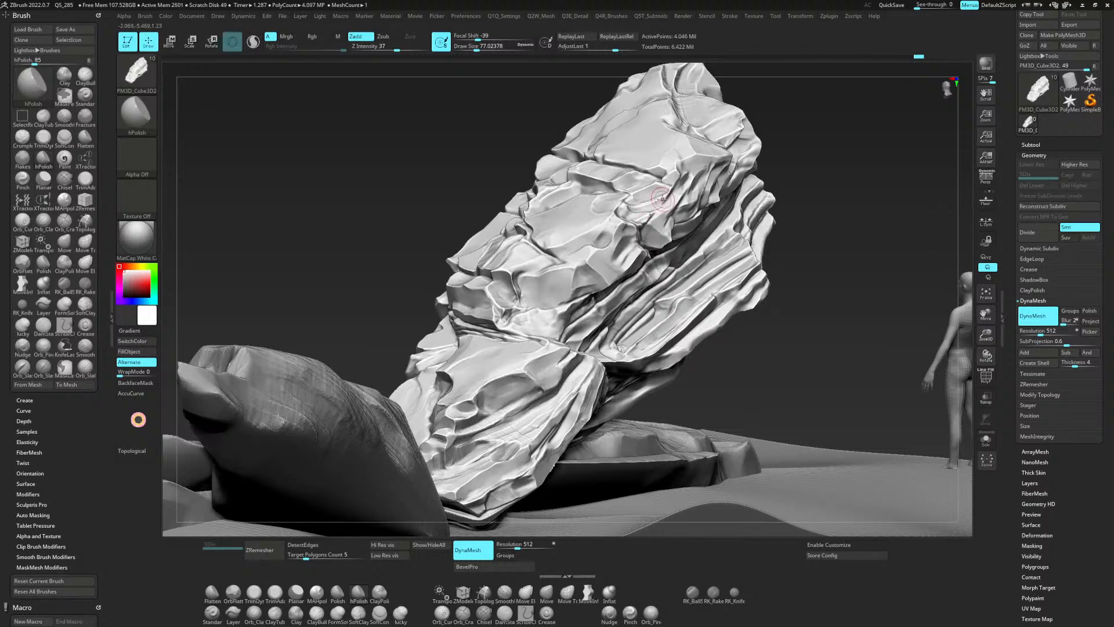
pyautogui.press('space')
pyautogui.moveTo(662, 201)
pyautogui.mouseDown()
pyautogui.moveTo(653, 204)
pyautogui.moveTo(666, 196)
pyautogui.mouseUp()
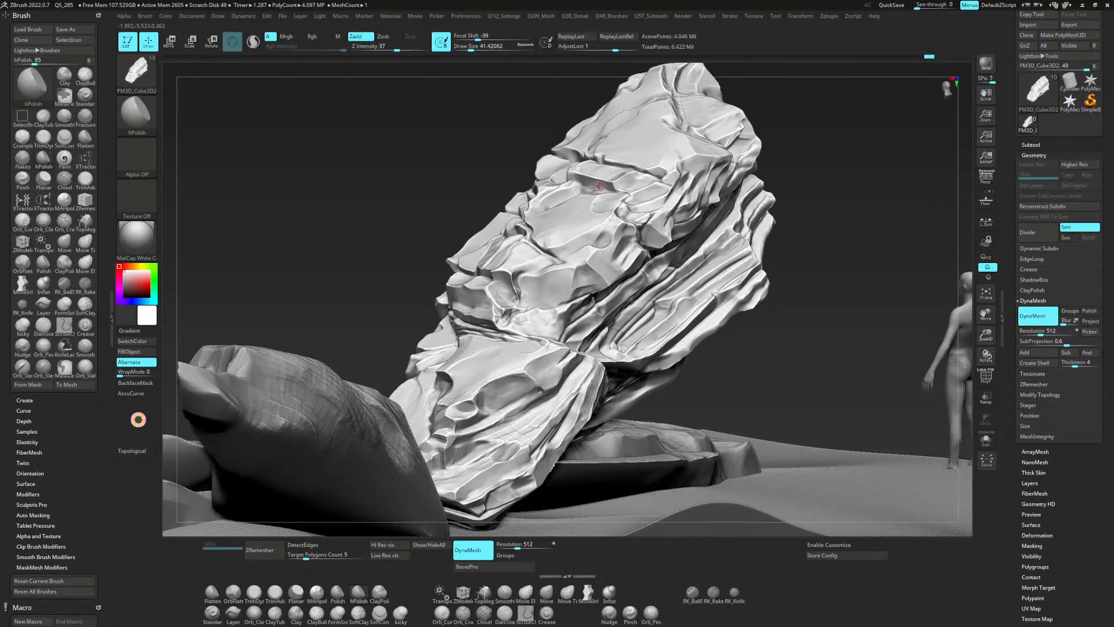
pyautogui.moveTo(598, 181)
pyautogui.mouseDown()
pyautogui.moveTo(610, 189)
pyautogui.moveTo(591, 184)
pyautogui.mouseUp()
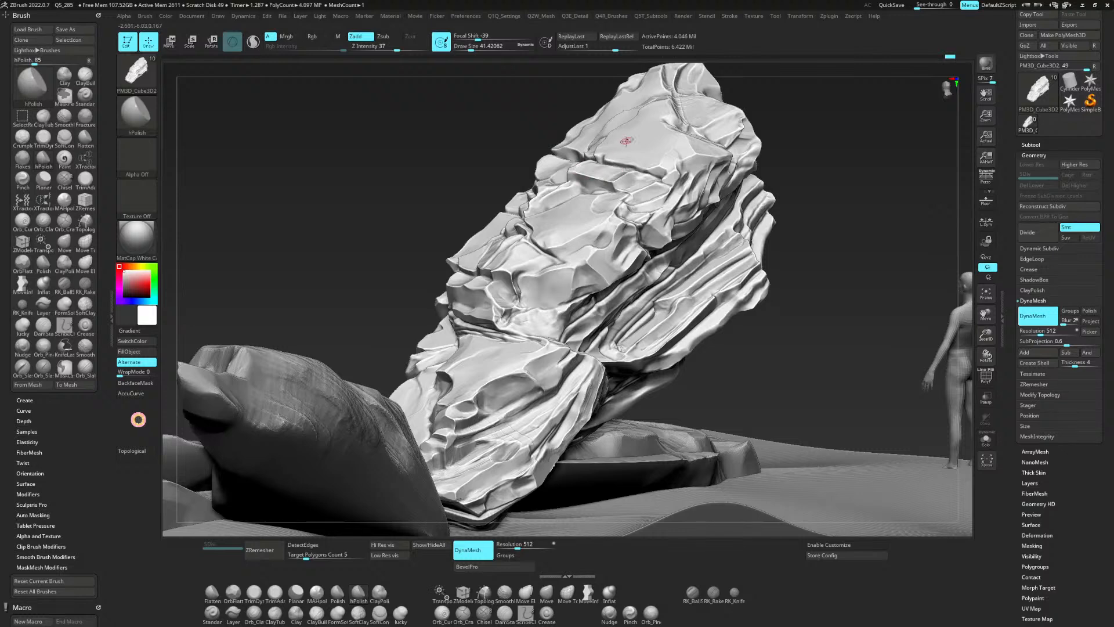
pyautogui.press('space')
pyautogui.moveTo(559, 196); pyautogui.dragTo(542, 200)
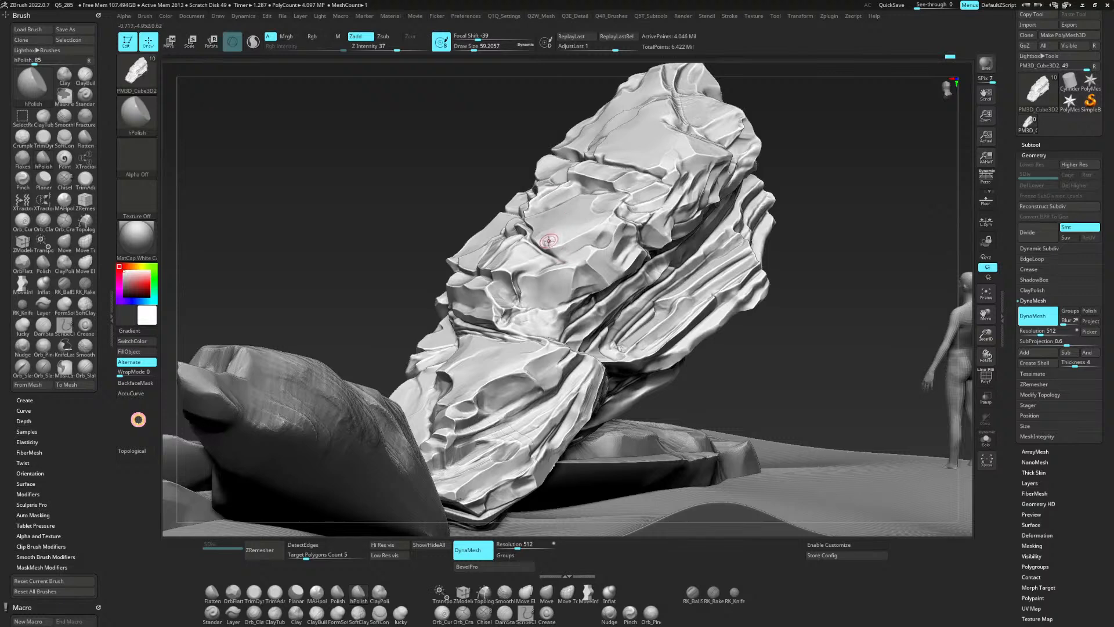
# Inspect the upper face of the leaning rock up close and open the Decimation Master options.
pyautogui.moveTo(563, 233)
pyautogui.mouseDown()
pyautogui.moveTo(549, 236)
pyautogui.moveTo(558, 241)
pyautogui.mouseUp()
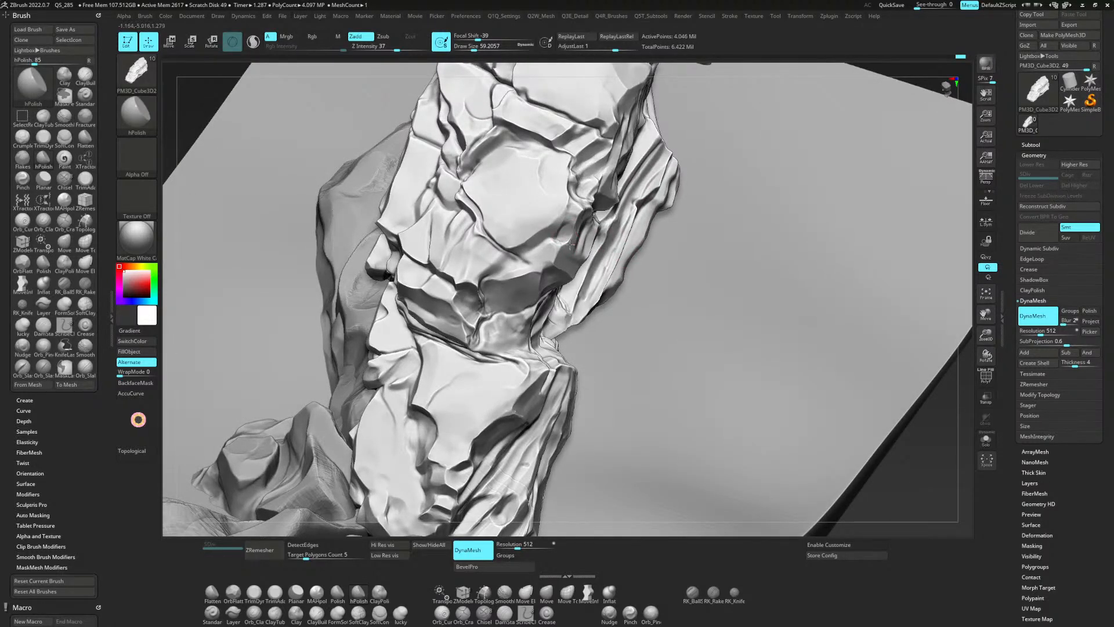
pyautogui.moveTo(571, 244)
pyautogui.mouseDown()
pyautogui.moveTo(574, 213)
pyautogui.moveTo(535, 262)
pyautogui.moveTo(533, 243)
pyautogui.mouseUp()
pyautogui.click(828, 16)
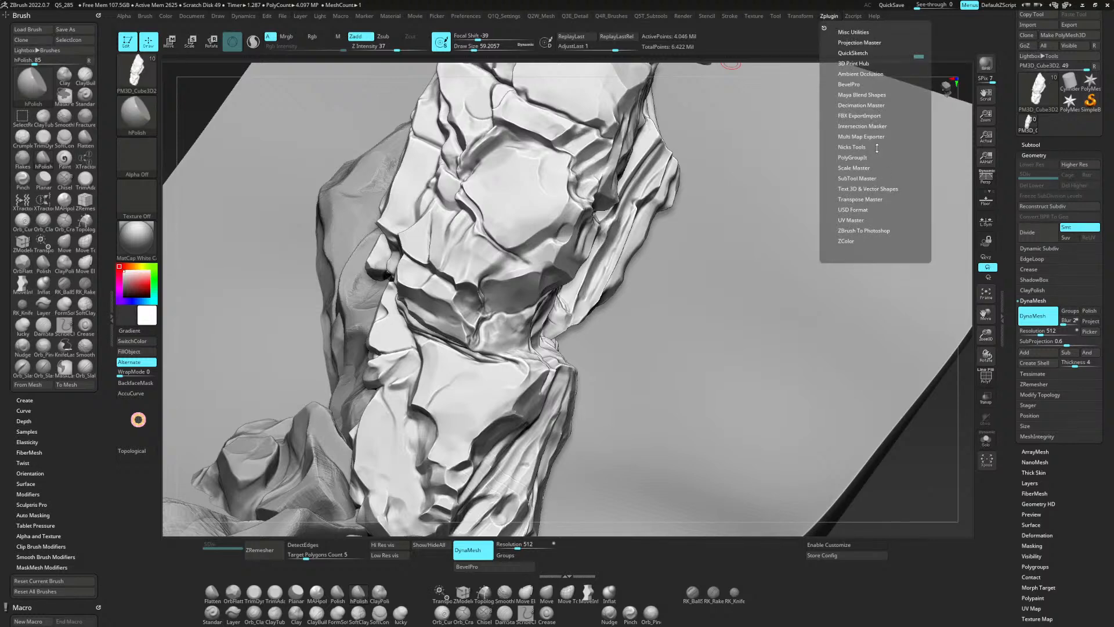
pyautogui.click(862, 104)
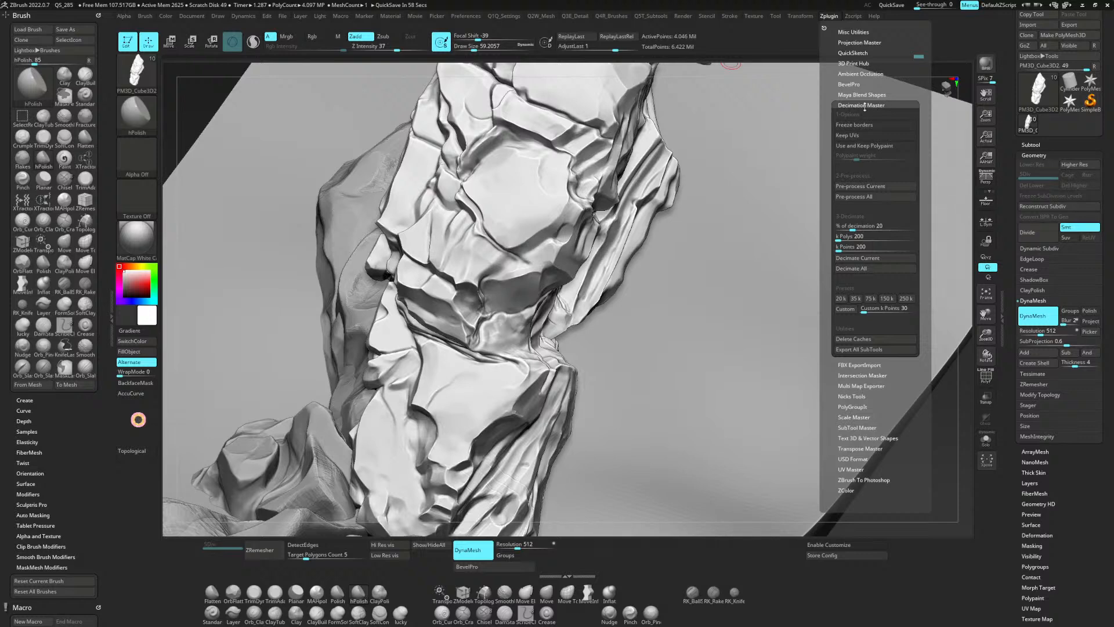
# Make the small rock sm_smallright the active subtool and duplicate it.
pyautogui.keyDown('alt'); pyautogui.moveTo(941, 456); pyautogui.dragTo(772, 341); pyautogui.keyUp('alt')
pyautogui.keyDown('alt'); pyautogui.click(733, 408); pyautogui.keyUp('alt')
pyautogui.moveTo(772, 341); pyautogui.dragTo(807, 337)
pyautogui.click(1044, 155)
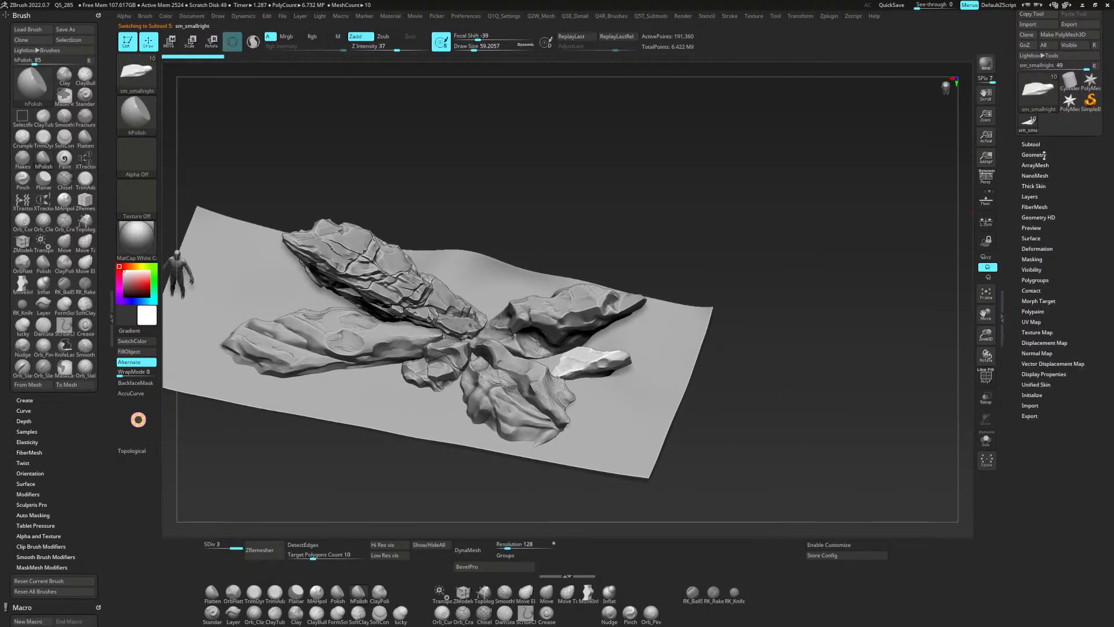
pyautogui.click(1038, 144)
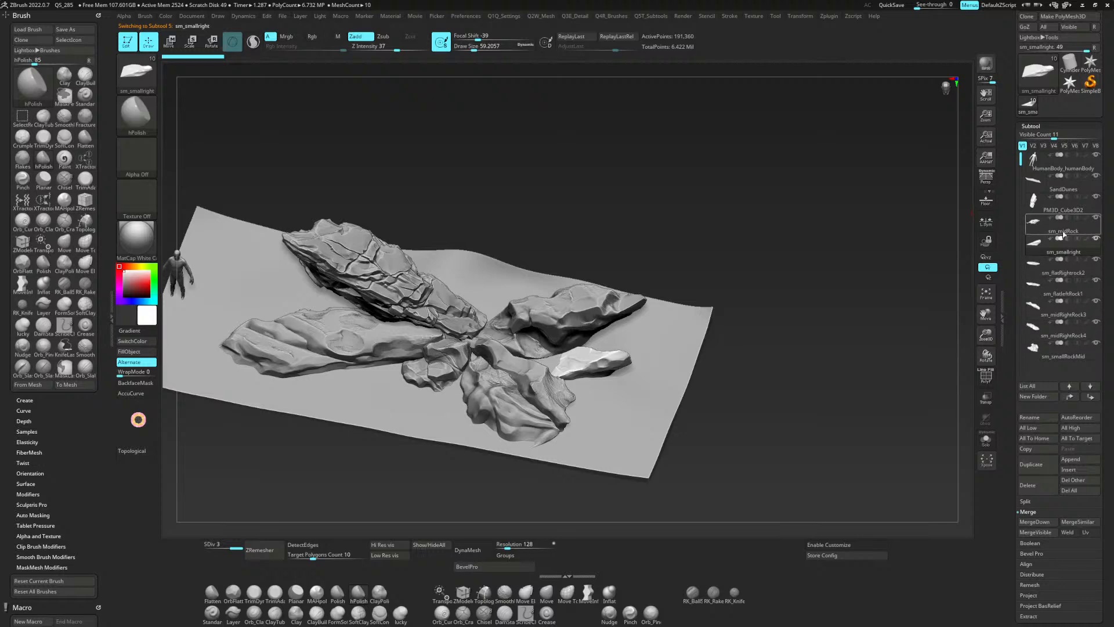
pyautogui.click(1030, 464)
# Move the duplicated small rock sideways until it sits clear of the terrain.
pyautogui.keyDown('alt'); pyautogui.moveTo(811, 378); pyautogui.dragTo(833, 373); pyautogui.keyUp('alt')
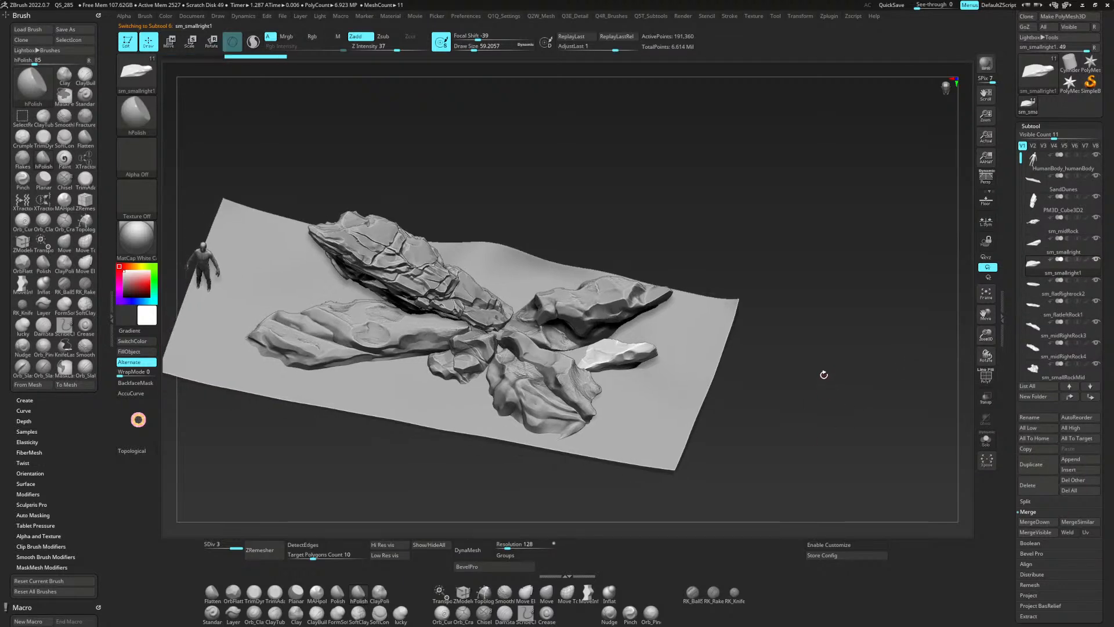
pyautogui.press('w')
pyautogui.moveTo(586, 278); pyautogui.dragTo(788, 302)
pyautogui.moveTo(839, 456); pyautogui.dragTo(748, 317)
# Show the duplicated rock's polygon wireframe and pre-process the current subtool with Decimation Master.
pyautogui.hotkey('shift', 'f')
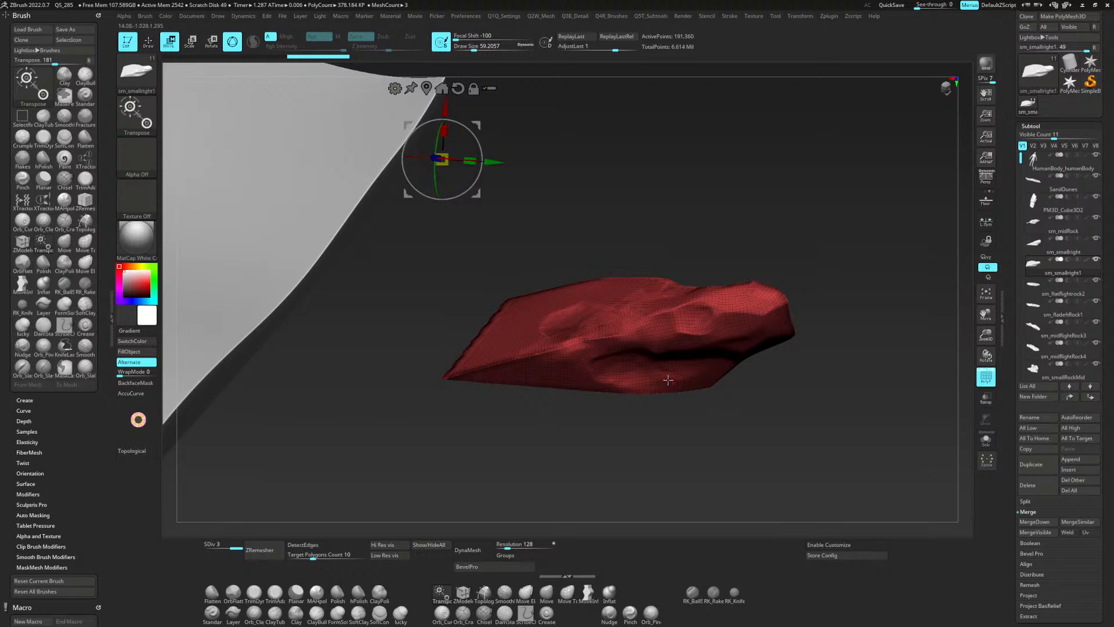
pyautogui.keyDown('alt'); pyautogui.moveTo(792, 404); pyautogui.dragTo(794, 400); pyautogui.keyUp('alt')
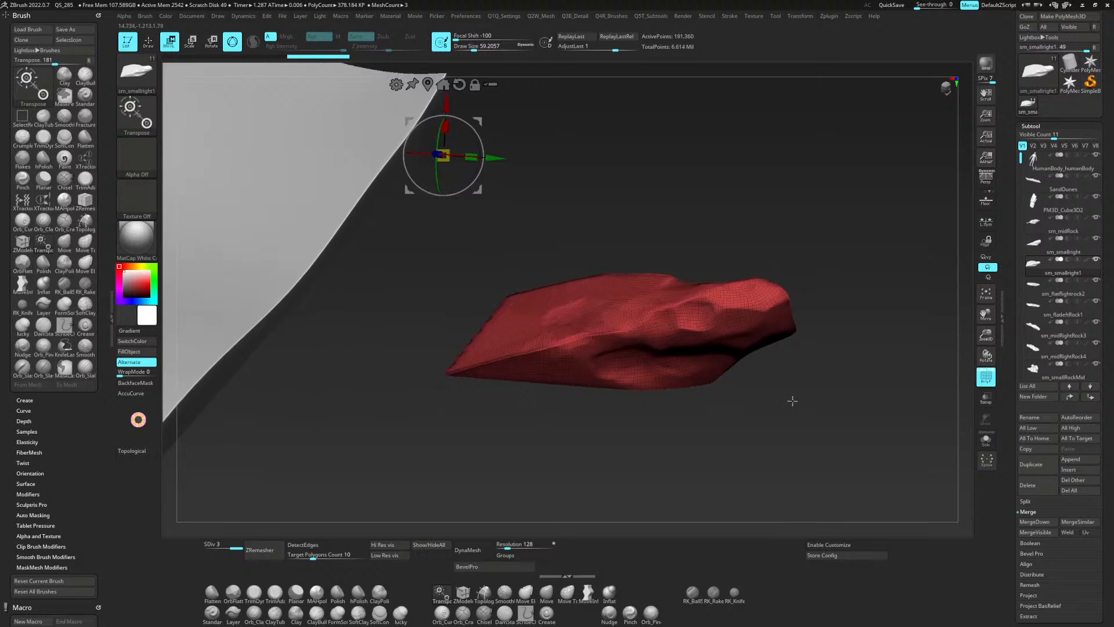
pyautogui.click(804, 16)
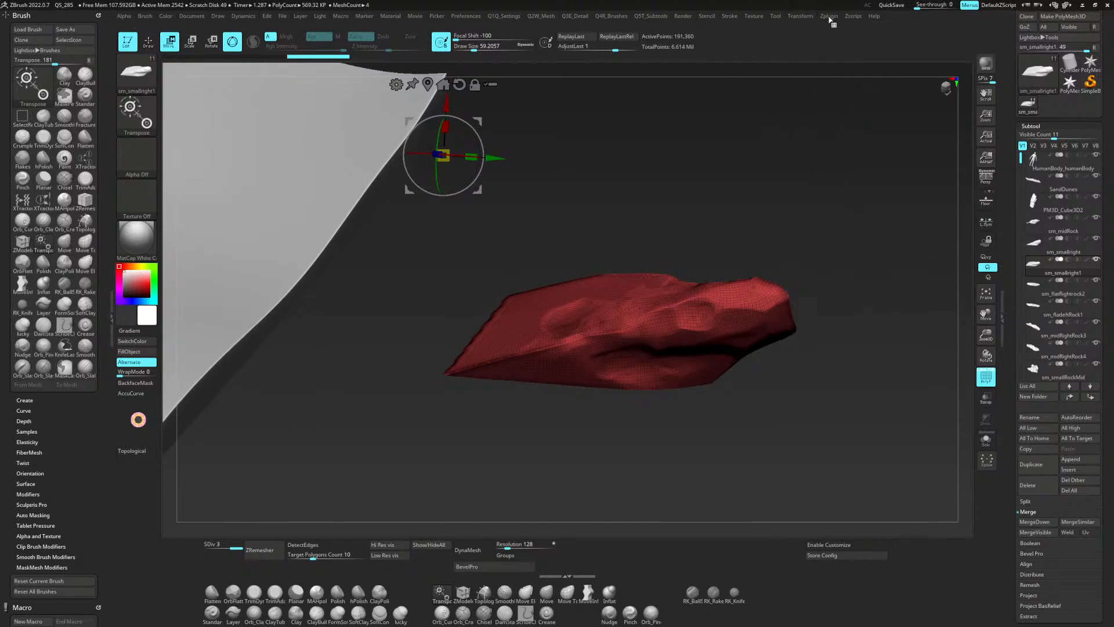
pyautogui.click(830, 17)
pyautogui.click(867, 105)
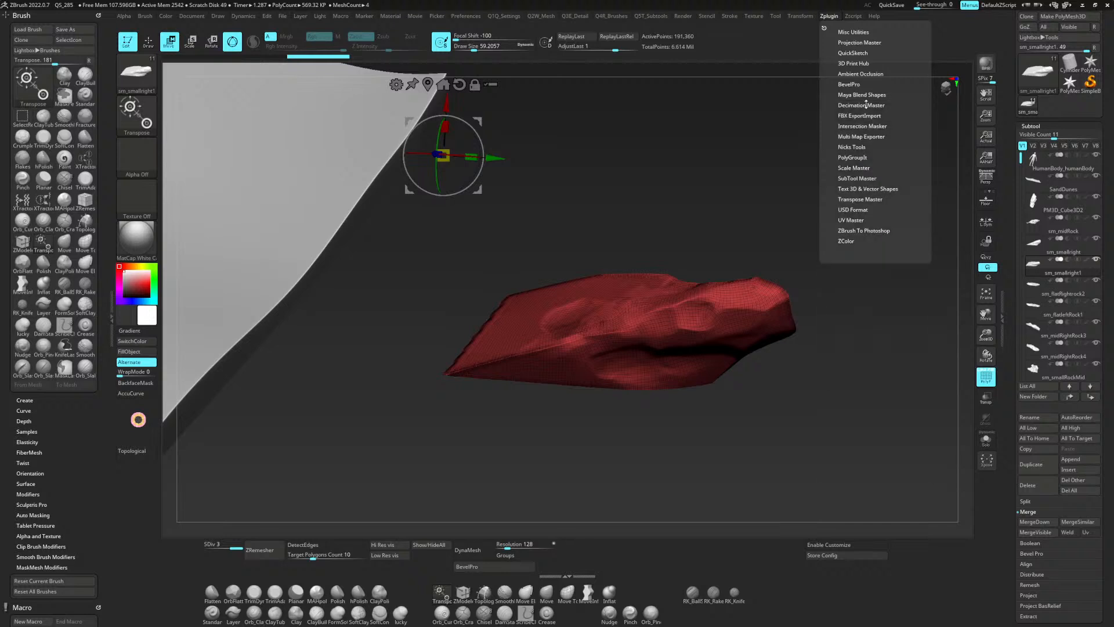
pyautogui.click(862, 105)
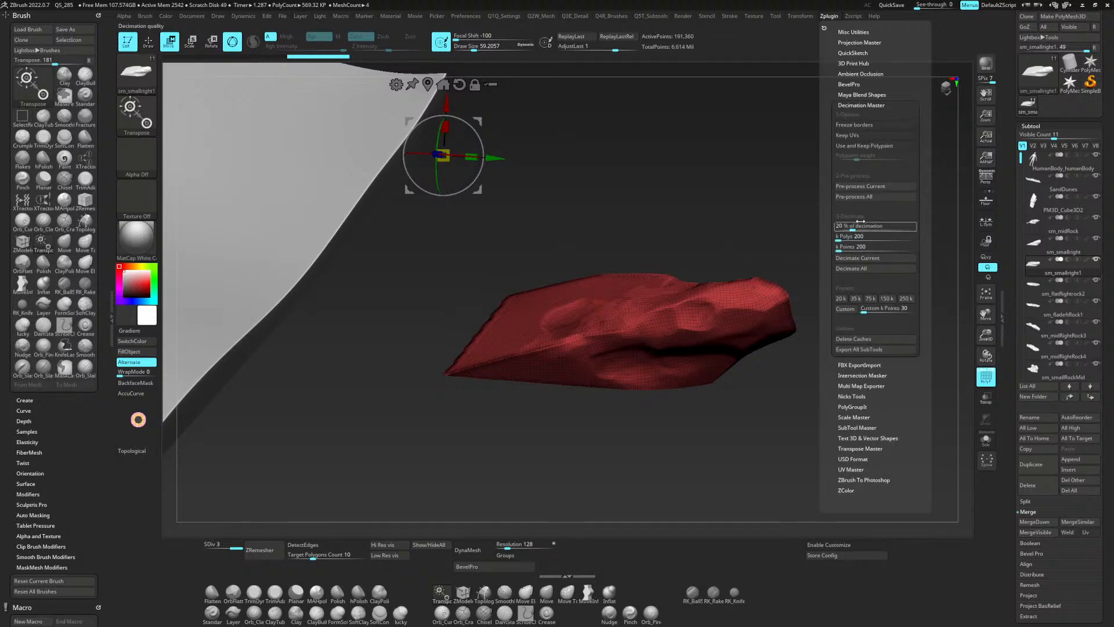
pyautogui.click(869, 188)
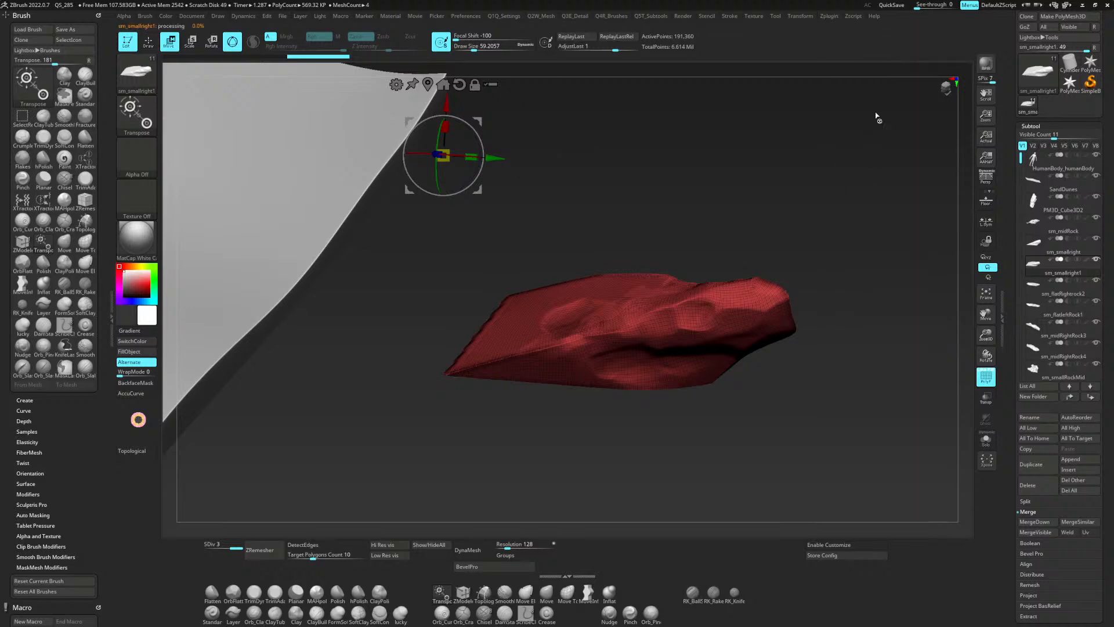
# Dock the Zplugin palette above the Tool palette so that the Decimation Master settings stay open.
pyautogui.click(830, 18)
pyautogui.click(825, 27)
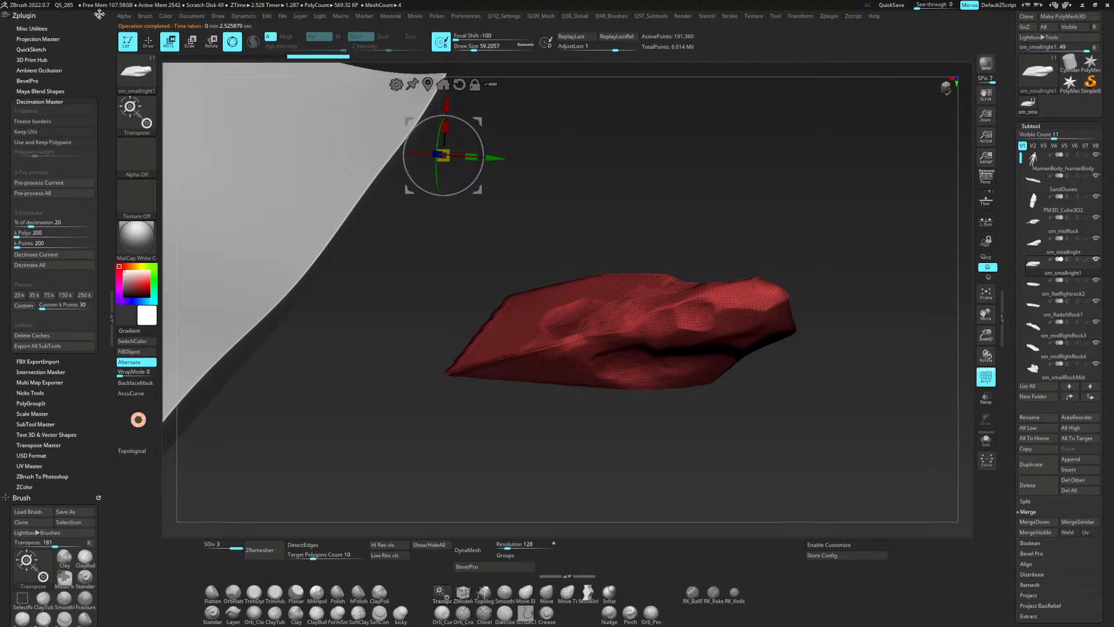
pyautogui.moveTo(92, 13)
pyautogui.mouseDown()
pyautogui.moveTo(734, 82)
pyautogui.moveTo(1021, 81)
pyautogui.moveTo(1082, 43)
pyautogui.mouseUp()
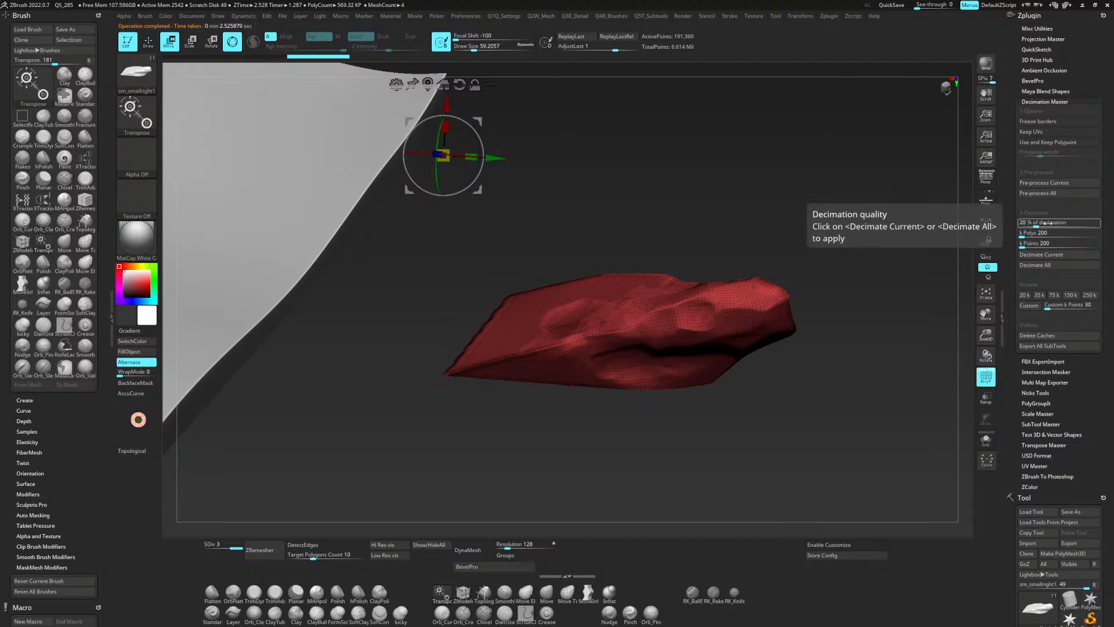
# Decimate the duplicated rock to 5 k polys, inspect its wireframe from the side, and undo the decimation.
pyautogui.moveTo(1036, 222); pyautogui.dragTo(1059, 234)
pyautogui.click(1060, 234)
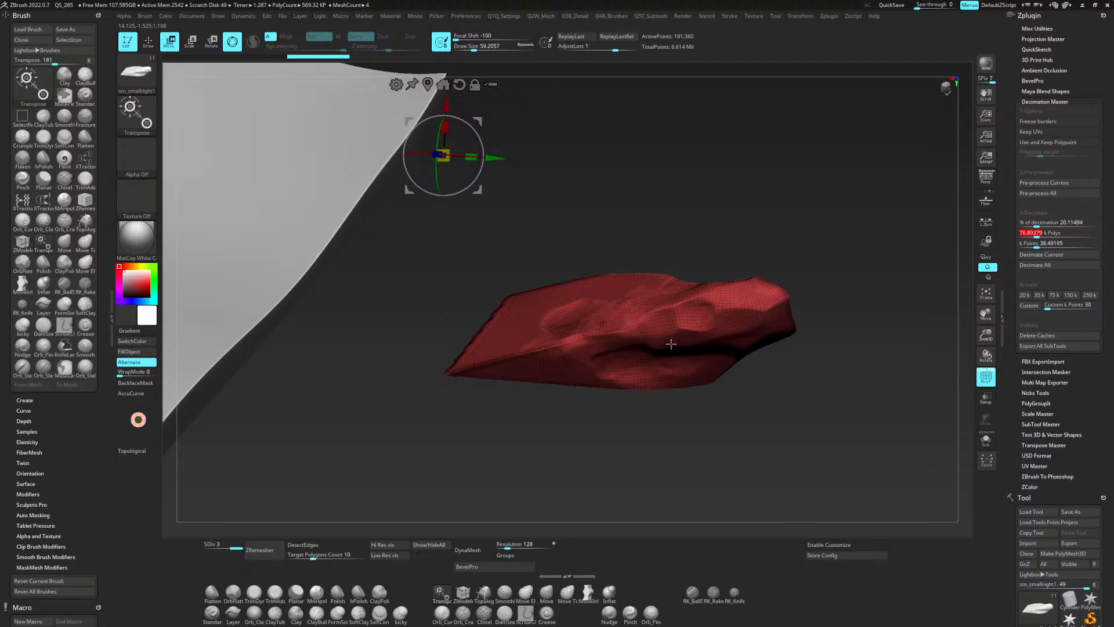
pyautogui.write('5')
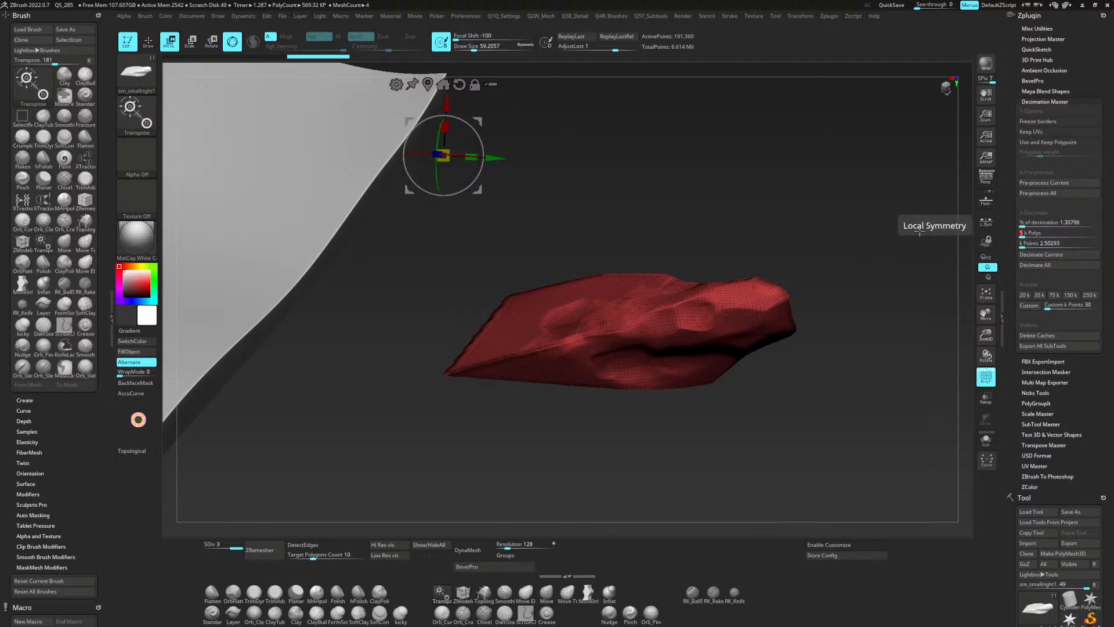
pyautogui.click(1062, 255)
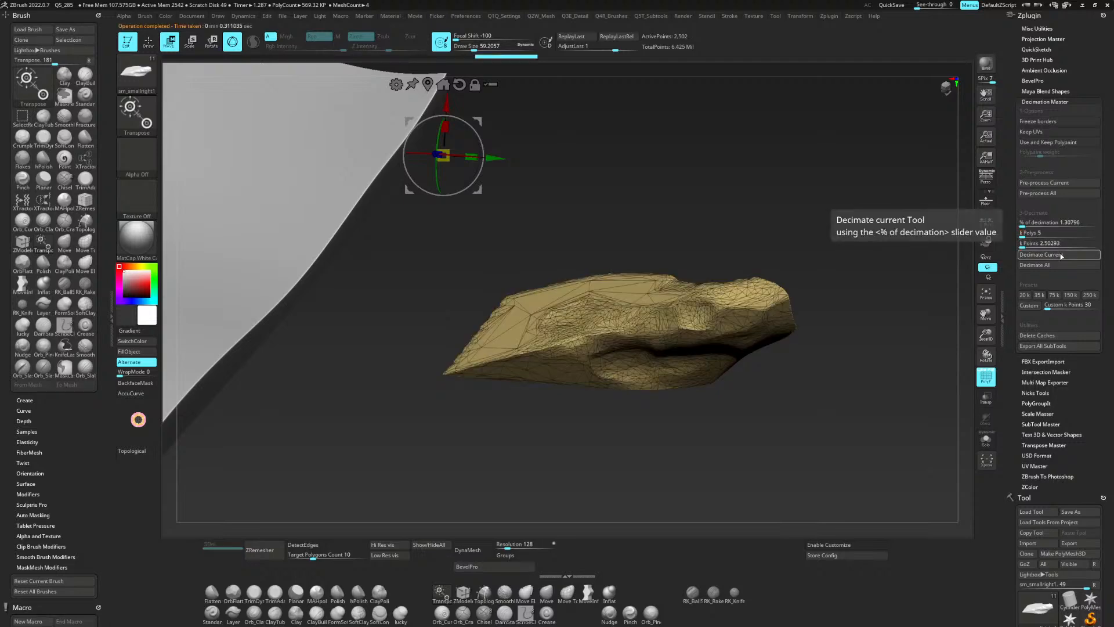
pyautogui.moveTo(906, 316); pyautogui.dragTo(928, 428)
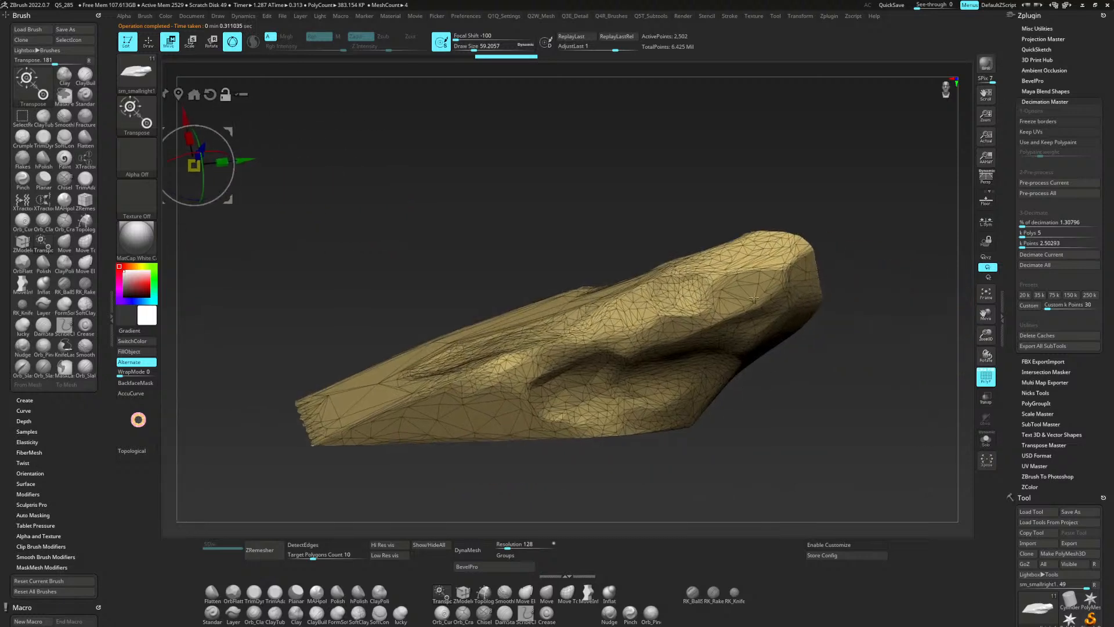
pyautogui.moveTo(804, 401); pyautogui.dragTo(799, 396)
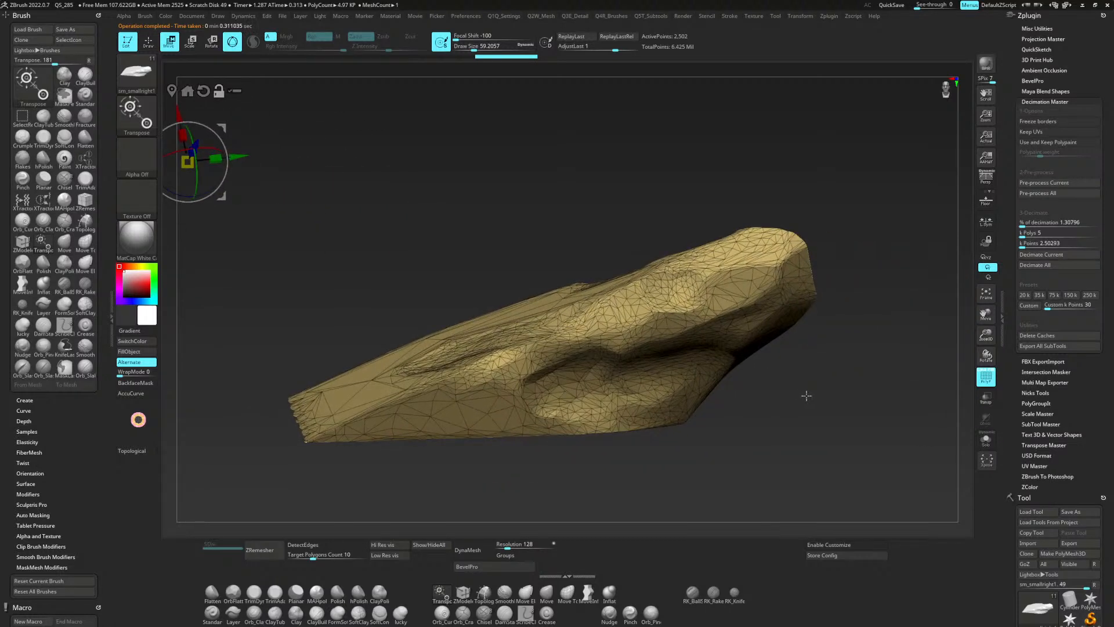
pyautogui.hotkey('ctrl', 'z')
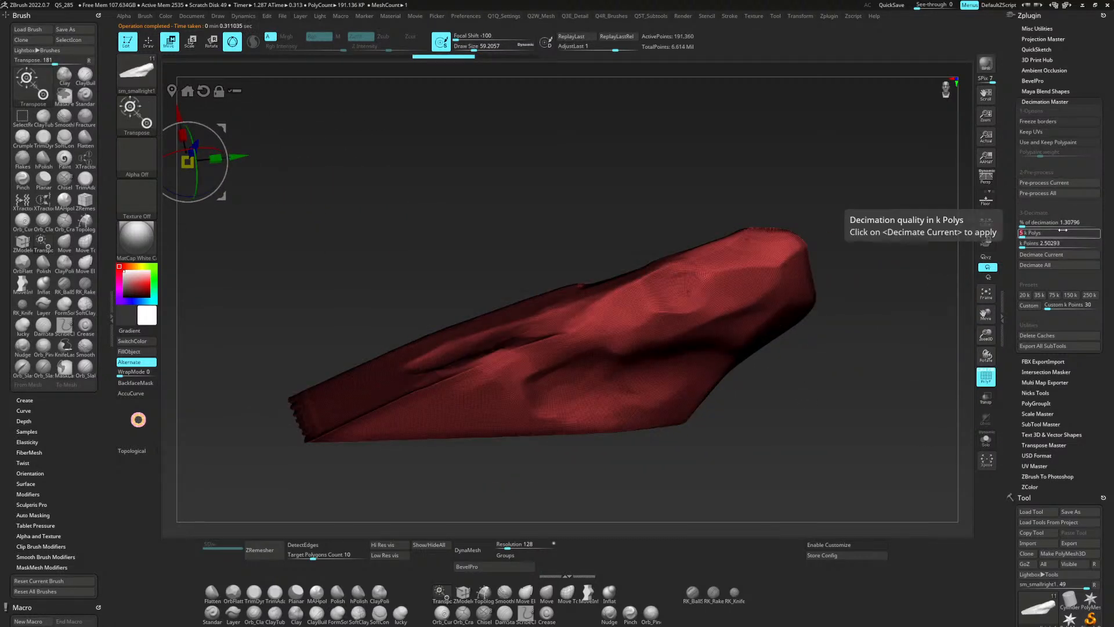
# Set the decimation target to 2 k polys, decimate the duplicated rock, check its other side, and undo the decimation.
pyautogui.press('Return')
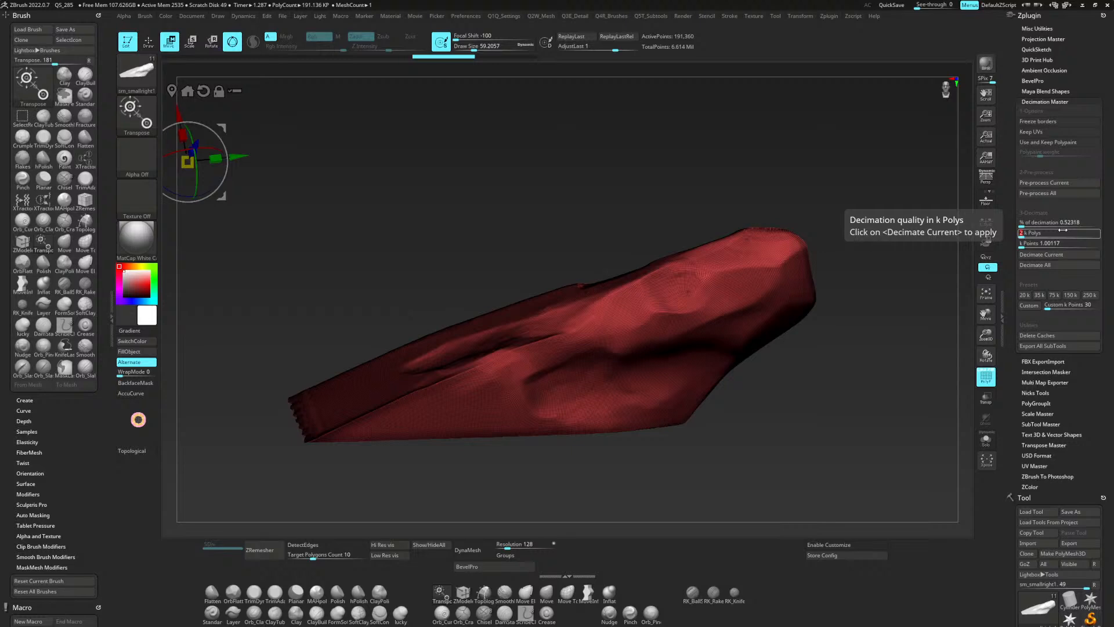
pyautogui.click(1041, 254)
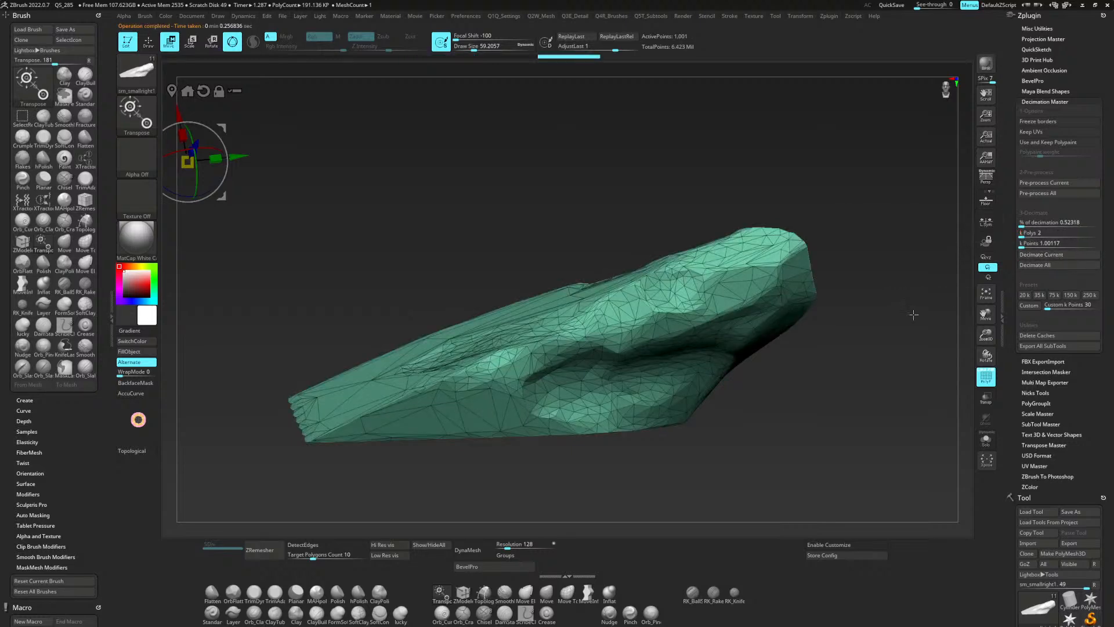
pyautogui.moveTo(927, 263); pyautogui.dragTo(641, 312)
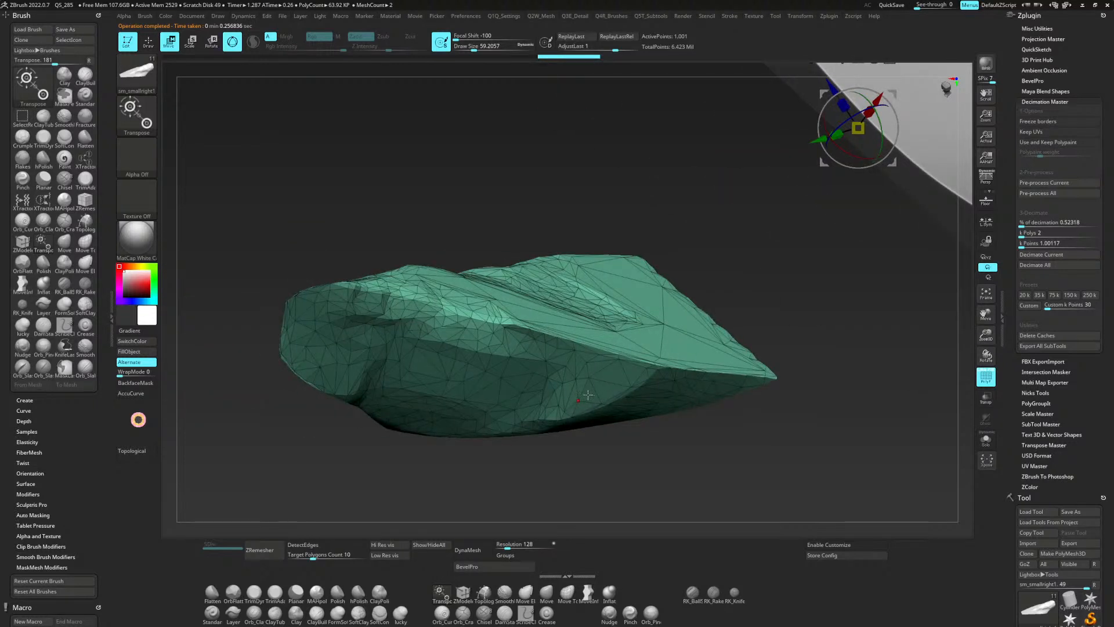
pyautogui.hotkey('ctrl', 'z')
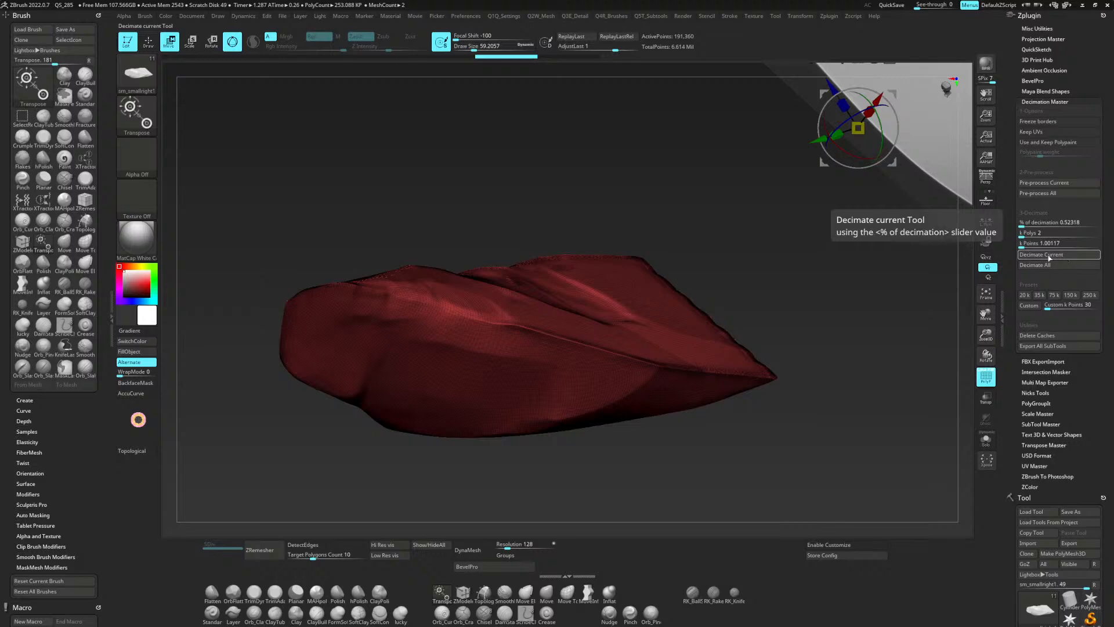
# Decimate the duplicated rock to 2 k polys again, check it with and without its wireframe, and undo the decimation.
pyautogui.click(1041, 255)
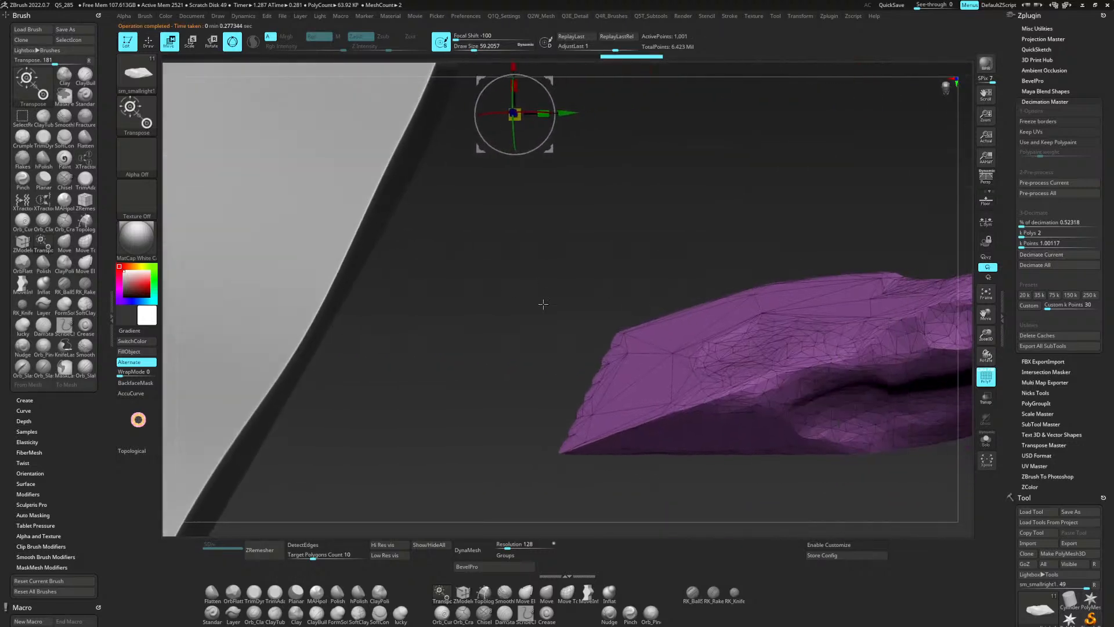
pyautogui.keyDown('alt'); pyautogui.moveTo(810, 264); pyautogui.dragTo(811, 333); pyautogui.keyUp('alt')
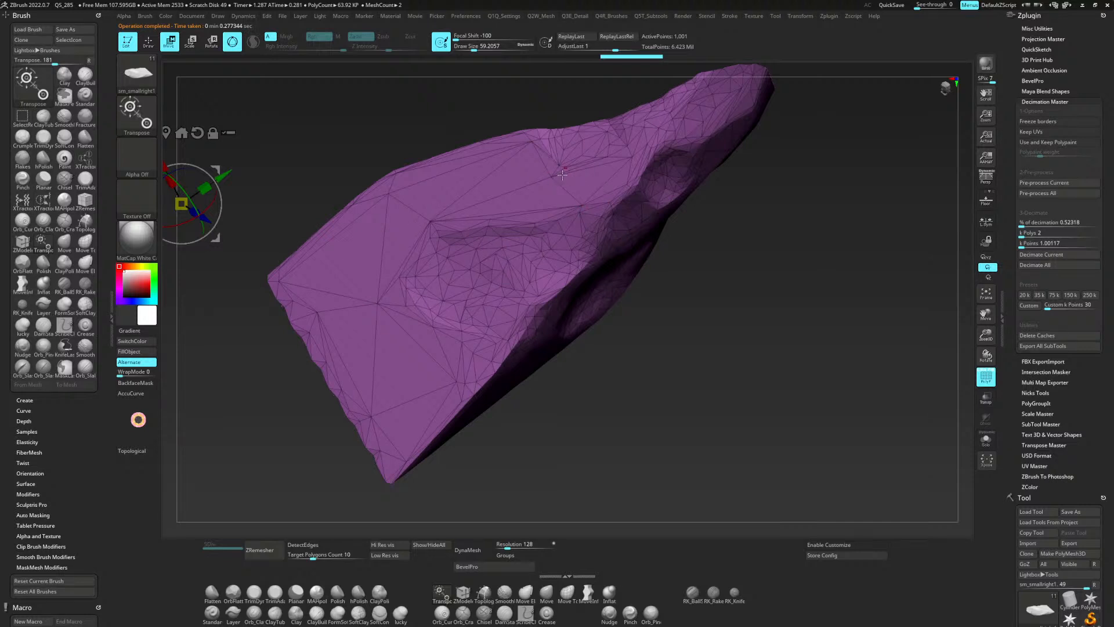
pyautogui.moveTo(676, 178); pyautogui.dragTo(732, 236)
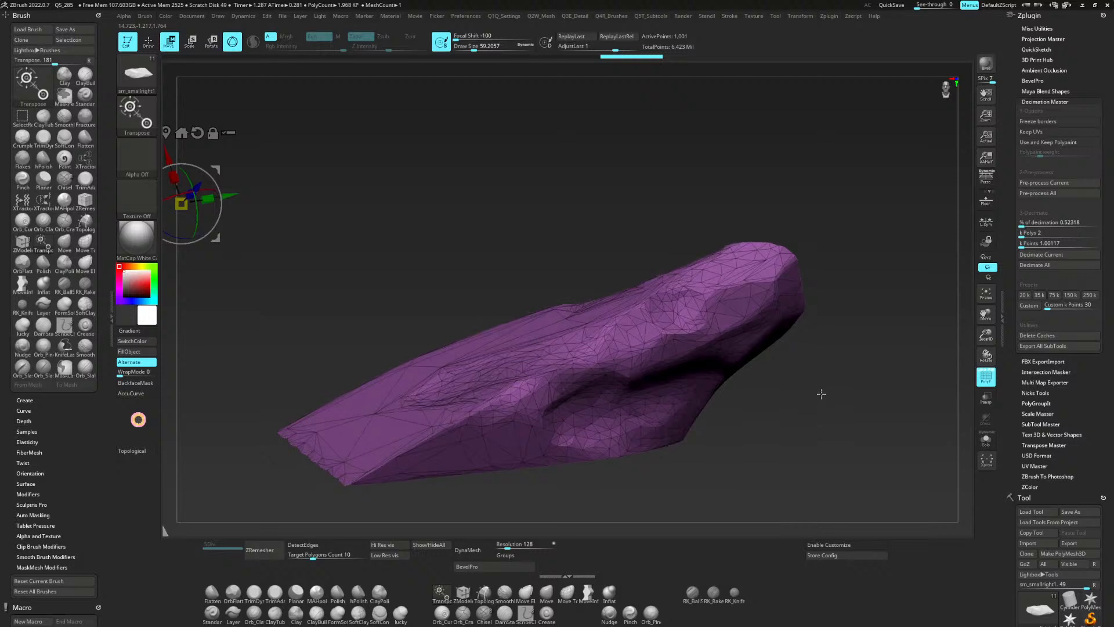
pyautogui.hotkey('shift', 'f')
pyautogui.moveTo(846, 318); pyautogui.dragTo(774, 236)
pyautogui.hotkey('ctrl', 'z')
# Compare the duplicated rock's shaded surface before and after a 2 k polys decimation, leaving the decimation undone.
pyautogui.click(1039, 254)
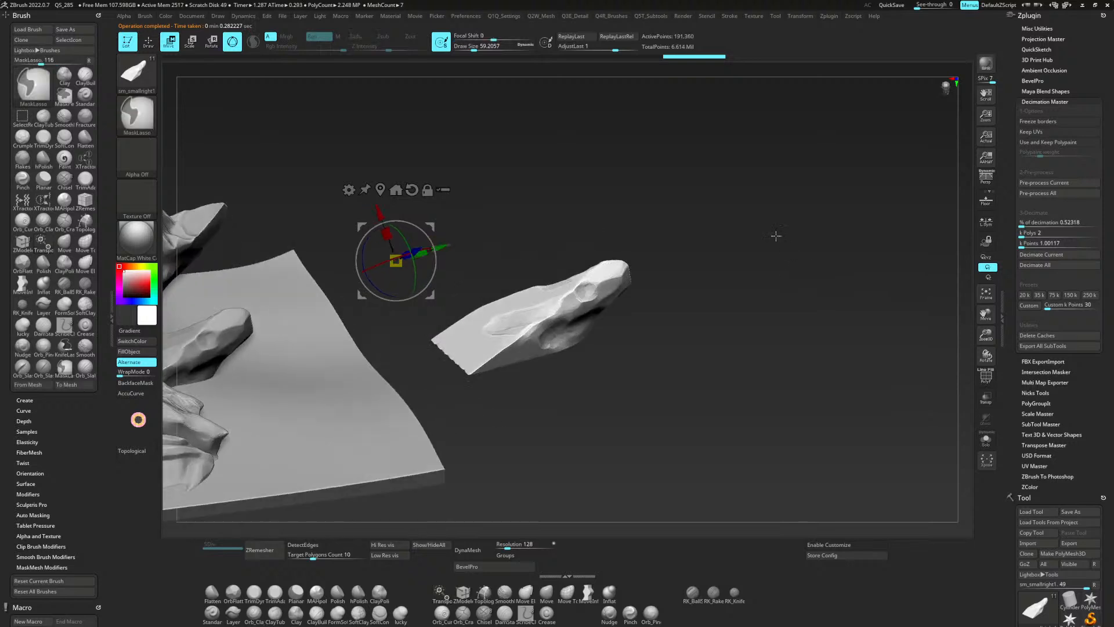
pyautogui.hotkey('ctrl', 'z')
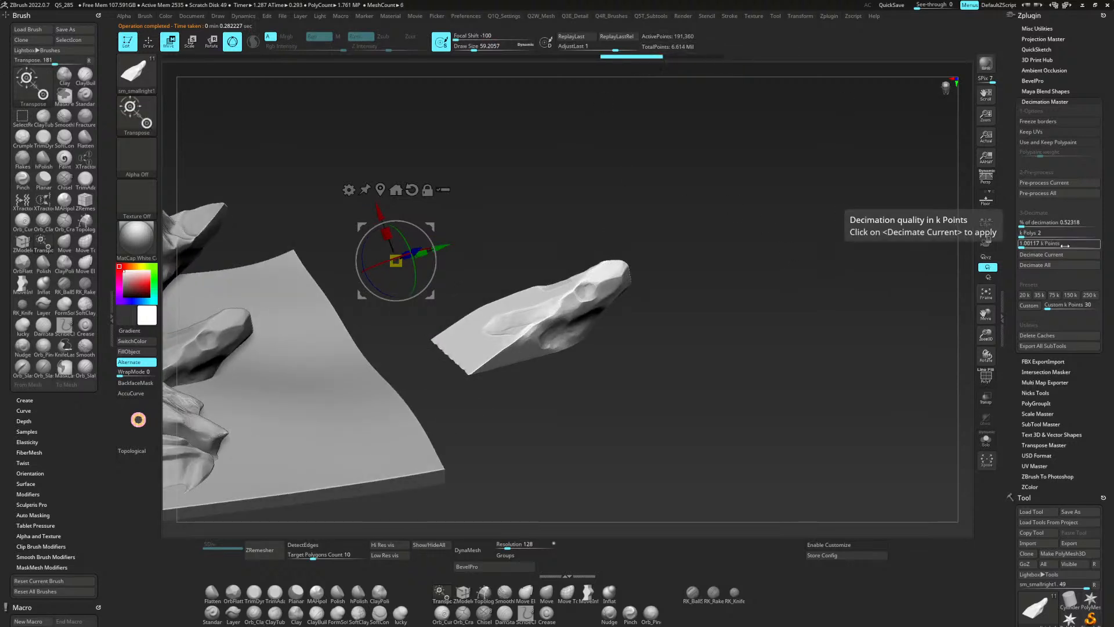
pyautogui.click(1038, 254)
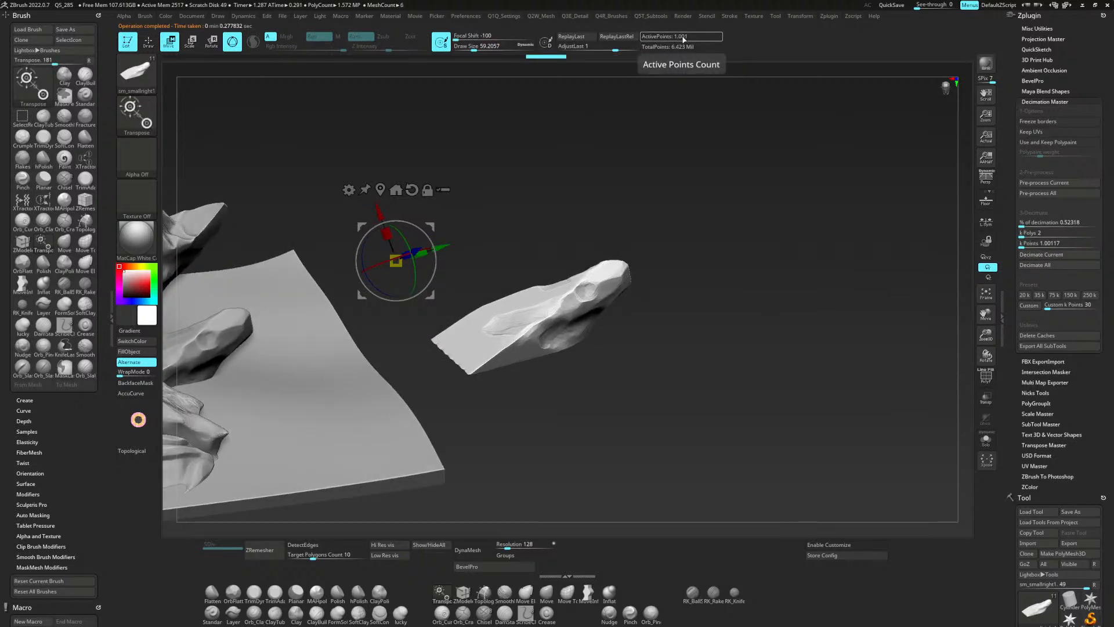
pyautogui.moveTo(770, 204); pyautogui.dragTo(776, 255)
pyautogui.keyDown('alt'); pyautogui.moveTo(777, 256); pyautogui.dragTo(798, 302); pyautogui.keyUp('alt')
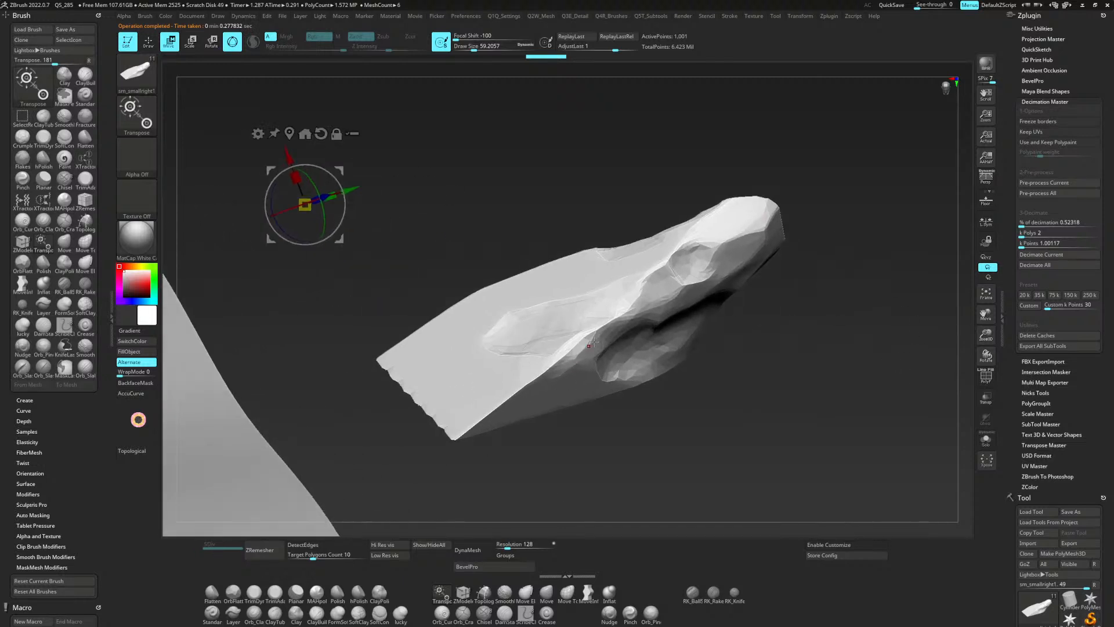
pyautogui.hotkey('ctrl', 'z')
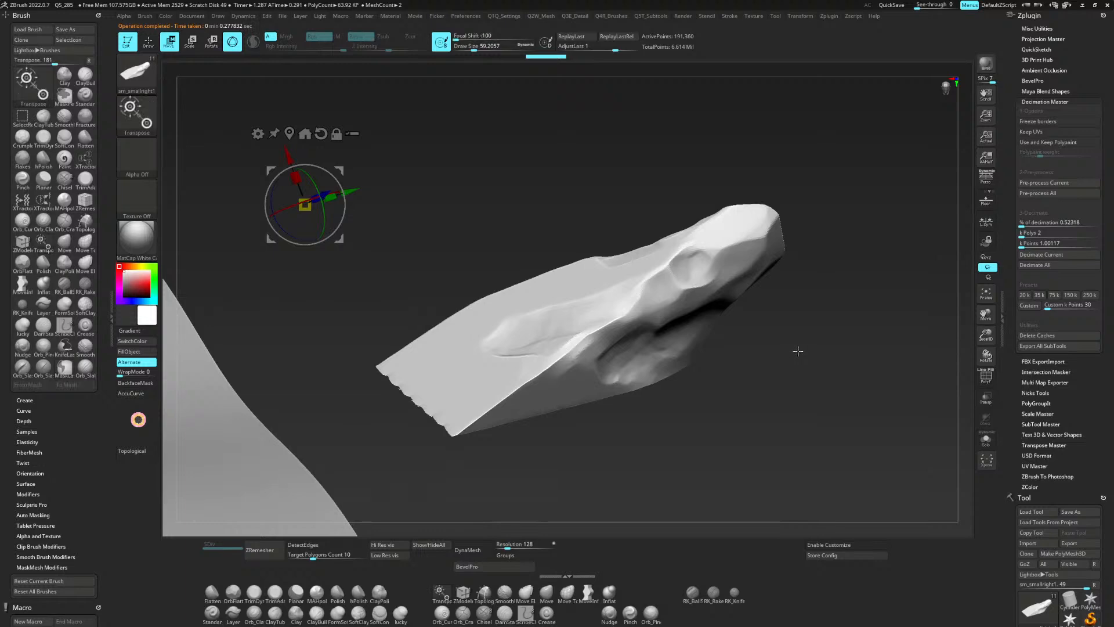
# Return to the large leaning rock, make it the active subtool, and review its cracked faces.
pyautogui.moveTo(799, 350)
pyautogui.mouseDown()
pyautogui.moveTo(798, 366)
pyautogui.moveTo(722, 276)
pyautogui.moveTo(903, 298)
pyautogui.mouseUp()
pyautogui.moveTo(625, 197); pyautogui.dragTo(642, 99)
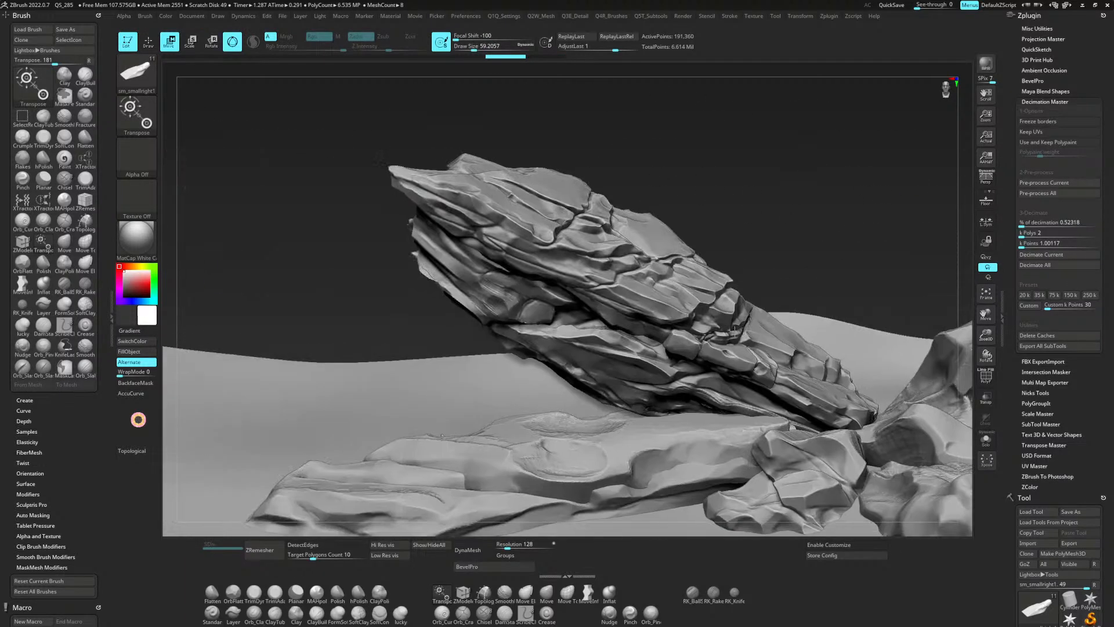
pyautogui.keyDown('alt'); pyautogui.click(716, 293); pyautogui.keyUp('alt')
pyautogui.moveTo(834, 229); pyautogui.dragTo(761, 236)
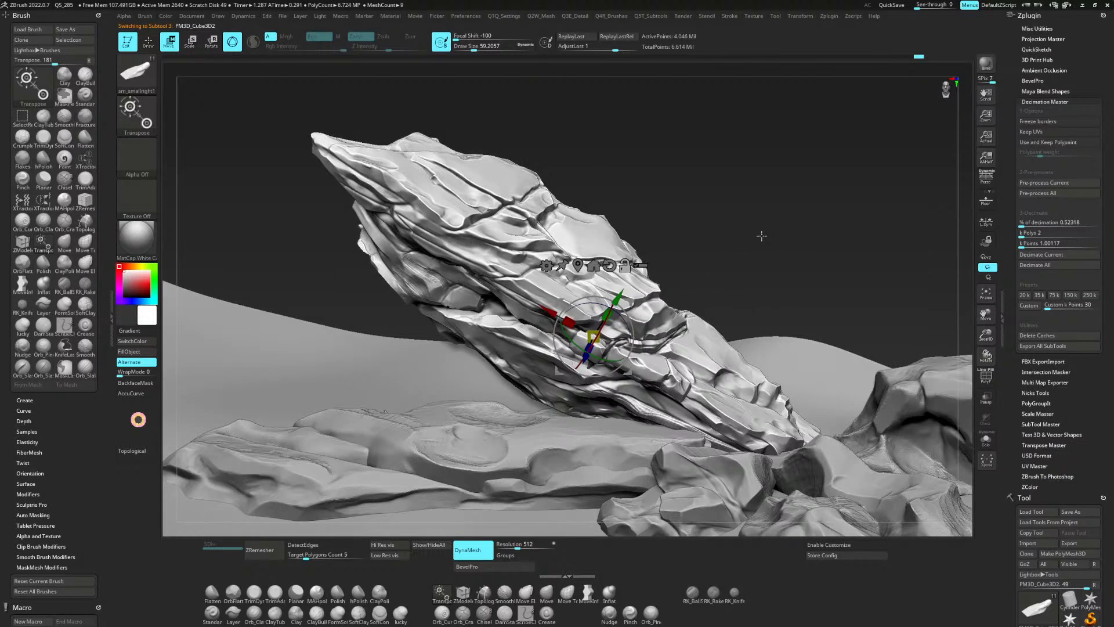
pyautogui.moveTo(804, 271)
pyautogui.mouseDown()
pyautogui.moveTo(769, 264)
pyautogui.moveTo(789, 264)
pyautogui.moveTo(789, 277)
pyautogui.mouseUp()
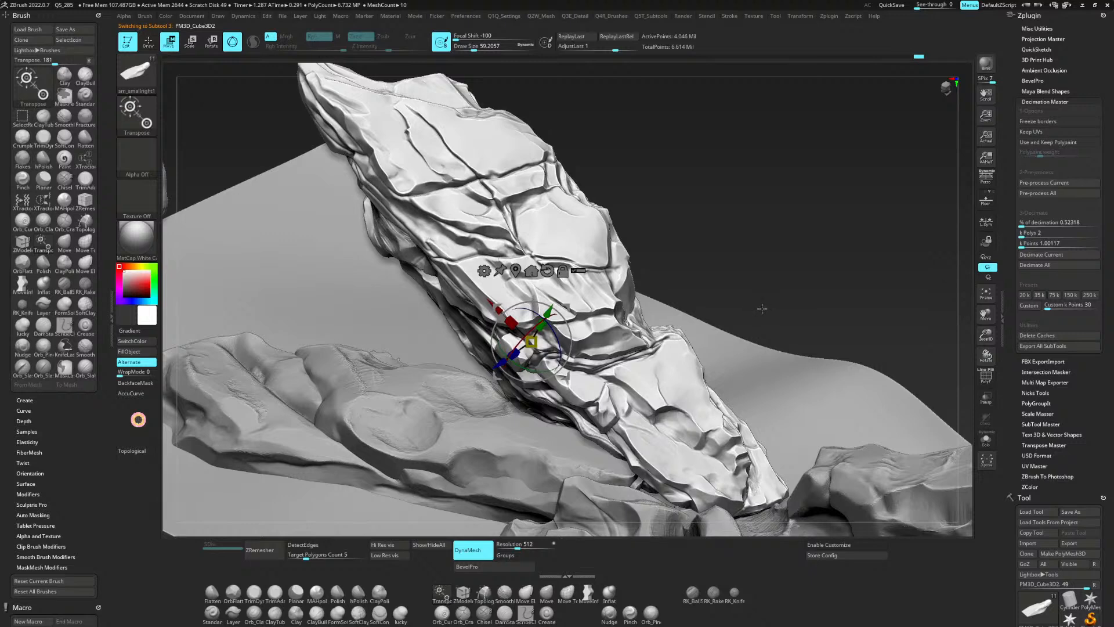
# Select the hPolish brush at a draw size of about 65 and polish the large leaning rock's cracked faces.
pyautogui.press('b')
pyautogui.press('h')
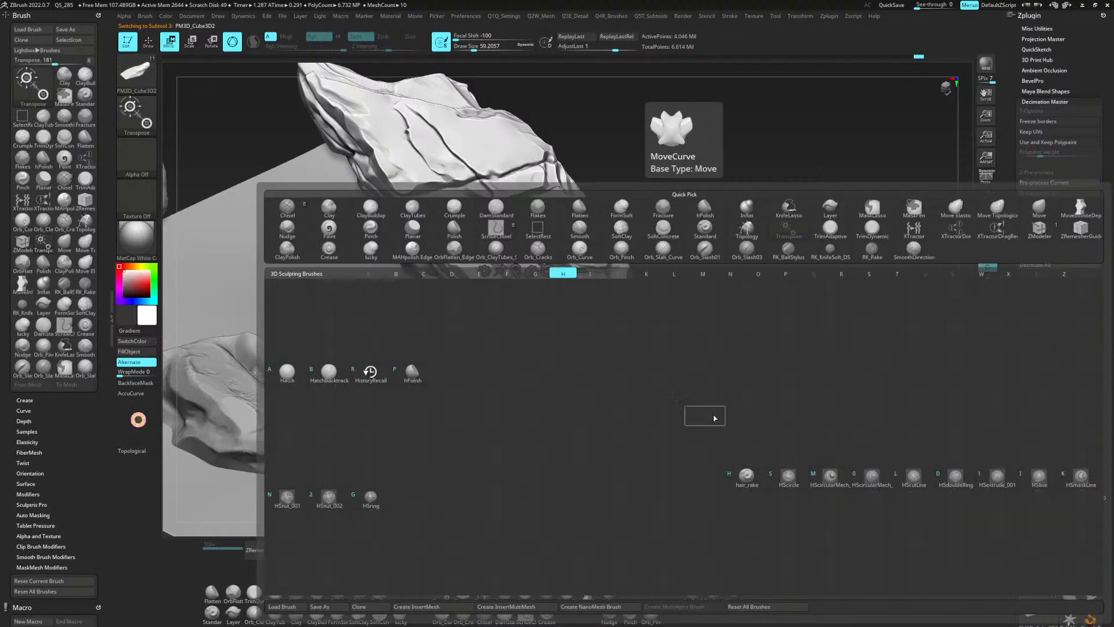
pyautogui.press('p')
pyautogui.press('space')
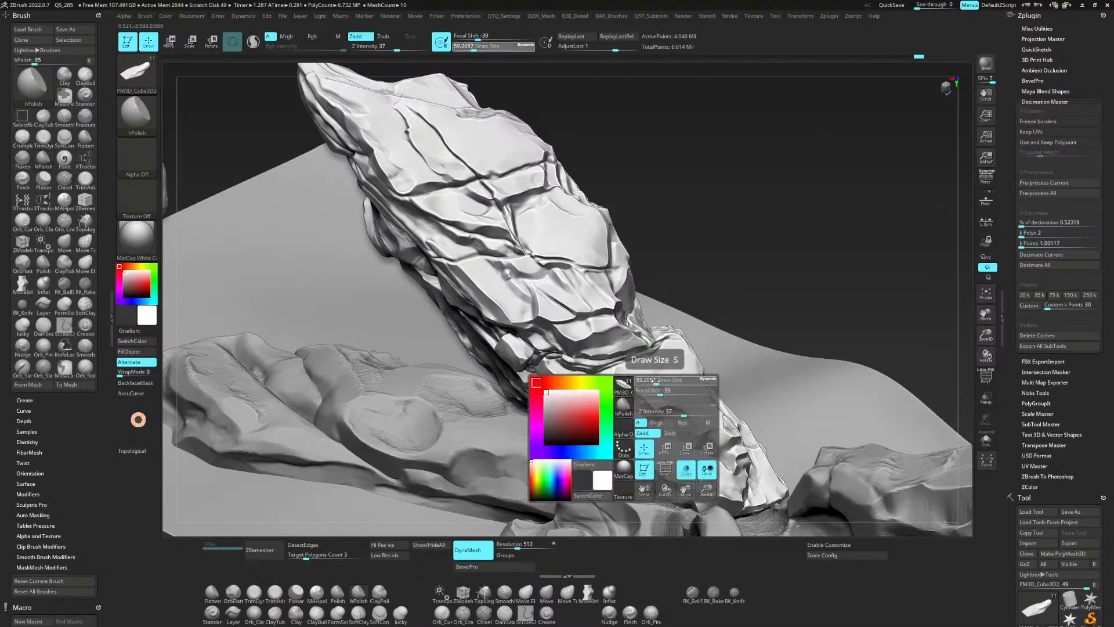
pyautogui.moveTo(656, 381)
pyautogui.mouseDown()
pyautogui.moveTo(637, 398)
pyautogui.moveTo(666, 424)
pyautogui.mouseUp()
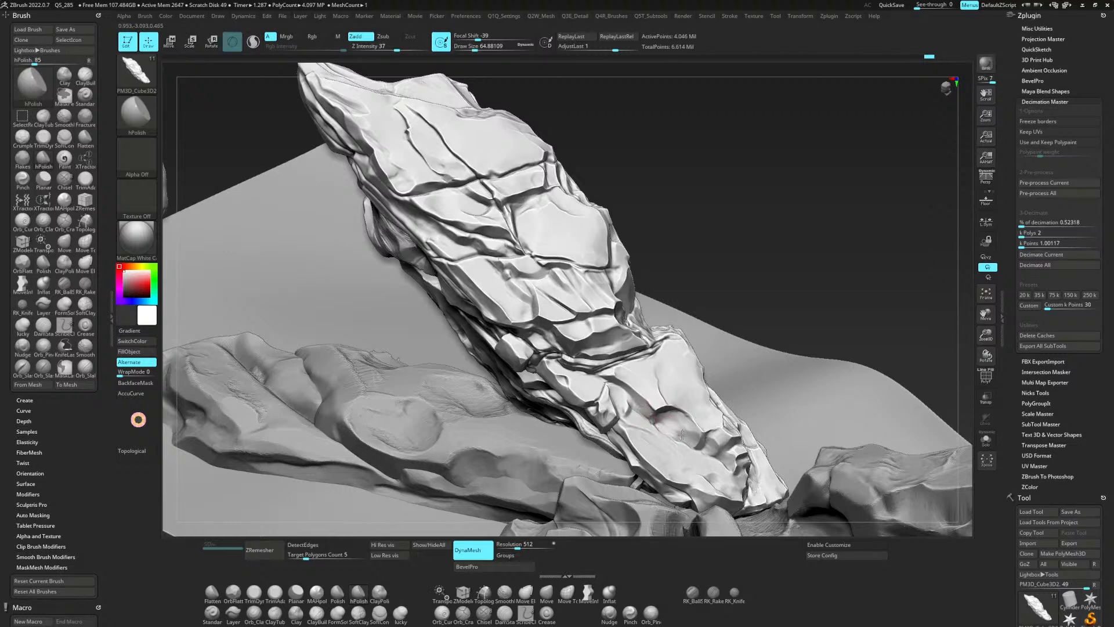
pyautogui.moveTo(813, 254); pyautogui.dragTo(495, 342)
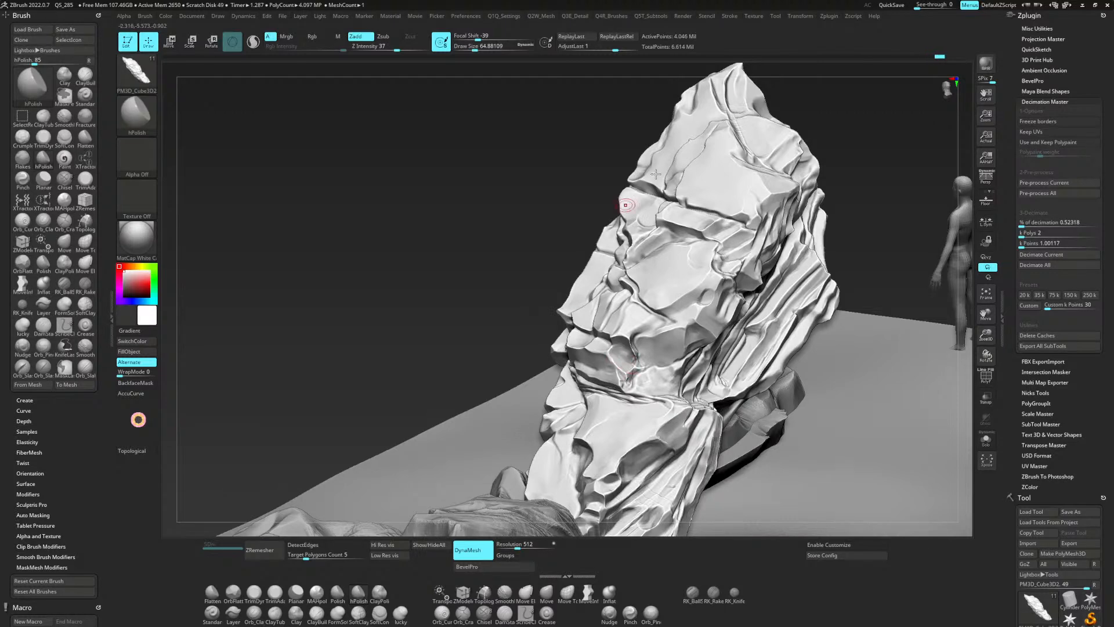
pyautogui.moveTo(637, 311); pyautogui.dragTo(649, 334, button='right')
# Switch to Firefox and search the web for "silent hill 2 piramid head topology" in a new tab.
pyautogui.hotkey('alt', 'Tab')
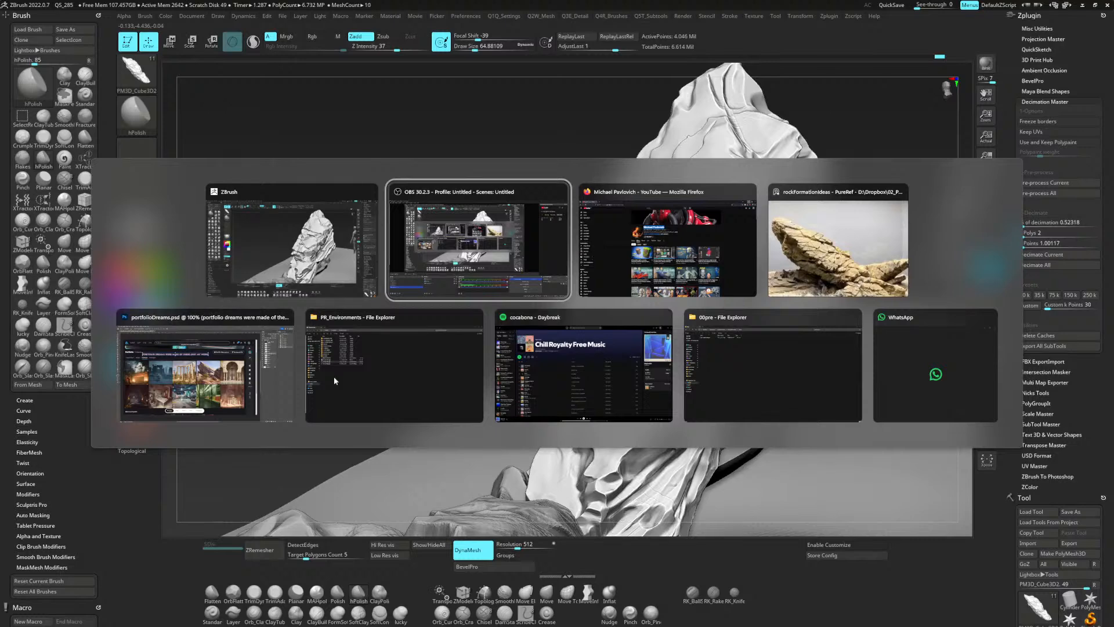
pyautogui.hotkey('alt', 'Tab')
pyautogui.click(126, 10)
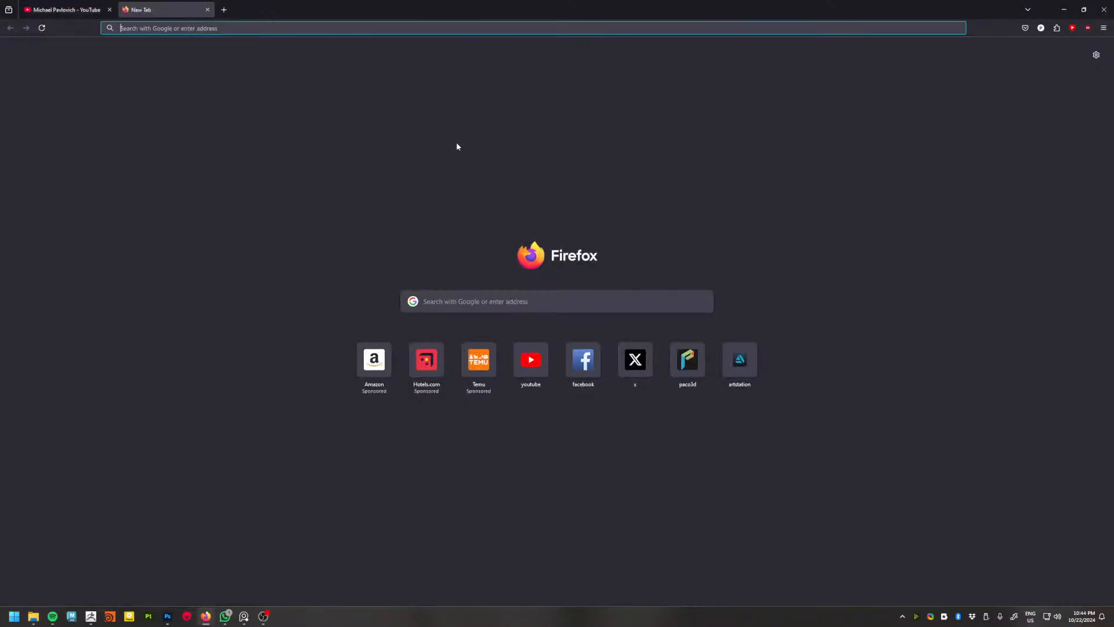
pyautogui.write('silent ')
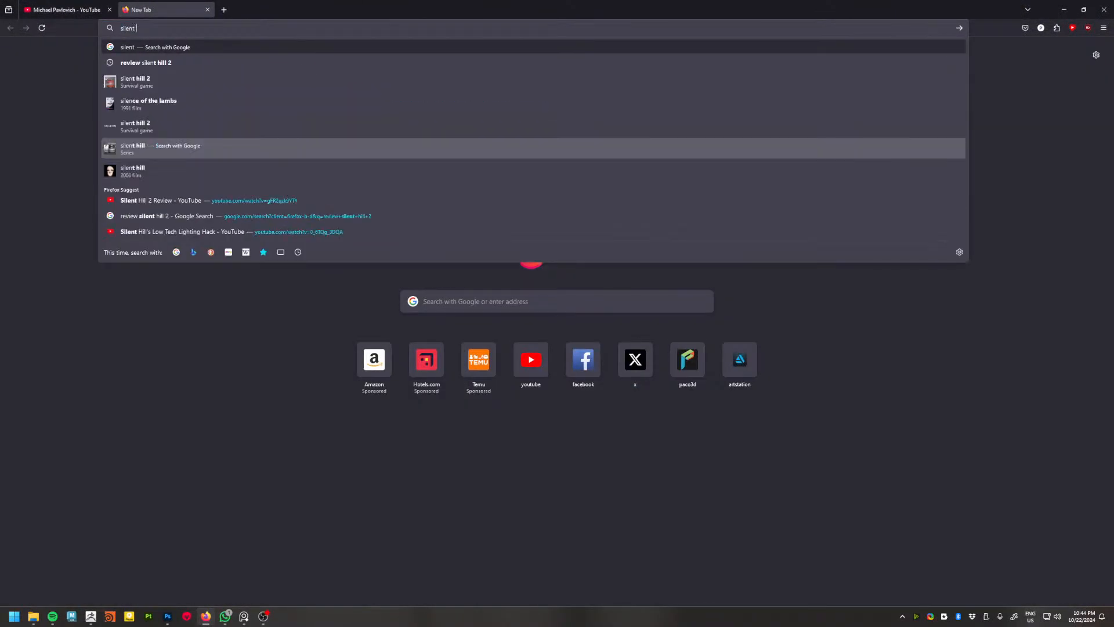
pyautogui.write('hill 2 h')
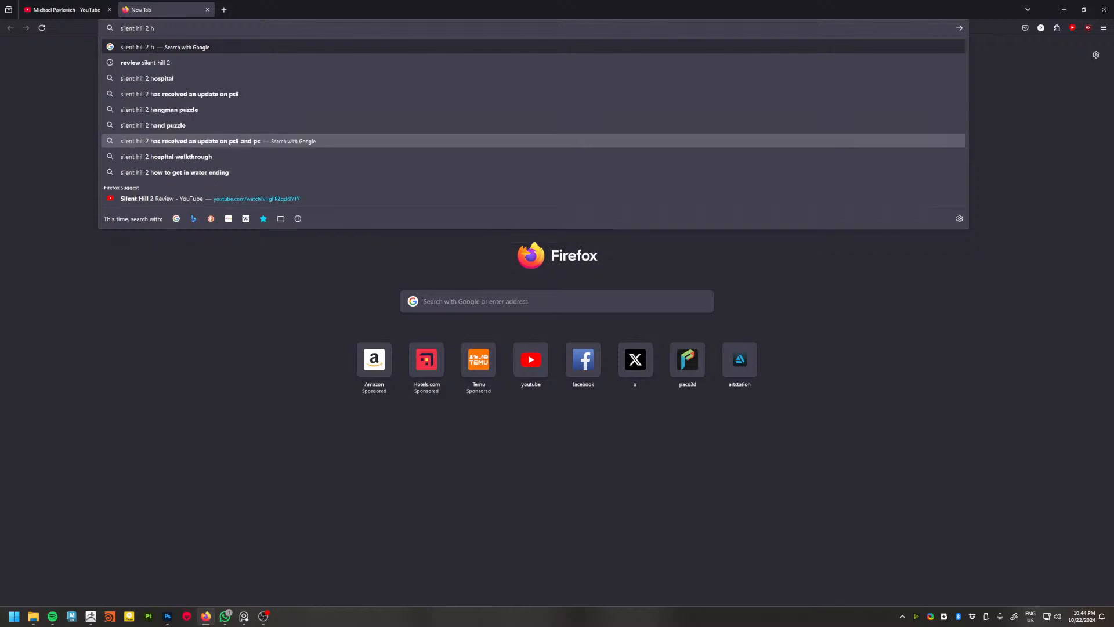
pyautogui.press('BackSpace')
pyautogui.write('piramid head ')
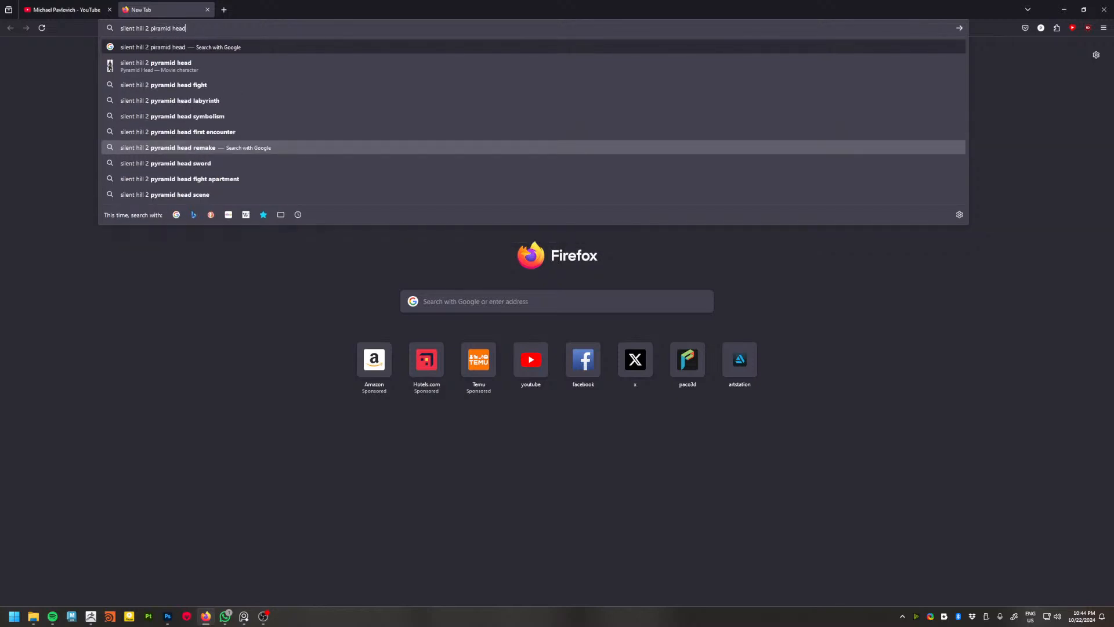
pyautogui.write('topology')
pyautogui.press('Return')
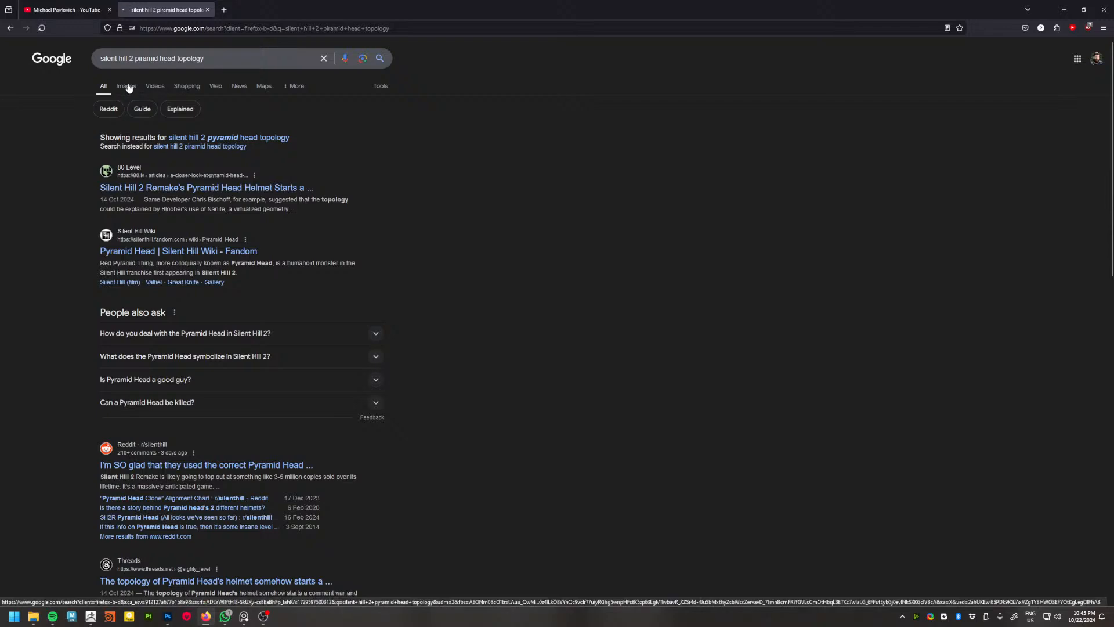
# Show the image results and preview several Pyramid Head pictures, including the Threads image of the helmet's wireframe.
pyautogui.click(129, 87)
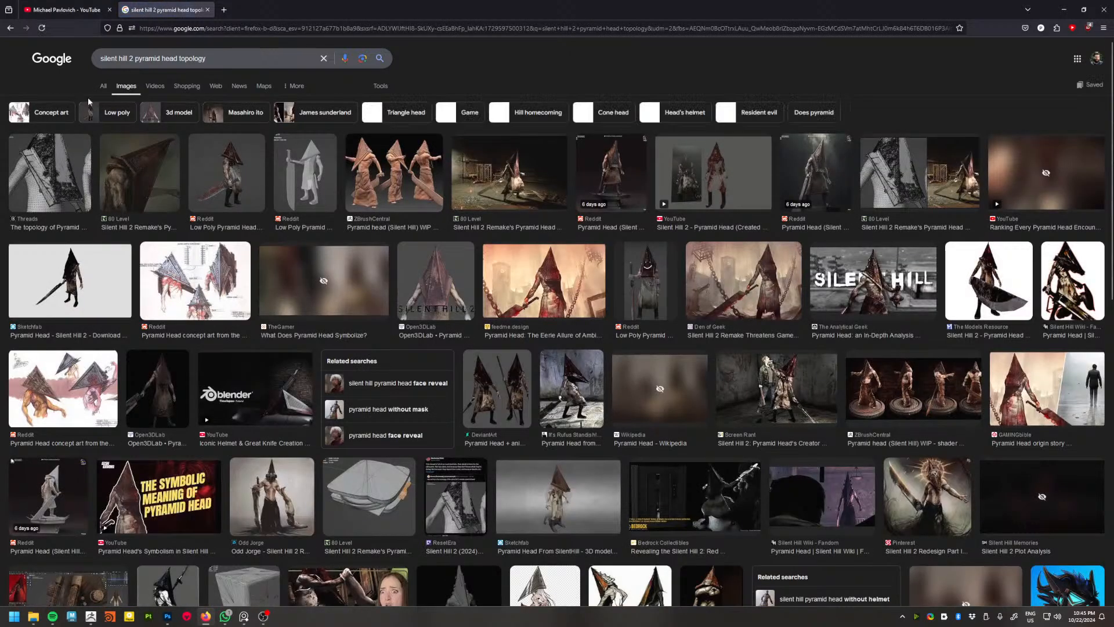
pyautogui.click(230, 170)
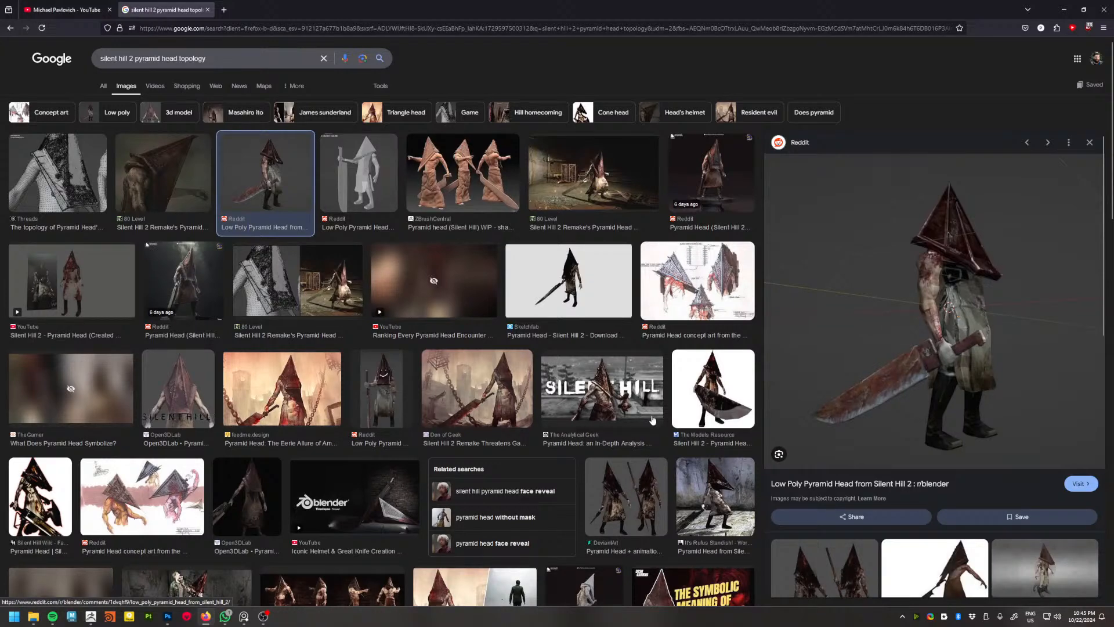
pyautogui.click(602, 387)
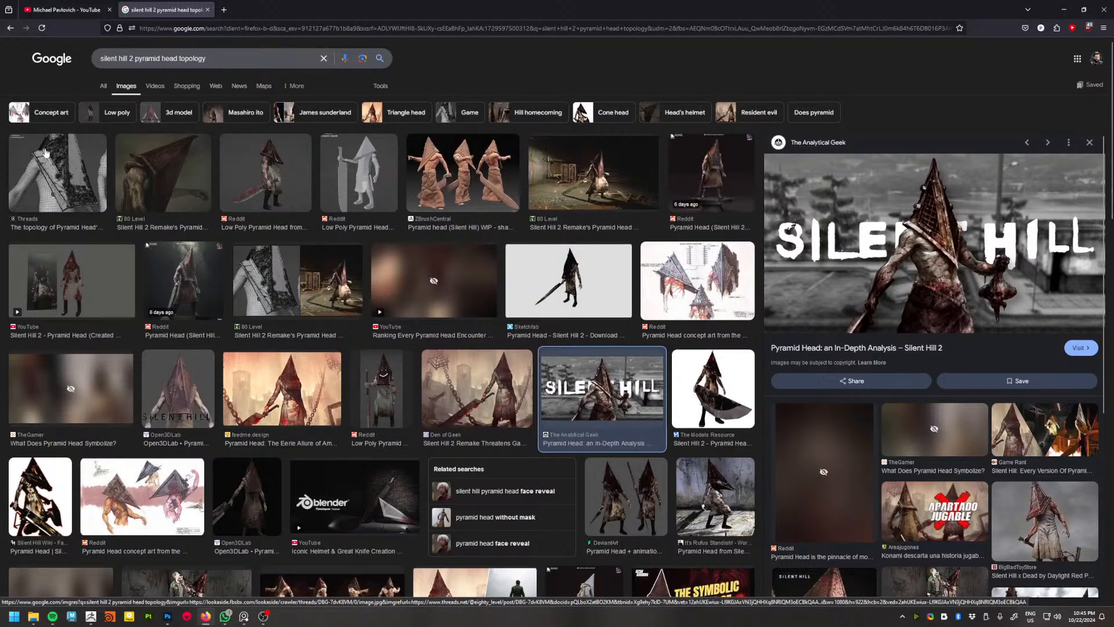
pyautogui.click(51, 176)
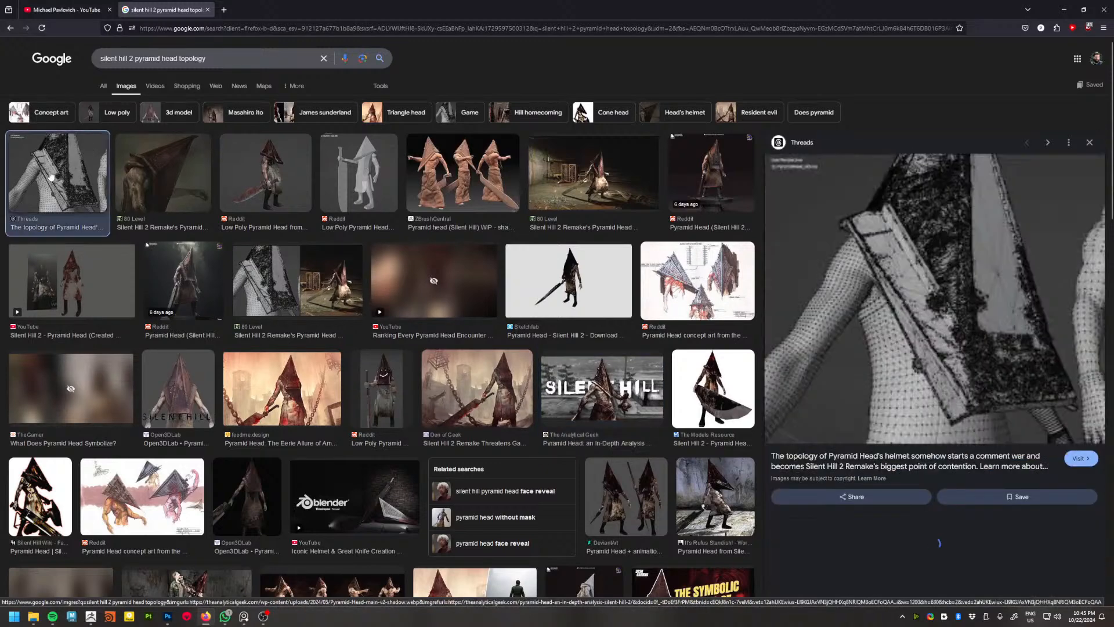
# Open the Threads post about Pyramid Head's helmet topology in a new tab and examine its wireframe image.
pyautogui.rightClick(925, 295)
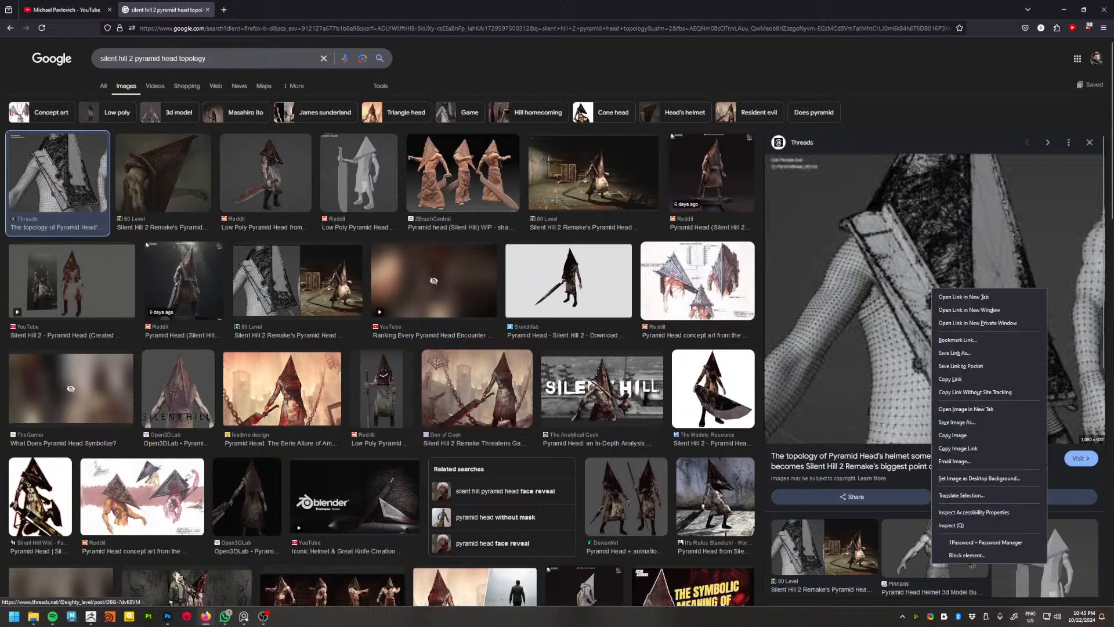
pyautogui.click(978, 297)
pyautogui.click(267, 14)
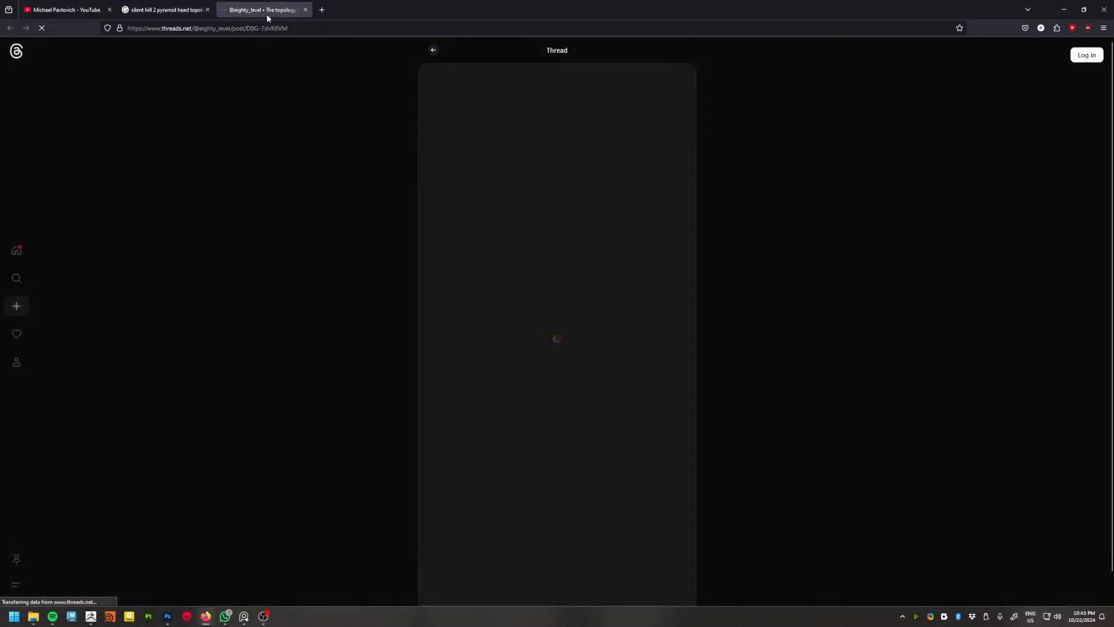
pyautogui.rightClick(550, 219)
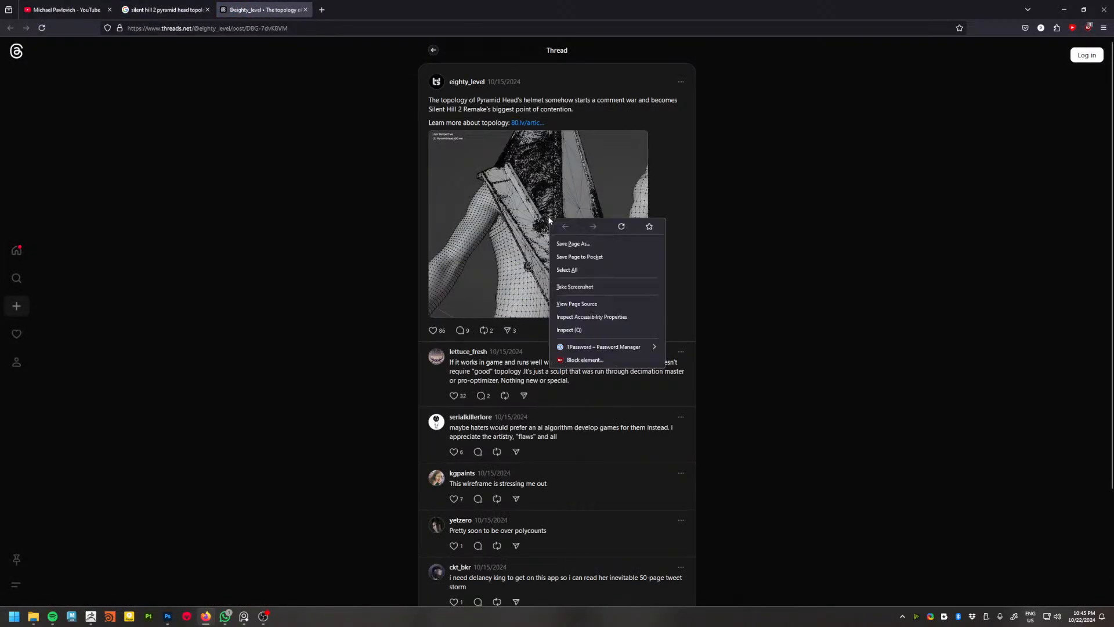
pyautogui.click(365, 236)
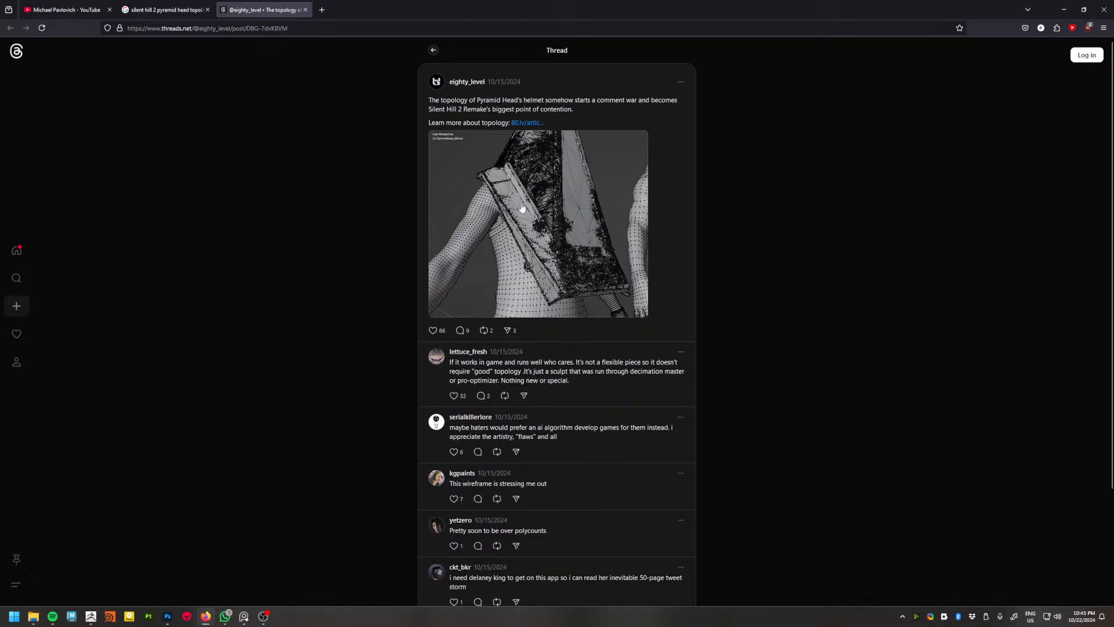
# Return to ZBrush and polish the small facets below the large rock's central smooth face with hPolish.
pyautogui.click(65, 9)
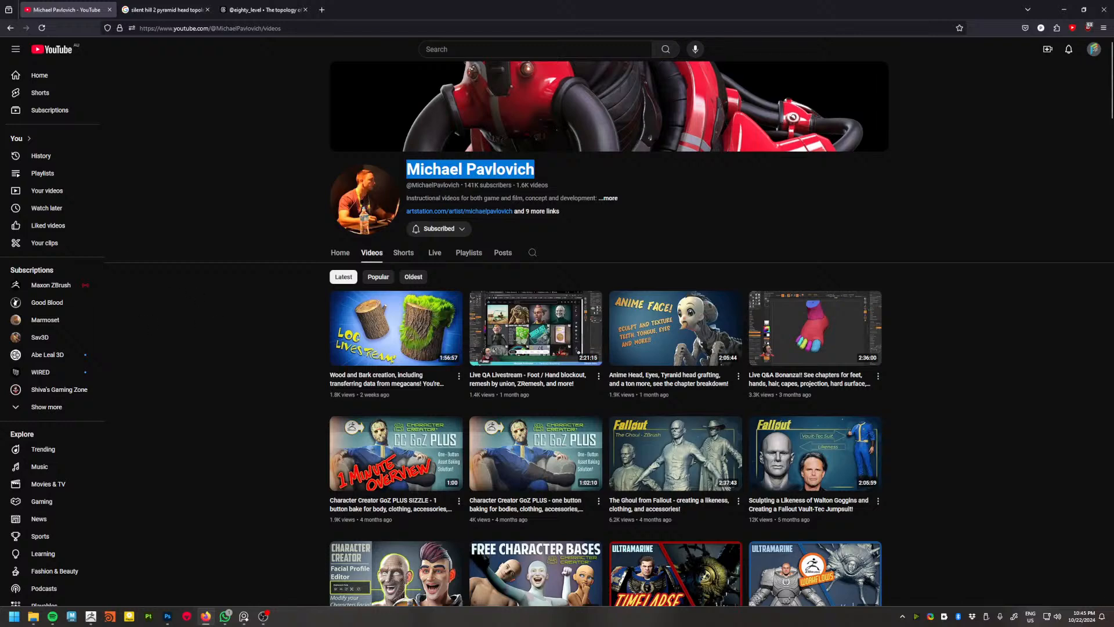
pyautogui.click(309, 625)
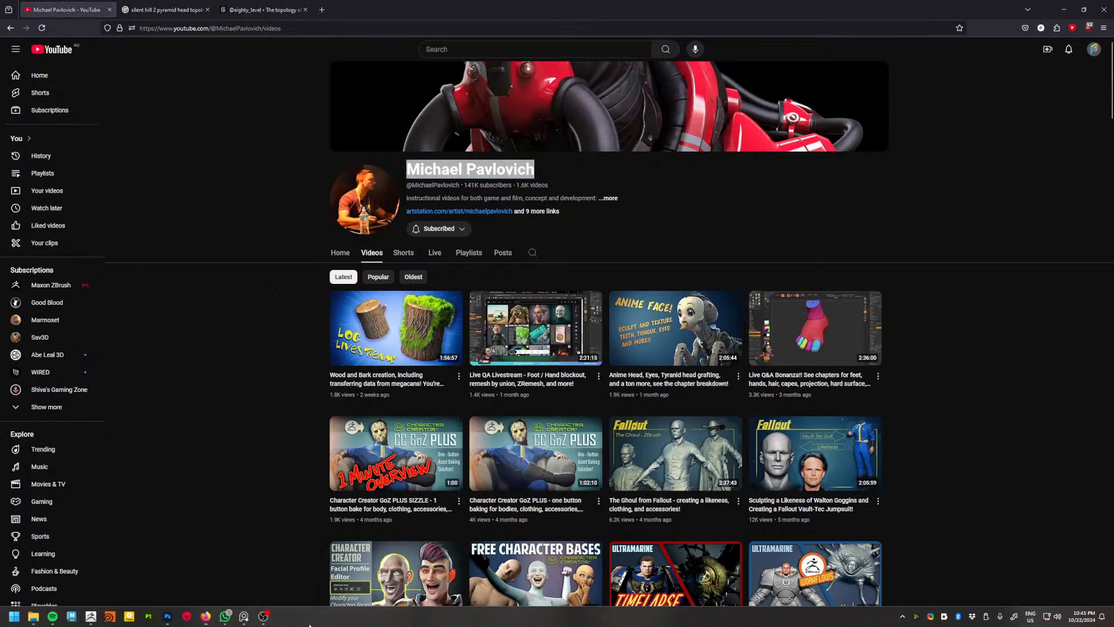
pyautogui.hotkey('alt', 'Tab')
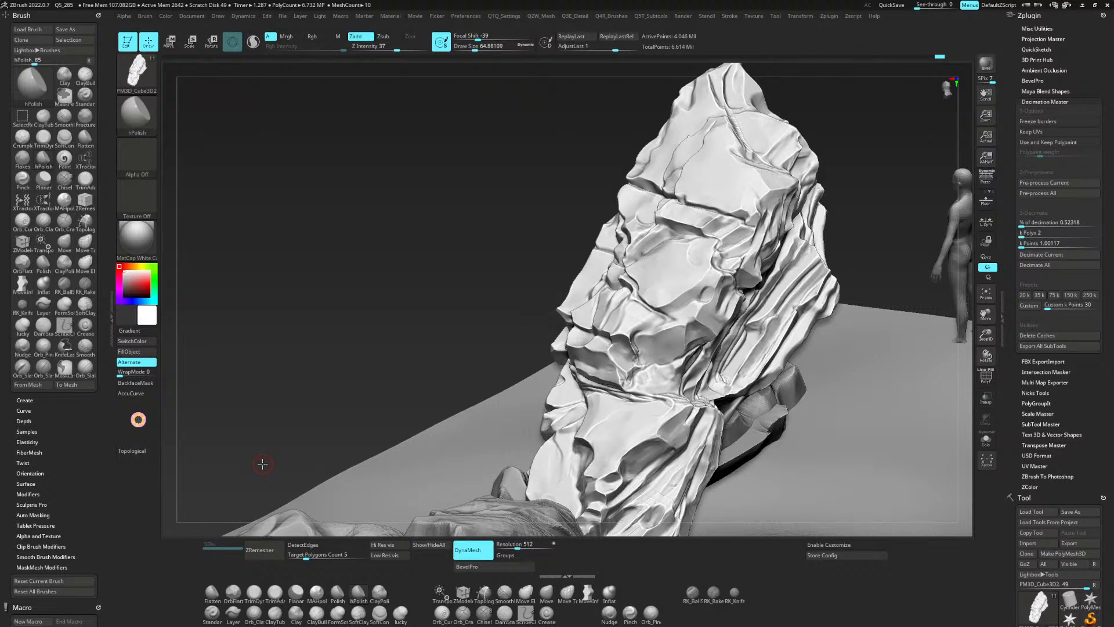
pyautogui.moveTo(691, 392)
pyautogui.mouseDown(button='right')
pyautogui.moveTo(703, 406)
pyautogui.moveTo(785, 368)
pyautogui.moveTo(771, 390)
pyautogui.moveTo(723, 383)
pyautogui.mouseUp(button='right')
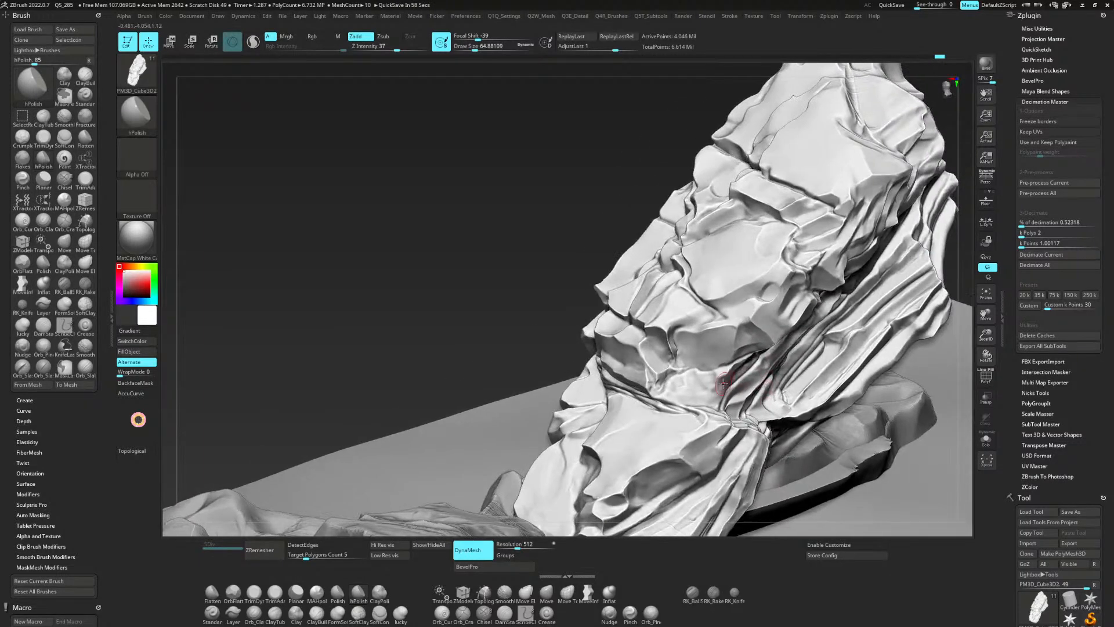
pyautogui.moveTo(717, 380)
pyautogui.mouseDown()
pyautogui.moveTo(673, 395)
pyautogui.moveTo(689, 382)
pyautogui.moveTo(702, 390)
pyautogui.mouseUp()
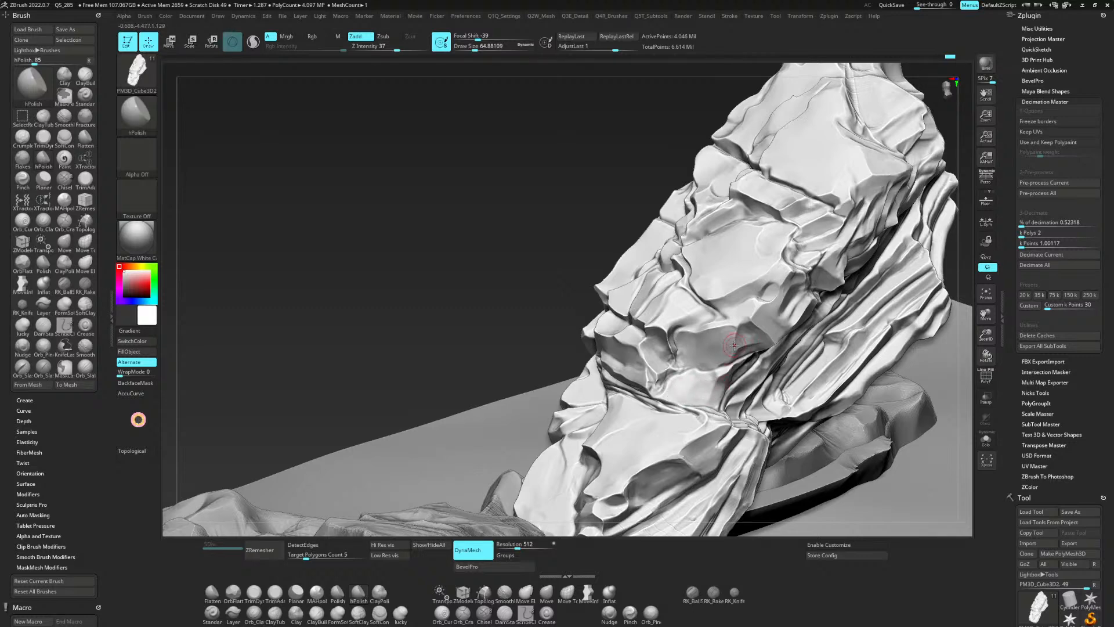
pyautogui.moveTo(719, 367); pyautogui.dragTo(725, 360)
pyautogui.moveTo(666, 331); pyautogui.dragTo(669, 327)
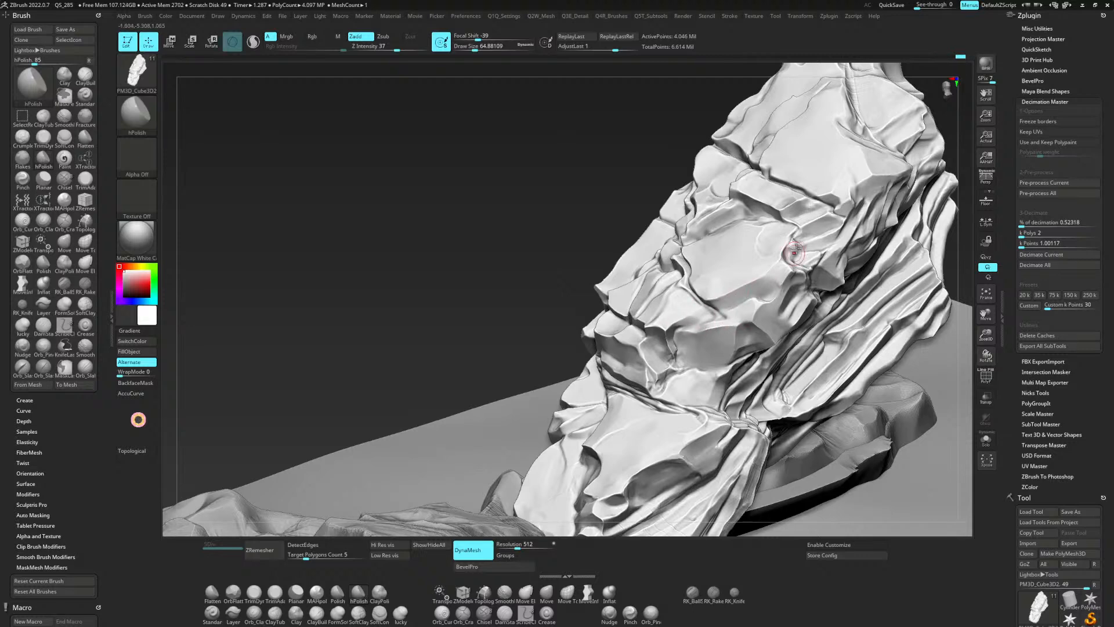
# Reduce the hPolish draw size to about 54 and flatten the facets around the crack below the central face.
pyautogui.moveTo(738, 318)
pyautogui.keyDown('ctrl'); pyautogui.mouseDown(button='right')
pyautogui.moveTo(763, 281)
pyautogui.moveTo(743, 336)
pyautogui.mouseUp(button='right'); pyautogui.keyUp('ctrl')
pyautogui.moveTo(664, 348); pyautogui.dragTo(687, 371, button='right')
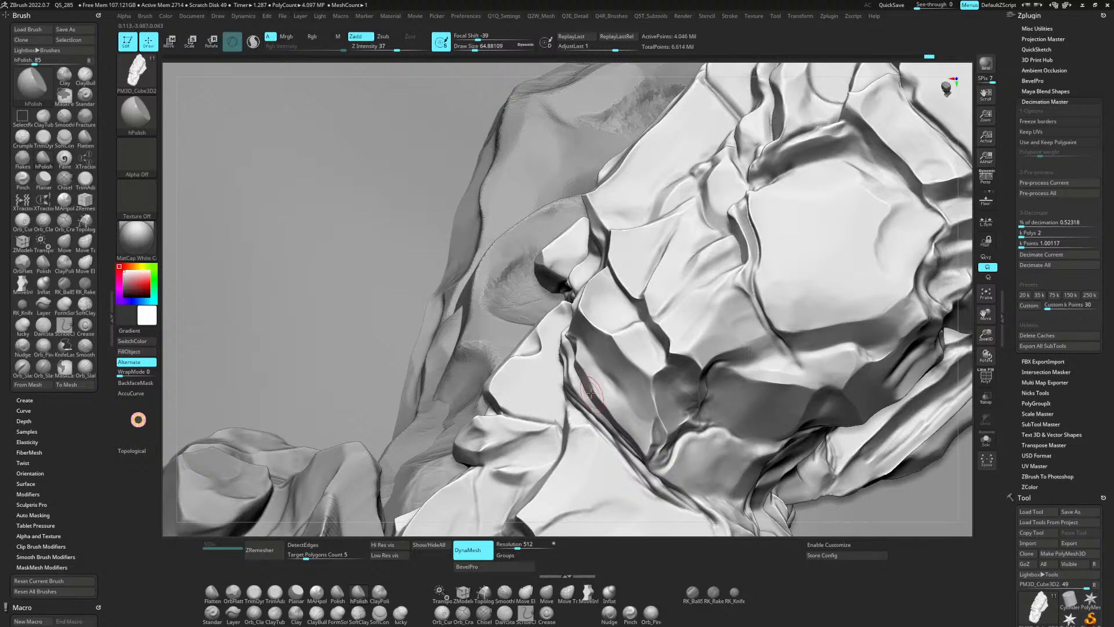
pyautogui.press('space')
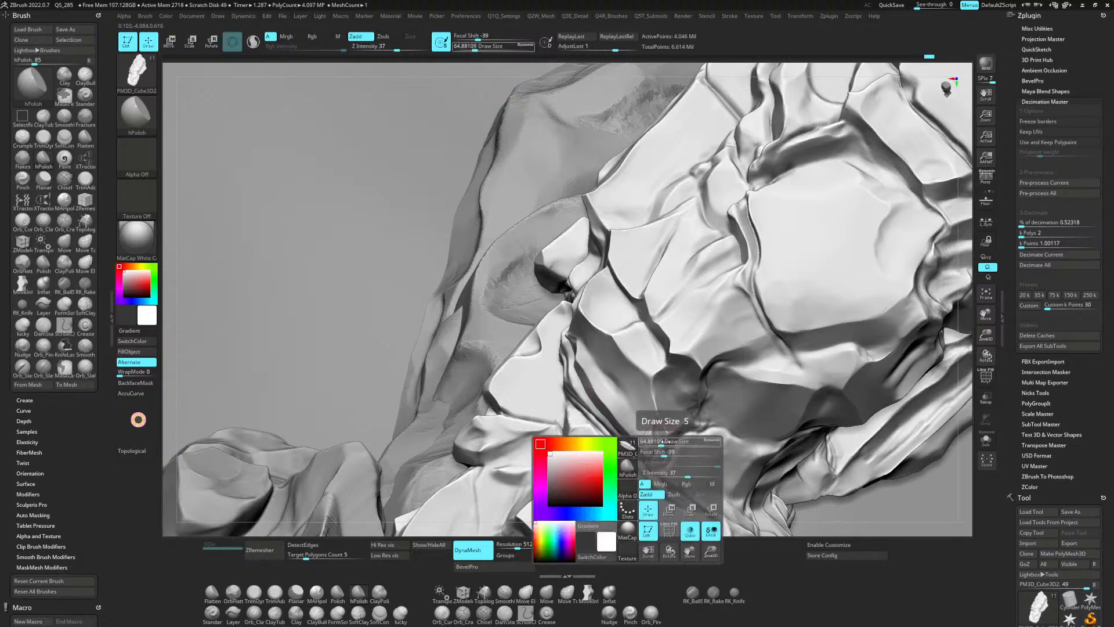
pyautogui.moveTo(663, 422); pyautogui.dragTo(659, 423)
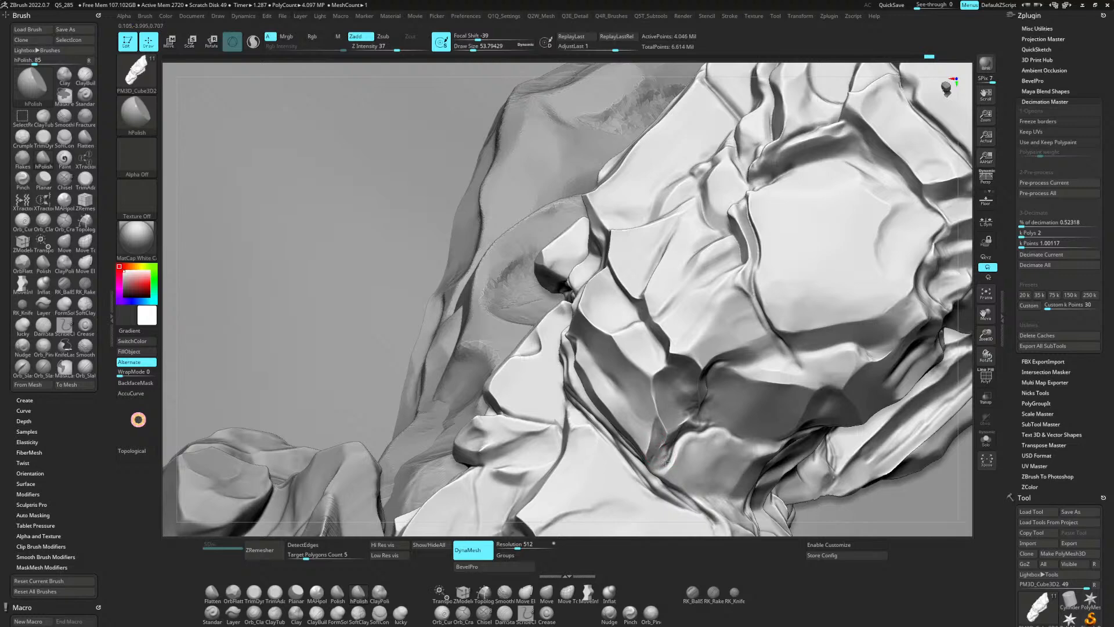
pyautogui.moveTo(666, 462); pyautogui.dragTo(675, 434)
pyautogui.moveTo(704, 393); pyautogui.dragTo(702, 397)
pyautogui.moveTo(668, 336); pyautogui.dragTo(667, 354)
pyautogui.moveTo(704, 317)
pyautogui.mouseDown()
pyautogui.moveTo(738, 279)
pyautogui.moveTo(717, 316)
pyautogui.moveTo(721, 334)
pyautogui.mouseUp()
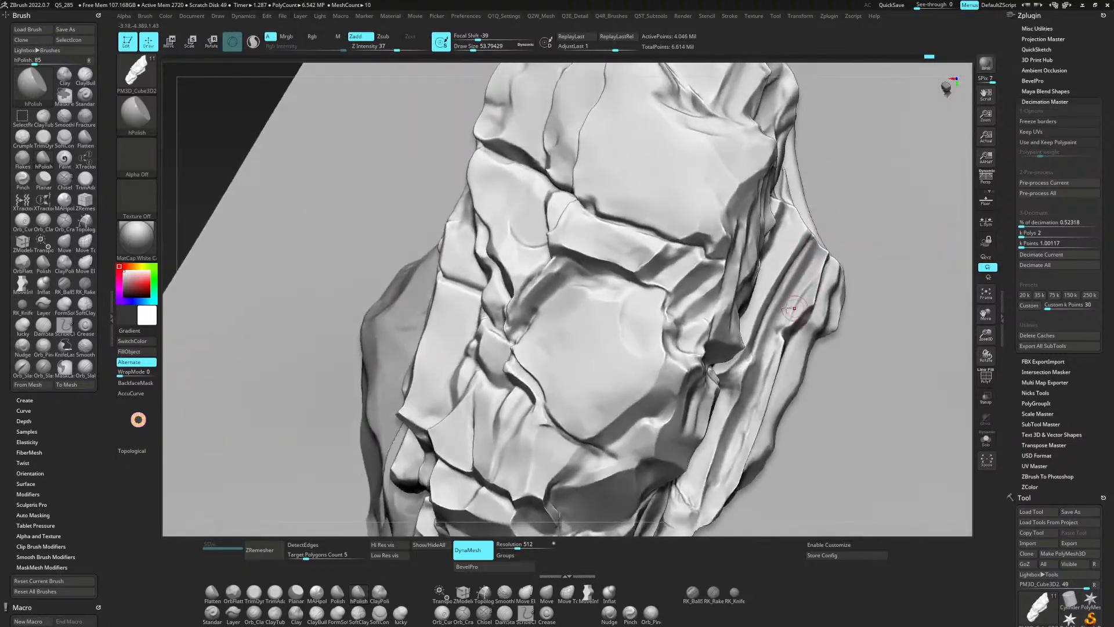
# Polish the jagged ledges and lower edge beside the large rock's central smooth face with hPolish.
pyautogui.moveTo(794, 308); pyautogui.dragTo(605, 389, button='right')
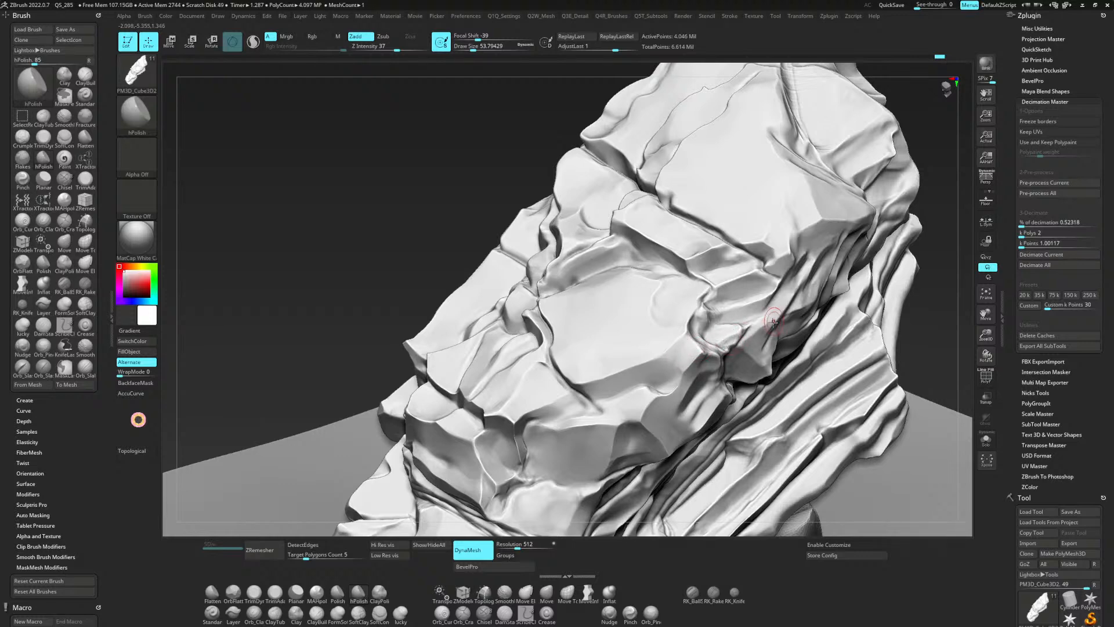
pyautogui.moveTo(773, 322); pyautogui.dragTo(773, 317)
pyautogui.moveTo(773, 317); pyautogui.dragTo(734, 360, button='right')
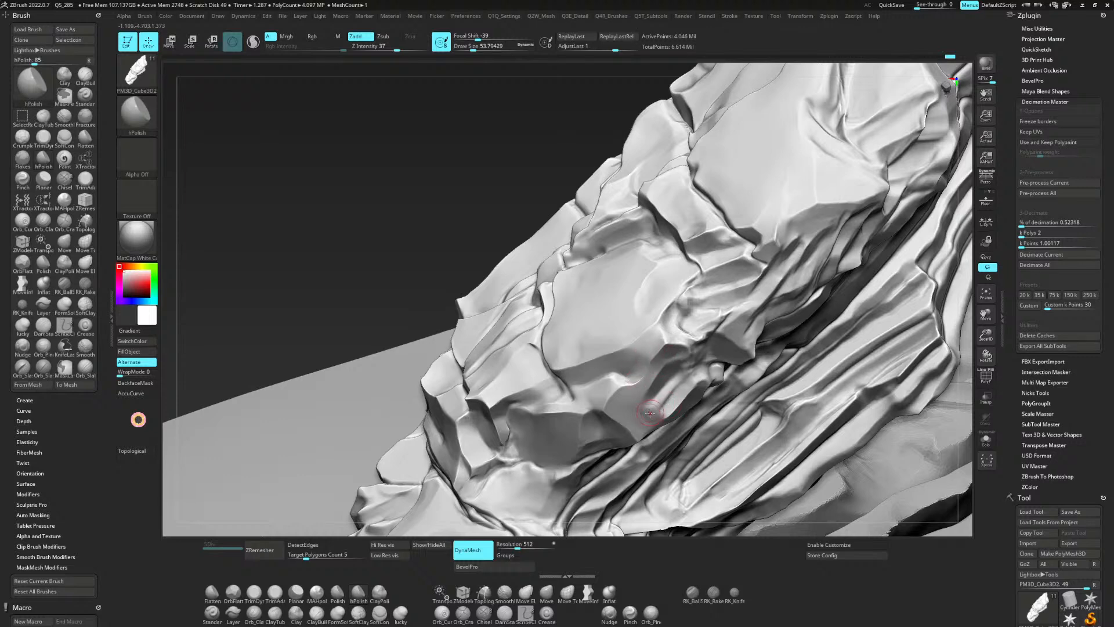
pyautogui.moveTo(647, 414); pyautogui.dragTo(661, 414)
pyautogui.click(688, 302)
pyautogui.moveTo(687, 304); pyautogui.dragTo(729, 271)
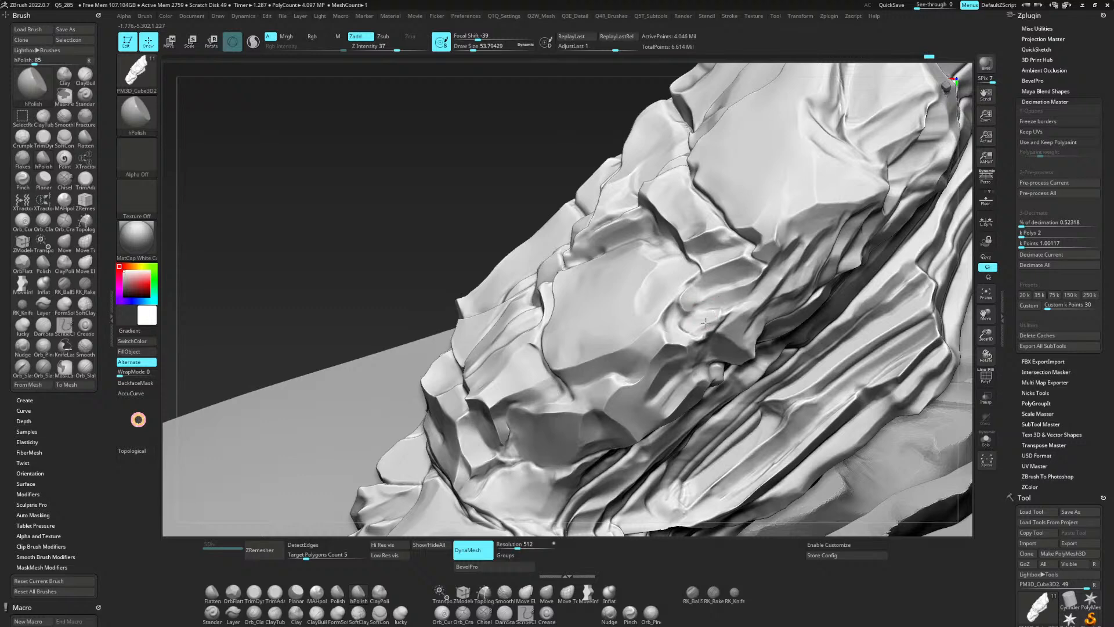
pyautogui.moveTo(728, 310); pyautogui.dragTo(717, 319)
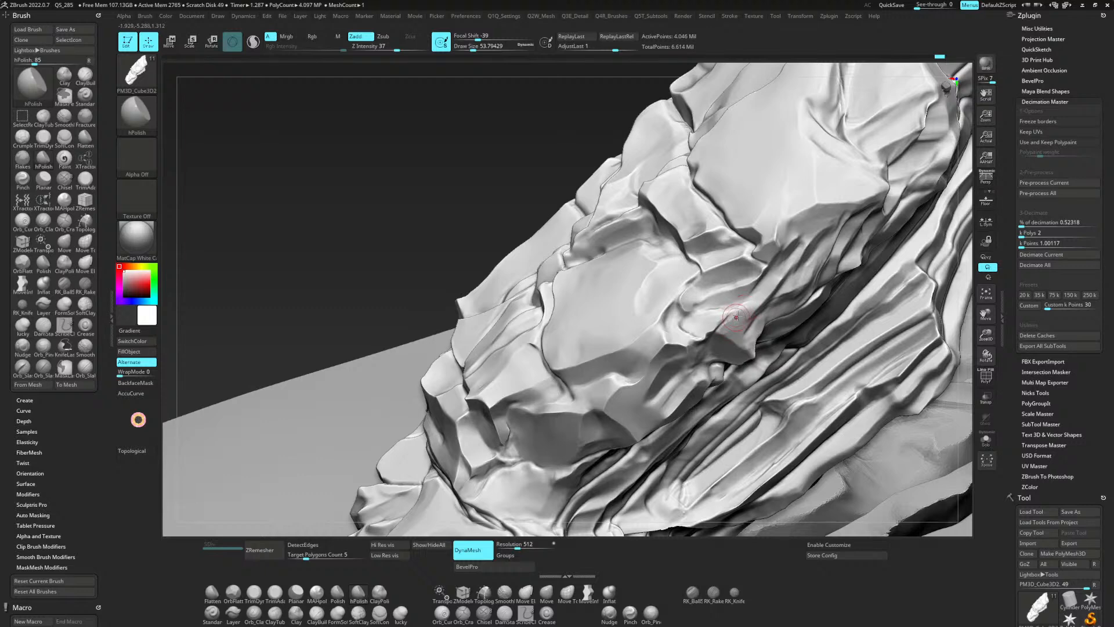
pyautogui.moveTo(729, 315); pyautogui.dragTo(744, 332)
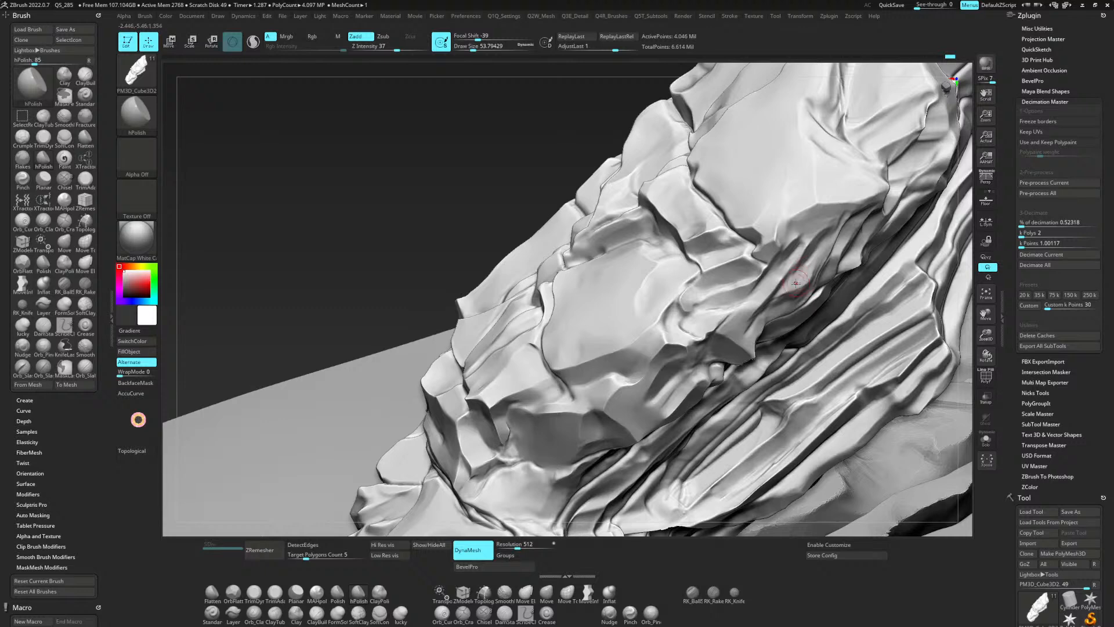
# Sharpen the lower edge of the rock's upper smooth face and polish the layered ridges beneath it with hPolish.
pyautogui.moveTo(808, 238); pyautogui.dragTo(787, 251)
pyautogui.moveTo(798, 226); pyautogui.dragTo(782, 231)
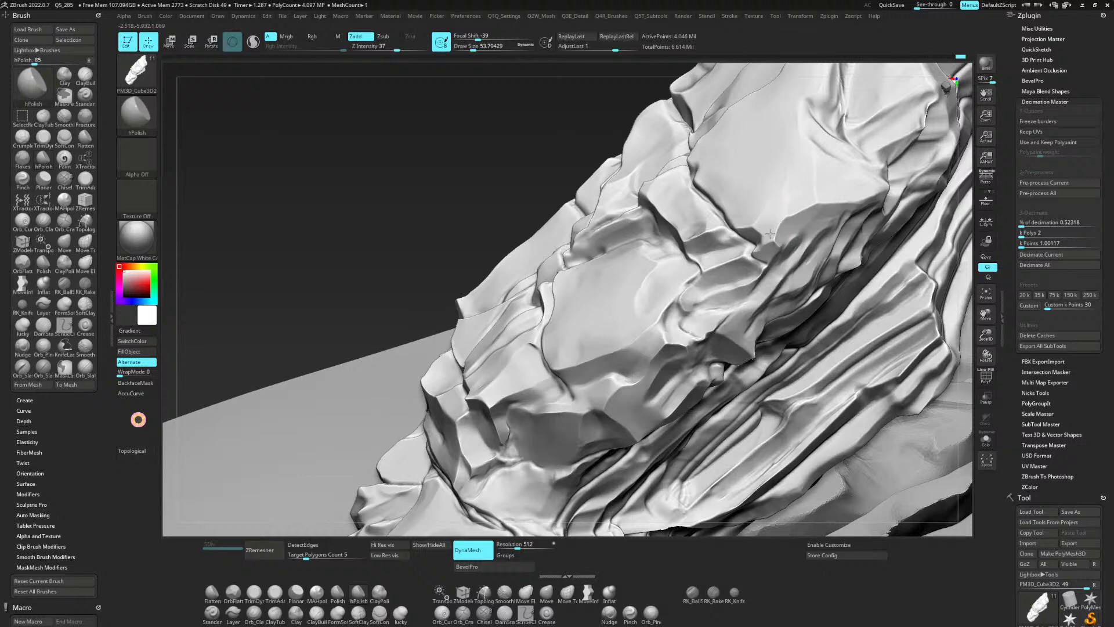
pyautogui.moveTo(771, 234); pyautogui.dragTo(778, 225)
pyautogui.moveTo(784, 216)
pyautogui.mouseDown()
pyautogui.moveTo(818, 201)
pyautogui.moveTo(855, 203)
pyautogui.mouseUp()
pyautogui.moveTo(857, 200); pyautogui.dragTo(863, 203)
pyautogui.moveTo(809, 263)
pyautogui.mouseDown()
pyautogui.moveTo(833, 228)
pyautogui.moveTo(805, 288)
pyautogui.moveTo(751, 334)
pyautogui.mouseUp()
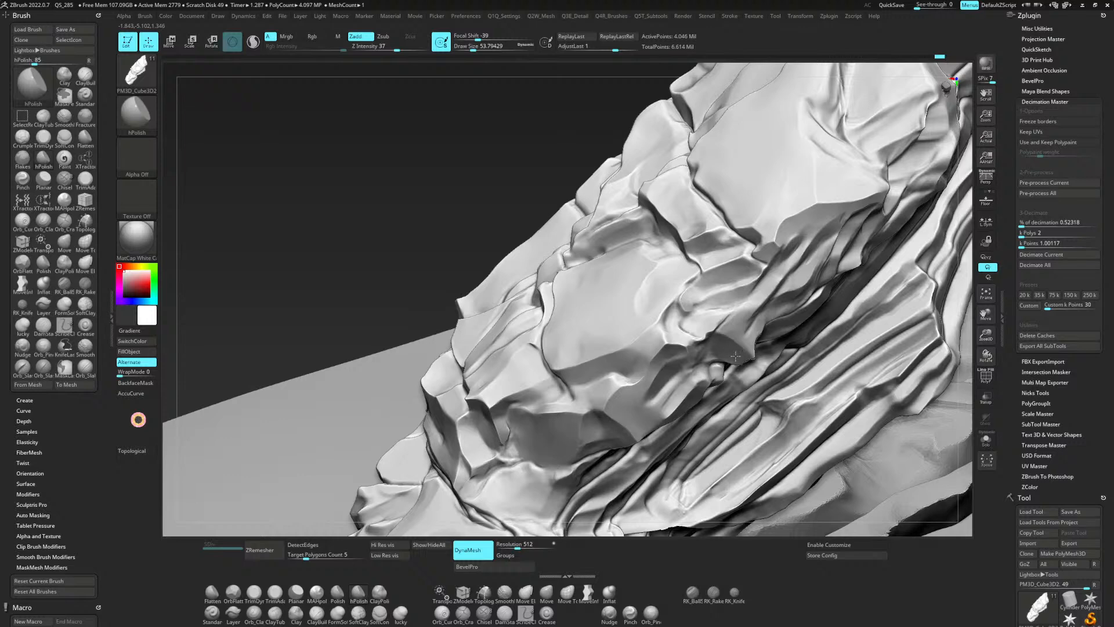
# Polish the lower edges and side facets below the large rock's central smooth face with hPolish.
pyautogui.moveTo(747, 357); pyautogui.dragTo(710, 348)
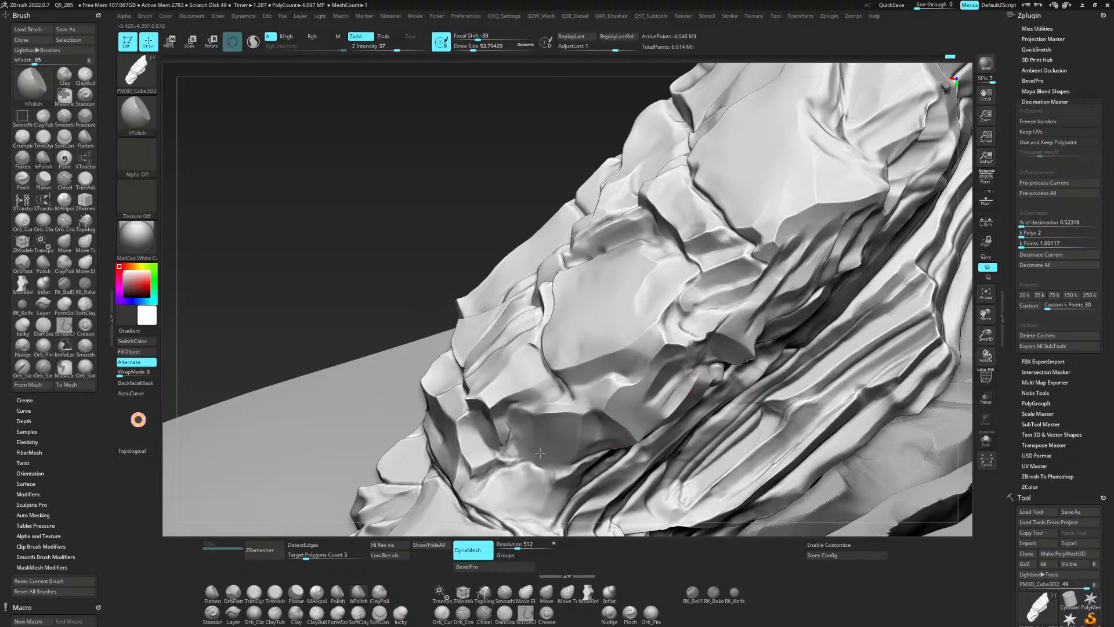
pyautogui.moveTo(549, 400)
pyautogui.mouseDown(button='right')
pyautogui.moveTo(531, 398)
pyautogui.moveTo(514, 418)
pyautogui.mouseUp(button='right')
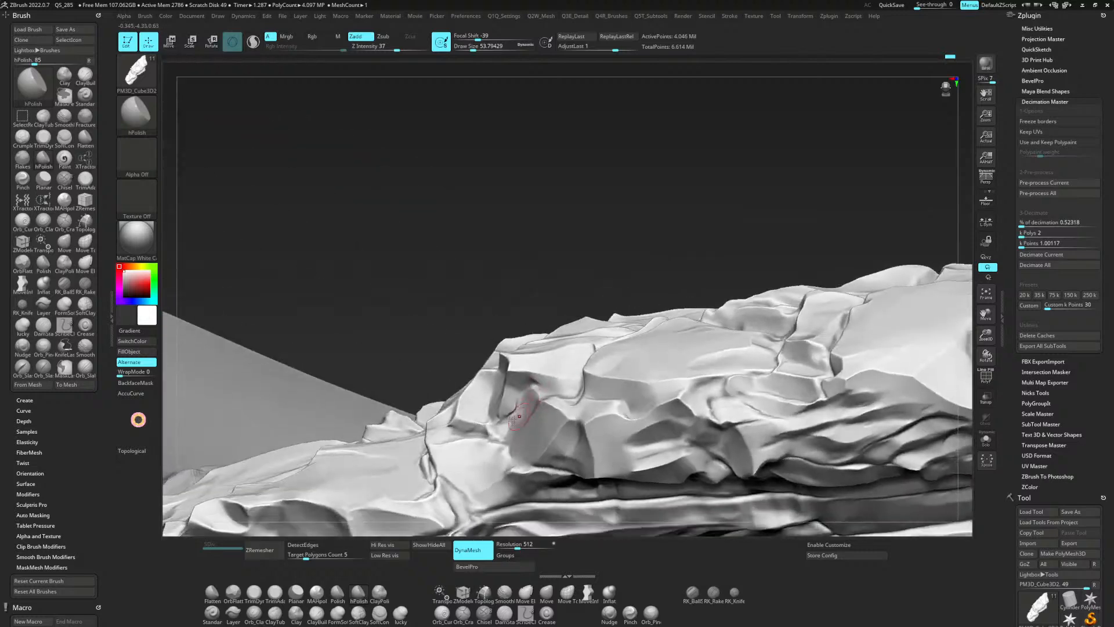
pyautogui.press('shift')
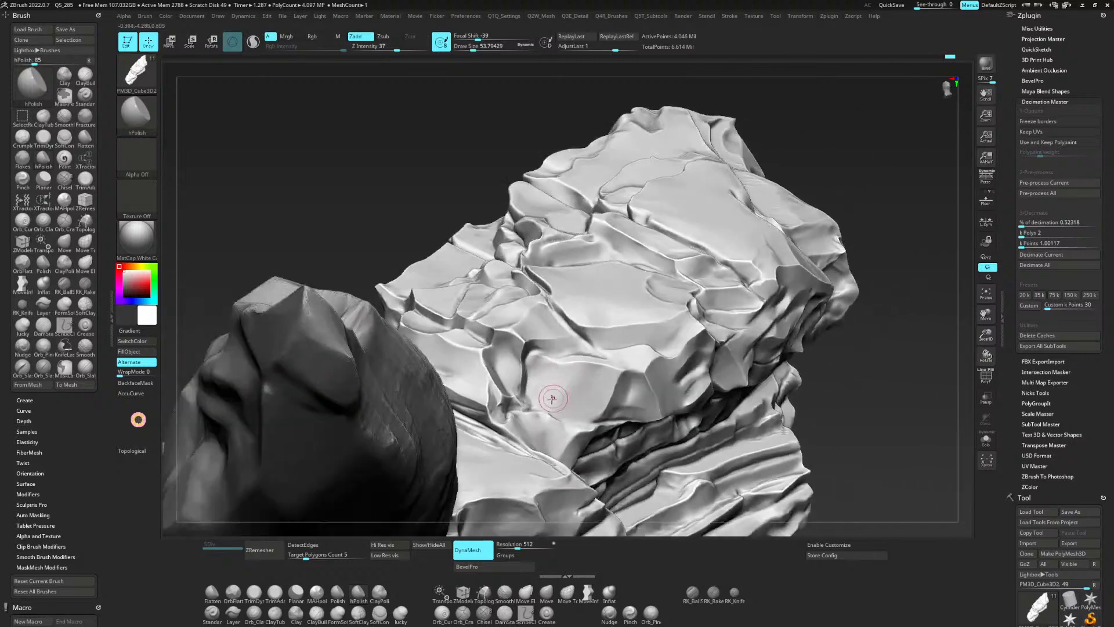
pyautogui.moveTo(541, 432)
pyautogui.mouseDown(button='right')
pyautogui.moveTo(529, 401)
pyautogui.moveTo(542, 435)
pyautogui.moveTo(520, 406)
pyautogui.mouseUp(button='right')
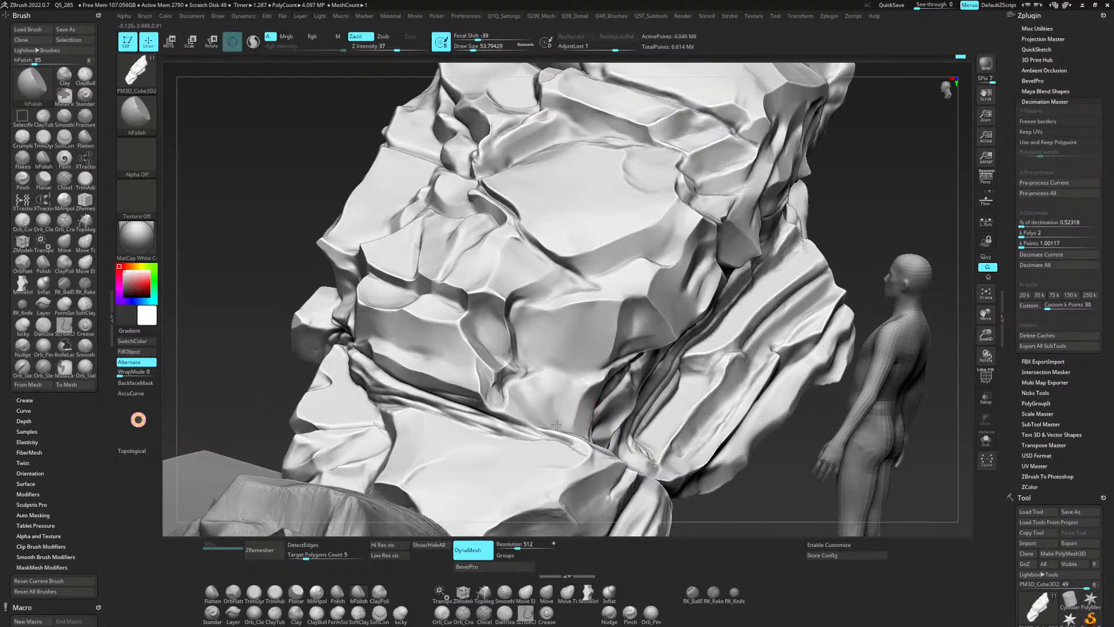
pyautogui.moveTo(712, 294); pyautogui.dragTo(696, 321)
pyautogui.moveTo(697, 320); pyautogui.dragTo(684, 351, button='right')
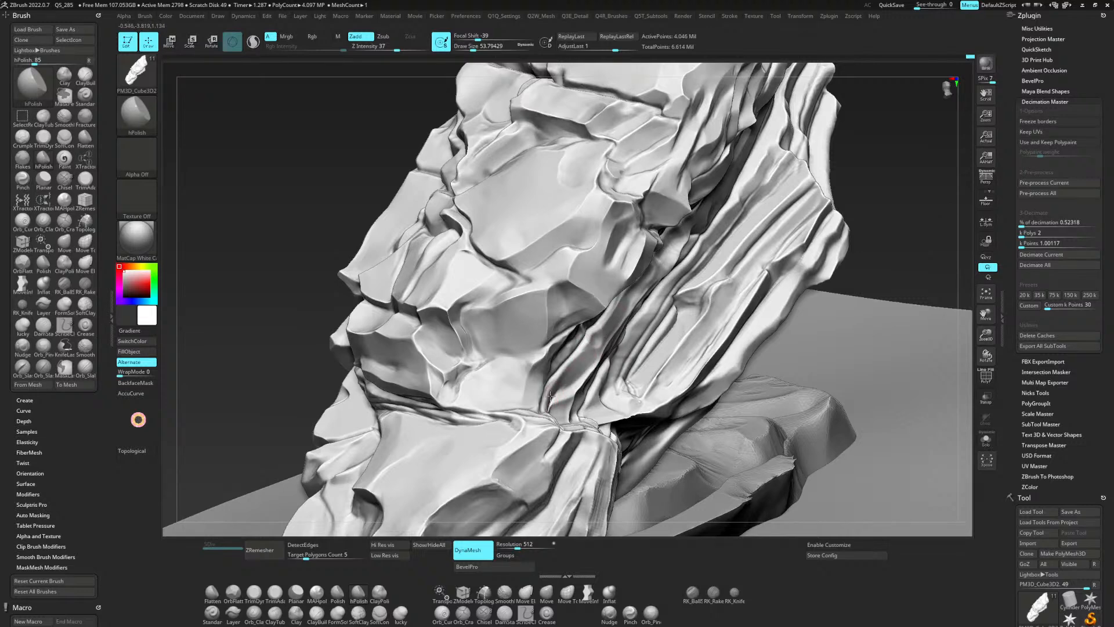
pyautogui.moveTo(589, 349); pyautogui.dragTo(593, 339)
# Flatten the block above the rock's lower horizontal crack with hPolish, and raise the brush's draw size to about 74.
pyautogui.moveTo(431, 374); pyautogui.dragTo(398, 366)
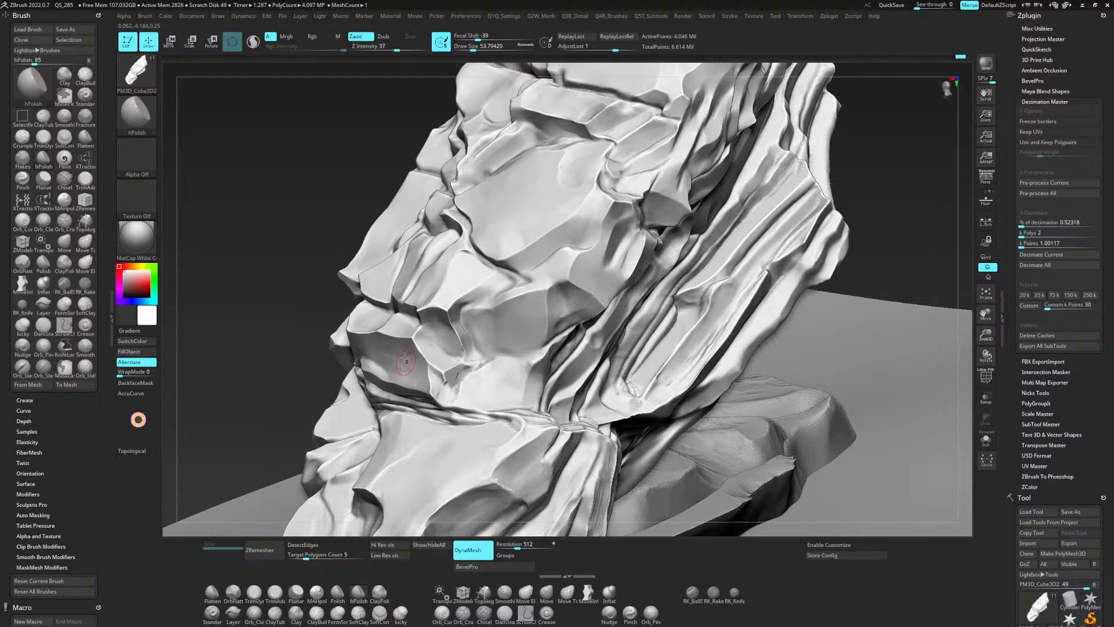
pyautogui.moveTo(405, 359); pyautogui.dragTo(390, 359)
pyautogui.moveTo(392, 369); pyautogui.dragTo(368, 356)
pyautogui.moveTo(534, 323)
pyautogui.keyDown('ctrl'); pyautogui.mouseDown(button='right')
pyautogui.moveTo(536, 244)
pyautogui.moveTo(499, 314)
pyautogui.moveTo(548, 298)
pyautogui.moveTo(537, 343)
pyautogui.moveTo(531, 325)
pyautogui.moveTo(606, 310)
pyautogui.mouseUp(button='right'); pyautogui.keyUp('ctrl')
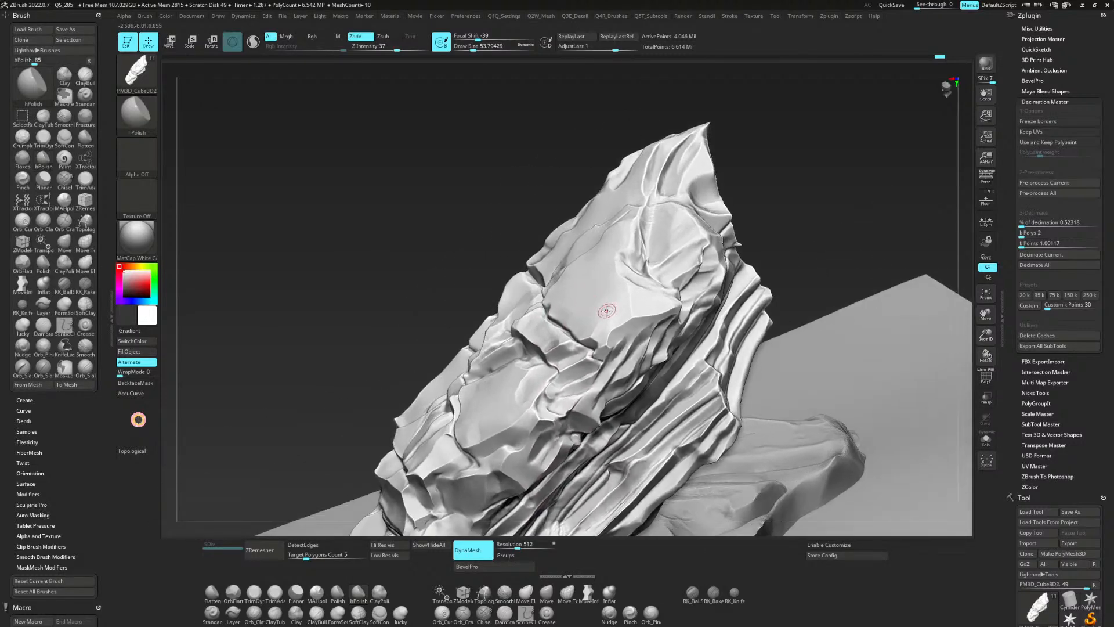
pyautogui.press('space')
pyautogui.moveTo(605, 318); pyautogui.dragTo(609, 316)
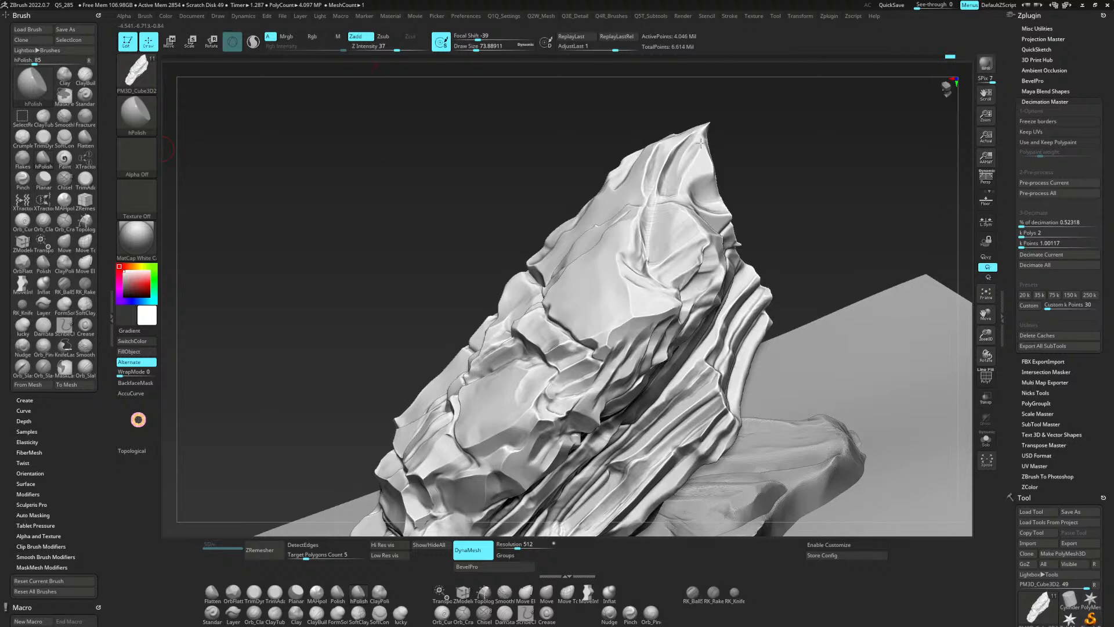
pyautogui.moveTo(787, 150)
pyautogui.mouseDown()
pyautogui.moveTo(813, 162)
pyautogui.moveTo(792, 163)
pyautogui.mouseUp()
pyautogui.click(1052, 17)
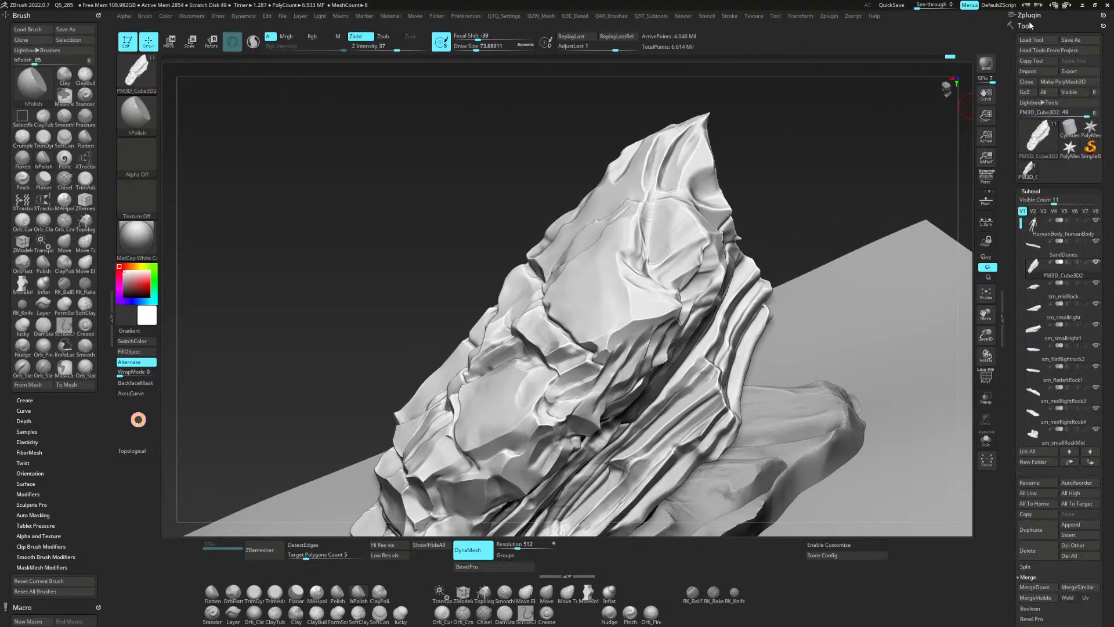
pyautogui.click(1082, 42)
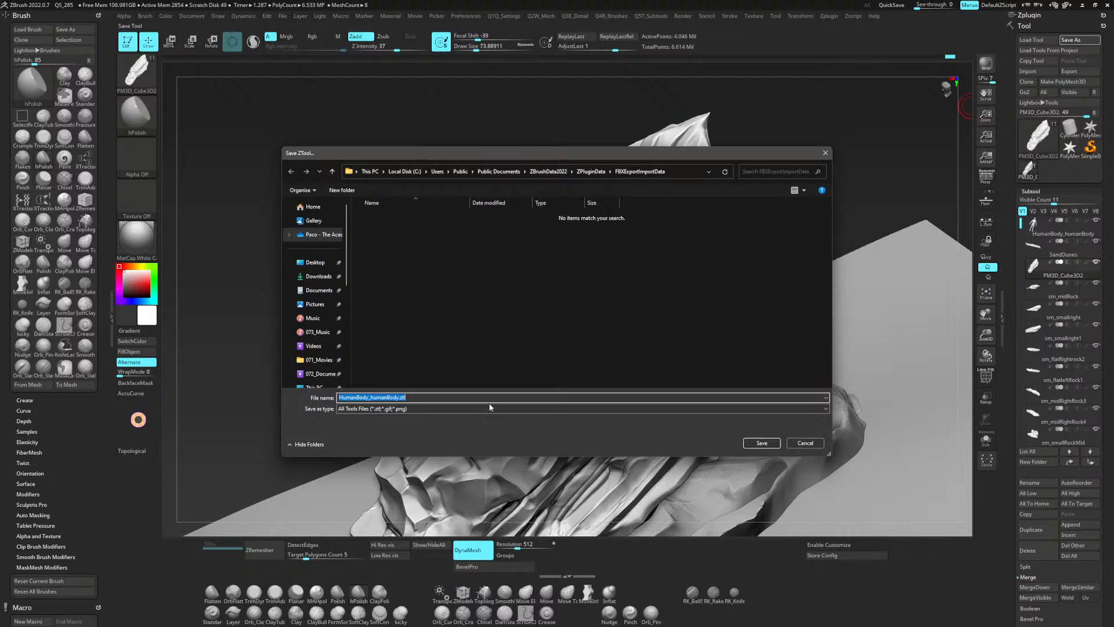
# Switch to File Explorer, open the 02Zbrush folder inside Env_RockFormation and copy its path.
pyautogui.hotkey('alt', 'Tab')
pyautogui.hotkey('alt', 'Tab')
pyautogui.hotkey('alt', 'Tab')
pyautogui.hotkey('alt', 'Tab')
pyautogui.hotkey('alt', 'Tab')
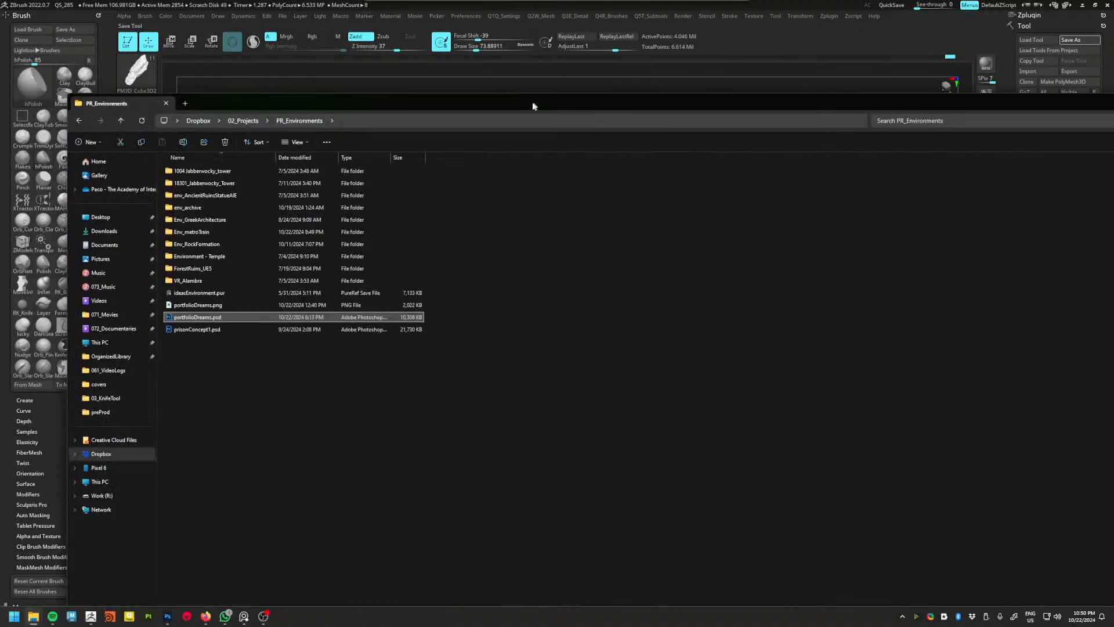
pyautogui.moveTo(532, 105); pyautogui.dragTo(636, 110)
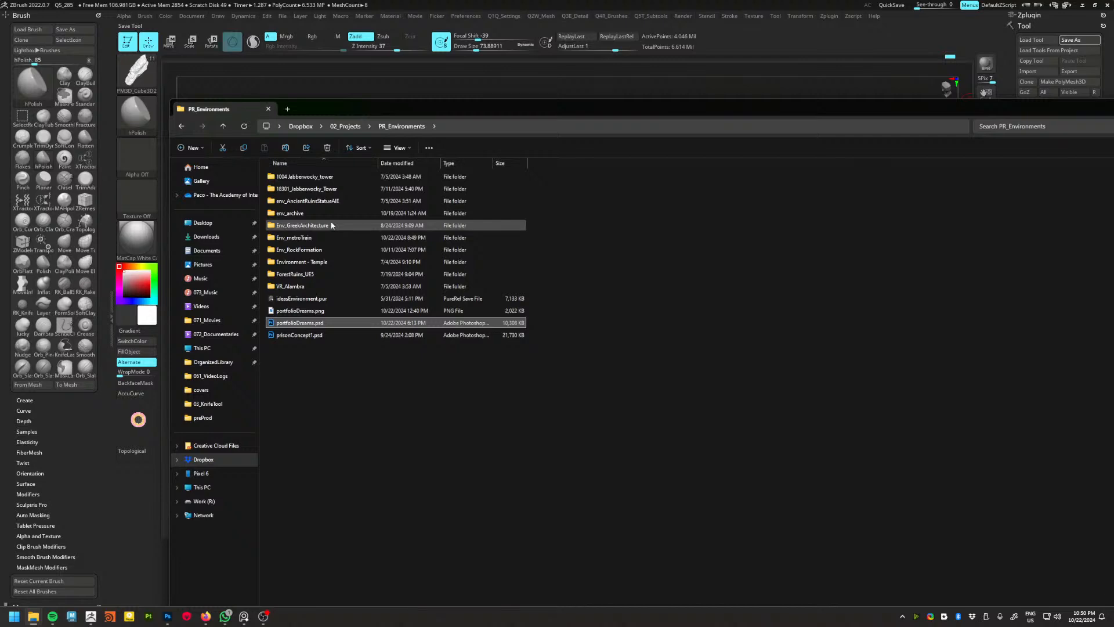
pyautogui.doubleClick(329, 250)
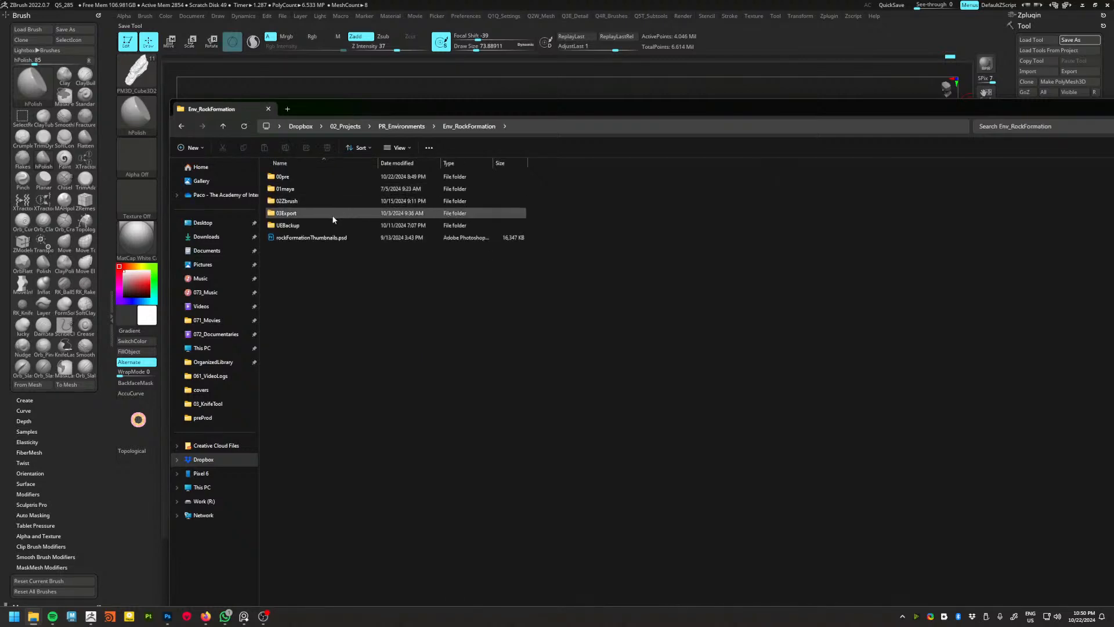
pyautogui.doubleClick(322, 200)
pyautogui.click(602, 126)
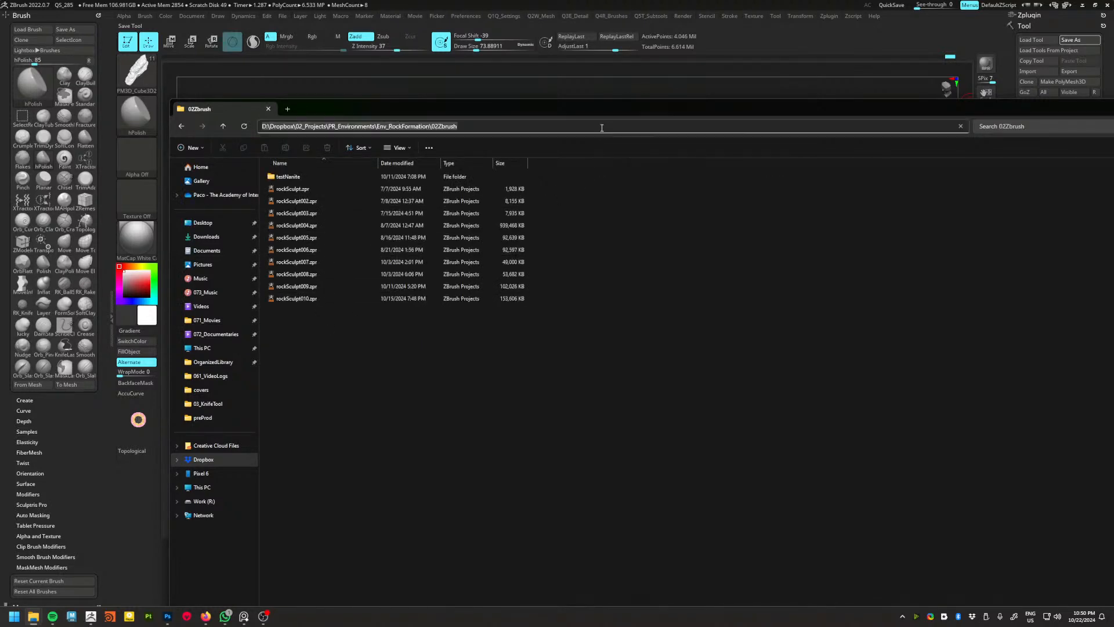
pyautogui.hotkey('ctrl', 'c')
pyautogui.moveTo(573, 106); pyautogui.dragTo(758, 314)
pyautogui.click(692, 163)
pyautogui.click(685, 174)
pyautogui.hotkey('ctrl', 'v')
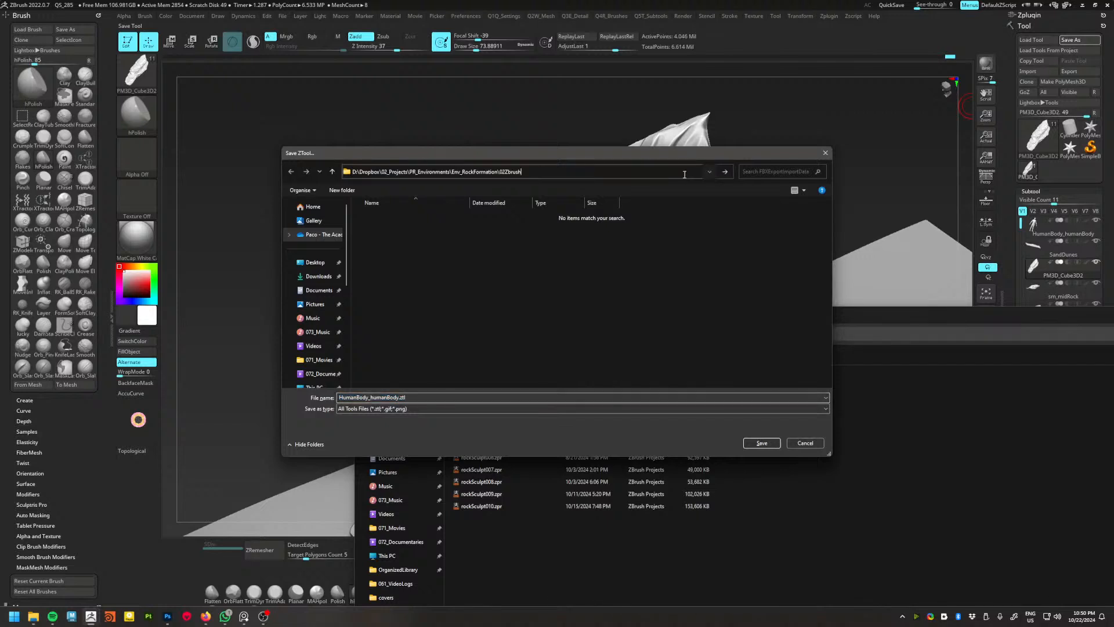
pyautogui.press('Return')
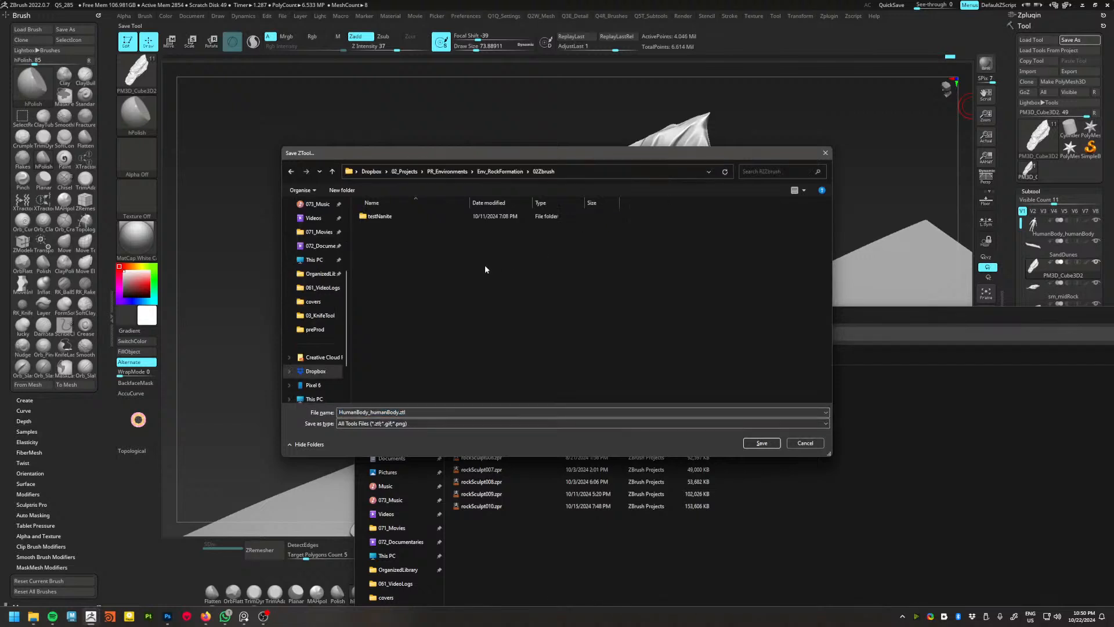
pyautogui.click(503, 172)
pyautogui.doubleClick(387, 240)
pyautogui.click(400, 424)
pyautogui.click(399, 424)
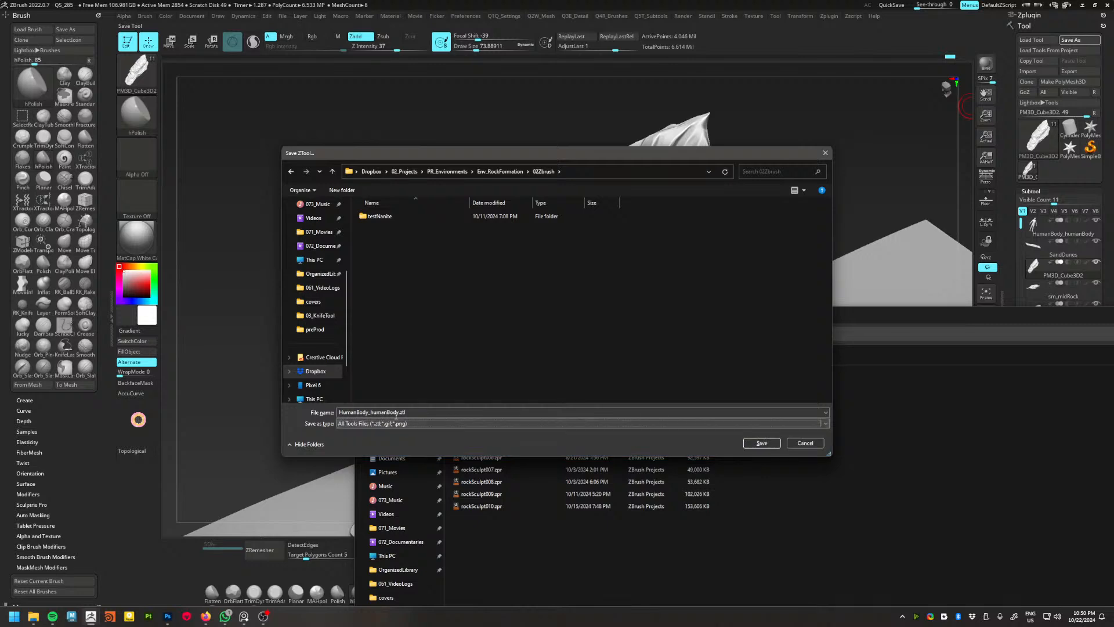
pyautogui.click(809, 445)
pyautogui.moveTo(1113, 317); pyautogui.dragTo(1113, 11)
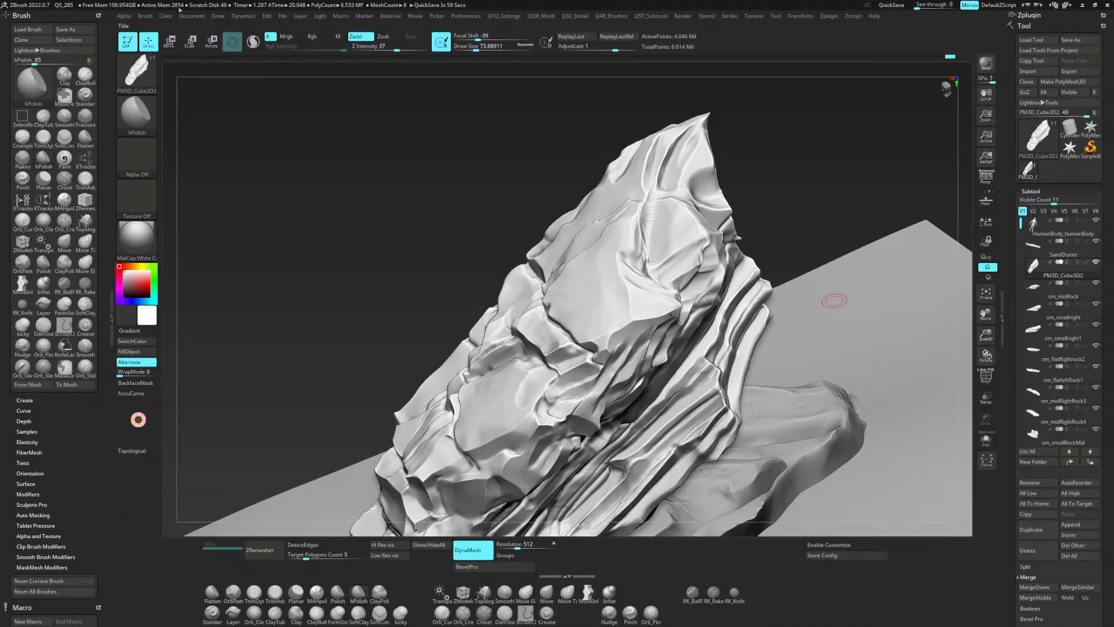
# Save the project as rockSculpt011.zpr in the Env_RockFormation\02Zbrush folder.
pyautogui.click(284, 17)
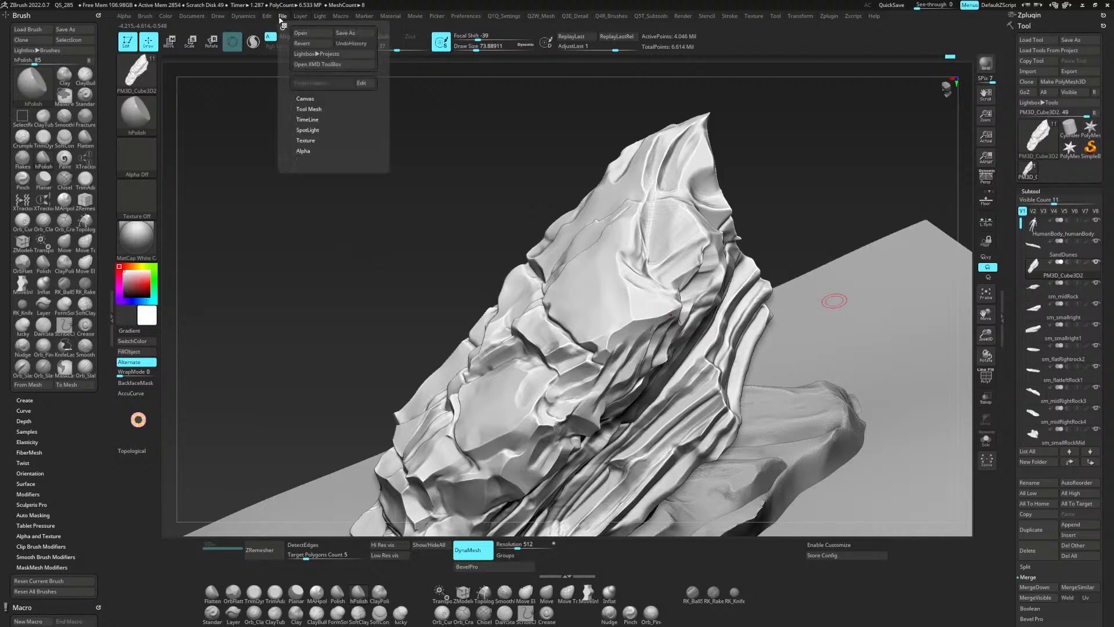
pyautogui.click(345, 33)
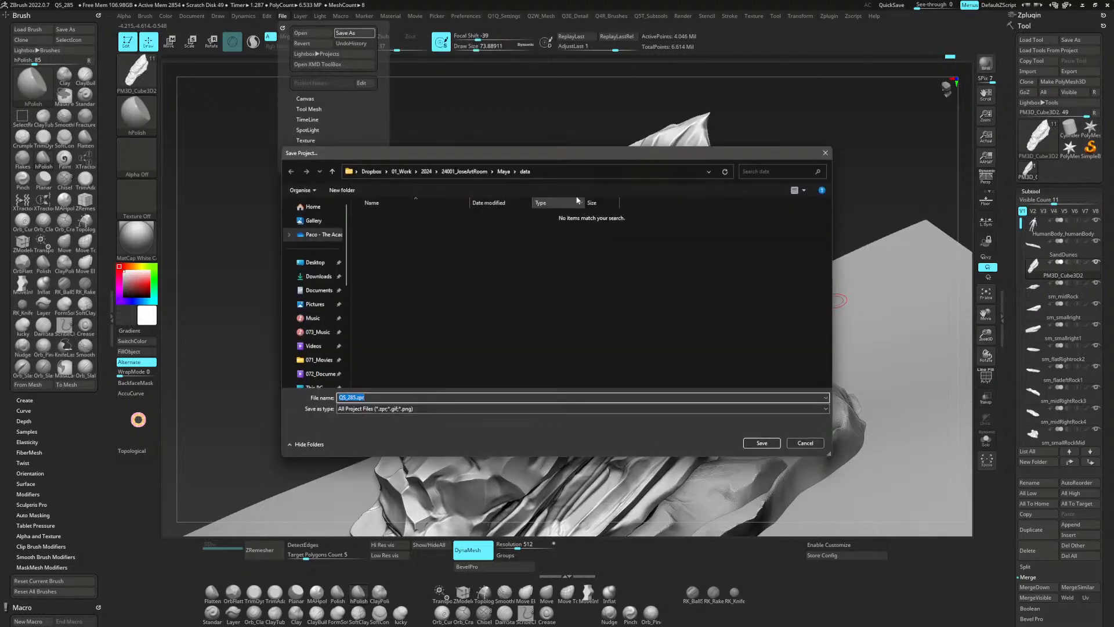
pyautogui.click(584, 172)
pyautogui.hotkey('ctrl', 'v')
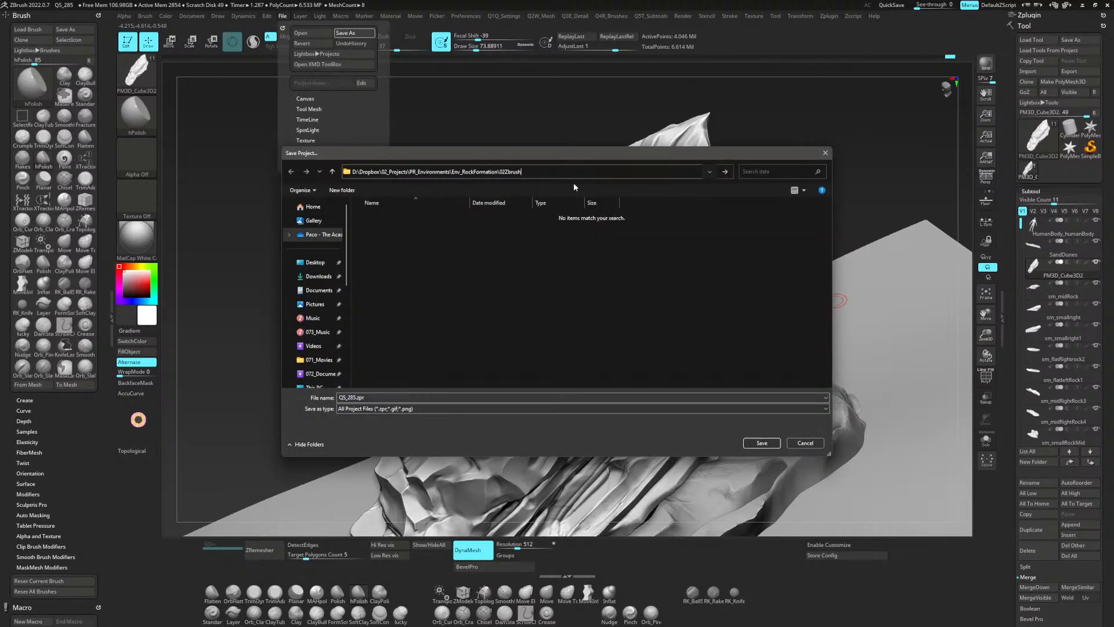
pyautogui.press('Return')
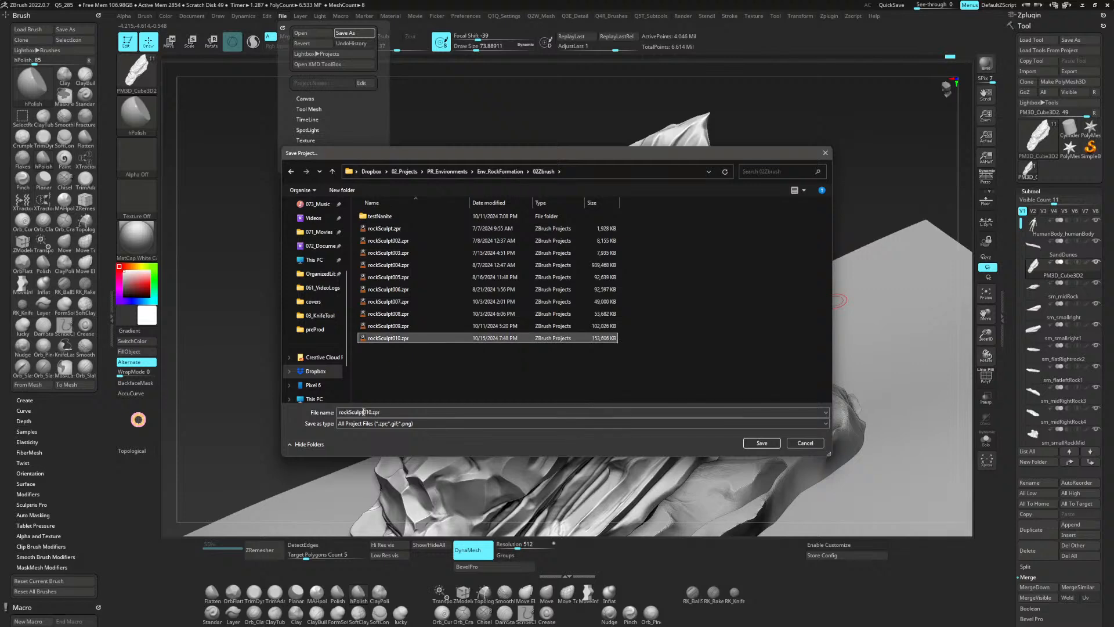
pyautogui.click(388, 337)
pyautogui.click(372, 413)
pyautogui.press('BackSpace')
pyautogui.write('1')
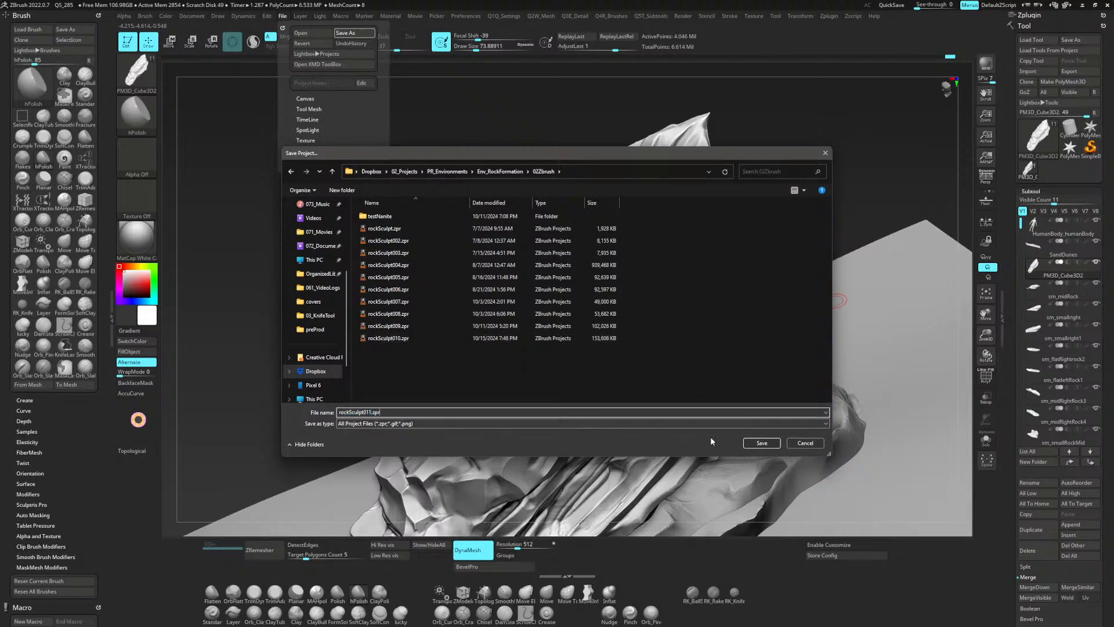
pyautogui.click(762, 442)
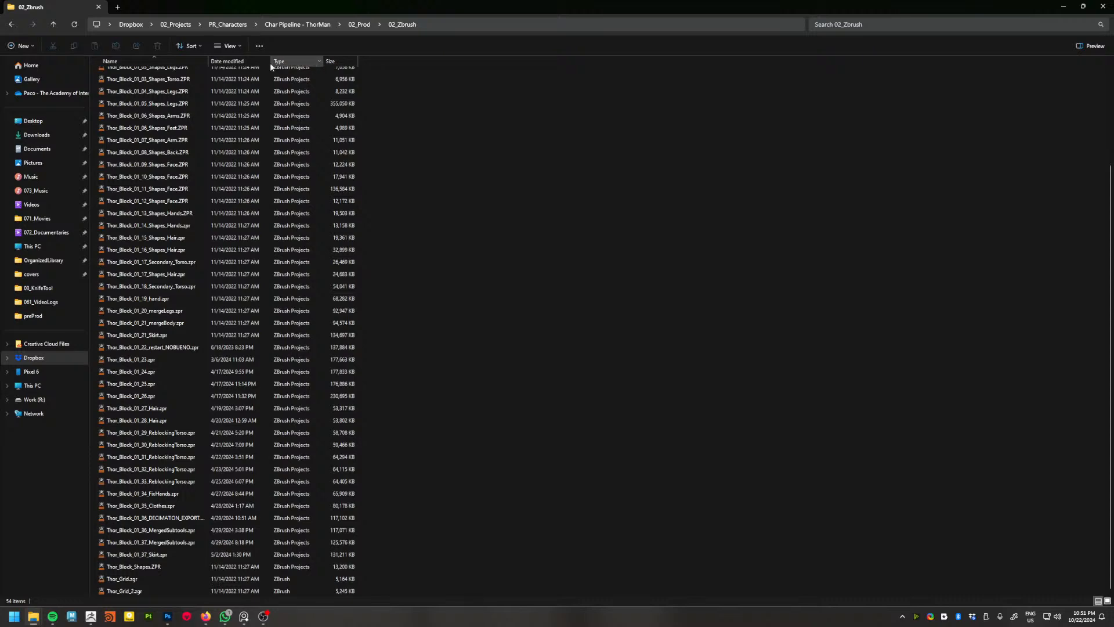
# Sort the ThorMan 02_Zbrush folder by date modified in File Explorer, copy its path and return to ZBrush.
pyautogui.click(243, 62)
pyautogui.scroll(-4, 298, 441)
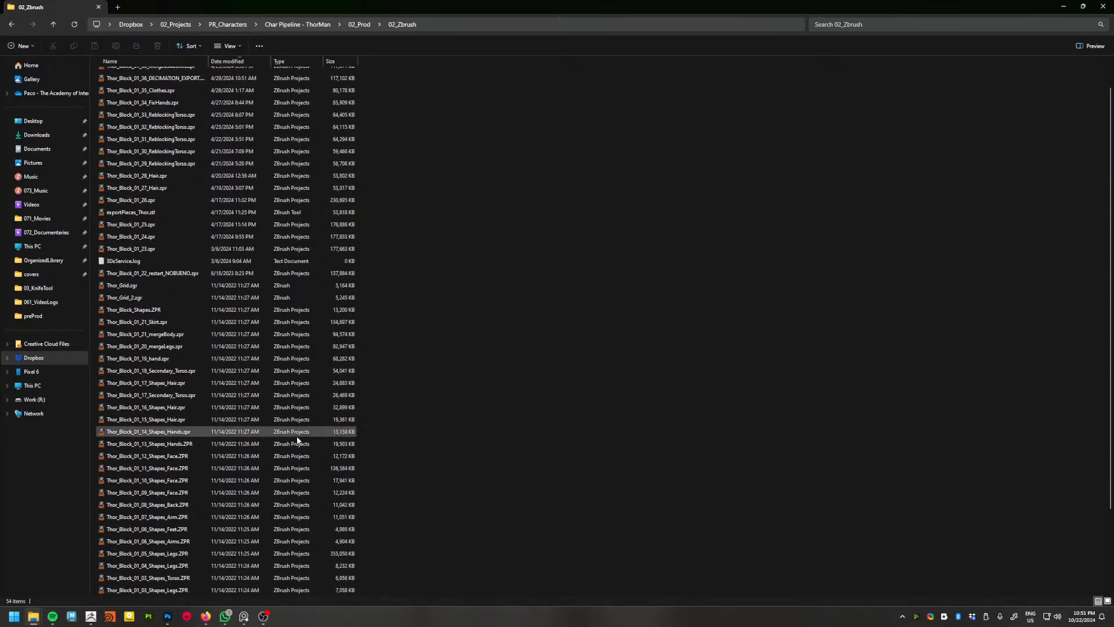
pyautogui.scroll(4, 263, 508)
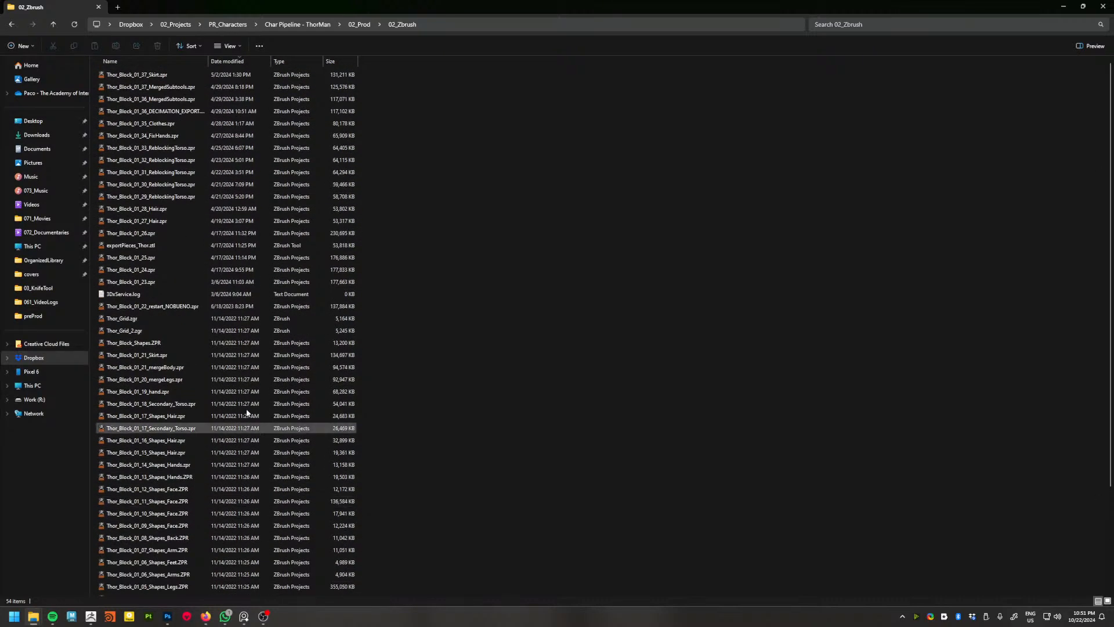
pyautogui.click(354, 75)
pyautogui.click(469, 24)
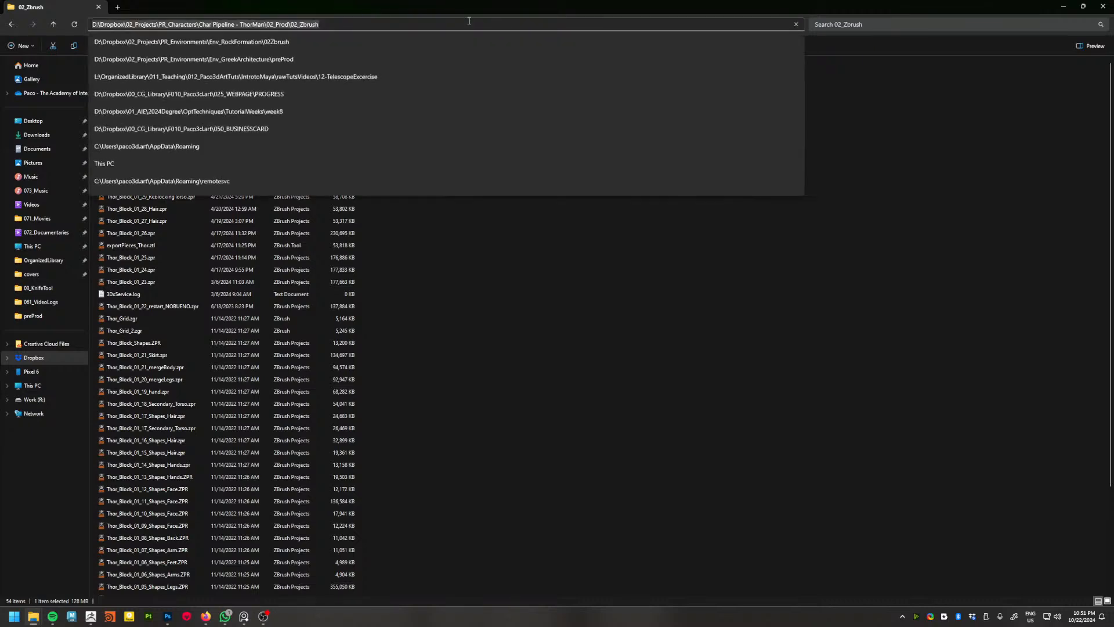
pyautogui.moveTo(447, 9); pyautogui.dragTo(663, 67)
pyautogui.moveTo(664, 68); pyautogui.dragTo(658, 194)
pyautogui.click(610, 4)
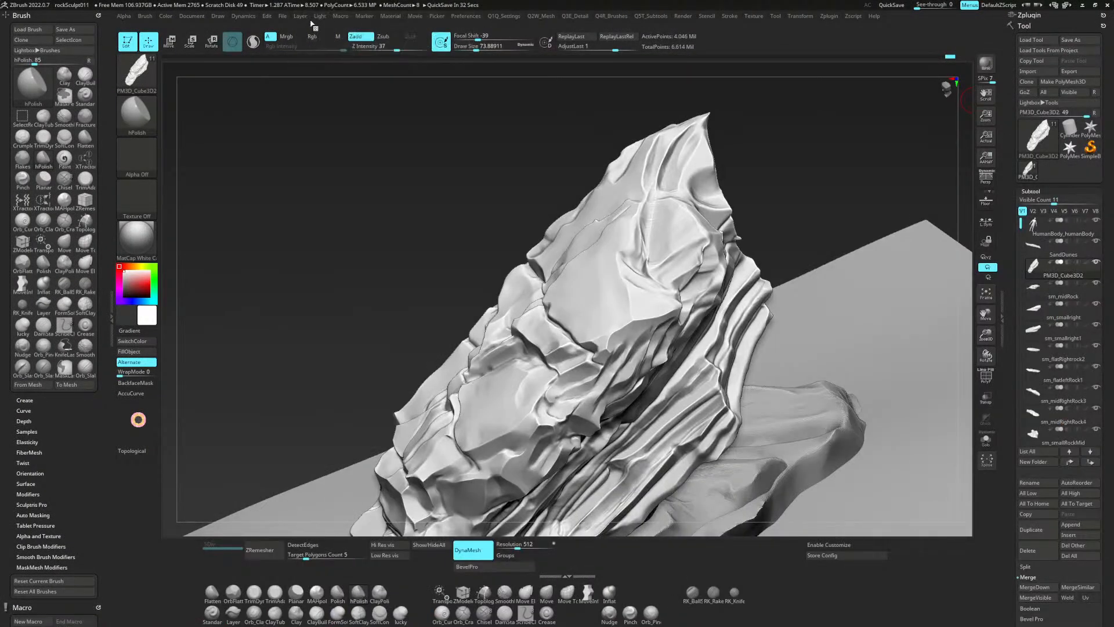
# Open Thor_Block_01_37_Skirt.zpr from the ThorMan 02_Zbrush folder without saving the current project, and frame the whole character.
pyautogui.click(283, 16)
pyautogui.click(300, 33)
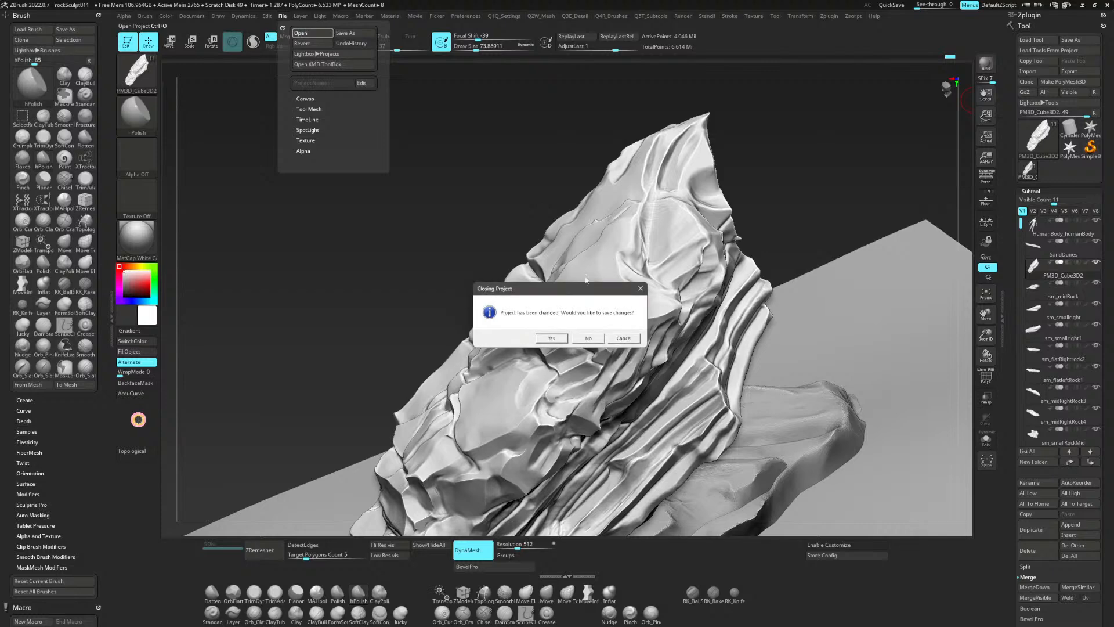
pyautogui.click(587, 338)
pyautogui.write('R:\\Dropbox\\02_Projects\\PR_Characters\\Char Pipeline - ThorMan\\02_Prod\\02_Zbrush')
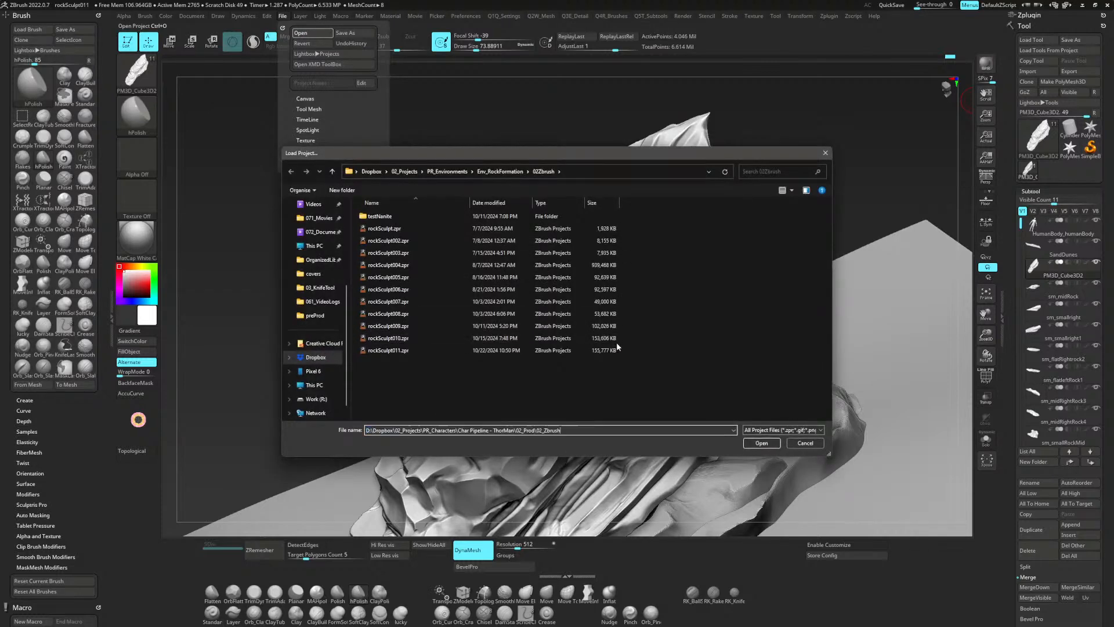
pyautogui.press('Return')
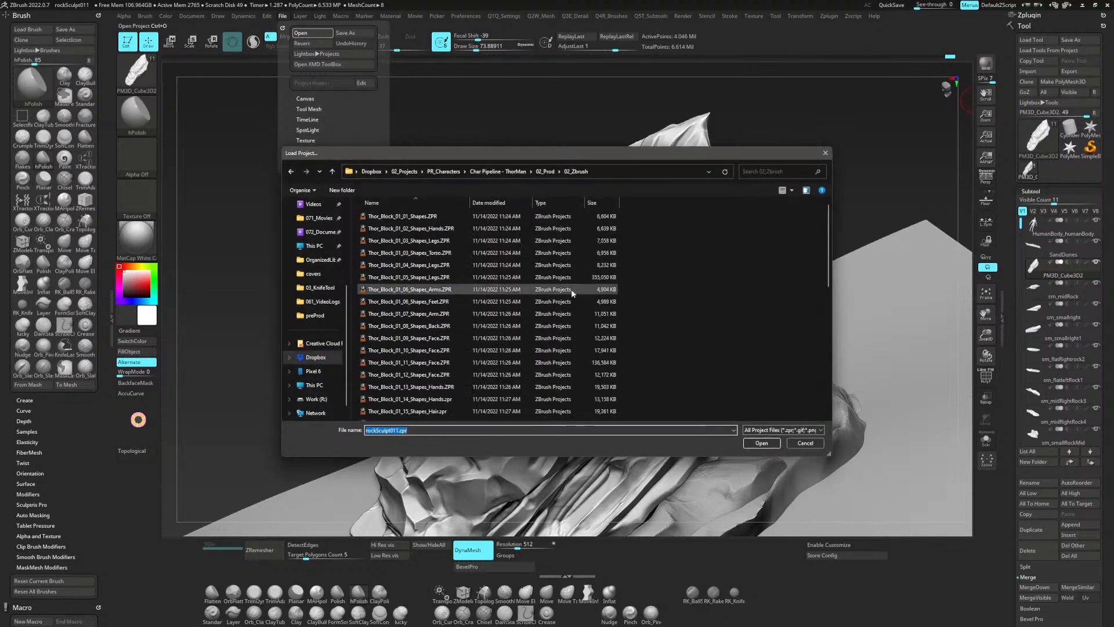
pyautogui.click(516, 202)
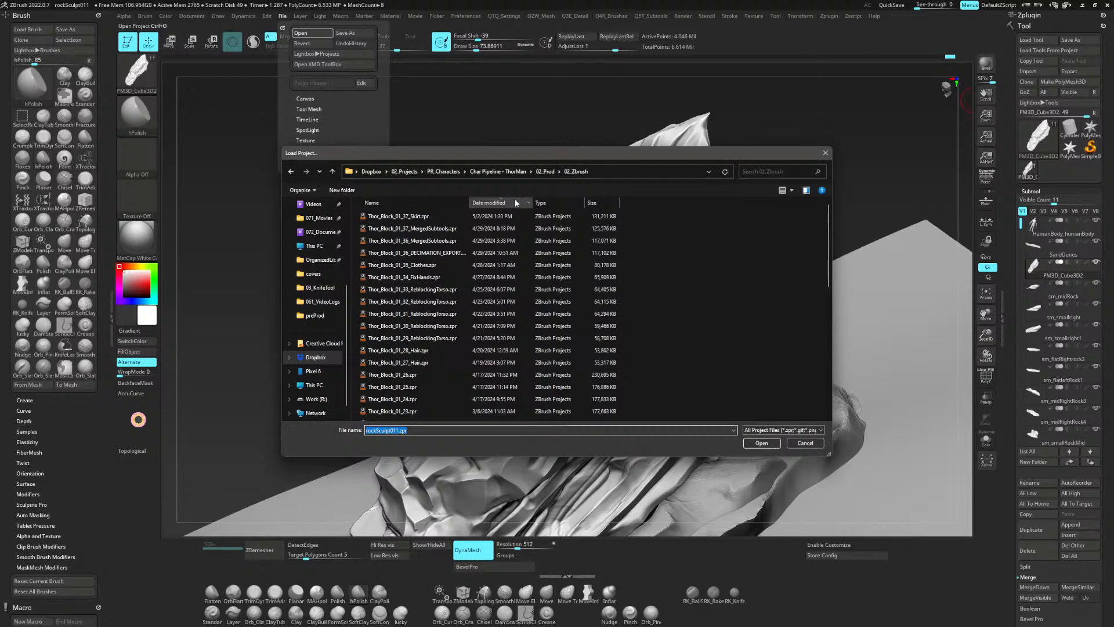
pyautogui.doubleClick(454, 217)
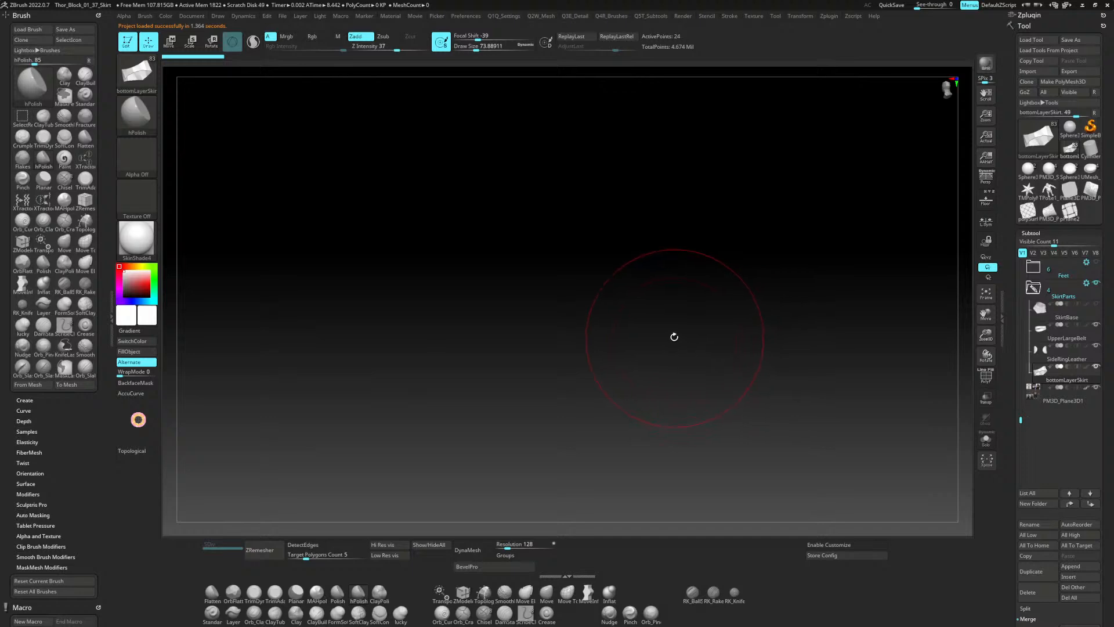
pyautogui.press('f')
pyautogui.moveTo(942, 226); pyautogui.dragTo(941, 231)
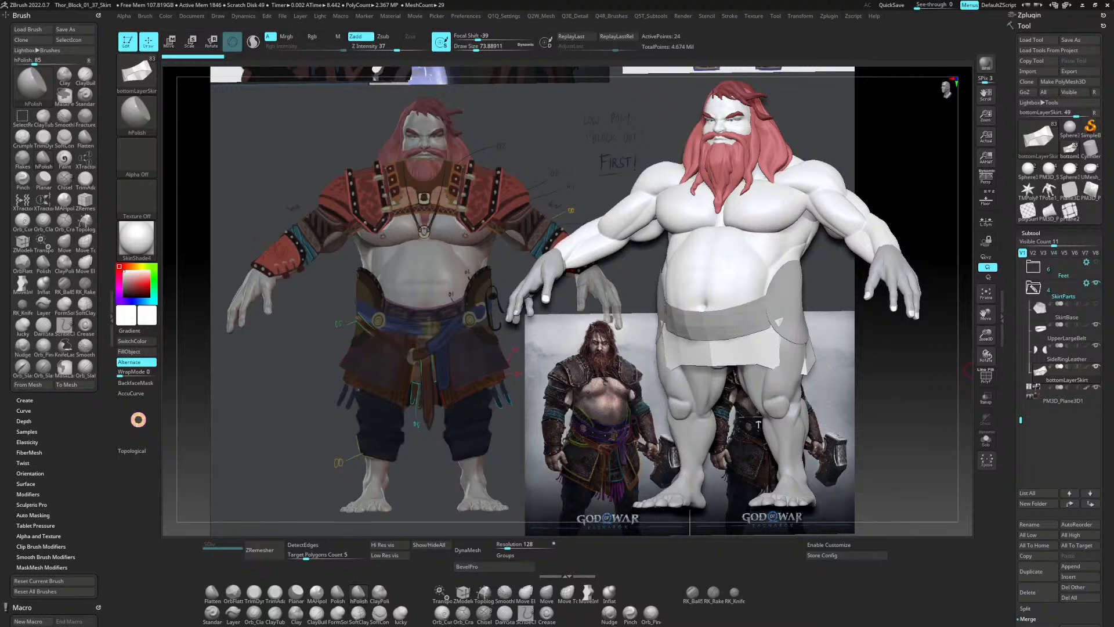
pyautogui.moveTo(892, 387); pyautogui.dragTo(731, 211)
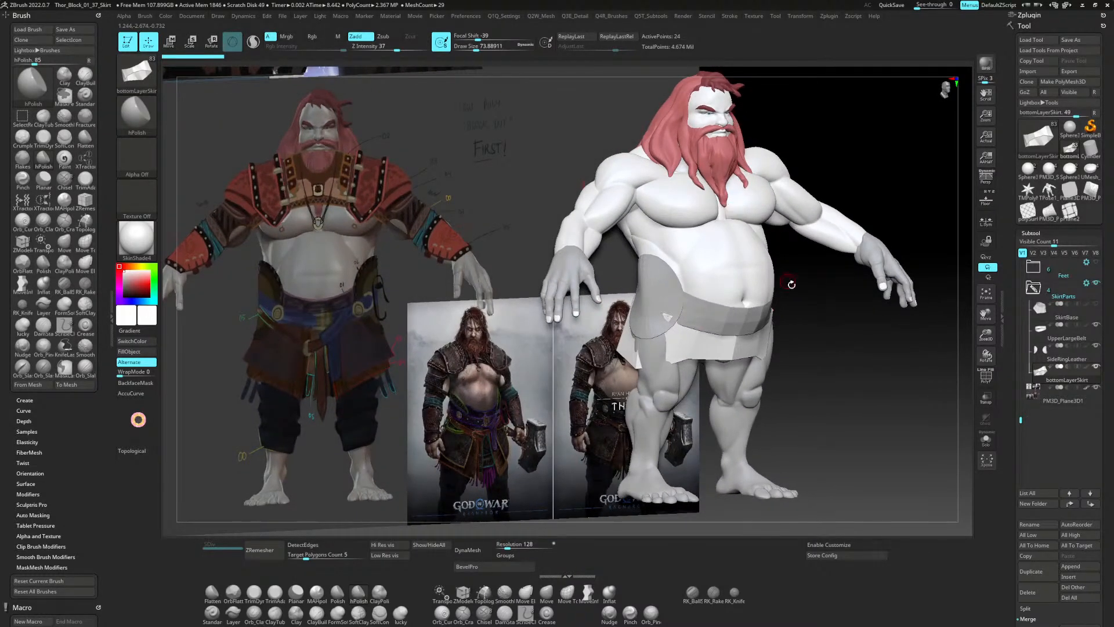
# Select the SideRingLeather subtool at the character's hip and nudge it with the Move Topological brush.
pyautogui.moveTo(792, 284); pyautogui.dragTo(906, 349)
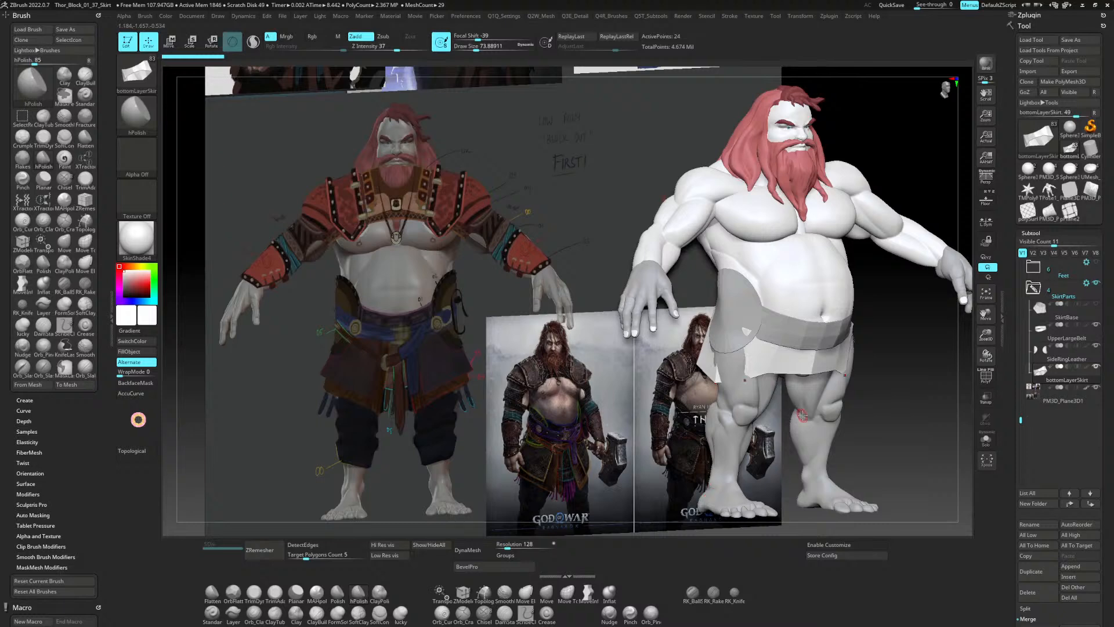
pyautogui.keyDown('alt'); pyautogui.click(741, 300); pyautogui.keyUp('alt')
pyautogui.keyDown('alt'); pyautogui.moveTo(916, 378); pyautogui.dragTo(843, 377); pyautogui.keyUp('alt')
pyautogui.press('b')
pyautogui.press('m')
pyautogui.press('t')
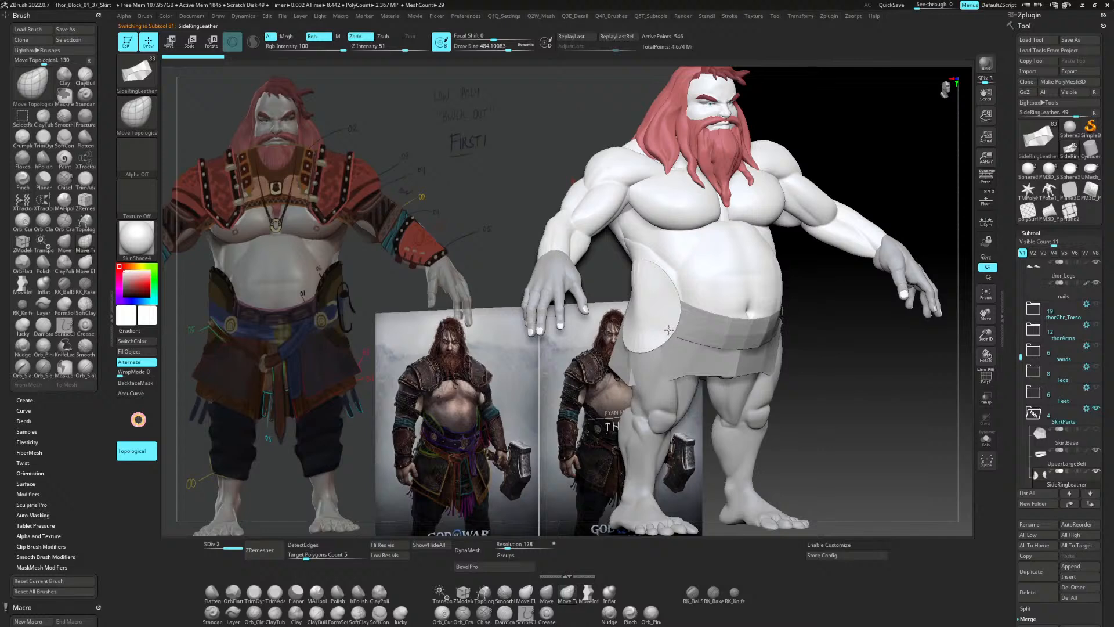
pyautogui.moveTo(669, 330); pyautogui.dragTo(667, 329)
# Select the bottomLayerSkirt subtool and reshape its side around the hip with the Move Topological brush.
pyautogui.moveTo(858, 398)
pyautogui.keyDown('alt'); pyautogui.mouseDown()
pyautogui.moveTo(858, 383)
pyautogui.moveTo(805, 383)
pyautogui.moveTo(803, 415)
pyautogui.mouseUp(); pyautogui.keyUp('alt')
pyautogui.keyDown('alt'); pyautogui.click(692, 355); pyautogui.keyUp('alt')
pyautogui.keyDown('alt'); pyautogui.click(713, 352); pyautogui.keyUp('alt')
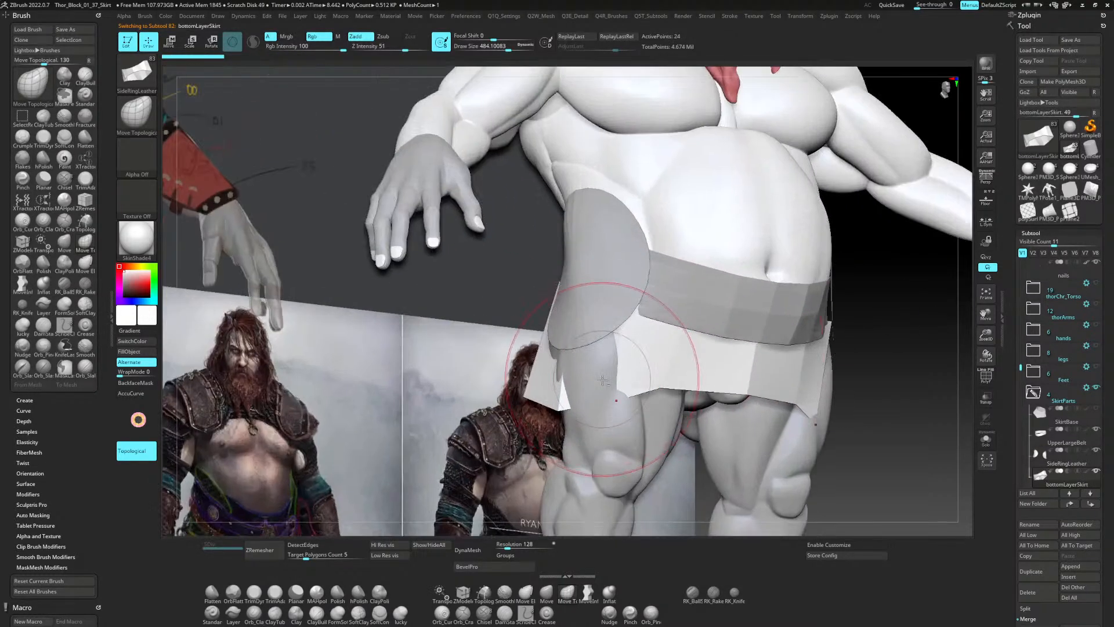
pyautogui.moveTo(602, 380); pyautogui.dragTo(581, 384)
pyautogui.moveTo(602, 335)
pyautogui.mouseDown()
pyautogui.moveTo(585, 356)
pyautogui.moveTo(590, 383)
pyautogui.moveTo(580, 360)
pyautogui.mouseUp()
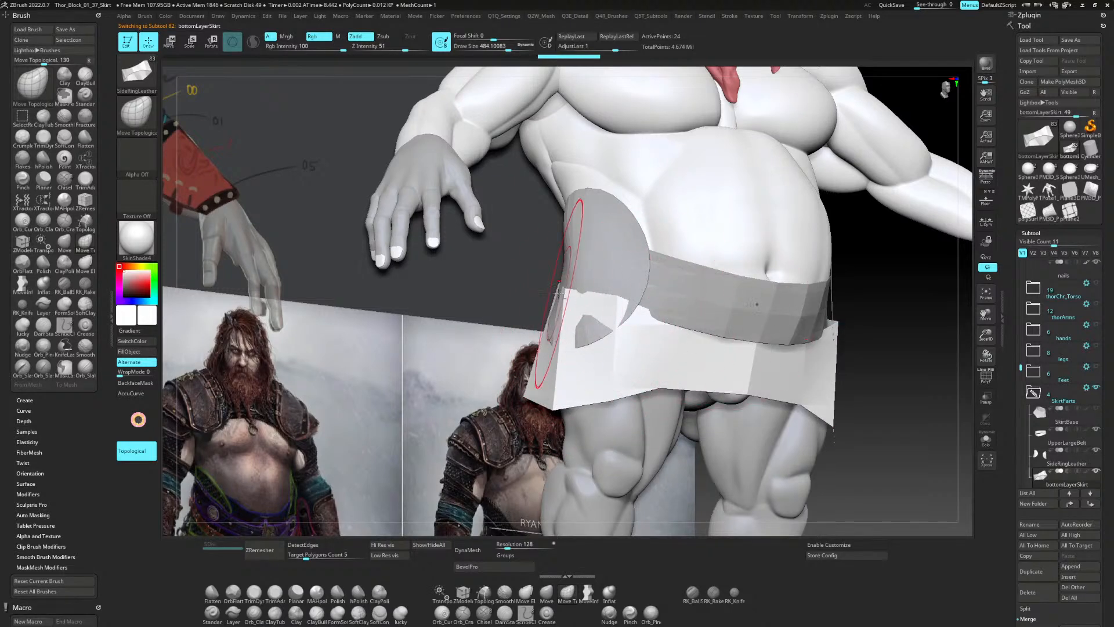
pyautogui.moveTo(559, 293); pyautogui.dragTo(533, 289)
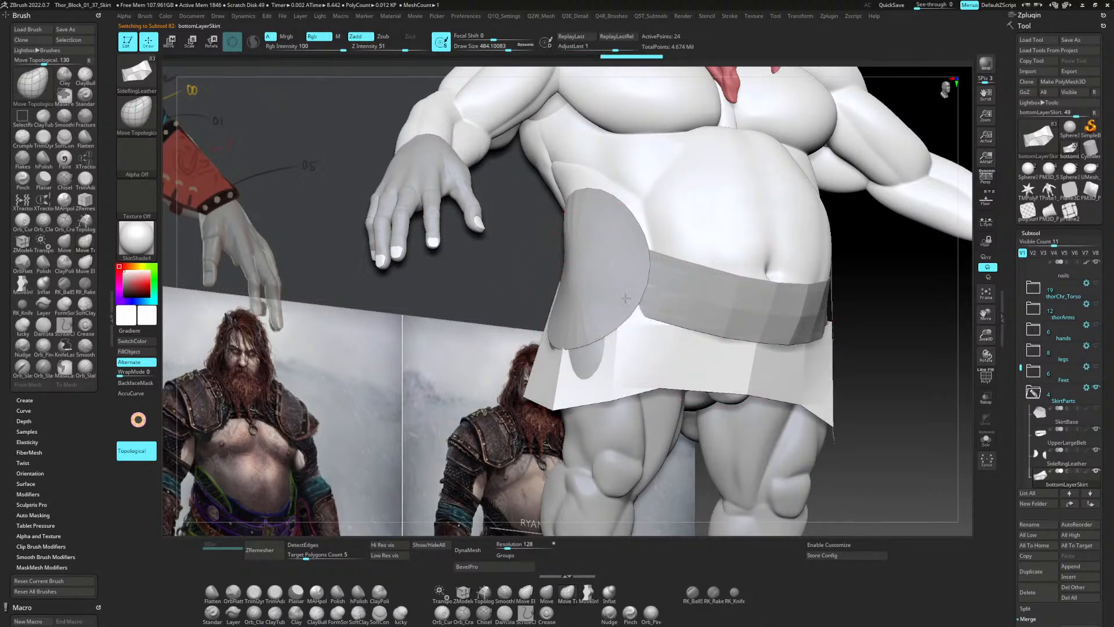
pyautogui.moveTo(625, 298); pyautogui.dragTo(623, 300)
# Pull the skirt's front hem down toward the knees and smooth out its outline with Move Topological strokes.
pyautogui.moveTo(911, 301)
pyautogui.mouseDown()
pyautogui.moveTo(898, 373)
pyautogui.moveTo(913, 298)
pyautogui.moveTo(899, 293)
pyautogui.moveTo(897, 341)
pyautogui.moveTo(925, 360)
pyautogui.moveTo(907, 344)
pyautogui.moveTo(888, 358)
pyautogui.mouseUp()
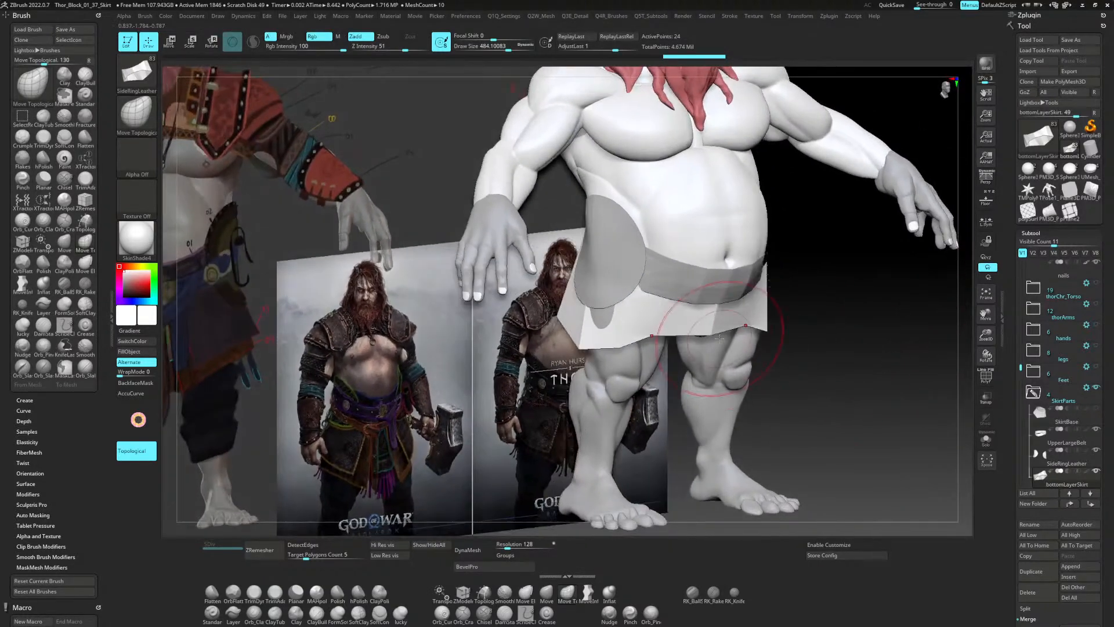
pyautogui.moveTo(717, 337); pyautogui.dragTo(716, 349)
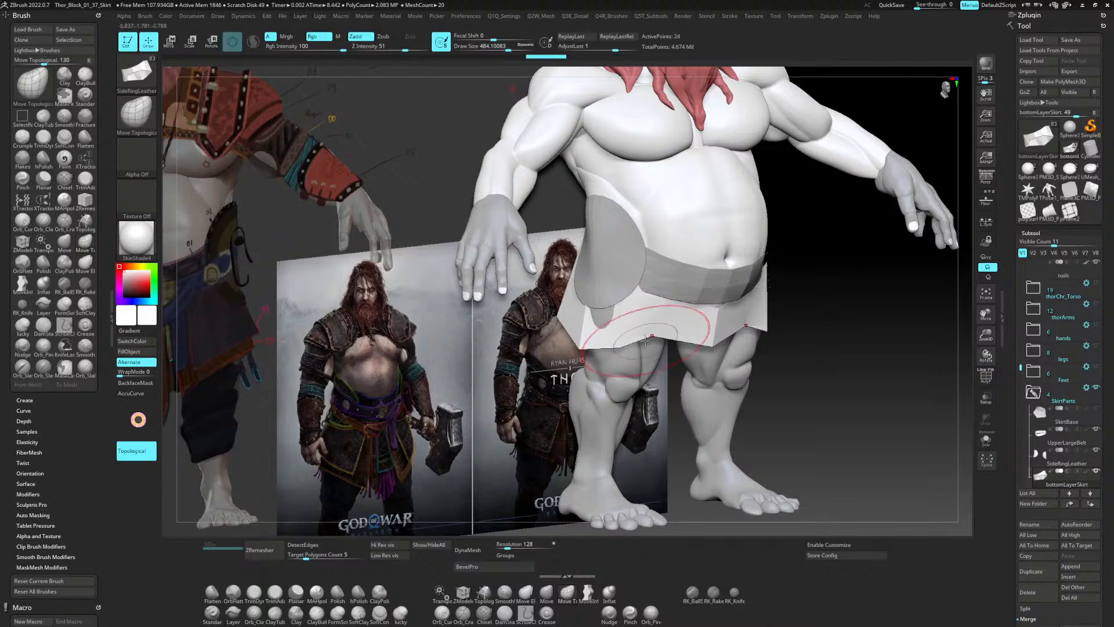
pyautogui.moveTo(648, 339); pyautogui.dragTo(650, 363)
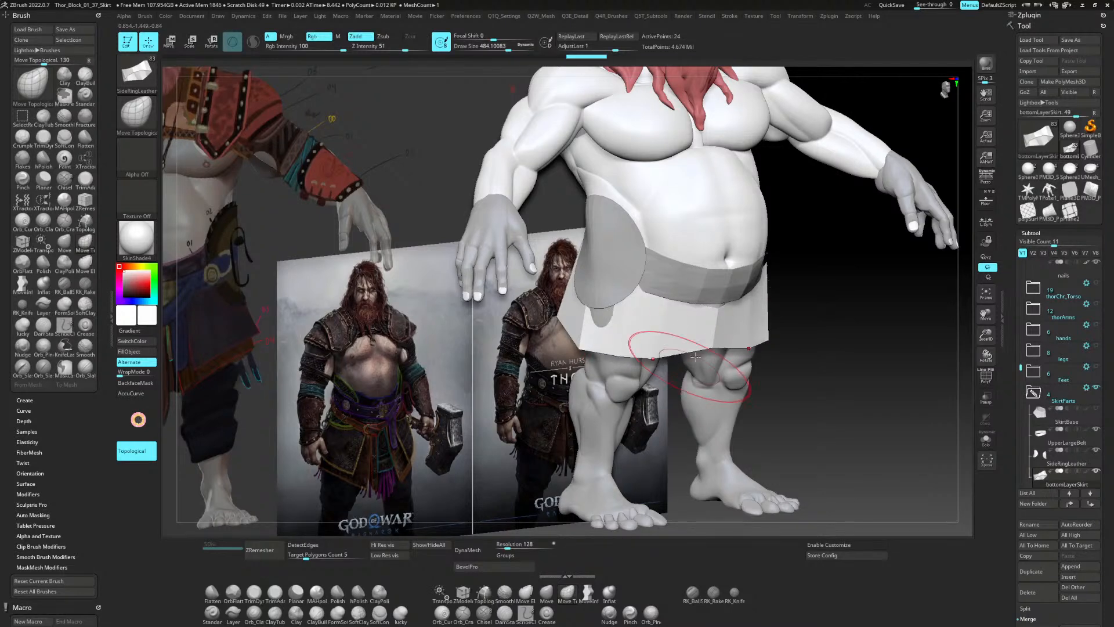
pyautogui.moveTo(722, 302); pyautogui.dragTo(723, 299)
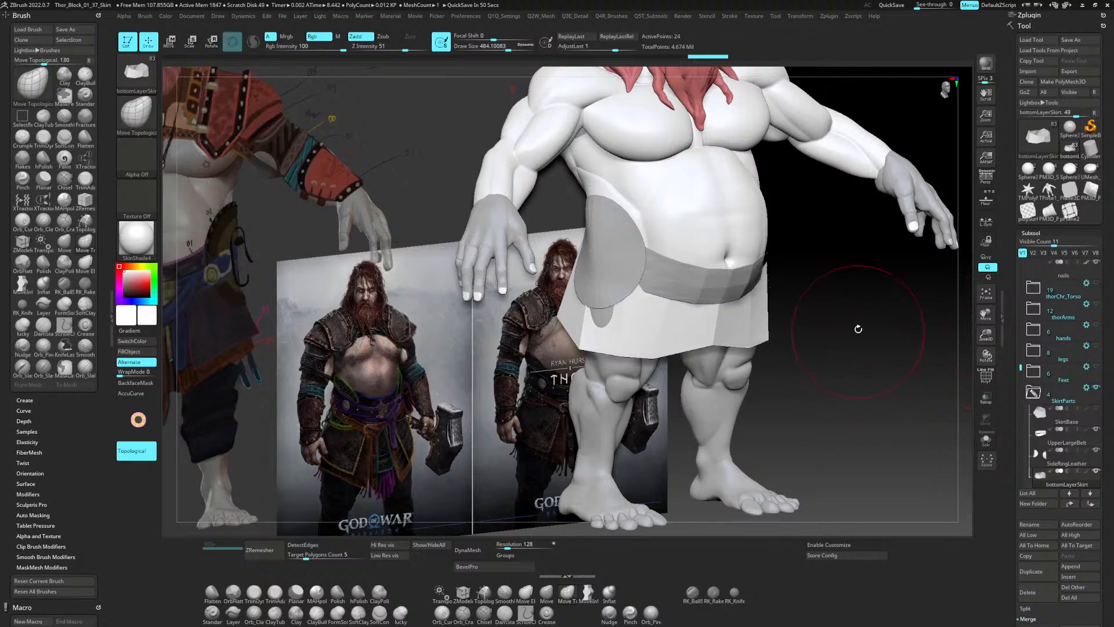
pyautogui.moveTo(871, 335)
pyautogui.mouseDown()
pyautogui.moveTo(864, 321)
pyautogui.moveTo(839, 380)
pyautogui.moveTo(873, 366)
pyautogui.moveTo(865, 324)
pyautogui.mouseUp()
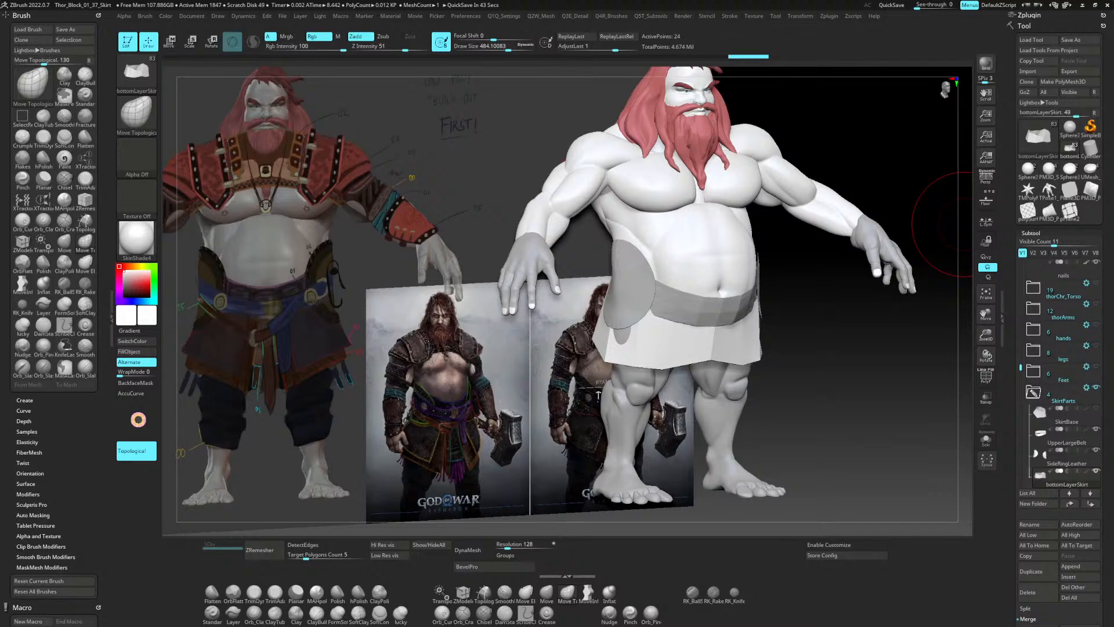
# Switch to File Explorer and go up to the Dropbox 02_Projects folder.
pyautogui.hotkey('alt', 'Tab')
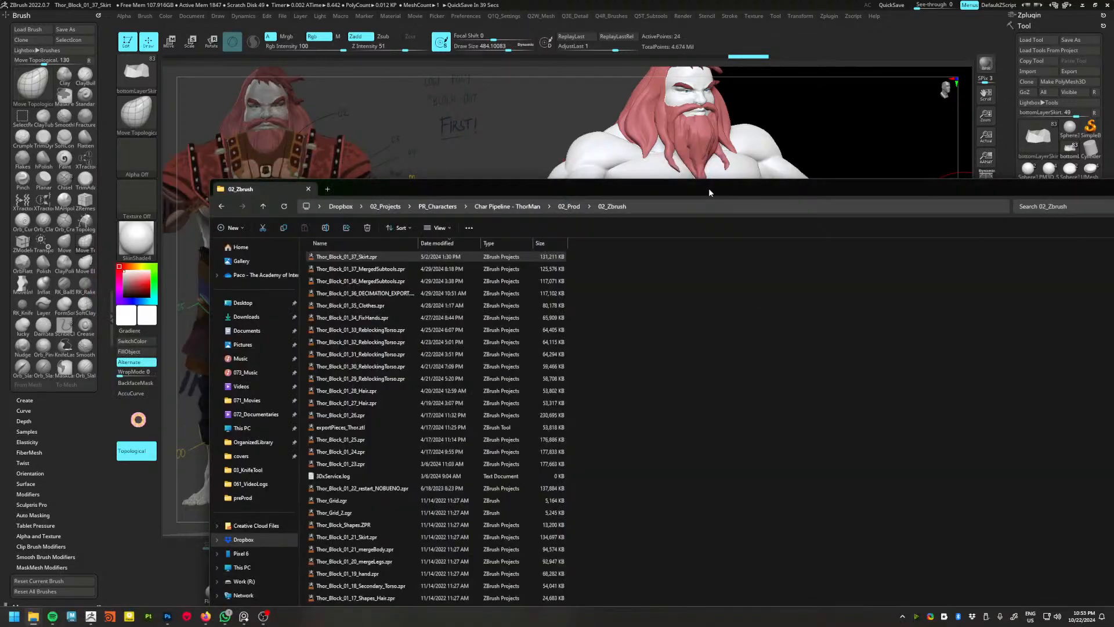
pyautogui.moveTo(709, 192); pyautogui.dragTo(842, 151)
pyautogui.click(518, 163)
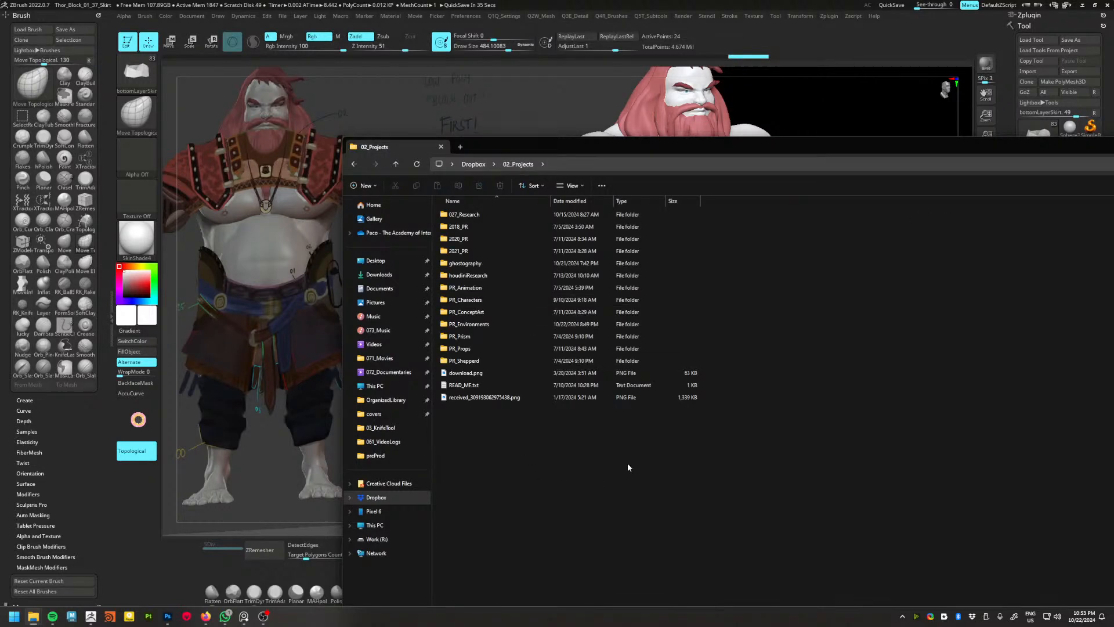
# Switch to Photoshop's portfolioDreams.psd, then collapse and hide Group 2 to expose the original portfolio page.
pyautogui.click(167, 616)
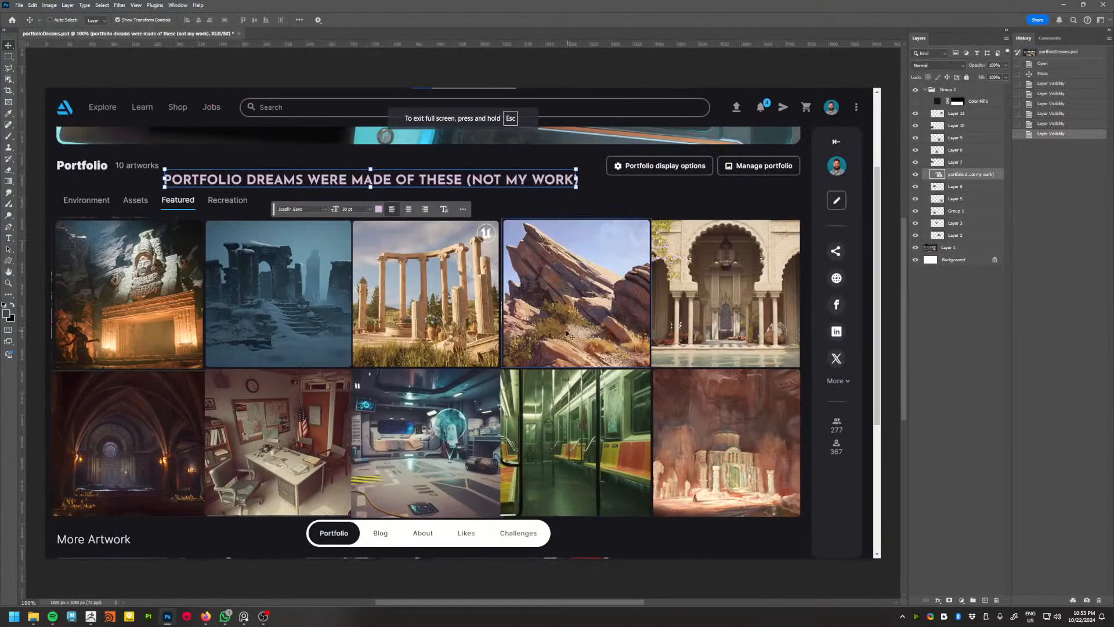
pyautogui.click(947, 90)
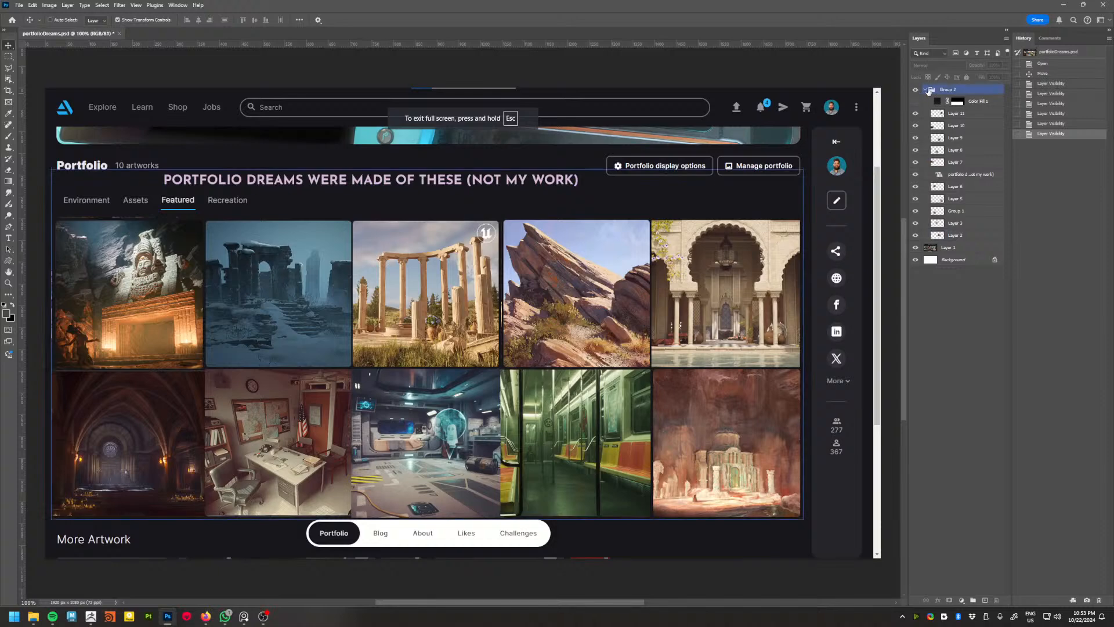
pyautogui.click(927, 90)
pyautogui.click(917, 90)
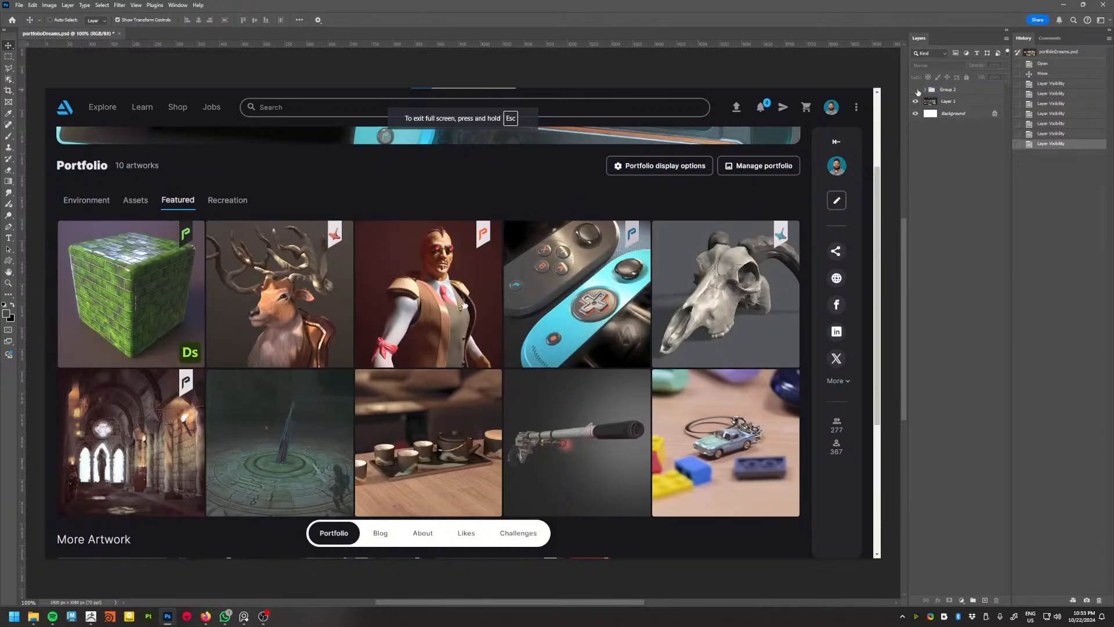
pyautogui.moveTo(1113, 145); pyautogui.dragTo(1113, 339)
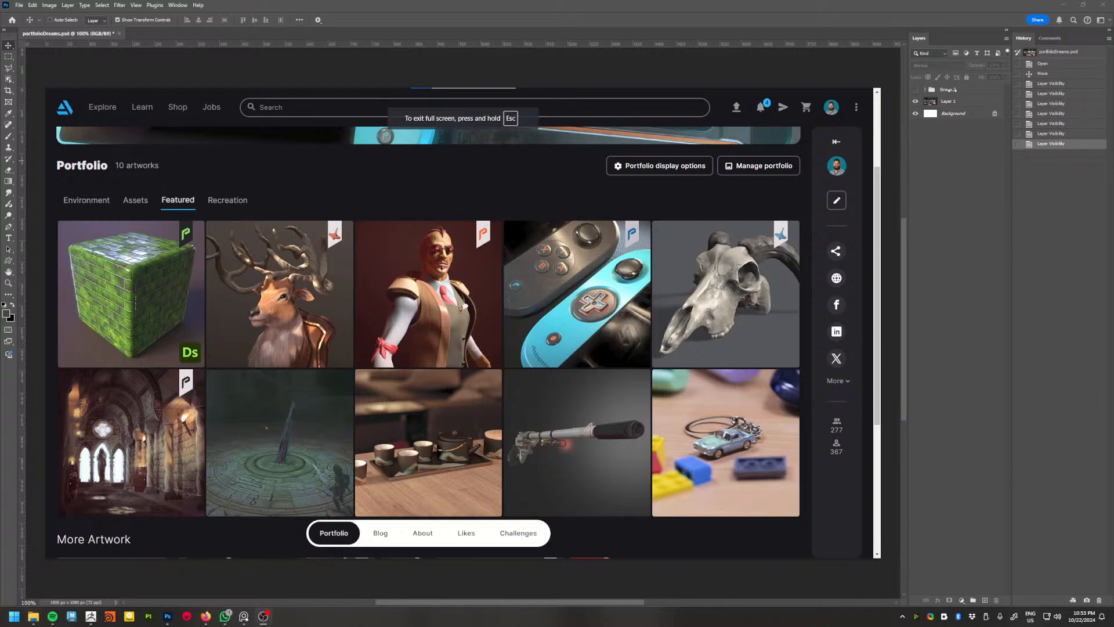
# Toggle Group 2's visibility repeatedly to compare the original portfolio with the dream portfolio, leaving the group shown.
pyautogui.click(954, 91)
pyautogui.click(954, 91)
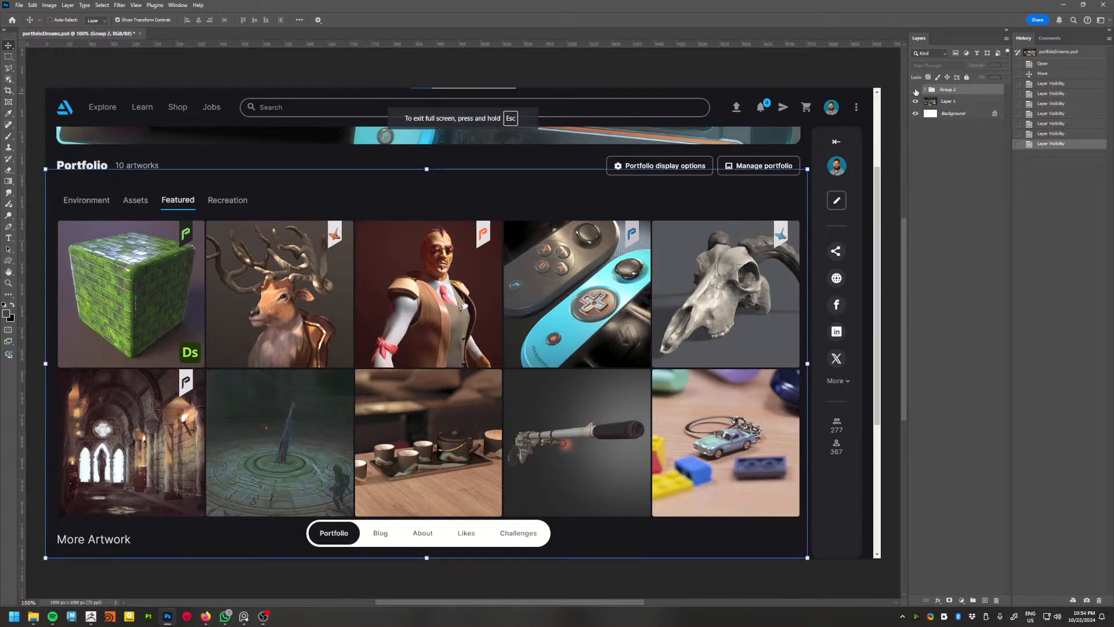
pyautogui.click(915, 91)
pyautogui.click(916, 91)
pyautogui.click(915, 91)
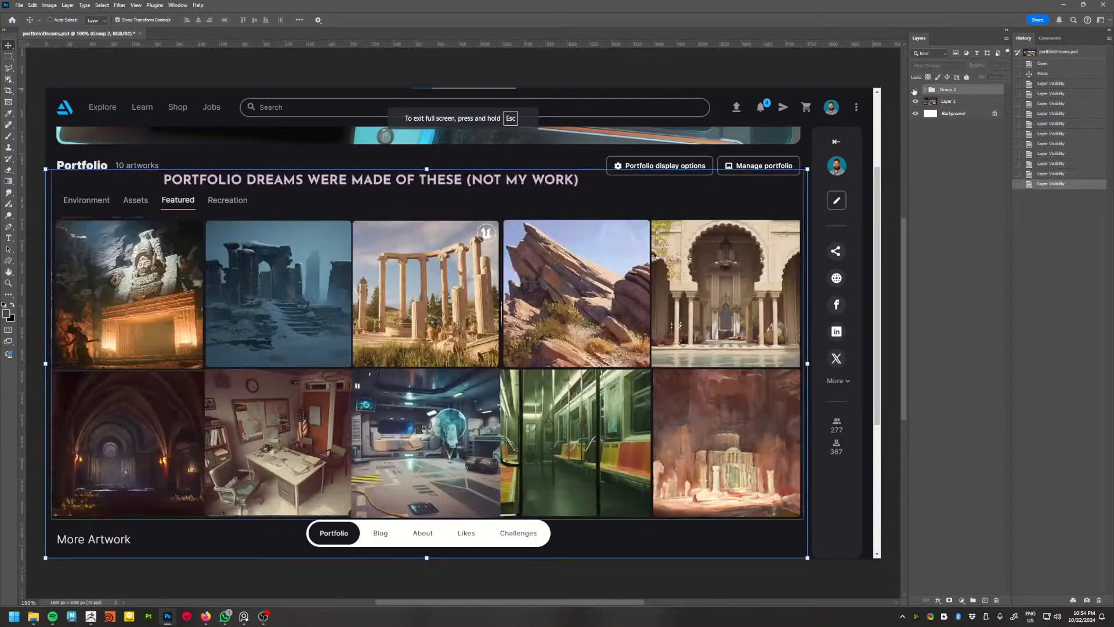
pyautogui.click(915, 91)
pyautogui.click(916, 91)
pyautogui.click(915, 91)
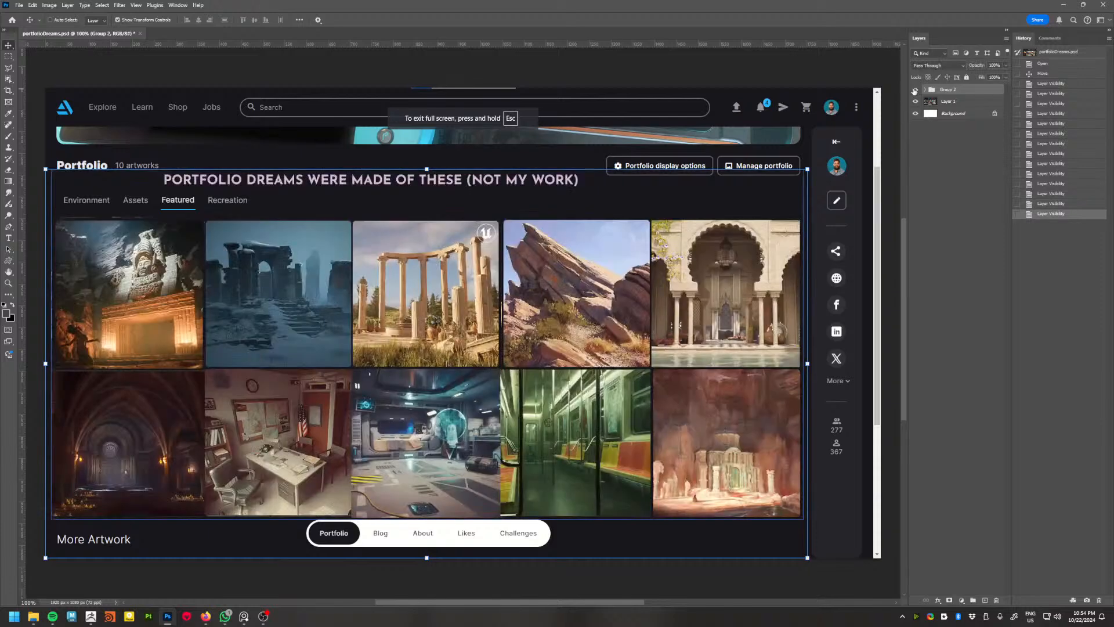
pyautogui.click(915, 91)
pyautogui.click(915, 91)
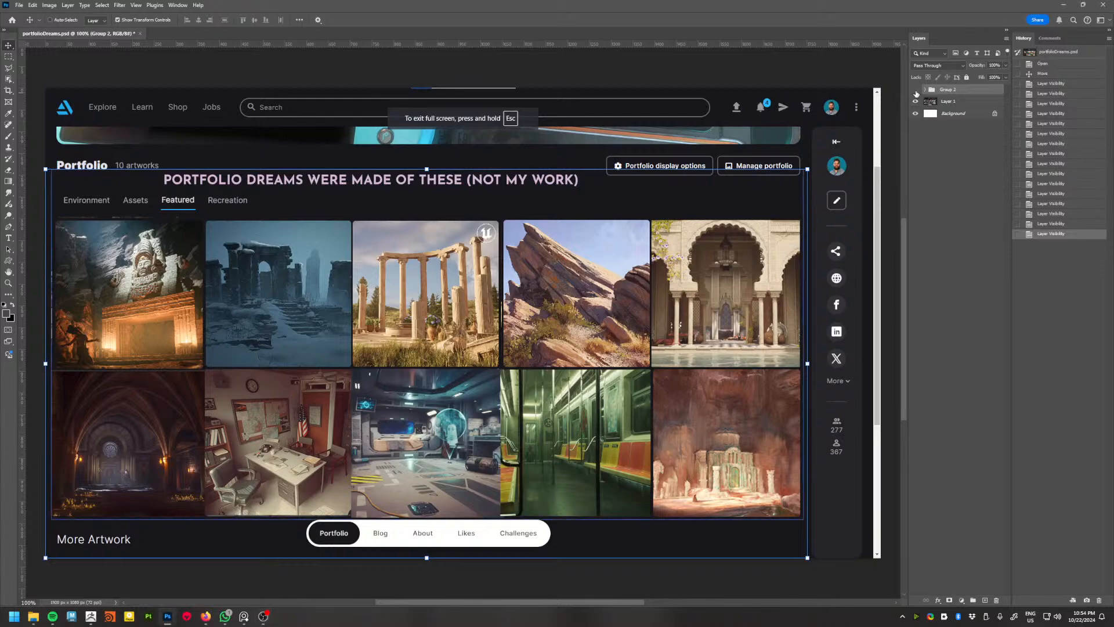
pyautogui.click(916, 91)
pyautogui.click(915, 90)
pyautogui.click(916, 90)
pyautogui.click(916, 91)
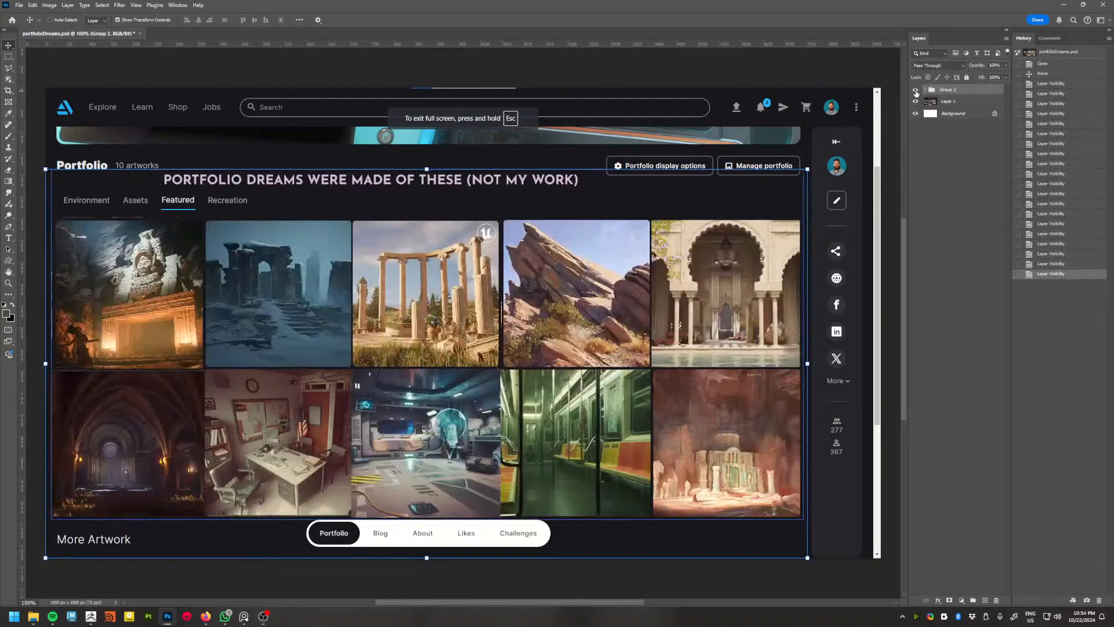
pyautogui.click(915, 91)
pyautogui.click(915, 90)
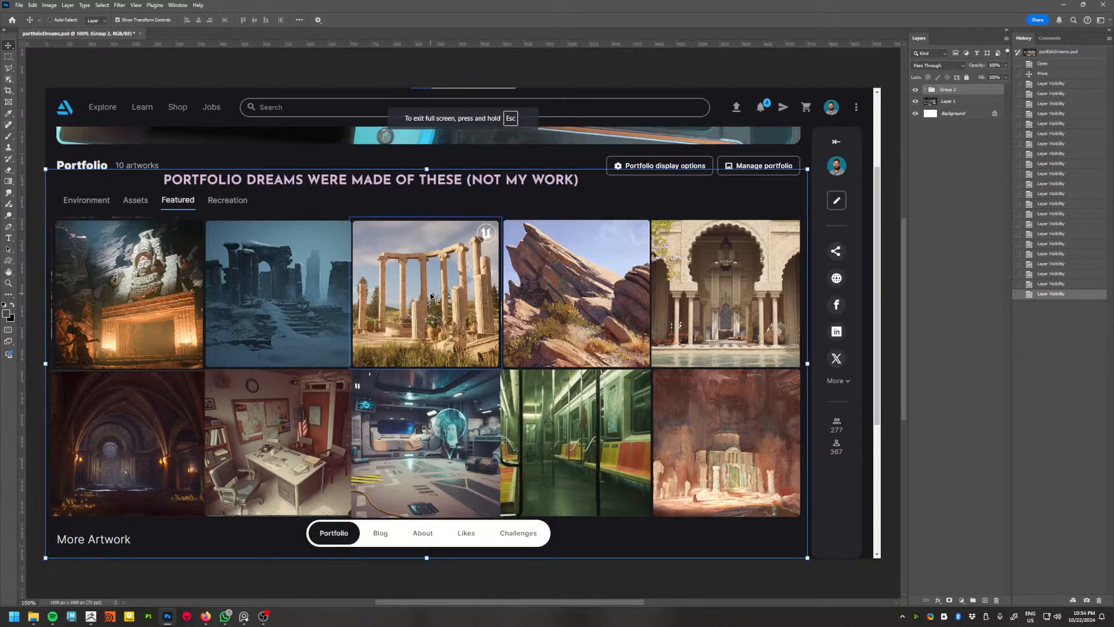
# Launch Notion and maximize its window on the THOLOS - GREEK ENV page.
pyautogui.moveTo(244, 620)
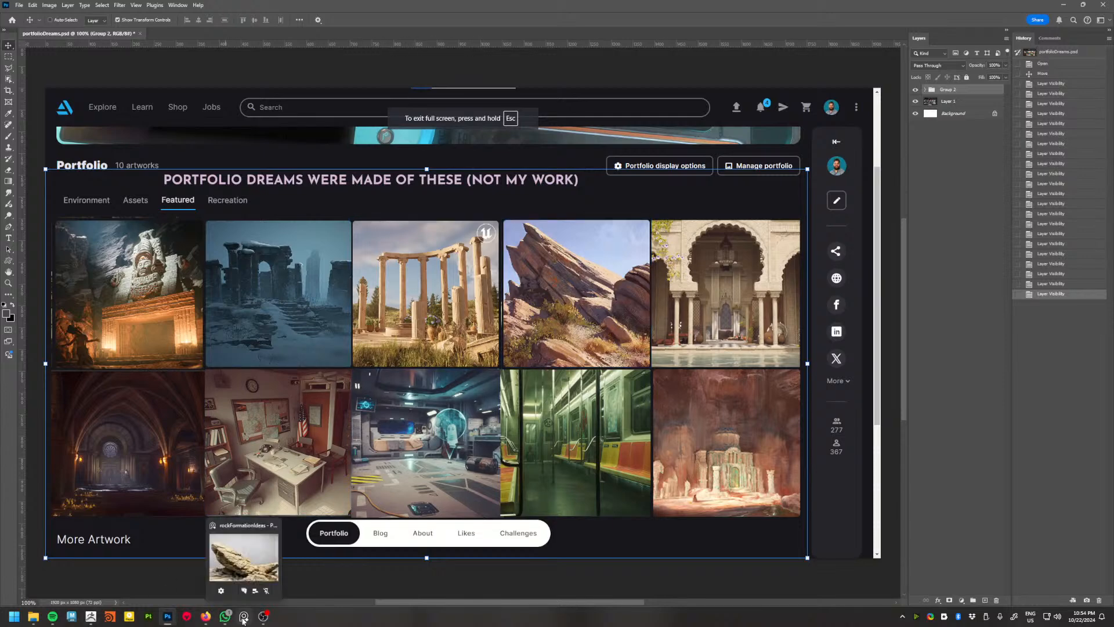
pyautogui.press('super')
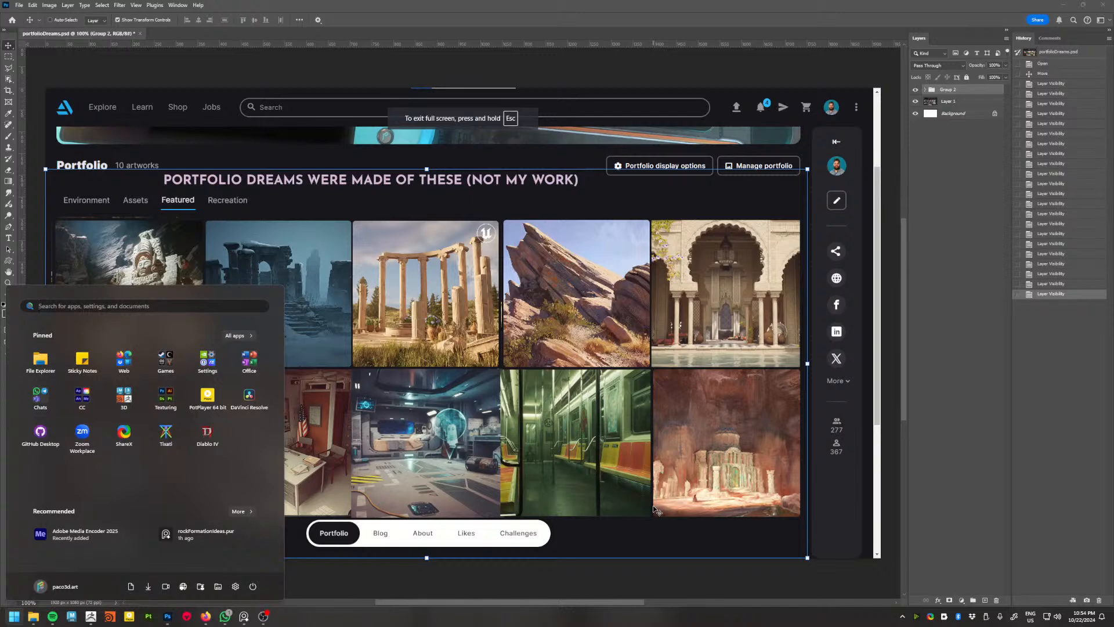
pyautogui.write('notion')
pyautogui.press('Return')
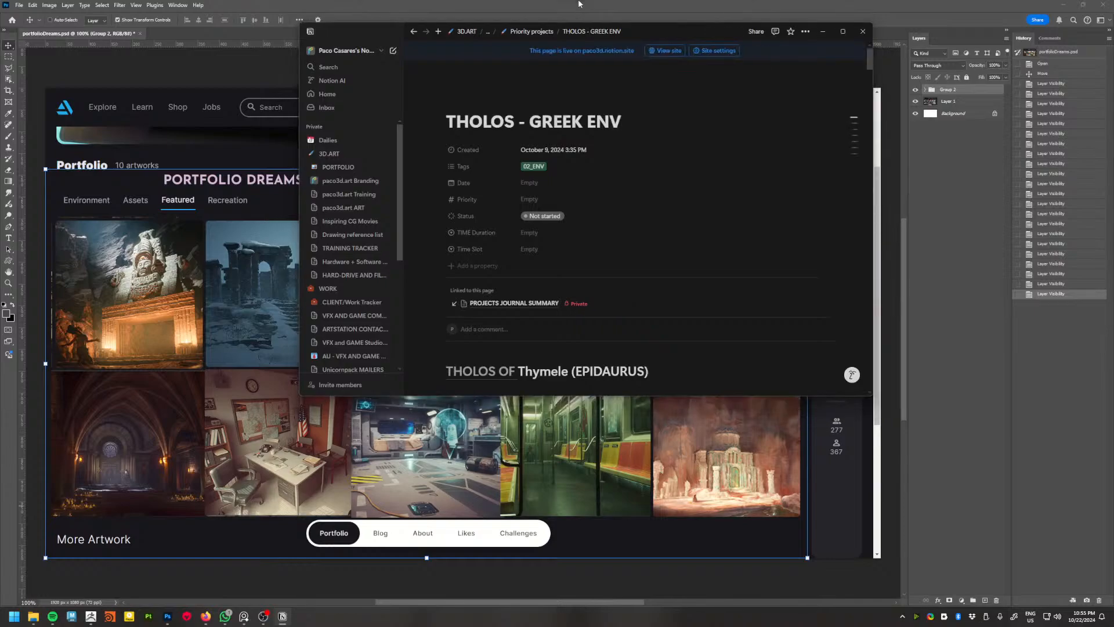
pyautogui.click(843, 32)
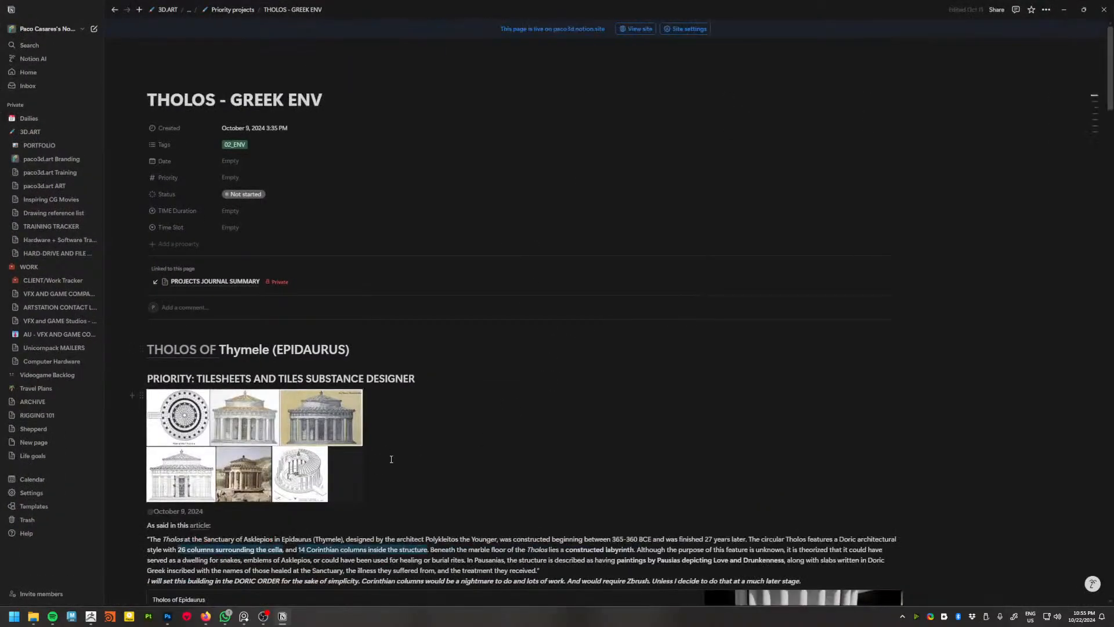
# Look through the THOLOS - GREEK ENV page's references, plan, tileable material list and 3D blockout renders.
pyautogui.scroll(-15, 758, 402)
pyautogui.scroll(-20, 757, 402)
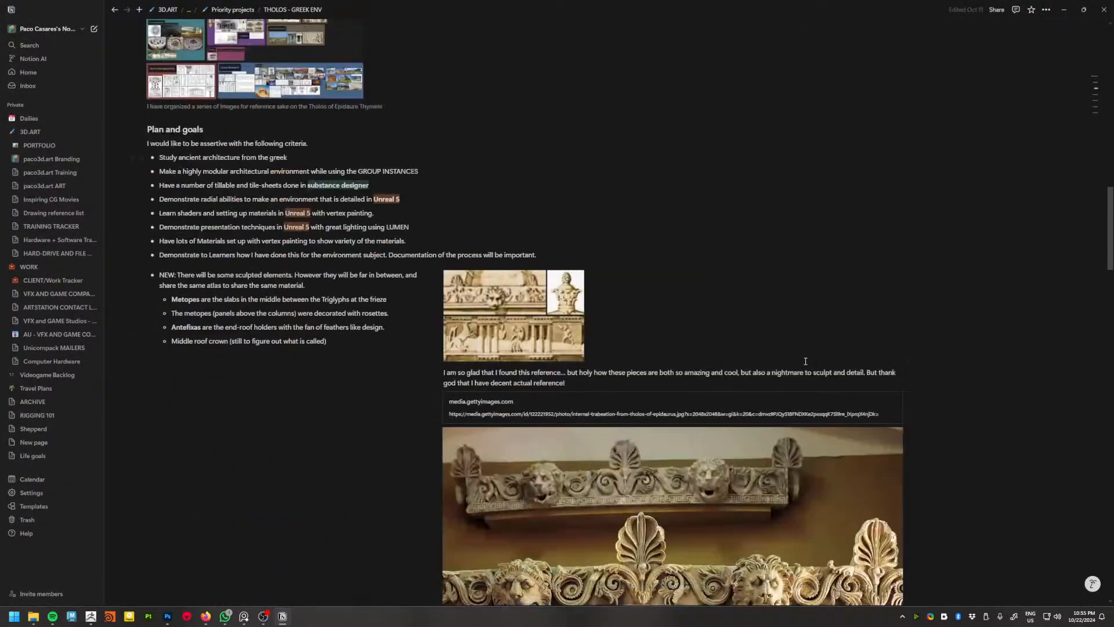
pyautogui.scroll(-20, 747, 396)
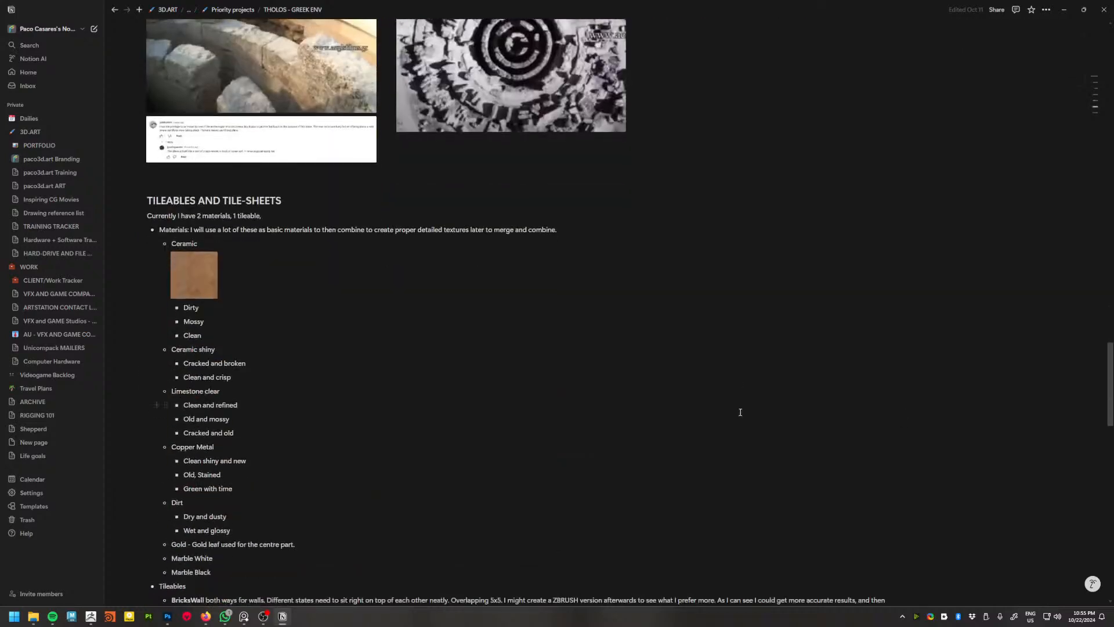
pyautogui.scroll(-10, 732, 407)
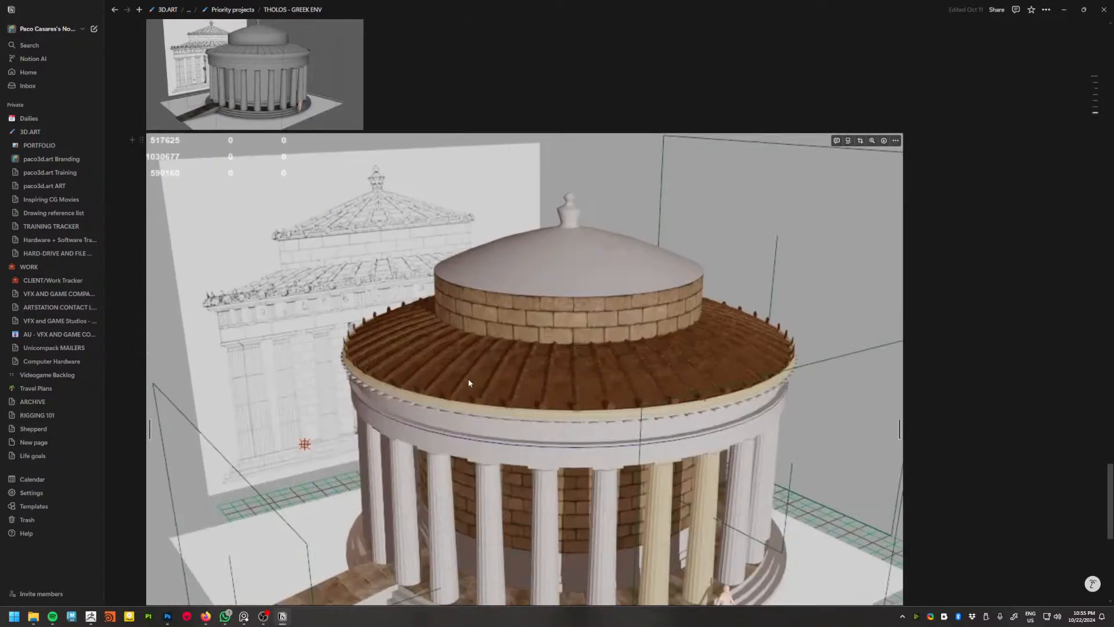
pyautogui.scroll(2, 563, 154)
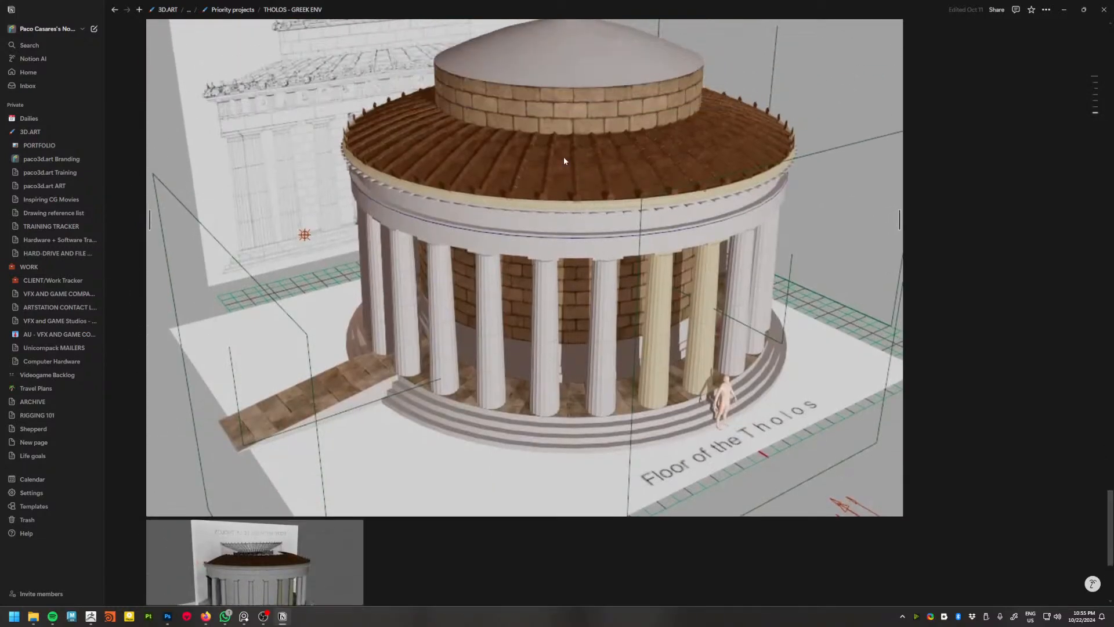
pyautogui.scroll(-6, 553, 335)
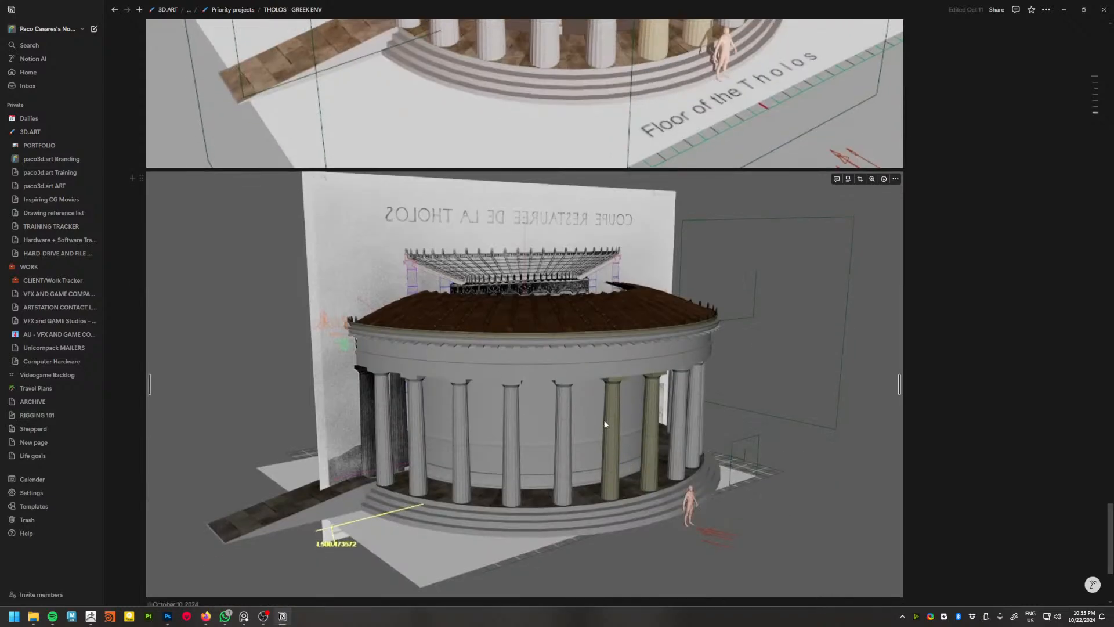
pyautogui.scroll(-2, 609, 412)
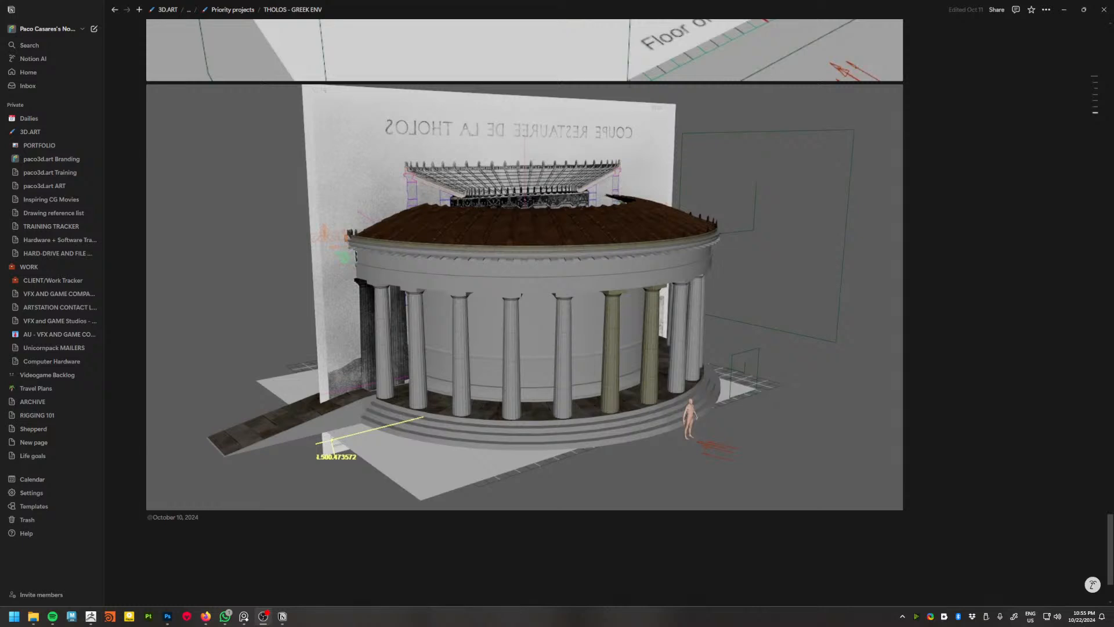
# Return to Photoshop, expand Group 2 and show its Color Fill 1 layer to cover the lower artwork row.
pyautogui.hotkey('alt', 'Tab')
pyautogui.press('Tab')
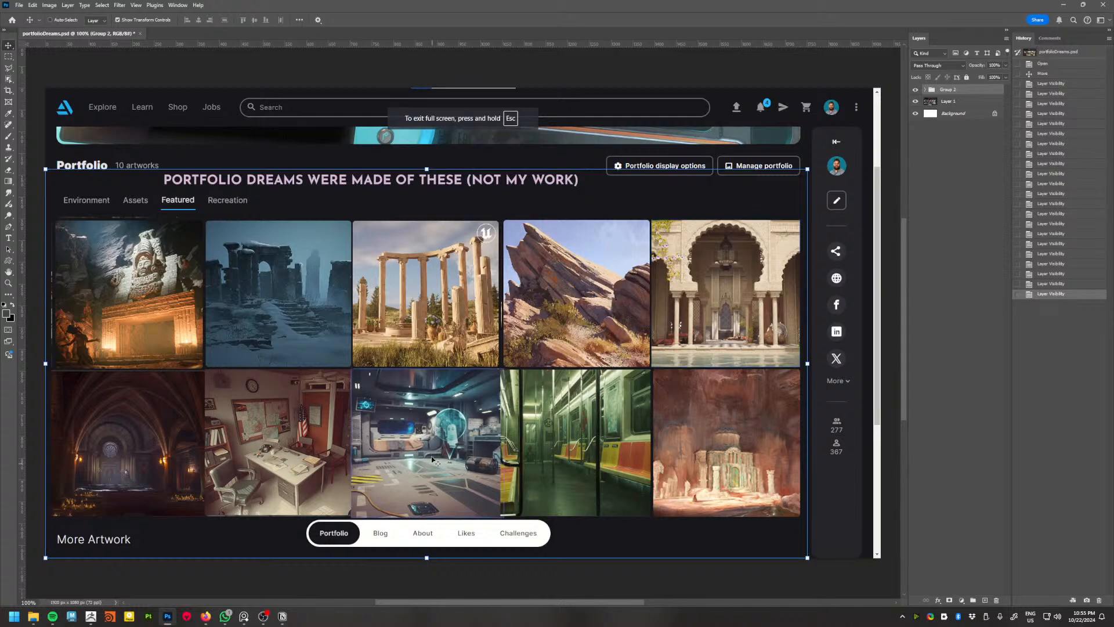
pyautogui.click(930, 89)
pyautogui.click(926, 90)
pyautogui.click(927, 102)
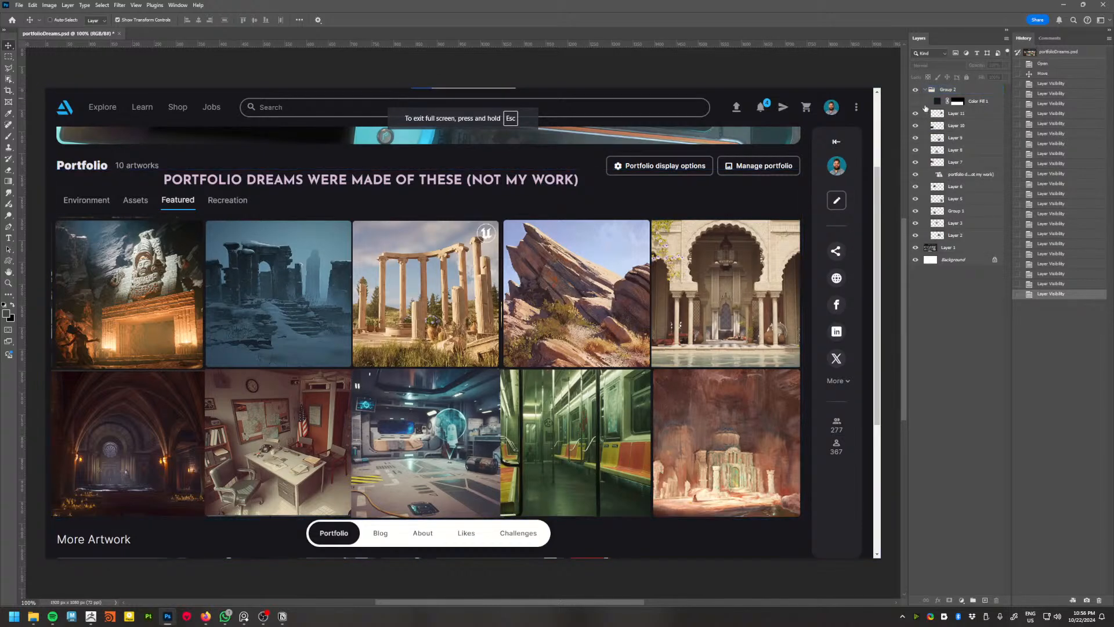
pyautogui.click(915, 103)
pyautogui.click(915, 103)
pyautogui.click(915, 102)
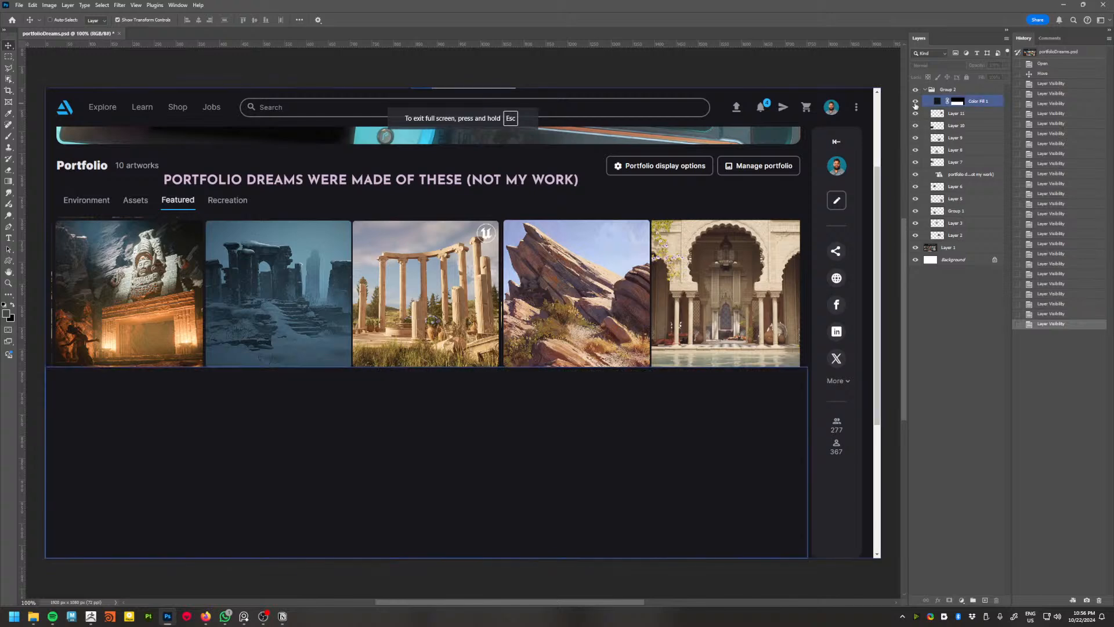
# Pick out the artworks in the upper portfolio row by selecting their layers in turn, ending with the arched palace image.
pyautogui.keyDown('ctrl'); pyautogui.click(504, 289); pyautogui.keyUp('ctrl')
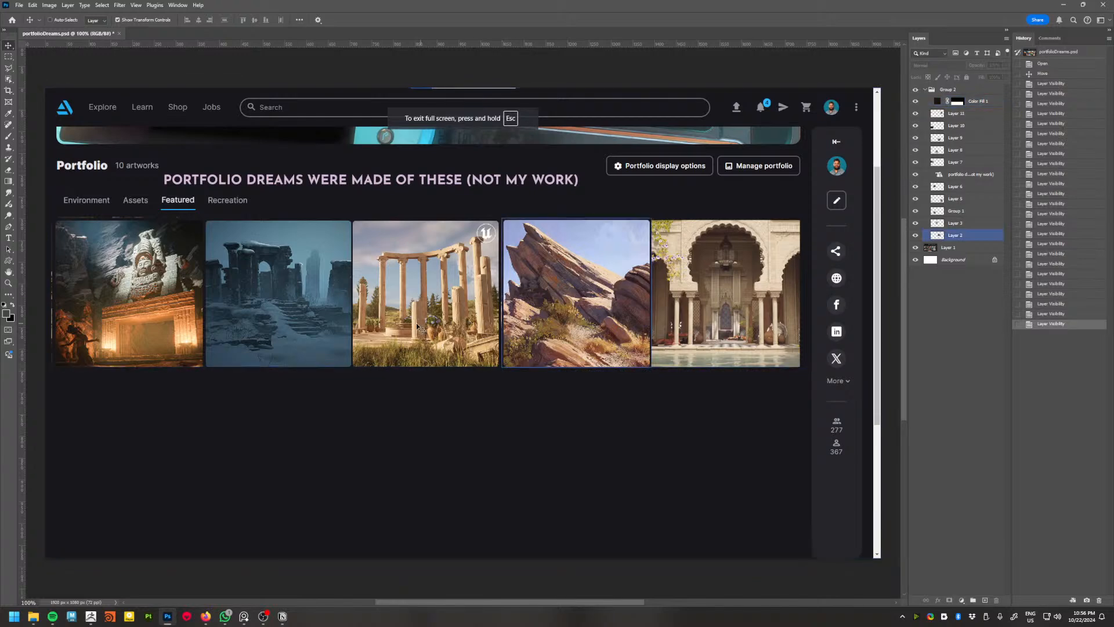
pyautogui.keyDown('ctrl'); pyautogui.click(418, 323); pyautogui.keyUp('ctrl')
pyautogui.keyDown('ctrl'); pyautogui.click(148, 319); pyautogui.keyUp('ctrl')
pyautogui.keyDown('ctrl'); pyautogui.click(720, 306); pyautogui.keyUp('ctrl')
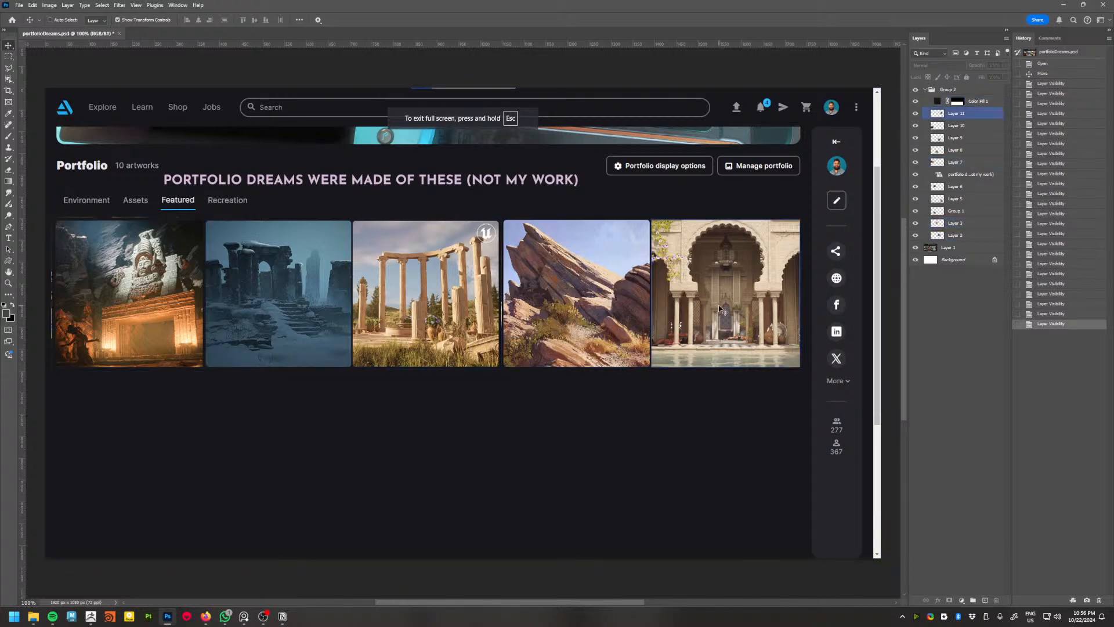
pyautogui.keyDown('ctrl'); pyautogui.click(168, 311); pyautogui.keyUp('ctrl')
pyautogui.keyDown('ctrl'); pyautogui.click(733, 318); pyautogui.keyUp('ctrl')
# Toggle the Color Fill 1 layer's visibility several times to compare five and ten artworks, leaving the layer hidden.
pyautogui.click(915, 103)
pyautogui.click(916, 103)
pyautogui.click(915, 102)
pyautogui.click(915, 103)
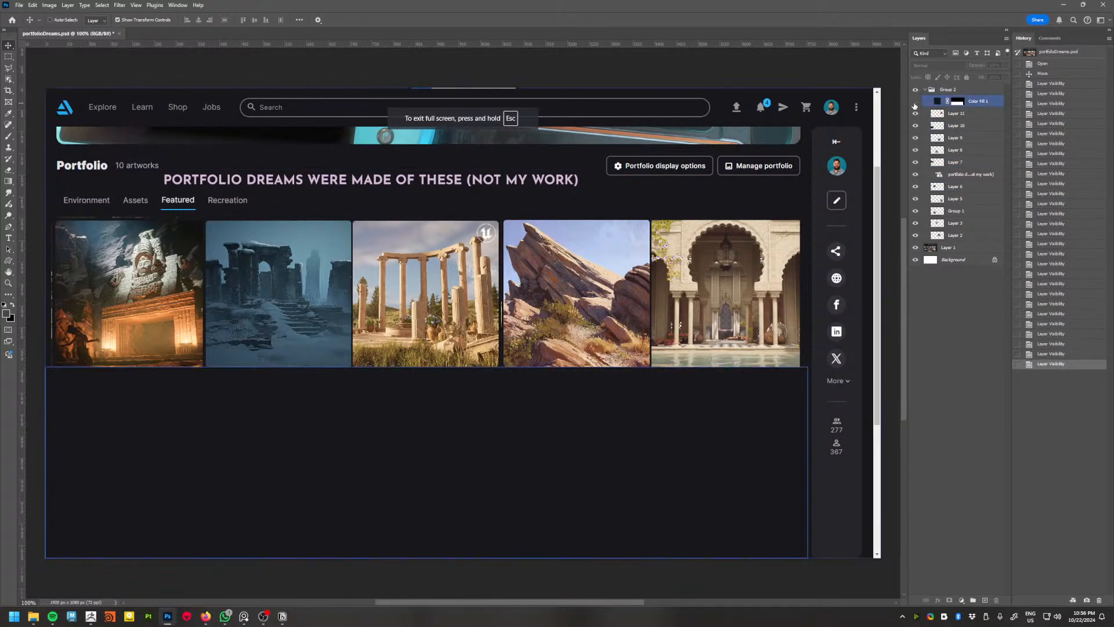
pyautogui.click(916, 103)
# Minimize Photoshop, switch to the File Explorer window showing 02_Projects and maximize it.
pyautogui.click(1063, 5)
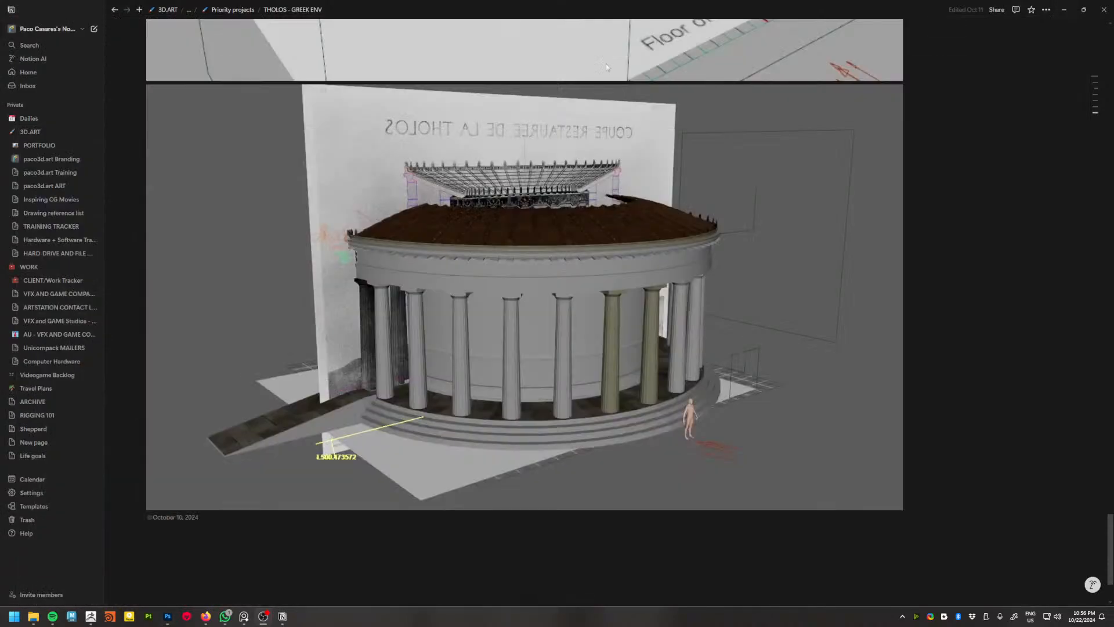
pyautogui.press('super+Tab')
pyautogui.hotkey('alt', 'Tab')
pyautogui.hotkey('alt', 'Tab')
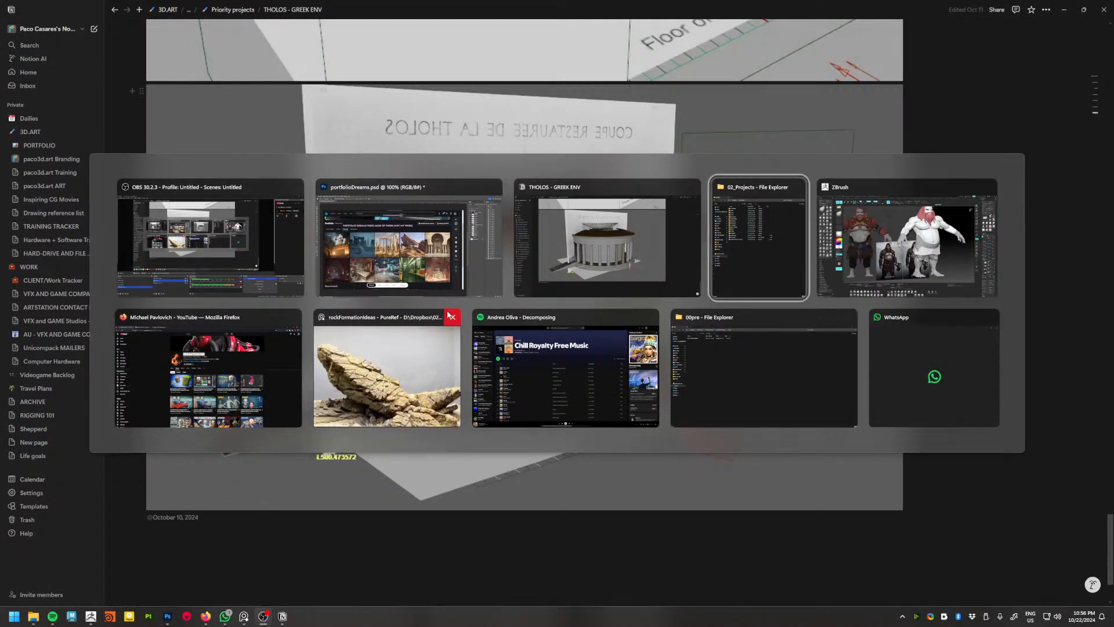
pyautogui.moveTo(824, 139); pyautogui.dragTo(900, 70)
pyautogui.doubleClick(636, 67)
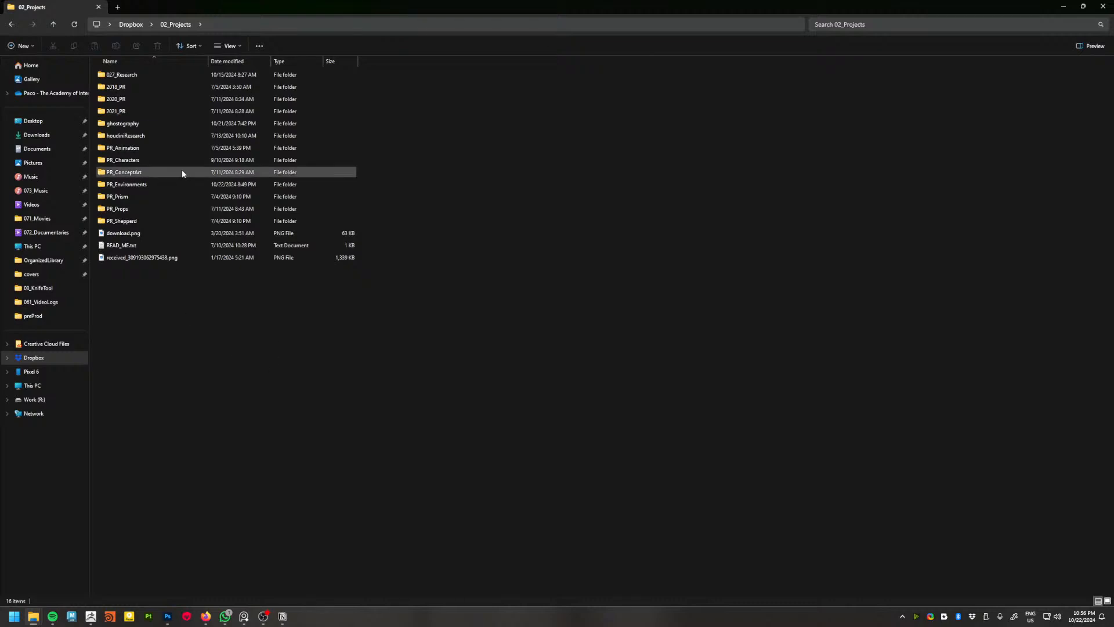
# Browse through PR_Environments and Env_RockFormation to the 02Zbrush folder and locate rockSculpt011.zpr.
pyautogui.click(137, 162)
pyautogui.click(133, 173)
pyautogui.click(128, 184)
pyautogui.doubleClick(128, 185)
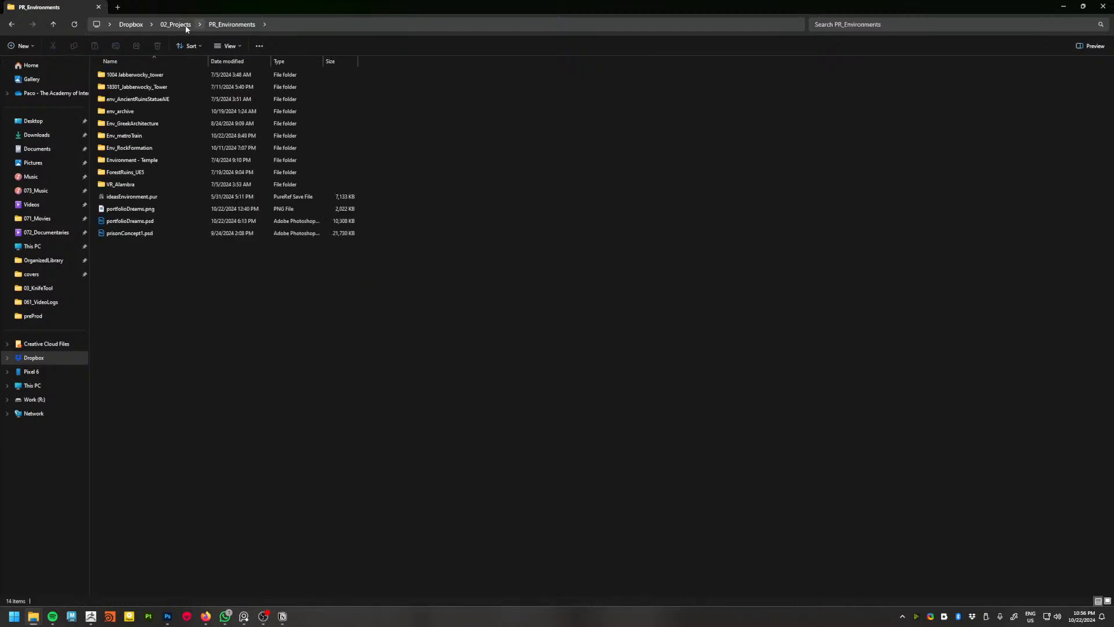
pyautogui.doubleClick(131, 148)
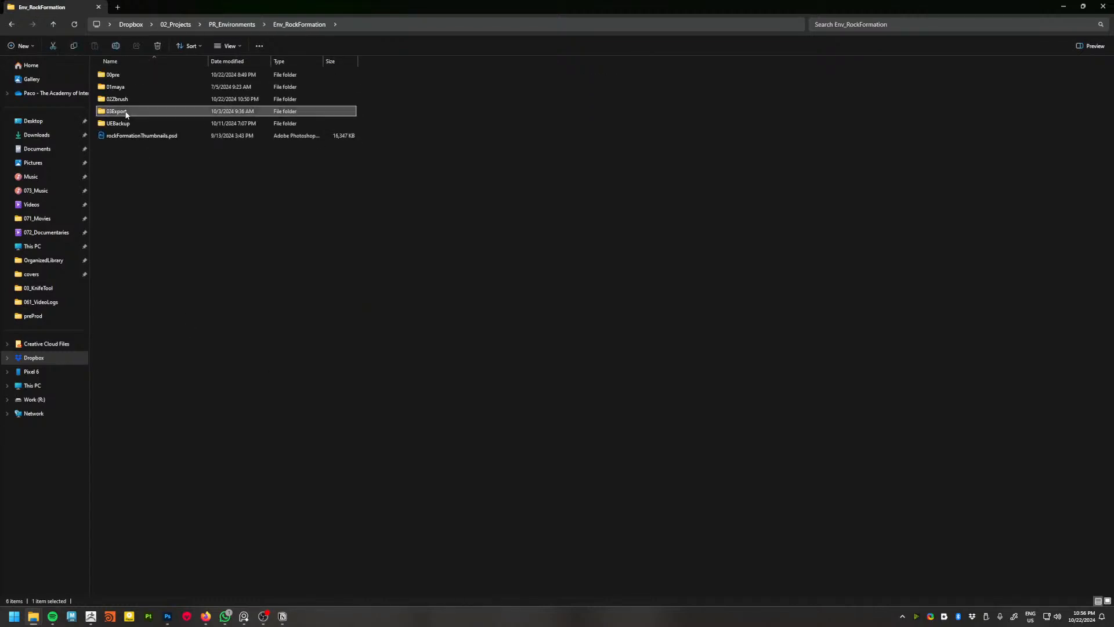
pyautogui.doubleClick(119, 98)
pyautogui.click(130, 210)
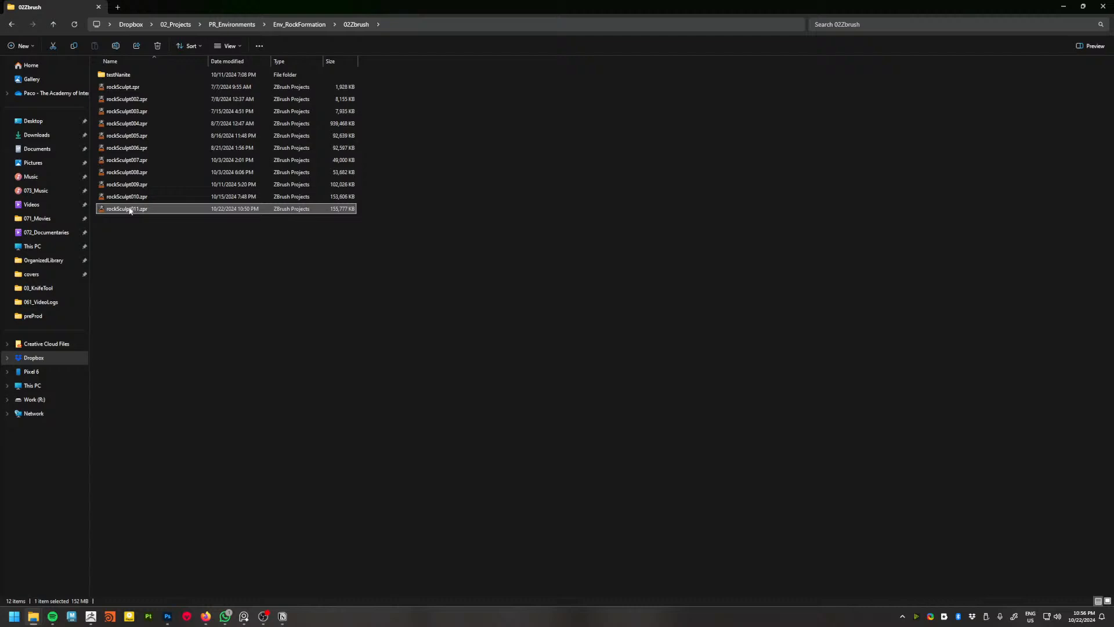
pyautogui.click(407, 23)
# Switch to ZBrush and open rockSculpt011.zpr from the 02Zbrush folder without saving the changes to the Thor project.
pyautogui.hotkey('alt', 'Tab')
pyautogui.hotkey('alt', 'Tab')
pyautogui.hotkey('alt', 'Tab')
pyautogui.hotkey('alt', 'shift', 'Tab')
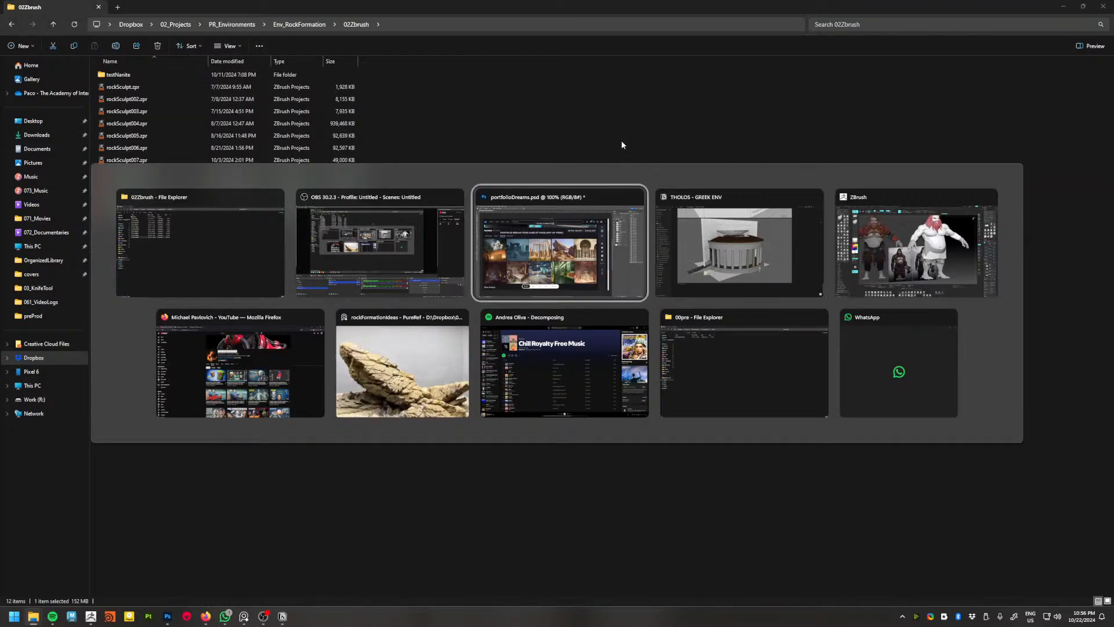
pyautogui.hotkey('alt', 'Tab')
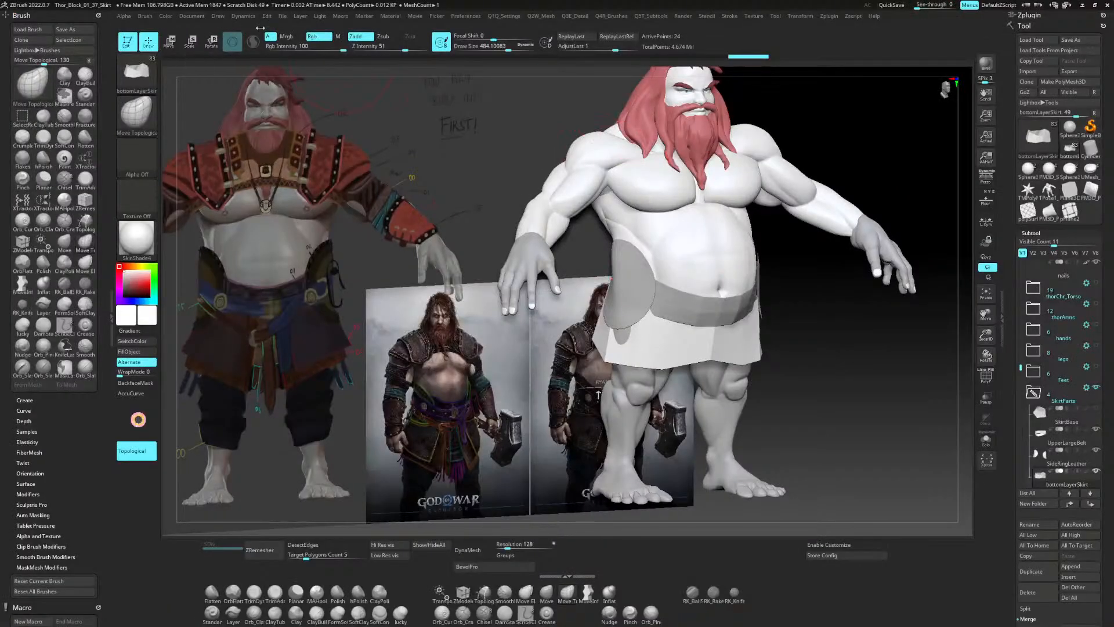
pyautogui.click(282, 16)
pyautogui.click(312, 33)
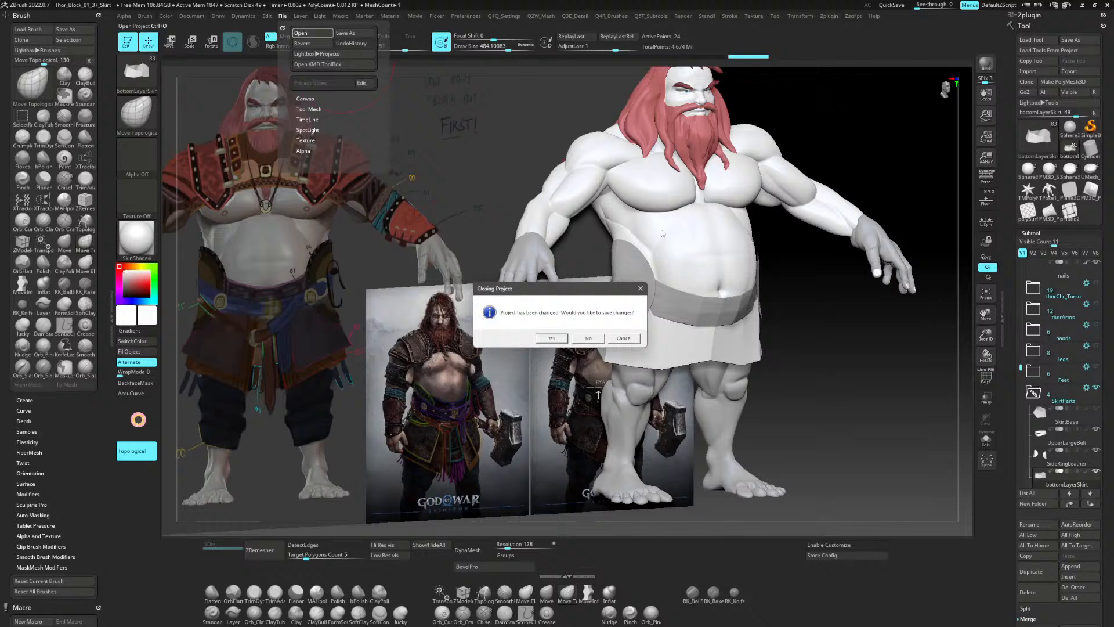
pyautogui.click(588, 337)
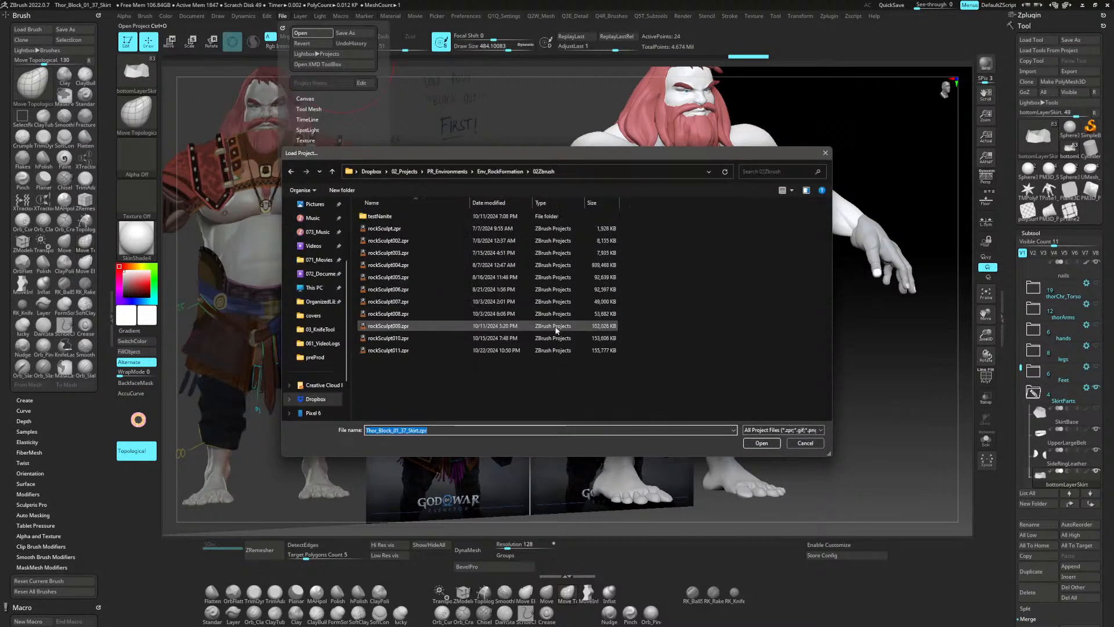
pyautogui.doubleClick(388, 350)
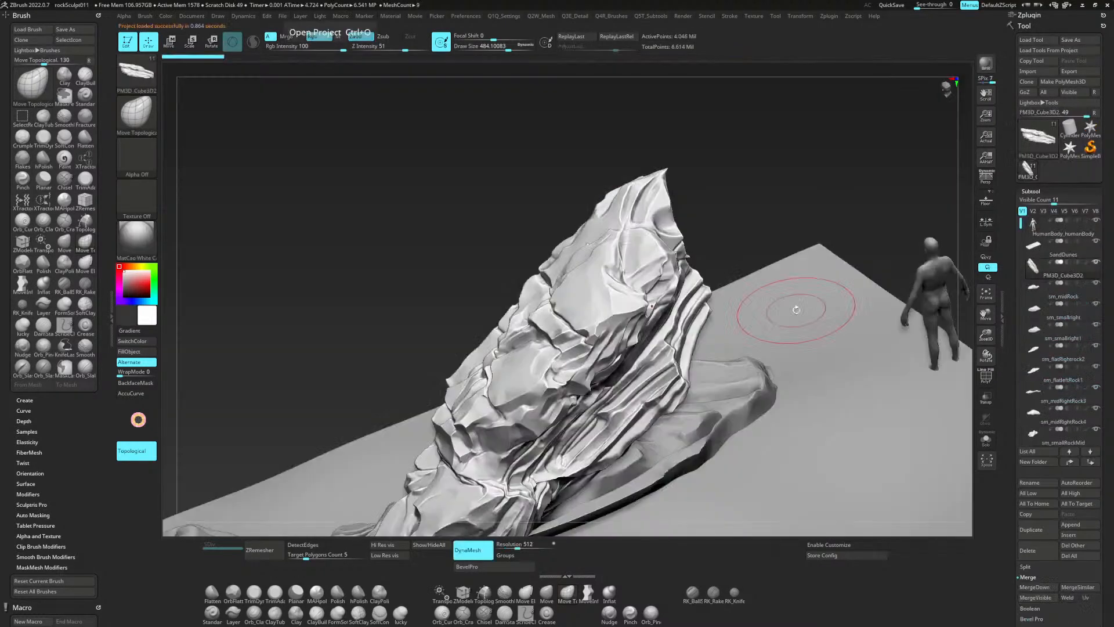
# Place the PureRef rock reference beside the sculpt and polish the leaning rock's side with hPolish at draw size about 94.
pyautogui.moveTo(846, 224); pyautogui.dragTo(773, 215)
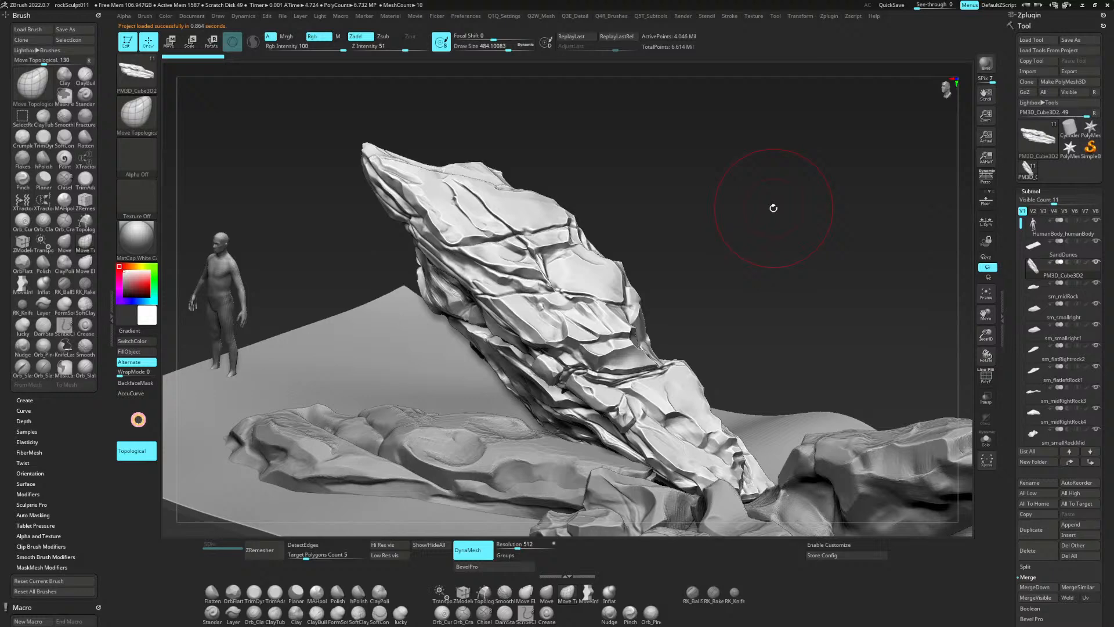
pyautogui.press('space')
pyautogui.click(359, 593)
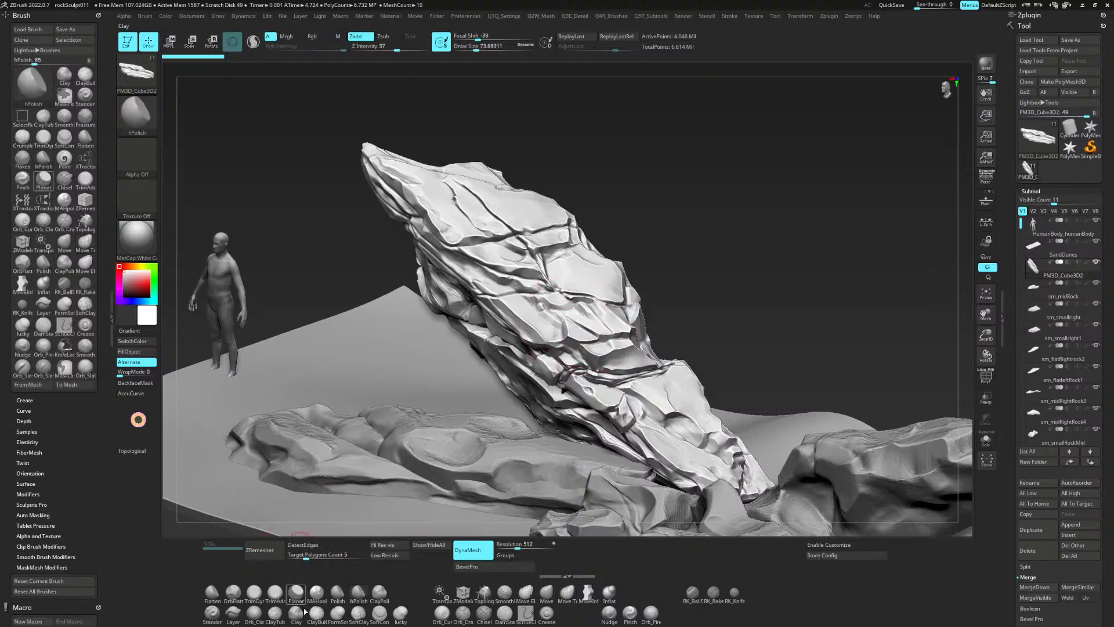
pyautogui.moveTo(697, 273); pyautogui.dragTo(711, 271)
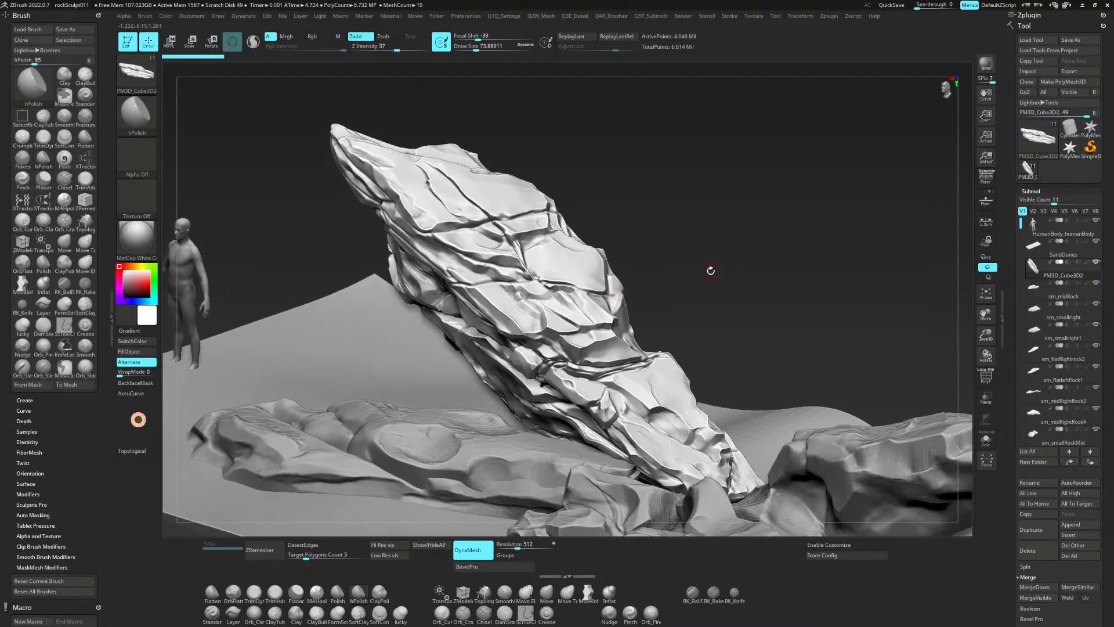
pyautogui.press('space')
pyautogui.moveTo(525, 343); pyautogui.dragTo(529, 344)
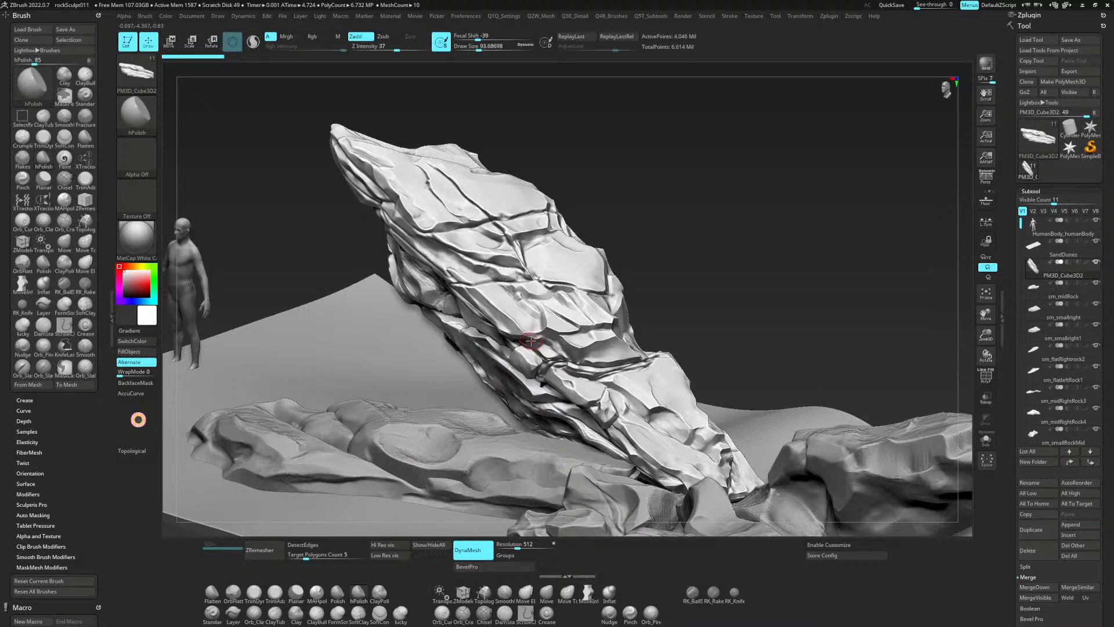
pyautogui.moveTo(1113, 279); pyautogui.dragTo(251, 461, button='right')
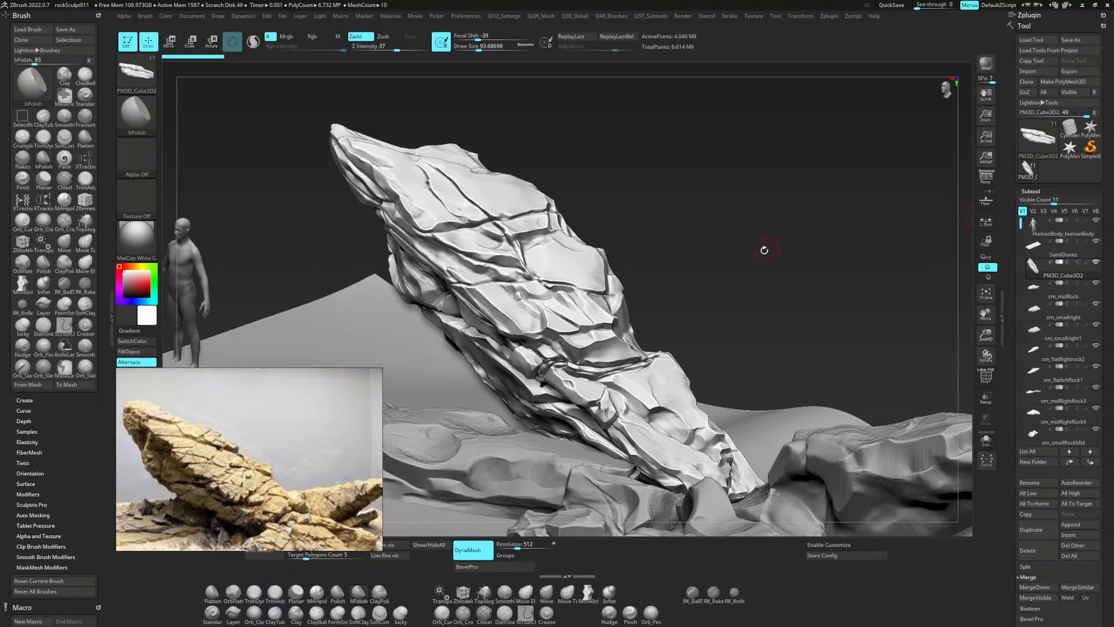
pyautogui.moveTo(764, 249); pyautogui.dragTo(791, 228)
pyautogui.moveTo(469, 273); pyautogui.dragTo(491, 273)
# Build up the recess on the leaning rock's shaded side with ClayTubes at draw size about 77, then flatten it with hPolish.
pyautogui.press('b')
pyautogui.press('c')
pyautogui.press('t')
pyautogui.press('space')
pyautogui.press('space')
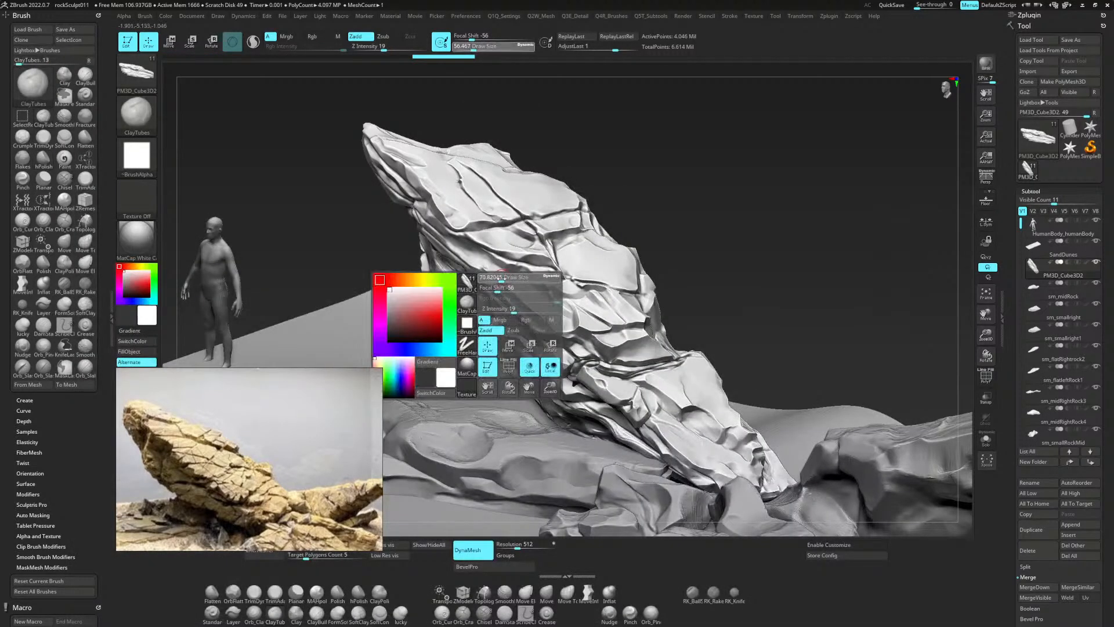
pyautogui.moveTo(483, 275)
pyautogui.mouseDown()
pyautogui.moveTo(493, 278)
pyautogui.moveTo(476, 280)
pyautogui.moveTo(484, 270)
pyautogui.moveTo(471, 268)
pyautogui.moveTo(489, 272)
pyautogui.moveTo(469, 260)
pyautogui.mouseUp()
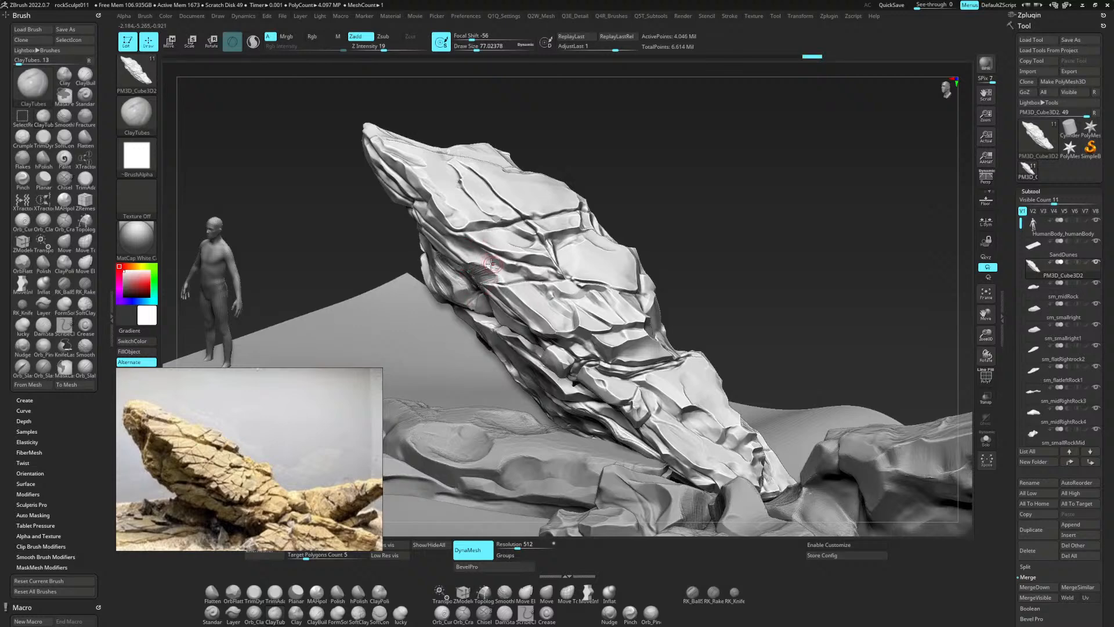
pyautogui.moveTo(491, 277)
pyautogui.mouseDown()
pyautogui.moveTo(473, 265)
pyautogui.moveTo(497, 277)
pyautogui.moveTo(476, 279)
pyautogui.moveTo(475, 266)
pyautogui.moveTo(498, 278)
pyautogui.moveTo(475, 268)
pyautogui.moveTo(481, 280)
pyautogui.mouseUp()
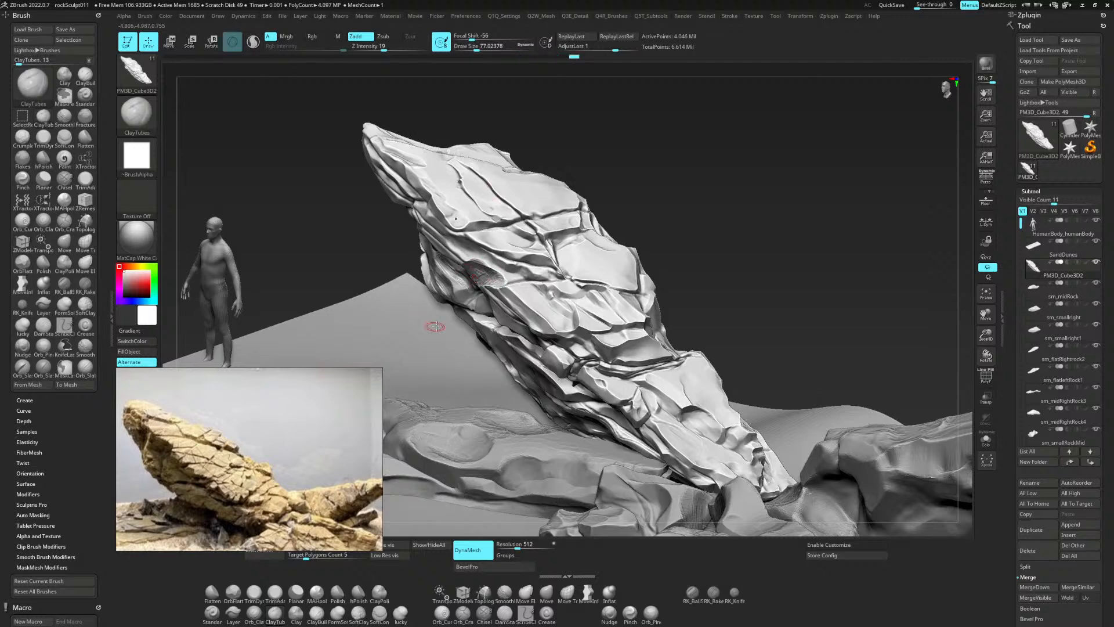
pyautogui.moveTo(445, 249); pyautogui.dragTo(504, 284)
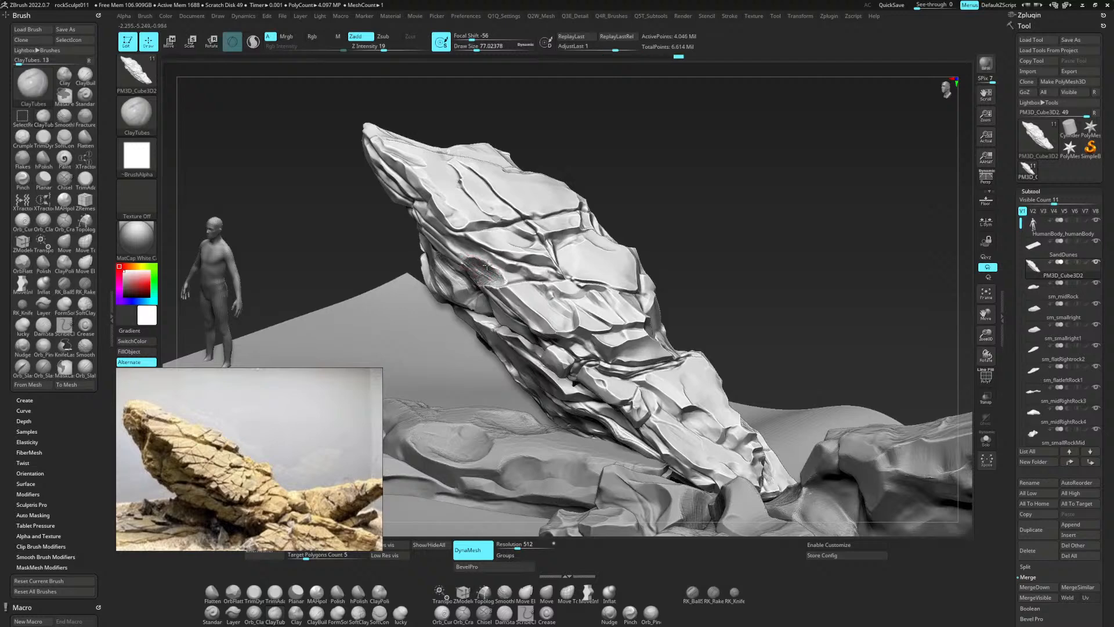
pyautogui.click(358, 593)
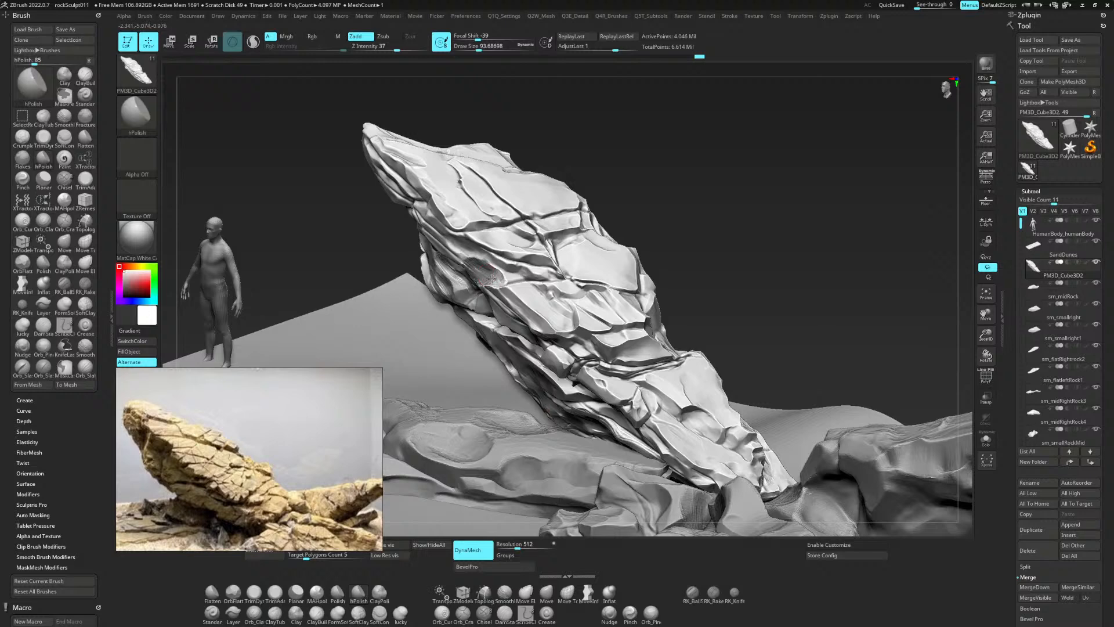
pyautogui.moveTo(492, 279)
pyautogui.mouseDown()
pyautogui.moveTo(477, 276)
pyautogui.moveTo(480, 266)
pyautogui.moveTo(491, 285)
pyautogui.mouseUp()
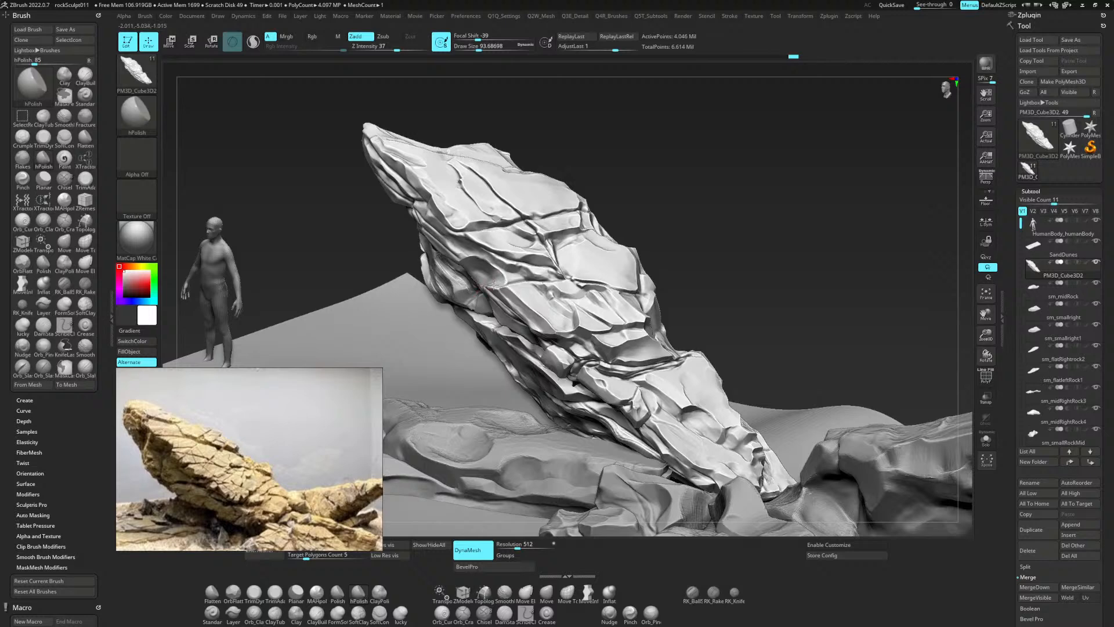
# Return to ClayTubes and add short strokes that reshape the recessed ledge midway along the rock's shaded side.
pyautogui.press('b')
pyautogui.moveTo(482, 236)
pyautogui.mouseDown()
pyautogui.moveTo(478, 283)
pyautogui.moveTo(473, 276)
pyautogui.mouseUp()
pyautogui.press('c')
pyautogui.press('t')
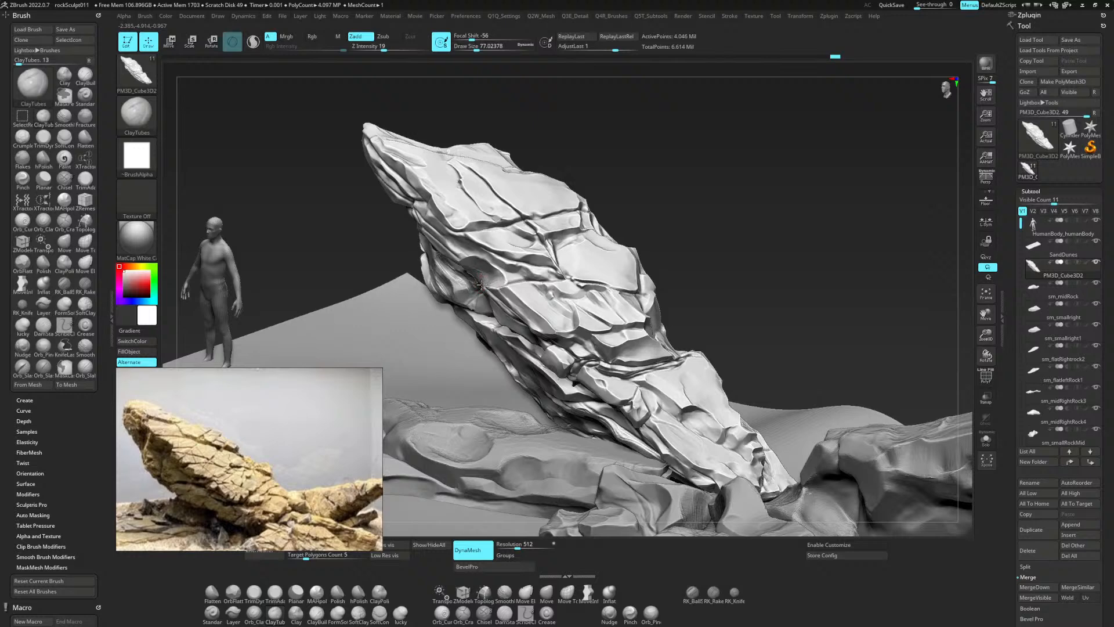
pyautogui.moveTo(481, 283); pyautogui.dragTo(482, 279)
pyautogui.moveTo(482, 279)
pyautogui.mouseDown()
pyautogui.moveTo(492, 287)
pyautogui.moveTo(472, 273)
pyautogui.moveTo(493, 268)
pyautogui.moveTo(506, 284)
pyautogui.mouseUp()
pyautogui.moveTo(505, 282); pyautogui.dragTo(500, 279)
pyautogui.moveTo(503, 280)
pyautogui.mouseDown()
pyautogui.moveTo(497, 288)
pyautogui.moveTo(507, 276)
pyautogui.mouseUp()
# Layer long ClayTubes strokes diagonally along the rock's shaded side, from below the overhanging tip down to the recess.
pyautogui.moveTo(621, 178); pyautogui.dragTo(627, 185)
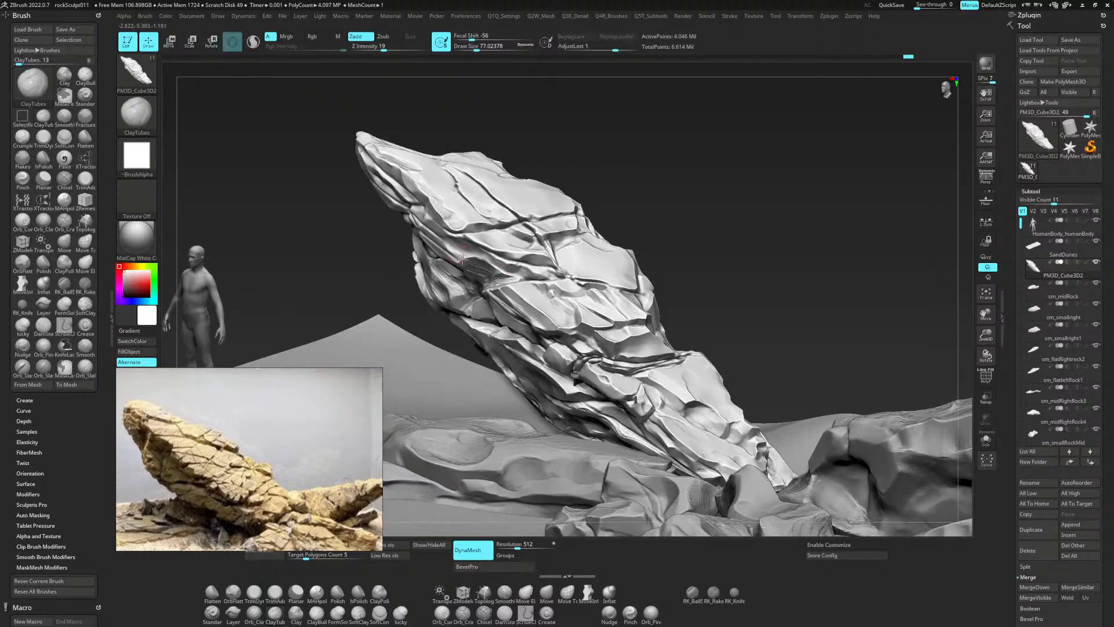
pyautogui.moveTo(450, 249)
pyautogui.mouseDown()
pyautogui.moveTo(468, 258)
pyautogui.moveTo(458, 255)
pyautogui.mouseUp()
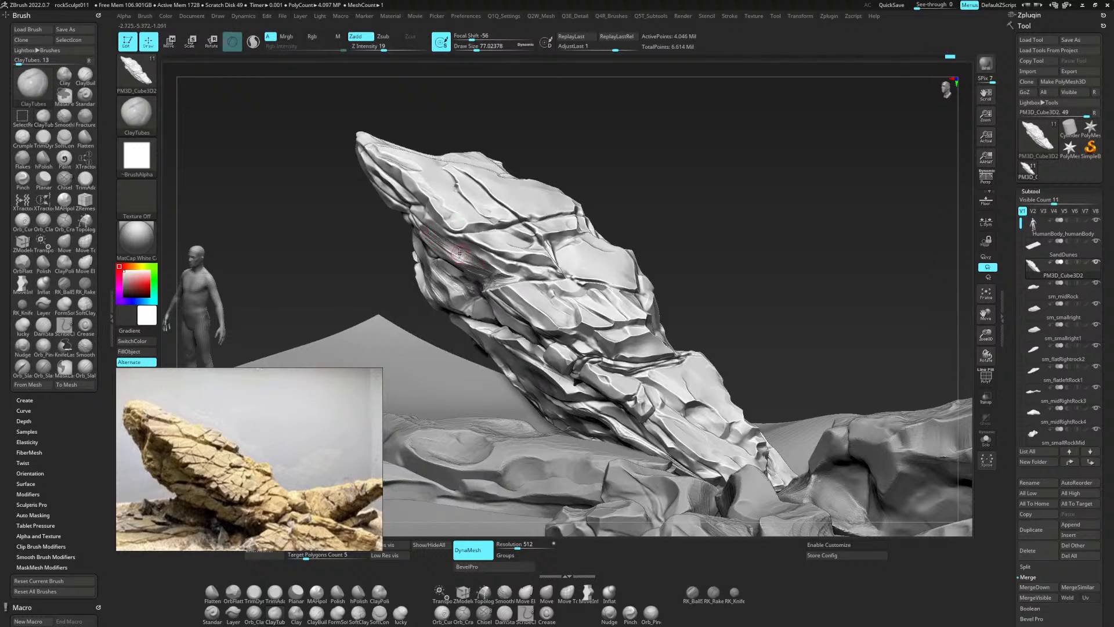
pyautogui.moveTo(419, 225); pyautogui.dragTo(482, 267)
pyautogui.moveTo(411, 221); pyautogui.dragTo(493, 271)
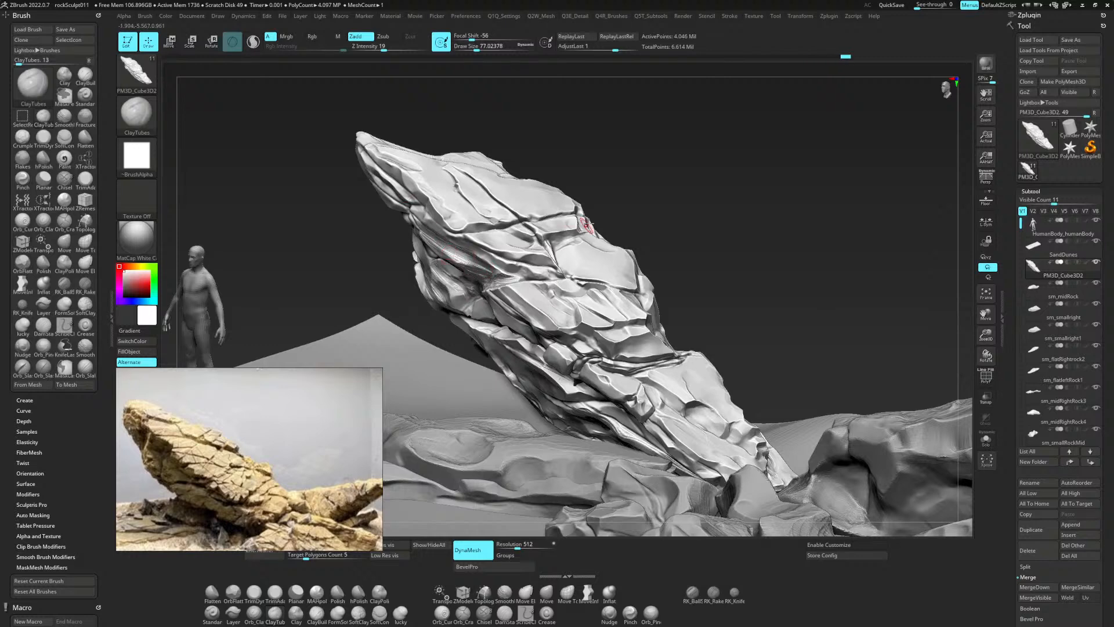
# Flatten the new clay strokes below the overhanging tip into rock planes with hPolish at draw size about 71.
pyautogui.moveTo(685, 220); pyautogui.dragTo(686, 233)
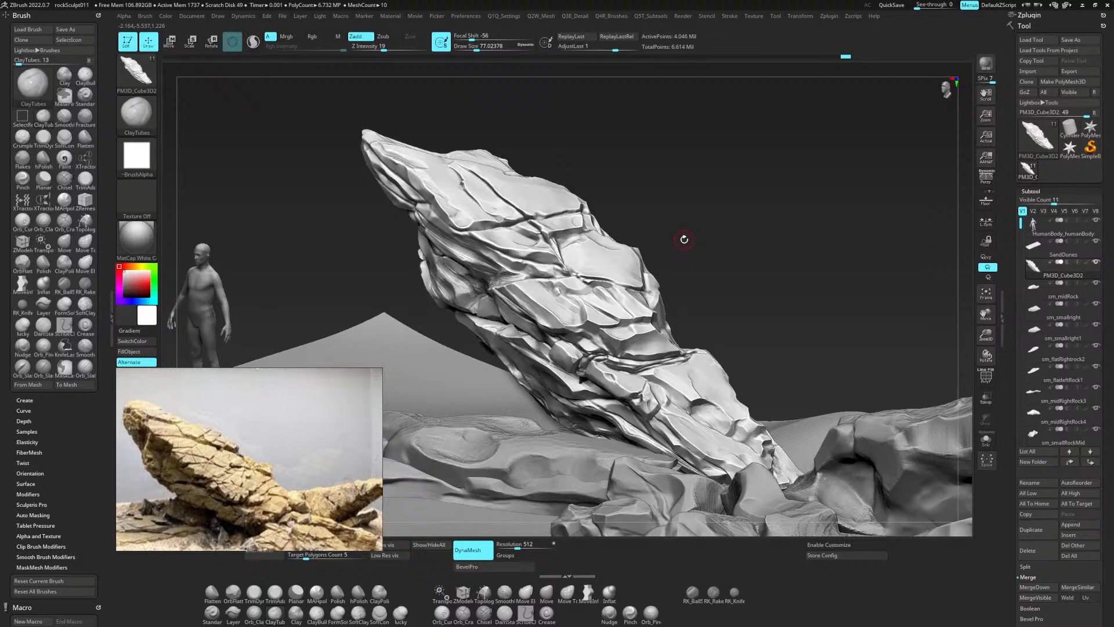
pyautogui.moveTo(723, 197); pyautogui.dragTo(720, 201)
pyautogui.press('b')
pyautogui.press('h')
pyautogui.press('p')
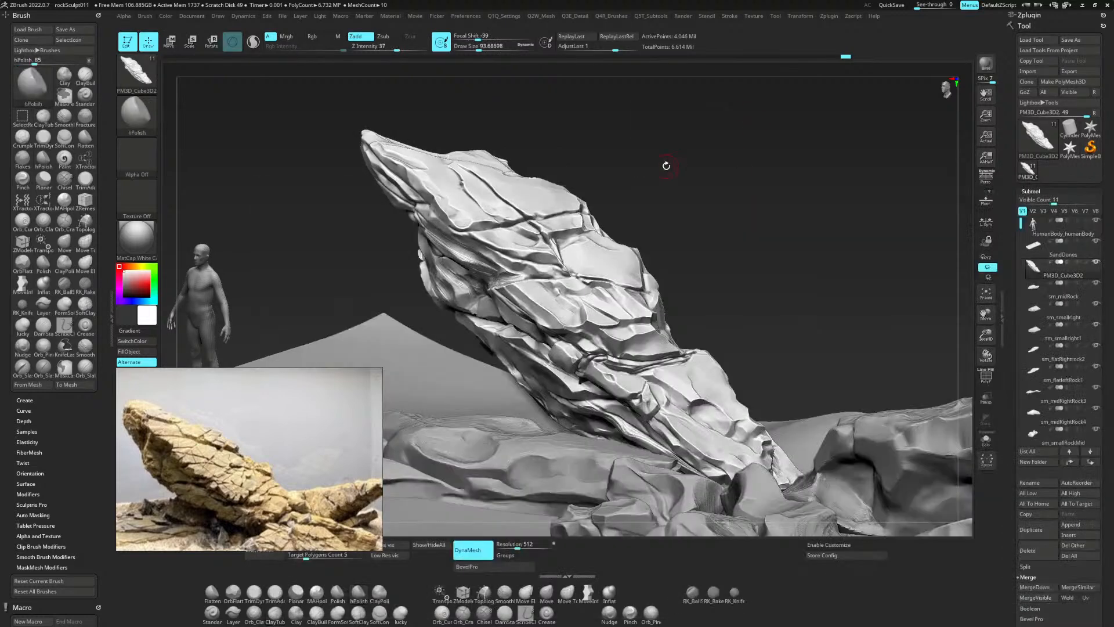
pyautogui.moveTo(434, 230); pyautogui.dragTo(463, 252)
pyautogui.press('space')
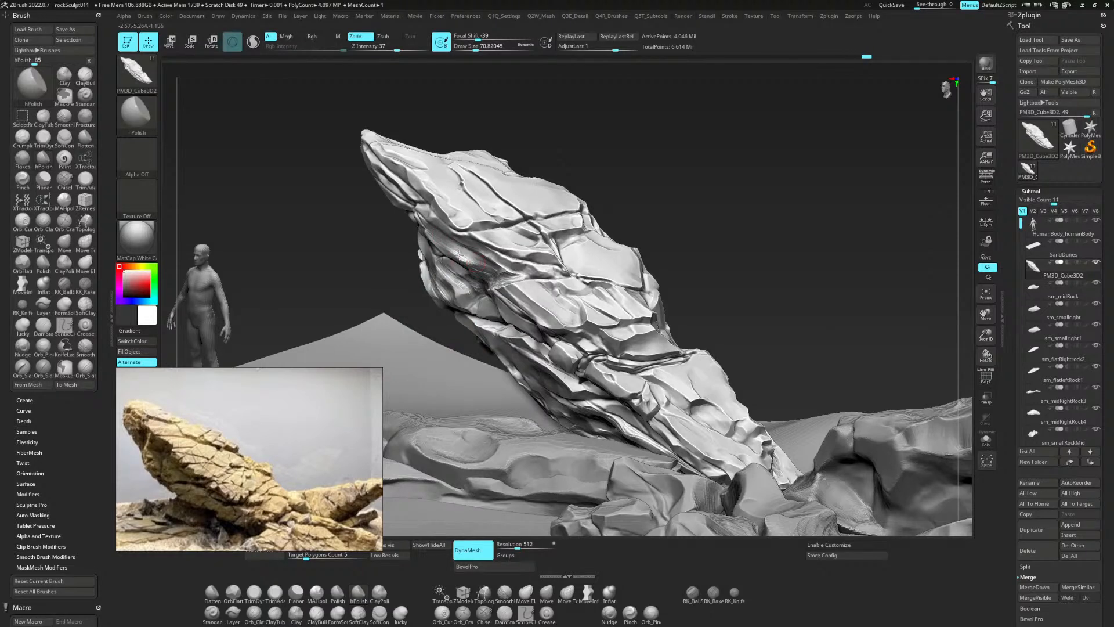
pyautogui.moveTo(465, 255); pyautogui.dragTo(425, 225)
pyautogui.moveTo(499, 272)
pyautogui.mouseDown()
pyautogui.moveTo(485, 273)
pyautogui.moveTo(520, 279)
pyautogui.moveTo(509, 286)
pyautogui.moveTo(516, 273)
pyautogui.mouseUp()
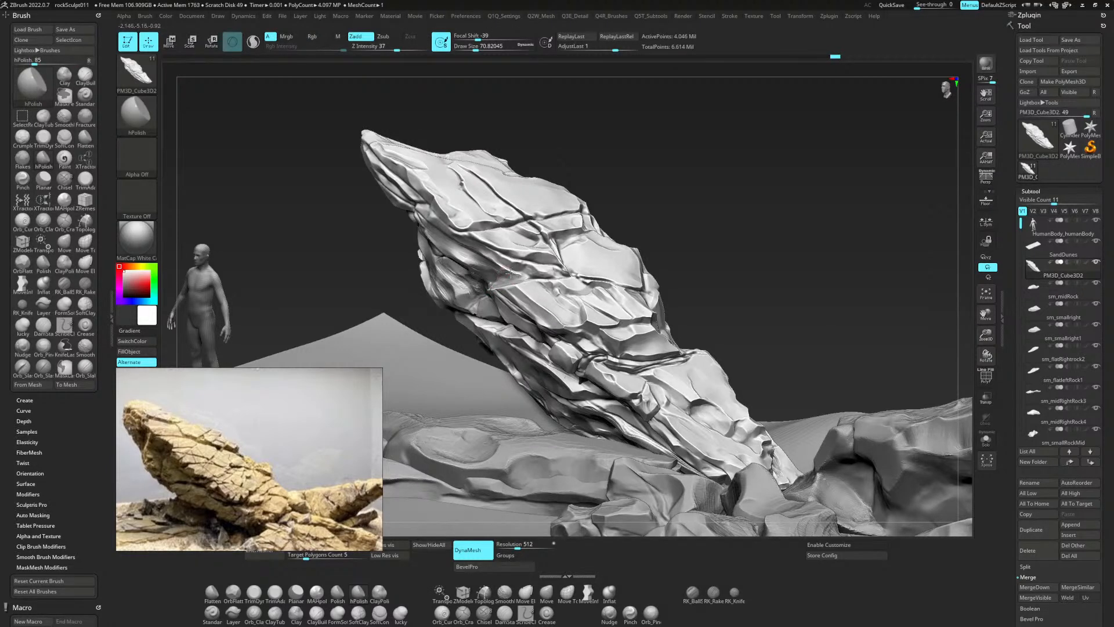
# Switch back to the portfolioDreams.psd mockup in Photoshop.
pyautogui.hotkey('alt', 'Tab')
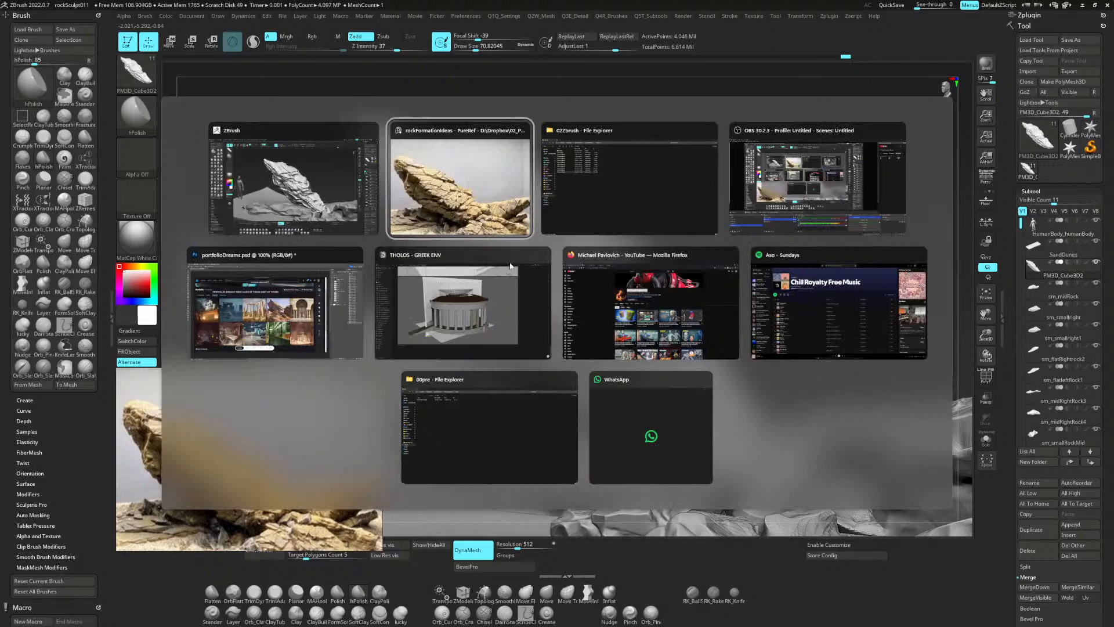
pyautogui.hotkey('alt', 'Tab')
pyautogui.hotkey('alt', 'Tab')
pyautogui.hotkey('alt', 'Tab')
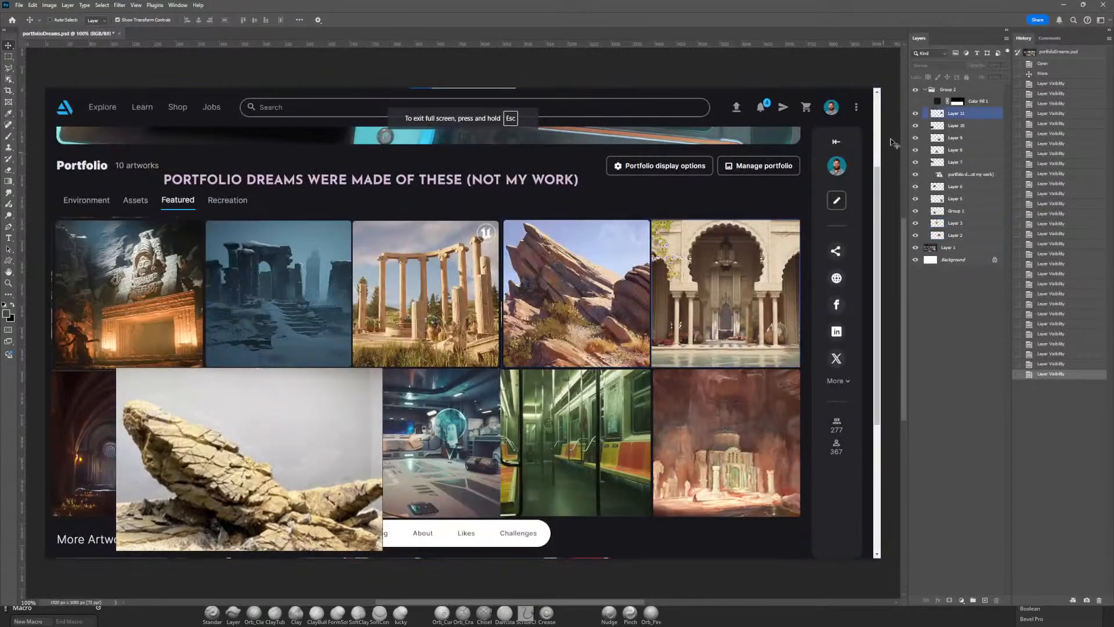
# Toggle the Color Fill 1 layer's visibility repeatedly, leaving it shown so it covers the second row of portfolio artworks.
pyautogui.click(914, 102)
pyautogui.click(915, 102)
pyautogui.click(915, 101)
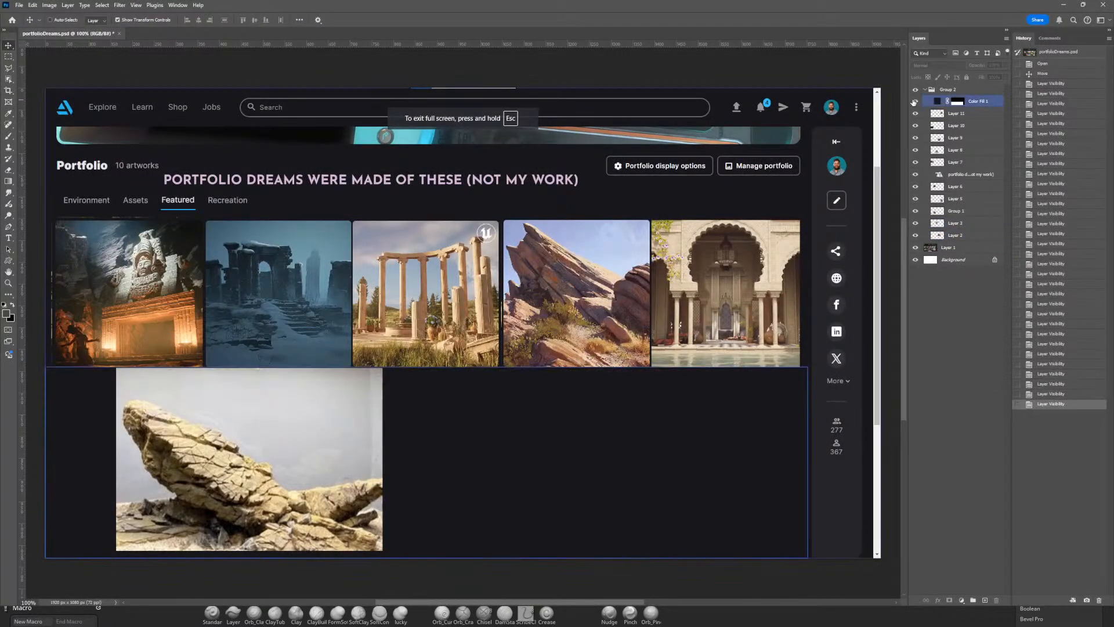
pyautogui.click(915, 101)
pyautogui.click(915, 102)
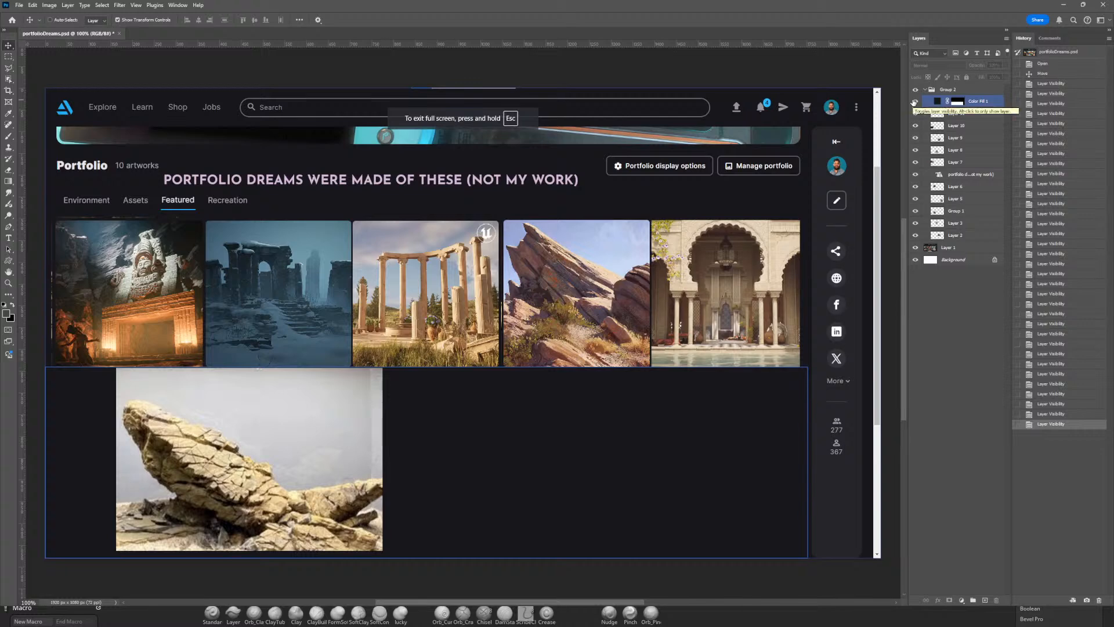
pyautogui.click(914, 102)
pyautogui.click(914, 102)
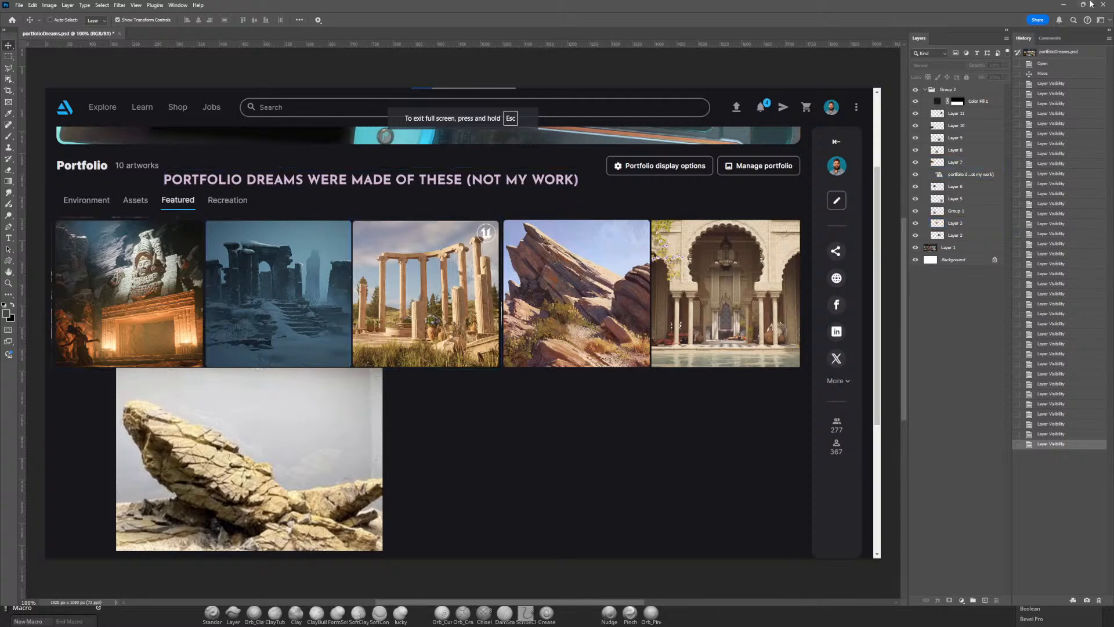
# Return to ZBrush and flatten the recess below the overhanging tip with hPolish at draw size about 71, smoothing its outer edge.
pyautogui.click(1064, 5)
pyautogui.moveTo(835, 273); pyautogui.dragTo(659, 244)
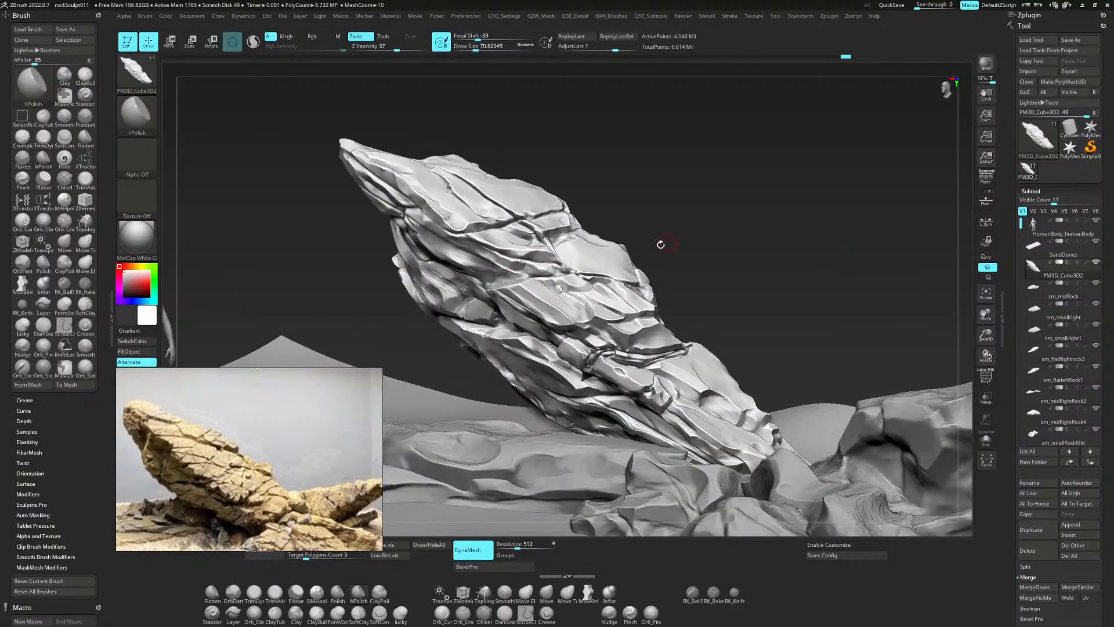
pyautogui.moveTo(472, 262)
pyautogui.mouseDown()
pyautogui.moveTo(449, 251)
pyautogui.moveTo(469, 261)
pyautogui.moveTo(454, 254)
pyautogui.moveTo(439, 295)
pyautogui.moveTo(428, 271)
pyautogui.moveTo(451, 293)
pyautogui.moveTo(416, 256)
pyautogui.moveTo(430, 276)
pyautogui.moveTo(425, 267)
pyautogui.moveTo(460, 284)
pyautogui.moveTo(461, 306)
pyautogui.moveTo(439, 283)
pyautogui.moveTo(457, 284)
pyautogui.mouseUp()
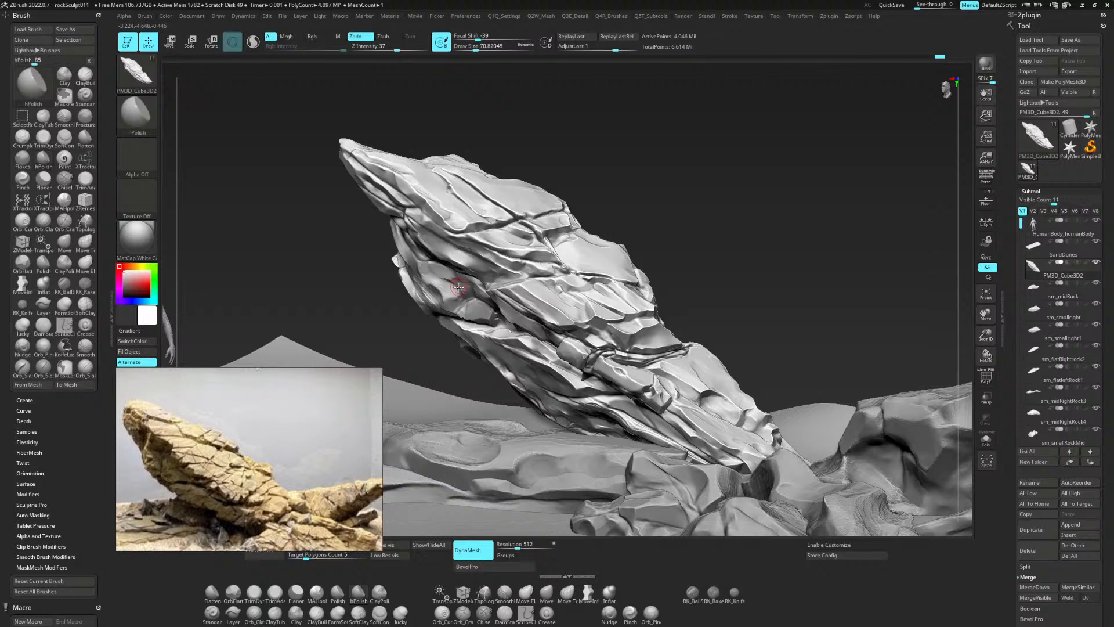
pyautogui.moveTo(458, 287)
pyautogui.mouseDown()
pyautogui.moveTo(431, 290)
pyautogui.moveTo(430, 304)
pyautogui.moveTo(419, 287)
pyautogui.mouseUp()
pyautogui.press('shift')
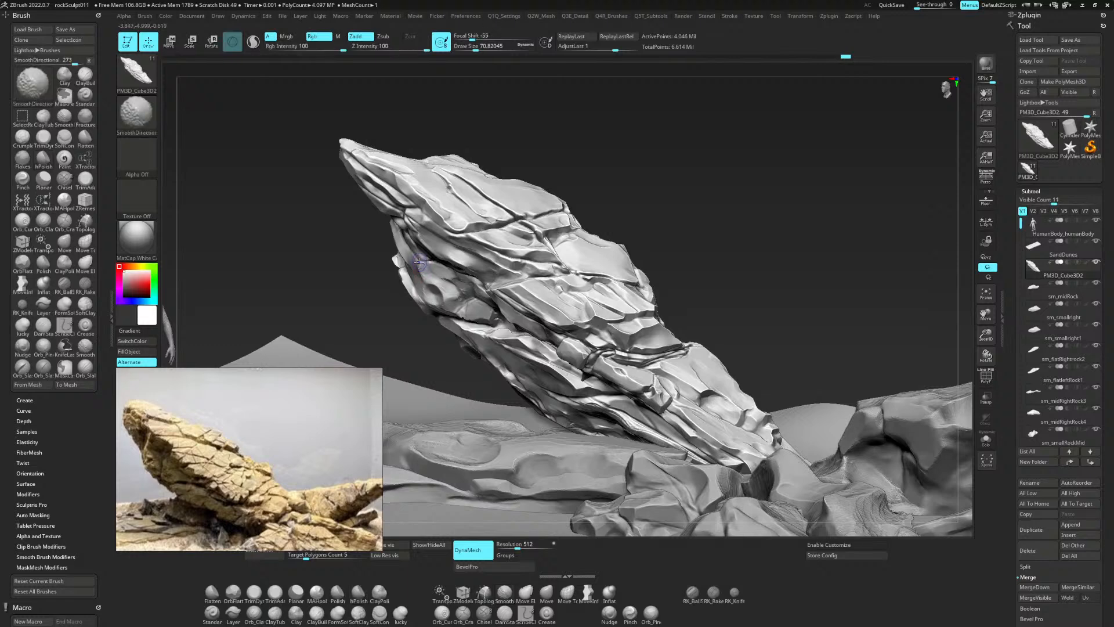
pyautogui.moveTo(419, 259)
pyautogui.keyDown('shift'); pyautogui.mouseDown()
pyautogui.moveTo(427, 302)
pyautogui.moveTo(442, 285)
pyautogui.moveTo(453, 300)
pyautogui.moveTo(441, 303)
pyautogui.mouseUp(); pyautogui.keyUp('shift')
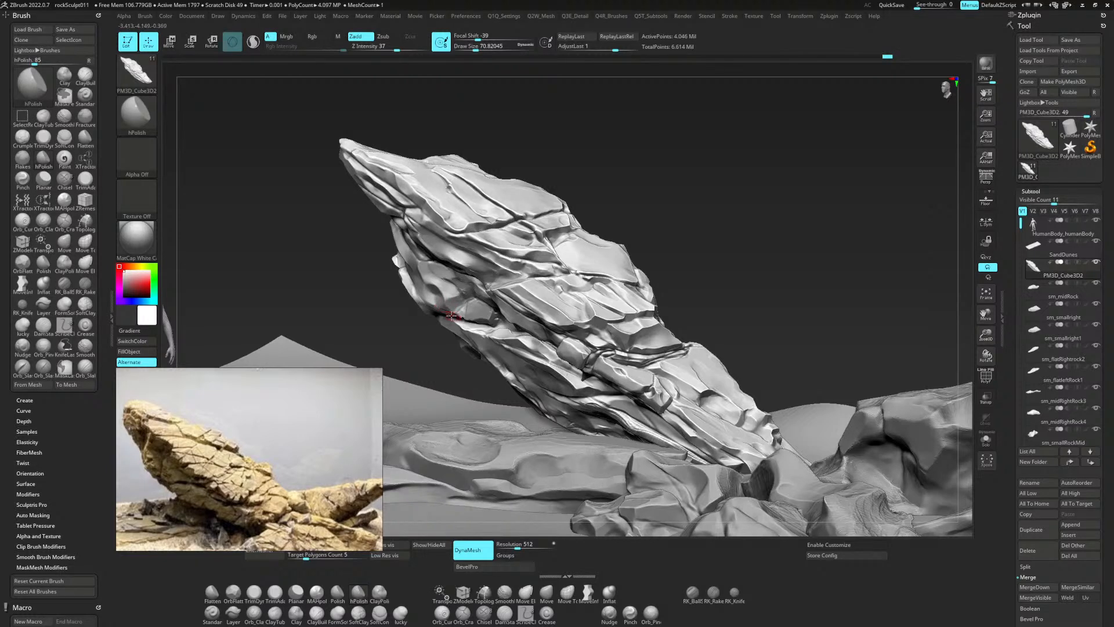
pyautogui.moveTo(468, 296)
pyautogui.mouseDown()
pyautogui.moveTo(457, 276)
pyautogui.moveTo(467, 265)
pyautogui.moveTo(494, 279)
pyautogui.mouseUp()
pyautogui.press('shift')
pyautogui.moveTo(466, 270)
pyautogui.keyDown('shift'); pyautogui.mouseDown()
pyautogui.moveTo(504, 270)
pyautogui.moveTo(484, 290)
pyautogui.moveTo(516, 288)
pyautogui.moveTo(539, 265)
pyautogui.mouseUp(); pyautogui.keyUp('shift')
pyautogui.hotkey('ctrl', 'z')
# Reduce the hPolish draw size to about 44 and flatten the small planes and edges on the rock's upper middle layers.
pyautogui.press('space')
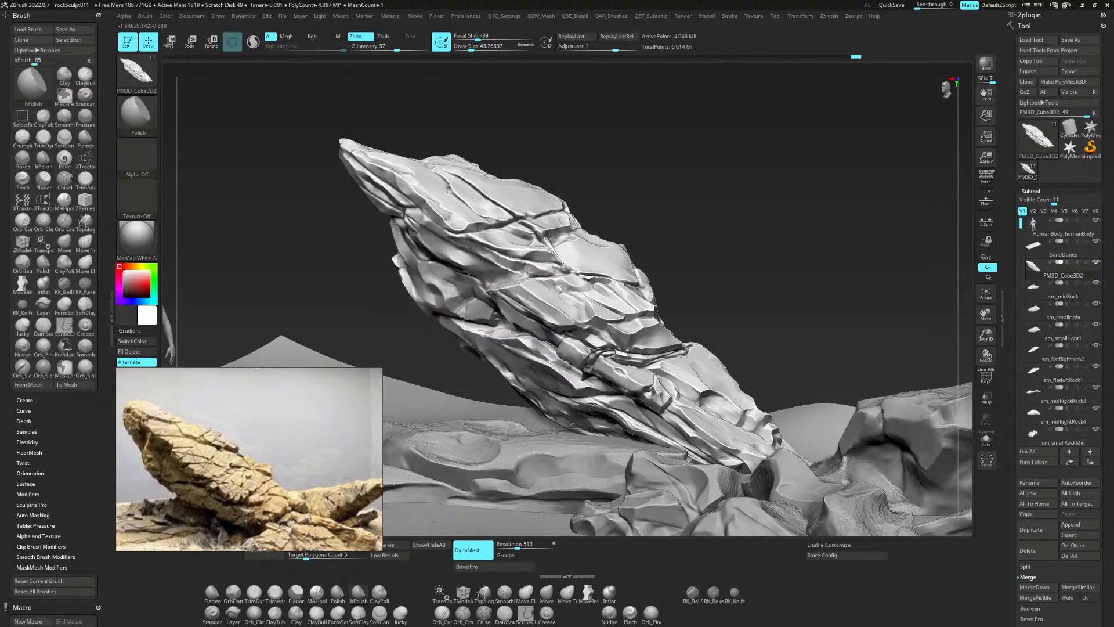
pyautogui.moveTo(544, 268); pyautogui.dragTo(543, 267)
pyautogui.moveTo(530, 269)
pyautogui.mouseDown()
pyautogui.moveTo(560, 263)
pyautogui.moveTo(518, 254)
pyautogui.moveTo(551, 256)
pyautogui.mouseUp()
pyautogui.moveTo(475, 240); pyautogui.dragTo(488, 244)
pyautogui.moveTo(473, 233); pyautogui.dragTo(484, 239)
pyautogui.moveTo(474, 235); pyautogui.dragTo(463, 235)
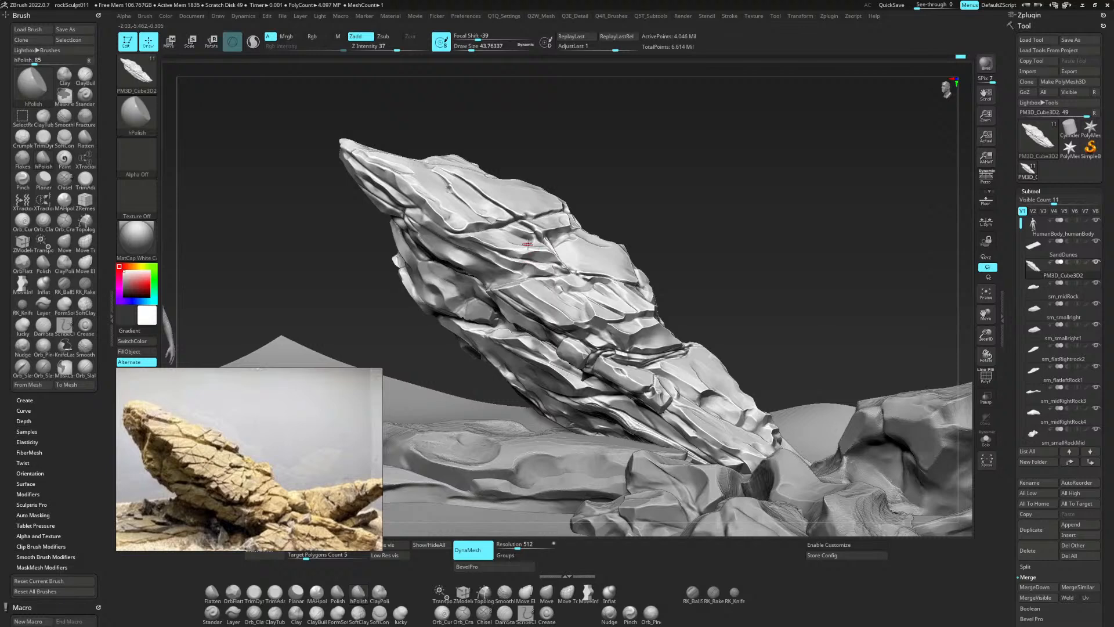
# Carve cracks along the top edge of the rock's middle ledge with DamStandard at draw size about 46.
pyautogui.moveTo(707, 213); pyautogui.dragTo(738, 219)
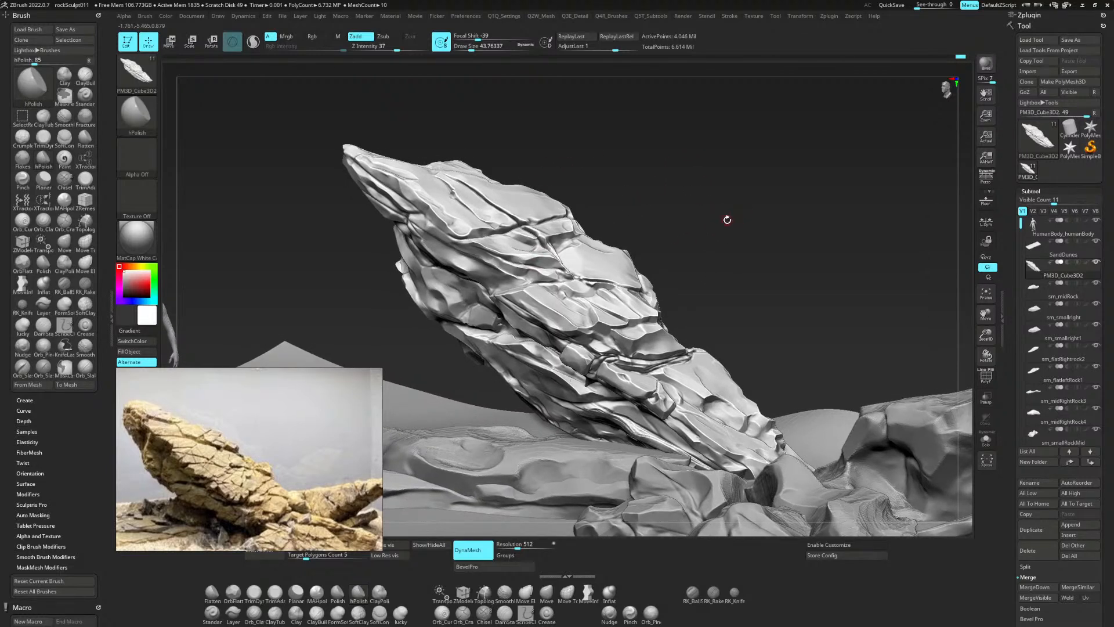
pyautogui.press('b')
pyautogui.press('d')
pyautogui.press('s')
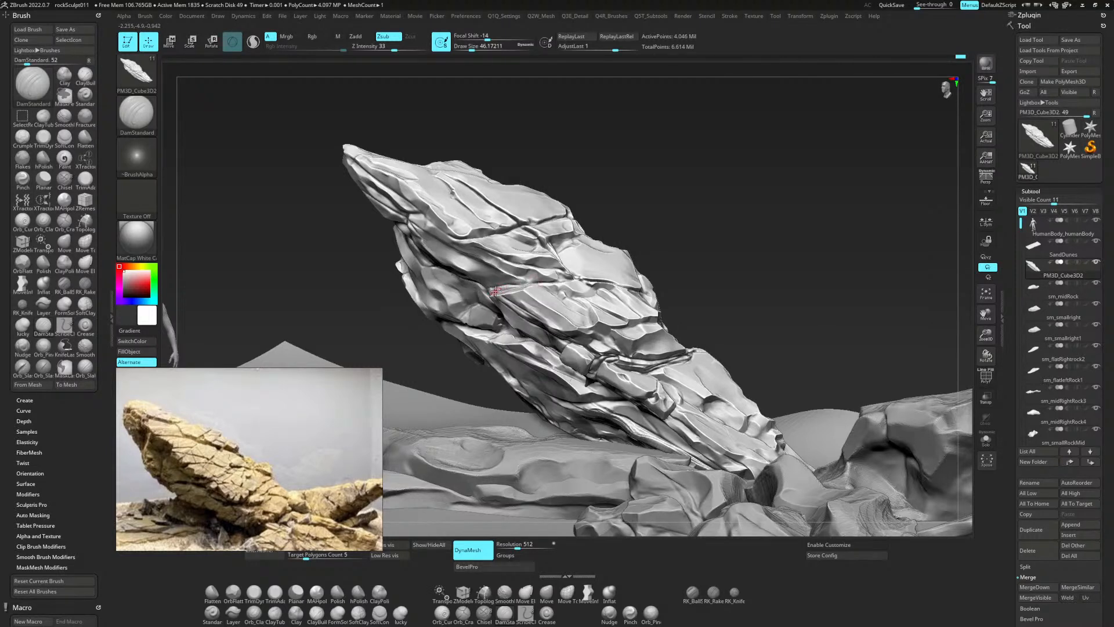
pyautogui.moveTo(510, 286)
pyautogui.mouseDown()
pyautogui.moveTo(500, 290)
pyautogui.moveTo(526, 282)
pyautogui.mouseUp()
pyautogui.moveTo(536, 281); pyautogui.dragTo(530, 280)
pyautogui.keyDown('alt'); pyautogui.moveTo(780, 327); pyautogui.dragTo(746, 298); pyautogui.keyUp('alt')
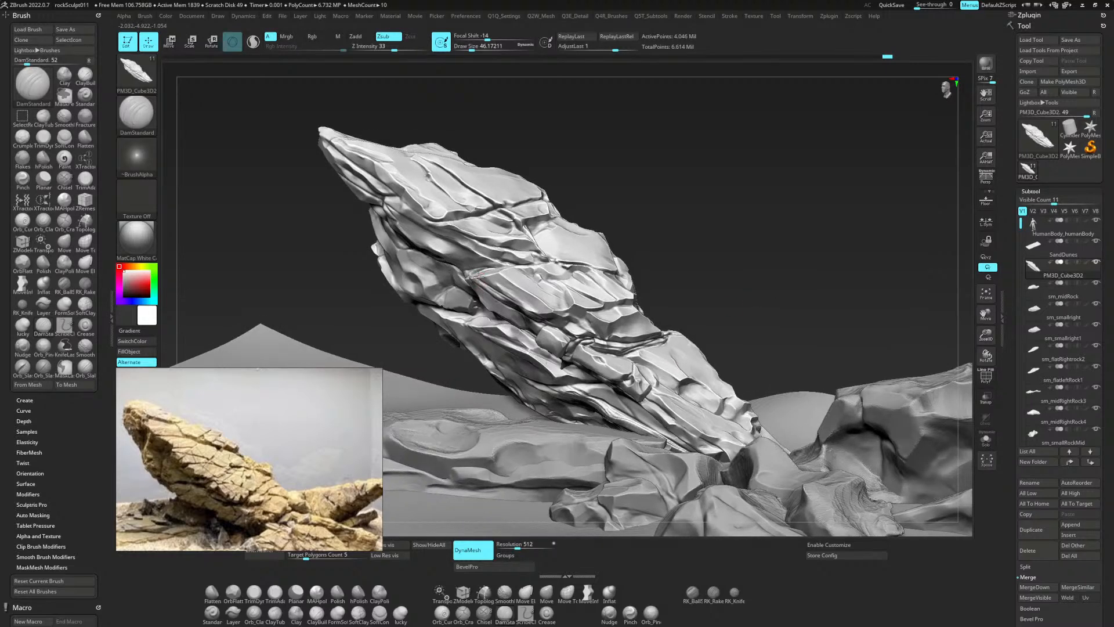
pyautogui.moveTo(613, 150); pyautogui.dragTo(633, 195)
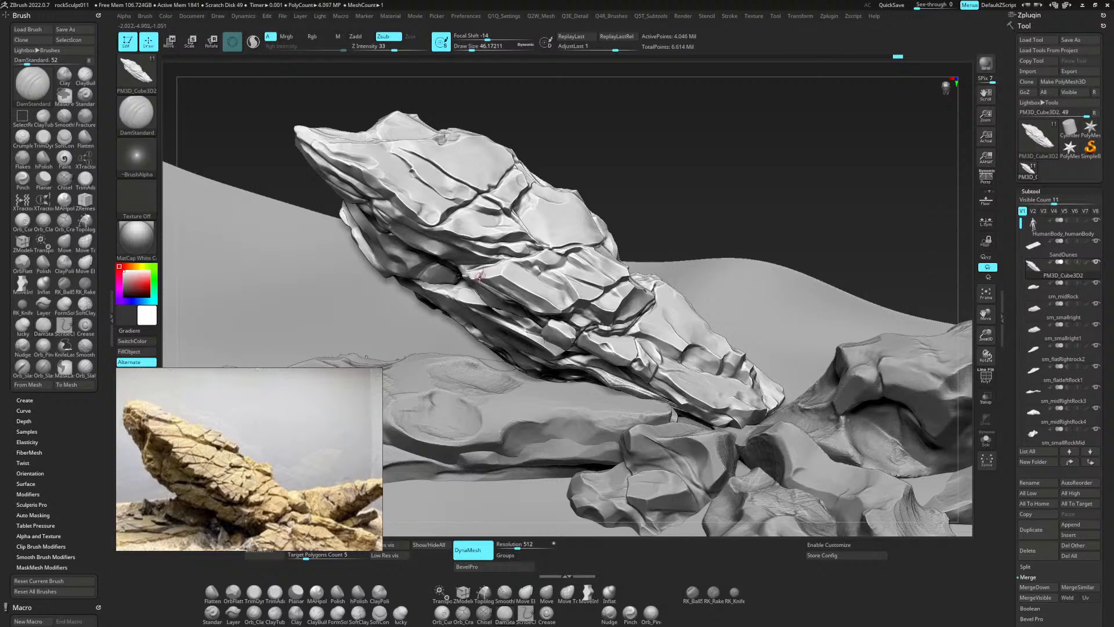
pyautogui.moveTo(479, 280); pyautogui.dragTo(487, 267)
# Remesh the rock with DynaMesh at resolution 512 and carve a diagonal DamStandard line down the middle ledge.
pyautogui.moveTo(666, 174); pyautogui.dragTo(679, 159)
pyautogui.moveTo(771, 111)
pyautogui.keyDown('ctrl'); pyautogui.mouseDown()
pyautogui.moveTo(709, 189)
pyautogui.moveTo(754, 180)
pyautogui.moveTo(531, 272)
pyautogui.mouseUp(); pyautogui.keyUp('ctrl')
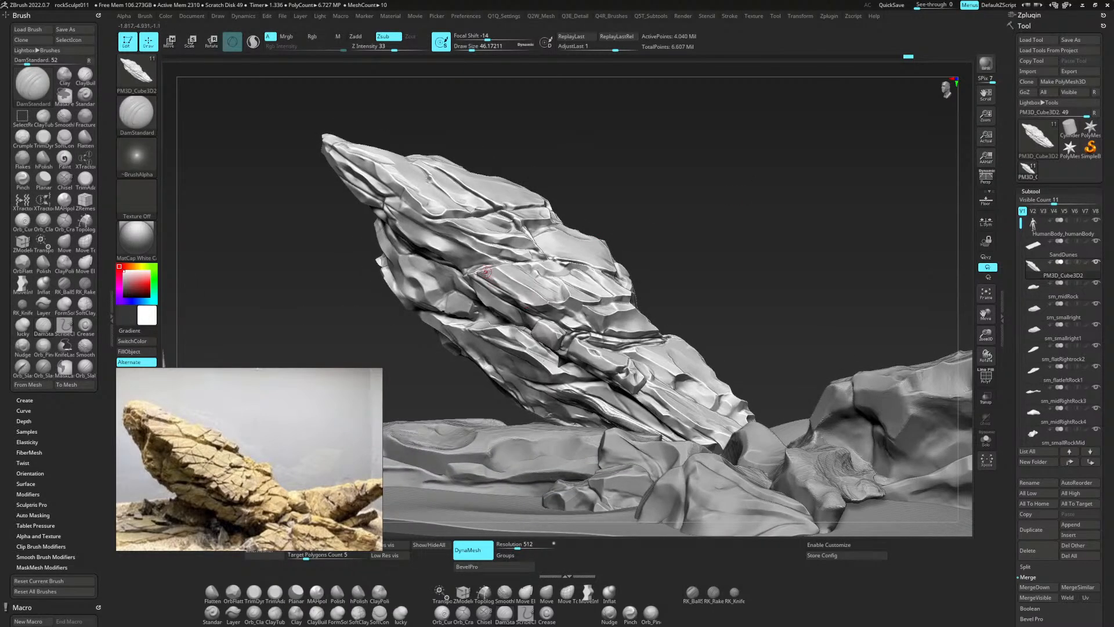
pyautogui.moveTo(484, 270); pyautogui.dragTo(545, 311)
# Build up the middle ledge with ClayTubes at draw size about 77 and smooth it, checking the form from several angles.
pyautogui.moveTo(552, 160)
pyautogui.mouseDown()
pyautogui.moveTo(682, 171)
pyautogui.moveTo(676, 181)
pyautogui.moveTo(719, 152)
pyautogui.moveTo(490, 272)
pyautogui.mouseUp()
pyautogui.press('b')
pyautogui.press('c')
pyautogui.press('t')
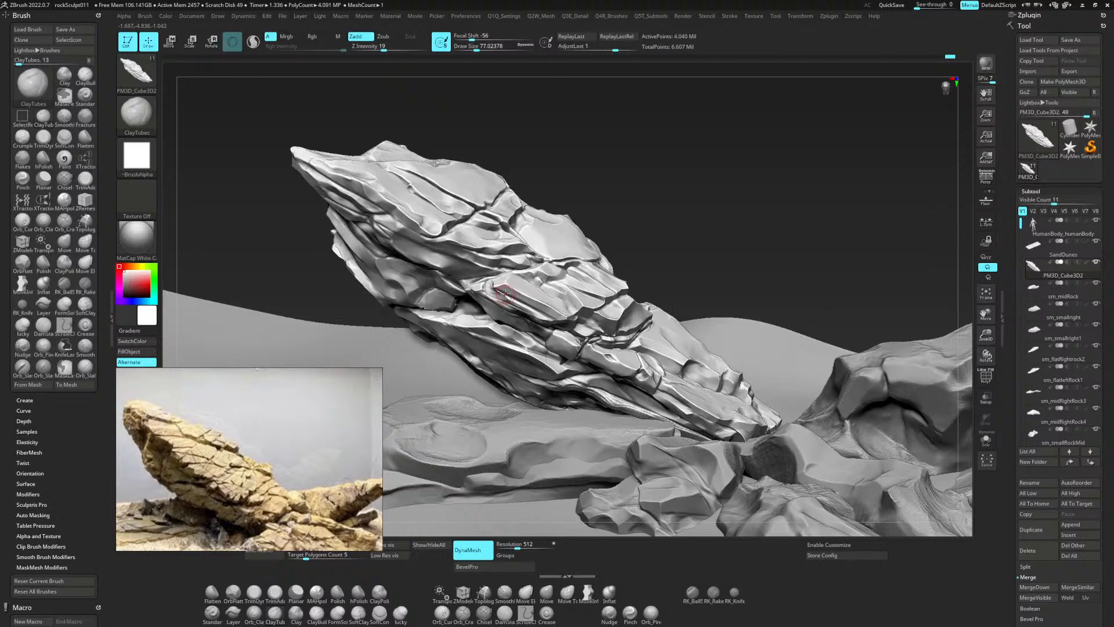
pyautogui.moveTo(613, 167); pyautogui.dragTo(650, 166)
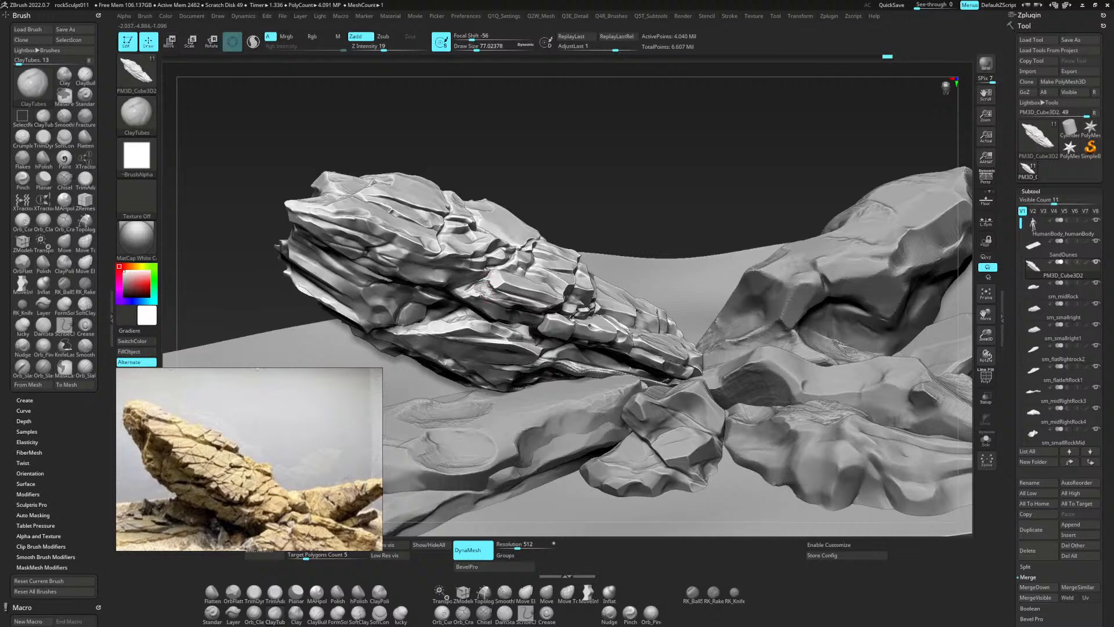
pyautogui.moveTo(572, 223)
pyautogui.mouseDown()
pyautogui.moveTo(649, 155)
pyautogui.moveTo(642, 139)
pyautogui.moveTo(689, 140)
pyautogui.moveTo(696, 179)
pyautogui.moveTo(553, 271)
pyautogui.moveTo(527, 305)
pyautogui.moveTo(518, 292)
pyautogui.moveTo(528, 283)
pyautogui.mouseUp()
pyautogui.press('shift')
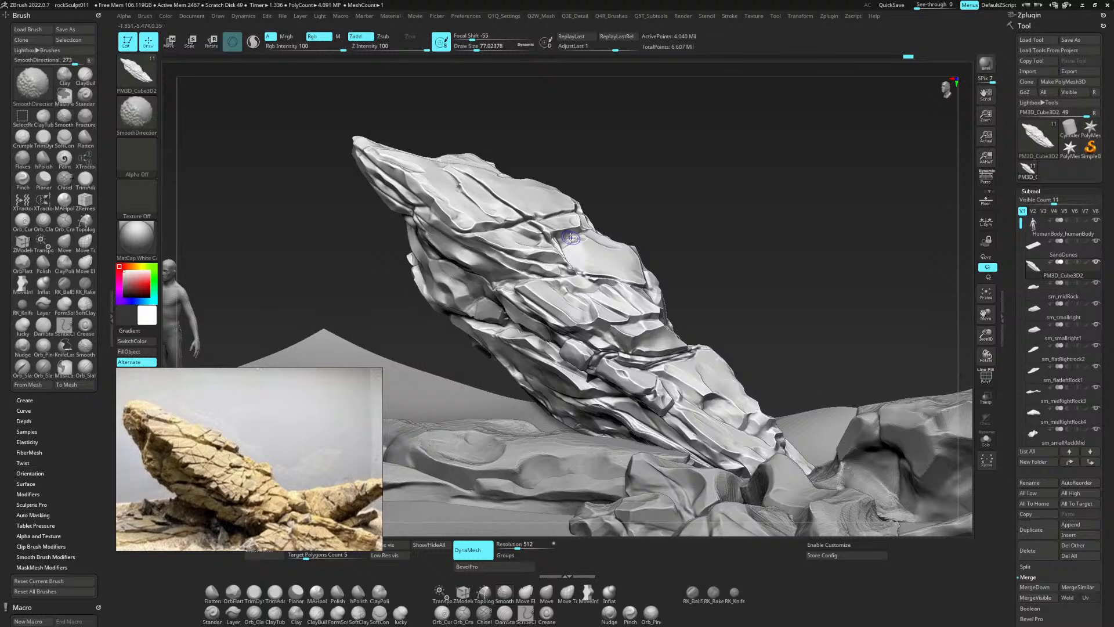
pyautogui.moveTo(649, 194)
pyautogui.mouseDown()
pyautogui.moveTo(677, 197)
pyautogui.moveTo(644, 209)
pyautogui.mouseUp()
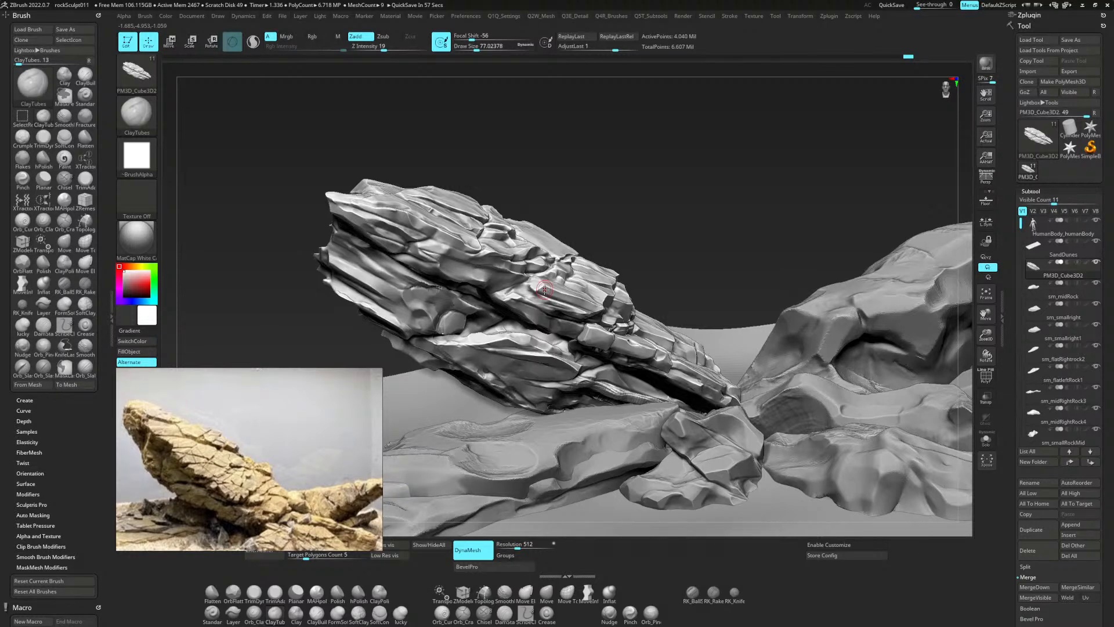
pyautogui.moveTo(704, 141); pyautogui.dragTo(723, 170)
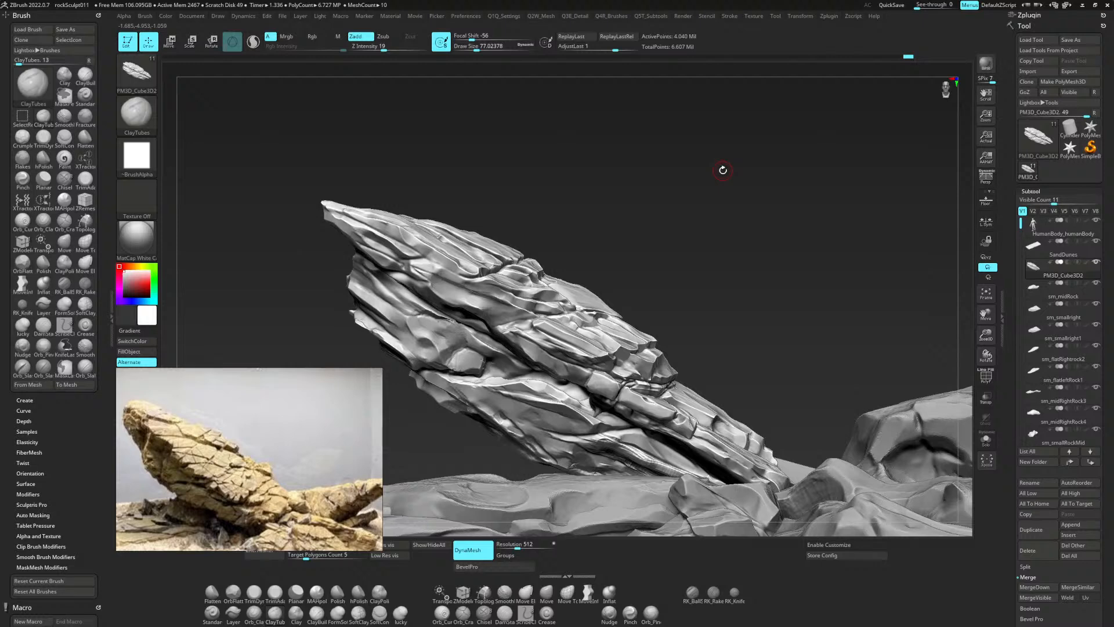
# Layer ClayTubes strokes diagonally along the lower shaded ledge beneath the overhanging tip and turn on perspective view.
pyautogui.press('b')
pyautogui.press('c')
pyautogui.press('t')
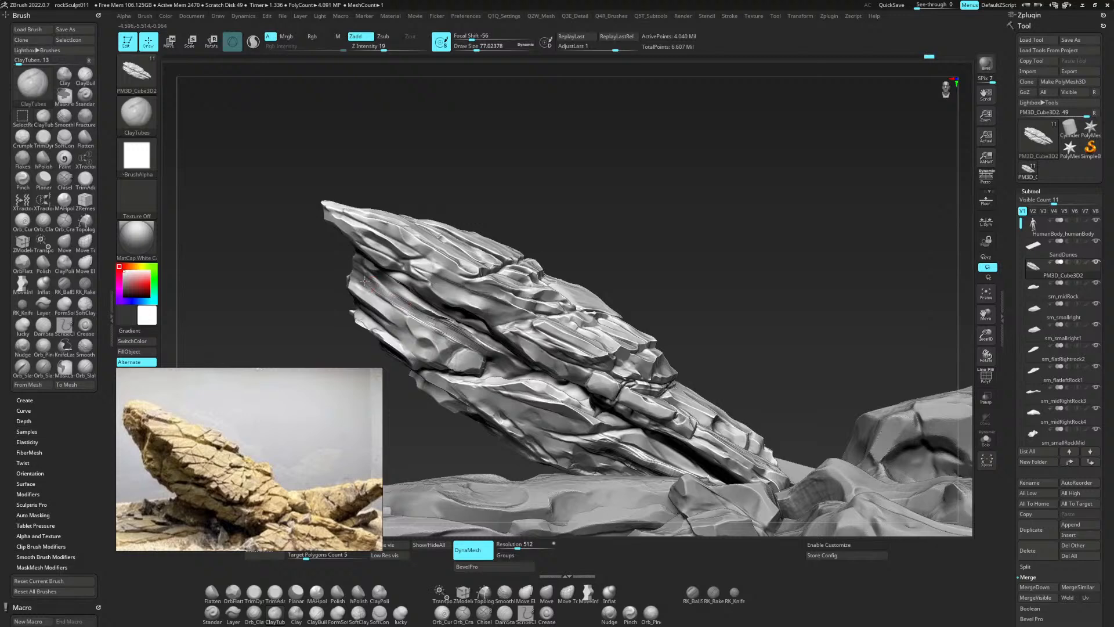
pyautogui.moveTo(395, 301); pyautogui.dragTo(474, 353)
pyautogui.moveTo(429, 323)
pyautogui.mouseDown()
pyautogui.moveTo(475, 350)
pyautogui.moveTo(351, 266)
pyautogui.moveTo(466, 343)
pyautogui.moveTo(429, 325)
pyautogui.mouseUp()
pyautogui.press('n')
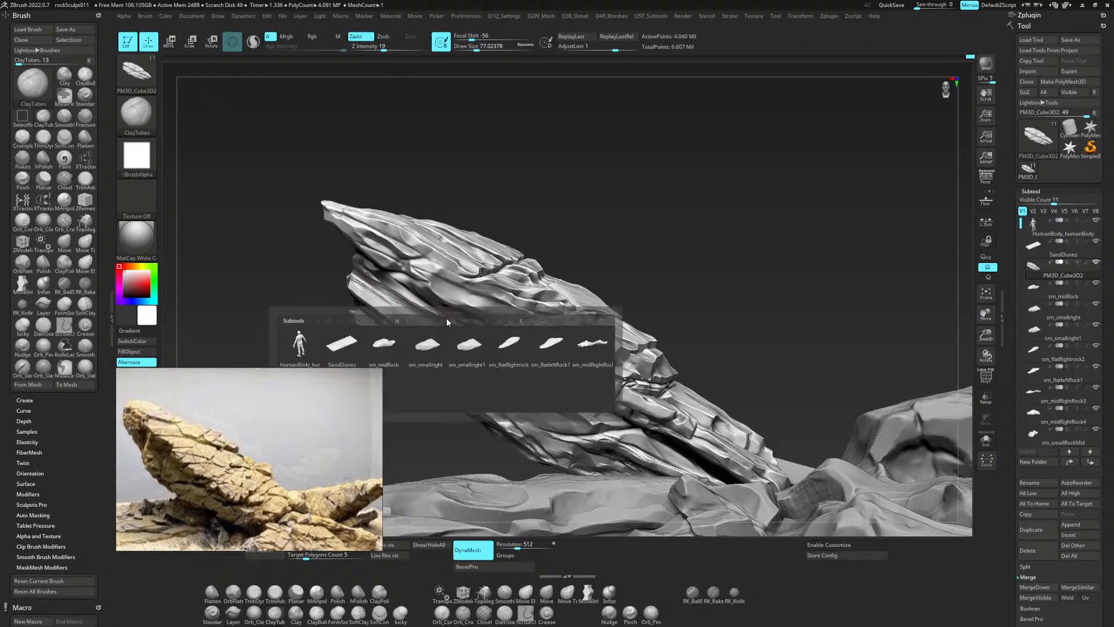
pyautogui.press('p')
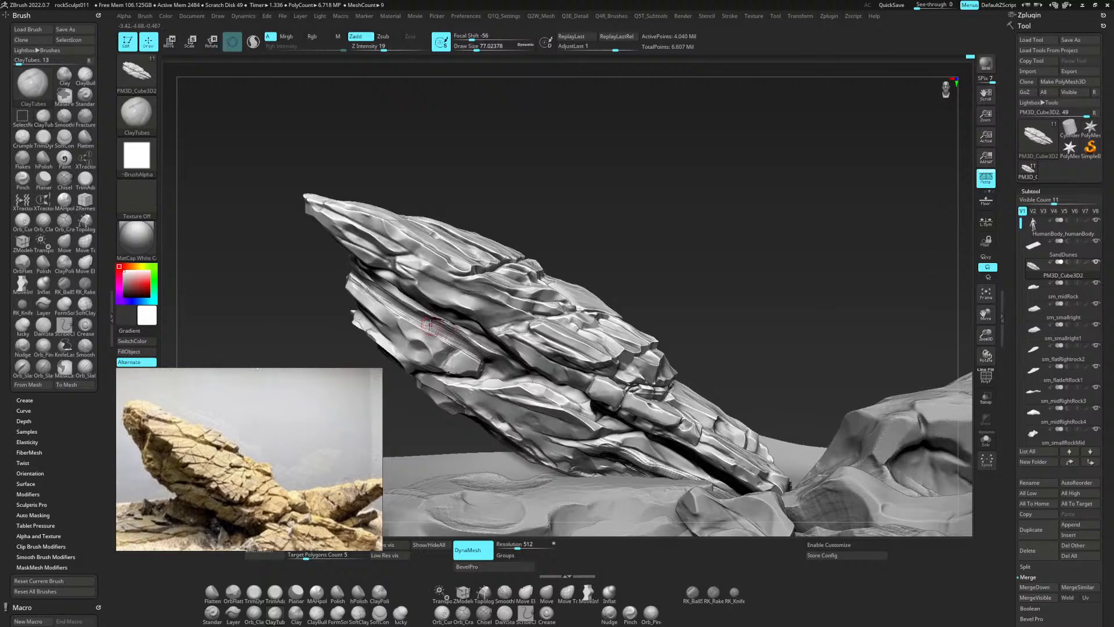
# Flatten the new clay on the lower shaded ledge into rock planes with hPolish at draw size about 59.
pyautogui.click(359, 592)
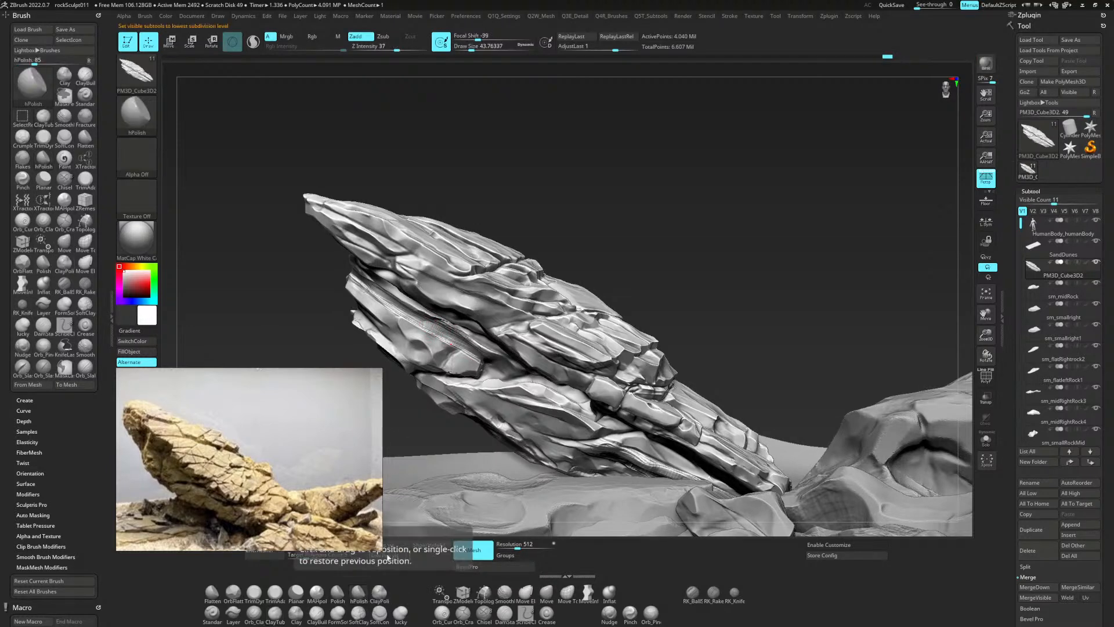
pyautogui.press('space')
pyautogui.moveTo(436, 327); pyautogui.dragTo(485, 347)
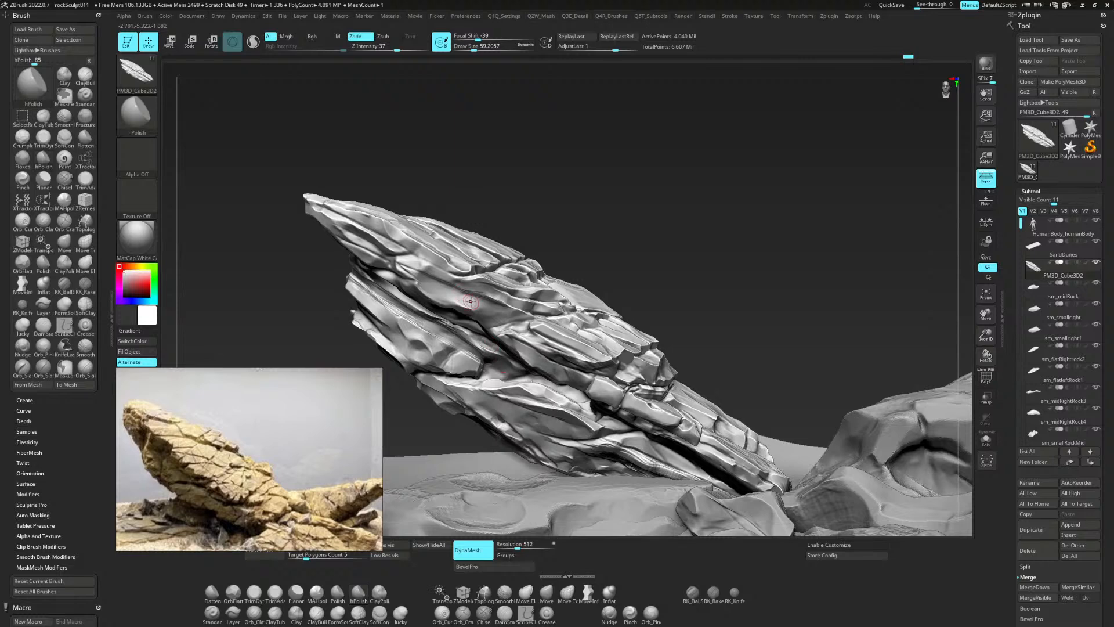
pyautogui.moveTo(676, 185)
pyautogui.mouseDown()
pyautogui.moveTo(698, 164)
pyautogui.moveTo(704, 174)
pyautogui.moveTo(738, 166)
pyautogui.moveTo(749, 131)
pyautogui.mouseUp()
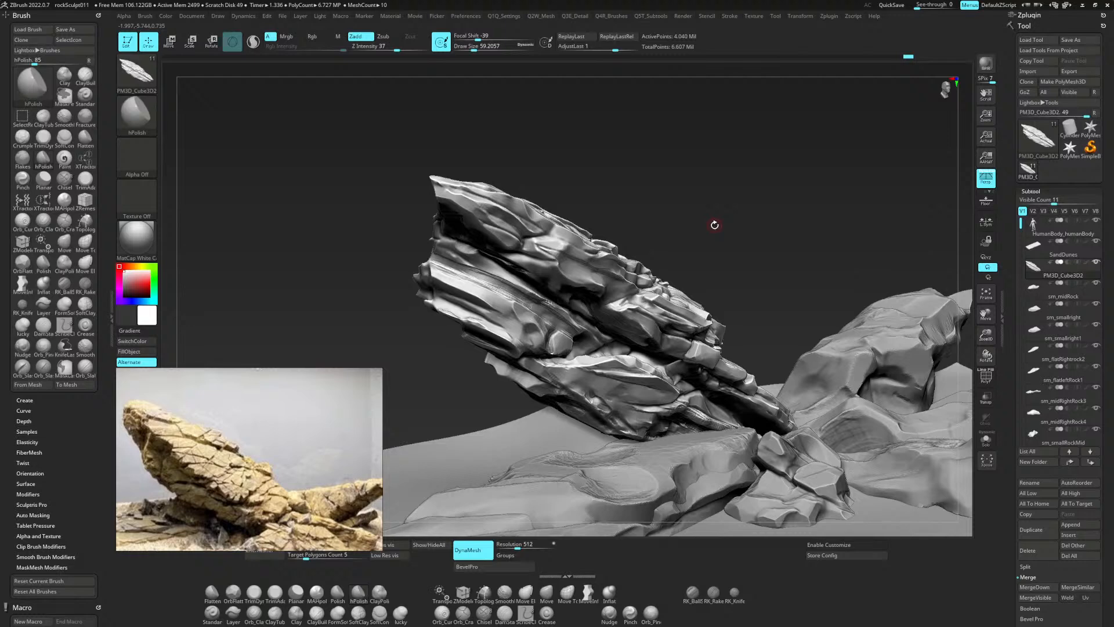
pyautogui.moveTo(739, 166)
pyautogui.mouseDown()
pyautogui.moveTo(733, 174)
pyautogui.moveTo(696, 140)
pyautogui.mouseUp()
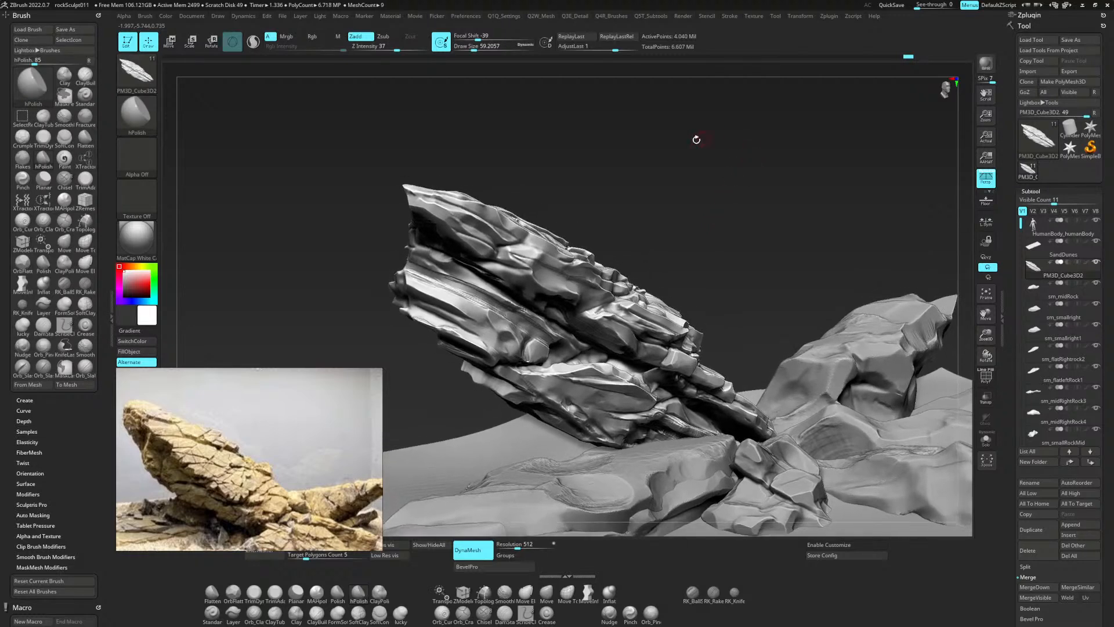
pyautogui.moveTo(453, 285); pyautogui.dragTo(474, 294)
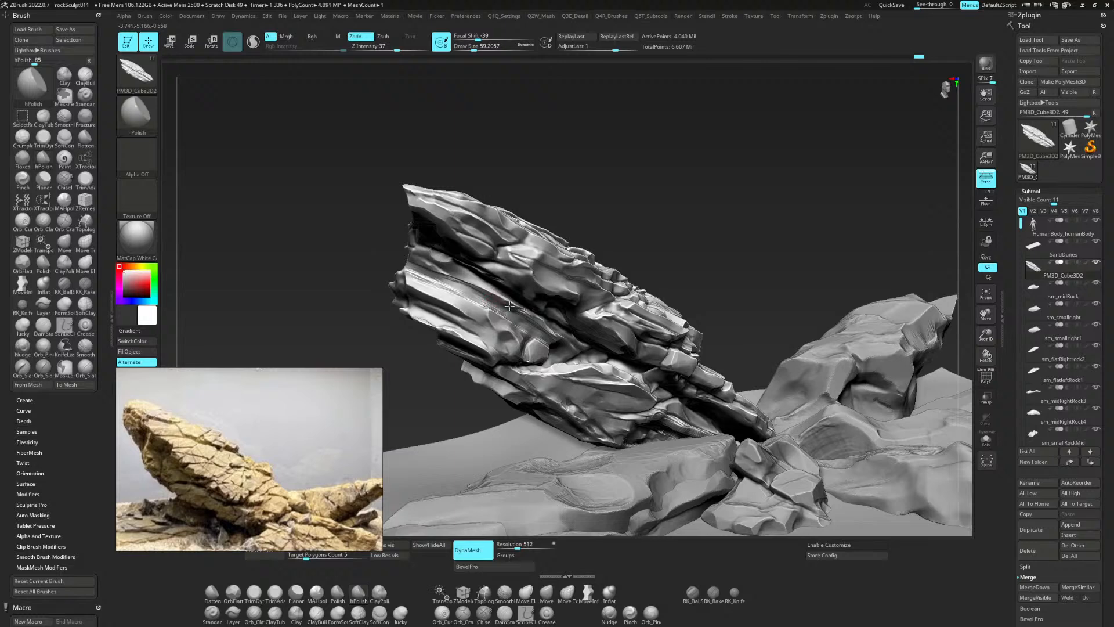
pyautogui.moveTo(516, 308); pyautogui.dragTo(530, 311)
# Polish and smooth the recess under the overhanging tip from a raised view, comparing the last stroke with undo and redo.
pyautogui.moveTo(604, 209); pyautogui.dragTo(516, 223)
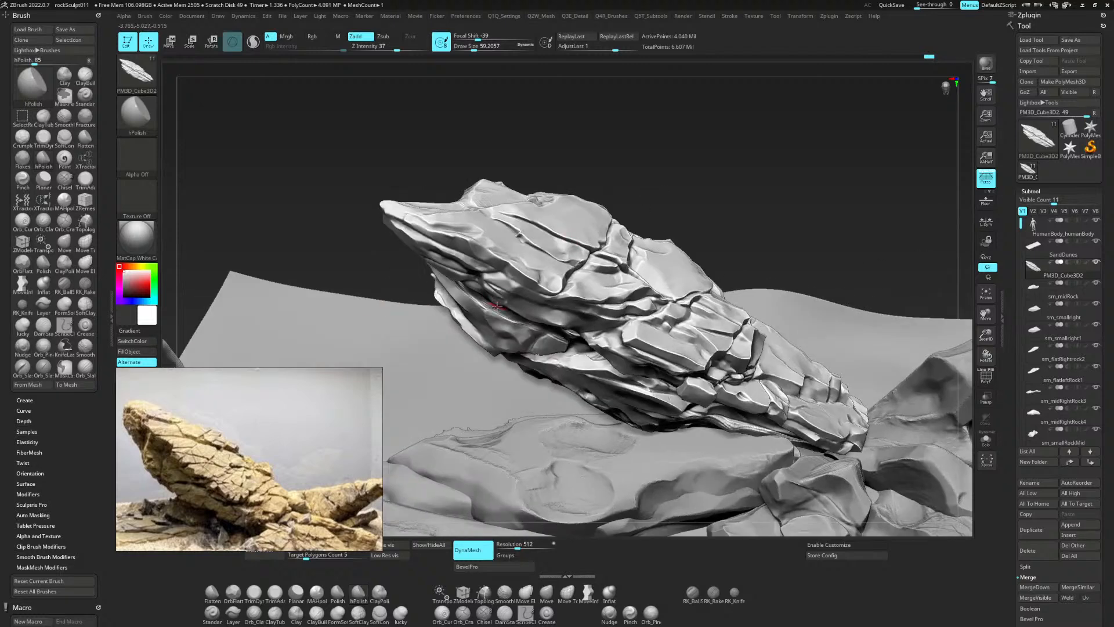
pyautogui.moveTo(483, 309); pyautogui.dragTo(481, 306)
pyautogui.moveTo(516, 325); pyautogui.dragTo(513, 320)
pyautogui.press('shift')
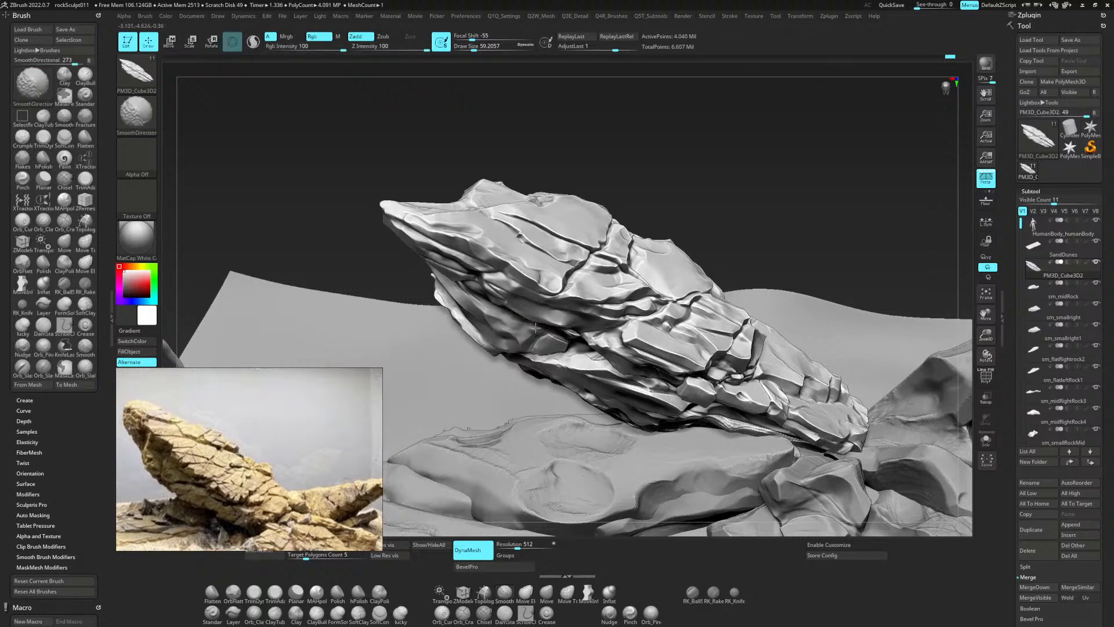
pyautogui.moveTo(526, 328); pyautogui.dragTo(518, 325)
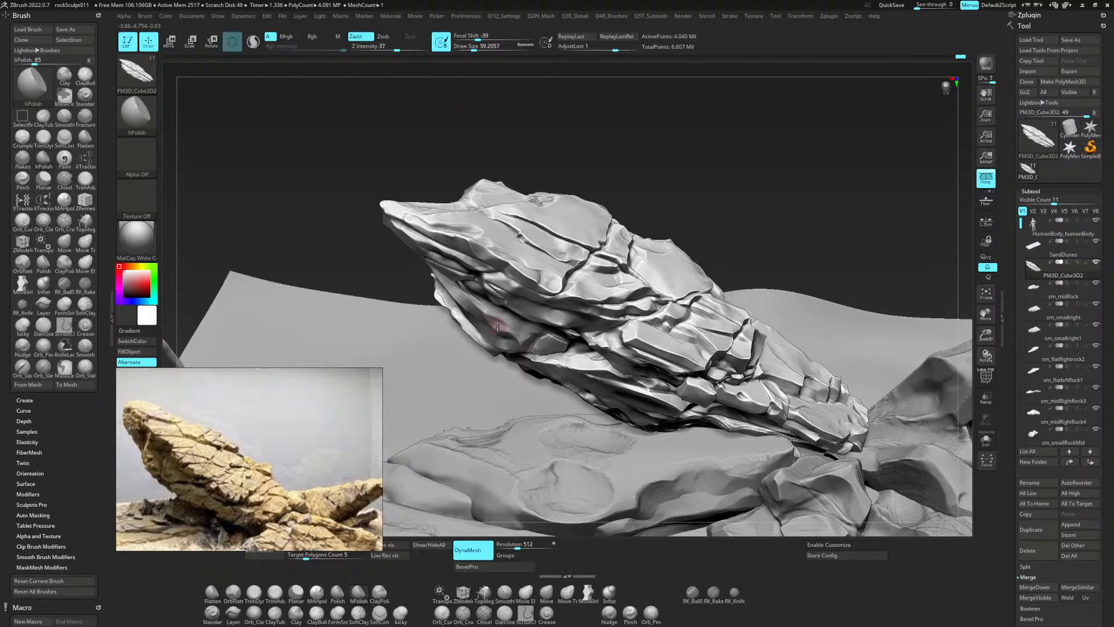
pyautogui.hotkey('ctrl', 'z')
pyautogui.hotkey('ctrl', 'shift', 'z')
# Polish the stacked layers at the rock's front end, just below the overhanging tip, with hPolish at draw size about 59.
pyautogui.moveTo(356, 266); pyautogui.dragTo(791, 279)
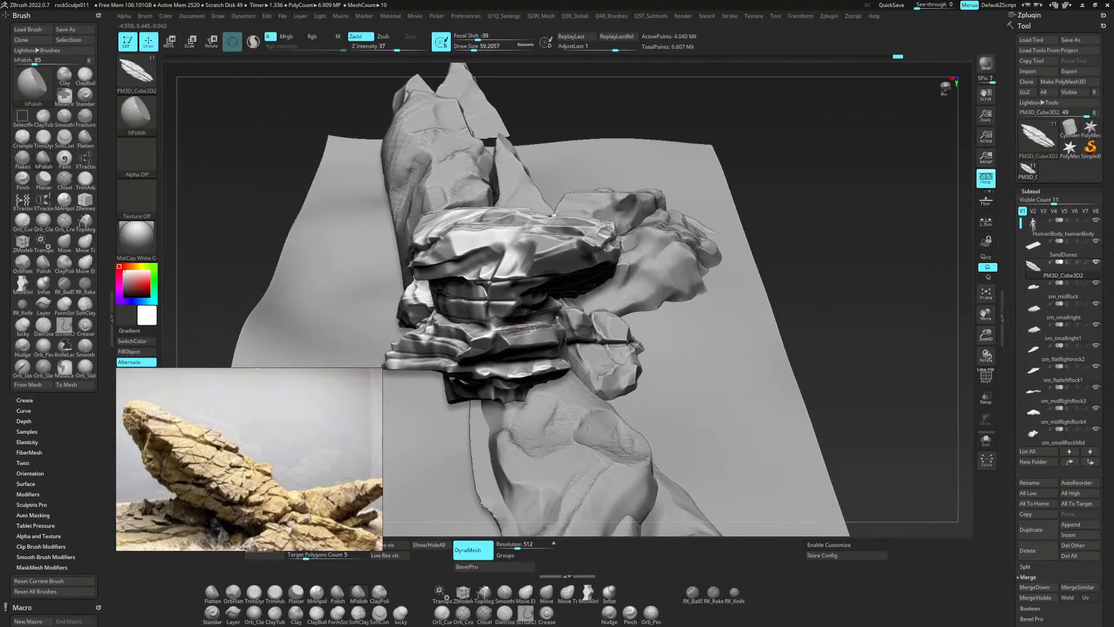
pyautogui.hotkey('ctrl', 'shift', 'z')
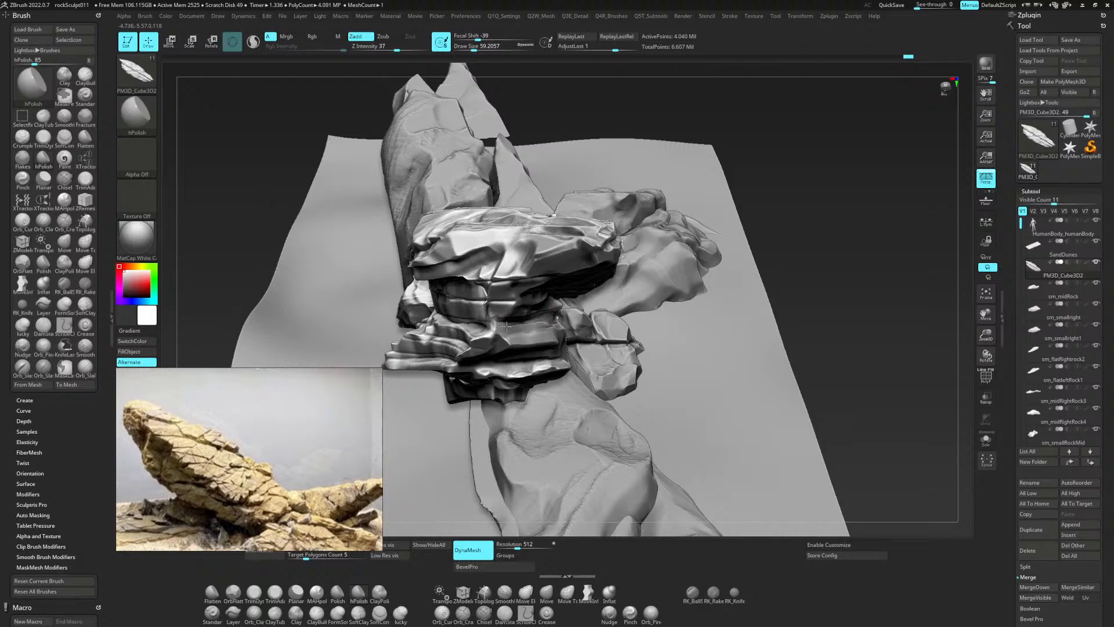
pyautogui.hotkey('ctrl', 'shift', 'z')
pyautogui.moveTo(668, 281); pyautogui.dragTo(780, 238)
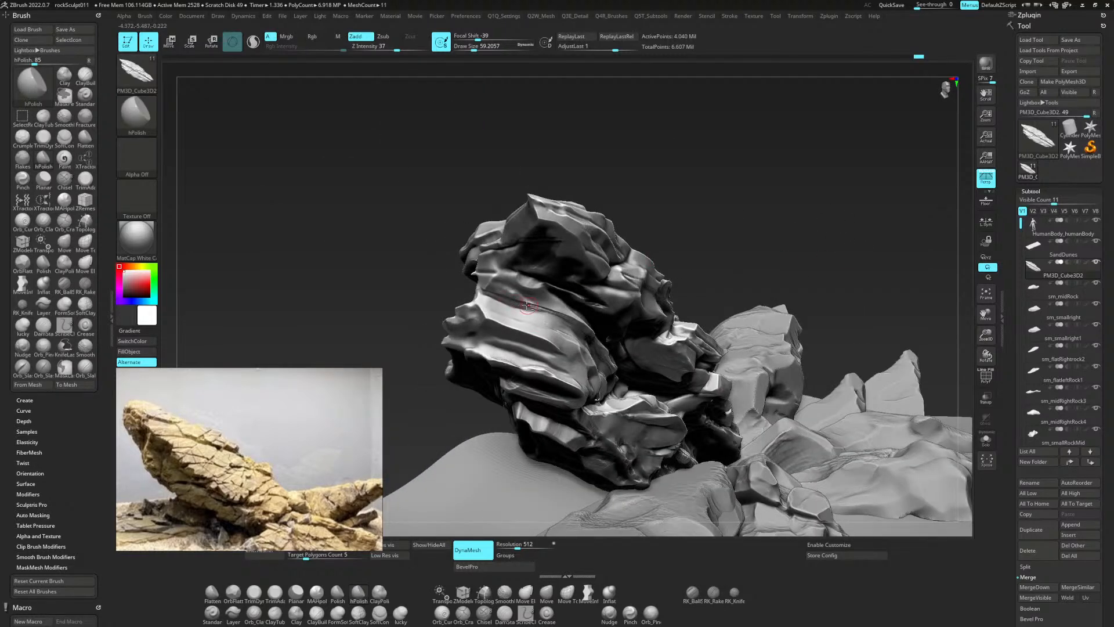
pyautogui.moveTo(534, 308)
pyautogui.mouseDown()
pyautogui.moveTo(563, 318)
pyautogui.moveTo(527, 306)
pyautogui.mouseUp()
pyautogui.moveTo(503, 288); pyautogui.dragTo(514, 293)
pyautogui.moveTo(522, 279); pyautogui.dragTo(519, 279)
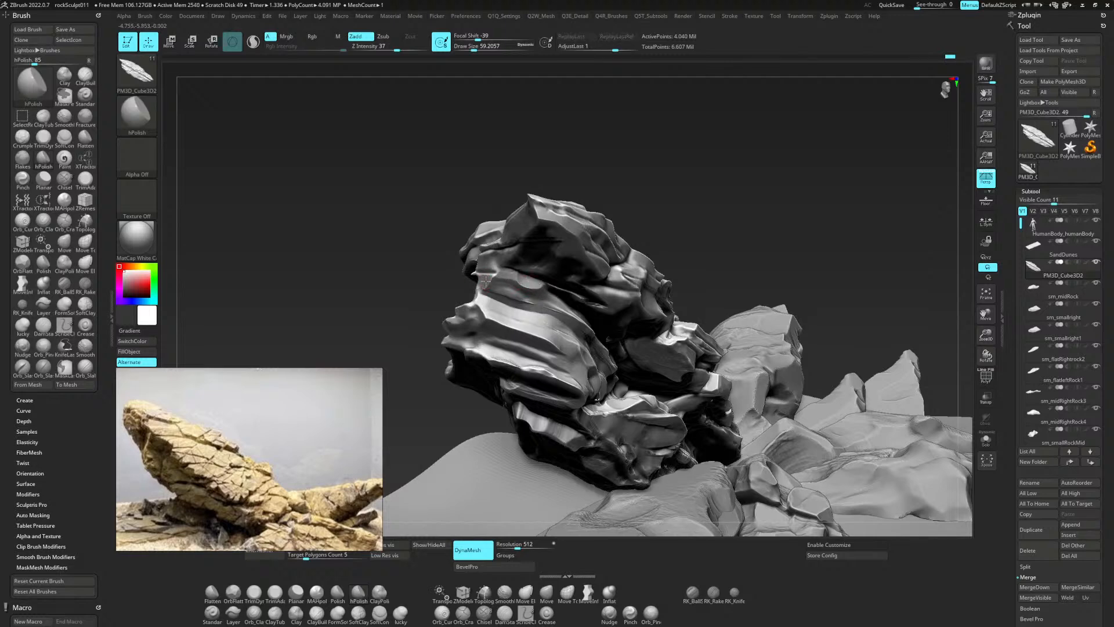
pyautogui.moveTo(481, 276); pyautogui.dragTo(509, 252)
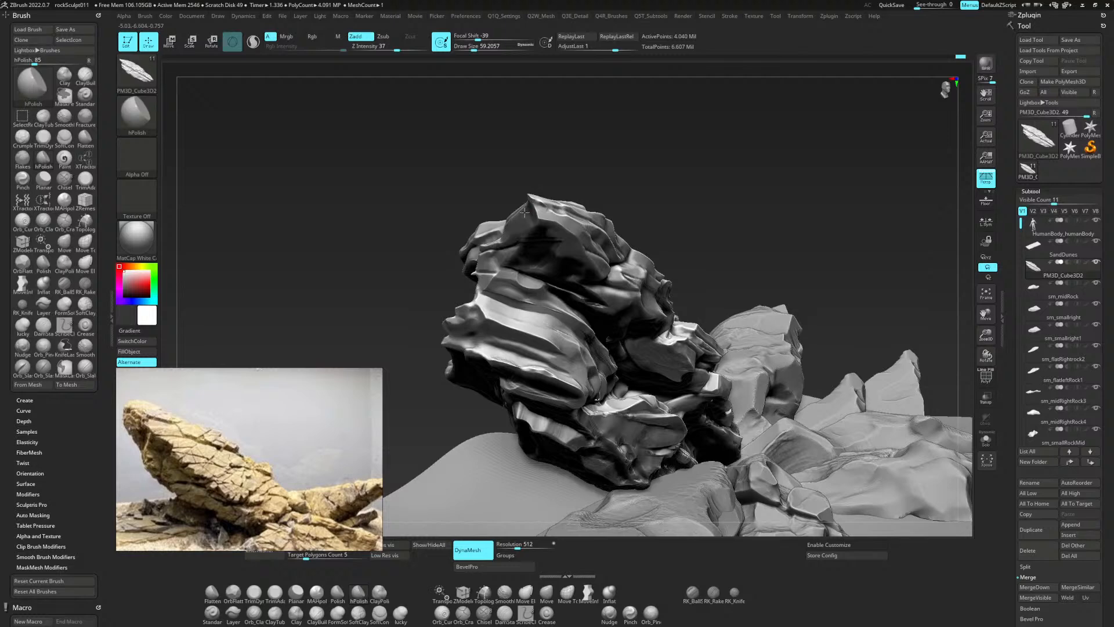
# Polish the left edge of the upper slab, from the crossing crack up to the overhanging tip, with hPolish at draw size about 59.
pyautogui.moveTo(577, 135); pyautogui.dragTo(720, 203)
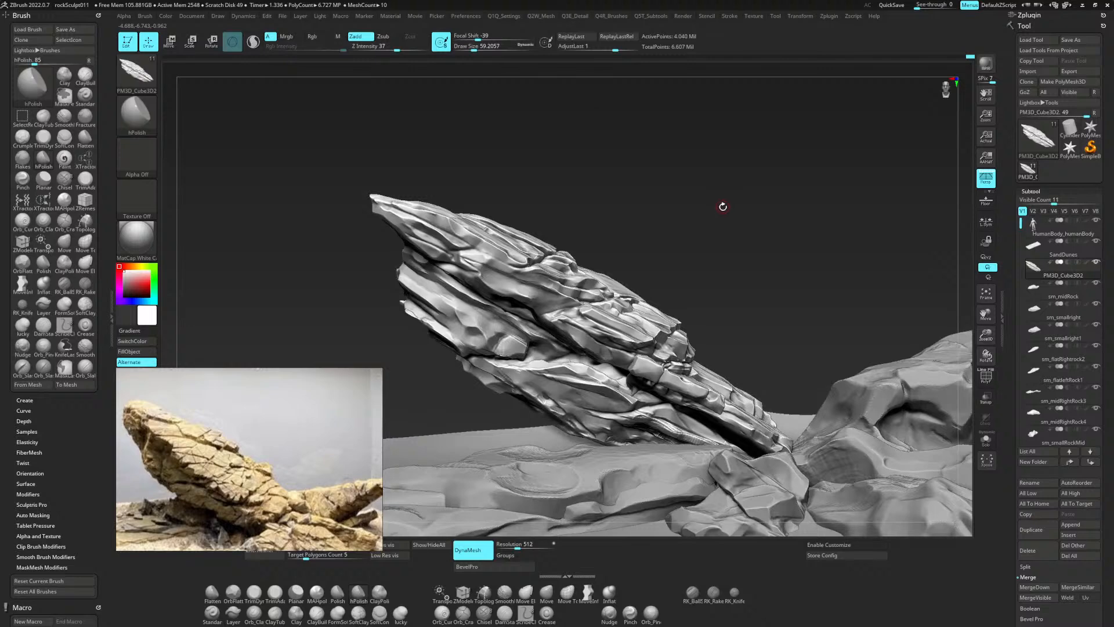
pyautogui.moveTo(732, 159); pyautogui.dragTo(679, 258)
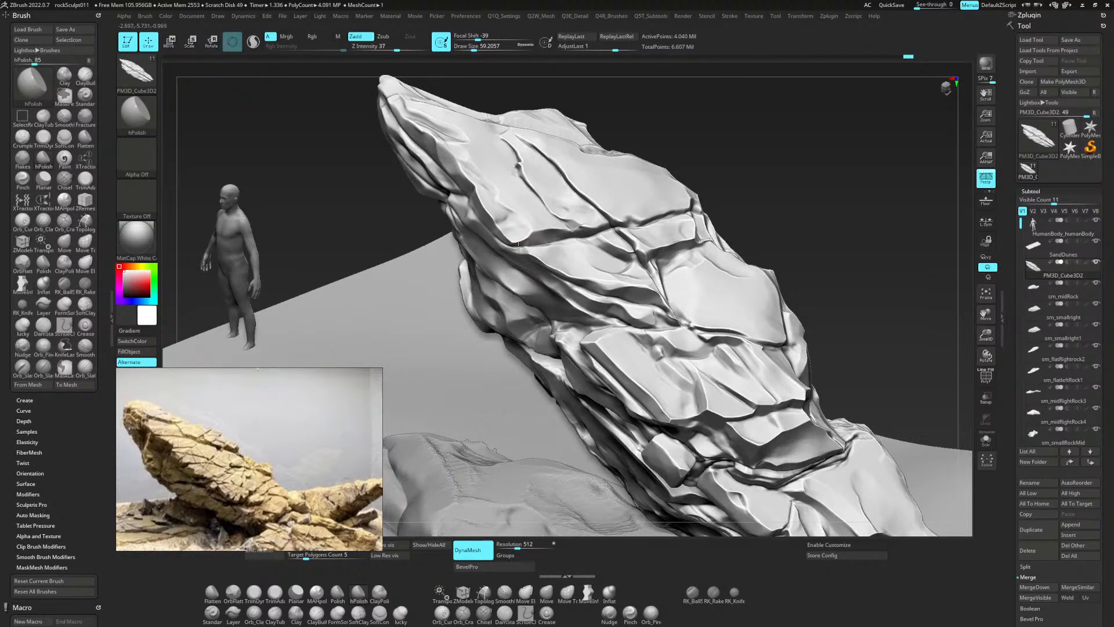
pyautogui.moveTo(529, 237)
pyautogui.mouseDown()
pyautogui.moveTo(503, 241)
pyautogui.moveTo(485, 193)
pyautogui.mouseUp()
pyautogui.moveTo(451, 161)
pyautogui.mouseDown()
pyautogui.moveTo(463, 168)
pyautogui.moveTo(431, 146)
pyautogui.mouseUp()
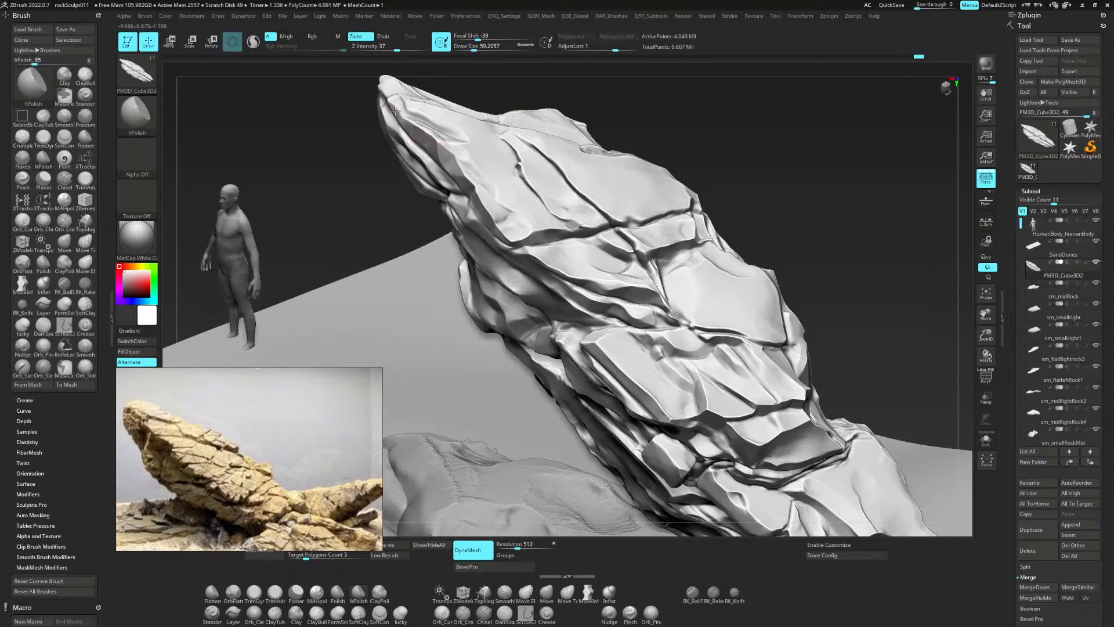
pyautogui.moveTo(405, 125)
pyautogui.mouseDown()
pyautogui.moveTo(409, 107)
pyautogui.moveTo(461, 136)
pyautogui.moveTo(427, 118)
pyautogui.mouseUp()
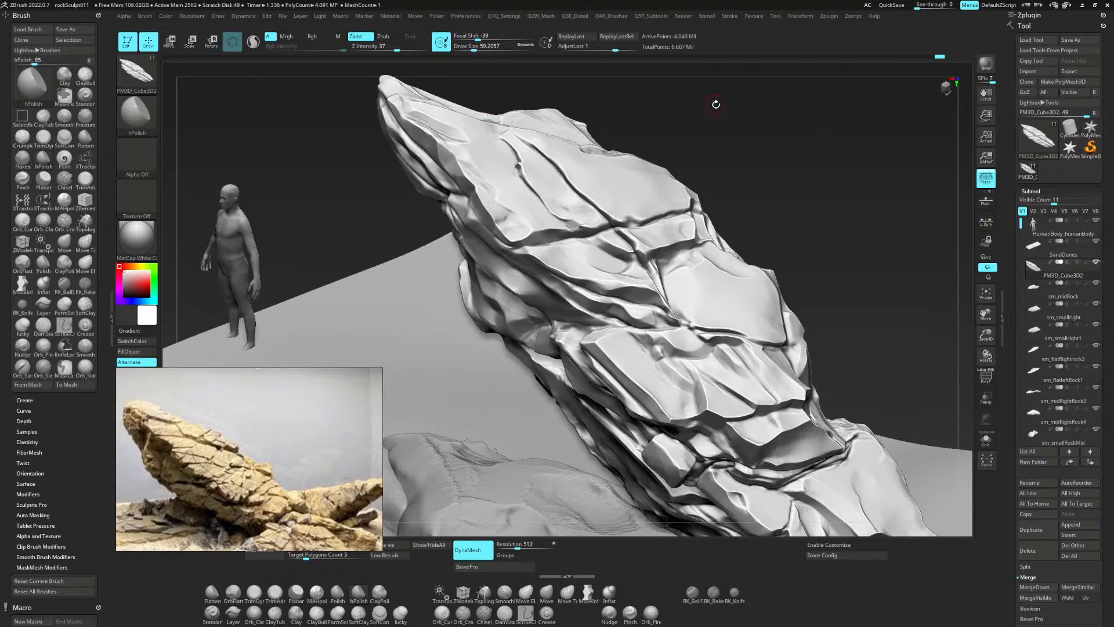
# Bevel the edges of the crack crossing the upper slab with hPolish, using draw sizes of about 29 and 56.
pyautogui.moveTo(773, 152); pyautogui.dragTo(789, 163)
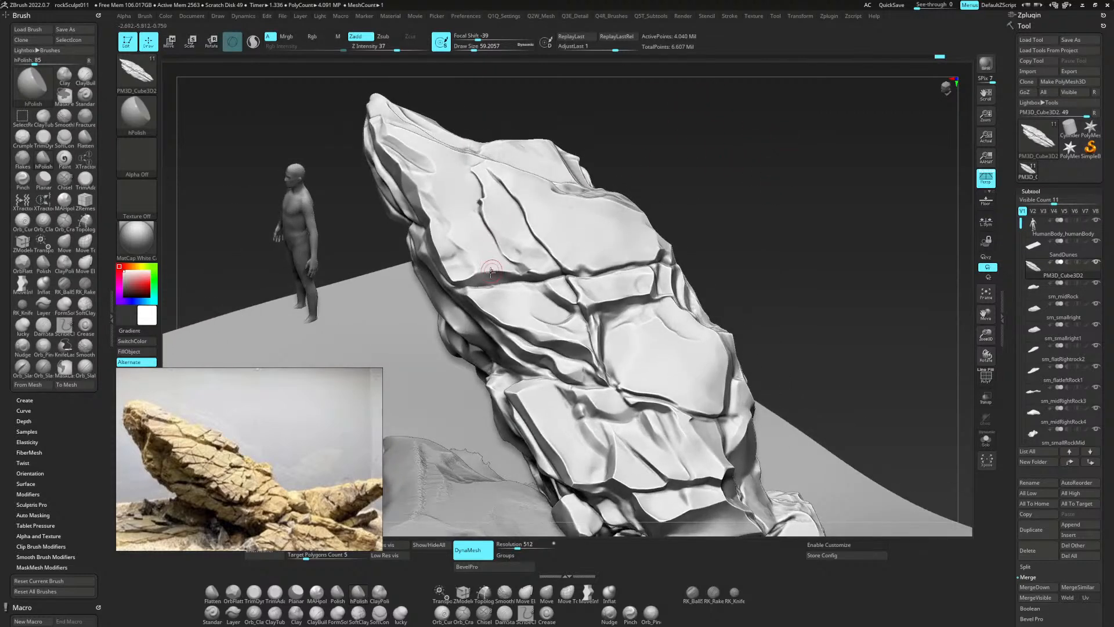
pyautogui.moveTo(500, 278); pyautogui.dragTo(588, 269)
pyautogui.press('space')
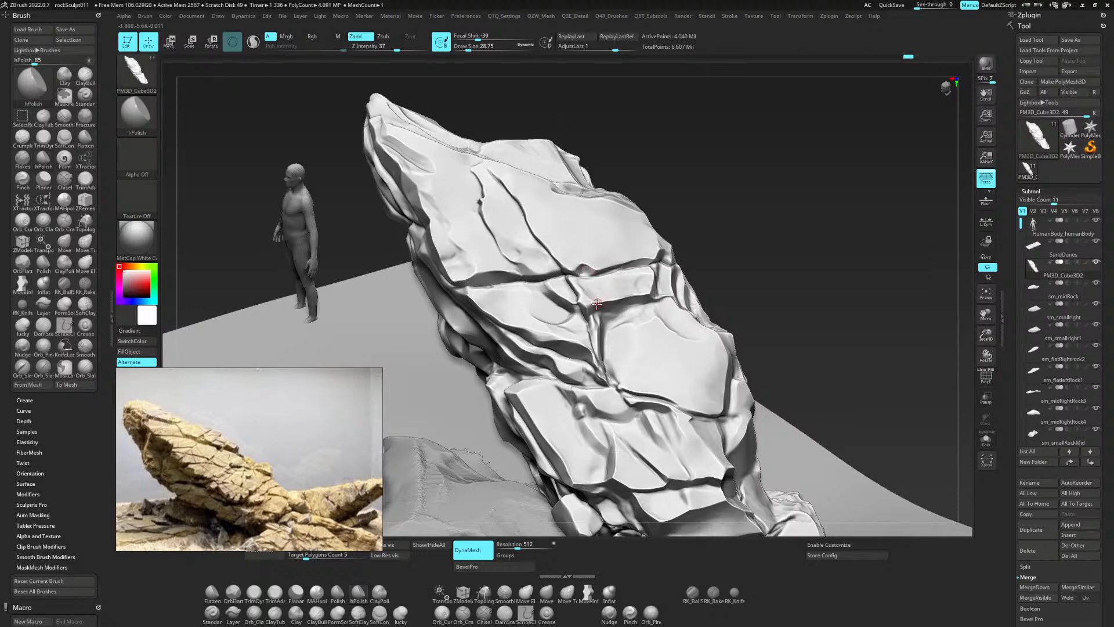
pyautogui.press('space')
pyautogui.moveTo(616, 292); pyautogui.dragTo(619, 285)
pyautogui.moveTo(642, 275)
pyautogui.mouseDown()
pyautogui.moveTo(576, 285)
pyautogui.moveTo(587, 288)
pyautogui.mouseUp()
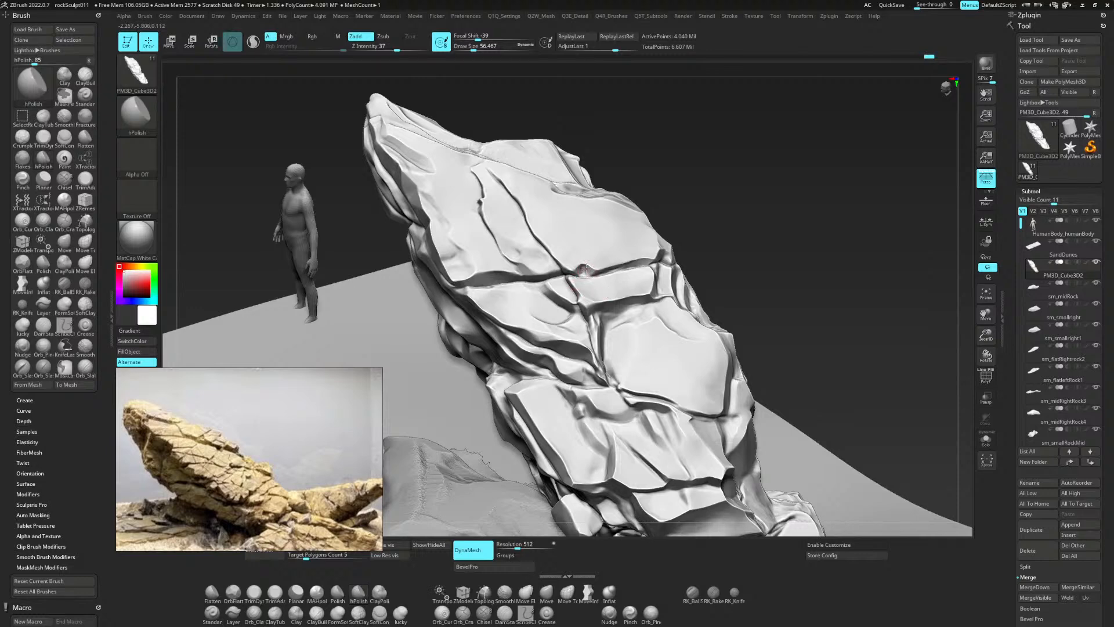
pyautogui.moveTo(585, 270); pyautogui.dragTo(580, 266)
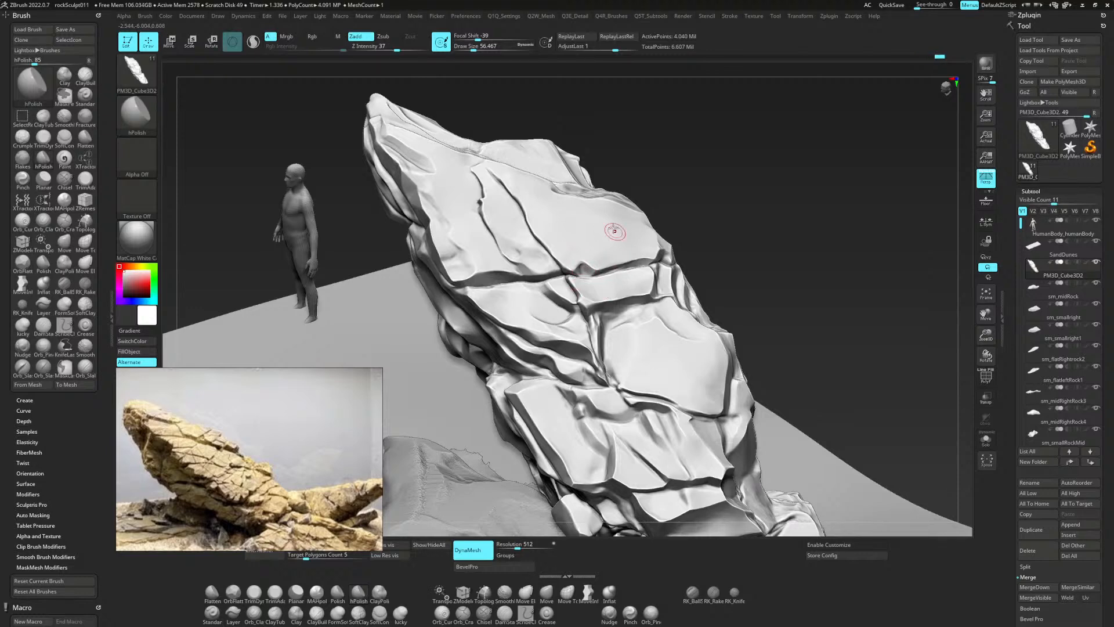
# Polish the slab surface around the lower ends of the two long cracks with hPolish at draw size about 51.
pyautogui.press('space')
pyautogui.moveTo(553, 293); pyautogui.dragTo(550, 293)
pyautogui.moveTo(546, 287)
pyautogui.mouseDown()
pyautogui.moveTo(572, 301)
pyautogui.moveTo(540, 257)
pyautogui.moveTo(531, 276)
pyautogui.moveTo(536, 252)
pyautogui.mouseUp()
pyautogui.moveTo(520, 251); pyautogui.dragTo(508, 243)
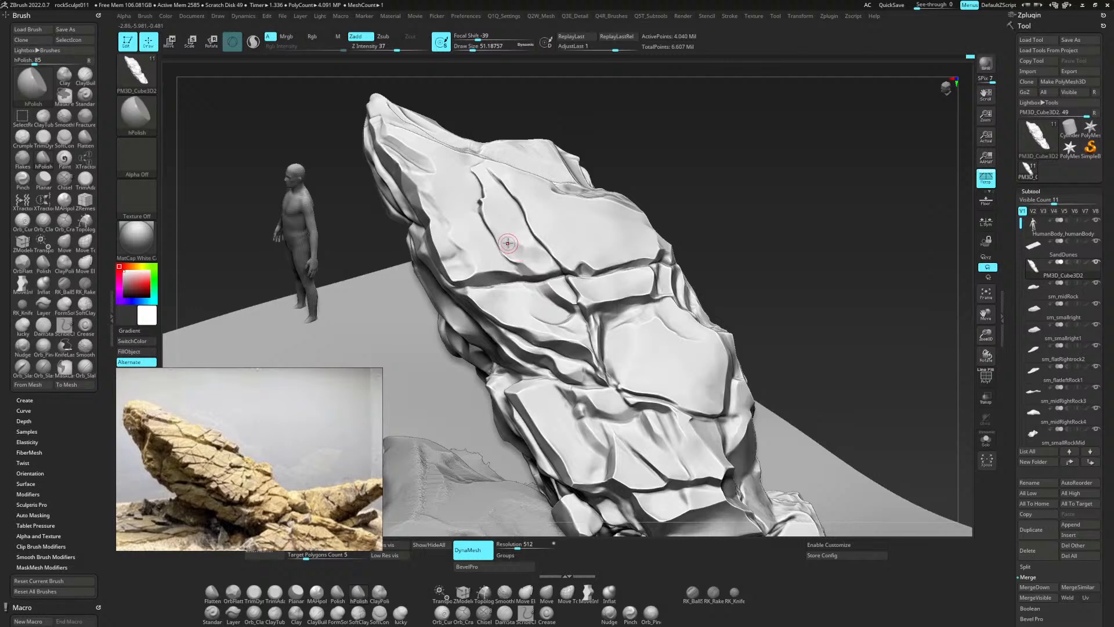
# Polish the rim of the shorter long crack on the upper slab from a lower side view, at draw size about 44.
pyautogui.moveTo(833, 200); pyautogui.dragTo(882, 175)
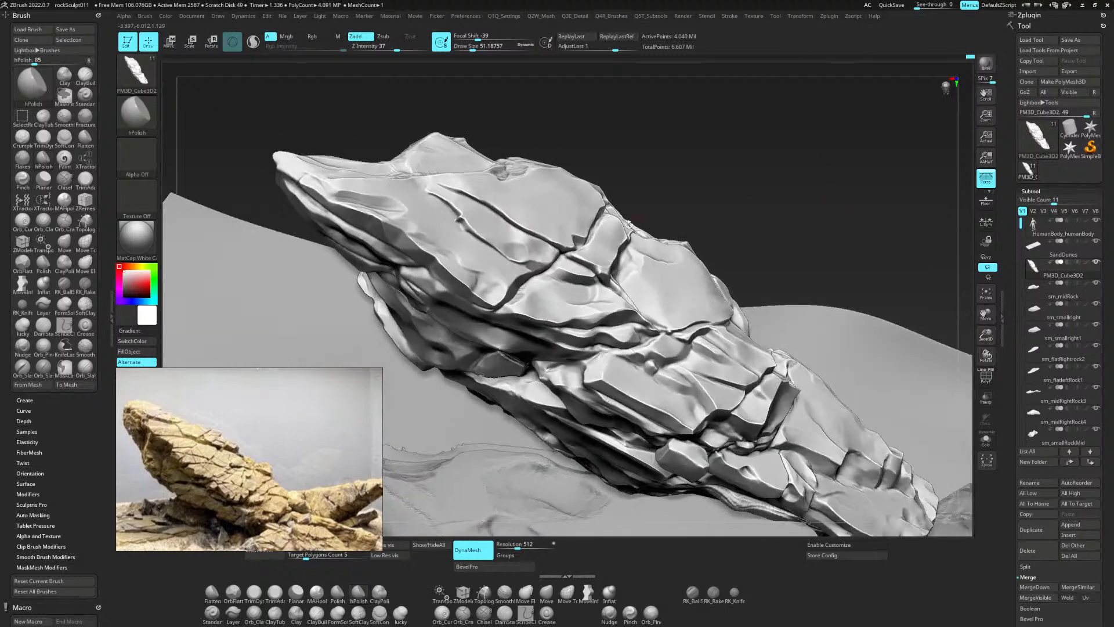
pyautogui.moveTo(518, 236)
pyautogui.mouseDown()
pyautogui.moveTo(509, 240)
pyautogui.moveTo(530, 239)
pyautogui.mouseUp()
pyautogui.press('space')
pyautogui.moveTo(467, 227); pyautogui.dragTo(475, 232)
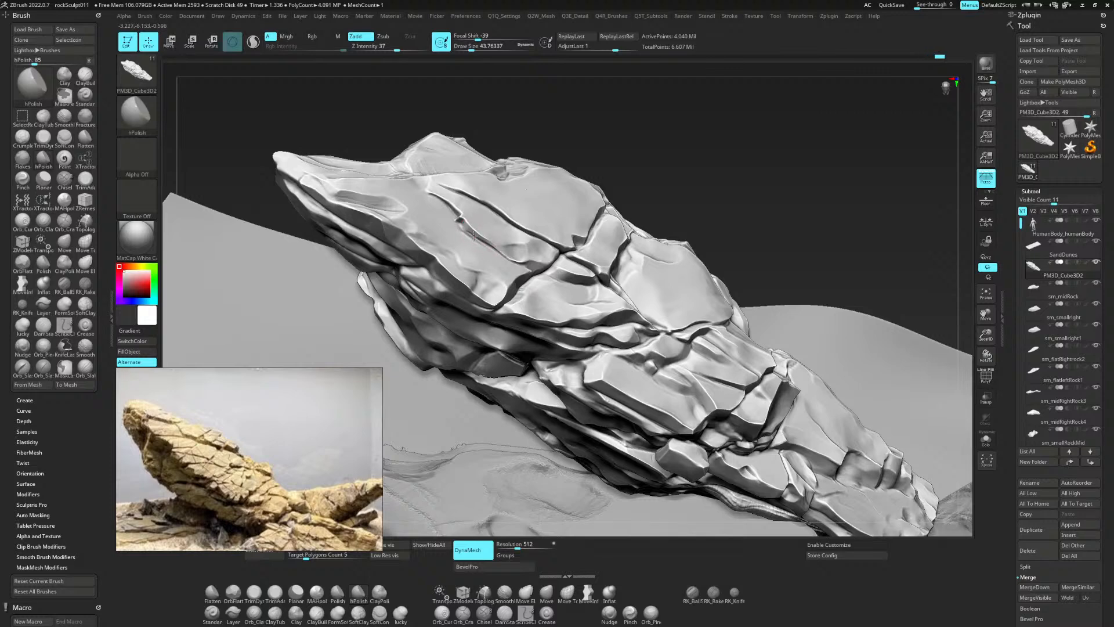
pyautogui.moveTo(484, 242)
pyautogui.mouseDown()
pyautogui.moveTo(453, 207)
pyautogui.moveTo(458, 218)
pyautogui.mouseUp()
# Soften the shorter long crack and the area around the crossing crack with SmoothDirectional, raising the draw size to about 97.
pyautogui.press('shift')
pyautogui.moveTo(472, 247); pyautogui.dragTo(477, 257)
pyautogui.keyDown('alt'); pyautogui.moveTo(729, 105); pyautogui.dragTo(733, 110); pyautogui.keyUp('alt')
pyautogui.keyDown('shift'); pyautogui.moveTo(468, 220); pyautogui.dragTo(452, 225); pyautogui.keyUp('shift')
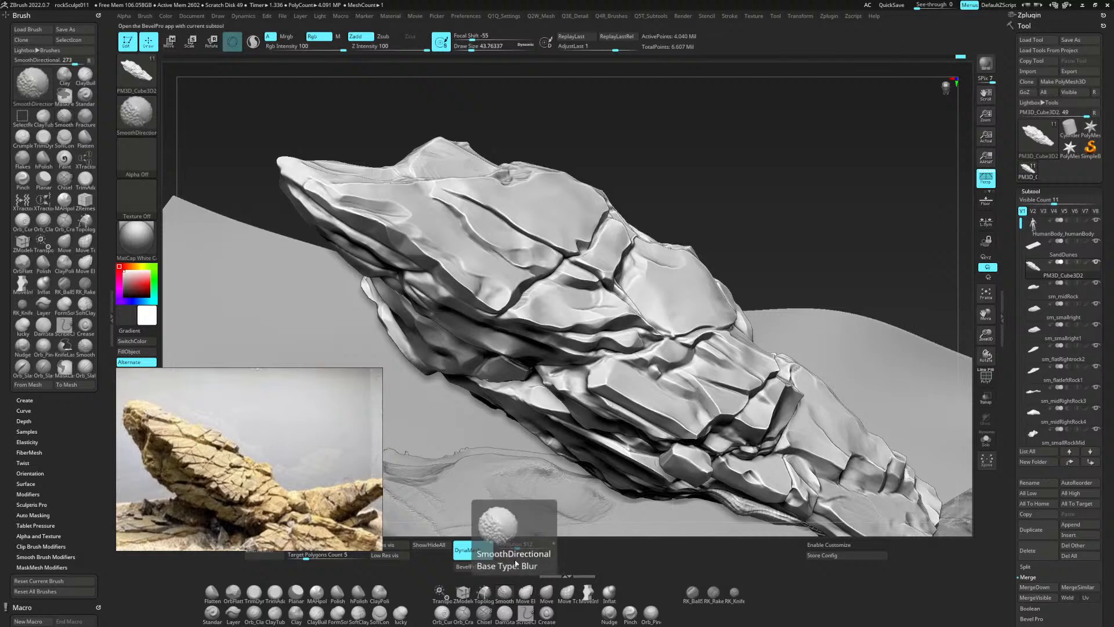
pyautogui.press('space')
pyautogui.moveTo(493, 231); pyautogui.dragTo(502, 229)
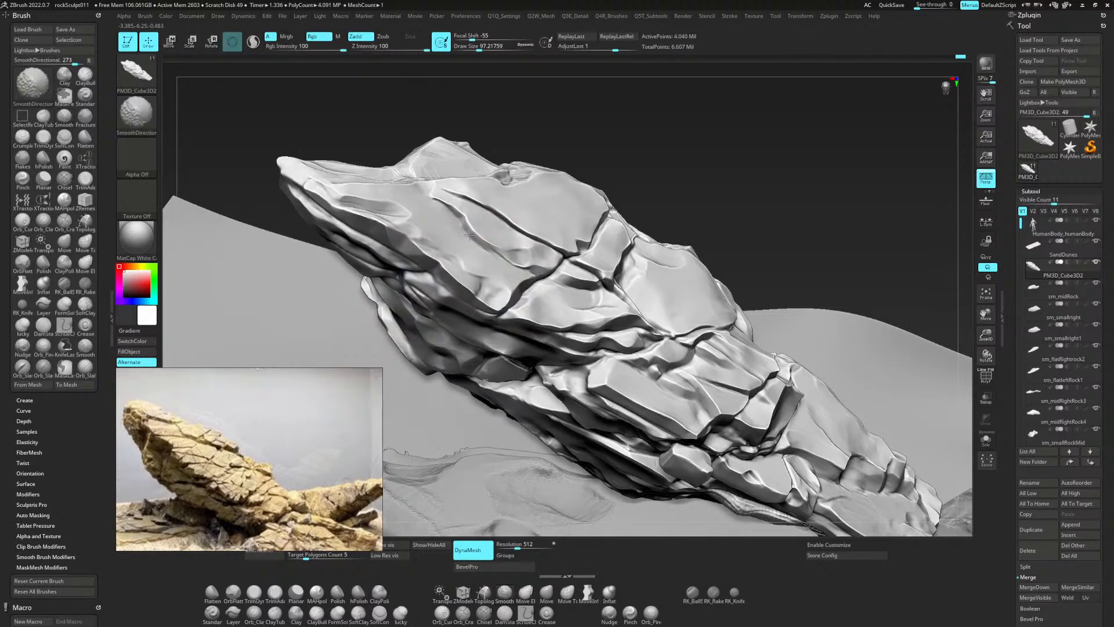
pyautogui.moveTo(741, 114); pyautogui.dragTo(793, 146)
pyautogui.moveTo(543, 309)
pyautogui.keyDown('shift'); pyautogui.mouseDown()
pyautogui.moveTo(589, 308)
pyautogui.moveTo(519, 343)
pyautogui.mouseUp(); pyautogui.keyUp('shift')
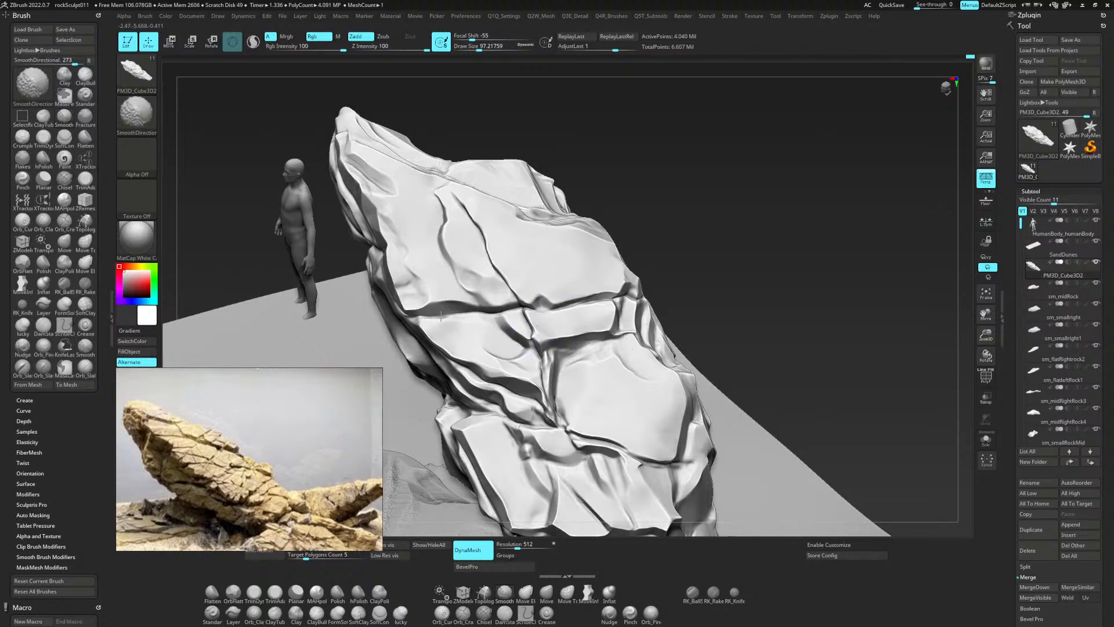
pyautogui.moveTo(441, 316)
pyautogui.keyDown('shift'); pyautogui.mouseDown()
pyautogui.moveTo(588, 306)
pyautogui.moveTo(527, 322)
pyautogui.mouseUp(); pyautogui.keyUp('shift')
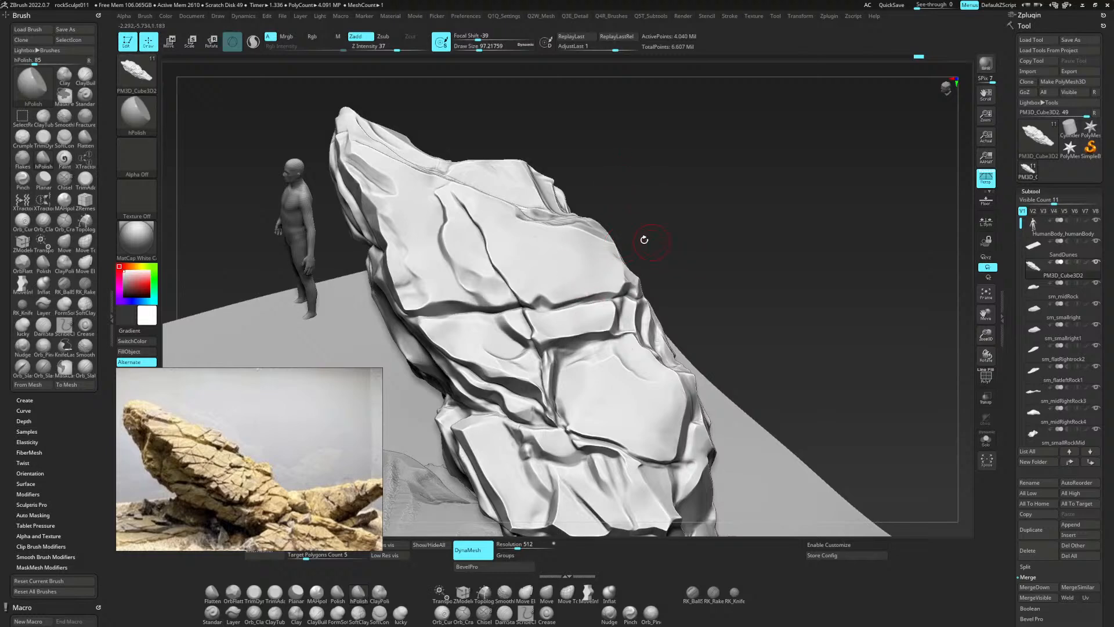
# Polish the block edges around the crack junction in the middle of the slab with hPolish at draw size about 54.
pyautogui.press('space')
pyautogui.moveTo(598, 295)
pyautogui.mouseDown()
pyautogui.moveTo(571, 303)
pyautogui.moveTo(612, 296)
pyautogui.mouseUp()
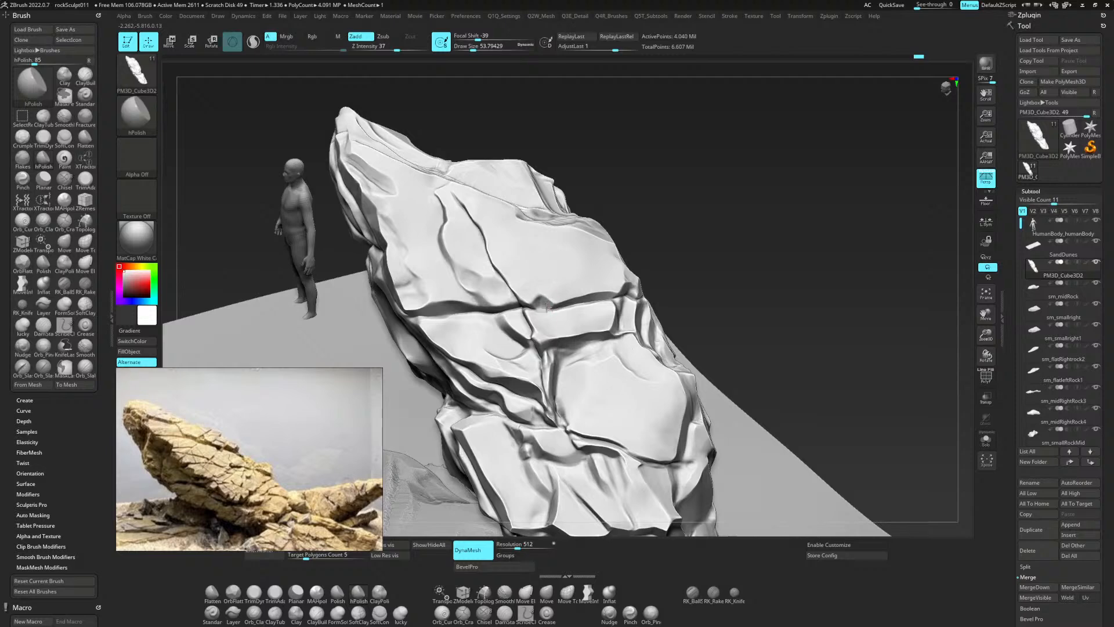
pyautogui.moveTo(556, 341); pyautogui.dragTo(604, 332)
pyautogui.moveTo(635, 298); pyautogui.dragTo(616, 319)
pyautogui.moveTo(816, 243); pyautogui.dragTo(780, 261)
pyautogui.moveTo(562, 398)
pyautogui.mouseDown()
pyautogui.moveTo(552, 397)
pyautogui.moveTo(566, 400)
pyautogui.mouseUp()
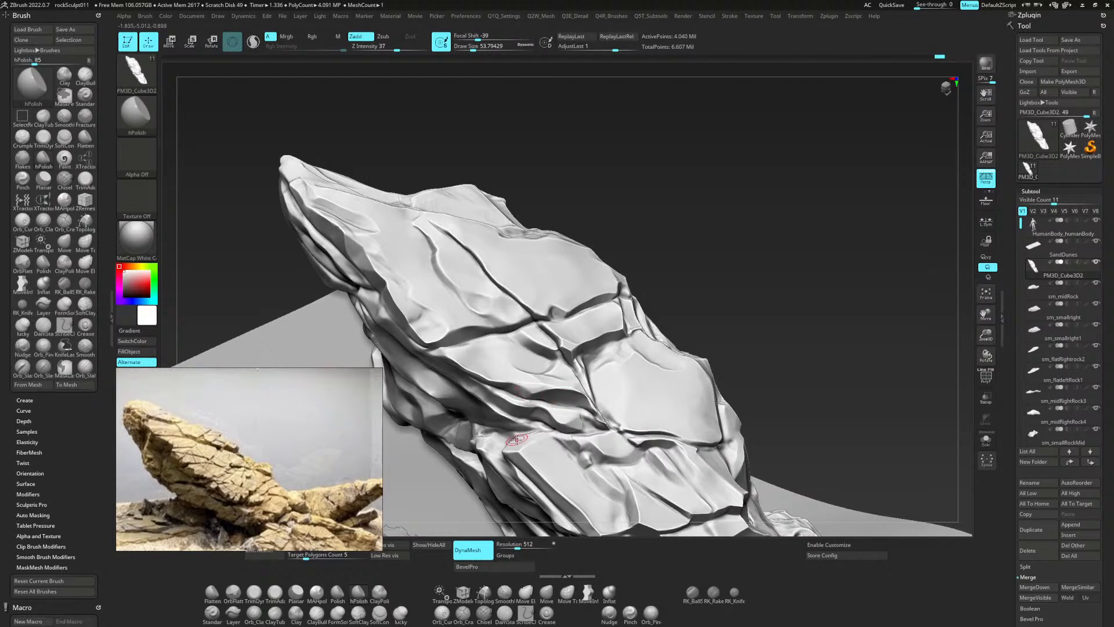
# Switch to Microsoft Teams and open the chat's shared screenshot of the vertex-painted pillars with the Nanite options.
pyautogui.press('super')
pyautogui.write('team')
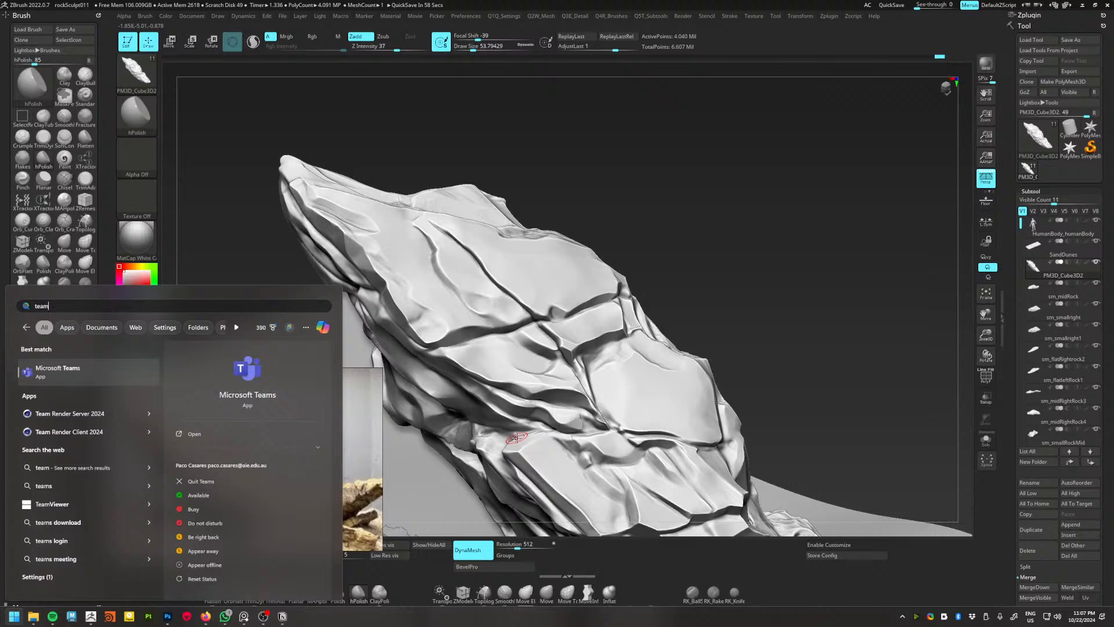
pyautogui.press('Return')
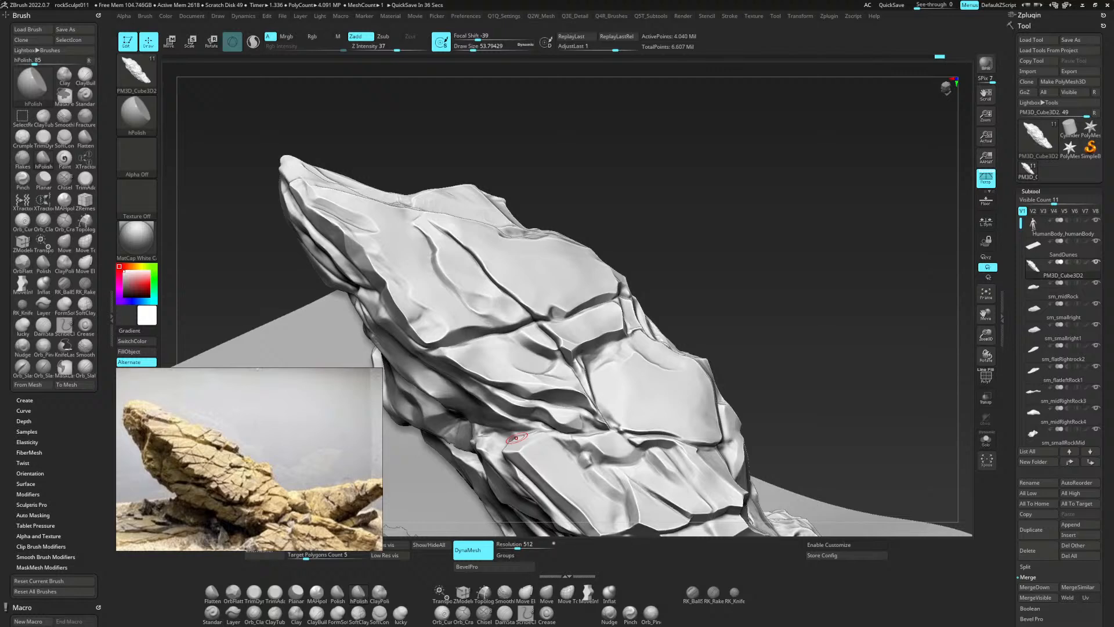
pyautogui.moveTo(1113, 180); pyautogui.dragTo(790, 129)
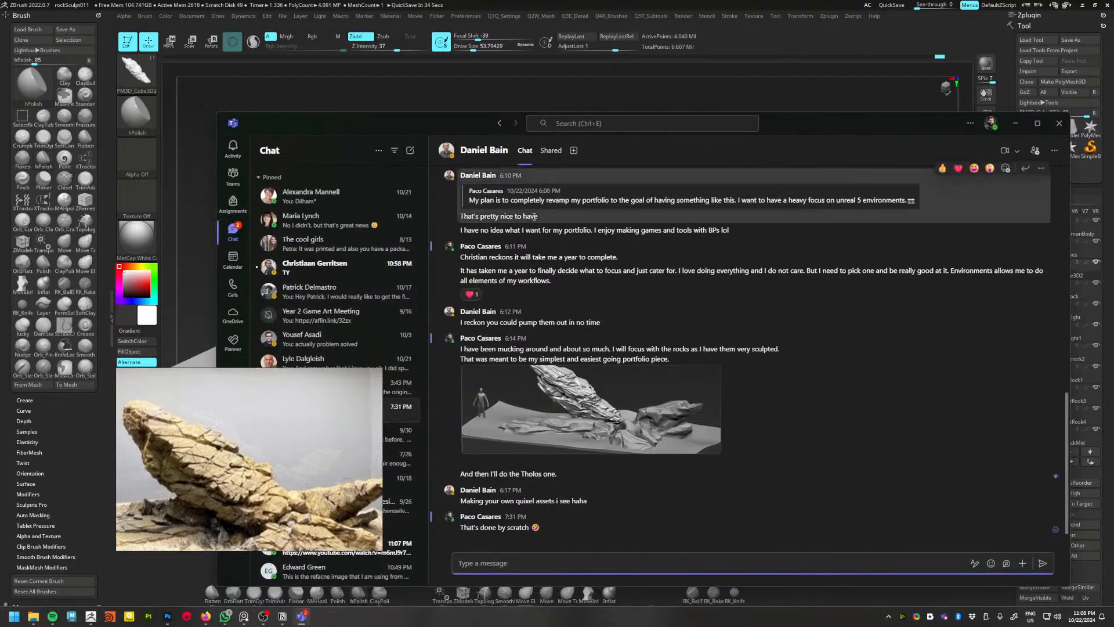
pyautogui.scroll(15, 787, 430)
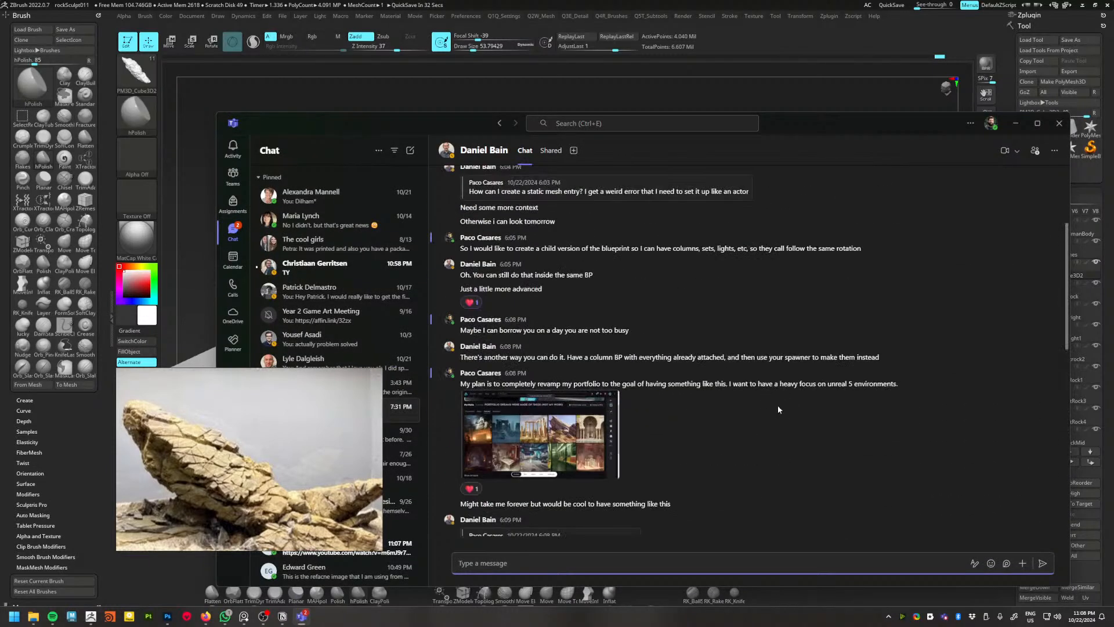
pyautogui.scroll(6, 778, 409)
pyautogui.scroll(-2, 764, 389)
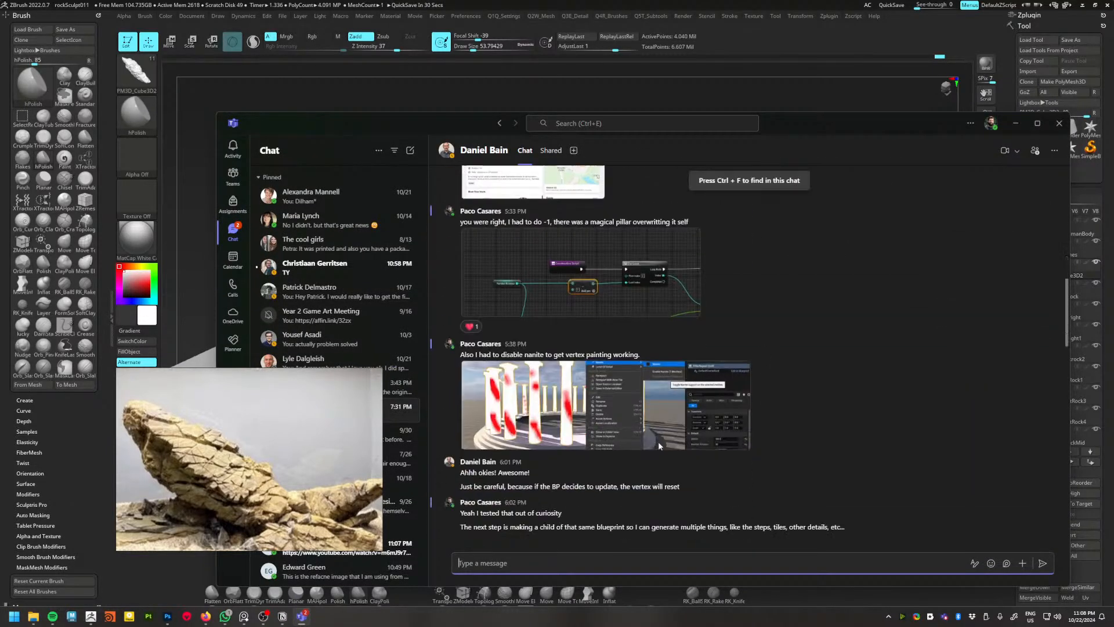
pyautogui.click(583, 385)
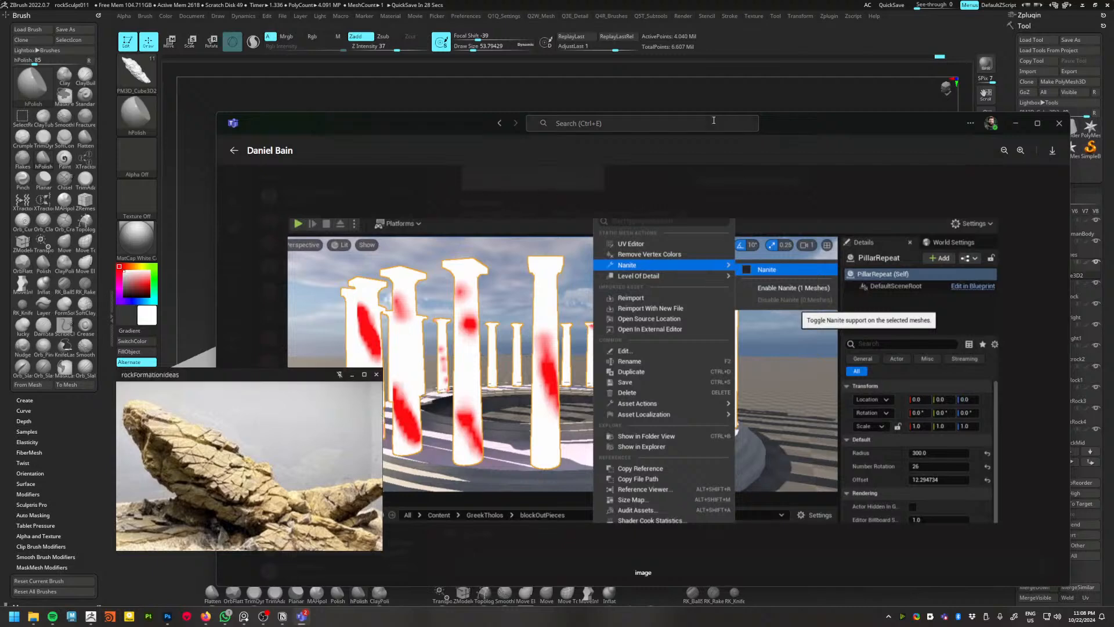
# Examine the Nanite setting in the enlarged pillar screenshot, then switch back to ZBrush.
pyautogui.moveTo(795, 127); pyautogui.dragTo(874, 90)
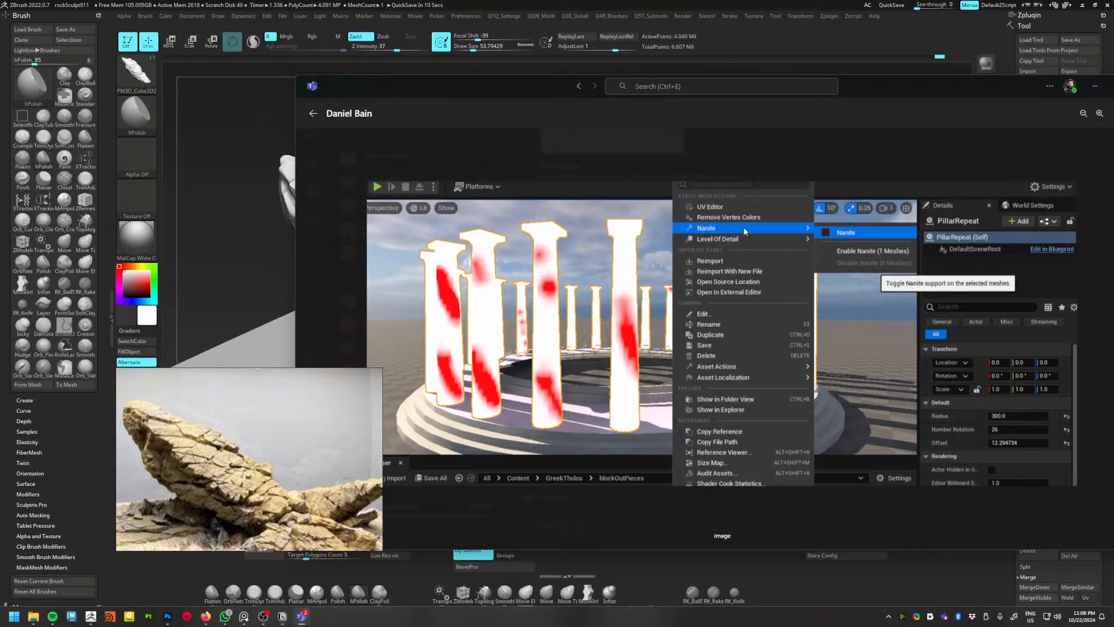
pyautogui.moveTo(891, 96); pyautogui.dragTo(834, 113)
pyautogui.hotkey('alt', 'Tab')
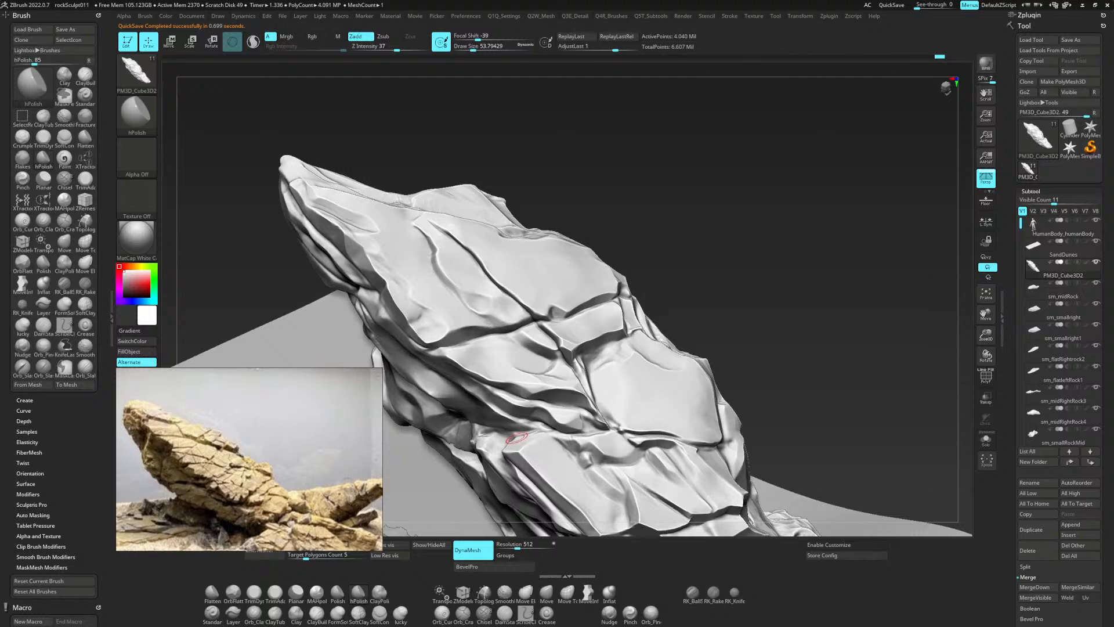
# Polish the layer below the crossing crack and the upper slab's left side with hPolish, reducing the draw size to about 39.
pyautogui.moveTo(838, 351); pyautogui.dragTo(853, 312)
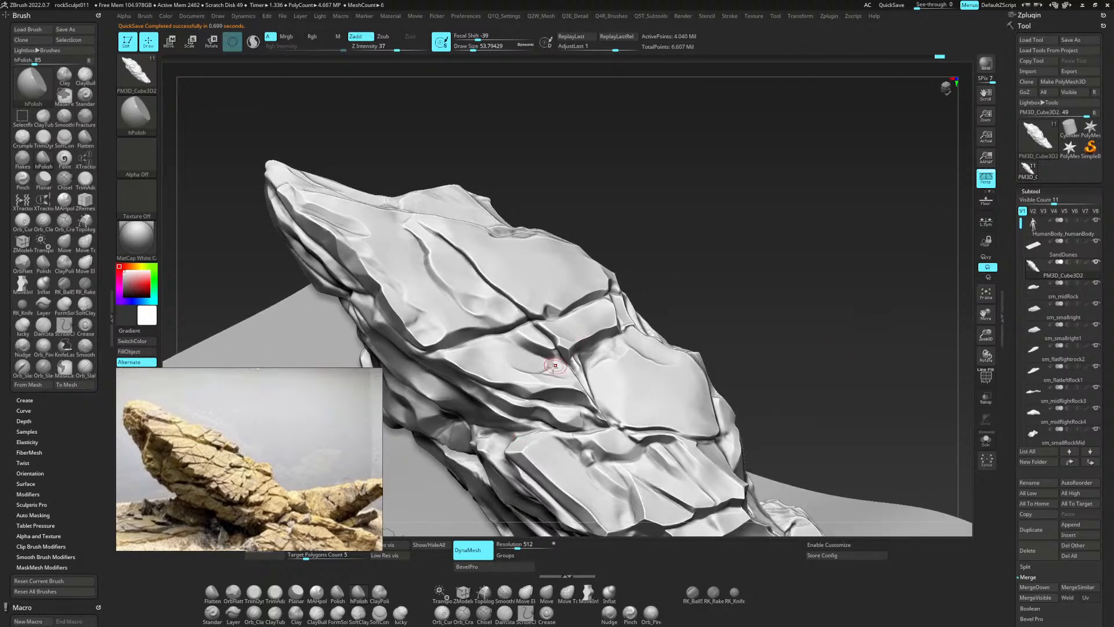
pyautogui.moveTo(542, 381)
pyautogui.mouseDown()
pyautogui.moveTo(525, 374)
pyautogui.moveTo(533, 384)
pyautogui.moveTo(520, 392)
pyautogui.moveTo(474, 377)
pyautogui.mouseUp()
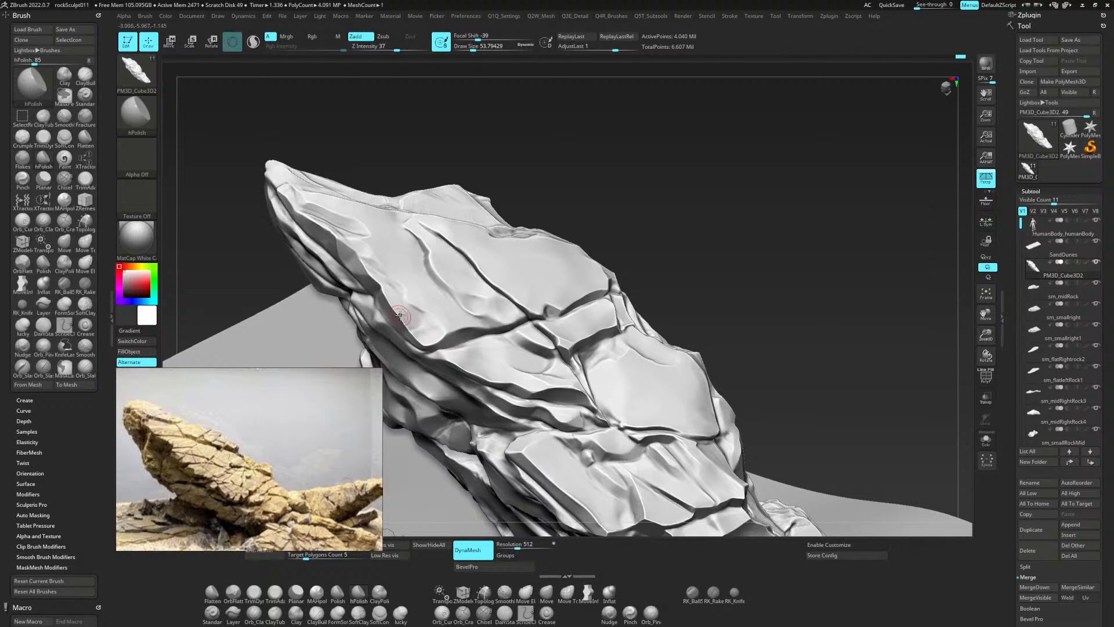
pyautogui.moveTo(792, 244); pyautogui.dragTo(783, 247)
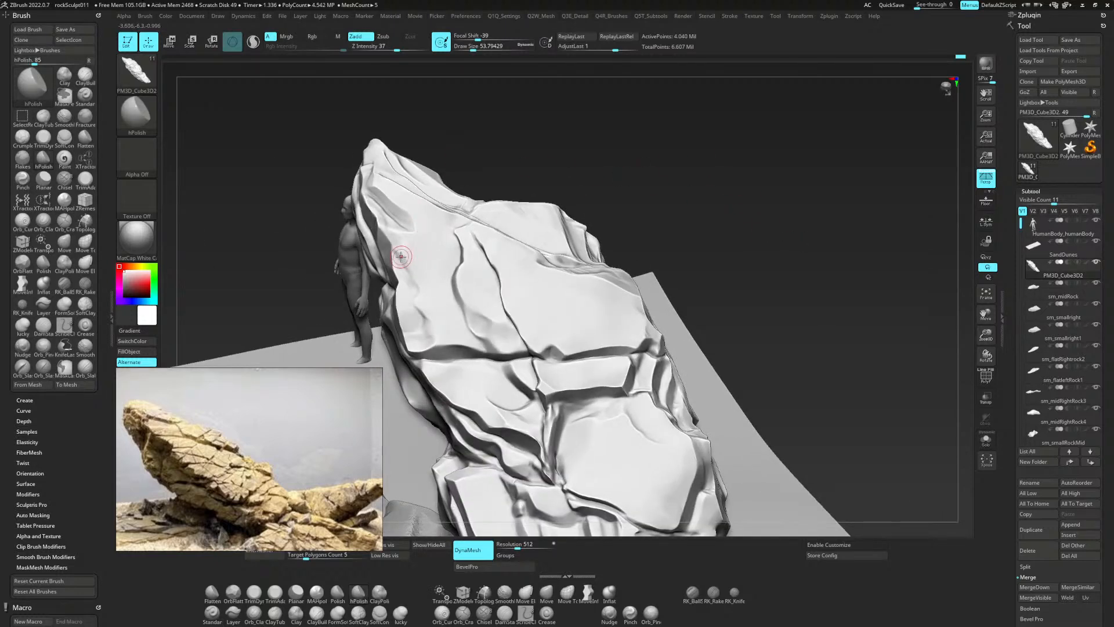
pyautogui.press('space')
pyautogui.moveTo(400, 256); pyautogui.dragTo(402, 260)
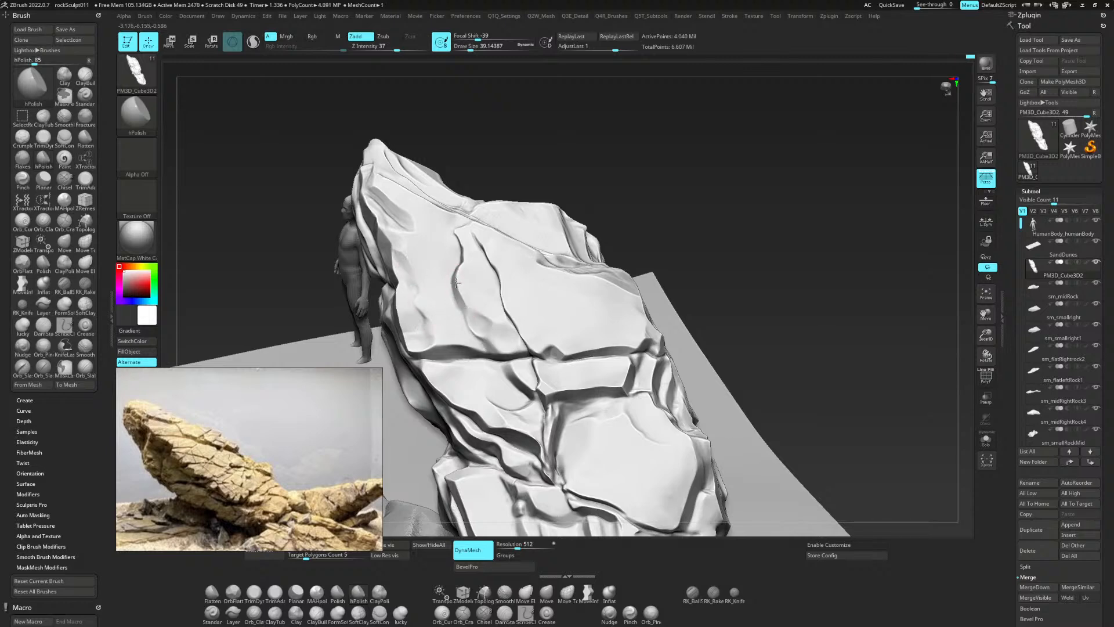
pyautogui.moveTo(456, 282); pyautogui.dragTo(458, 267)
pyautogui.moveTo(455, 228); pyautogui.dragTo(443, 231)
# Polish the leaning rock's side layers and lower section from a wider view with hPolish at draw size about 71.
pyautogui.moveTo(655, 179)
pyautogui.mouseDown()
pyautogui.moveTo(740, 175)
pyautogui.moveTo(733, 192)
pyautogui.moveTo(755, 206)
pyautogui.moveTo(746, 174)
pyautogui.mouseUp()
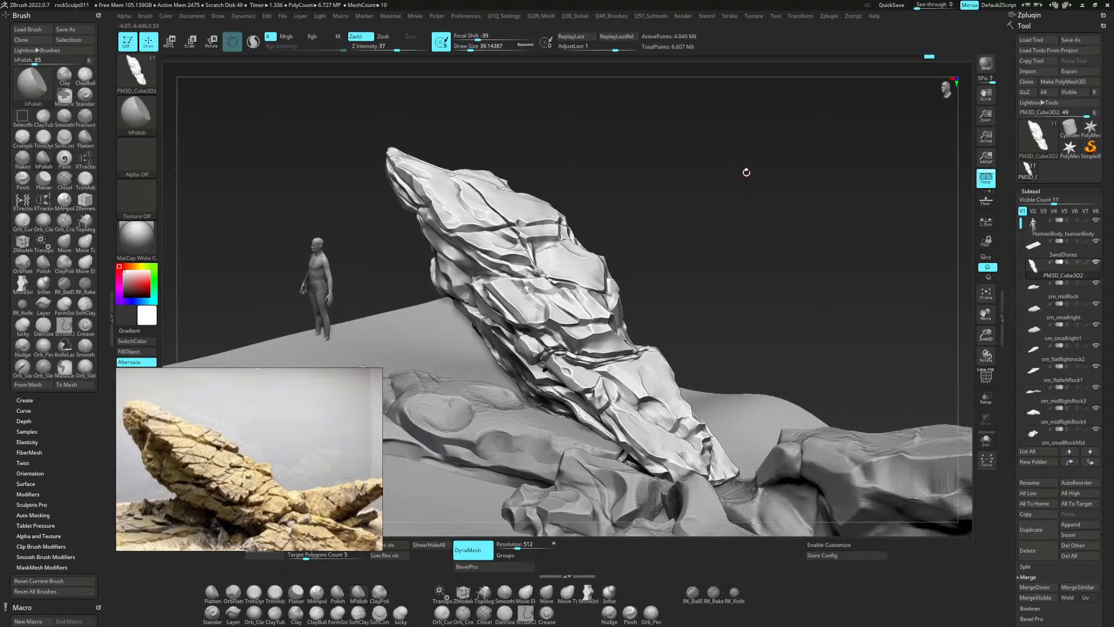
pyautogui.press('space')
pyautogui.moveTo(596, 285); pyautogui.dragTo(602, 285)
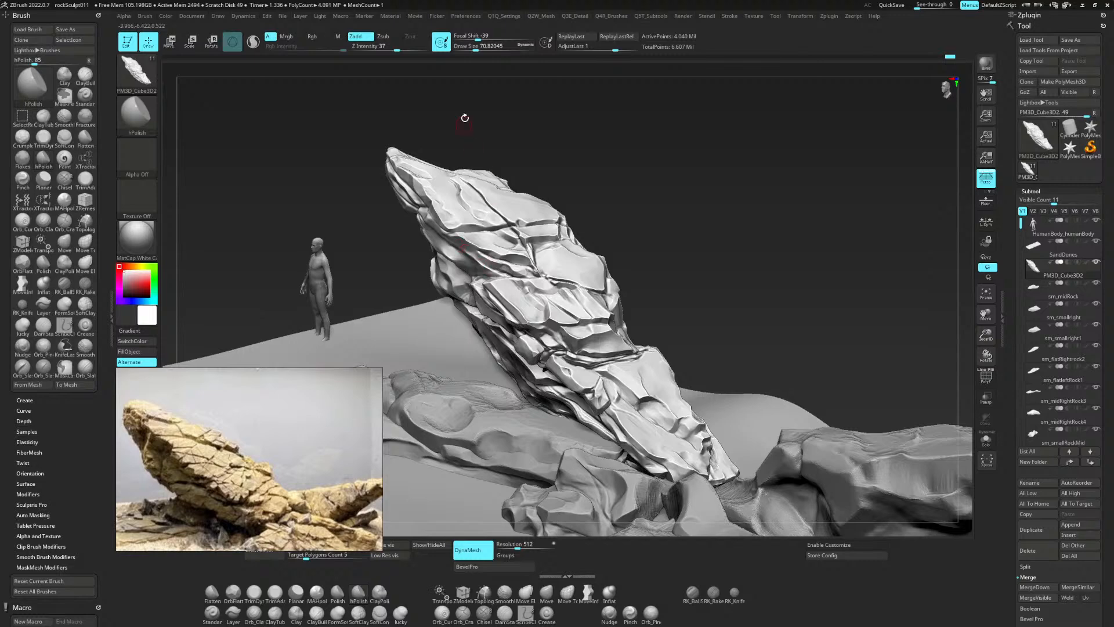
pyautogui.moveTo(794, 190); pyautogui.dragTo(745, 197)
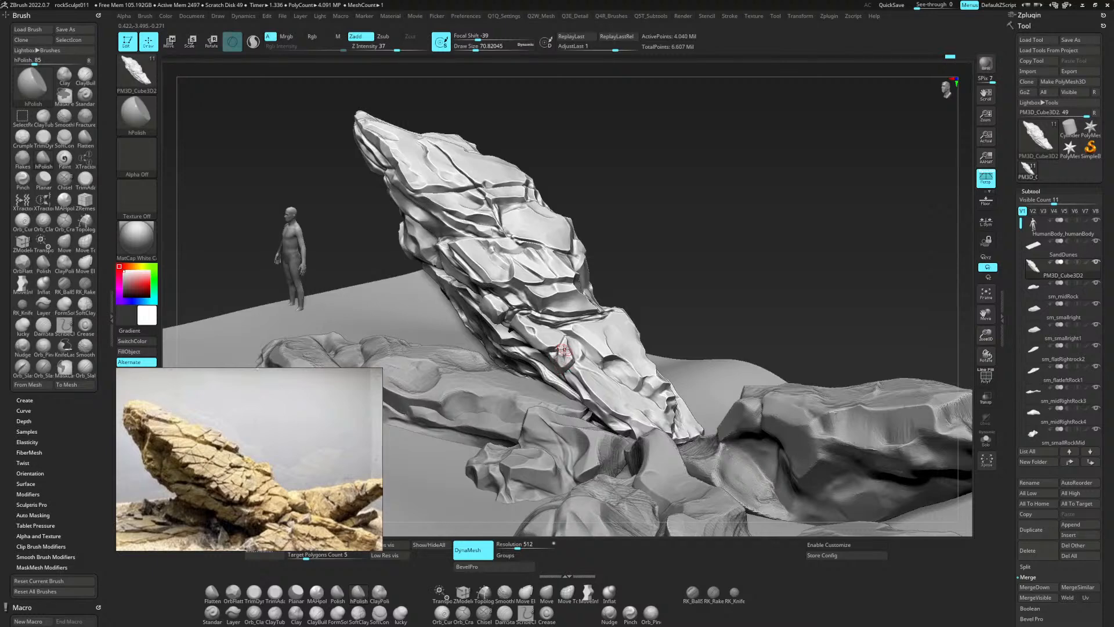
pyautogui.moveTo(564, 351); pyautogui.dragTo(565, 342)
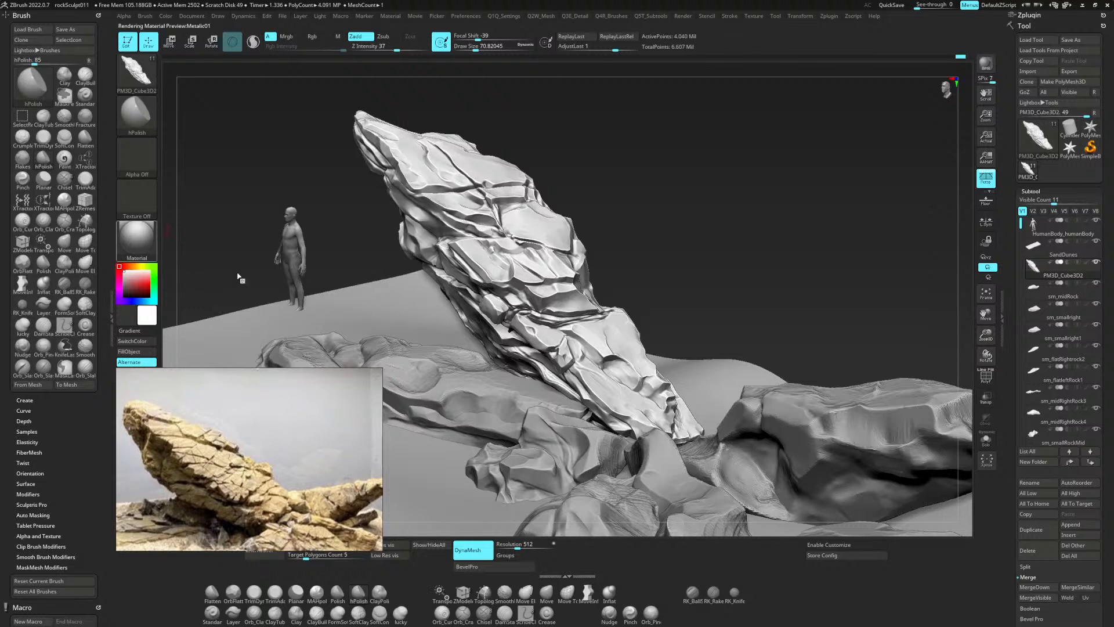
# Apply the MatCap Gray material and inspect the rock formation's shading from a slightly rotated view.
pyautogui.click(148, 244)
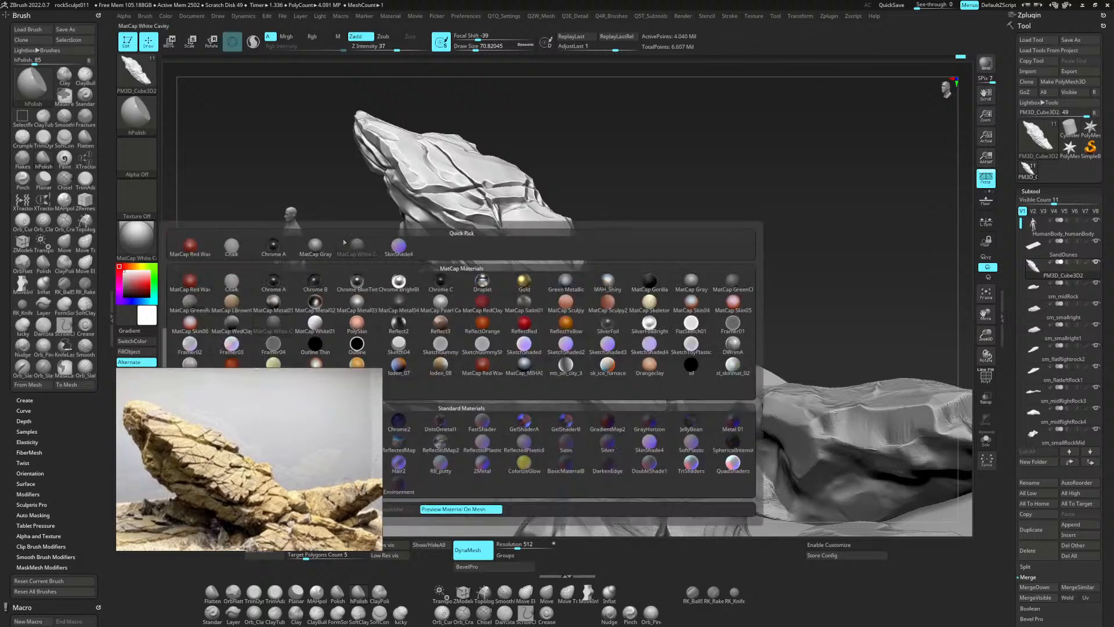
pyautogui.click(695, 290)
pyautogui.moveTo(691, 302); pyautogui.dragTo(761, 213)
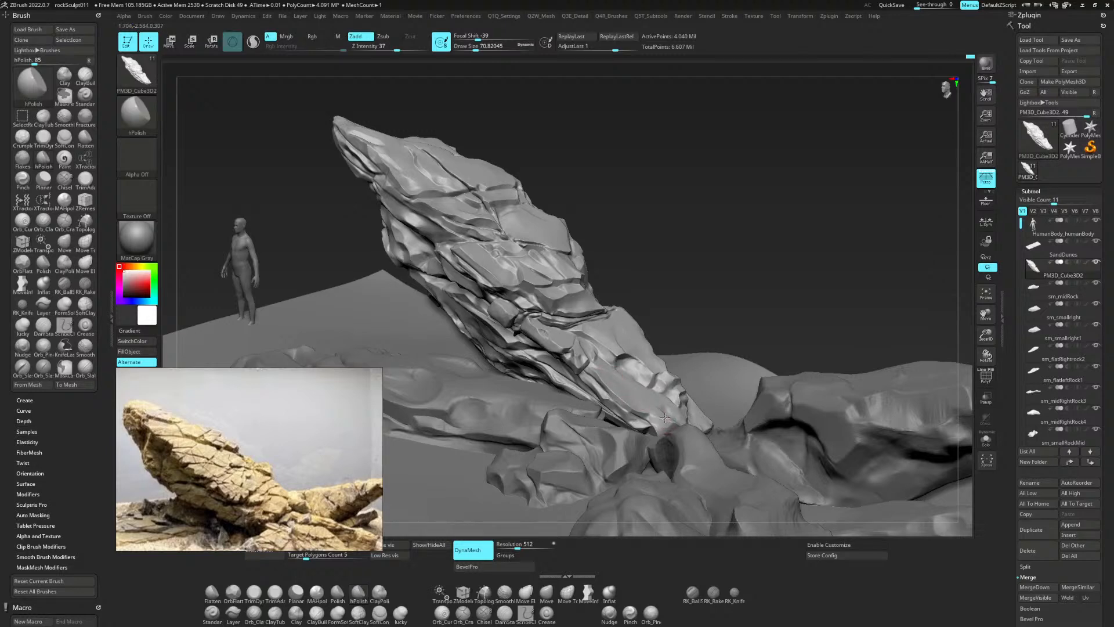
# Polish the leaning rock's lower end and middle layers with hPolish, reducing the draw size to about 51.
pyautogui.moveTo(665, 384)
pyautogui.mouseDown()
pyautogui.moveTo(638, 368)
pyautogui.moveTo(656, 363)
pyautogui.mouseUp()
pyautogui.moveTo(604, 333)
pyautogui.mouseDown()
pyautogui.moveTo(589, 329)
pyautogui.moveTo(601, 338)
pyautogui.mouseUp()
pyautogui.moveTo(577, 301); pyautogui.dragTo(562, 304)
pyautogui.press('space')
pyautogui.moveTo(488, 182); pyautogui.dragTo(489, 182)
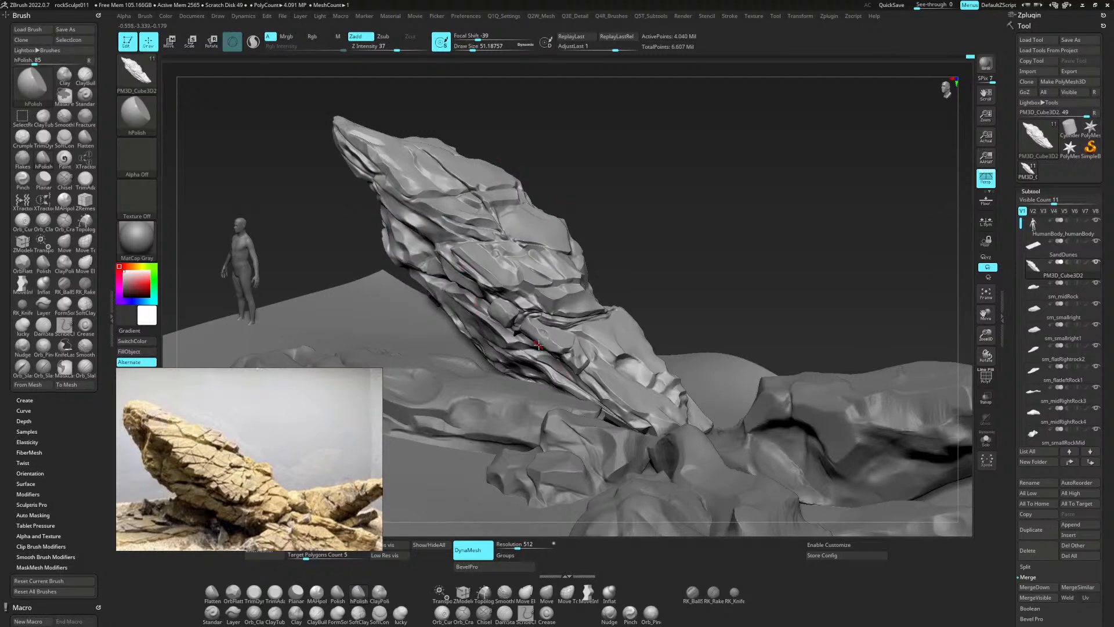
pyautogui.press('space')
pyautogui.moveTo(531, 345); pyautogui.dragTo(546, 345)
# Flatten the leaning rock's lower slabs and side layers with TrimDynamic at draw size 64.
pyautogui.press('b')
pyautogui.press('t')
pyautogui.press('d')
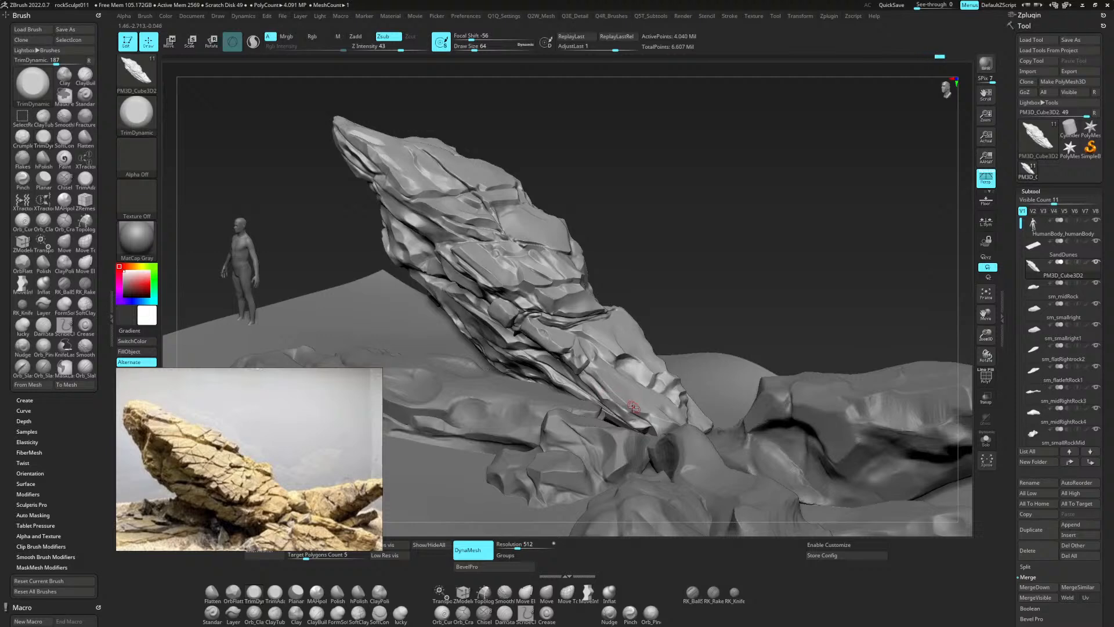
pyautogui.moveTo(608, 357); pyautogui.dragTo(611, 356)
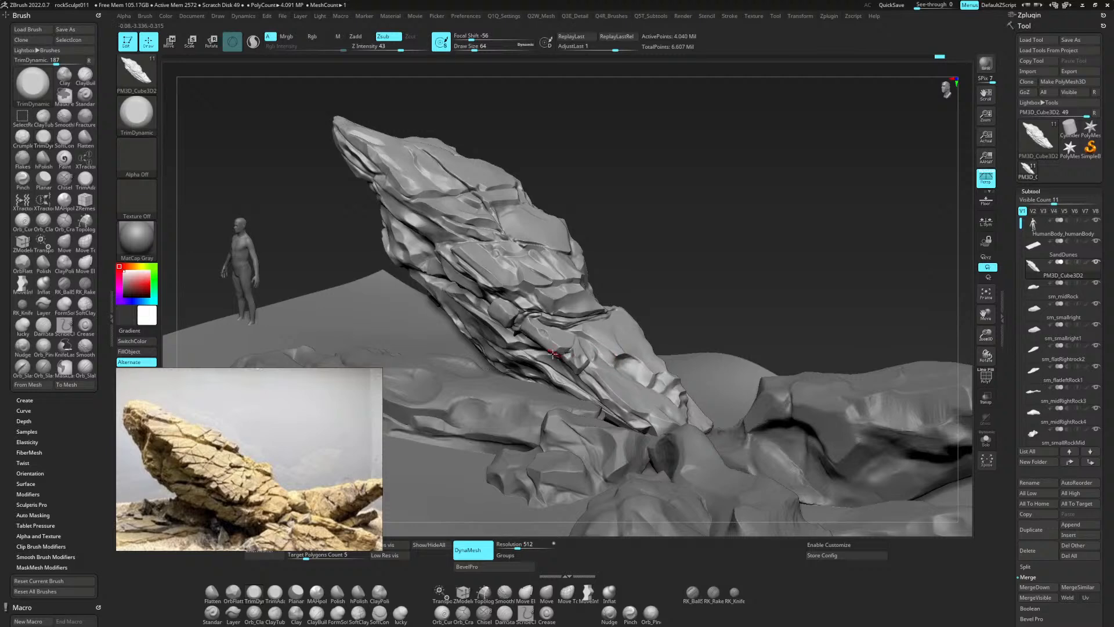
pyautogui.moveTo(691, 227); pyautogui.dragTo(541, 282)
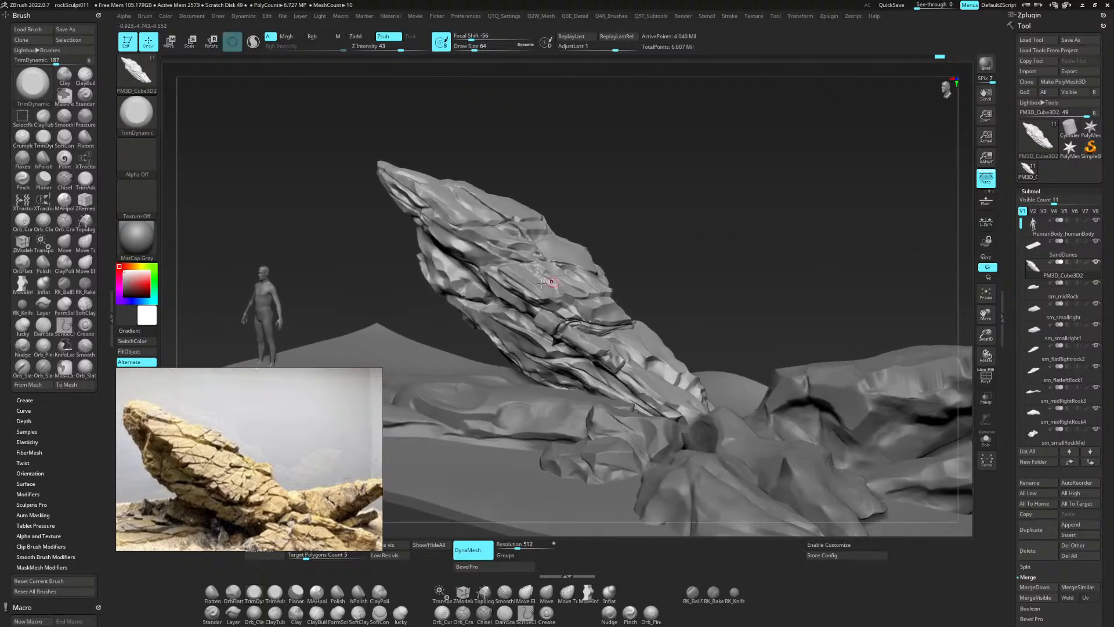
# Trim the rock's overhanging left edge with TrimDynamic at draw size about 104.
pyautogui.press('space')
pyautogui.moveTo(446, 281); pyautogui.dragTo(442, 277)
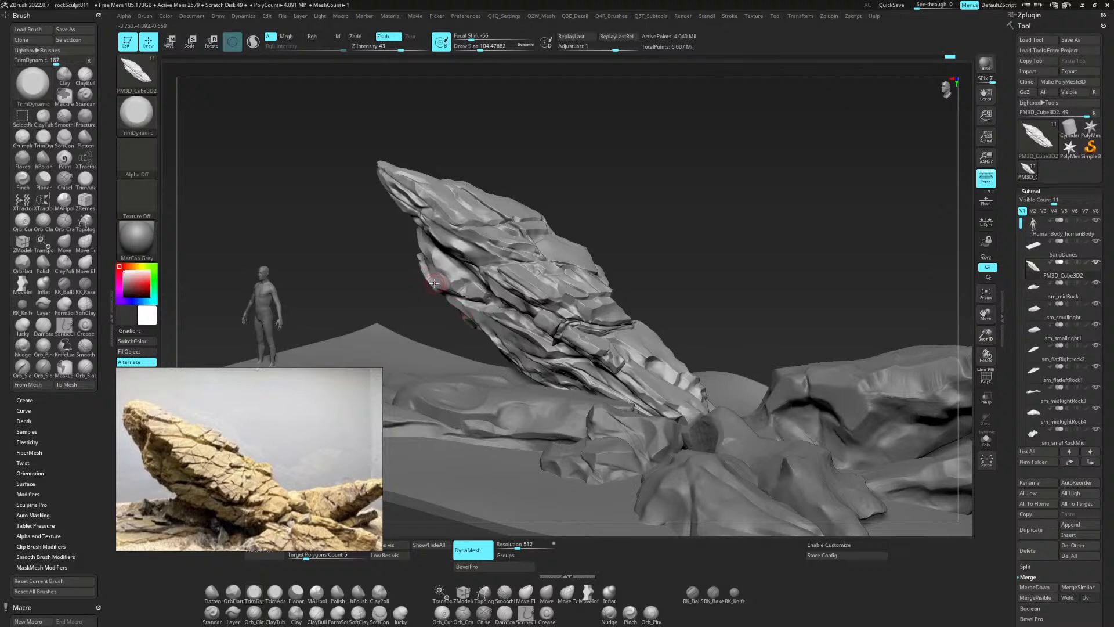
pyautogui.moveTo(432, 281); pyautogui.dragTo(419, 270)
# Reshape the leaning rock's lower left side with the Move Topological brush at draw size 1000.
pyautogui.moveTo(613, 174); pyautogui.dragTo(636, 108)
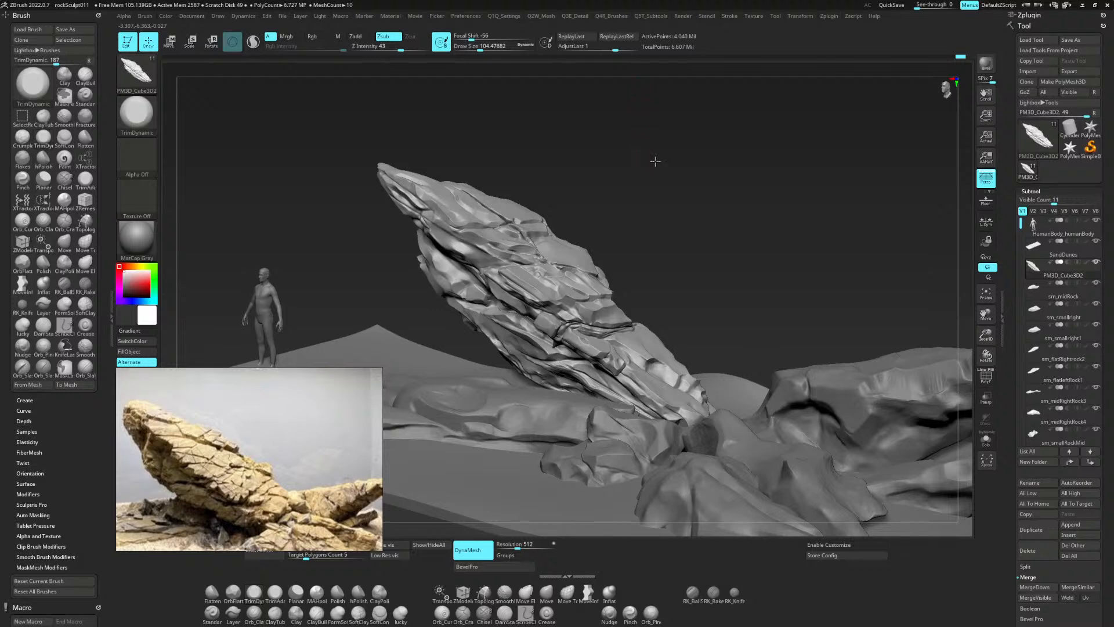
pyautogui.moveTo(654, 162)
pyautogui.mouseDown()
pyautogui.moveTo(630, 155)
pyautogui.moveTo(641, 166)
pyautogui.mouseUp()
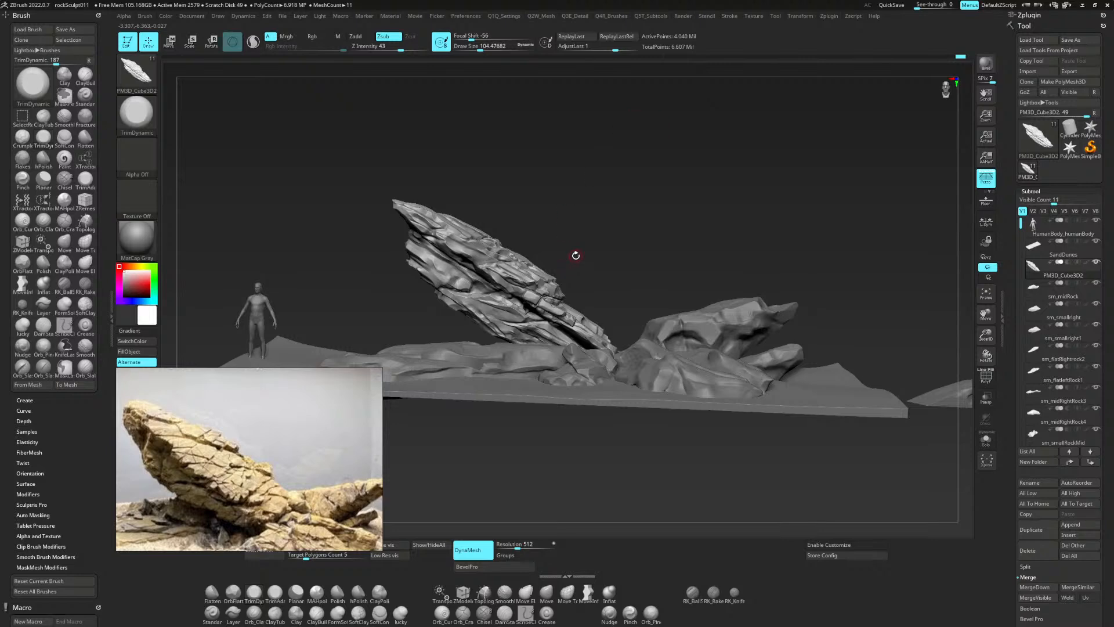
pyautogui.press('b')
pyautogui.press('m')
pyautogui.press('t')
pyautogui.press('space')
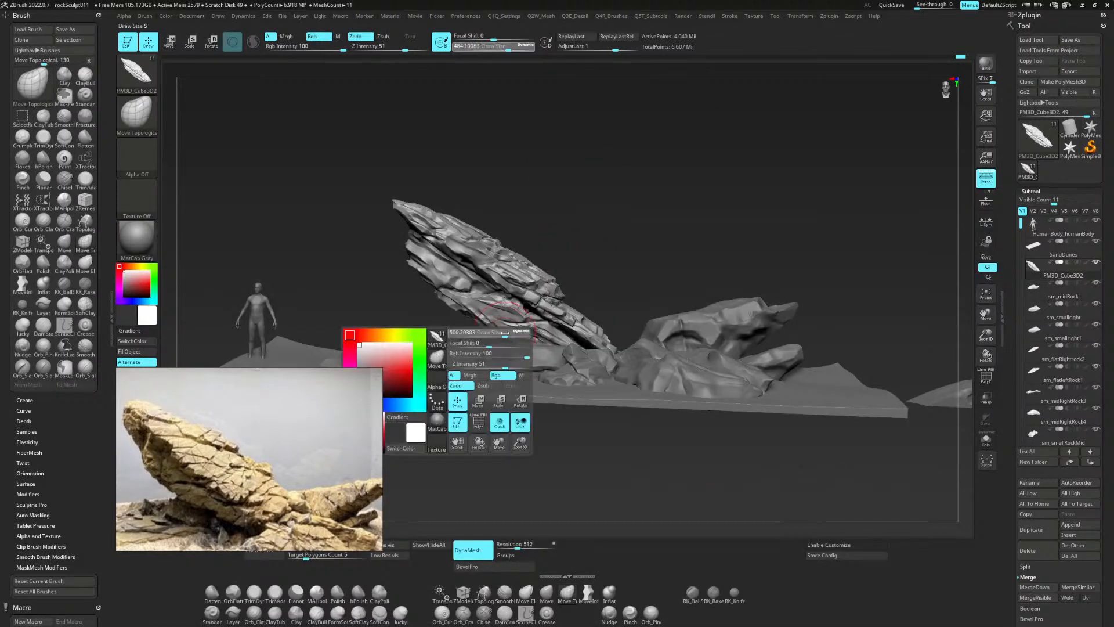
pyautogui.moveTo(504, 333); pyautogui.dragTo(526, 333)
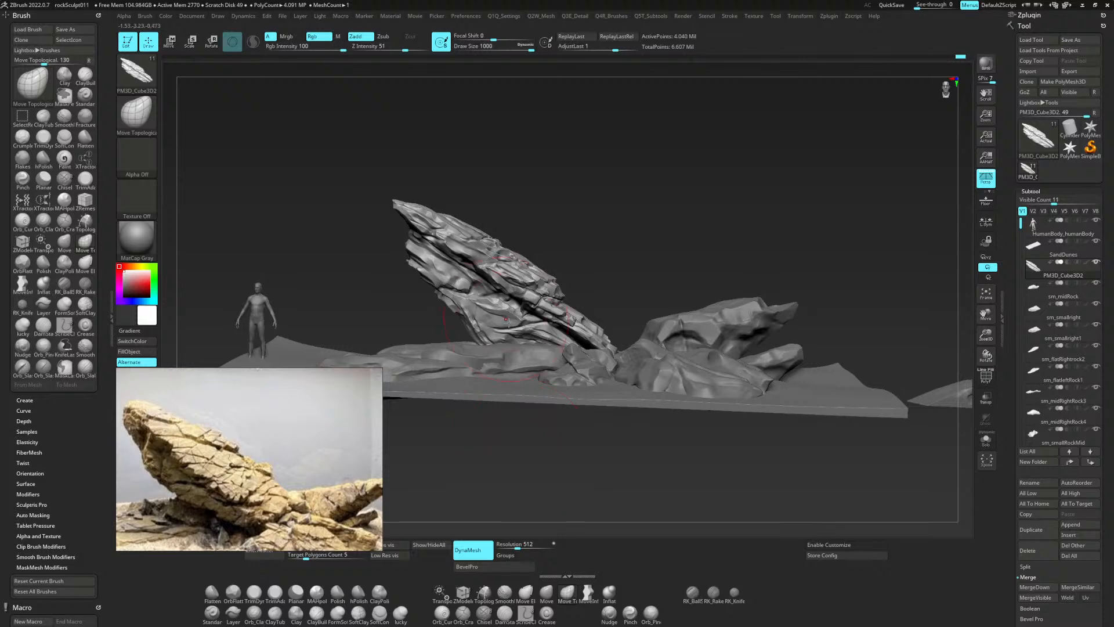
pyautogui.moveTo(463, 318); pyautogui.dragTo(456, 317)
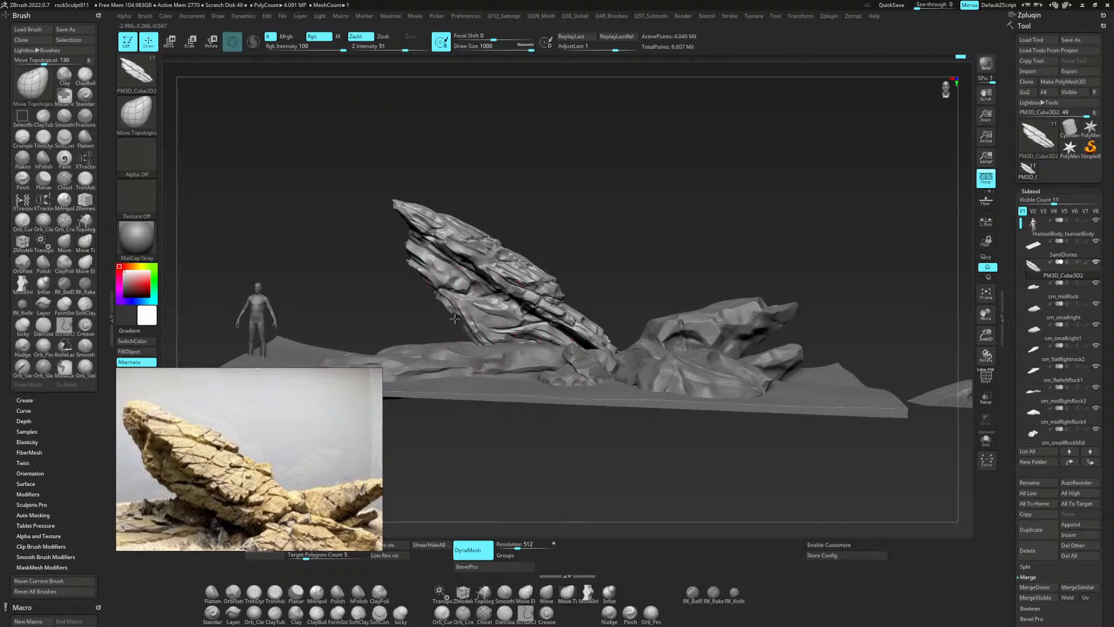
# Recentre the reference photo and refine the rock's left silhouette with Move Topological at draw size about 274.
pyautogui.moveTo(633, 200); pyautogui.dragTo(686, 221)
pyautogui.moveTo(757, 183); pyautogui.dragTo(766, 186)
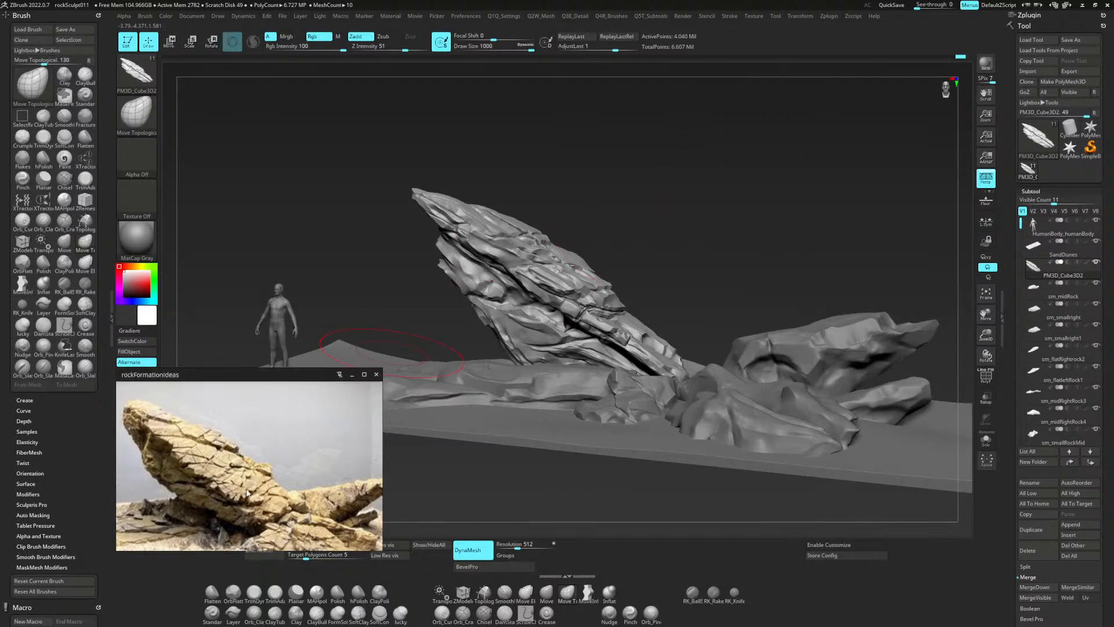
pyautogui.moveTo(244, 504); pyautogui.dragTo(254, 495, button='middle')
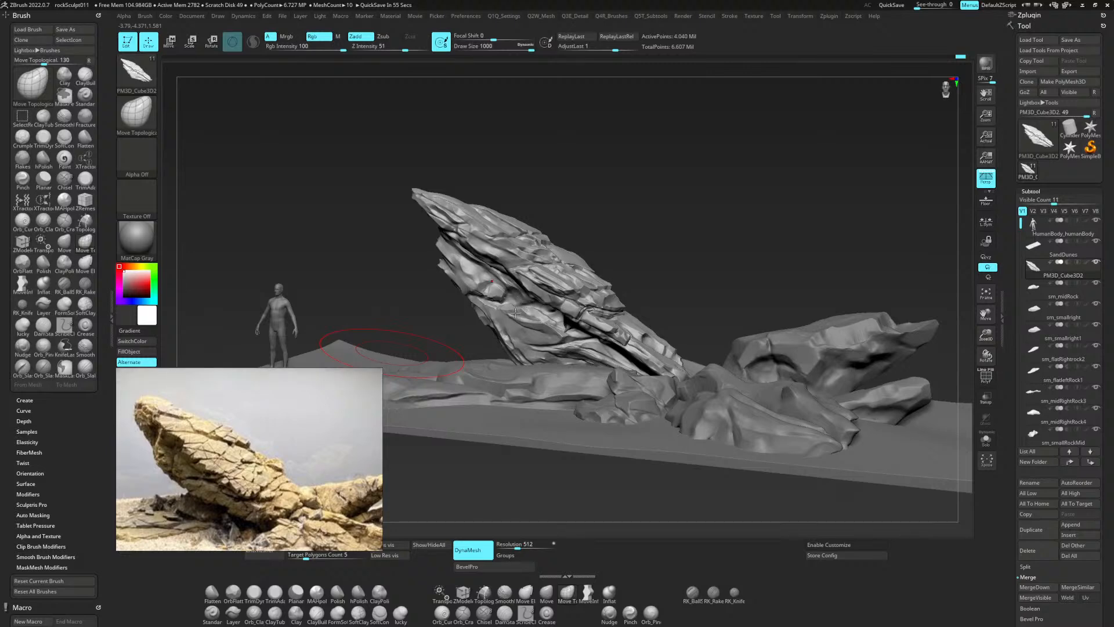
pyautogui.press('space')
pyautogui.moveTo(516, 322); pyautogui.dragTo(485, 322)
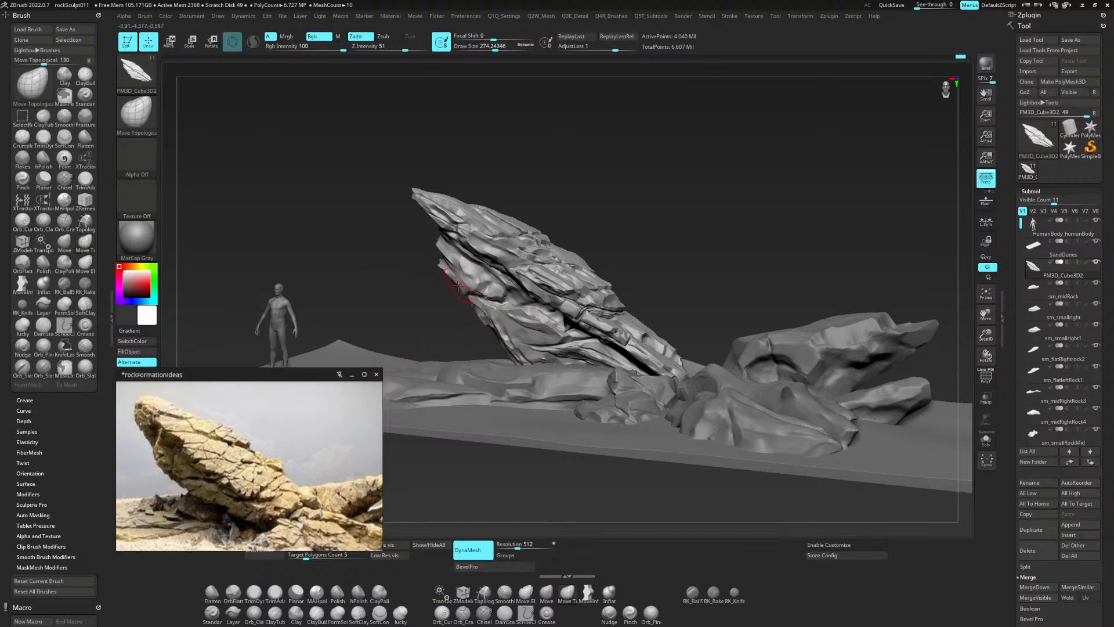
# Remesh the leaning rock with DynaMesh at resolution 512 and touch up its left edge with ClayTubes at draw size about 65.
pyautogui.press('b')
pyautogui.press('c')
pyautogui.press('t')
pyautogui.press('space')
pyautogui.moveTo(508, 323); pyautogui.dragTo(502, 324)
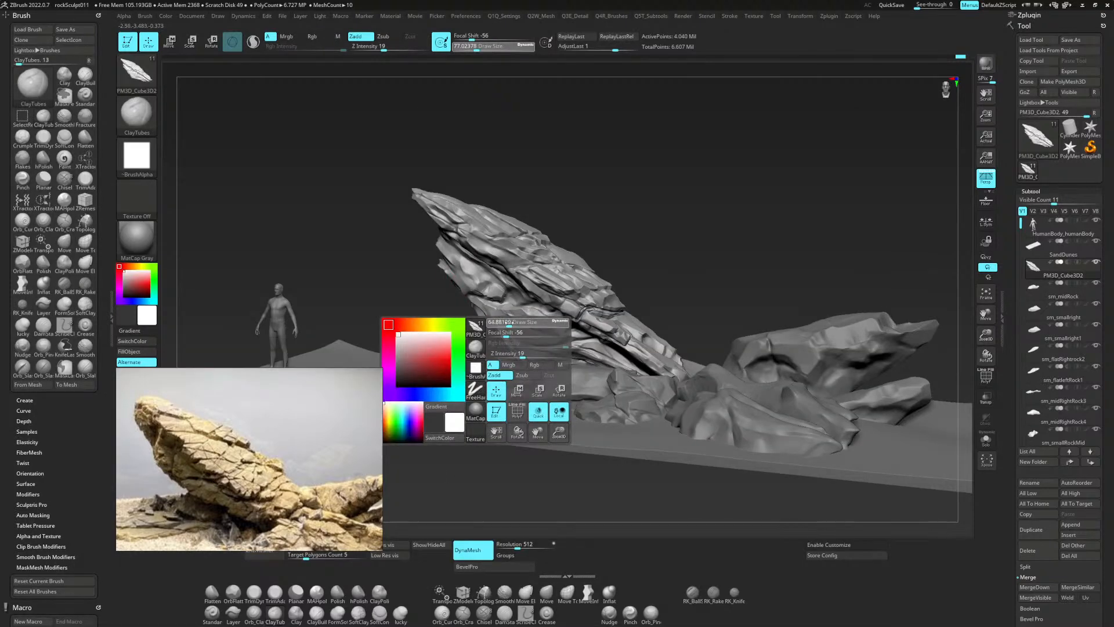
pyautogui.keyDown('ctrl'); pyautogui.moveTo(738, 186); pyautogui.dragTo(674, 244); pyautogui.keyUp('ctrl')
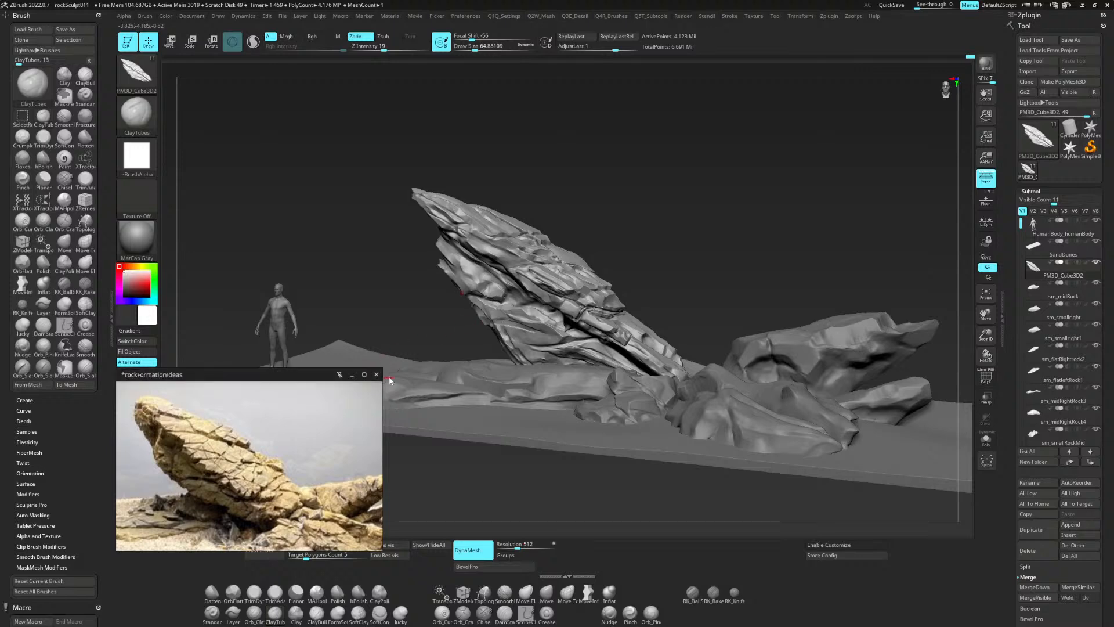
pyautogui.press('shift')
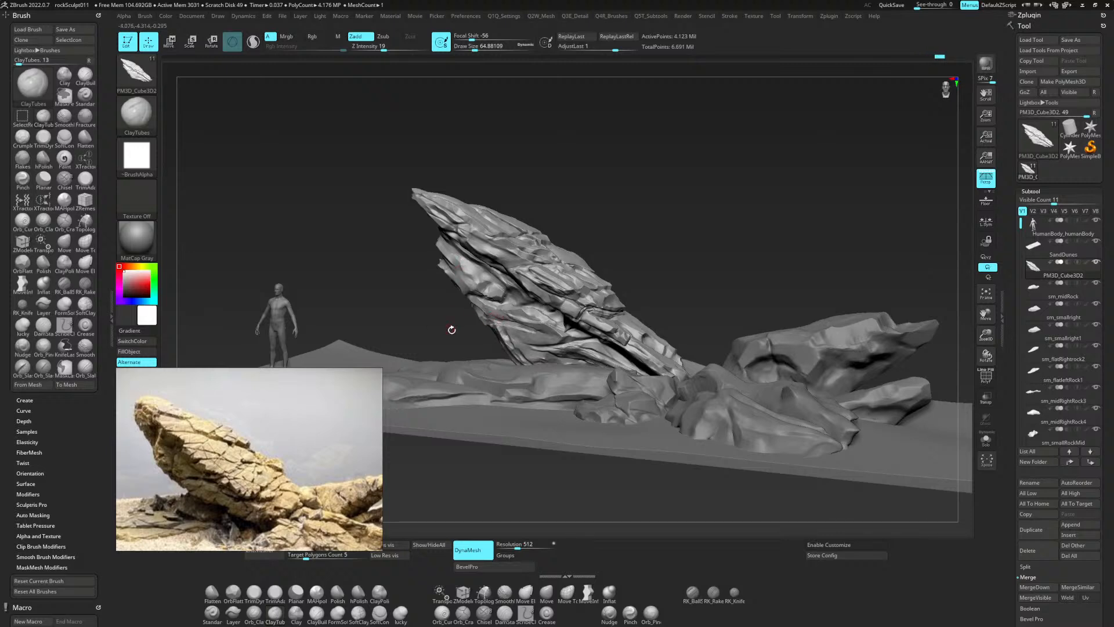
# Build up the recessed layers on the leaning rock's underside with ClayTubes, raising the draw size to about 132.
pyautogui.moveTo(452, 330); pyautogui.dragTo(497, 324)
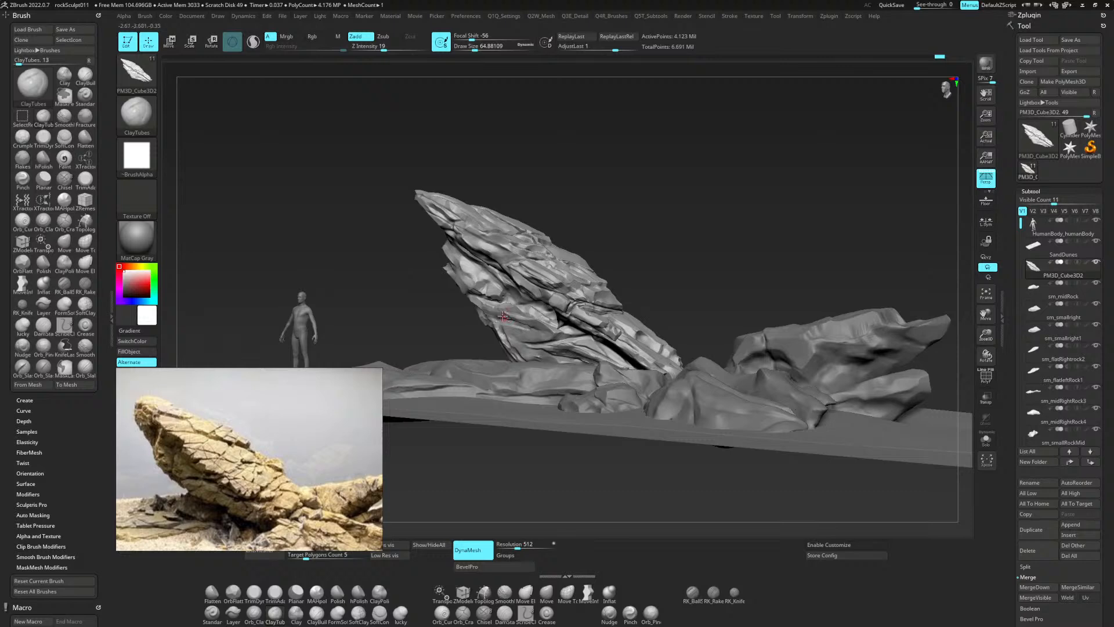
pyautogui.moveTo(668, 195); pyautogui.dragTo(686, 234)
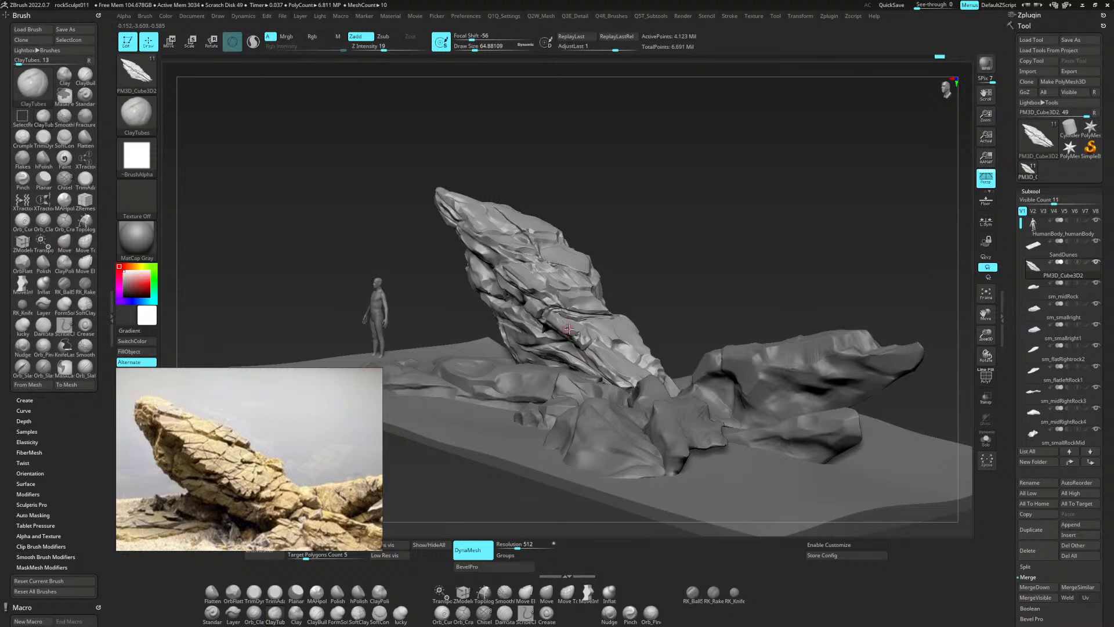
pyautogui.moveTo(654, 240); pyautogui.dragTo(637, 292)
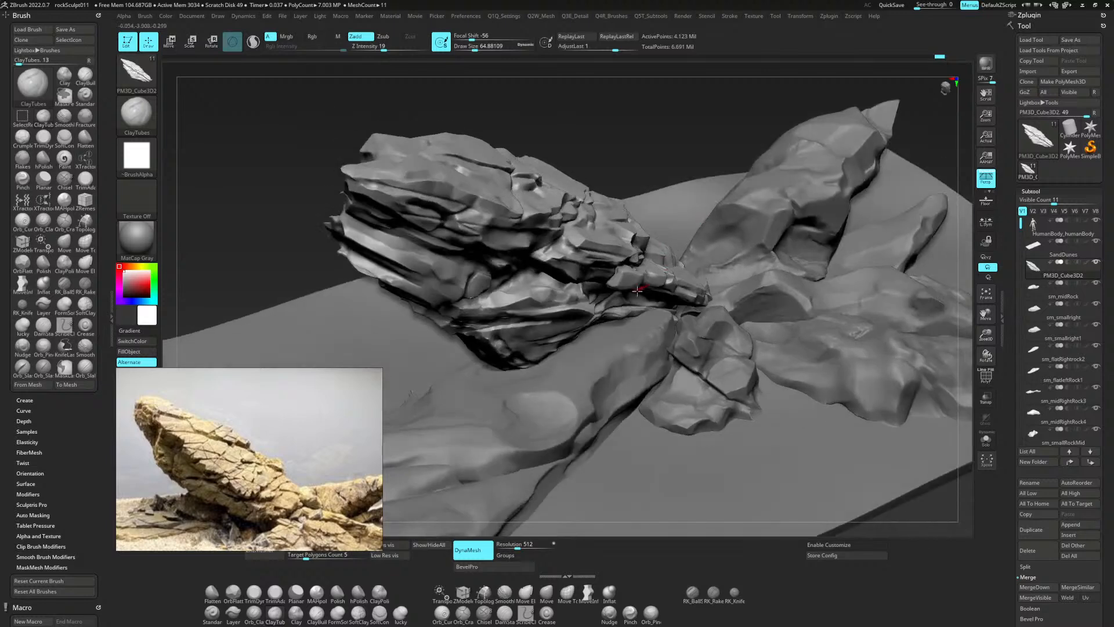
pyautogui.moveTo(567, 291); pyautogui.dragTo(547, 292)
pyautogui.press('space')
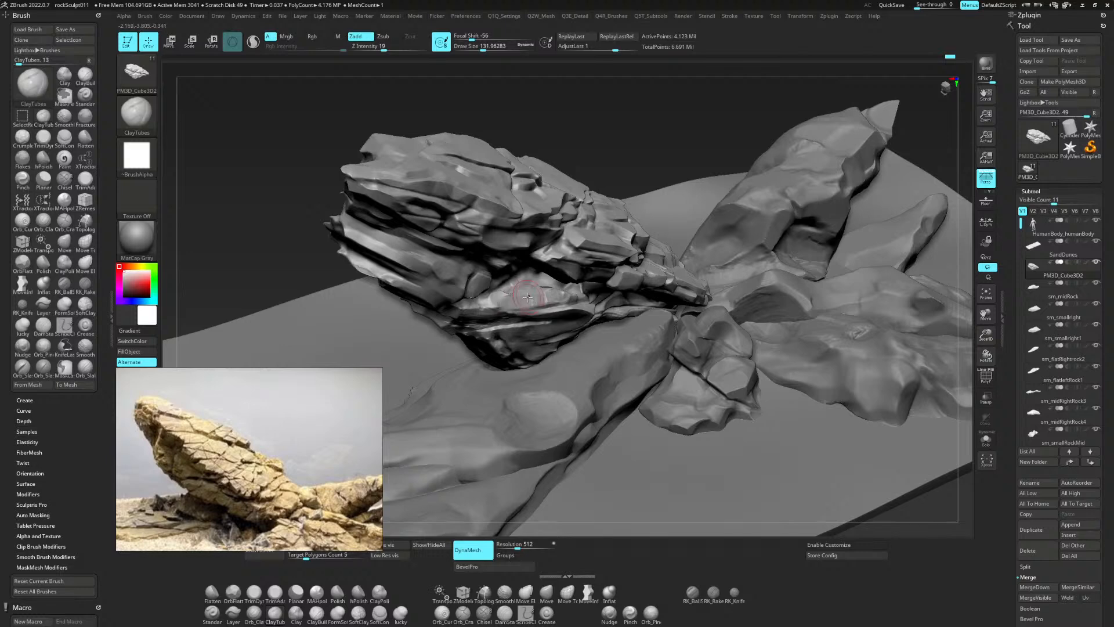
pyautogui.moveTo(561, 291); pyautogui.dragTo(571, 296)
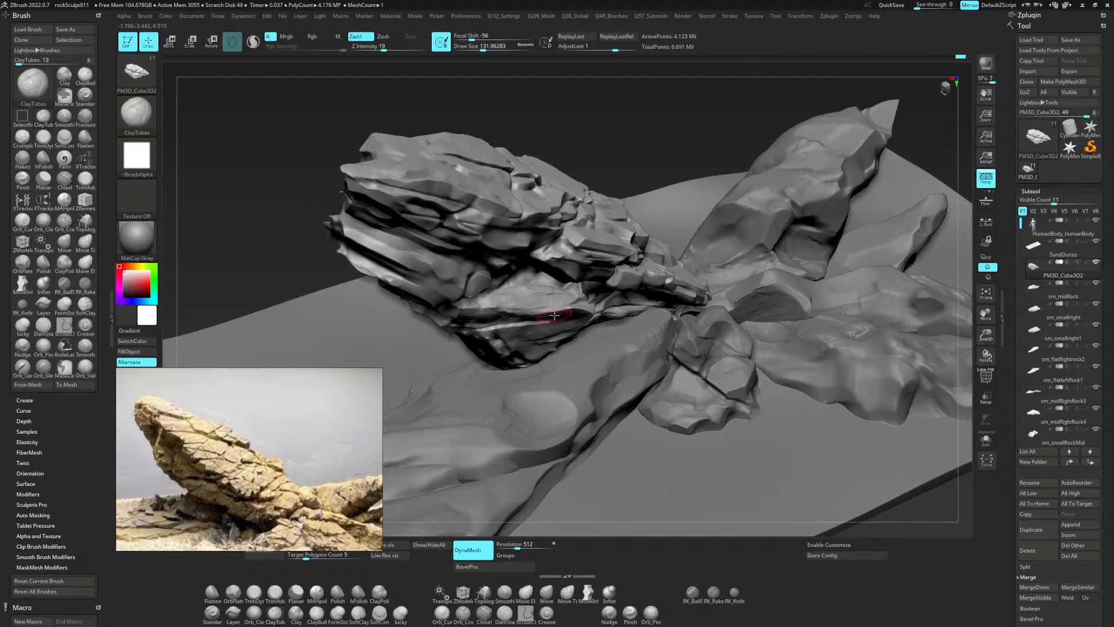
pyautogui.moveTo(552, 316)
pyautogui.mouseDown(button='right')
pyautogui.moveTo(567, 316)
pyautogui.moveTo(557, 318)
pyautogui.moveTo(565, 303)
pyautogui.mouseUp(button='right')
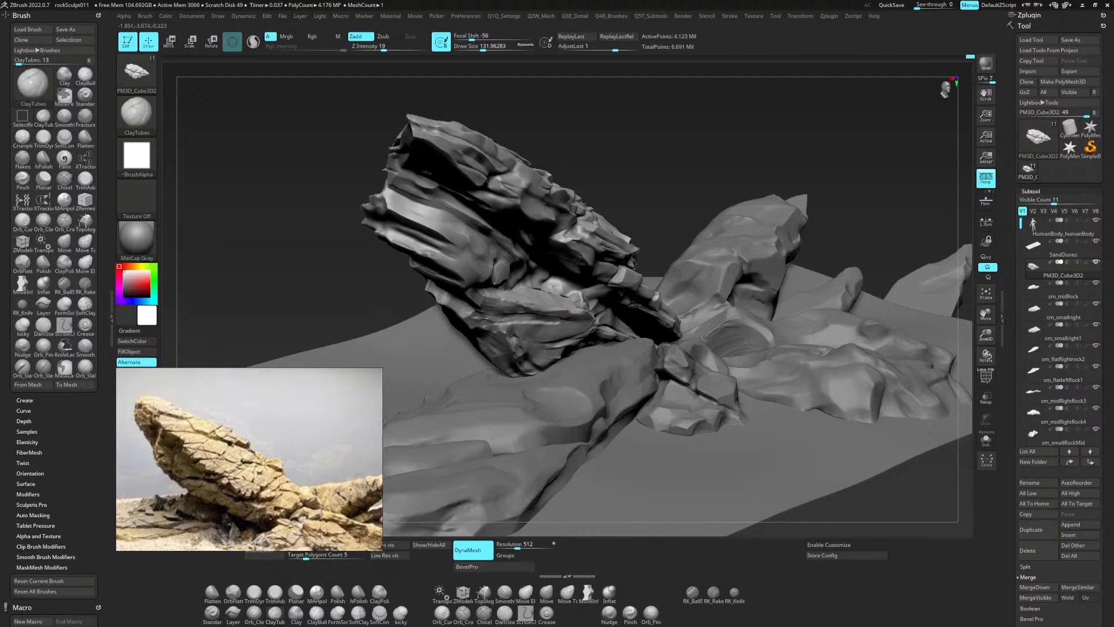
pyautogui.moveTo(568, 314)
pyautogui.mouseDown()
pyautogui.moveTo(555, 315)
pyautogui.moveTo(583, 313)
pyautogui.mouseUp()
# Polish and smooth the layers at the leaning rock's lower left base with hPolish at draw size about 77.
pyautogui.keyDown('ctrl'); pyautogui.moveTo(590, 318); pyautogui.dragTo(557, 288, button='right'); pyautogui.keyUp('ctrl')
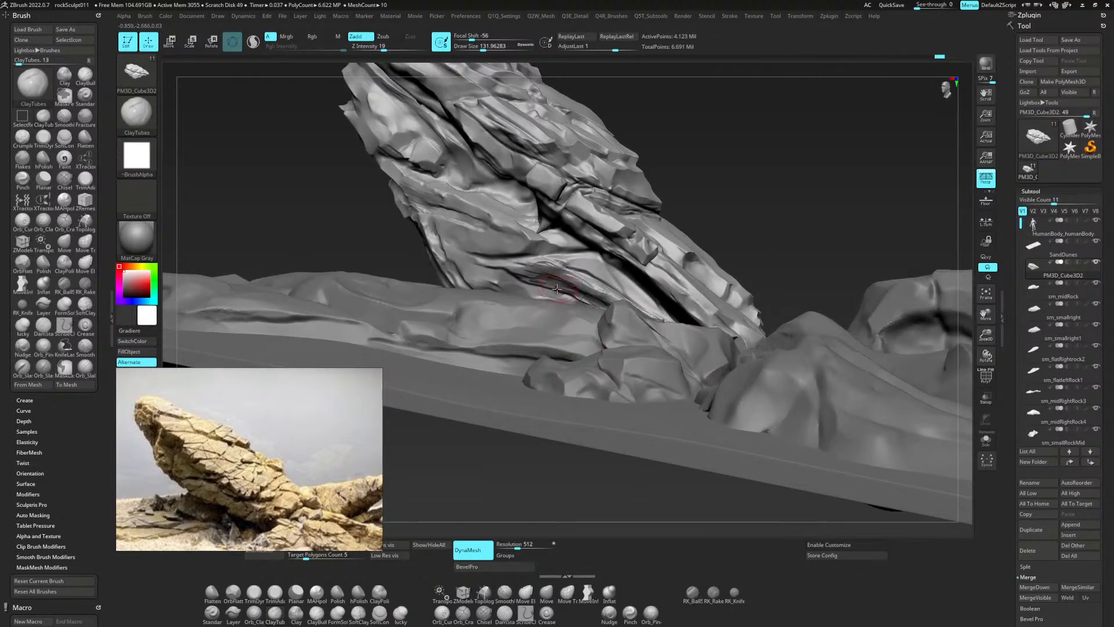
pyautogui.press('b')
pyautogui.press('h')
pyautogui.press('p')
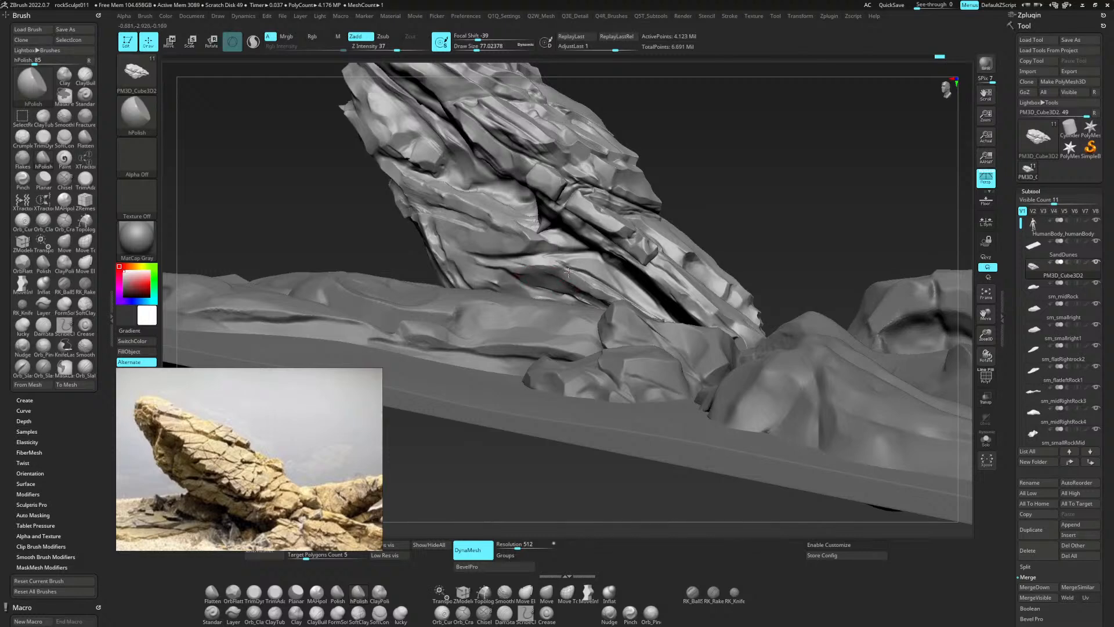
pyautogui.moveTo(568, 272); pyautogui.dragTo(597, 291)
pyautogui.moveTo(559, 261)
pyautogui.keyDown('shift'); pyautogui.mouseDown()
pyautogui.moveTo(596, 276)
pyautogui.moveTo(571, 269)
pyautogui.mouseUp(); pyautogui.keyUp('shift')
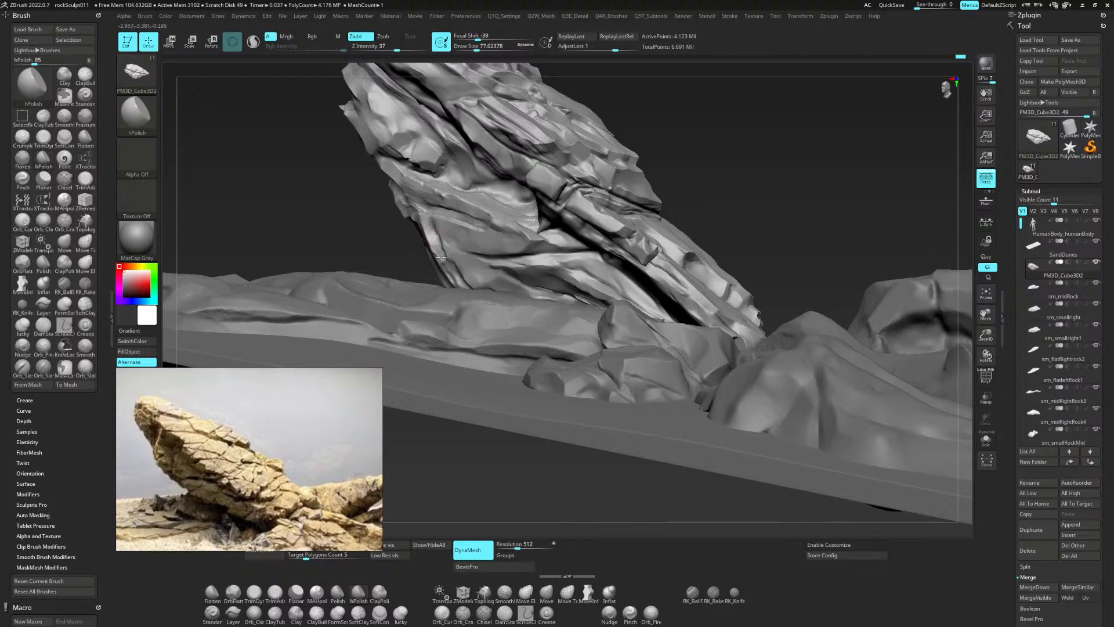
pyautogui.moveTo(441, 257); pyautogui.dragTo(450, 277)
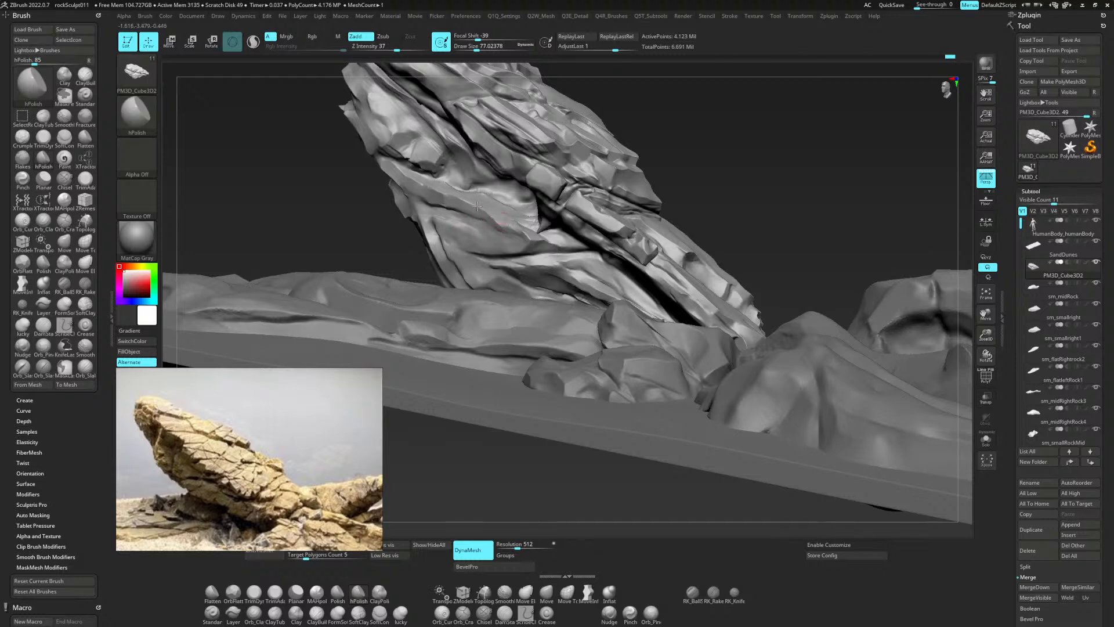
# Flatten the banded layers on the rock's overhanging underside with hPolish at draw size about 108.
pyautogui.moveTo(718, 124)
pyautogui.mouseDown()
pyautogui.moveTo(699, 164)
pyautogui.moveTo(674, 160)
pyautogui.moveTo(650, 179)
pyautogui.moveTo(607, 139)
pyautogui.moveTo(439, 266)
pyautogui.moveTo(434, 250)
pyautogui.mouseUp()
pyautogui.press('space')
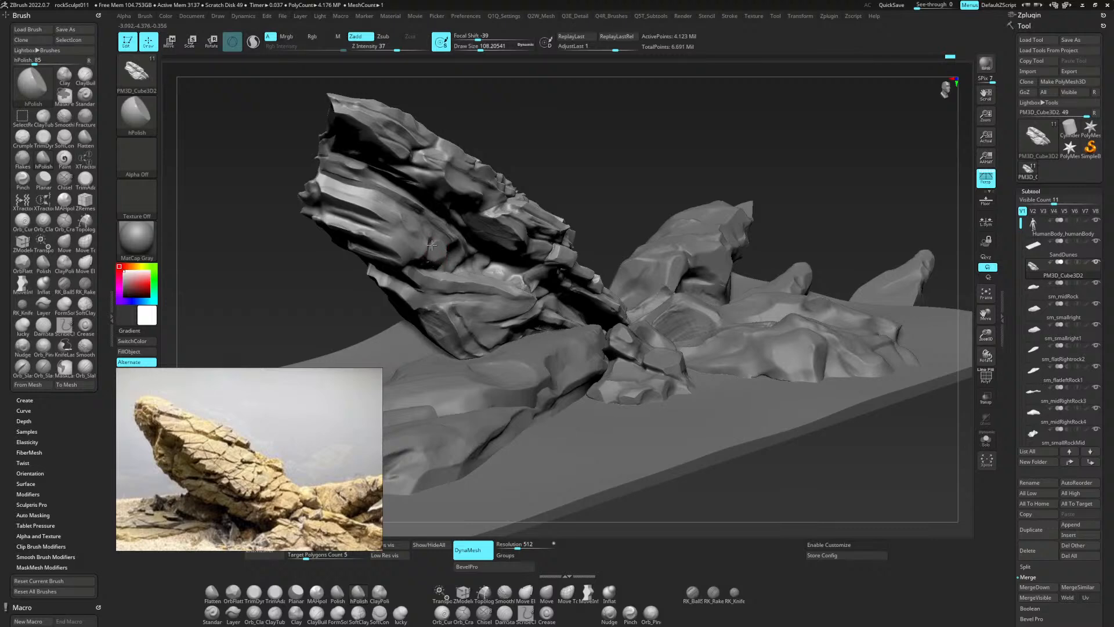
pyautogui.moveTo(452, 247); pyautogui.dragTo(450, 235)
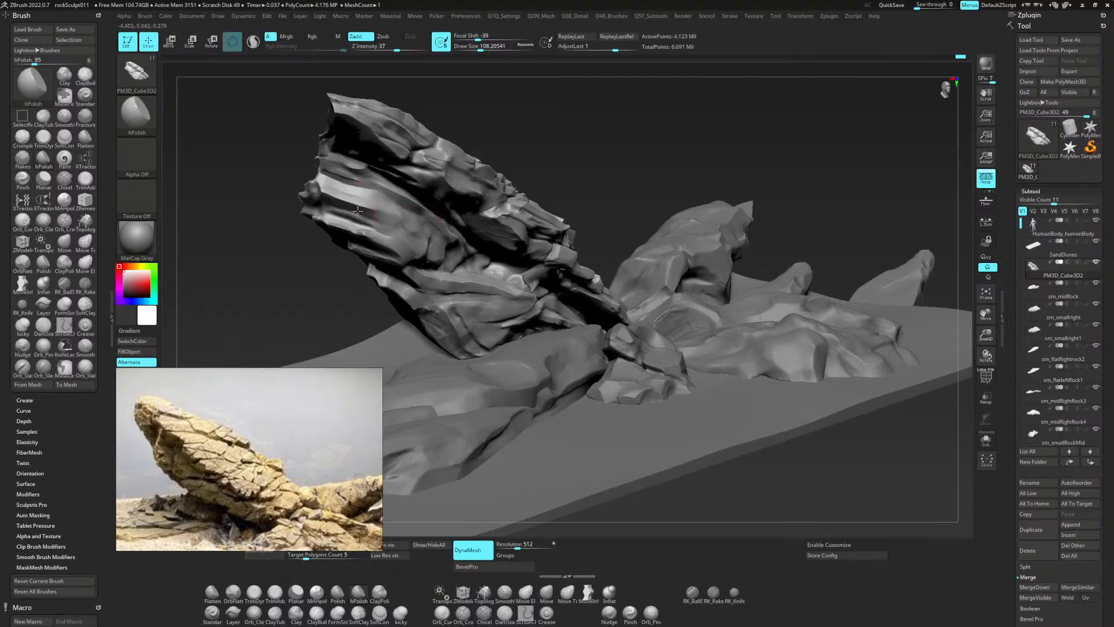
pyautogui.moveTo(347, 212); pyautogui.dragTo(344, 210)
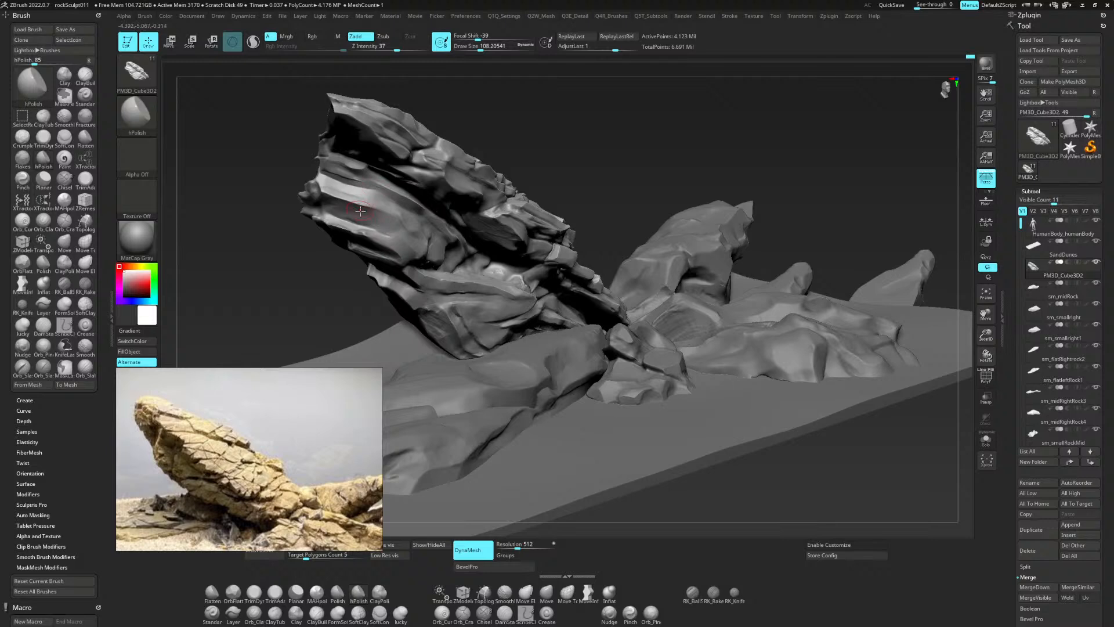
pyautogui.moveTo(334, 190); pyautogui.dragTo(375, 207)
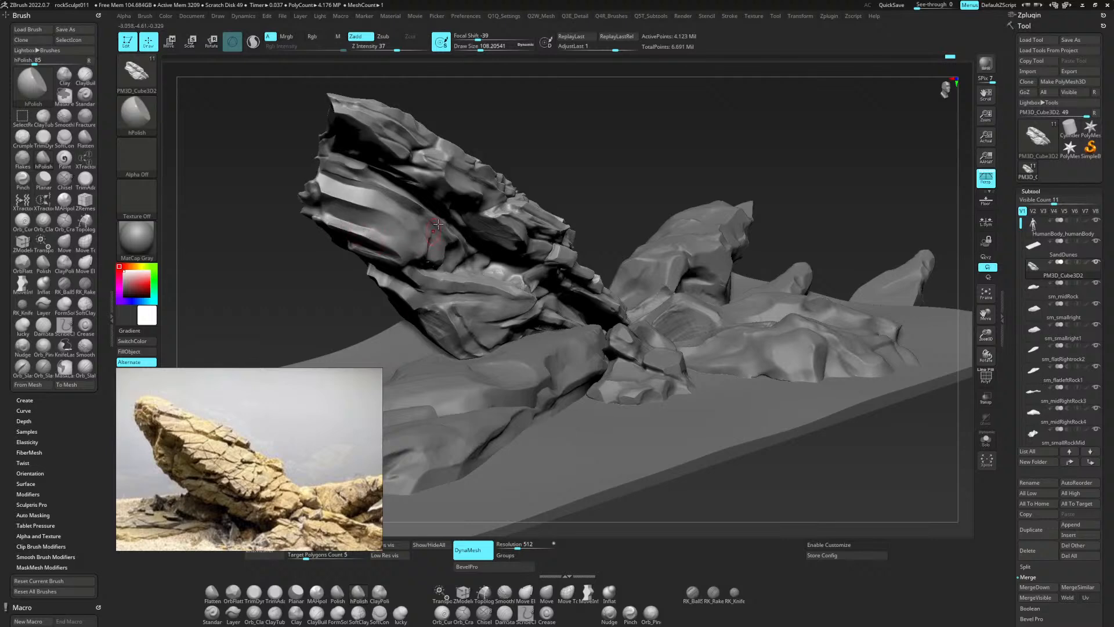
pyautogui.moveTo(502, 182); pyautogui.dragTo(473, 251, button='right')
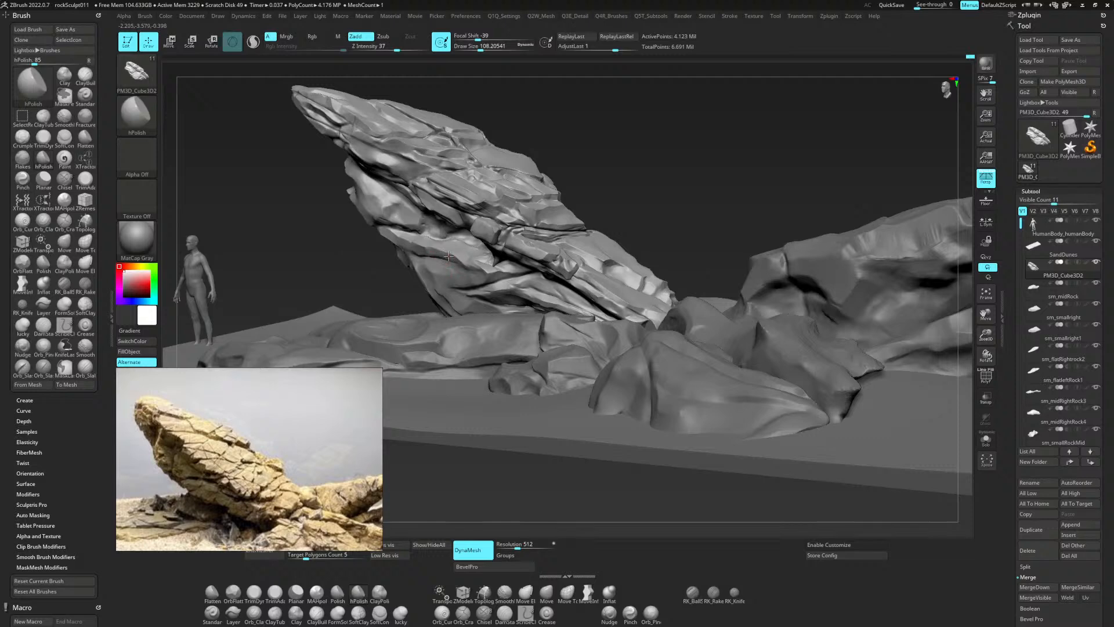
# Apply ClayPolish with Max 25 to the leaning rock and check its underside.
pyautogui.moveTo(526, 264); pyautogui.dragTo(803, 185, button='right')
pyautogui.click(1050, 189)
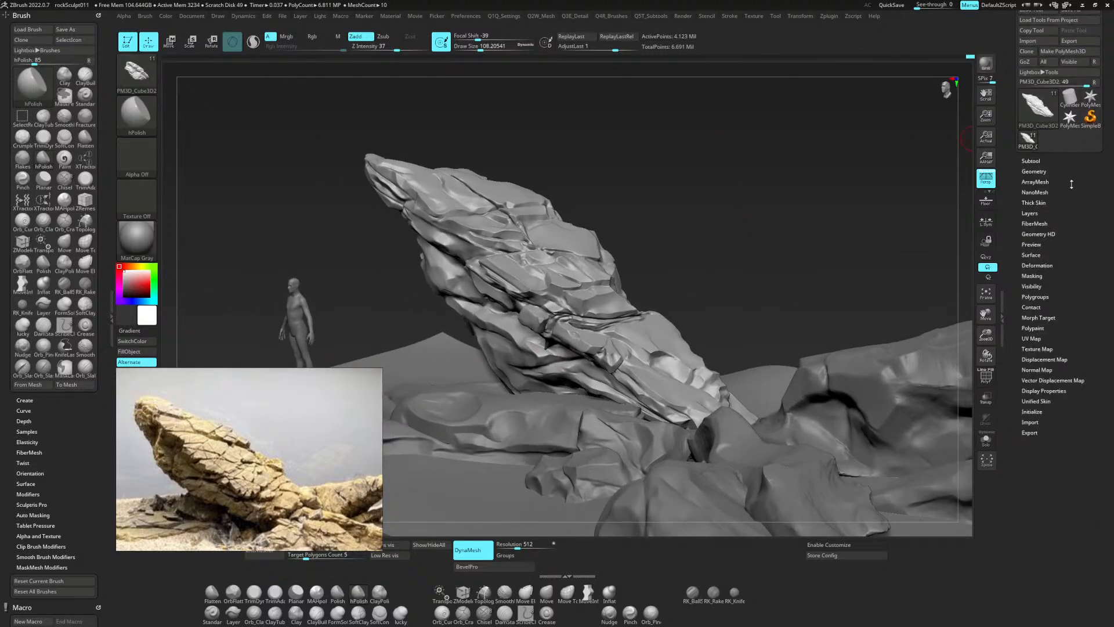
pyautogui.click(1045, 172)
pyautogui.click(1042, 306)
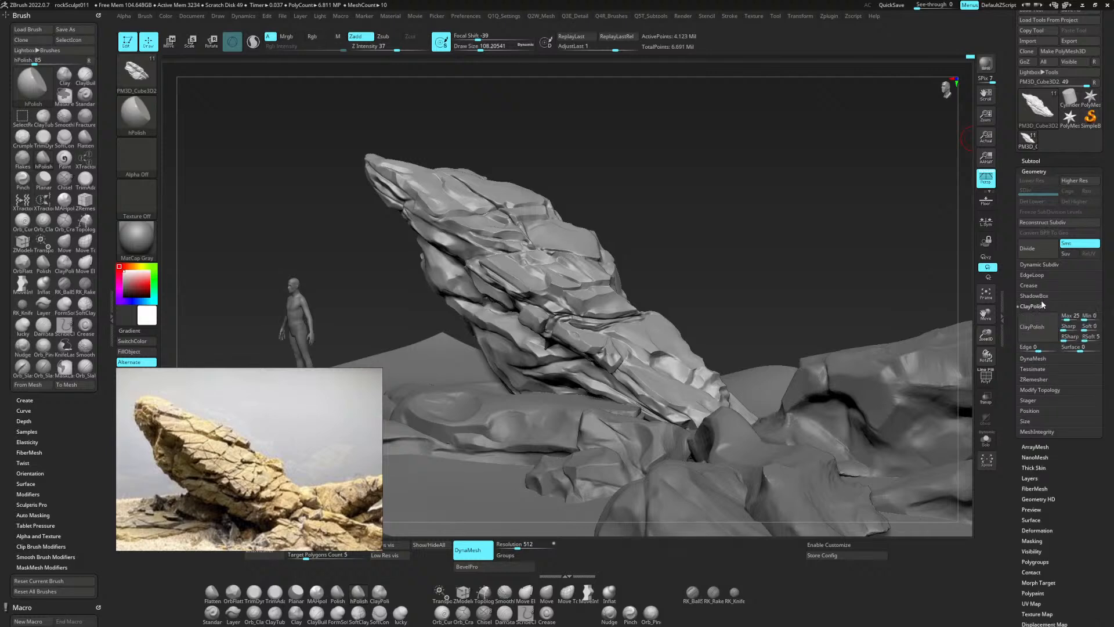
pyautogui.click(1038, 334)
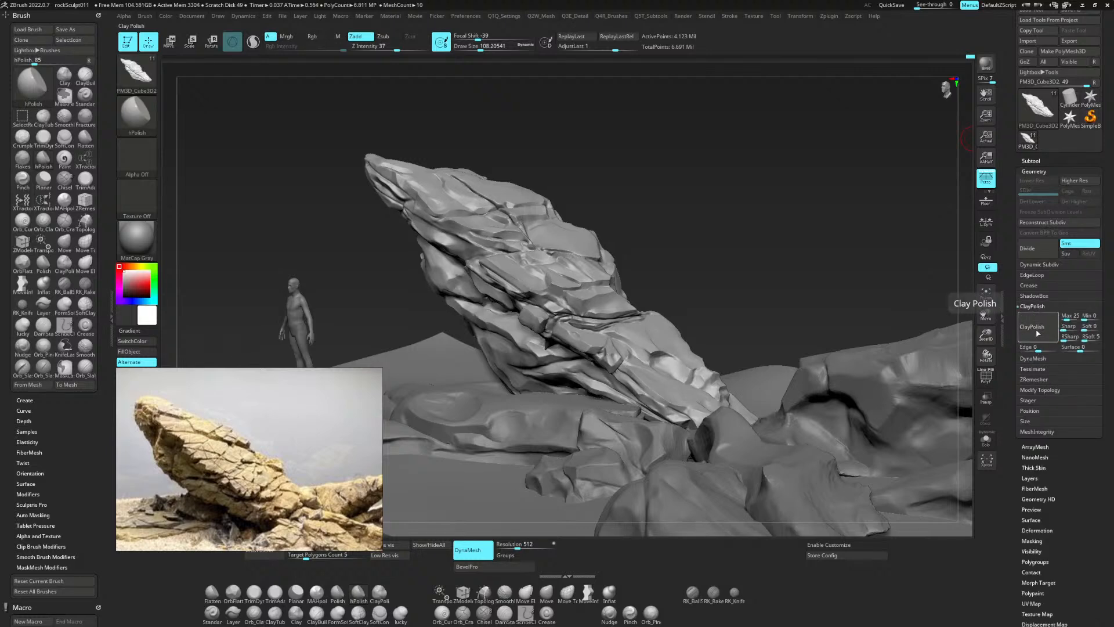
pyautogui.moveTo(716, 267)
pyautogui.keyDown('ctrl'); pyautogui.mouseDown()
pyautogui.moveTo(766, 221)
pyautogui.moveTo(813, 199)
pyautogui.moveTo(712, 217)
pyautogui.mouseUp(); pyautogui.keyUp('ctrl')
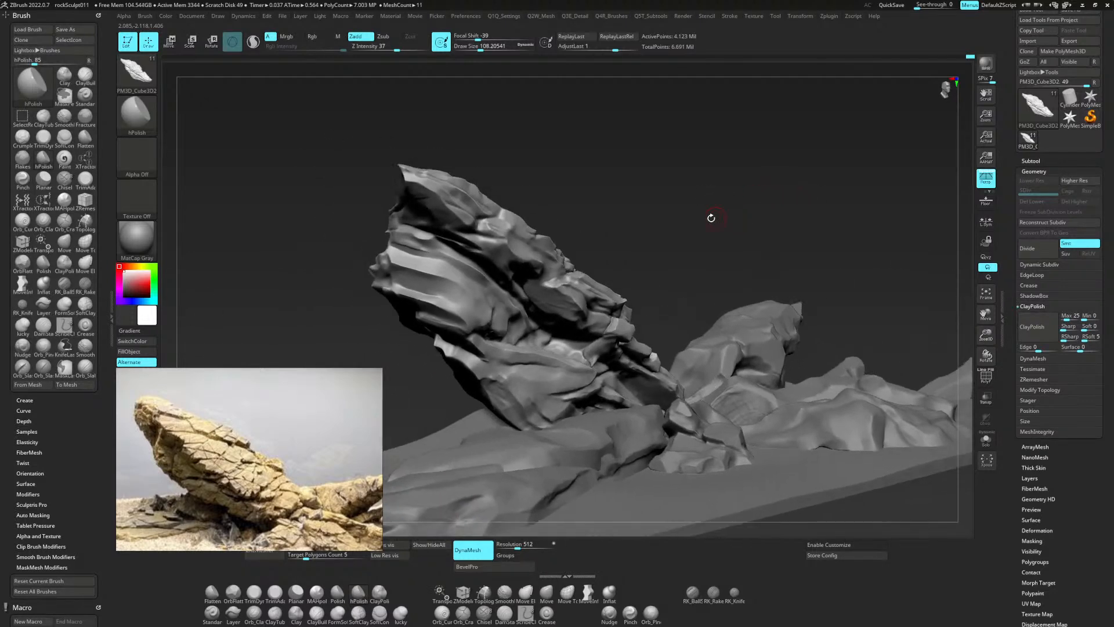
# Apply ClayPolish with Max 63 to the leaning rock and check its front face.
pyautogui.press('b')
pyautogui.press('h')
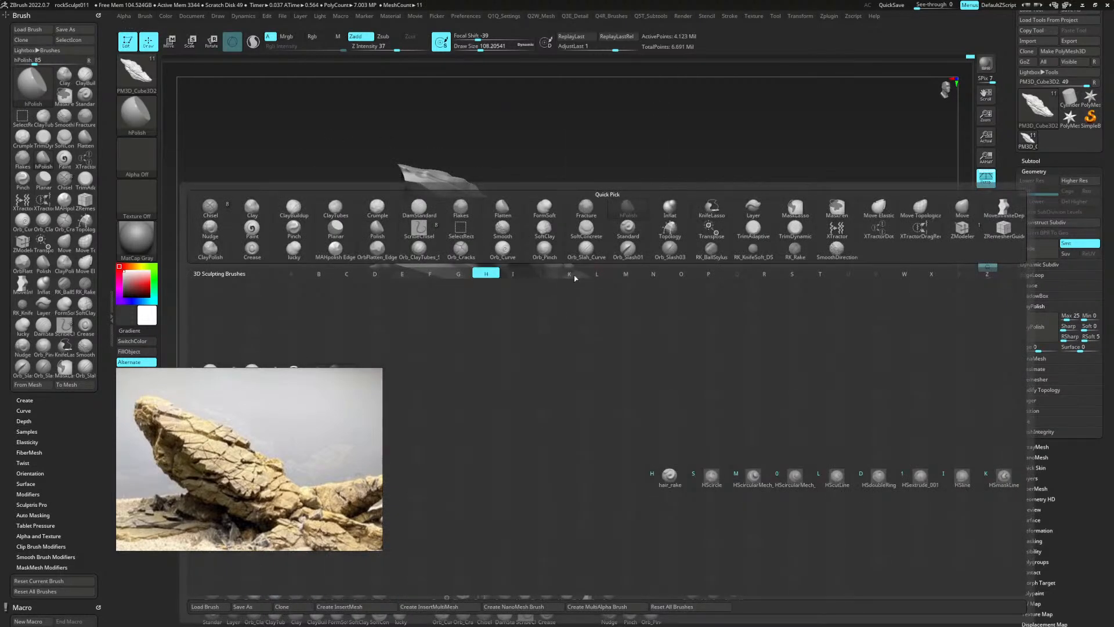
pyautogui.press('p')
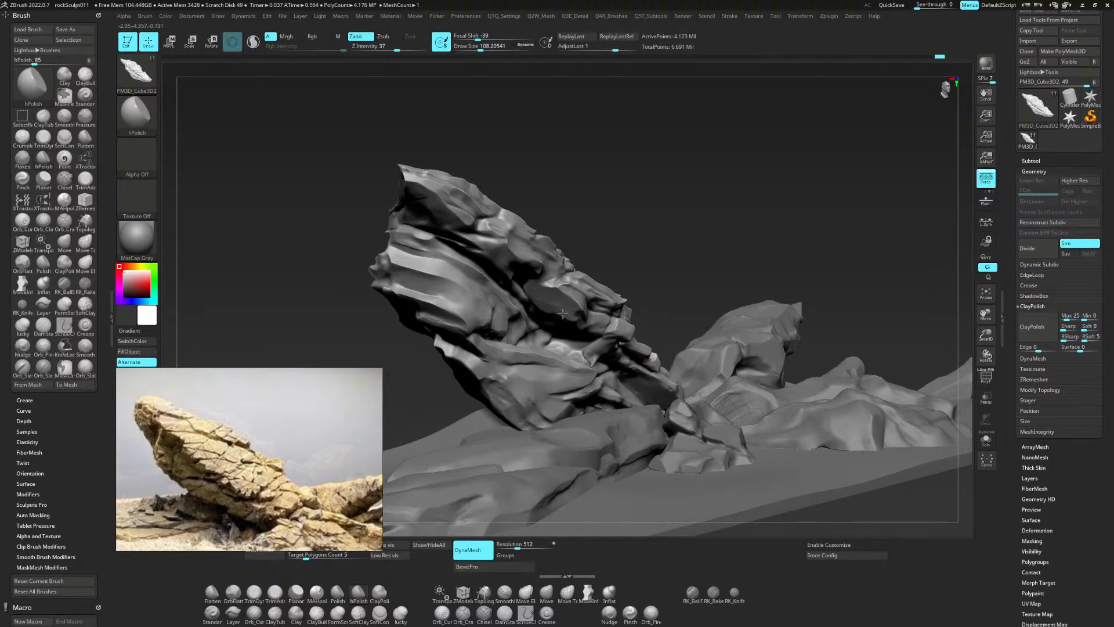
pyautogui.moveTo(674, 220)
pyautogui.mouseDown()
pyautogui.moveTo(743, 174)
pyautogui.moveTo(932, 203)
pyautogui.mouseUp()
pyautogui.moveTo(1068, 317); pyautogui.dragTo(1073, 319)
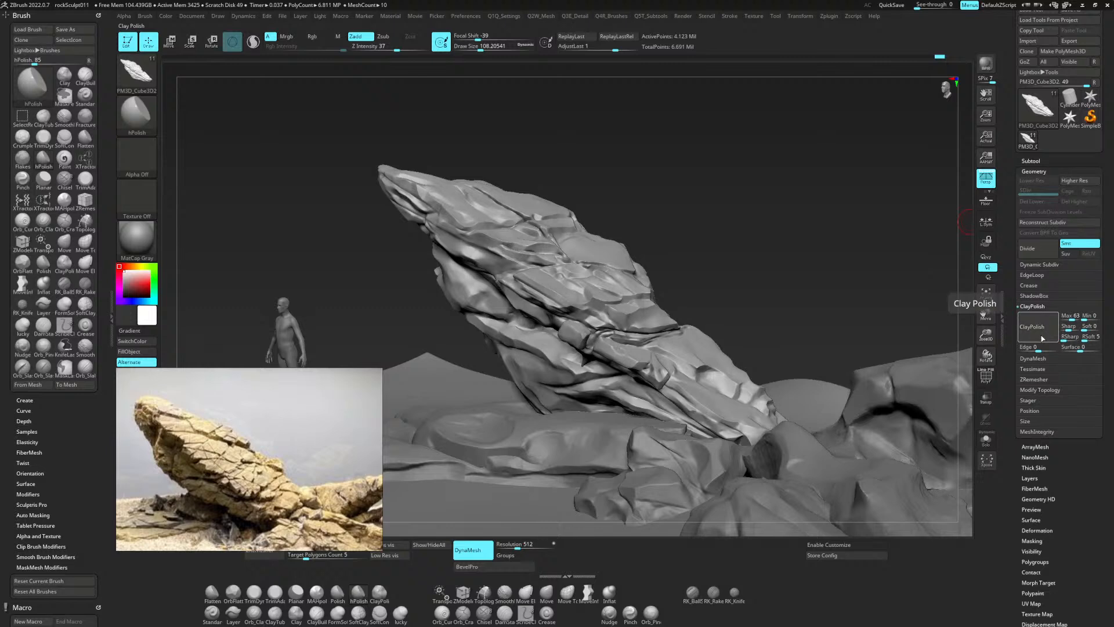
pyautogui.click(1039, 337)
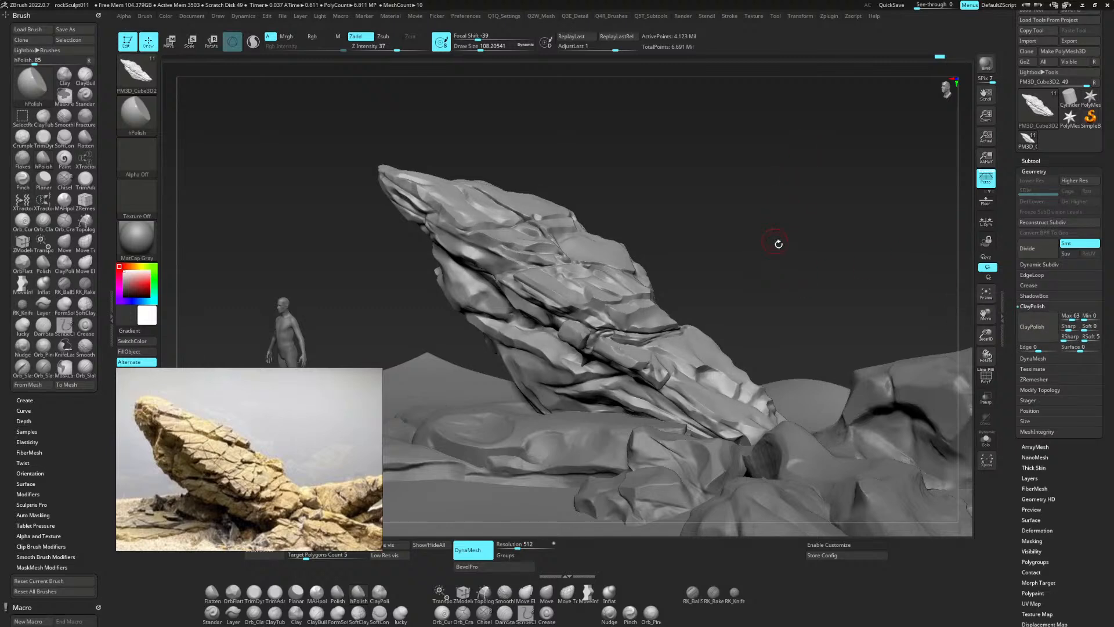
pyautogui.moveTo(801, 240); pyautogui.dragTo(799, 201)
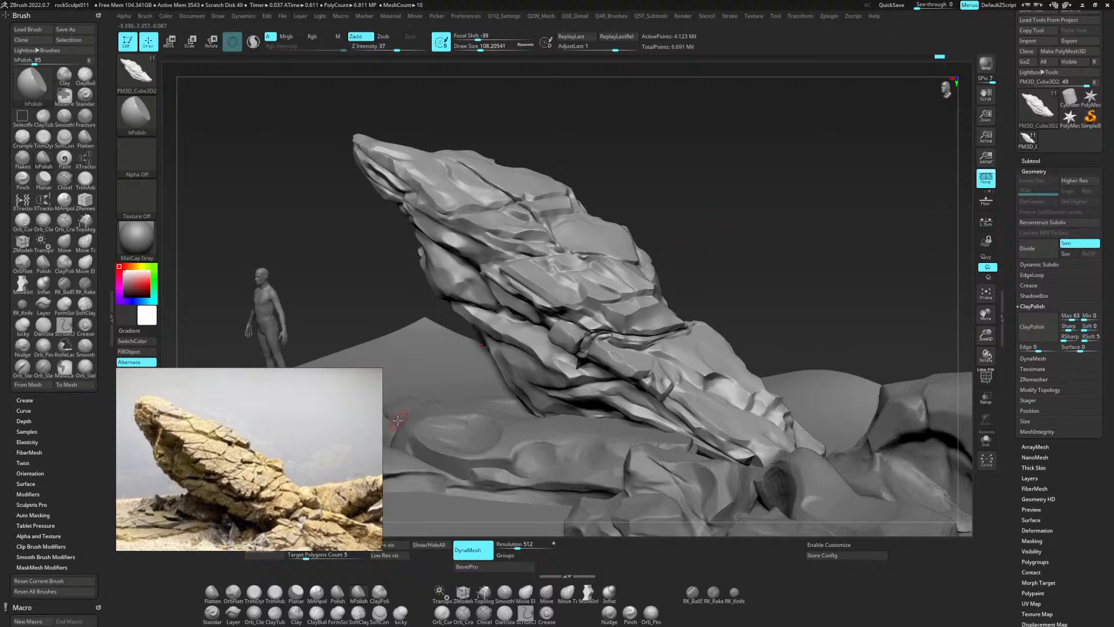
# Move the rock reference photo higher to uncover the brush orientation control, and open LightBox.
pyautogui.moveTo(257, 374); pyautogui.dragTo(243, 179)
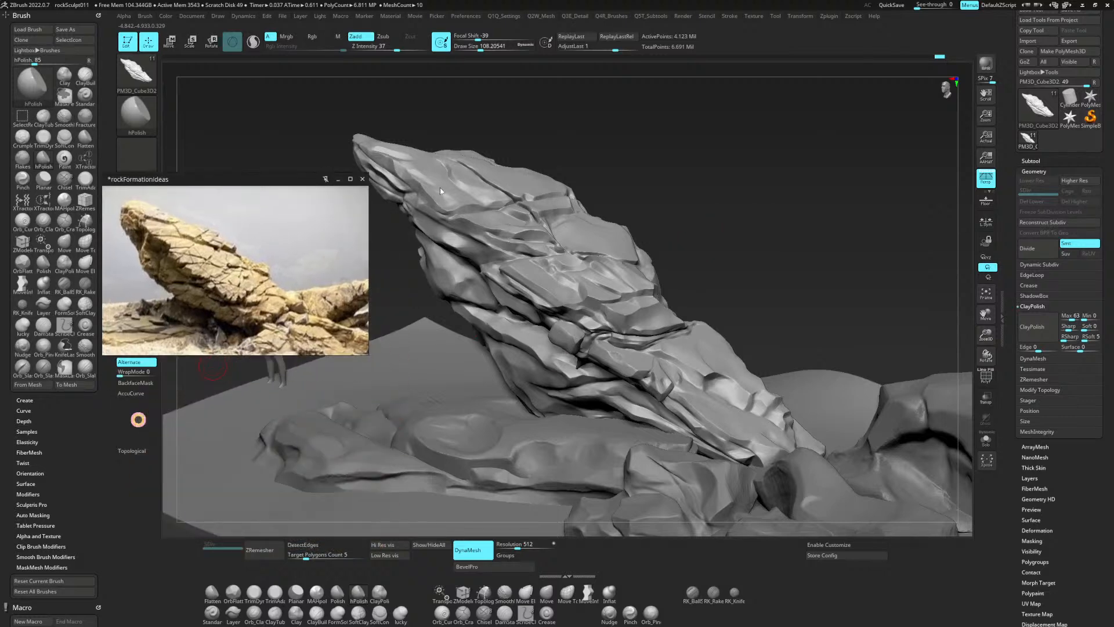
pyautogui.moveTo(330, 174); pyautogui.dragTo(327, 171)
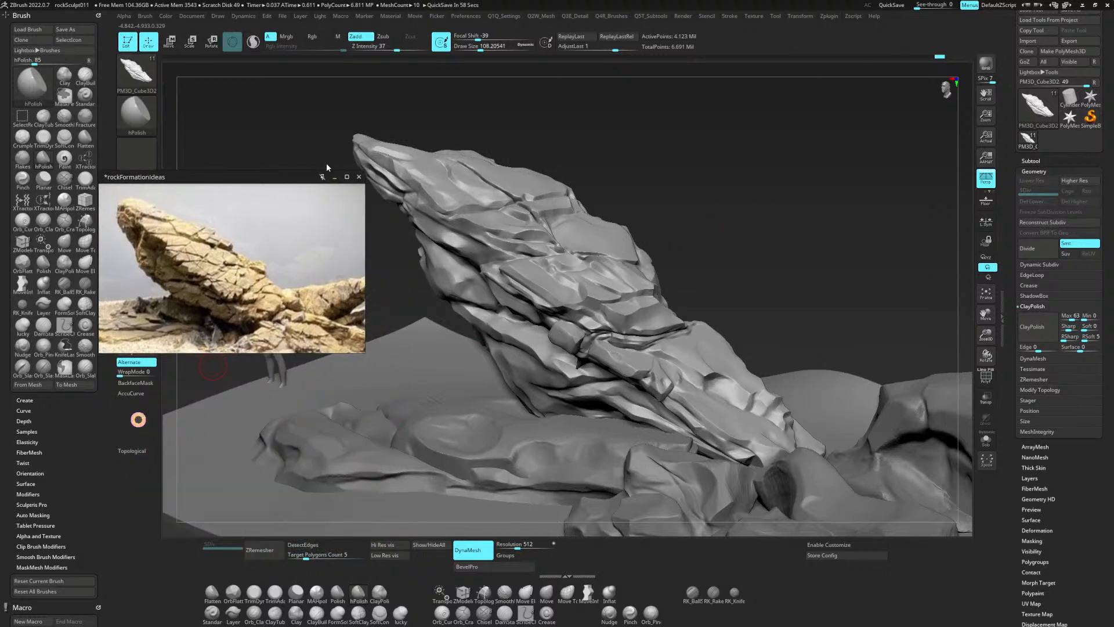
pyautogui.press(',')
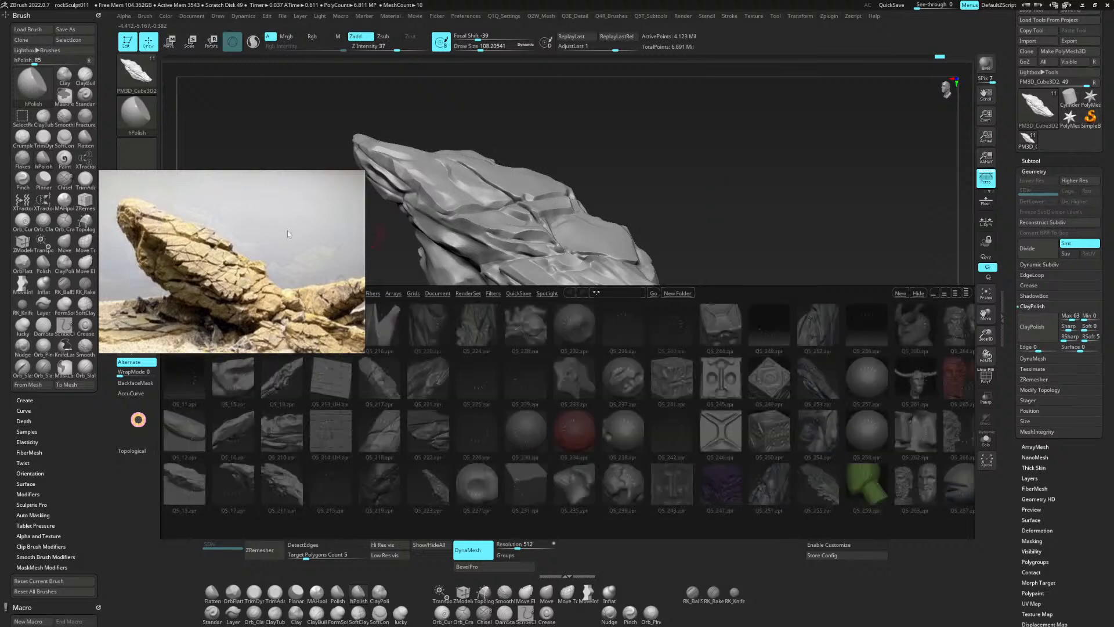
pyautogui.scroll(2, 263, 189)
pyautogui.moveTo(262, 188); pyautogui.dragTo(264, 223, button='middle')
pyautogui.moveTo(269, 318); pyautogui.dragTo(272, 205, button='right')
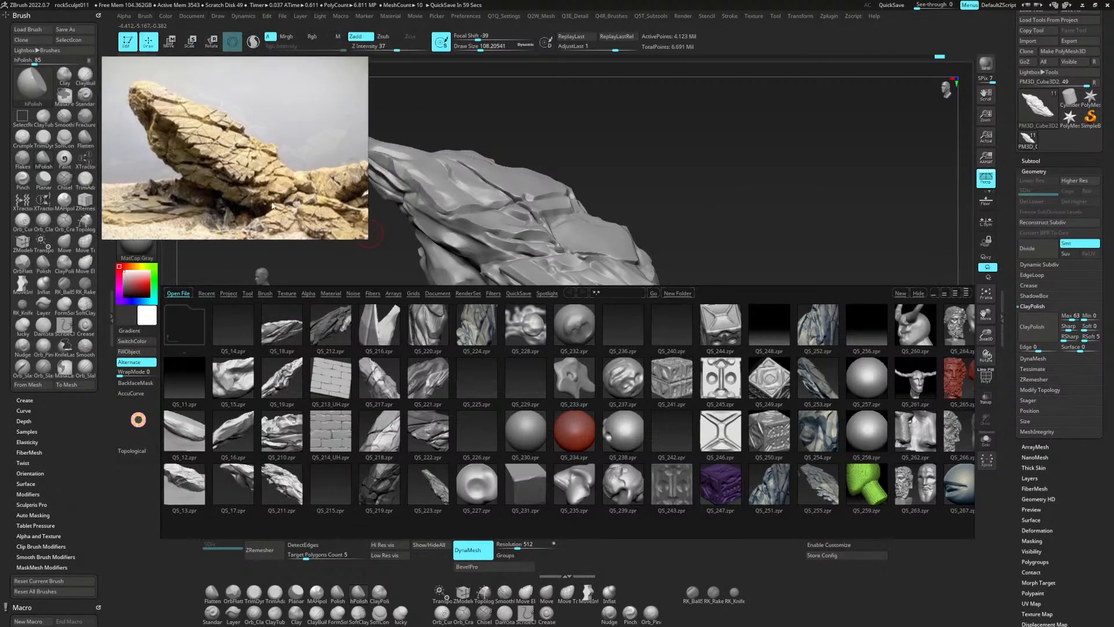
# Load the TrimSmoothBorder brush from LightBox's Trim brush folder and set its draw size to about 87.
pyautogui.click(264, 293)
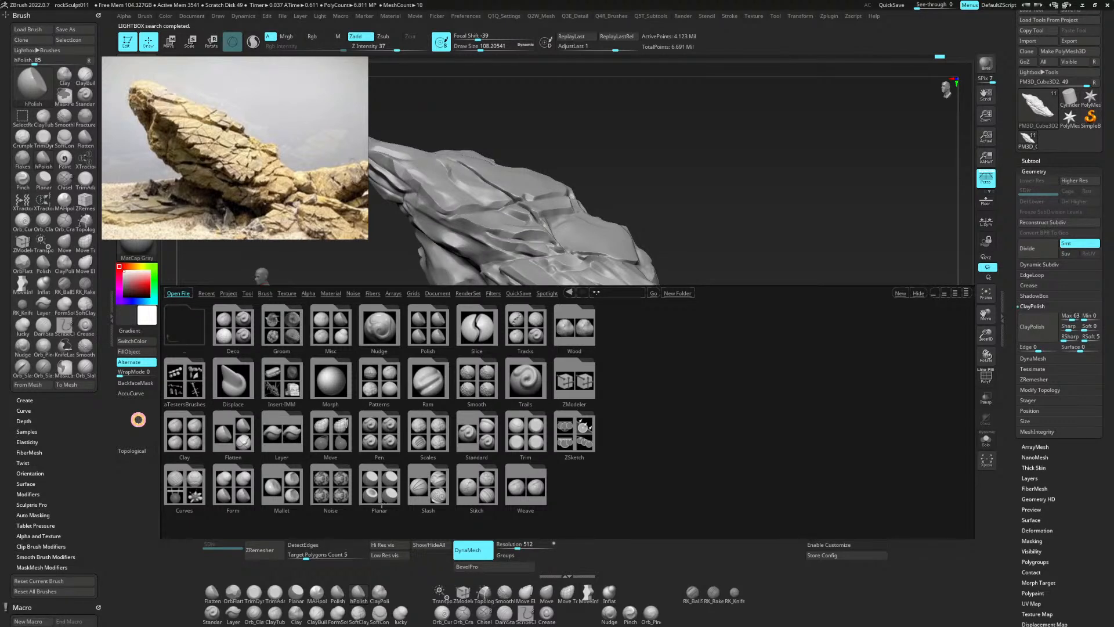
pyautogui.doubleClick(531, 421)
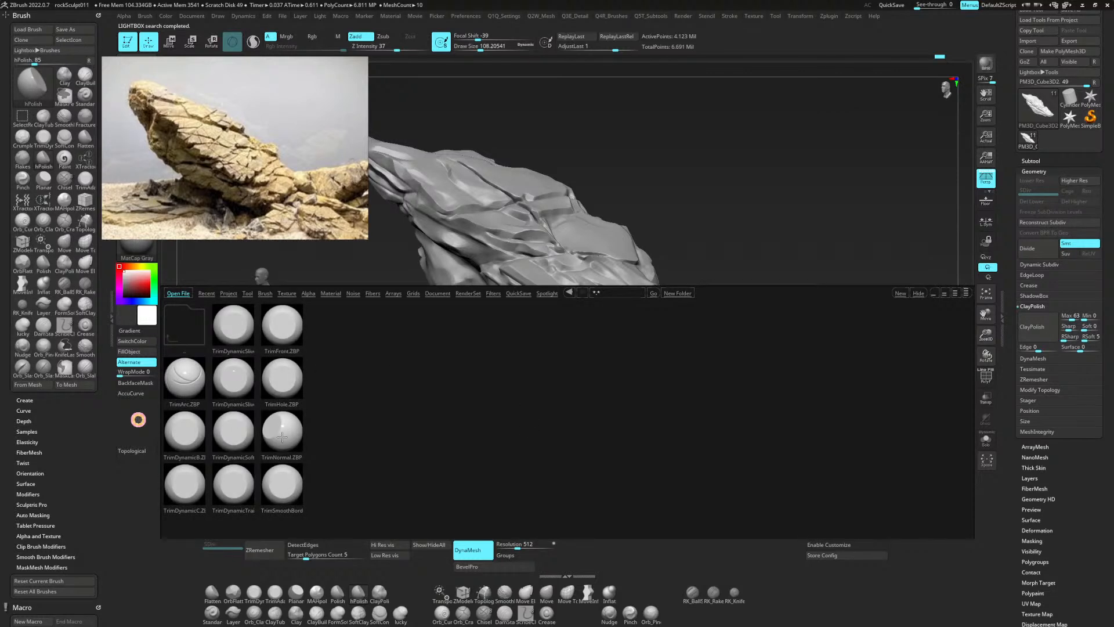
pyautogui.doubleClick(281, 490)
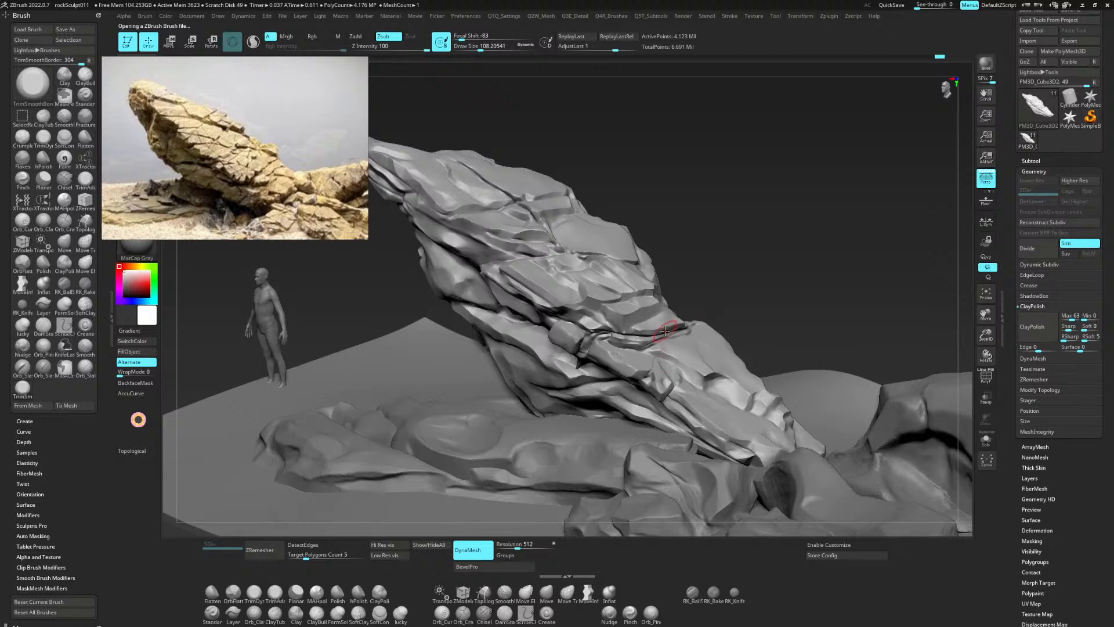
pyautogui.press('space')
pyautogui.moveTo(667, 331); pyautogui.dragTo(659, 332)
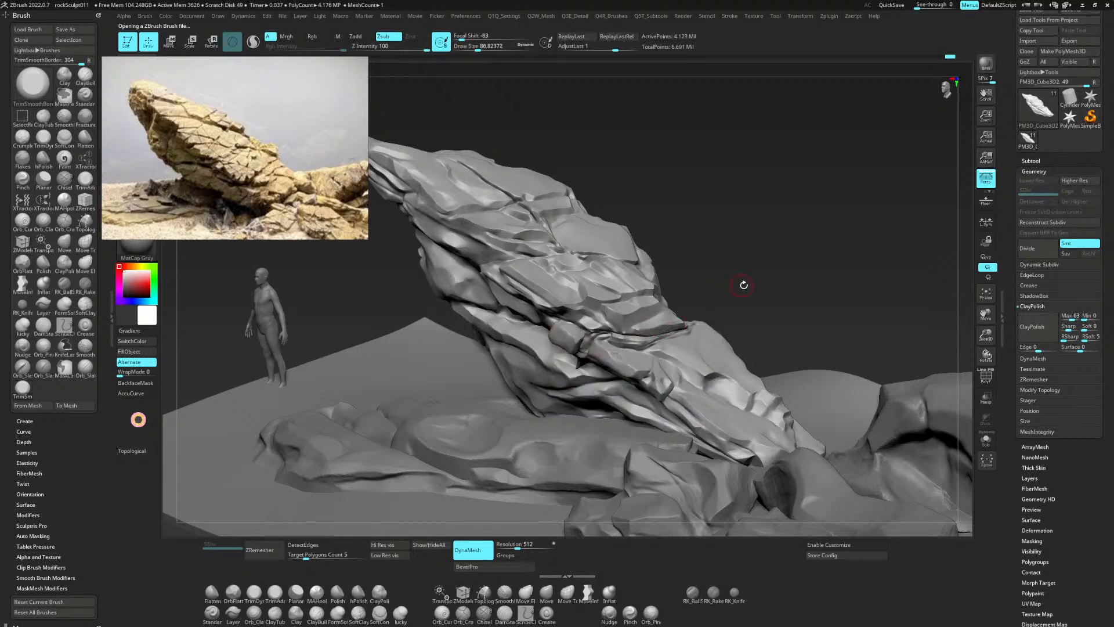
# Cut angled notches into the leaning rock's lower and middle slabs with TrimSmoothBorder, using a tilted brush orientation.
pyautogui.moveTo(741, 284); pyautogui.dragTo(776, 323)
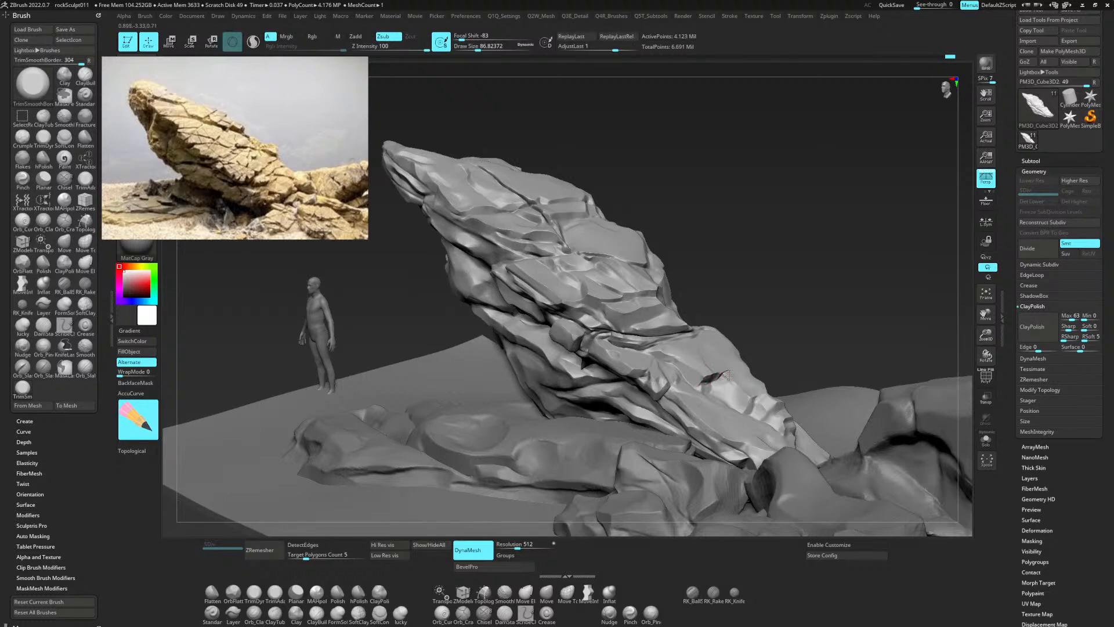
pyautogui.press('shift')
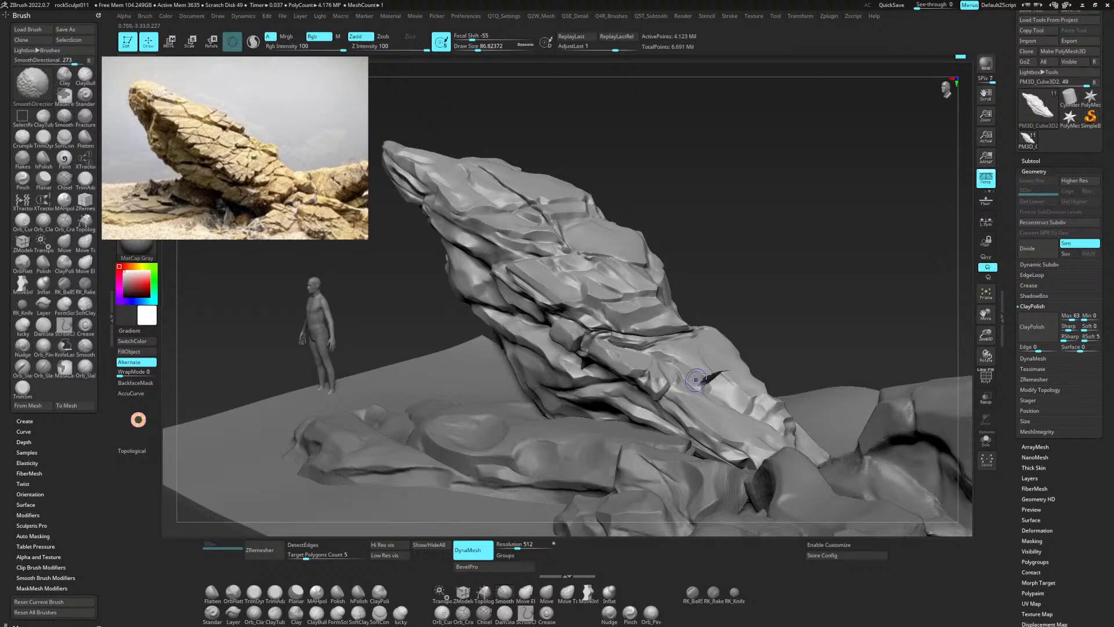
pyautogui.moveTo(722, 287)
pyautogui.mouseDown()
pyautogui.moveTo(747, 293)
pyautogui.moveTo(764, 271)
pyautogui.mouseUp()
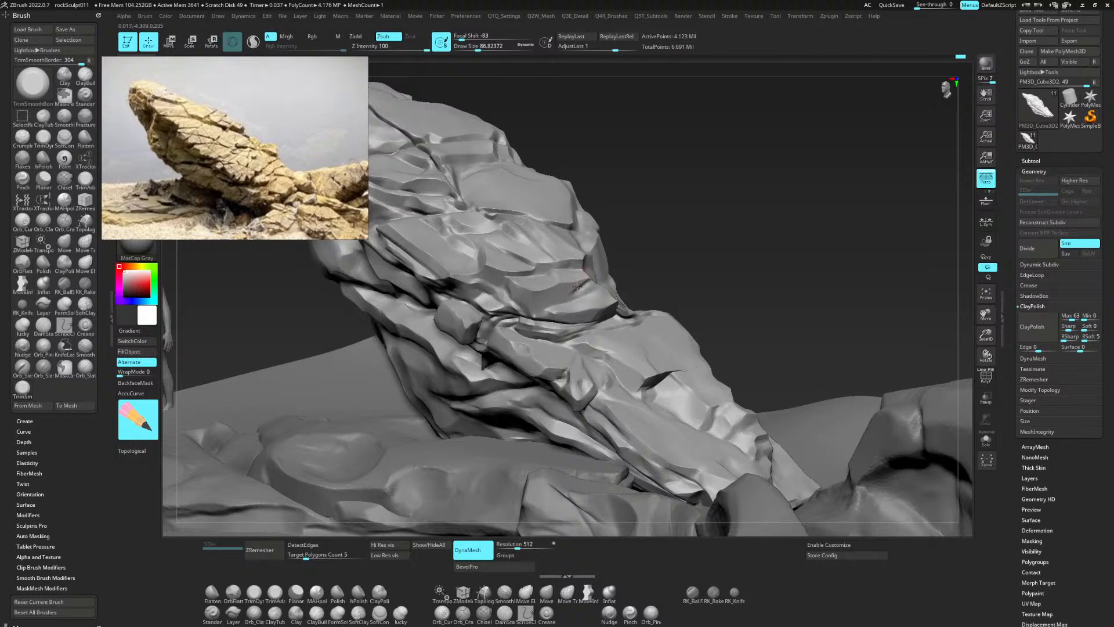
pyautogui.moveTo(577, 286)
pyautogui.mouseDown()
pyautogui.moveTo(530, 301)
pyautogui.moveTo(544, 294)
pyautogui.mouseUp()
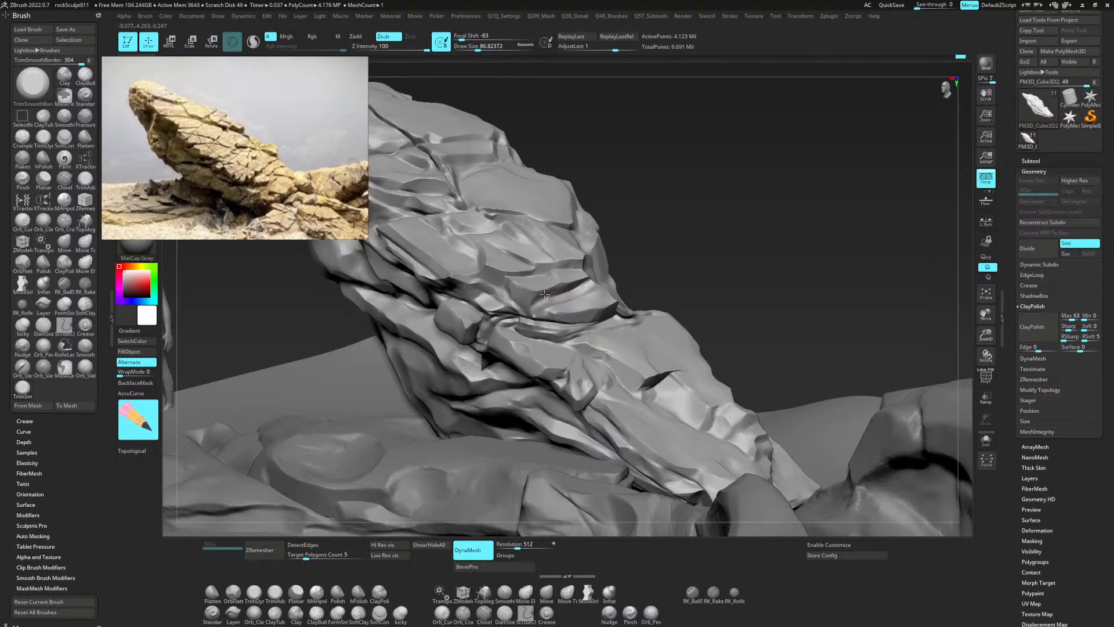
pyautogui.press('shift')
pyautogui.moveTo(754, 252)
pyautogui.mouseDown()
pyautogui.moveTo(772, 249)
pyautogui.moveTo(761, 237)
pyautogui.mouseUp()
# Pick a new brush orientation from the rock surface and trim facets into its middle and upper slabs.
pyautogui.moveTo(139, 419)
pyautogui.mouseDown()
pyautogui.moveTo(484, 258)
pyautogui.moveTo(520, 268)
pyautogui.mouseUp()
pyautogui.moveTo(632, 304)
pyautogui.mouseDown()
pyautogui.moveTo(618, 333)
pyautogui.moveTo(645, 327)
pyautogui.mouseUp()
pyautogui.moveTo(562, 256)
pyautogui.mouseDown()
pyautogui.moveTo(550, 242)
pyautogui.moveTo(569, 230)
pyautogui.moveTo(532, 229)
pyautogui.moveTo(545, 225)
pyautogui.moveTo(530, 219)
pyautogui.moveTo(548, 224)
pyautogui.mouseUp()
pyautogui.moveTo(659, 216)
pyautogui.mouseDown()
pyautogui.moveTo(752, 204)
pyautogui.moveTo(770, 185)
pyautogui.mouseUp()
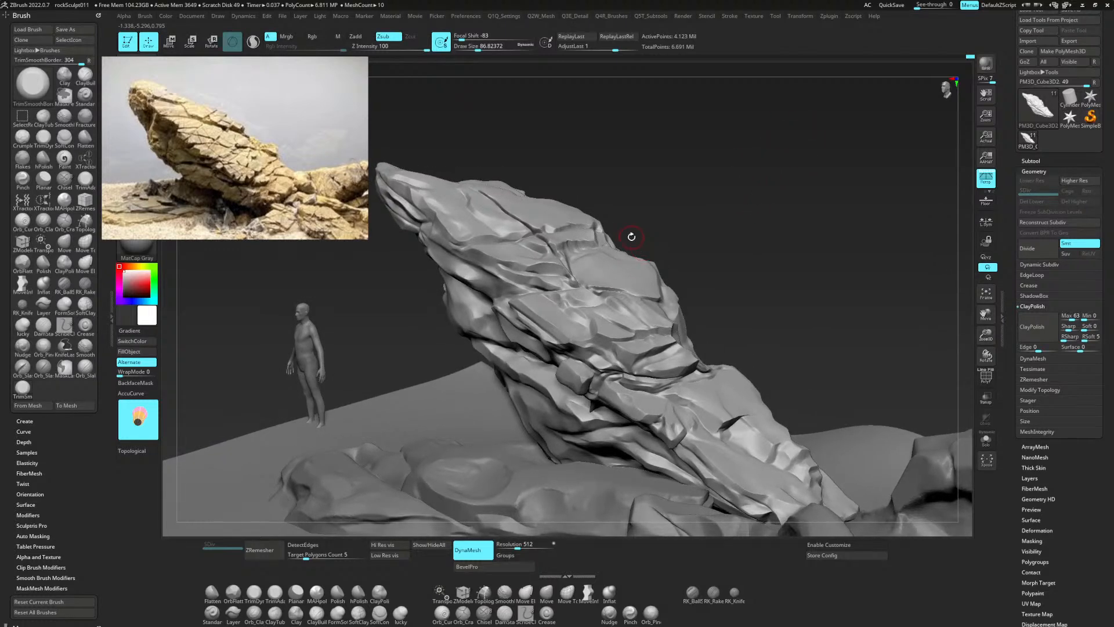
pyautogui.moveTo(138, 421)
pyautogui.mouseDown()
pyautogui.moveTo(121, 423)
pyautogui.moveTo(135, 419)
pyautogui.mouseUp()
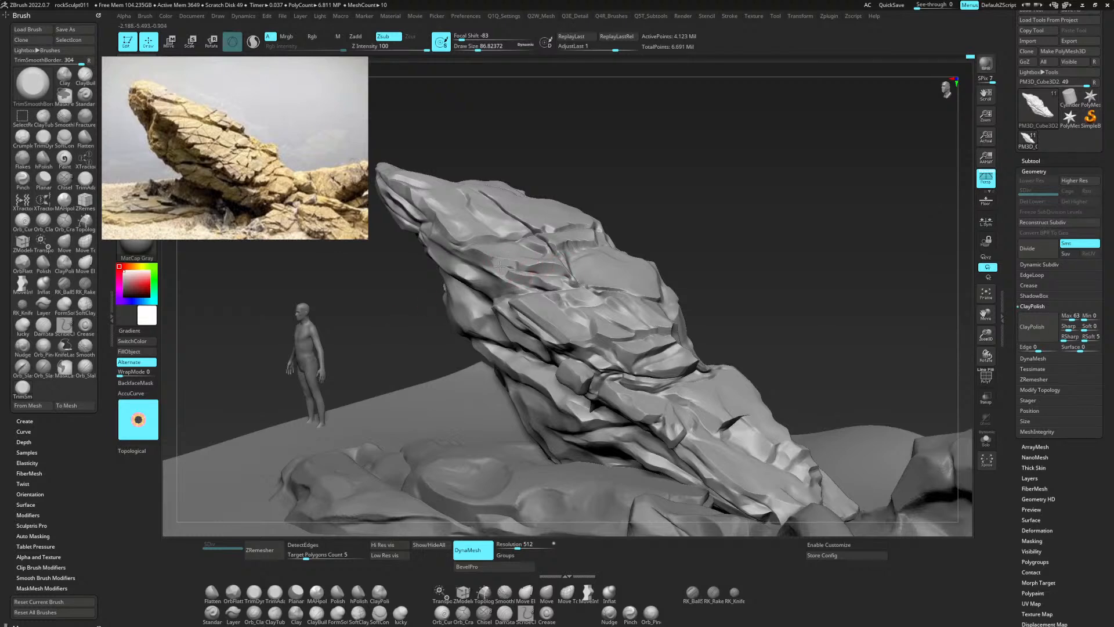
pyautogui.moveTo(499, 270); pyautogui.dragTo(564, 339)
pyautogui.hotkey('ctrl', 'z')
# Set another brush orientation for TrimSmoothBorder and trim the layers across the leaning rock's central face.
pyautogui.moveTo(200, 428); pyautogui.dragTo(672, 226)
pyautogui.moveTo(766, 185); pyautogui.dragTo(596, 337)
pyautogui.moveTo(679, 239); pyautogui.dragTo(714, 220)
pyautogui.moveTo(797, 210); pyautogui.dragTo(746, 232)
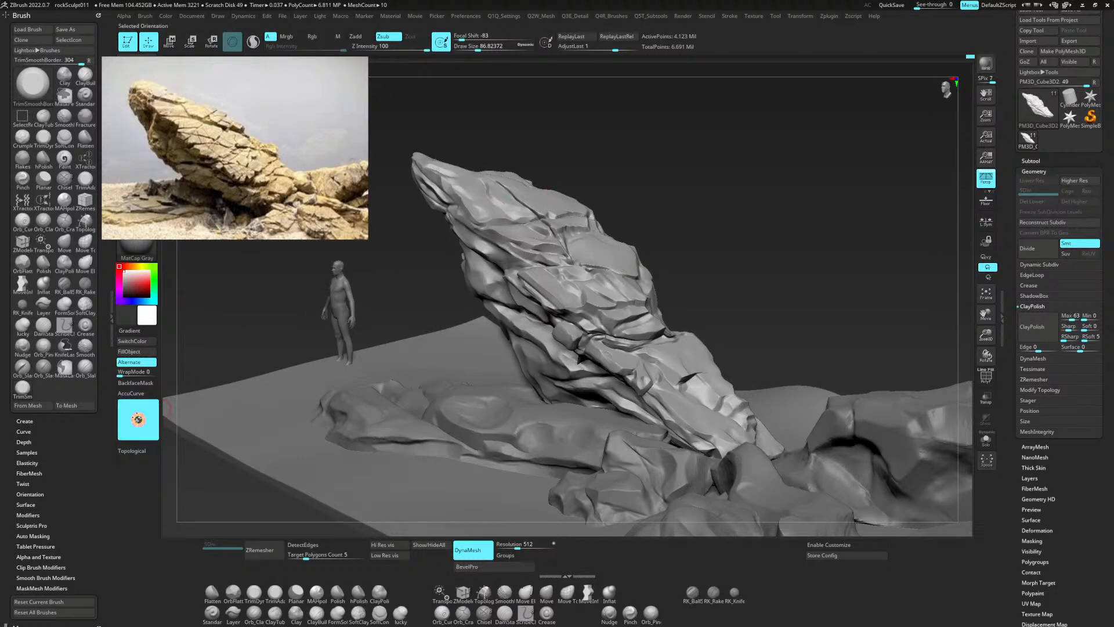
# Sample orientations from the rock's central and upper slabs and trim its layered face to match their angles.
pyautogui.moveTo(639, 248); pyautogui.dragTo(608, 253)
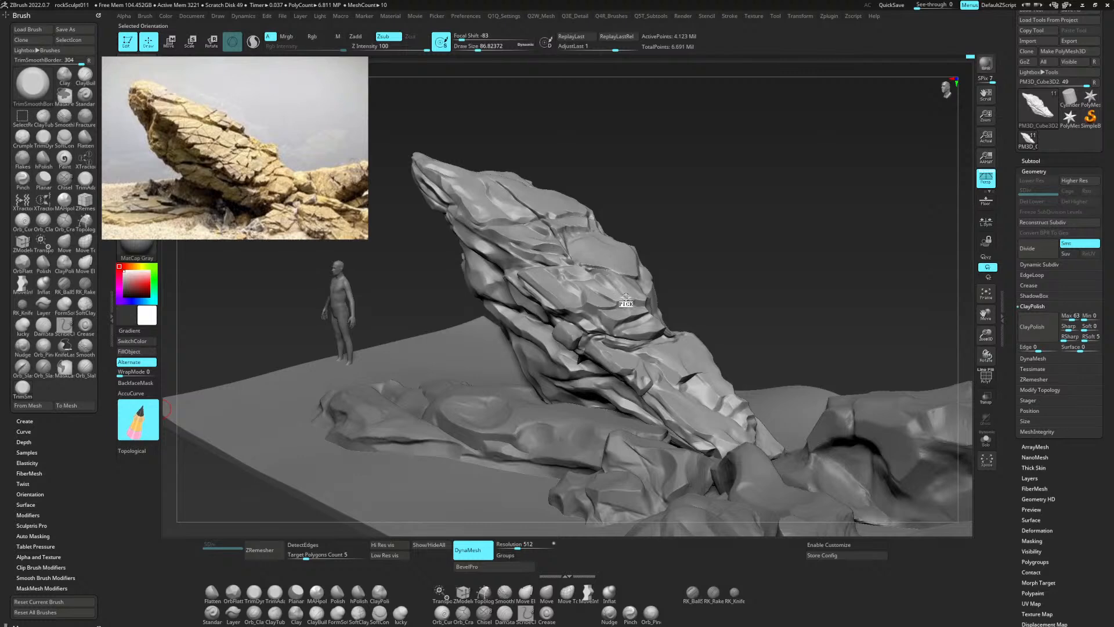
pyautogui.click(546, 203)
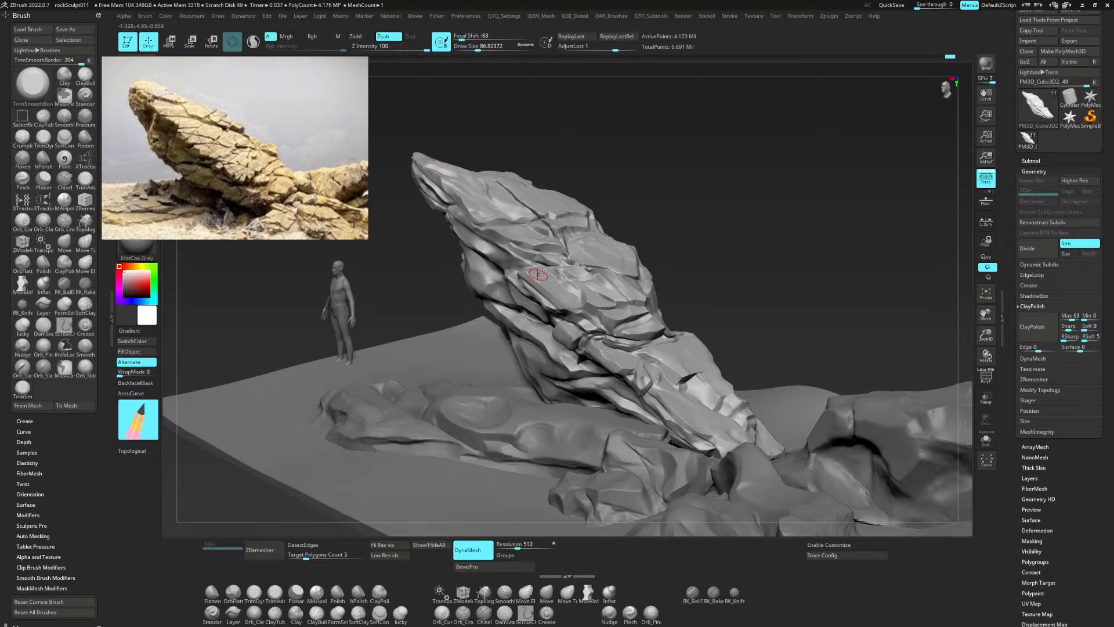
pyautogui.moveTo(142, 414)
pyautogui.mouseDown()
pyautogui.moveTo(624, 353)
pyautogui.moveTo(654, 410)
pyautogui.moveTo(604, 359)
pyautogui.mouseUp()
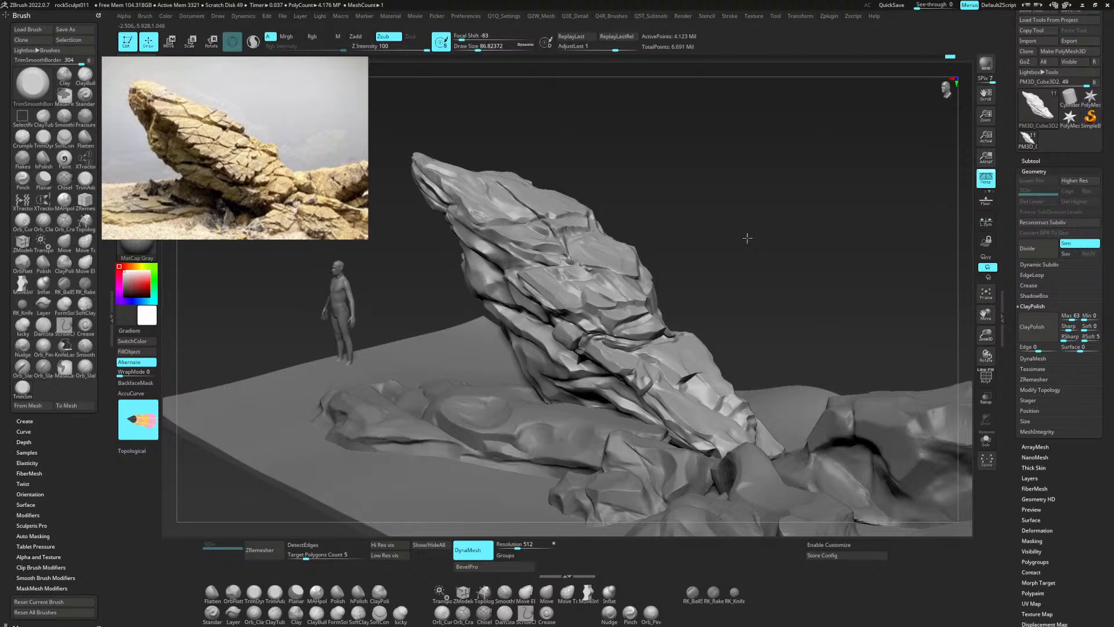
pyautogui.moveTo(748, 238); pyautogui.dragTo(771, 172)
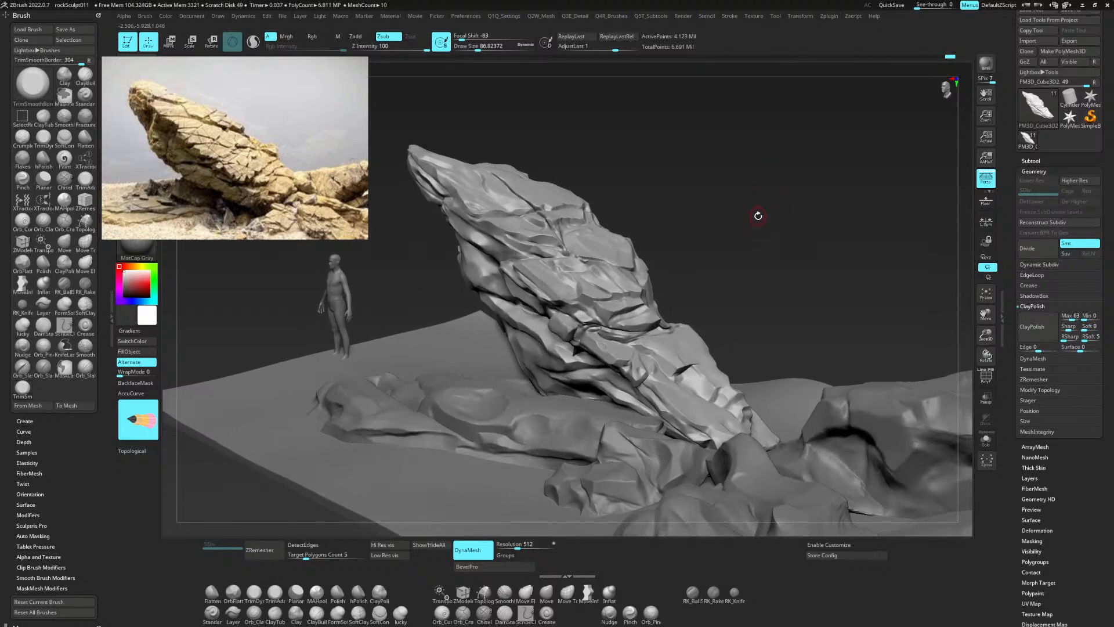
pyautogui.moveTo(758, 226); pyautogui.dragTo(732, 236)
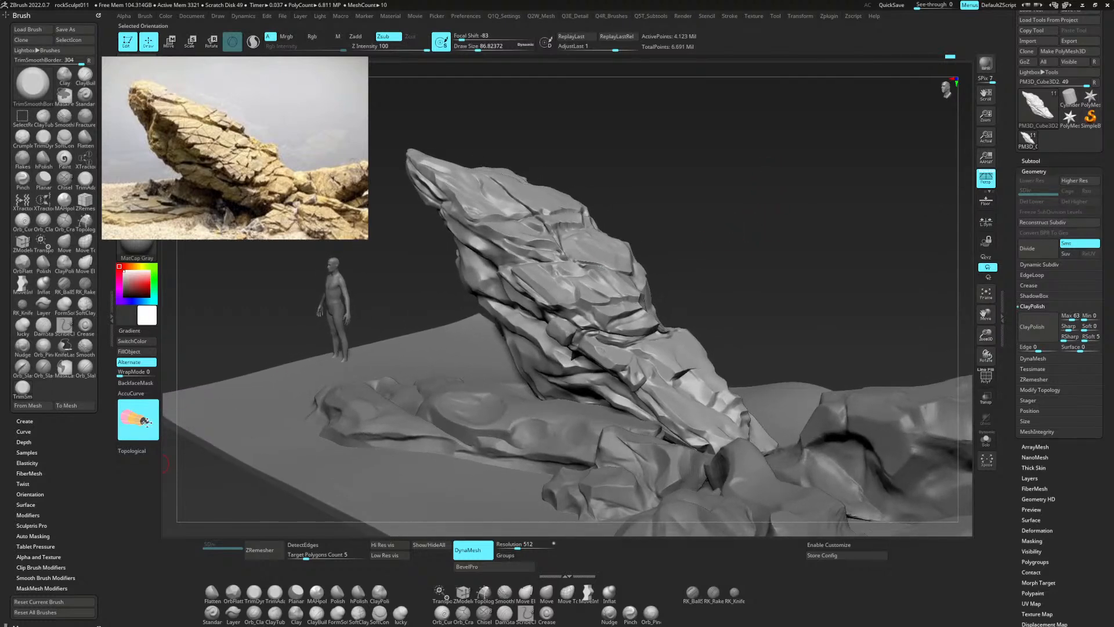
# Examine the Picker's Orientation options and look through the transform and preference settings for related controls.
pyautogui.click(441, 42)
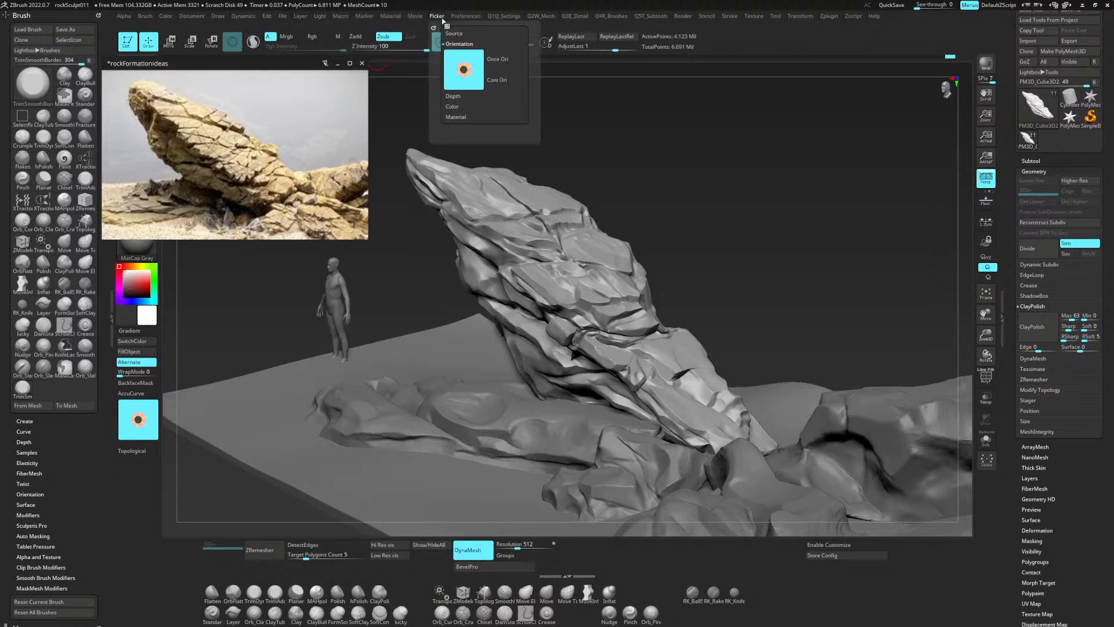
pyautogui.click(462, 45)
pyautogui.click(462, 45)
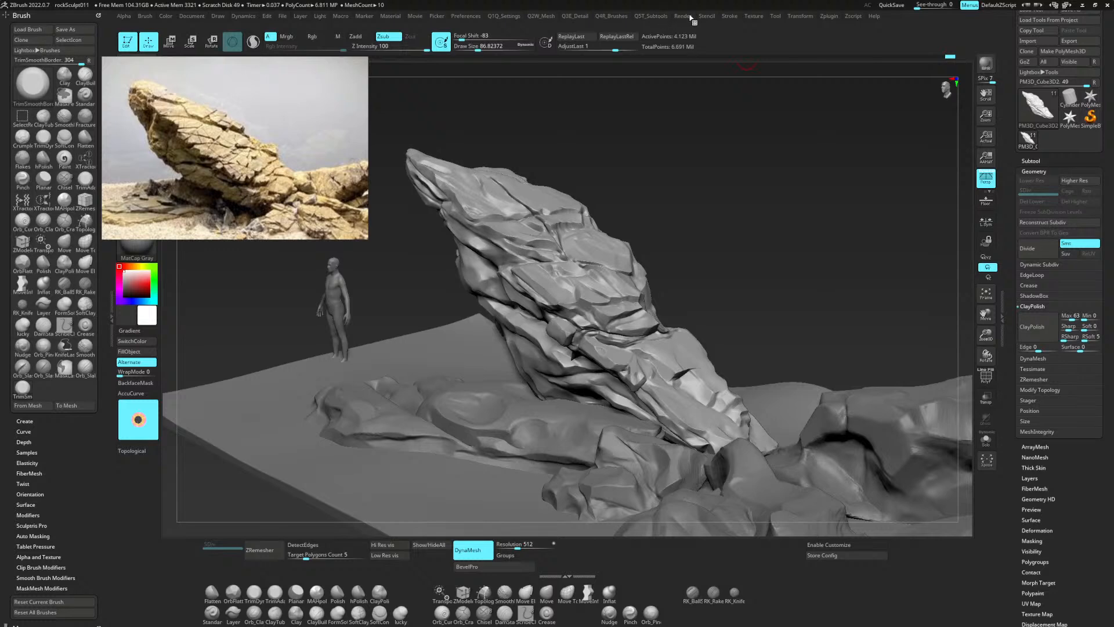
pyautogui.click(729, 16)
pyautogui.moveTo(800, 18)
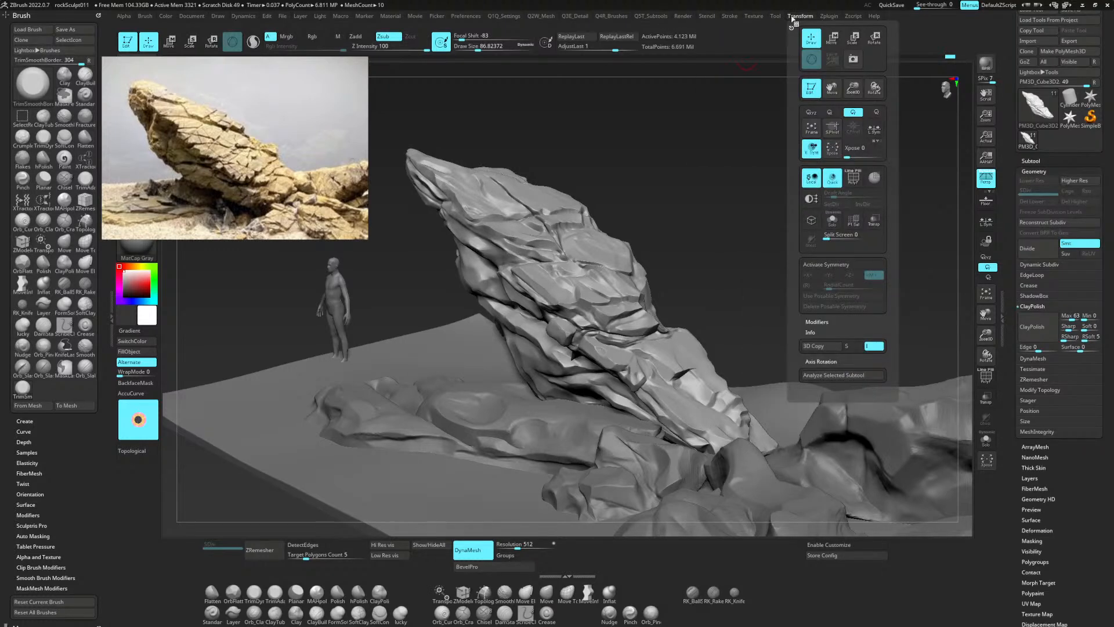
pyautogui.click(466, 16)
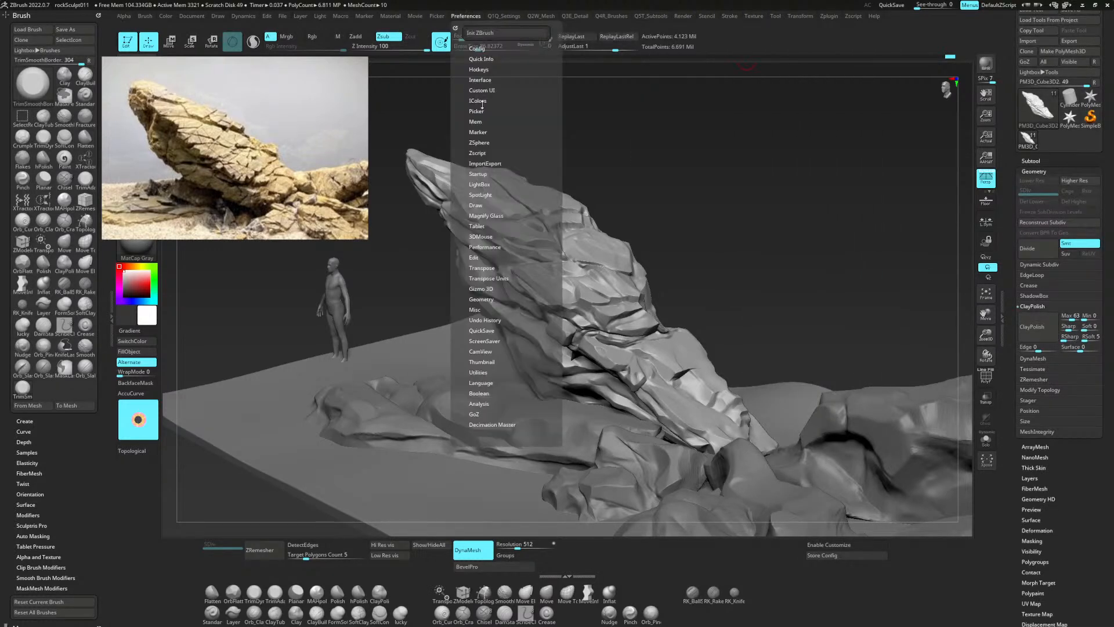
# Enable interface customization and open the Picker palette's orientation controls.
pyautogui.click(479, 48)
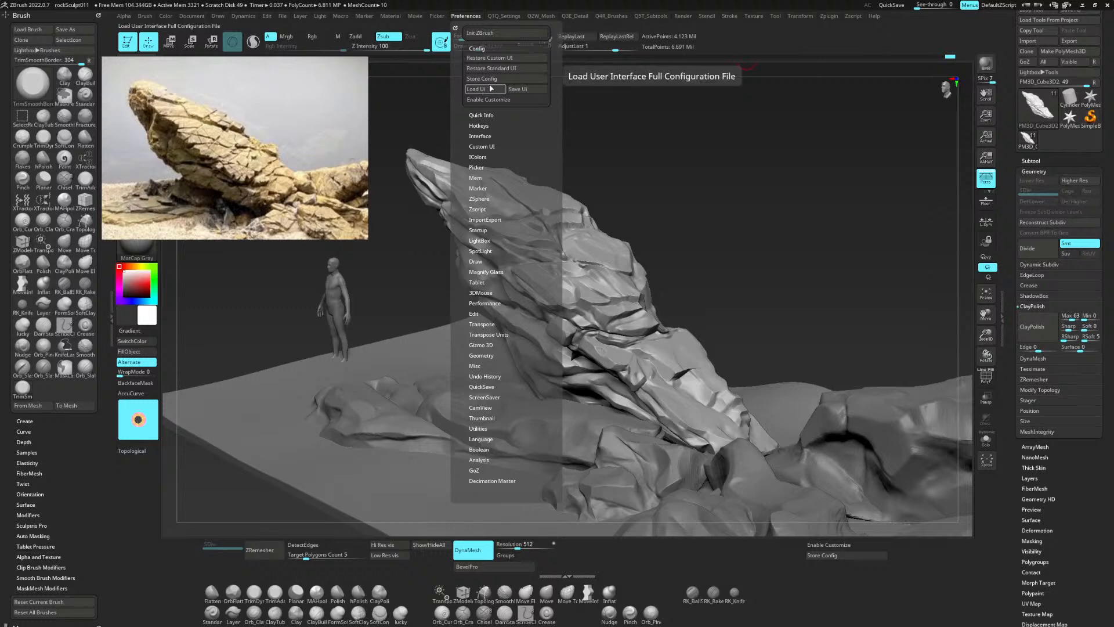
pyautogui.click(498, 100)
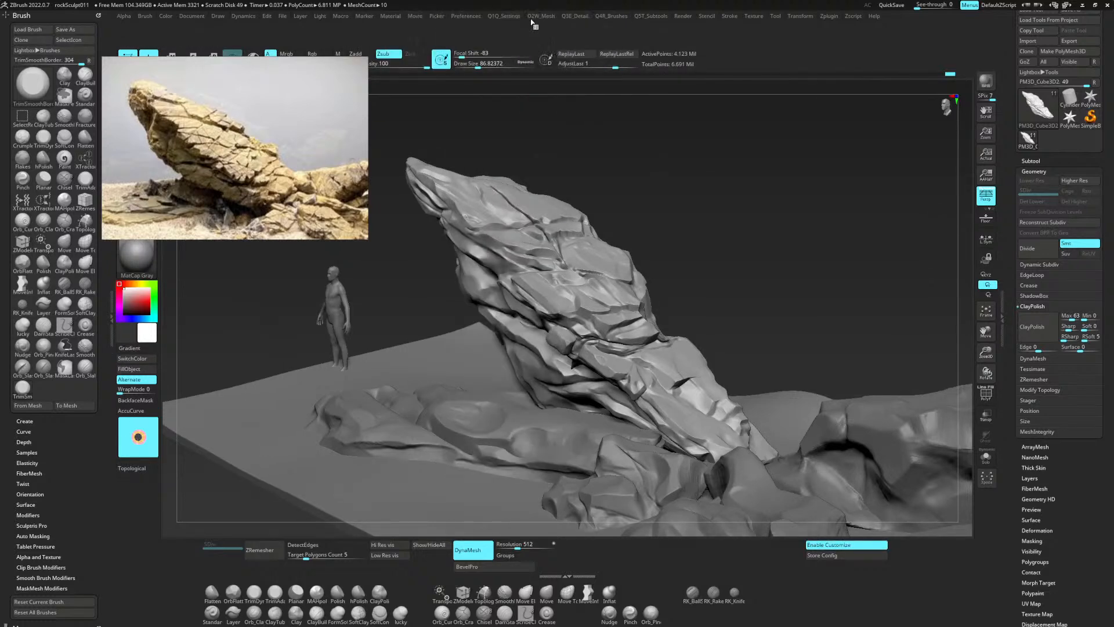
pyautogui.click(439, 19)
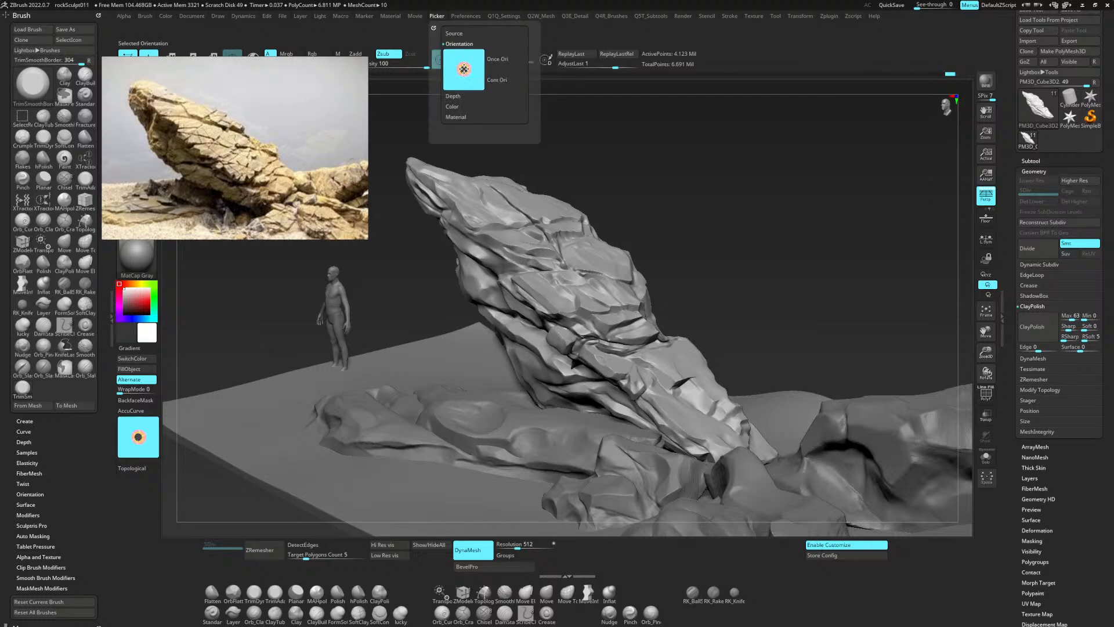
pyautogui.moveTo(464, 69)
pyautogui.keyDown('ctrl'); pyautogui.keyDown('alt'); pyautogui.mouseDown()
pyautogui.moveTo(458, 101)
pyautogui.moveTo(162, 419)
pyautogui.moveTo(465, 97)
pyautogui.mouseUp(); pyautogui.keyUp('alt'); pyautogui.keyUp('ctrl')
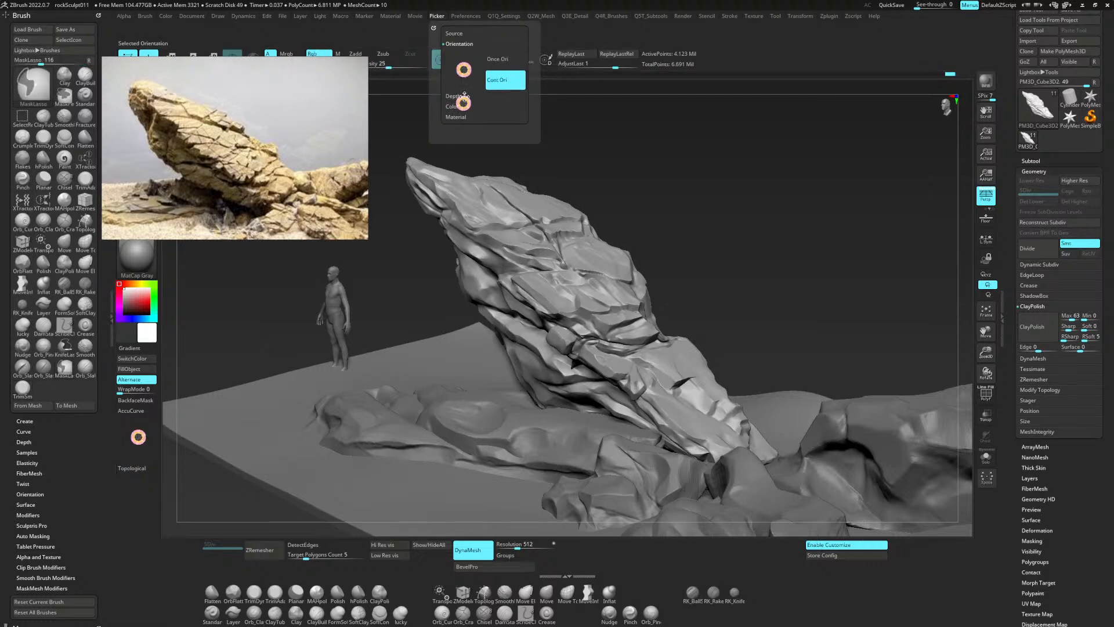
pyautogui.click(464, 69)
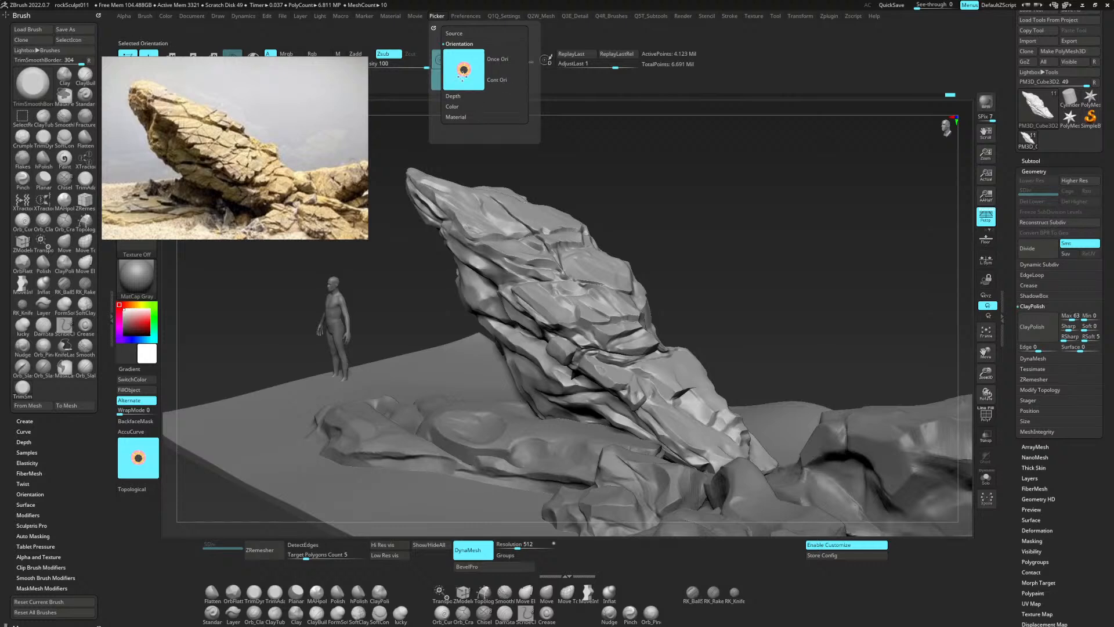
pyautogui.keyDown('ctrl'); pyautogui.keyDown('alt'); pyautogui.moveTo(453, 84); pyautogui.dragTo(503, 219); pyautogui.keyUp('alt'); pyautogui.keyUp('ctrl')
# Place Cont Ori and the Selected Orientation picker beneath Topological, activate Selected Orientation, and store the interface configuration.
pyautogui.moveTo(438, 17)
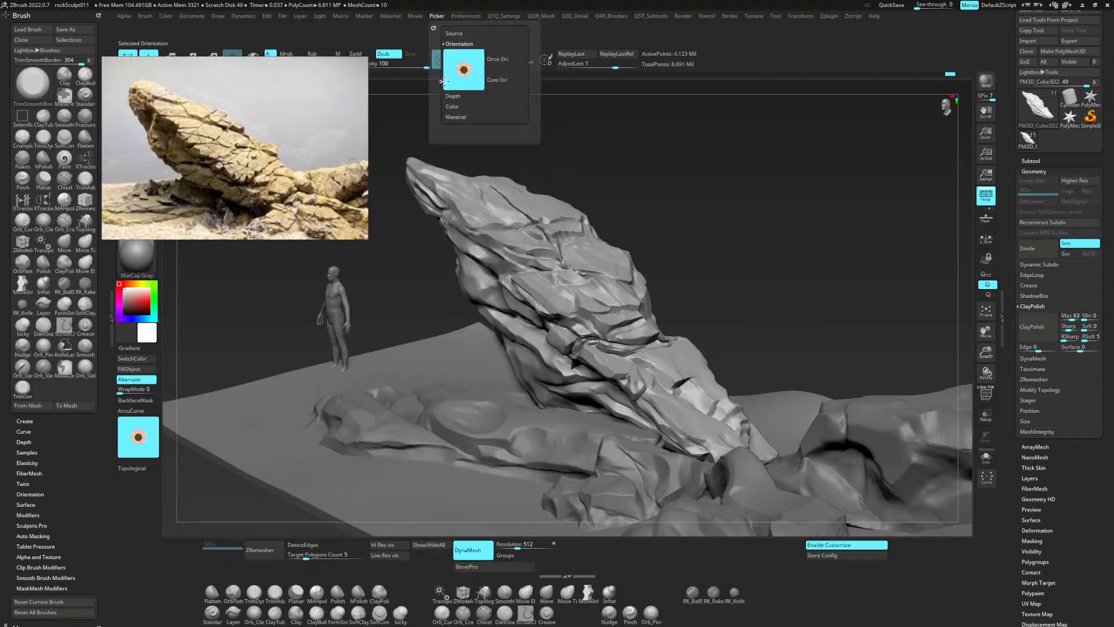
pyautogui.click(505, 80)
pyautogui.moveTo(505, 80)
pyautogui.keyDown('ctrl'); pyautogui.keyDown('alt'); pyautogui.mouseDown()
pyautogui.moveTo(136, 540)
pyautogui.moveTo(138, 492)
pyautogui.mouseUp(); pyautogui.keyUp('alt'); pyautogui.keyUp('ctrl')
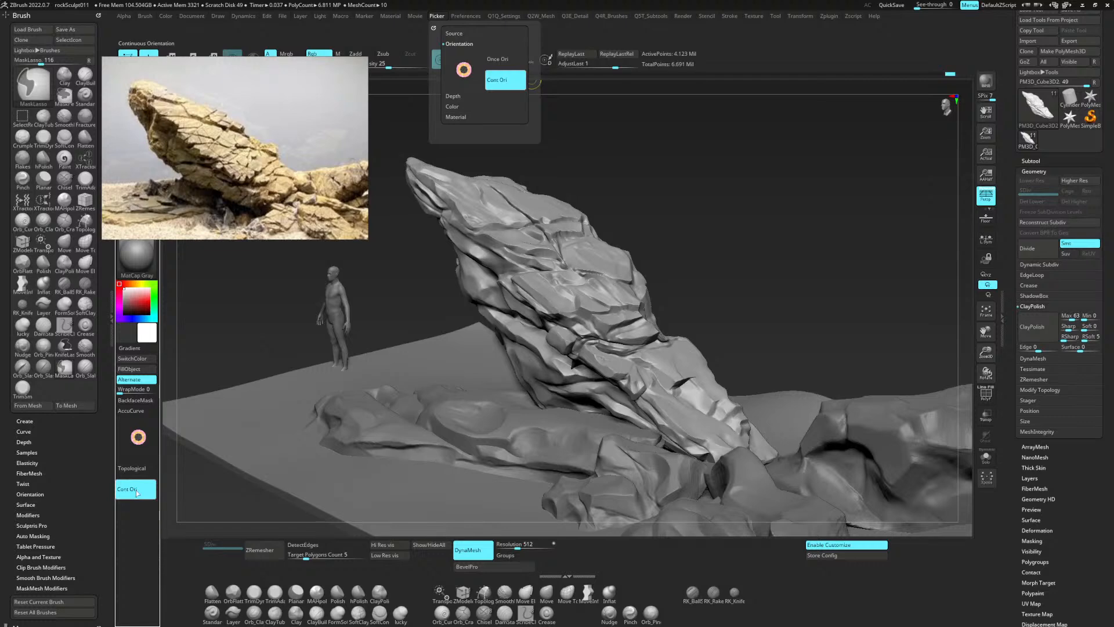
pyautogui.keyDown('ctrl'); pyautogui.keyDown('alt'); pyautogui.moveTo(138, 440); pyautogui.dragTo(138, 520); pyautogui.keyUp('alt'); pyautogui.keyUp('ctrl')
pyautogui.click(140, 520)
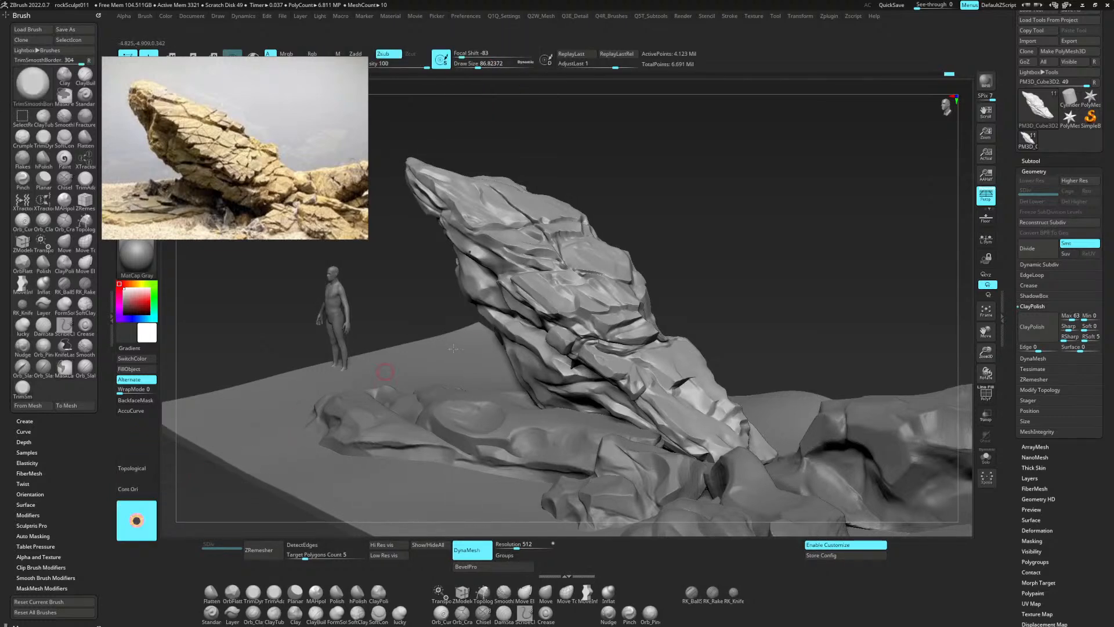
pyautogui.click(821, 556)
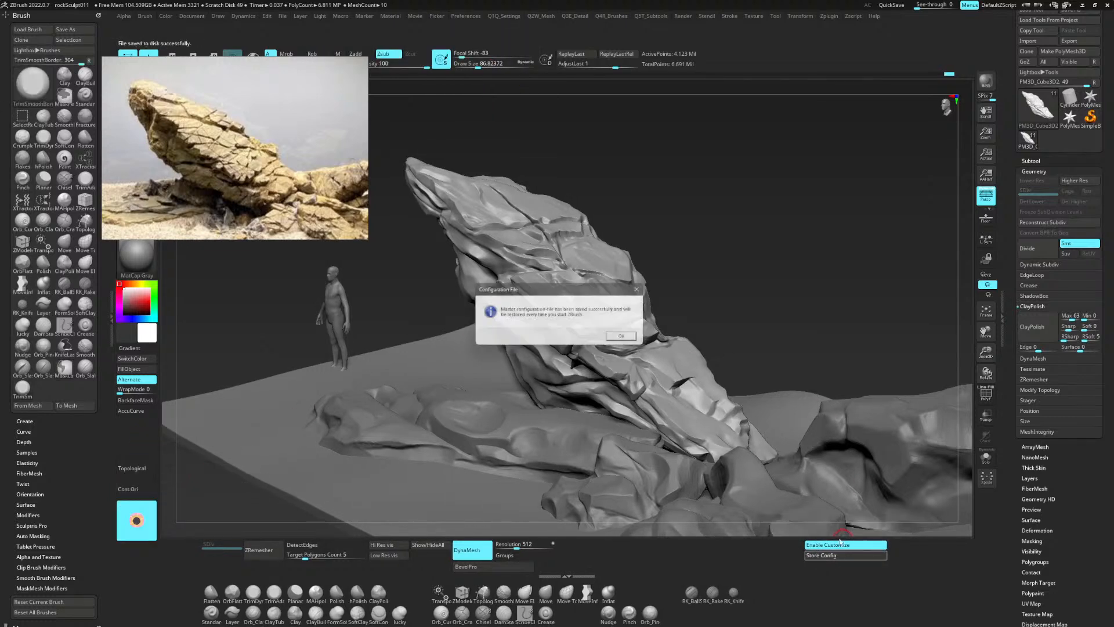
pyautogui.click(622, 340)
# Set a selected orientation for the TrimSmoothBorder brush and trim the upper middle face of the leaning rock.
pyautogui.moveTo(771, 249); pyautogui.dragTo(810, 163)
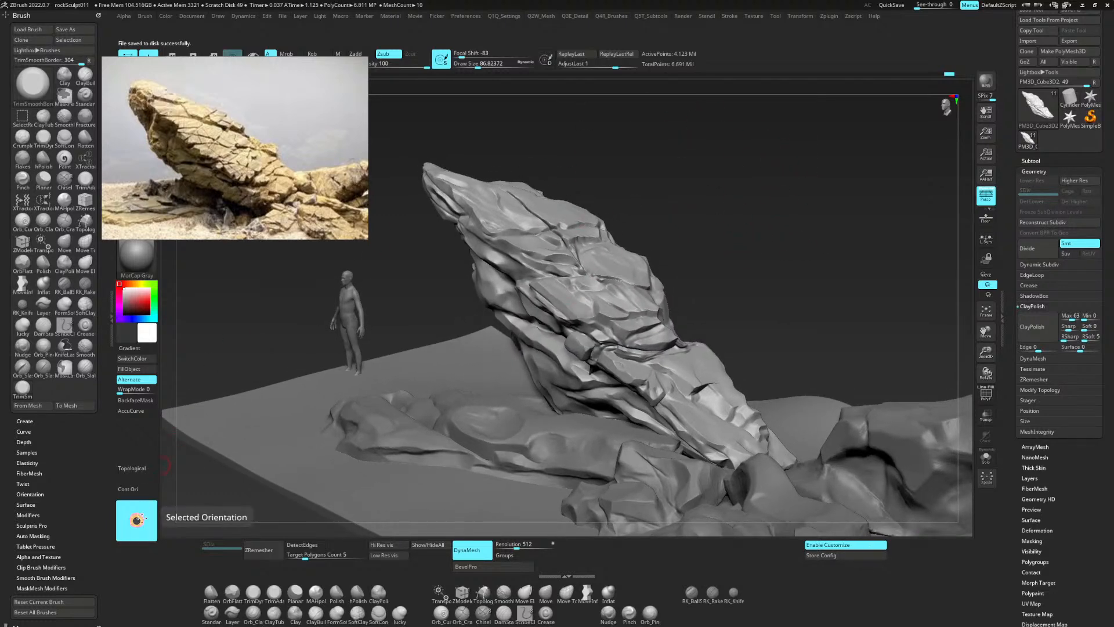
pyautogui.click(147, 518)
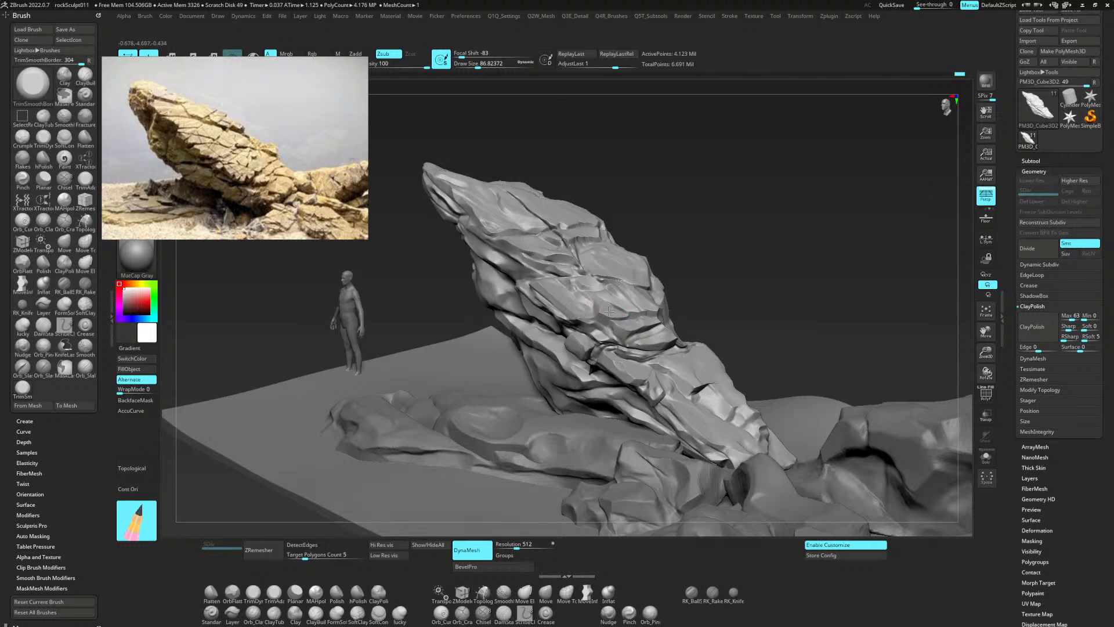
pyautogui.moveTo(756, 234); pyautogui.dragTo(769, 260)
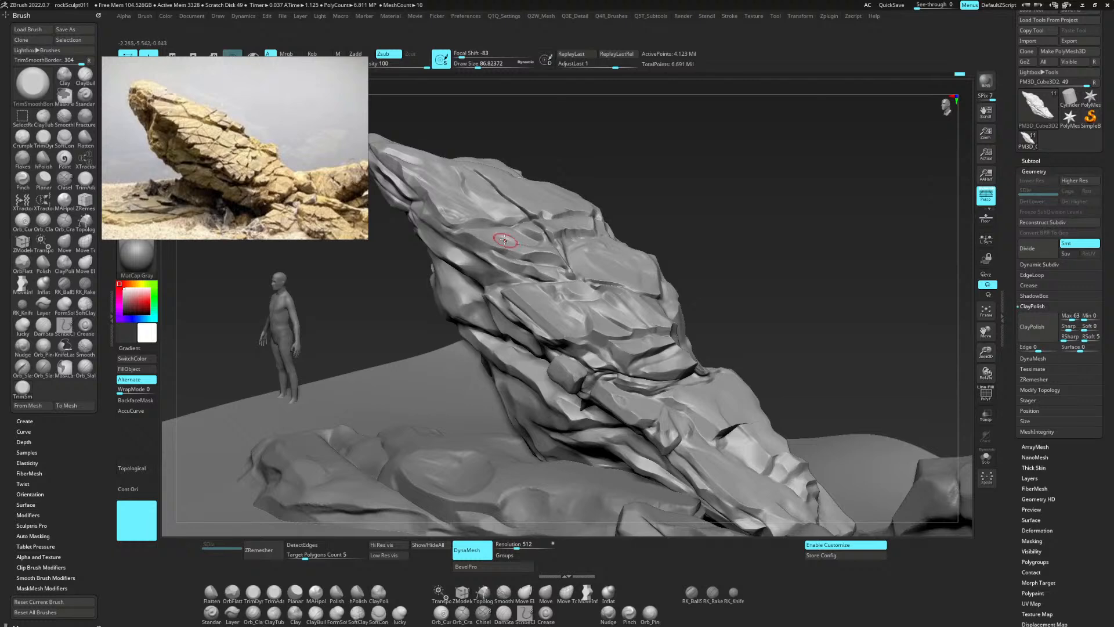
pyautogui.moveTo(530, 249)
pyautogui.mouseDown()
pyautogui.moveTo(558, 252)
pyautogui.moveTo(533, 229)
pyautogui.moveTo(560, 226)
pyautogui.mouseUp()
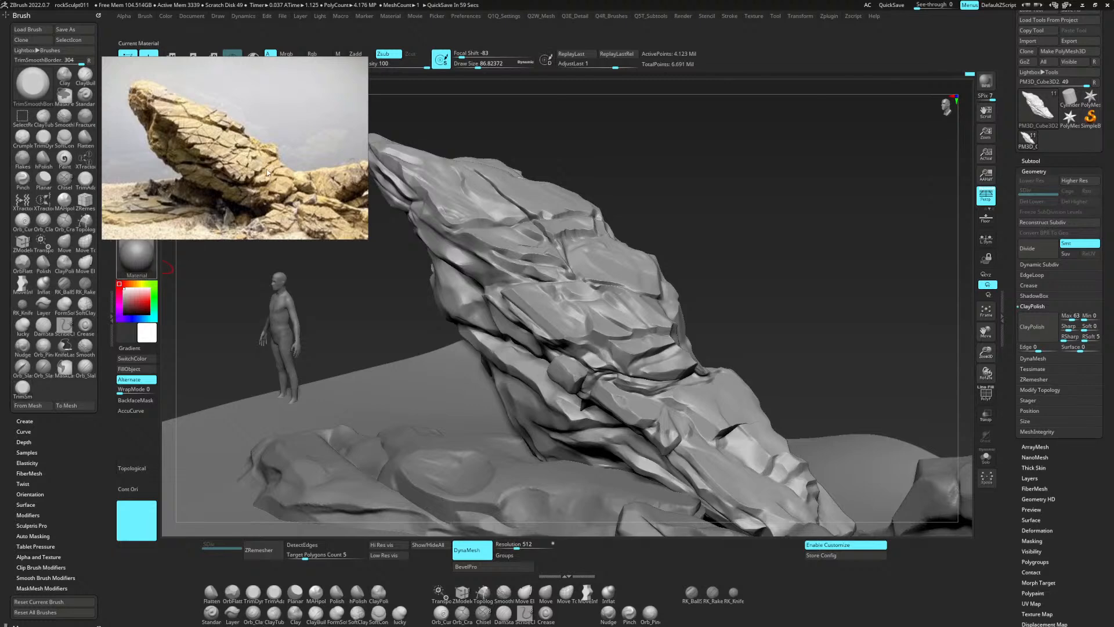
# Move the rock reference image off the brush controls to the empty canvas area on the other side of the sculpture.
pyautogui.hotkey('ctrl', 'alt', 's')
pyautogui.click(401, 26)
pyautogui.moveTo(322, 171); pyautogui.dragTo(801, 223)
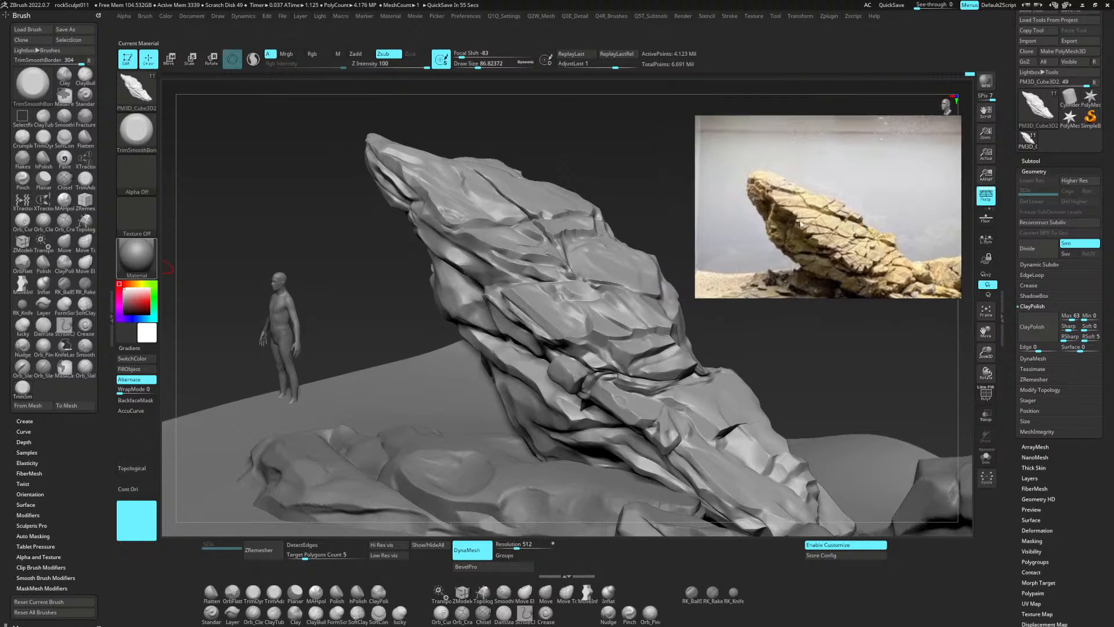
# Place the TrimSmoothBorder brush at the start of the custom brush row, before Flatten, and make it the active brush.
pyautogui.click(20, 393)
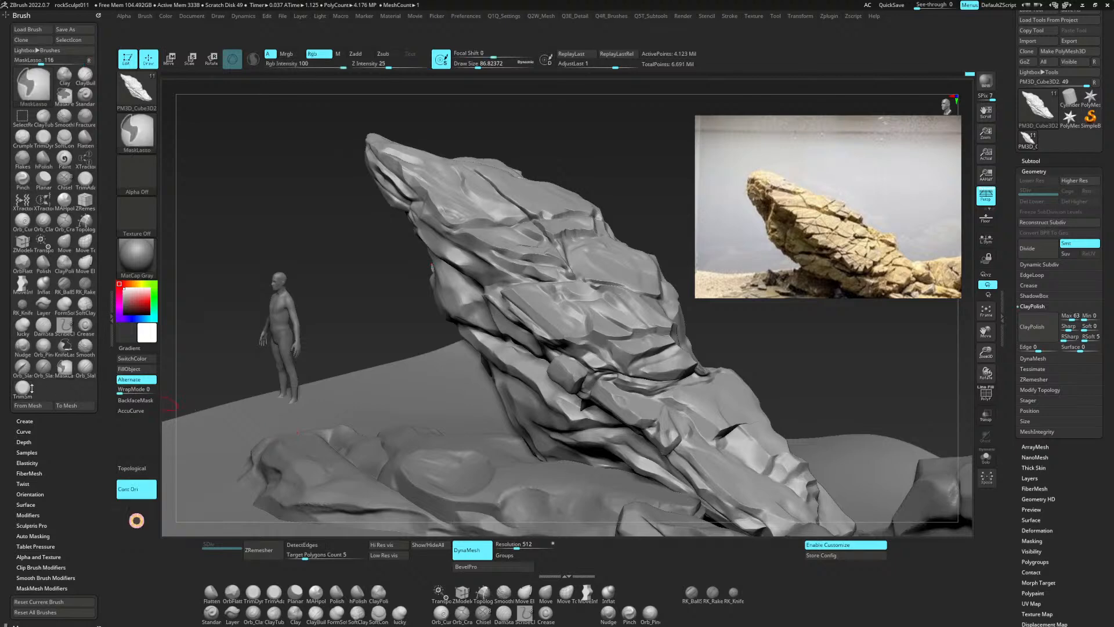
pyautogui.moveTo(24, 390)
pyautogui.keyDown('ctrl'); pyautogui.keyDown('alt'); pyautogui.mouseDown()
pyautogui.moveTo(437, 400)
pyautogui.moveTo(568, 522)
pyautogui.moveTo(601, 624)
pyautogui.moveTo(360, 586)
pyautogui.moveTo(253, 592)
pyautogui.mouseUp(); pyautogui.keyUp('alt'); pyautogui.keyUp('ctrl')
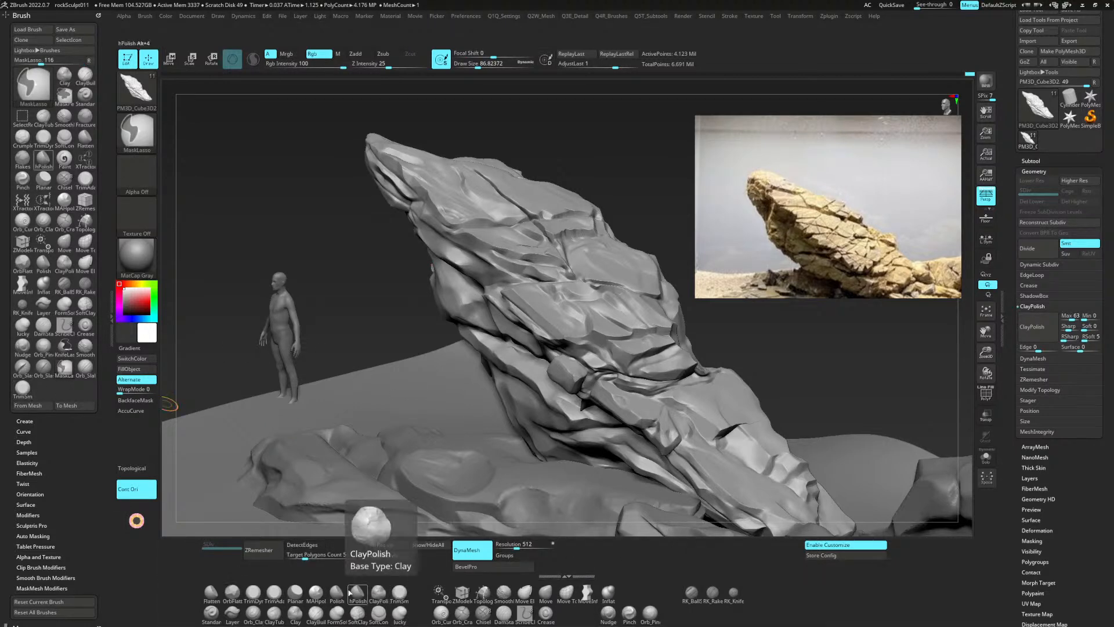
pyautogui.click(295, 593)
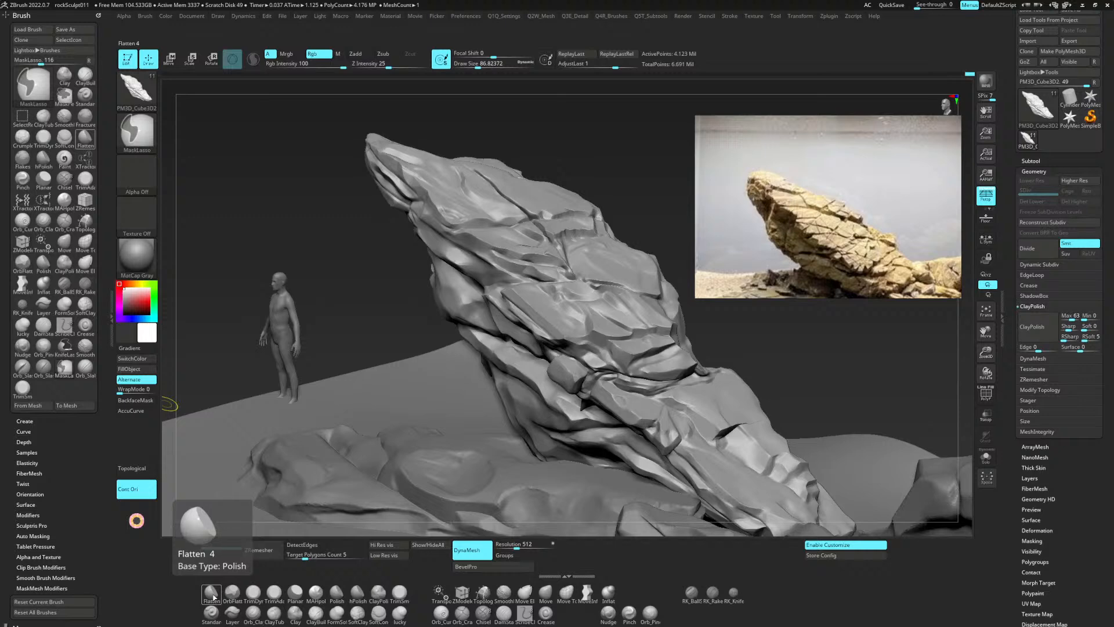
pyautogui.keyDown('ctrl'); pyautogui.keyDown('alt'); pyautogui.moveTo(399, 591); pyautogui.dragTo(191, 592); pyautogui.keyUp('alt'); pyautogui.keyUp('ctrl')
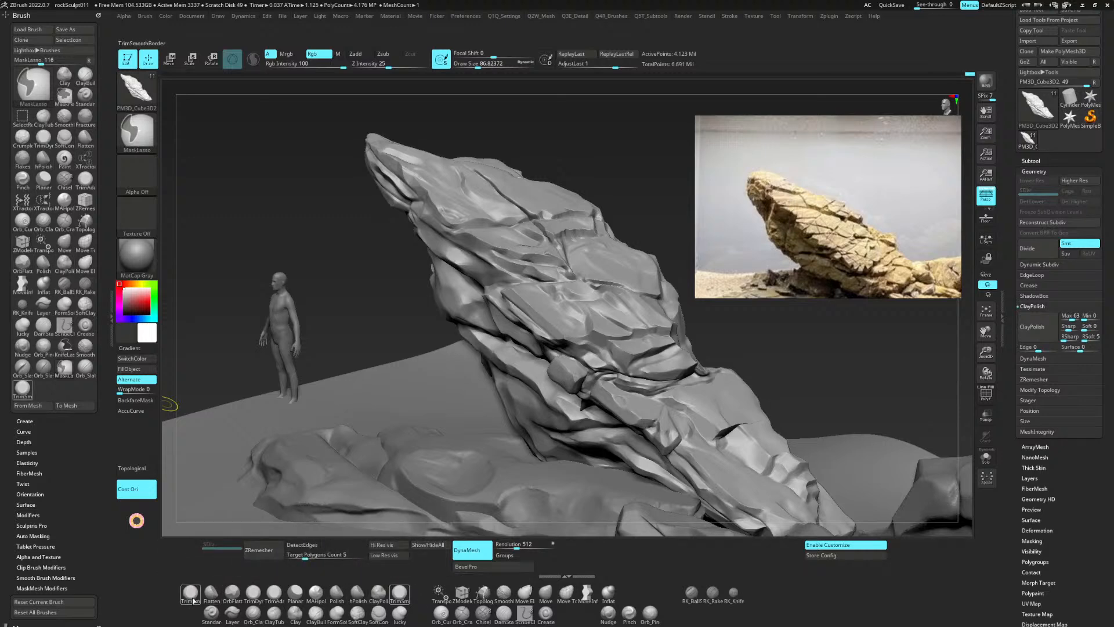
pyautogui.click(191, 592)
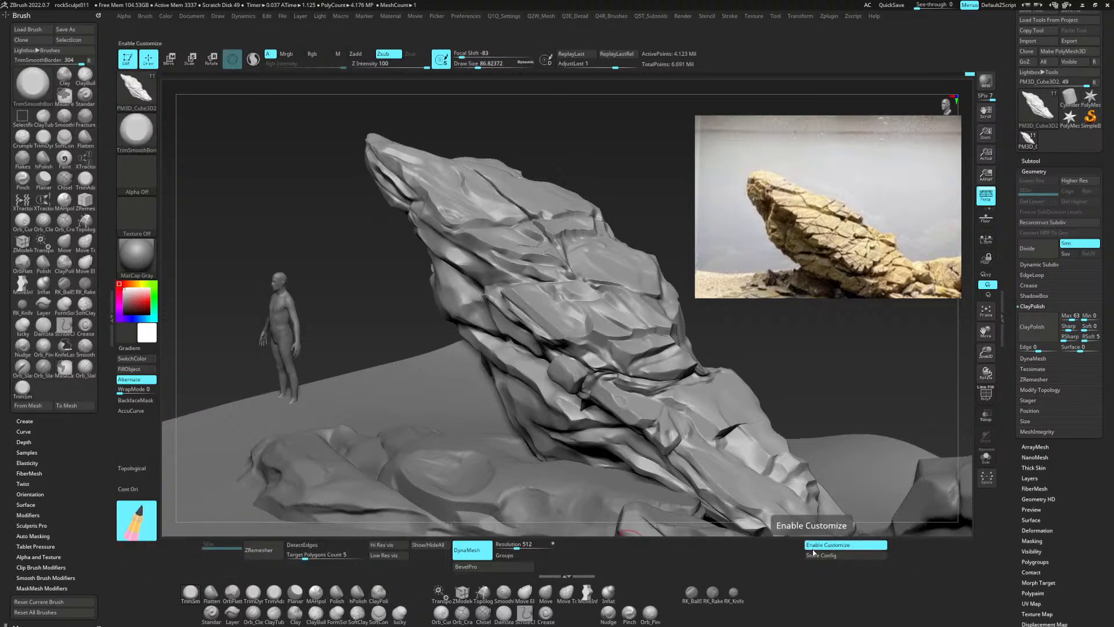
# Store the updated interface configuration and turn off interface customization.
pyautogui.click(834, 557)
pyautogui.press('Return')
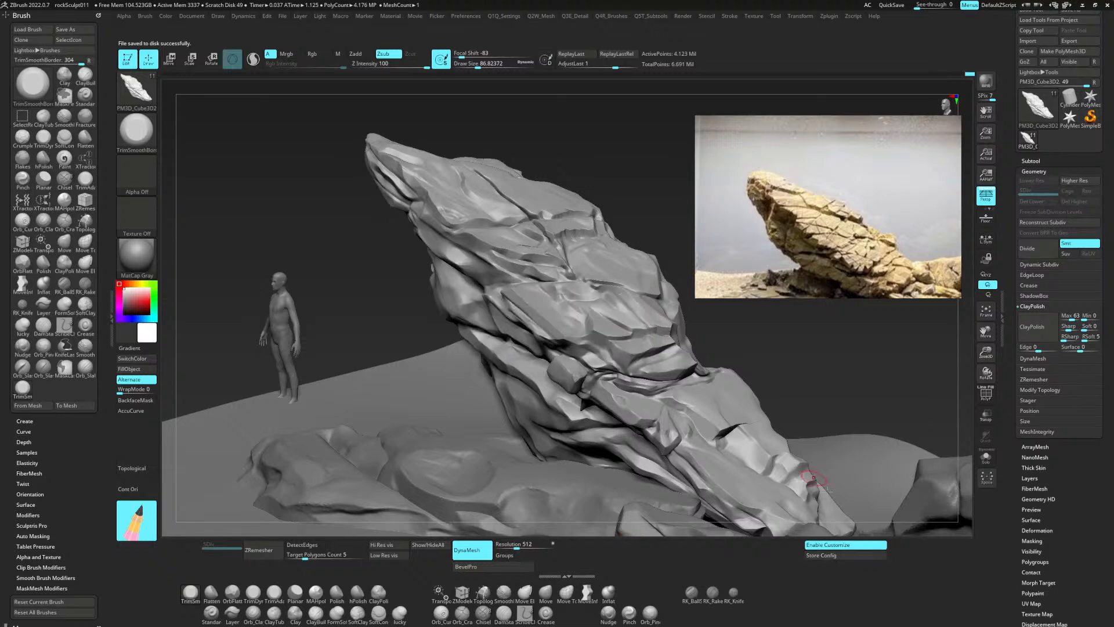
pyautogui.click(843, 546)
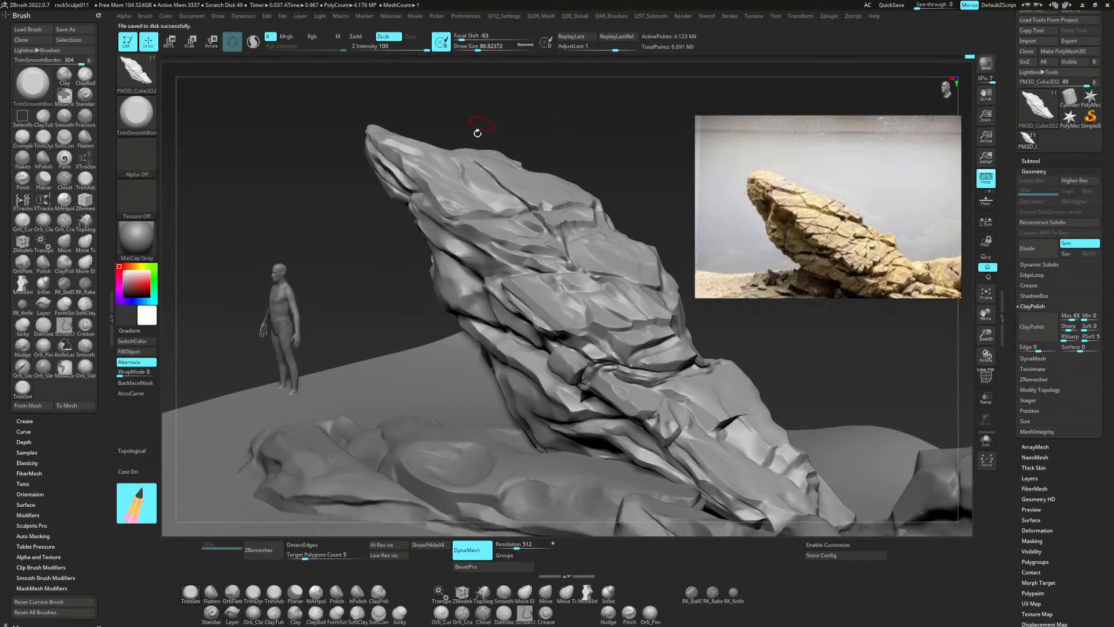
# Set TrimSmoothBorder's Z Intensity to 25 and trim planes along the rock's upper face and side ledges.
pyautogui.moveTo(458, 207); pyautogui.dragTo(441, 191)
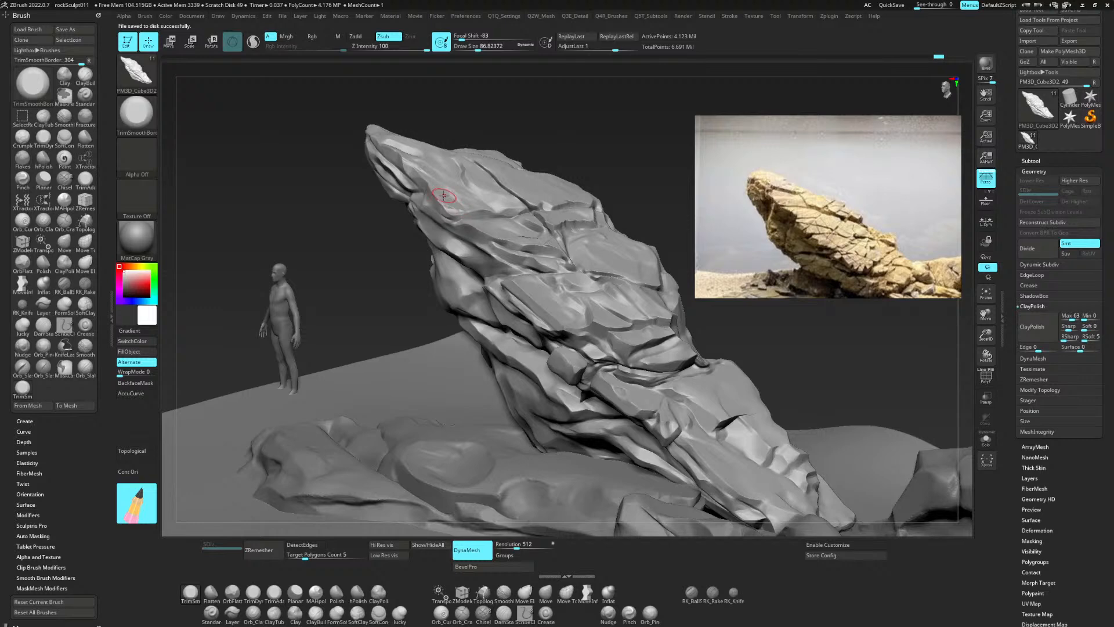
pyautogui.press('space')
pyautogui.moveTo(503, 243); pyautogui.dragTo(502, 242)
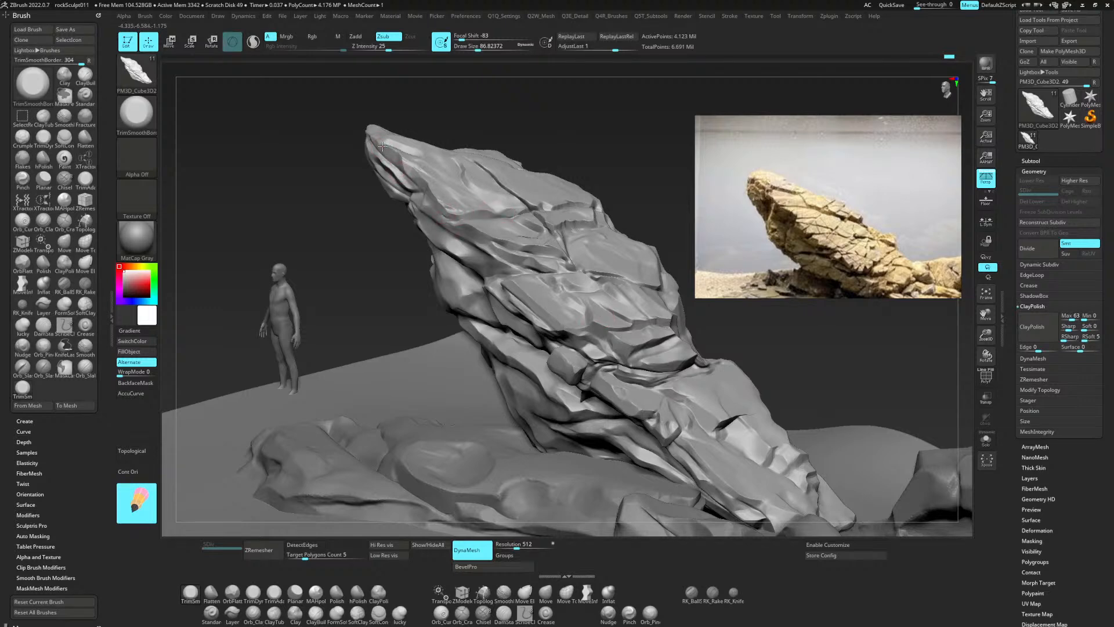
pyautogui.moveTo(450, 246); pyautogui.dragTo(461, 257)
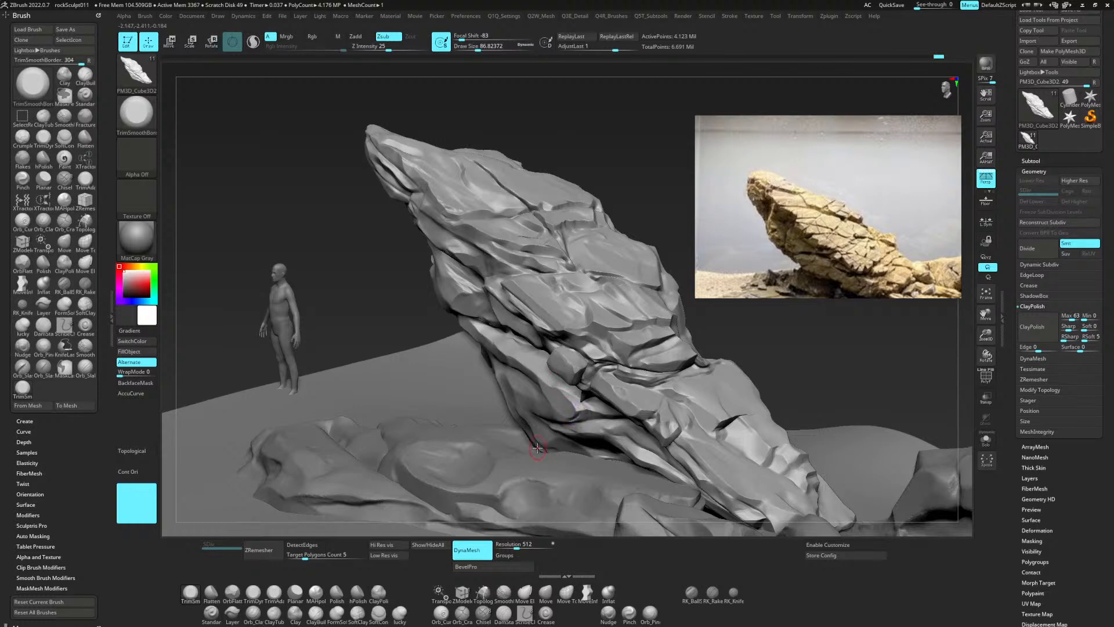
# Try the SmoothDirectional and hPolish brushes in alternation with TrimSmoothBorder around the rock's lower underside.
pyautogui.click(503, 593)
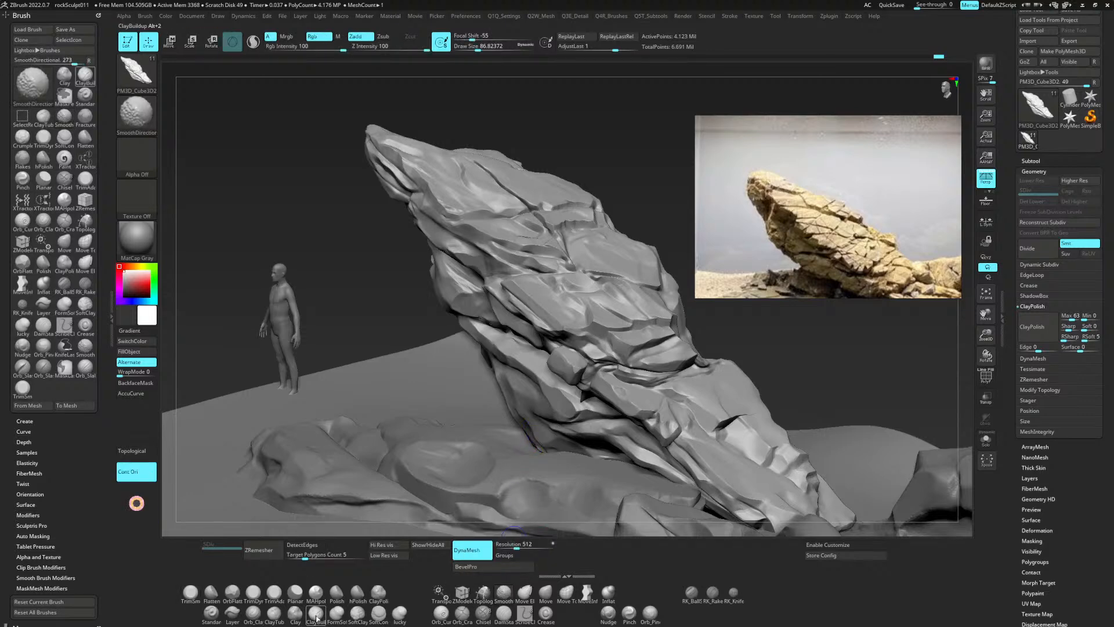
pyautogui.click(358, 593)
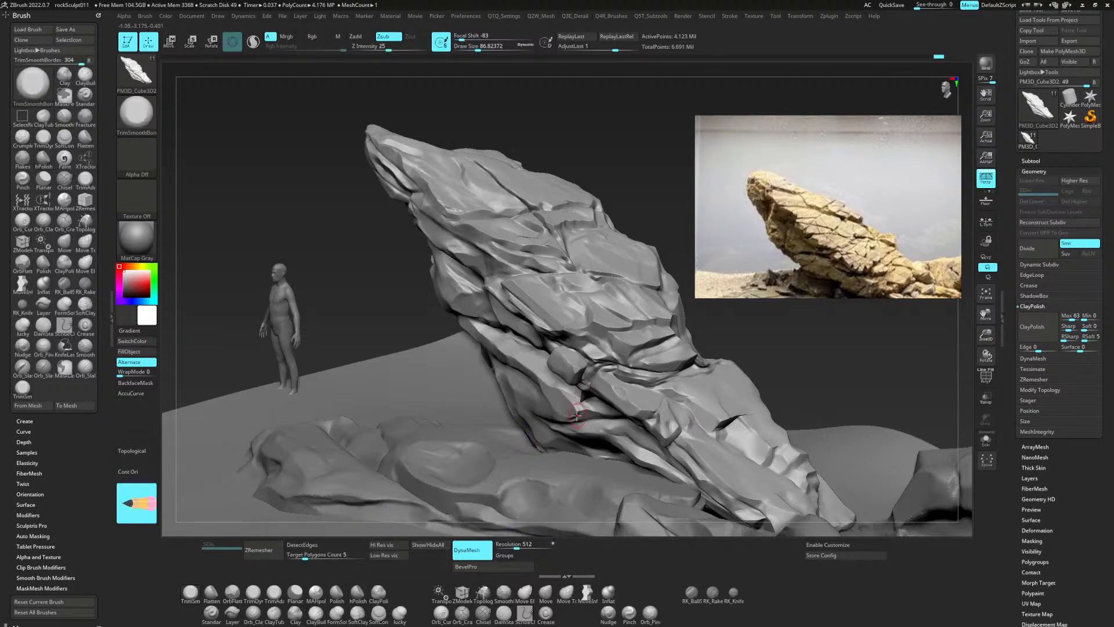
pyautogui.press('b')
pyautogui.press('h')
pyautogui.press('p')
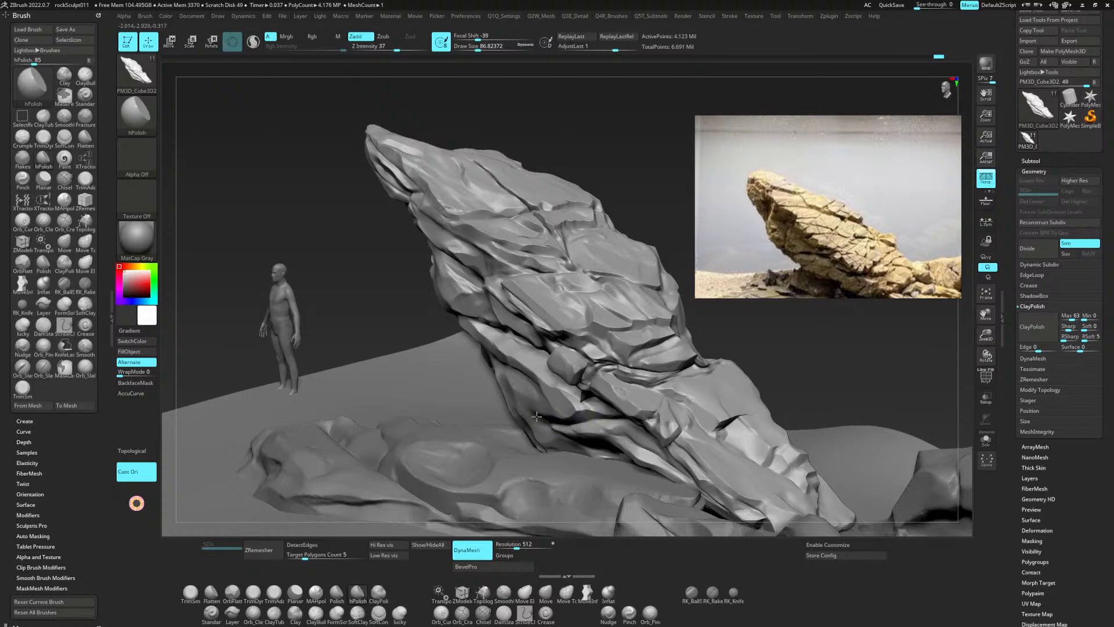
pyautogui.press('b')
pyautogui.press('t')
pyautogui.press('s')
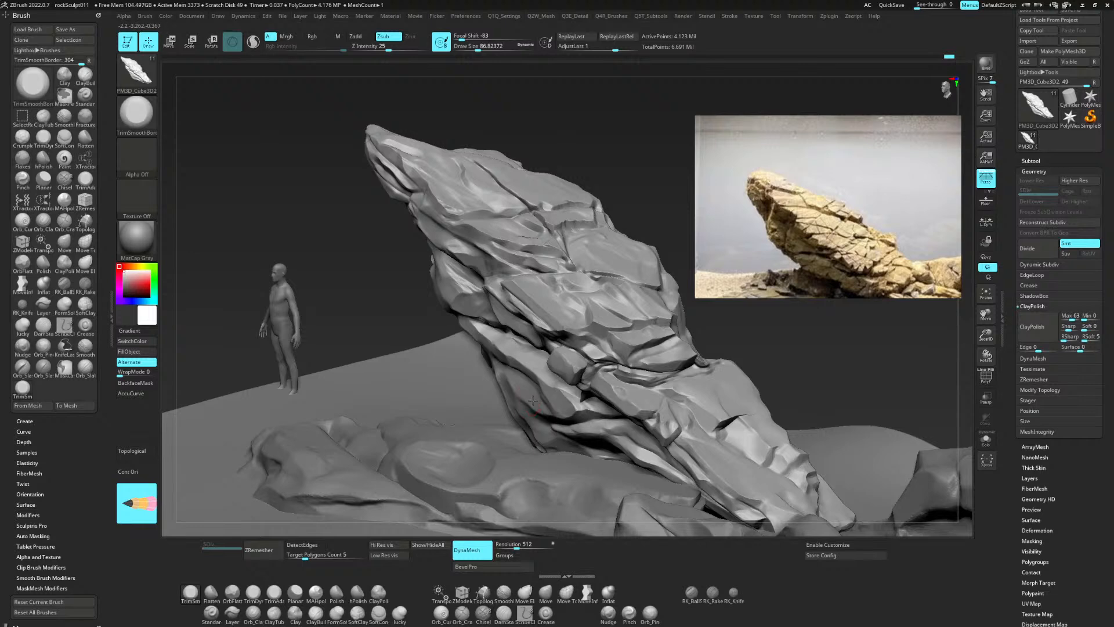
pyautogui.press('b')
pyautogui.press('h')
pyautogui.press('p')
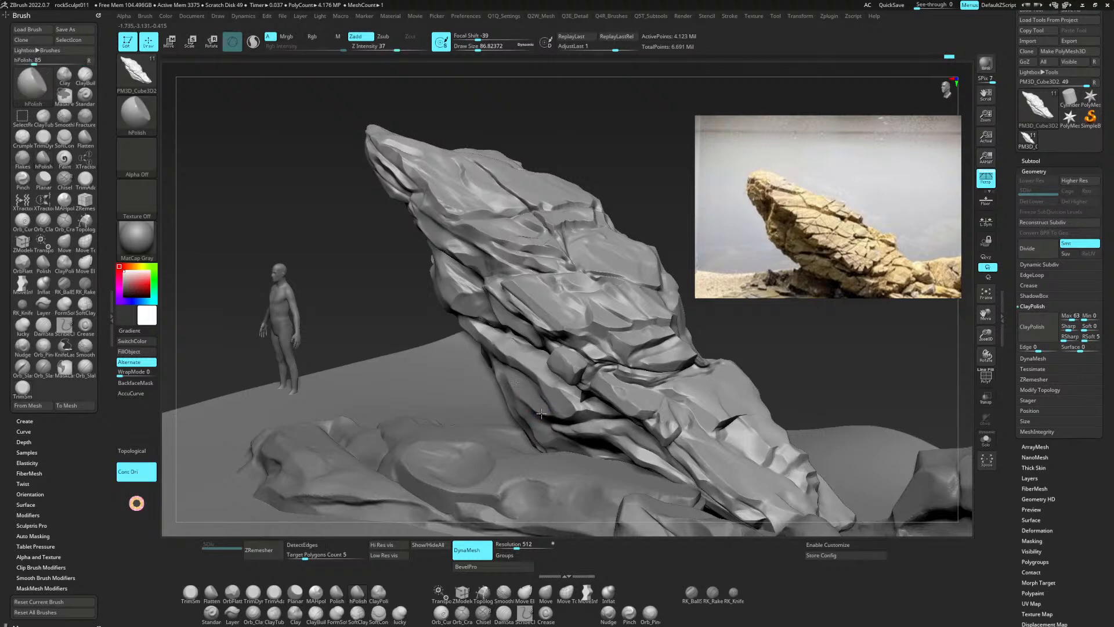
# Switch back to the TrimSmoothBorder brush and trim the recessed face on the rock's lower underside.
pyautogui.press('b')
pyautogui.press('t')
pyautogui.press('s')
pyautogui.moveTo(526, 412); pyautogui.dragTo(511, 398)
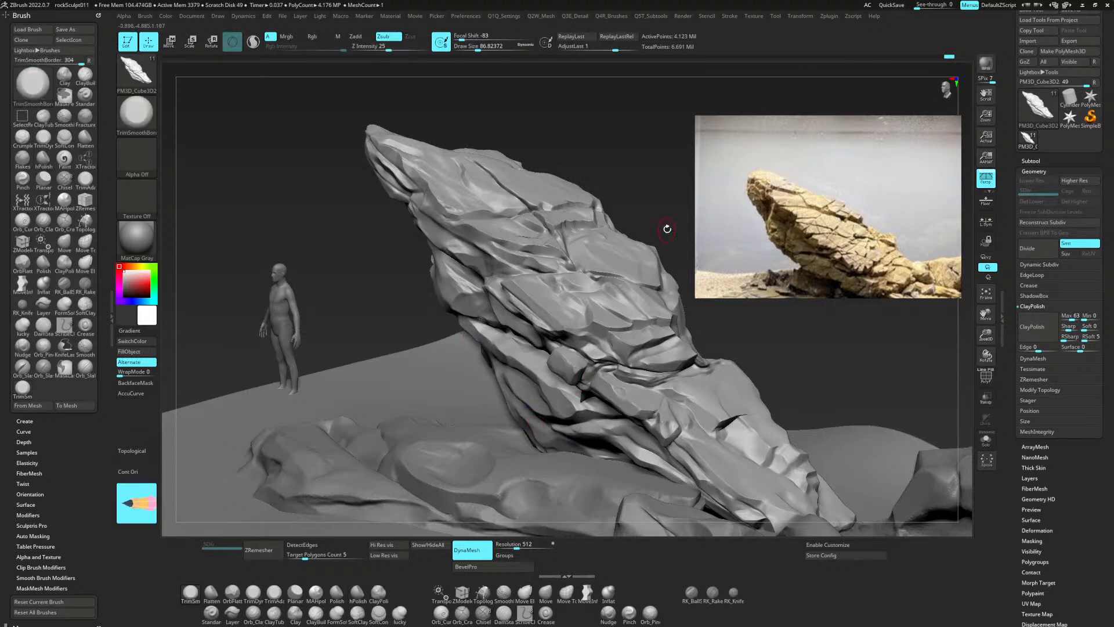
# Pick a new TrimSmoothBorder orientation from the rock's middle face and reduce the Draw Size to about 65.
pyautogui.moveTo(627, 229); pyautogui.dragTo(644, 194)
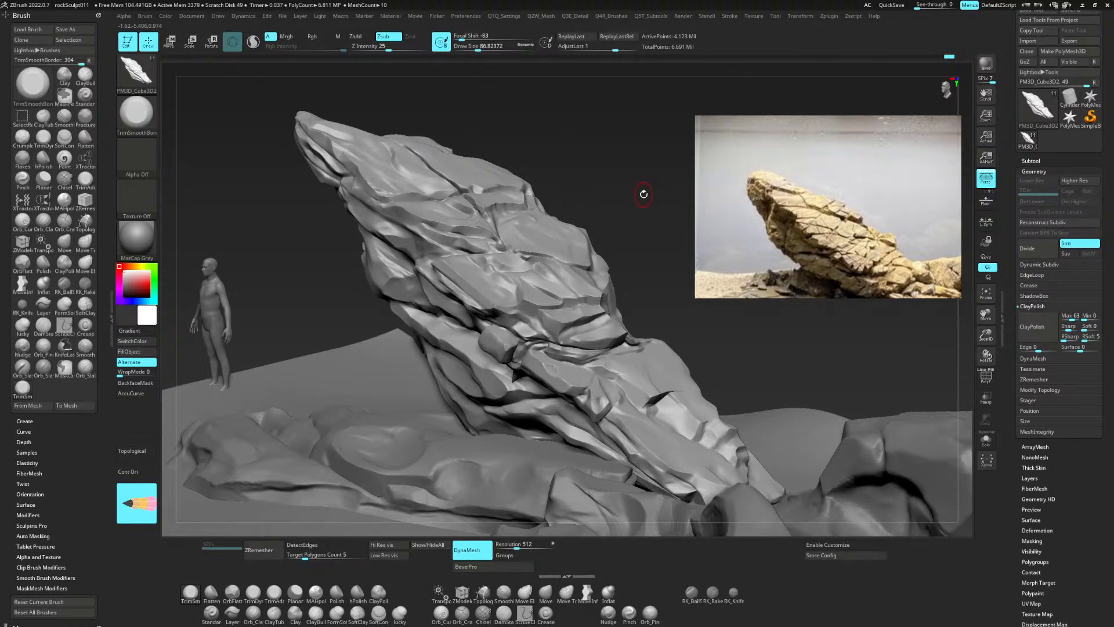
pyautogui.moveTo(661, 275); pyautogui.dragTo(652, 267)
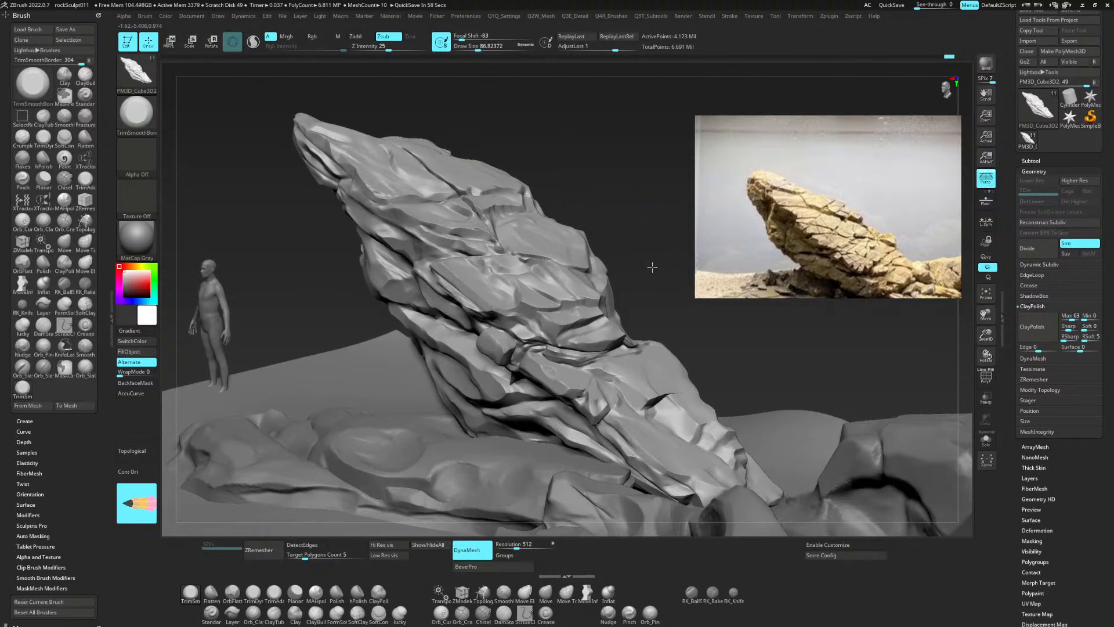
pyautogui.moveTo(138, 499)
pyautogui.mouseDown()
pyautogui.moveTo(391, 311)
pyautogui.moveTo(632, 384)
pyautogui.moveTo(667, 380)
pyautogui.moveTo(574, 328)
pyautogui.moveTo(548, 329)
pyautogui.mouseUp()
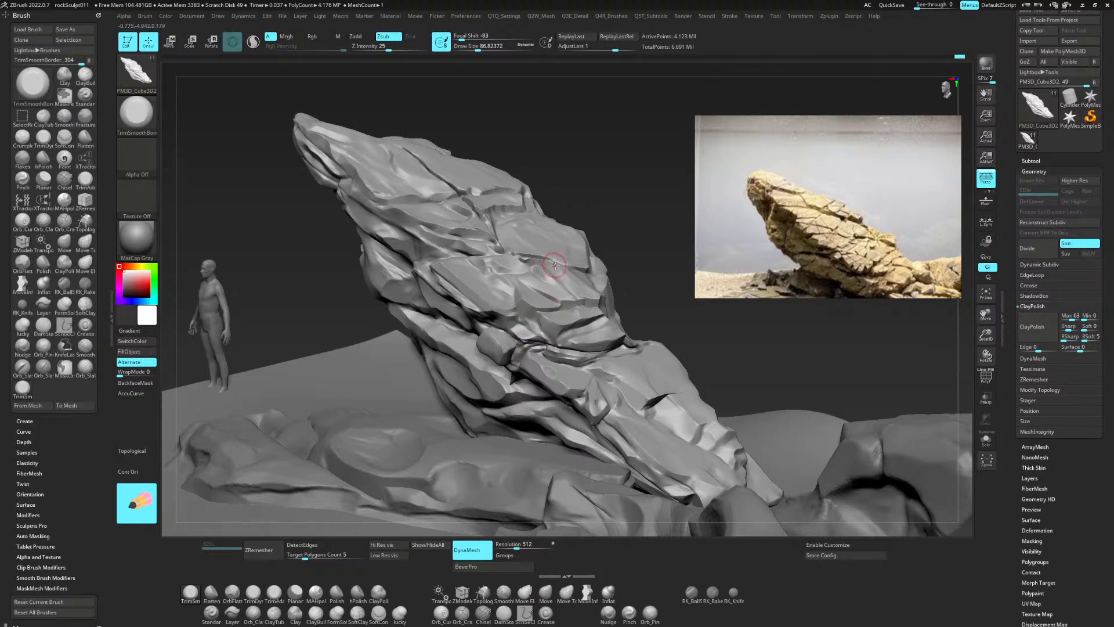
pyautogui.press('space')
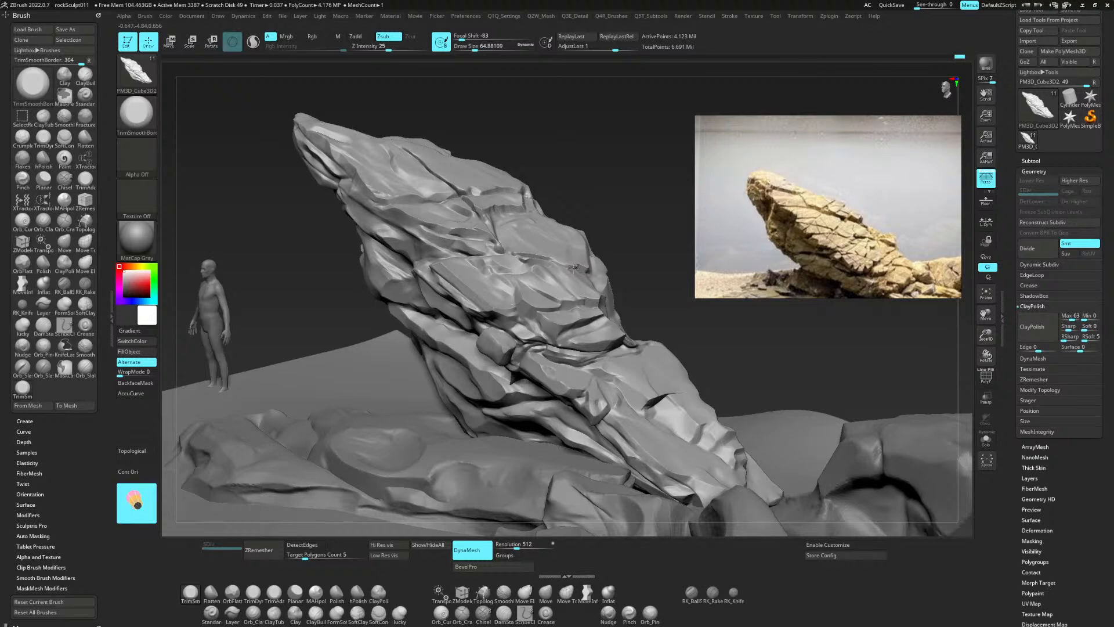
# Switch to the Firefox window showing a ZBrush instructor's YouTube channel and highlight the channel name.
pyautogui.hotkey('alt', 'Tab')
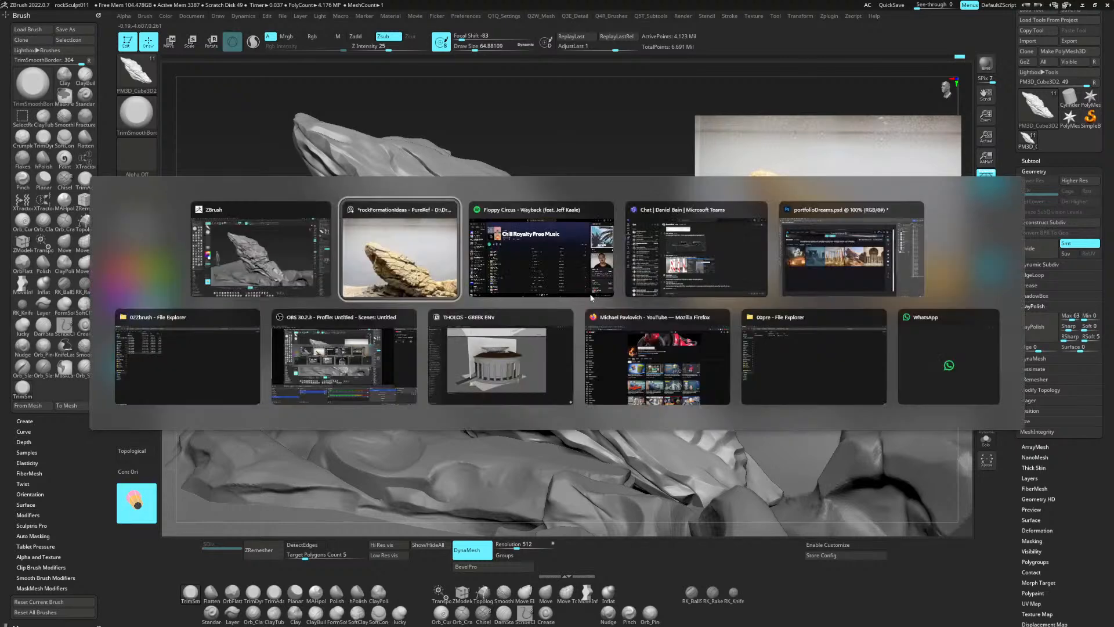
pyautogui.hotkey('alt', 'Tab')
pyautogui.hotkey('alt', 'Tab')
pyautogui.hotkey('alt', 'Tab')
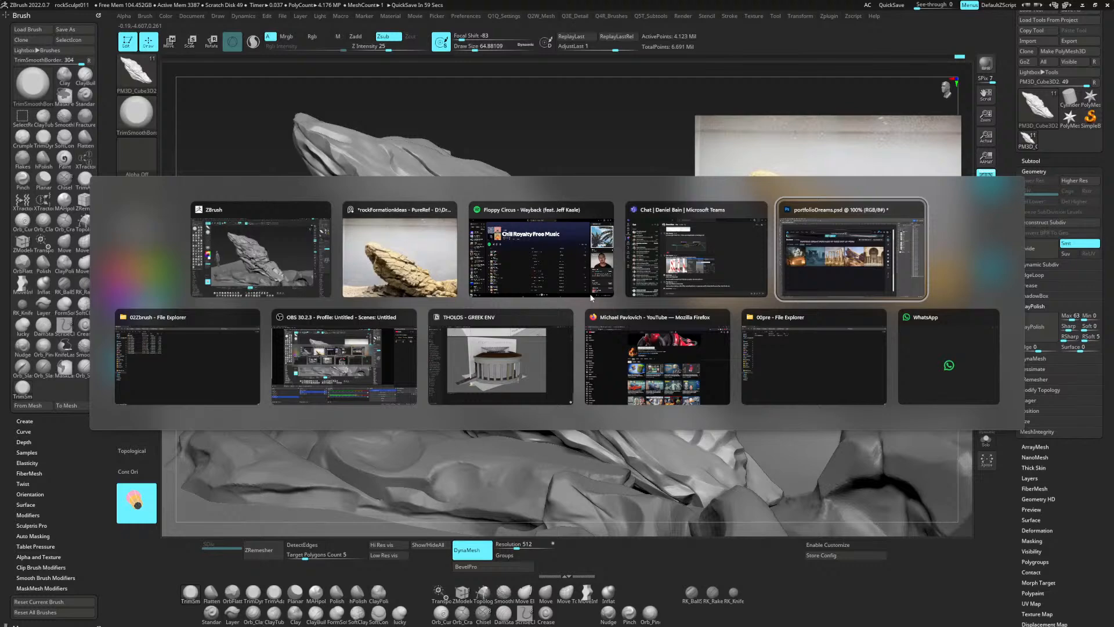
pyautogui.hotkey('alt', 'Tab')
pyautogui.hotkey('alt', 'Tab')
pyautogui.hotkey('alt', 'Tab')
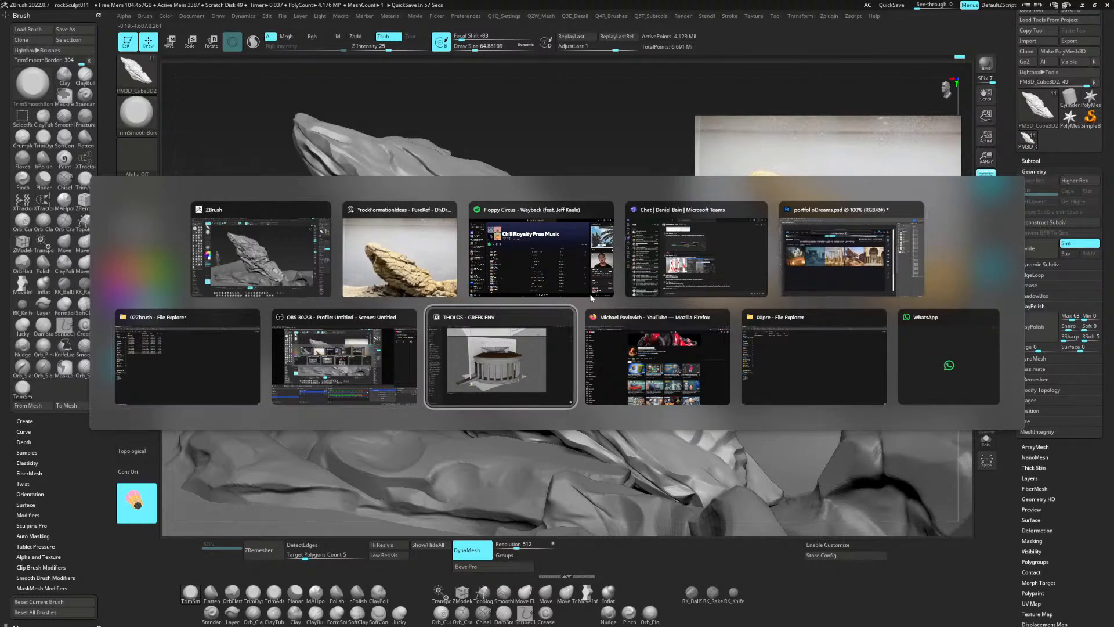
pyautogui.hotkey('alt', 'Tab')
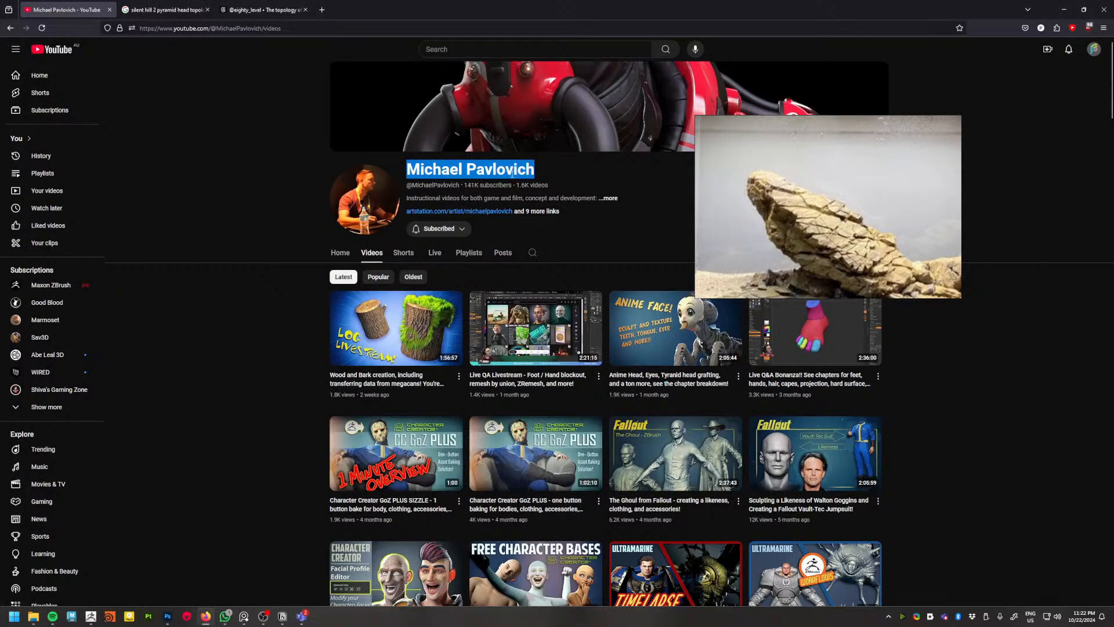
pyautogui.moveTo(552, 167); pyautogui.dragTo(411, 176)
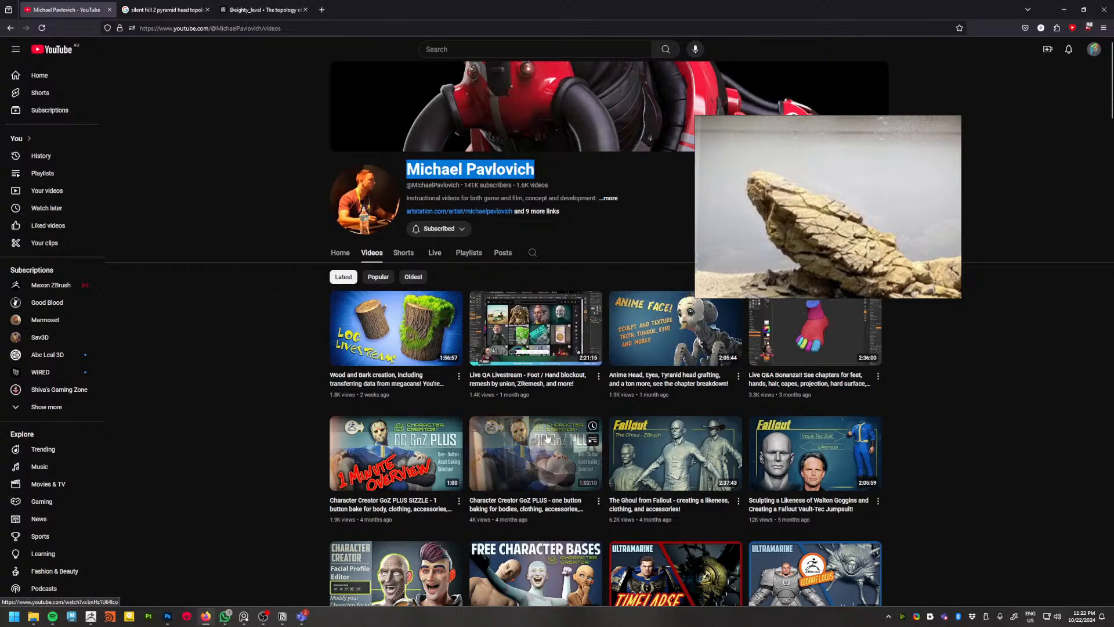
# Browse the channel's video list down to the older uploads and return to ZBrush.
pyautogui.scroll(-1, 506, 471)
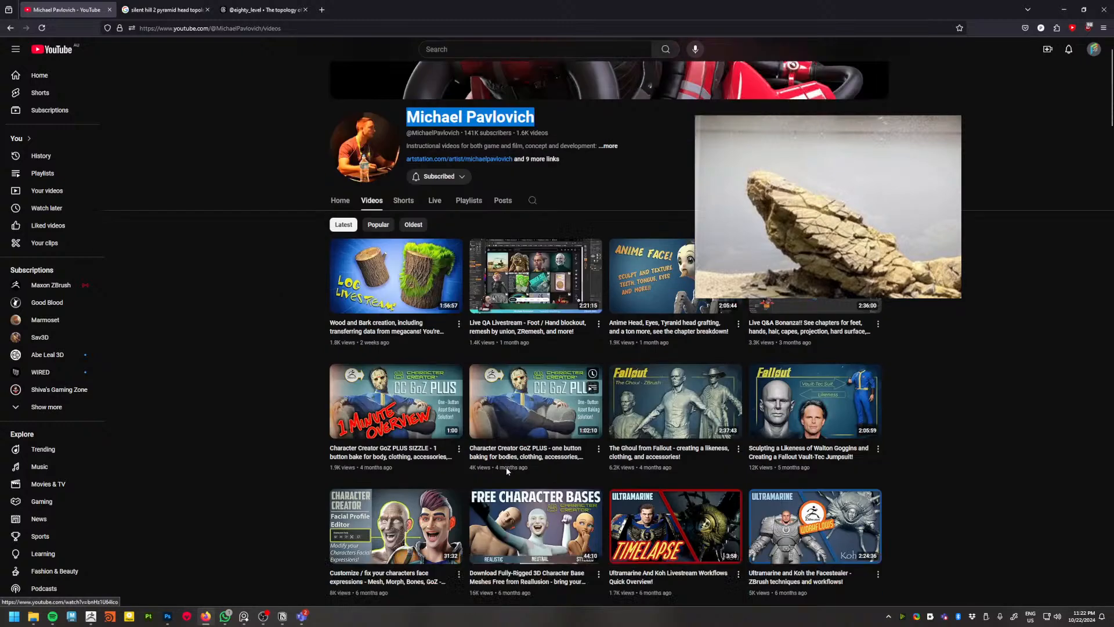
pyautogui.scroll(-2, 506, 470)
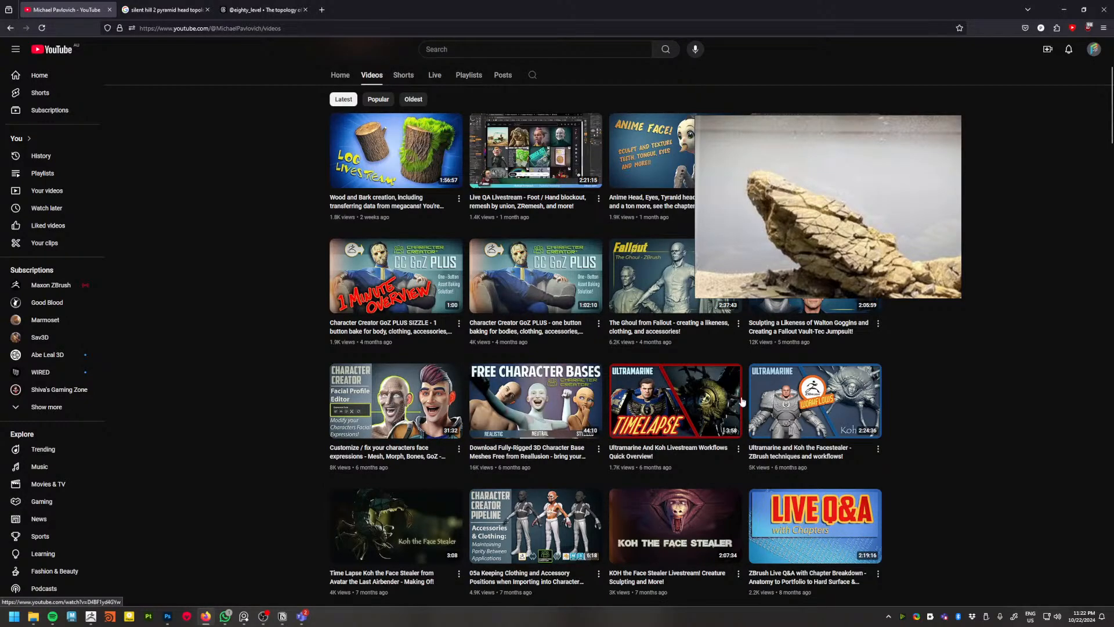
pyautogui.scroll(-15, 556, 454)
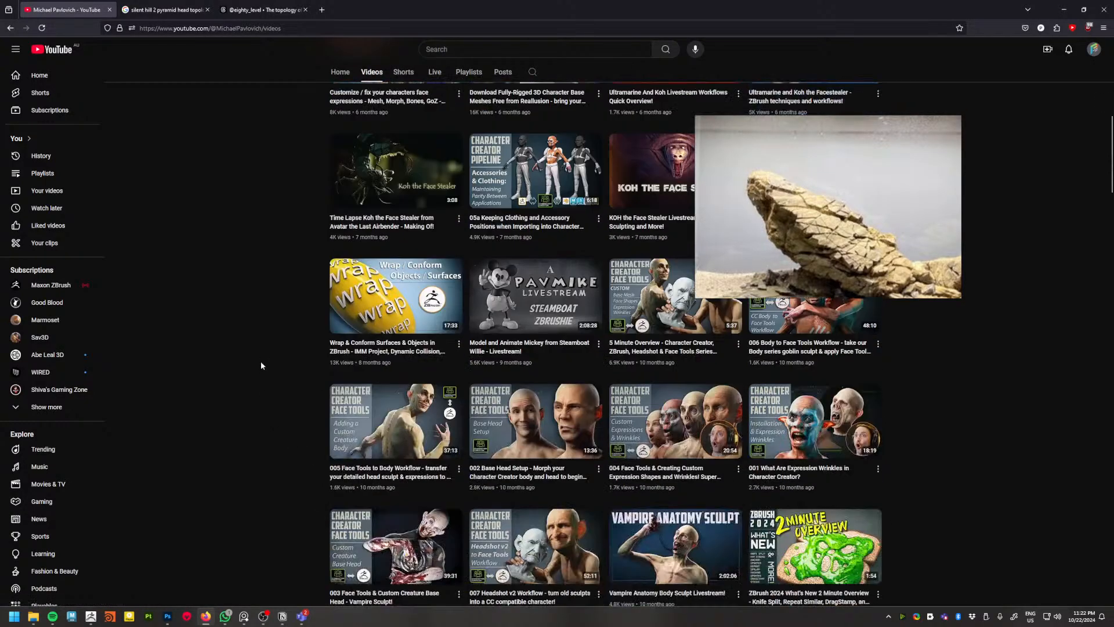
pyautogui.scroll(-20, 283, 422)
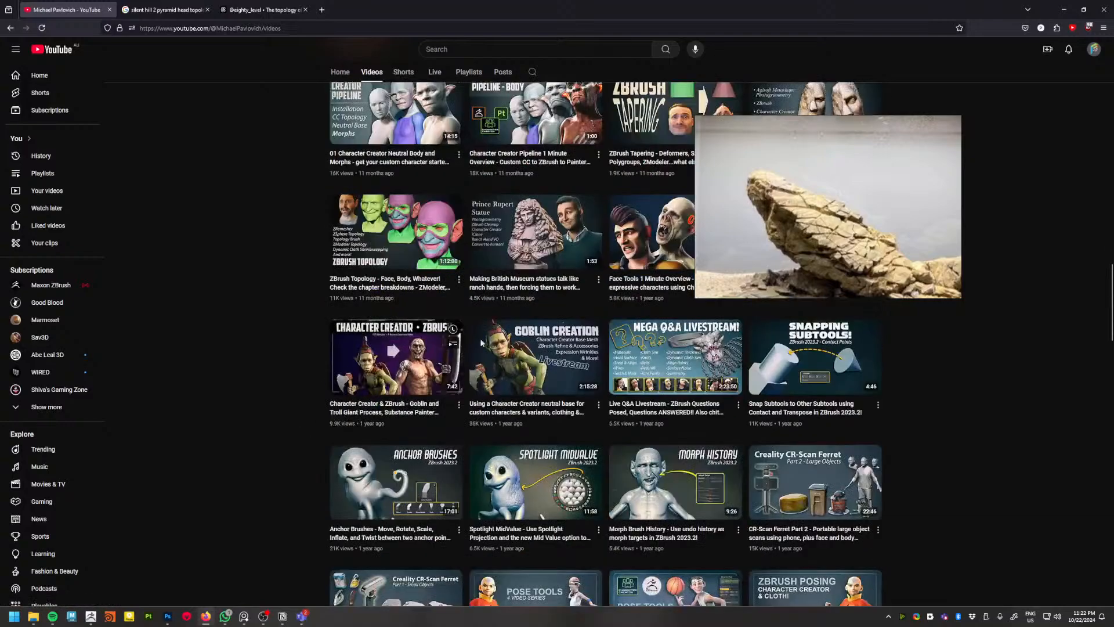
pyautogui.scroll(-20, 434, 422)
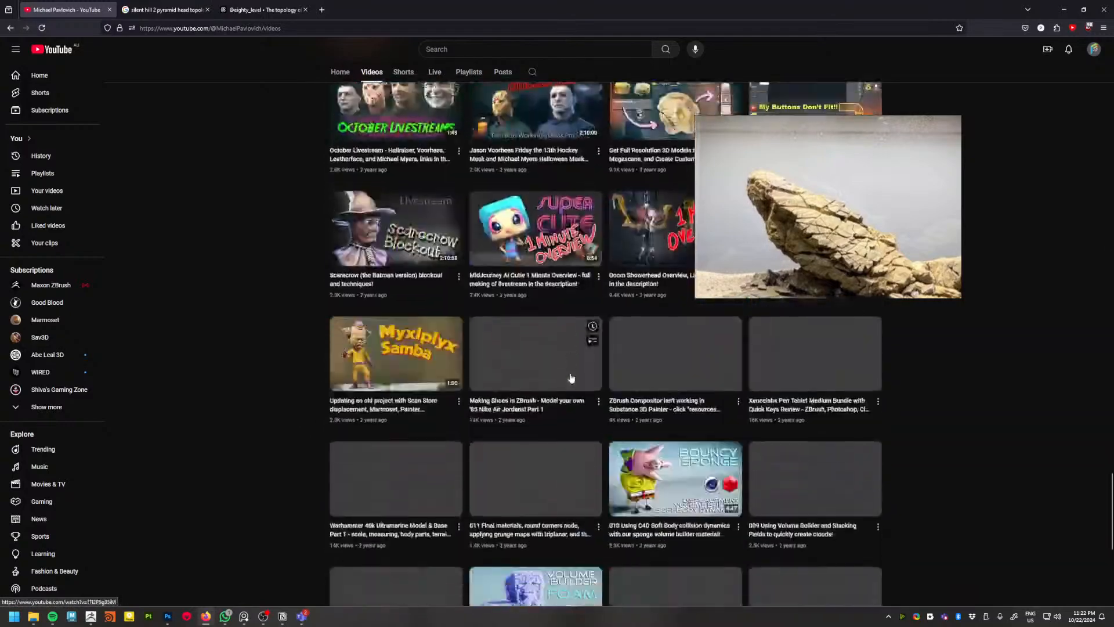
pyautogui.scroll(2, 414, 404)
pyautogui.scroll(-4, 413, 404)
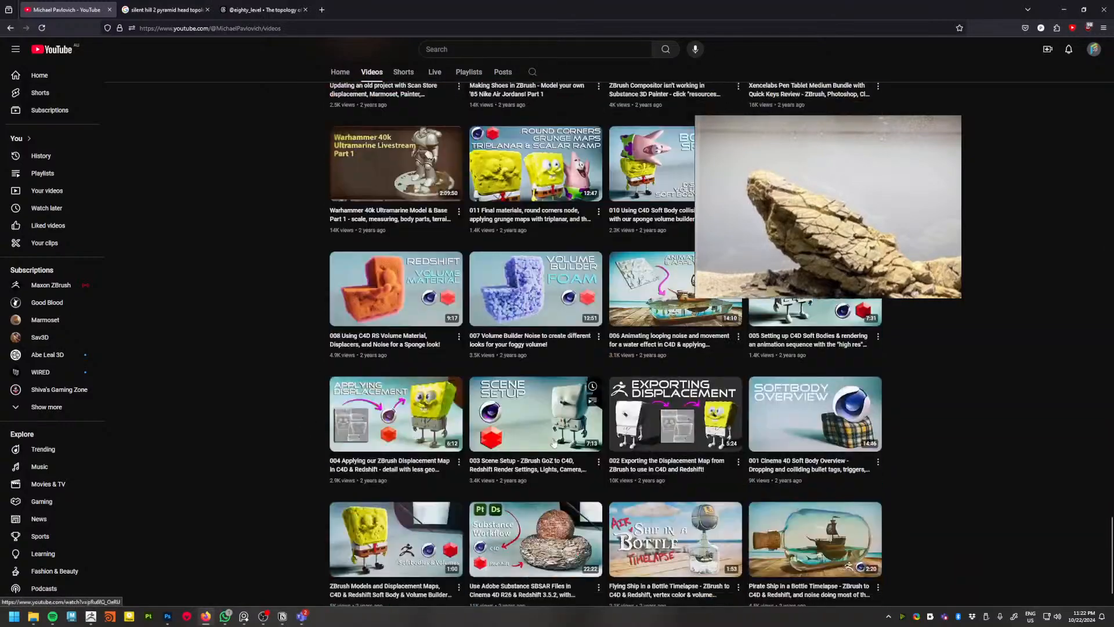
pyautogui.click(1062, 10)
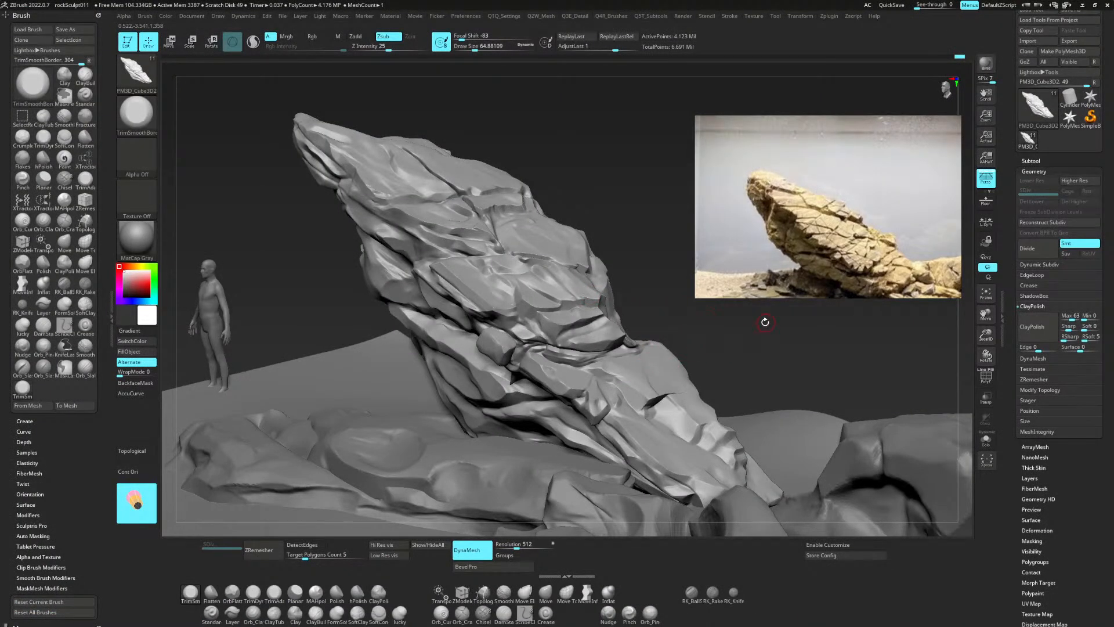
# Trim block-like facets along the rock's lower sloping end with the TrimSmoothBorder brush.
pyautogui.moveTo(758, 344); pyautogui.dragTo(710, 425)
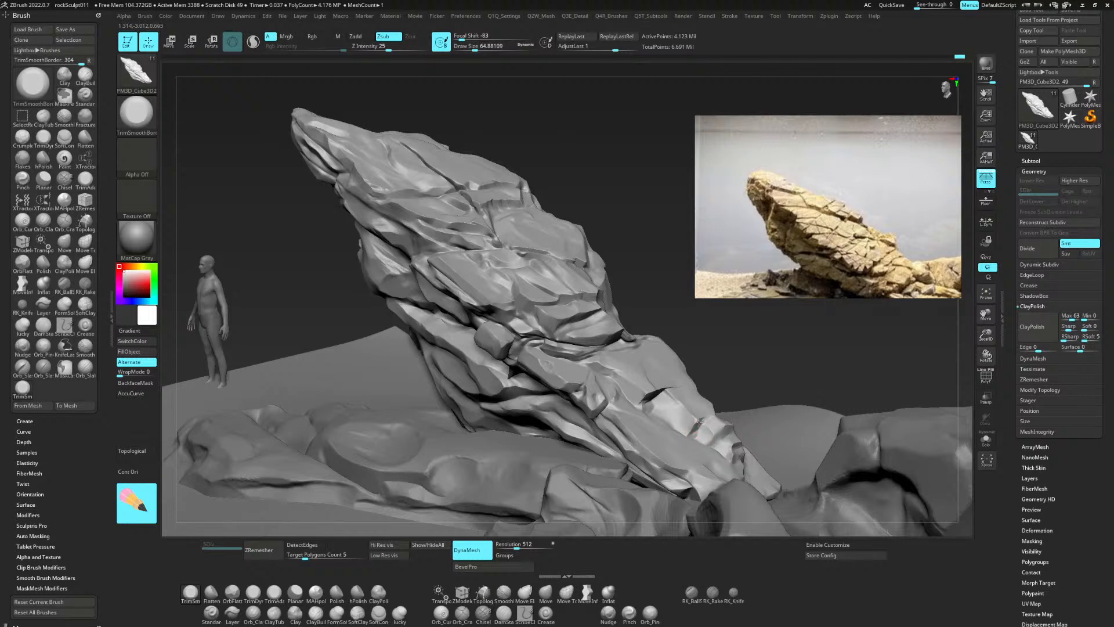
pyautogui.moveTo(697, 425); pyautogui.dragTo(733, 452)
pyautogui.moveTo(741, 473)
pyautogui.mouseDown()
pyautogui.moveTo(711, 493)
pyautogui.moveTo(664, 475)
pyautogui.mouseUp()
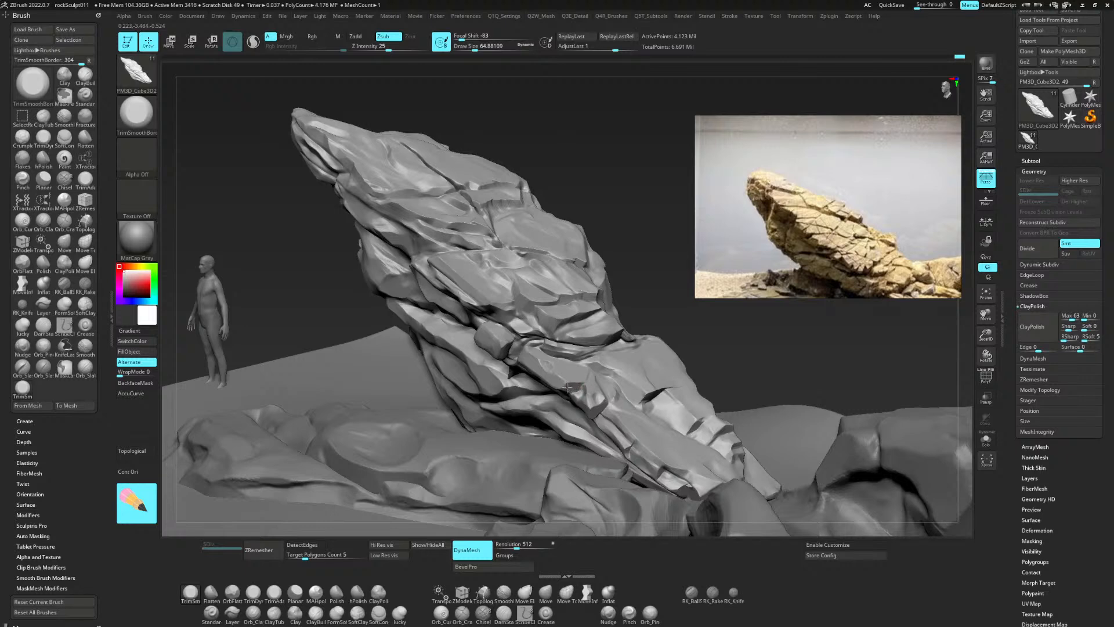
# Polish the outer corner of the rock's middle section with hPolish and switch back to TrimSmoothBorder.
pyautogui.click(593, 339)
pyautogui.press('b')
pyautogui.press('h')
pyautogui.press('p')
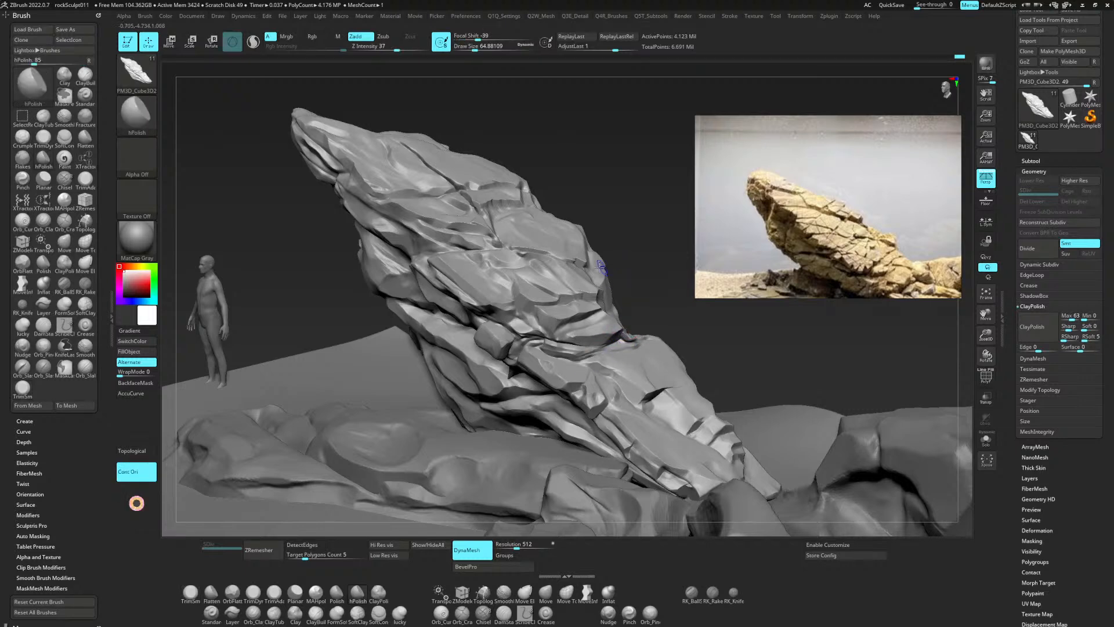
pyautogui.press('b')
pyautogui.press('t')
pyautogui.press('s')
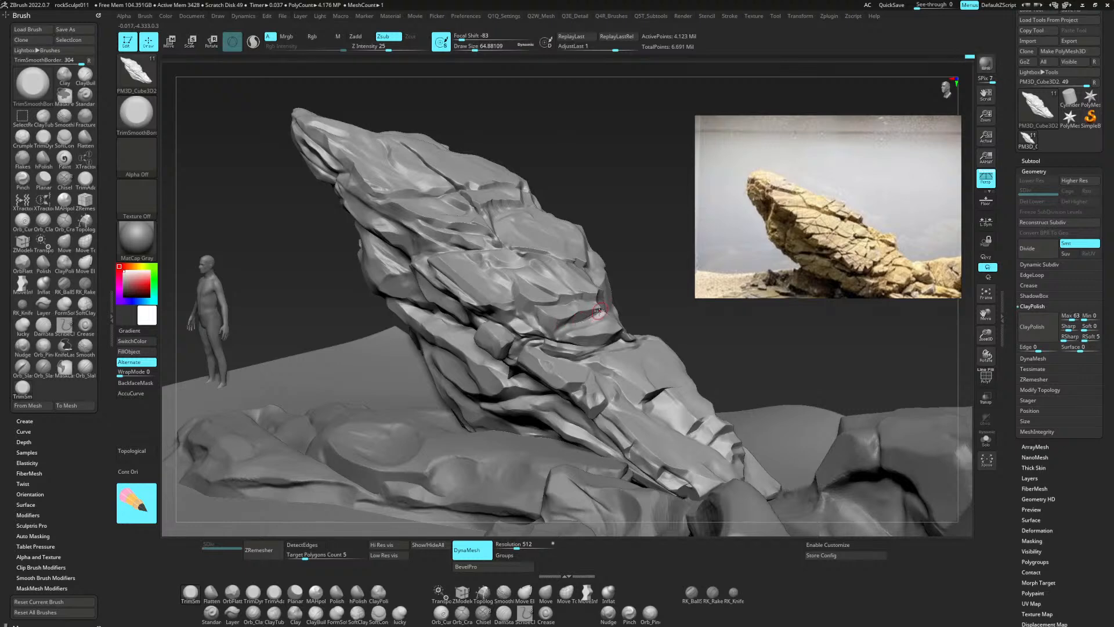
# Alternate hPolish and TrimSmoothBorder on the sloping face just above the rock's central crack.
pyautogui.press('b')
pyautogui.press('h')
pyautogui.press('p')
pyautogui.press('b')
pyautogui.press('t')
pyautogui.press('s')
pyautogui.press('b')
pyautogui.press('h')
pyautogui.press('p')
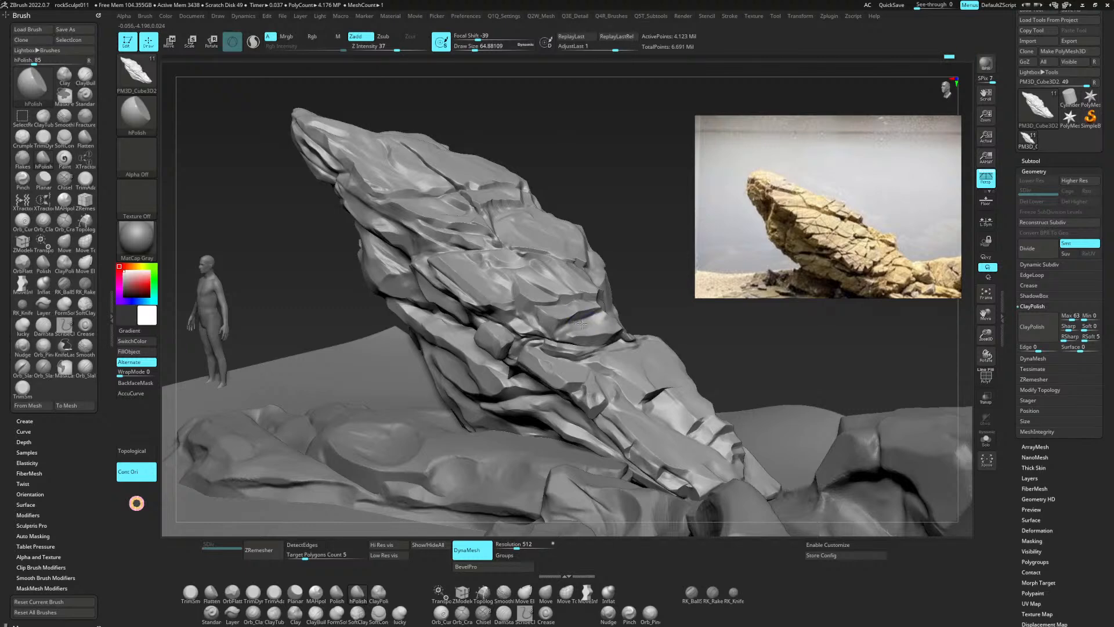
# Remesh the rock with DynaMesh at resolution 512 and reselect the TrimSmoothBorder brush.
pyautogui.press('ctrl')
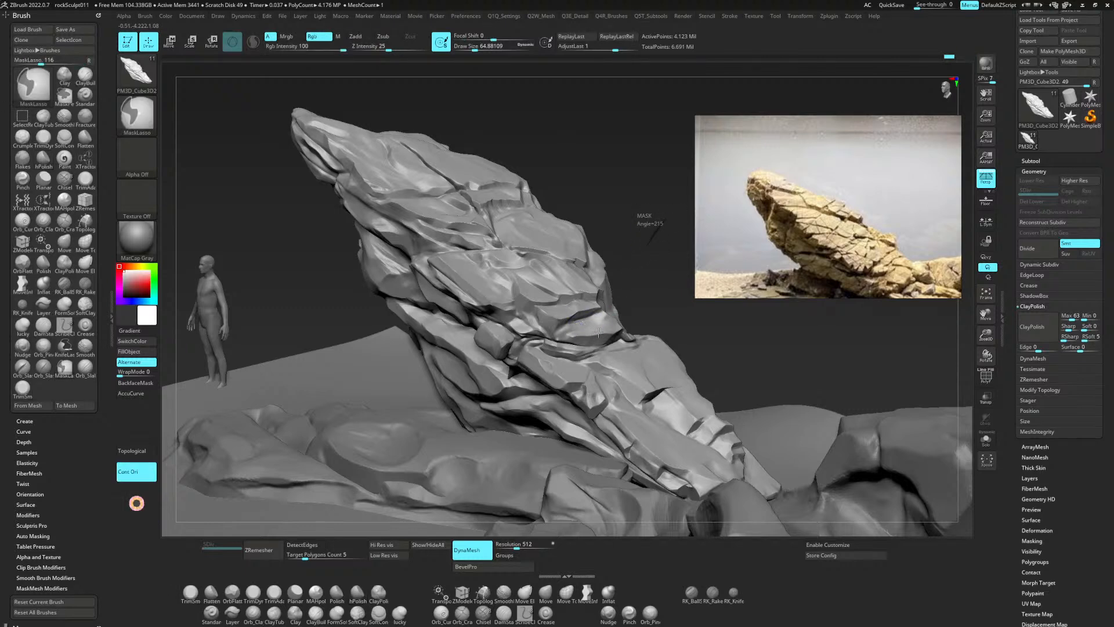
pyautogui.press('shift')
pyautogui.press('2')
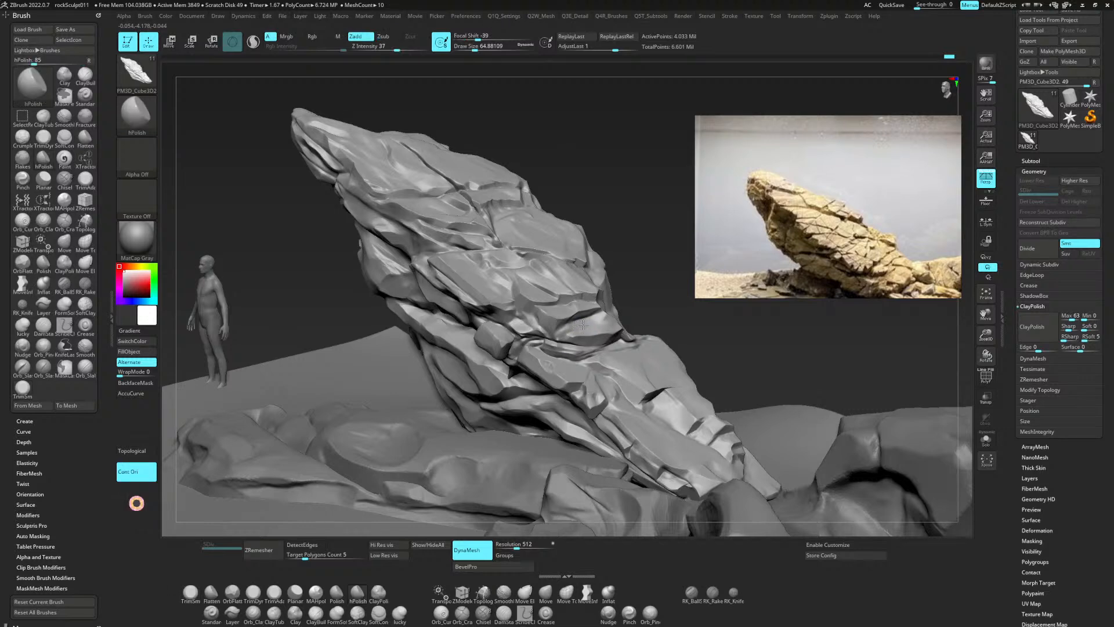
pyautogui.press('shift')
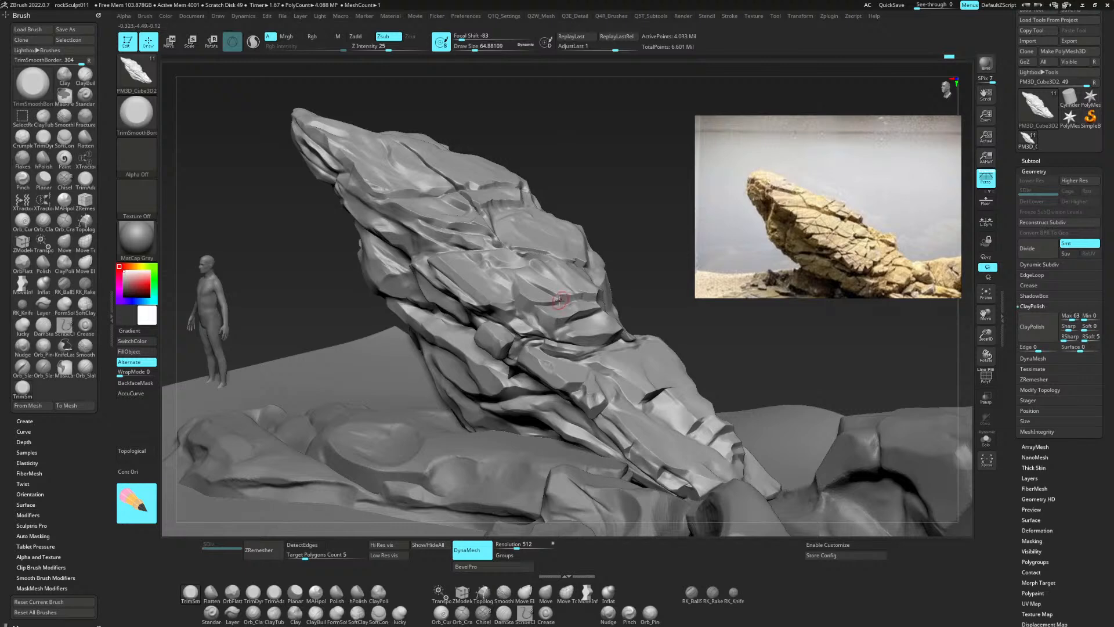
# Trim the area around the protruding block at the rock's centre, alternating TrimSmoothBorder with hPolish.
pyautogui.moveTo(505, 349); pyautogui.dragTo(509, 346)
pyautogui.press('b')
pyautogui.press('h')
pyautogui.press('p')
pyautogui.press('b')
pyautogui.press('t')
pyautogui.press('s')
# Carve flat planes into the block beside the rock's upper crack, alternating TrimSmoothBorder with hPolish.
pyautogui.moveTo(492, 196); pyautogui.dragTo(506, 203)
pyautogui.moveTo(517, 203); pyautogui.dragTo(481, 186)
pyautogui.press('b')
pyautogui.press('h')
pyautogui.press('p')
pyautogui.press('b')
pyautogui.press('t')
pyautogui.press('s')
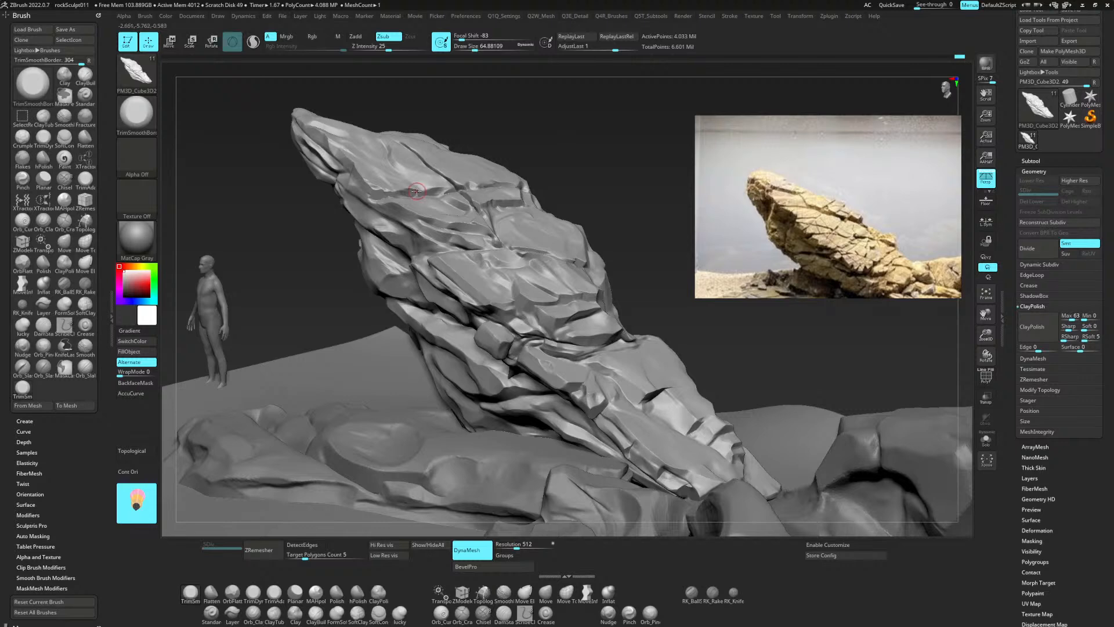
# Pick a new TrimSmoothBorder orientation from the rock's upper face and trim planes toward the tip.
pyautogui.press('2')
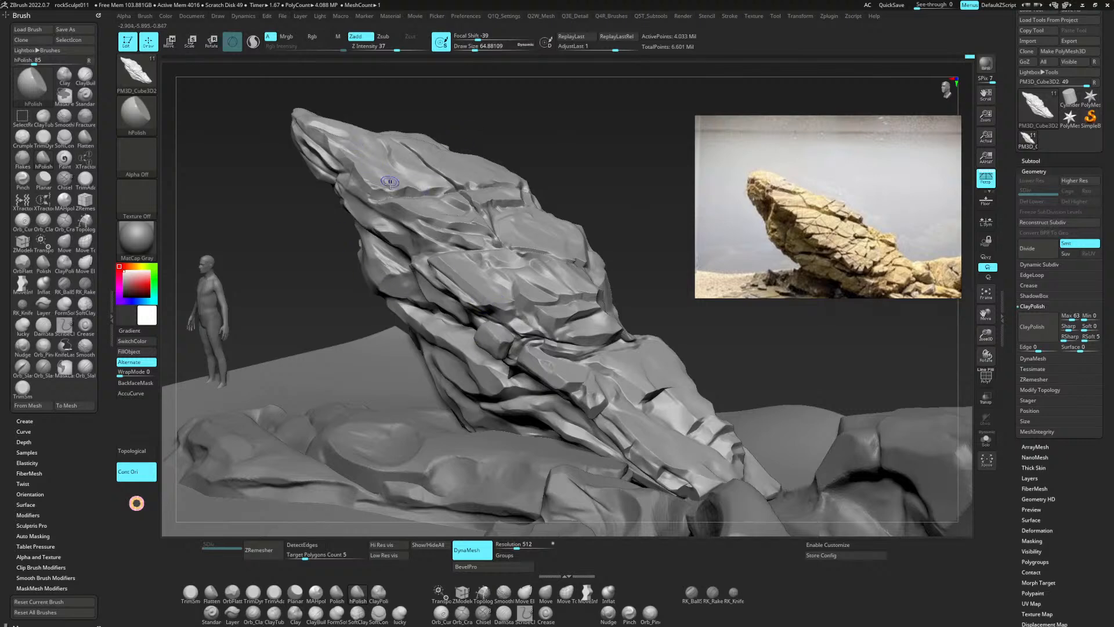
pyautogui.press('1')
pyautogui.moveTo(138, 500)
pyautogui.mouseDown()
pyautogui.moveTo(428, 162)
pyautogui.moveTo(508, 224)
pyautogui.moveTo(466, 177)
pyautogui.moveTo(383, 171)
pyautogui.mouseUp()
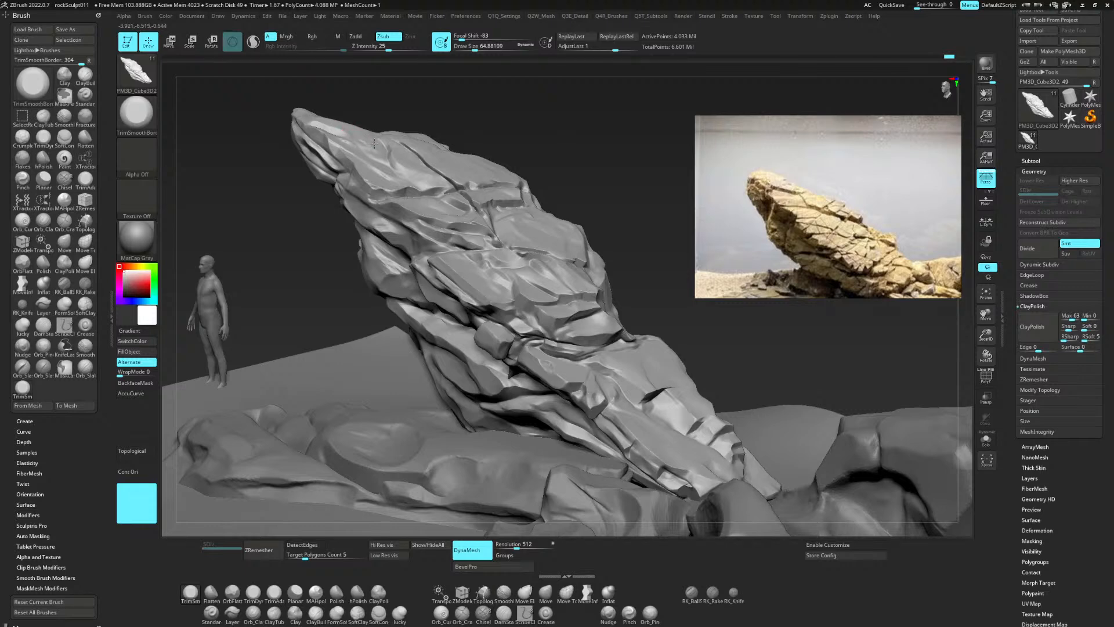
pyautogui.moveTo(373, 136); pyautogui.dragTo(338, 126)
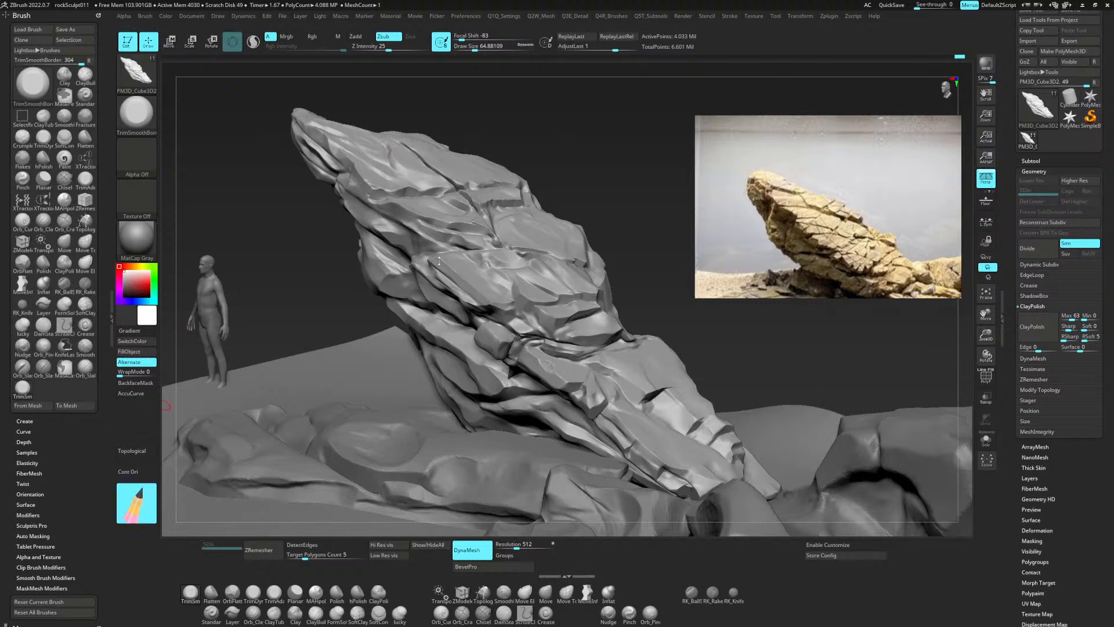
# Pick another TrimSmoothBorder orientation below the upper ledge and trim the ledge, upper block and middle face.
pyautogui.moveTo(137, 501)
pyautogui.mouseDown()
pyautogui.moveTo(399, 228)
pyautogui.moveTo(438, 261)
pyautogui.moveTo(407, 218)
pyautogui.mouseUp()
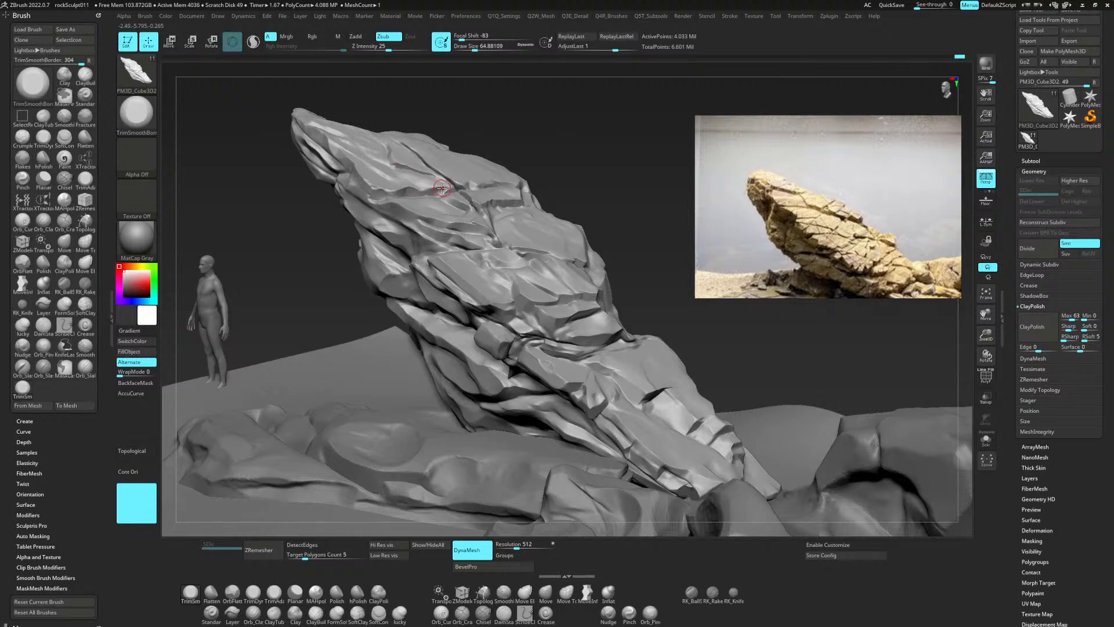
pyautogui.moveTo(424, 191); pyautogui.dragTo(435, 188)
pyautogui.moveTo(592, 132); pyautogui.dragTo(600, 135)
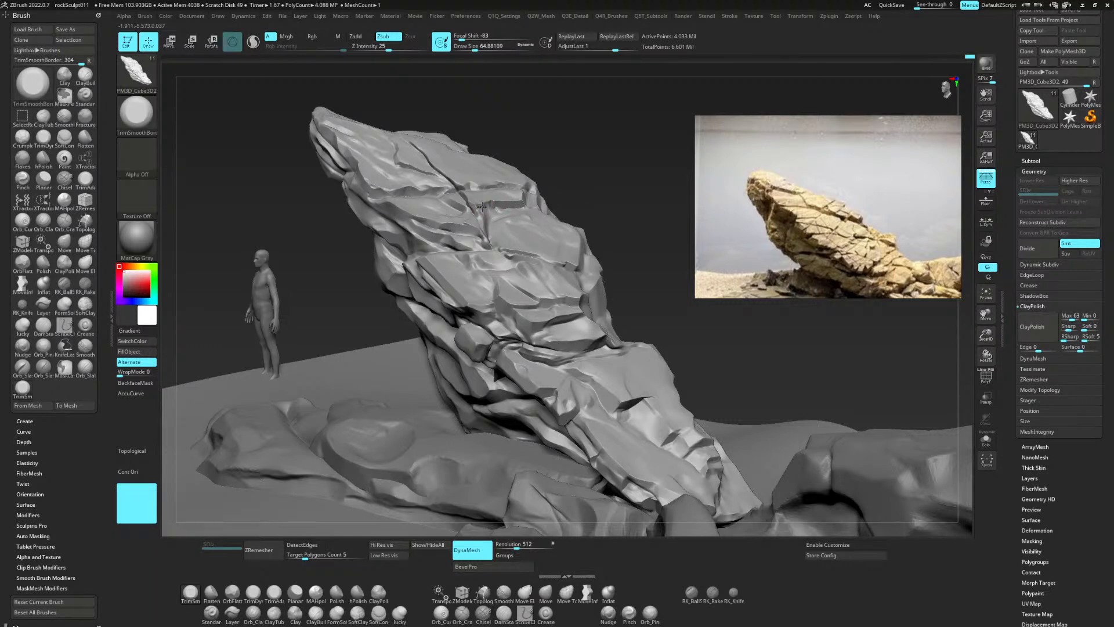
pyautogui.moveTo(477, 206); pyautogui.dragTo(519, 185)
pyautogui.moveTo(574, 267); pyautogui.dragTo(573, 266)
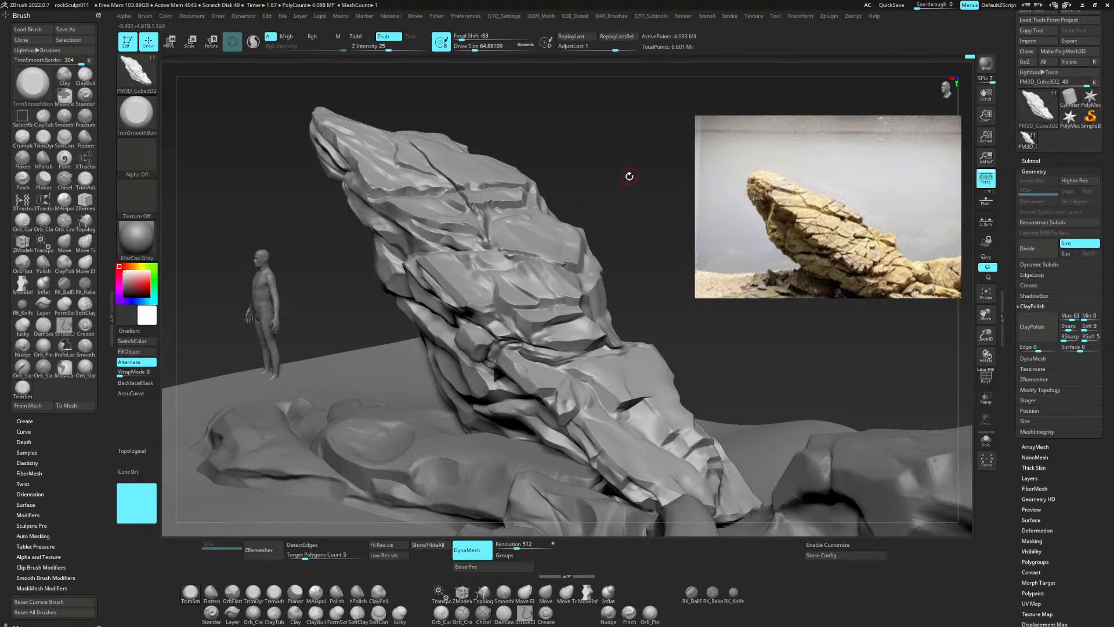
pyautogui.moveTo(629, 176); pyautogui.dragTo(643, 160)
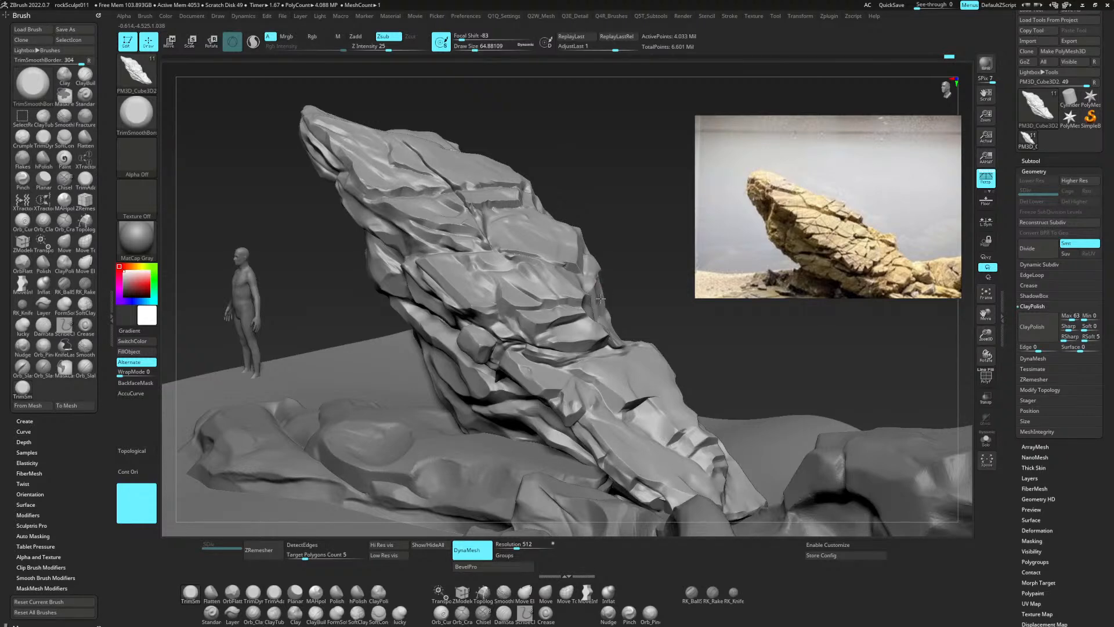
# Refine the outer edge of the rock's middle section with hPolish and TrimSmoothBorder.
pyautogui.press('b')
pyautogui.press('h')
pyautogui.press('p')
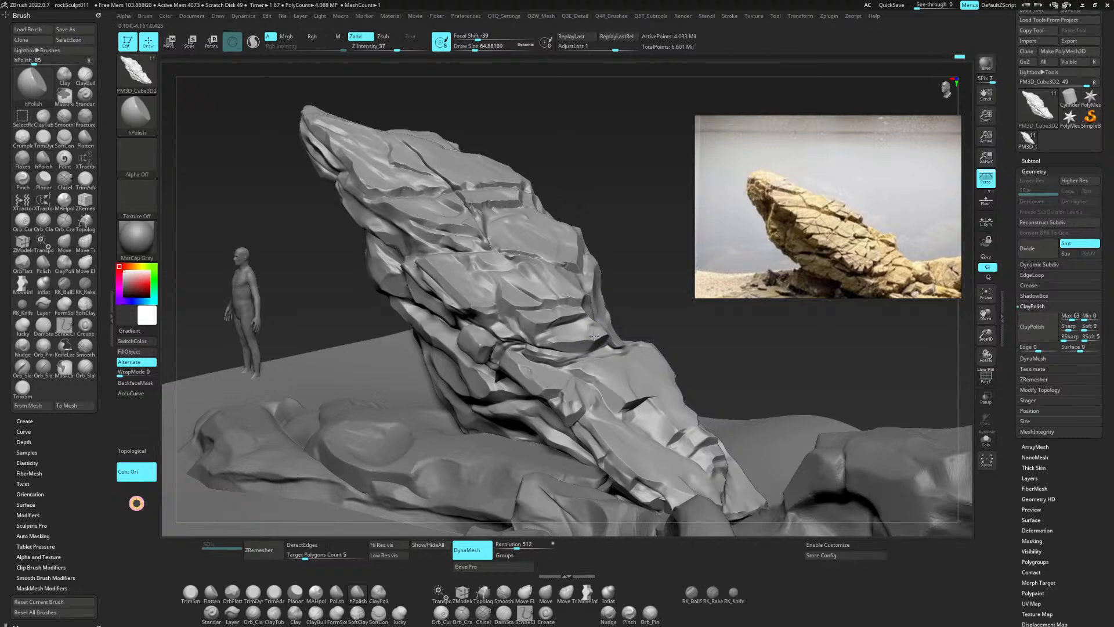
pyautogui.moveTo(595, 334); pyautogui.dragTo(586, 330)
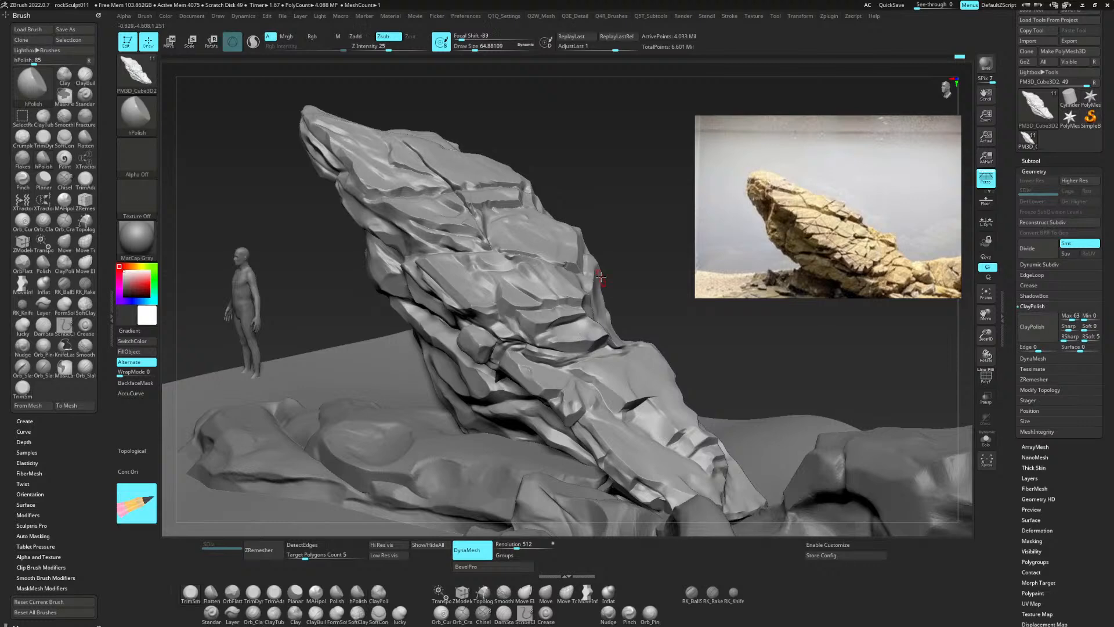
pyautogui.keyDown('shift'); pyautogui.moveTo(600, 278); pyautogui.dragTo(571, 313); pyautogui.keyUp('shift')
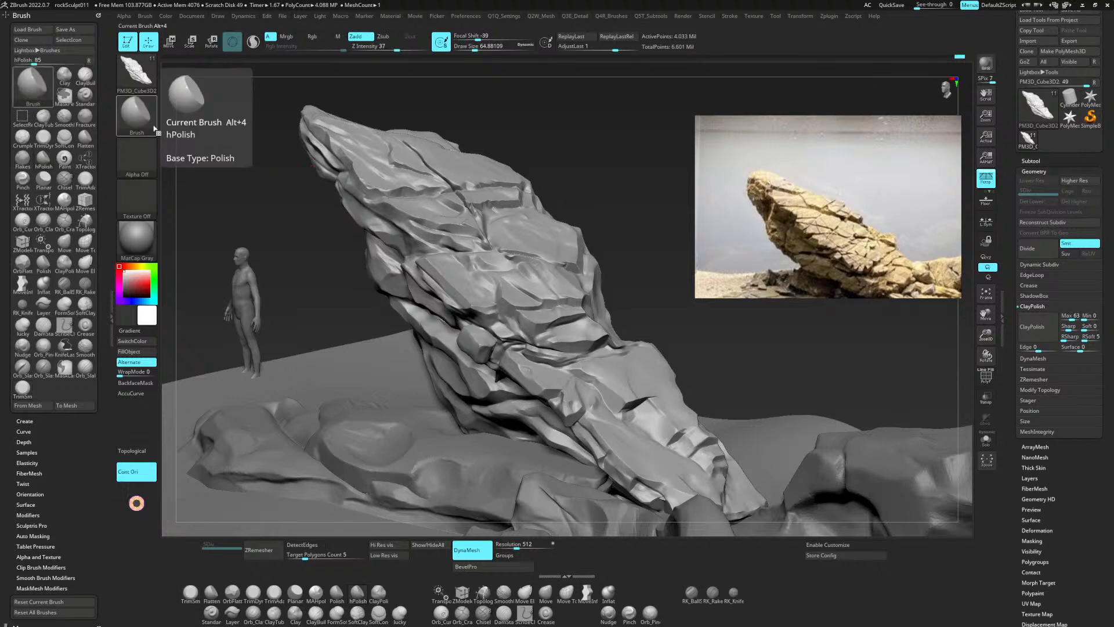
# Set a new TrimSmoothBorder orientation and flatten the ledge on the rock's underside, alternating with hPolish.
pyautogui.click(159, 474)
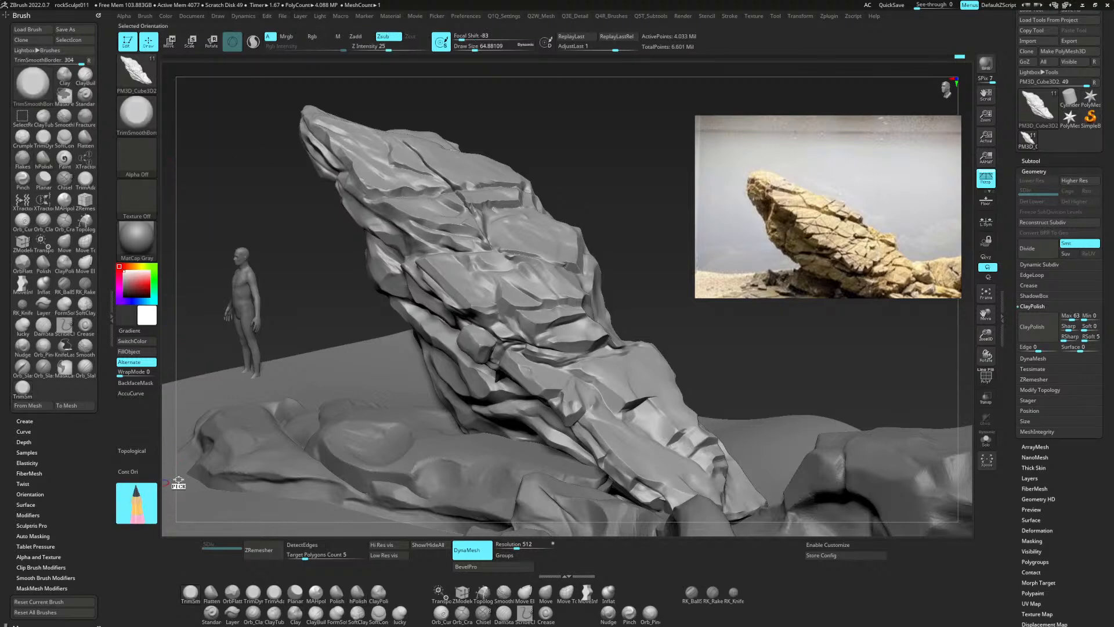
pyautogui.moveTo(471, 379); pyautogui.dragTo(479, 387)
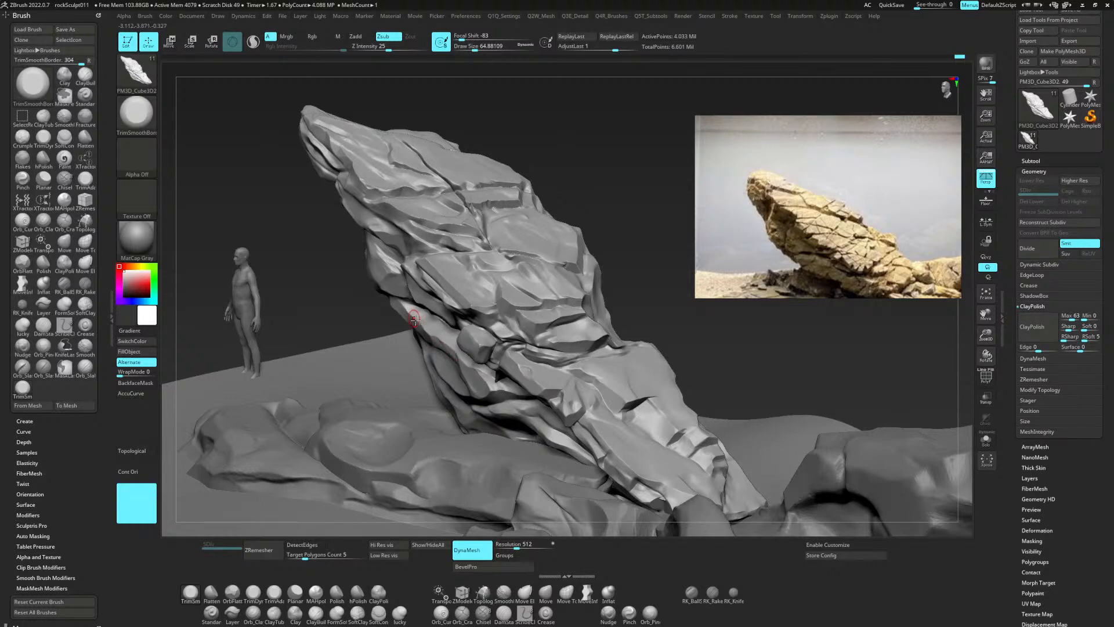
pyautogui.press('h')
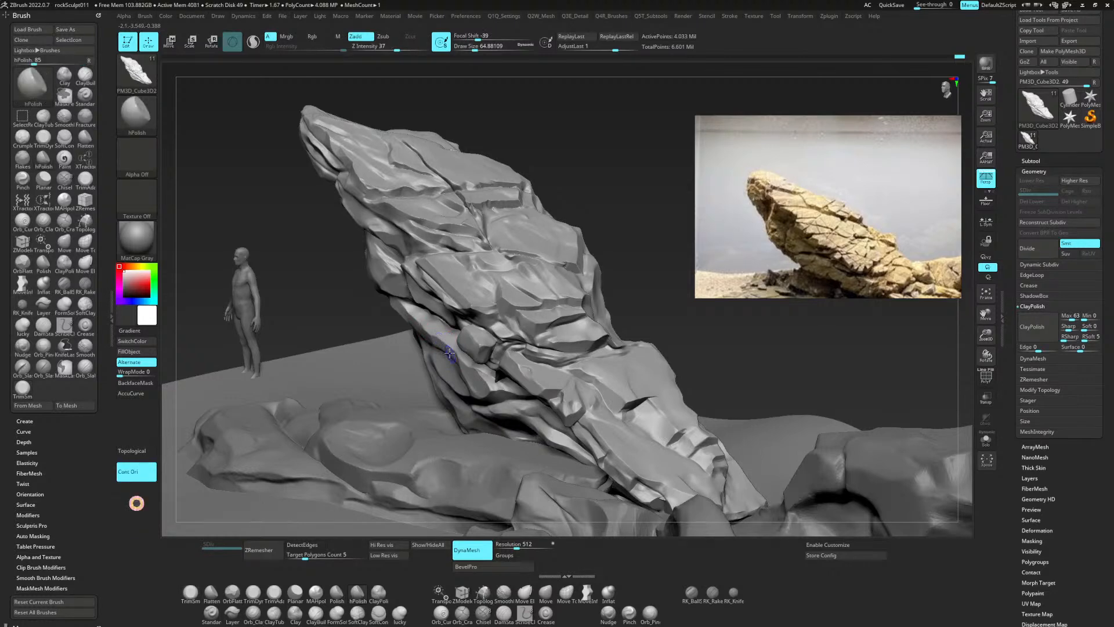
pyautogui.moveTo(428, 336); pyautogui.dragTo(448, 355)
pyautogui.press('2')
# Apply the MatCap WedClay01 material to the rock scene.
pyautogui.moveTo(658, 225)
pyautogui.keyDown('alt'); pyautogui.mouseDown()
pyautogui.moveTo(612, 183)
pyautogui.moveTo(616, 203)
pyautogui.moveTo(644, 100)
pyautogui.mouseUp(); pyautogui.keyUp('alt')
pyautogui.click(138, 238)
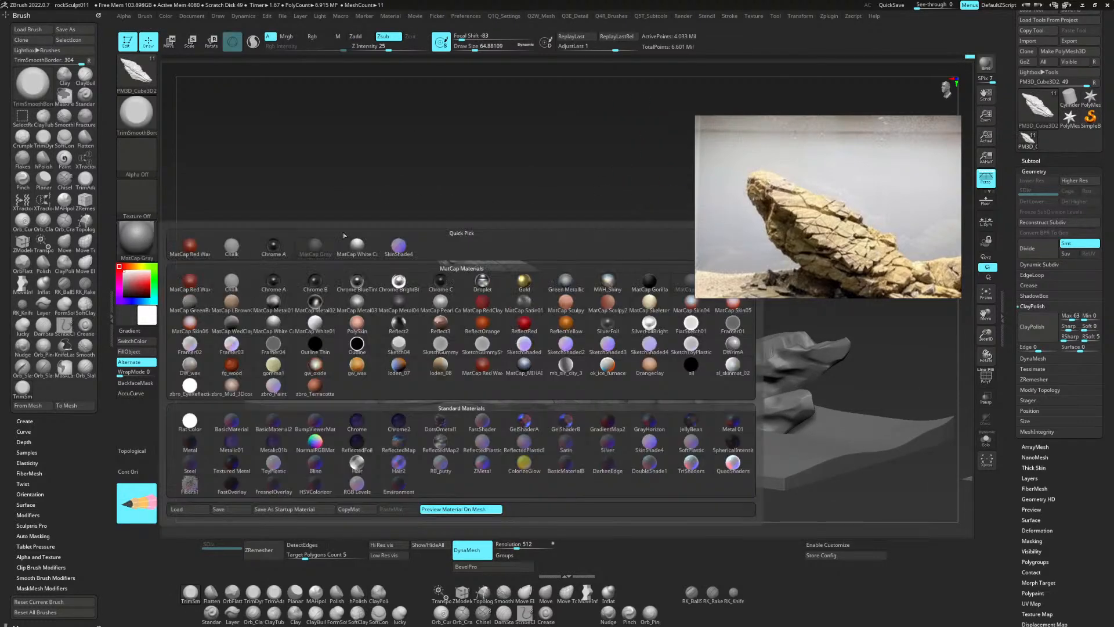
pyautogui.click(138, 238)
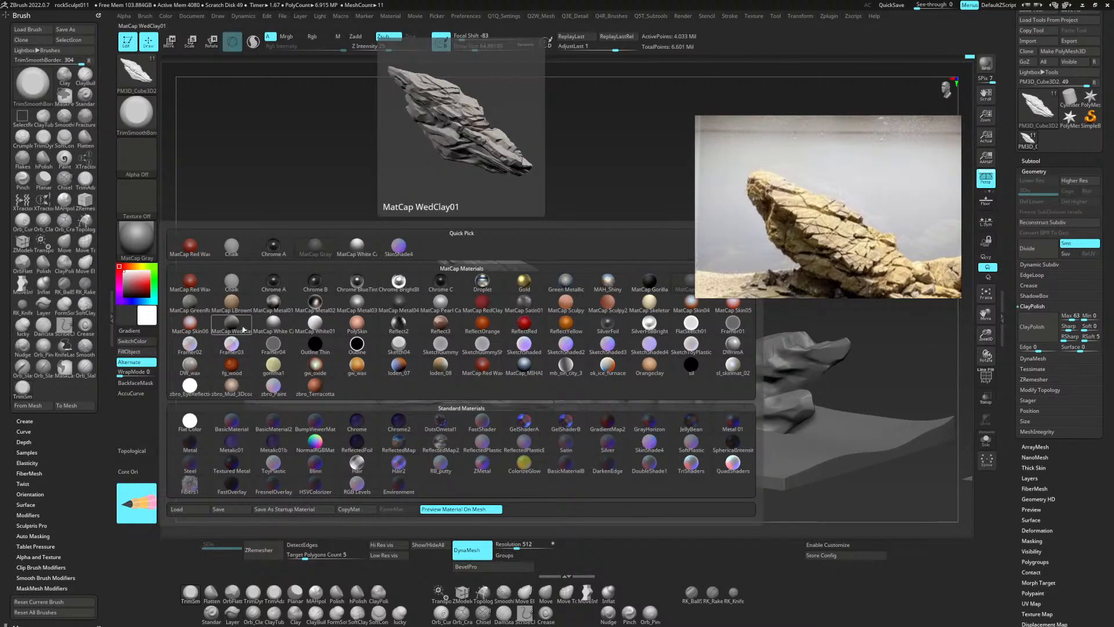
pyautogui.click(243, 329)
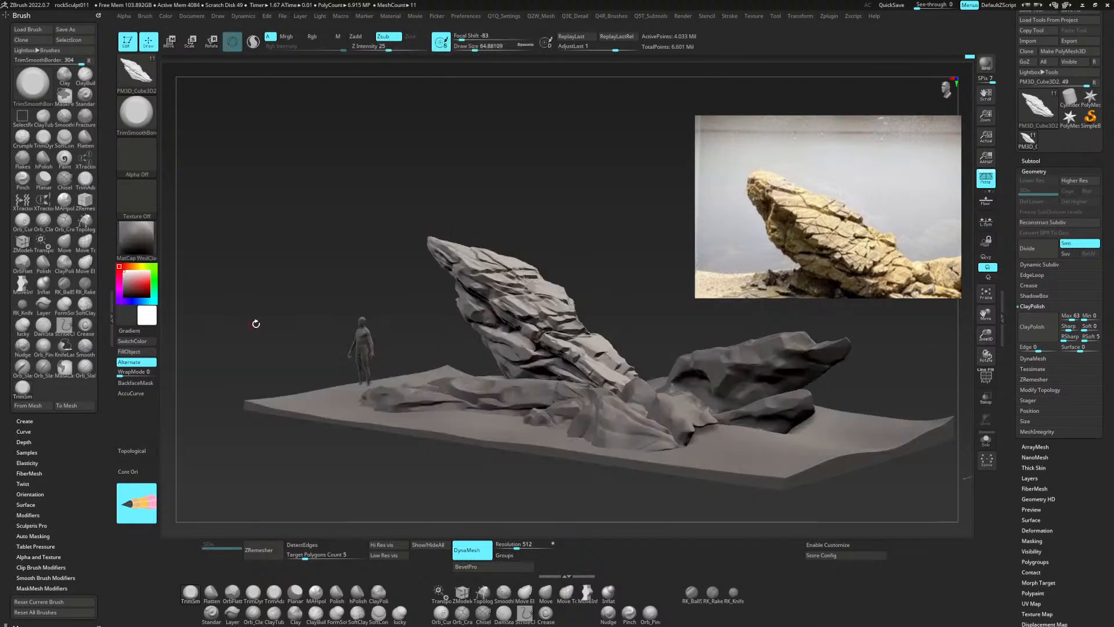
pyautogui.moveTo(253, 337); pyautogui.dragTo(456, 176)
# Preview the rock's planes with the NormalRGBMat material, followed by MatCap_MIHAI.
pyautogui.click(136, 238)
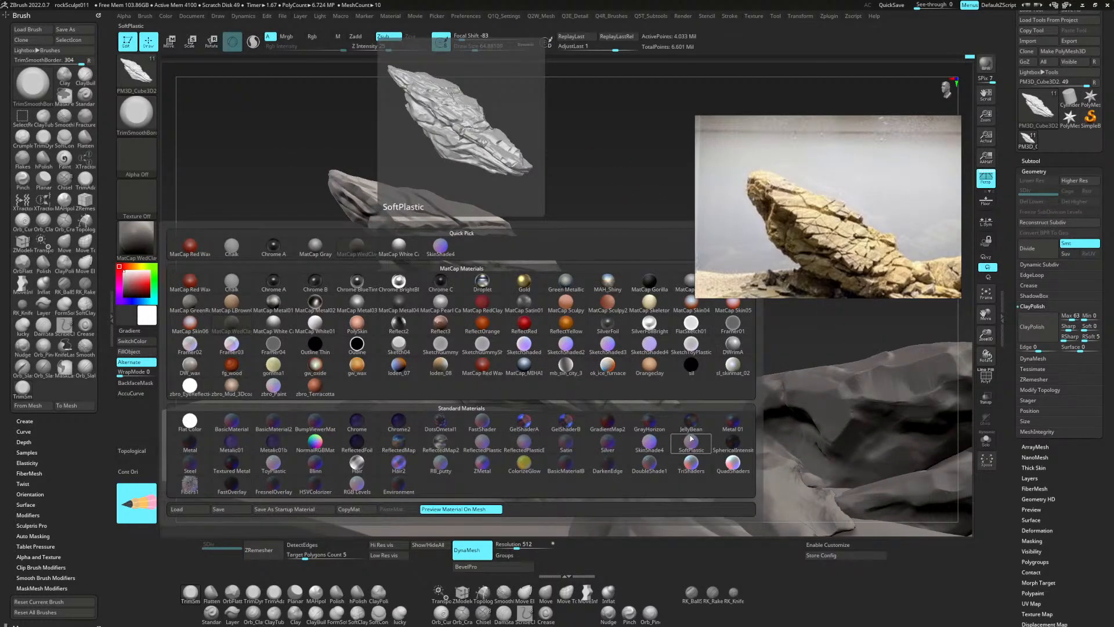
pyautogui.click(316, 443)
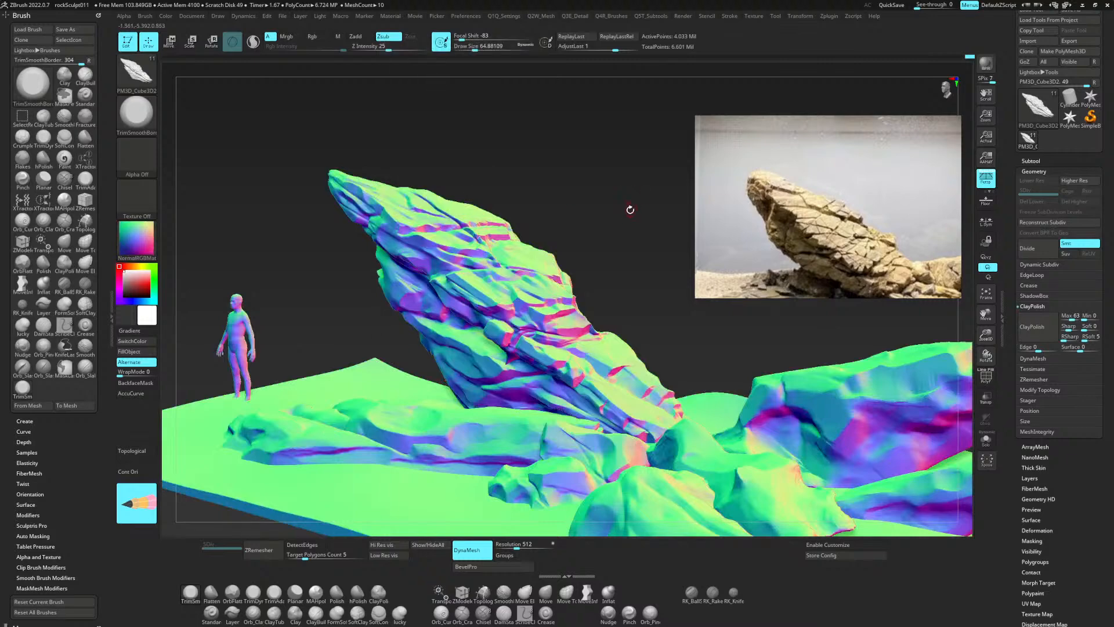
pyautogui.moveTo(630, 210)
pyautogui.mouseDown()
pyautogui.moveTo(617, 238)
pyautogui.moveTo(622, 199)
pyautogui.moveTo(626, 212)
pyautogui.mouseUp()
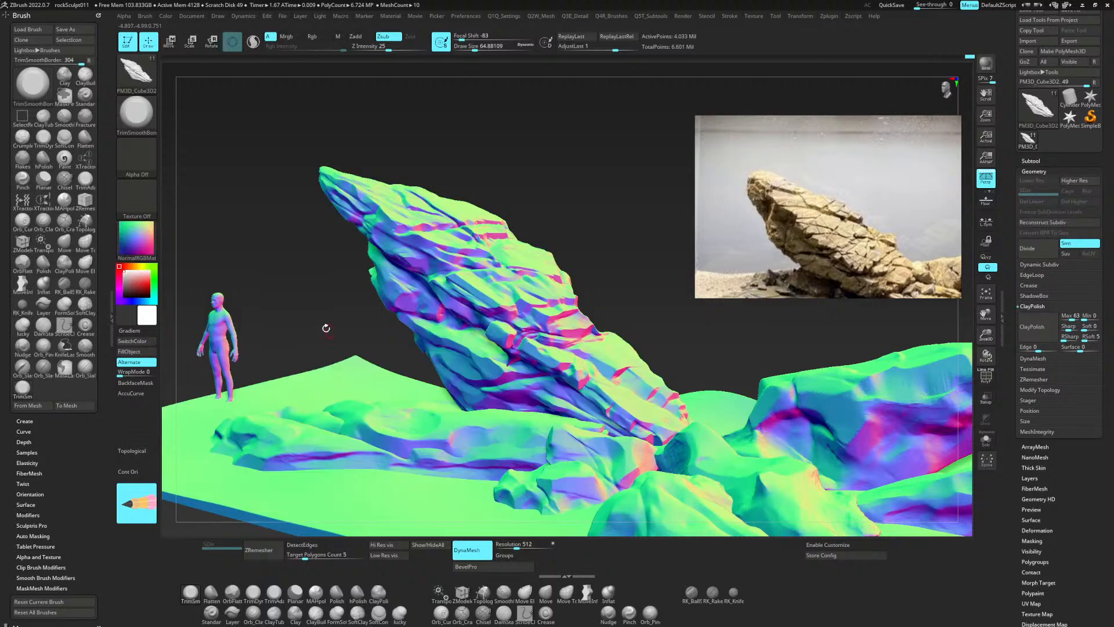
pyautogui.press('m')
pyautogui.moveTo(534, 374)
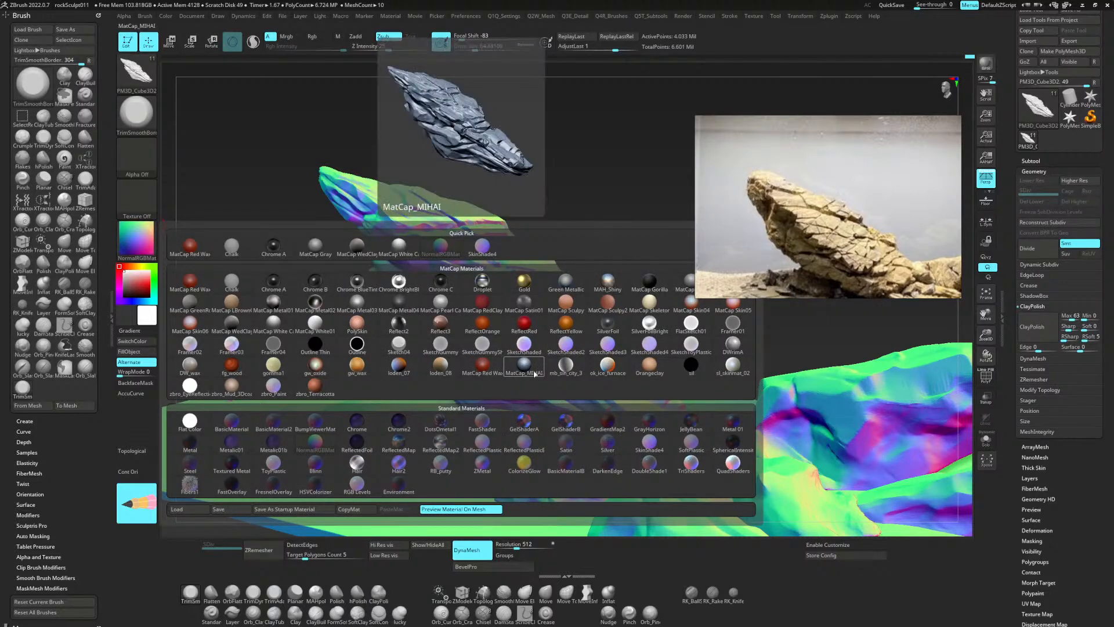
pyautogui.click(533, 374)
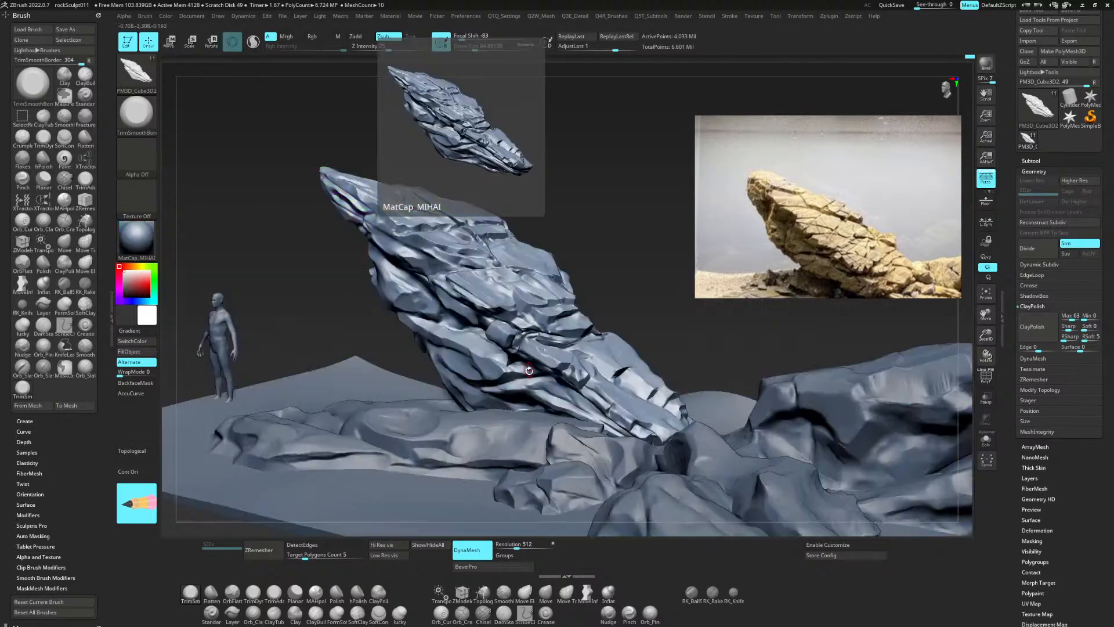
# Try the loden_07 material on the rock and return to MatCap WedClay01.
pyautogui.press('m')
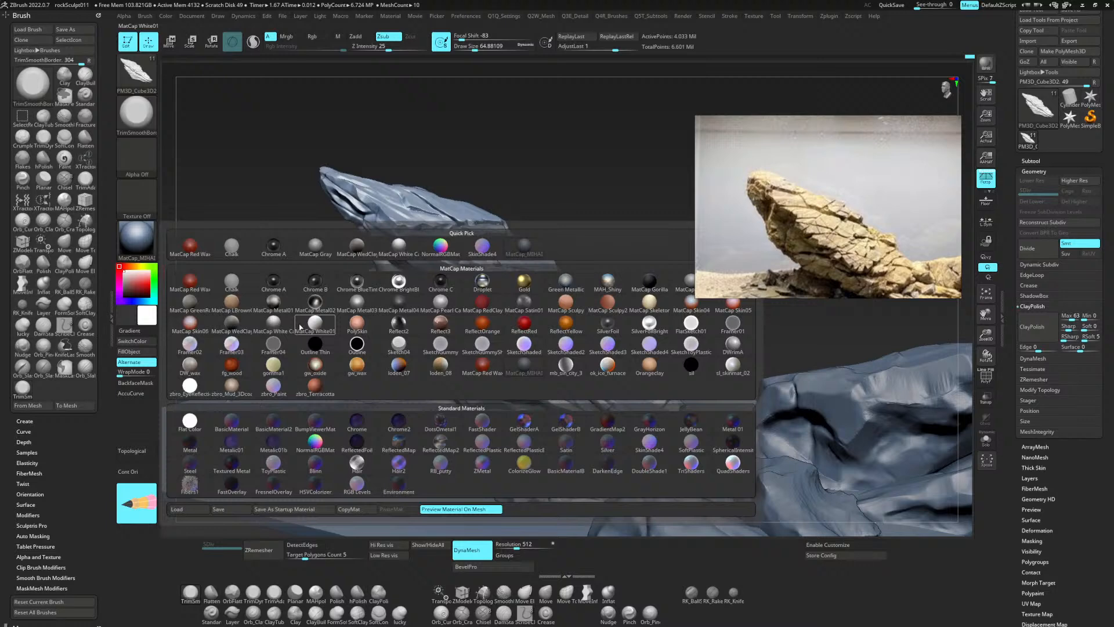
pyautogui.click(399, 365)
pyautogui.moveTo(604, 223); pyautogui.dragTo(612, 219)
pyautogui.click(137, 241)
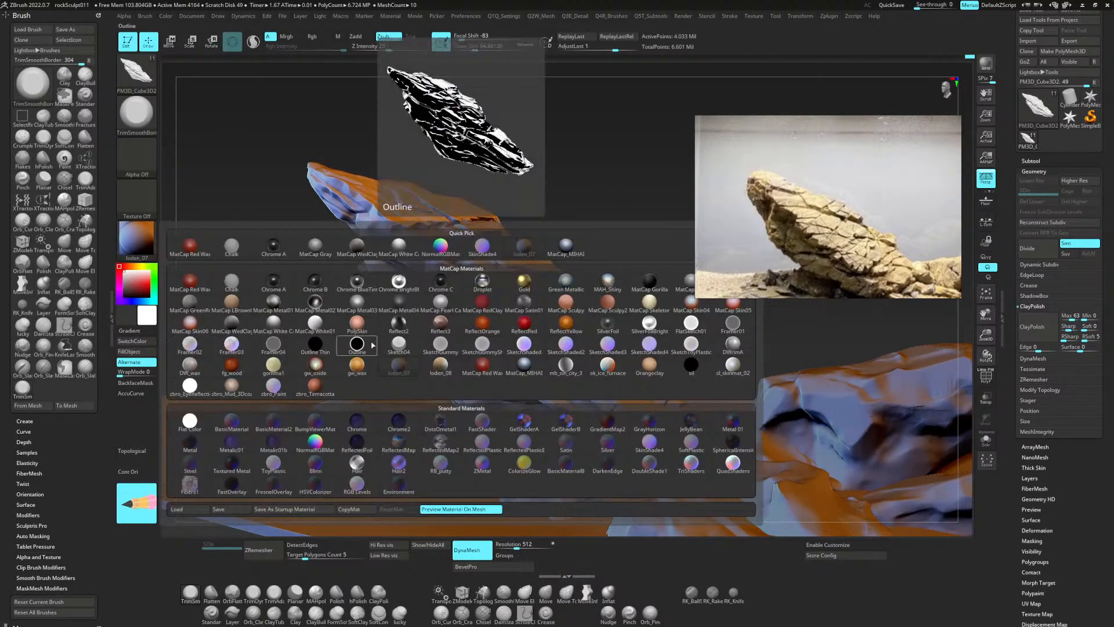
pyautogui.moveTo(278, 330)
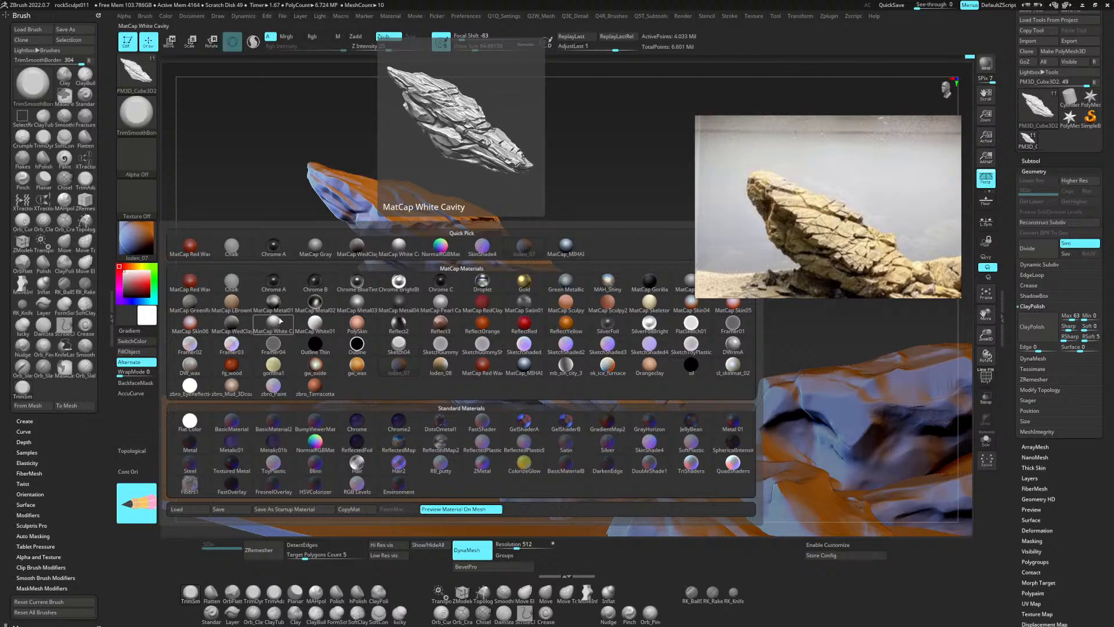
pyautogui.click(233, 322)
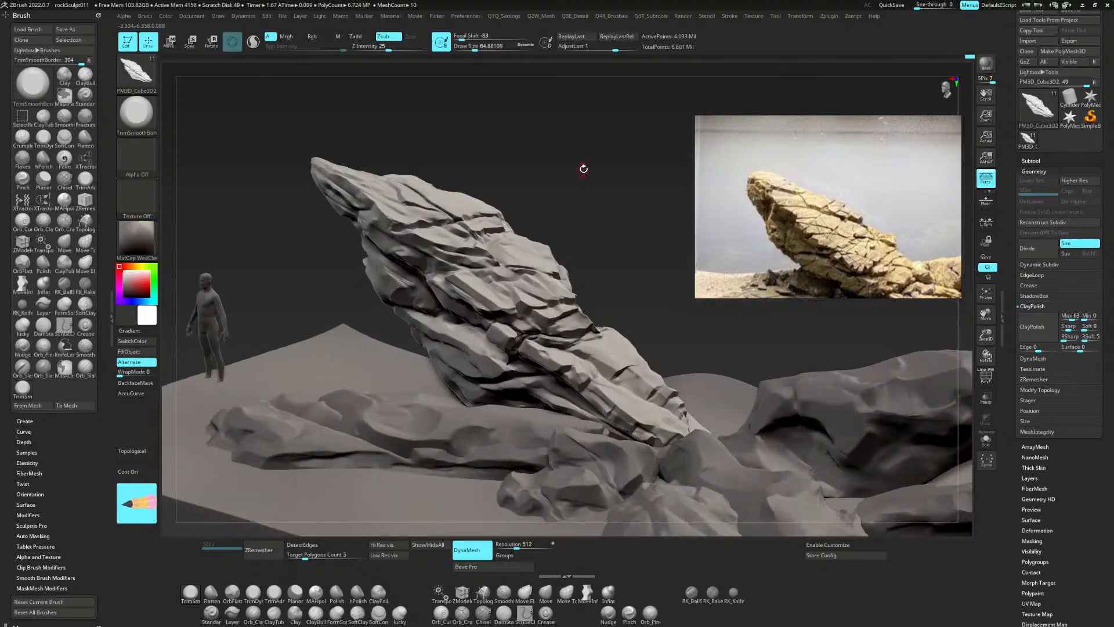
pyautogui.moveTo(584, 169); pyautogui.dragTo(639, 179)
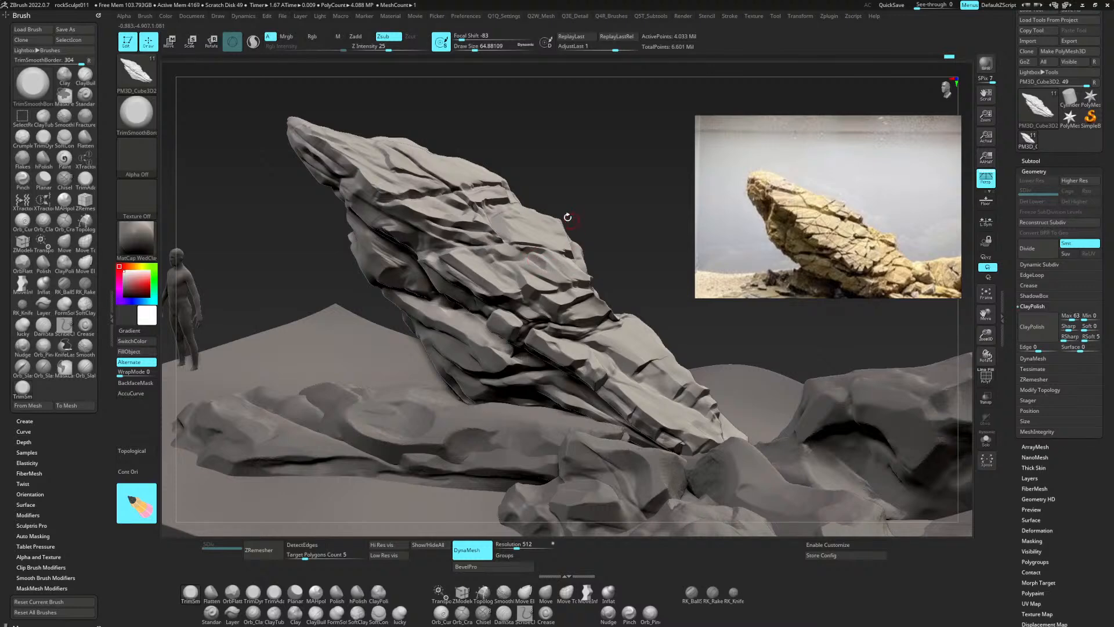
# Pick a TrimSmoothBorder orientation from the rock's upper face and switch to the hPolish brush.
pyautogui.moveTo(136, 503)
pyautogui.mouseDown()
pyautogui.moveTo(494, 204)
pyautogui.moveTo(478, 219)
pyautogui.moveTo(430, 207)
pyautogui.moveTo(446, 206)
pyautogui.mouseUp()
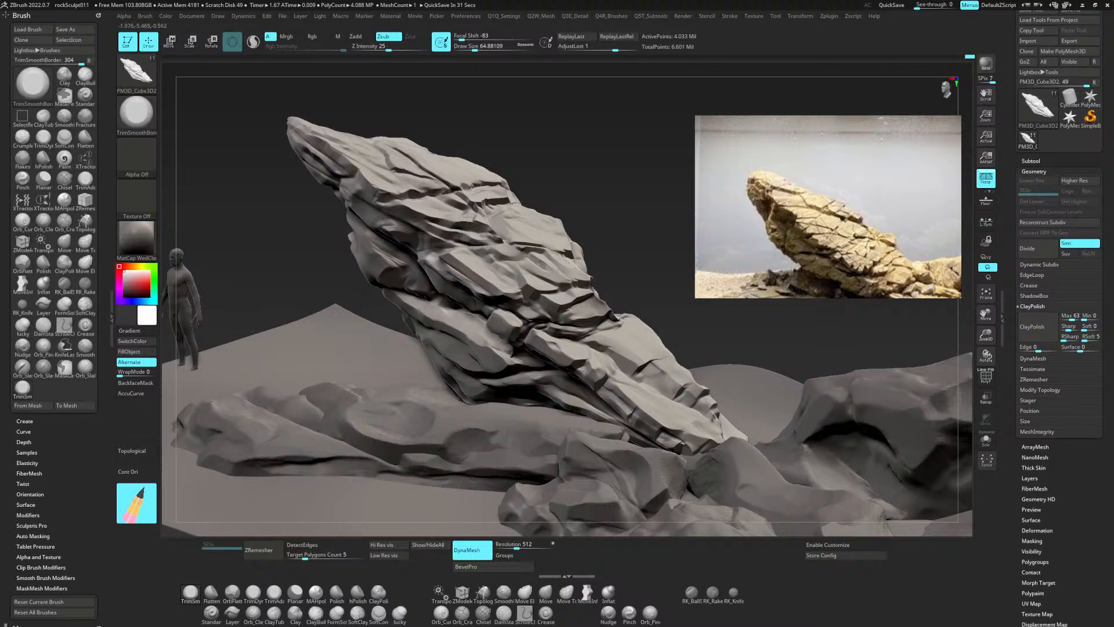
pyautogui.press('h')
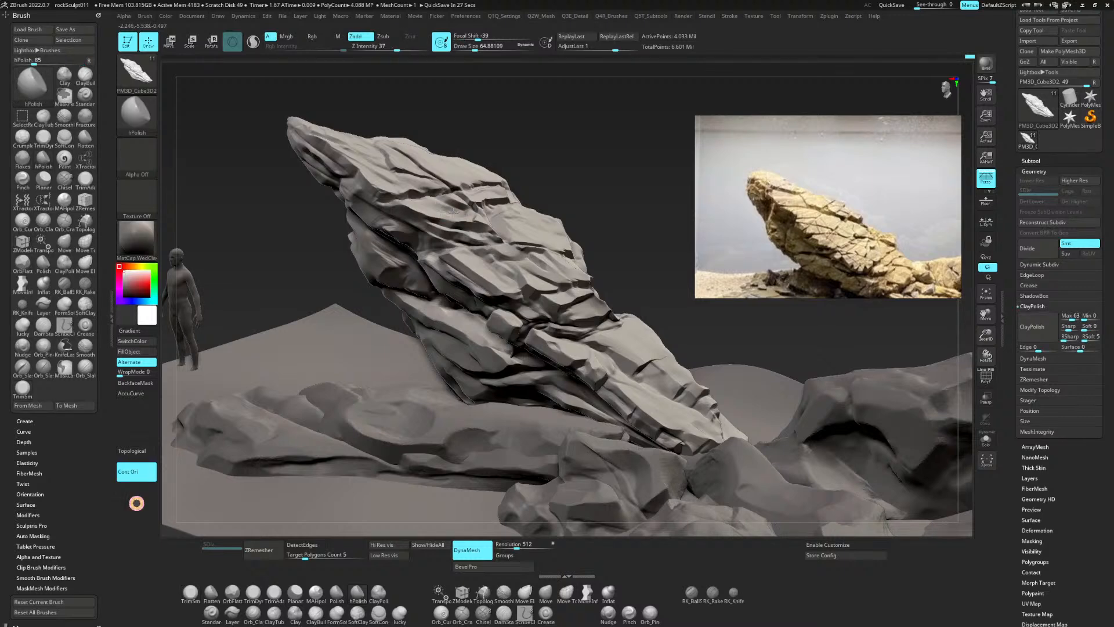
pyautogui.moveTo(619, 117)
pyautogui.mouseDown()
pyautogui.moveTo(617, 142)
pyautogui.moveTo(589, 133)
pyautogui.moveTo(656, 115)
pyautogui.moveTo(604, 164)
pyautogui.moveTo(646, 174)
pyautogui.moveTo(627, 150)
pyautogui.moveTo(612, 161)
pyautogui.moveTo(570, 151)
pyautogui.moveTo(610, 145)
pyautogui.moveTo(629, 172)
pyautogui.moveTo(618, 163)
pyautogui.moveTo(634, 161)
pyautogui.mouseUp()
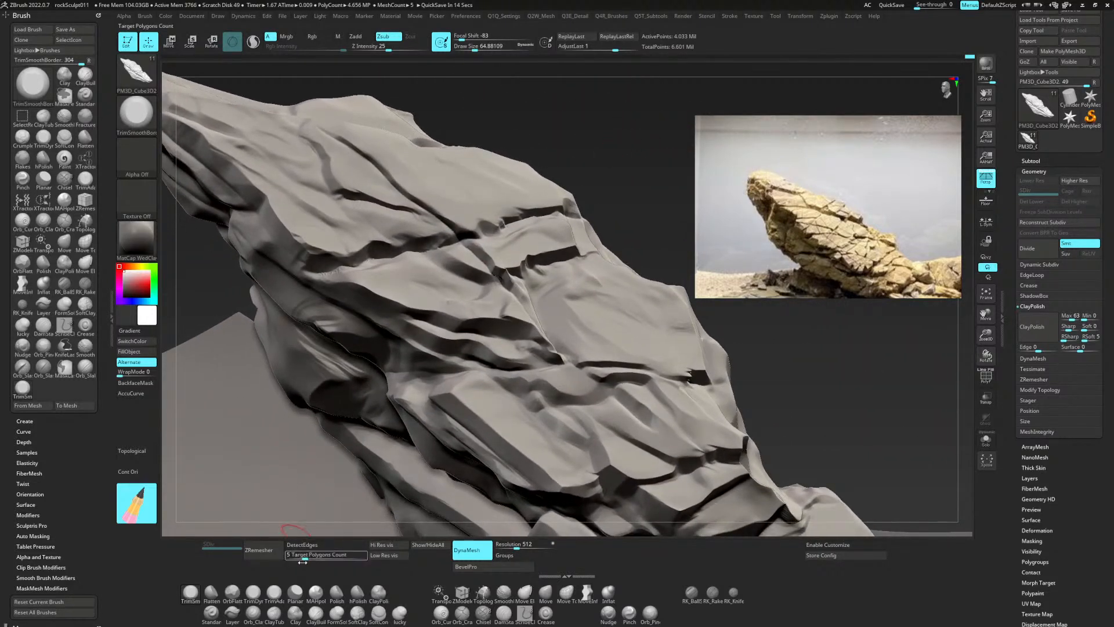
# Select the Planar brush, pick its orientation from the rock's middle face and cut flat planes there.
pyautogui.click(295, 592)
pyautogui.click(136, 503)
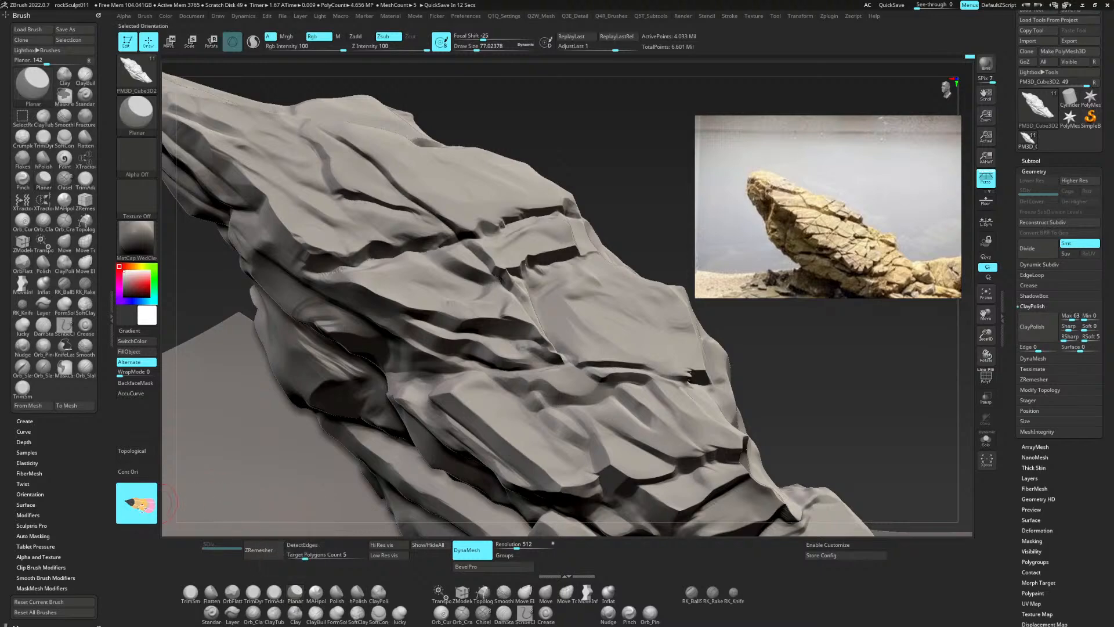
pyautogui.click(409, 295)
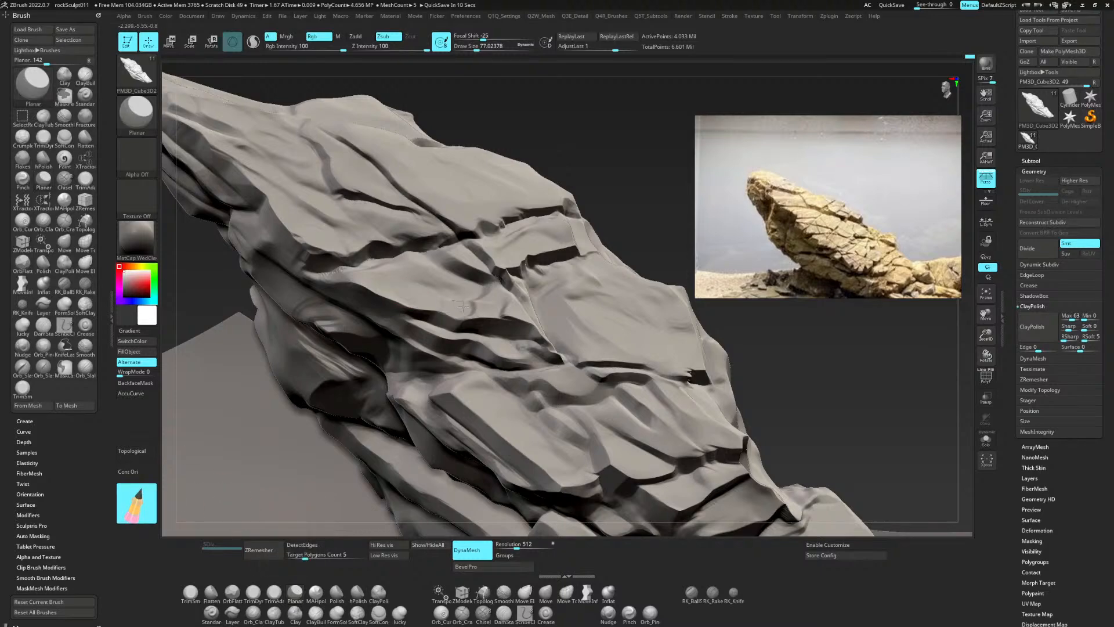
pyautogui.moveTo(463, 306)
pyautogui.mouseDown()
pyautogui.moveTo(512, 305)
pyautogui.moveTo(503, 316)
pyautogui.mouseUp()
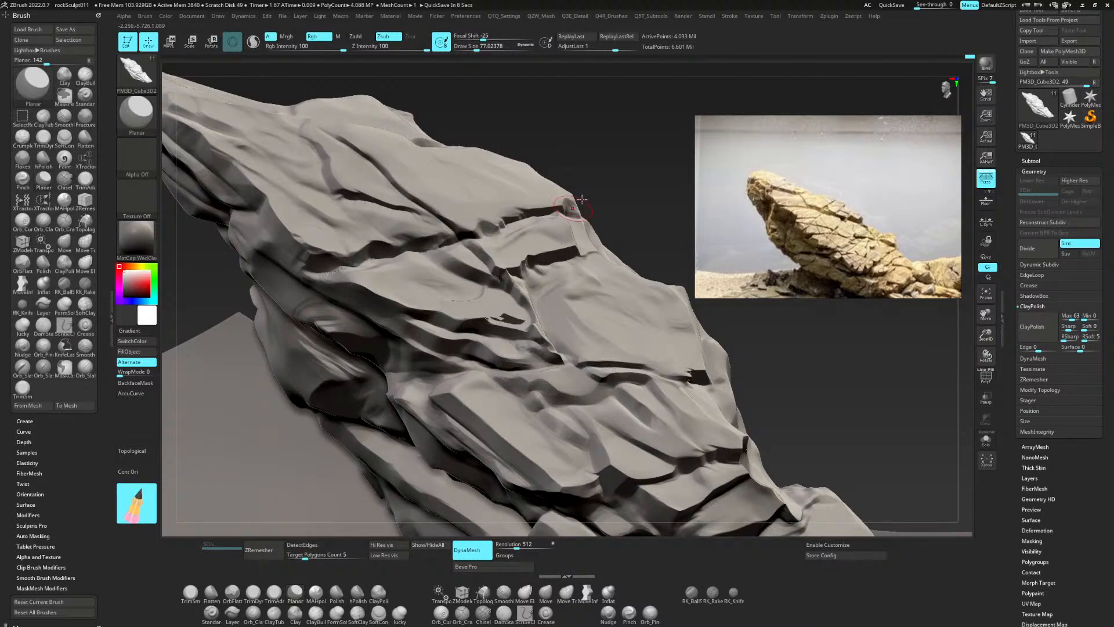
pyautogui.moveTo(609, 181)
pyautogui.mouseDown()
pyautogui.moveTo(633, 261)
pyautogui.moveTo(697, 232)
pyautogui.moveTo(705, 191)
pyautogui.moveTo(676, 182)
pyautogui.mouseUp()
pyautogui.moveTo(436, 248)
pyautogui.mouseDown()
pyautogui.moveTo(467, 275)
pyautogui.moveTo(433, 261)
pyautogui.moveTo(439, 291)
pyautogui.mouseUp()
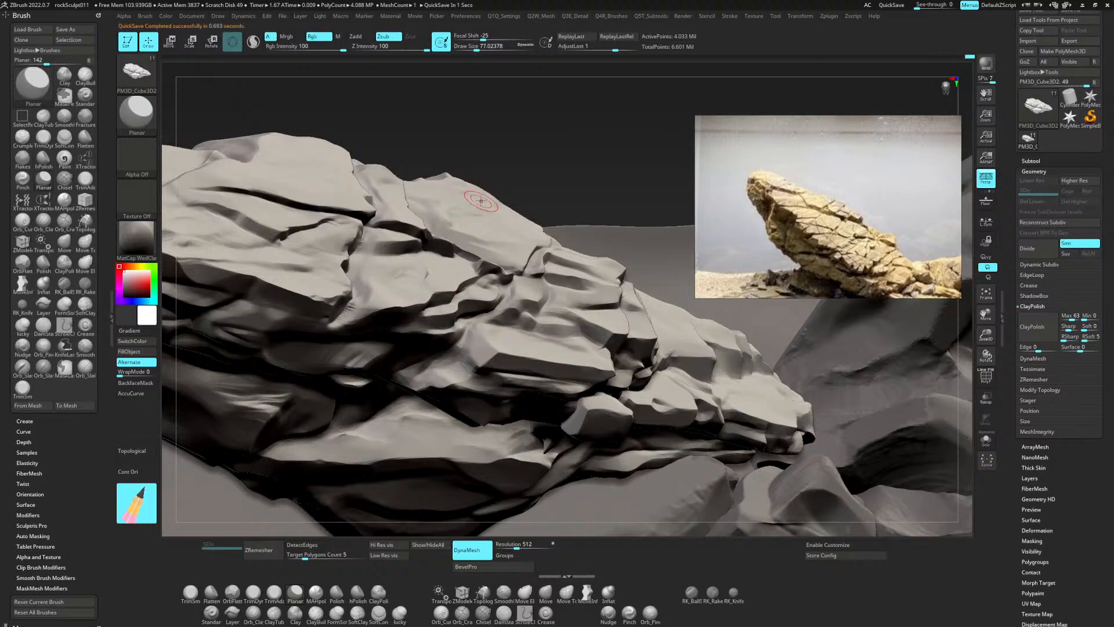
pyautogui.moveTo(547, 201)
pyautogui.mouseDown()
pyautogui.moveTo(615, 145)
pyautogui.moveTo(597, 124)
pyautogui.moveTo(604, 139)
pyautogui.moveTo(564, 153)
pyautogui.moveTo(599, 141)
pyautogui.moveTo(588, 144)
pyautogui.mouseUp()
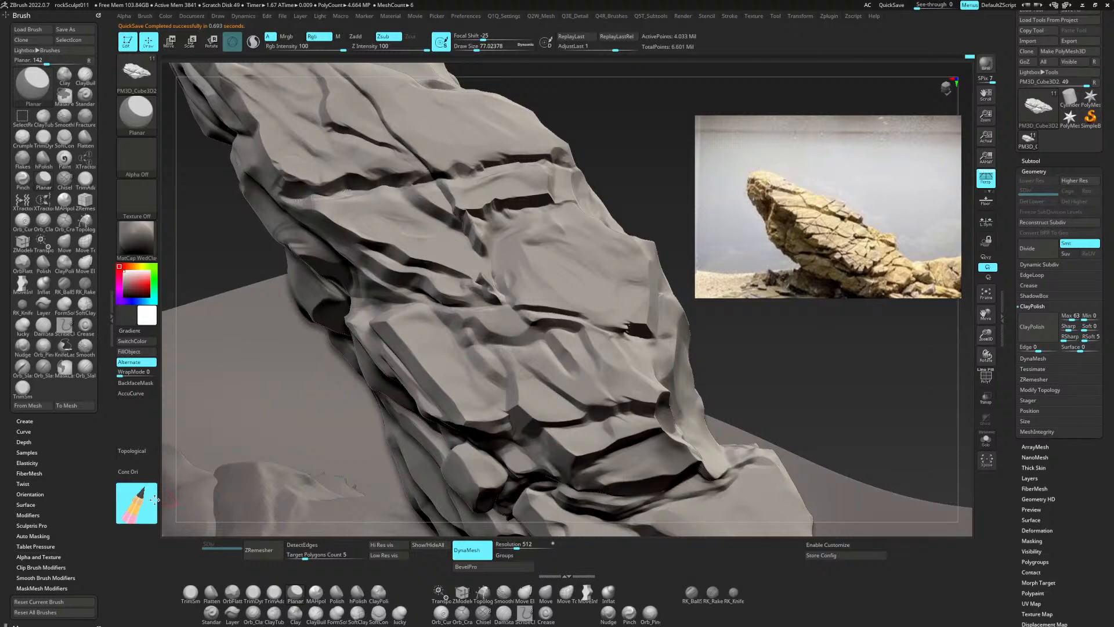
# Cut down the crevice beneath the small upper block with the Planar brush.
pyautogui.moveTo(474, 201)
pyautogui.mouseDown()
pyautogui.moveTo(478, 220)
pyautogui.moveTo(550, 196)
pyautogui.moveTo(465, 217)
pyautogui.mouseUp()
pyautogui.press('b')
pyautogui.press('h')
pyautogui.press('p')
pyautogui.press('b')
pyautogui.press('p')
pyautogui.press('l')
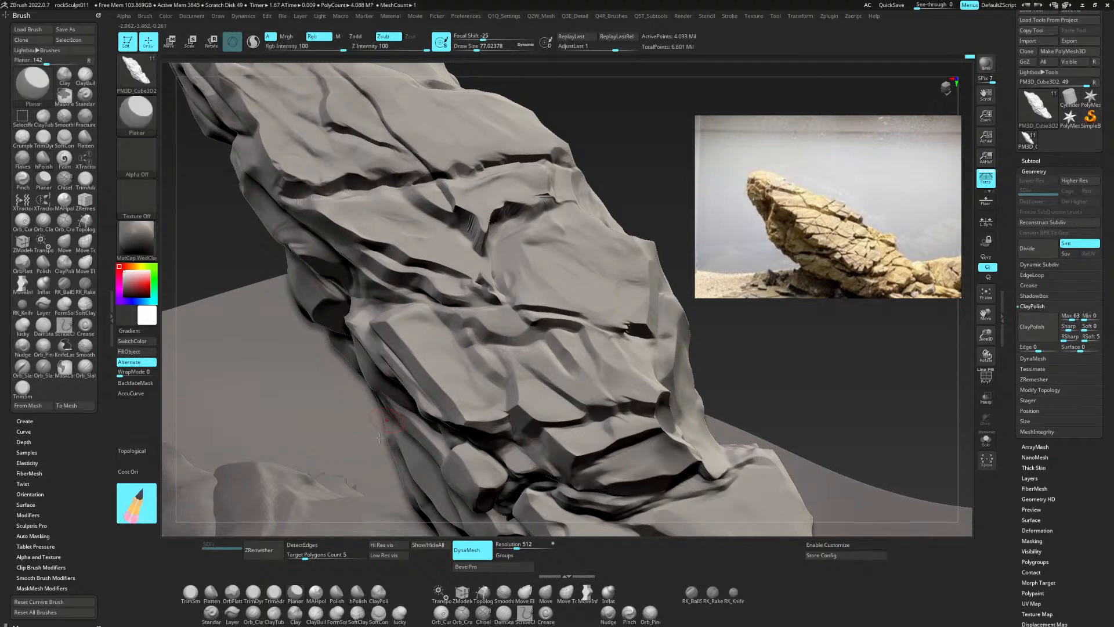
# Turn on continuous orientation for TrimSmoothBorder, reduce the draw size to about 46 and remesh the rock with DynaMesh.
pyautogui.click(190, 592)
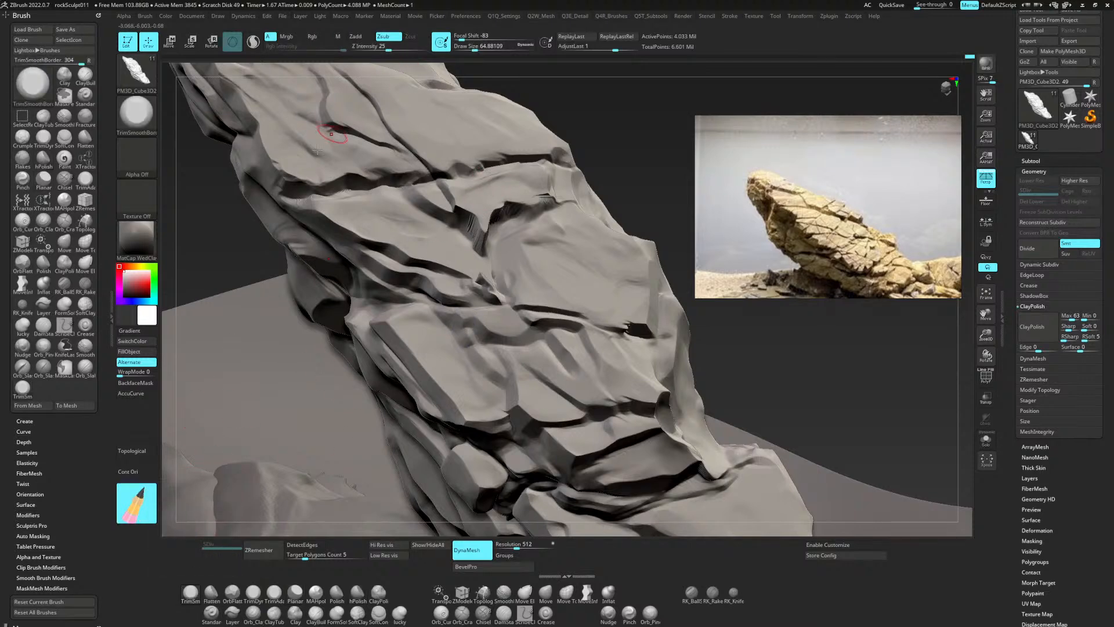
pyautogui.click(136, 471)
pyautogui.press('space')
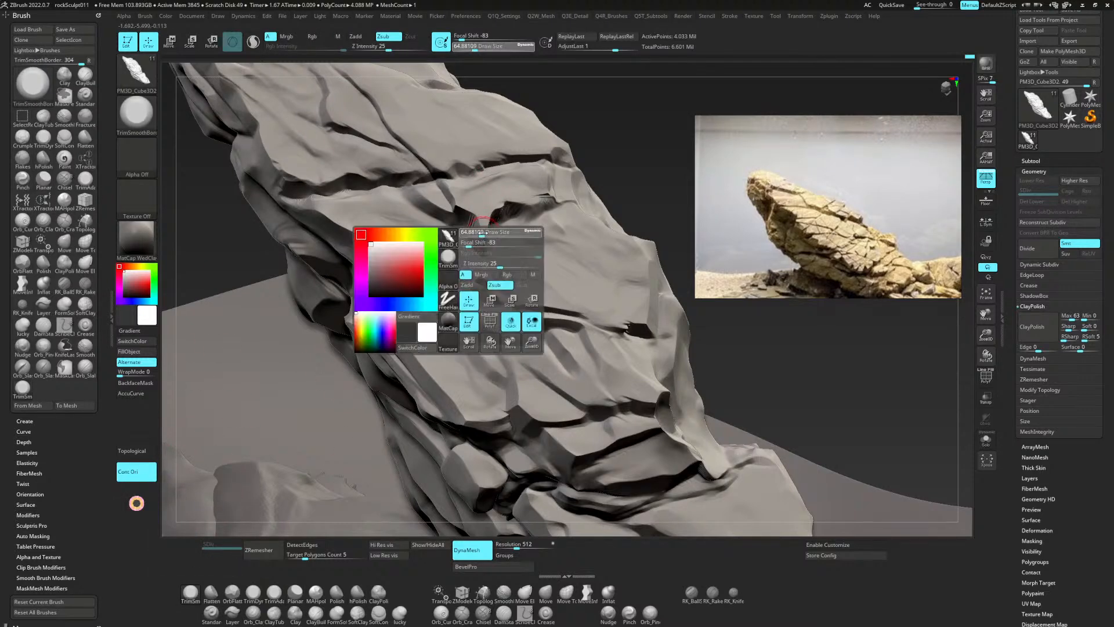
pyautogui.press('b')
pyautogui.press('h')
pyautogui.press('p')
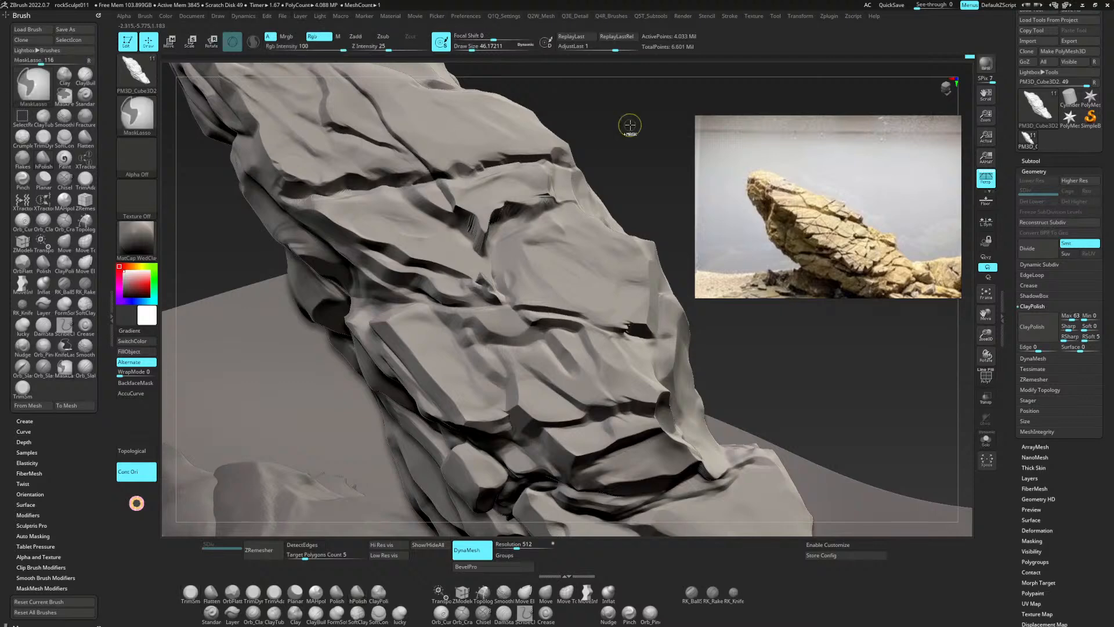
pyautogui.keyDown('ctrl'); pyautogui.moveTo(629, 125); pyautogui.dragTo(622, 151); pyautogui.keyUp('ctrl')
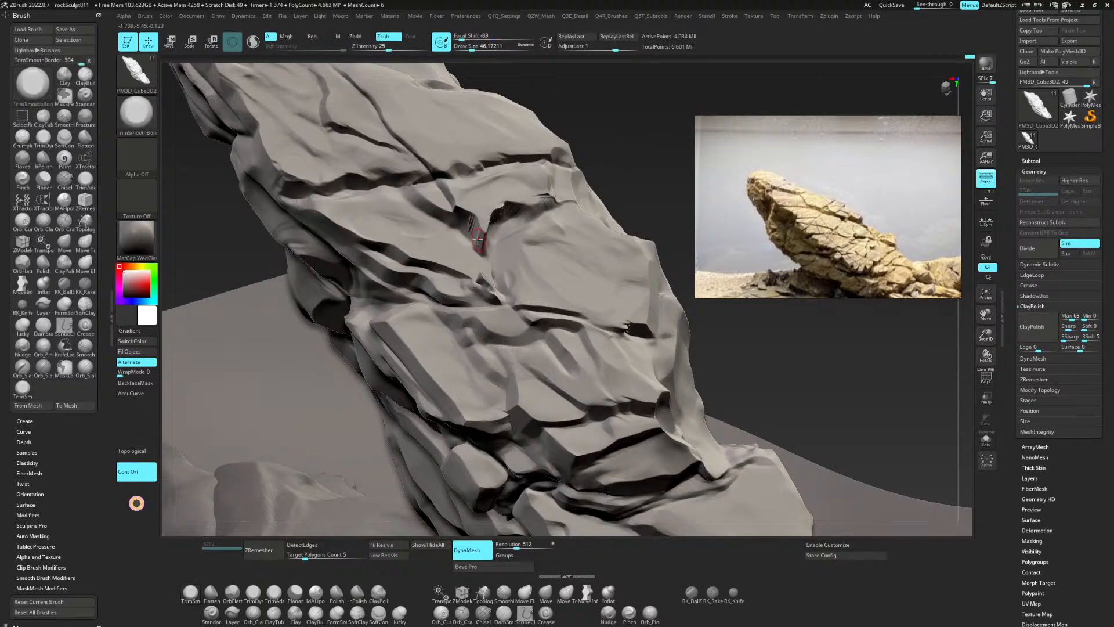
# Smooth the stretched surface inside the crevice and clean it up with TrimSmoothBorder.
pyautogui.keyDown('shift'); pyautogui.moveTo(480, 239); pyautogui.dragTo(478, 228); pyautogui.keyUp('shift')
pyautogui.press('b')
pyautogui.press('t')
pyautogui.press('s')
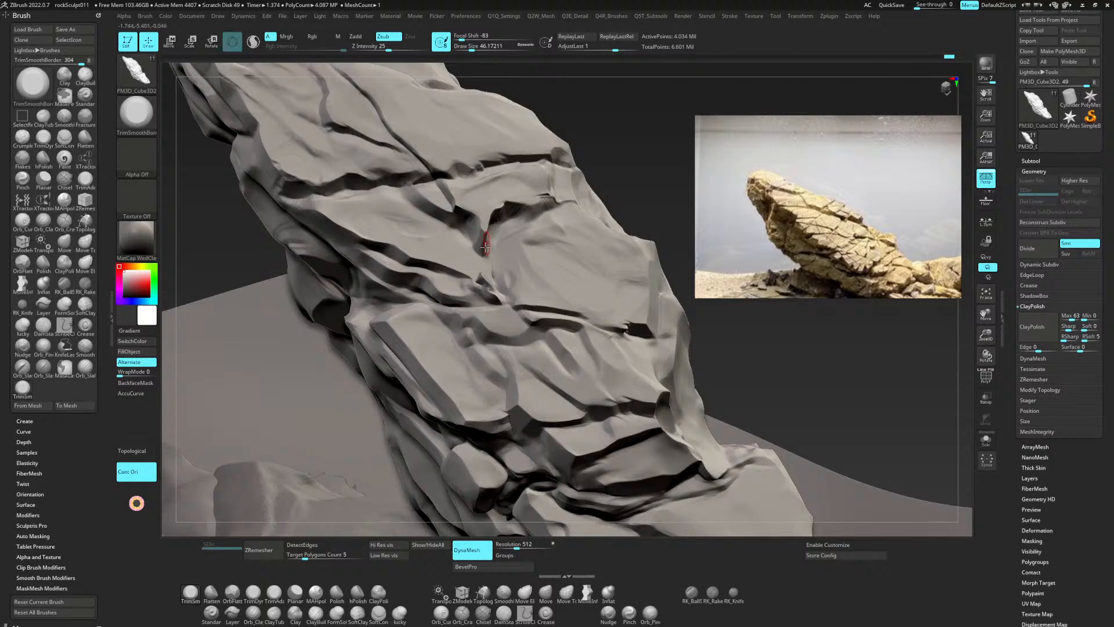
# Trim the crevice and the underside of the small upper block using TrimDynamic at a draw size of about 54.
pyautogui.press('b')
pyautogui.press('t')
pyautogui.press('d')
pyautogui.press('space')
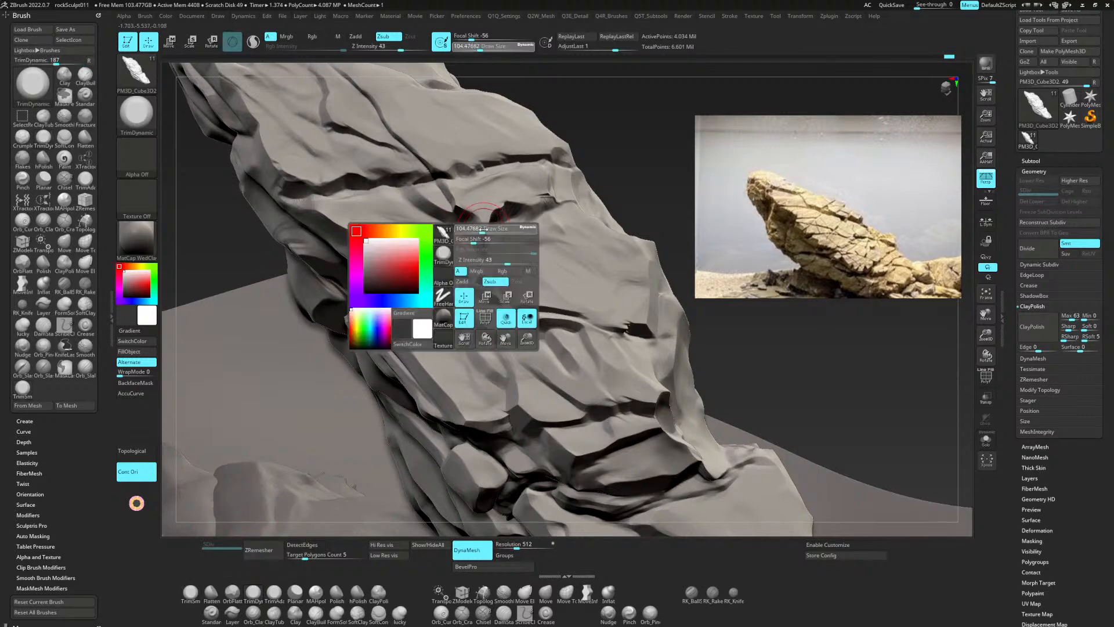
pyautogui.moveTo(483, 230); pyautogui.dragTo(476, 230)
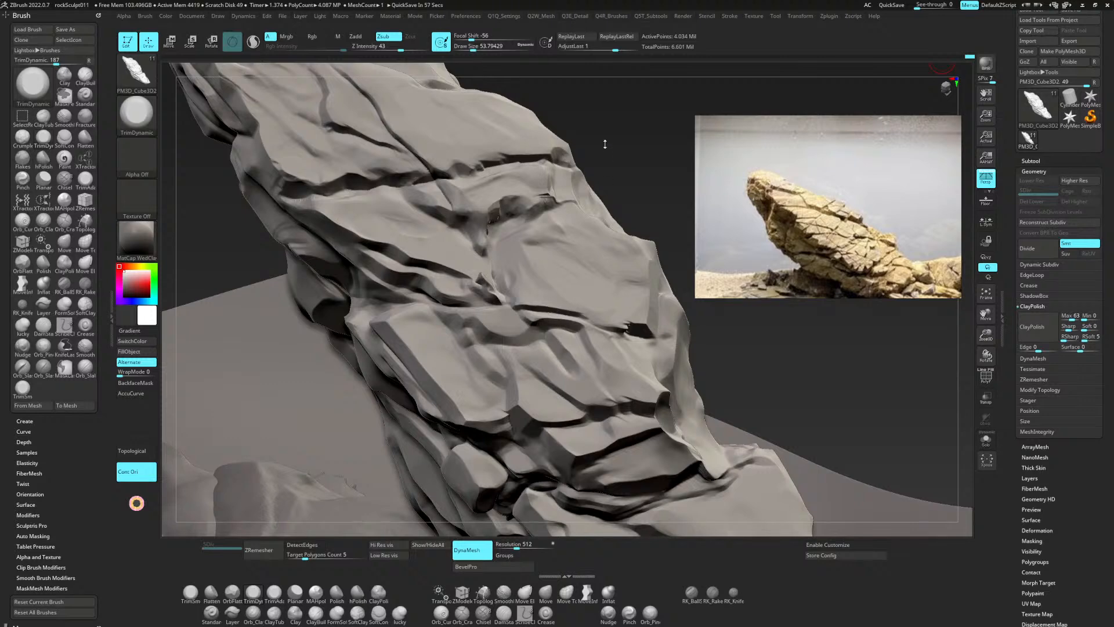
# Polish the crevice walls and the edge of the small upper block with hPolish.
pyautogui.press('b')
pyautogui.press('h')
pyautogui.press('p')
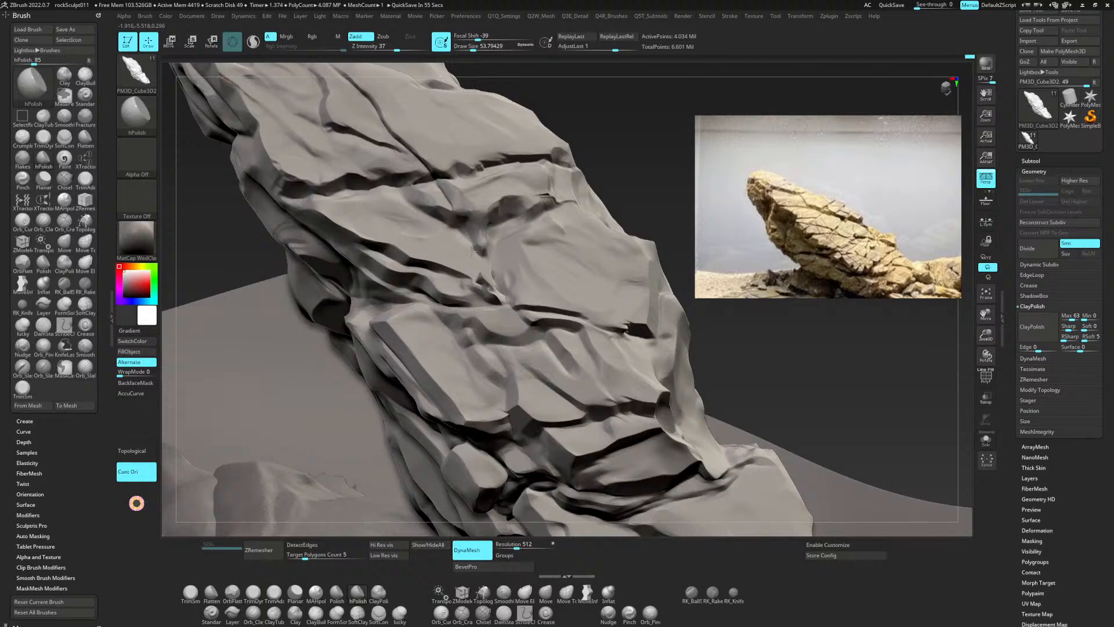
pyautogui.moveTo(498, 216)
pyautogui.mouseDown()
pyautogui.moveTo(540, 206)
pyautogui.moveTo(510, 195)
pyautogui.moveTo(496, 221)
pyautogui.moveTo(475, 228)
pyautogui.moveTo(476, 253)
pyautogui.mouseUp()
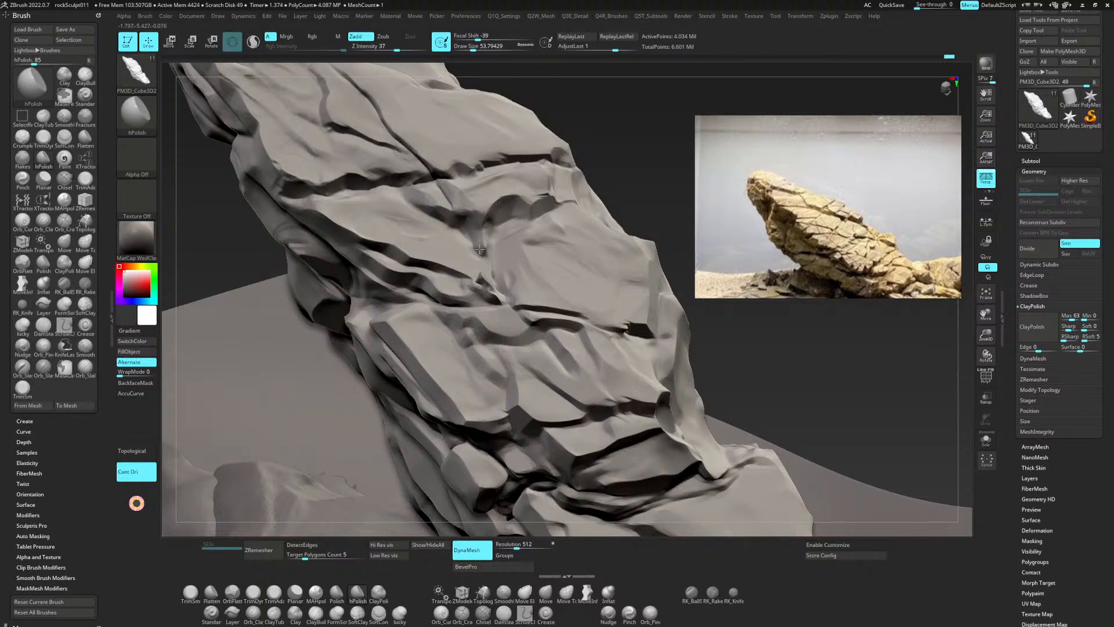
pyautogui.moveTo(466, 202)
pyautogui.mouseDown()
pyautogui.moveTo(452, 192)
pyautogui.moveTo(463, 205)
pyautogui.moveTo(497, 176)
pyautogui.mouseUp()
# Trim the small upper block's face with TrimDynamic and compare the whole rock with the reference photo.
pyautogui.press('3')
pyautogui.press('2')
pyautogui.moveTo(542, 181)
pyautogui.mouseDown()
pyautogui.moveTo(548, 172)
pyautogui.moveTo(551, 190)
pyautogui.moveTo(534, 208)
pyautogui.mouseUp()
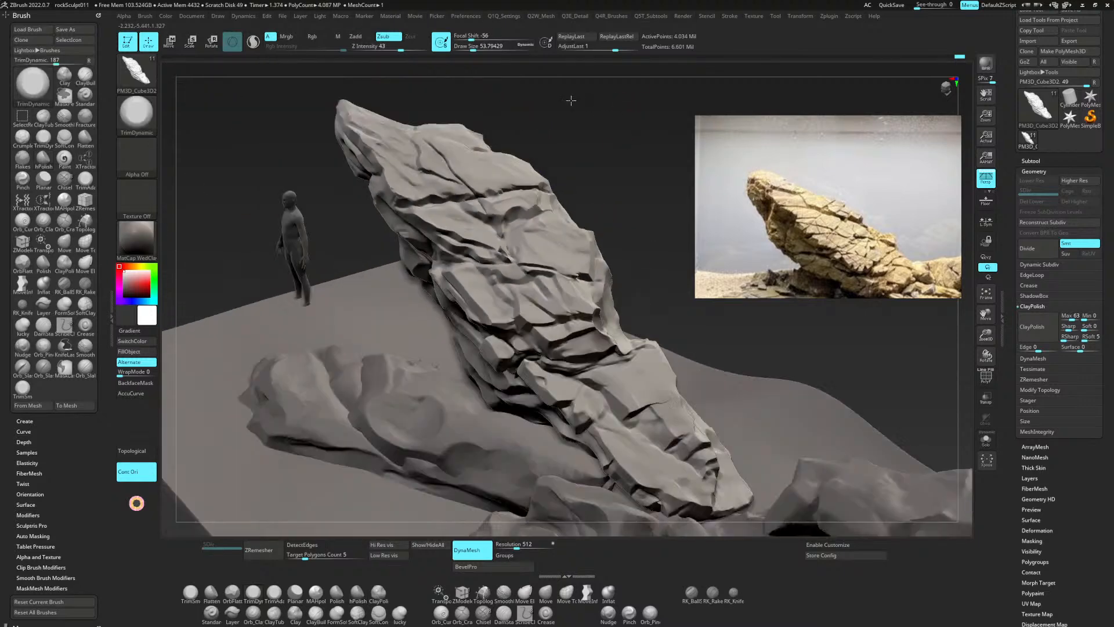
pyautogui.moveTo(571, 100); pyautogui.dragTo(597, 129)
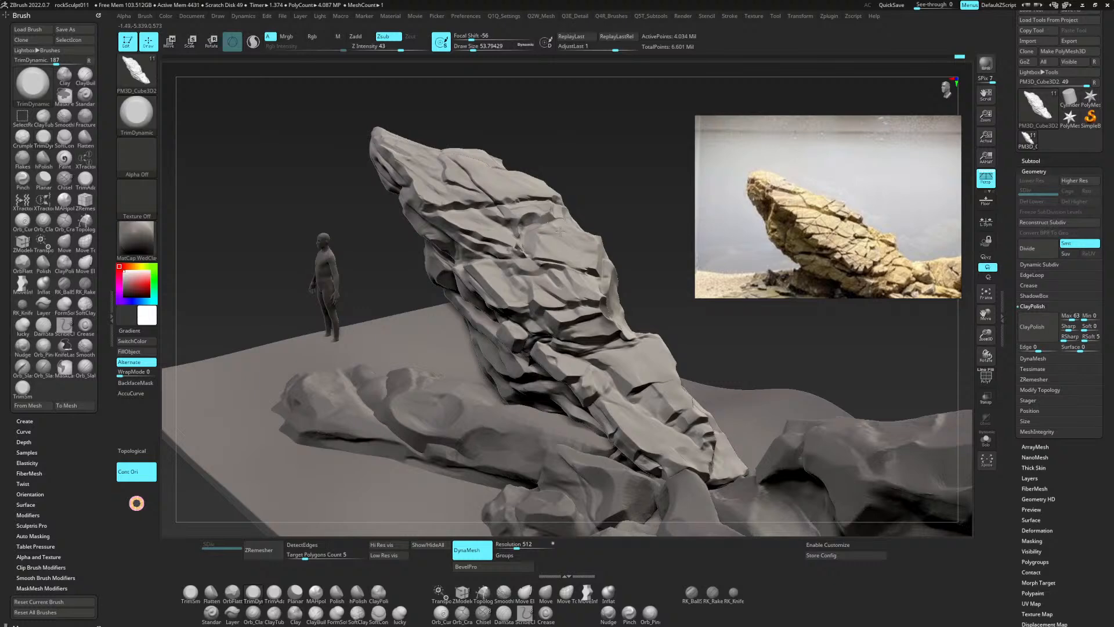
pyautogui.moveTo(619, 172); pyautogui.dragTo(575, 227)
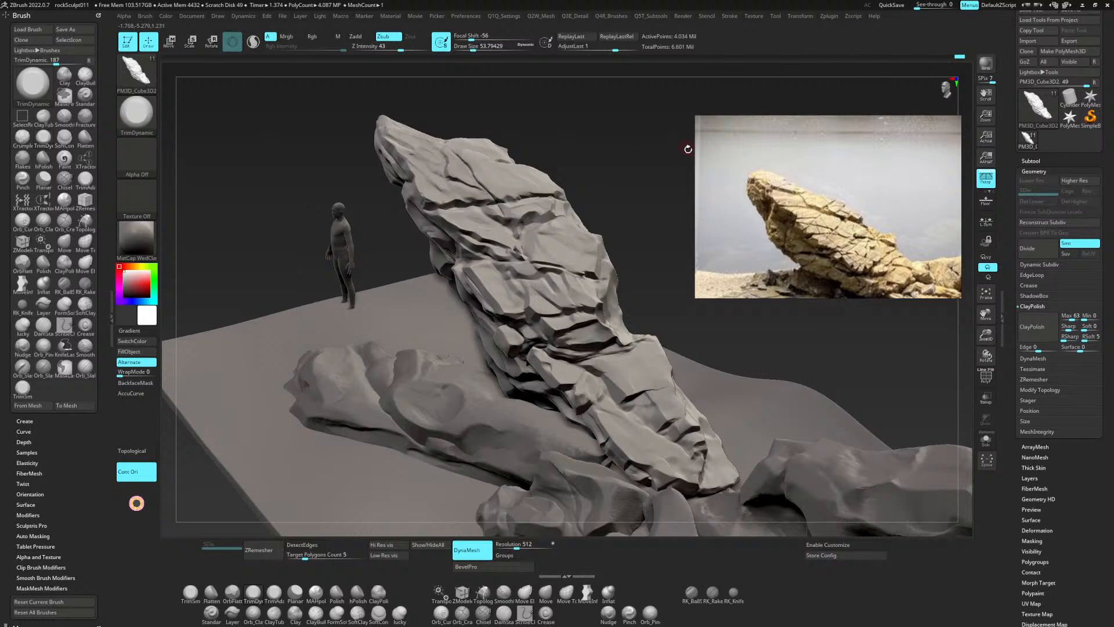
pyautogui.moveTo(687, 149); pyautogui.dragTo(702, 74)
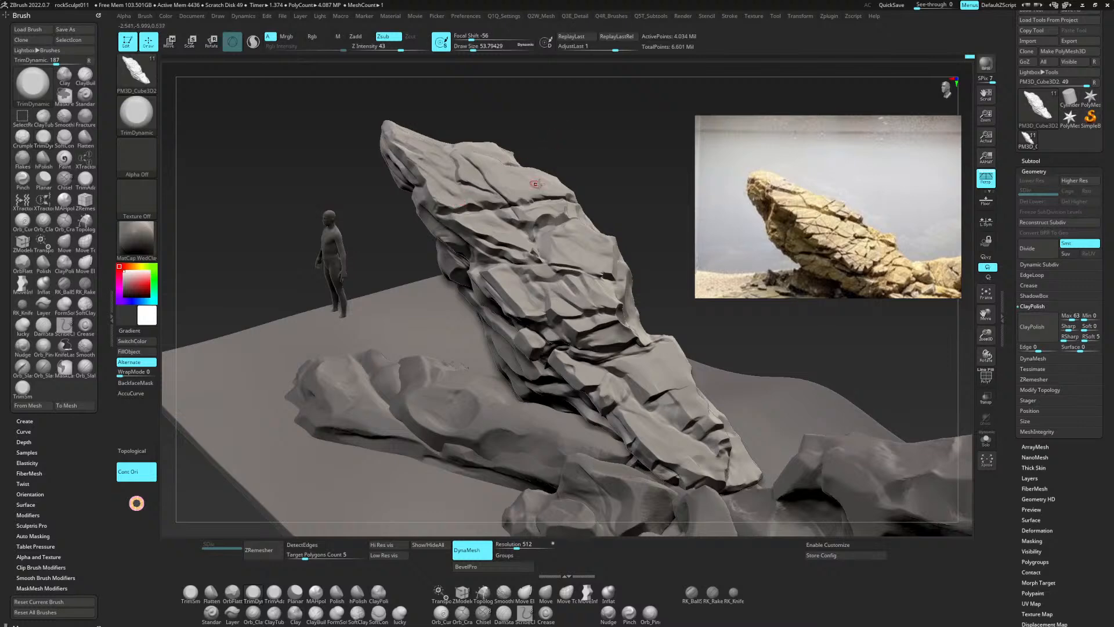
# Trim planes on the leaning rock's front face with TrimDynamic and clean them up with TrimSmoothBorder.
pyautogui.keyDown('alt'); pyautogui.moveTo(639, 152); pyautogui.dragTo(650, 150); pyautogui.keyUp('alt')
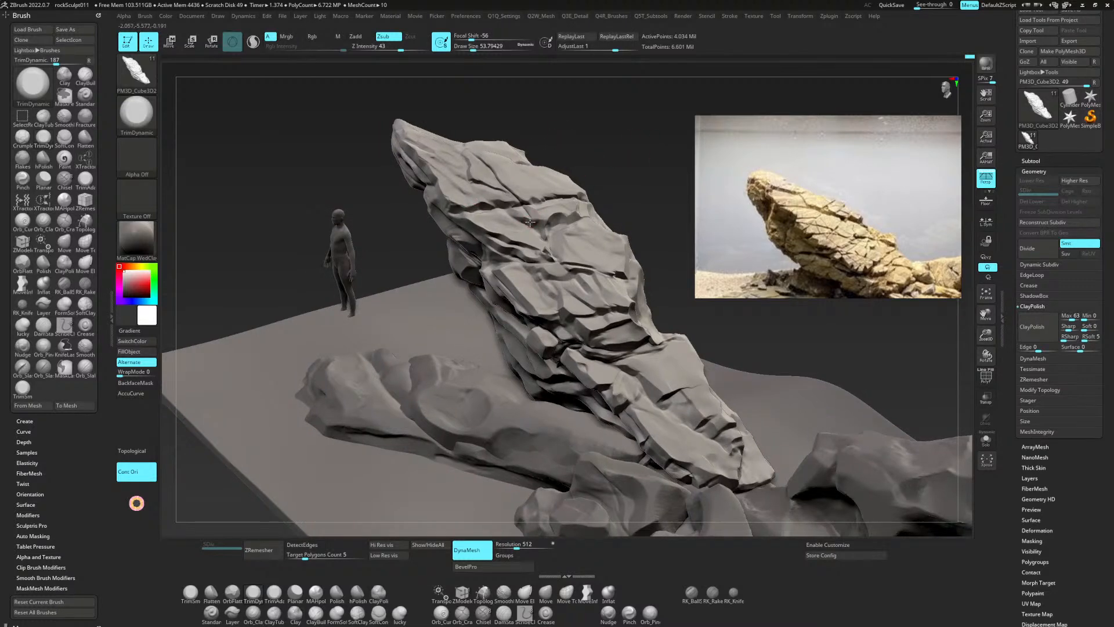
pyautogui.moveTo(547, 219); pyautogui.dragTo(594, 206)
pyautogui.click(190, 592)
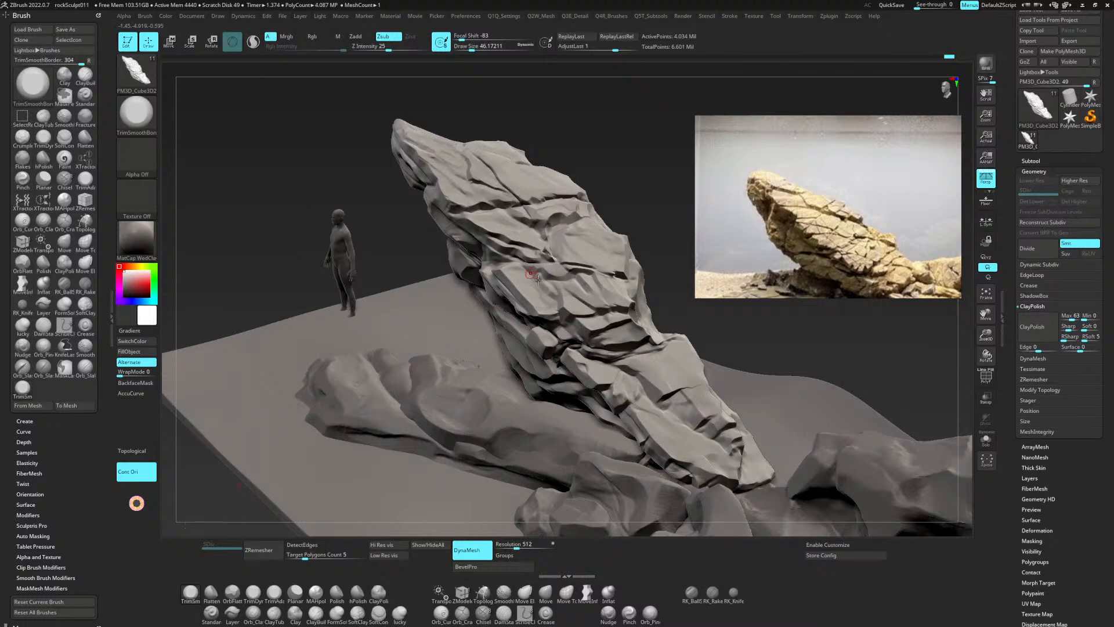
pyautogui.moveTo(540, 347); pyautogui.dragTo(545, 334)
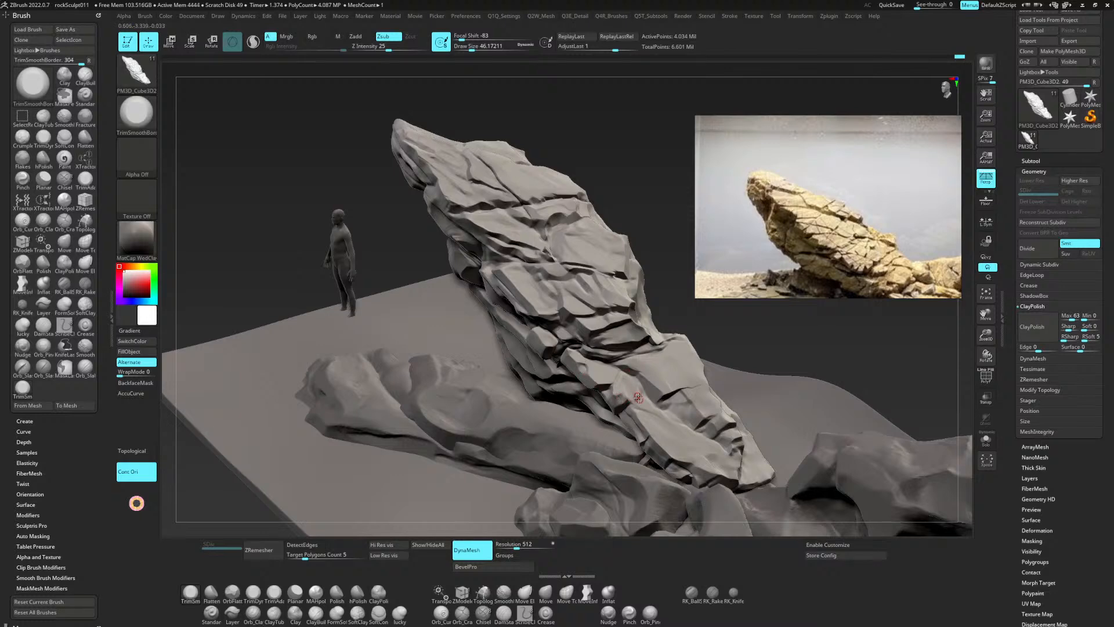
# Review the leaning rock's sculpting progress from early to latest stages in the undo history, keeping the latest state.
pyautogui.moveTo(661, 211); pyautogui.dragTo(539, 197)
pyautogui.moveTo(630, 165); pyautogui.dragTo(583, 145)
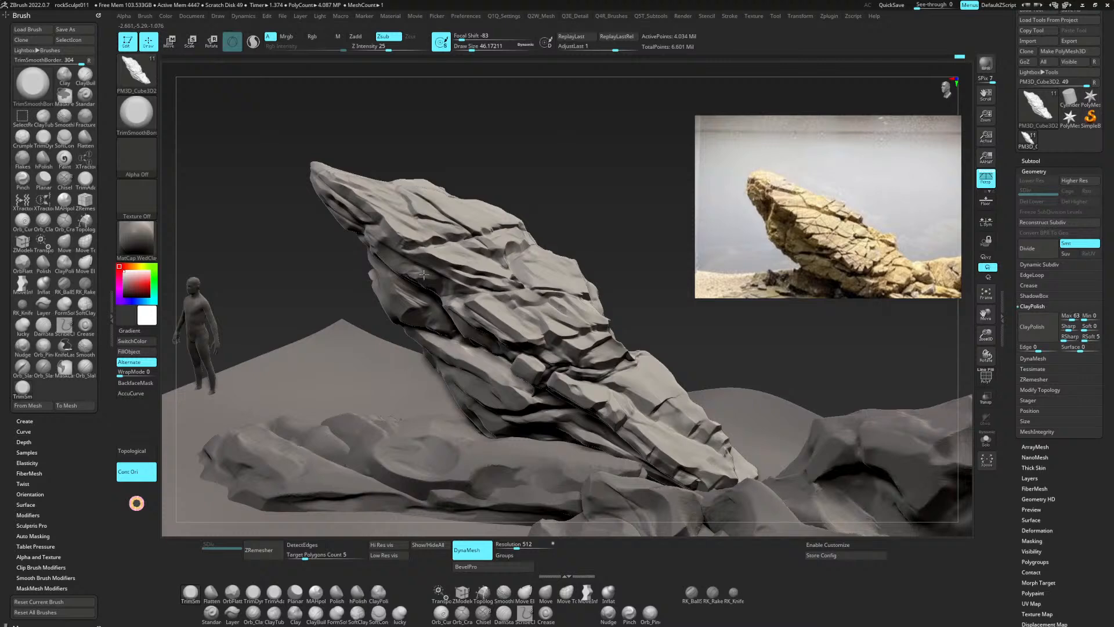
pyautogui.moveTo(430, 282); pyautogui.dragTo(560, 195, button='right')
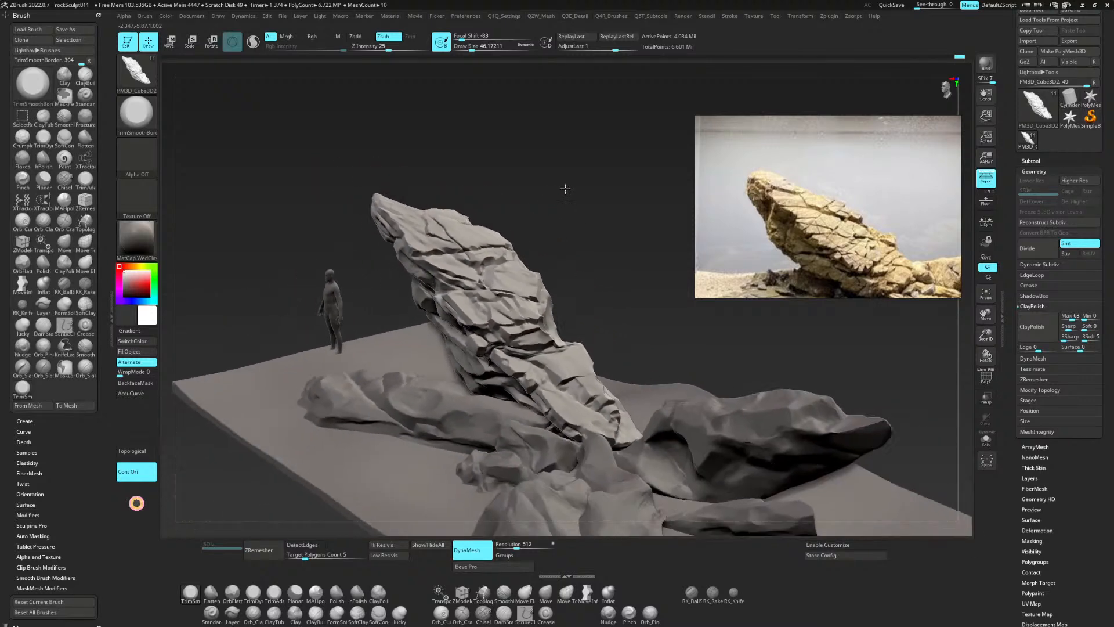
pyautogui.moveTo(179, 58); pyautogui.dragTo(169, 61)
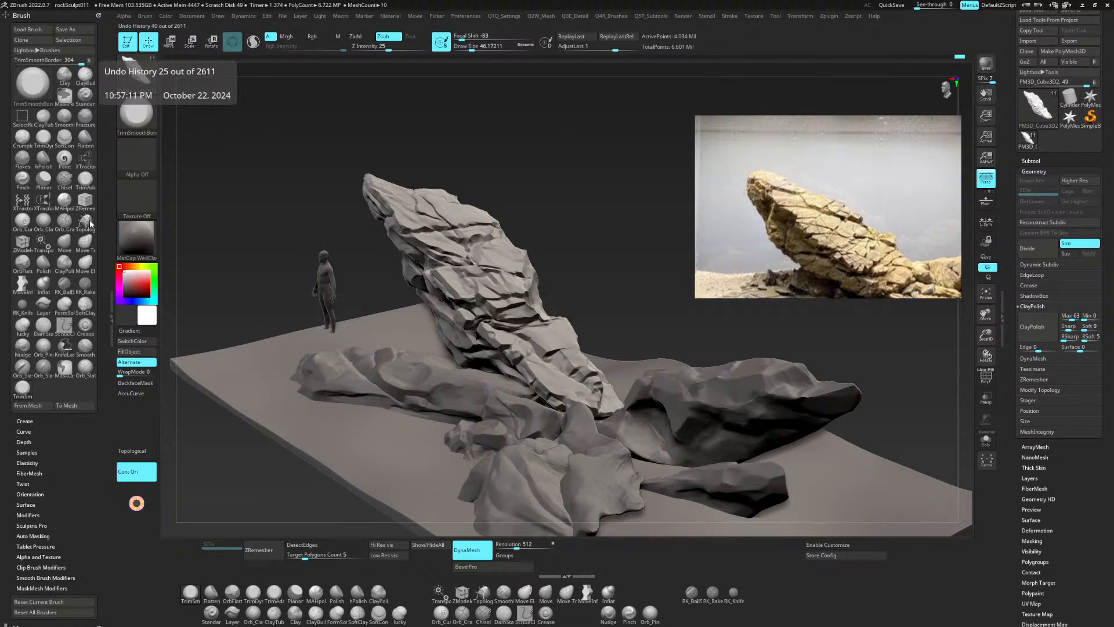
pyautogui.click(166, 78)
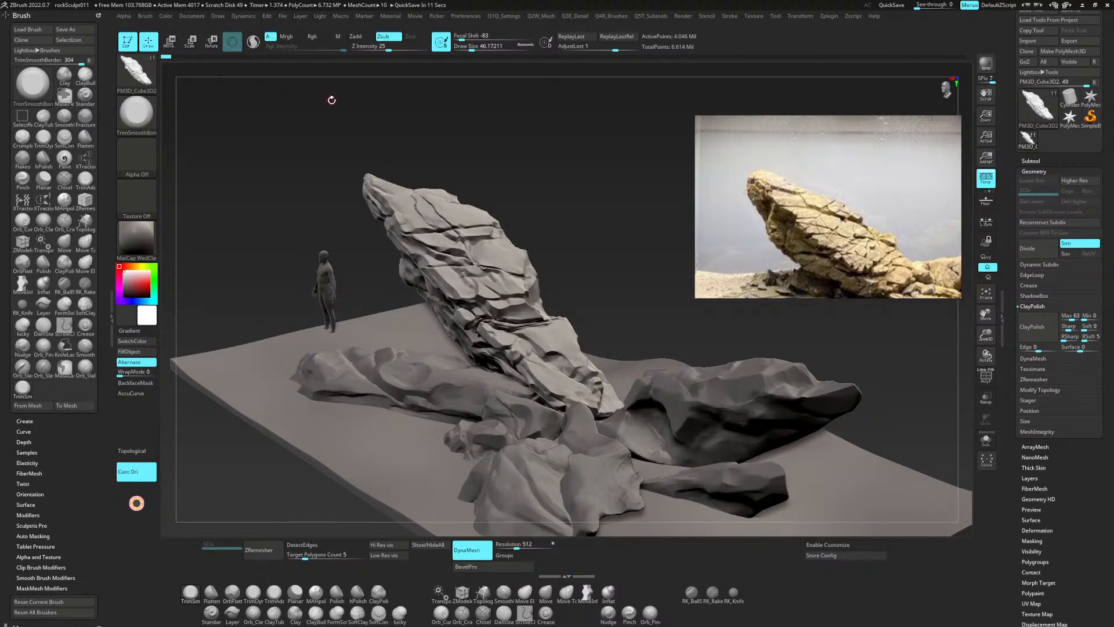
pyautogui.moveTo(332, 100); pyautogui.dragTo(495, 110)
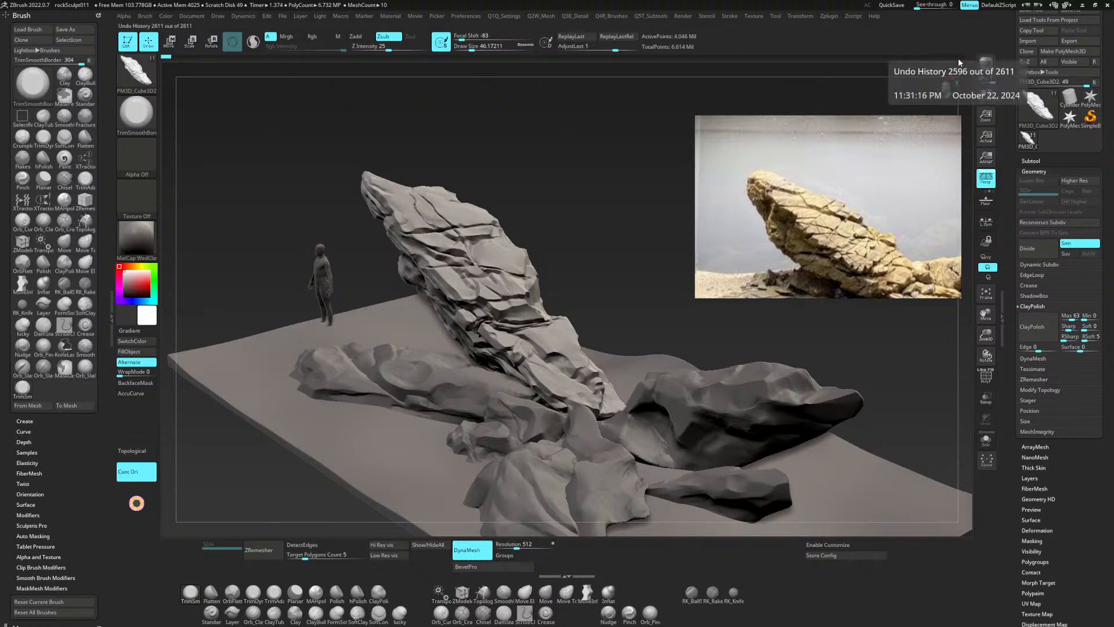
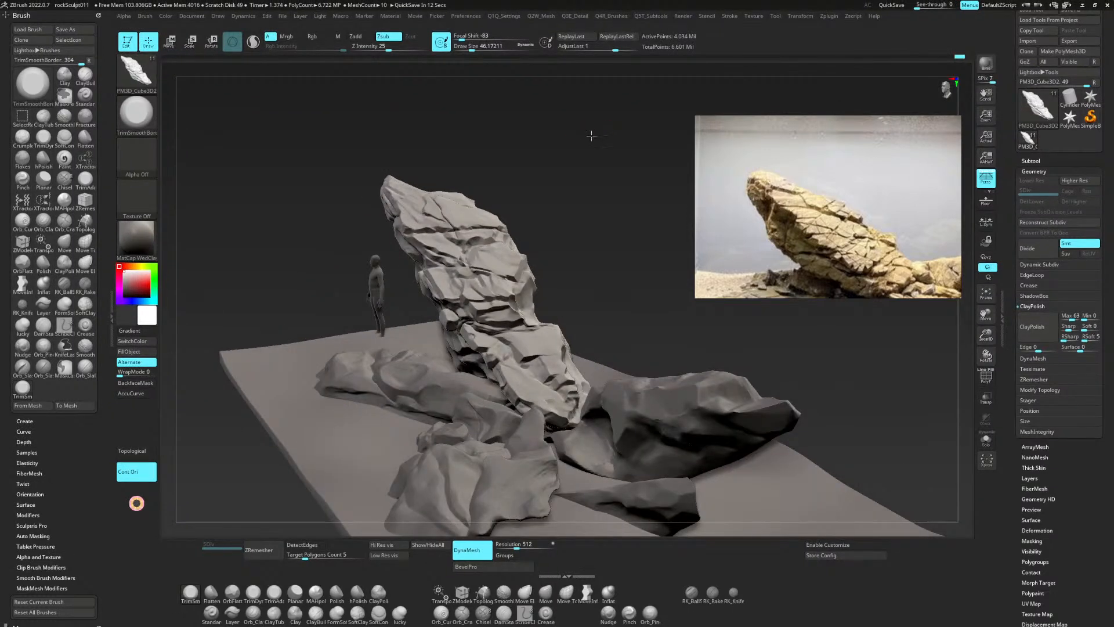
# Insert a Cube3D as a new subtool directly below the leaning rock's subtool.
pyautogui.moveTo(592, 135)
pyautogui.mouseDown()
pyautogui.moveTo(667, 121)
pyautogui.moveTo(595, 122)
pyautogui.mouseUp()
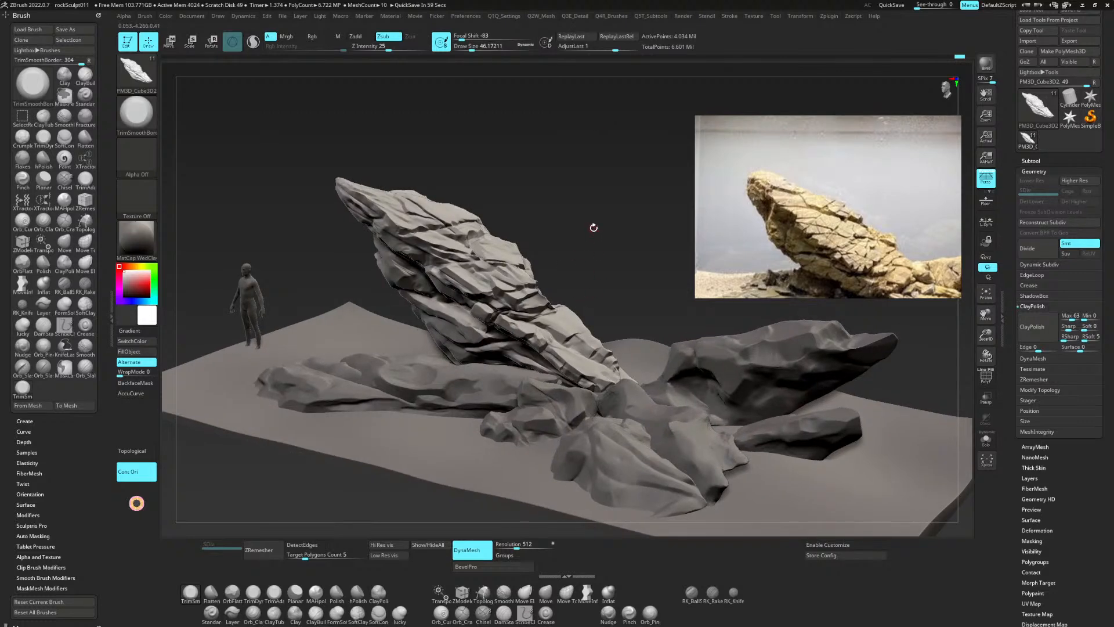
pyautogui.moveTo(594, 227); pyautogui.dragTo(654, 258)
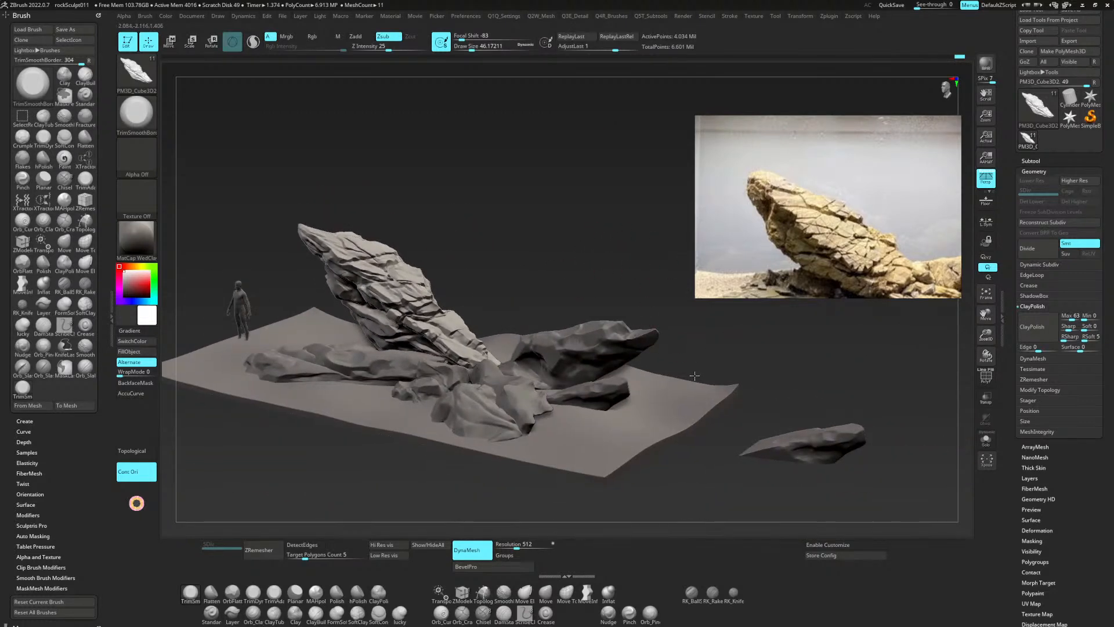
pyautogui.click(1028, 162)
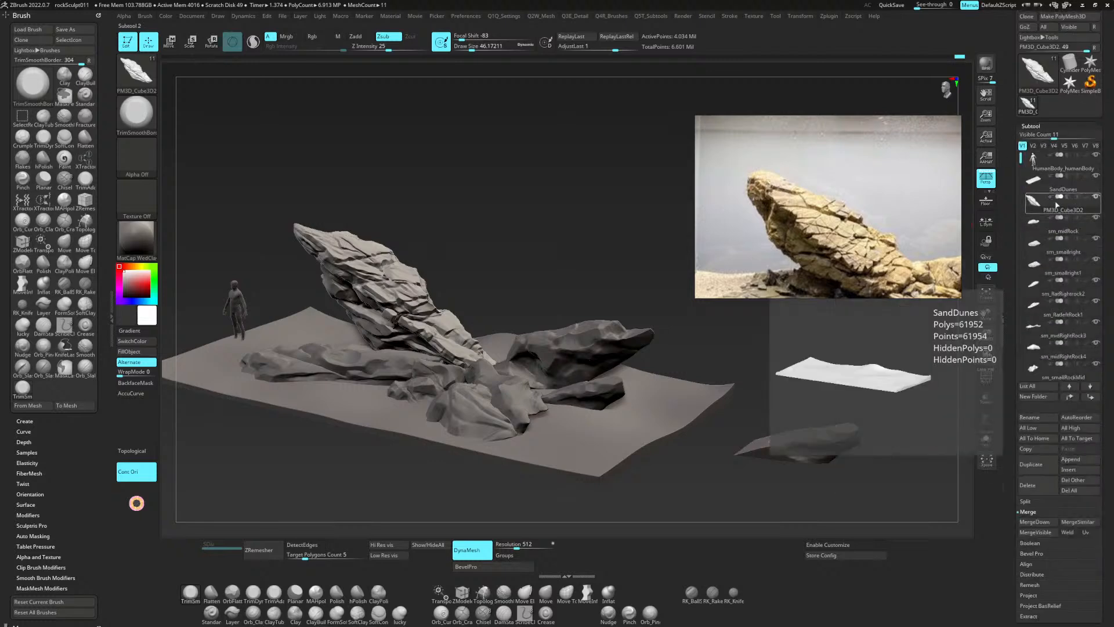
pyautogui.click(1077, 469)
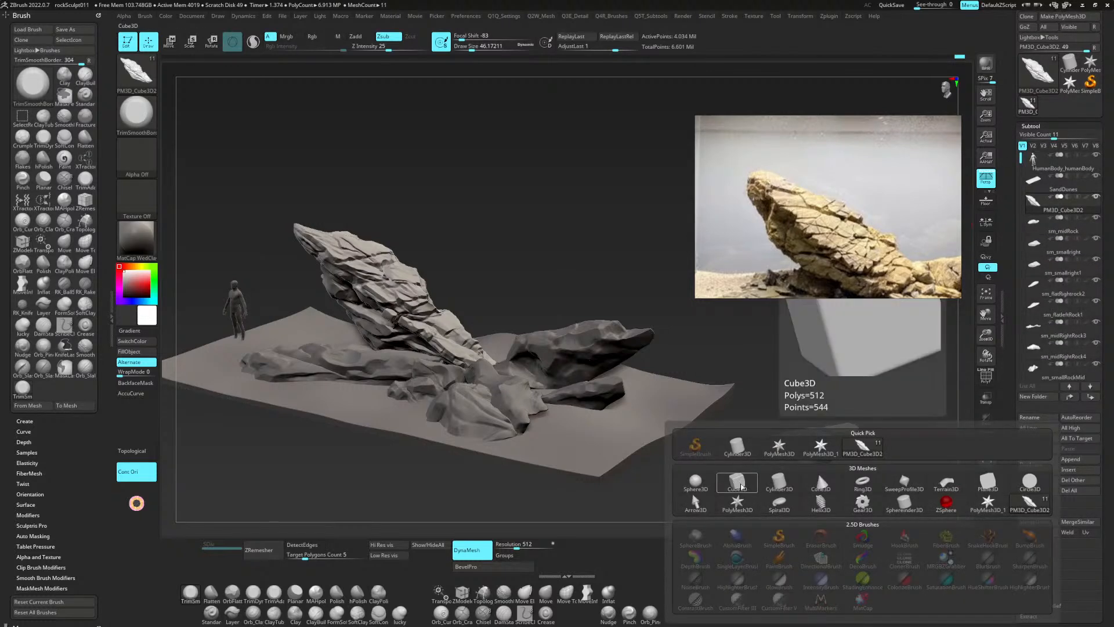
pyautogui.click(738, 483)
# Move the inserted cube straight up until it floats clear above the rock formation.
pyautogui.moveTo(597, 258); pyautogui.dragTo(577, 281)
pyautogui.press('w')
pyautogui.moveTo(427, 430); pyautogui.dragTo(426, 177)
pyautogui.keyDown('alt'); pyautogui.moveTo(547, 198); pyautogui.dragTo(622, 308); pyautogui.keyUp('alt')
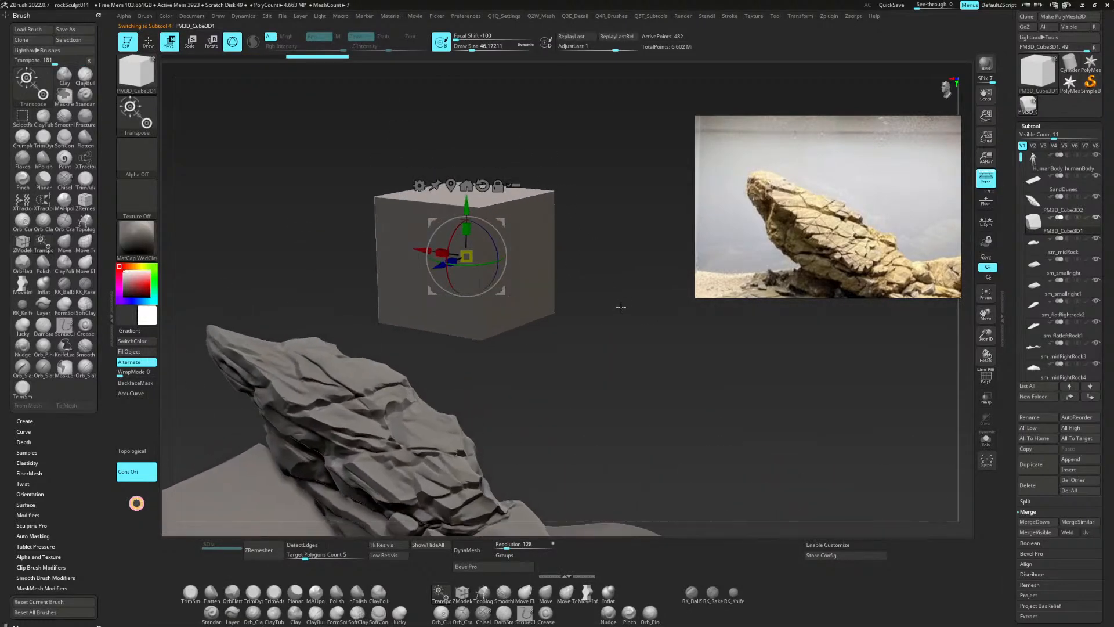
pyautogui.keyDown('alt'); pyautogui.moveTo(631, 348); pyautogui.dragTo(627, 332); pyautogui.keyUp('alt')
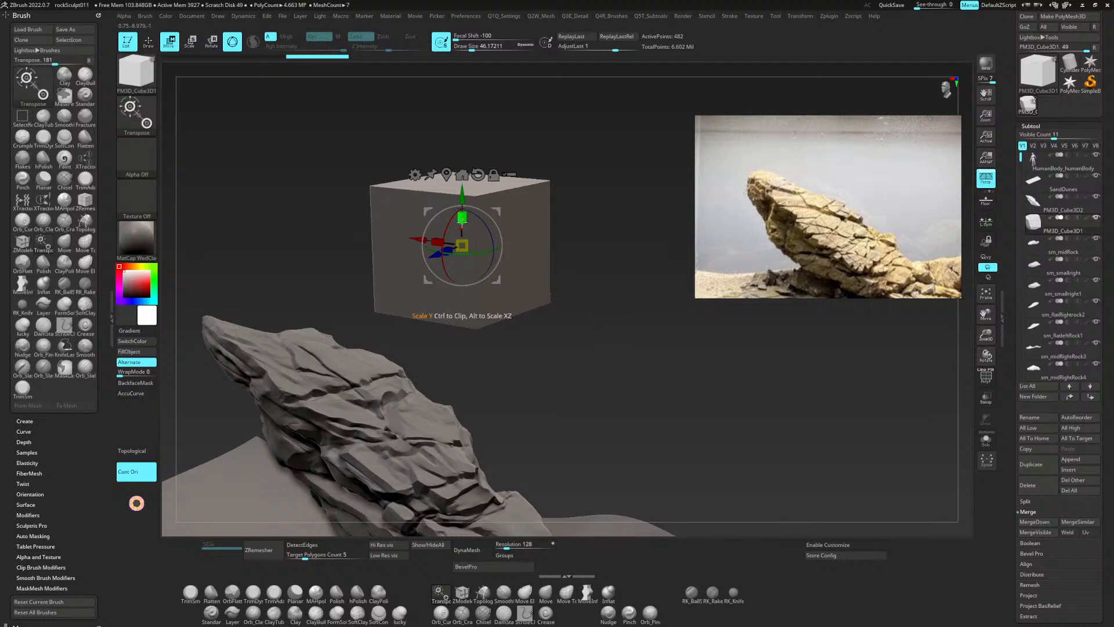
pyautogui.moveTo(462, 192); pyautogui.dragTo(464, 158)
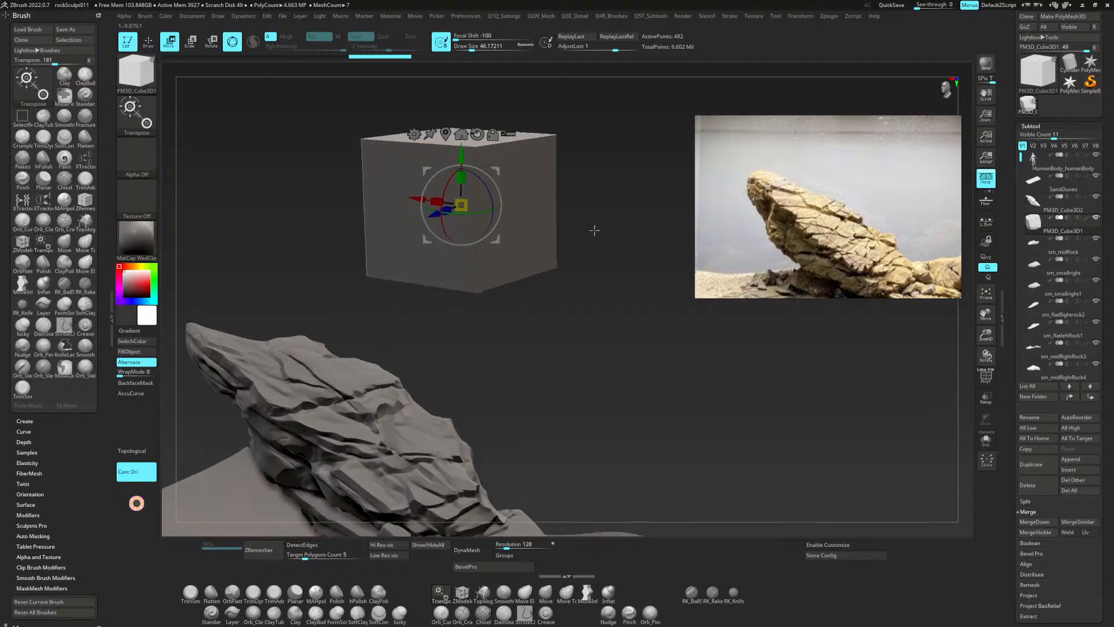
# Choose the ClayTubes brush and convert the cube to a DynaMesh at resolution 128.
pyautogui.press('b')
pyautogui.press('c')
pyautogui.press('t')
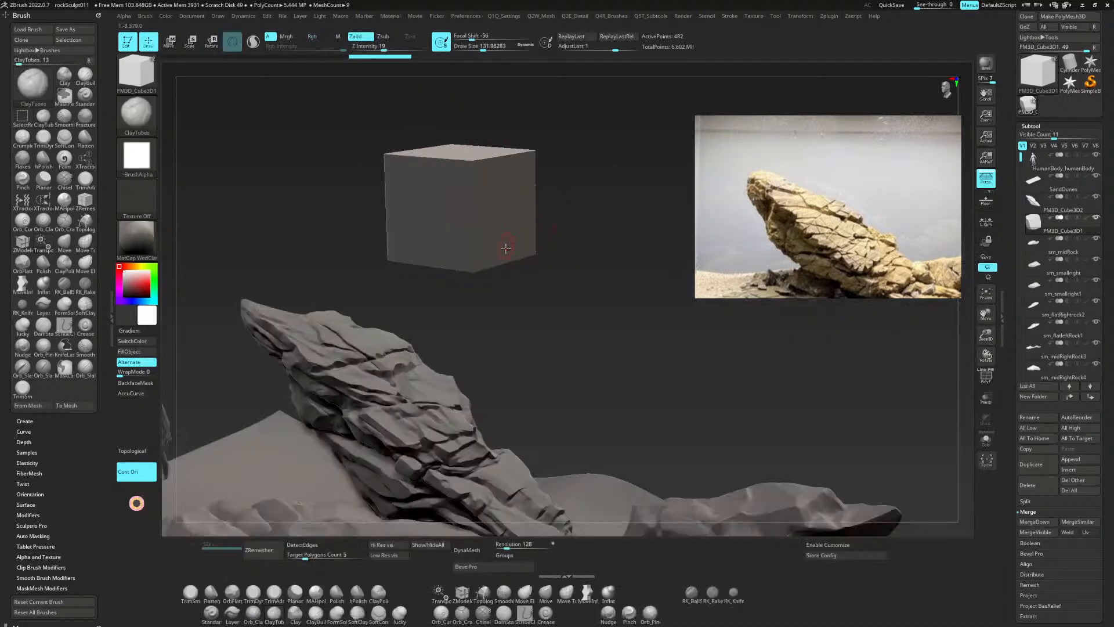
pyautogui.click(1054, 126)
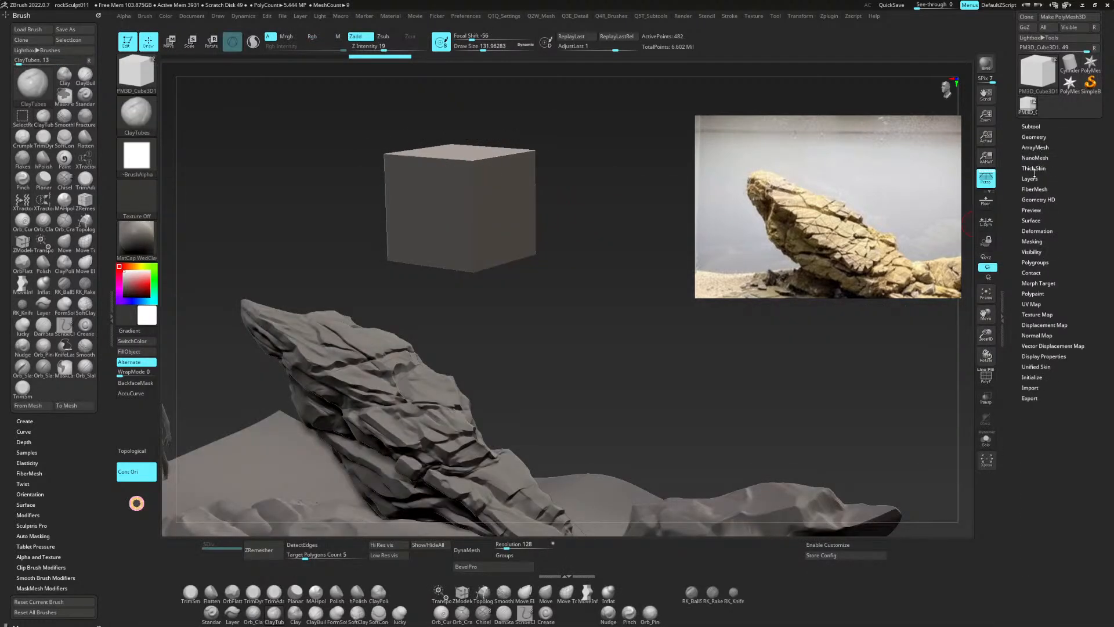
pyautogui.click(1037, 138)
pyautogui.click(1038, 136)
pyautogui.moveTo(1051, 131); pyautogui.dragTo(1050, 159)
pyautogui.click(1035, 163)
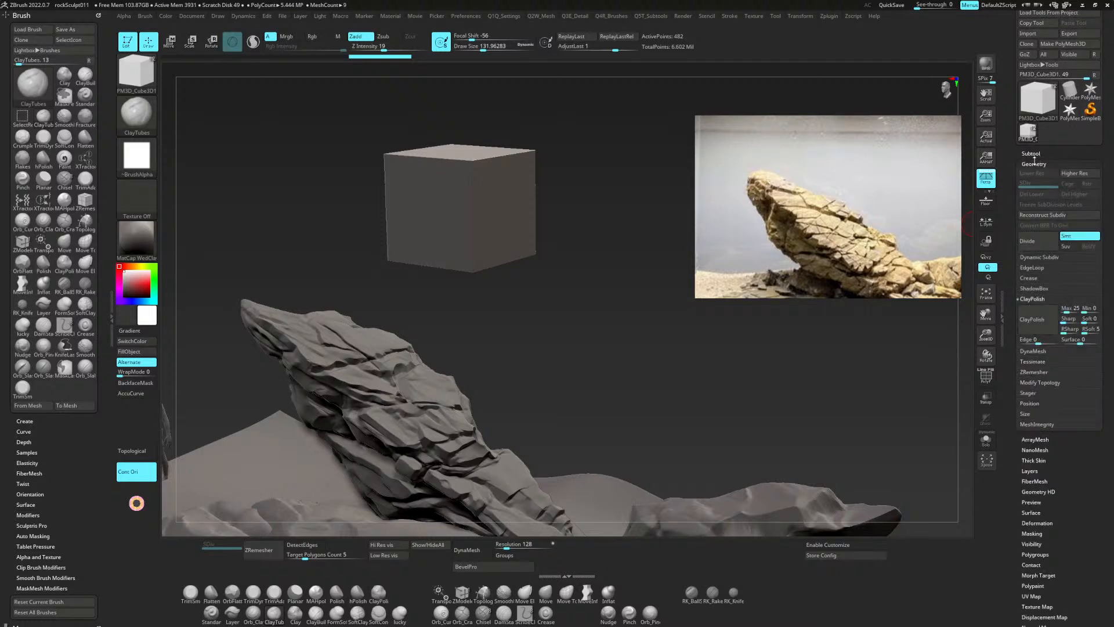
pyautogui.click(1036, 164)
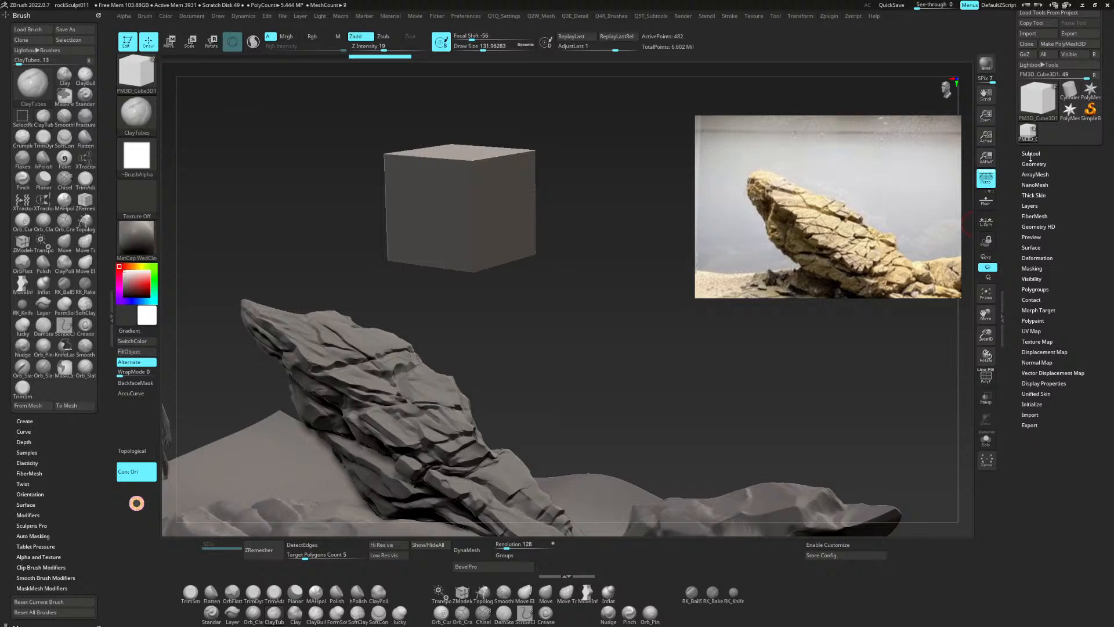
pyautogui.click(1035, 163)
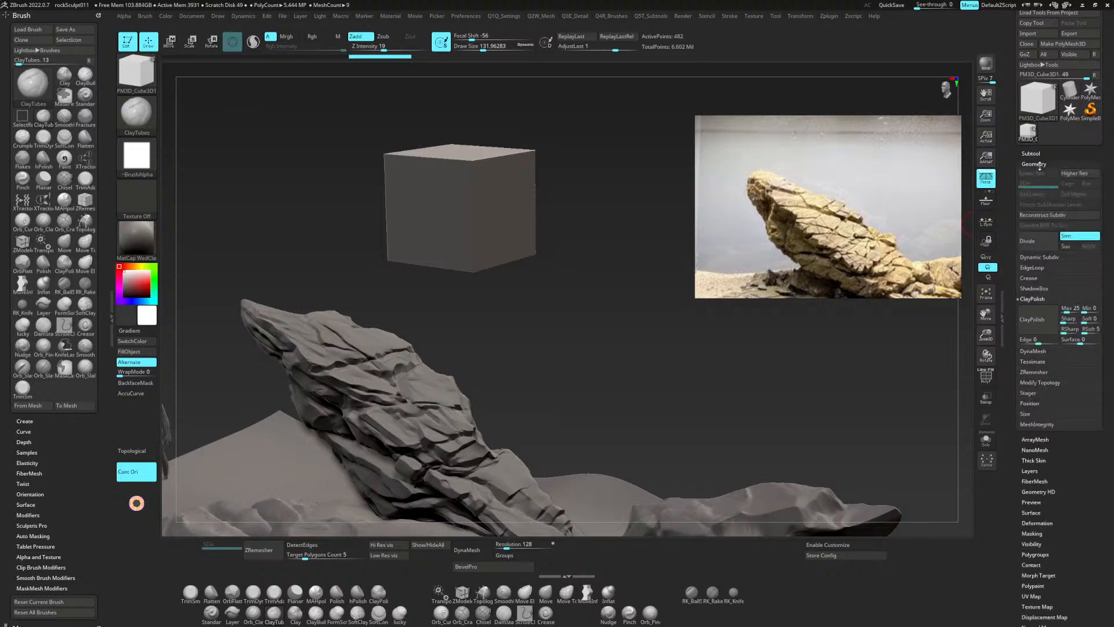
pyautogui.click(1033, 299)
pyautogui.click(1036, 309)
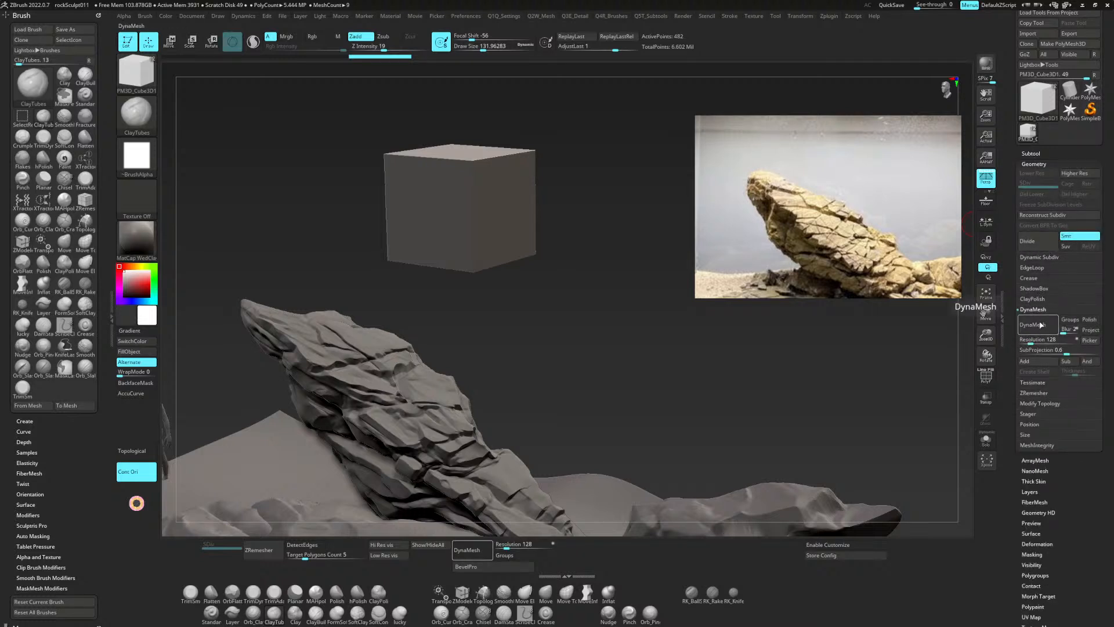
pyautogui.click(1040, 325)
# Sculpt a symmetrical smiling face with eyes, nose and mouth on one side of the cube using ClayTubes.
pyautogui.moveTo(559, 221)
pyautogui.keyDown('alt'); pyautogui.mouseDown()
pyautogui.moveTo(617, 269)
pyautogui.moveTo(606, 290)
pyautogui.moveTo(535, 322)
pyautogui.mouseUp(); pyautogui.keyUp('alt')
pyautogui.moveTo(530, 276)
pyautogui.mouseDown()
pyautogui.moveTo(541, 284)
pyautogui.moveTo(525, 284)
pyautogui.moveTo(532, 273)
pyautogui.moveTo(529, 290)
pyautogui.mouseUp()
pyautogui.moveTo(511, 290)
pyautogui.mouseDown()
pyautogui.moveTo(505, 335)
pyautogui.moveTo(535, 332)
pyautogui.moveTo(503, 351)
pyautogui.moveTo(529, 335)
pyautogui.moveTo(498, 346)
pyautogui.moveTo(518, 318)
pyautogui.moveTo(507, 324)
pyautogui.moveTo(506, 287)
pyautogui.moveTo(505, 305)
pyautogui.moveTo(530, 282)
pyautogui.moveTo(553, 281)
pyautogui.moveTo(520, 261)
pyautogui.moveTo(541, 260)
pyautogui.moveTo(523, 262)
pyautogui.mouseUp()
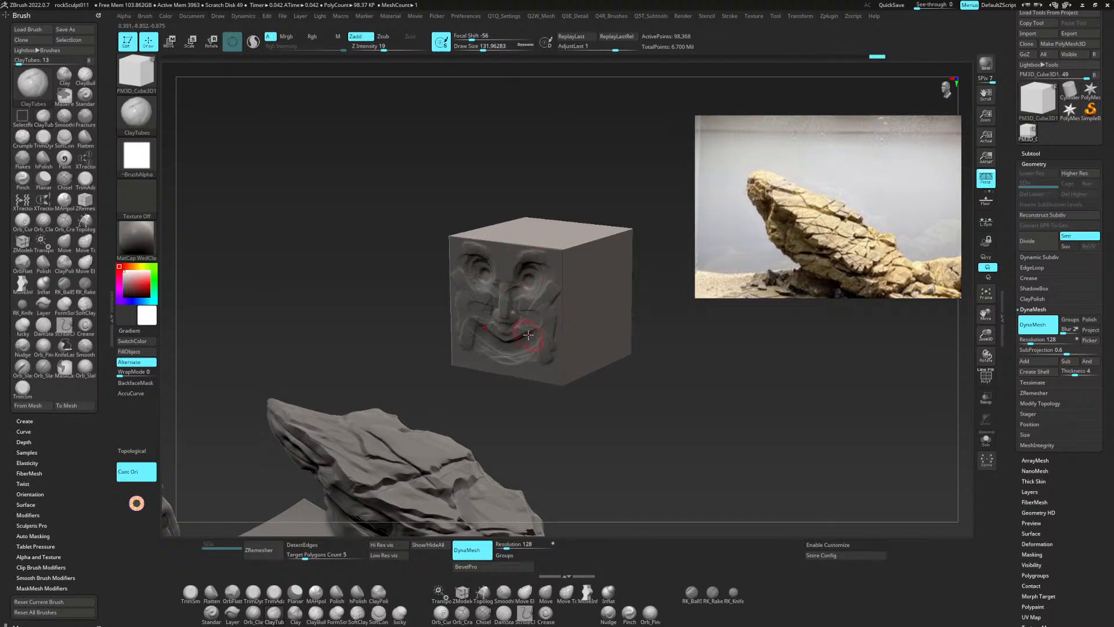
# Carve pupils into the face's eyes, build up the brows and cut notches into the cube's edges beside the eyes.
pyautogui.keyDown('shift'); pyautogui.moveTo(589, 402); pyautogui.dragTo(614, 391); pyautogui.keyUp('shift')
pyautogui.keyDown('alt'); pyautogui.moveTo(613, 342); pyautogui.dragTo(610, 377); pyautogui.keyUp('alt')
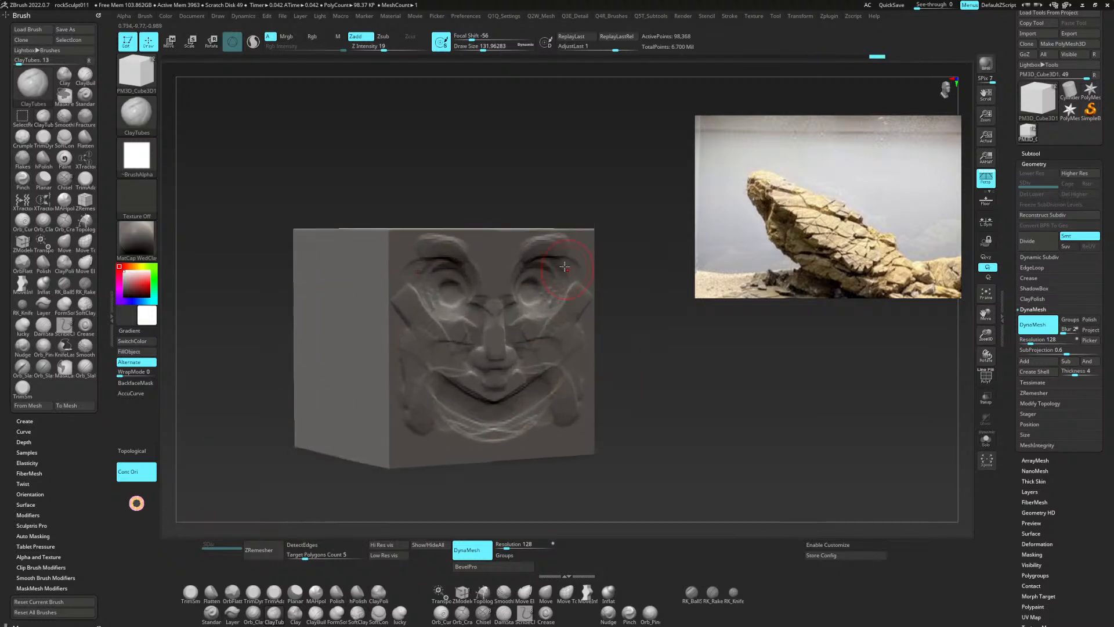
pyautogui.keyDown('alt'); pyautogui.moveTo(537, 291); pyautogui.dragTo(535, 288); pyautogui.keyUp('alt')
pyautogui.hotkey('ctrl', 'z')
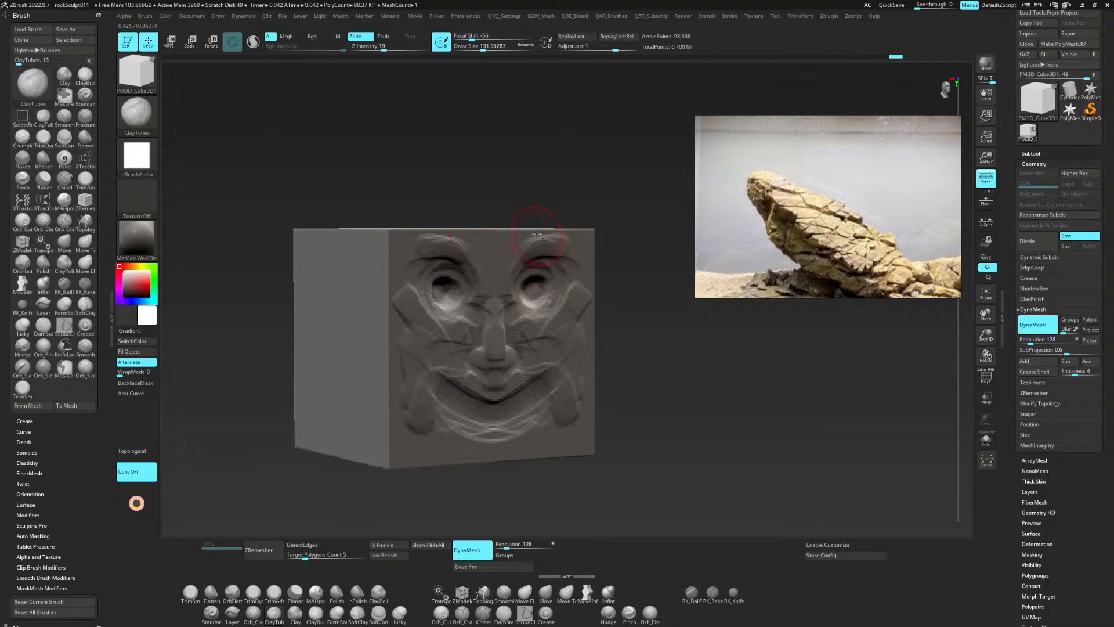
pyautogui.moveTo(538, 235); pyautogui.dragTo(524, 246)
pyautogui.moveTo(595, 293); pyautogui.dragTo(589, 318)
pyautogui.keyDown('alt'); pyautogui.moveTo(386, 271); pyautogui.dragTo(393, 275); pyautogui.keyUp('alt')
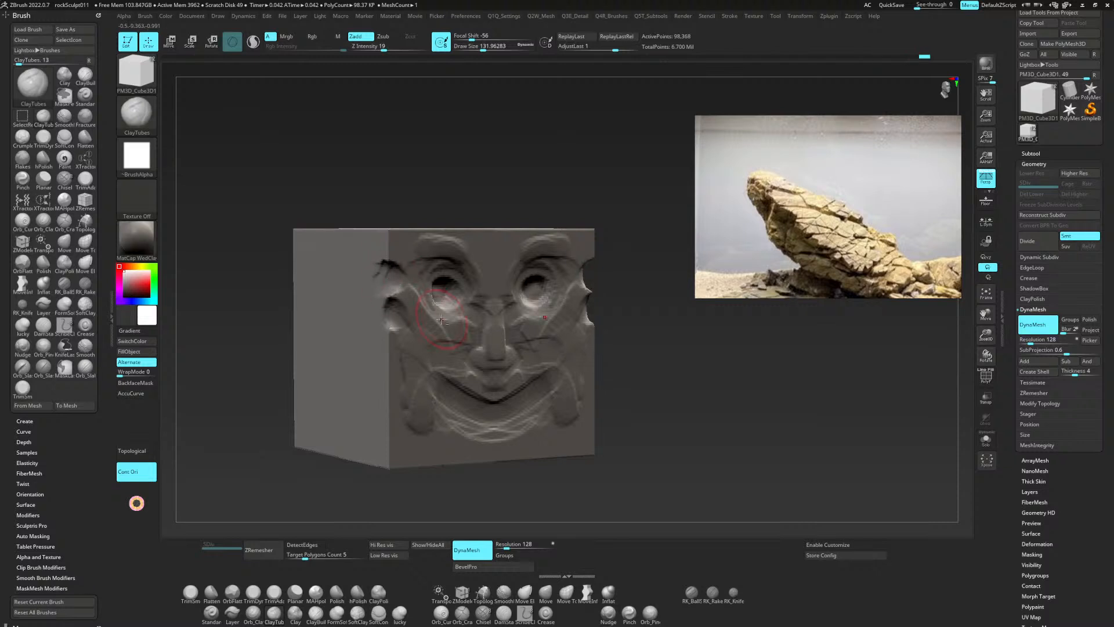
pyautogui.moveTo(634, 256)
pyautogui.keyDown('shift'); pyautogui.mouseDown()
pyautogui.moveTo(641, 297)
pyautogui.moveTo(629, 287)
pyautogui.moveTo(636, 246)
pyautogui.moveTo(636, 266)
pyautogui.moveTo(612, 249)
pyautogui.moveTo(560, 263)
pyautogui.moveTo(592, 246)
pyautogui.mouseUp(); pyautogui.keyUp('shift')
# Move the reference photo window clear of the menus and the sculpted cube.
pyautogui.click(830, 16)
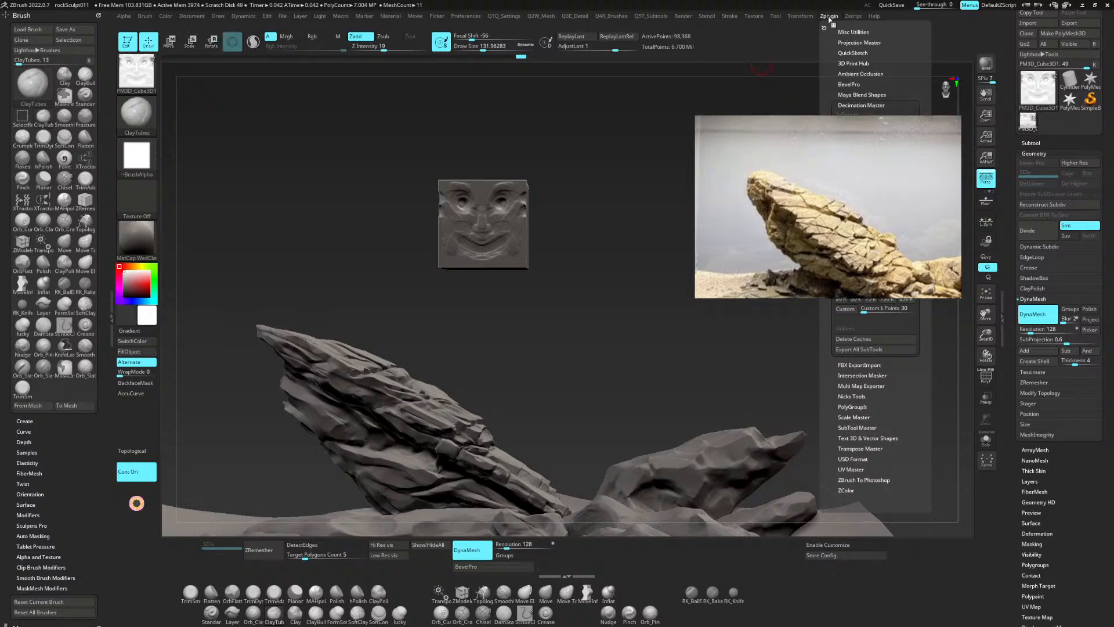
pyautogui.click(830, 17)
pyautogui.moveTo(802, 145); pyautogui.dragTo(222, 109)
pyautogui.moveTo(596, 134); pyautogui.dragTo(631, 133)
pyautogui.click(242, 16)
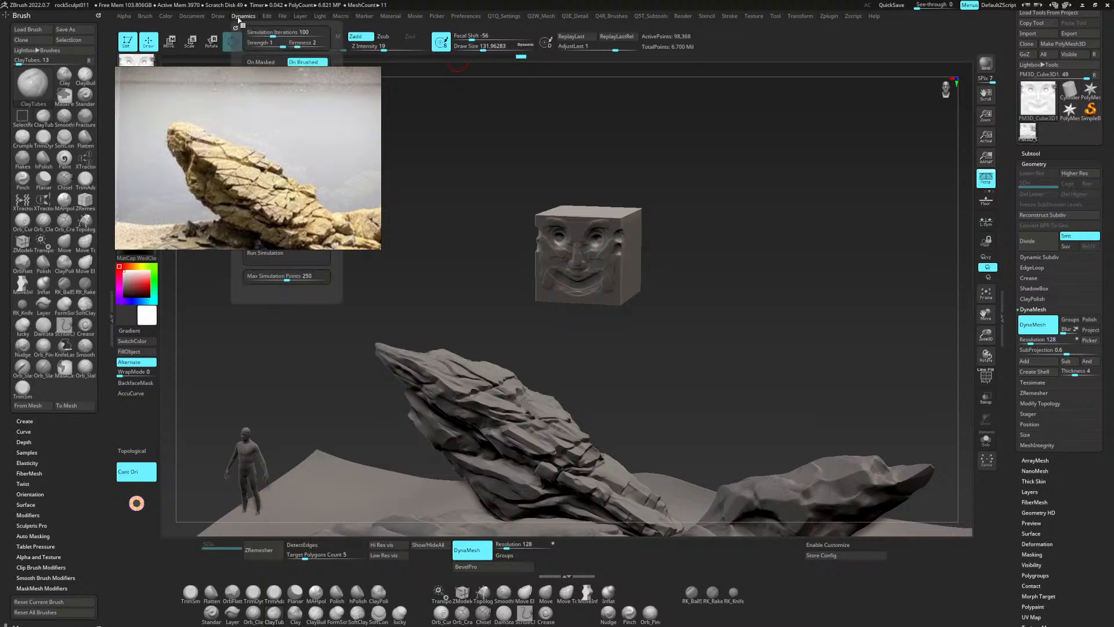
pyautogui.moveTo(256, 112); pyautogui.dragTo(217, 394, button='right')
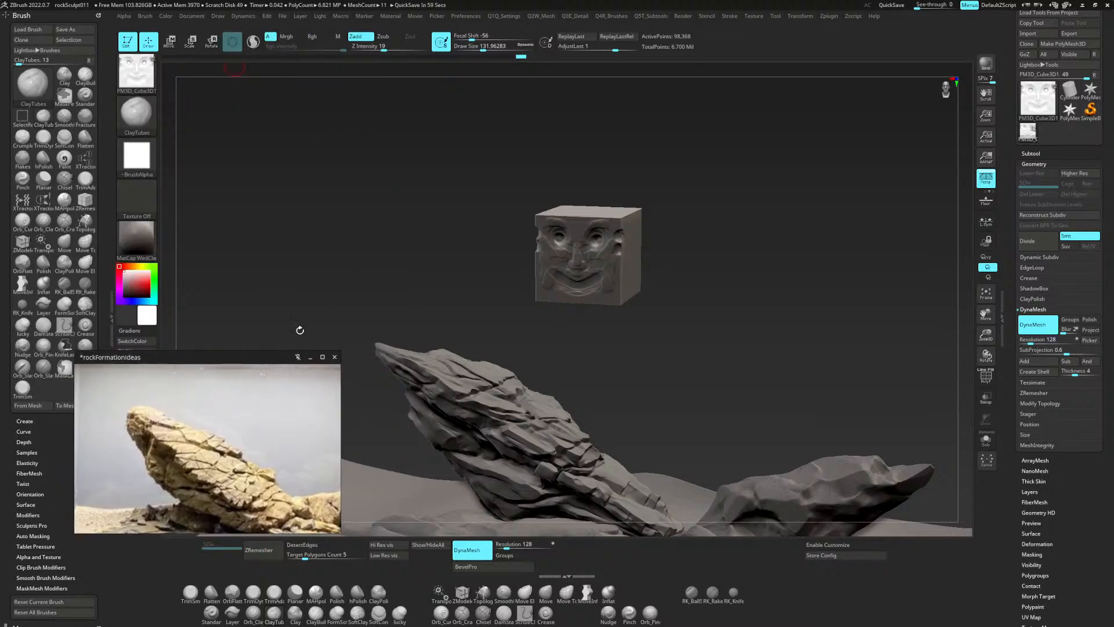
pyautogui.moveTo(295, 430); pyautogui.dragTo(298, 481, button='right')
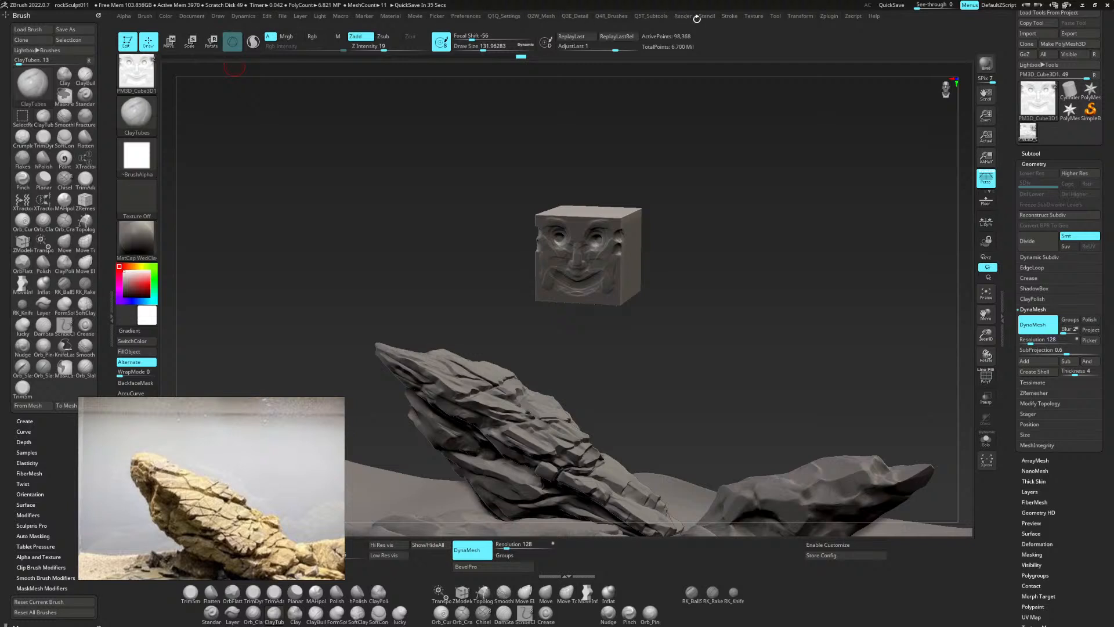
# Run the Create Instance Subtool macro on the sculpted face cube.
pyautogui.click(777, 16)
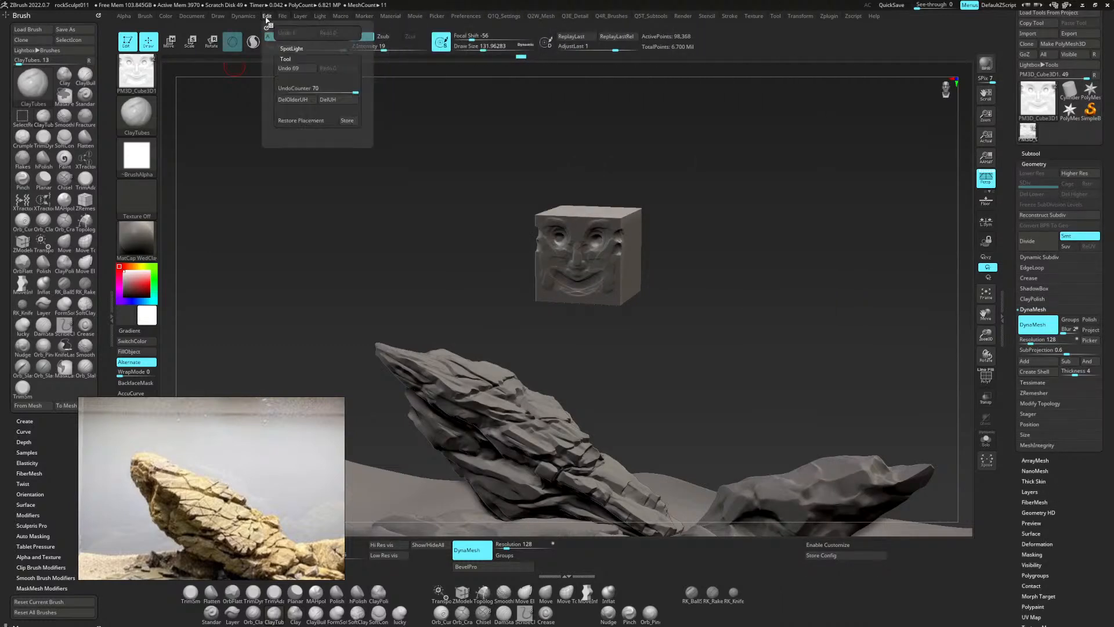
pyautogui.moveTo(253, 20)
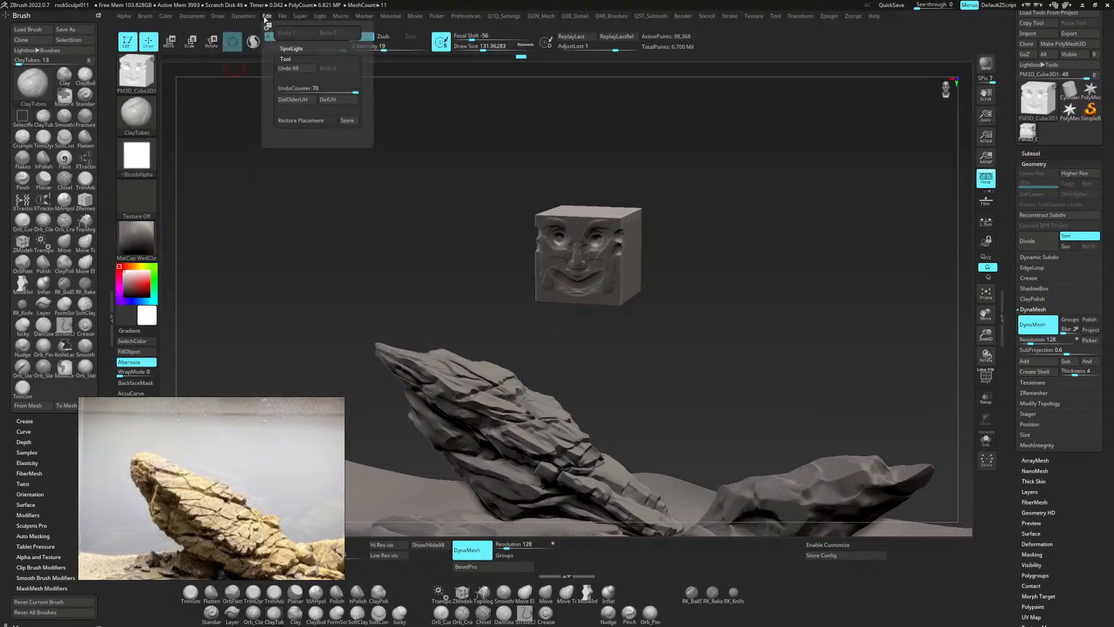
pyautogui.moveTo(342, 17)
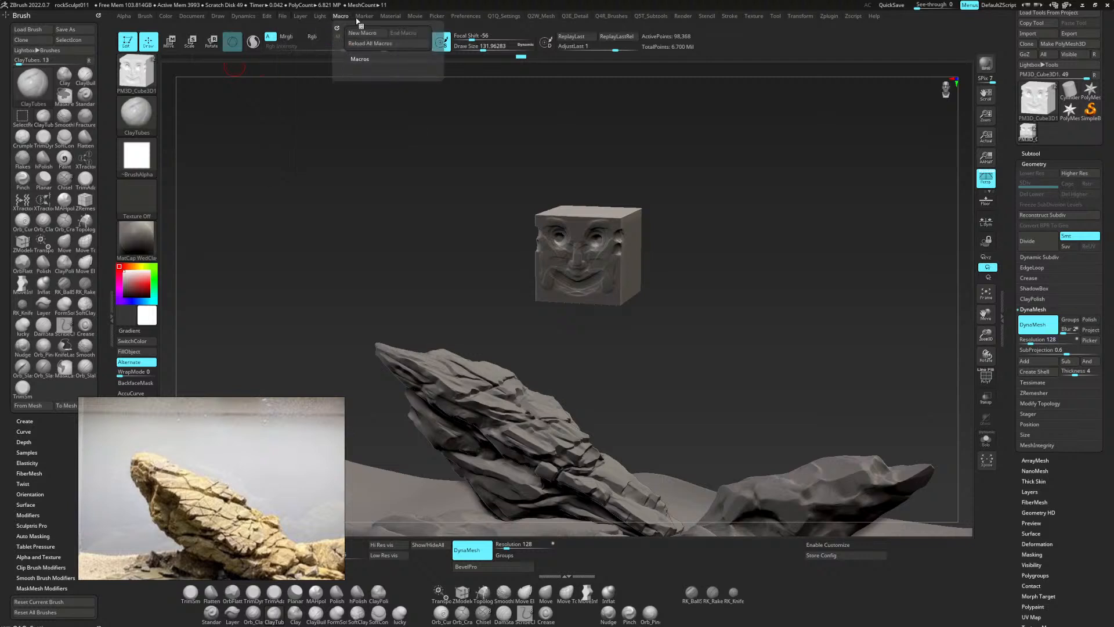
pyautogui.click(361, 56)
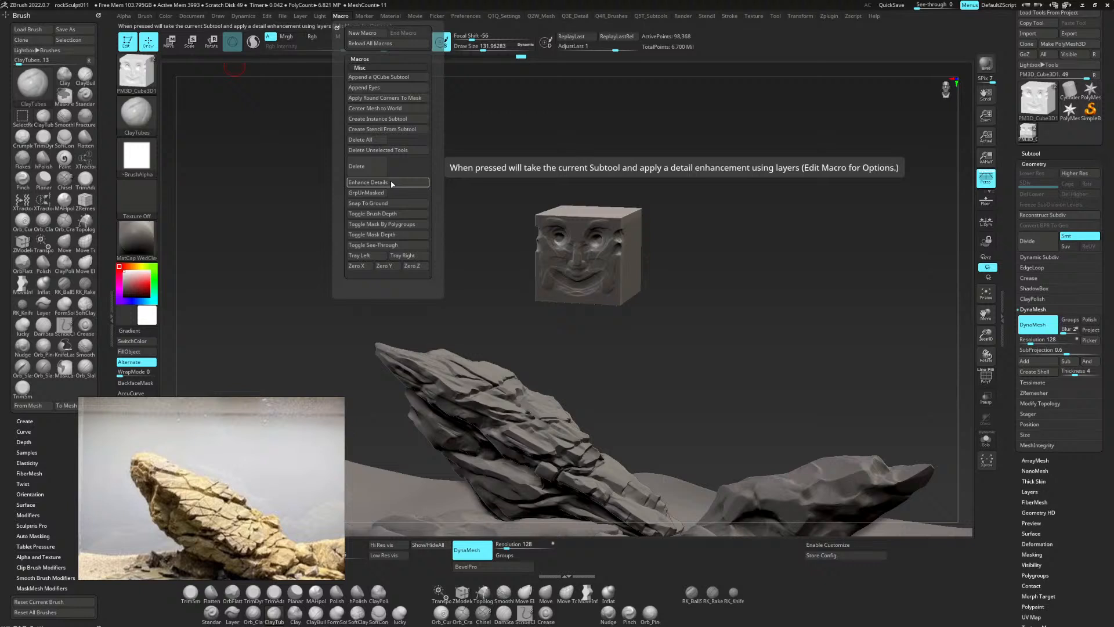
pyautogui.click(411, 120)
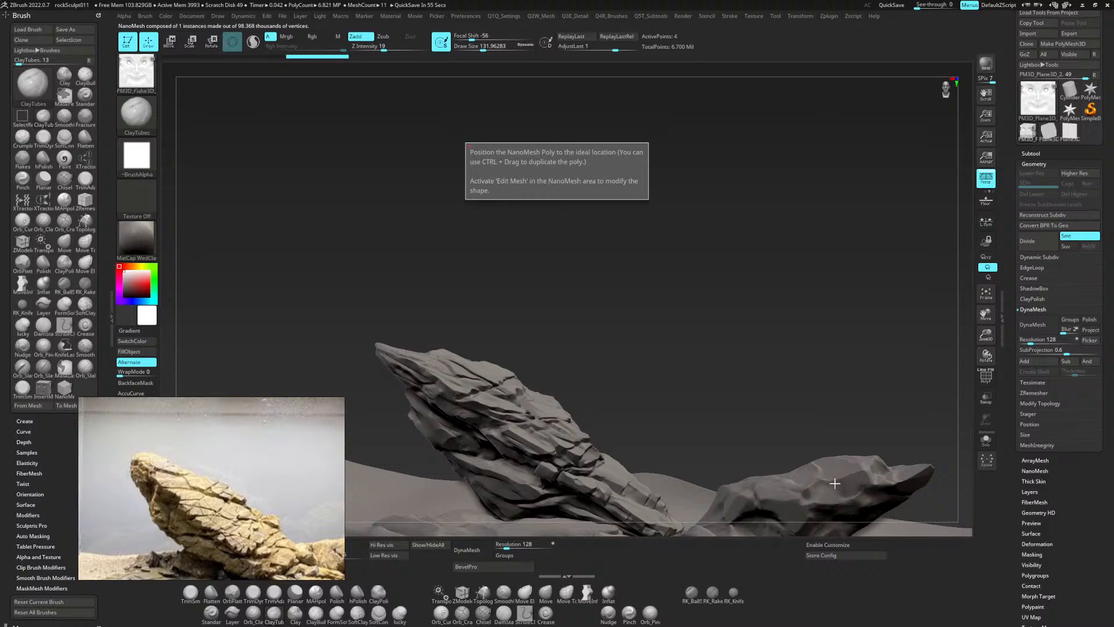
# Show the subtool list, compare the original PM3D_Cube3D1 with its instance, and select the PM3D_Plane3D_2 instance.
pyautogui.moveTo(823, 325); pyautogui.dragTo(953, 221)
pyautogui.click(1031, 154)
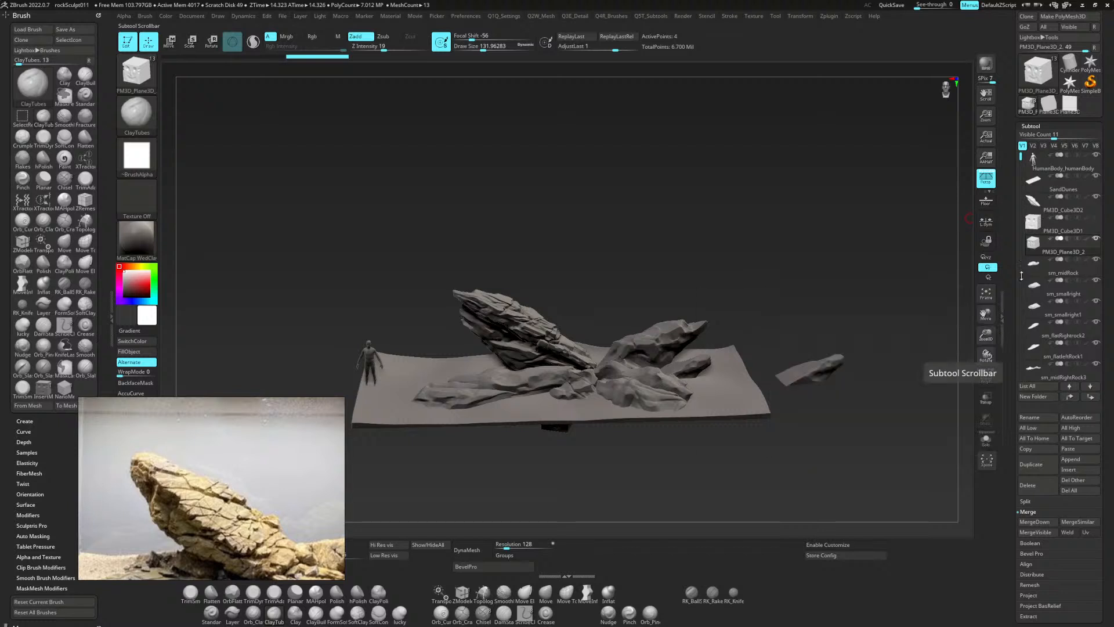
pyautogui.click(1035, 228)
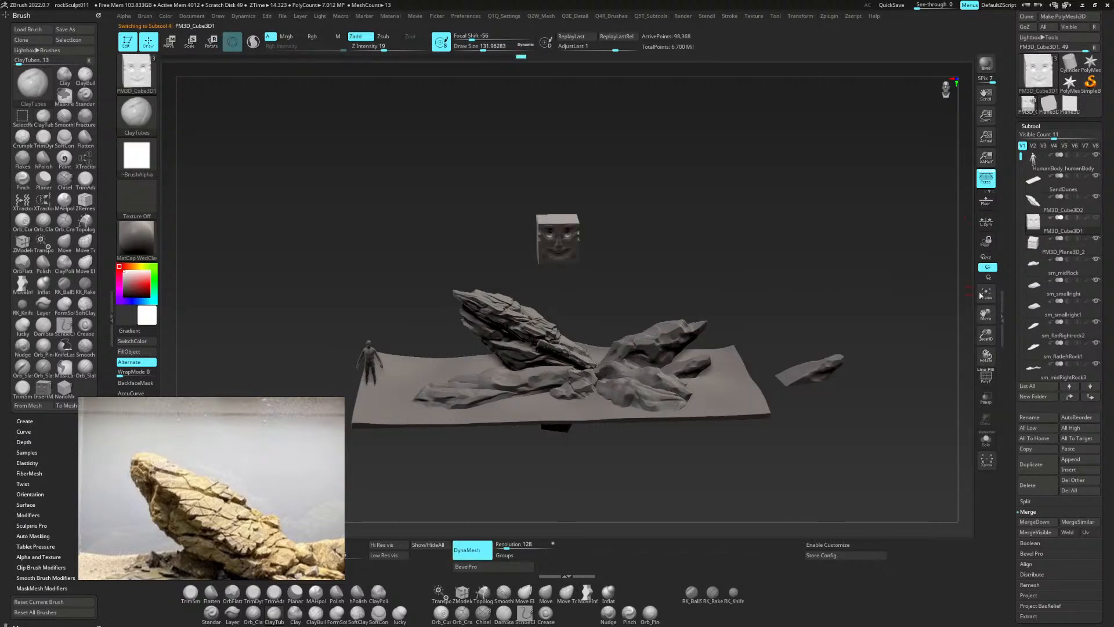
pyautogui.click(1033, 246)
pyautogui.keyDown('alt'); pyautogui.moveTo(853, 320); pyautogui.dragTo(846, 236); pyautogui.keyUp('alt')
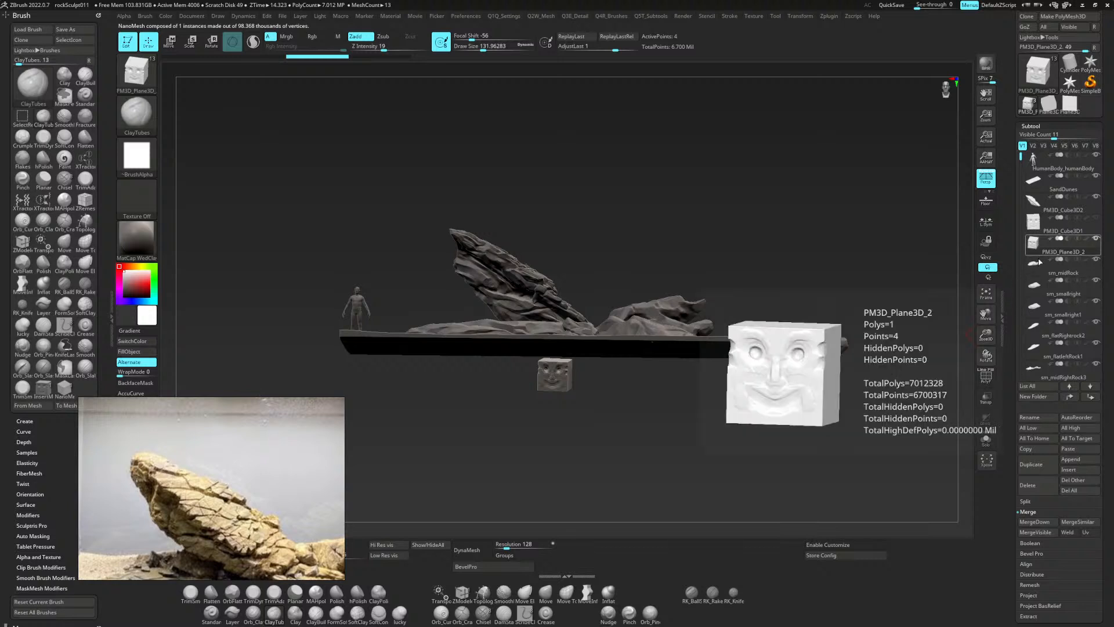
# Duplicate the face cube instance three times, spreading the copies around the rocks and rotating one of them.
pyautogui.click(1032, 464)
pyautogui.press('w')
pyautogui.moveTo(590, 341); pyautogui.dragTo(688, 199)
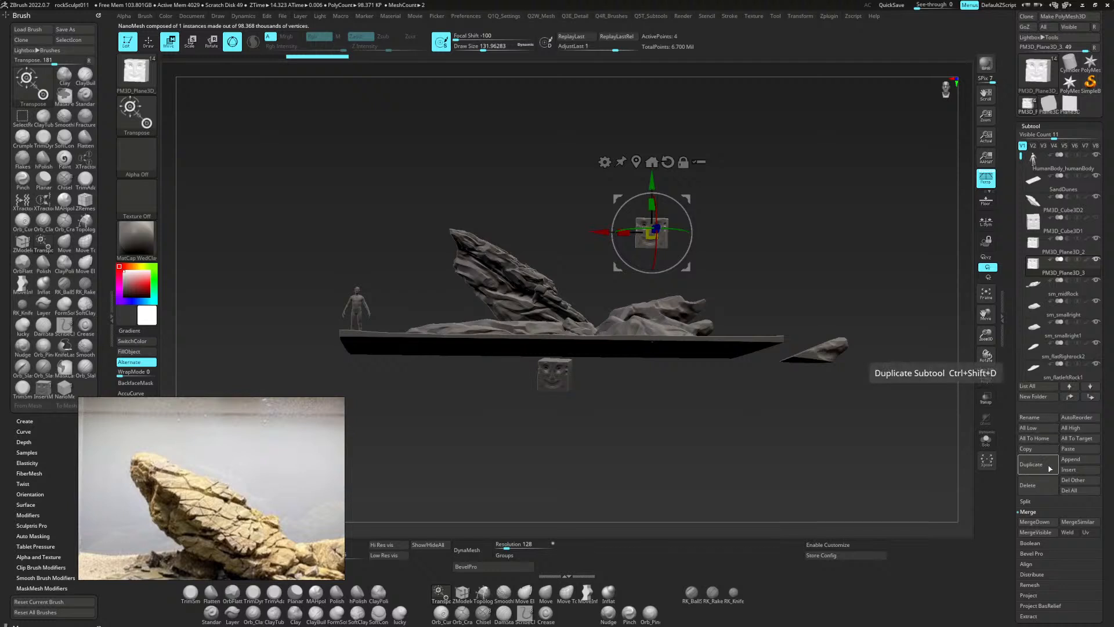
pyautogui.click(1031, 464)
pyautogui.moveTo(687, 199); pyautogui.dragTo(823, 213)
pyautogui.click(1031, 465)
pyautogui.press('e')
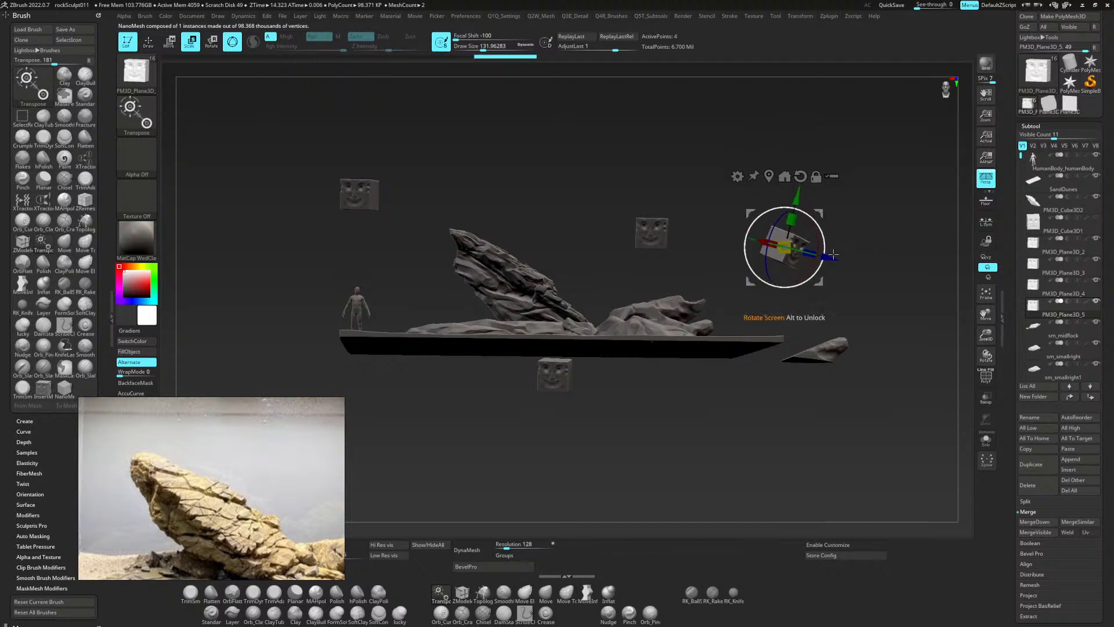
# Sculpt ears on the sides of the original PM3D_Cube3D1 face cube using ClayTubes.
pyautogui.moveTo(1036, 305)
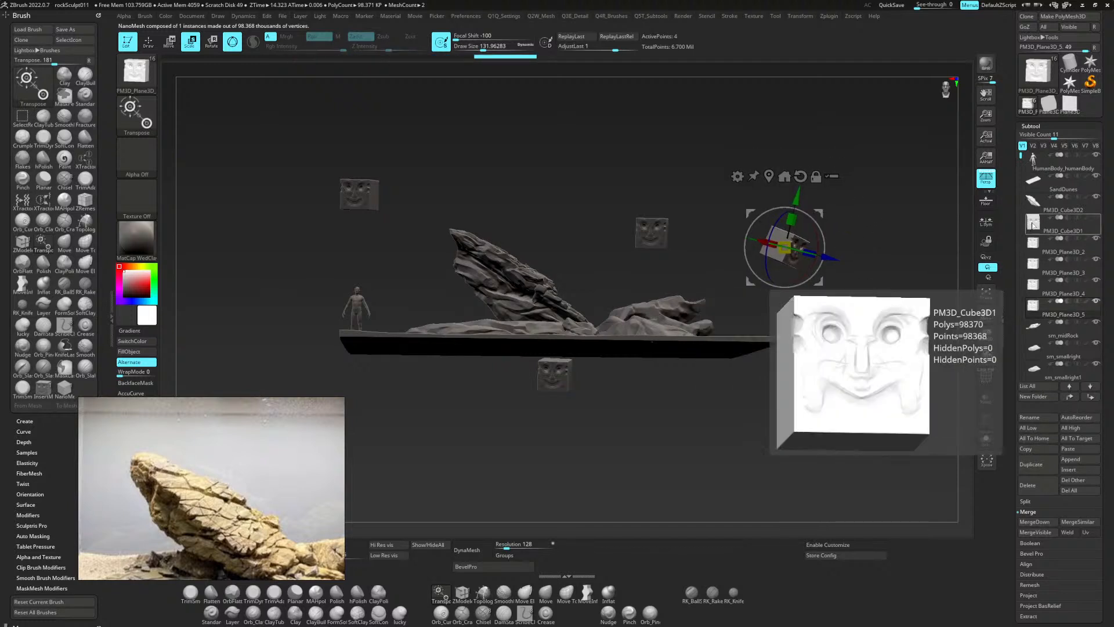
pyautogui.click(1036, 222)
pyautogui.moveTo(865, 193); pyautogui.dragTo(857, 204)
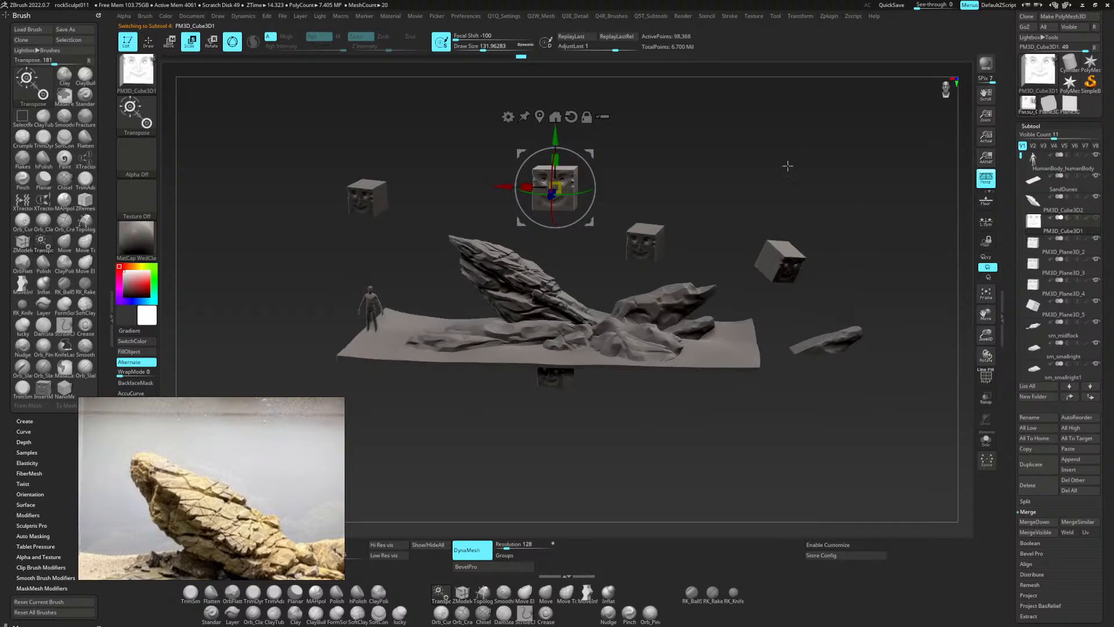
pyautogui.keyDown('alt'); pyautogui.moveTo(788, 167); pyautogui.dragTo(833, 277); pyautogui.keyUp('alt')
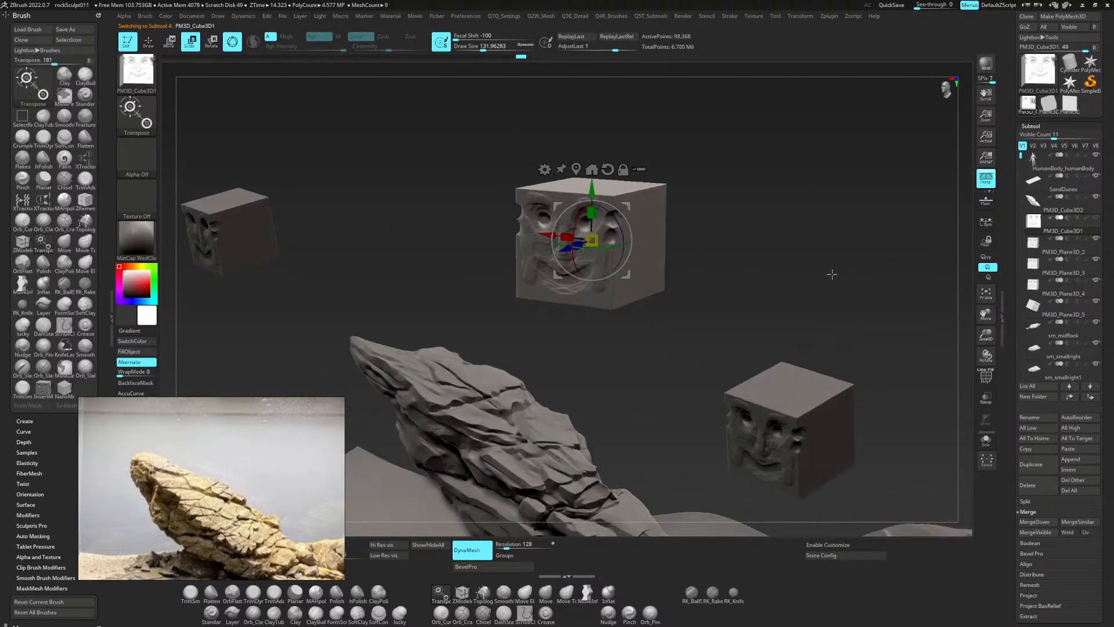
pyautogui.press('q')
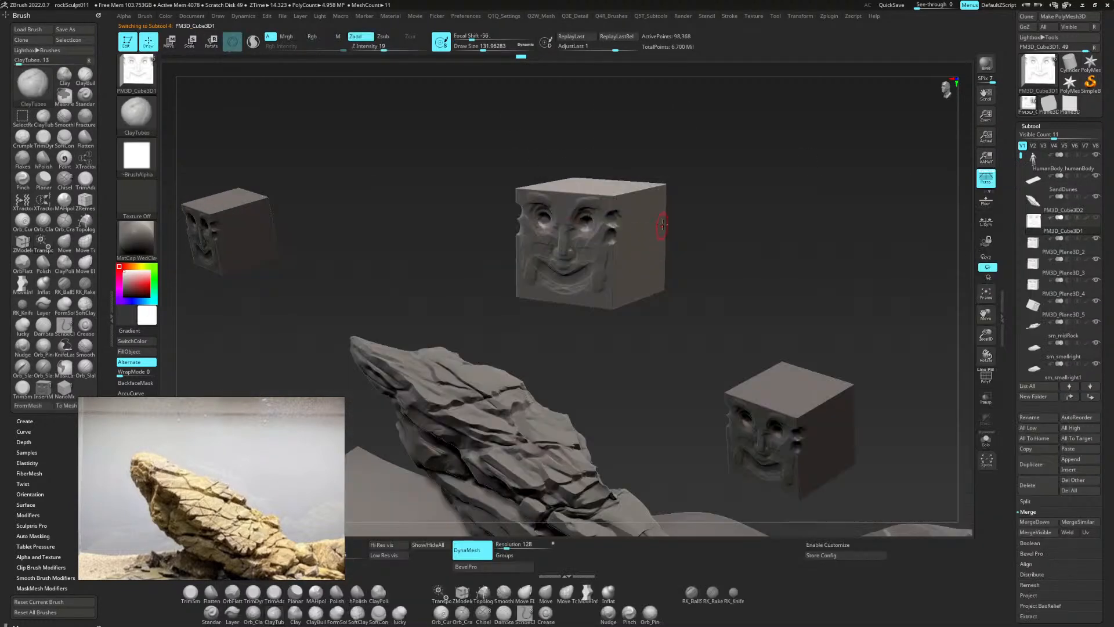
pyautogui.moveTo(641, 229); pyautogui.dragTo(644, 243)
pyautogui.moveTo(694, 209); pyautogui.dragTo(588, 244)
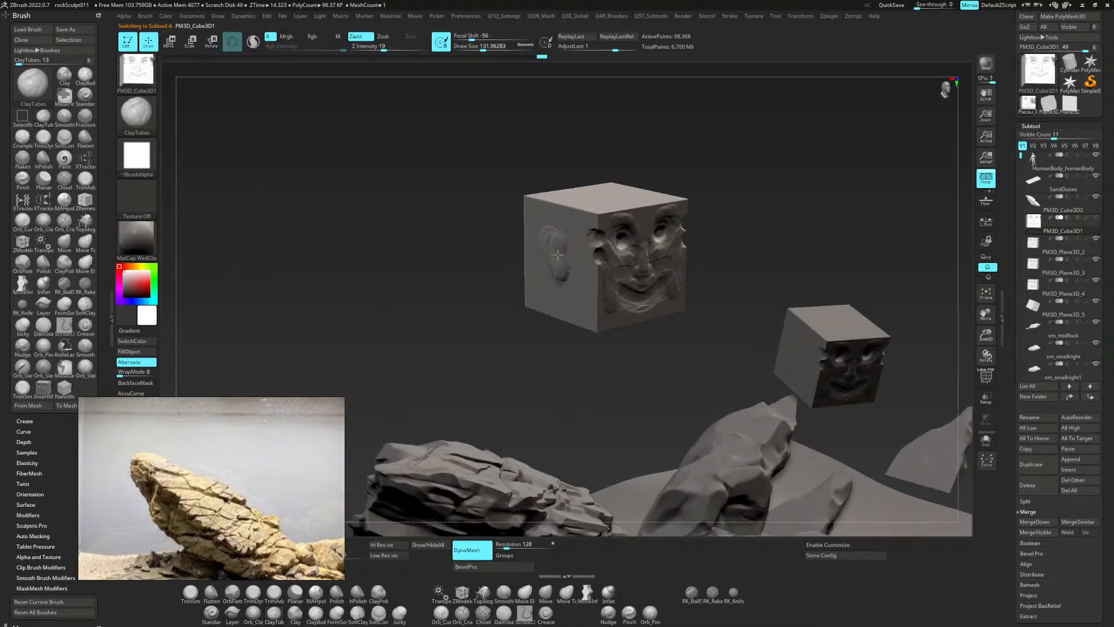
pyautogui.moveTo(709, 169)
pyautogui.mouseDown()
pyautogui.moveTo(572, 193)
pyautogui.moveTo(563, 229)
pyautogui.mouseUp()
# Compare the PM3D_Plane3D instances with the edited PM3D_Cube3D1 to check whether the ears carried over.
pyautogui.click(1057, 246)
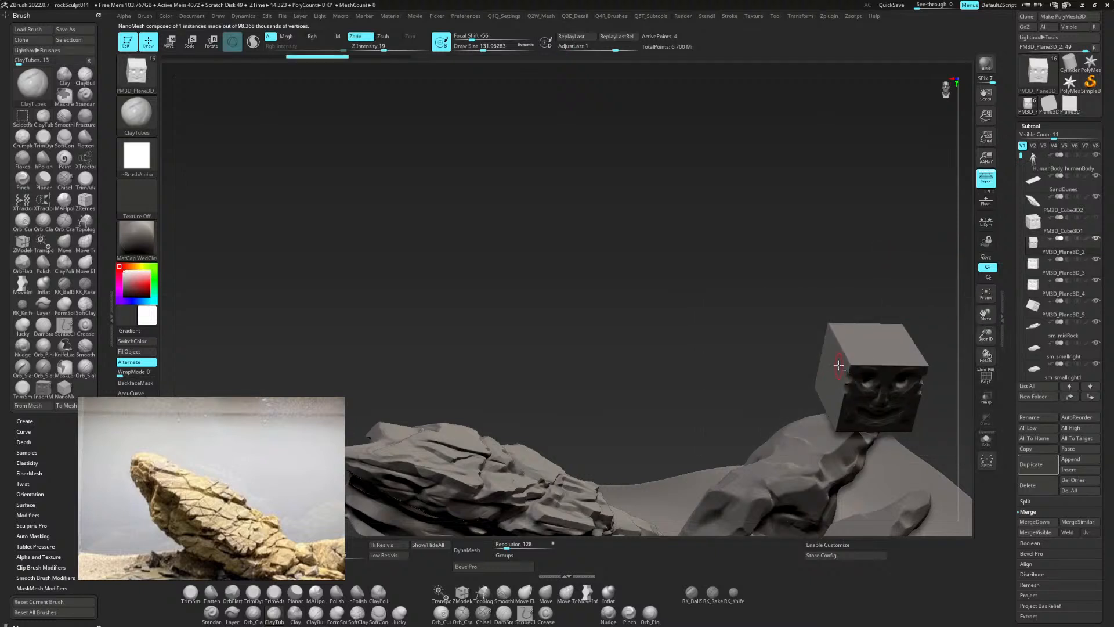
pyautogui.click(1033, 264)
pyautogui.click(1037, 245)
pyautogui.keyDown('alt'); pyautogui.moveTo(871, 263); pyautogui.dragTo(653, 492); pyautogui.keyUp('alt')
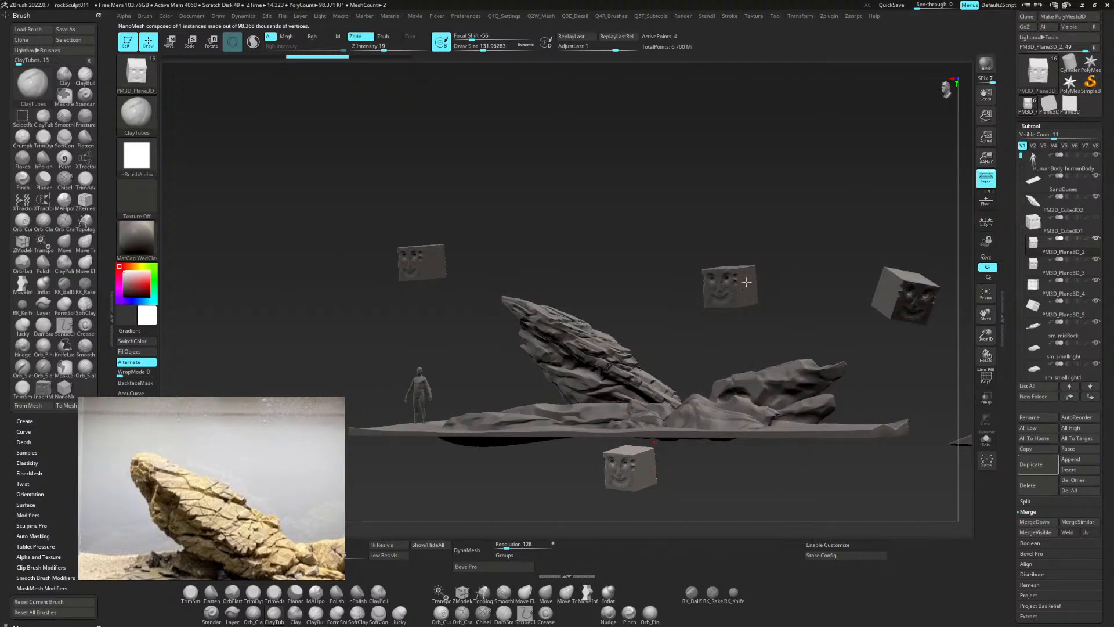
pyautogui.click(1056, 227)
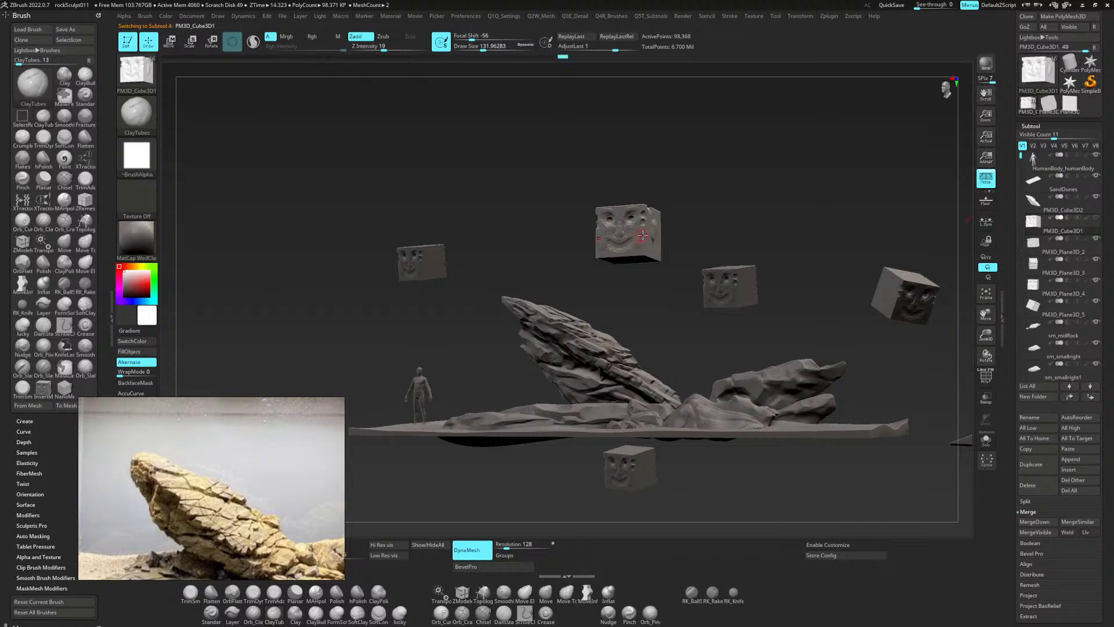
pyautogui.moveTo(693, 242)
pyautogui.mouseDown()
pyautogui.moveTo(663, 235)
pyautogui.moveTo(637, 253)
pyautogui.moveTo(652, 254)
pyautogui.mouseUp()
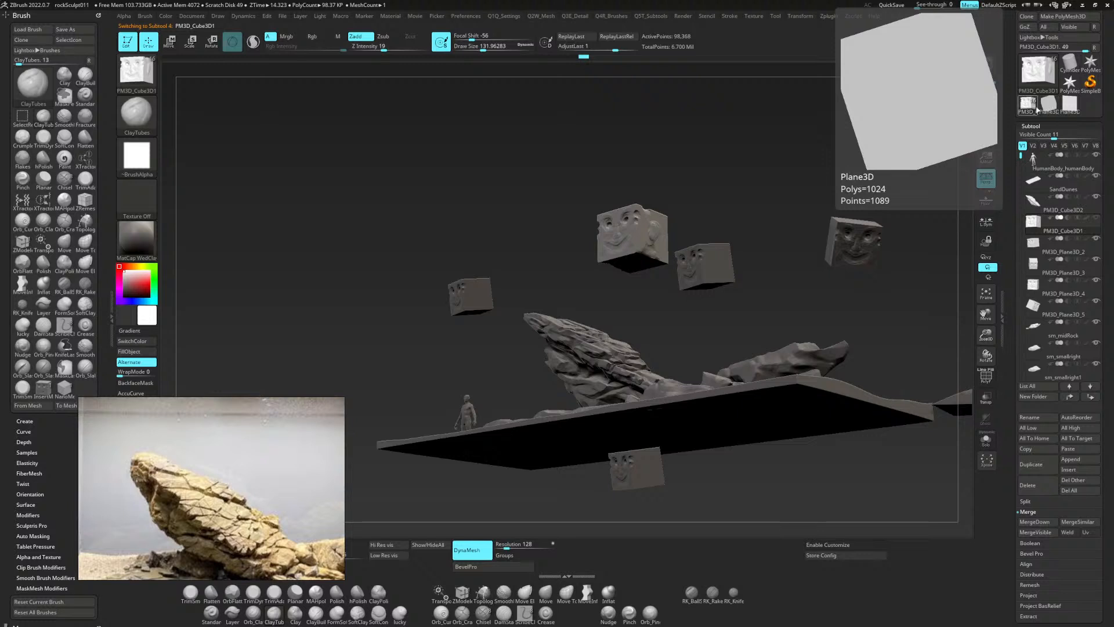
# Select the PM3D_Plane3D_2 instance subtool and collapse the Merge options.
pyautogui.click(1034, 247)
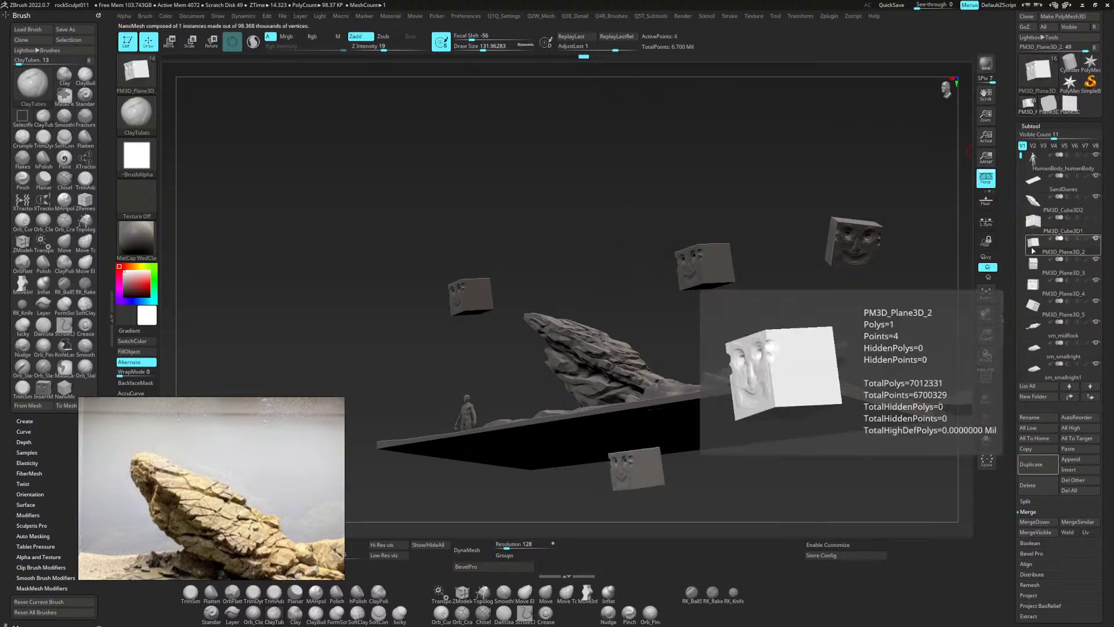
pyautogui.scroll(-3, 1025, 415)
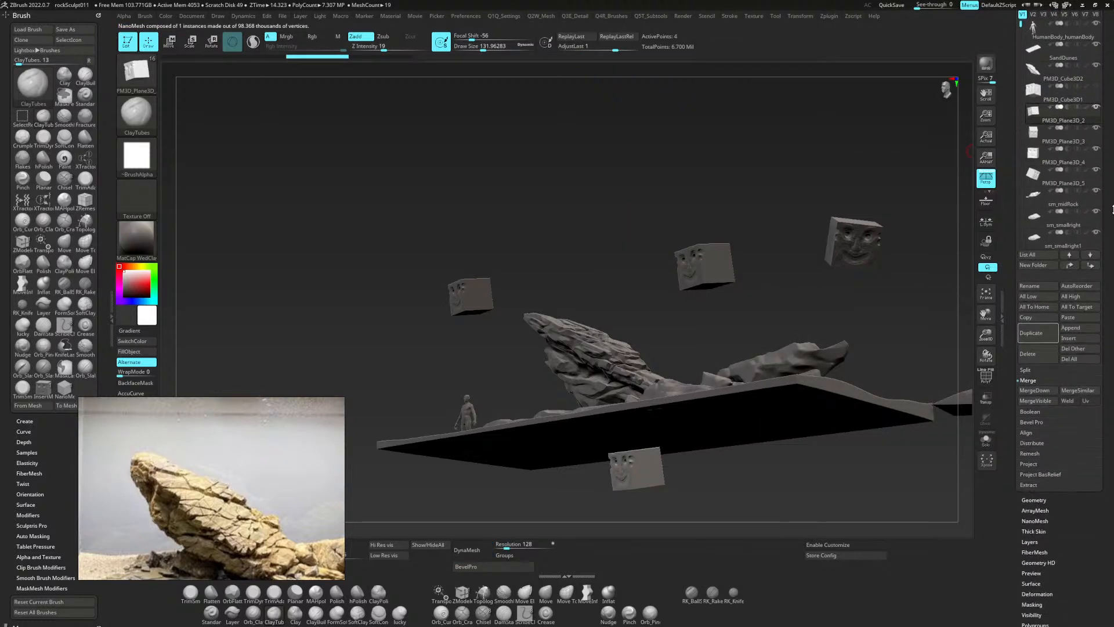
pyautogui.click(1036, 377)
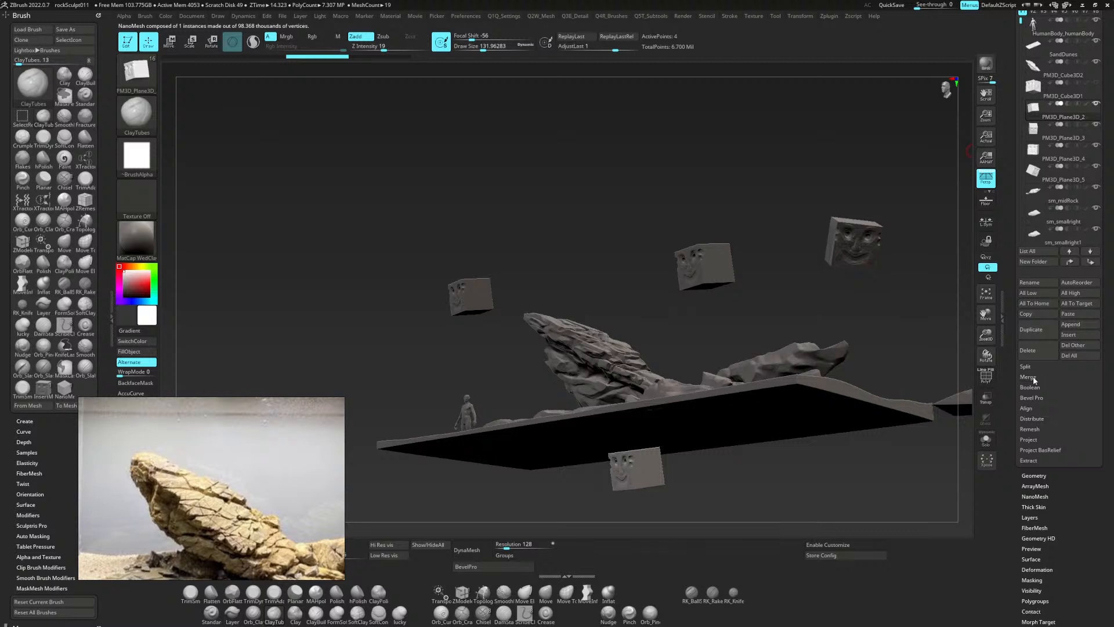
pyautogui.scroll(-4, 1060, 492)
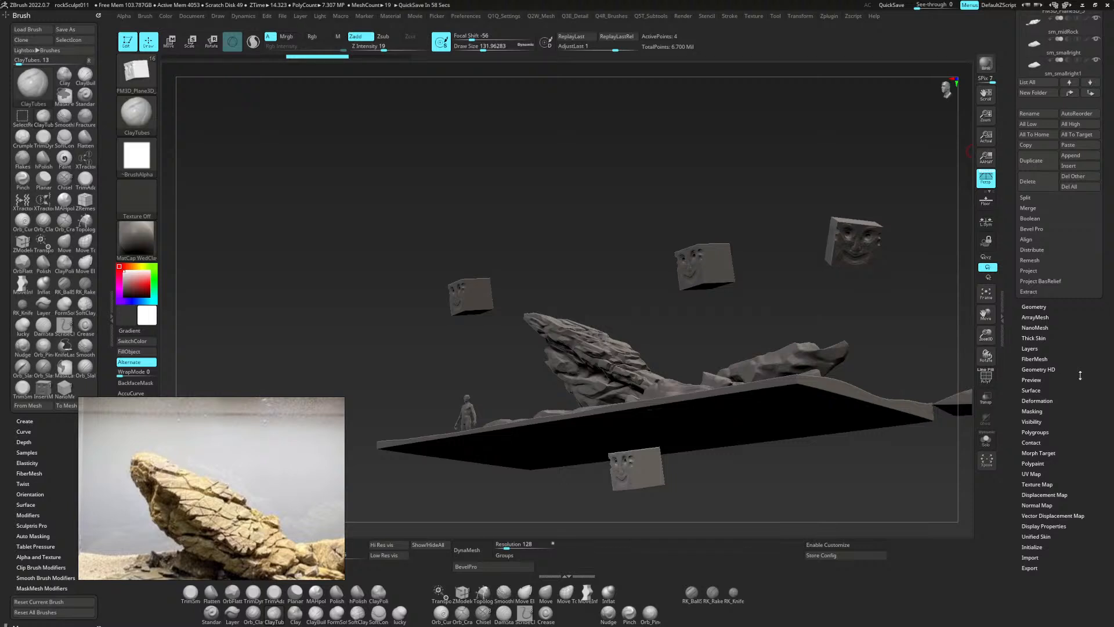
pyautogui.moveTo(1081, 375); pyautogui.dragTo(1078, 385)
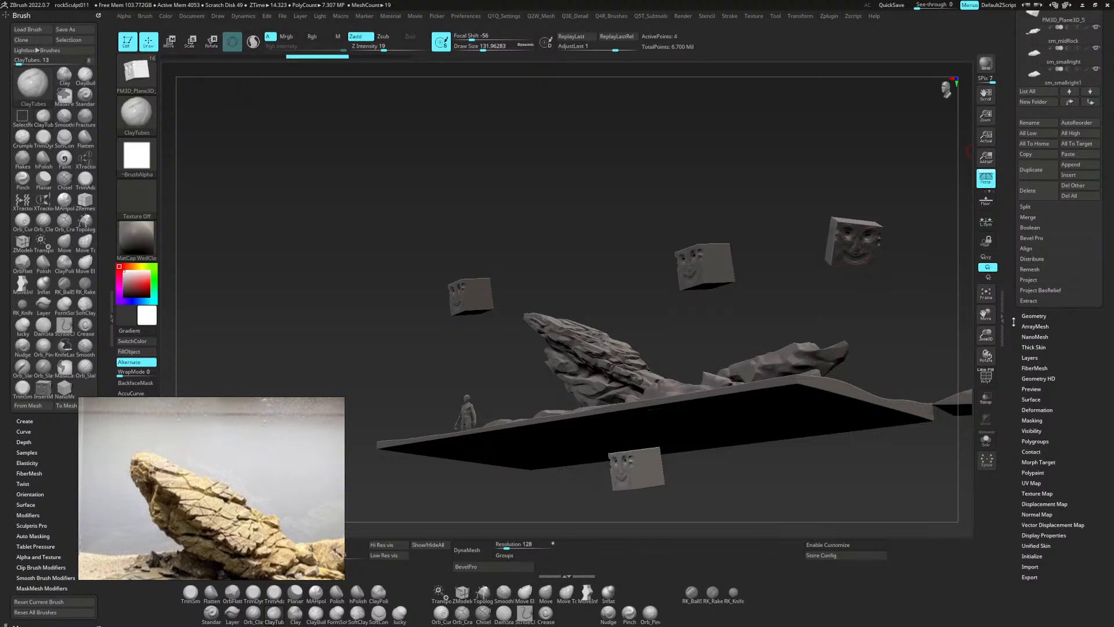
# Try subdividing the rotated face cube instance several times, and undo the subdivisions.
pyautogui.keyDown('alt'); pyautogui.click(860, 250); pyautogui.keyUp('alt')
pyautogui.hotkey('ctrl', 'd')
pyautogui.hotkey('ctrl', 'd')
pyautogui.hotkey('ctrl', 'd')
pyautogui.hotkey('ctrl', 'd')
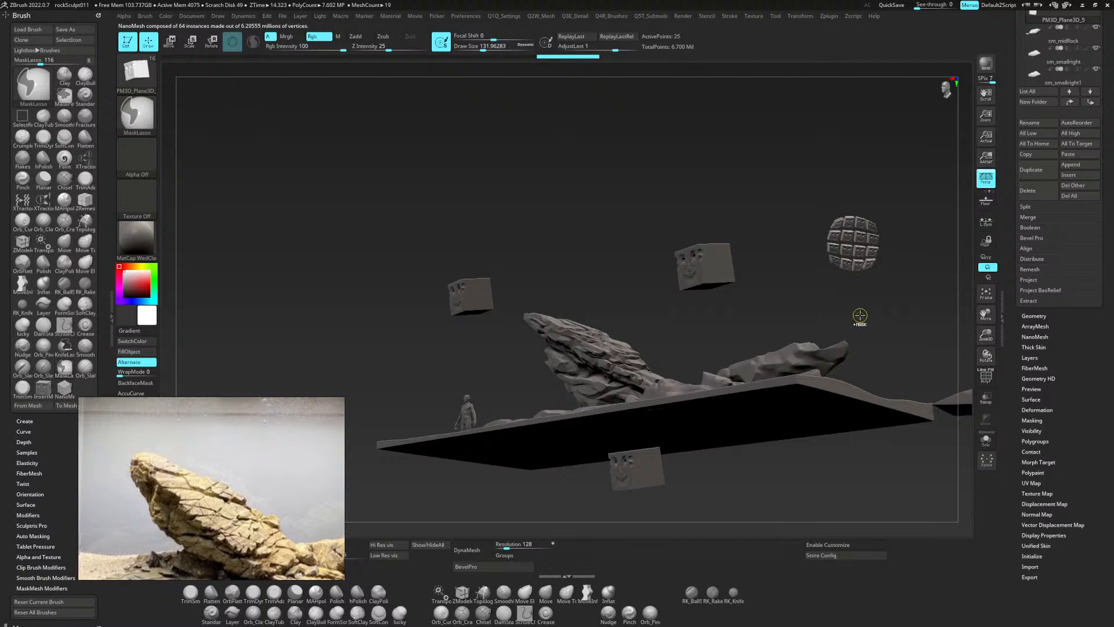
pyautogui.hotkey('shift', 'd')
pyautogui.hotkey('shift', 'd')
pyautogui.hotkey('shift', 'd')
pyautogui.hotkey('shift', 'd')
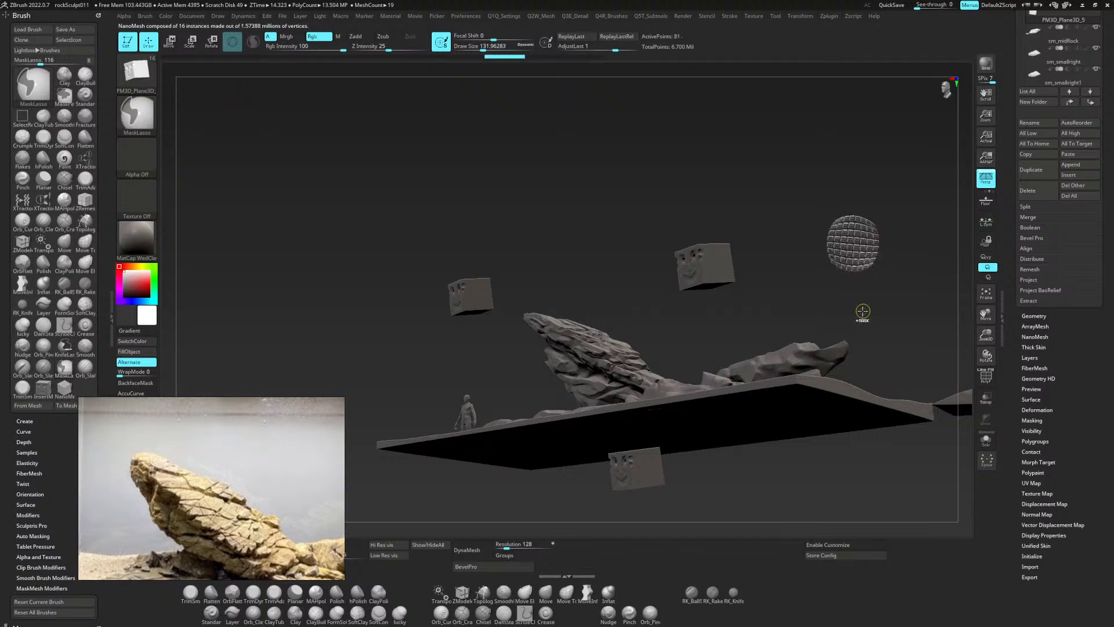
pyautogui.hotkey('ctrl', 'z')
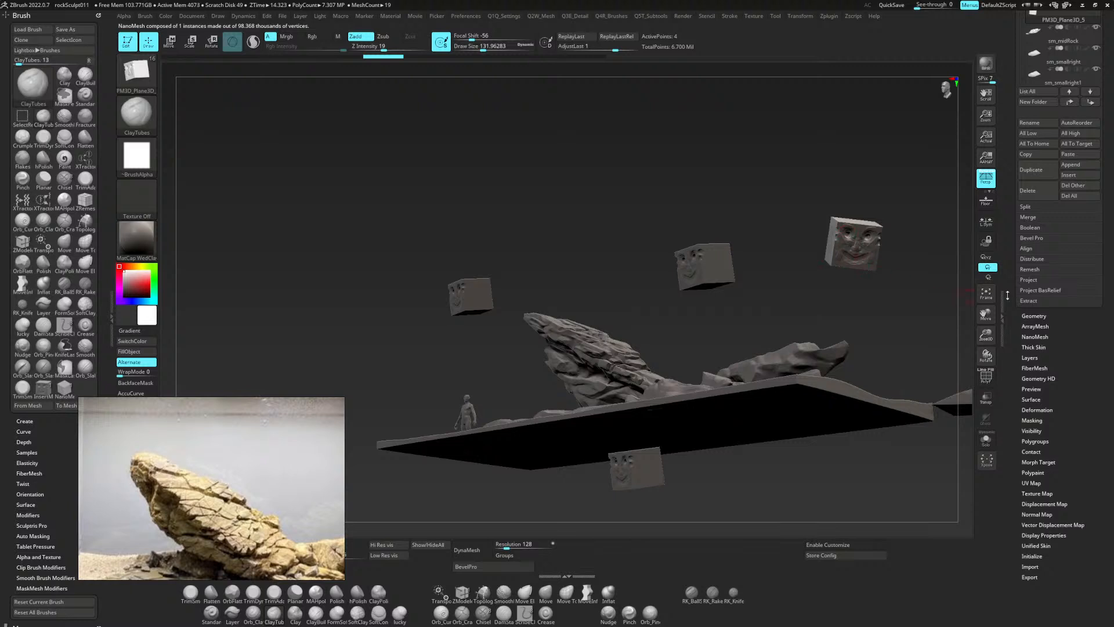
# Open the instance's NanoMesh settings and choose PM3D_Cube3D1 as the selected NanoMesh.
pyautogui.moveTo(1077, 354); pyautogui.dragTo(1077, 347)
pyautogui.click(1044, 329)
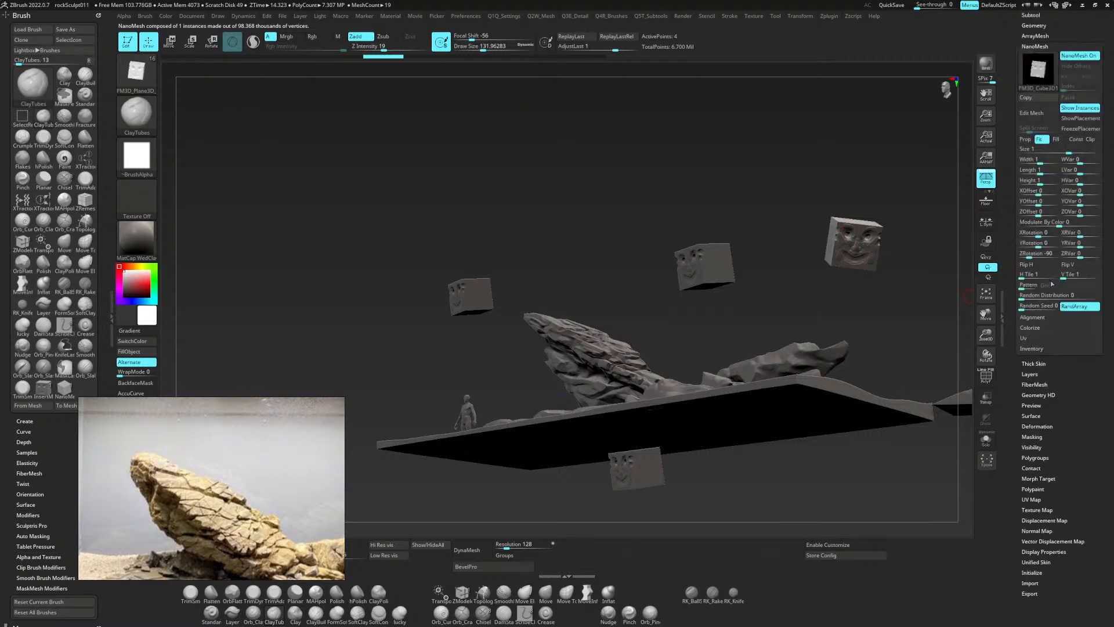
pyautogui.moveTo(1043, 80)
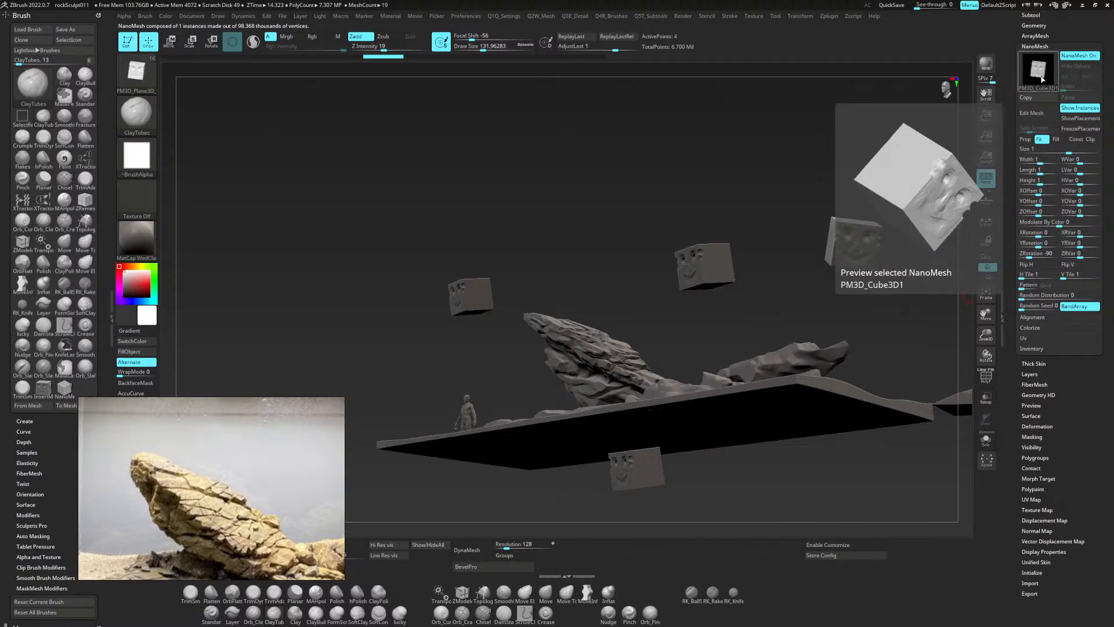
pyautogui.click(1038, 81)
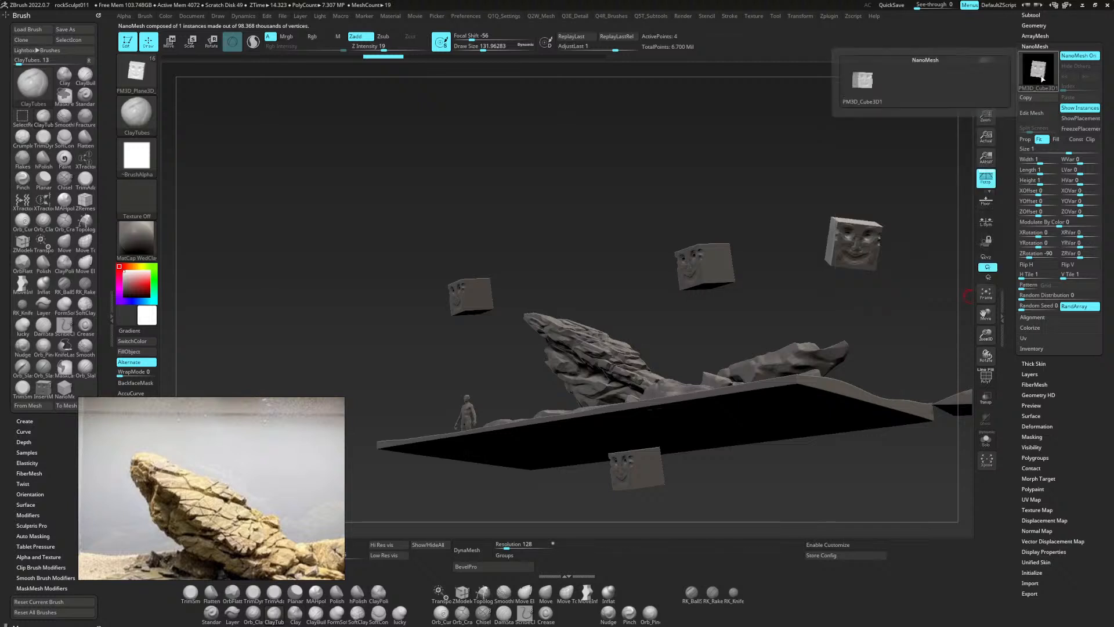
pyautogui.click(858, 81)
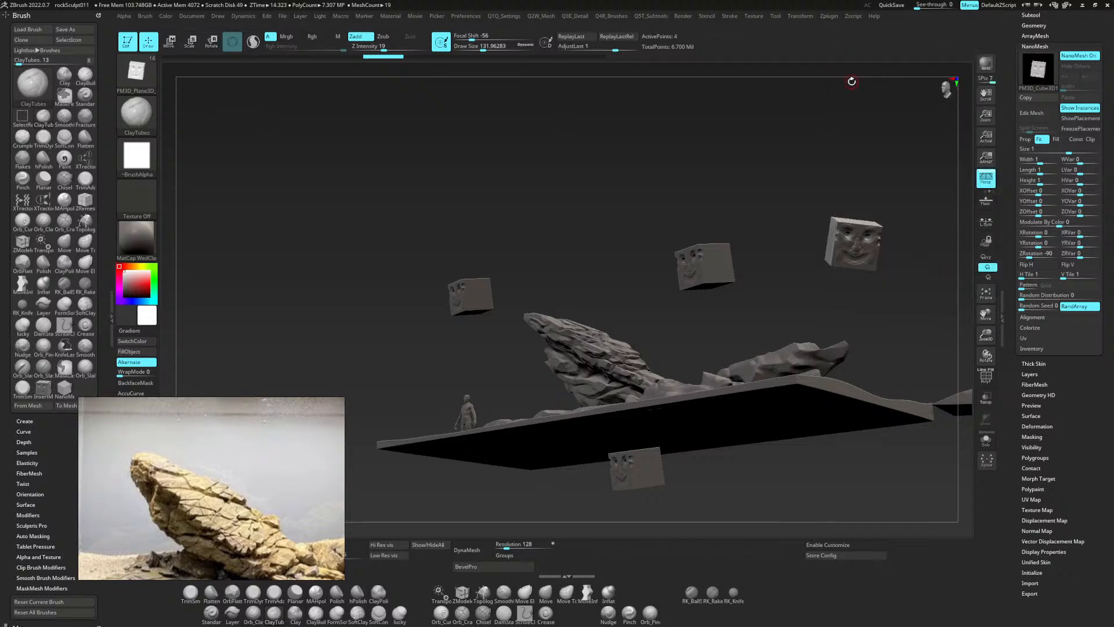
pyautogui.click(1039, 74)
pyautogui.moveTo(873, 90)
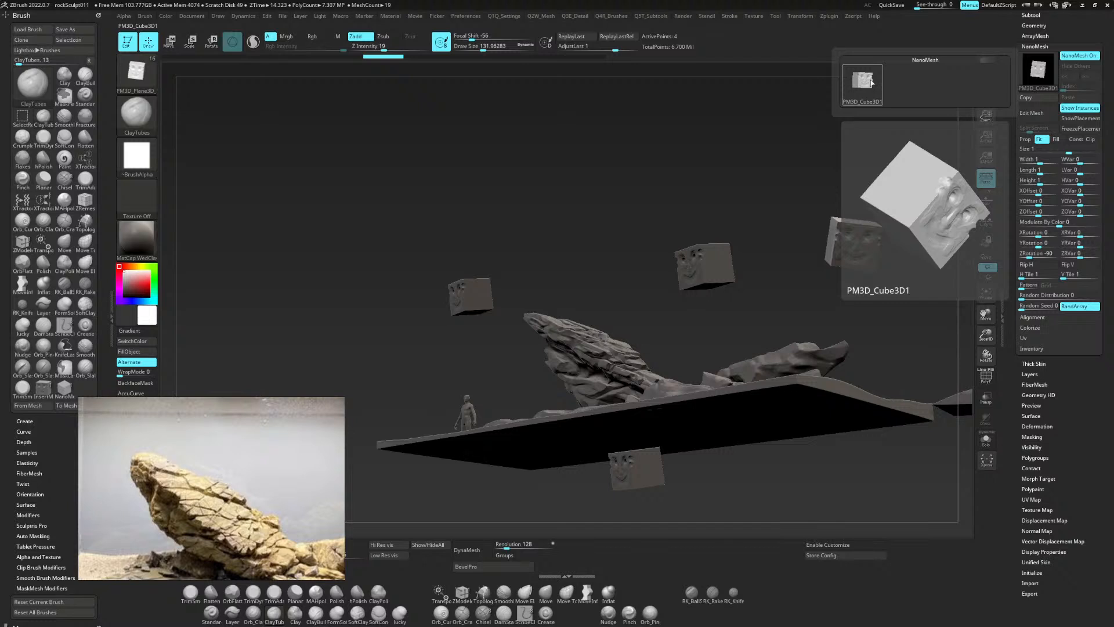
pyautogui.click(872, 83)
# Enter NanoMesh mesh editing and sculpt ears on the source cube's sides and notches in its top edges.
pyautogui.click(1036, 114)
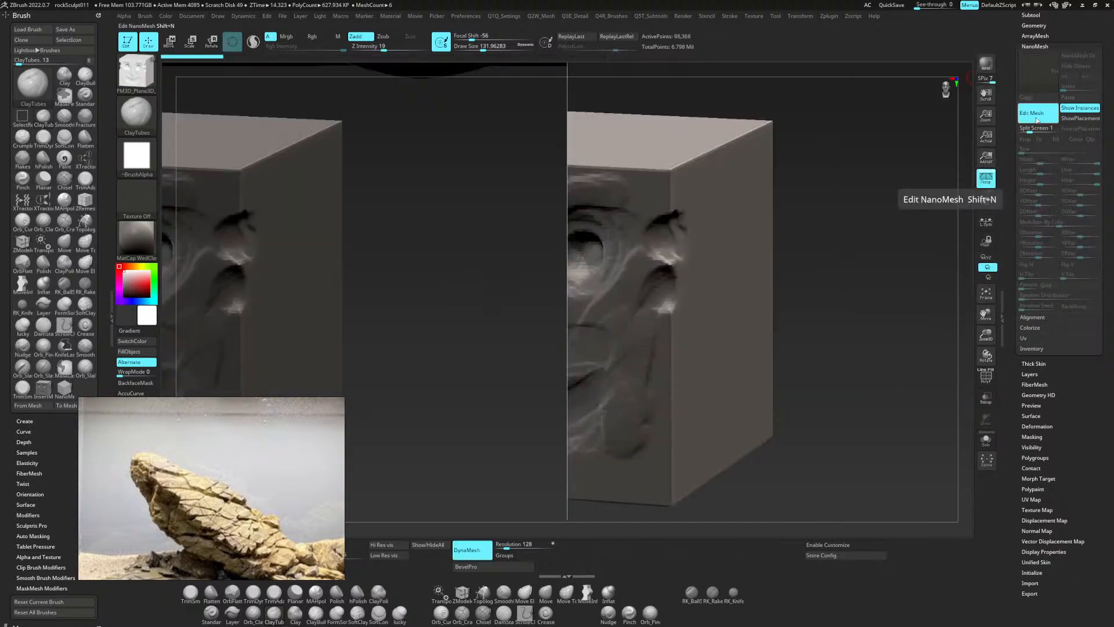
pyautogui.keyDown('alt'); pyautogui.moveTo(875, 195); pyautogui.dragTo(885, 224); pyautogui.keyUp('alt')
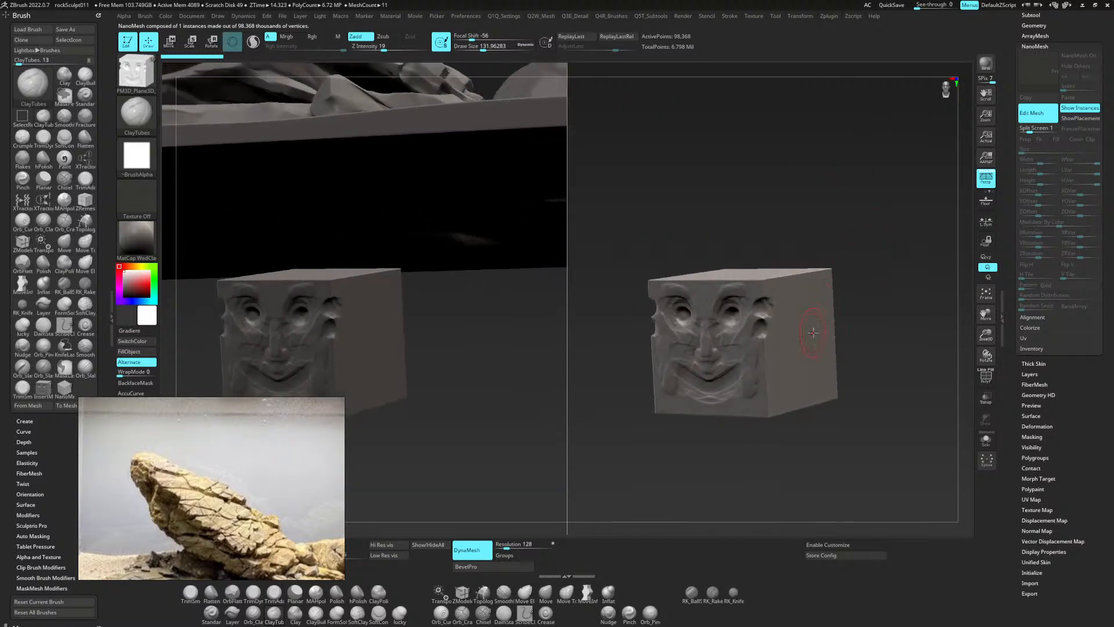
pyautogui.moveTo(814, 332)
pyautogui.mouseDown()
pyautogui.moveTo(807, 359)
pyautogui.moveTo(808, 320)
pyautogui.moveTo(792, 312)
pyautogui.moveTo(803, 357)
pyautogui.moveTo(809, 318)
pyautogui.moveTo(795, 353)
pyautogui.mouseUp()
pyautogui.moveTo(845, 212); pyautogui.dragTo(923, 223)
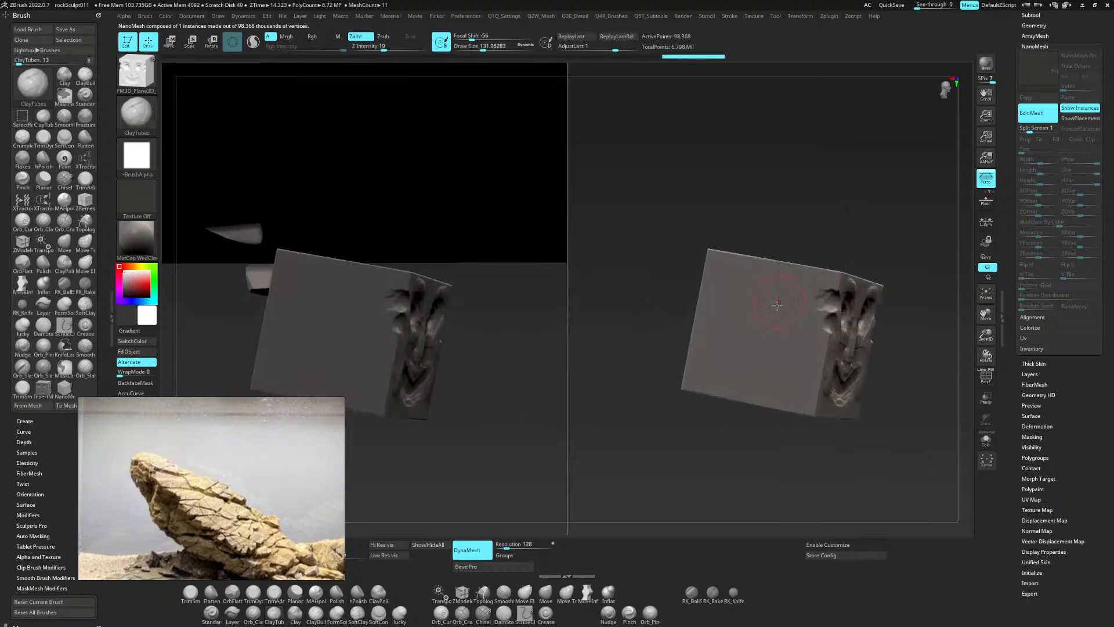
pyautogui.moveTo(777, 304); pyautogui.dragTo(768, 349)
pyautogui.moveTo(871, 226); pyautogui.dragTo(831, 247)
pyautogui.moveTo(784, 275); pyautogui.dragTo(799, 266)
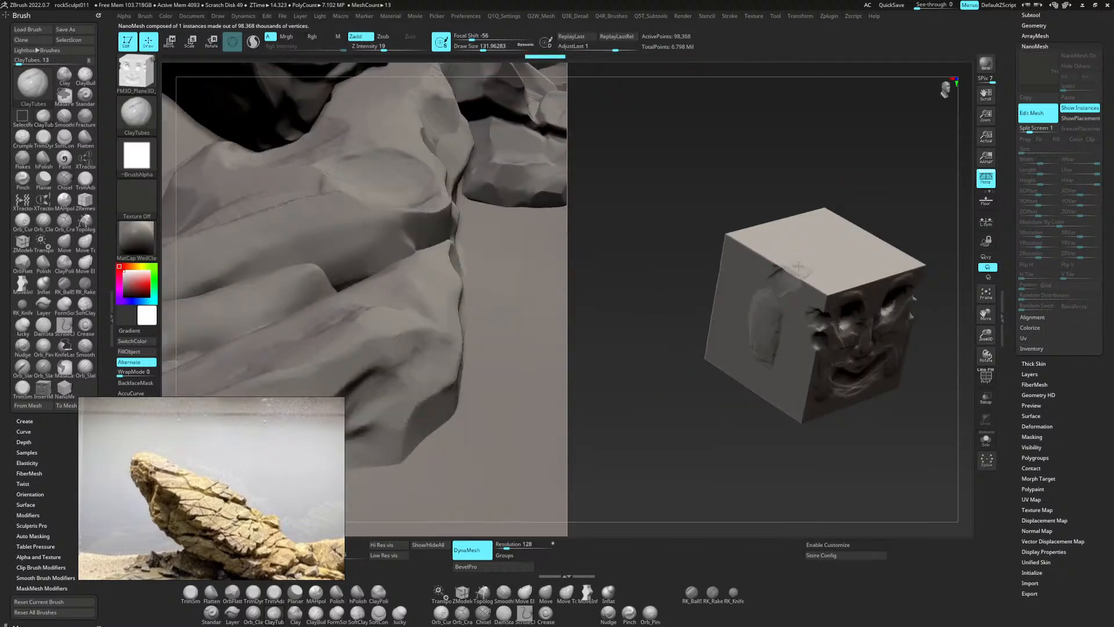
# Inspect the edited source cube beside the scene and leave NanoMesh mesh editing.
pyautogui.moveTo(898, 197); pyautogui.dragTo(890, 289)
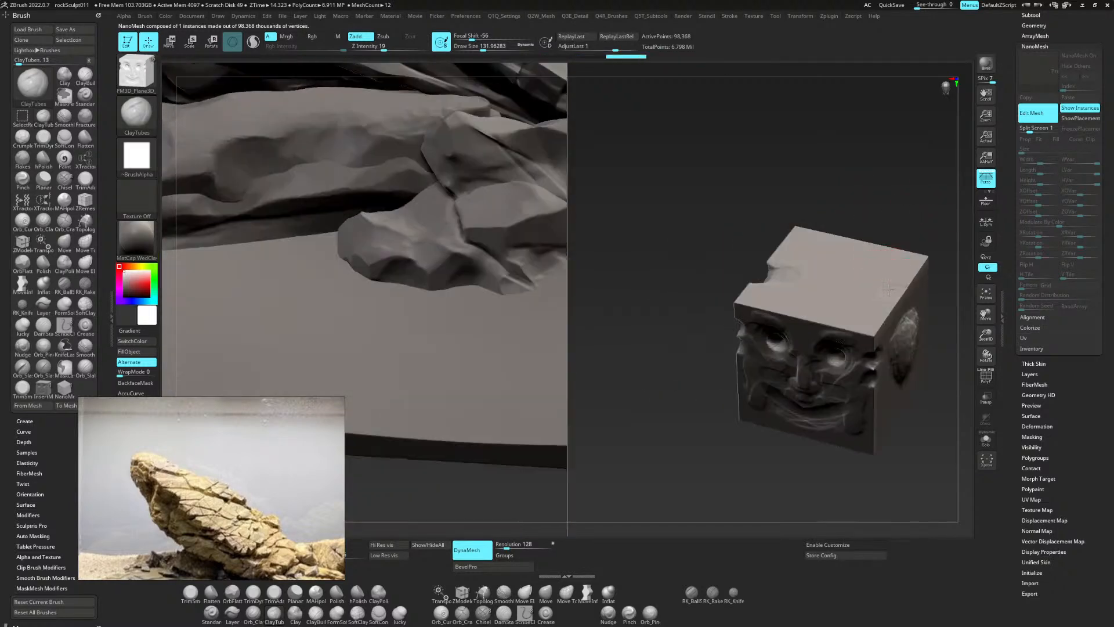
pyautogui.moveTo(871, 221); pyautogui.dragTo(812, 184)
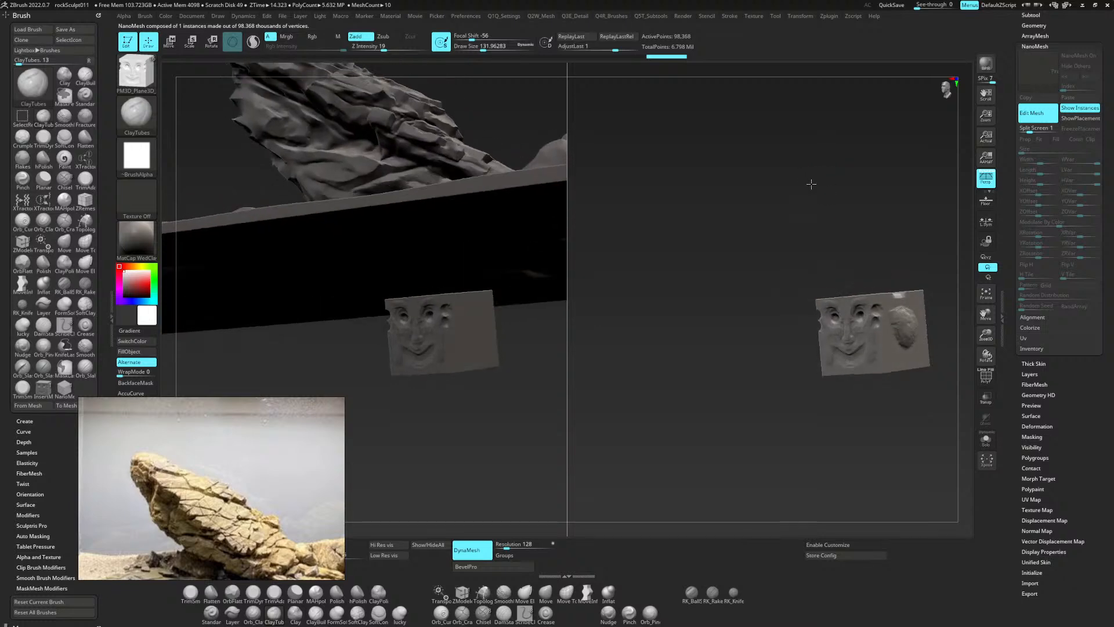
pyautogui.moveTo(540, 388); pyautogui.dragTo(483, 454)
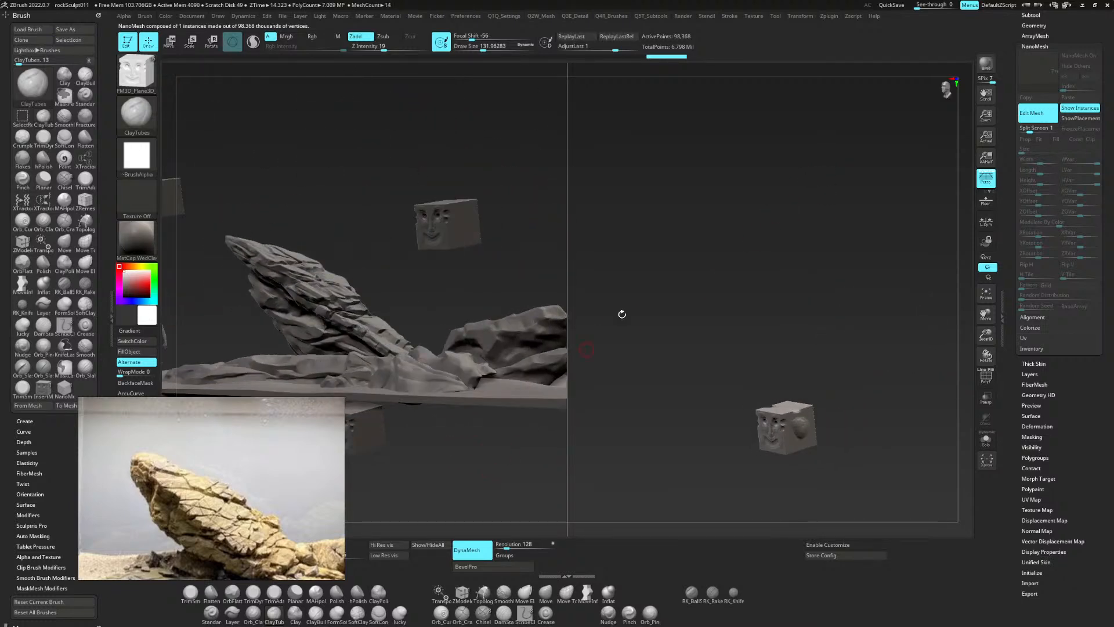
pyautogui.click(1039, 117)
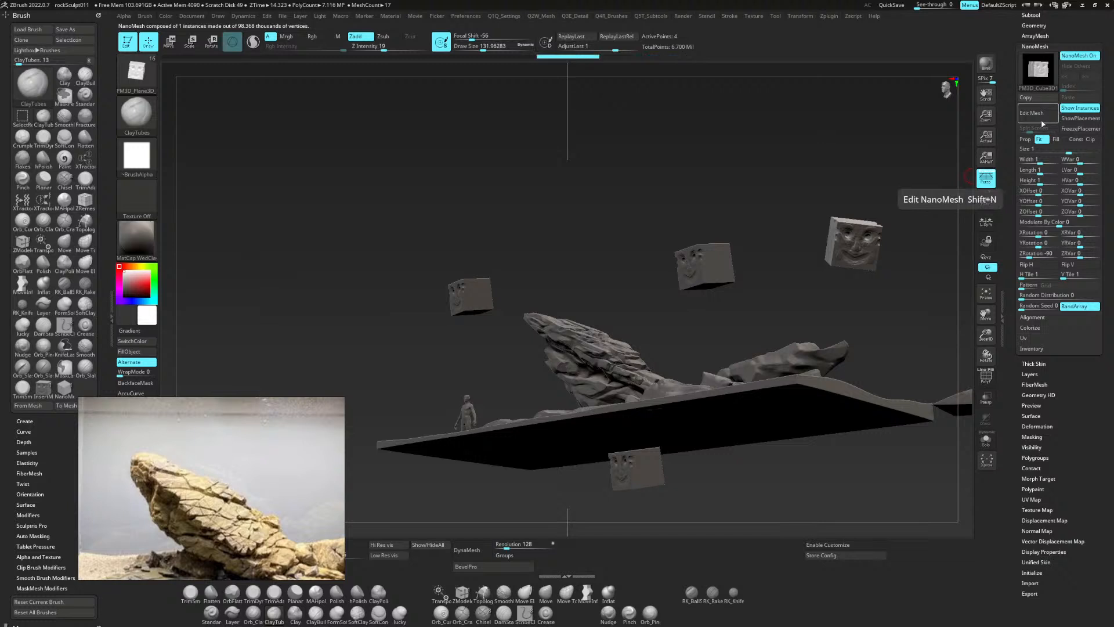
# Examine the updated face cube instances around the rock scene along with their NanoMesh settings.
pyautogui.moveTo(928, 157); pyautogui.dragTo(775, 224)
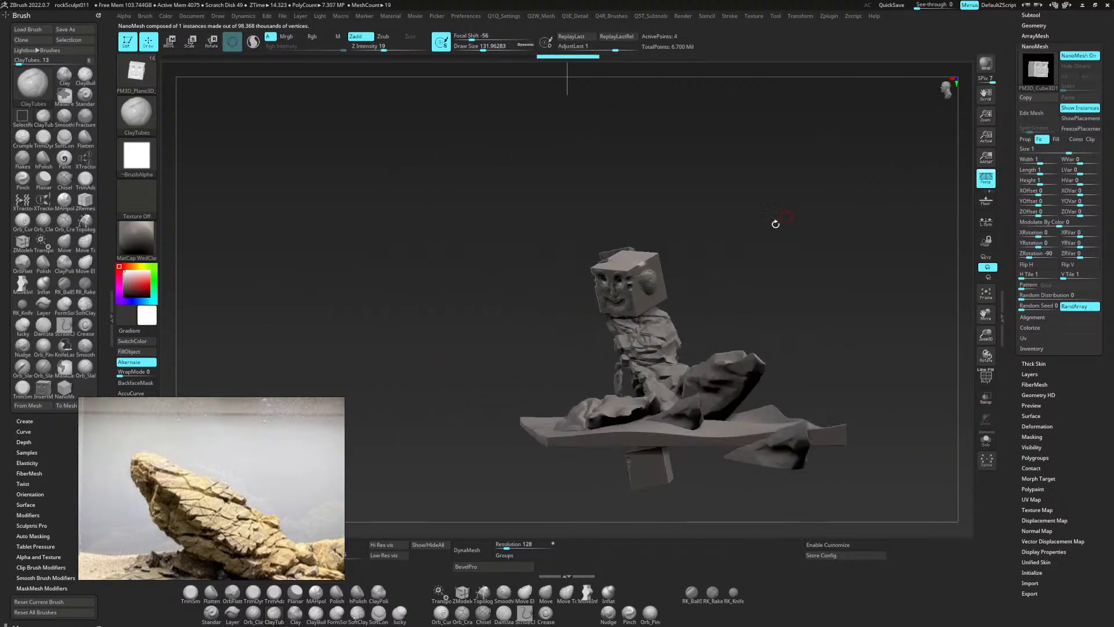
pyautogui.moveTo(654, 285); pyautogui.dragTo(633, 301)
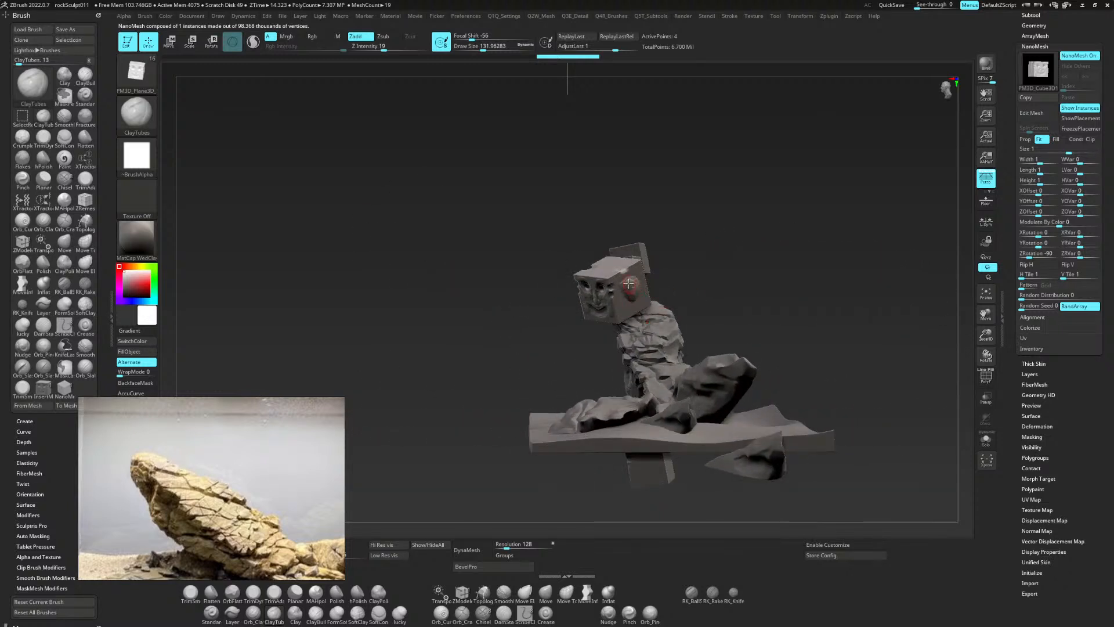
pyautogui.moveTo(661, 263); pyautogui.dragTo(914, 103)
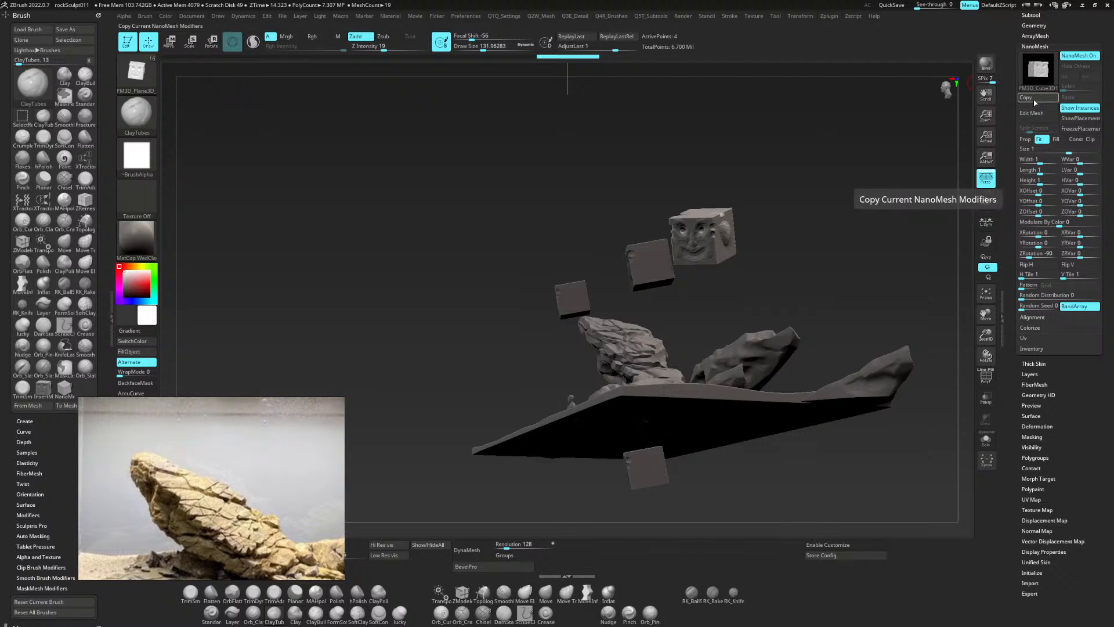
pyautogui.click(1023, 254)
pyautogui.write('-90')
pyautogui.press('Return')
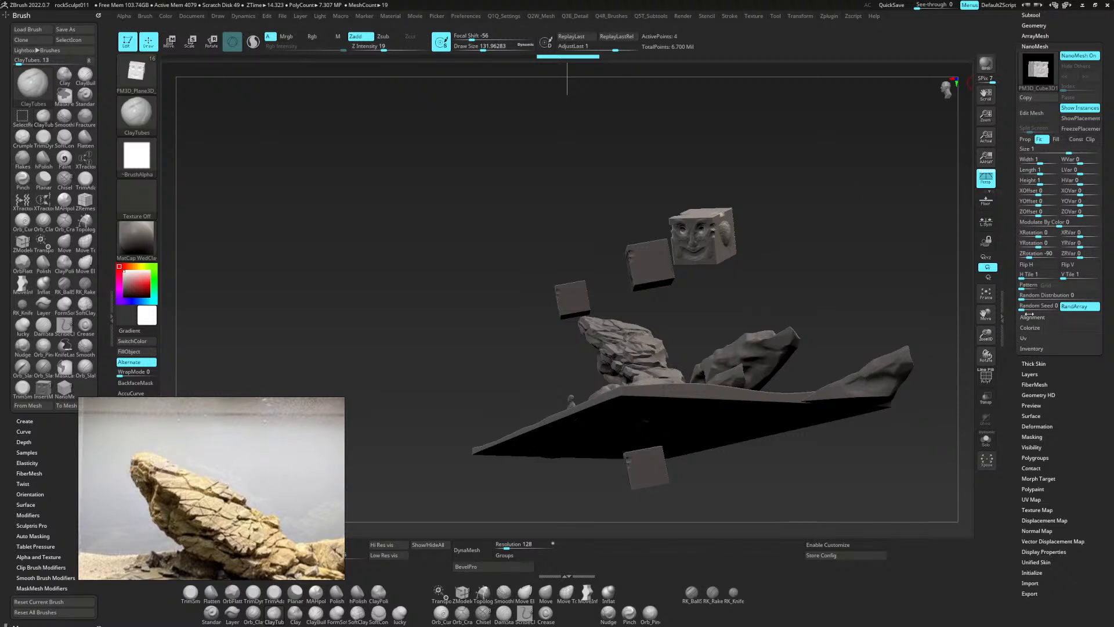
pyautogui.click(1041, 46)
pyautogui.click(1036, 47)
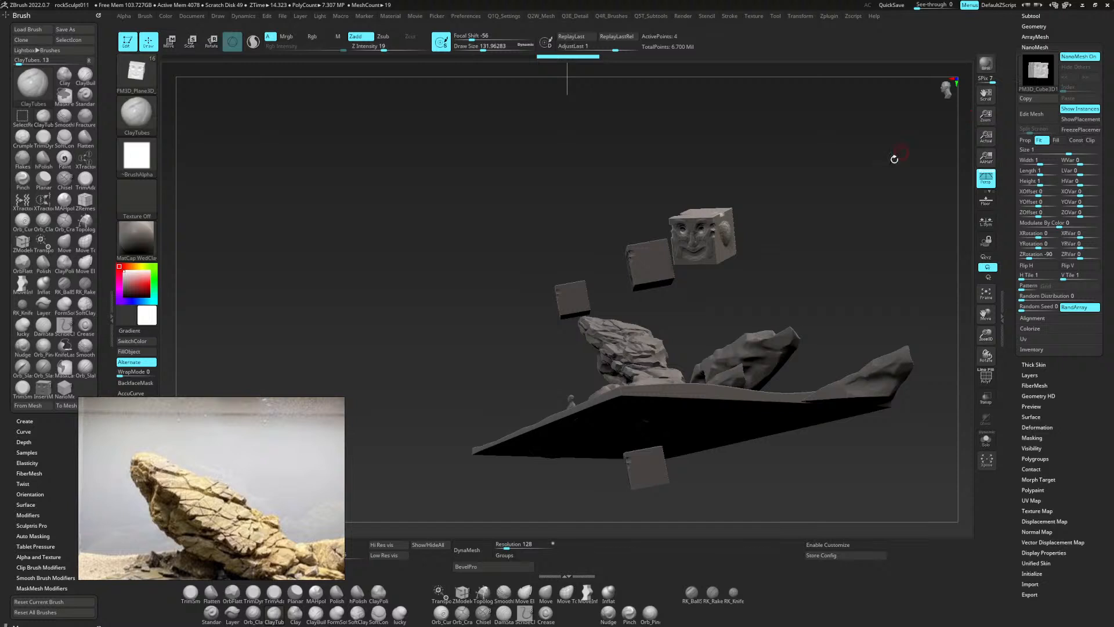
# Look up the Create Instance Subtool macro used to set up instanced subtools with NanoMesh.
pyautogui.moveTo(895, 159); pyautogui.dragTo(890, 164)
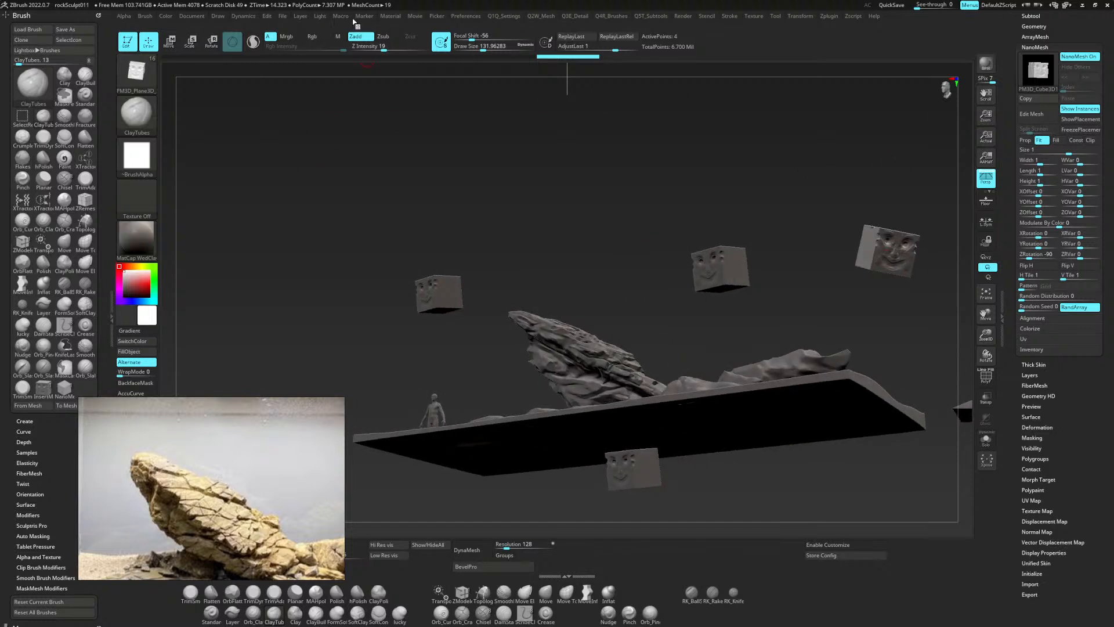
pyautogui.click(341, 18)
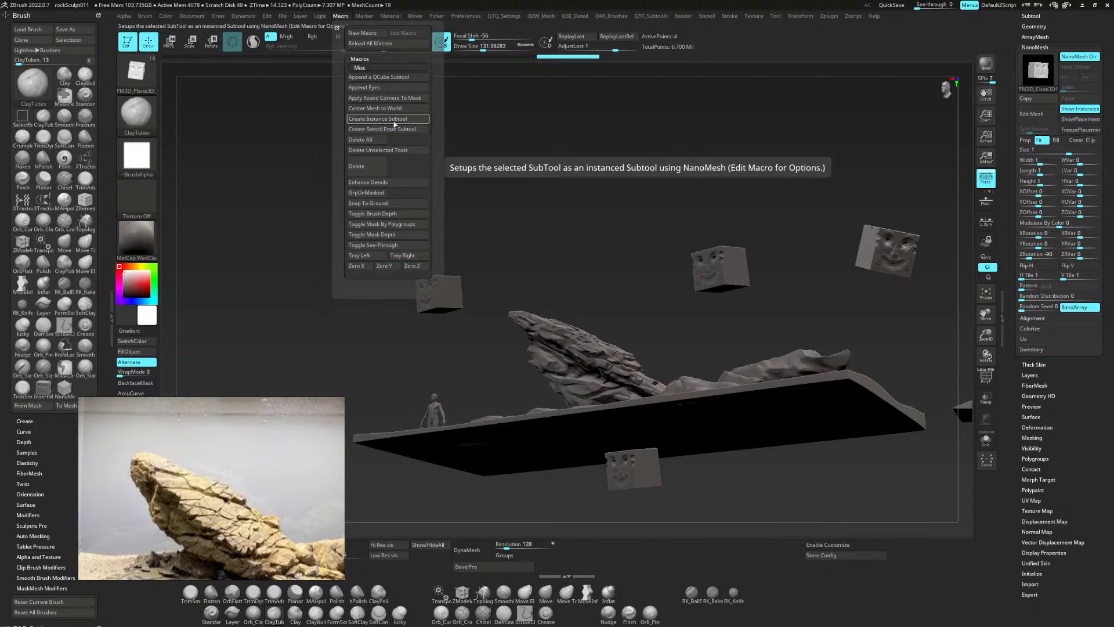
pyautogui.click(395, 119)
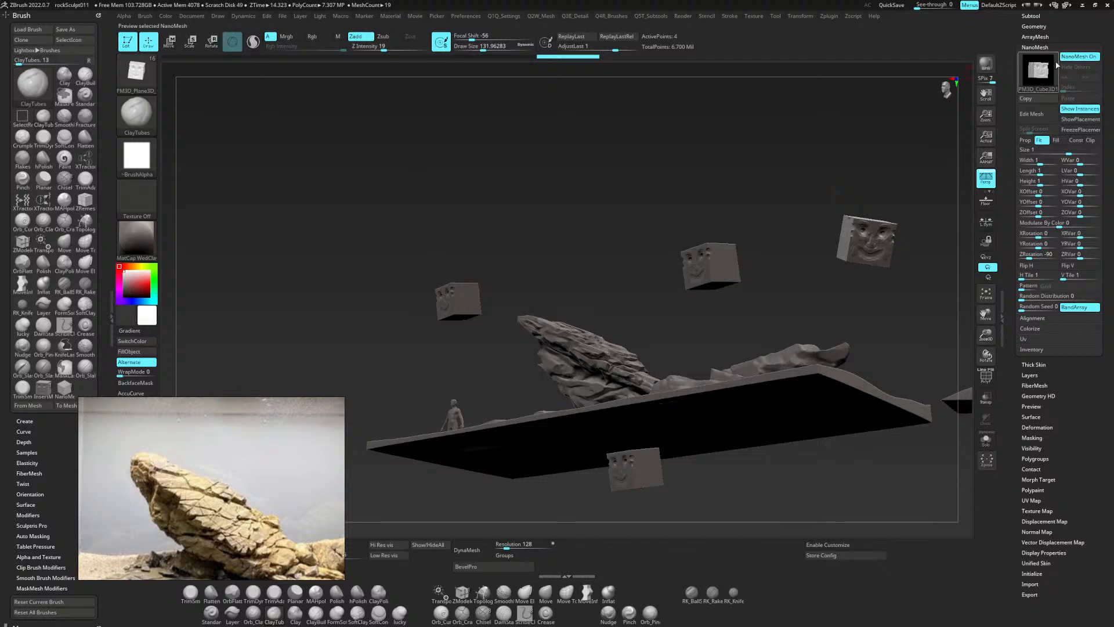
# Close the NanoMesh settings and delete the PM3D_Plane3D_5 instance from the subtool list.
pyautogui.click(1044, 48)
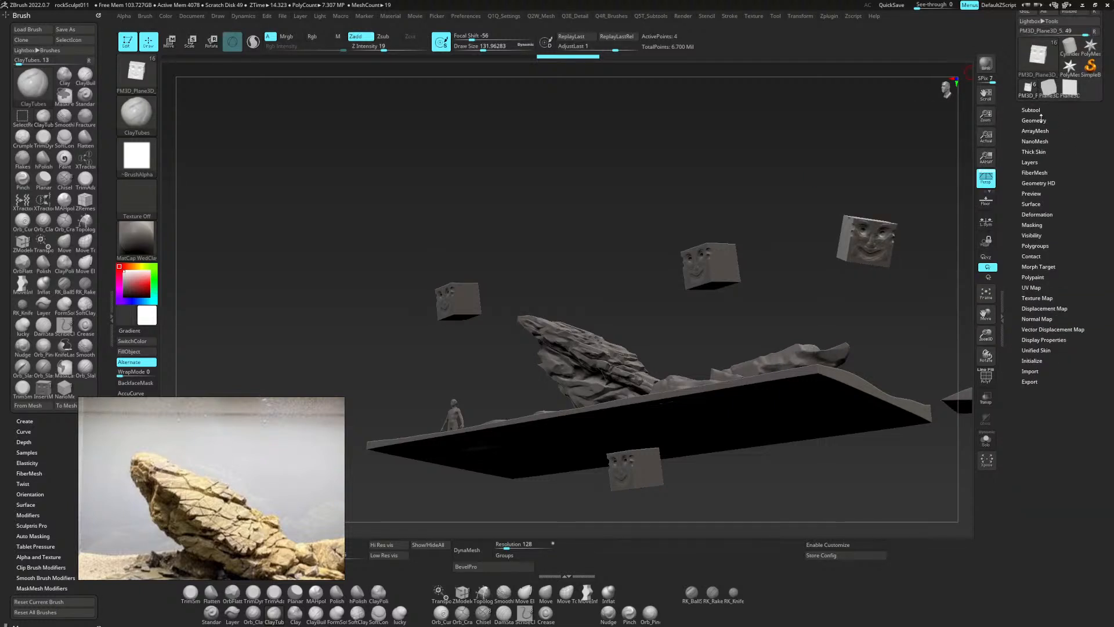
pyautogui.click(1031, 110)
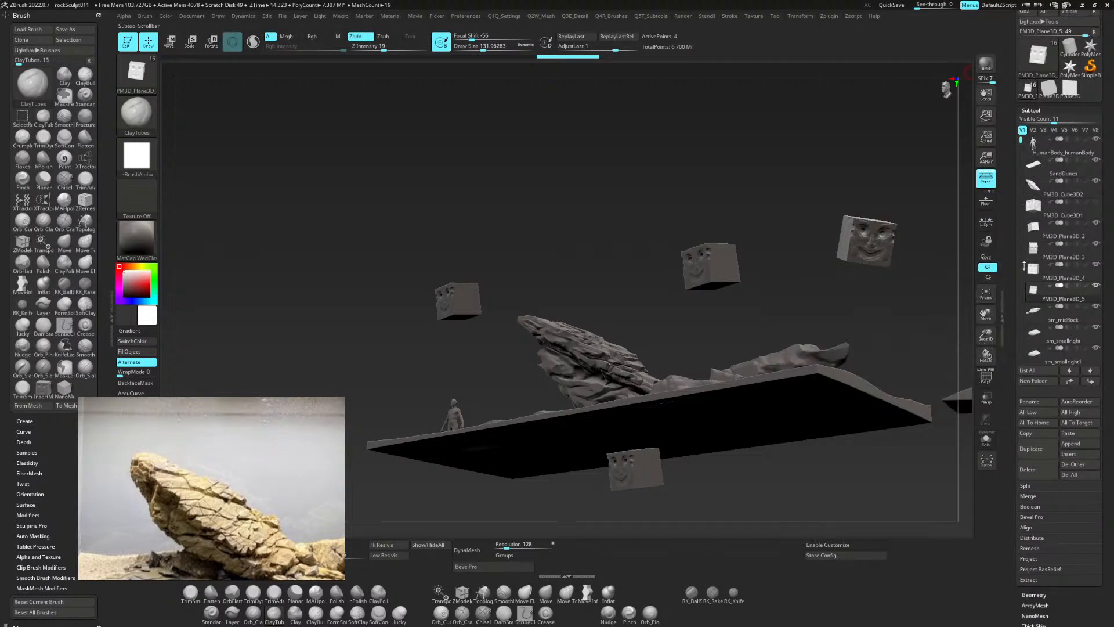
pyautogui.click(1030, 473)
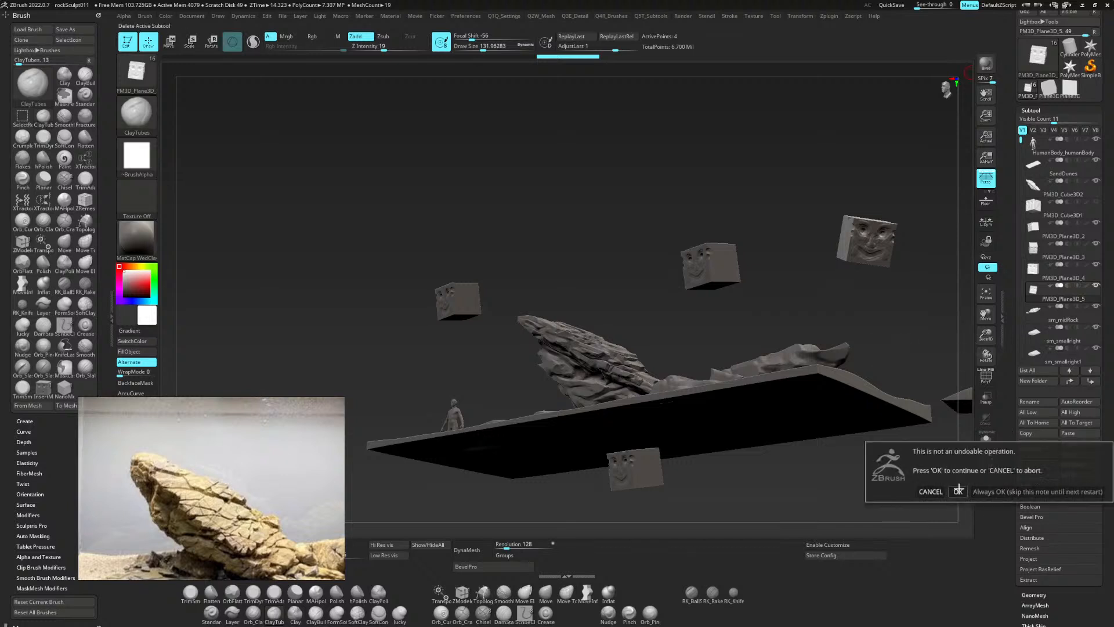
pyautogui.click(958, 492)
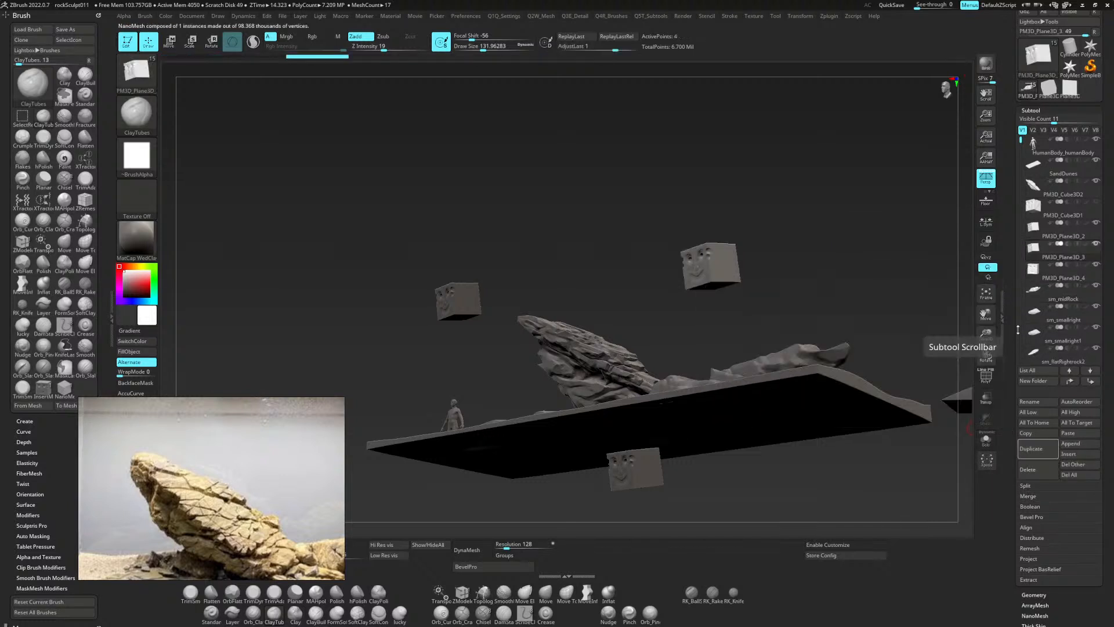
# Delete the PM3D_Plane3D_3, PM3D_Cube3D1, PM3D_Plane3D_2 and PM3D_Plane3D_4 subtools, accepting the deletion warning for the rest of the session.
pyautogui.moveTo(925, 301); pyautogui.dragTo(963, 361)
pyautogui.click(1030, 469)
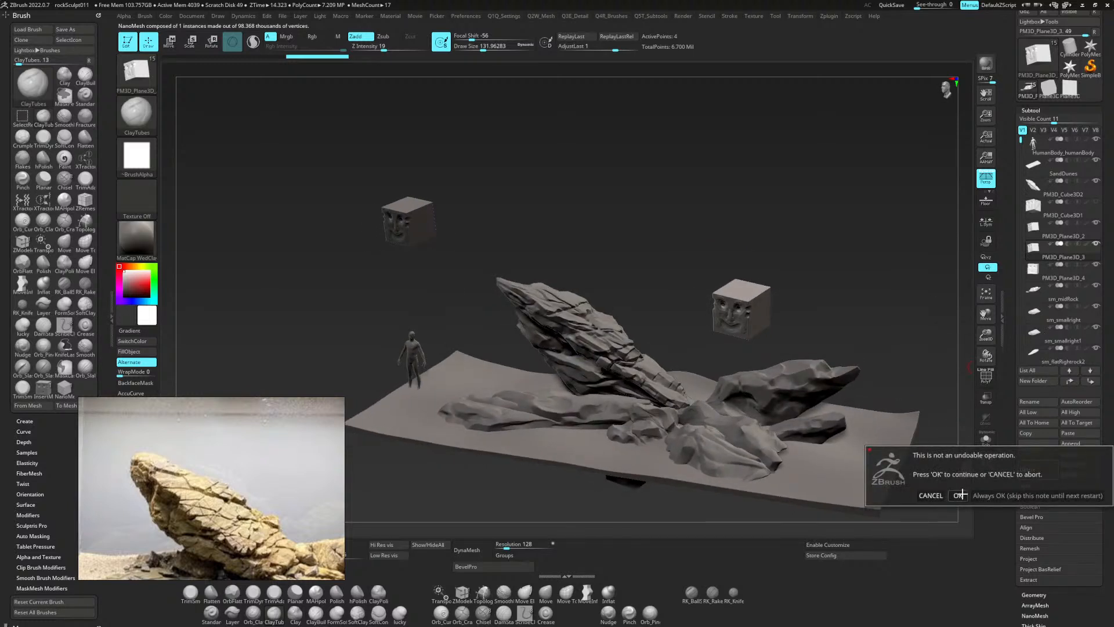
pyautogui.click(993, 489)
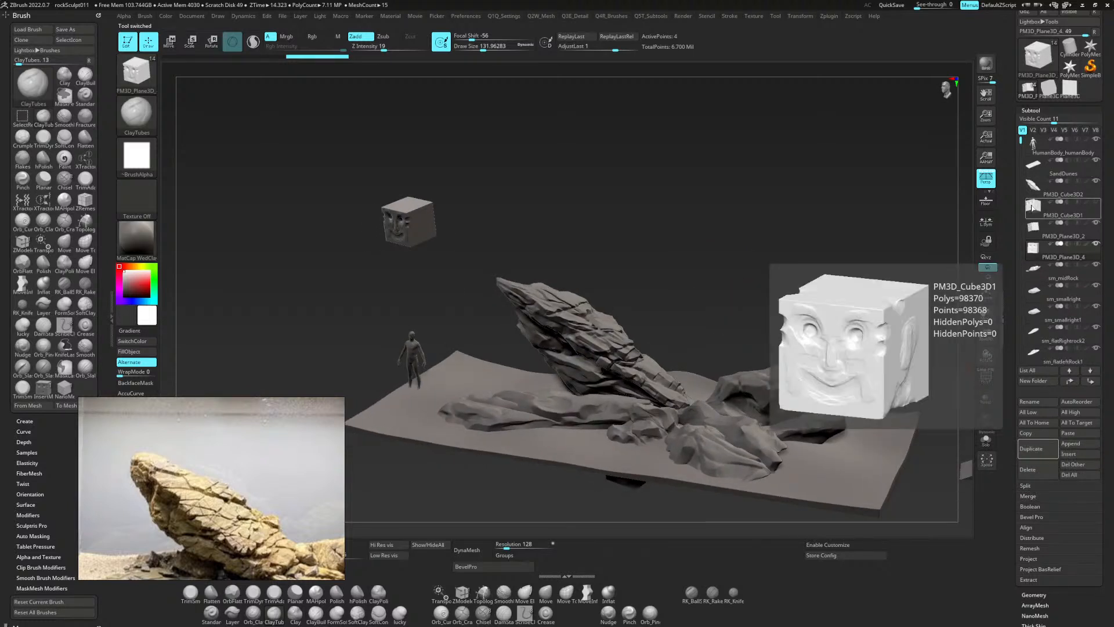
pyautogui.click(1044, 208)
pyautogui.click(1029, 469)
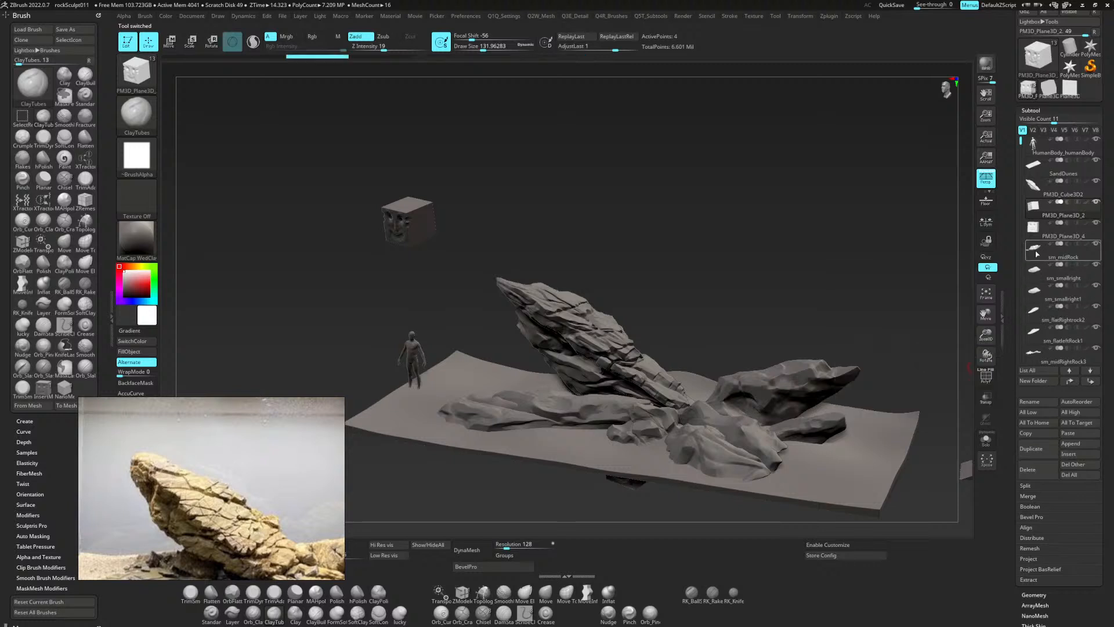
pyautogui.click(1029, 469)
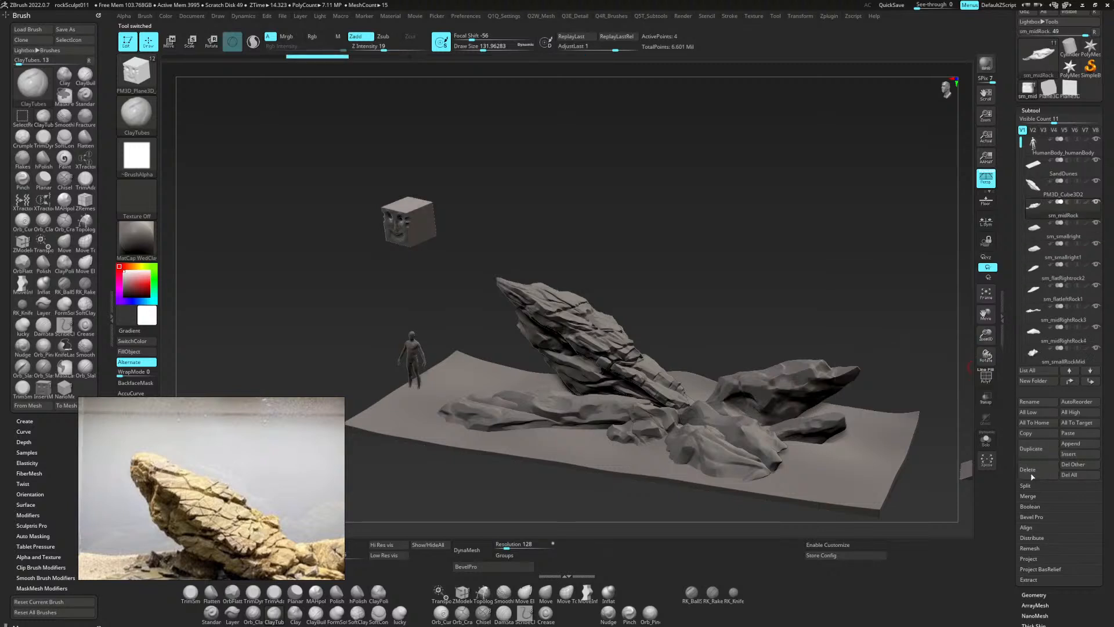
pyautogui.moveTo(952, 282); pyautogui.dragTo(737, 192)
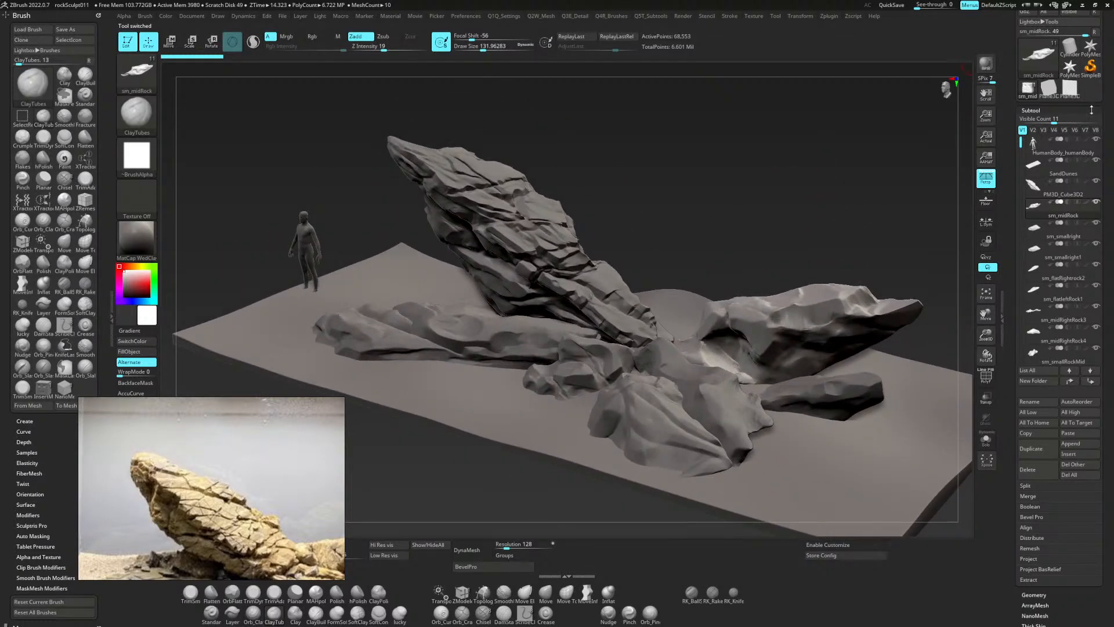
pyautogui.scroll(3, 1073, 98)
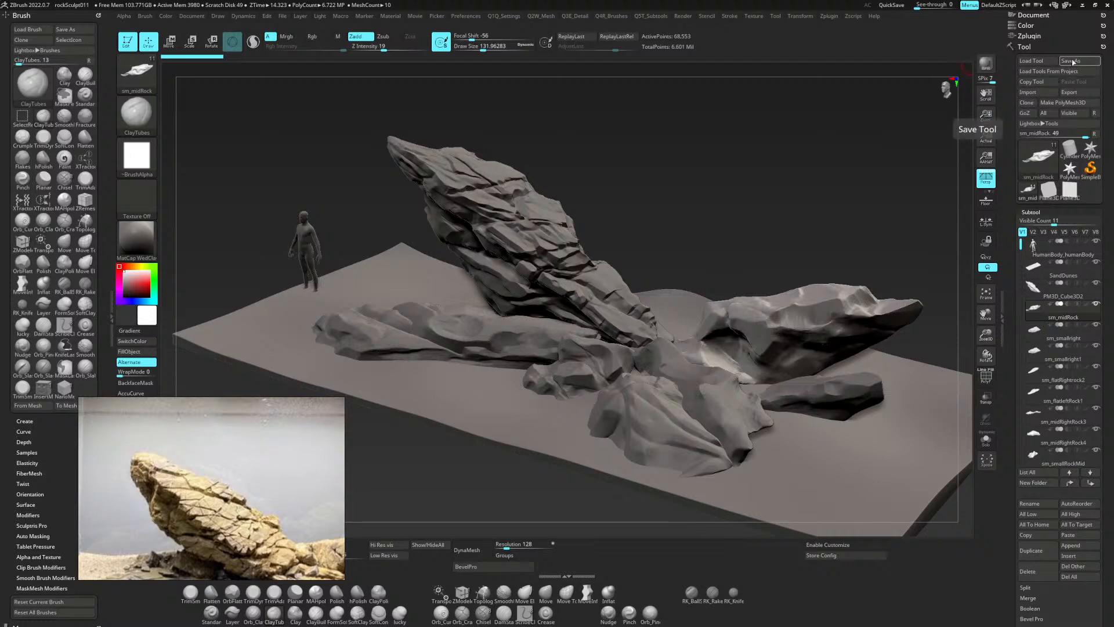
pyautogui.click(1072, 60)
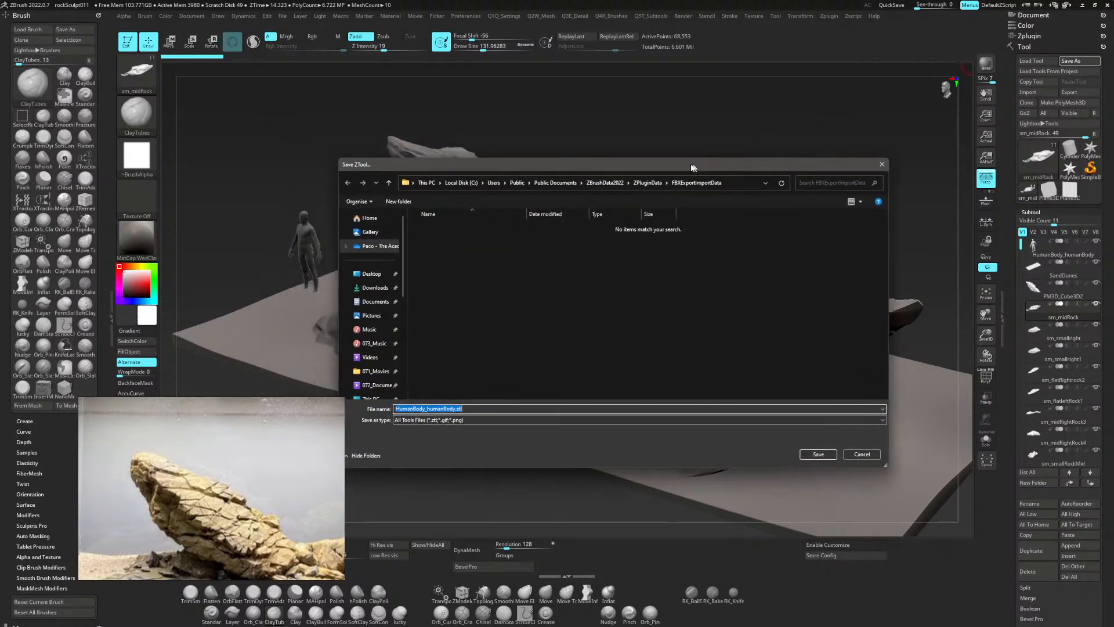
pyautogui.moveTo(692, 168); pyautogui.dragTo(692, 163)
pyautogui.click(730, 176)
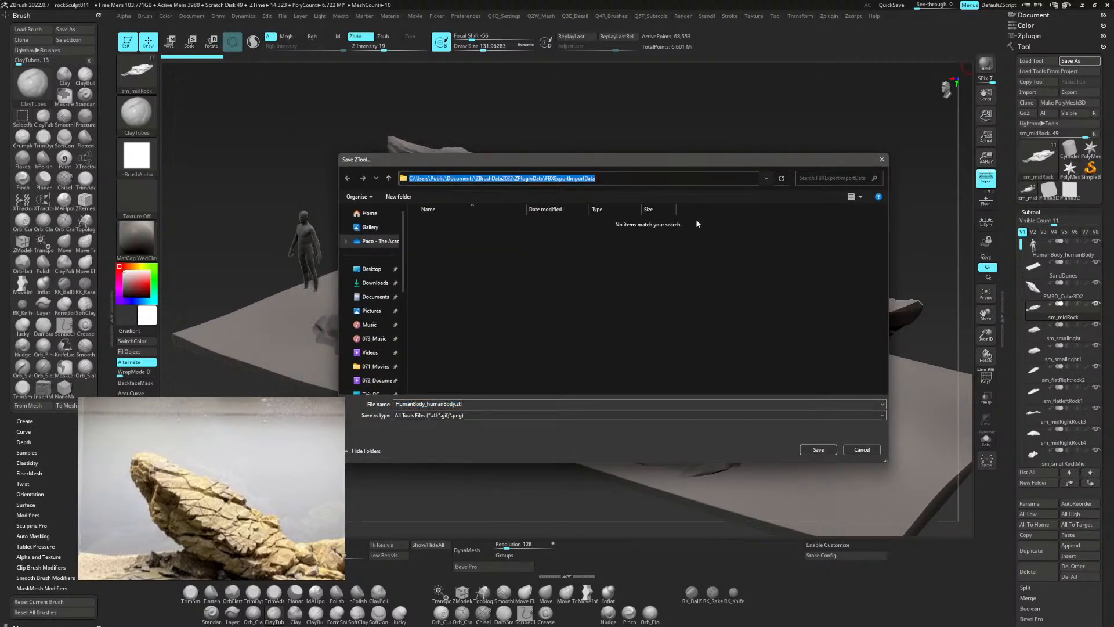
pyautogui.write('D:\\Dropbox\\02_Projects\\PR_Environments\\Env_RockFormation\\02Zbrush')
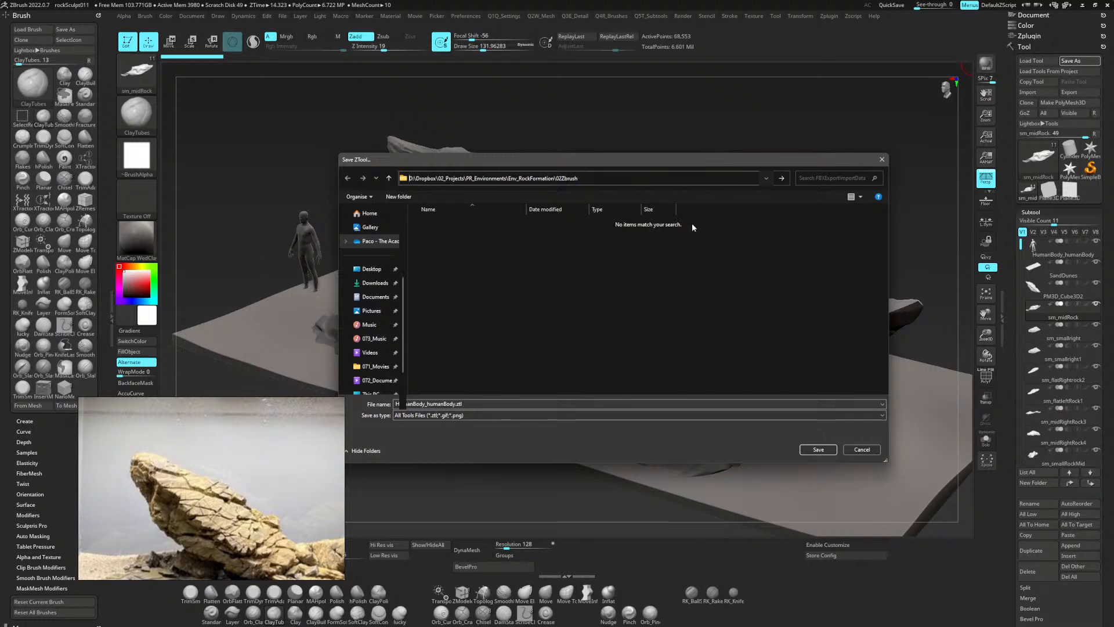
pyautogui.press('Return')
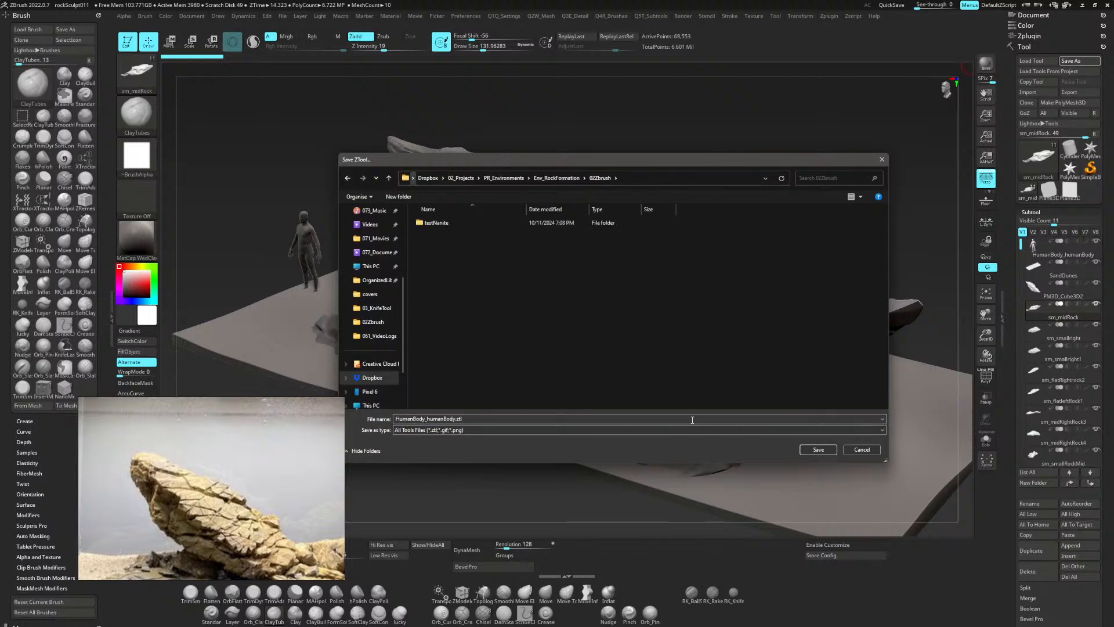
pyautogui.click(869, 448)
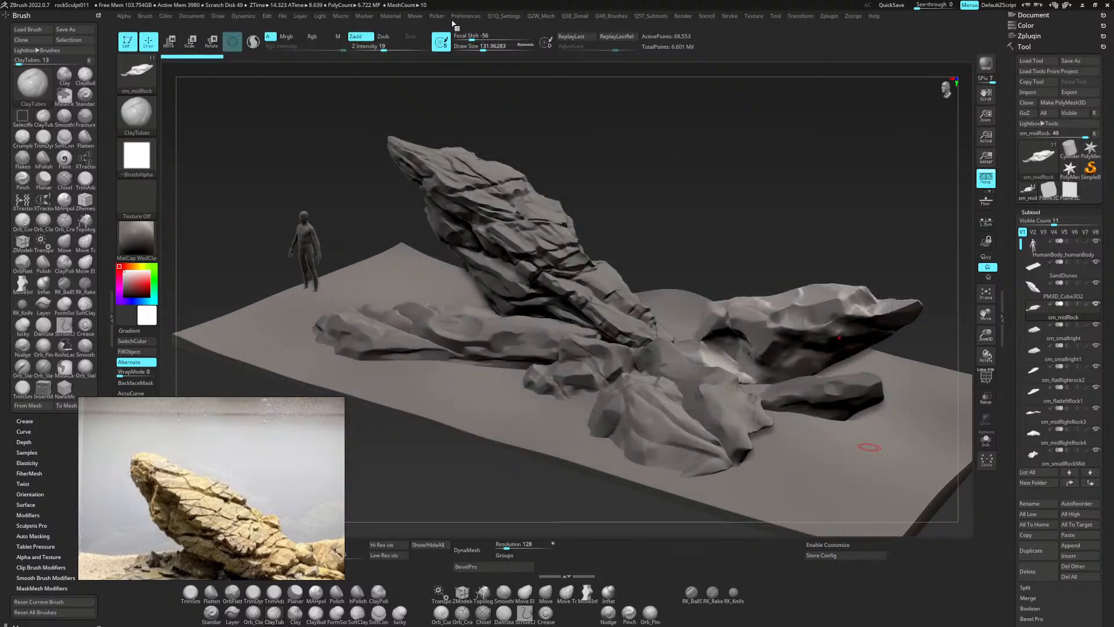
# Save the project as a new version named rockSculpt012.zpr in the 02Zbrush folder.
pyautogui.click(284, 17)
pyautogui.click(347, 33)
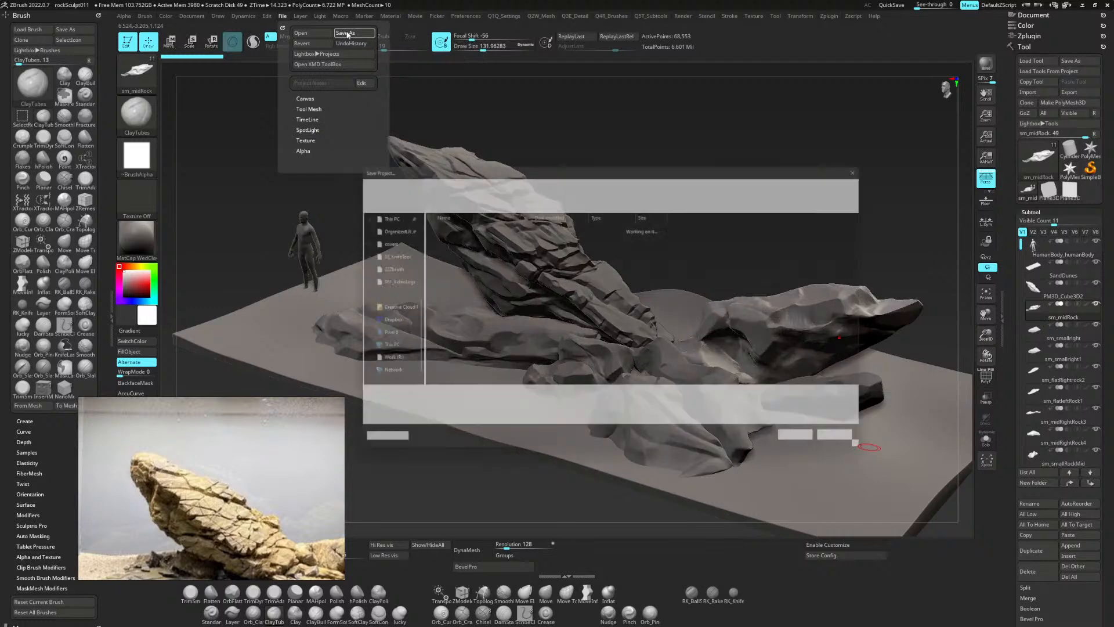
pyautogui.click(446, 357)
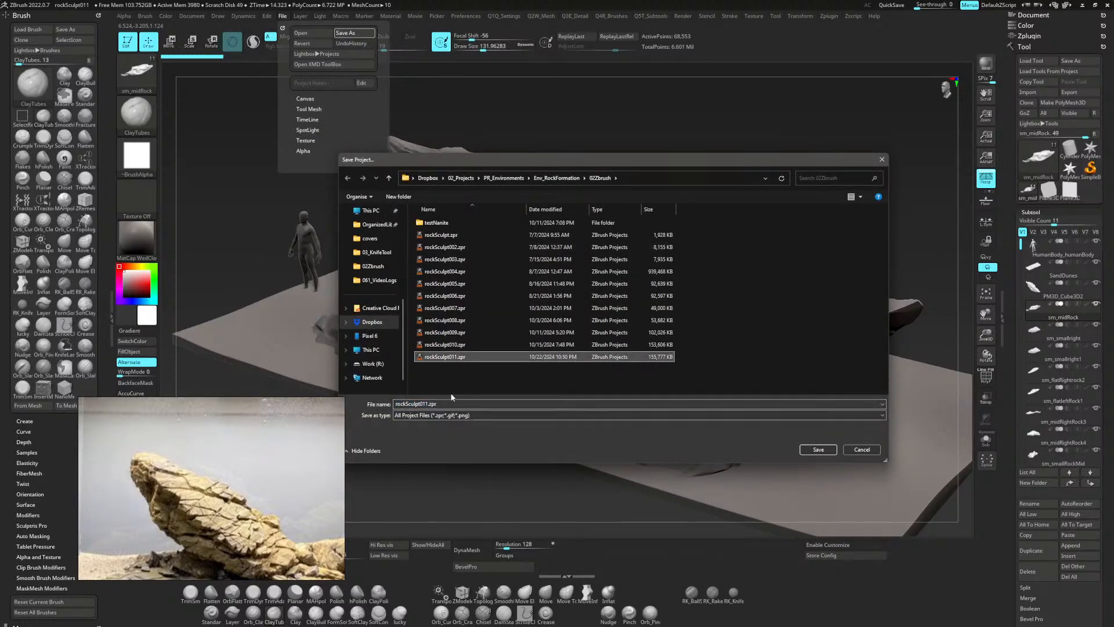
pyautogui.doubleClick(421, 406)
pyautogui.click(427, 405)
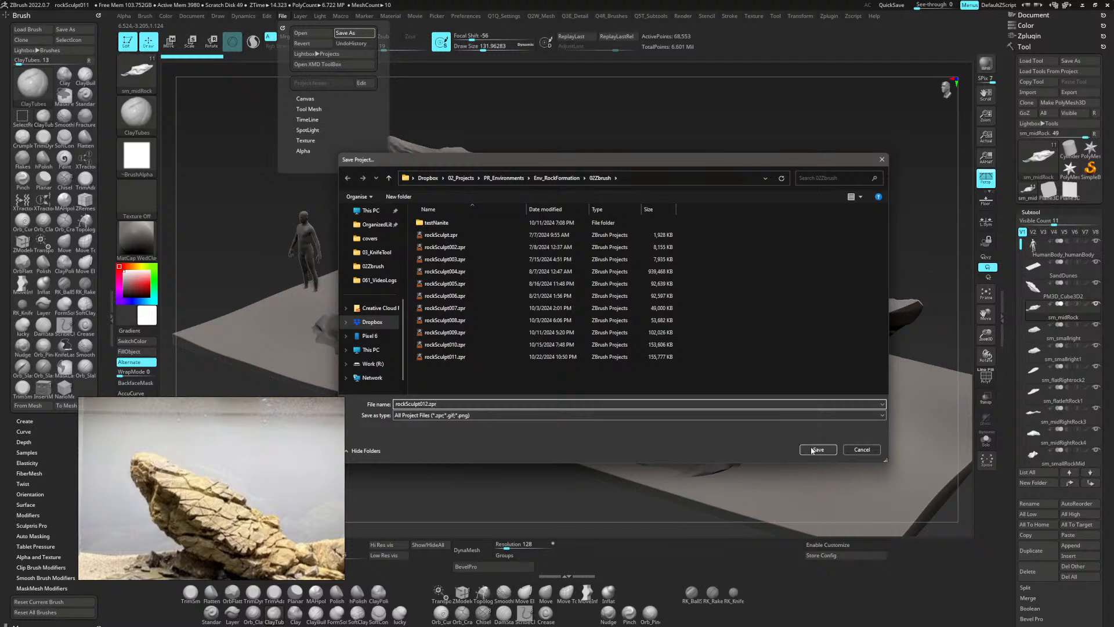
pyautogui.click(818, 450)
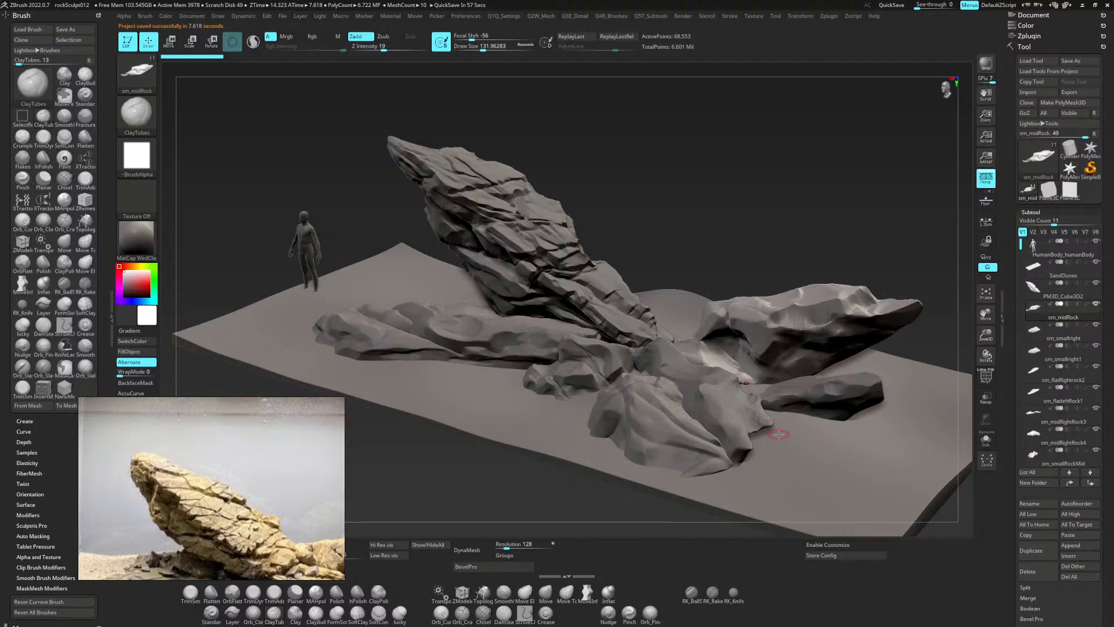
pyautogui.keyDown('alt'); pyautogui.moveTo(745, 193); pyautogui.dragTo(689, 259); pyautogui.keyUp('alt')
pyautogui.click(776, 16)
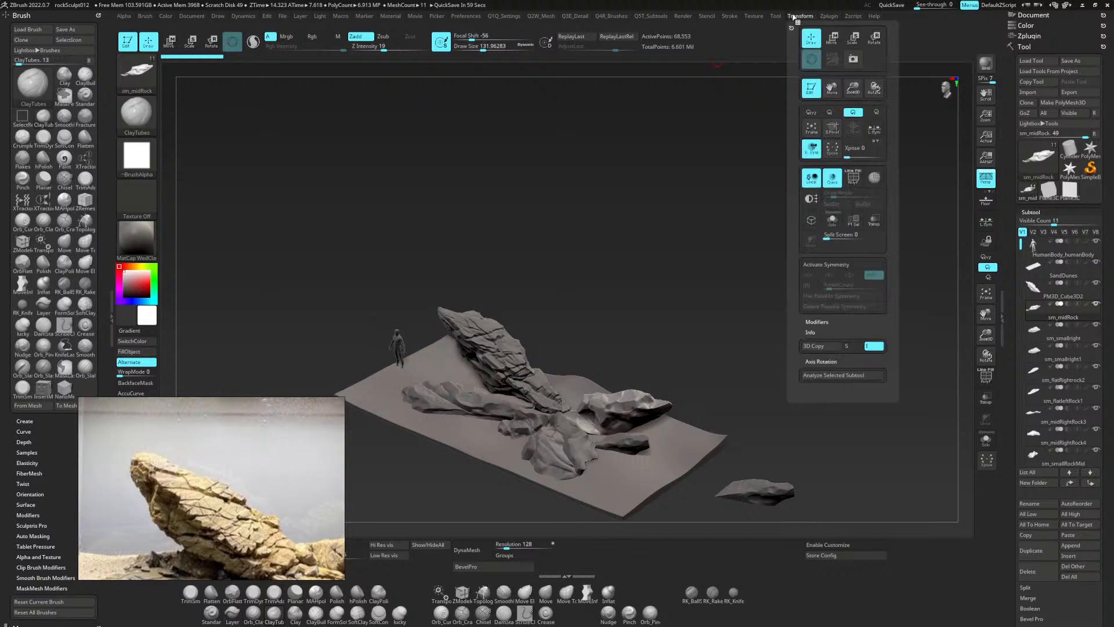
pyautogui.click(800, 15)
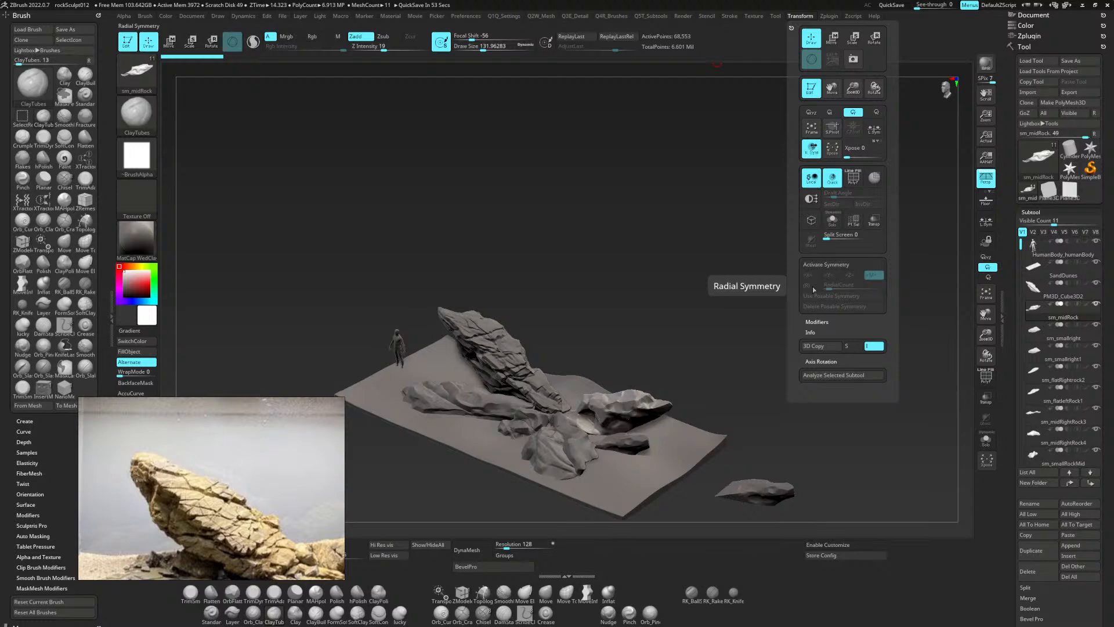
# Choose the TrimSmoothBorder brush and move the rock reference photo beside the tall rock's tip.
pyautogui.moveTo(730, 295); pyautogui.dragTo(823, 237)
pyautogui.moveTo(710, 214)
pyautogui.mouseDown()
pyautogui.moveTo(756, 226)
pyautogui.moveTo(789, 203)
pyautogui.moveTo(795, 274)
pyautogui.moveTo(780, 258)
pyautogui.mouseUp()
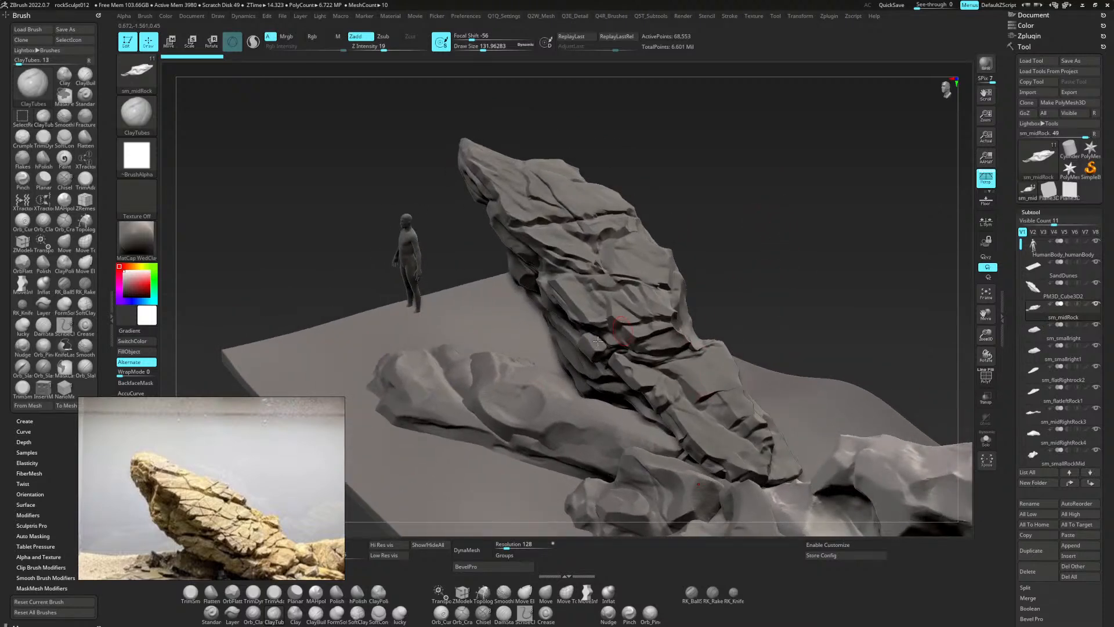
pyautogui.click(190, 592)
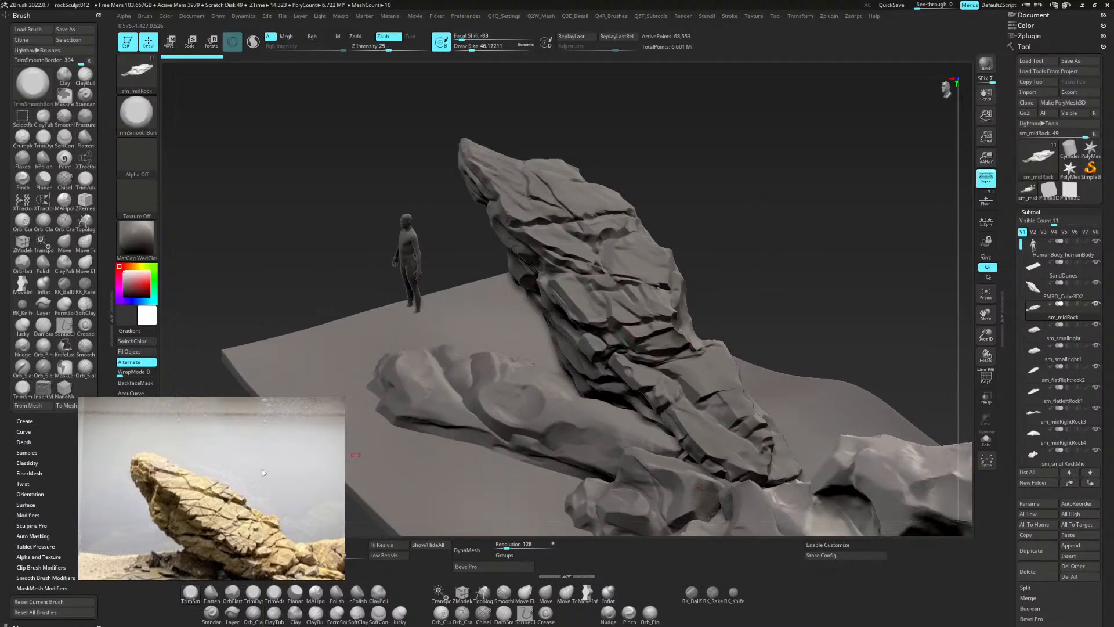
pyautogui.moveTo(262, 473); pyautogui.dragTo(356, 178)
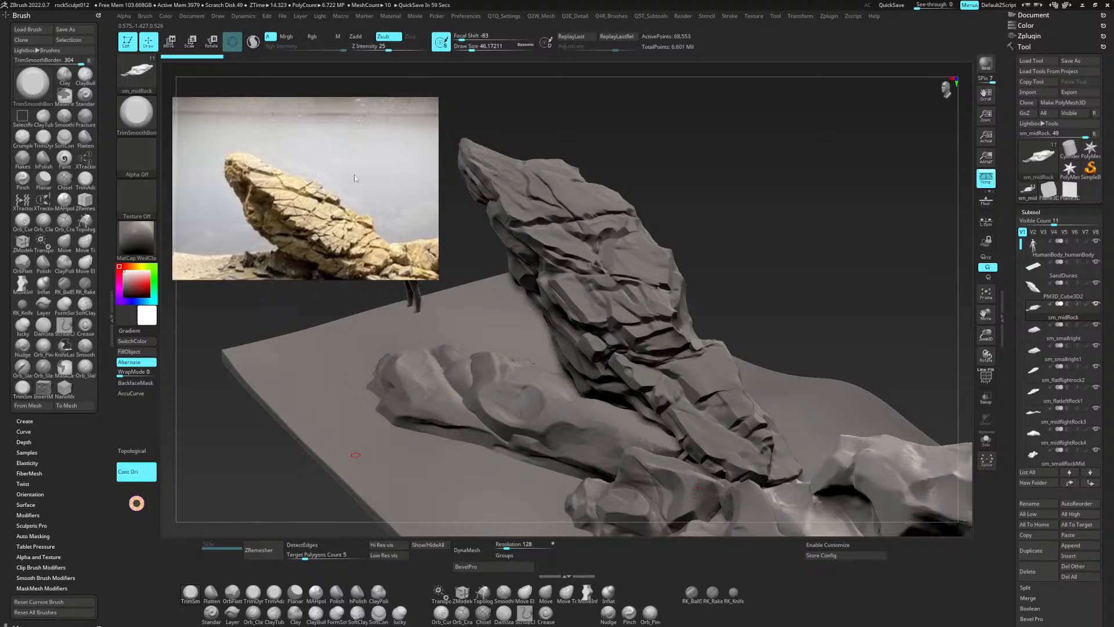
# Make the tall rock PM3D_Cube3D2 the active subtool and undo the last two changes.
pyautogui.moveTo(749, 260)
pyautogui.mouseDown()
pyautogui.moveTo(778, 238)
pyautogui.moveTo(764, 199)
pyautogui.moveTo(815, 223)
pyautogui.moveTo(722, 227)
pyautogui.mouseUp()
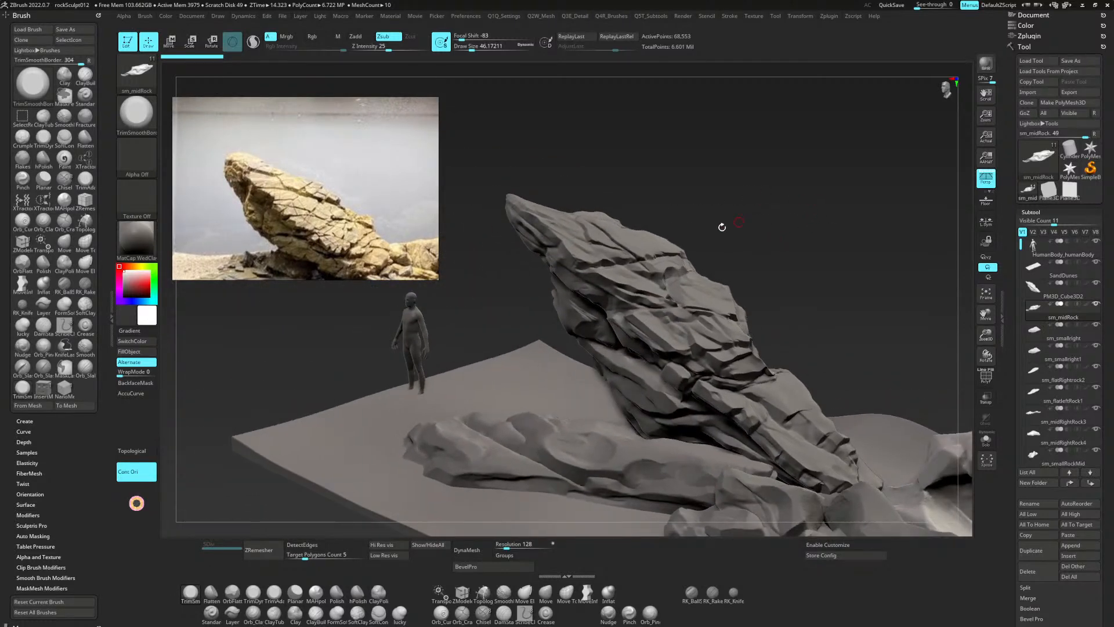
pyautogui.keyDown('alt'); pyautogui.click(598, 264); pyautogui.keyUp('alt')
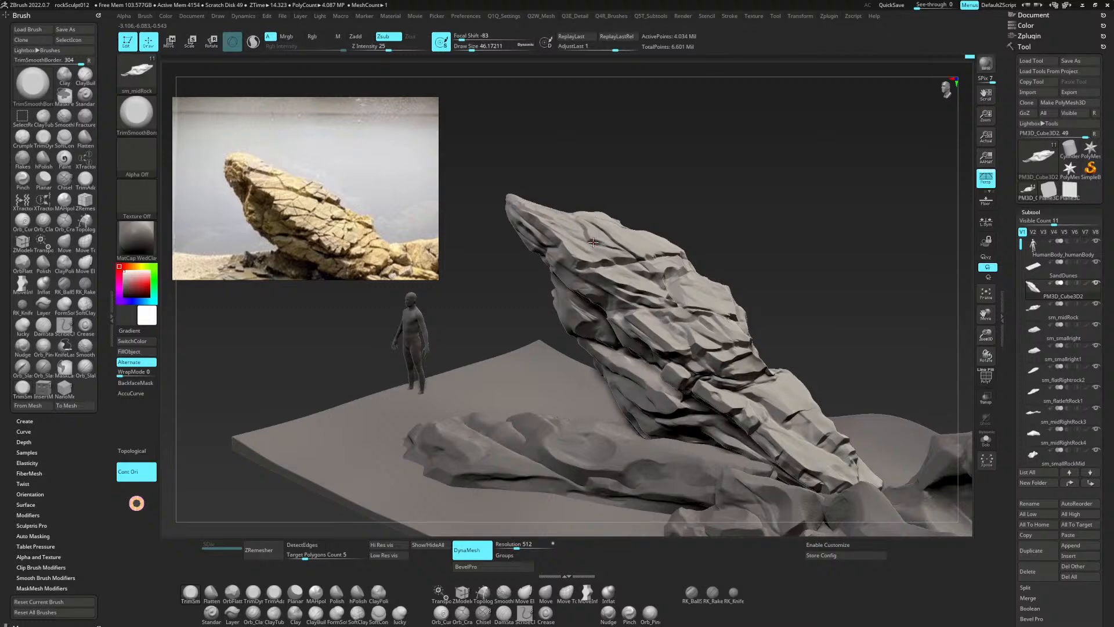
pyautogui.hotkey('ctrl', 'z')
pyautogui.hotkey('ctrl', 'z')
# Switch to the hPolish brush for working on the tall rock.
pyautogui.press('b')
pyautogui.press('h')
pyautogui.press('p')
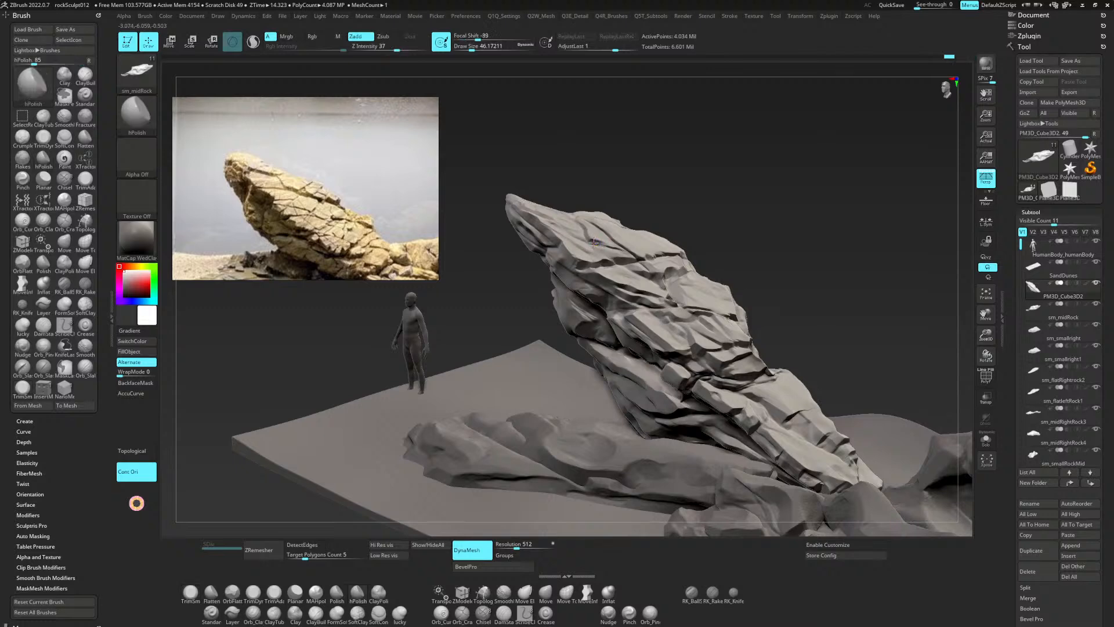
# With TrimSmoothBorder, pick a Selected Orientation from the rock's face and trim the overhanging edge just below the tip.
pyautogui.press('b')
pyautogui.press('t')
pyautogui.press('s')
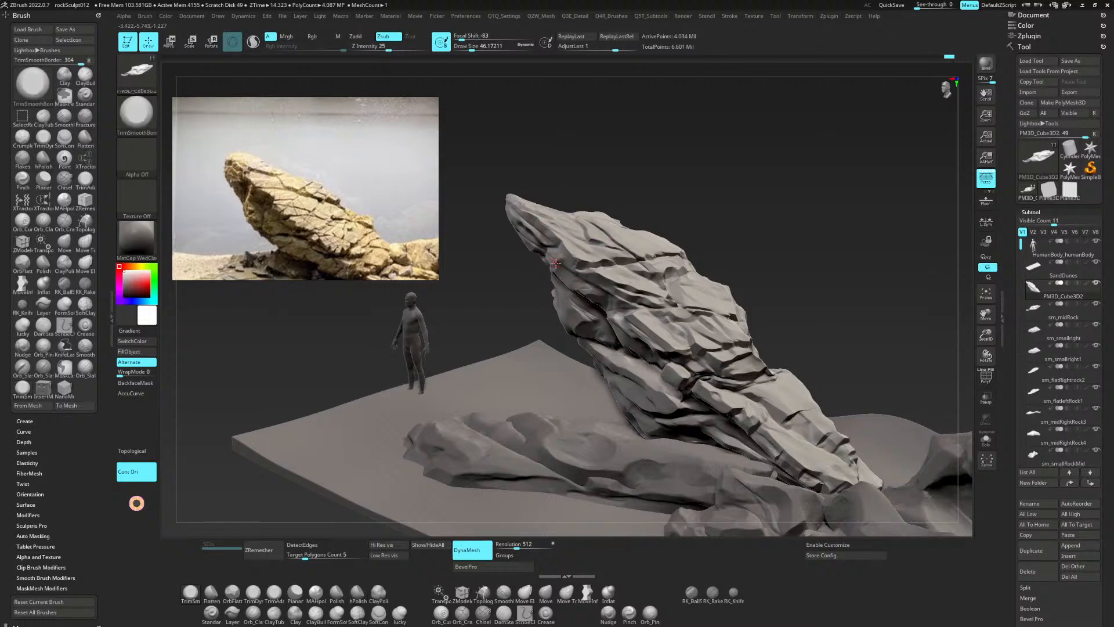
pyautogui.moveTo(556, 266); pyautogui.dragTo(558, 260)
pyautogui.click(136, 503)
pyautogui.click(584, 268)
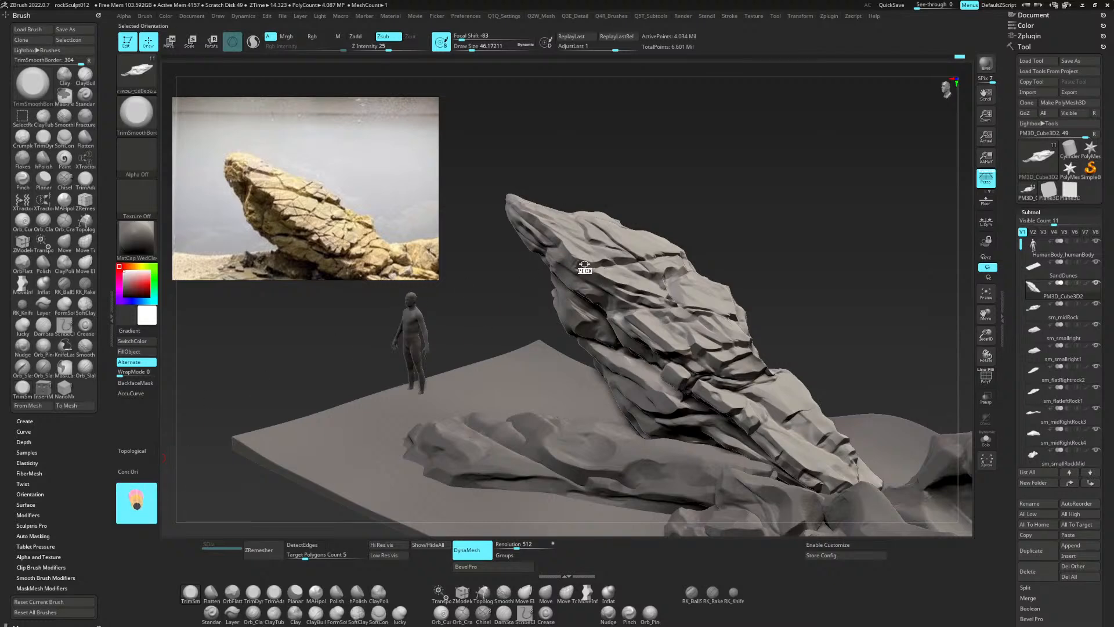
pyautogui.moveTo(554, 245); pyautogui.dragTo(556, 240)
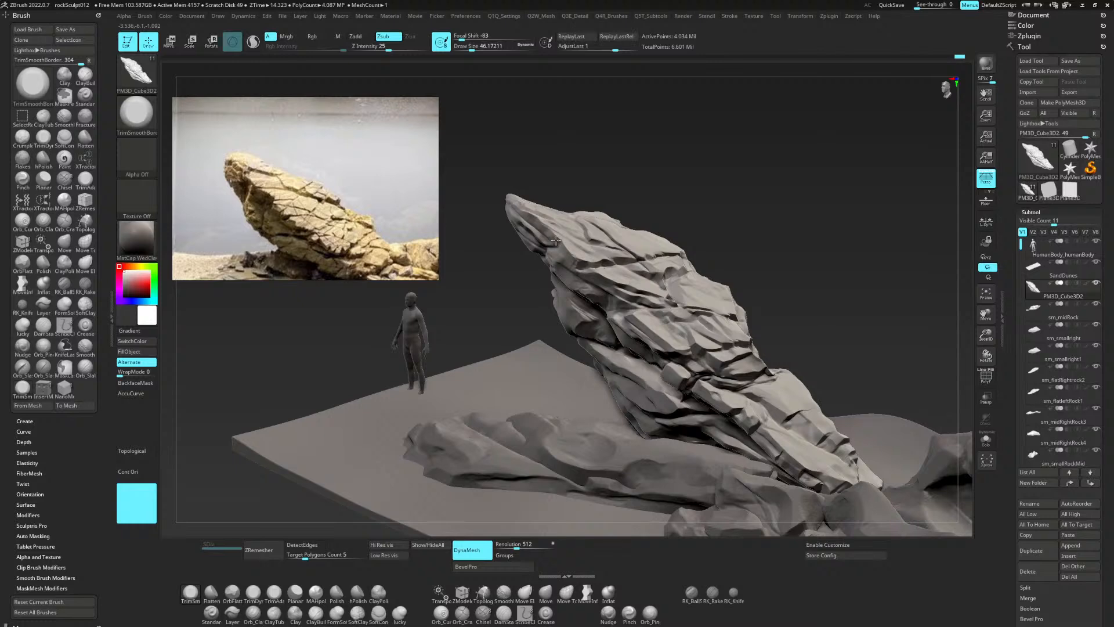
pyautogui.click(558, 242)
# Re-pick the trimming orientation from the tall rock's surface, raise the draw size to about 68 and trim planes beneath the tip.
pyautogui.moveTo(807, 267)
pyautogui.mouseDown()
pyautogui.moveTo(794, 256)
pyautogui.moveTo(811, 249)
pyautogui.moveTo(811, 261)
pyautogui.mouseUp()
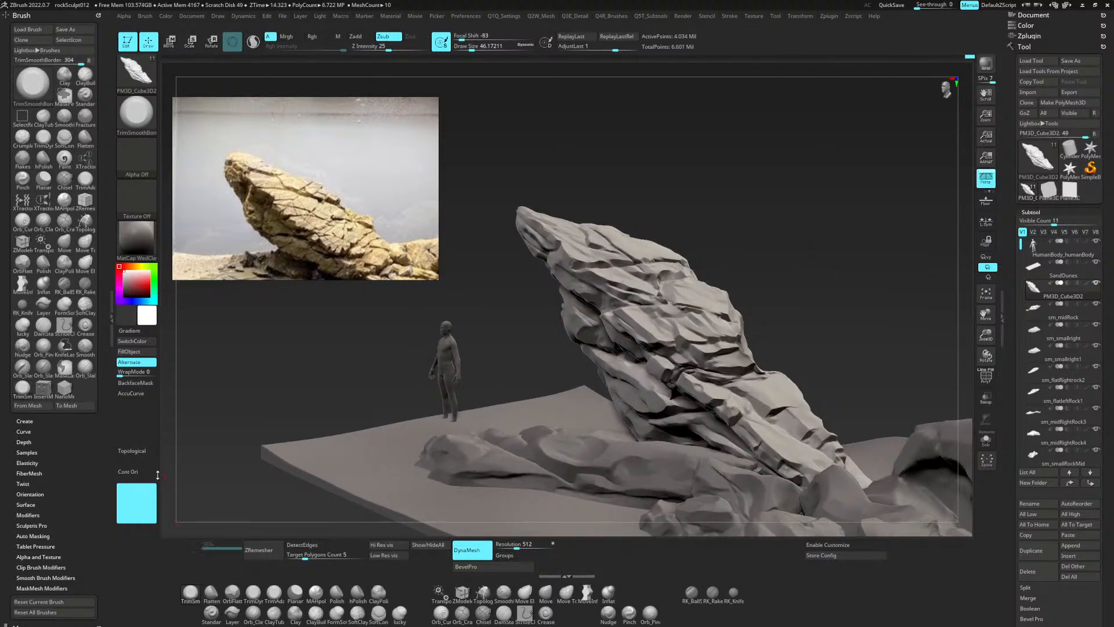
pyautogui.moveTo(137, 502)
pyautogui.mouseDown()
pyautogui.moveTo(211, 447)
pyautogui.moveTo(692, 212)
pyautogui.moveTo(649, 287)
pyautogui.mouseUp()
pyautogui.press('space')
pyautogui.moveTo(573, 262); pyautogui.dragTo(579, 263)
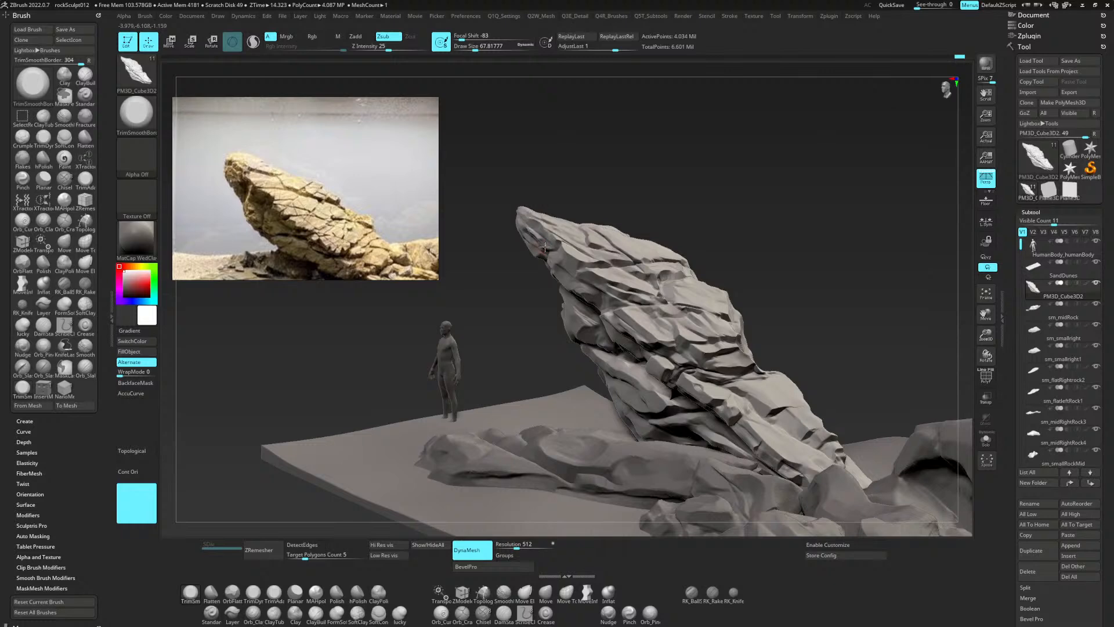
pyautogui.moveTo(809, 266); pyautogui.dragTo(784, 180)
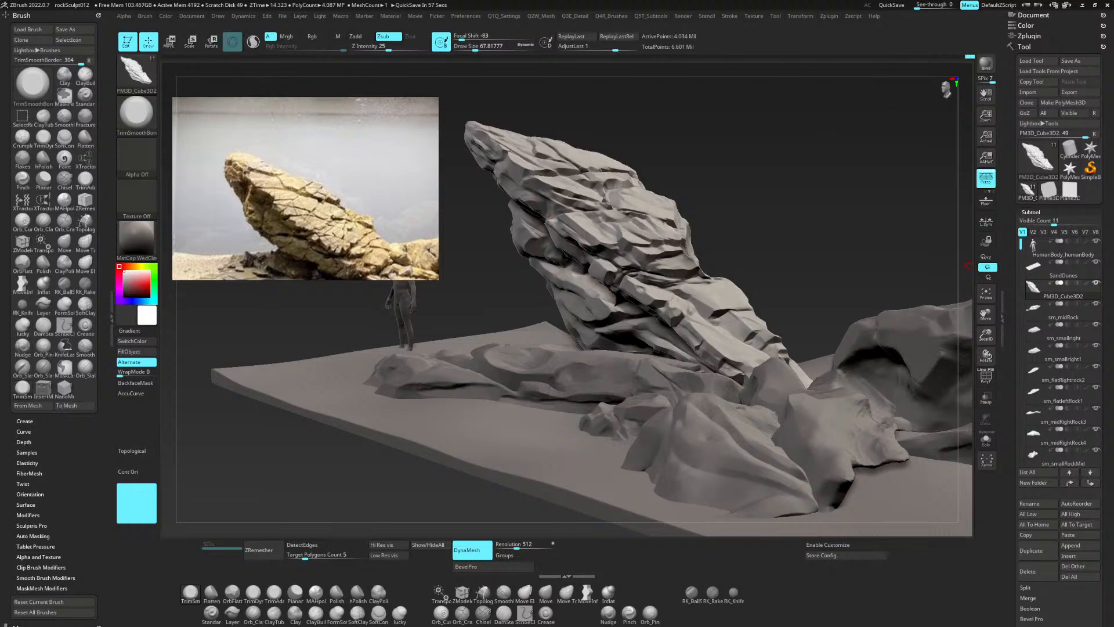
pyautogui.moveTo(1113, 110); pyautogui.dragTo(870, 79)
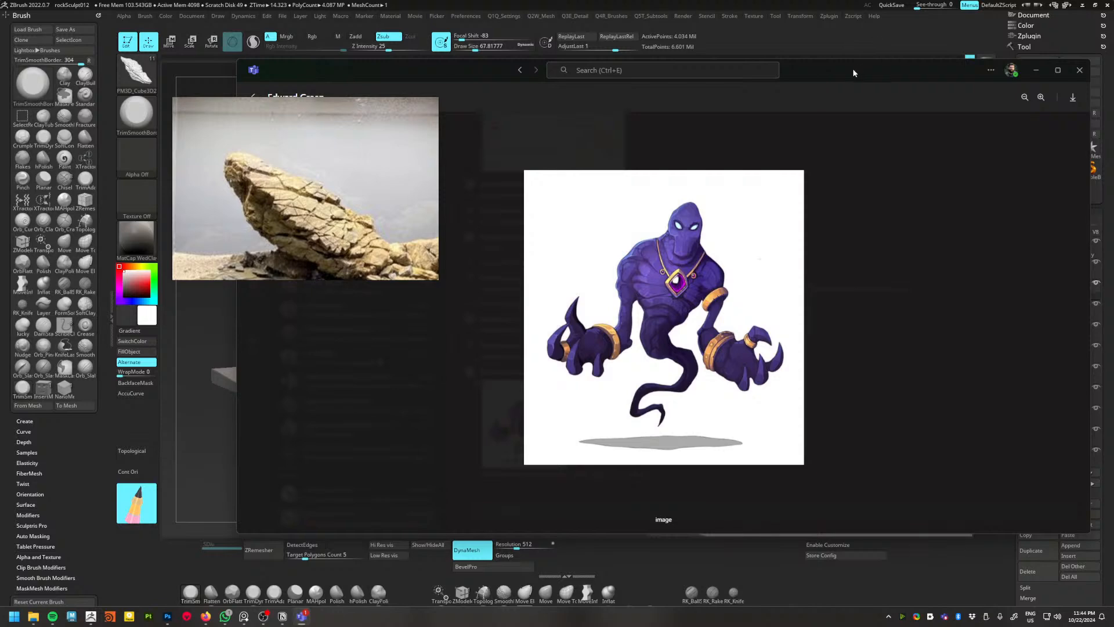
pyautogui.moveTo(854, 70); pyautogui.dragTo(1113, 79)
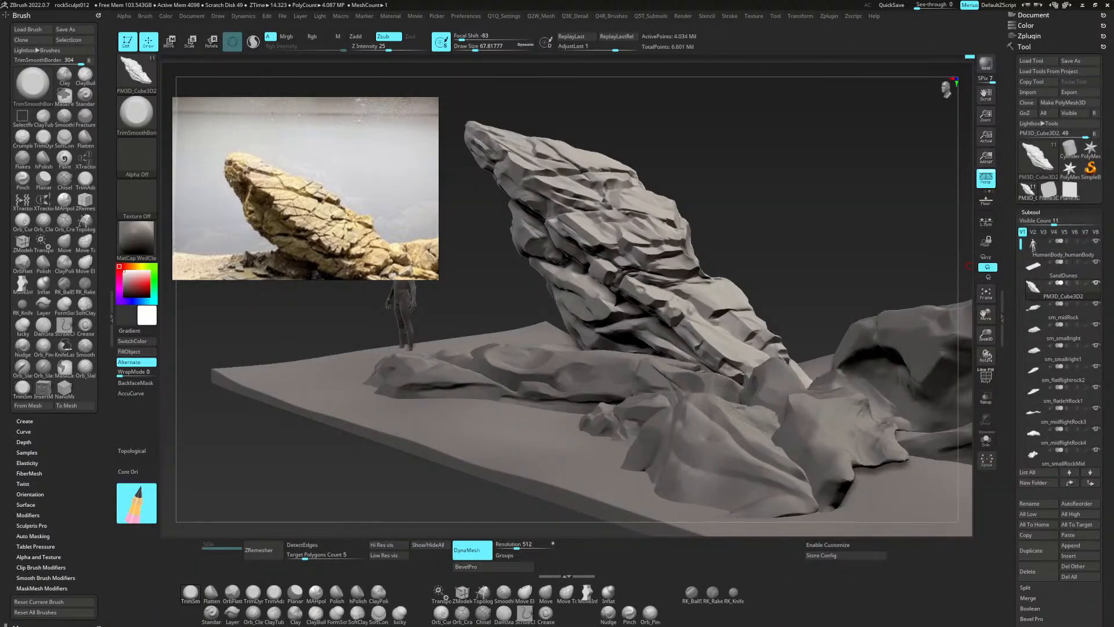
# Raise the draw size to about 87 and trim the planes on the middle and lower face of the tall rock.
pyautogui.moveTo(821, 245)
pyautogui.mouseDown()
pyautogui.moveTo(818, 224)
pyautogui.moveTo(793, 246)
pyautogui.mouseUp()
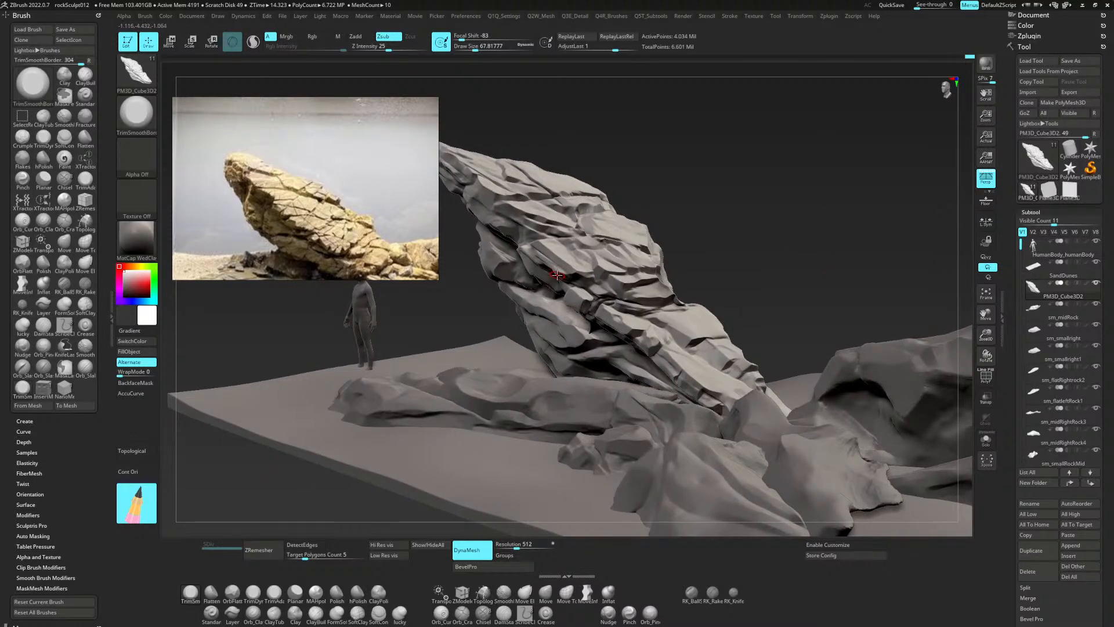
pyautogui.moveTo(778, 248); pyautogui.dragTo(694, 248)
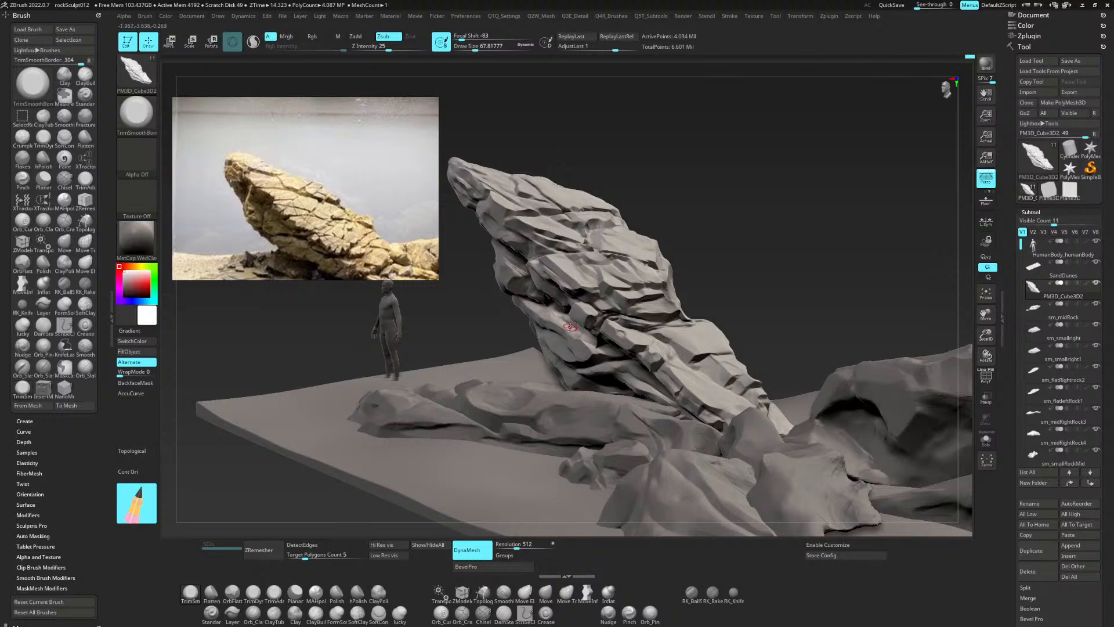
pyautogui.press('space')
pyautogui.moveTo(570, 328); pyautogui.dragTo(573, 327)
# Polish the bulging edge on the underside of the overhang with the hPolish brush.
pyautogui.press('b')
pyautogui.press('h')
pyautogui.press('p')
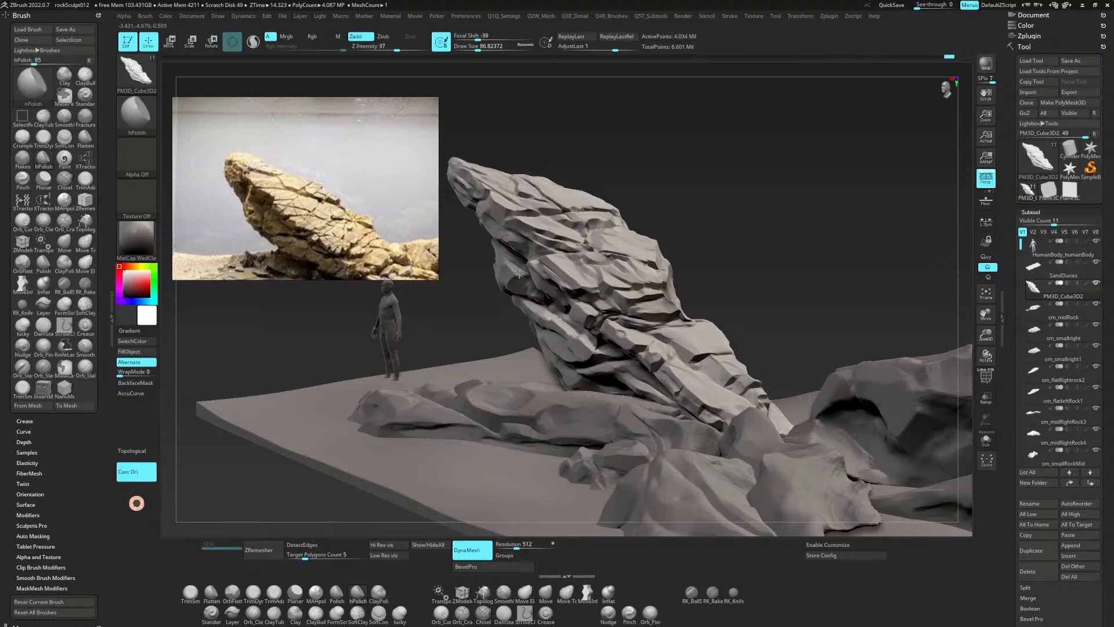
pyautogui.moveTo(507, 262); pyautogui.dragTo(509, 262)
# Refine the overhang's outer edge with TrimSmoothBorder and hPolish, smoothing the rough spots.
pyautogui.press('b')
pyautogui.press('t')
pyautogui.press('s')
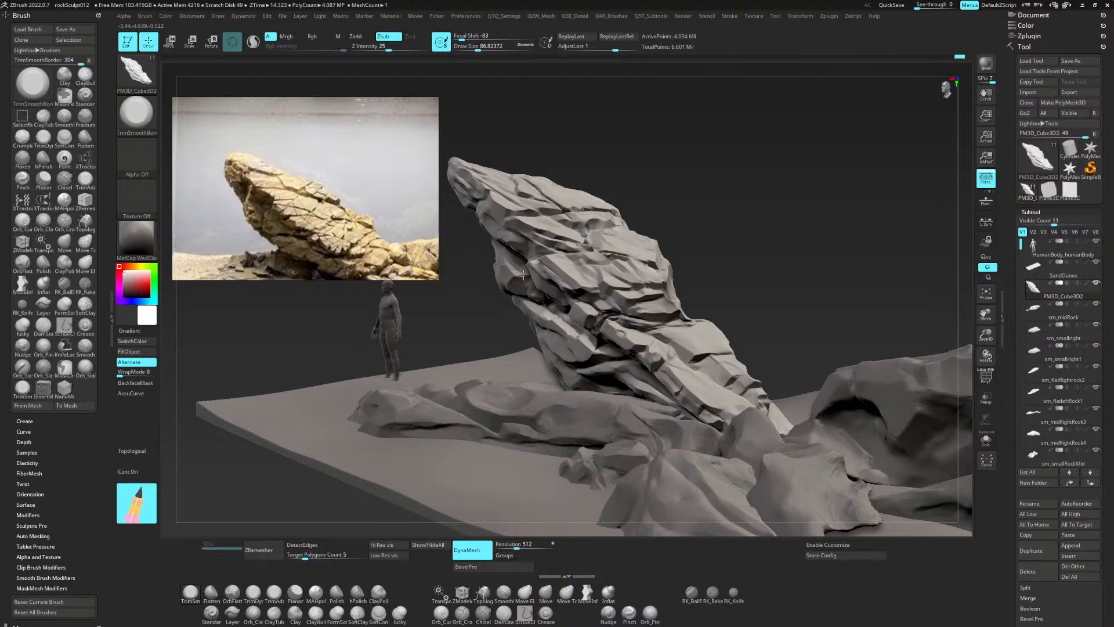
pyautogui.press('b')
pyautogui.press('h')
pyautogui.press('p')
pyautogui.keyDown('shift'); pyautogui.moveTo(513, 262); pyautogui.dragTo(514, 261); pyautogui.keyUp('shift')
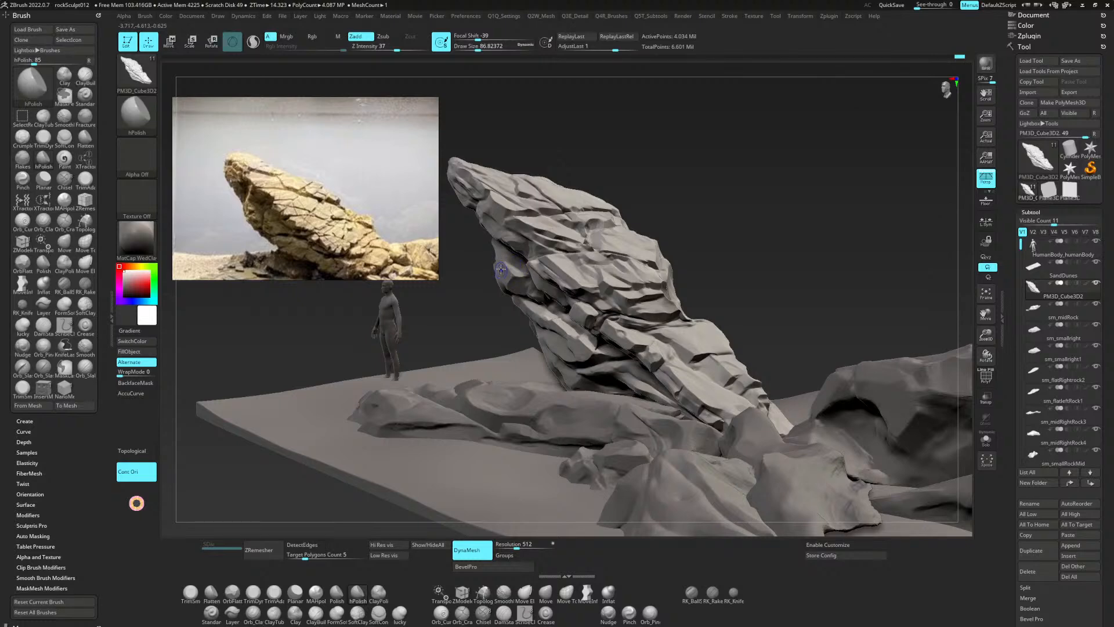
# Flatten the facets along the rock's front face, alternating between TrimSmoothBorder and hPolish.
pyautogui.press('b')
pyautogui.press('t')
pyautogui.press('s')
pyautogui.moveTo(755, 169)
pyautogui.mouseDown()
pyautogui.moveTo(775, 217)
pyautogui.moveTo(836, 215)
pyautogui.moveTo(857, 194)
pyautogui.mouseUp()
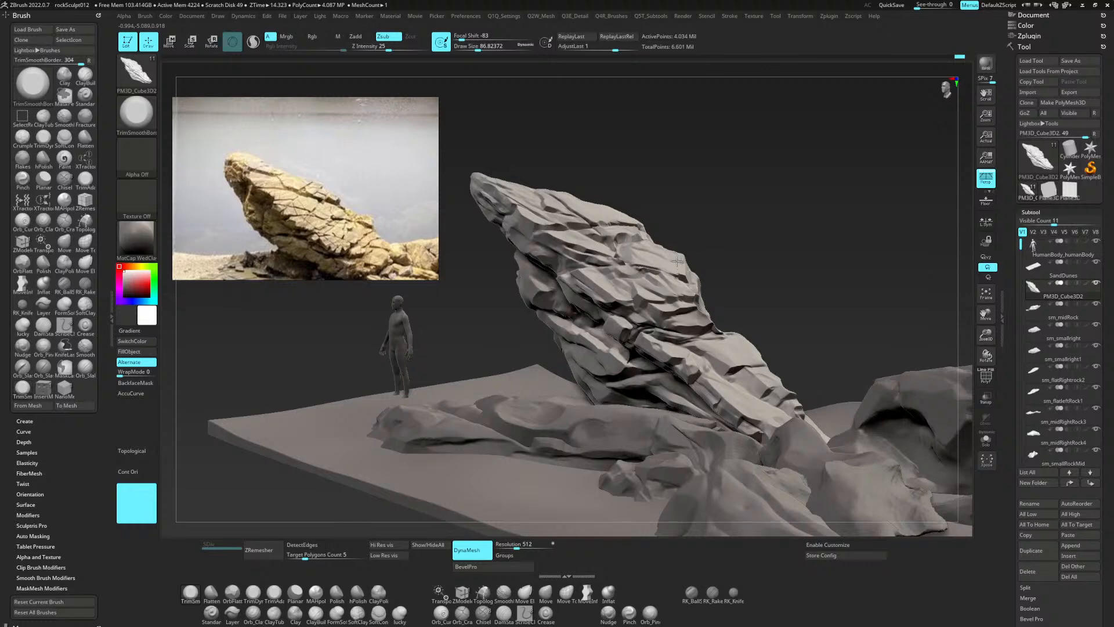
pyautogui.press('b')
pyautogui.press('h')
pyautogui.press('p')
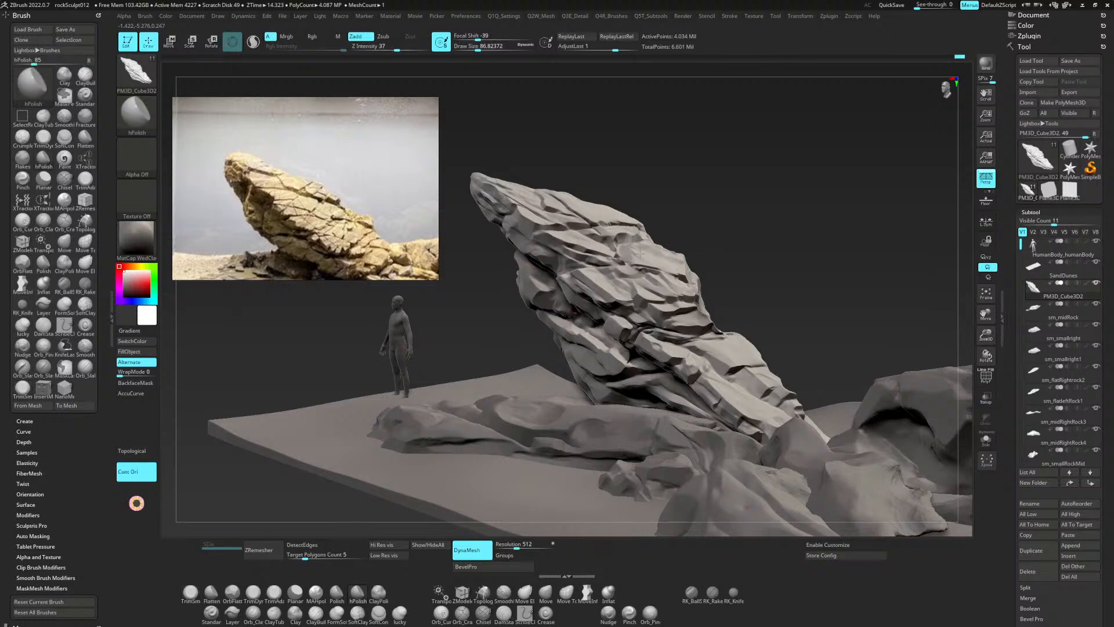
# Use TrimSmoothBorder to carve the large slab on the rock's upper back side and cut thin cracks across it.
pyautogui.press('b')
pyautogui.press('t')
pyautogui.press('s')
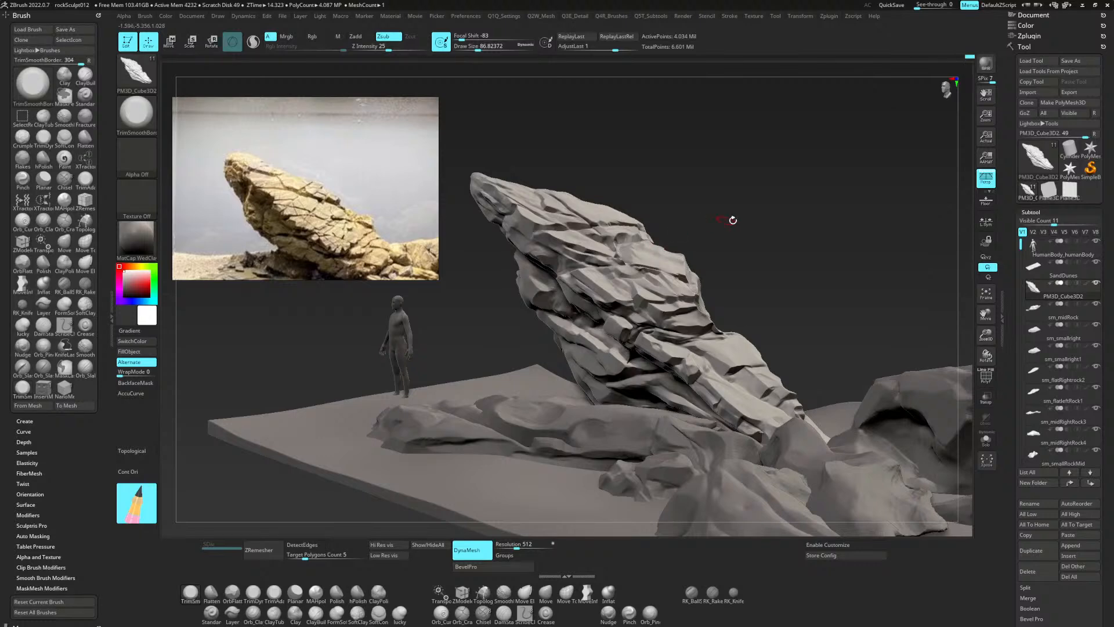
pyautogui.moveTo(729, 219)
pyautogui.mouseDown()
pyautogui.moveTo(778, 256)
pyautogui.moveTo(832, 241)
pyautogui.moveTo(862, 189)
pyautogui.moveTo(868, 232)
pyautogui.moveTo(892, 213)
pyautogui.moveTo(879, 215)
pyautogui.mouseUp()
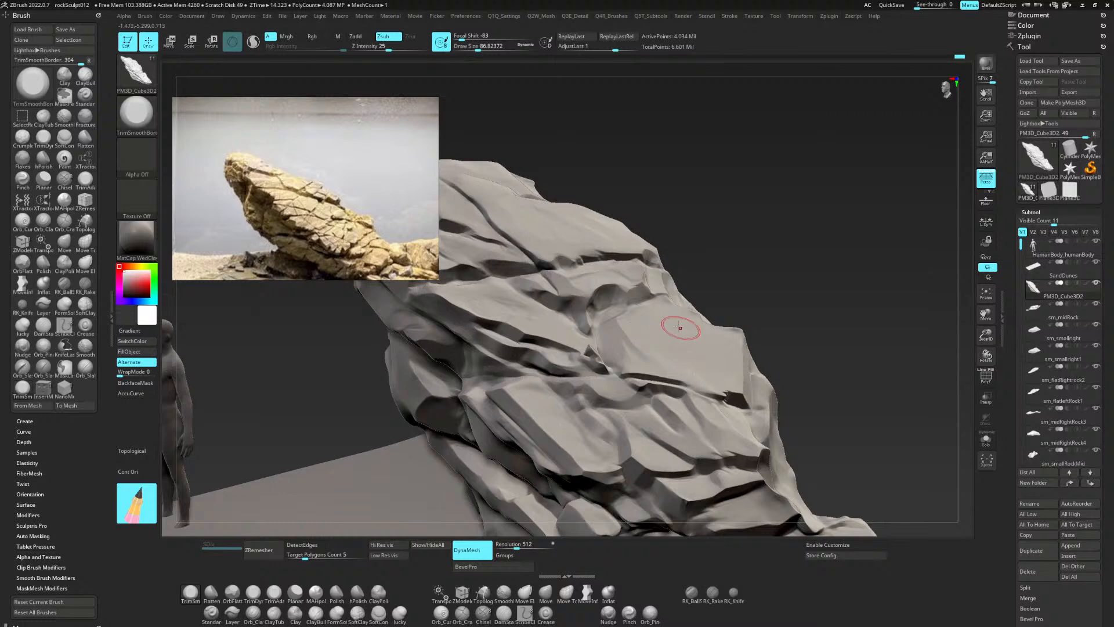
pyautogui.moveTo(752, 307); pyautogui.dragTo(790, 269)
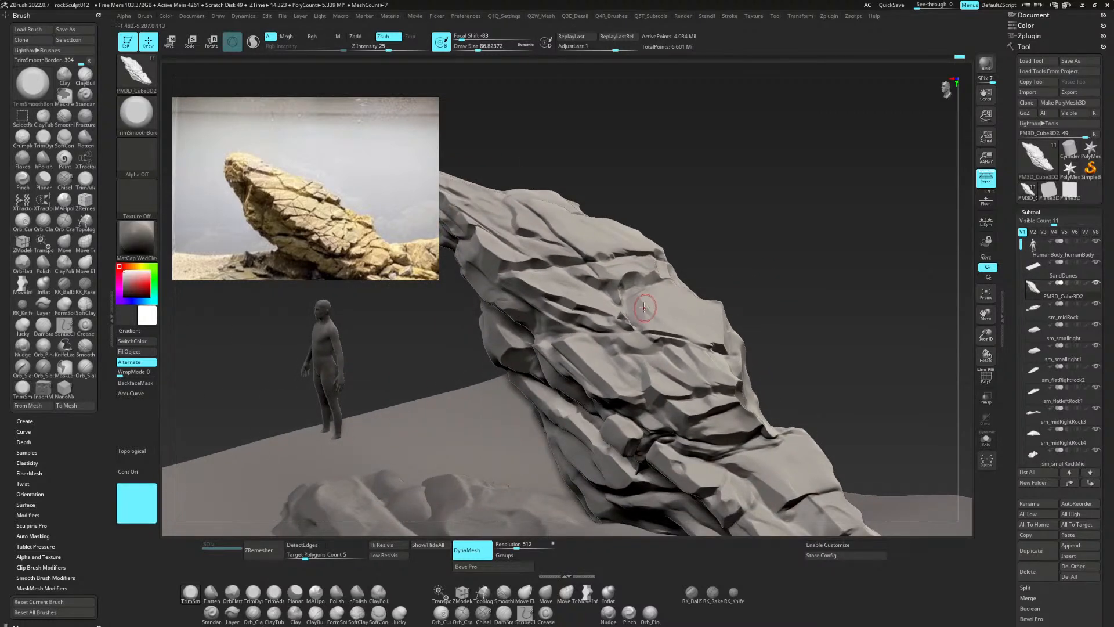
pyautogui.moveTo(652, 313)
pyautogui.mouseDown()
pyautogui.moveTo(669, 325)
pyautogui.moveTo(655, 317)
pyautogui.mouseUp()
pyautogui.moveTo(851, 264); pyautogui.dragTo(875, 249)
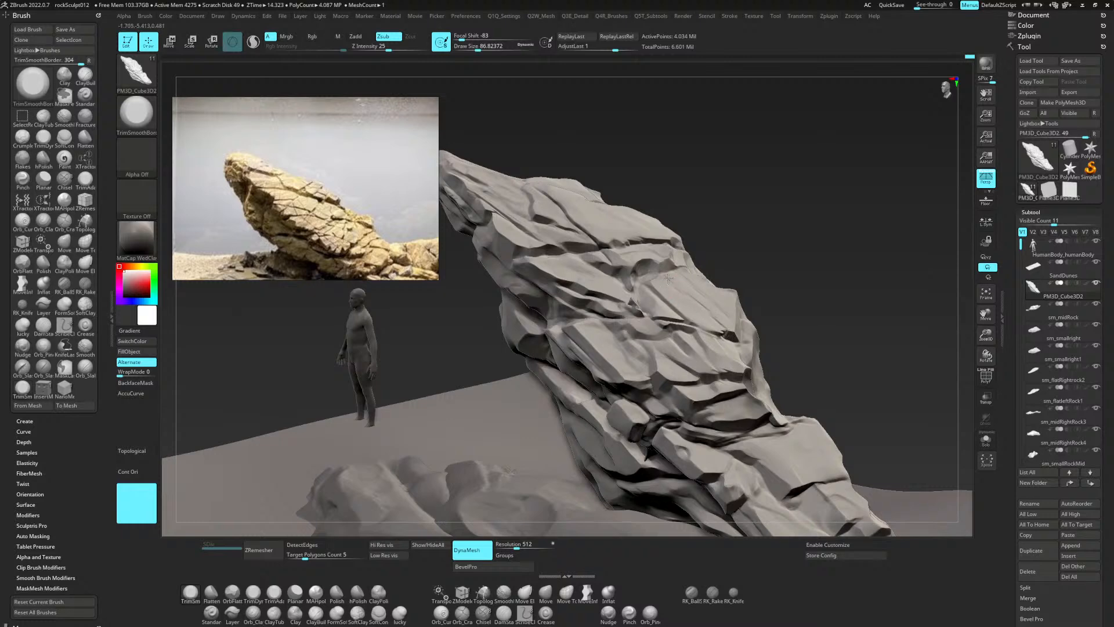
pyautogui.moveTo(799, 246); pyautogui.dragTo(831, 239)
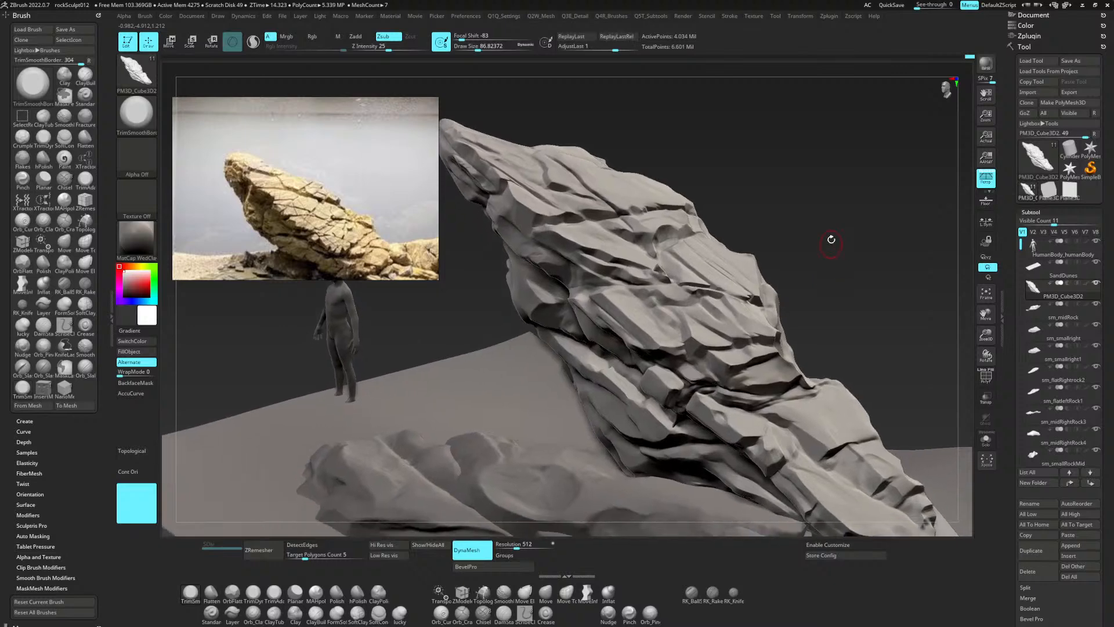
# Pick a Selected Orientation from the rock's upper face and cut stepped cracks along the top ridge.
pyautogui.click(136, 503)
pyautogui.click(604, 210)
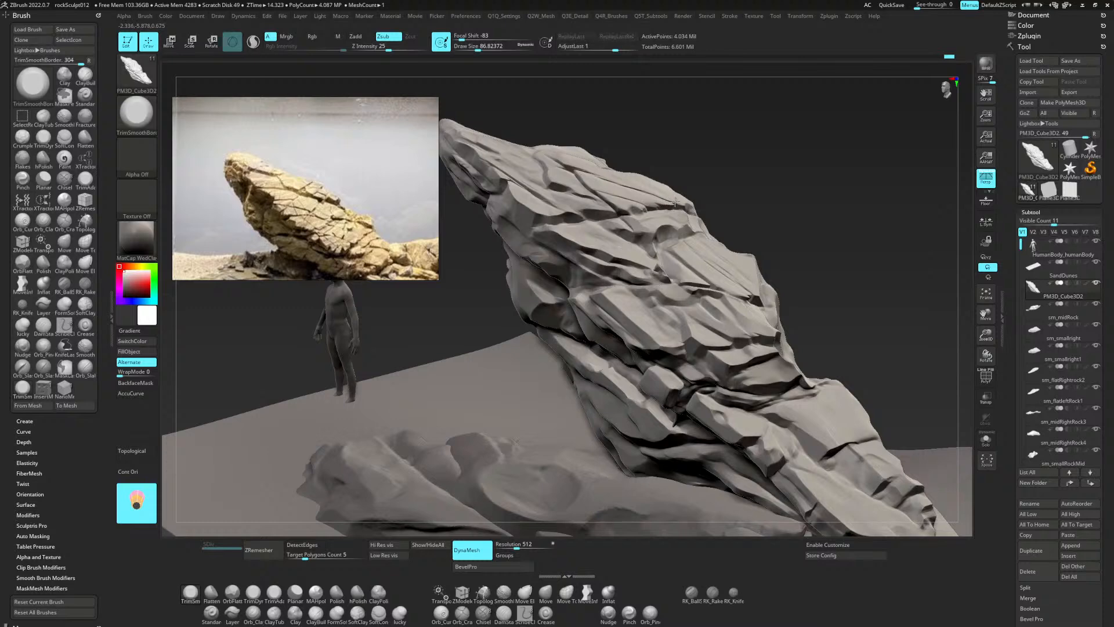
pyautogui.moveTo(675, 201); pyautogui.dragTo(679, 200)
pyautogui.moveTo(807, 142); pyautogui.dragTo(842, 165)
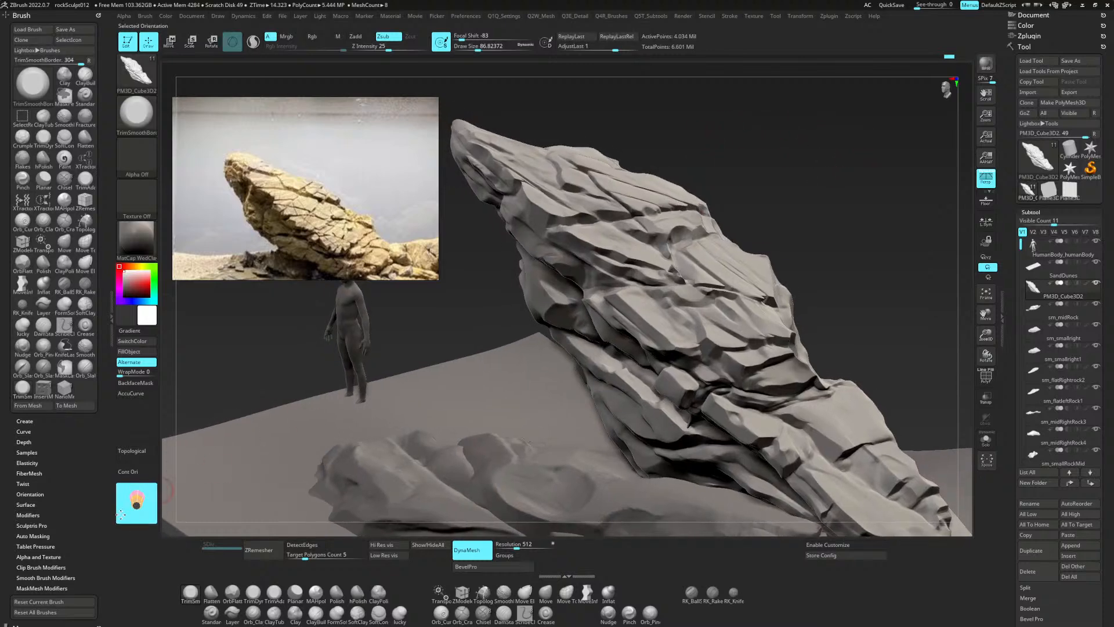
# Re-pick the orientation near the ridge and cut more layered cracks across the upper face, following the reference photo.
pyautogui.click(122, 513)
pyautogui.click(579, 187)
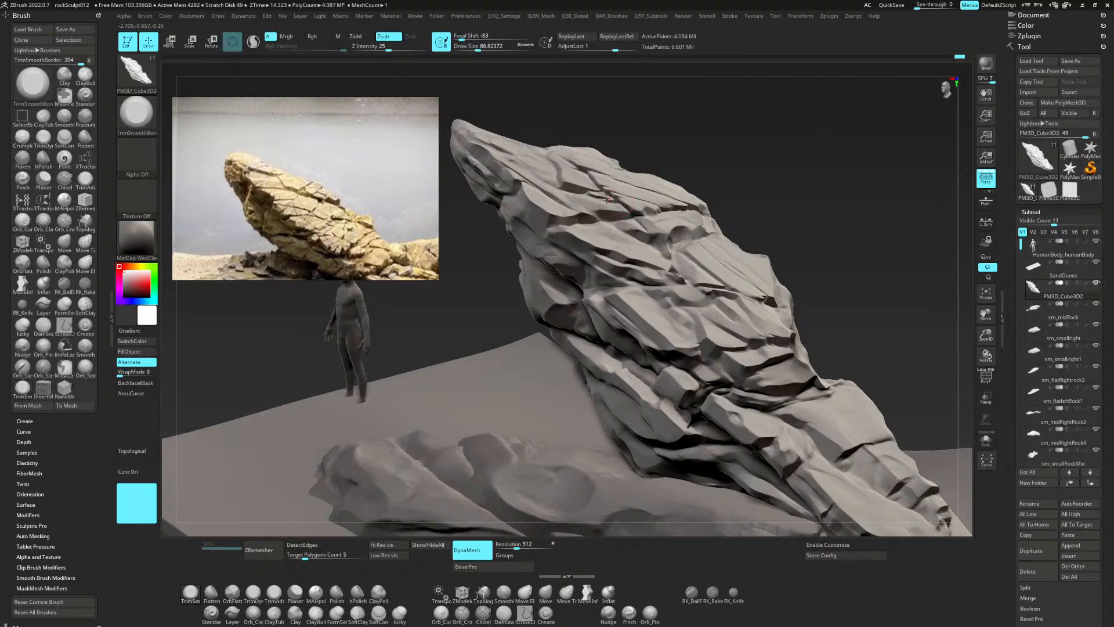
pyautogui.moveTo(808, 161)
pyautogui.mouseDown()
pyautogui.moveTo(796, 166)
pyautogui.moveTo(797, 146)
pyautogui.moveTo(784, 159)
pyautogui.moveTo(801, 150)
pyautogui.mouseUp()
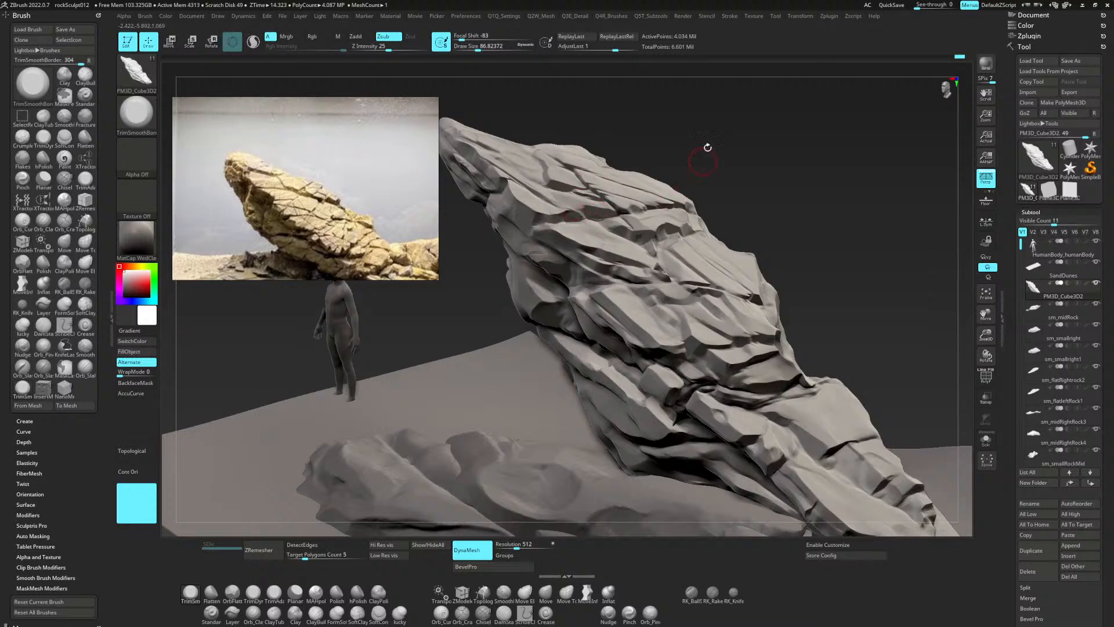
# Pick another trimming orientation from the upper layers and trim the planes across the upper middle of the rock.
pyautogui.click(137, 498)
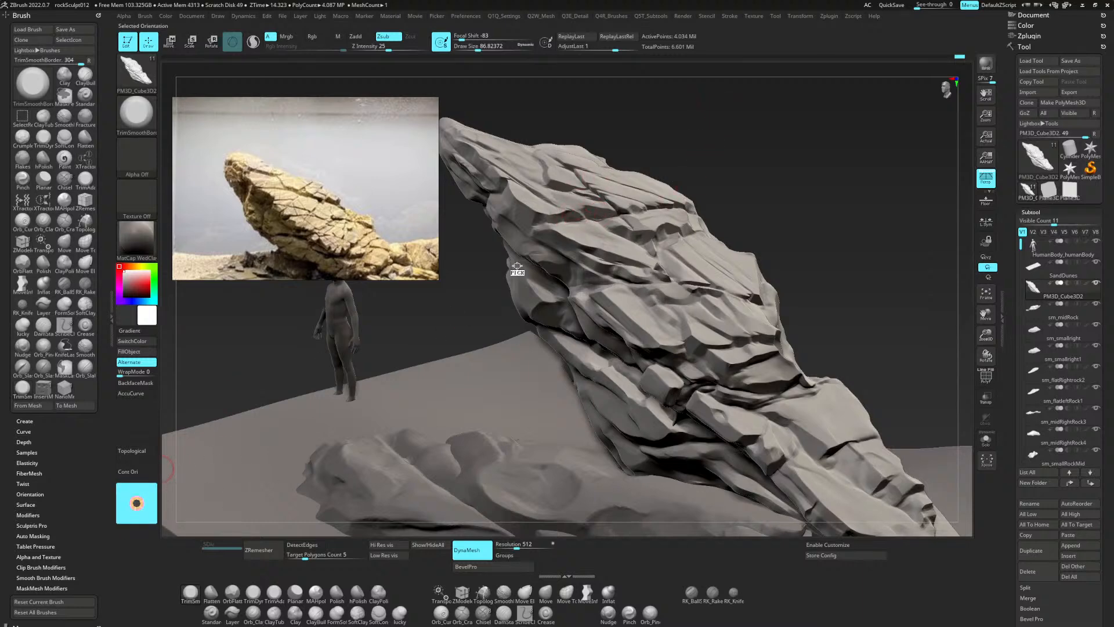
pyautogui.click(590, 203)
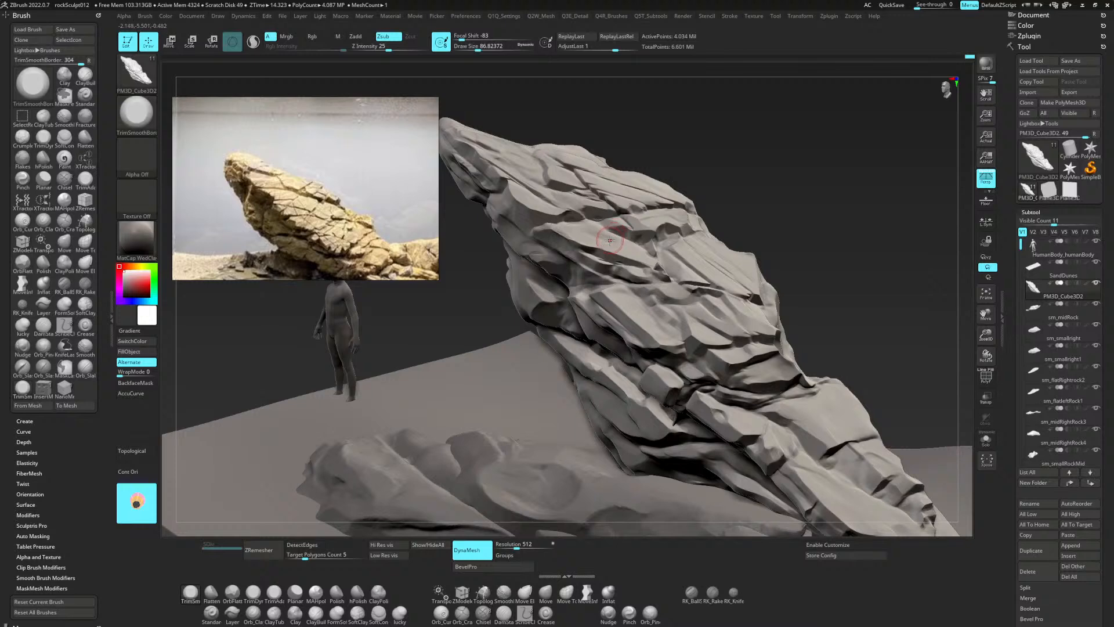
pyautogui.moveTo(843, 229); pyautogui.dragTo(867, 199)
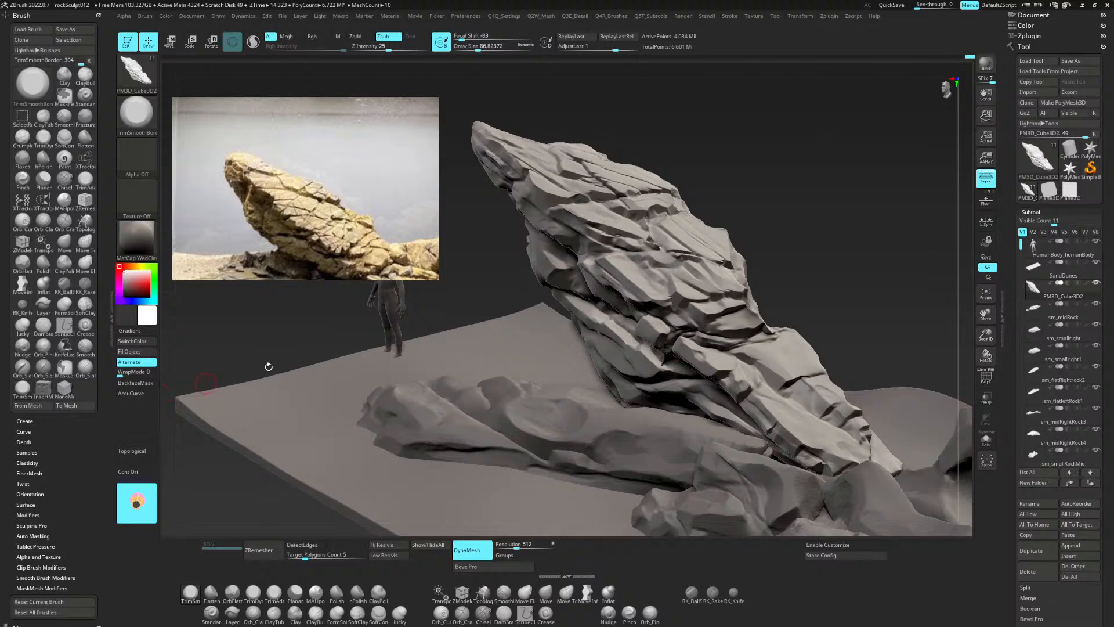
# Pick a fresh orientation from the middle of the rock face and trim the layered planes there.
pyautogui.moveTo(1063, 249)
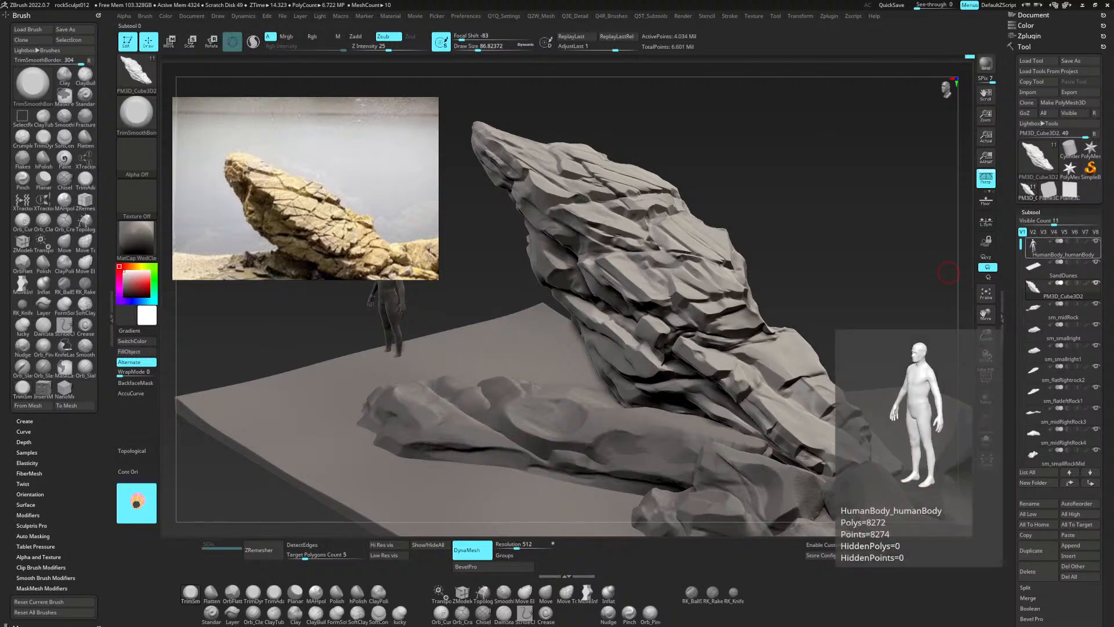
pyautogui.click(147, 503)
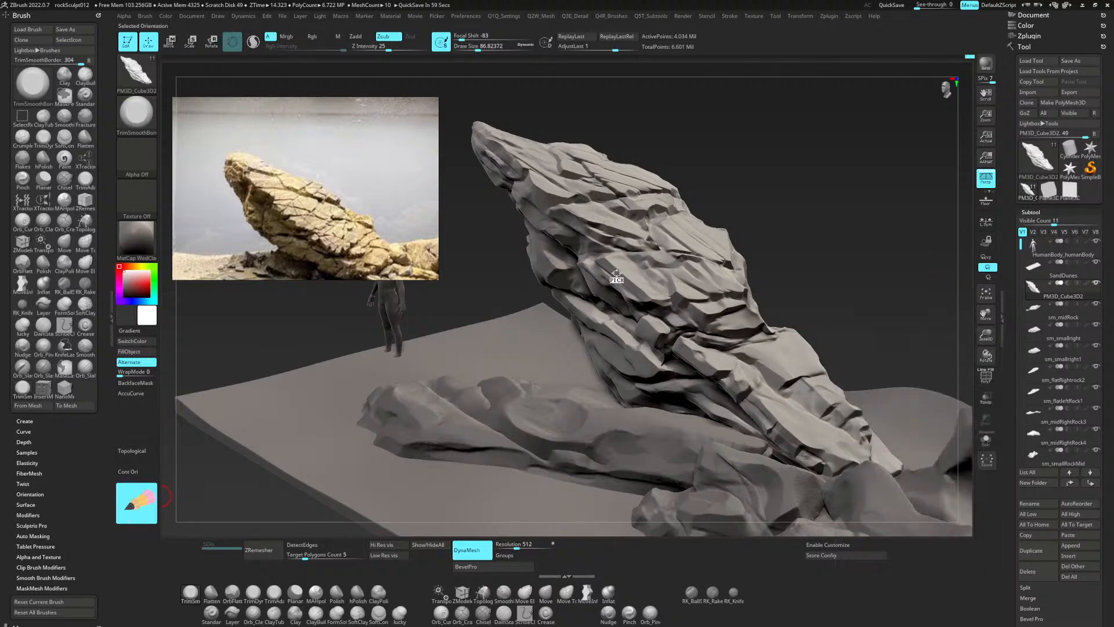
pyautogui.click(622, 235)
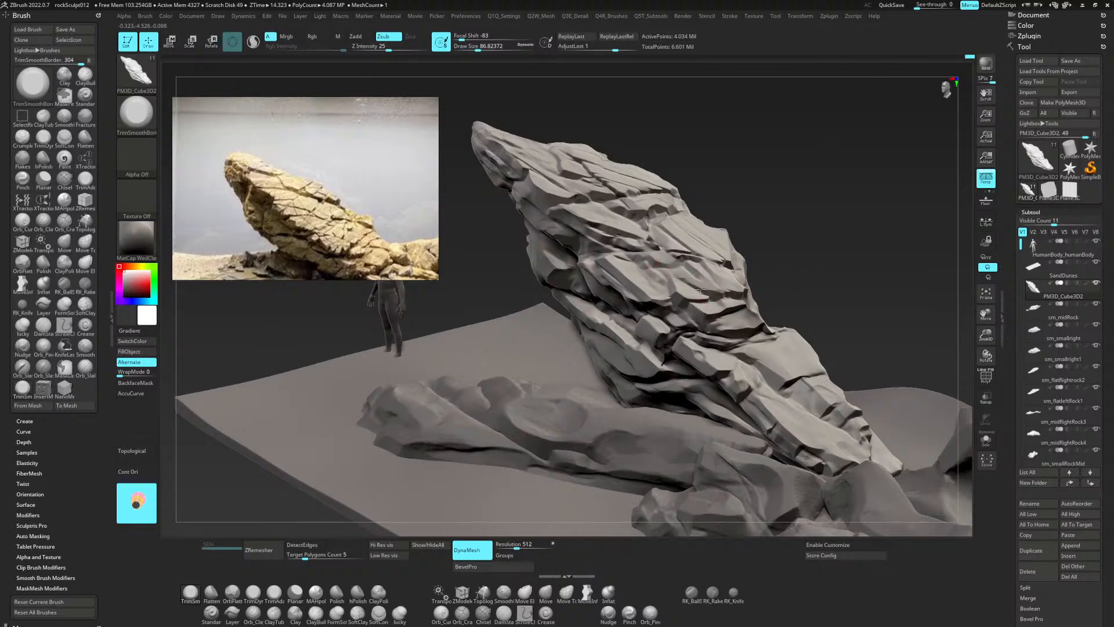
pyautogui.moveTo(675, 270); pyautogui.dragTo(733, 343, button='right')
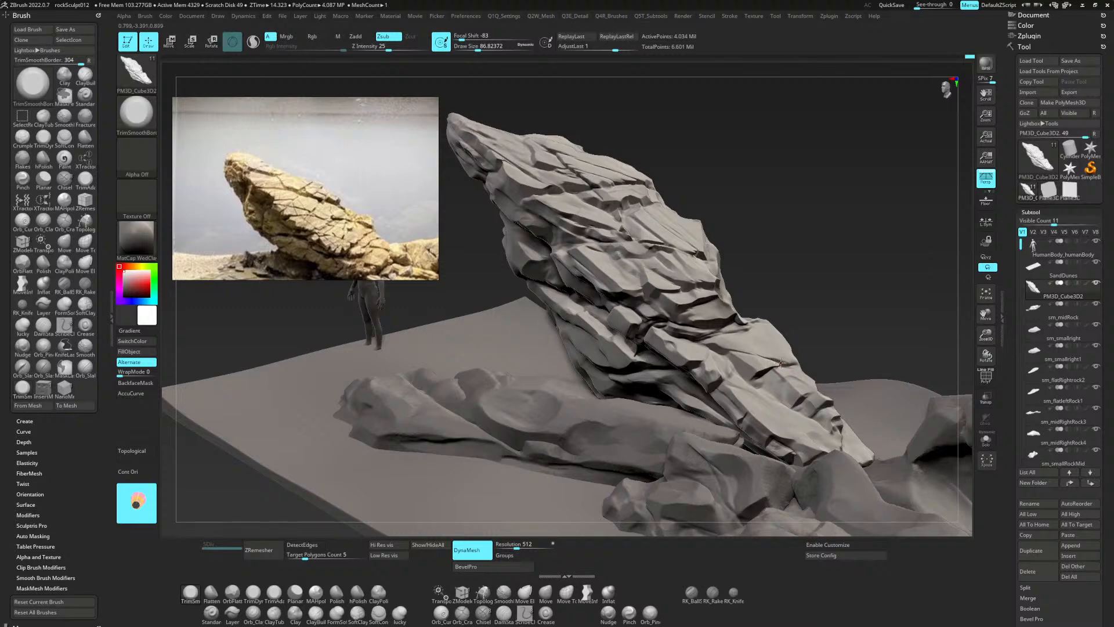
pyautogui.moveTo(781, 363)
pyautogui.mouseDown()
pyautogui.moveTo(769, 359)
pyautogui.moveTo(756, 377)
pyautogui.mouseUp()
pyautogui.hotkey('ctrl', 'z')
pyautogui.hotkey('ctrl', 'z')
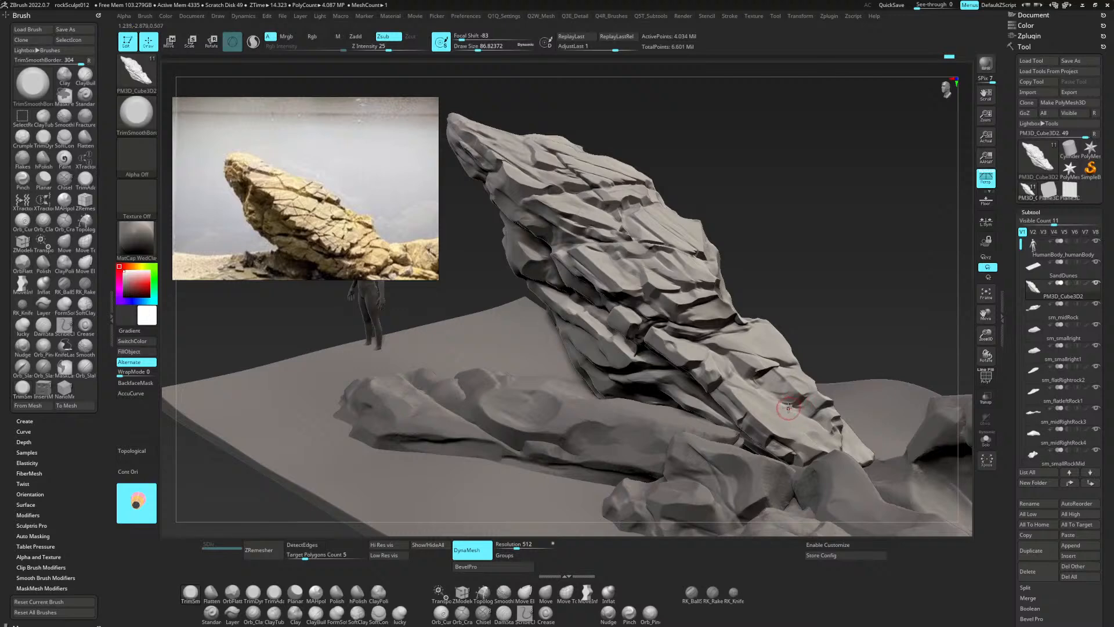
# Trim and polish the slab planes on the lower part of the tall rock with TrimSmoothBorder and hPolish.
pyautogui.moveTo(791, 405); pyautogui.dragTo(801, 412)
pyautogui.moveTo(732, 395); pyautogui.dragTo(746, 400)
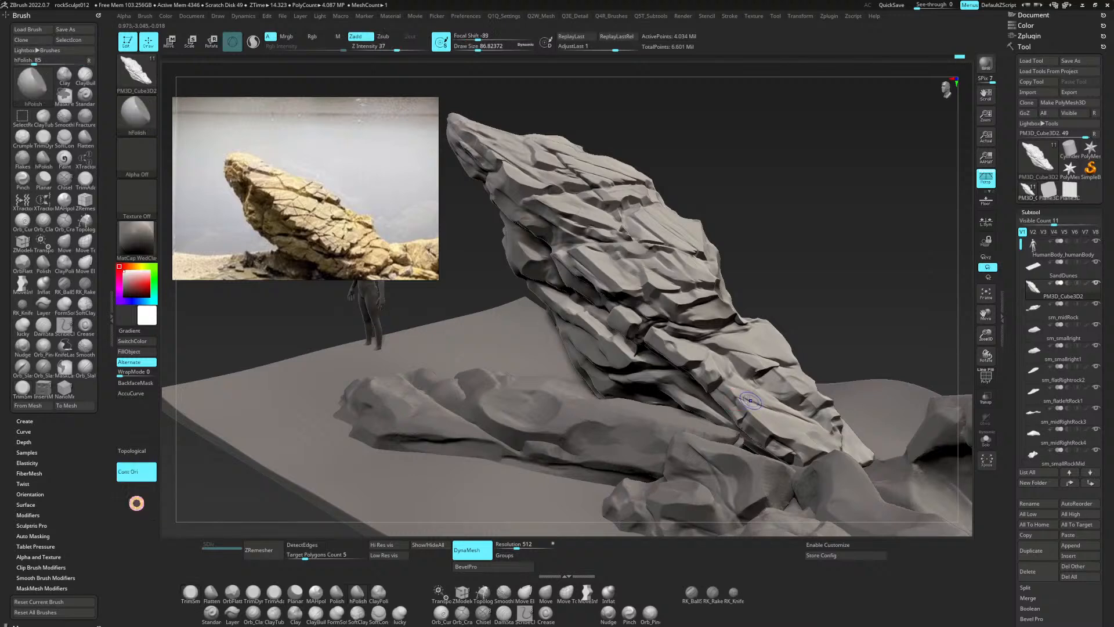
pyautogui.moveTo(745, 399)
pyautogui.mouseDown()
pyautogui.moveTo(802, 424)
pyautogui.moveTo(761, 410)
pyautogui.mouseUp()
pyautogui.press('b')
pyautogui.press('h')
pyautogui.press('p')
pyautogui.press('shift')
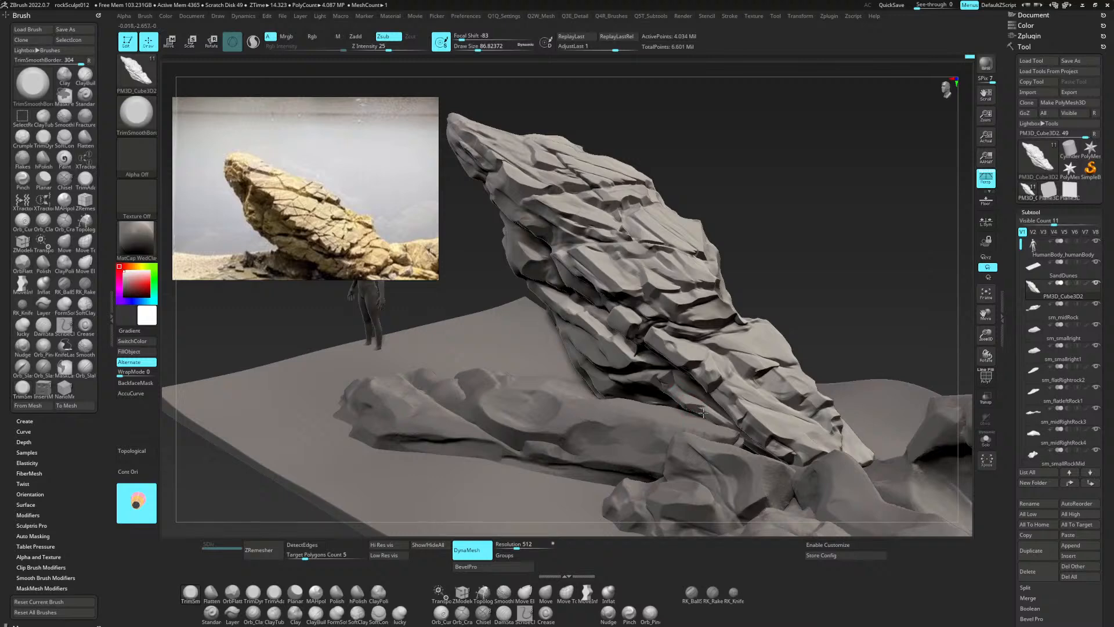
# Polish the lower slab edges of the tall rock with hPolish, and trim the neighbouring planes with TrimSmoothBorder.
pyautogui.press('b')
pyautogui.press('h')
pyautogui.press('p')
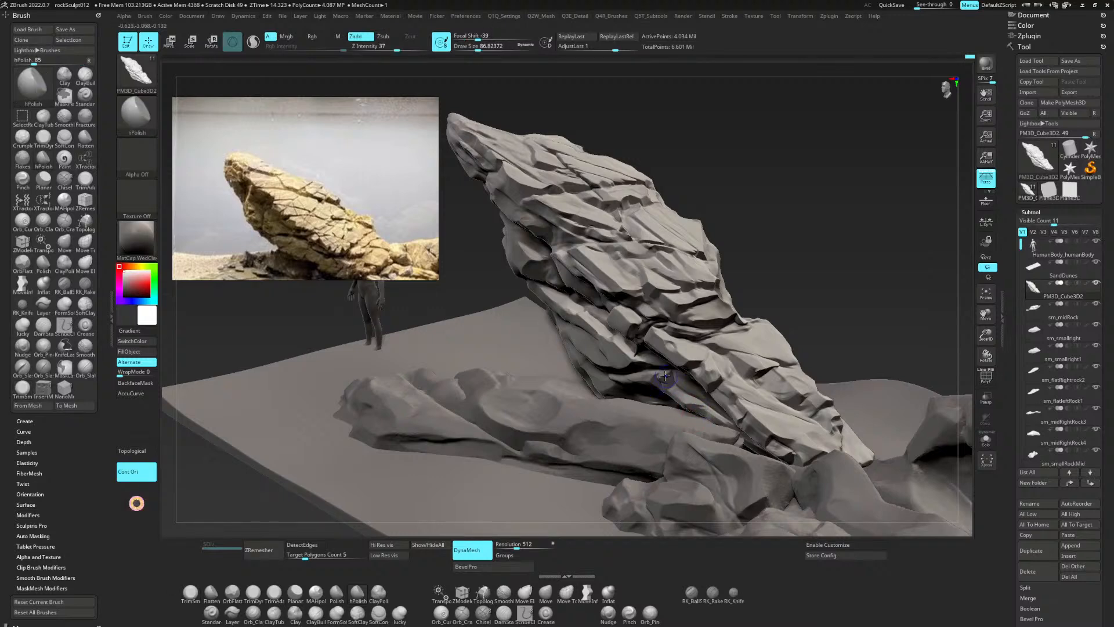
pyautogui.moveTo(718, 421)
pyautogui.mouseDown()
pyautogui.moveTo(679, 388)
pyautogui.moveTo(684, 397)
pyautogui.mouseUp()
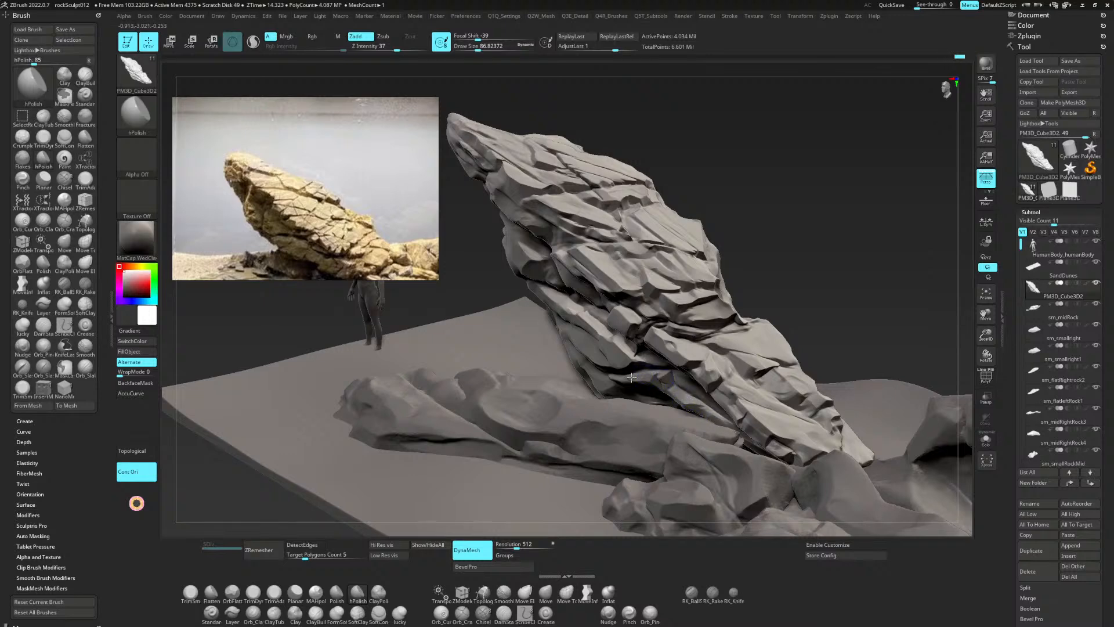
pyautogui.press('shift')
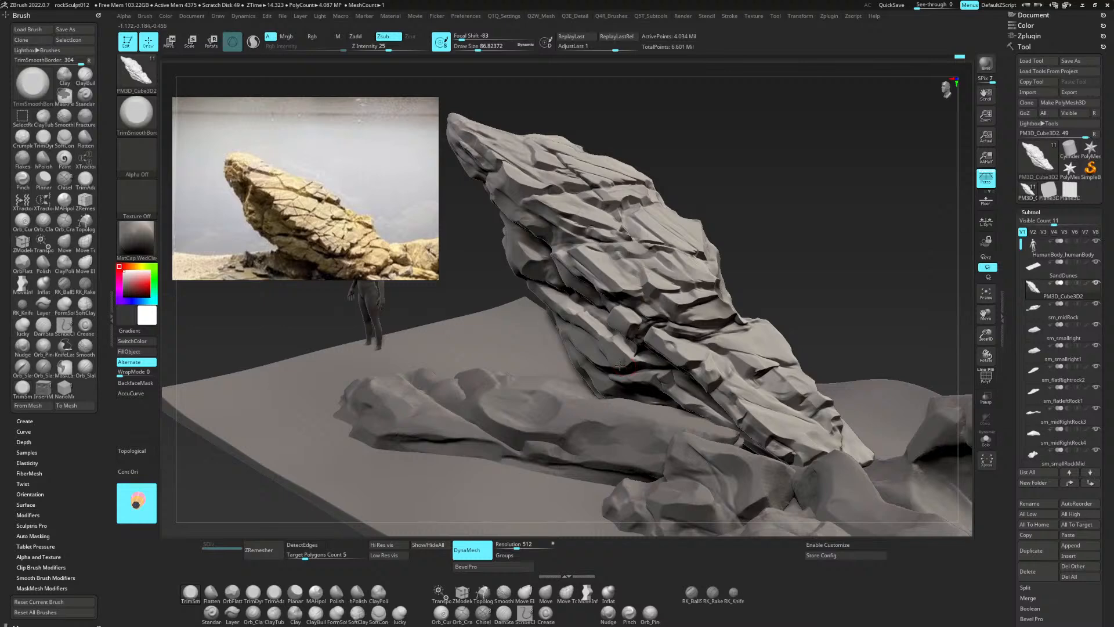
pyautogui.moveTo(625, 366); pyautogui.dragTo(621, 359)
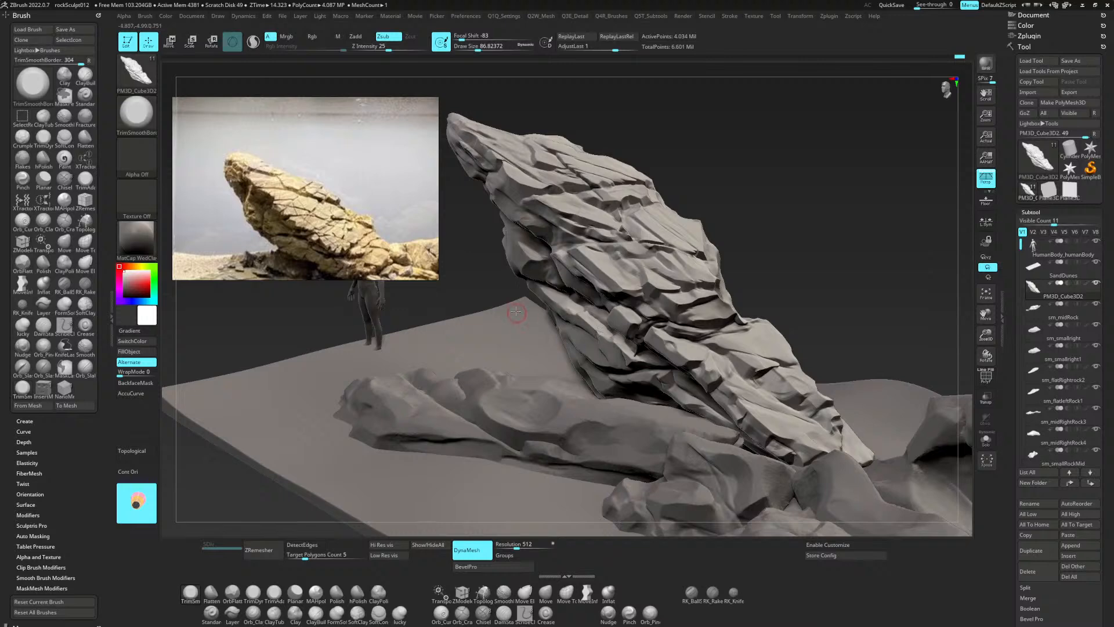
pyautogui.moveTo(651, 281); pyautogui.dragTo(647, 284)
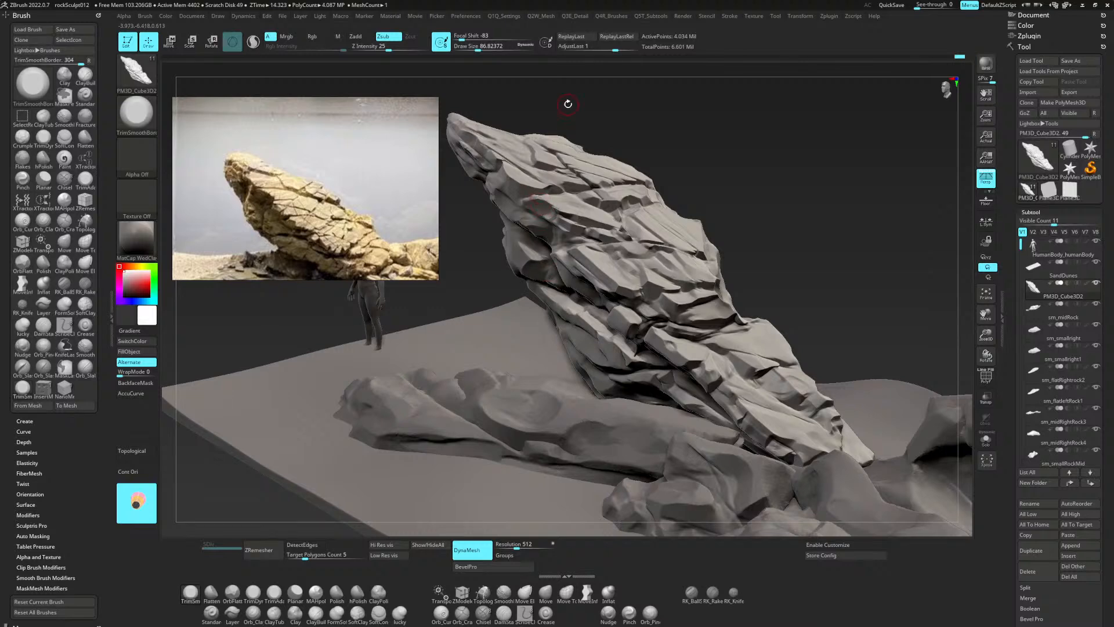
# Trim the planes near the rock's pointed tip with TrimSmoothBorder, and undo the last stroke on the upper face.
pyautogui.moveTo(763, 189); pyautogui.dragTo(779, 182)
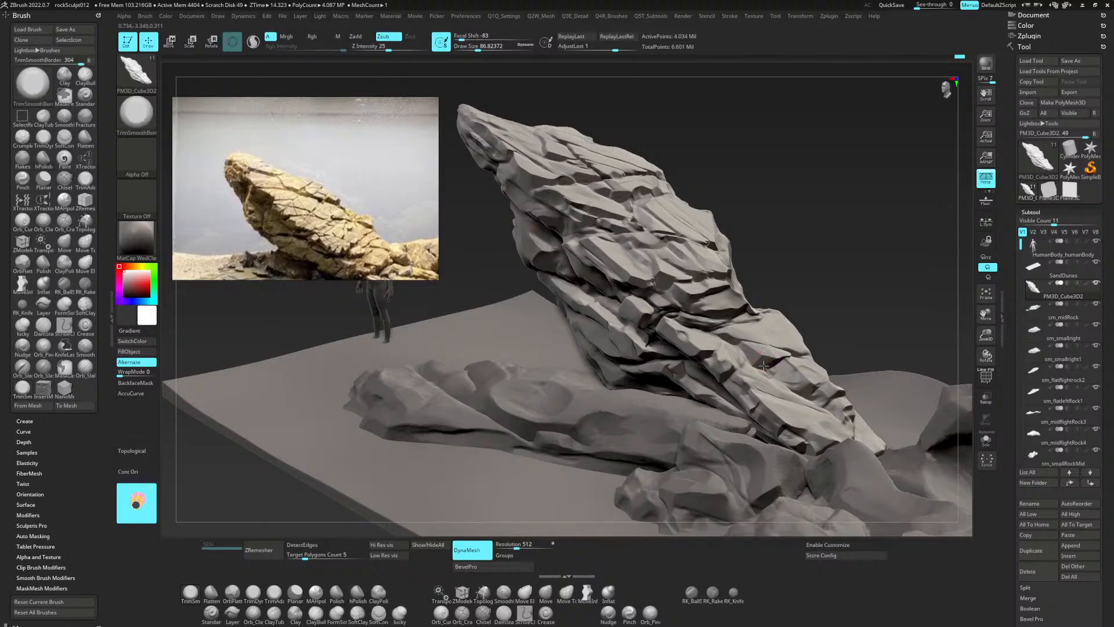
pyautogui.moveTo(846, 213); pyautogui.dragTo(857, 232)
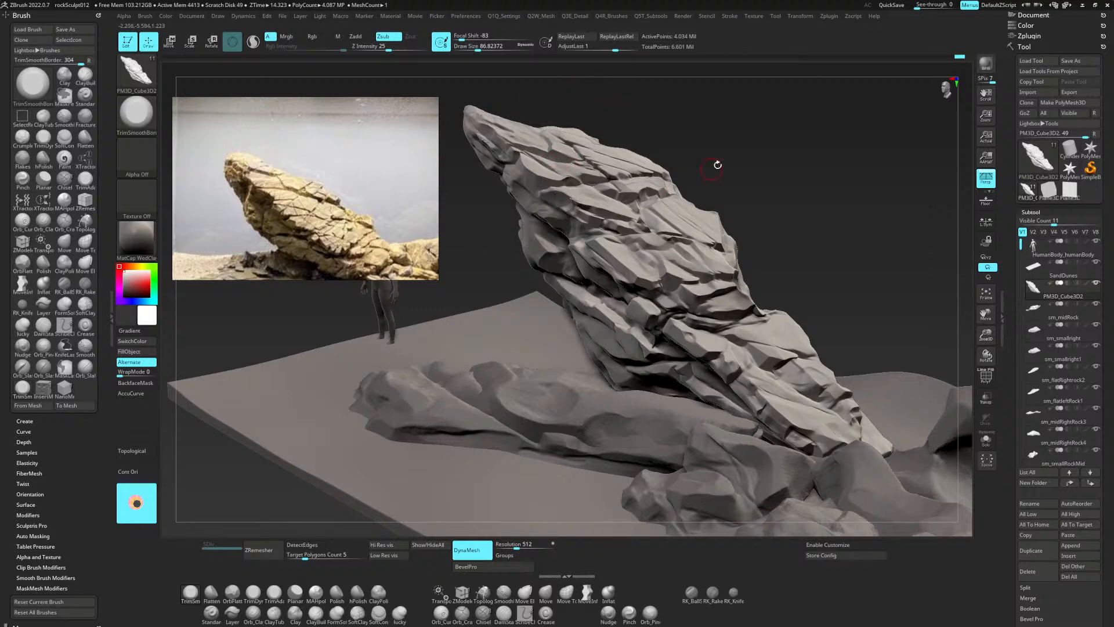
pyautogui.keyDown('alt'); pyautogui.moveTo(794, 173); pyautogui.dragTo(792, 164); pyautogui.keyUp('alt')
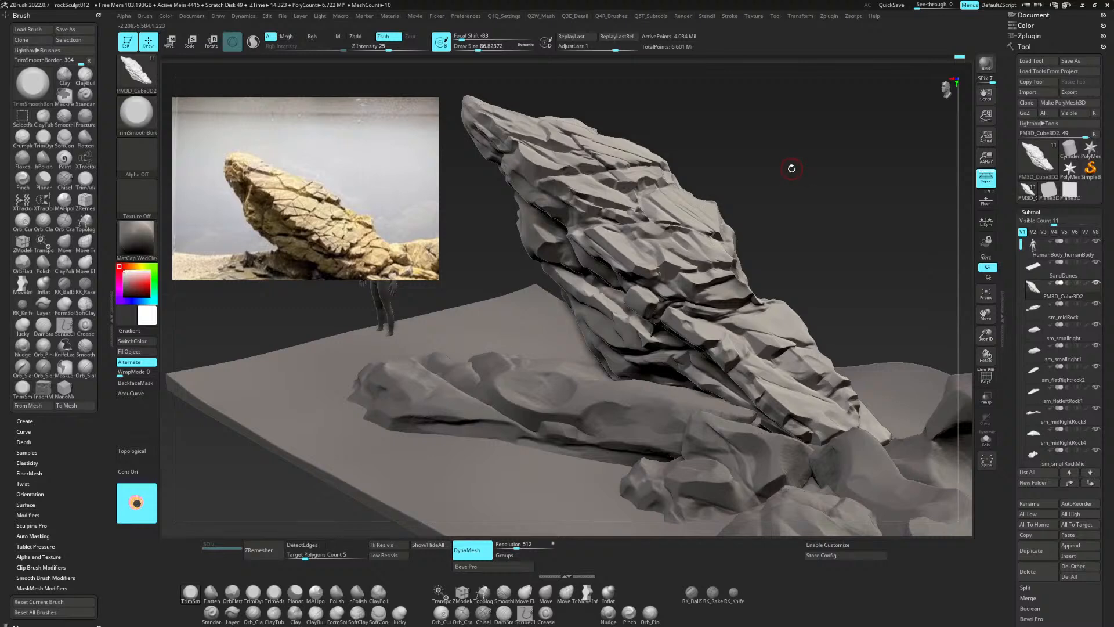
pyautogui.moveTo(790, 186); pyautogui.dragTo(683, 227)
pyautogui.moveTo(724, 172); pyautogui.dragTo(725, 152)
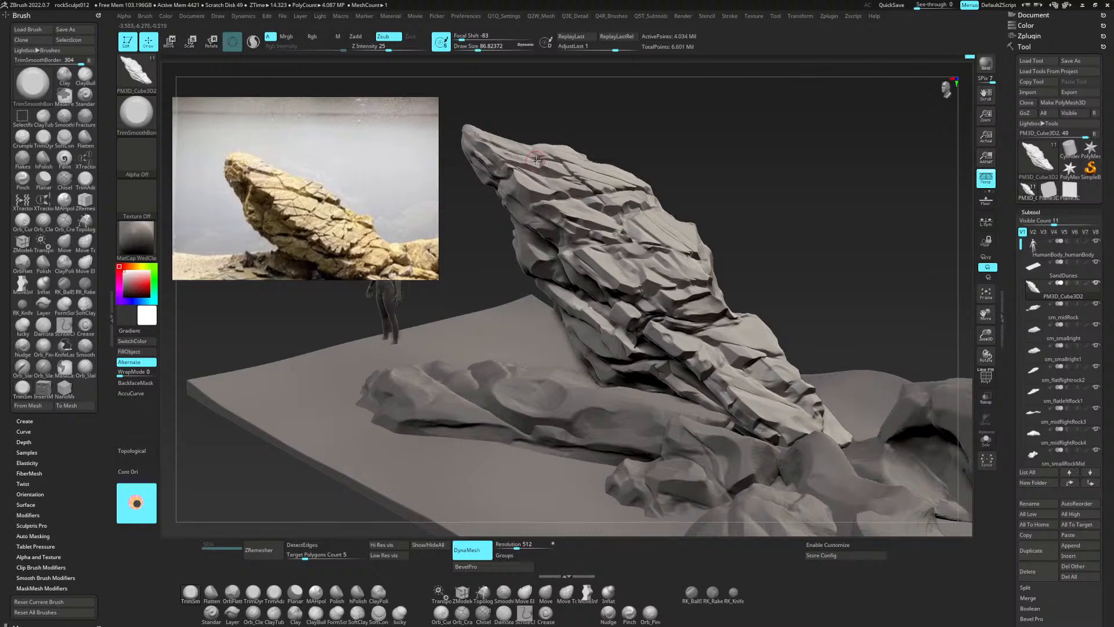
pyautogui.moveTo(521, 155); pyautogui.dragTo(472, 137)
pyautogui.moveTo(714, 99); pyautogui.dragTo(724, 122)
pyautogui.moveTo(544, 192); pyautogui.dragTo(542, 196)
pyautogui.hotkey('ctrl', 'z')
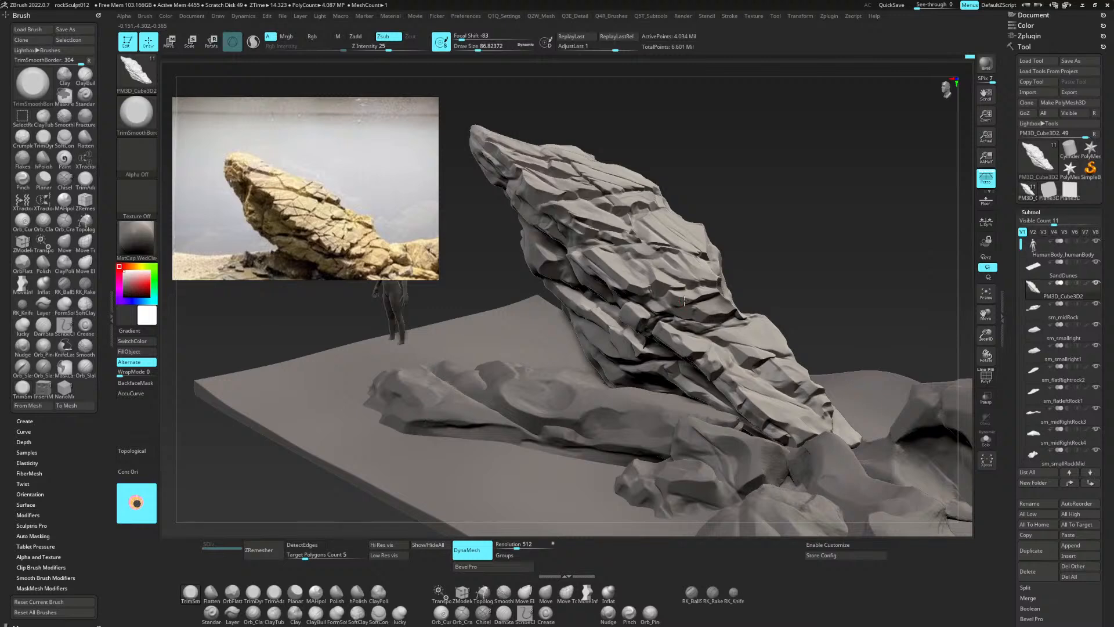
# Flatten the ledge in the middle of the rock with hPolish and smooth the surface above it.
pyautogui.press('b')
pyautogui.press('h')
pyautogui.press('p')
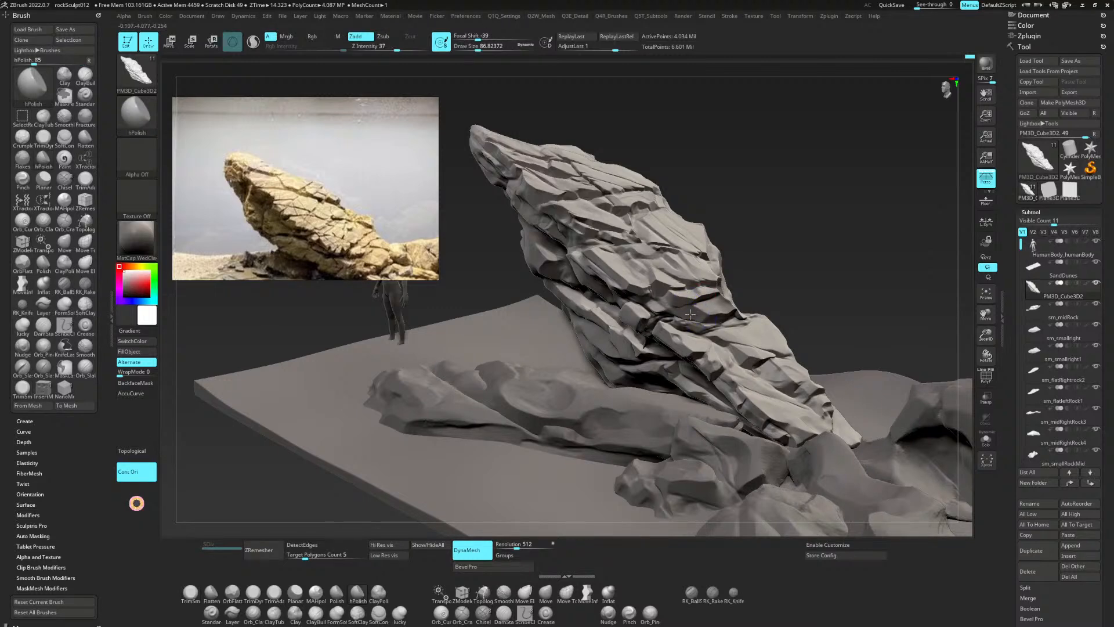
pyautogui.moveTo(691, 314); pyautogui.dragTo(741, 321)
pyautogui.keyDown('shift'); pyautogui.moveTo(644, 278); pyautogui.dragTo(663, 297); pyautogui.keyUp('shift')
# Return to TrimSmoothBorder, pick a trimming orientation from the middle of the rock face, and trim the layered planes.
pyautogui.press('1')
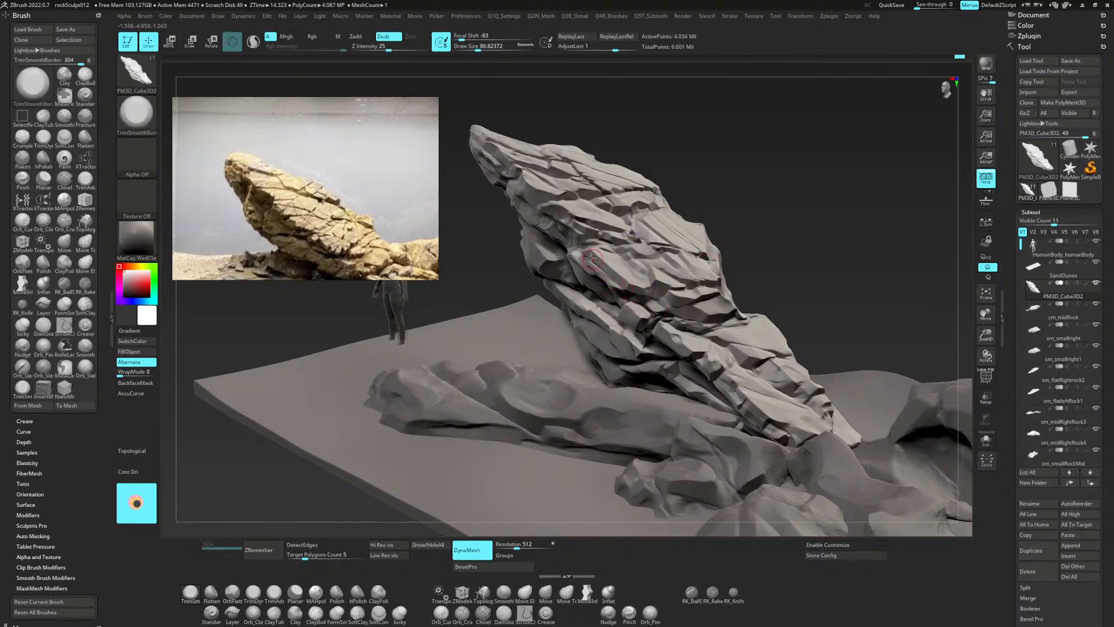
pyautogui.moveTo(794, 264); pyautogui.dragTo(767, 339)
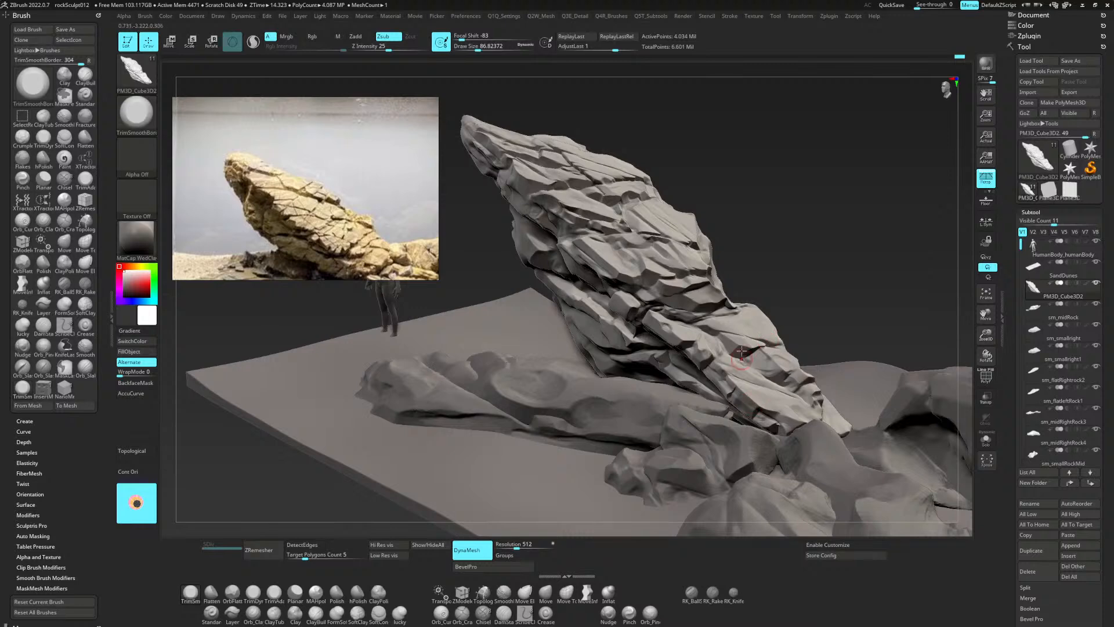
pyautogui.keyDown('alt'); pyautogui.moveTo(799, 294); pyautogui.dragTo(814, 290); pyautogui.keyUp('alt')
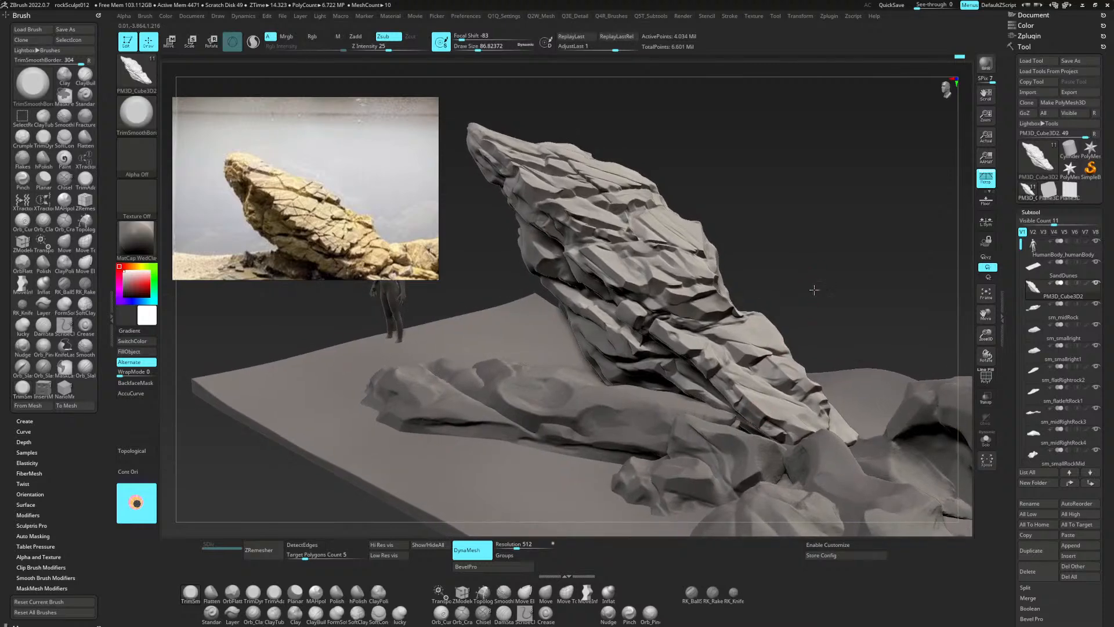
pyautogui.click(154, 500)
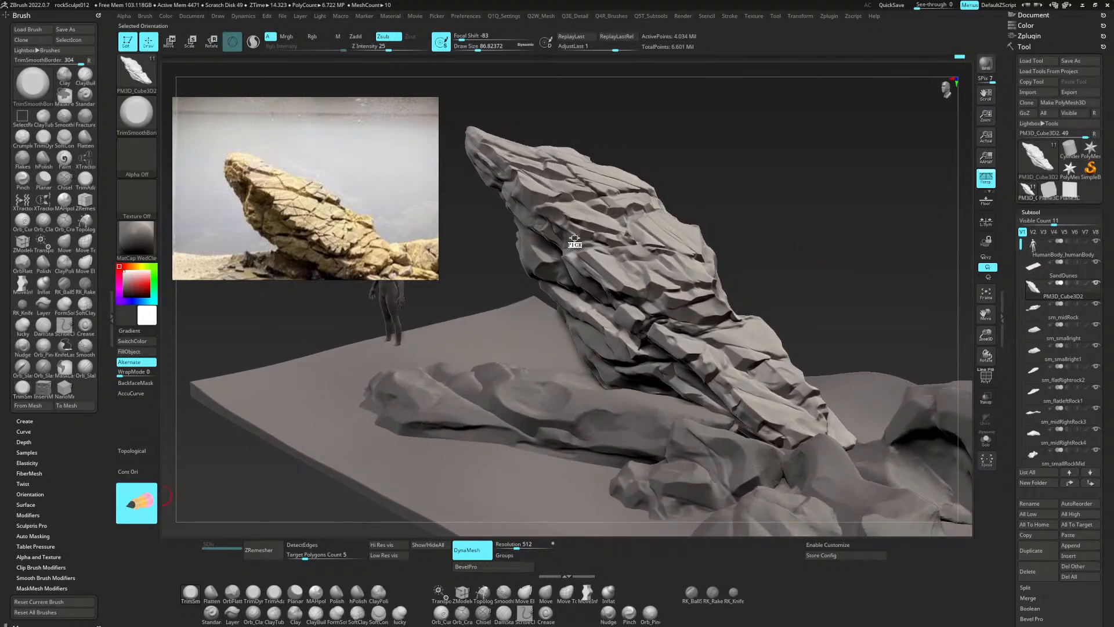
pyautogui.click(589, 268)
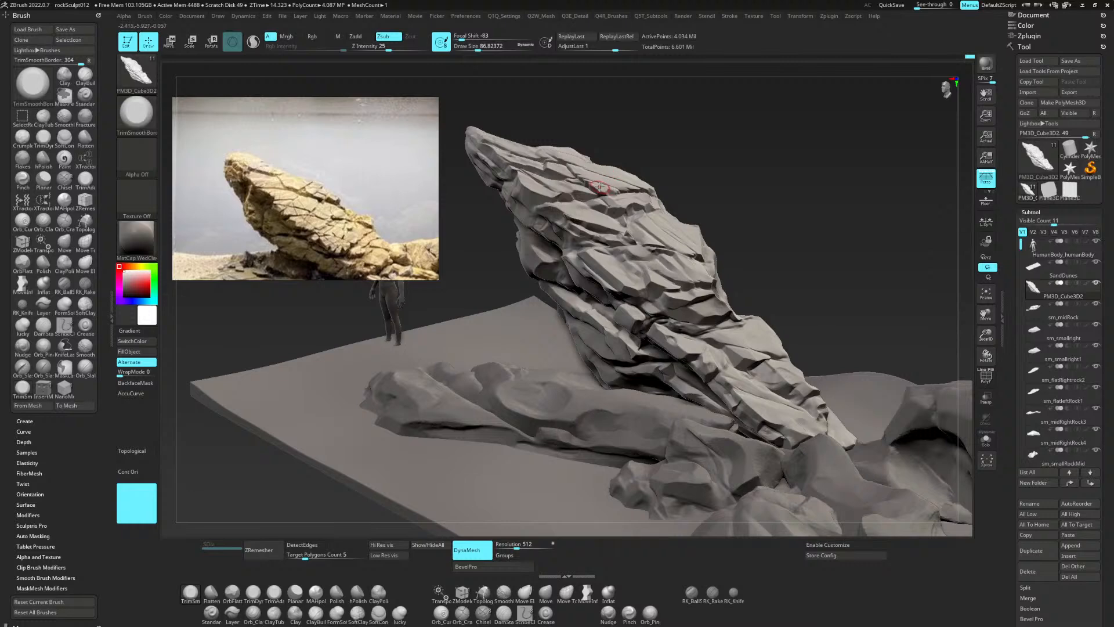
# Pick an orientation from the upper face, undo the unwanted trim strokes there, and trim the planes in the upper middle.
pyautogui.click(135, 502)
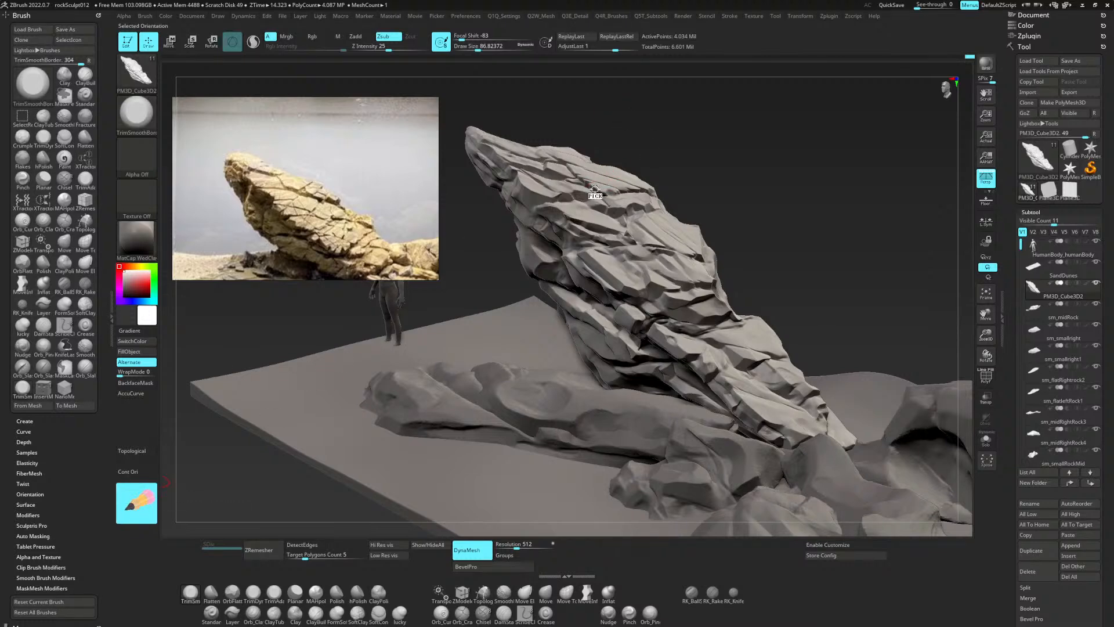
pyautogui.click(593, 187)
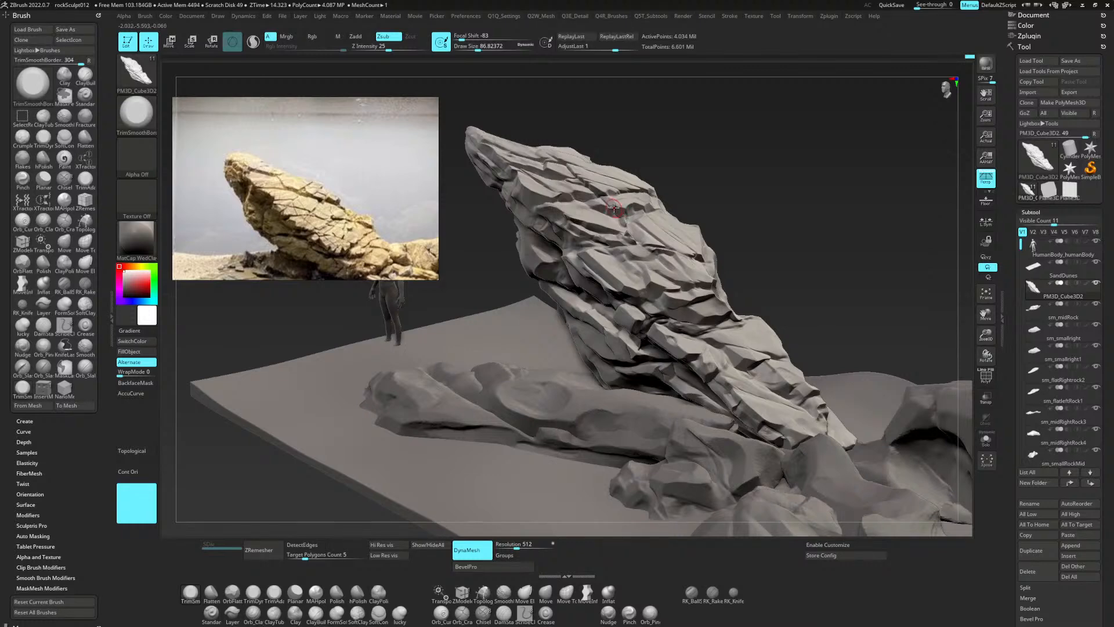
pyautogui.hotkey('ctrl', 'z')
pyautogui.moveTo(618, 216); pyautogui.dragTo(608, 201)
pyautogui.hotkey('ctrl', 'z')
pyautogui.moveTo(658, 281); pyautogui.dragTo(653, 285)
pyautogui.moveTo(629, 250); pyautogui.dragTo(649, 231)
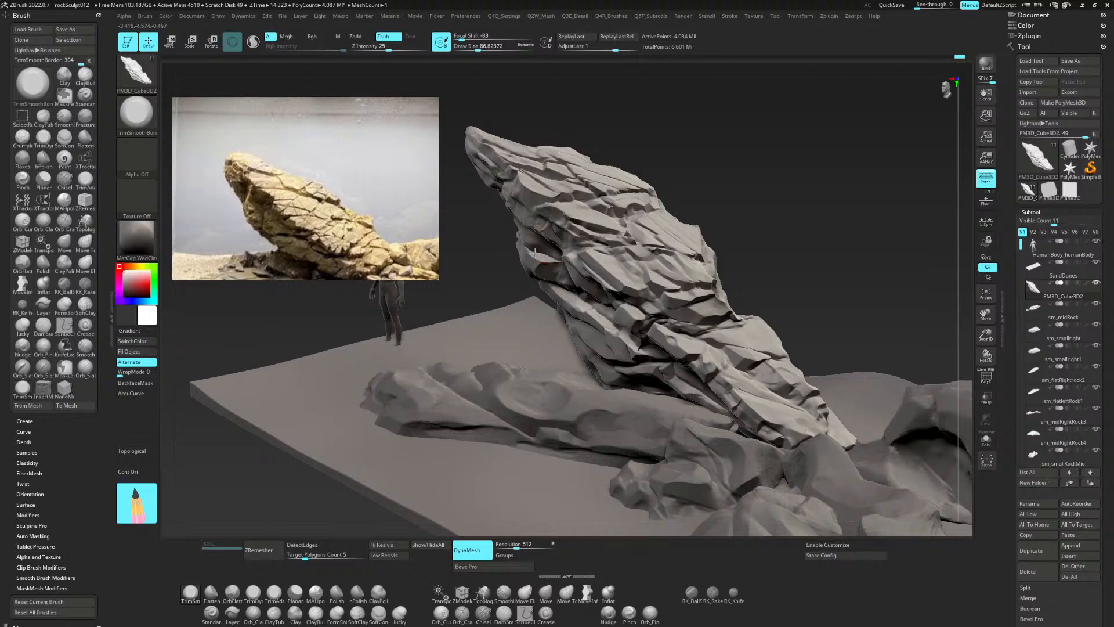
# Polish the middle of the rock, then use TrimSmoothBorder with an orientation picked from the lower middle face.
pyautogui.press('2')
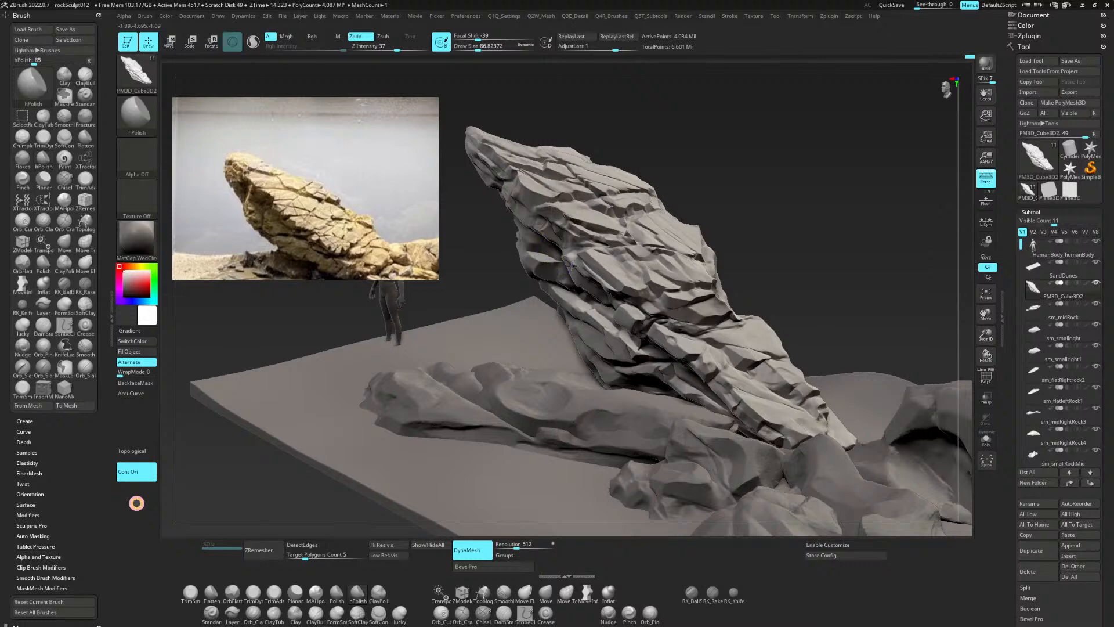
pyautogui.press('1')
pyautogui.moveTo(797, 200)
pyautogui.keyDown('alt'); pyautogui.mouseDown()
pyautogui.moveTo(806, 166)
pyautogui.moveTo(817, 188)
pyautogui.moveTo(843, 196)
pyautogui.moveTo(786, 186)
pyautogui.moveTo(821, 230)
pyautogui.moveTo(828, 174)
pyautogui.moveTo(846, 187)
pyautogui.moveTo(846, 169)
pyautogui.moveTo(852, 184)
pyautogui.moveTo(858, 136)
pyautogui.mouseUp(); pyautogui.keyUp('alt')
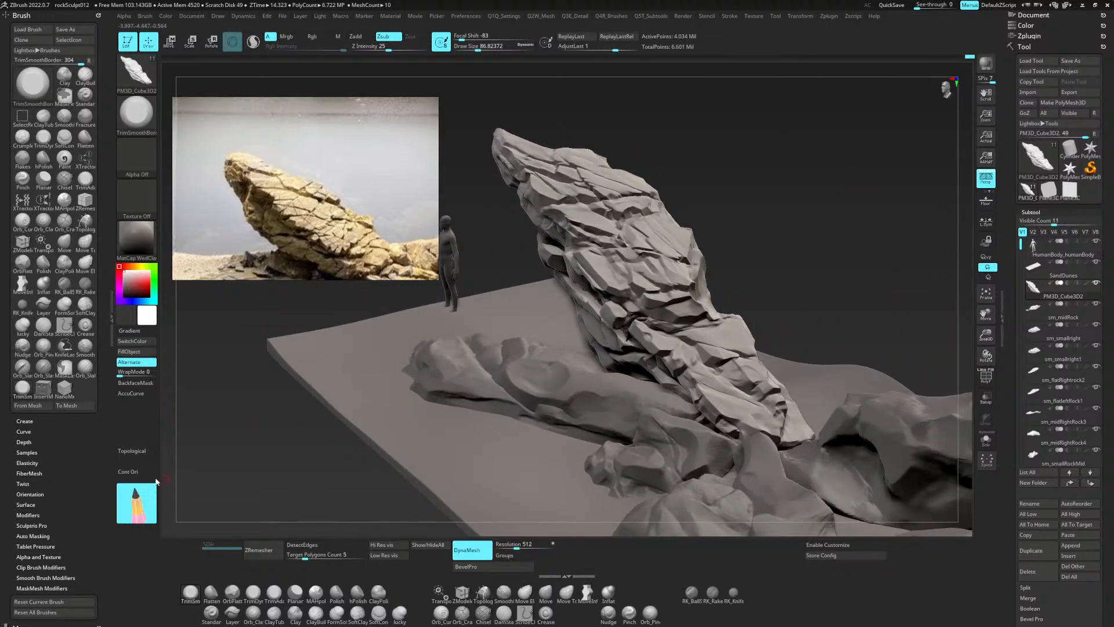
pyautogui.moveTo(137, 503)
pyautogui.mouseDown()
pyautogui.moveTo(331, 364)
pyautogui.moveTo(633, 215)
pyautogui.moveTo(607, 195)
pyautogui.moveTo(590, 204)
pyautogui.moveTo(664, 191)
pyautogui.moveTo(615, 255)
pyautogui.moveTo(635, 221)
pyautogui.moveTo(612, 229)
pyautogui.moveTo(611, 268)
pyautogui.moveTo(634, 275)
pyautogui.moveTo(634, 183)
pyautogui.moveTo(591, 233)
pyautogui.moveTo(627, 212)
pyautogui.moveTo(626, 230)
pyautogui.moveTo(704, 280)
pyautogui.moveTo(689, 319)
pyautogui.mouseUp()
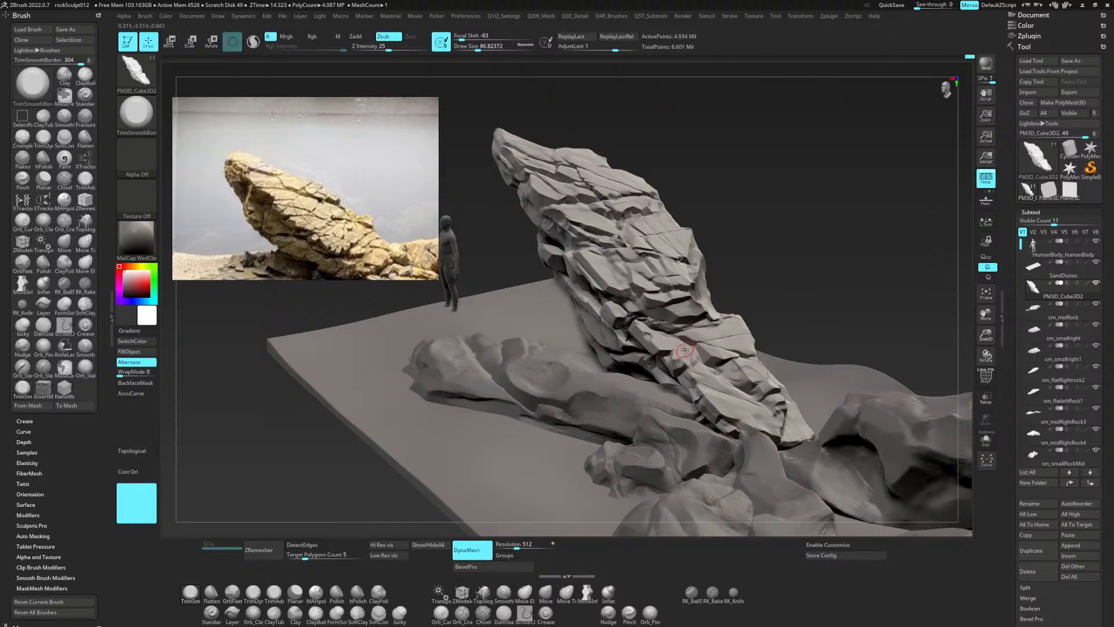
# Trim more layered planes and cracks along the rock's lower slope toward its base, comparing with the reference photo.
pyautogui.moveTo(794, 303); pyautogui.dragTo(841, 280)
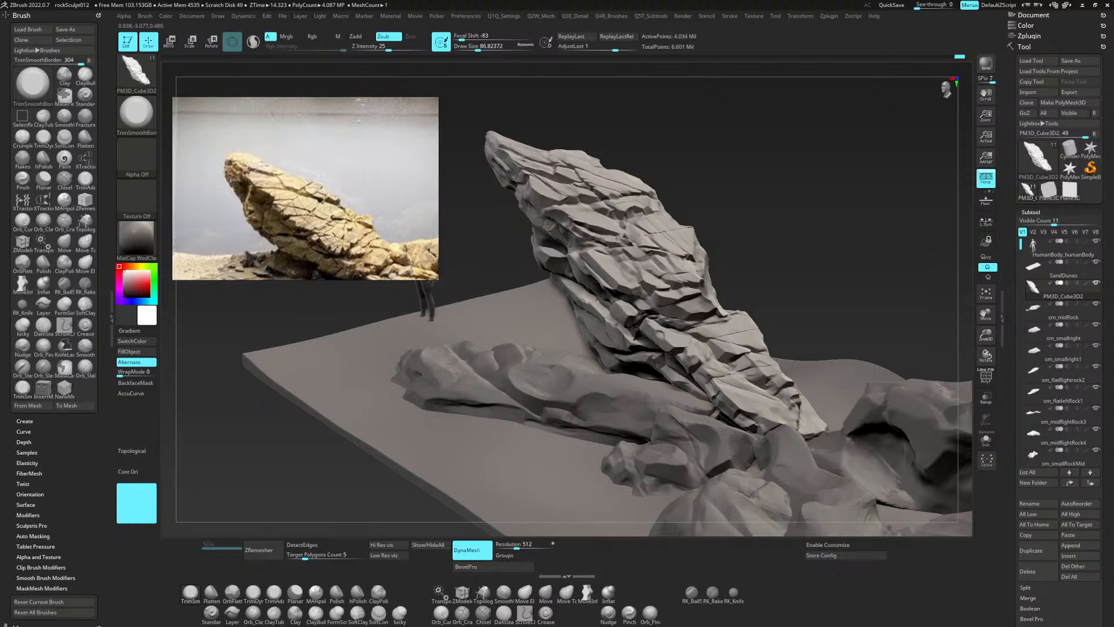
pyautogui.keyDown('alt'); pyautogui.moveTo(868, 308); pyautogui.dragTo(897, 341); pyautogui.keyUp('alt')
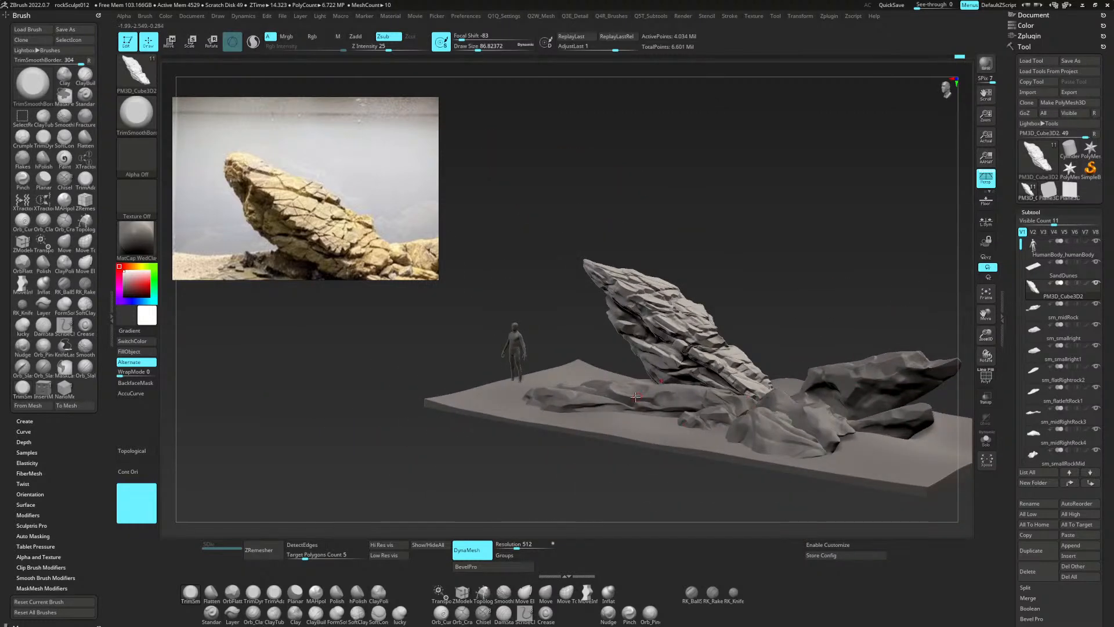
pyautogui.moveTo(840, 418); pyautogui.dragTo(894, 293)
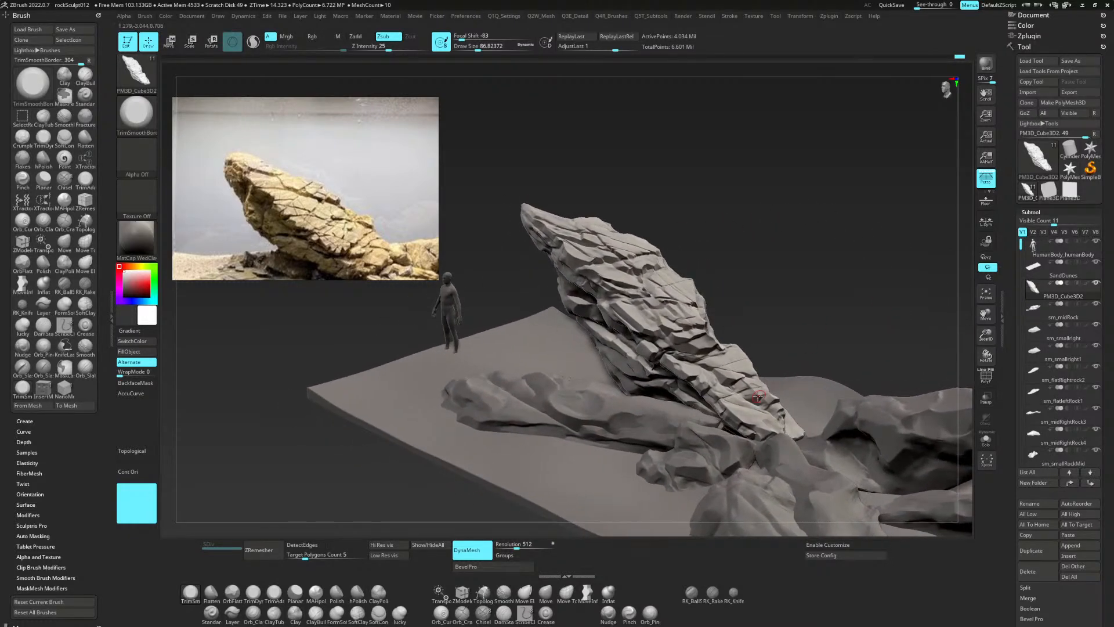
pyautogui.moveTo(828, 341)
pyautogui.mouseDown()
pyautogui.moveTo(853, 326)
pyautogui.moveTo(813, 326)
pyautogui.mouseUp()
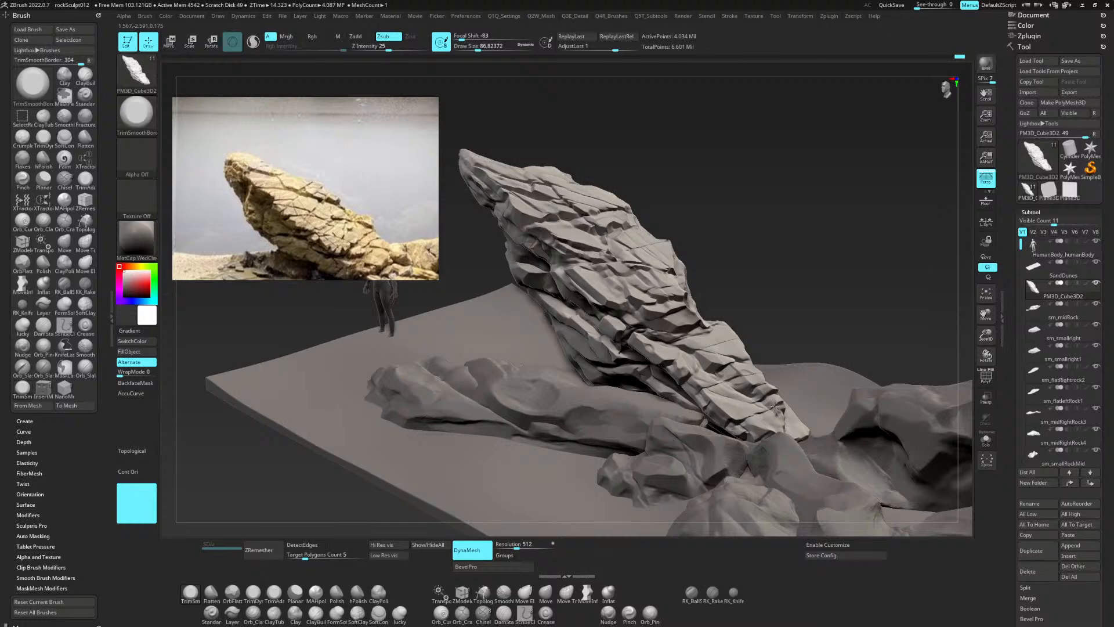
pyautogui.moveTo(863, 323); pyautogui.dragTo(847, 297)
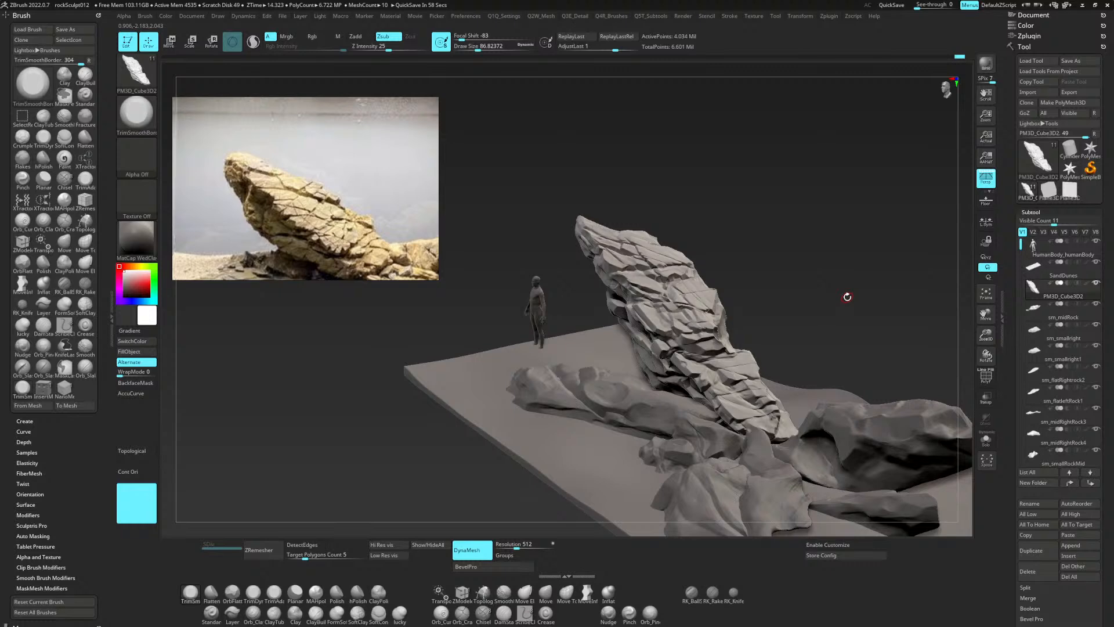
pyautogui.moveTo(847, 297); pyautogui.dragTo(873, 247)
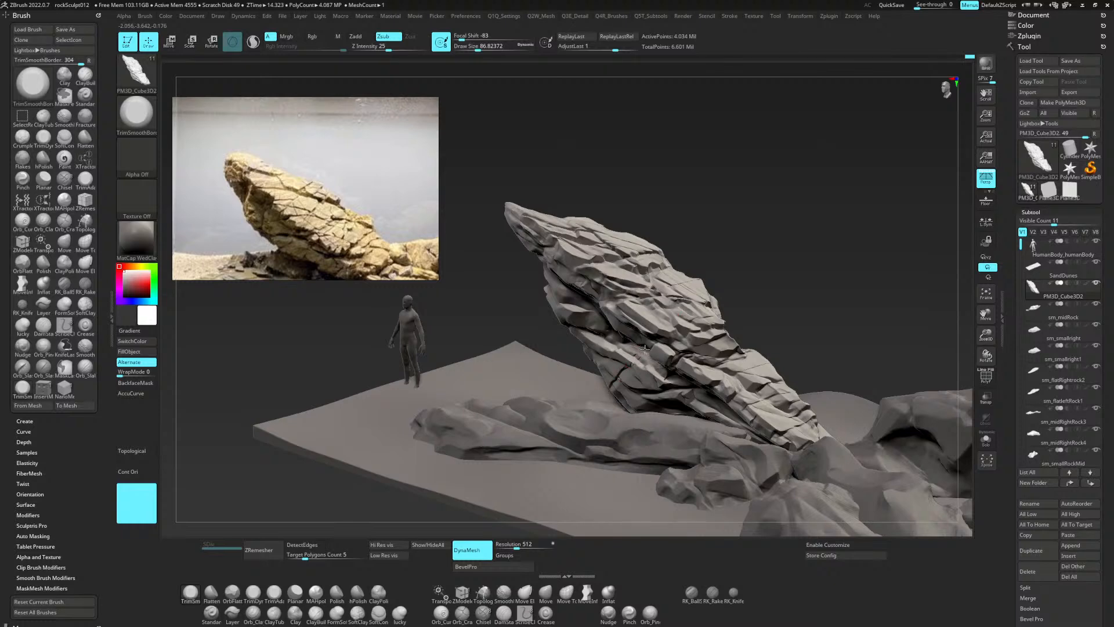
pyautogui.moveTo(820, 226); pyautogui.dragTo(843, 256)
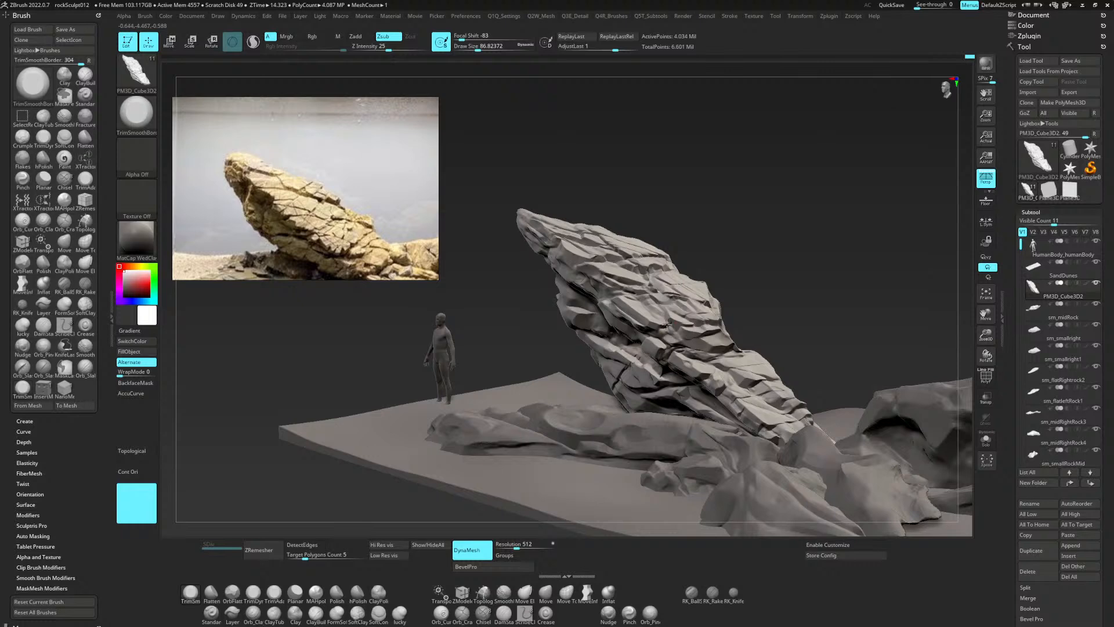
pyautogui.moveTo(870, 238)
pyautogui.mouseDown()
pyautogui.moveTo(854, 248)
pyautogui.moveTo(858, 236)
pyautogui.moveTo(883, 236)
pyautogui.mouseUp()
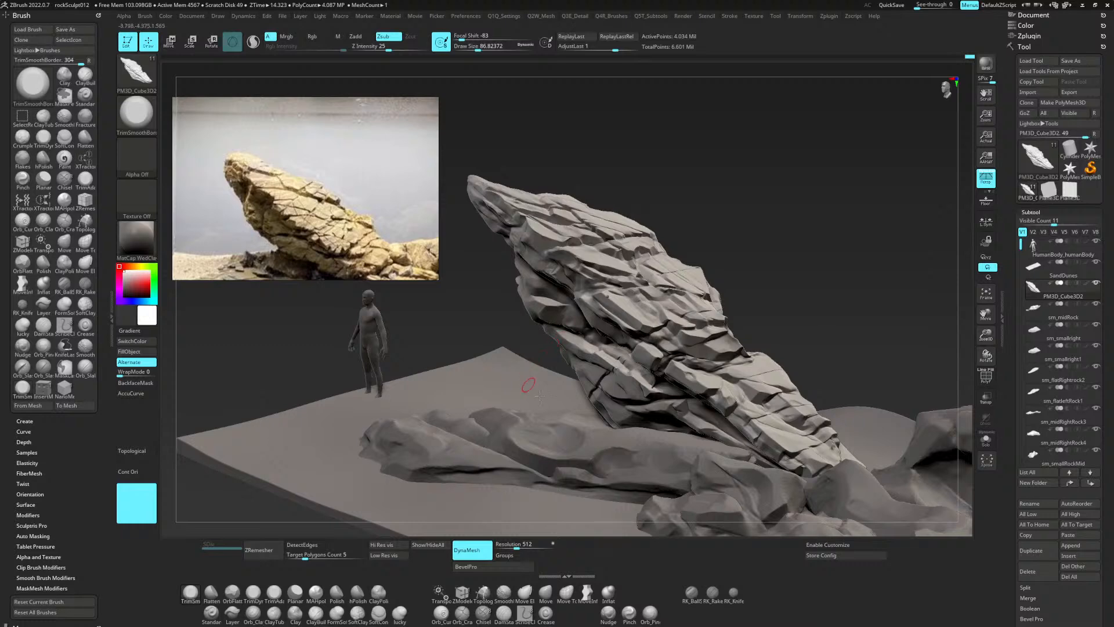
pyautogui.moveTo(804, 220)
pyautogui.mouseDown()
pyautogui.moveTo(849, 236)
pyautogui.moveTo(820, 232)
pyautogui.mouseUp()
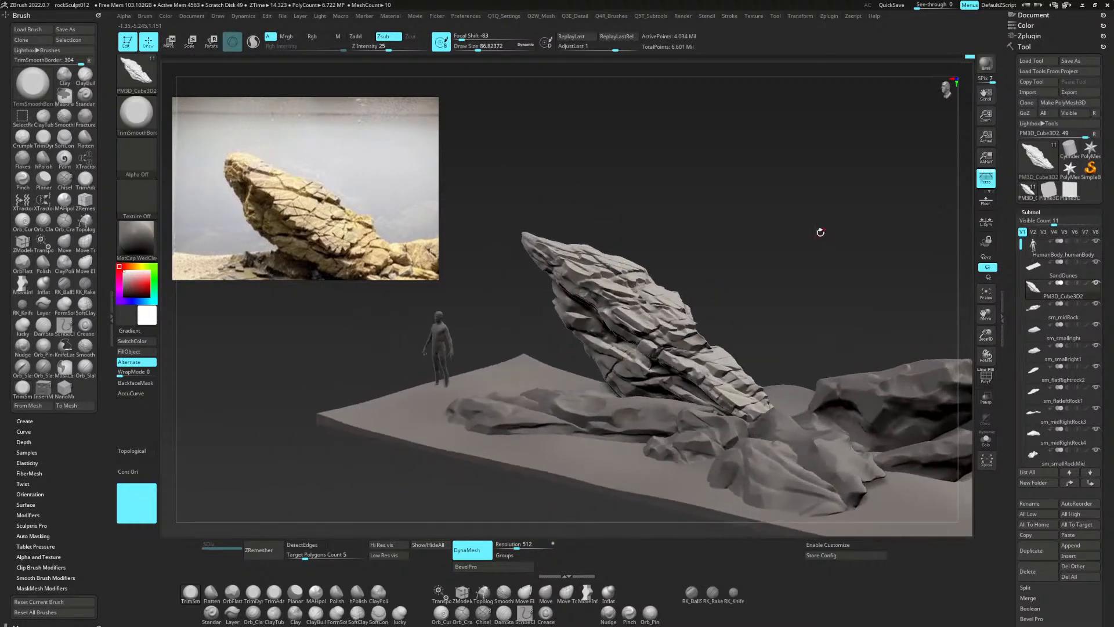
# Show the whole reference board, maximize it, and select all of its images and notes.
pyautogui.scroll(-4, 342, 200)
pyautogui.moveTo(350, 218); pyautogui.dragTo(318, 220, button='middle')
pyautogui.scroll(2, 318, 222)
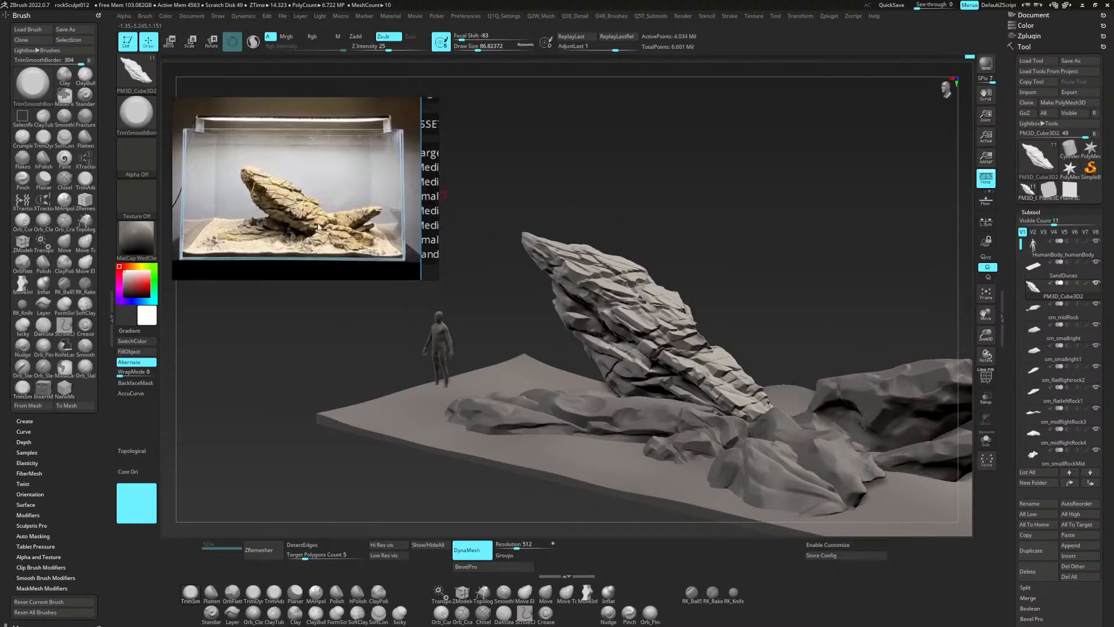
pyautogui.scroll(-4, 360, 218)
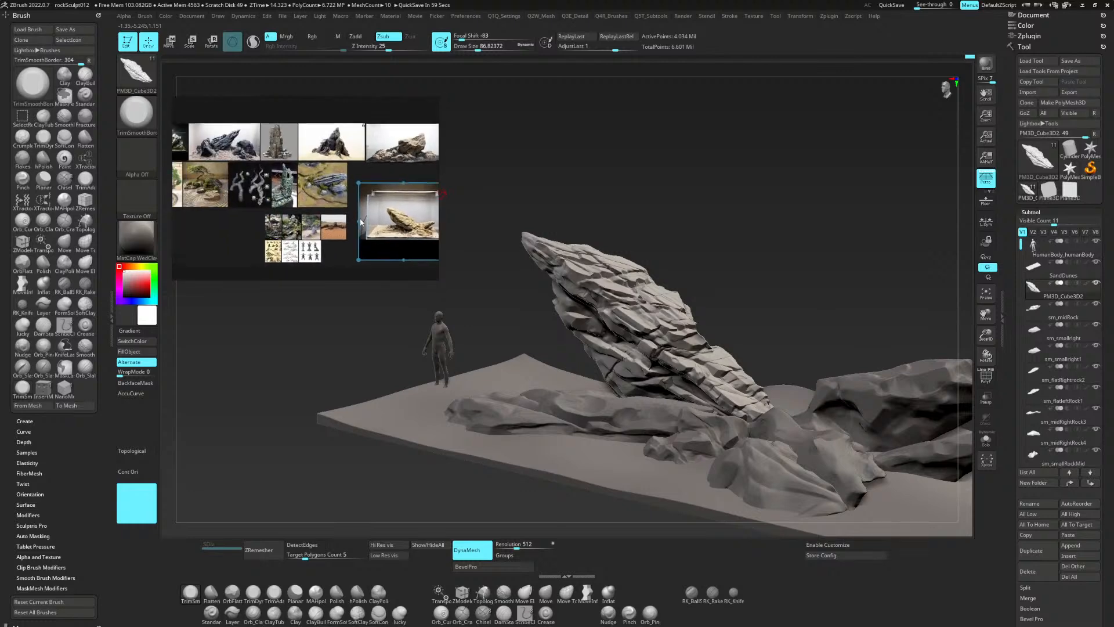
pyautogui.moveTo(345, 180); pyautogui.dragTo(300, 174, button='middle')
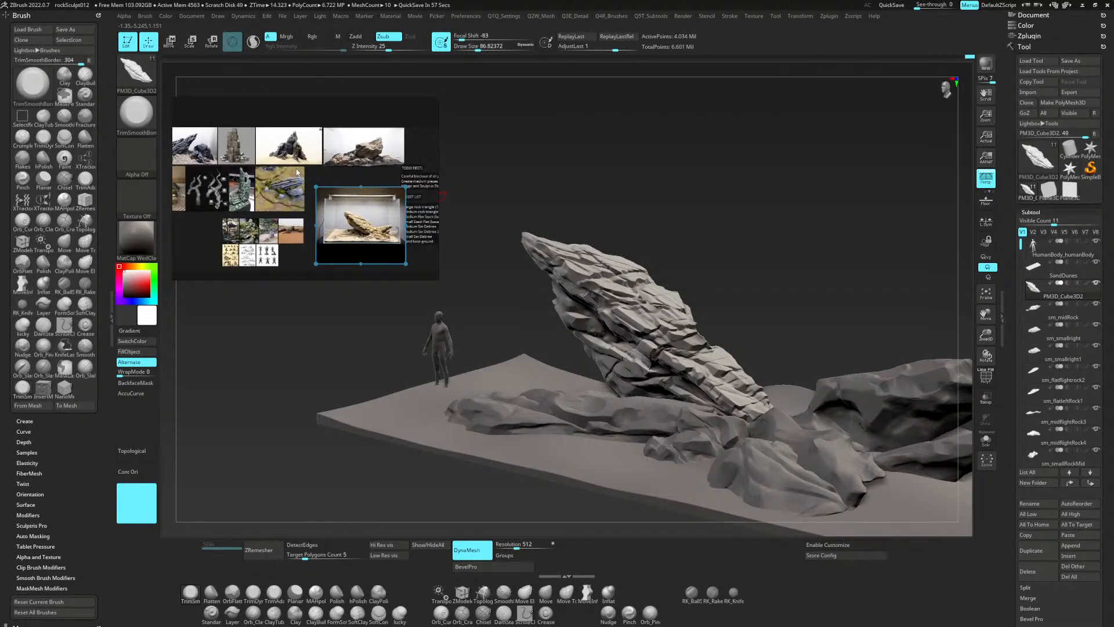
pyautogui.hotkey('ctrl', 'f')
pyautogui.moveTo(41, 80); pyautogui.dragTo(686, 402)
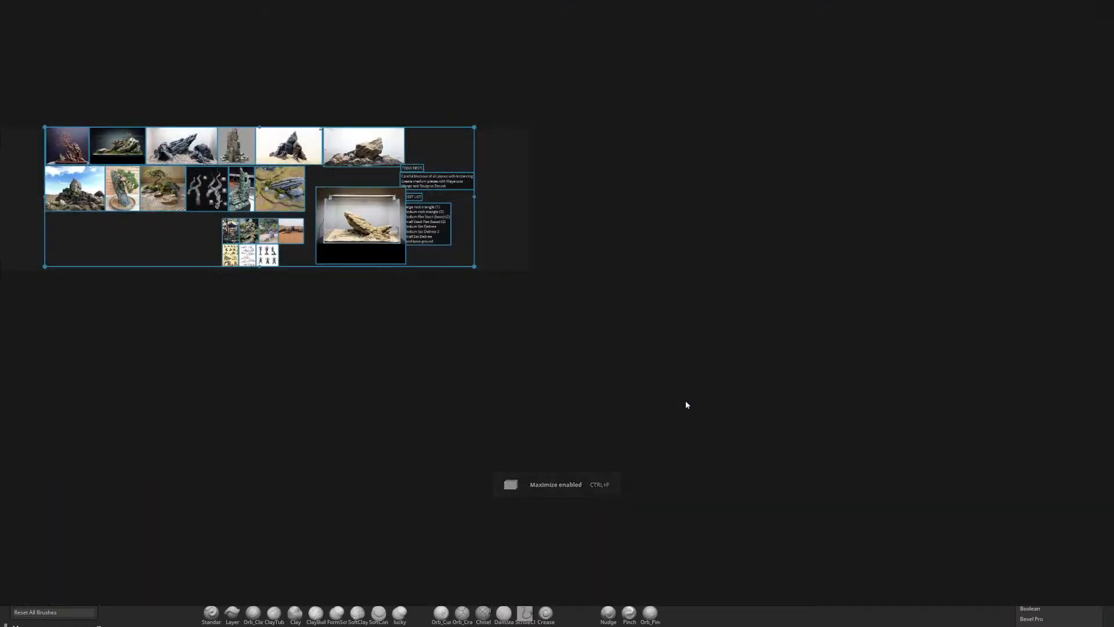
# Examine the whole reference board, then the desert rock formation and the windswept bonsai with layered rock slabs up close.
pyautogui.press('space')
pyautogui.click(445, 353)
pyautogui.moveTo(308, 259); pyautogui.dragTo(275, 337, button='middle')
pyautogui.moveTo(767, 348); pyautogui.dragTo(551, 344, button='middle')
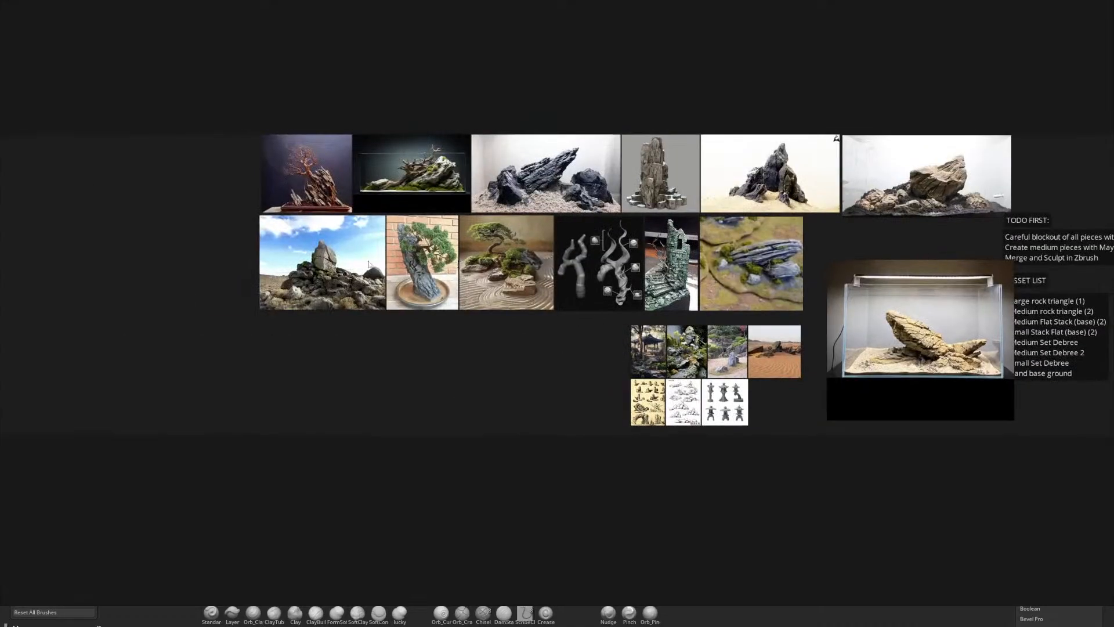
pyautogui.doubleClick(369, 264)
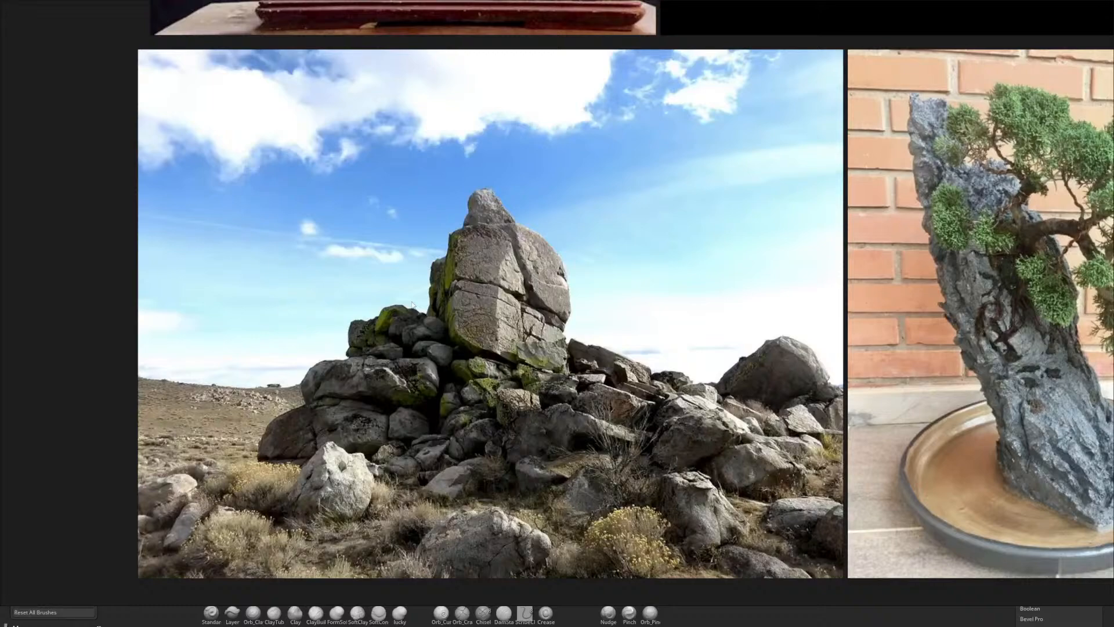
pyautogui.doubleClick(412, 305)
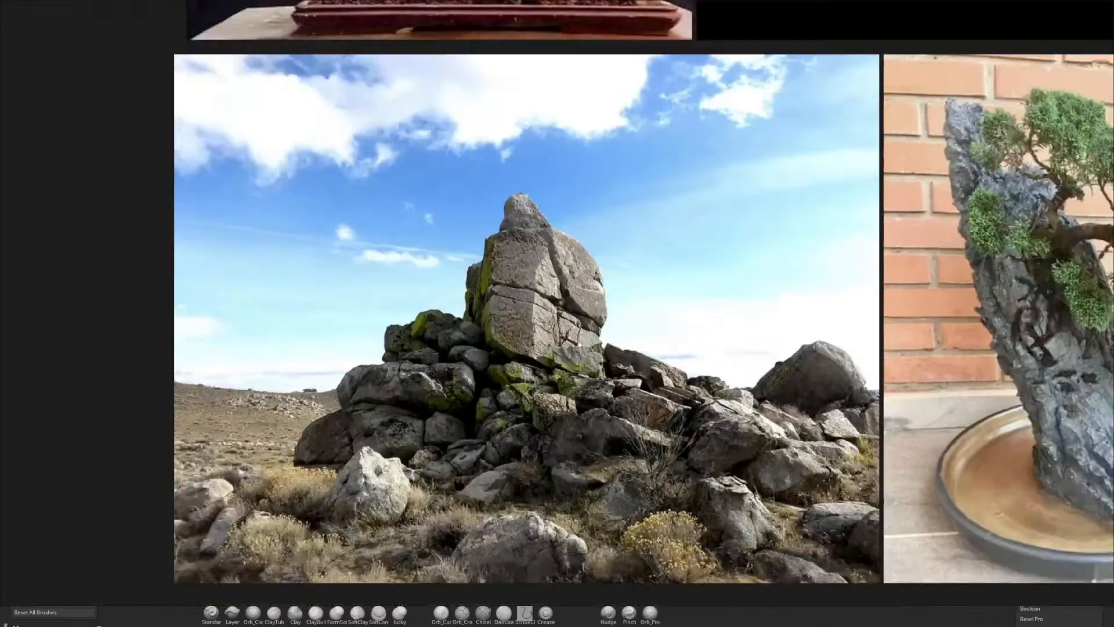
pyautogui.doubleClick(461, 350)
pyautogui.scroll(1, 574, 361)
pyautogui.moveTo(677, 338); pyautogui.dragTo(625, 381, button='middle')
pyautogui.scroll(-1, 644, 381)
pyautogui.scroll(1, 631, 383)
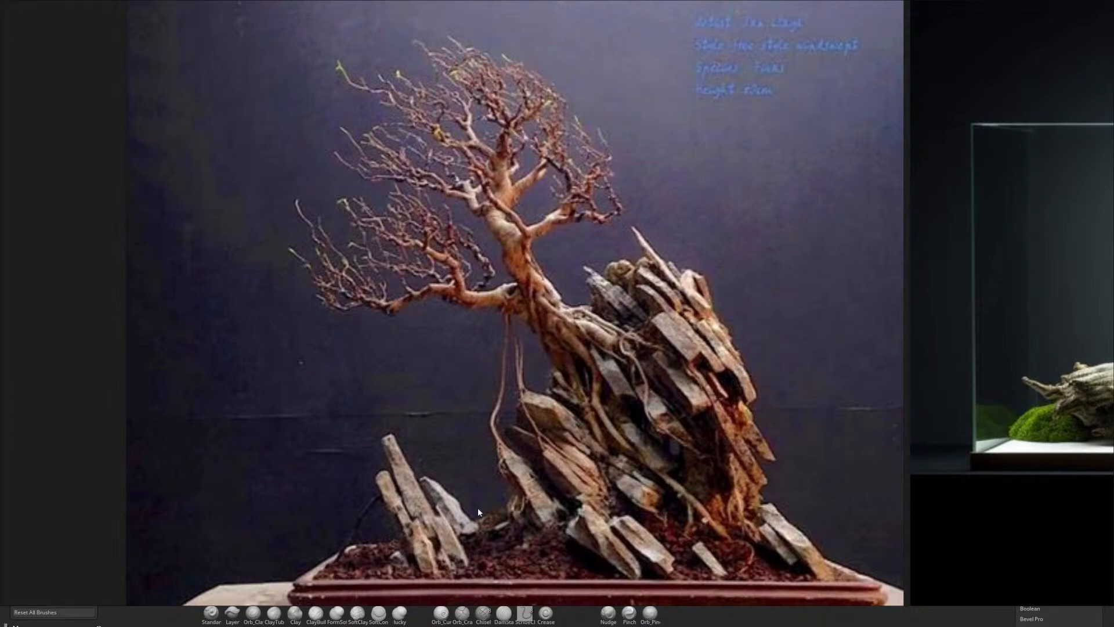
# Examine the dark slanted aquarium rocks and the tall snow-dusted rock stack on the reference board.
pyautogui.scroll(-5, 548, 397)
pyautogui.moveTo(687, 368); pyautogui.dragTo(400, 355, button='middle')
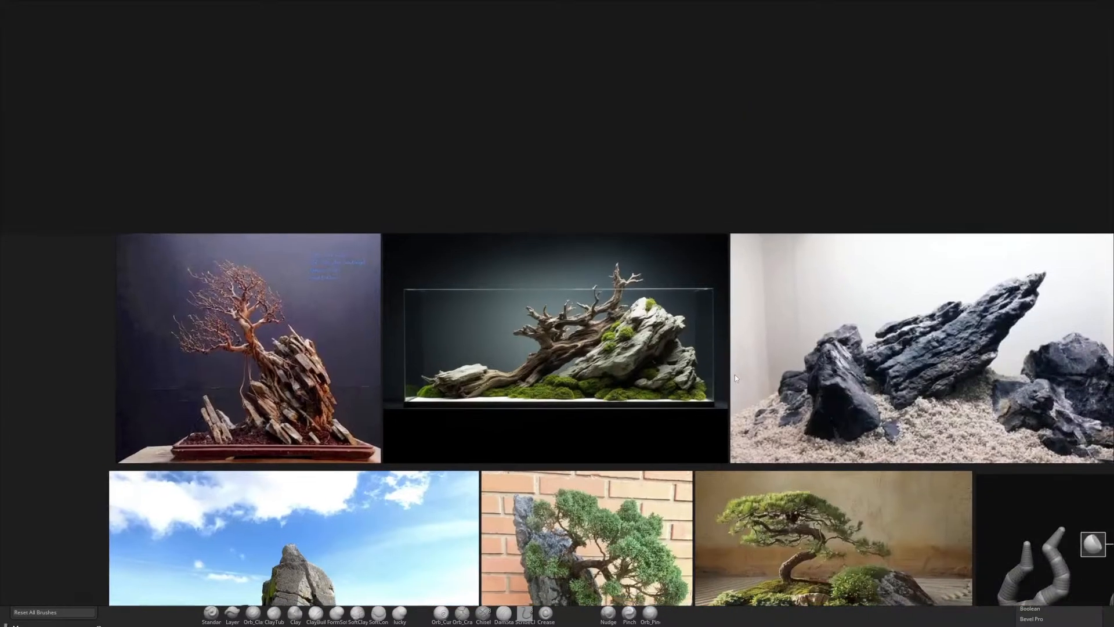
pyautogui.scroll(2, 735, 374)
pyautogui.moveTo(748, 362); pyautogui.dragTo(325, 384, button='middle')
pyautogui.moveTo(725, 349); pyautogui.dragTo(549, 352, button='middle')
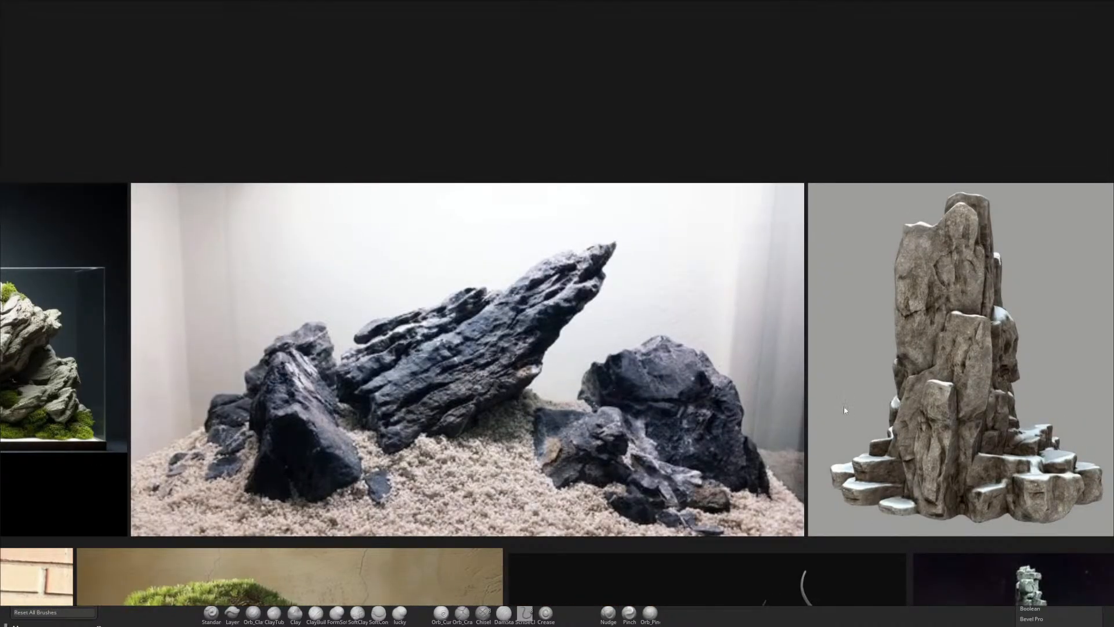
pyautogui.moveTo(844, 406); pyautogui.dragTo(489, 391, button='middle')
pyautogui.scroll(-3, 489, 391)
pyautogui.moveTo(646, 468); pyautogui.dragTo(556, 326, button='middle')
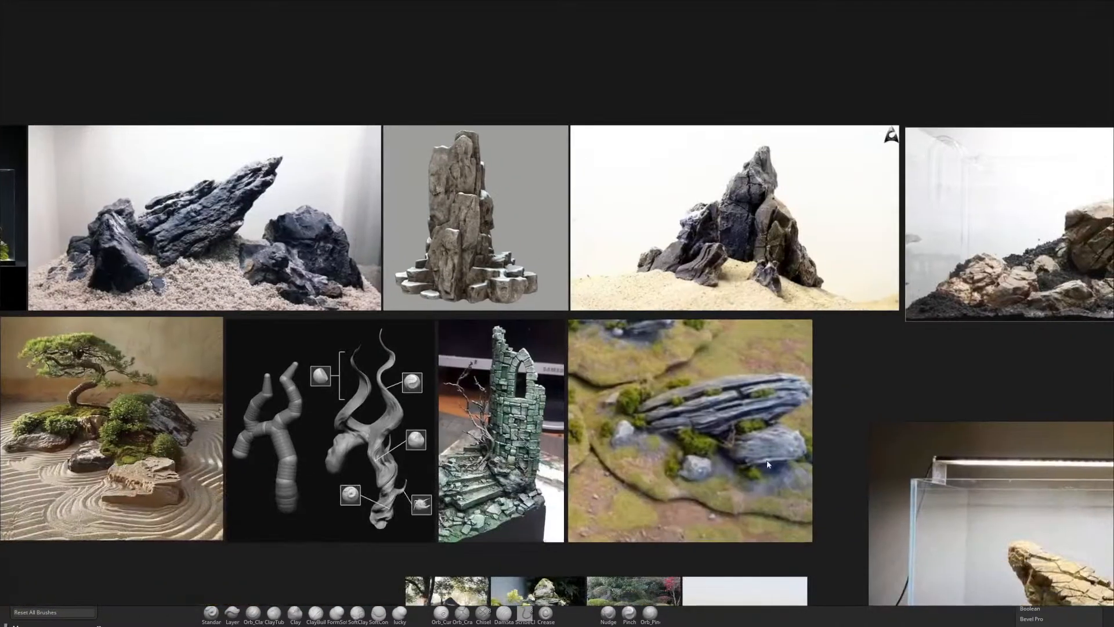
# Examine the dark peaked rock on sand and the brown boulder aquarium photo, comparing them with the other references.
pyautogui.moveTo(768, 464); pyautogui.dragTo(415, 408, button='middle')
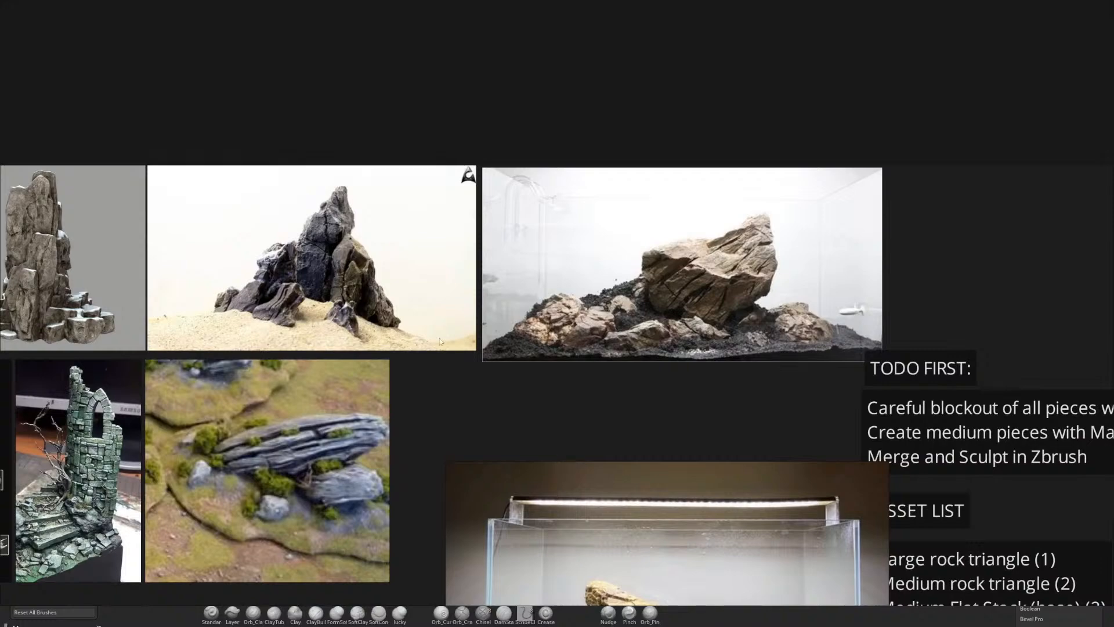
pyautogui.moveTo(314, 277); pyautogui.dragTo(544, 389, button='middle')
pyautogui.scroll(4, 544, 389)
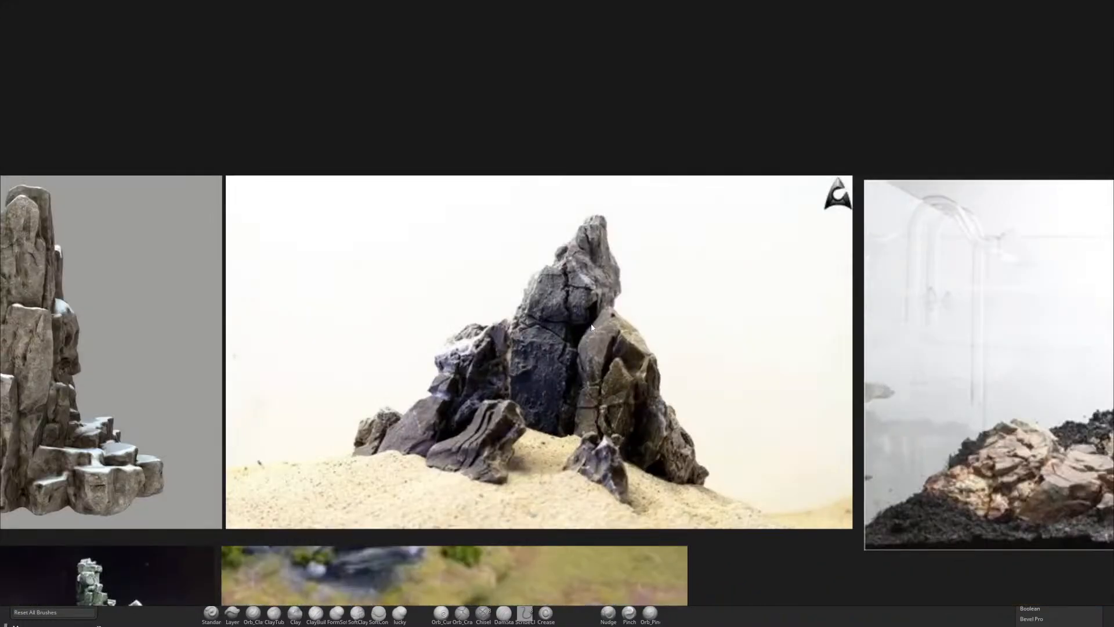
pyautogui.moveTo(682, 356); pyautogui.dragTo(123, 361, button='middle')
pyautogui.scroll(-4, 653, 409)
pyautogui.moveTo(744, 448); pyautogui.dragTo(650, 257, button='middle')
pyautogui.scroll(-3, 650, 260)
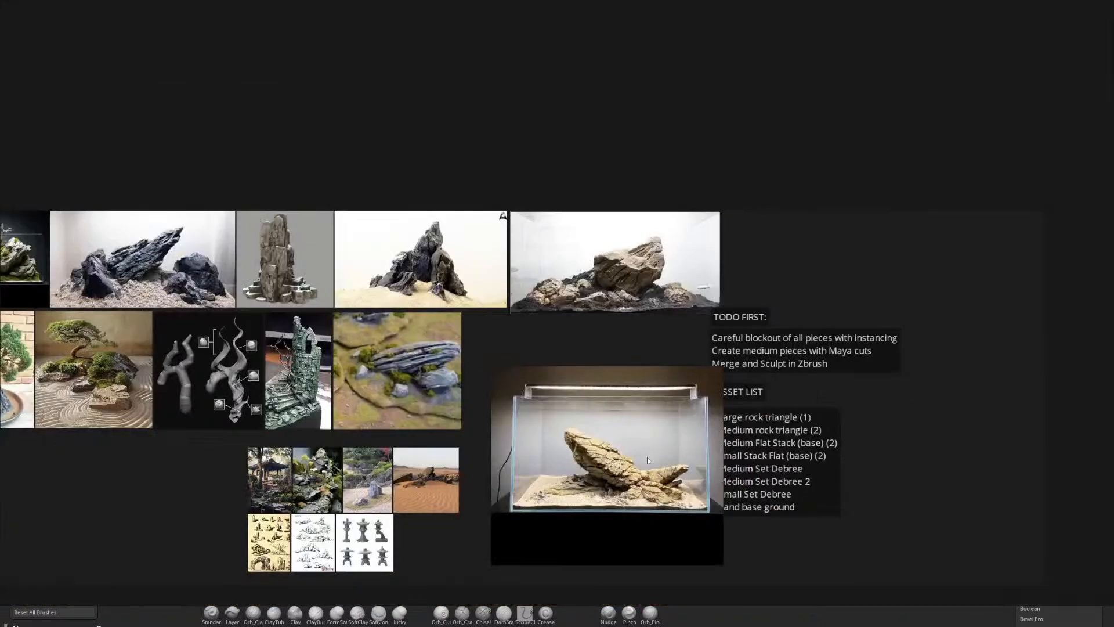
# Zoom in on the yellow cracked aquarium rock, restore the board to its small floating window, and frame that photo beside the sculpt.
pyautogui.moveTo(647, 457); pyautogui.dragTo(611, 300, button='middle')
pyautogui.scroll(6, 635, 305)
pyautogui.scroll(3, 572, 305)
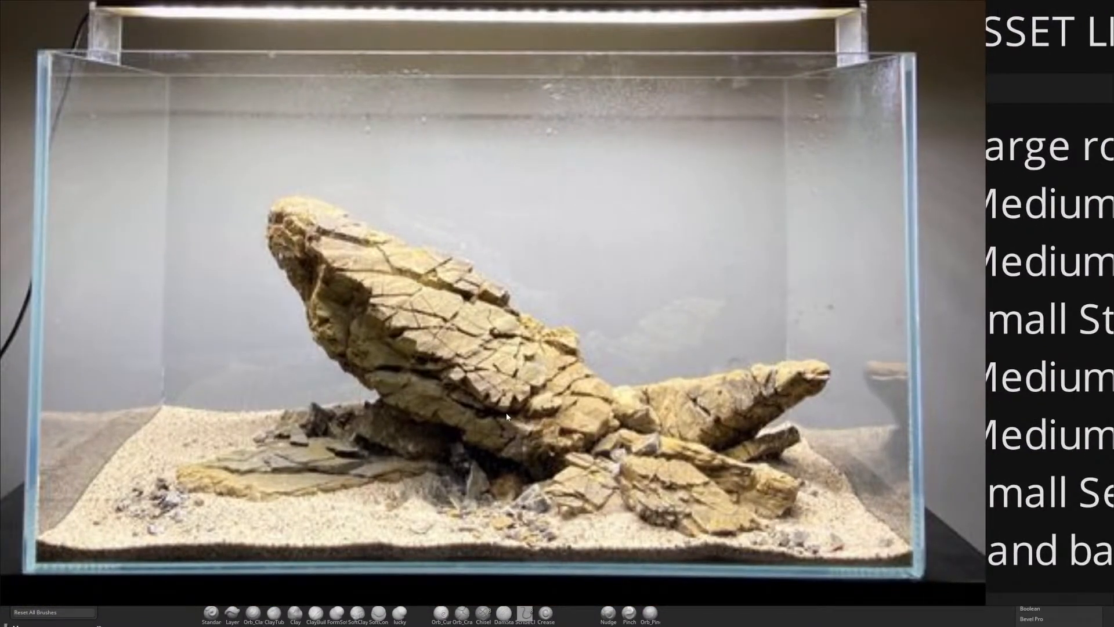
pyautogui.hotkey('ctrl', 'f')
pyautogui.moveTo(605, 409); pyautogui.dragTo(306, 292, button='right')
pyautogui.scroll(-4, 277, 258)
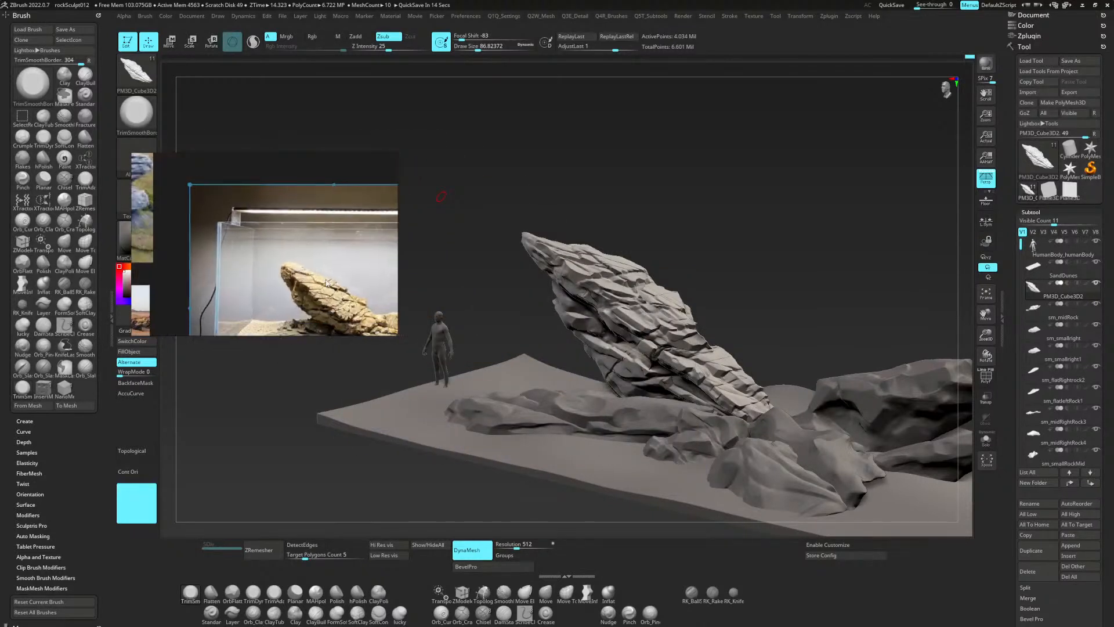
pyautogui.scroll(3, 276, 258)
pyautogui.scroll(-3, 281, 263)
pyautogui.moveTo(291, 266); pyautogui.dragTo(275, 265, button='middle')
pyautogui.moveTo(274, 266); pyautogui.dragTo(310, 189, button='right')
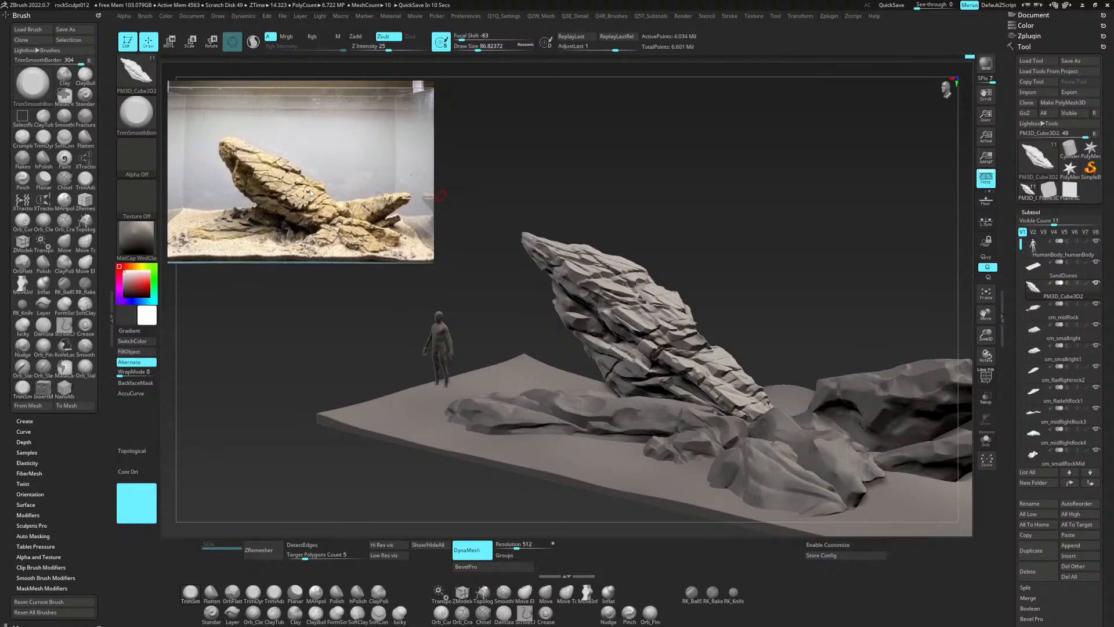
# Trim planes across the tall rock's middle with TrimSmoothBorder, using orientations picked from its faces.
pyautogui.moveTo(759, 291)
pyautogui.mouseDown()
pyautogui.moveTo(809, 255)
pyautogui.moveTo(729, 303)
pyautogui.moveTo(799, 291)
pyautogui.moveTo(739, 286)
pyautogui.mouseUp()
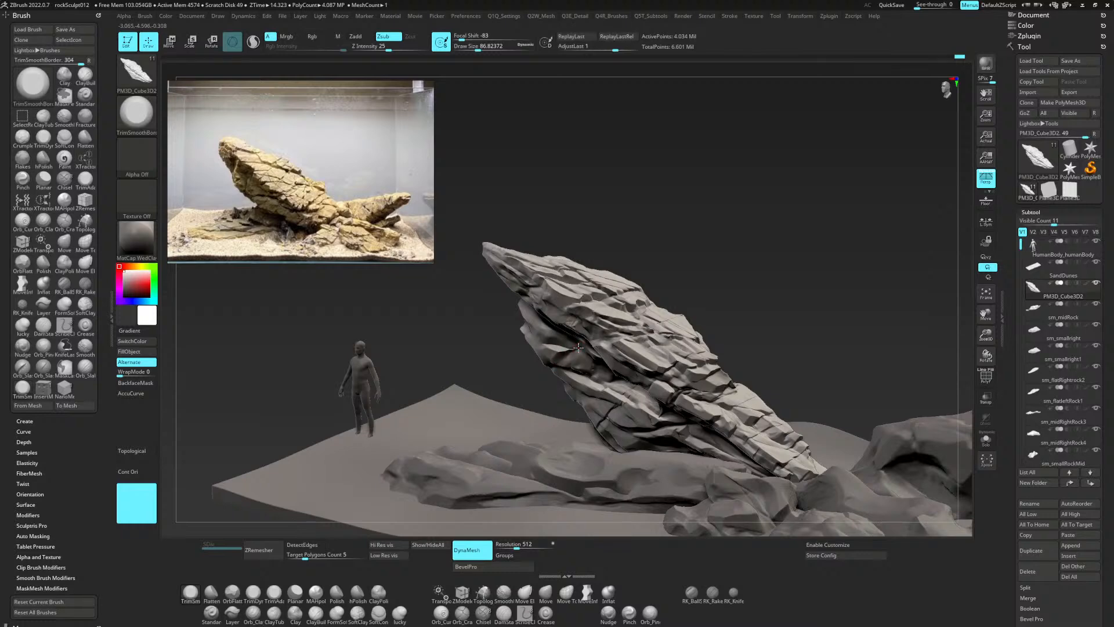
pyautogui.moveTo(639, 250); pyautogui.dragTo(810, 247)
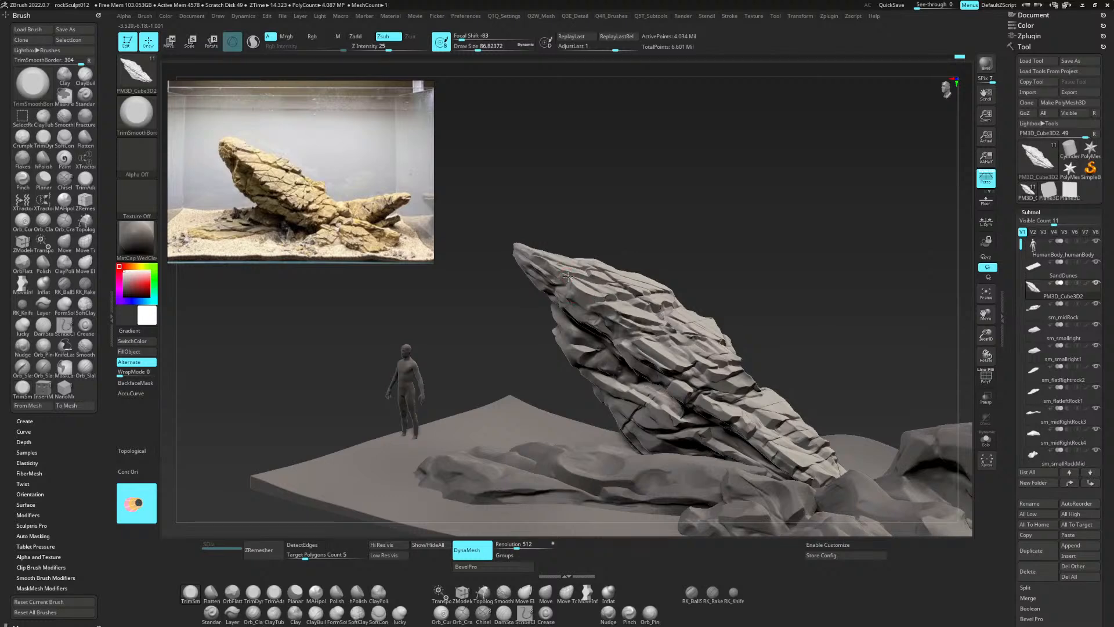
pyautogui.moveTo(592, 219); pyautogui.dragTo(834, 122)
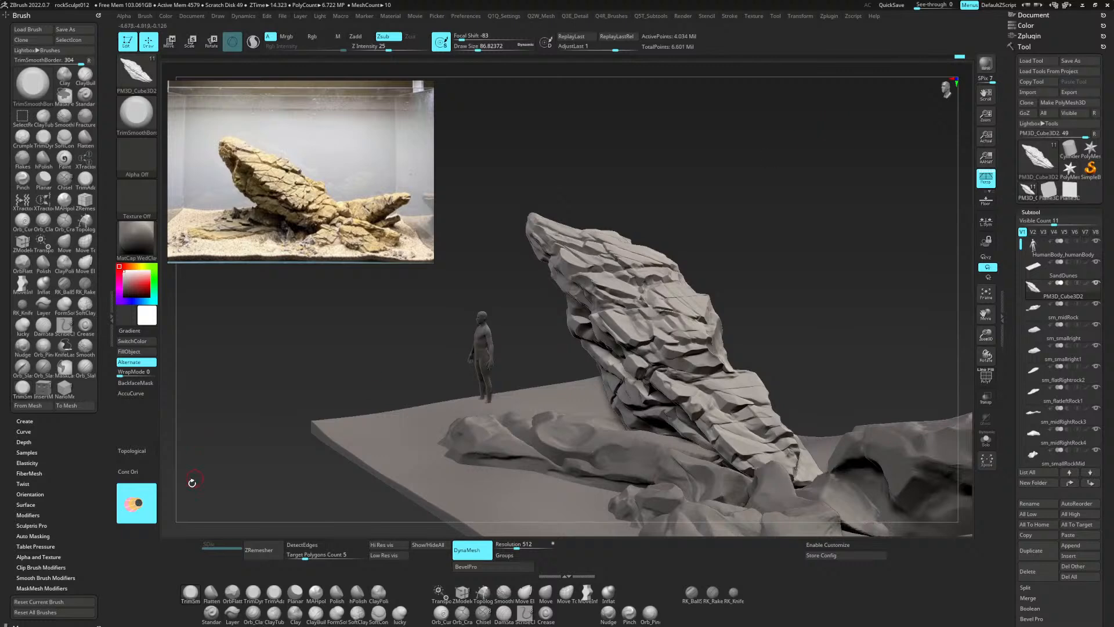
pyautogui.keyDown('alt'); pyautogui.click(704, 367); pyautogui.keyUp('alt')
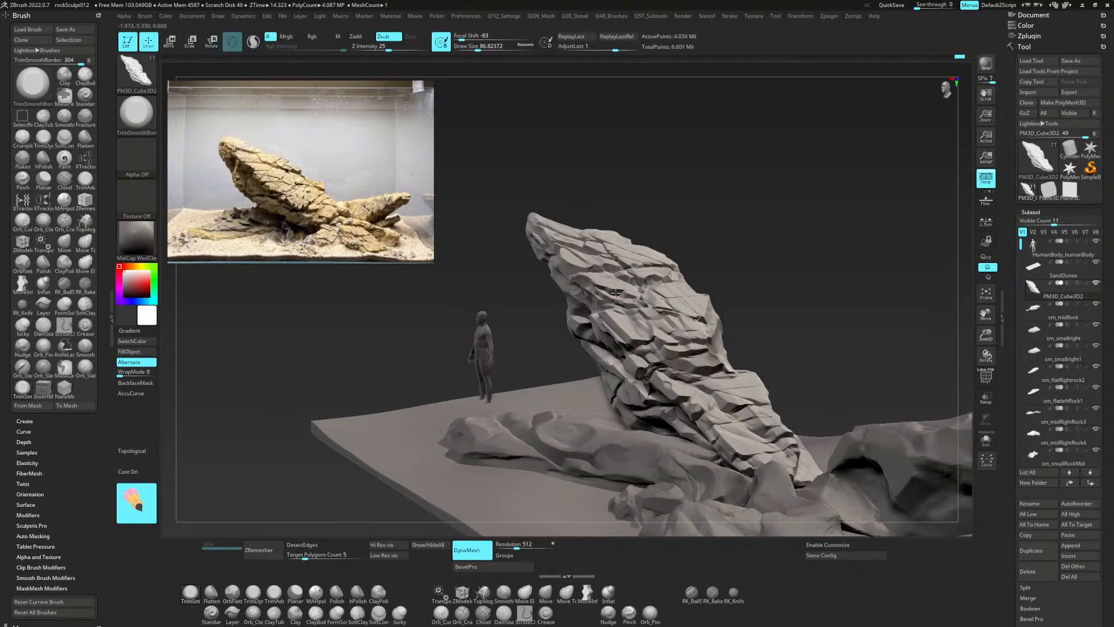
# Pick a new orientation from the rock's upper face and trim more planes toward its lower slope.
pyautogui.moveTo(837, 246); pyautogui.dragTo(869, 238)
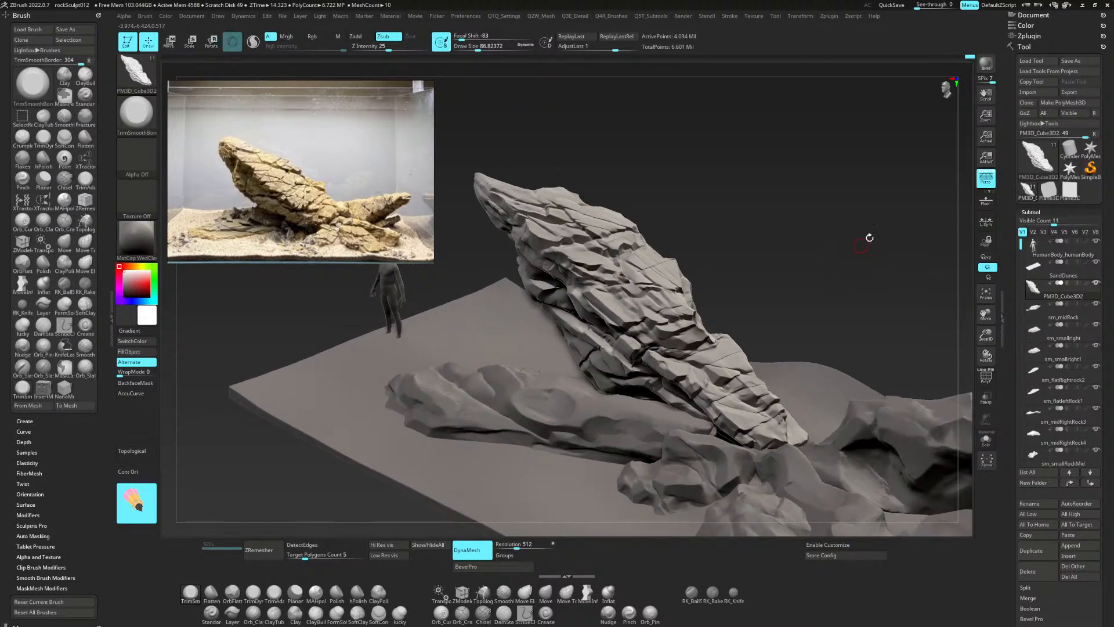
pyautogui.moveTo(138, 501); pyautogui.dragTo(643, 255)
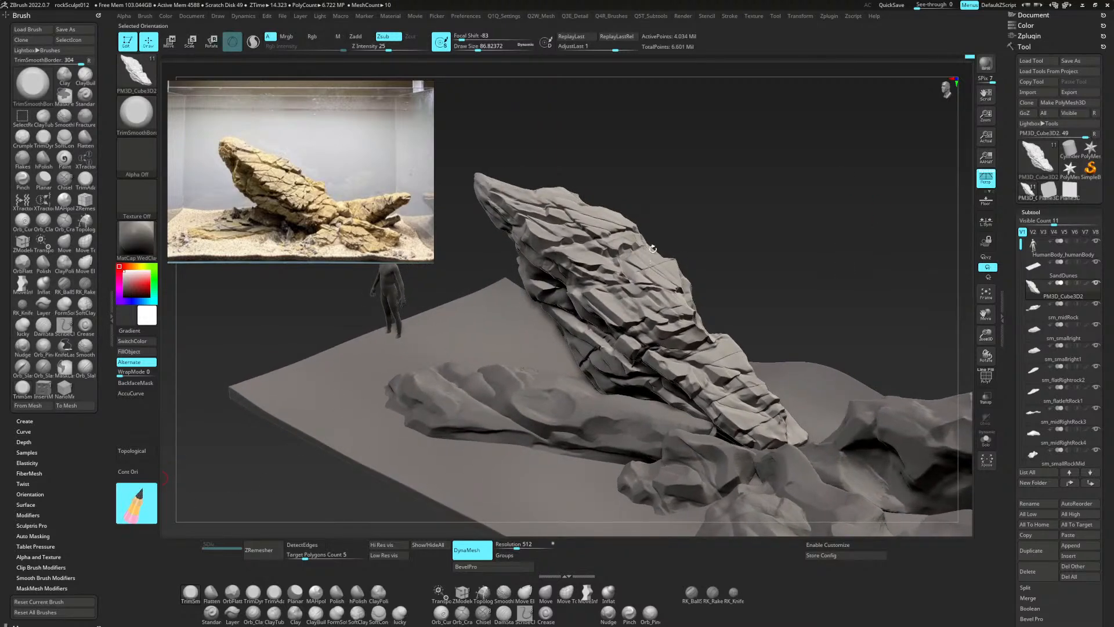
pyautogui.moveTo(838, 221); pyautogui.dragTo(834, 192)
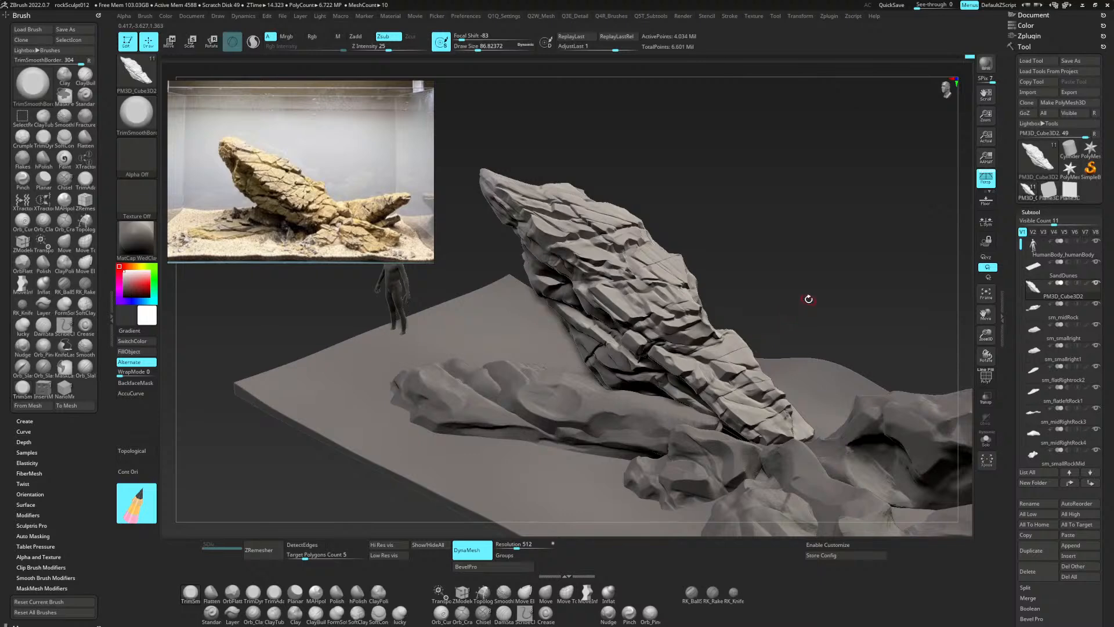
pyautogui.moveTo(813, 290)
pyautogui.mouseDown()
pyautogui.moveTo(828, 267)
pyautogui.moveTo(818, 268)
pyautogui.mouseUp()
pyautogui.moveTo(735, 347); pyautogui.dragTo(740, 346)
# Polish the rock's trimmed planes with hPolish, then switch back to TrimSmoothBorder.
pyautogui.press('b')
pyautogui.press('h')
pyautogui.press('p')
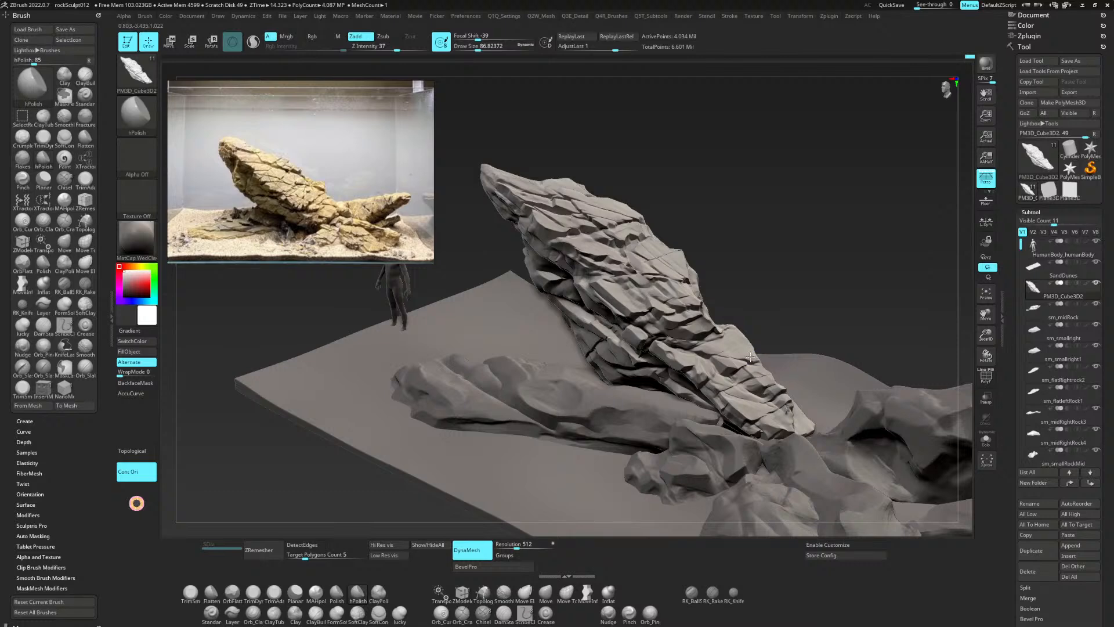
pyautogui.press('b')
pyautogui.press('t')
pyautogui.press('s')
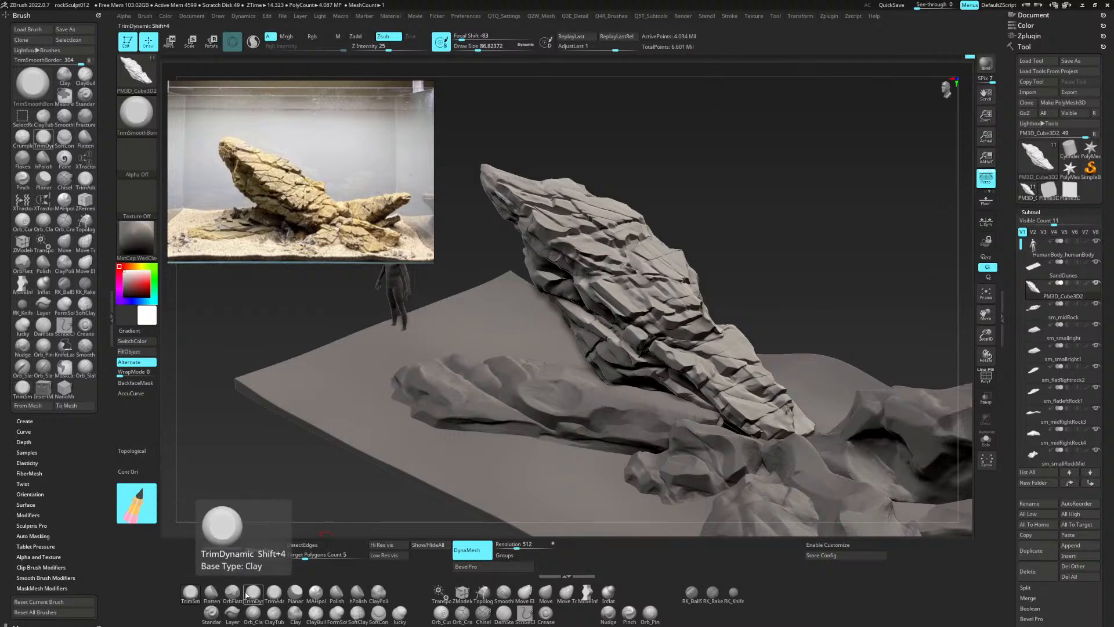
# Flatten the rock's upper middle face with the Planar brush, then polish it with hPolish.
pyautogui.click(296, 593)
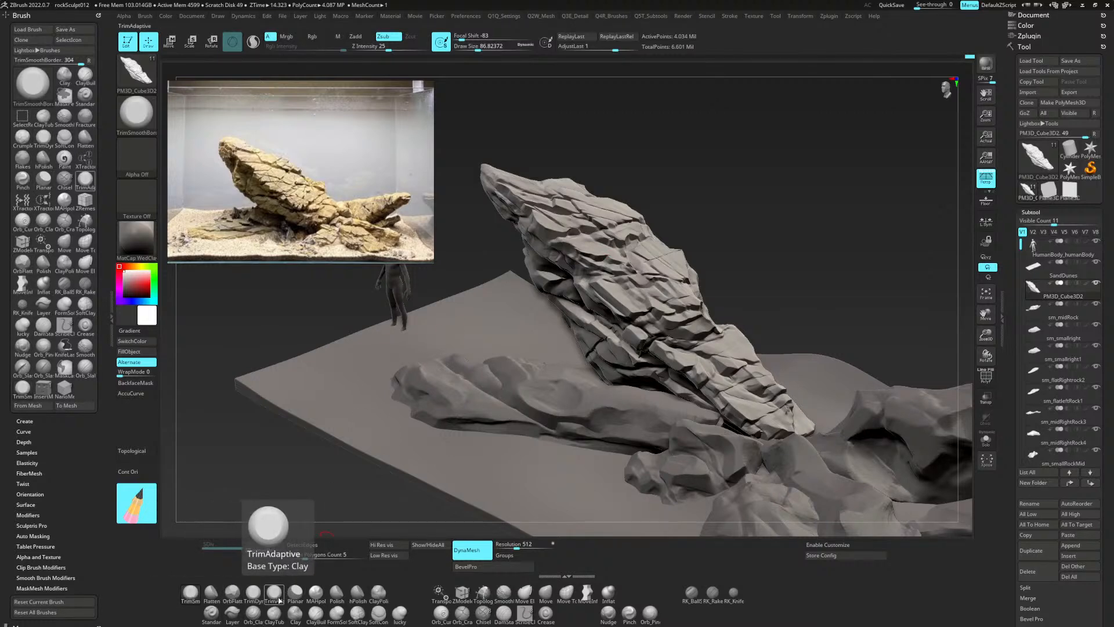
pyautogui.click(297, 596)
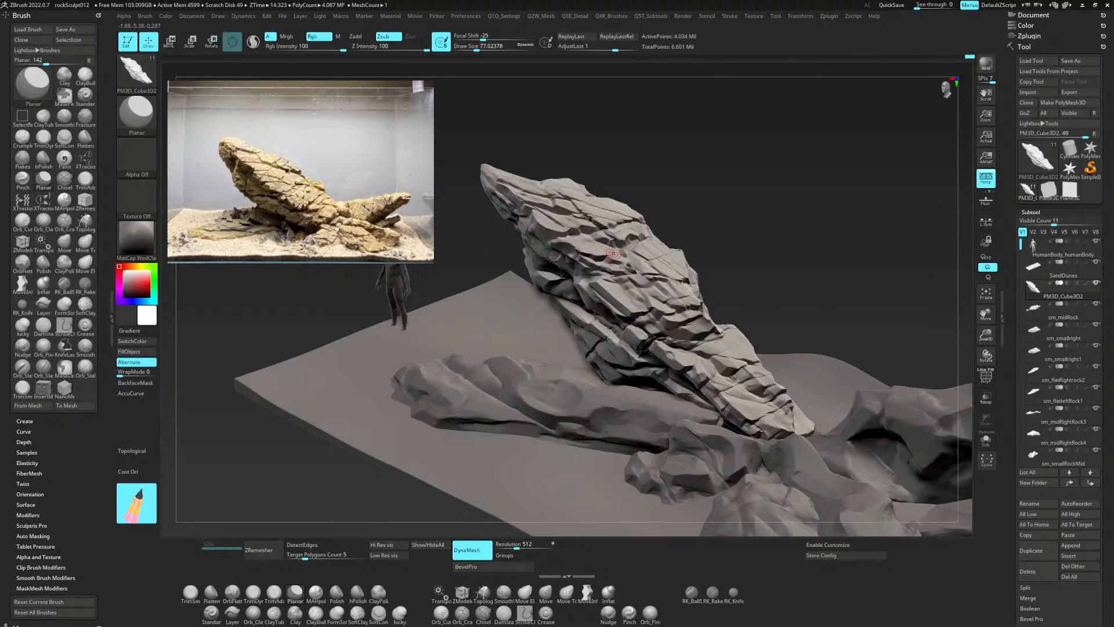
pyautogui.press('b')
pyautogui.press('h')
pyautogui.press('p')
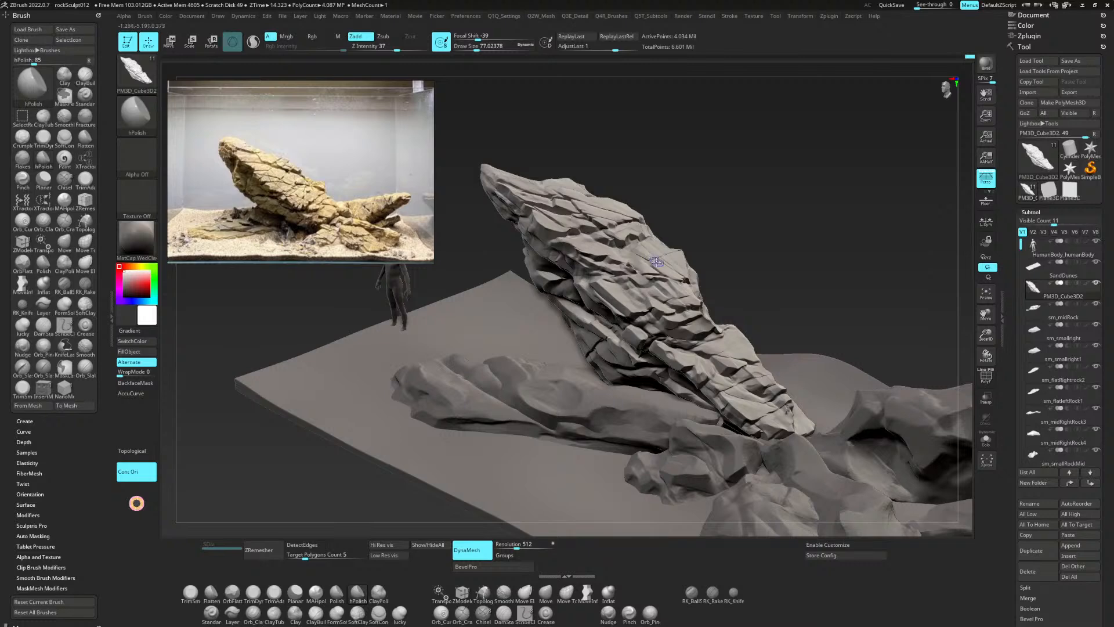
# Return to the Planar brush, set its draw size to 112, and cut flatter planes into the rock's upper middle.
pyautogui.press('b')
pyautogui.press('p')
pyautogui.press('l')
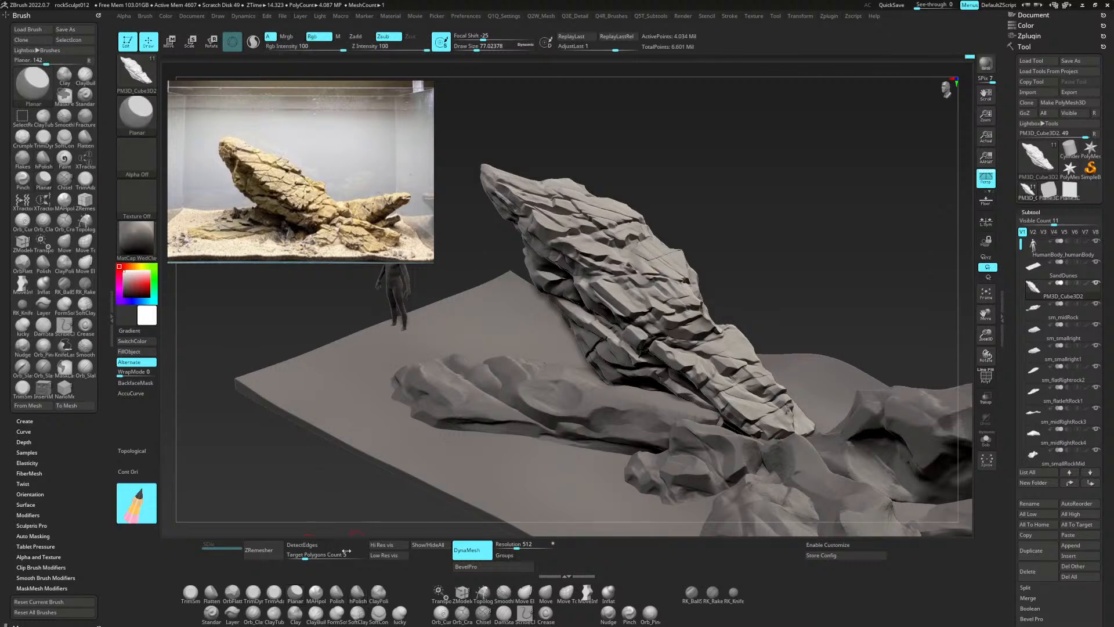
pyautogui.press('b')
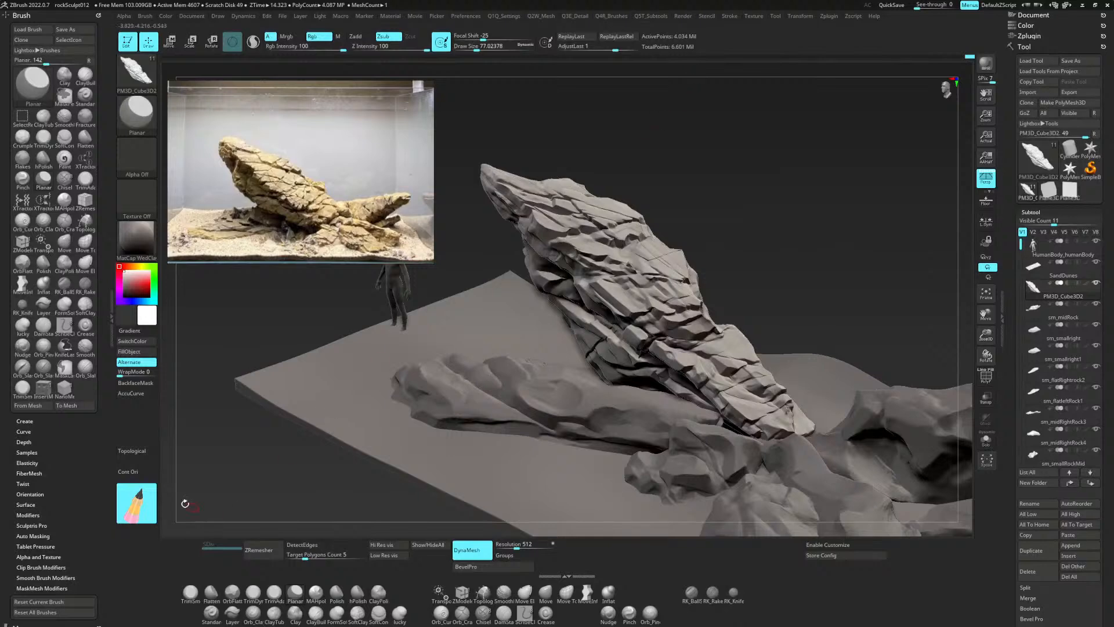
pyautogui.press('space')
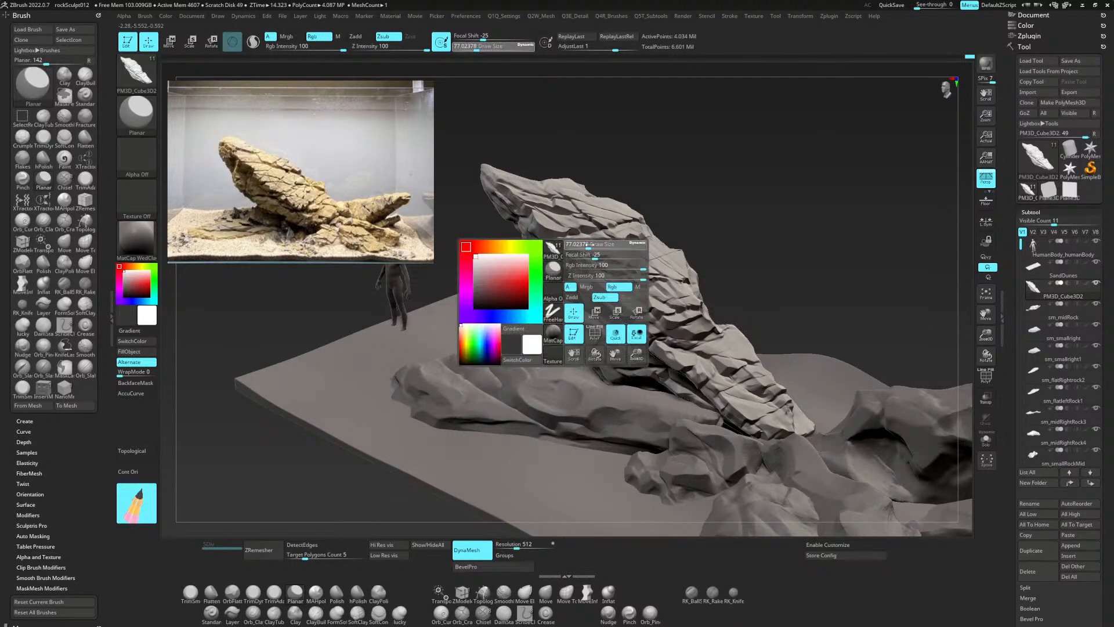
pyautogui.moveTo(589, 244); pyautogui.dragTo(594, 244)
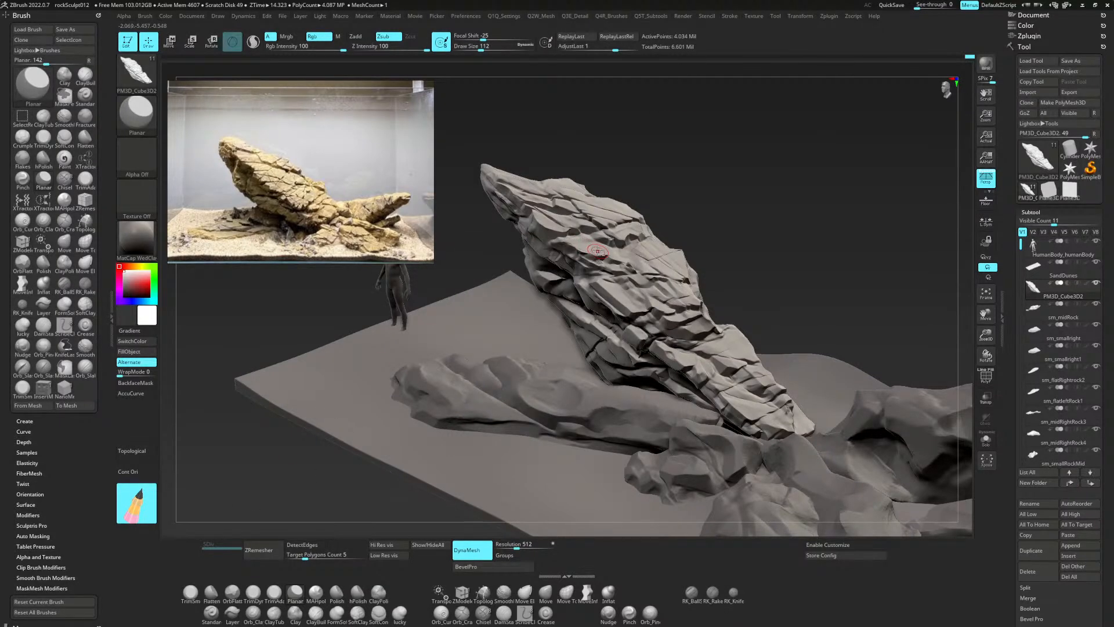
pyautogui.press('ctrl')
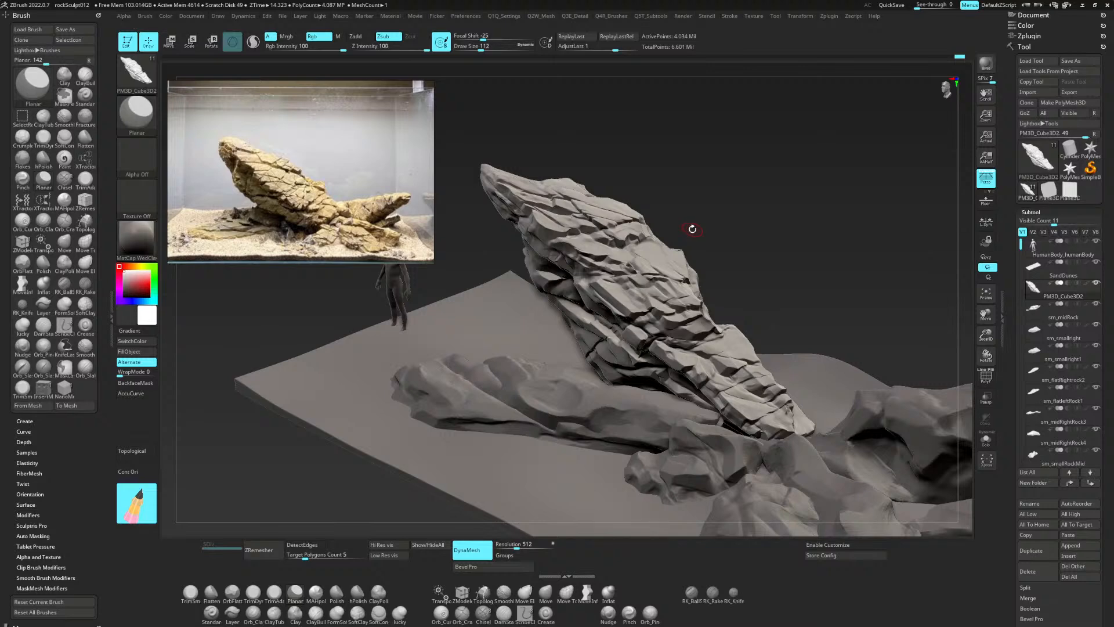
# Soften the flattened upper middle planes with hPolish, then switch back to the Planar brush.
pyautogui.press('b')
pyautogui.press('h')
pyautogui.press('p')
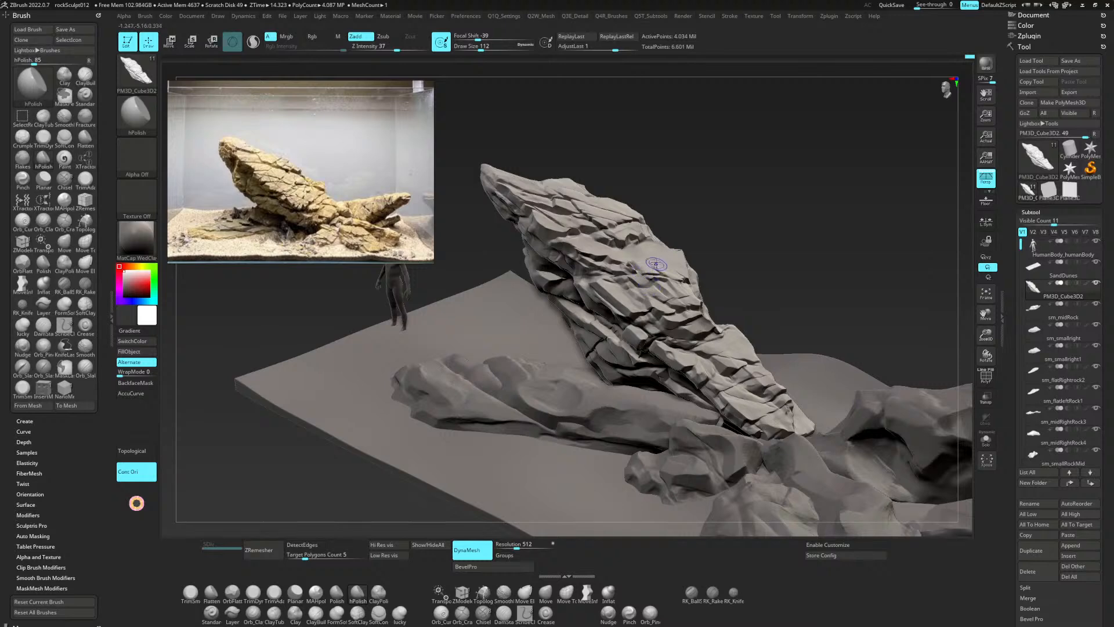
pyautogui.press('b')
pyautogui.press('p')
pyautogui.press('l')
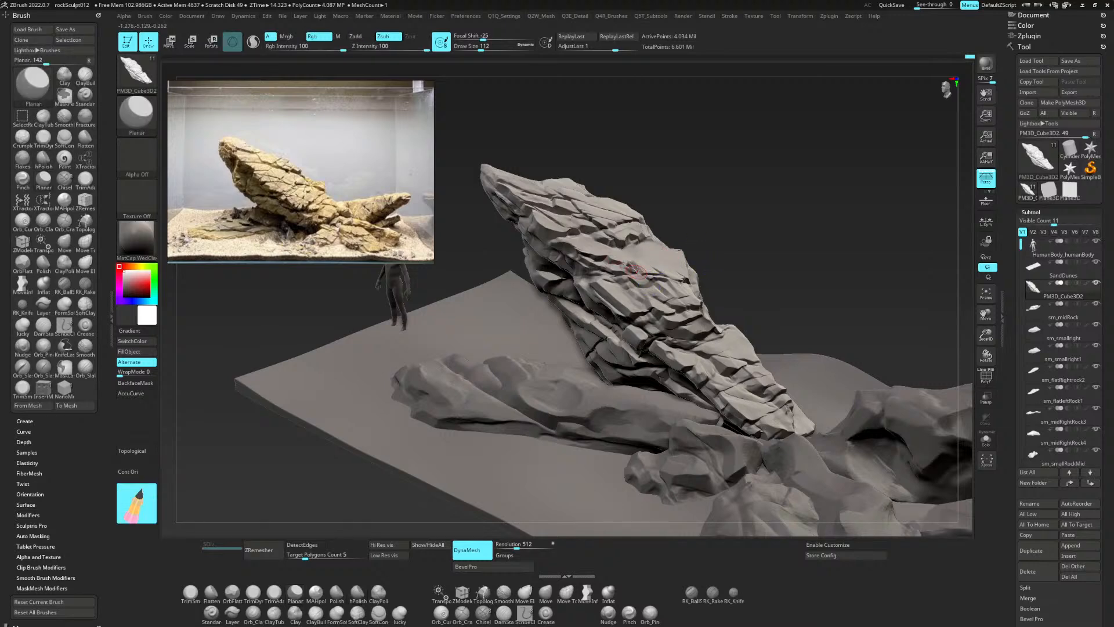
# Pick a new planar orientation from the rock's upper face and flatten the layered planes around it.
pyautogui.moveTo(713, 251); pyautogui.dragTo(679, 224)
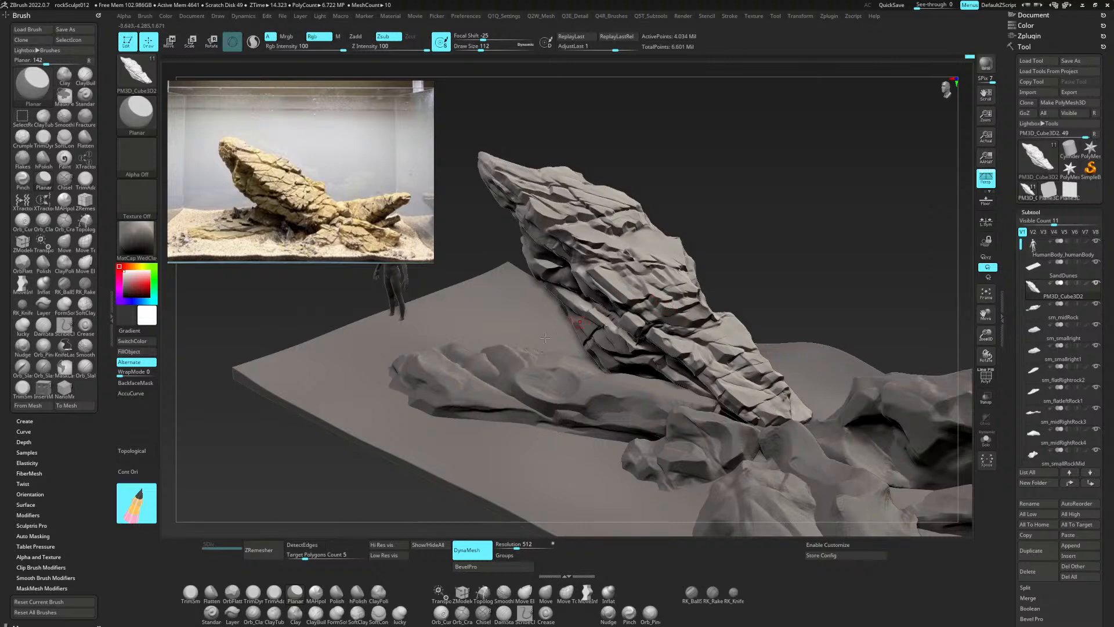
pyautogui.click(138, 504)
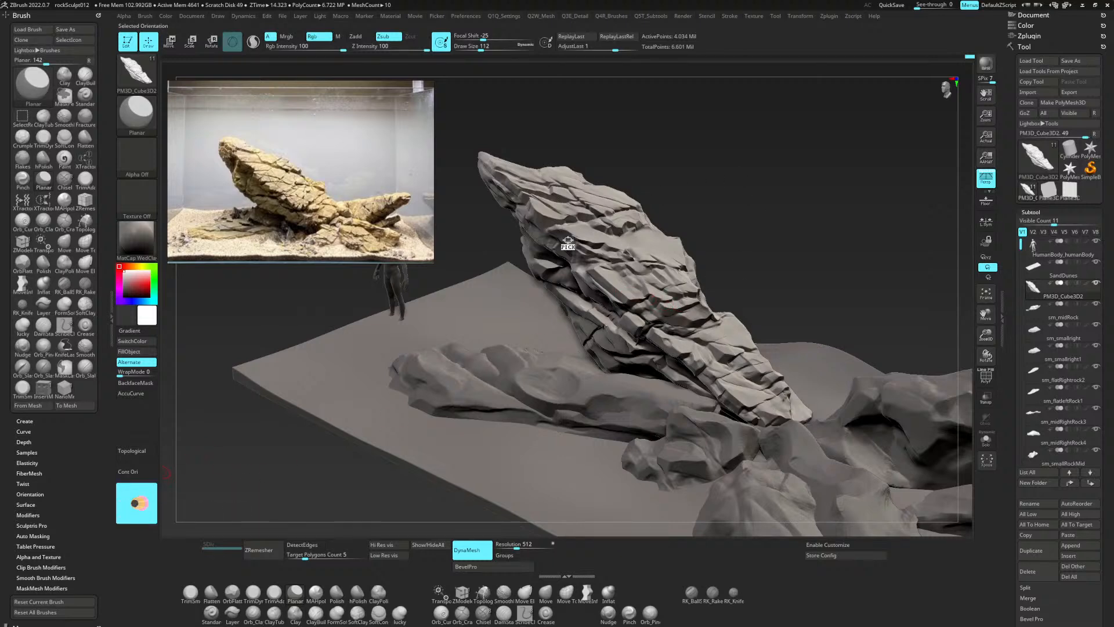
pyautogui.click(600, 247)
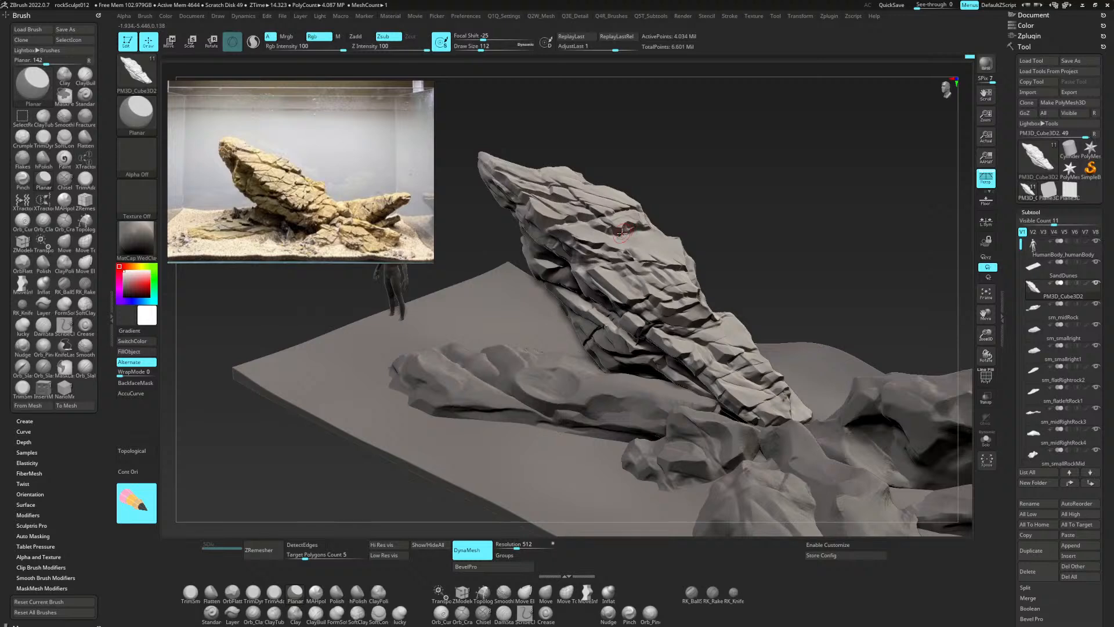
# Frame the rock scene beside the reference photo and take a screen snip covering both the photo and the sculpt.
pyautogui.keyDown('alt'); pyautogui.moveTo(772, 192); pyautogui.dragTo(720, 179); pyautogui.keyUp('alt')
pyautogui.moveTo(770, 213); pyautogui.dragTo(772, 221)
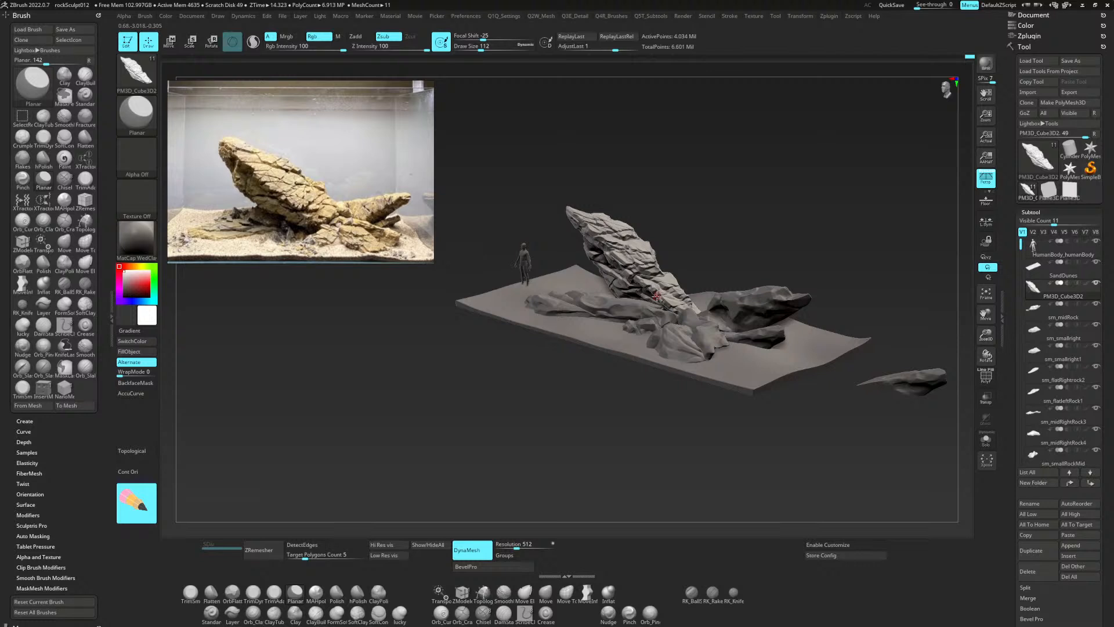
pyautogui.moveTo(719, 240); pyautogui.dragTo(604, 180)
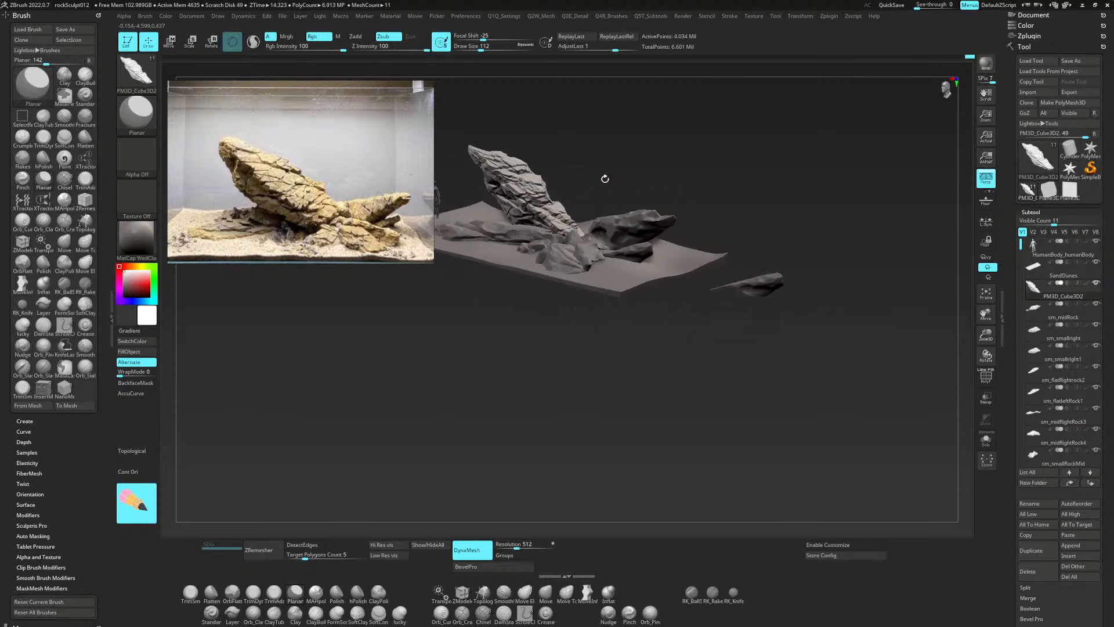
pyautogui.moveTo(284, 179); pyautogui.dragTo(321, 183, button='right')
pyautogui.moveTo(321, 183); pyautogui.dragTo(381, 190, button='middle')
pyautogui.moveTo(381, 190)
pyautogui.mouseDown(button='right')
pyautogui.moveTo(424, 198)
pyautogui.moveTo(399, 193)
pyautogui.mouseUp(button='right')
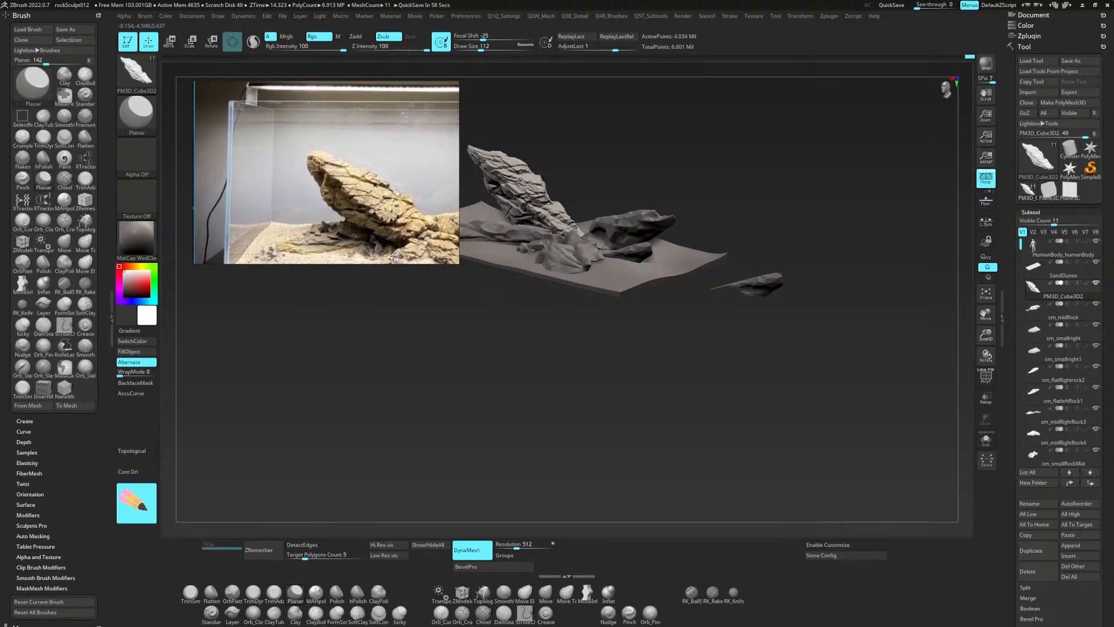
pyautogui.press('super+shift+s')
pyautogui.moveTo(296, 128); pyautogui.dragTo(268, 119)
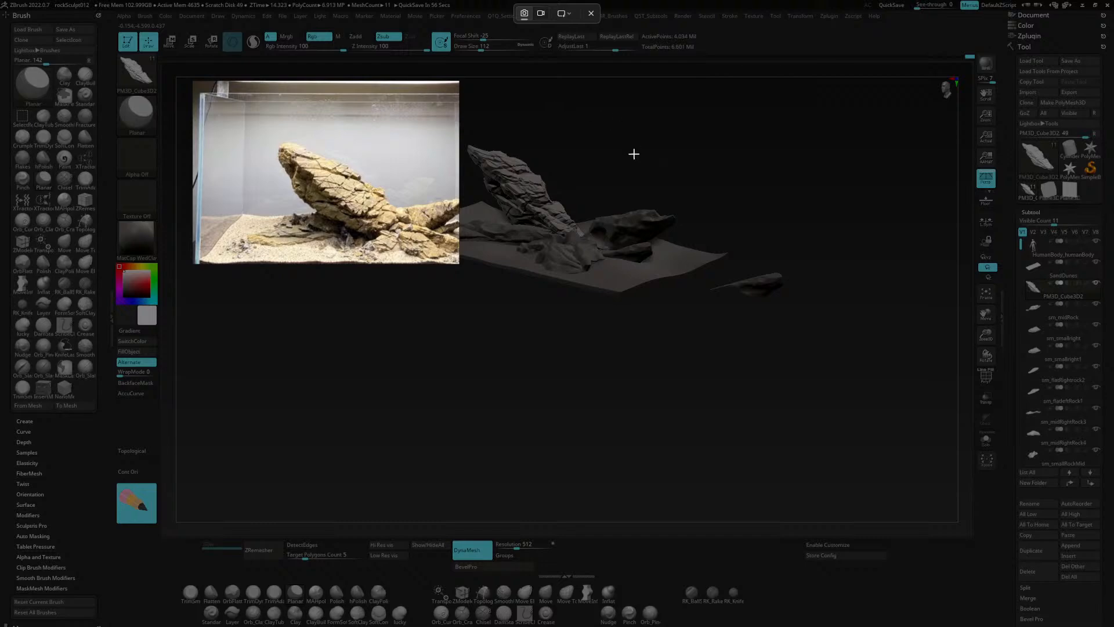
pyautogui.moveTo(648, 112); pyautogui.dragTo(248, 274)
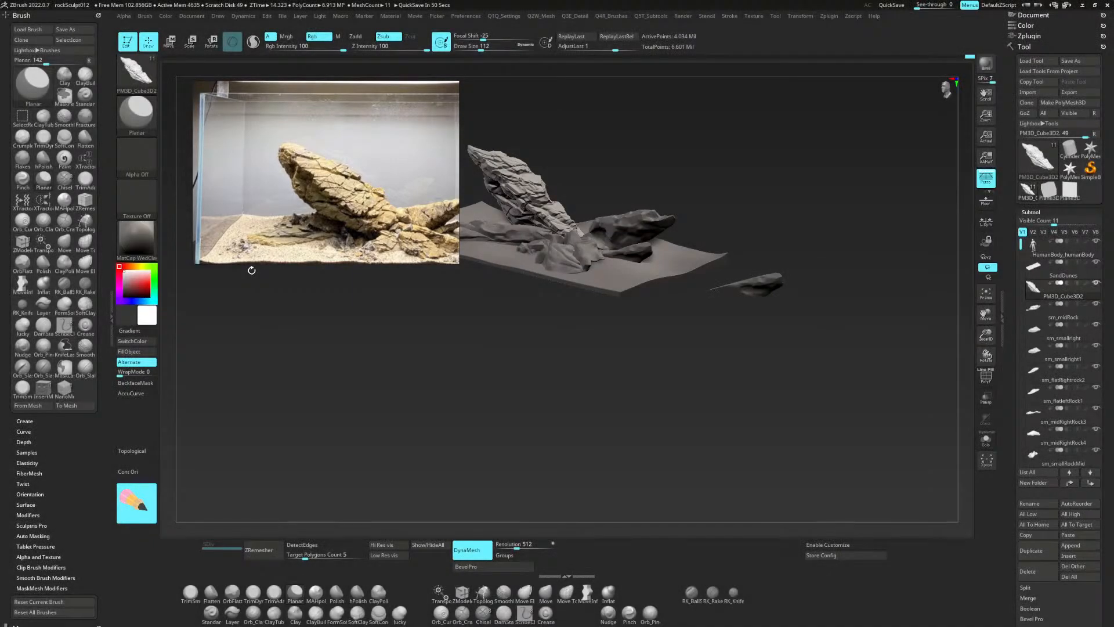
# Open Adobe Photoshop 2024 and create a new document from the Clipboard preset at 921 x 366 pixels.
pyautogui.press('super')
pyautogui.write('phot')
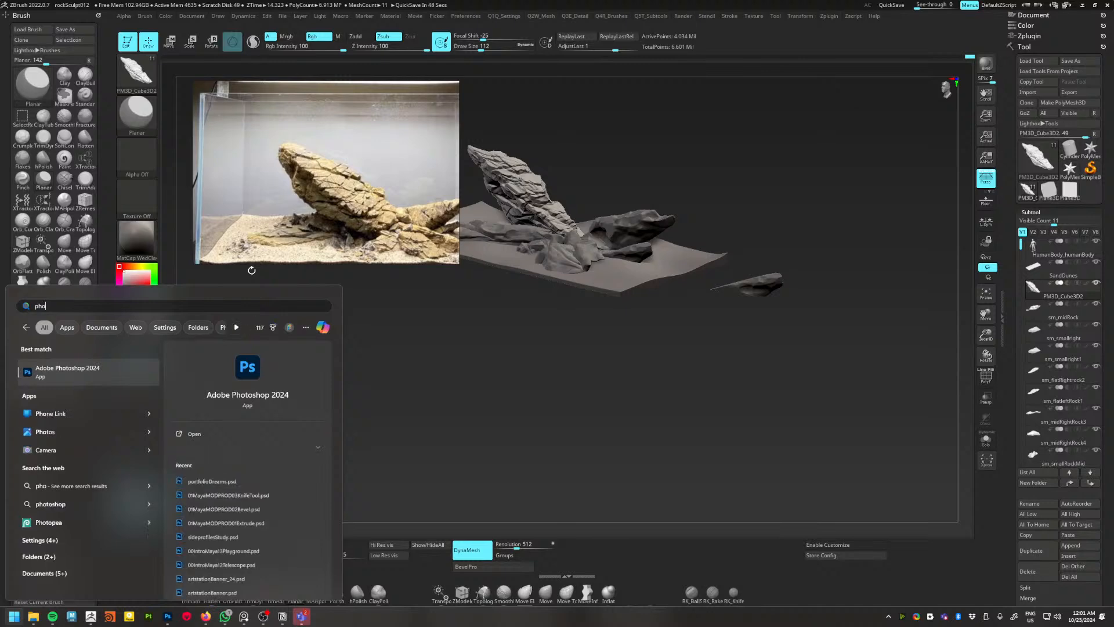
pyautogui.press('Return')
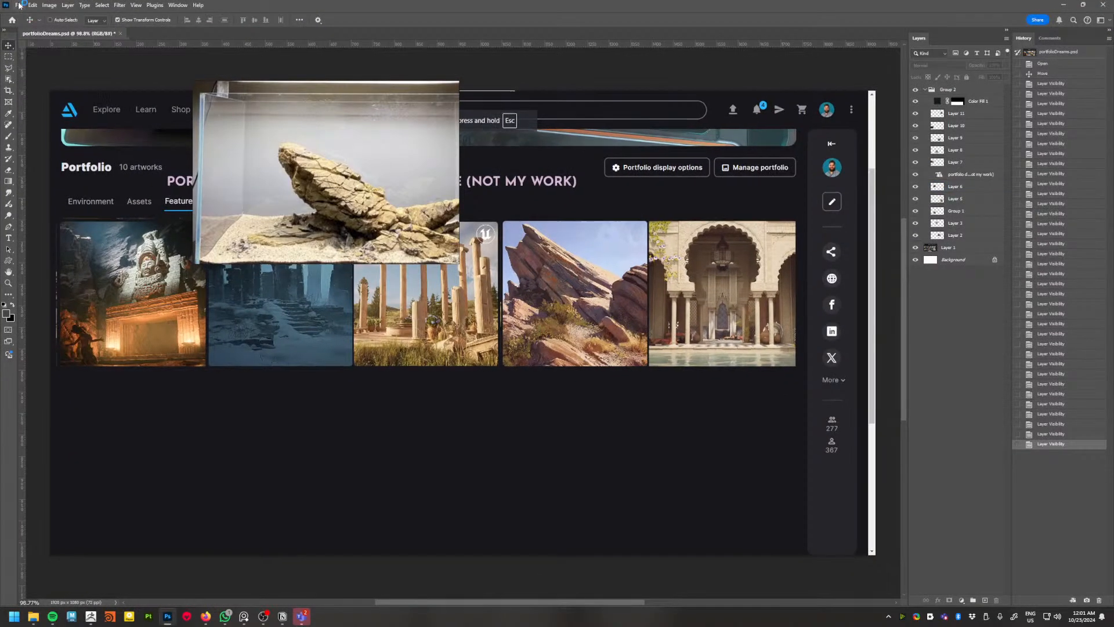
pyautogui.click(19, 5)
pyautogui.click(23, 16)
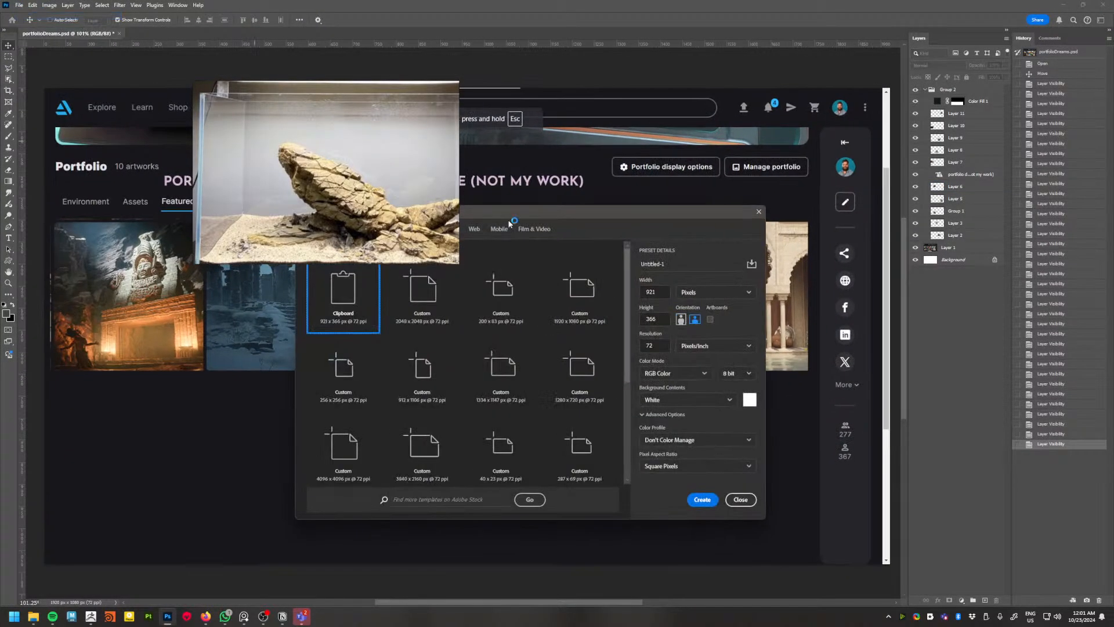
pyautogui.click(702, 500)
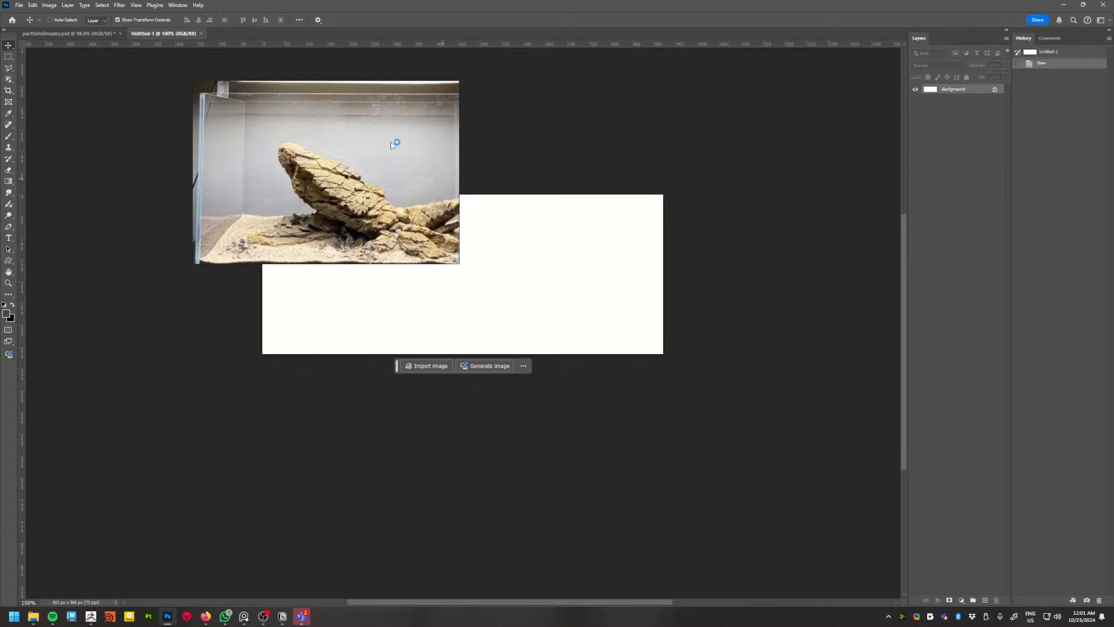
# Move the floating reference photo off the canvas, paste the snip, and extend the canvas with the Crop tool to make room beside the sculpt.
pyautogui.moveTo(391, 145); pyautogui.dragTo(84, 220, button='right')
pyautogui.click(154, 35)
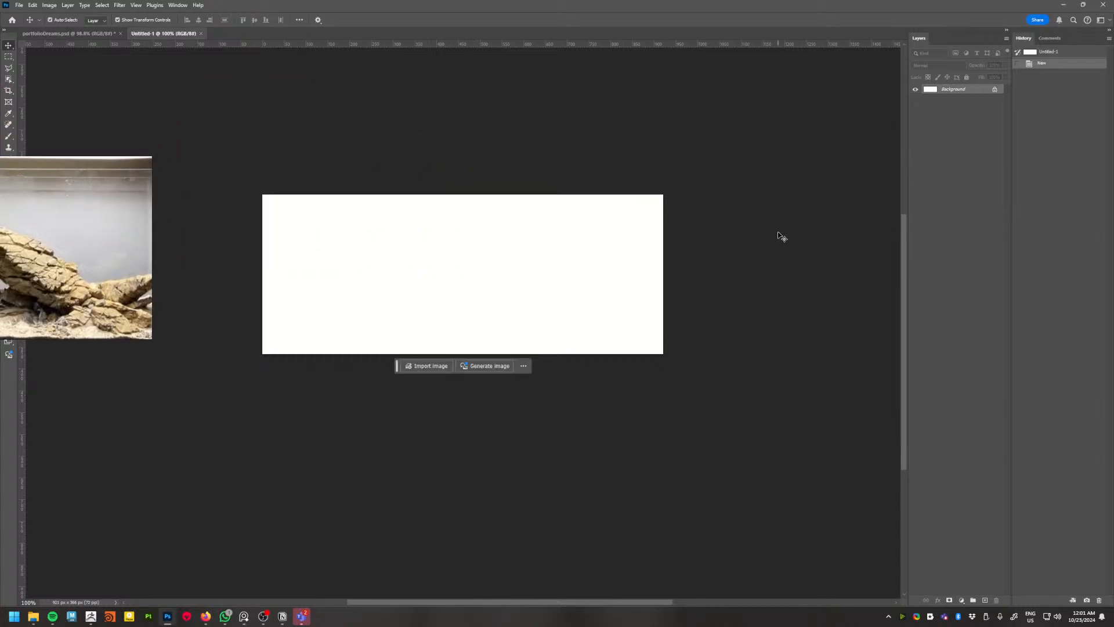
pyautogui.hotkey('ctrl', 'v')
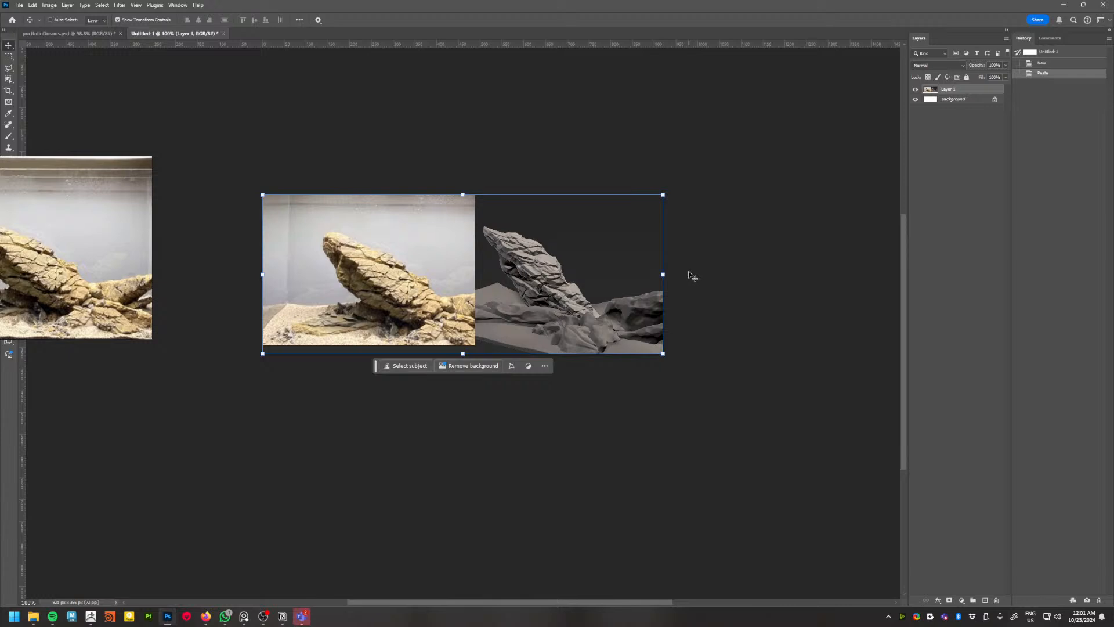
pyautogui.press('c')
pyautogui.moveTo(663, 274); pyautogui.dragTo(763, 274)
pyautogui.press('Return')
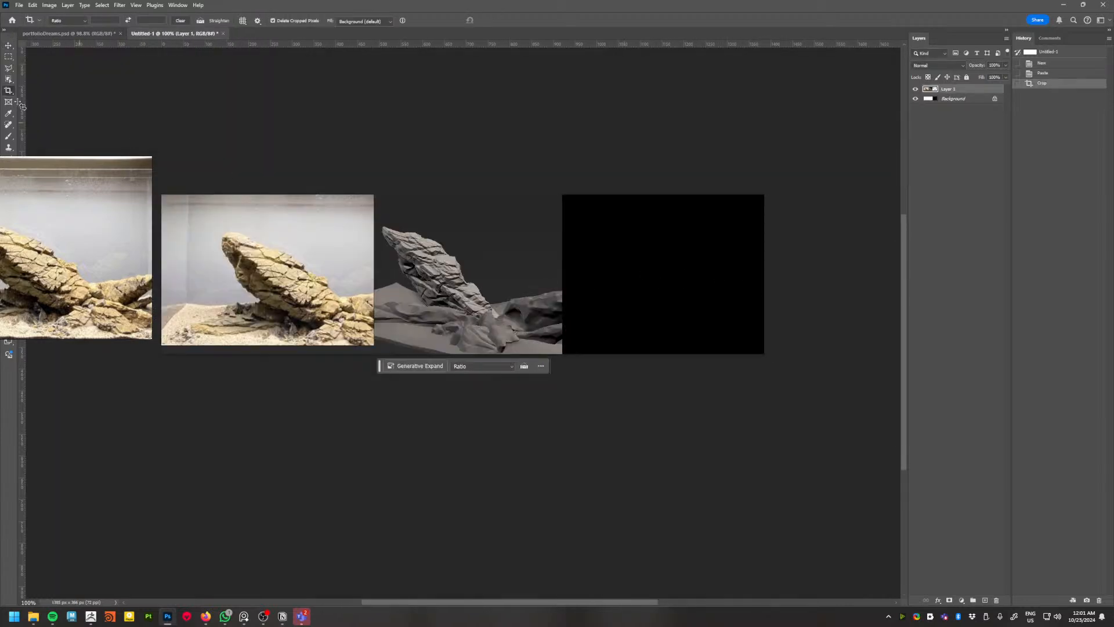
# Marquee the sculpted rock, copy it merged, paste it in place, and move the copy over to the canvas's empty side.
pyautogui.press('m')
pyautogui.keyDown('alt'); pyautogui.scroll(1, 425, 235); pyautogui.keyUp('alt')
pyautogui.moveTo(374, 217); pyautogui.dragTo(522, 350)
pyautogui.click(33, 6)
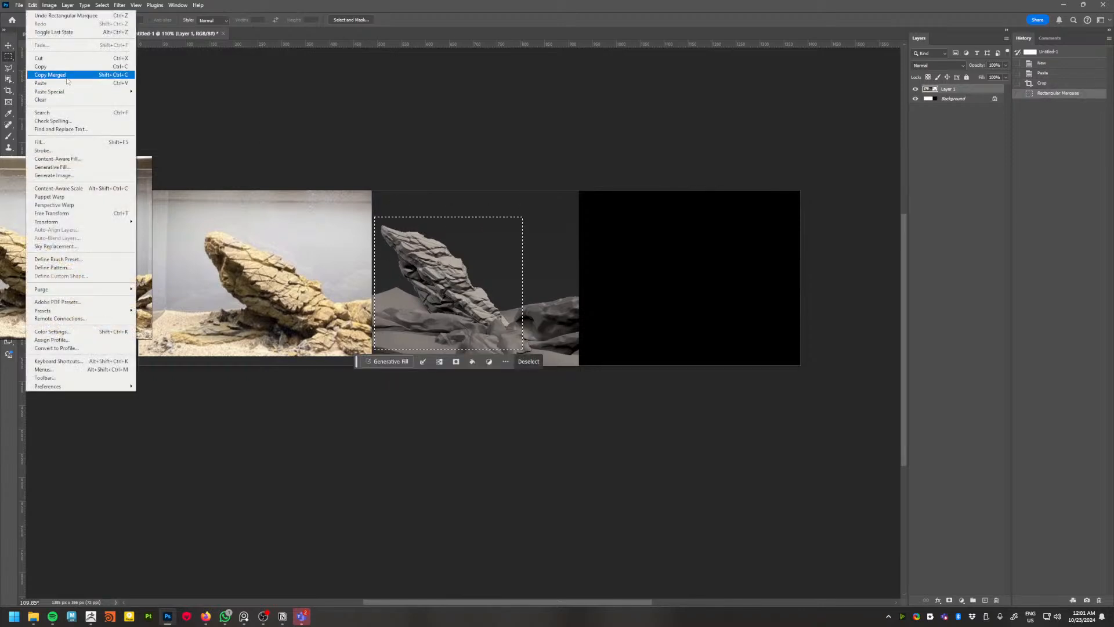
pyautogui.click(65, 75)
pyautogui.hotkey('ctrl', 'd')
pyautogui.hotkey('ctrl', 'shift', 'v')
pyautogui.press('v')
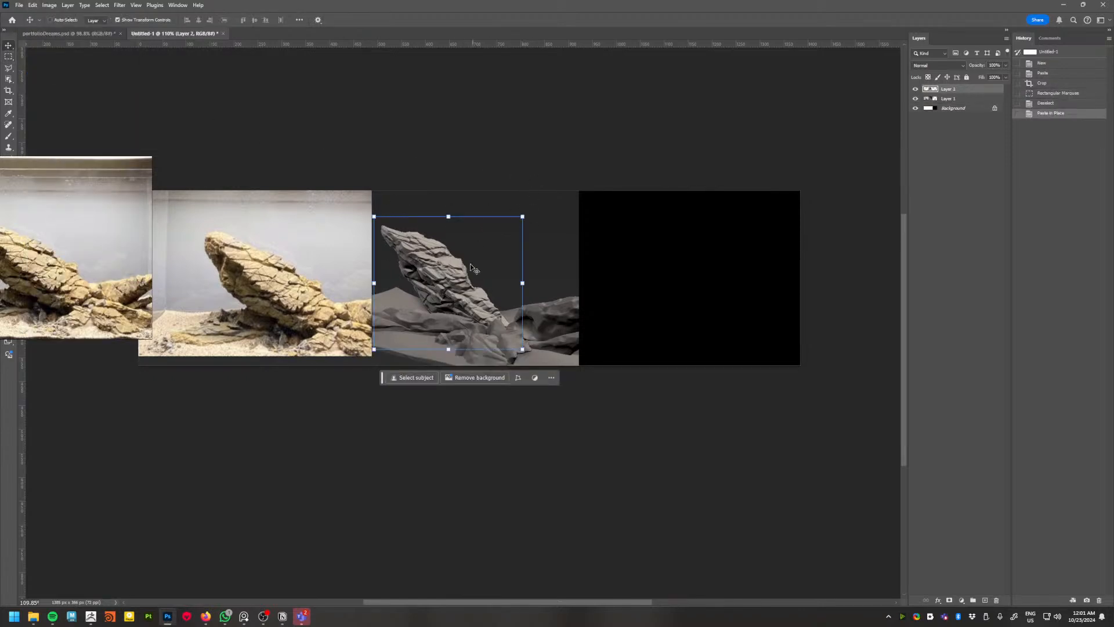
pyautogui.moveTo(449, 283); pyautogui.dragTo(599, 283)
pyautogui.moveTo(506, 265); pyautogui.dragTo(617, 279)
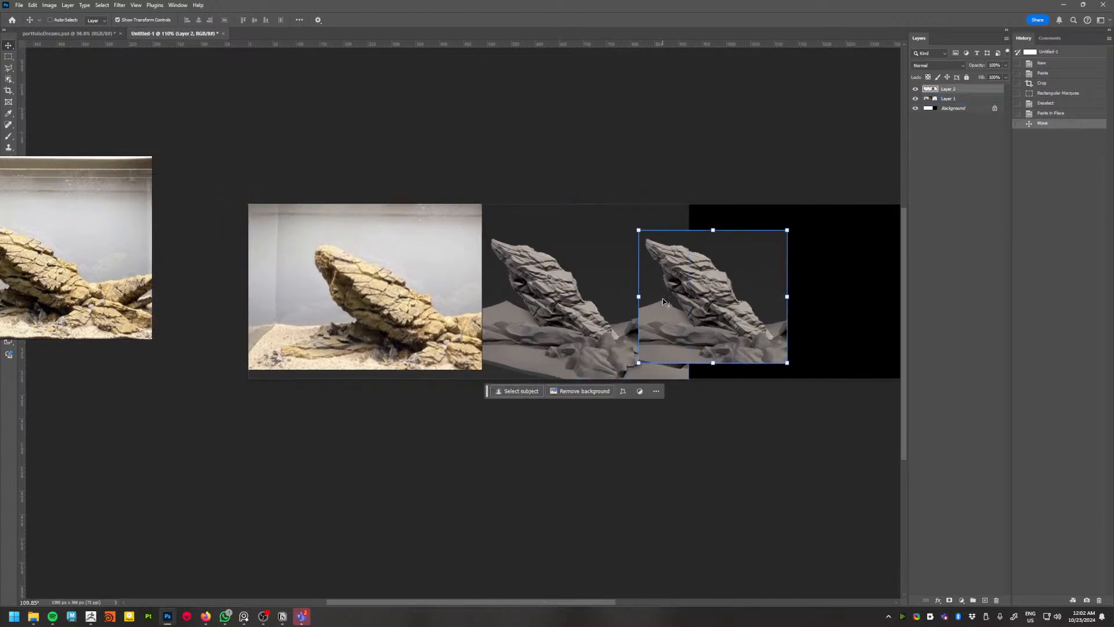
# Sample a grey from the rock with the Brush tool, shrink the brush, and paint over small details near the first sculpt's tip and upper face.
pyautogui.press('b')
pyautogui.keyDown('alt'); pyautogui.click(718, 276); pyautogui.keyUp('alt')
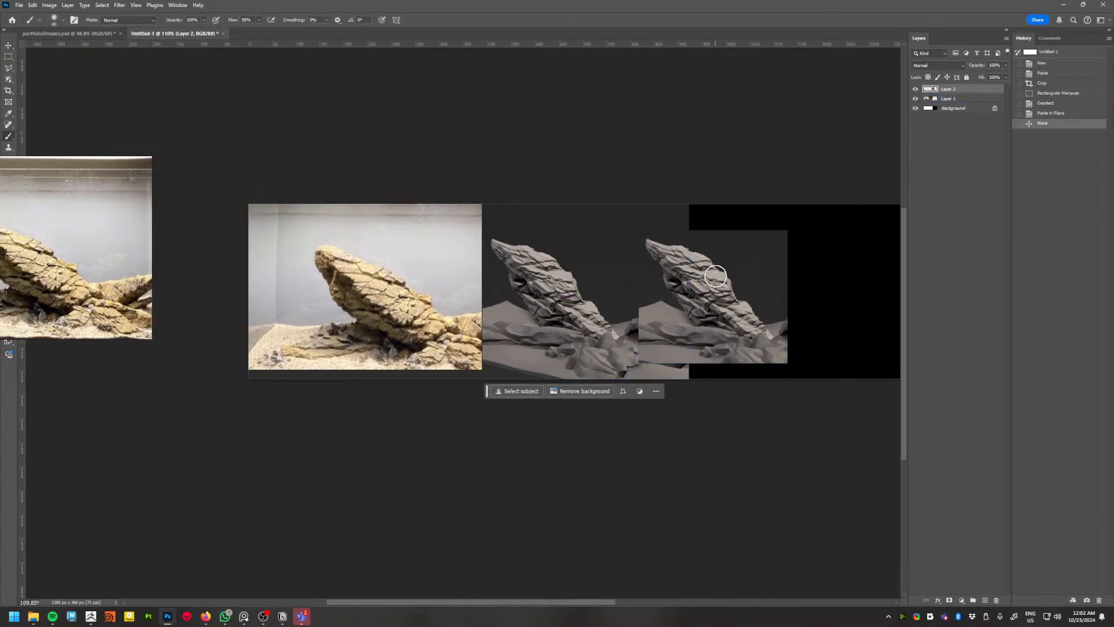
pyautogui.press('[')
pyautogui.press('[')
pyautogui.press('[')
pyautogui.press('[')
pyautogui.press('[')
pyautogui.press('[')
pyautogui.press('[')
pyautogui.keyDown('alt'); pyautogui.scroll(-1, 333, 246); pyautogui.keyUp('alt')
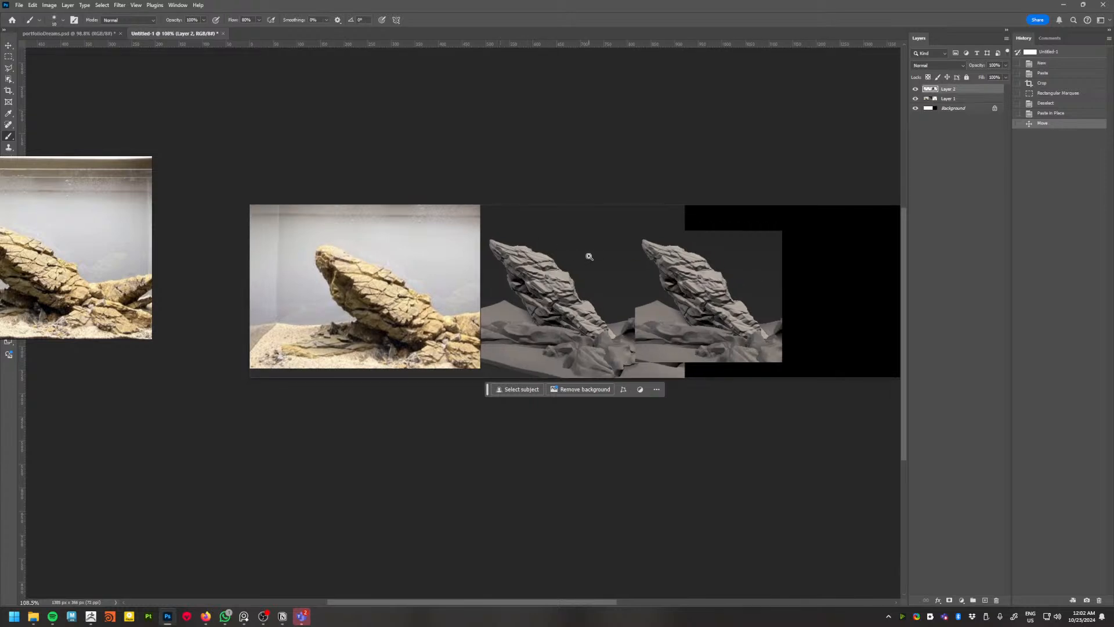
pyautogui.keyDown('alt'); pyautogui.scroll(4, 587, 251); pyautogui.keyUp('alt')
pyautogui.moveTo(573, 273); pyautogui.dragTo(562, 275)
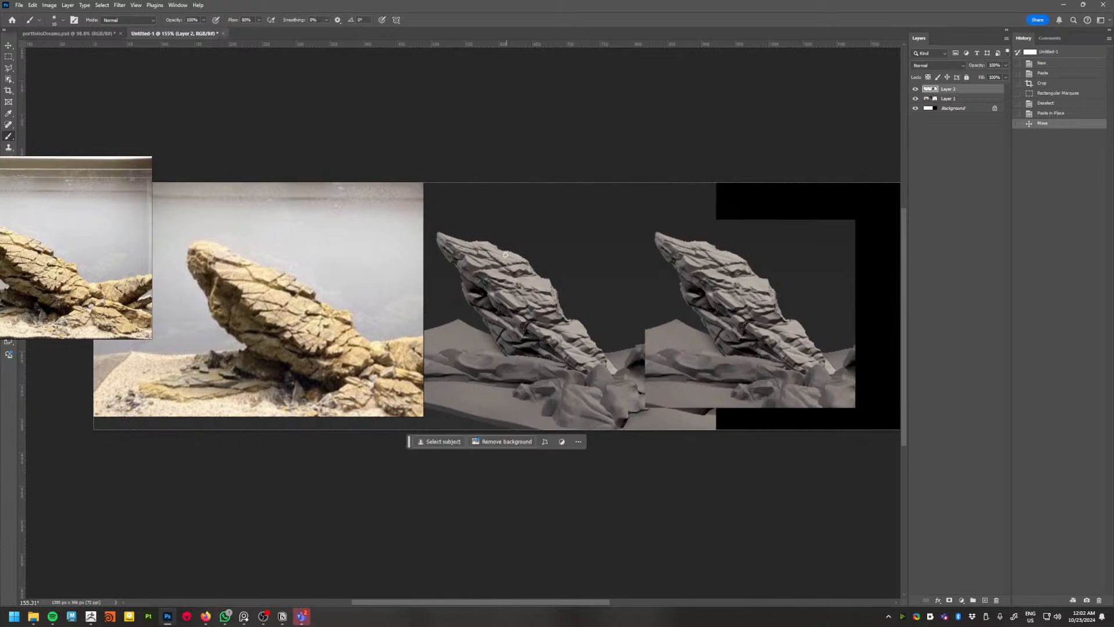
pyautogui.moveTo(496, 252); pyautogui.dragTo(506, 257)
pyautogui.moveTo(496, 253); pyautogui.dragTo(519, 261)
pyautogui.moveTo(519, 261); pyautogui.dragTo(529, 264)
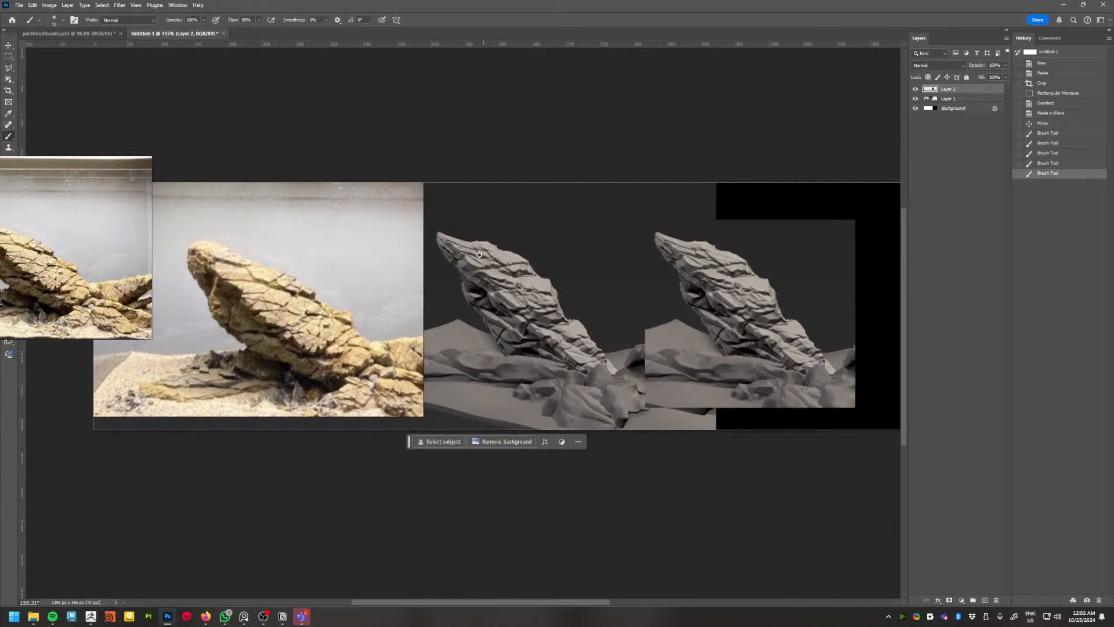
pyautogui.moveTo(457, 244); pyautogui.dragTo(460, 246)
pyautogui.moveTo(449, 241); pyautogui.dragTo(469, 250)
pyautogui.moveTo(459, 246); pyautogui.dragTo(465, 249)
pyautogui.moveTo(450, 248); pyautogui.dragTo(453, 250)
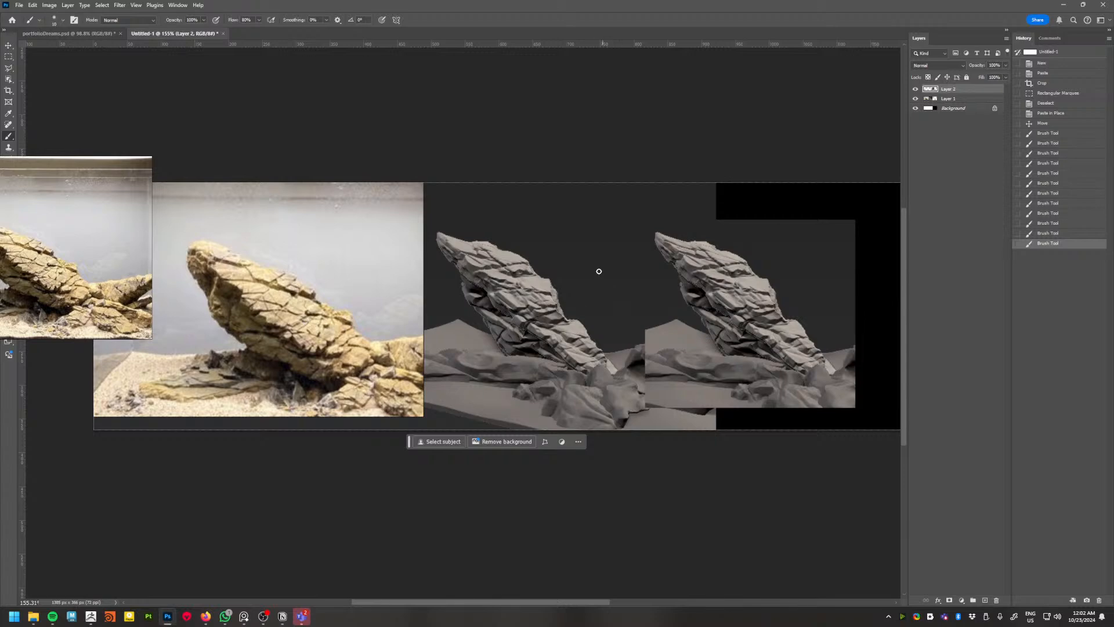
# Paint over the small cracks on the lower part of the first sculpted rock with sampled greys.
pyautogui.moveTo(562, 334); pyautogui.dragTo(582, 333)
pyautogui.moveTo(571, 327); pyautogui.dragTo(583, 330)
pyautogui.moveTo(574, 324); pyautogui.dragTo(584, 329)
pyautogui.moveTo(576, 325)
pyautogui.mouseDown()
pyautogui.moveTo(586, 329)
pyautogui.moveTo(572, 353)
pyautogui.mouseUp()
pyautogui.keyDown('alt'); pyautogui.click(579, 328); pyautogui.keyUp('alt')
pyautogui.moveTo(563, 345); pyautogui.dragTo(581, 355)
pyautogui.moveTo(574, 346); pyautogui.dragTo(588, 343)
pyautogui.moveTo(580, 346); pyautogui.dragTo(583, 337)
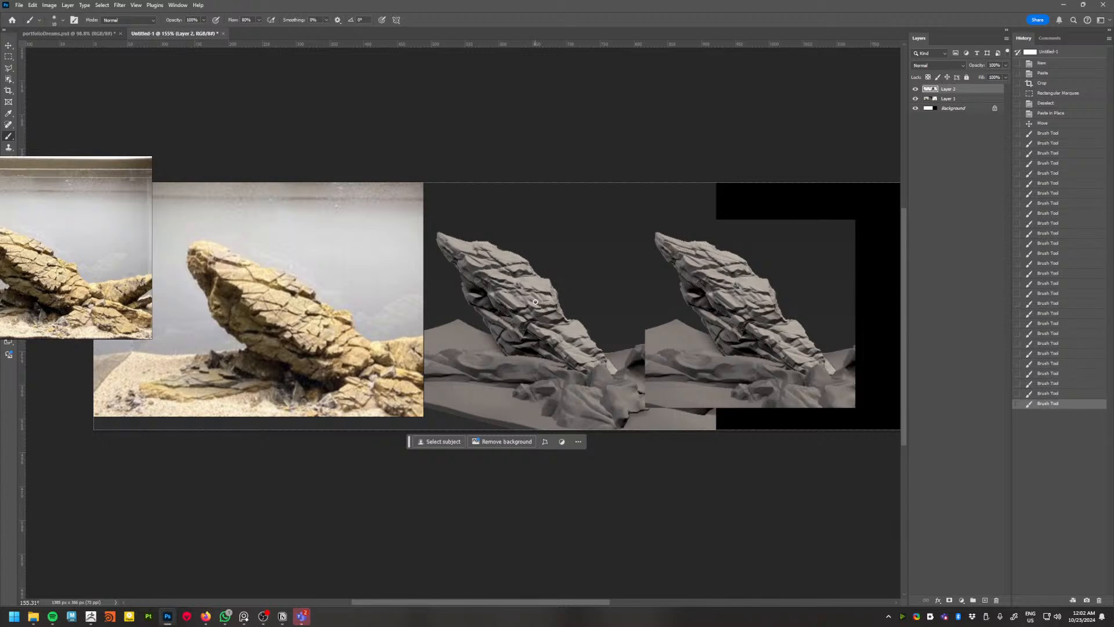
# Paint over the busy layered cracks across the middle of the first sculpted rock, resampling its grey tones.
pyautogui.moveTo(535, 301); pyautogui.dragTo(543, 300)
pyautogui.moveTo(536, 301); pyautogui.dragTo(546, 297)
pyautogui.moveTo(536, 298); pyautogui.dragTo(543, 300)
pyautogui.moveTo(533, 296)
pyautogui.mouseDown()
pyautogui.moveTo(544, 300)
pyautogui.moveTo(499, 281)
pyautogui.mouseUp()
pyautogui.moveTo(492, 284); pyautogui.dragTo(504, 290)
pyautogui.moveTo(506, 293); pyautogui.dragTo(523, 296)
pyautogui.moveTo(512, 300); pyautogui.dragTo(513, 290)
pyautogui.keyDown('alt'); pyautogui.click(545, 317); pyautogui.keyUp('alt')
pyautogui.moveTo(510, 289); pyautogui.dragTo(522, 294)
pyautogui.moveTo(517, 291); pyautogui.dragTo(528, 295)
pyautogui.moveTo(520, 292)
pyautogui.mouseDown()
pyautogui.moveTo(529, 294)
pyautogui.moveTo(501, 284)
pyautogui.mouseUp()
# Compare the painted-over rock with the unpainted copy and the reference photo at several zoom levels.
pyautogui.keyDown('ctrl'); pyautogui.moveTo(626, 275); pyautogui.dragTo(598, 258); pyautogui.keyUp('ctrl')
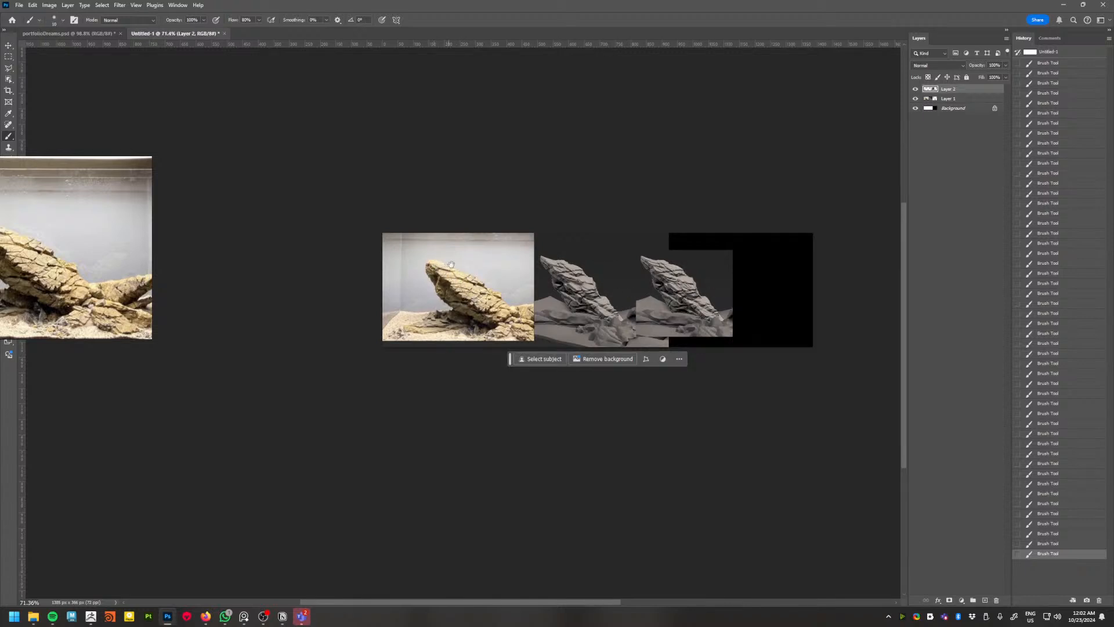
pyautogui.moveTo(504, 292)
pyautogui.keyDown('ctrl'); pyautogui.mouseDown()
pyautogui.moveTo(472, 278)
pyautogui.moveTo(515, 302)
pyautogui.mouseUp(); pyautogui.keyUp('ctrl')
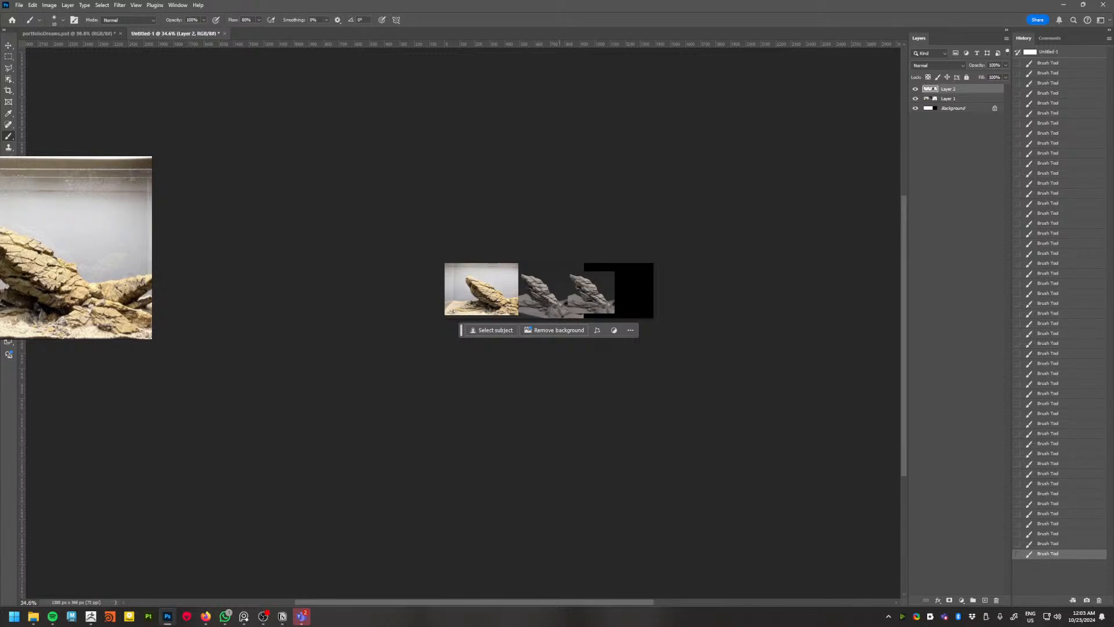
pyautogui.keyDown('alt'); pyautogui.scroll(3, 564, 311); pyautogui.keyUp('alt')
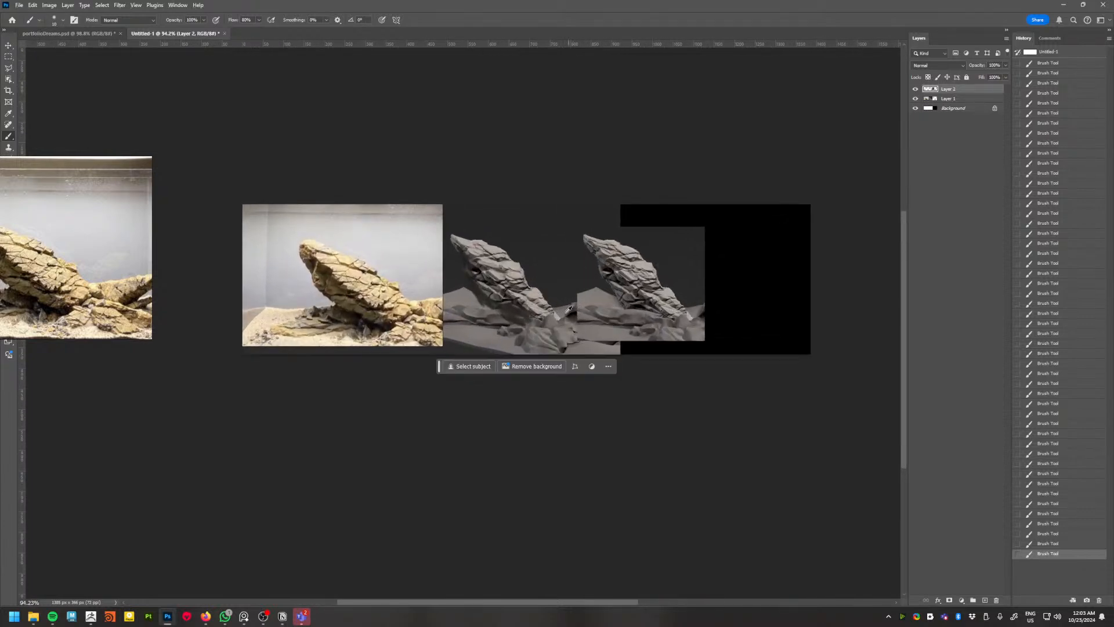
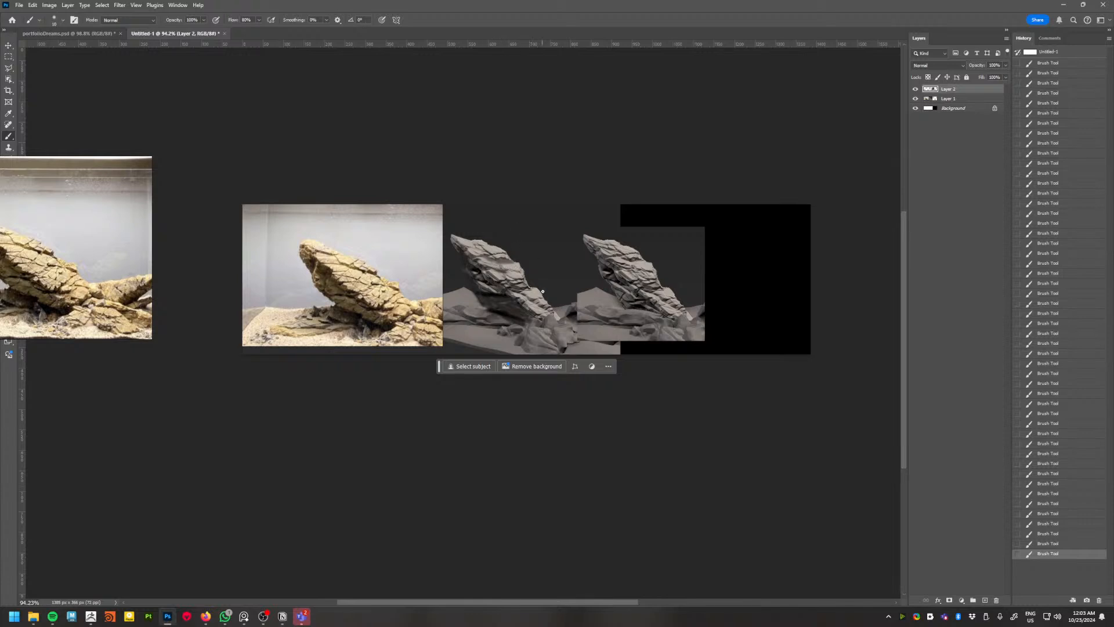
pyautogui.keyDown('alt'); pyautogui.click(496, 295); pyautogui.keyUp('alt')
pyautogui.keyDown('alt'); pyautogui.scroll(-3, 590, 274); pyautogui.keyUp('alt')
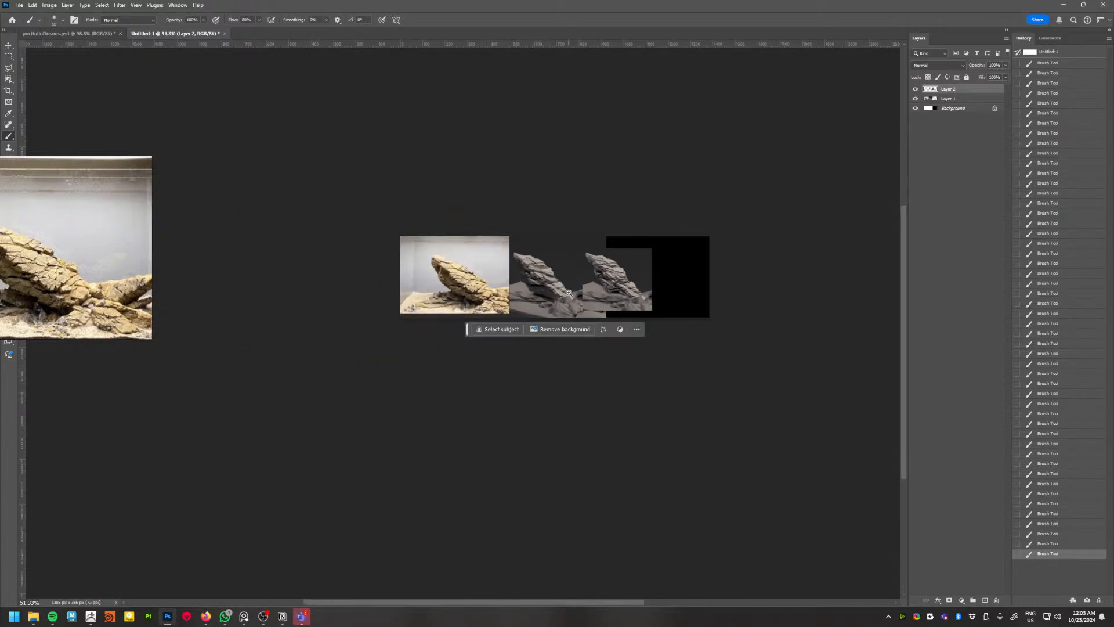
pyautogui.keyDown('alt'); pyautogui.scroll(5, 591, 273); pyautogui.keyUp('alt')
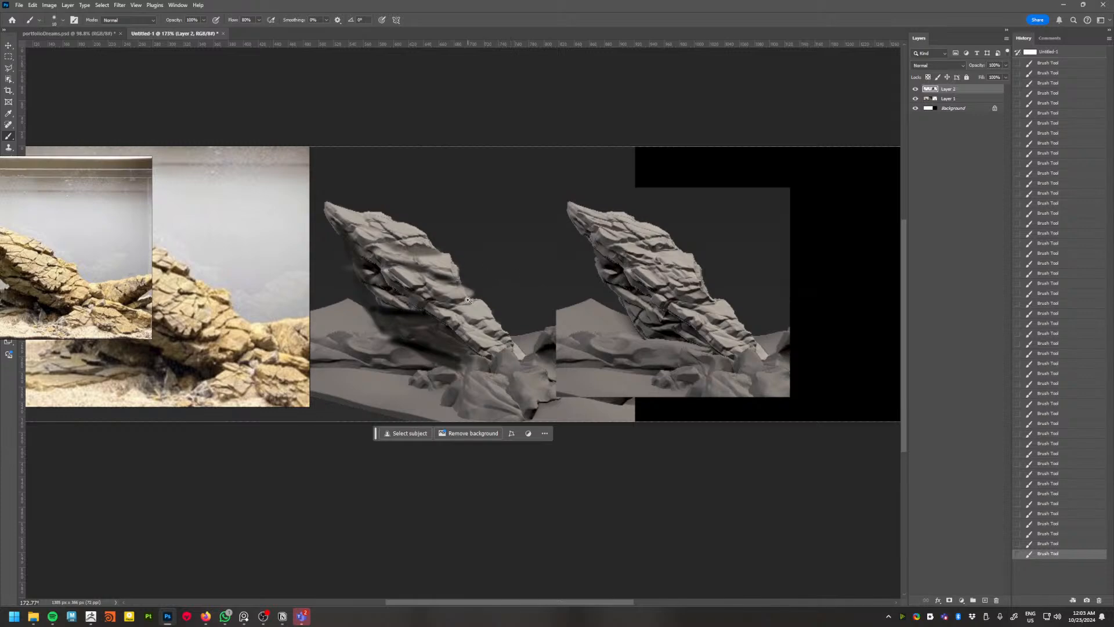
pyautogui.moveTo(469, 284); pyautogui.dragTo(561, 276)
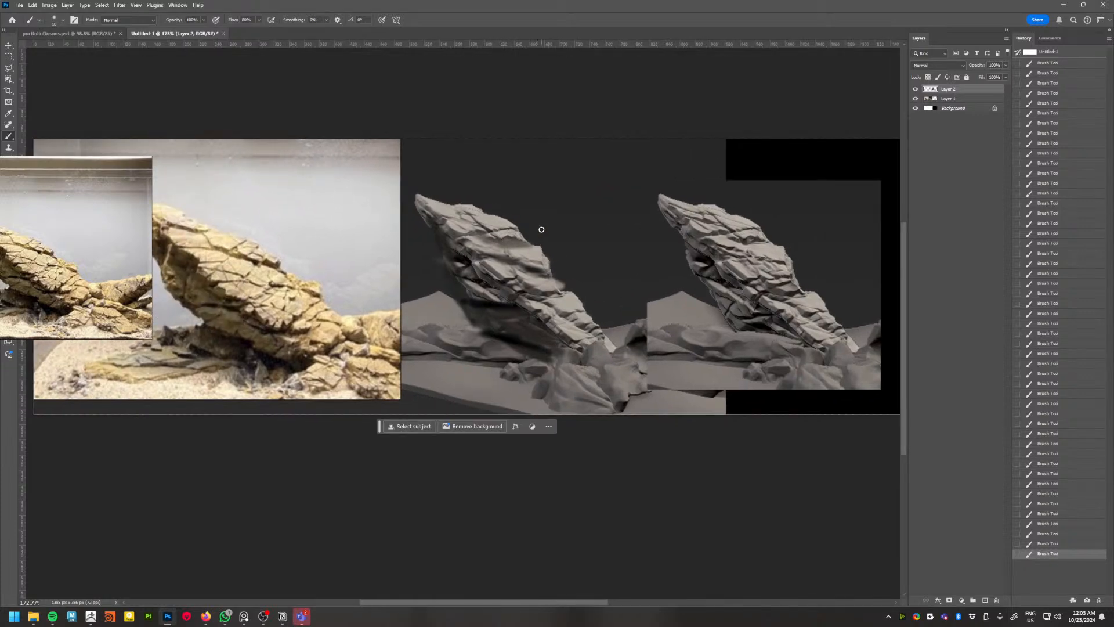
pyautogui.keyDown('alt'); pyautogui.scroll(3, 373, 2); pyautogui.keyUp('alt')
# Return to ZBrush and frame the tall rock's front face up close.
pyautogui.click(1063, 5)
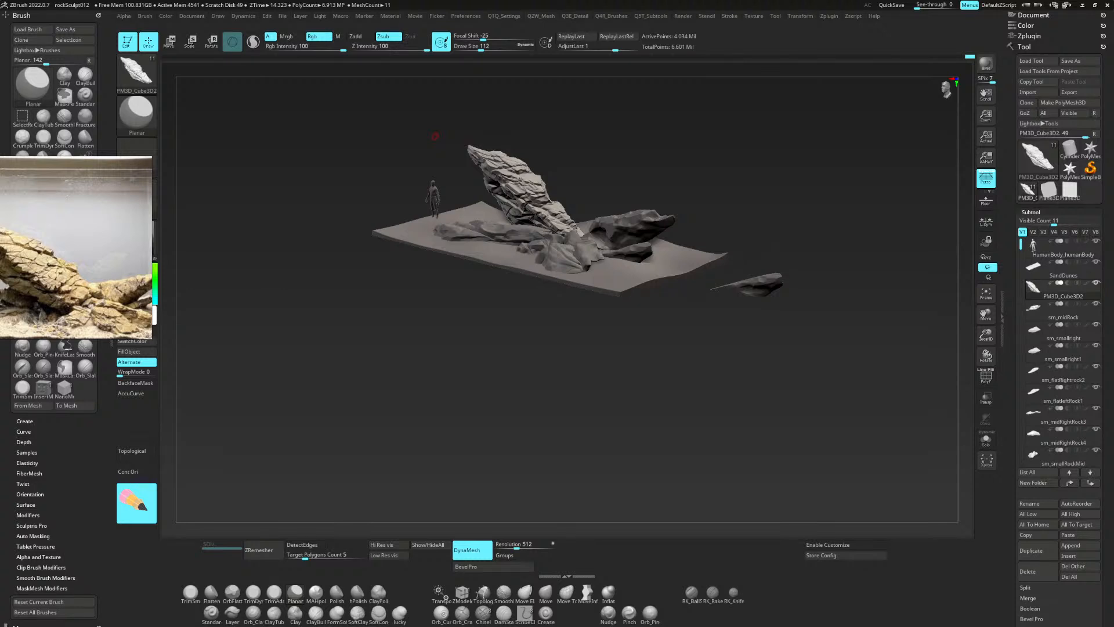
pyautogui.moveTo(667, 379); pyautogui.dragTo(522, 224)
pyautogui.keyDown('alt'); pyautogui.moveTo(699, 169); pyautogui.dragTo(775, 251); pyautogui.keyUp('alt')
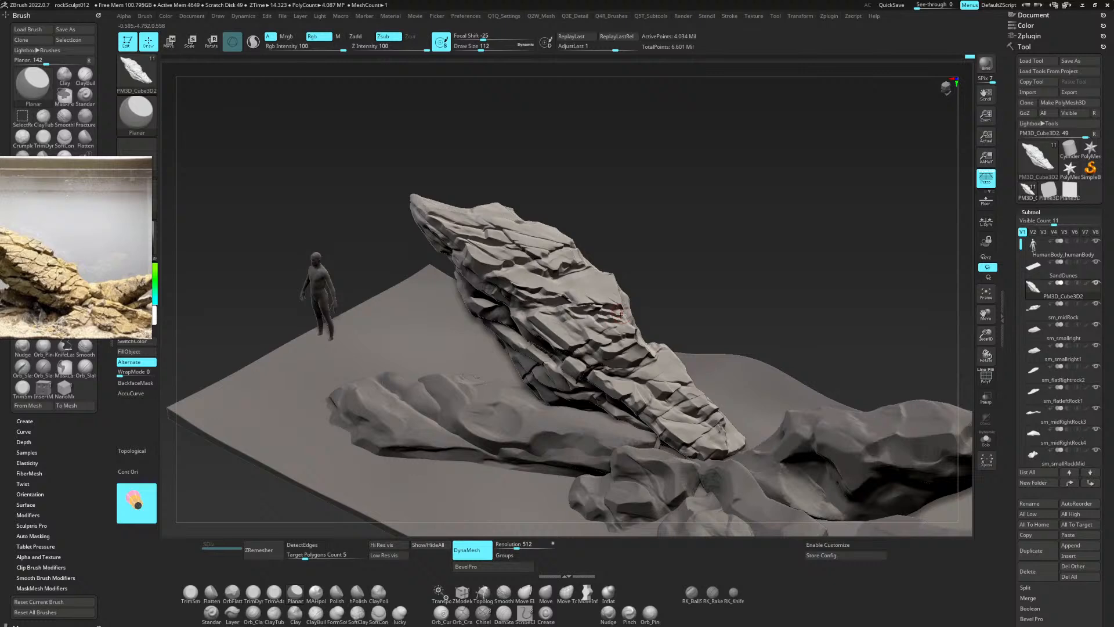
# Switch to hPolish, undo the last change on the tall rock, and return to the Planar brush.
pyautogui.press('h')
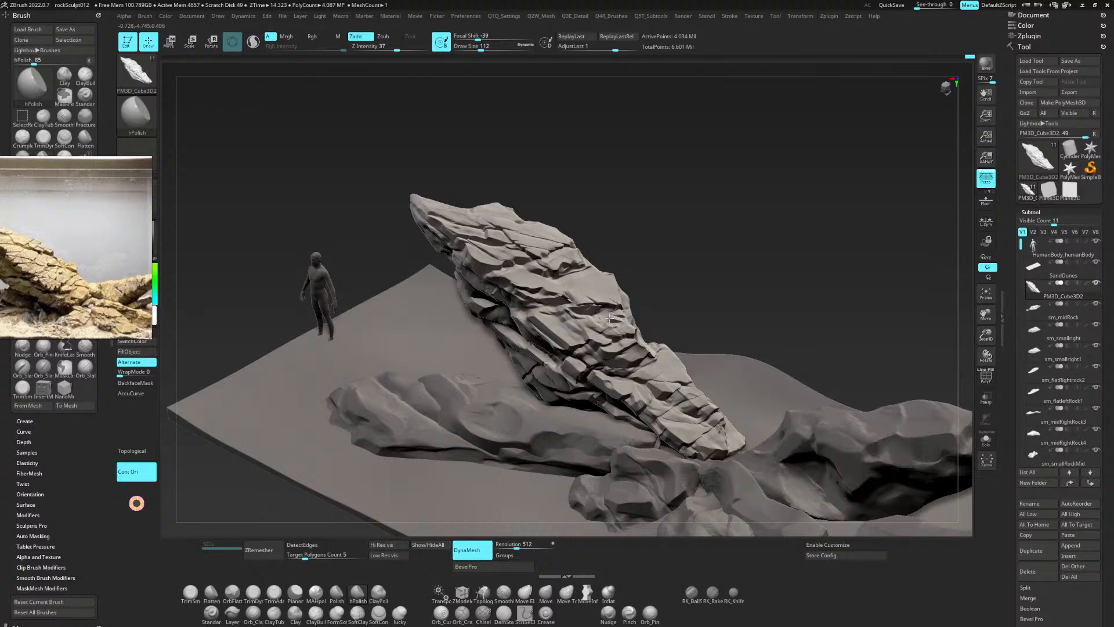
pyautogui.hotkey('ctrl', 'z')
pyautogui.press('ctrl')
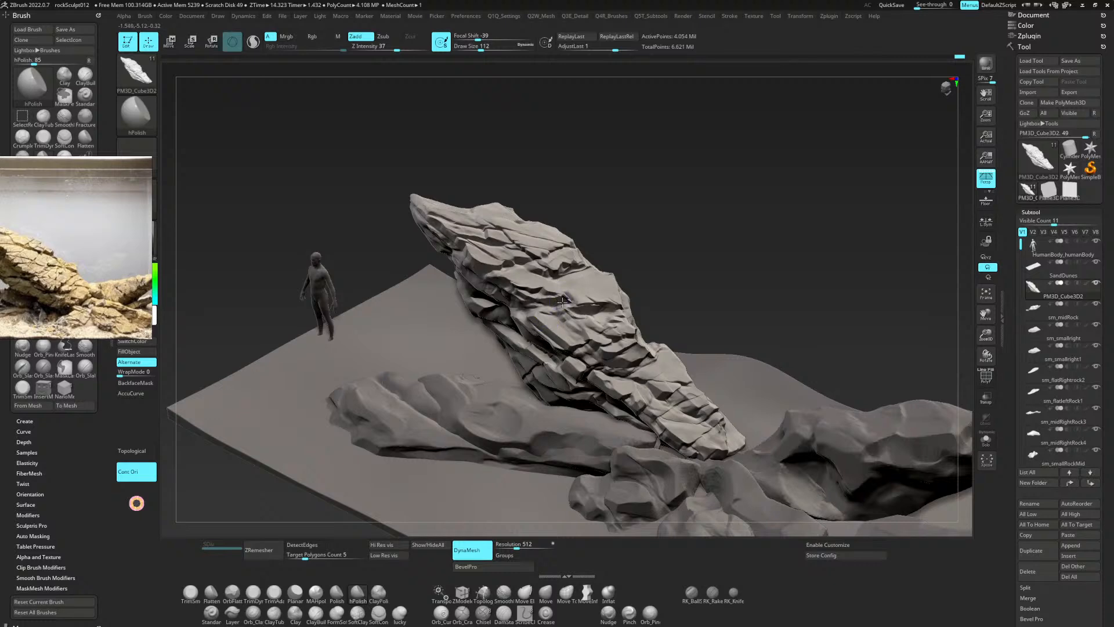
pyautogui.press('2')
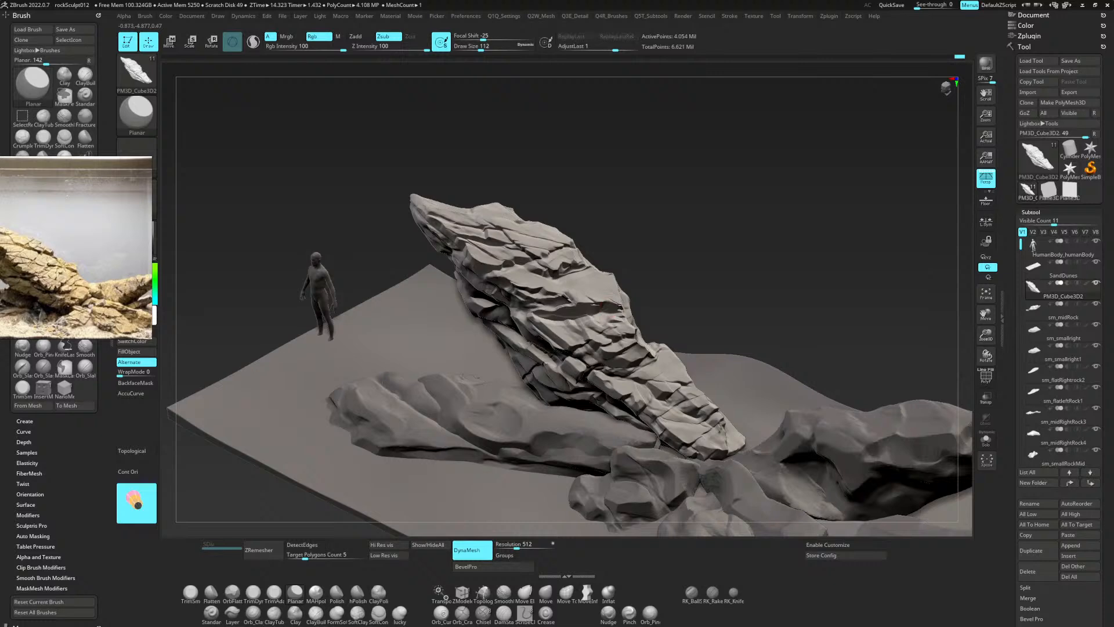
# Polish the planes on the tall rock's middle with hPolish, then switch back to the Planar brush.
pyautogui.press('b')
pyautogui.press('h')
pyautogui.press('p')
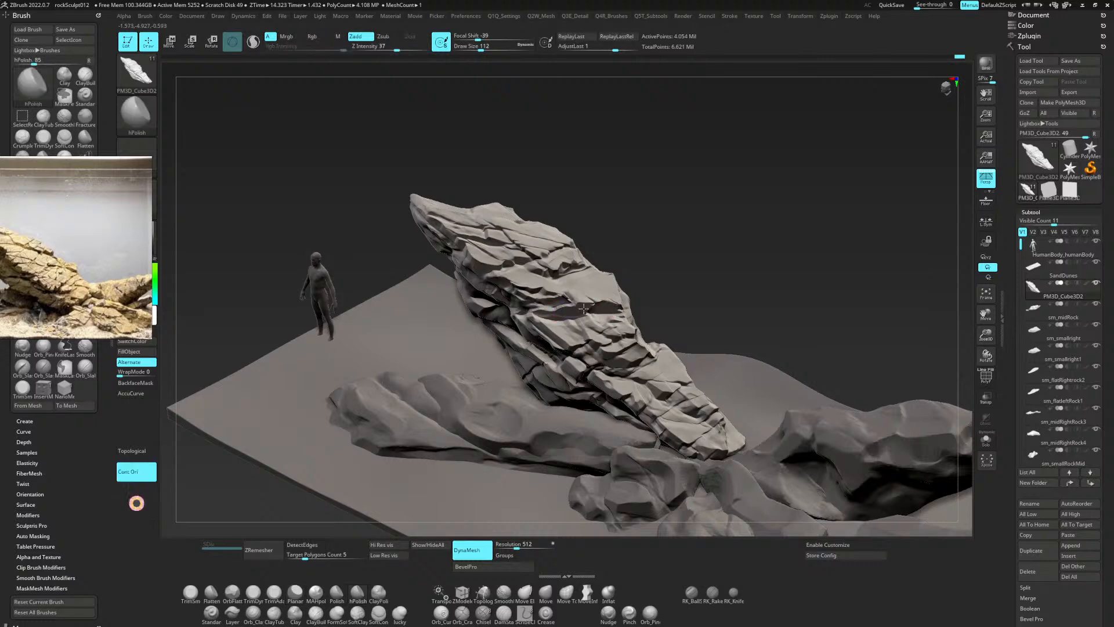
pyautogui.moveTo(611, 306); pyautogui.dragTo(635, 305)
pyautogui.press('b')
pyautogui.press('p')
pyautogui.press('l')
pyautogui.moveTo(656, 239)
pyautogui.mouseDown()
pyautogui.moveTo(724, 239)
pyautogui.moveTo(722, 280)
pyautogui.mouseUp()
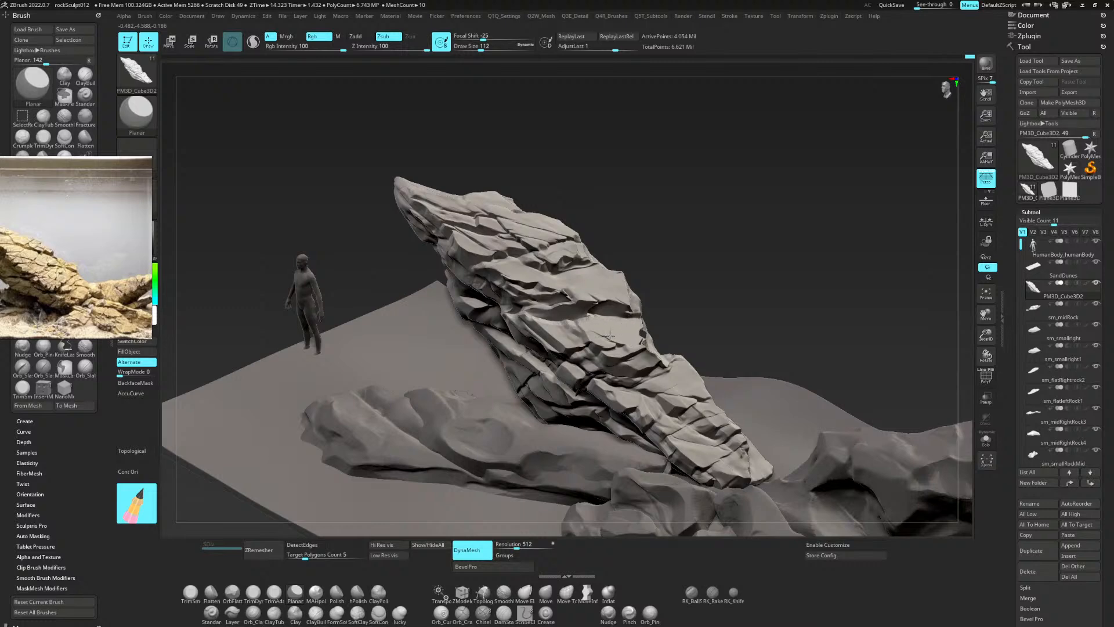
# Polish the planes along the tall rock's right edge with hPolish and remesh the sculpt with DynaMesh.
pyautogui.press('b')
pyautogui.press('h')
pyautogui.press('p')
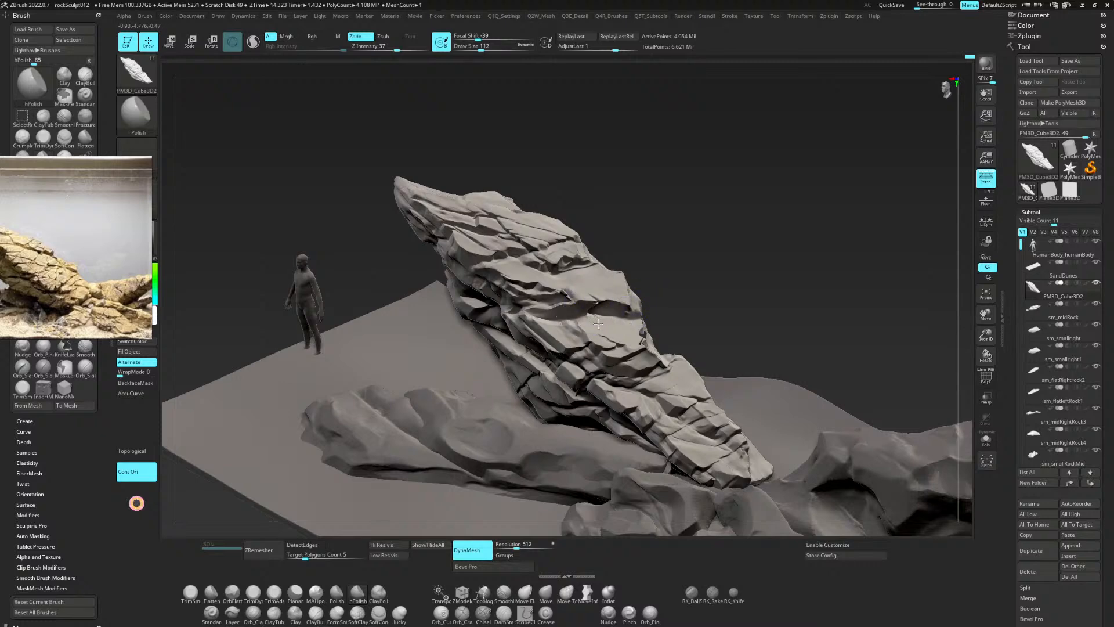
pyautogui.keyDown('ctrl'); pyautogui.moveTo(776, 218); pyautogui.dragTo(732, 297); pyautogui.keyUp('ctrl')
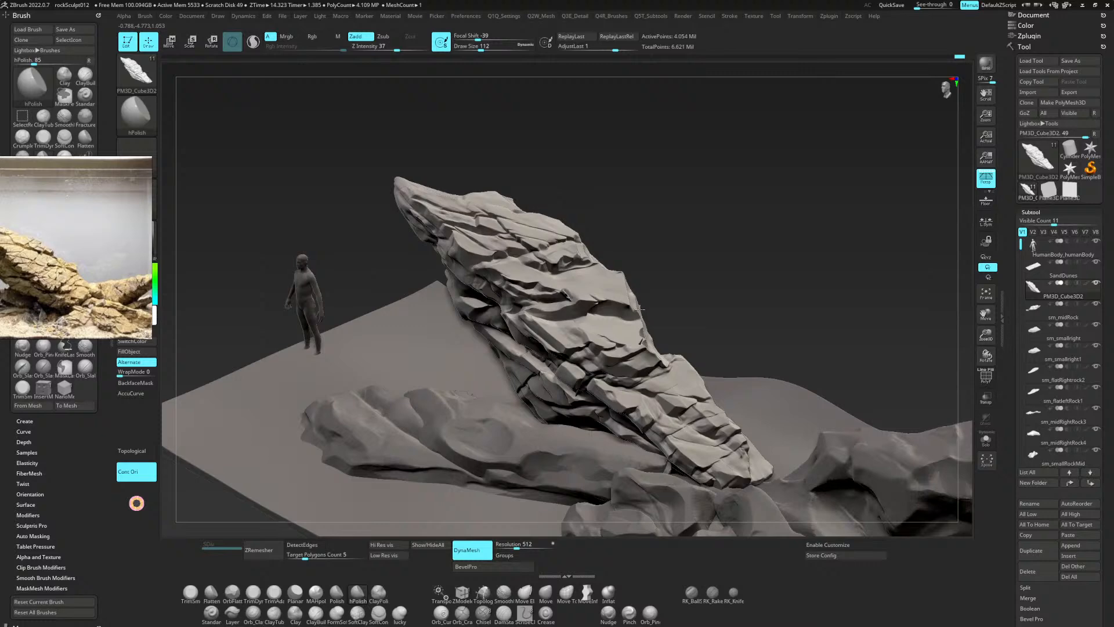
# Flatten the tall rock's lower front with the Planar brush, using an orientation picked from the rock's surface.
pyautogui.press('b')
pyautogui.press('p')
pyautogui.press('l')
pyautogui.moveTo(791, 267)
pyautogui.keyDown('alt'); pyautogui.mouseDown()
pyautogui.moveTo(738, 226)
pyautogui.moveTo(784, 237)
pyautogui.mouseUp(); pyautogui.keyUp('alt')
pyautogui.moveTo(723, 306)
pyautogui.keyDown('alt'); pyautogui.mouseDown()
pyautogui.moveTo(764, 306)
pyautogui.moveTo(773, 264)
pyautogui.mouseUp(); pyautogui.keyUp('alt')
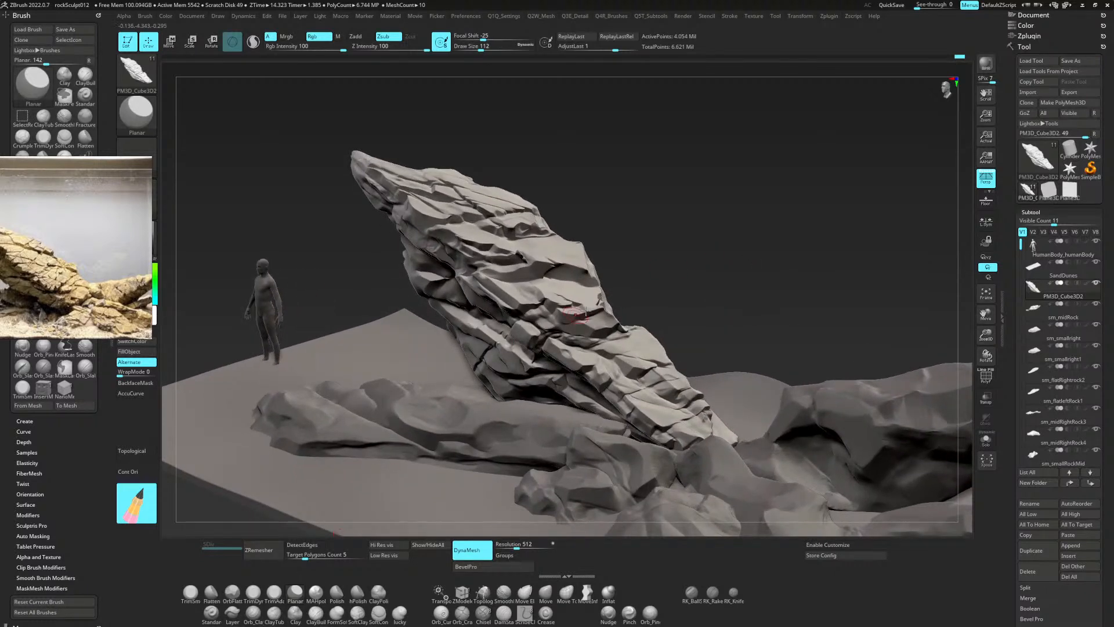
pyautogui.moveTo(139, 497)
pyautogui.mouseDown()
pyautogui.moveTo(497, 341)
pyautogui.moveTo(633, 369)
pyautogui.moveTo(627, 383)
pyautogui.moveTo(610, 374)
pyautogui.mouseUp()
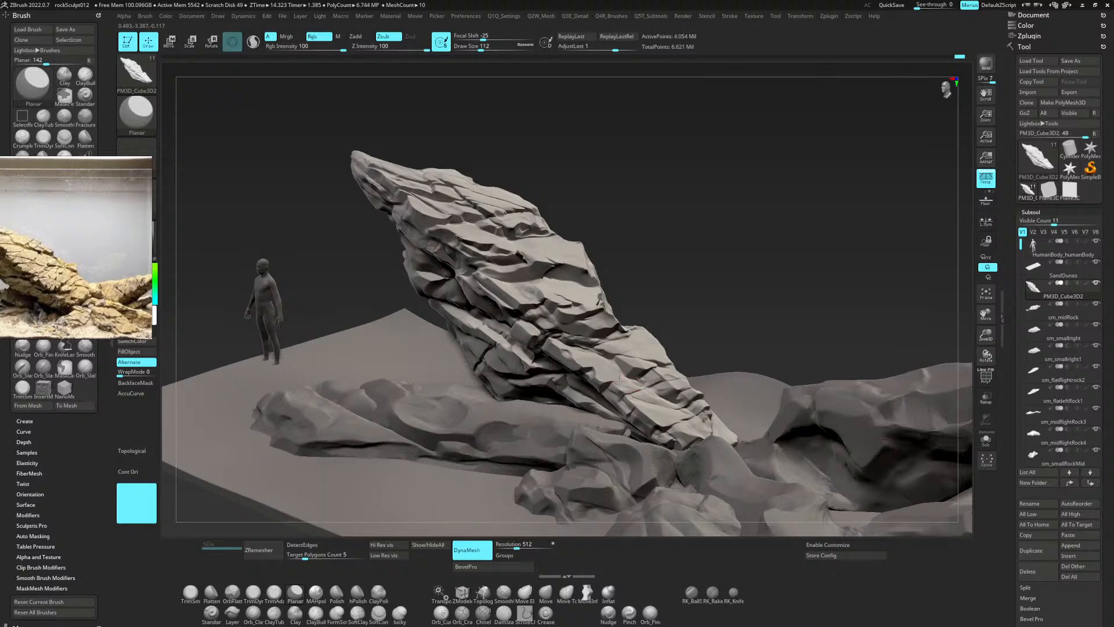
# Polish the flattened area with hPolish and smooth the ledge just below the rock's middle.
pyautogui.press('b')
pyautogui.press('h')
pyautogui.press('p')
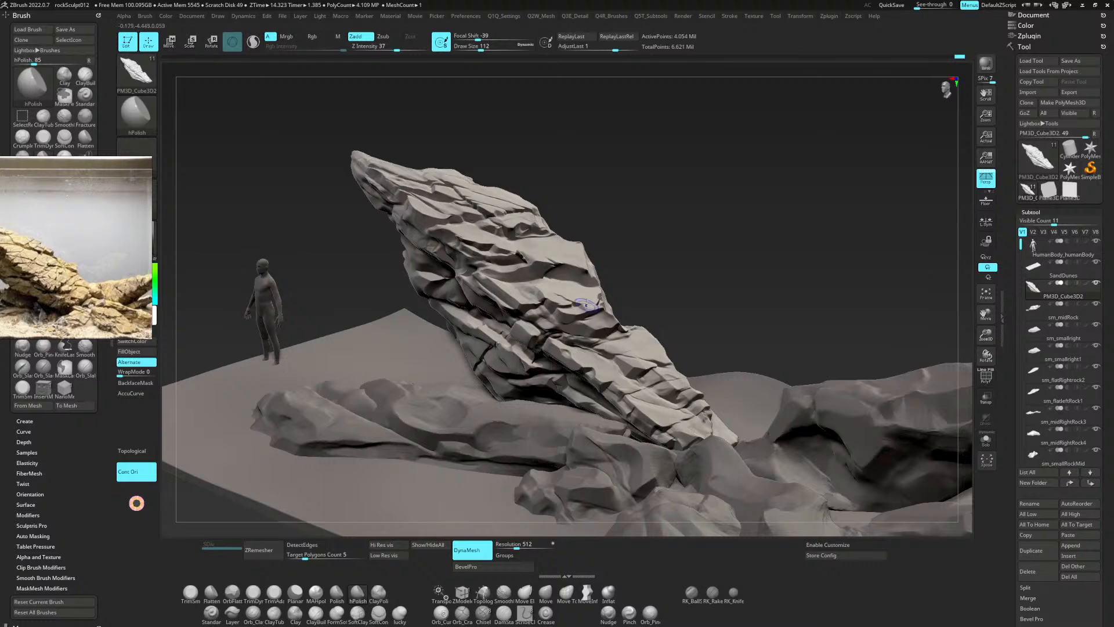
pyautogui.keyDown('shift'); pyautogui.moveTo(572, 351); pyautogui.dragTo(586, 360); pyautogui.keyUp('shift')
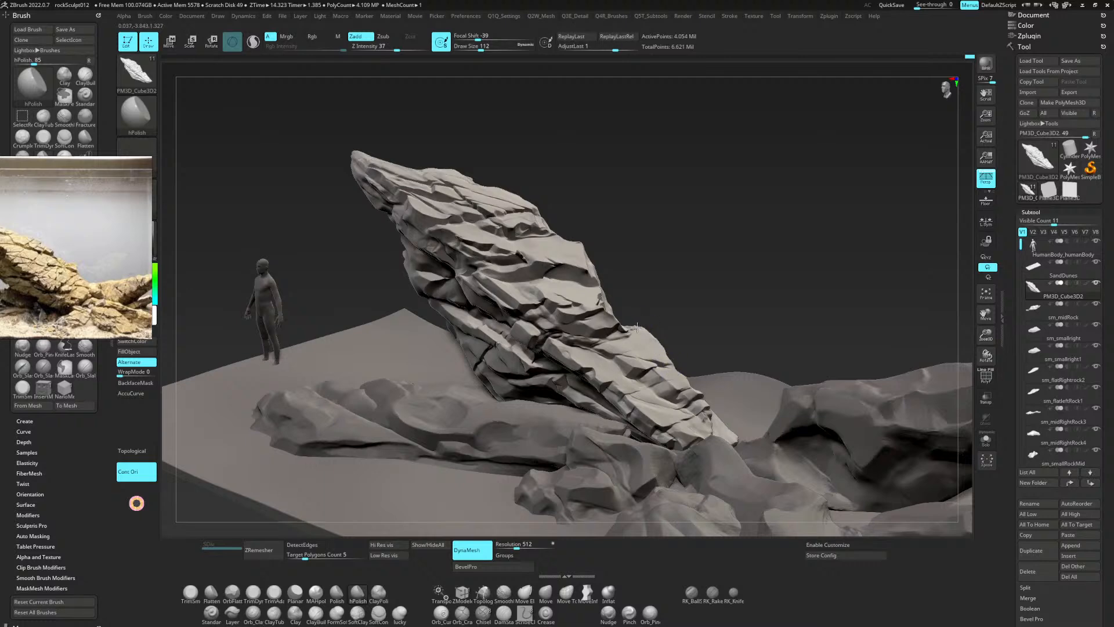
# Flatten the step on the rock's right edge with the Planar brush, picking the stroke orientation from the rock's faces.
pyautogui.press('2')
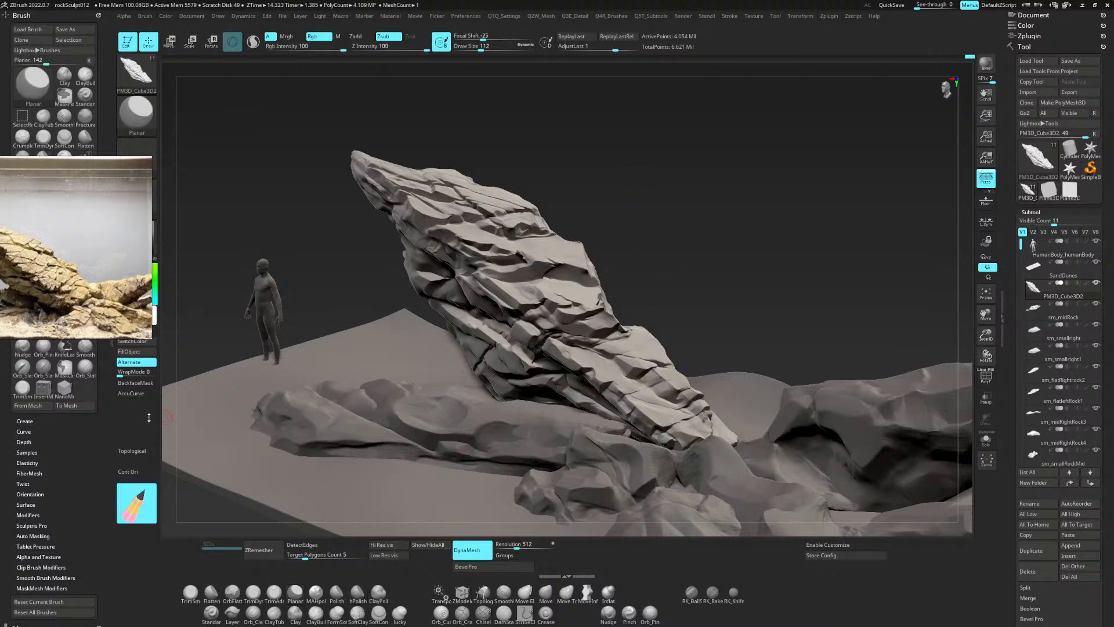
pyautogui.click(136, 503)
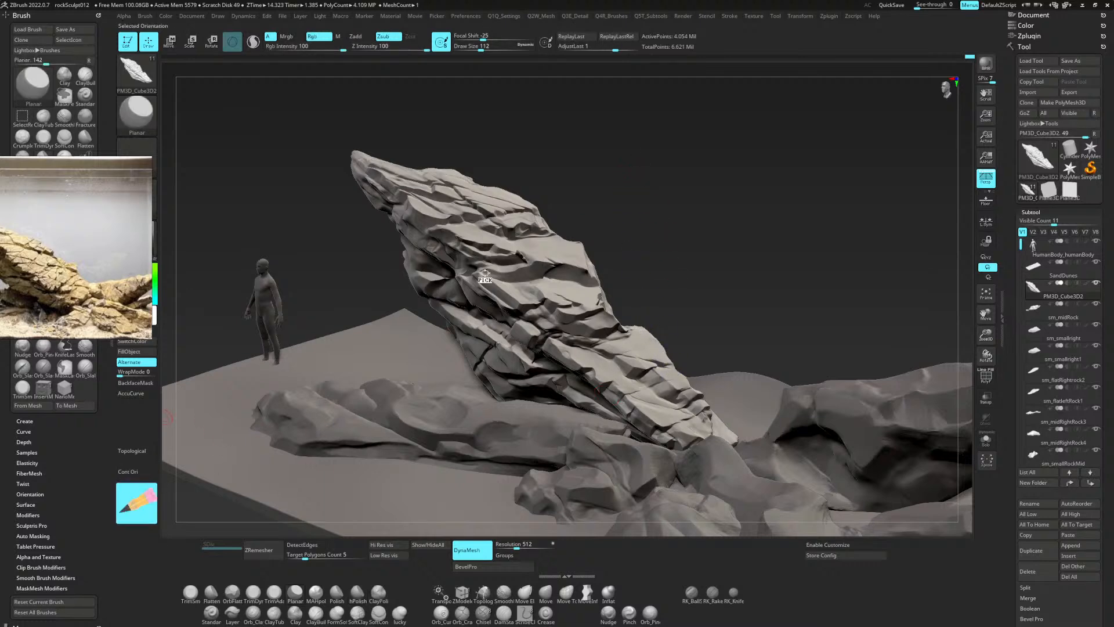
pyautogui.click(636, 327)
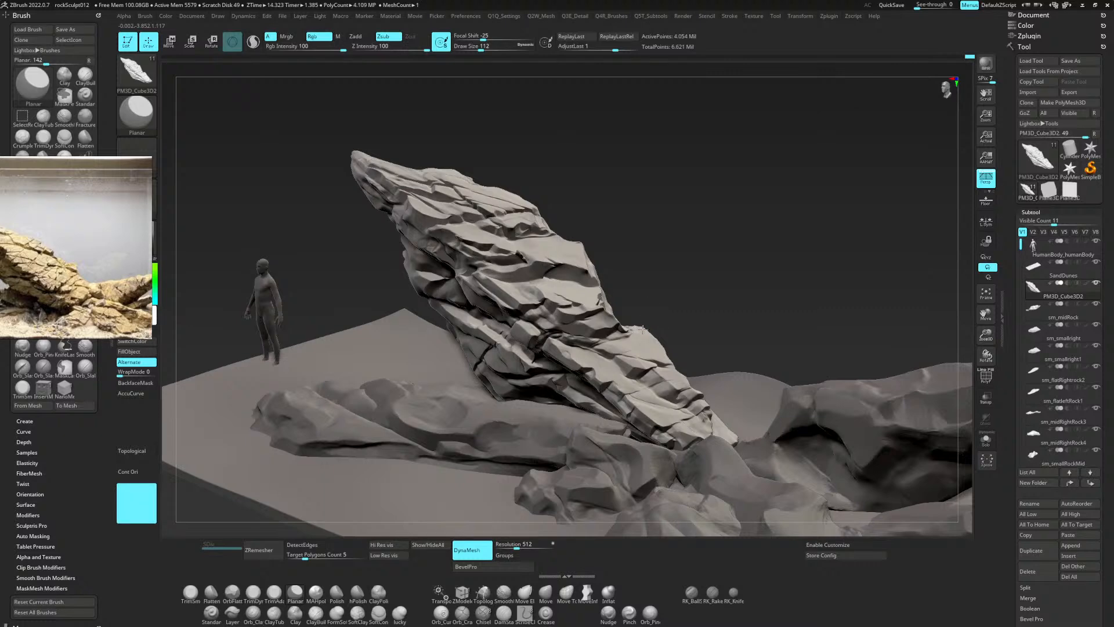
pyautogui.press('1')
pyautogui.press('2')
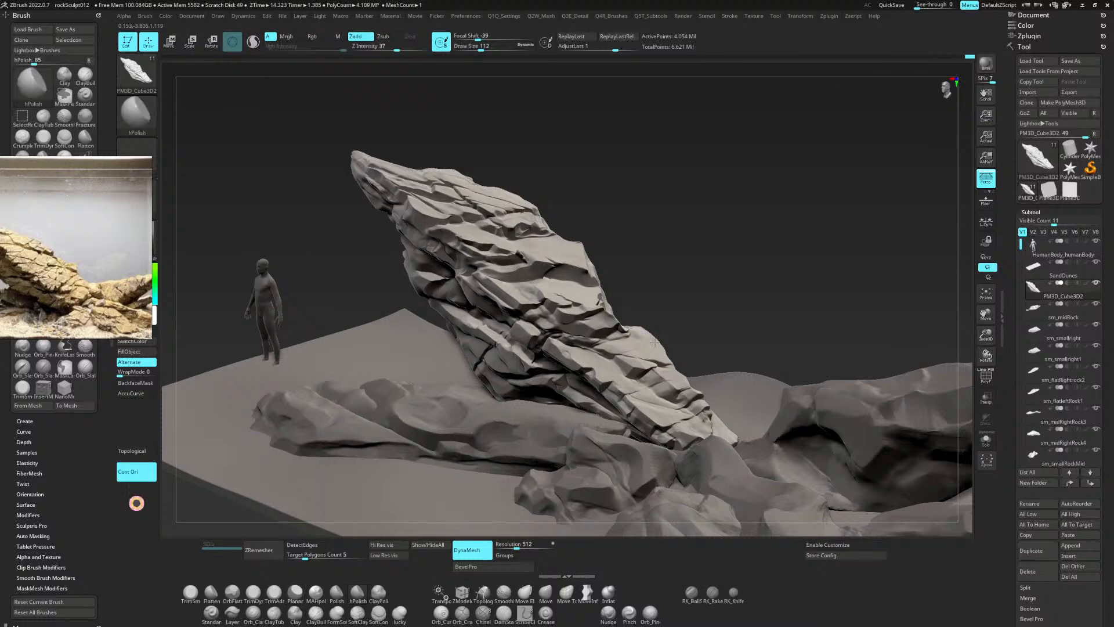
pyautogui.moveTo(139, 505); pyautogui.dragTo(643, 332)
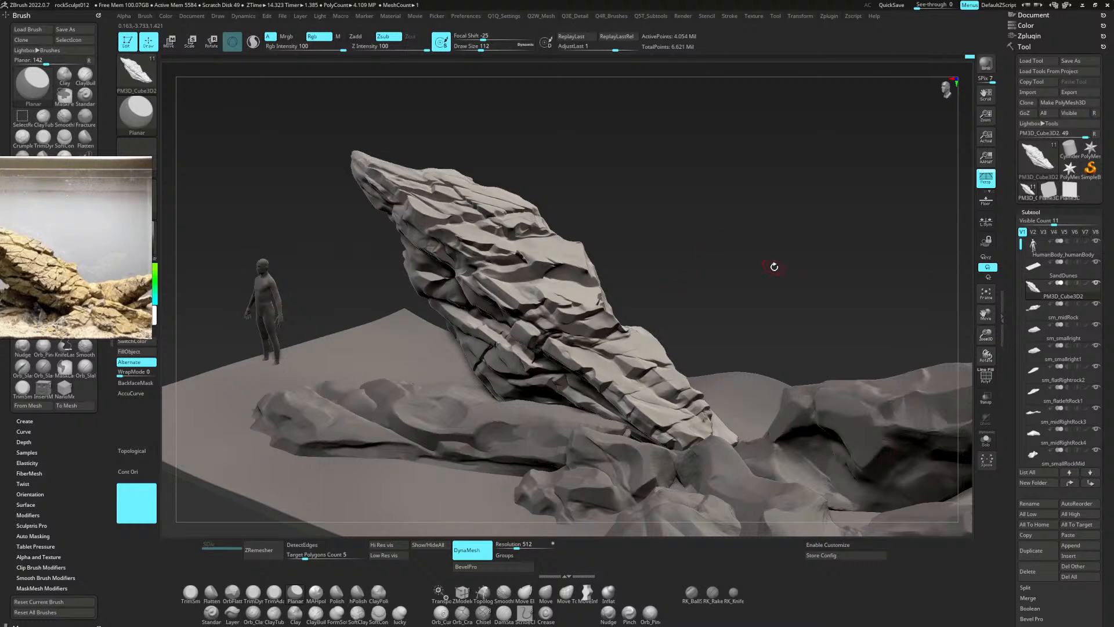
# Polish the plane at the right side of the rock's middle with hPolish.
pyautogui.moveTo(774, 266)
pyautogui.mouseDown()
pyautogui.moveTo(749, 256)
pyautogui.moveTo(752, 267)
pyautogui.moveTo(728, 277)
pyautogui.mouseUp()
pyautogui.press('b')
pyautogui.press('h')
pyautogui.press('p')
pyautogui.moveTo(590, 299); pyautogui.dragTo(594, 302)
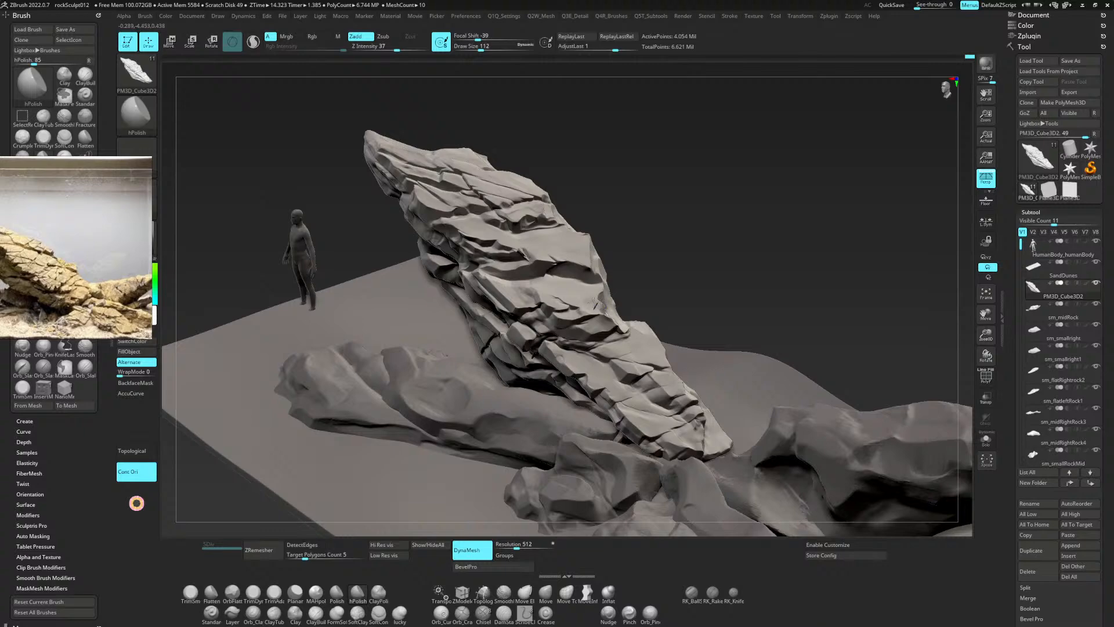
# View the tall rock close up from its end and polish around the small hole in the broad central plane with hPolish.
pyautogui.press('b')
pyautogui.press('p')
pyautogui.press('l')
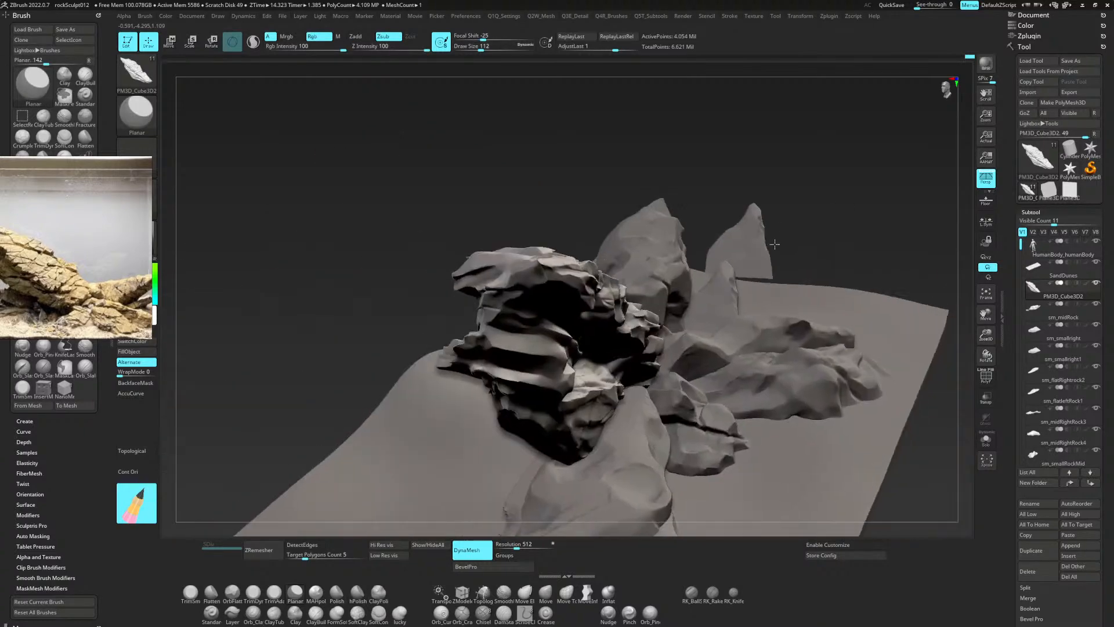
pyautogui.moveTo(774, 244)
pyautogui.mouseDown()
pyautogui.moveTo(751, 259)
pyautogui.moveTo(764, 236)
pyautogui.moveTo(758, 245)
pyautogui.mouseUp()
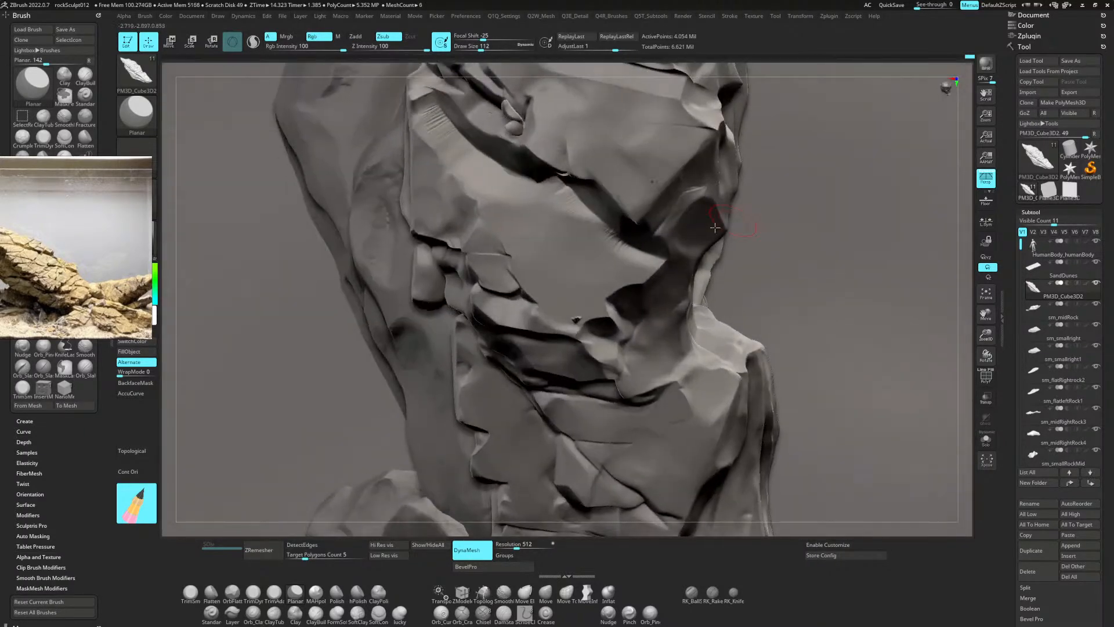
pyautogui.press('b')
pyautogui.press('h')
pyautogui.press('p')
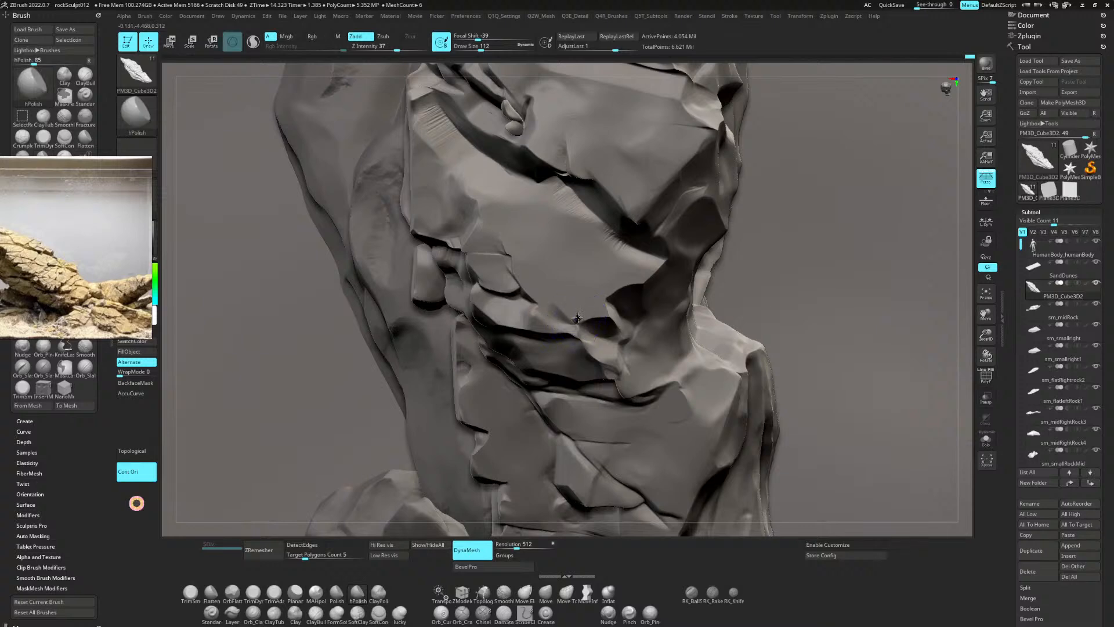
pyautogui.moveTo(578, 318); pyautogui.dragTo(580, 325)
# Polish the surface beside the central crease with hPolish, switching between the Planar and hPolish brushes.
pyautogui.press('b')
pyautogui.press('p')
pyautogui.press('l')
pyautogui.press('b')
pyautogui.press('h')
pyautogui.press('p')
pyautogui.moveTo(604, 279); pyautogui.dragTo(615, 295)
pyautogui.press('b')
pyautogui.press('p')
pyautogui.press('l')
pyautogui.press('b')
pyautogui.press('h')
pyautogui.press('p')
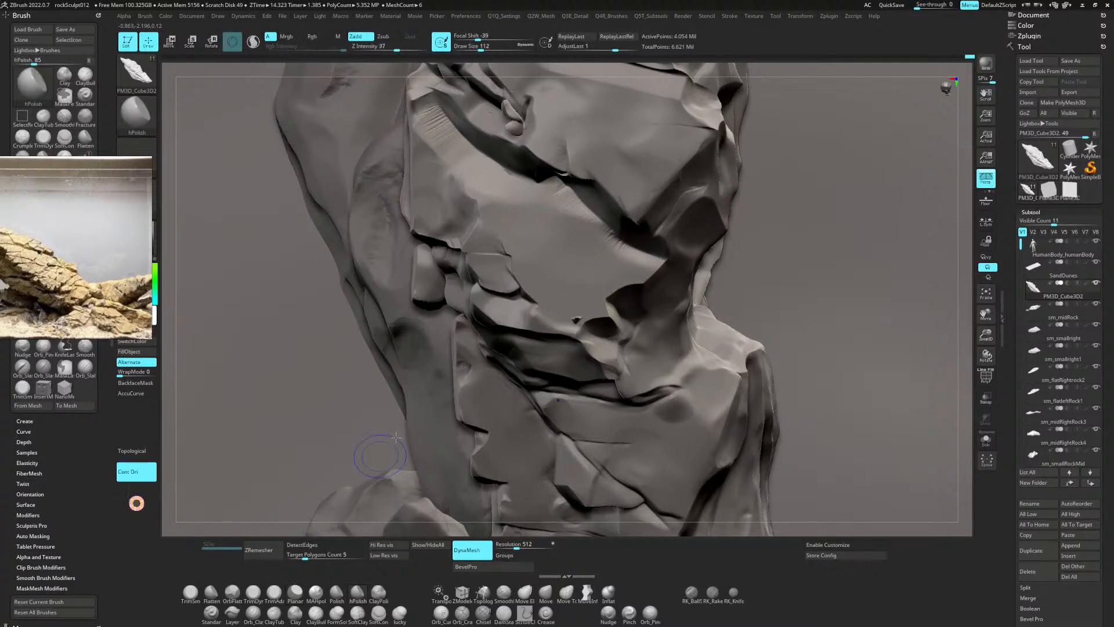
# Smooth the small hole and the plane around it with the SmoothDirectional brush.
pyautogui.click(500, 594)
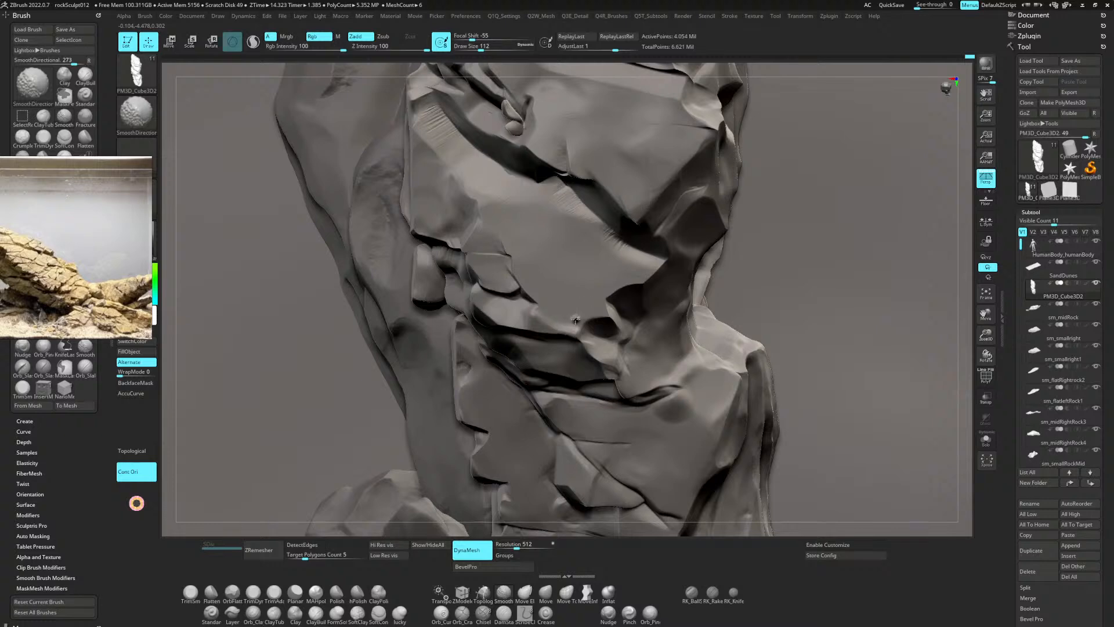
pyautogui.moveTo(575, 319); pyautogui.dragTo(575, 319)
pyautogui.moveTo(610, 249)
pyautogui.mouseDown()
pyautogui.moveTo(566, 208)
pyautogui.moveTo(456, 168)
pyautogui.moveTo(467, 167)
pyautogui.mouseUp()
# Smooth the sharp notch on the tall rock's right edge and remesh the rock with DynaMesh.
pyautogui.moveTo(967, 227)
pyautogui.keyDown('alt'); pyautogui.mouseDown()
pyautogui.moveTo(910, 201)
pyautogui.moveTo(943, 158)
pyautogui.moveTo(876, 179)
pyautogui.moveTo(900, 226)
pyautogui.mouseUp(); pyautogui.keyUp('alt')
pyautogui.press('shift')
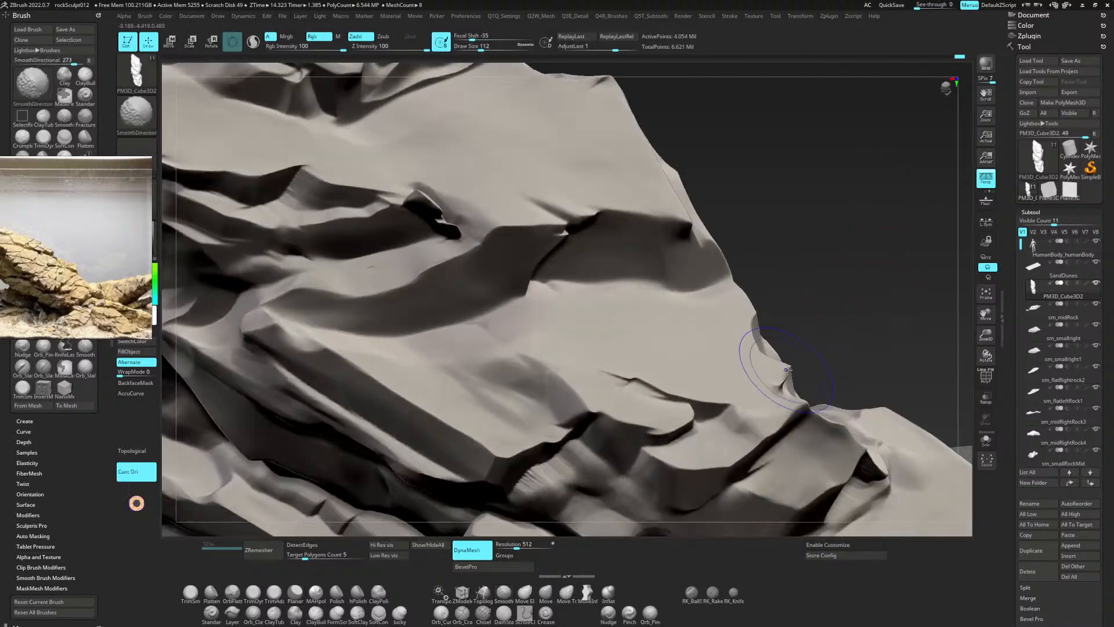
pyautogui.moveTo(787, 370)
pyautogui.keyDown('shift'); pyautogui.mouseDown()
pyautogui.moveTo(785, 386)
pyautogui.moveTo(792, 375)
pyautogui.mouseUp(); pyautogui.keyUp('shift')
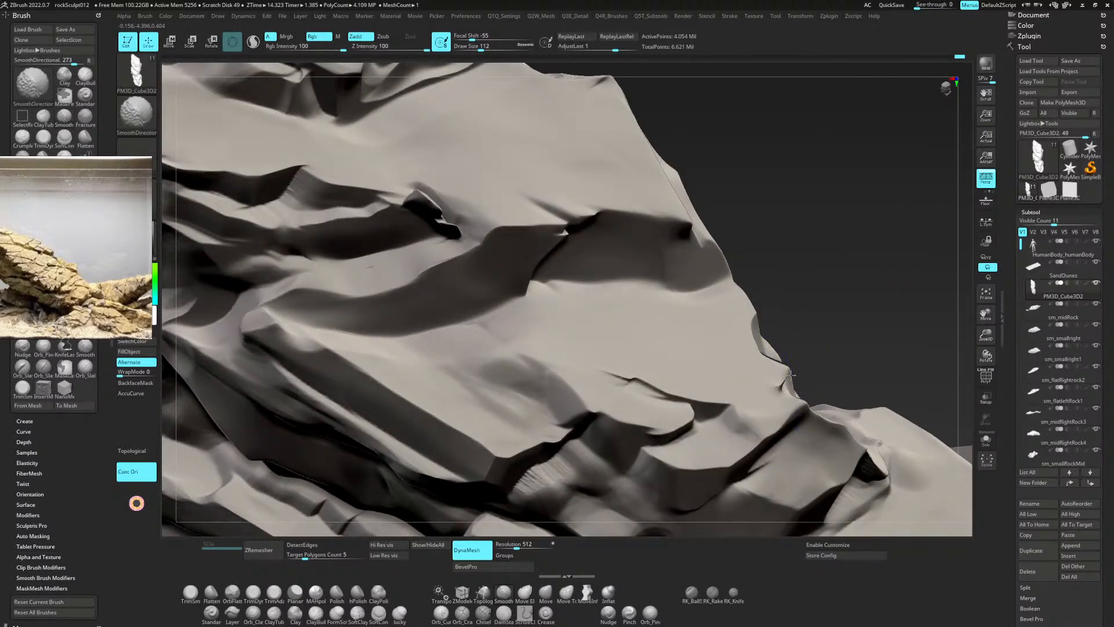
pyautogui.keyDown('alt'); pyautogui.moveTo(875, 295); pyautogui.dragTo(891, 252); pyautogui.keyUp('alt')
pyautogui.keyDown('ctrl'); pyautogui.moveTo(891, 252); pyautogui.dragTo(866, 299); pyautogui.keyUp('ctrl')
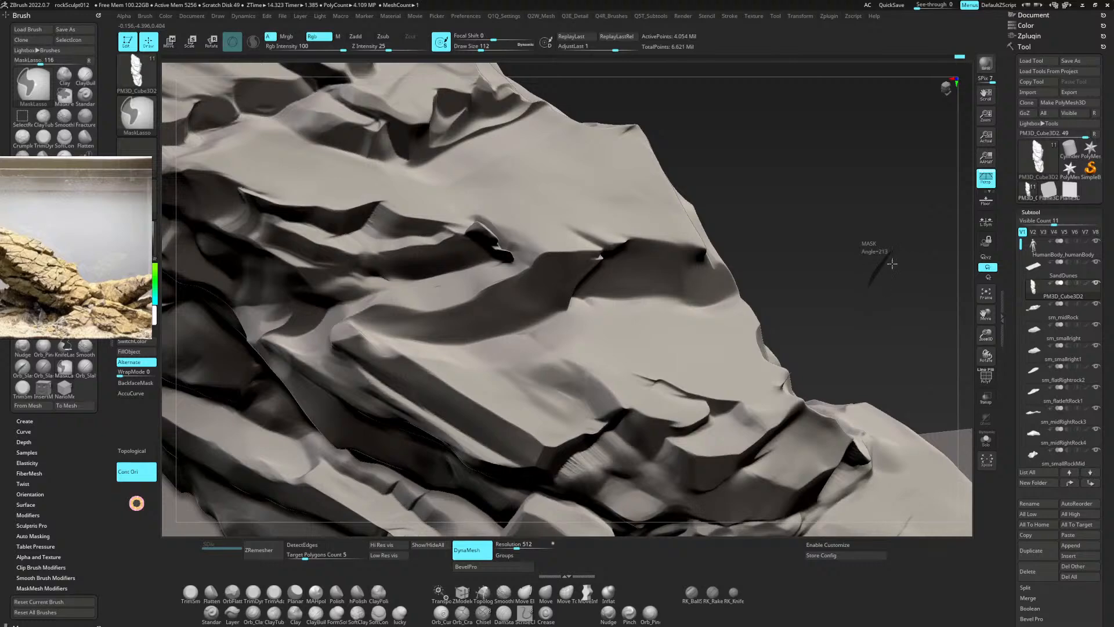
# Thicken the thin notched area on the rock's right edge with the Inflat brush and smooth it.
pyautogui.moveTo(905, 242)
pyautogui.mouseDown()
pyautogui.moveTo(900, 253)
pyautogui.moveTo(927, 218)
pyautogui.moveTo(899, 252)
pyautogui.mouseUp()
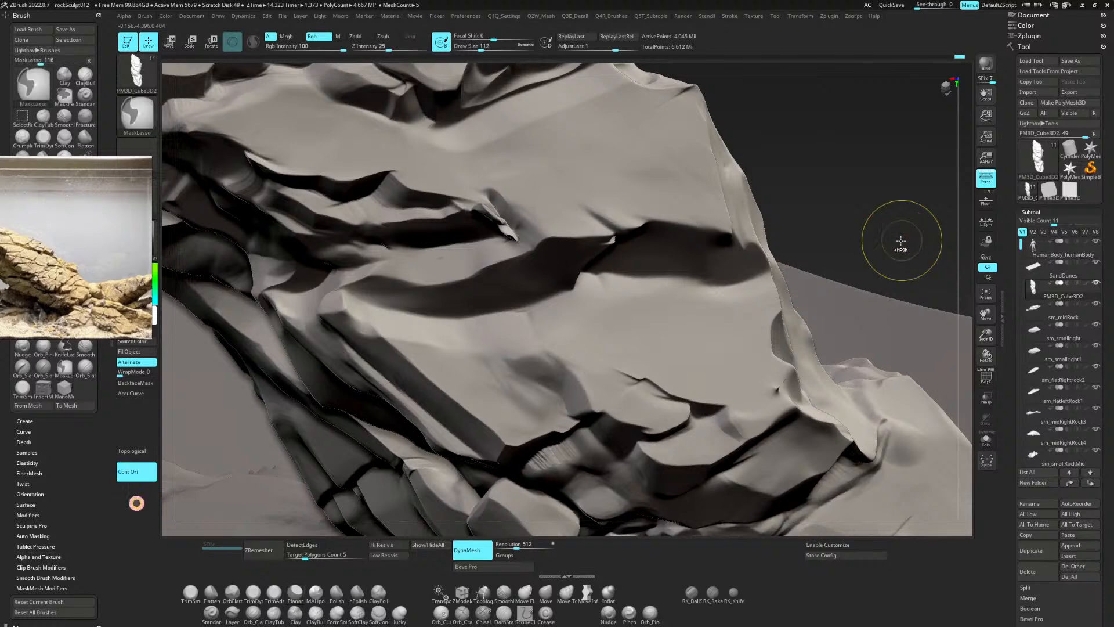
pyautogui.press('b')
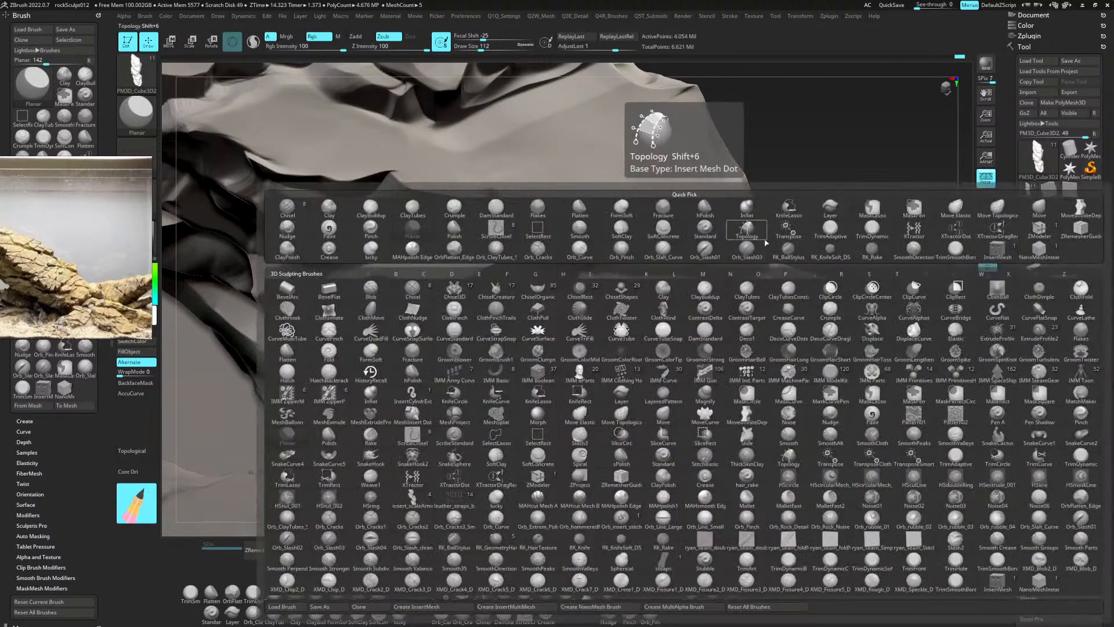
pyautogui.press('i')
pyautogui.press('n')
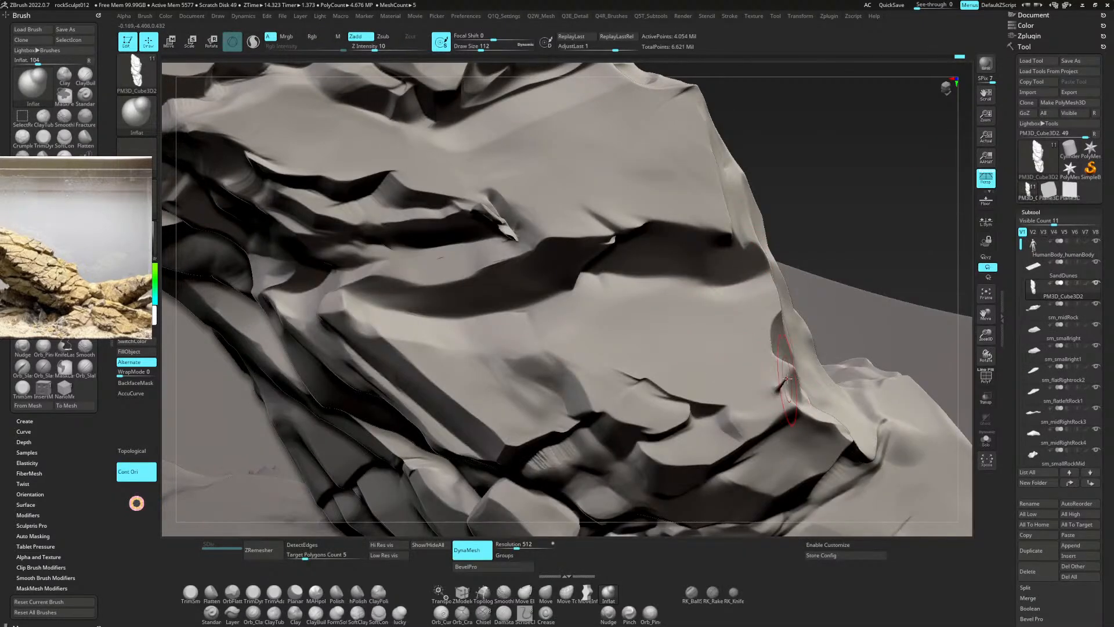
pyautogui.moveTo(787, 378); pyautogui.dragTo(798, 352)
pyautogui.press('shift')
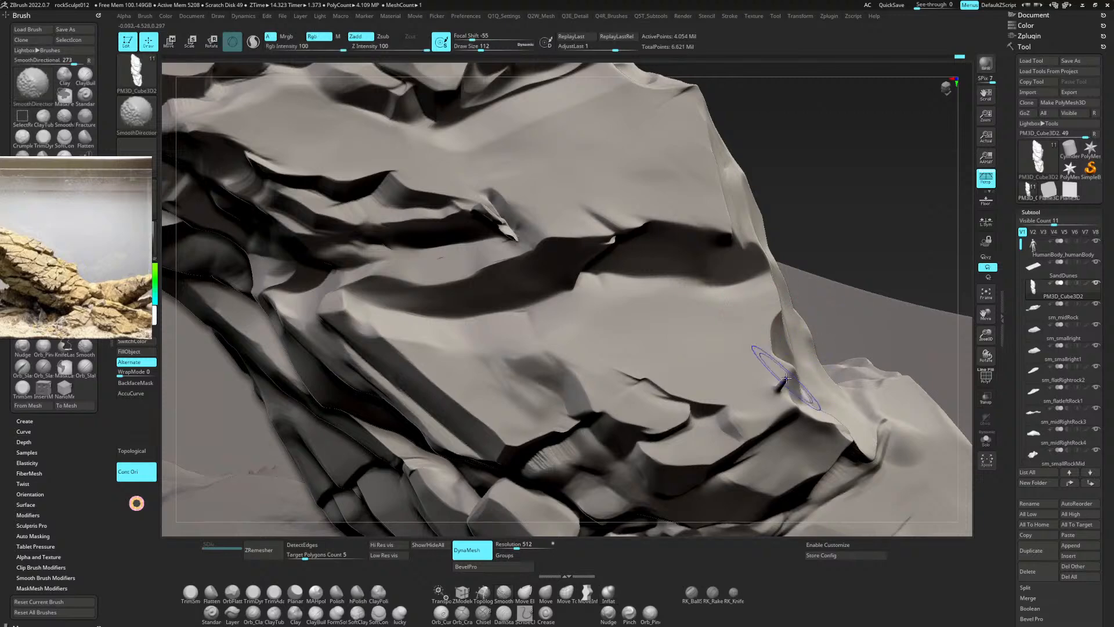
pyautogui.moveTo(787, 379); pyautogui.dragTo(771, 386)
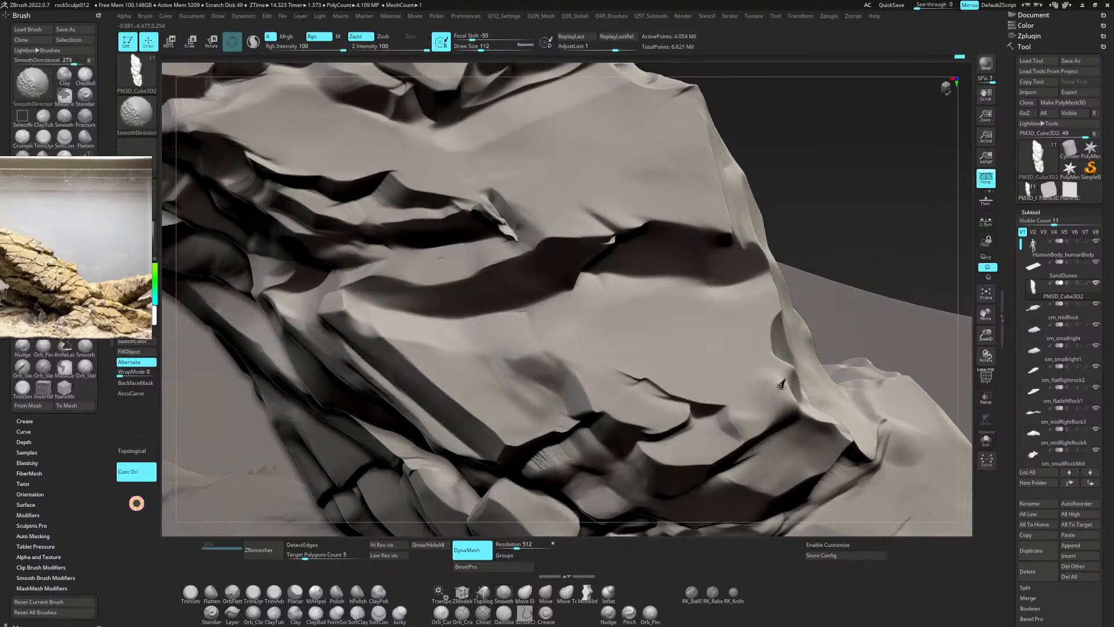
# Try flattening the plane beside the notch with the Planar brush, and undo the stroke.
pyautogui.press('b')
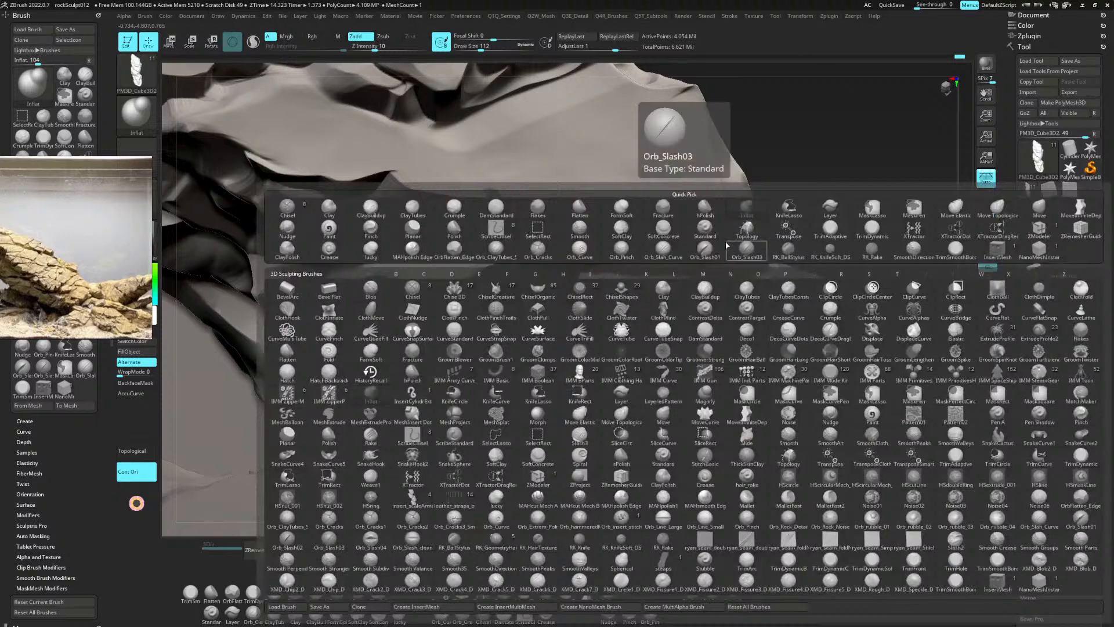
pyautogui.press('p')
pyautogui.press('l')
pyautogui.moveTo(742, 363); pyautogui.dragTo(759, 374)
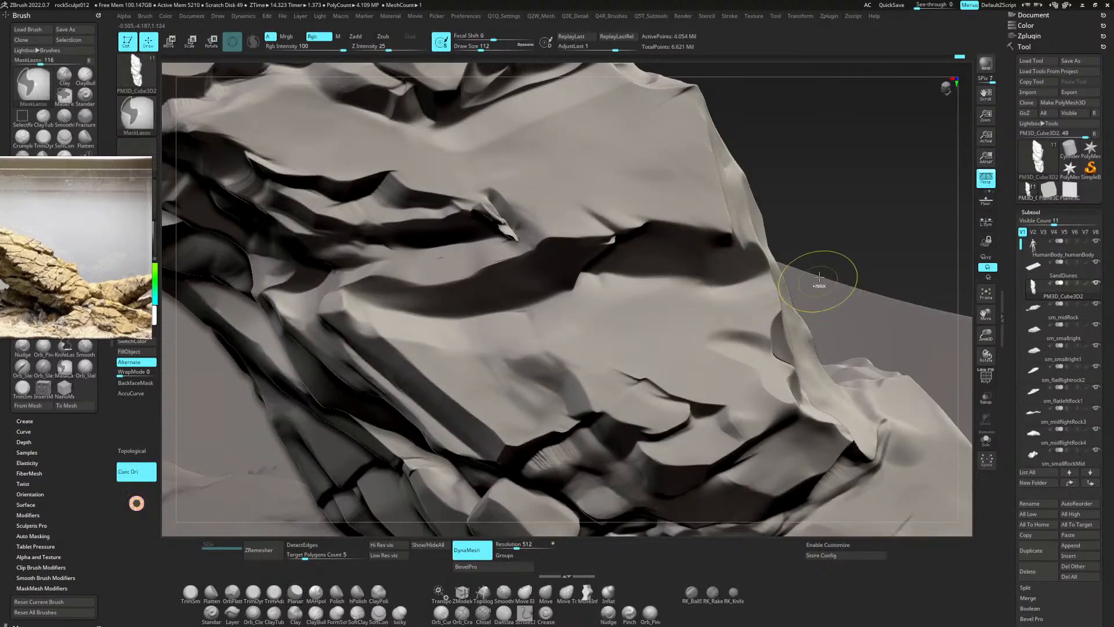
pyautogui.hotkey('ctrl', 'z')
# Flatten the notch on the rock's right edge with the Planar brush at a picked orientation and remesh with DynaMesh.
pyautogui.moveTo(902, 202)
pyautogui.keyDown('alt'); pyautogui.mouseDown()
pyautogui.moveTo(904, 215)
pyautogui.moveTo(891, 187)
pyautogui.moveTo(896, 199)
pyautogui.mouseUp(); pyautogui.keyUp('alt')
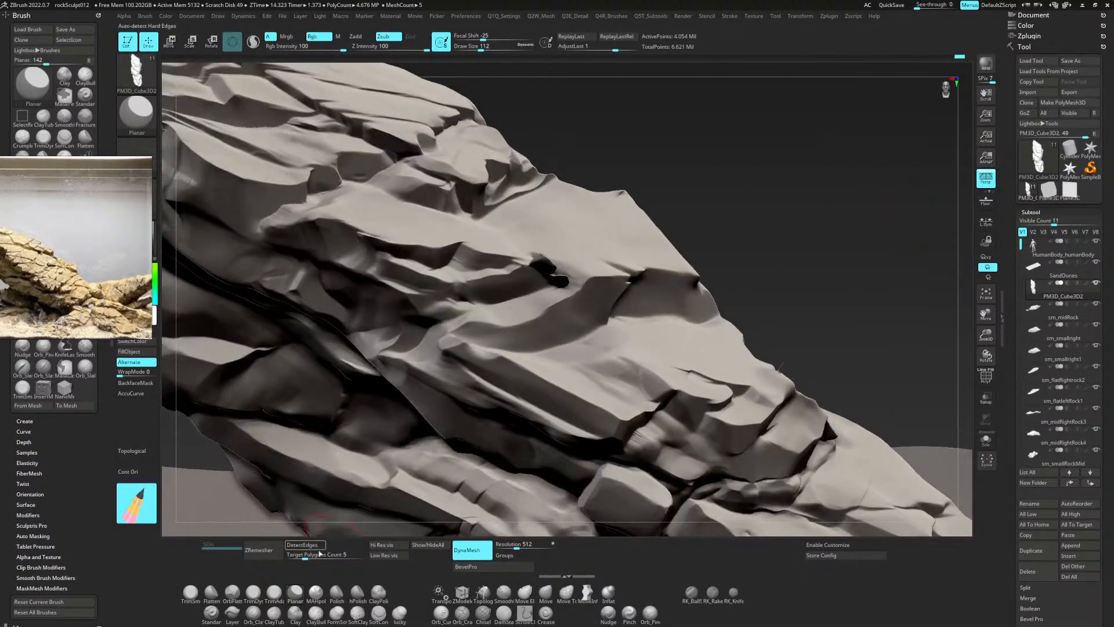
pyautogui.click(204, 599)
pyautogui.click(295, 593)
pyautogui.press('b')
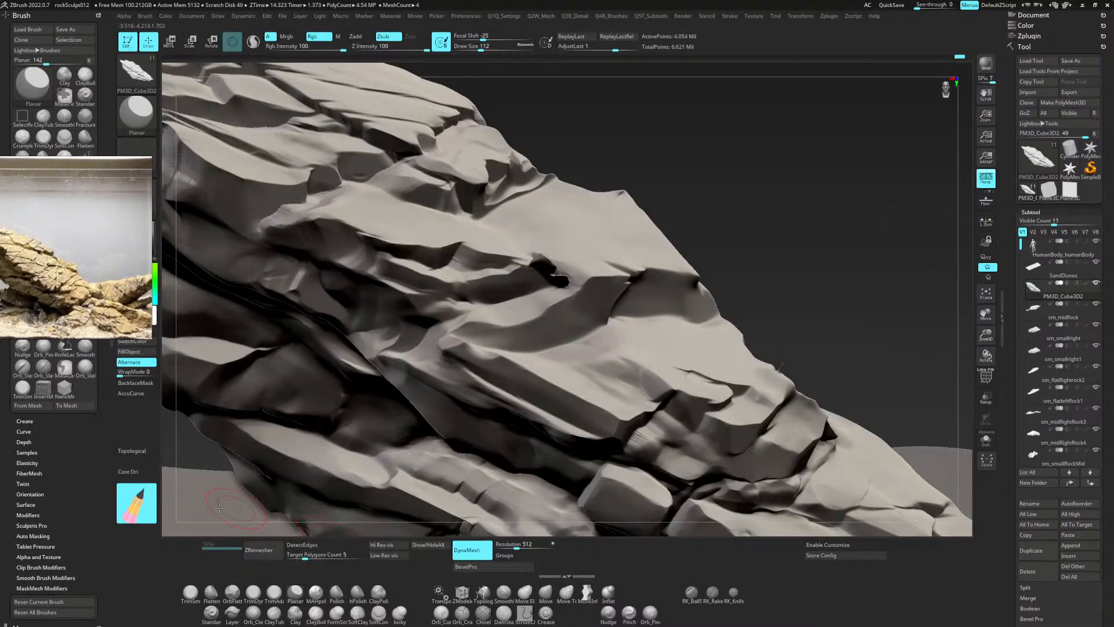
pyautogui.moveTo(137, 504)
pyautogui.mouseDown()
pyautogui.moveTo(193, 502)
pyautogui.moveTo(748, 373)
pyautogui.moveTo(737, 371)
pyautogui.moveTo(768, 377)
pyautogui.mouseUp()
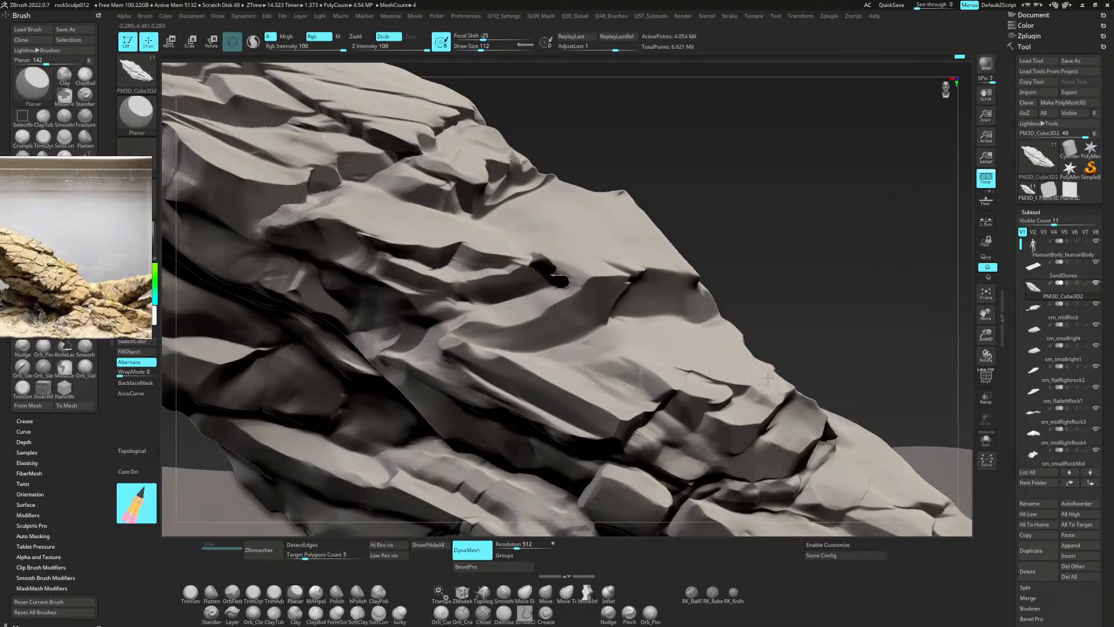
pyautogui.moveTo(841, 274)
pyautogui.mouseDown()
pyautogui.moveTo(863, 291)
pyautogui.moveTo(828, 261)
pyautogui.moveTo(853, 250)
pyautogui.mouseUp()
pyautogui.moveTo(867, 218)
pyautogui.keyDown('ctrl'); pyautogui.mouseDown()
pyautogui.moveTo(835, 271)
pyautogui.moveTo(811, 203)
pyautogui.mouseUp(); pyautogui.keyUp('ctrl')
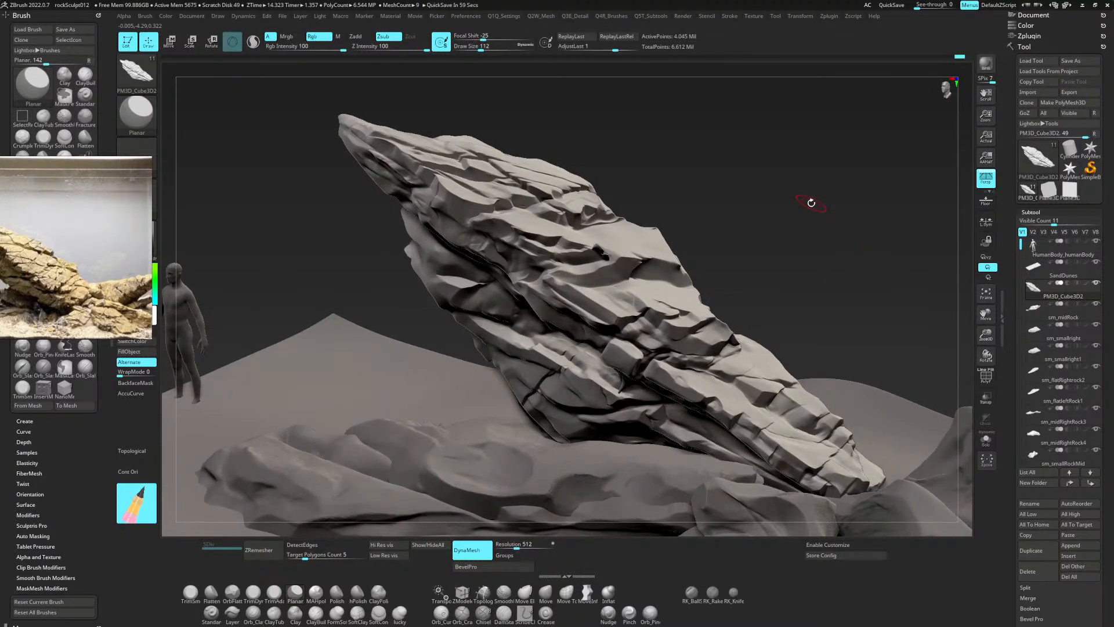